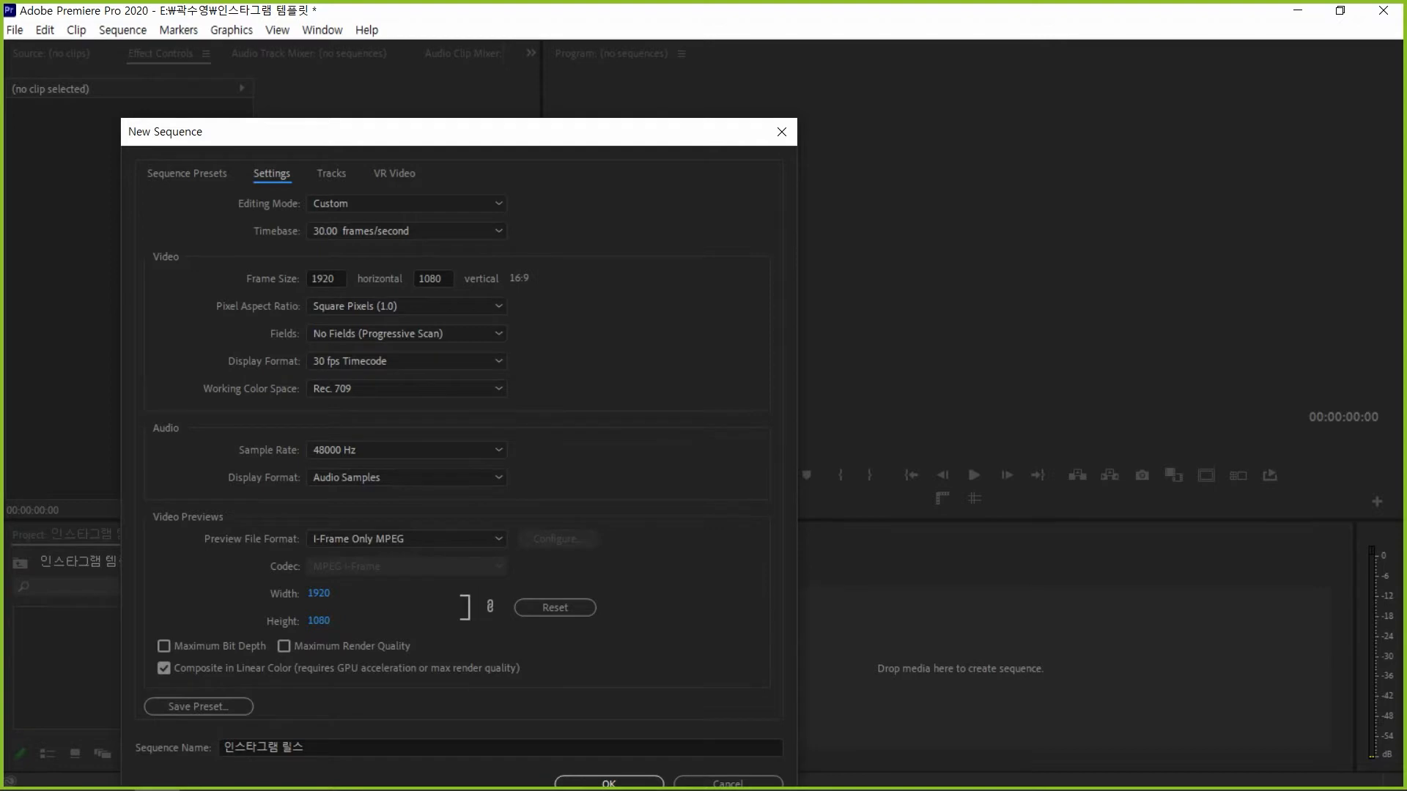
Set the new sequence's frame size to 2160 horizontal by 3840 vertical and create the sequence
left_click(326, 279)
type("2160")
key("Tab")
type("3840")
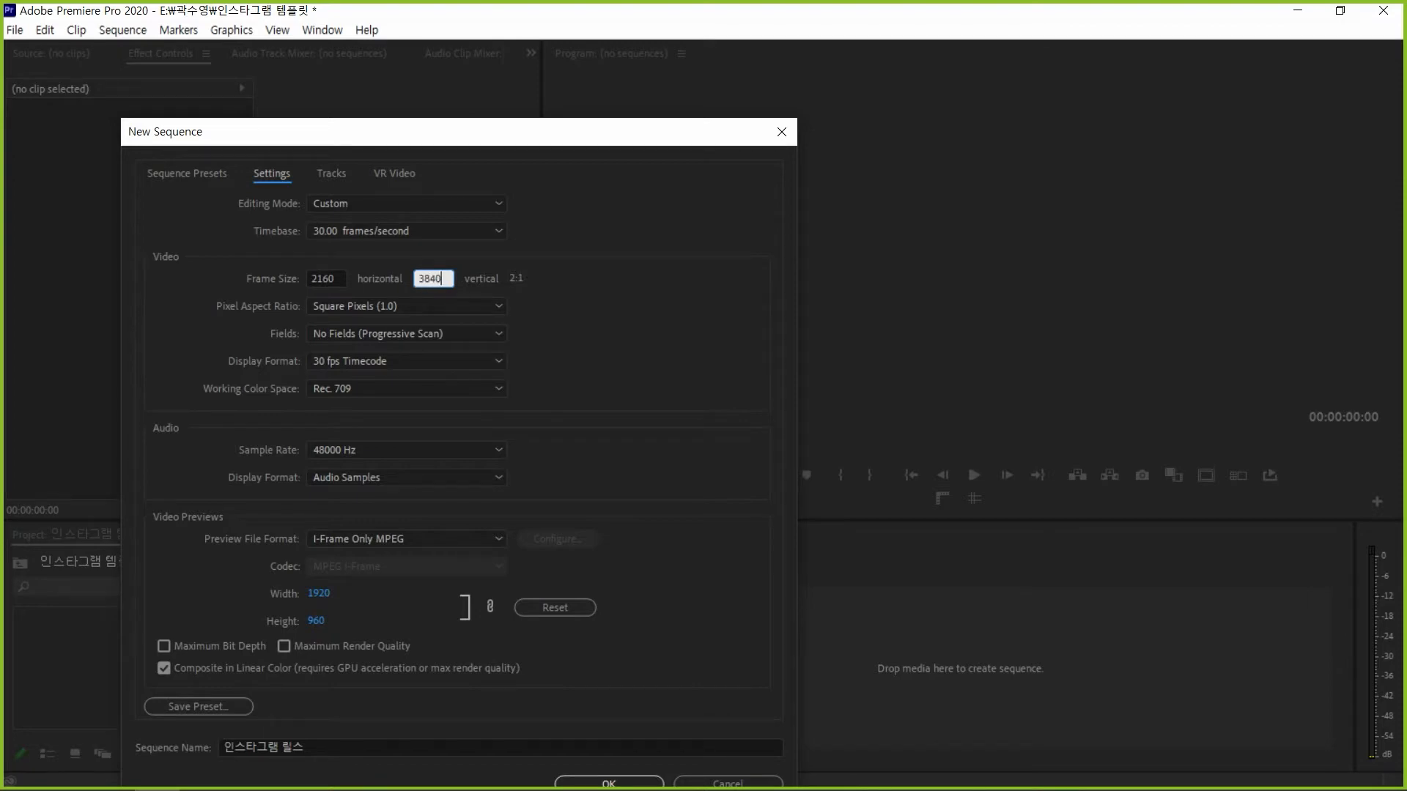
key("Tab")
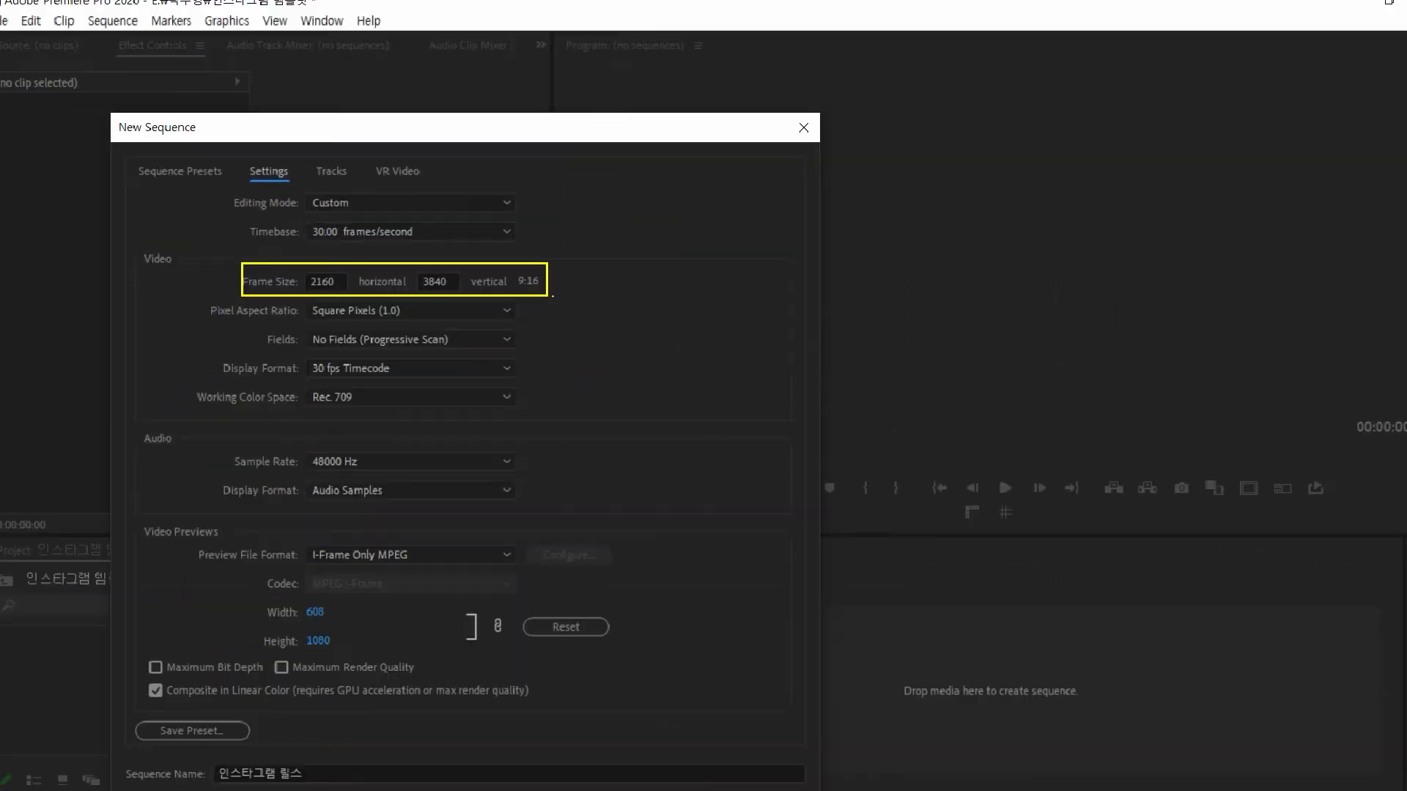
key("Return")
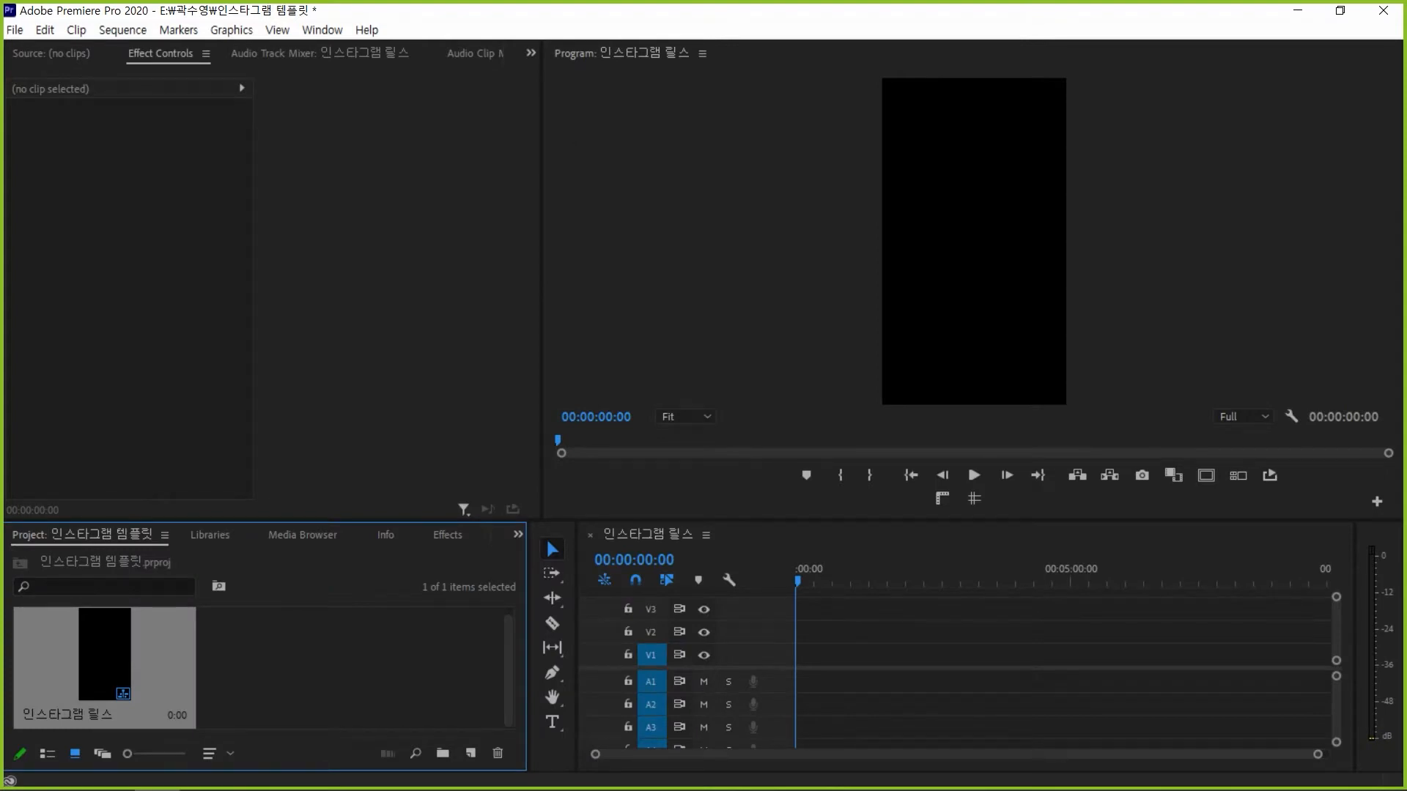
Import 1번영상.mp4 and place it at the start of track V1, keeping the existing sequence settings
key("ctrl+i")
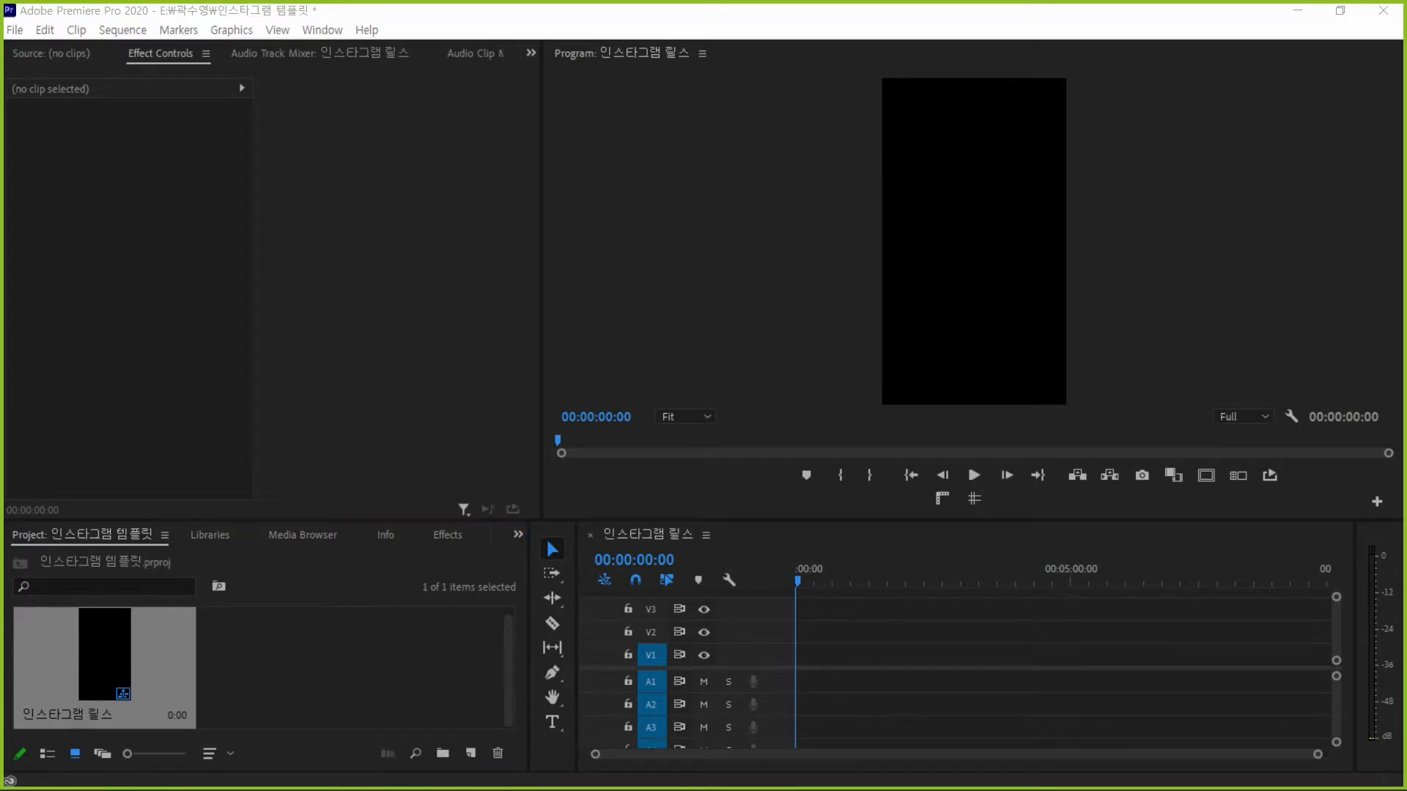
left_click_drag(2, 315, 820, 656)
left_click(327, 252)
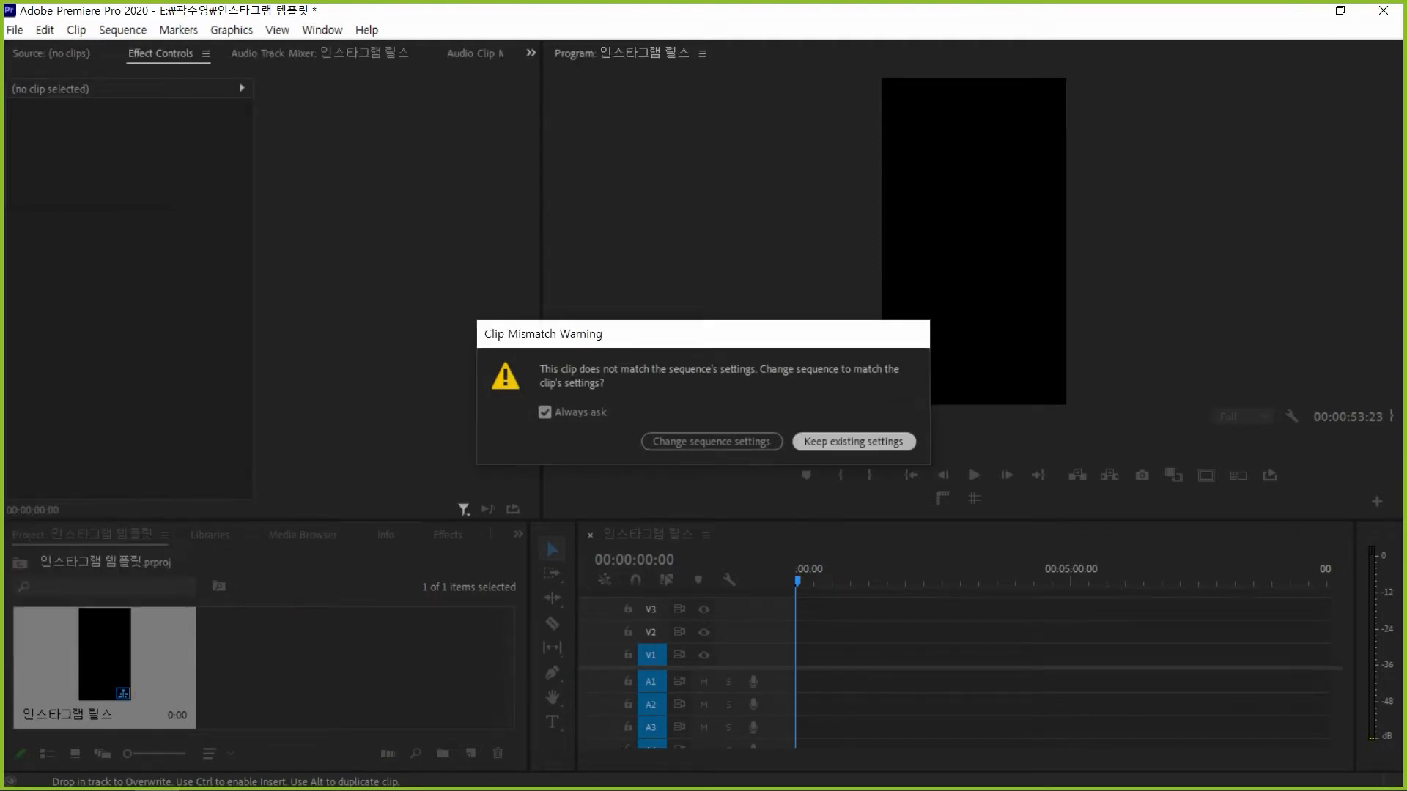
left_click(853, 441)
Scale the 1번영상.mp4 clip to the frame size and set its Scale to 110
right_click(826, 654)
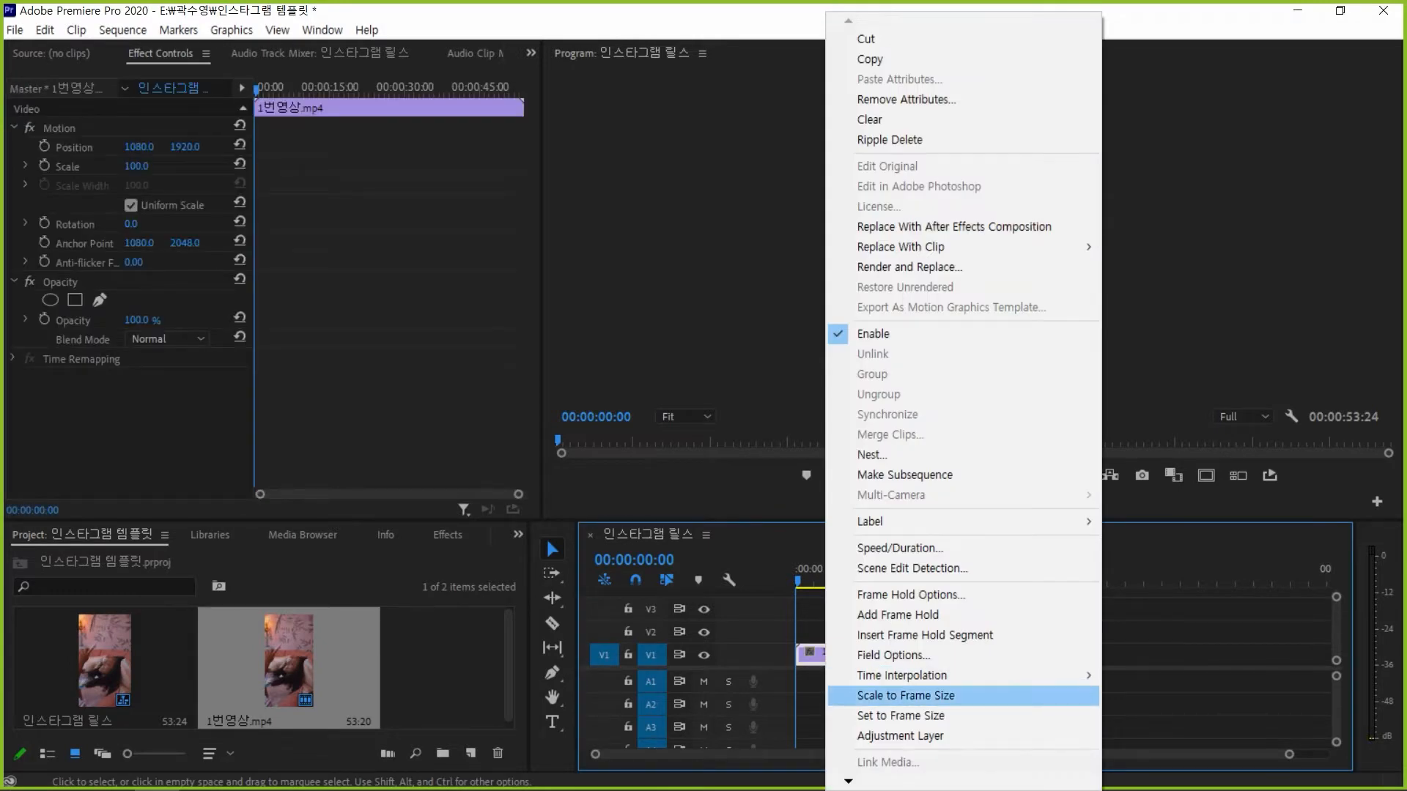
left_click(905, 696)
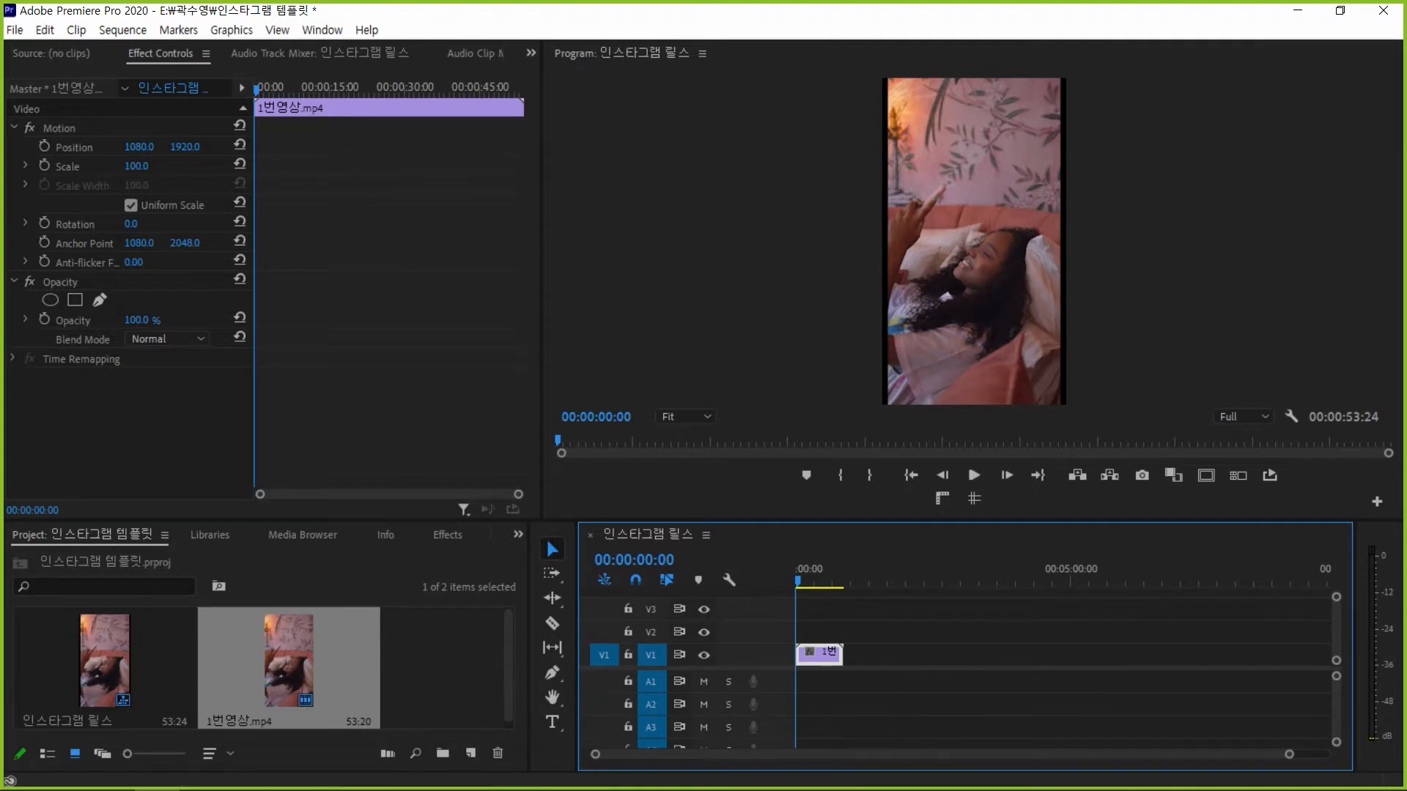
left_click(137, 166)
type("110")
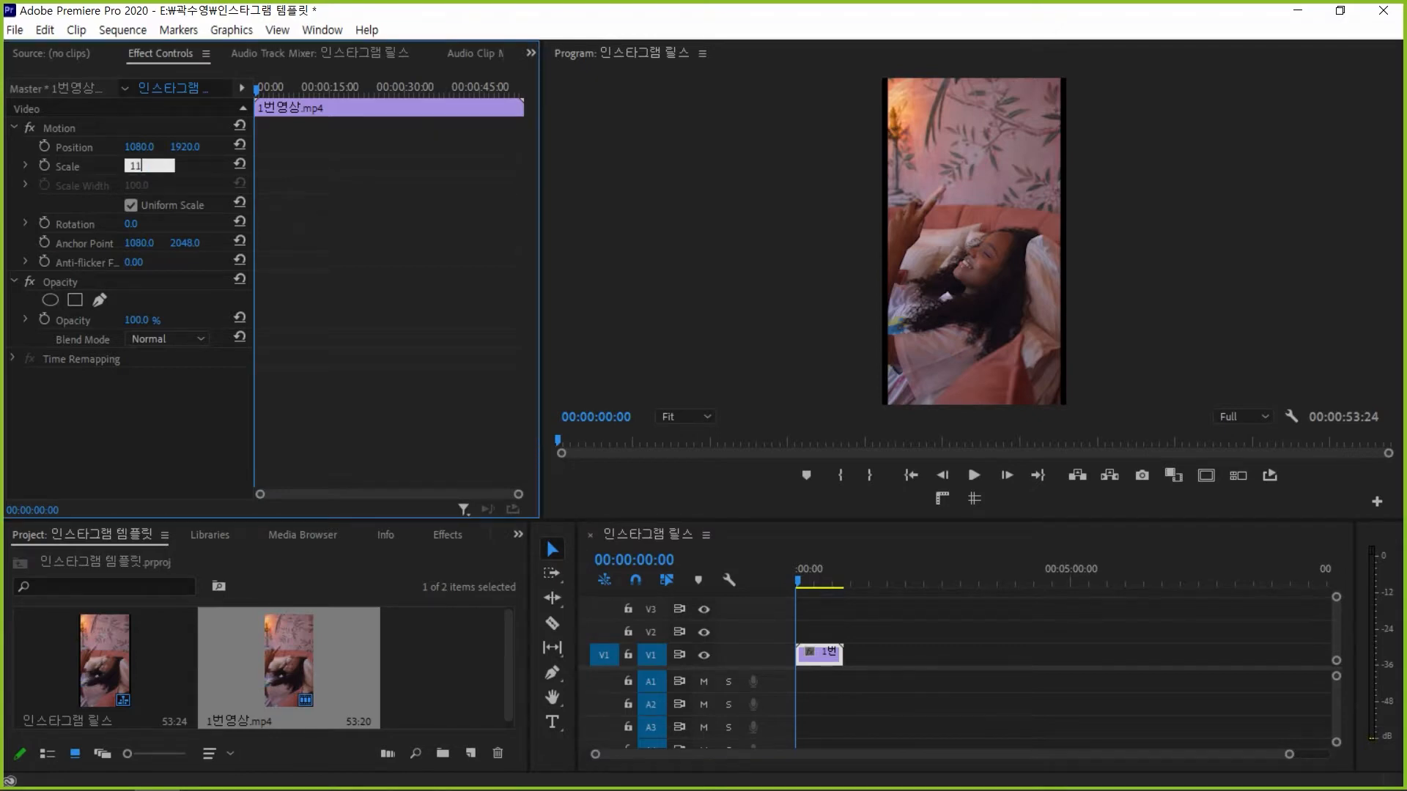
key("Return")
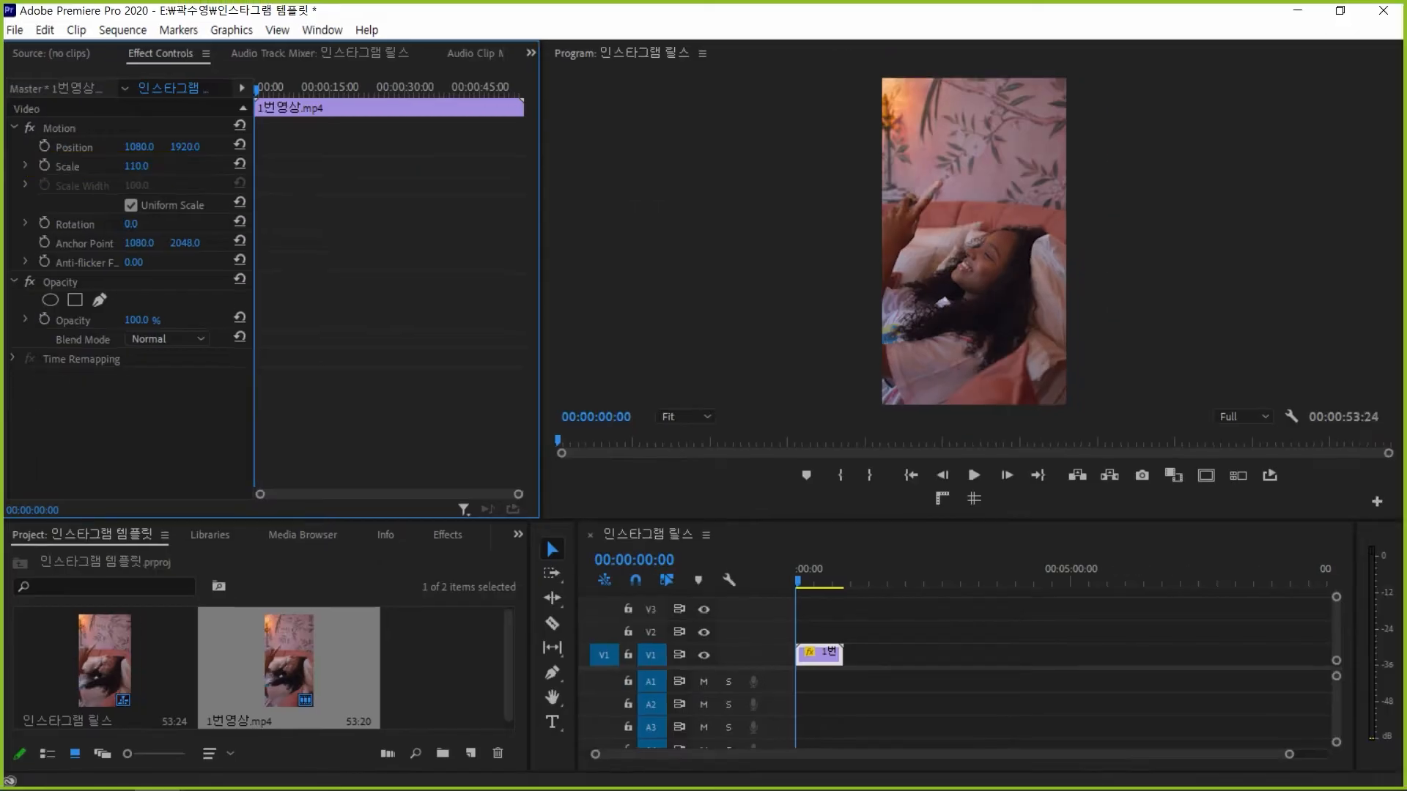
Play back the clip on V1 from several points to check its pace and length
left_click(922, 689)
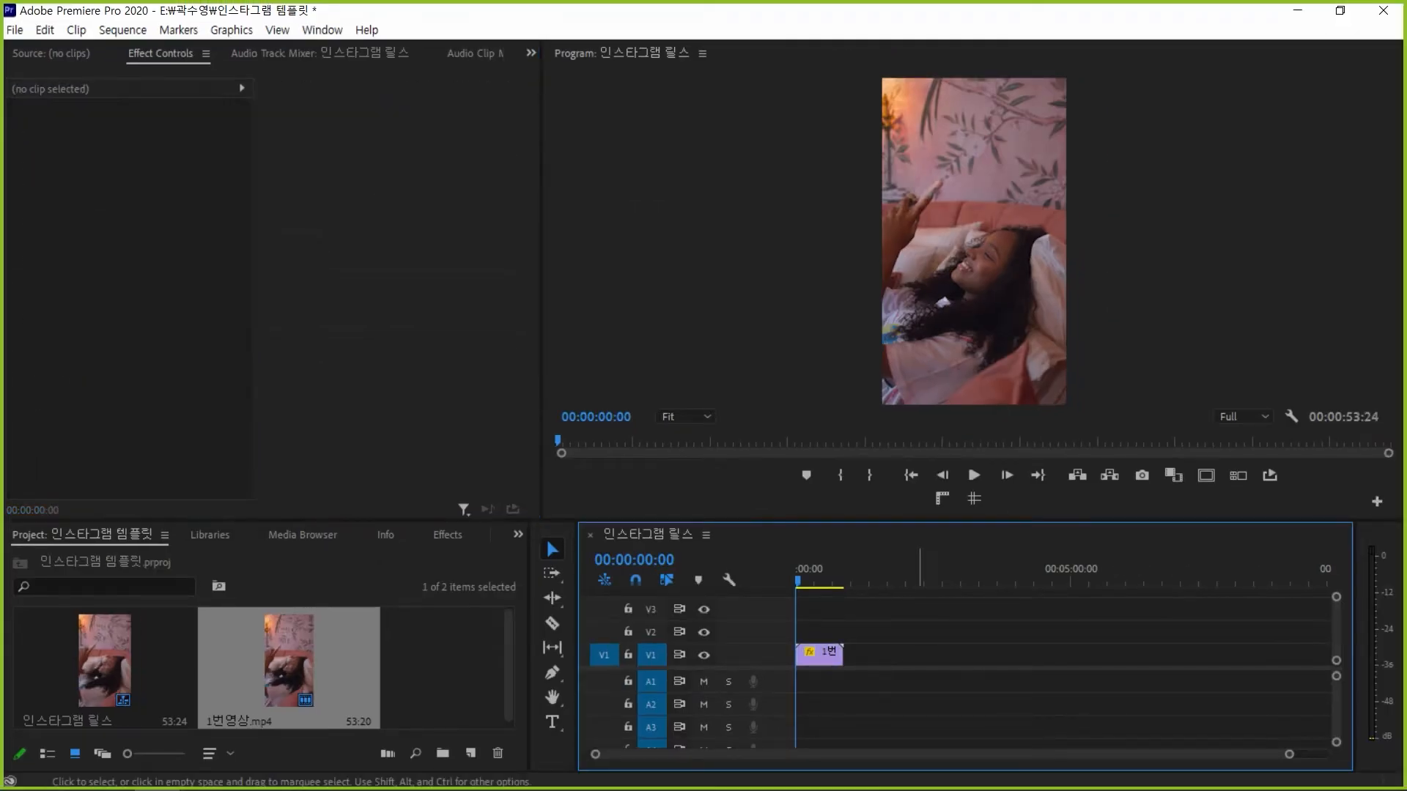
key("equal")
key("equal")
key("space")
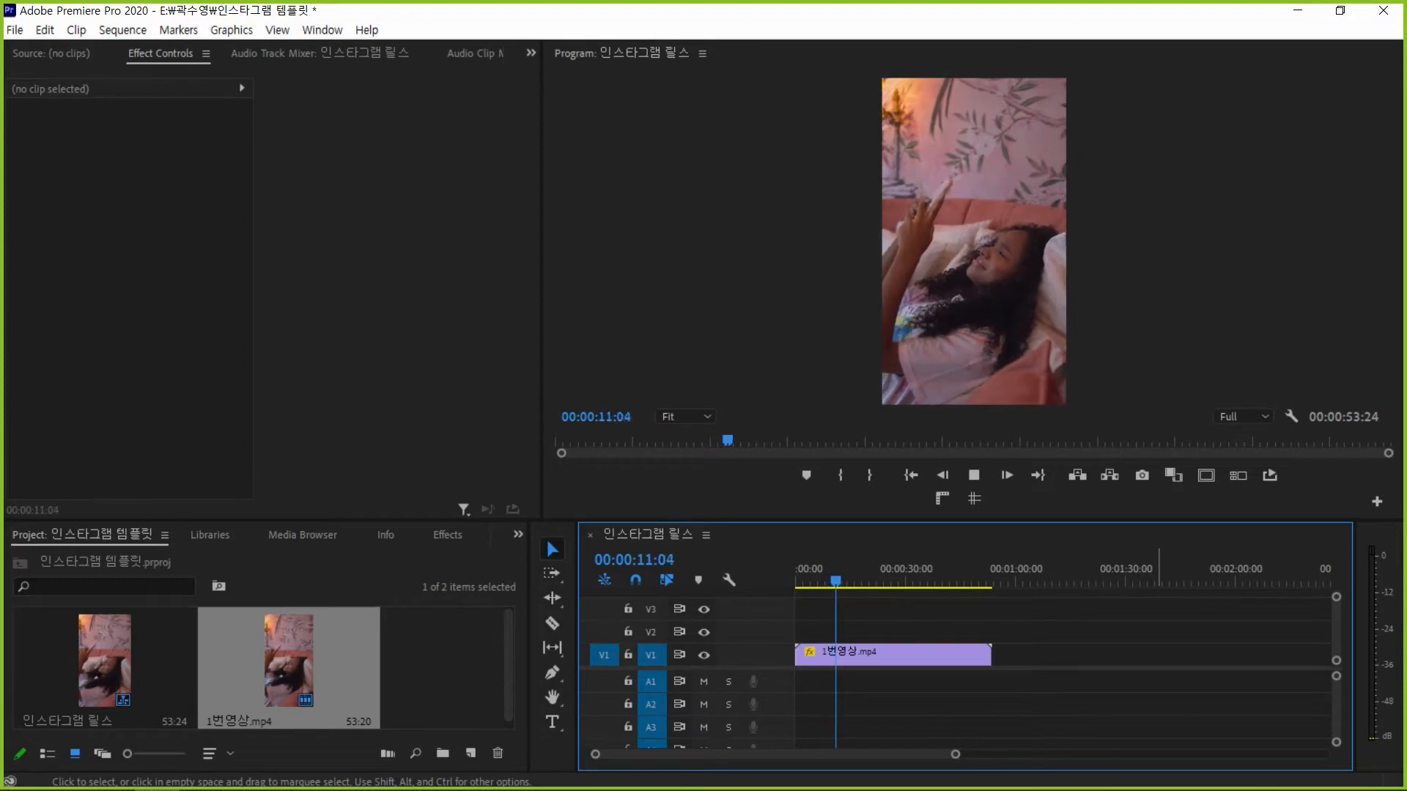
left_click_drag(959, 569, 992, 575)
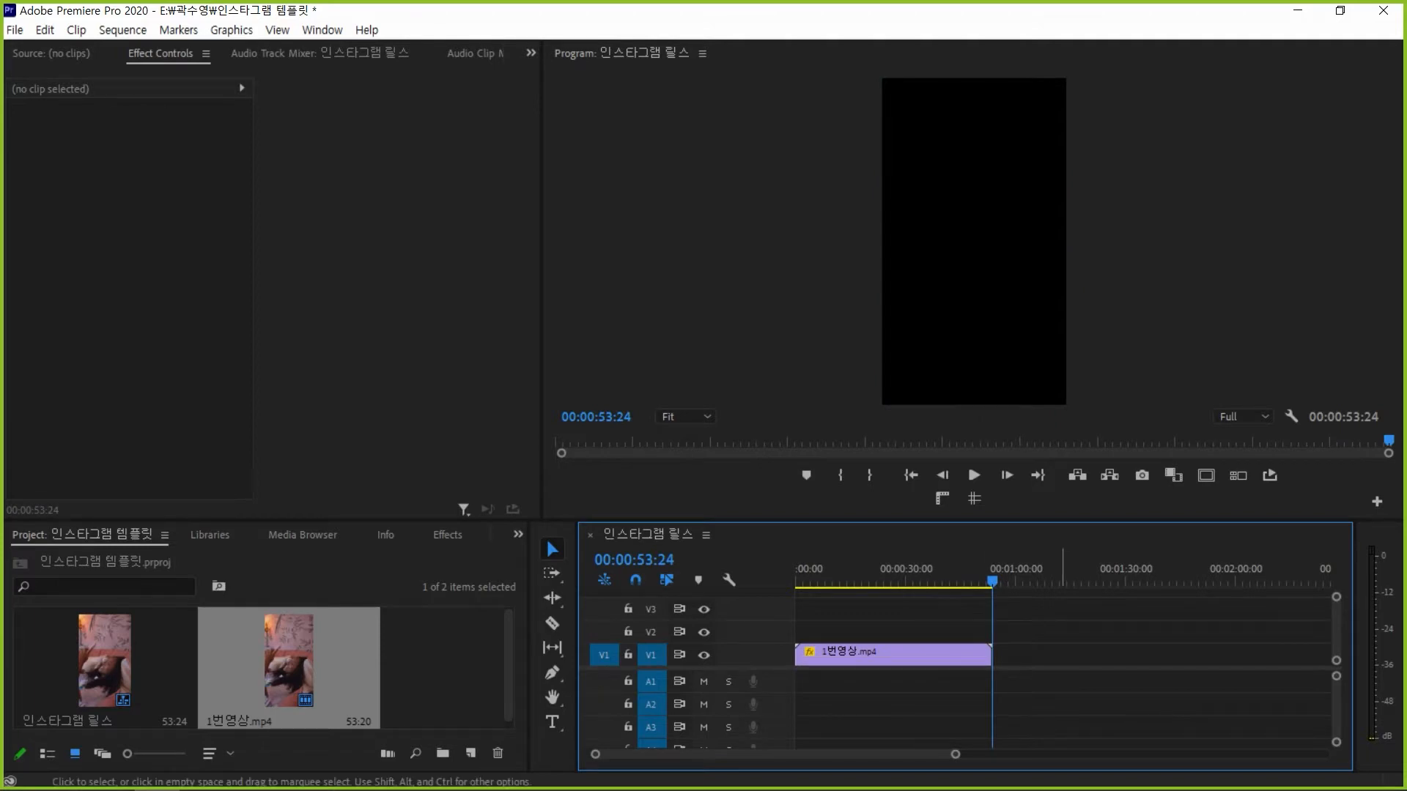
left_click(842, 570)
key("space")
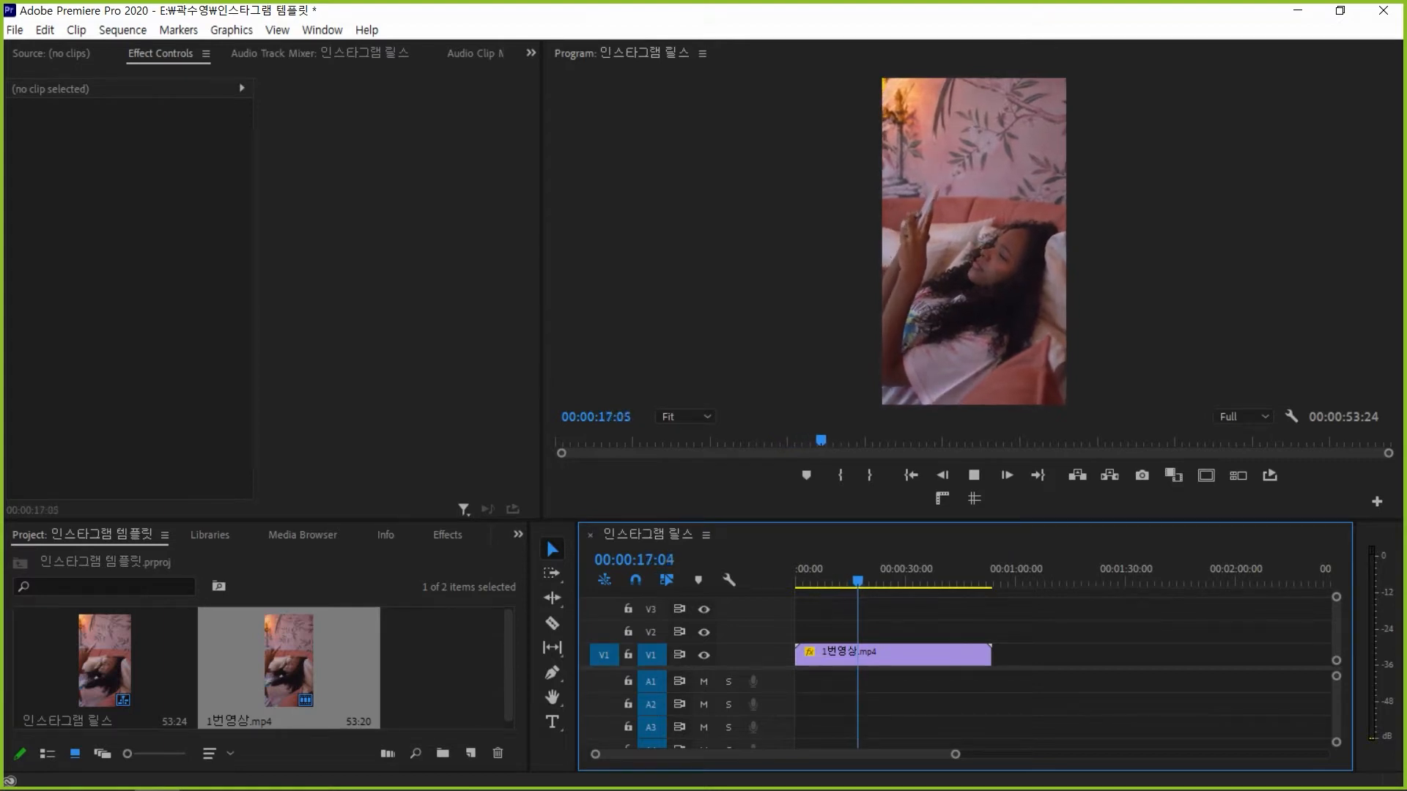
key("space")
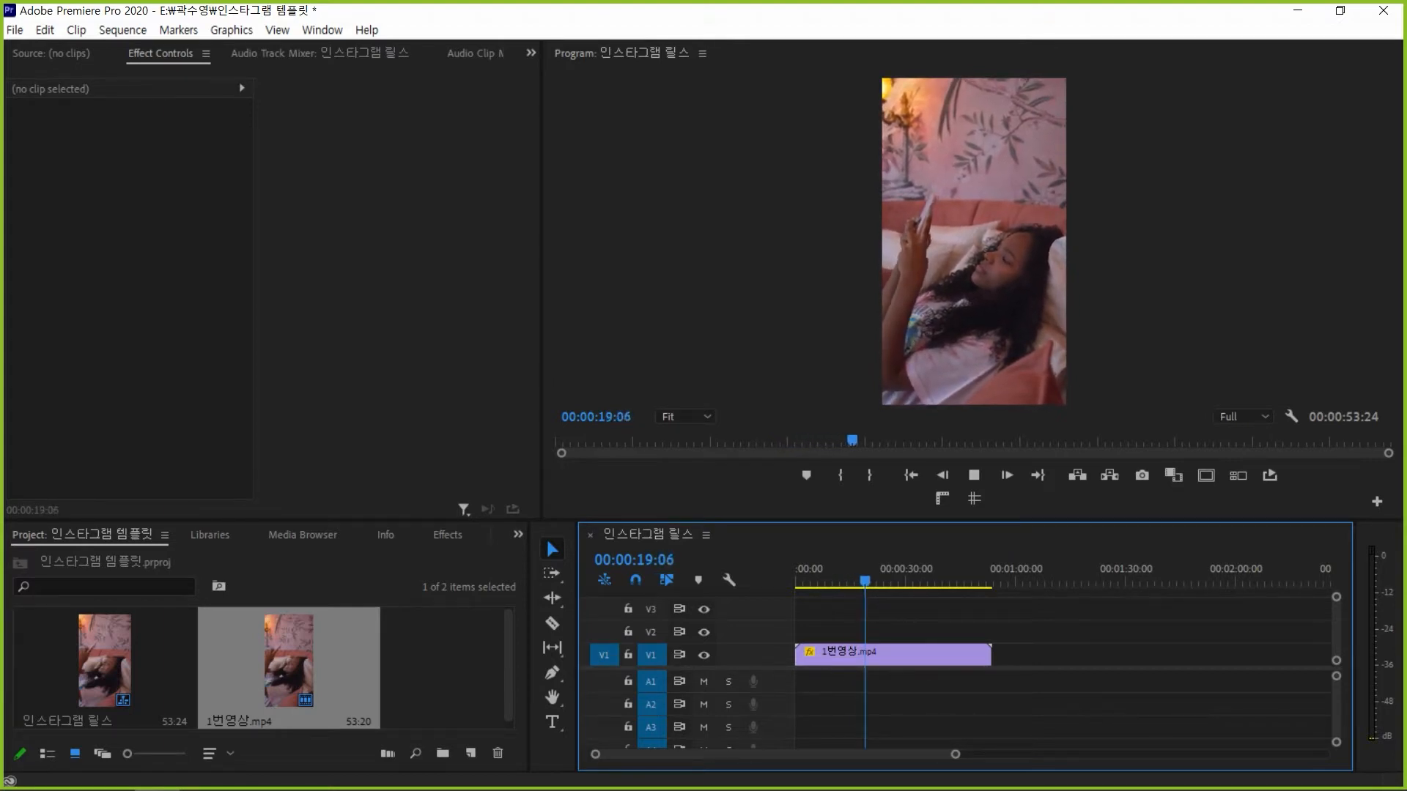
Set the speed of the 1번영상.mp4 clip to 200%
right_click(925, 655)
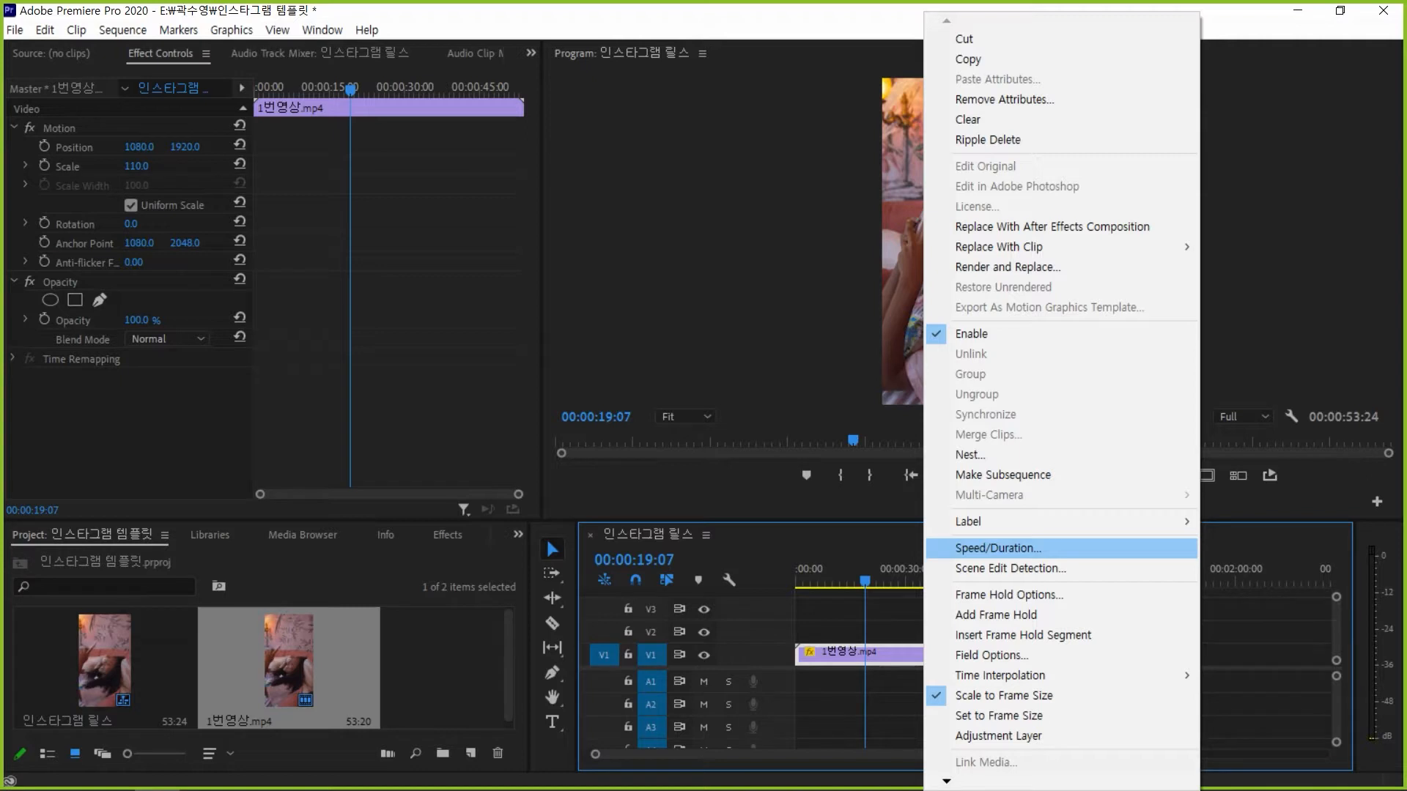
key("Return")
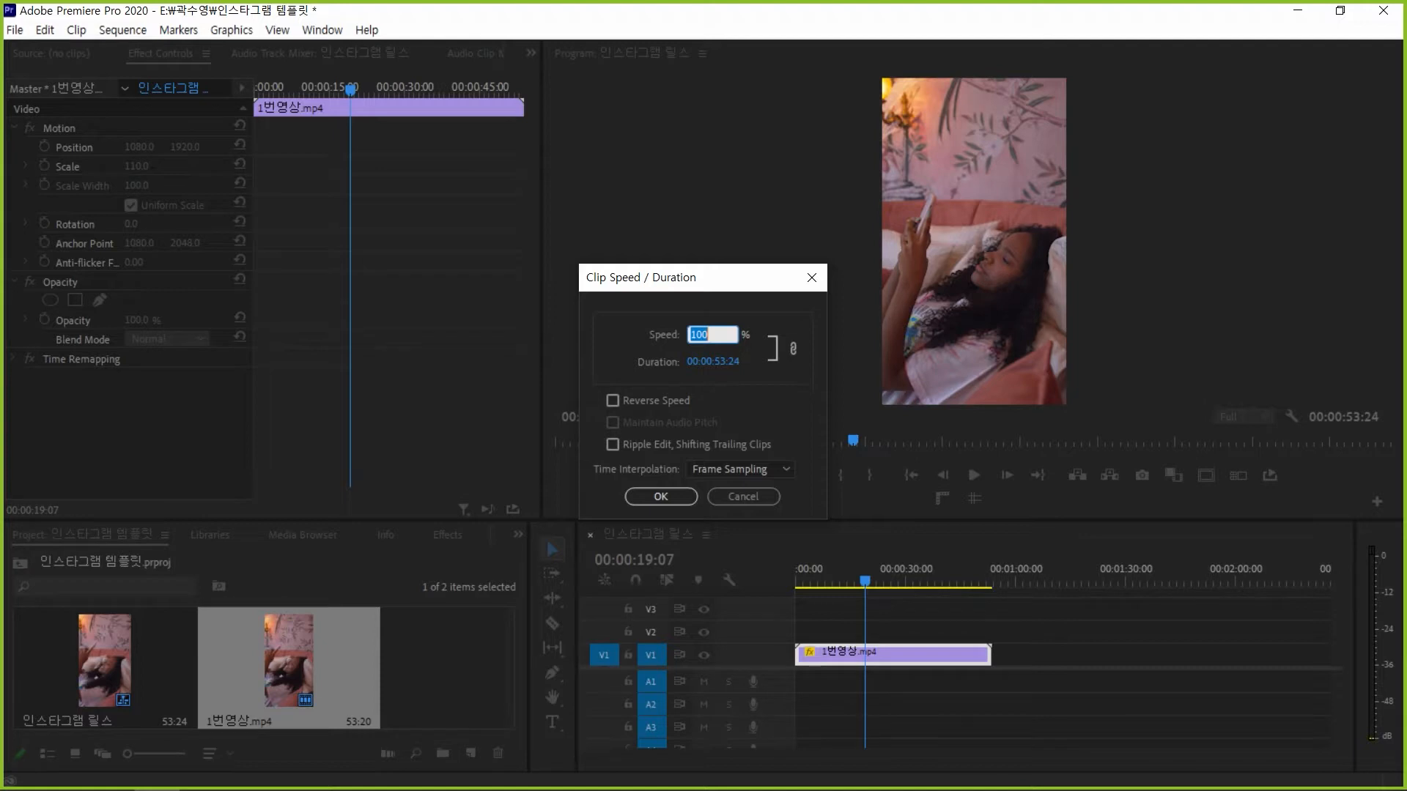
type("200")
key("Return")
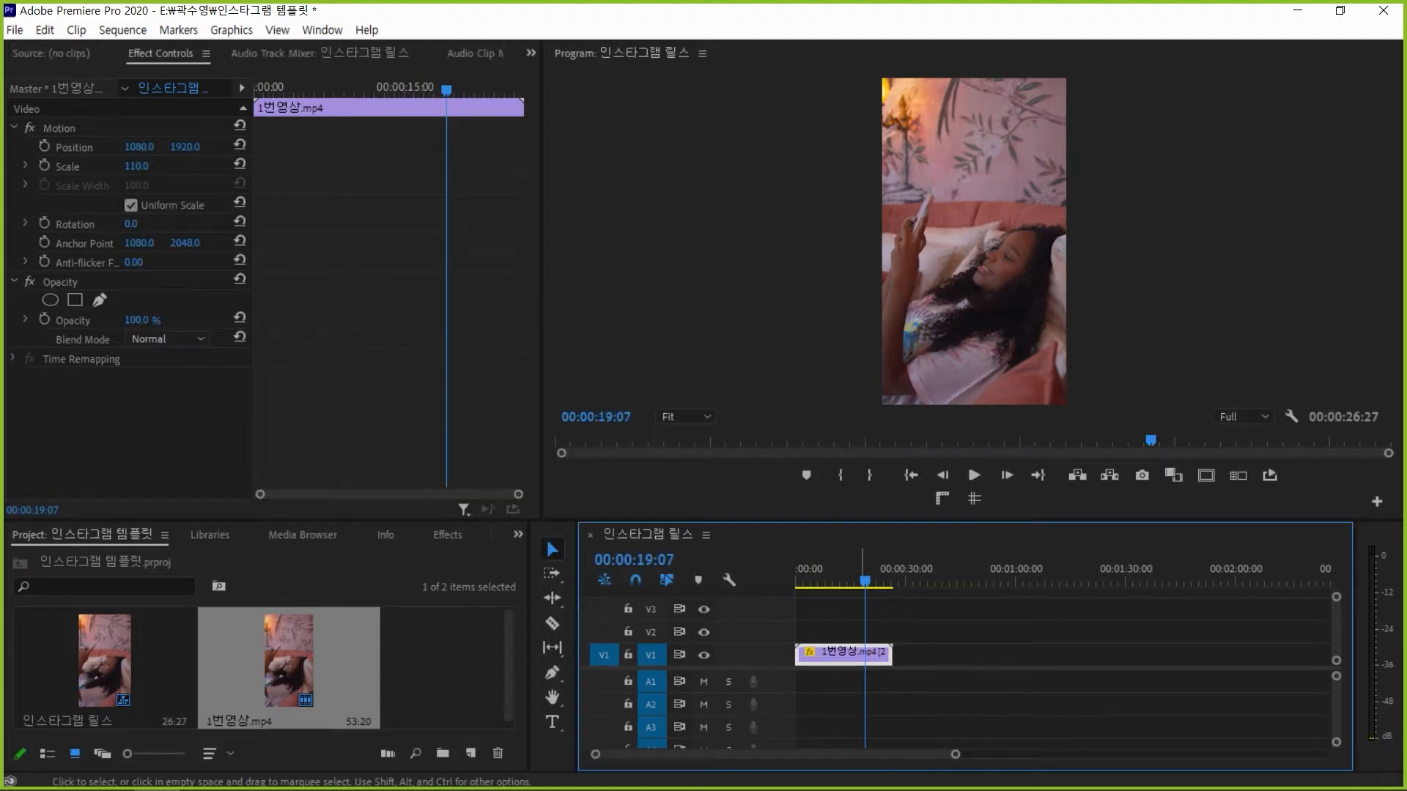
Preview the sped-up clip from the beginning and return the playhead to the sequence start
key("Home")
key("space")
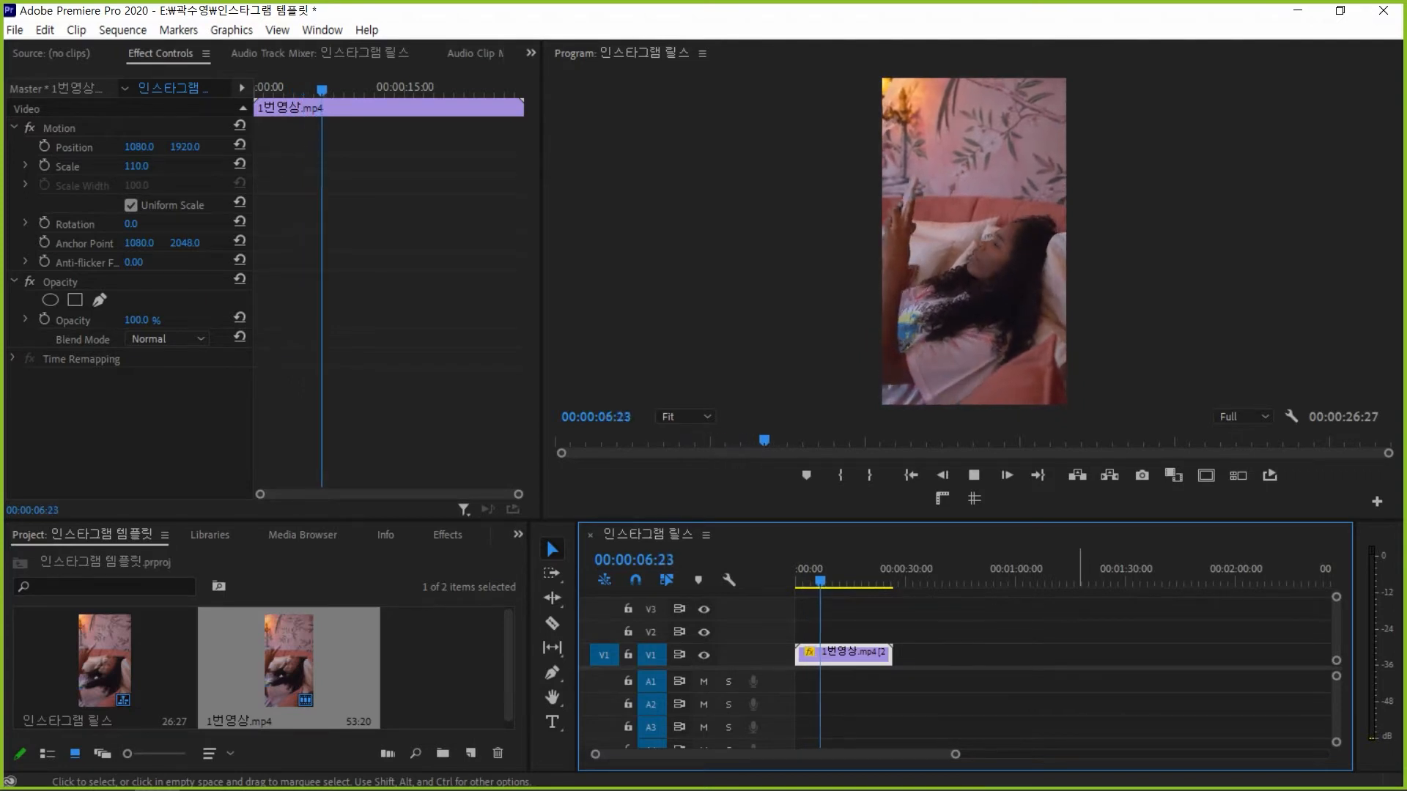
key("space")
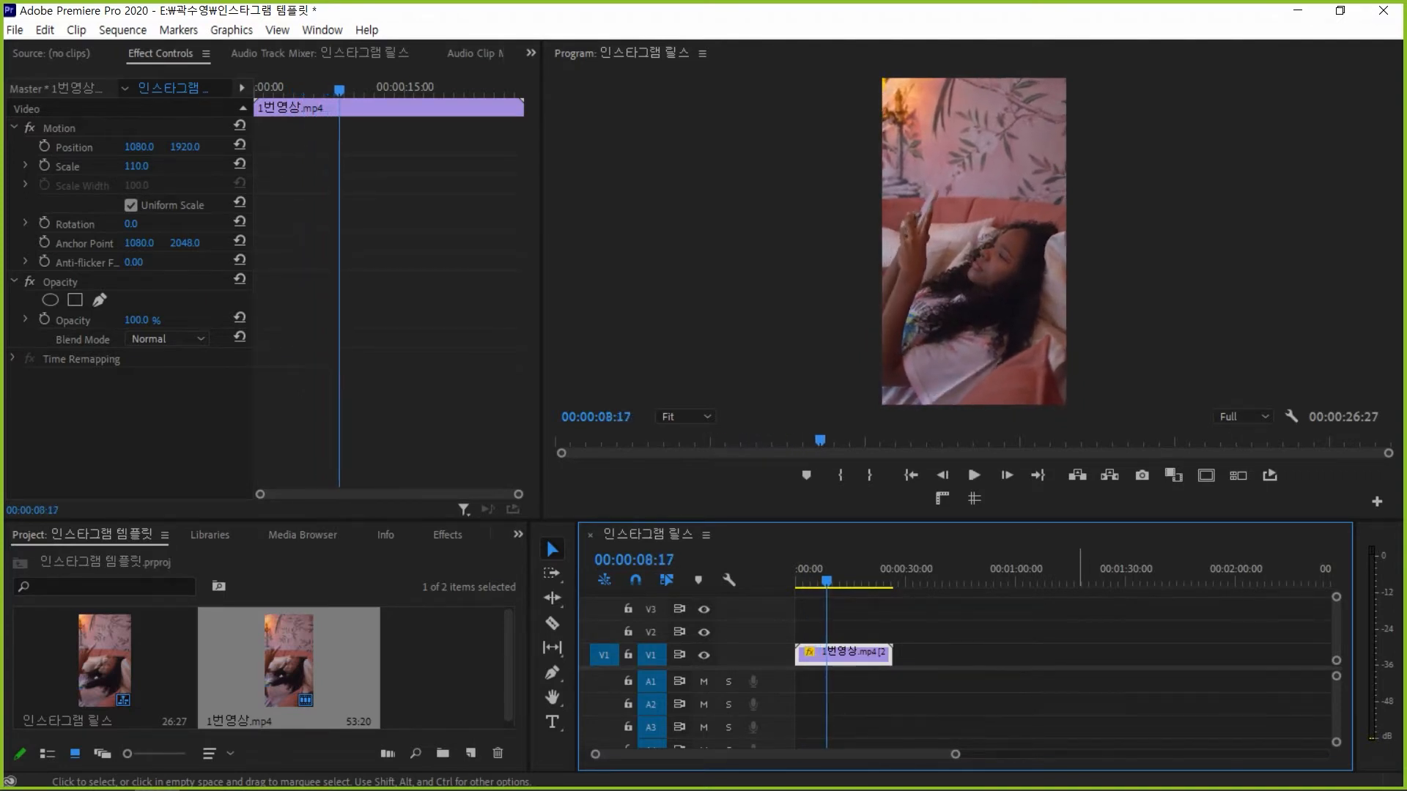
left_click_drag(869, 575, 796, 575)
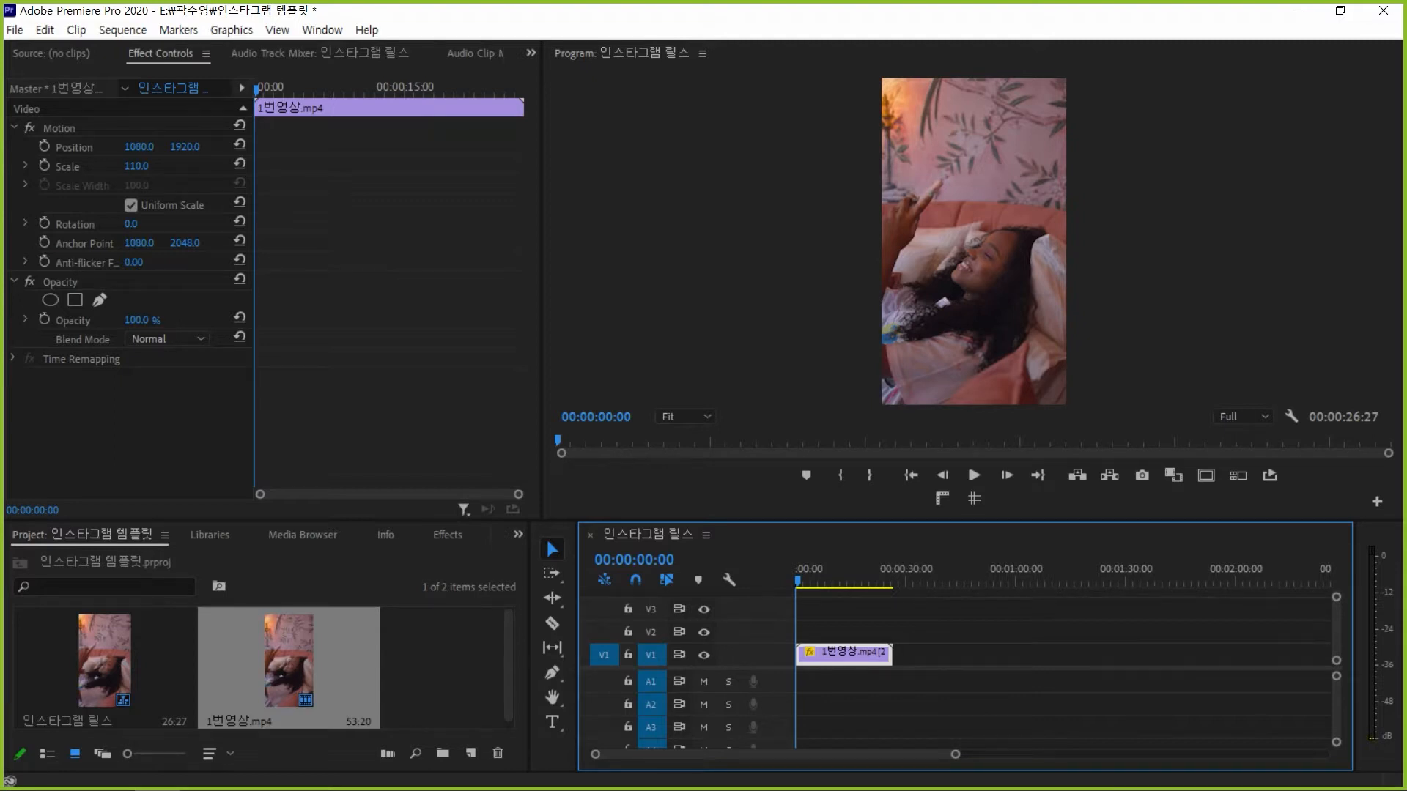
Open the existing instagram project alongside the current one
left_click(442, 668)
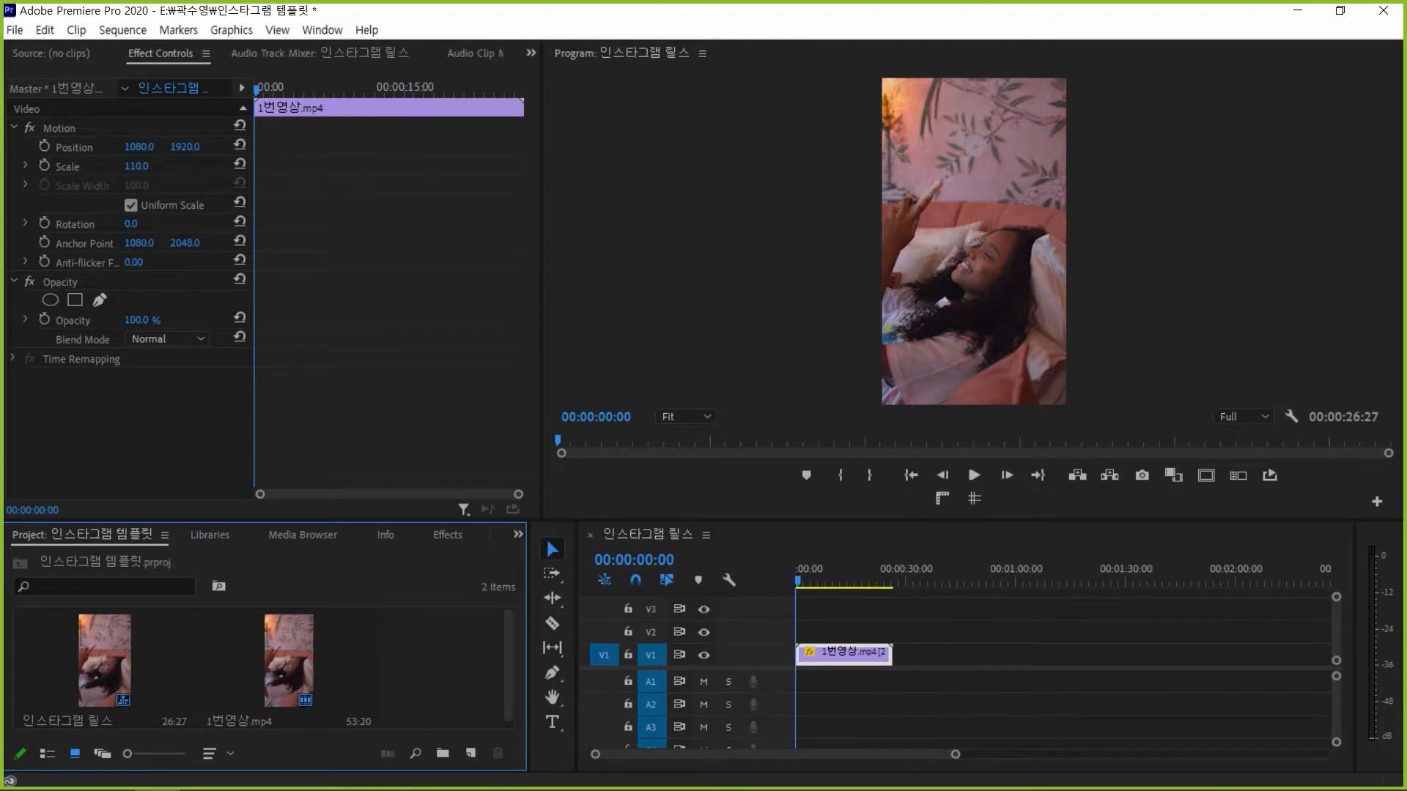
key("ctrl+o")
left_click_drag(513, 53, 0, 185)
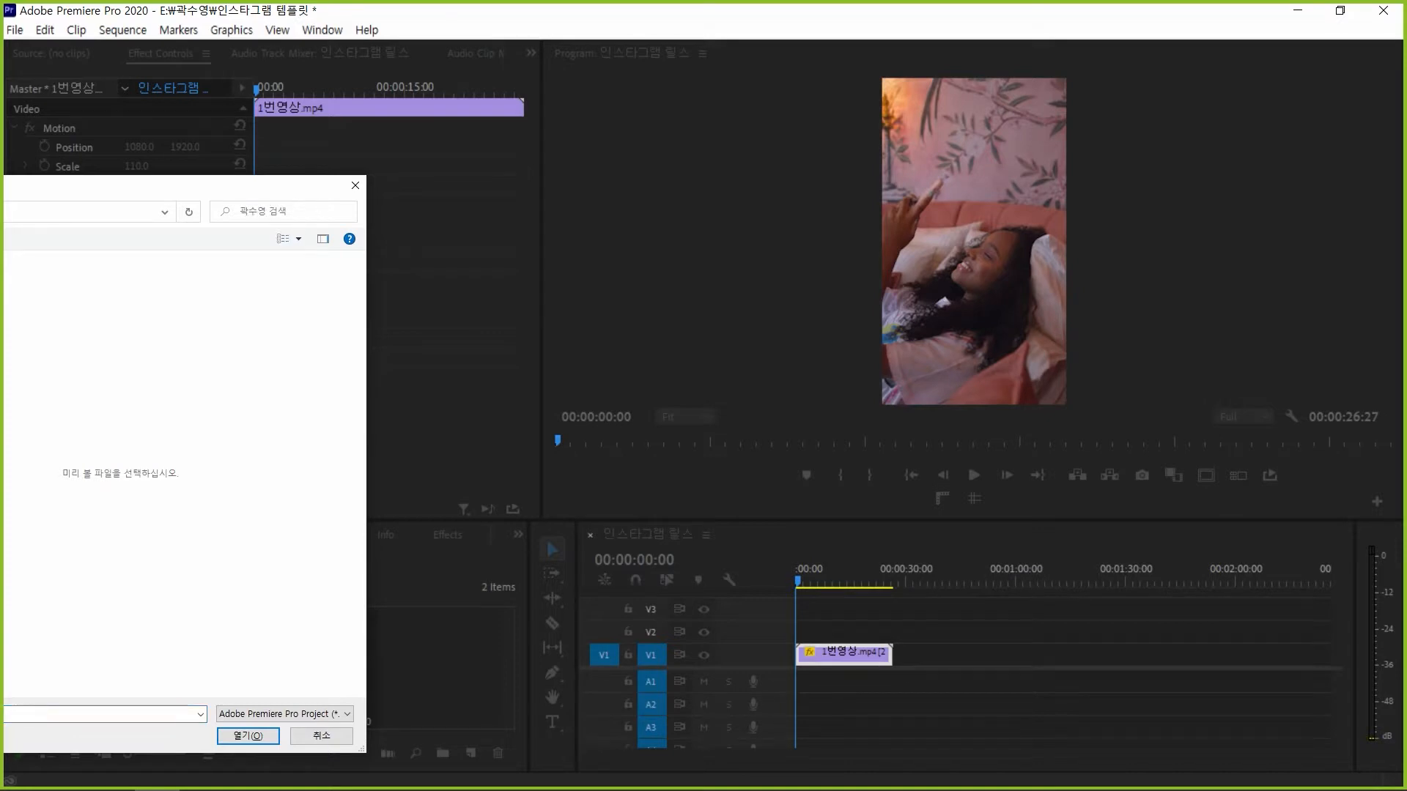
key("Return")
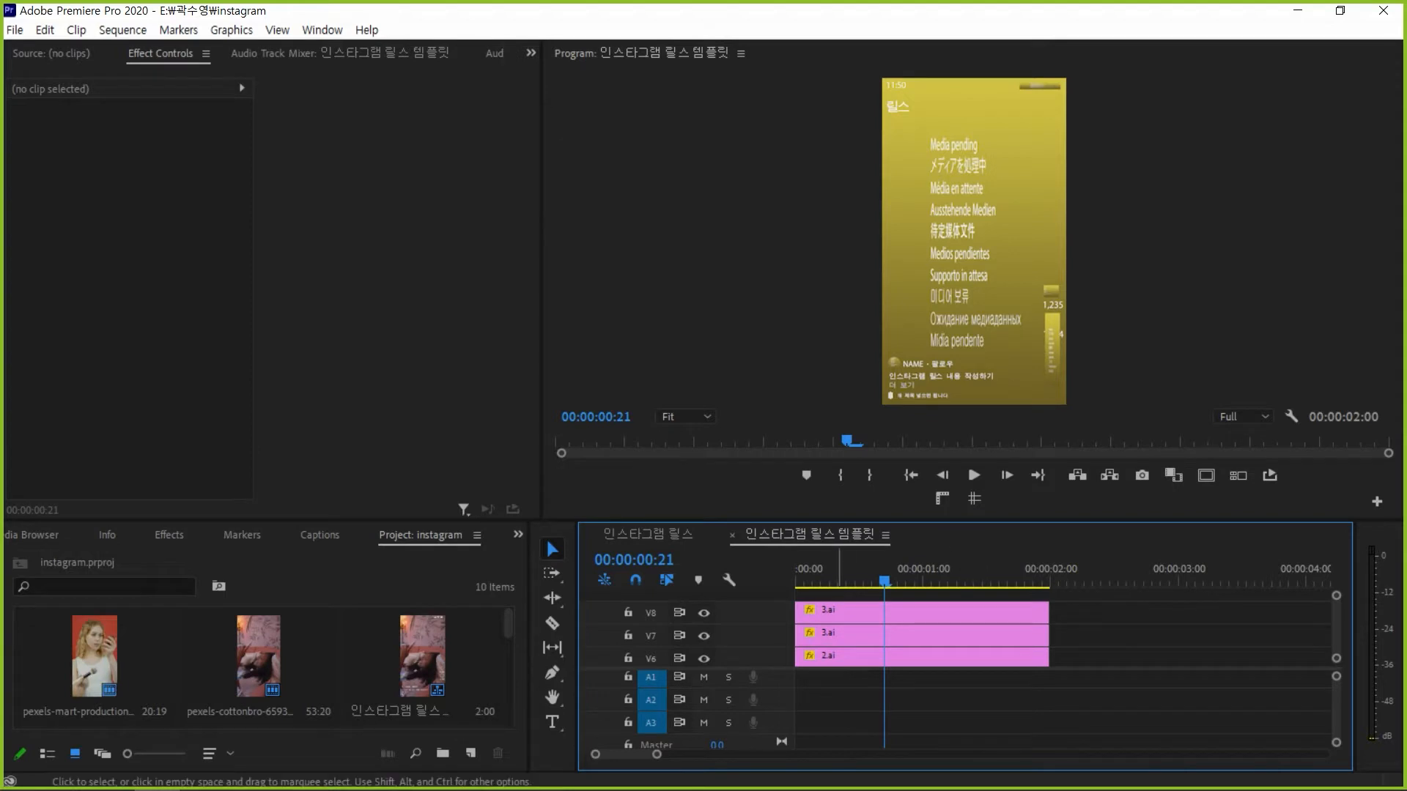
Examine the layers of the 인스타그램 릴스 템플릿 sequence and the instagram project's media, and return to the 인스타그램 템플릿 project's items
left_click(826, 570)
left_click(804, 571)
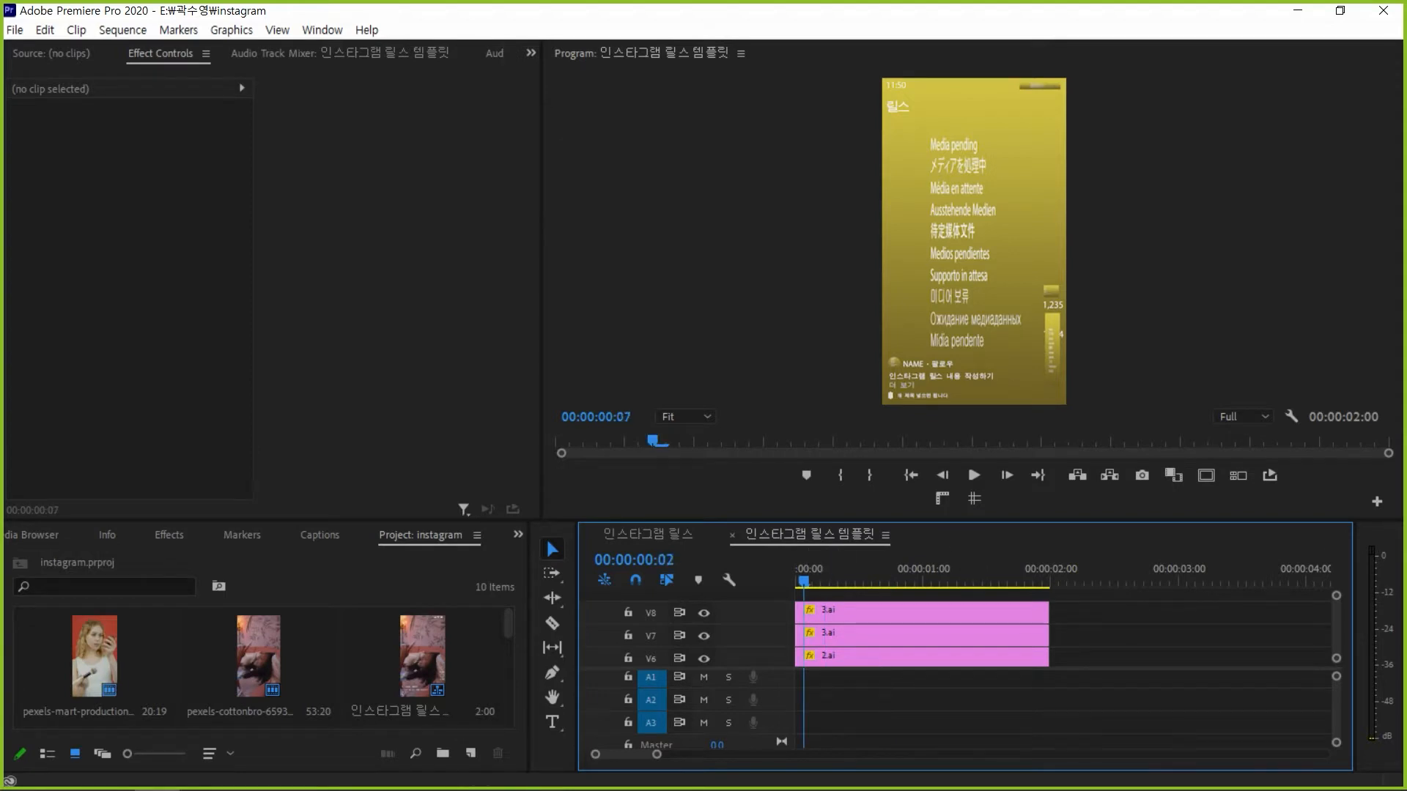
scroll(828, 634, "down", 5)
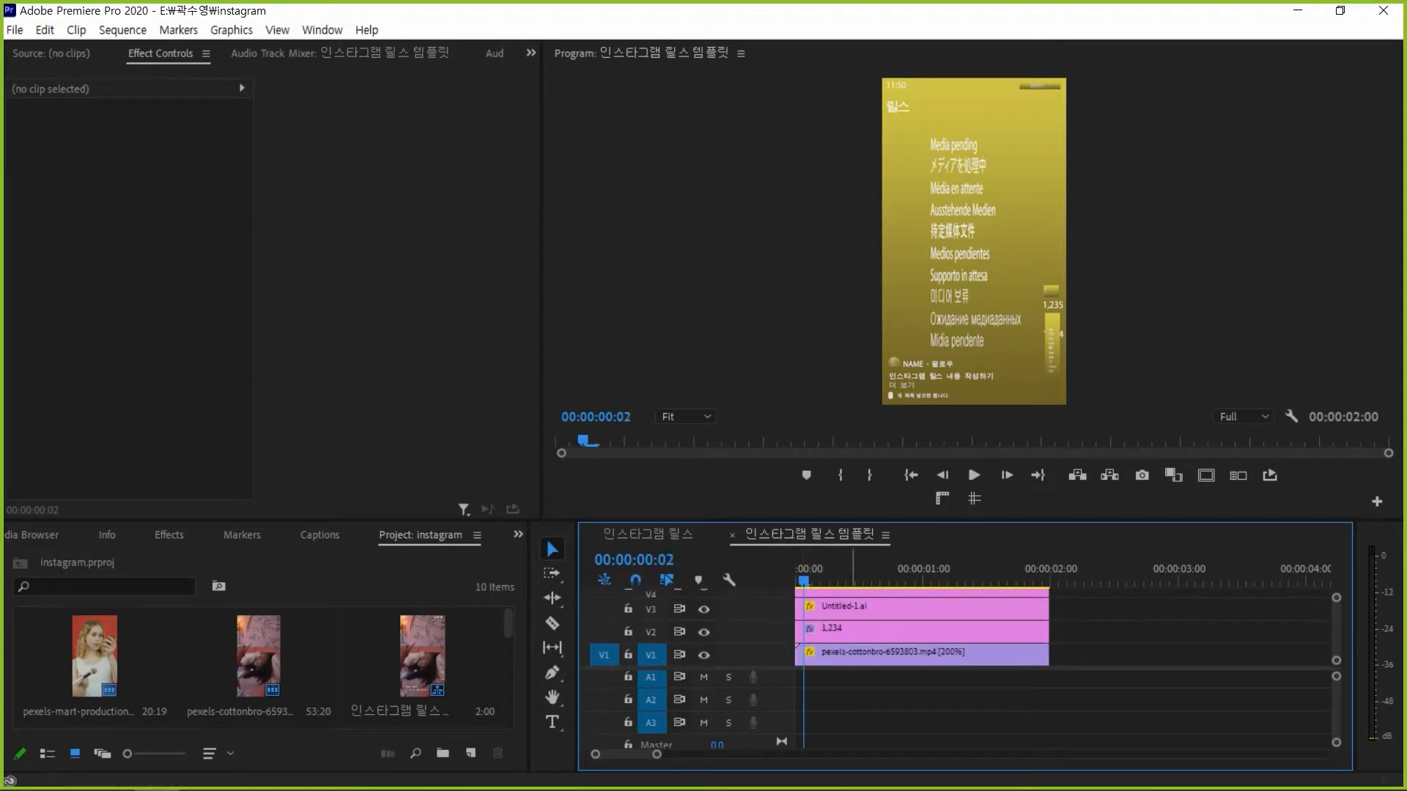
left_click_drag(852, 572, 667, 579)
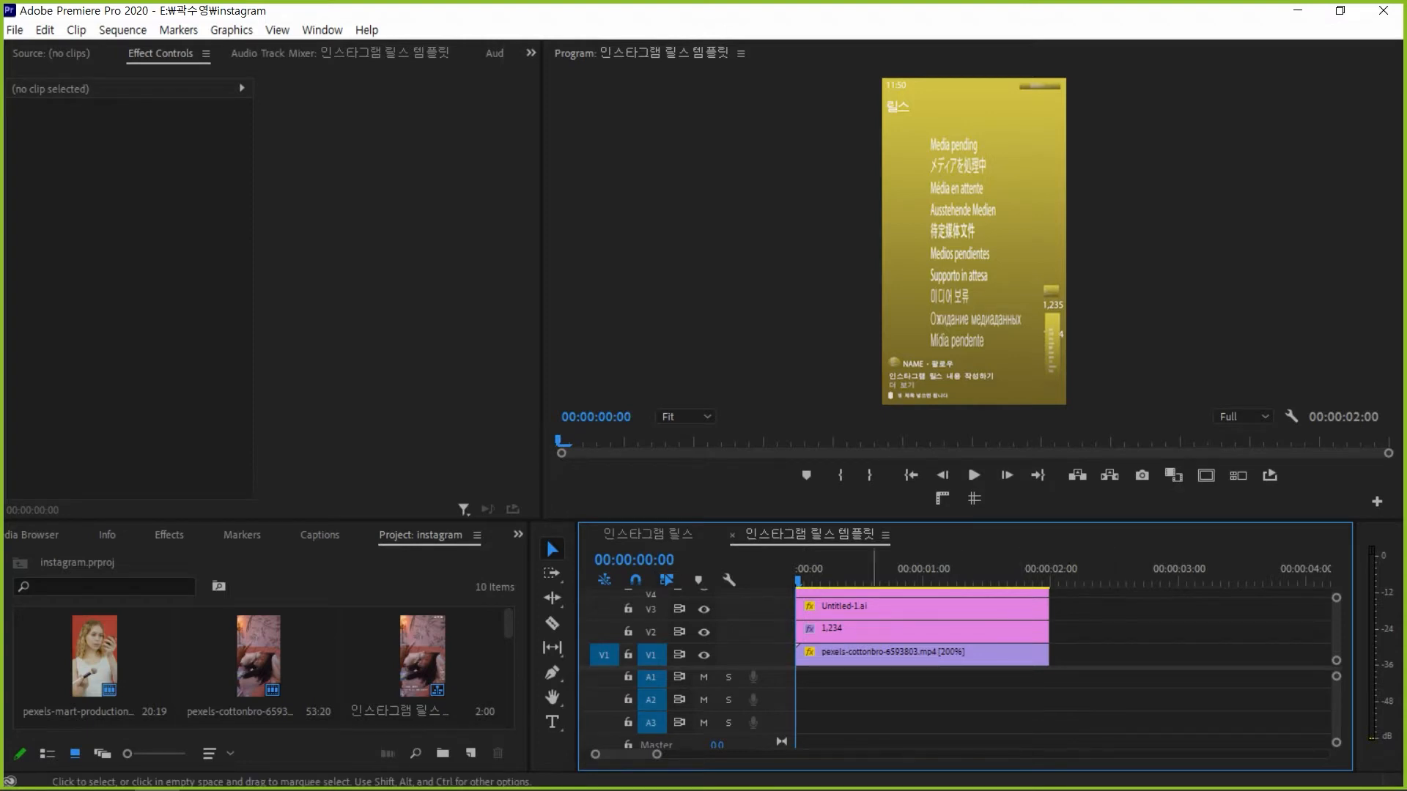
left_click(859, 572)
scroll(264, 668, "down", 5)
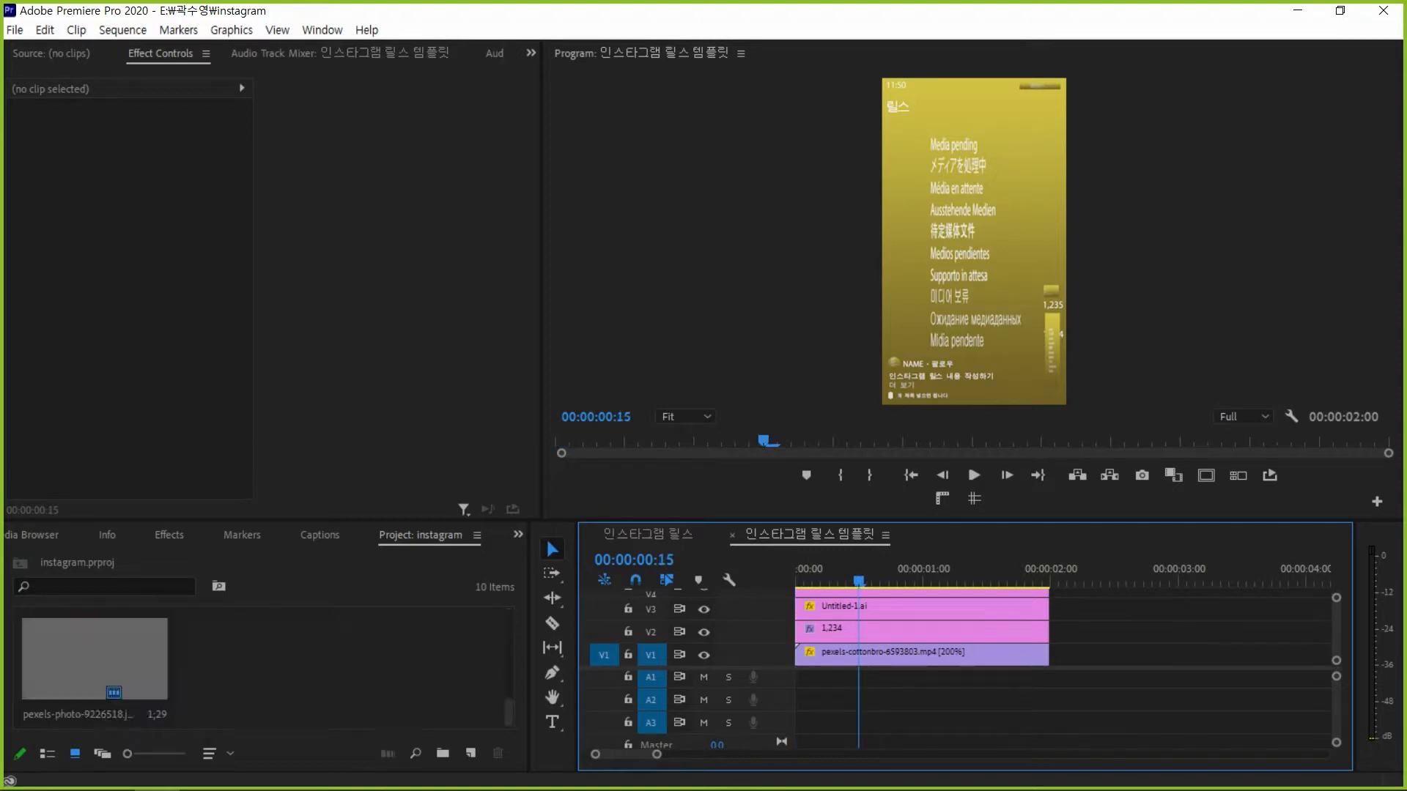
scroll(263, 668, "up", 5)
scroll(264, 668, "down", 5)
scroll(264, 668, "up", 5)
scroll(263, 668, "down", 5)
scroll(264, 668, "up", 5)
left_click(518, 535)
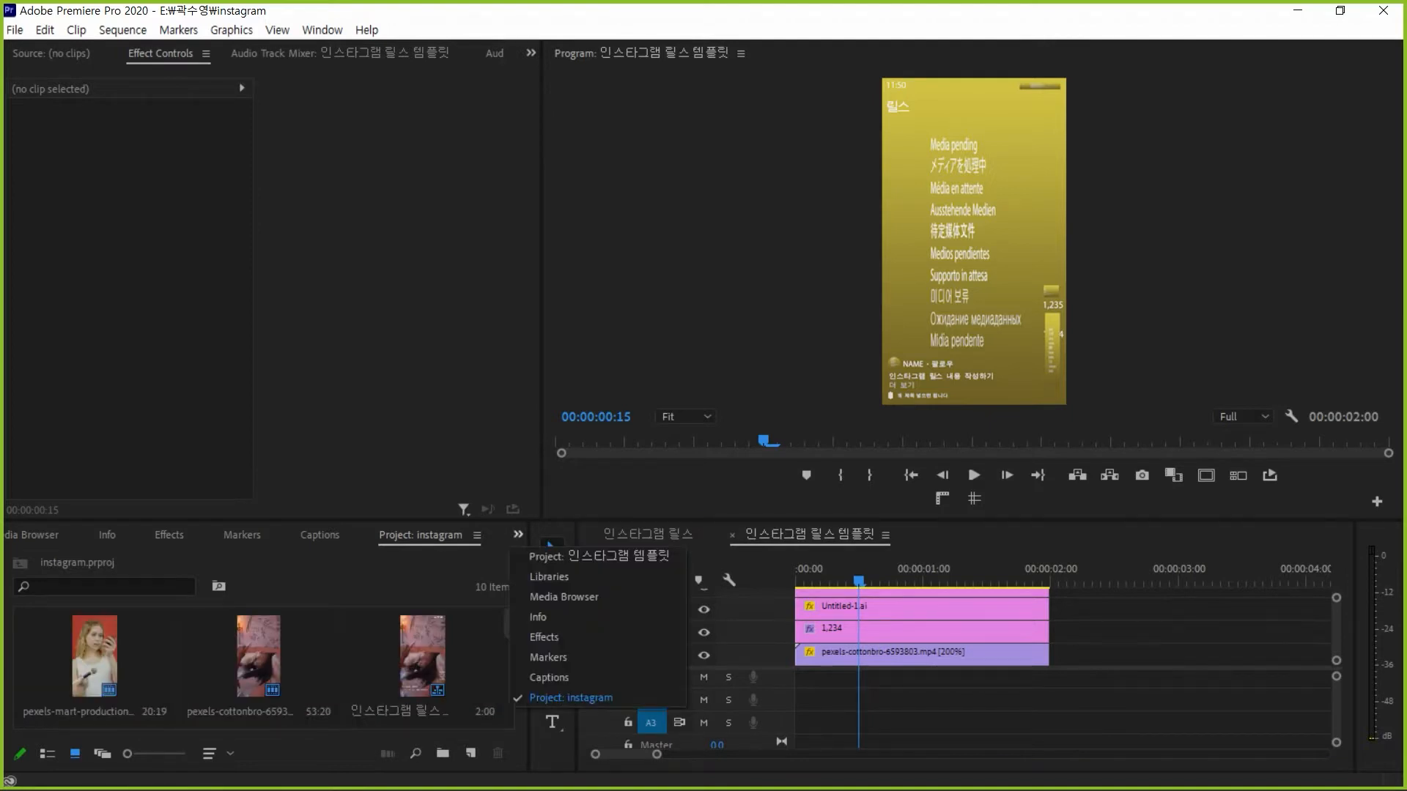
left_click(579, 557)
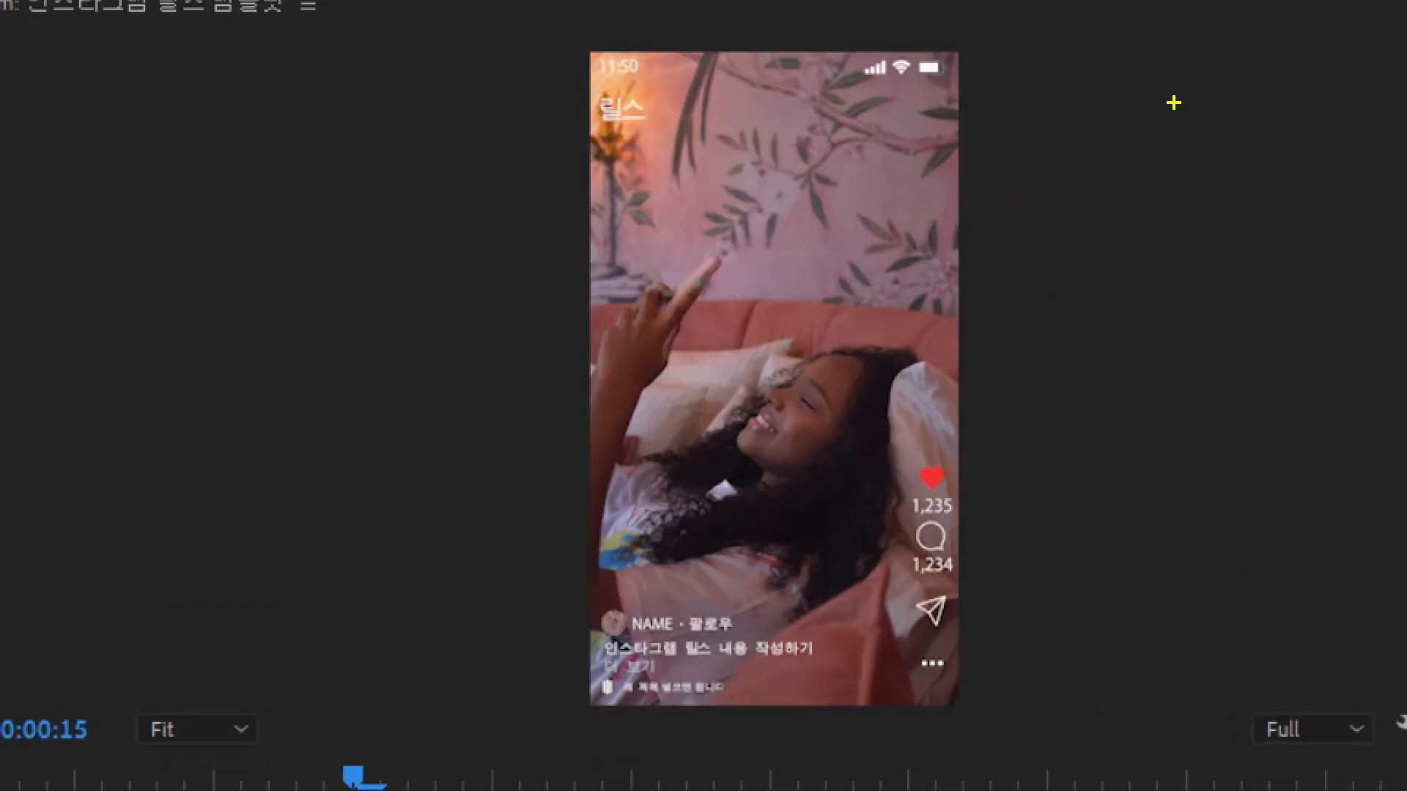
left_click_drag(587, 31, 933, 592)
left_click_drag(993, 719, 993, 722)
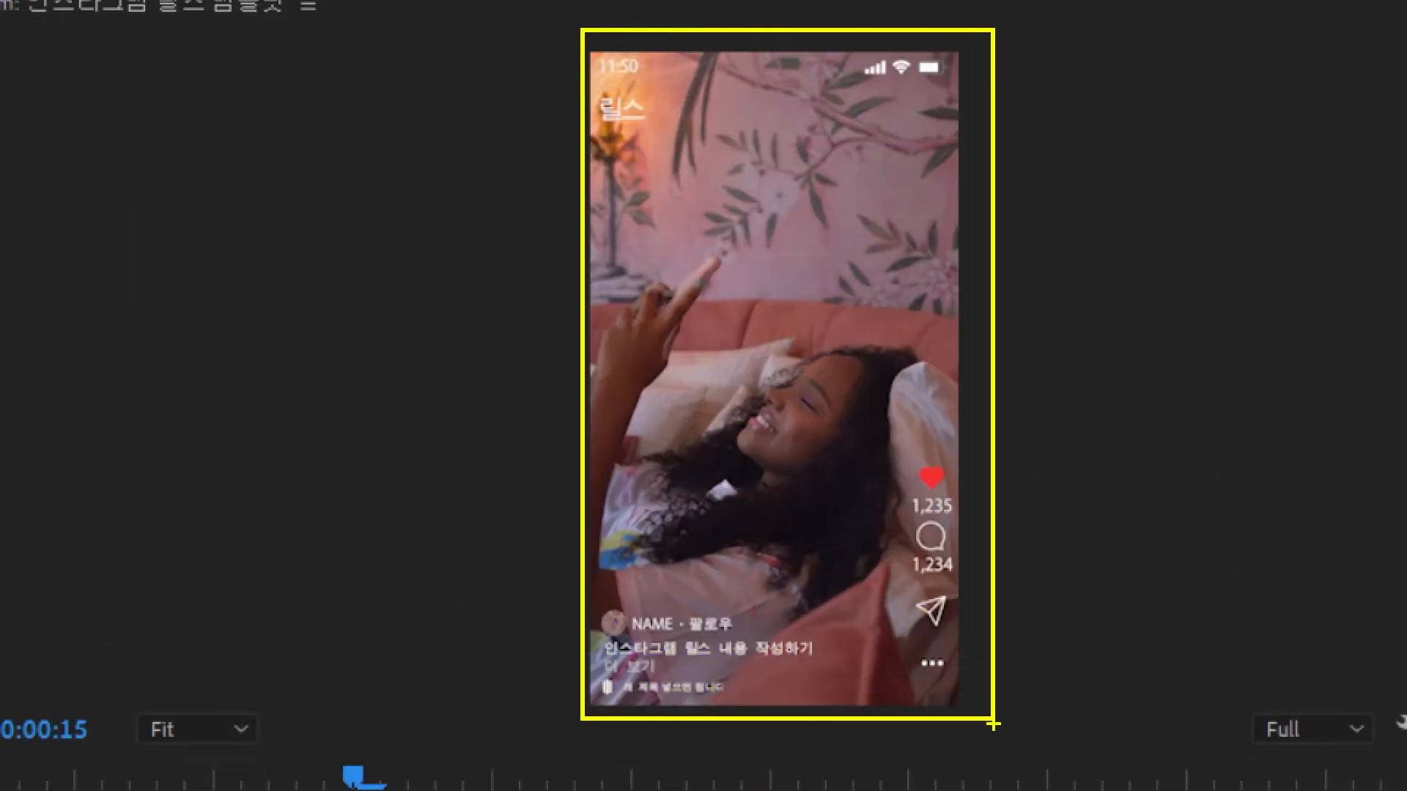
left_click_drag(849, 44, 972, 91)
mouse_move(908, 451)
left_mouse_down()
mouse_move(961, 498)
mouse_move(960, 635)
left_mouse_up()
key("ctrl+z")
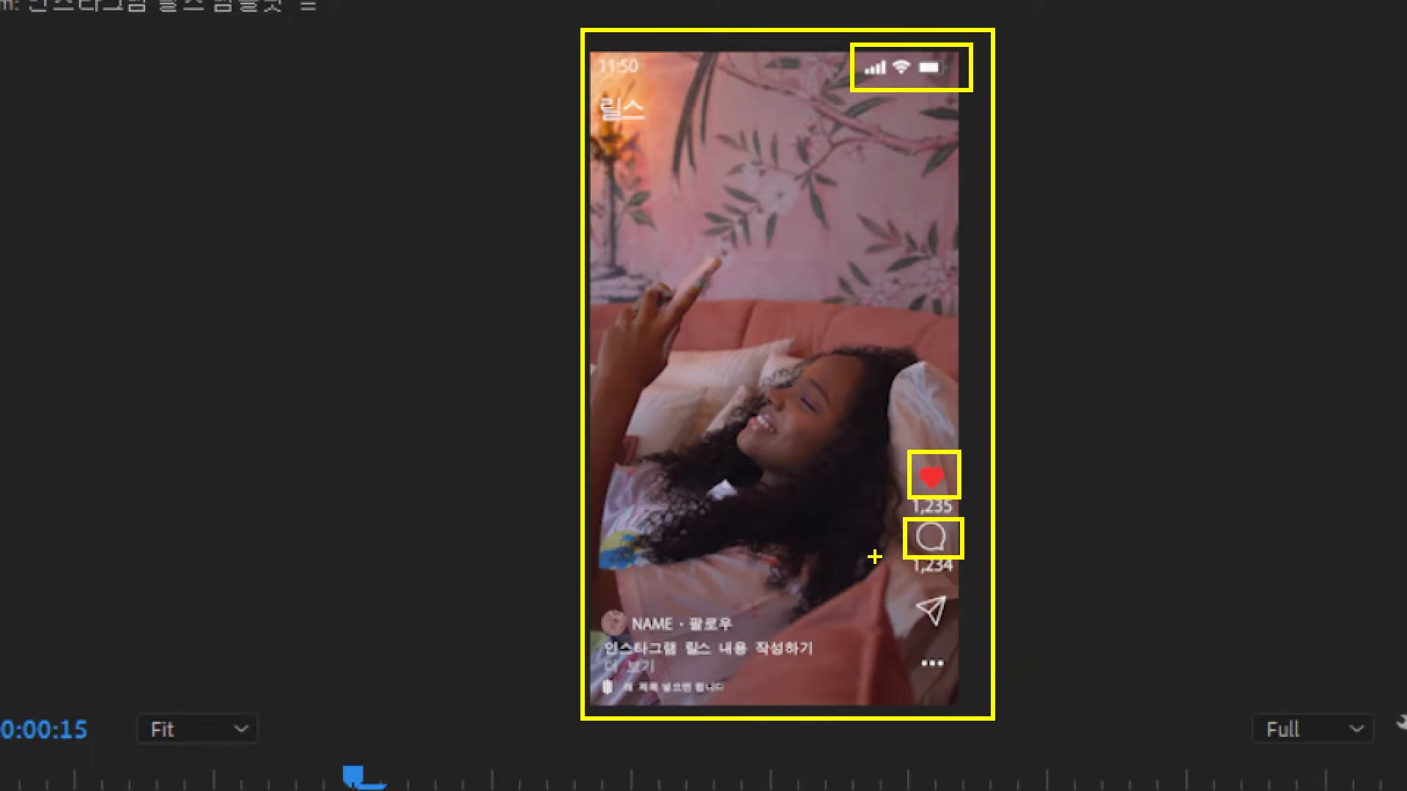
left_click_drag(910, 583, 976, 690)
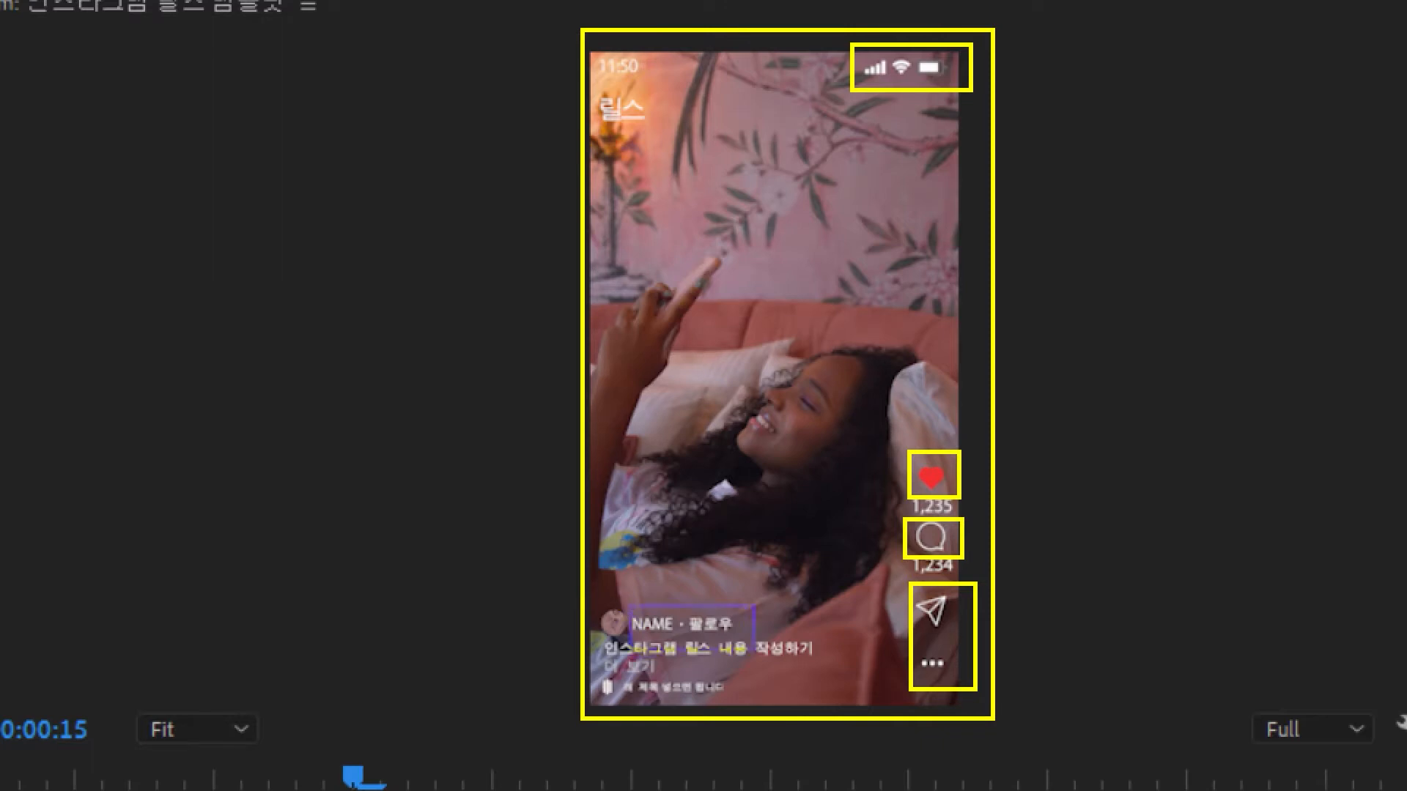
left_click_drag(753, 637, 750, 641)
left_click_drag(592, 635, 838, 680)
left_click_drag(557, 43, 684, 159)
key("e")
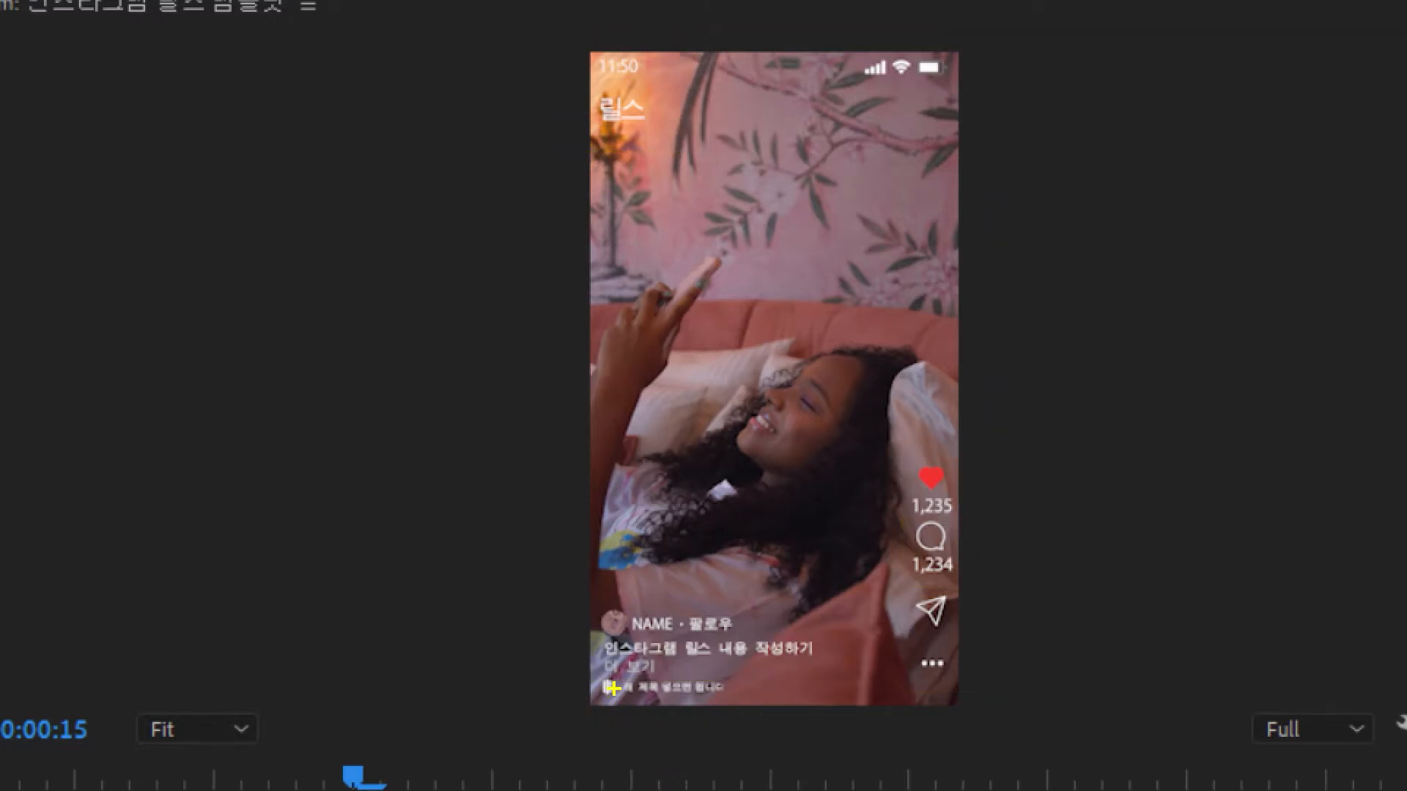
left_click_drag(595, 705, 777, 669)
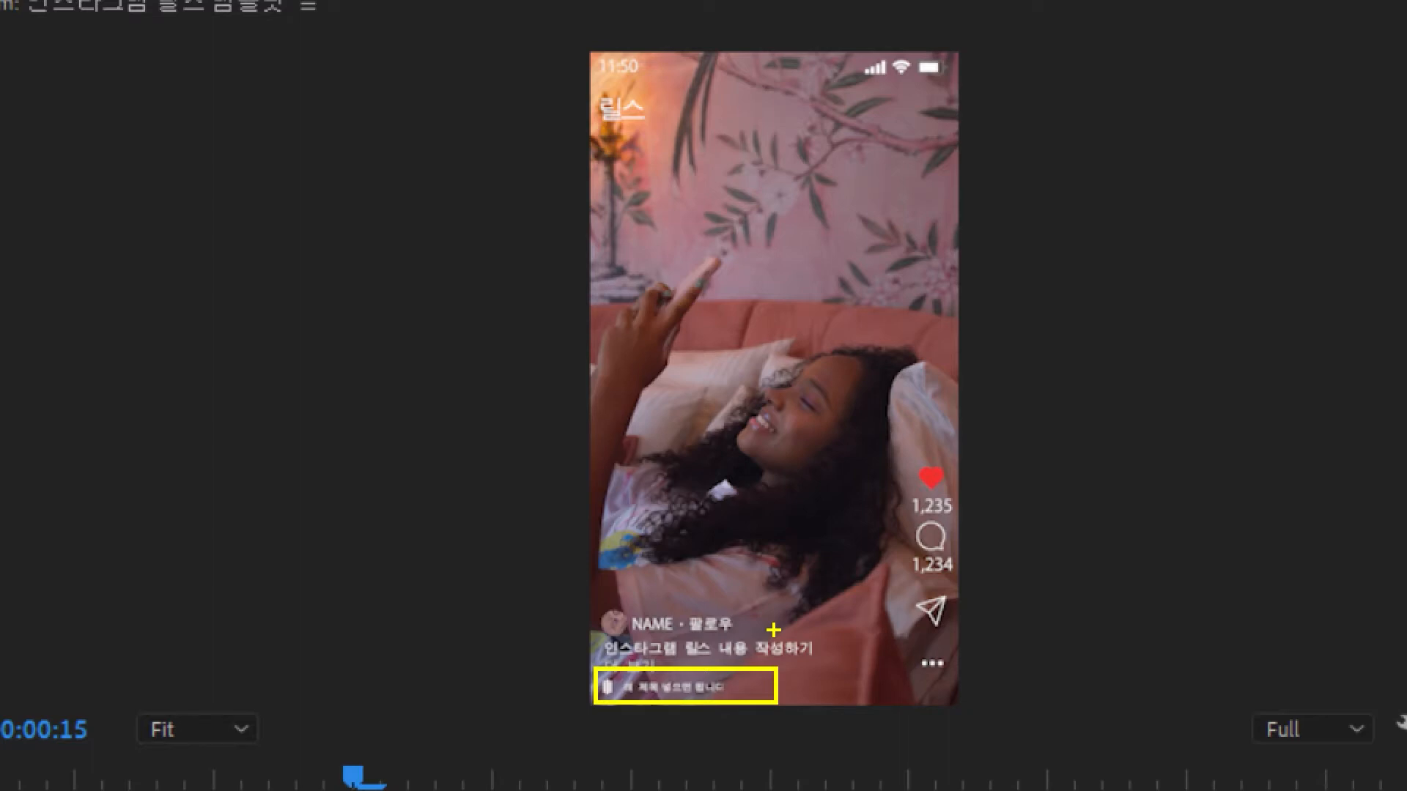
key("e")
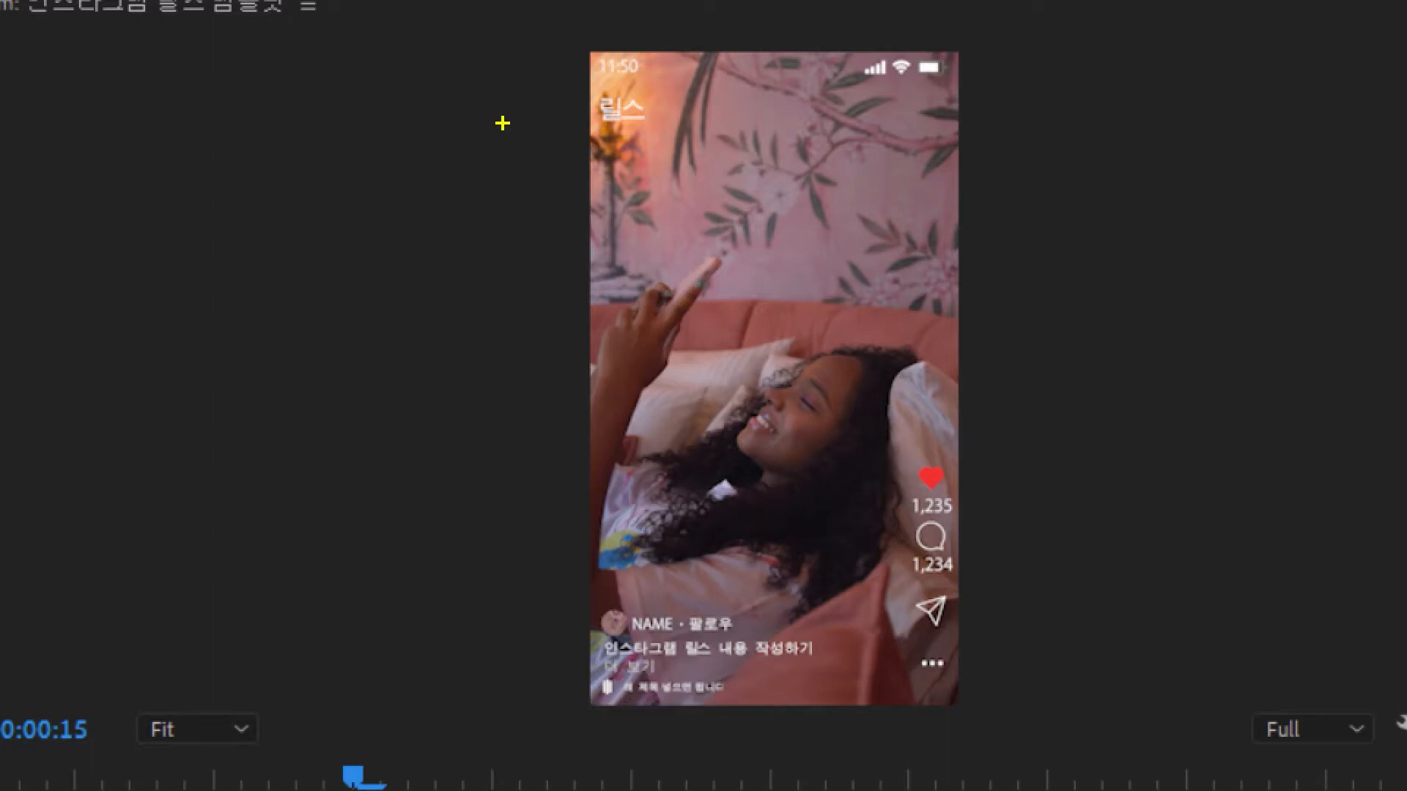
left_click_drag(584, 88, 674, 138)
key("Escape")
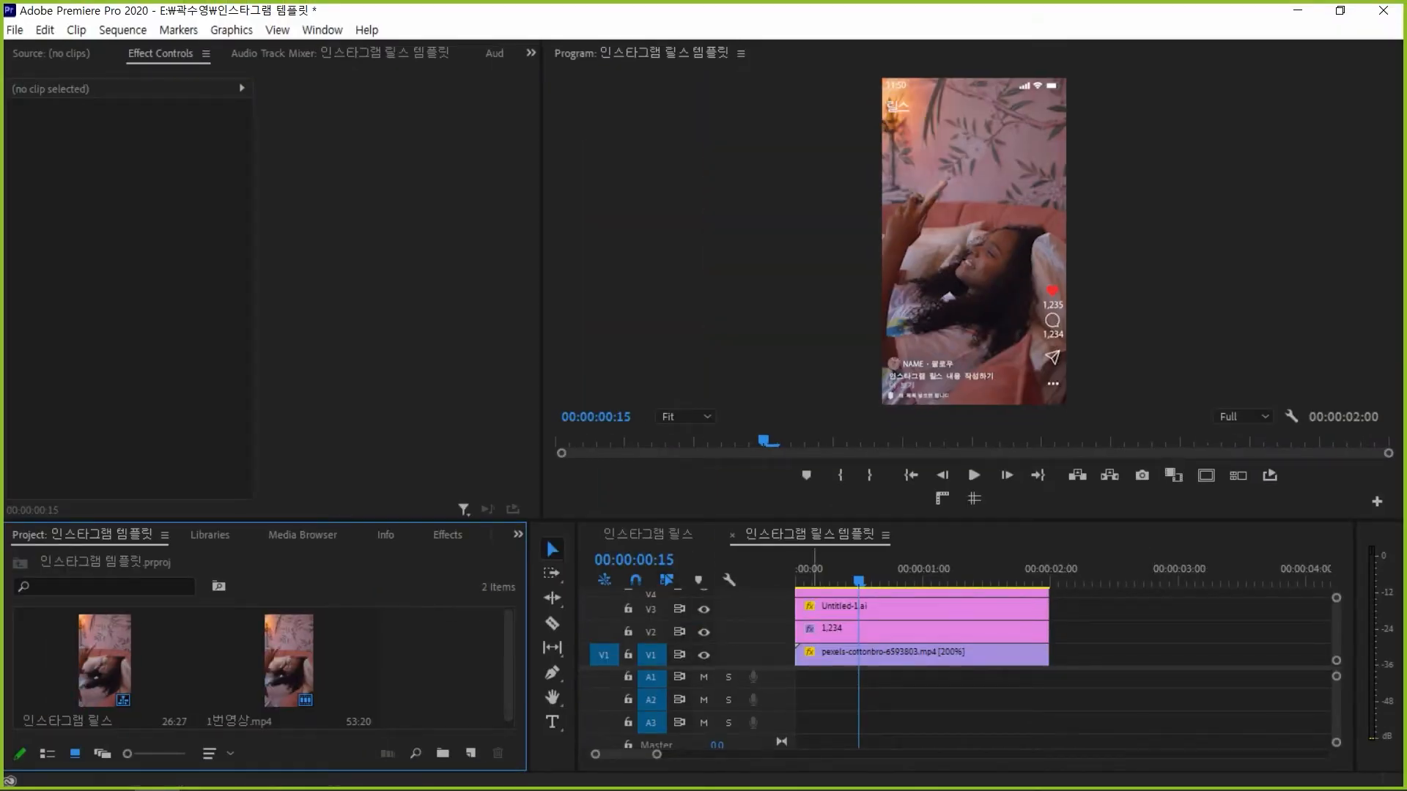
Add a 릴스 text title near the upper-left of the frame in the 인스타그램 릴스 sequence and show the monitor rulers
left_click(648, 535)
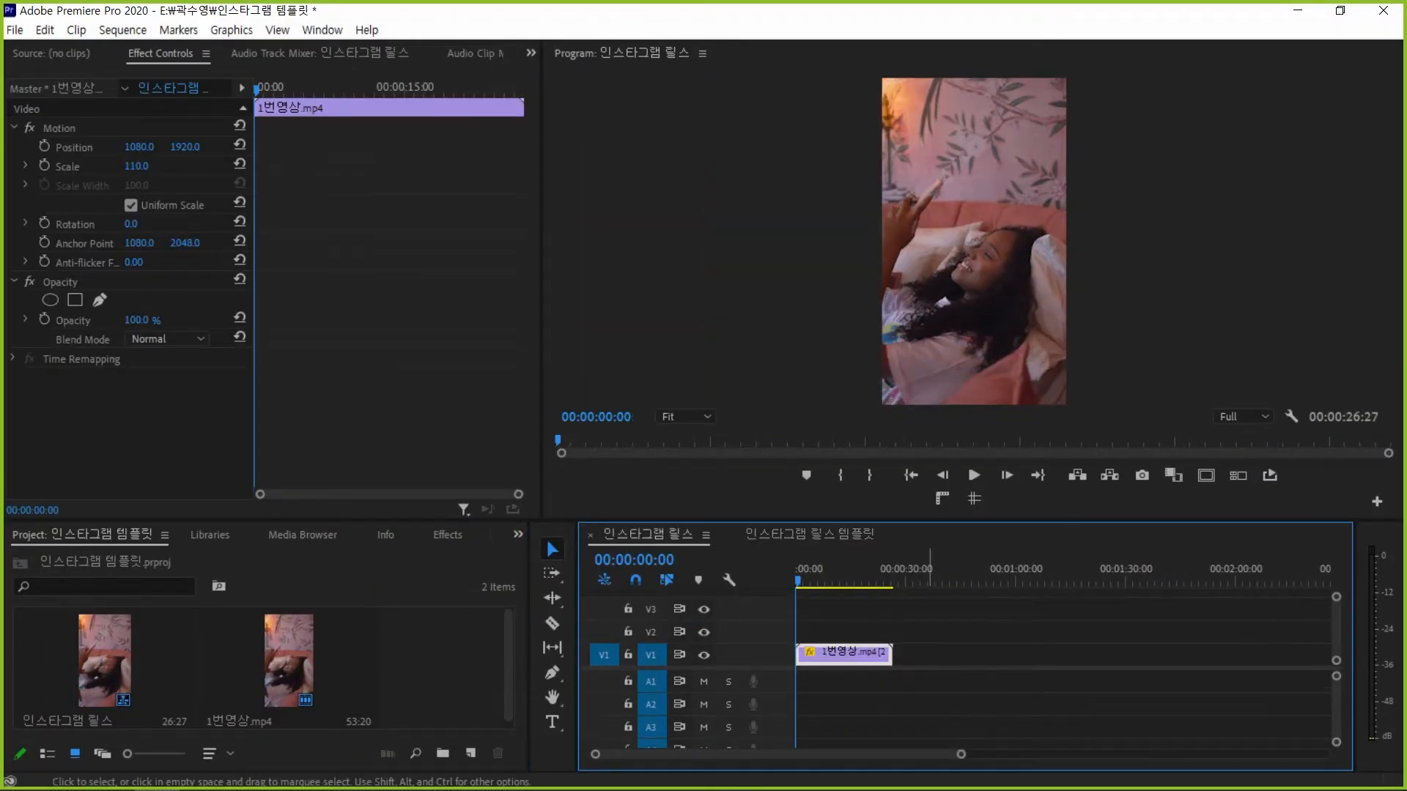
left_click(931, 685)
left_click(552, 723)
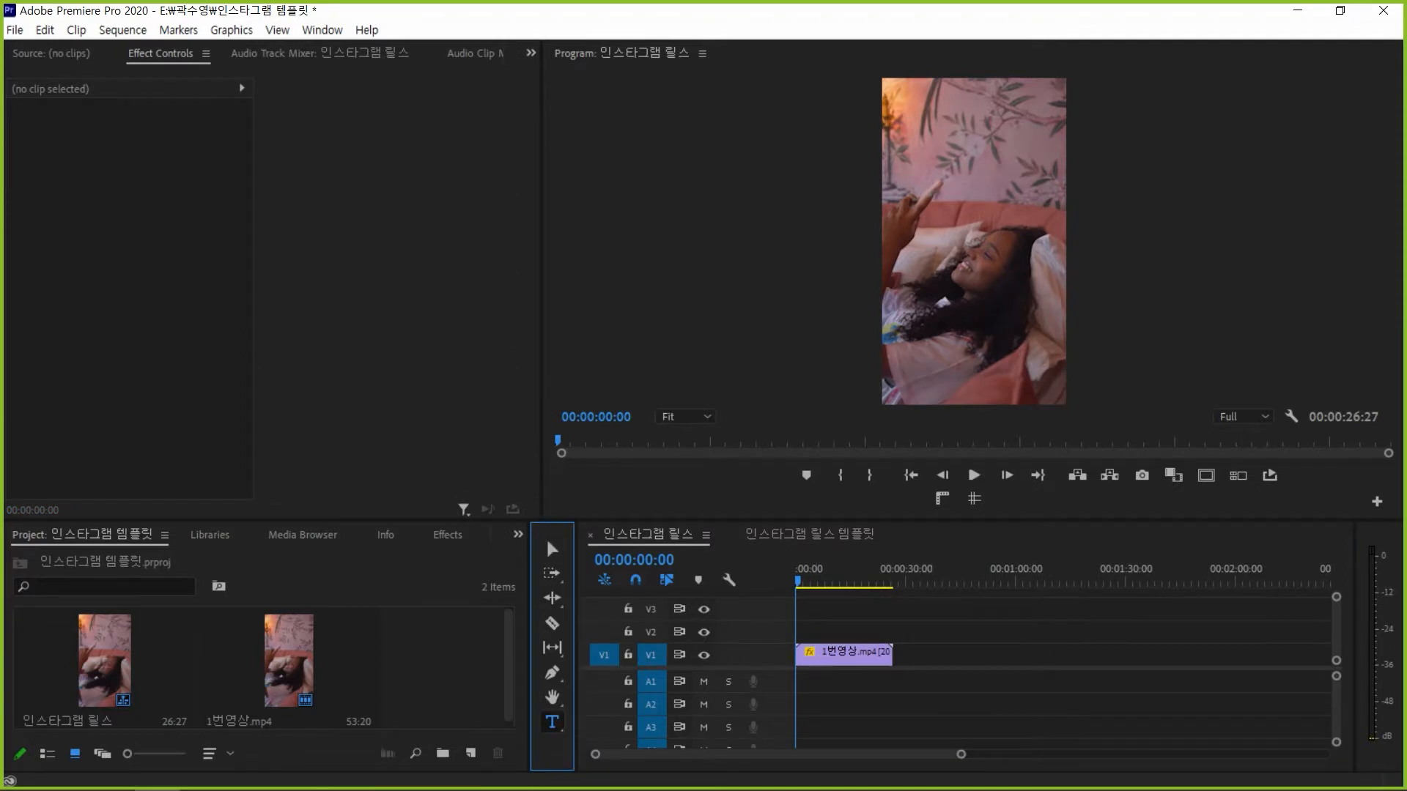
left_click(687, 417)
left_click(685, 498)
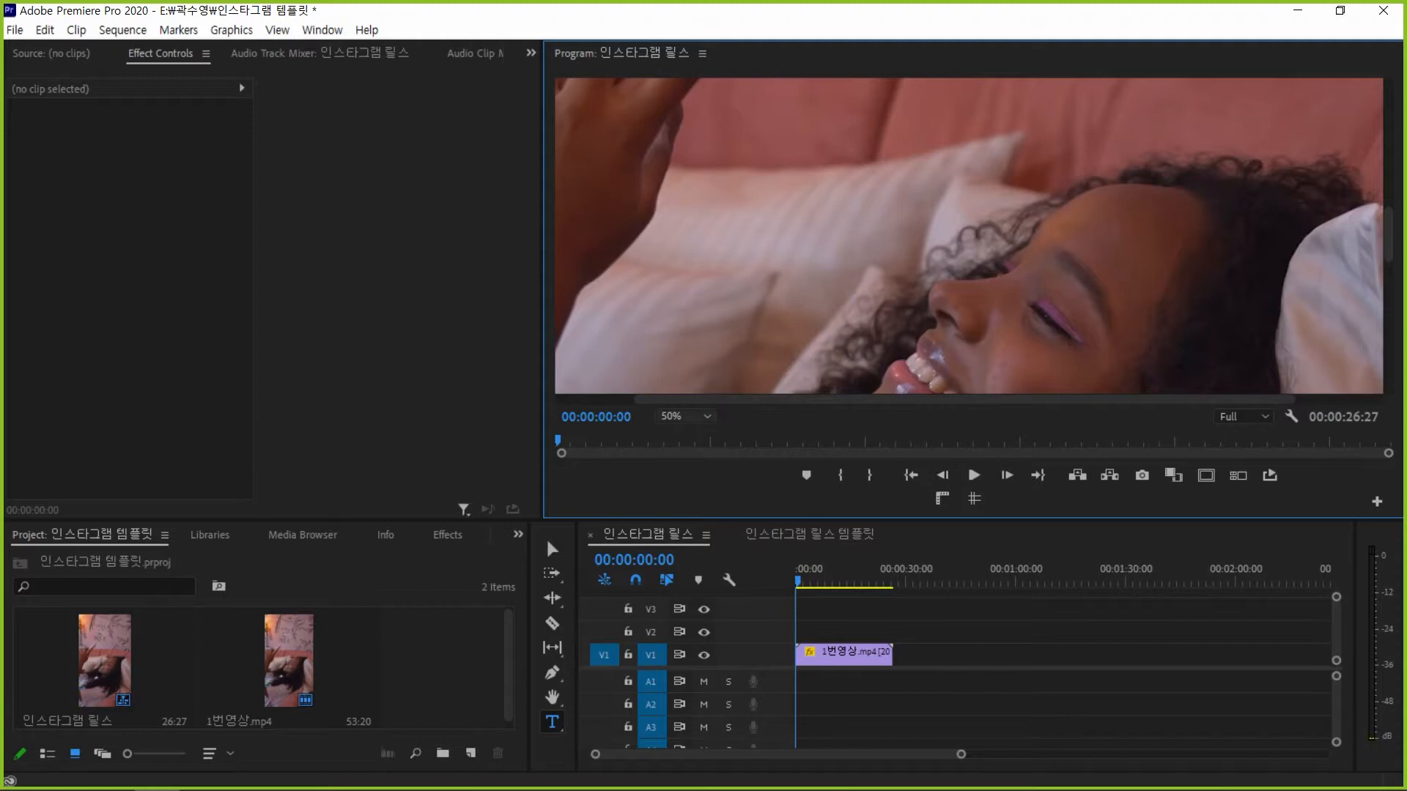
left_click(686, 416)
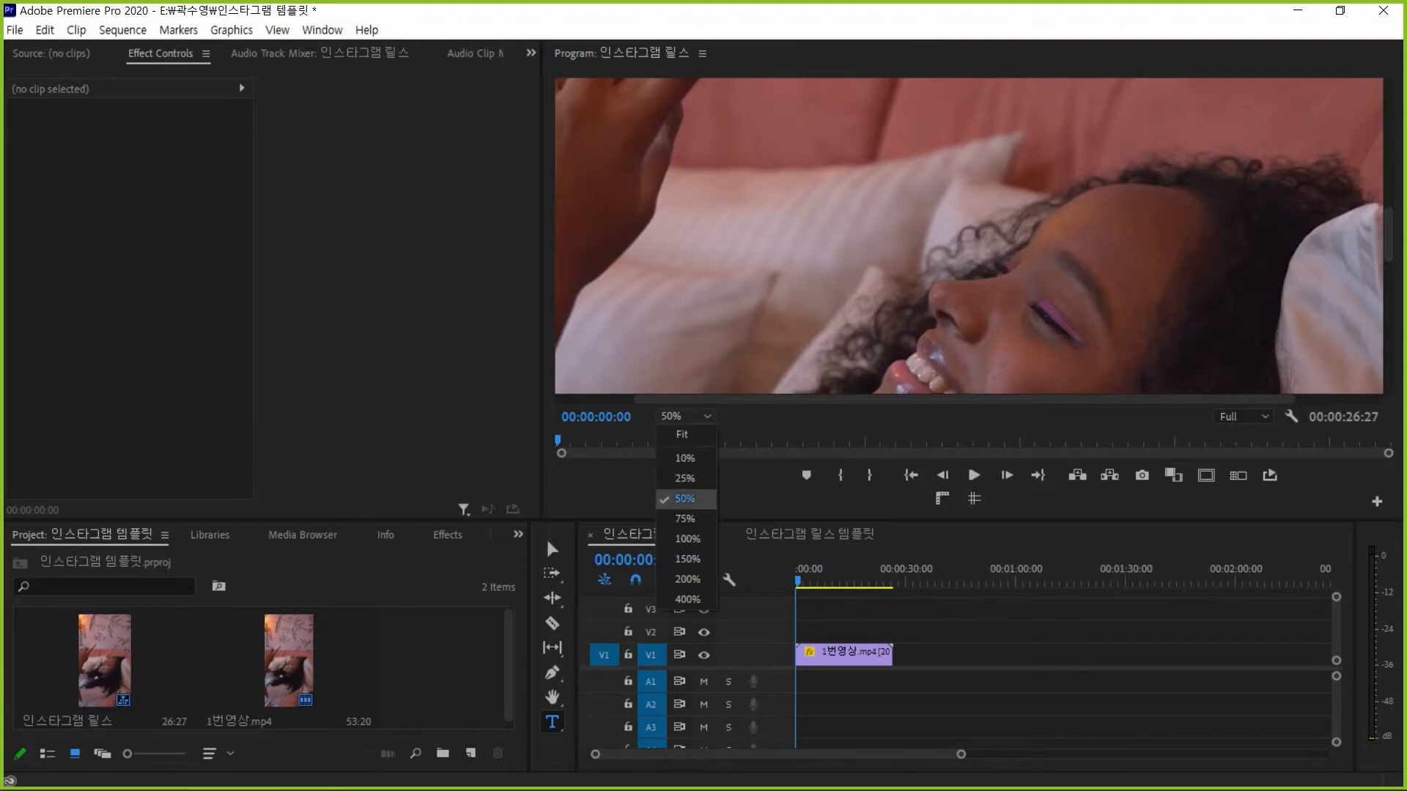
left_click(685, 478)
left_click_drag(1387, 242, 1387, 138)
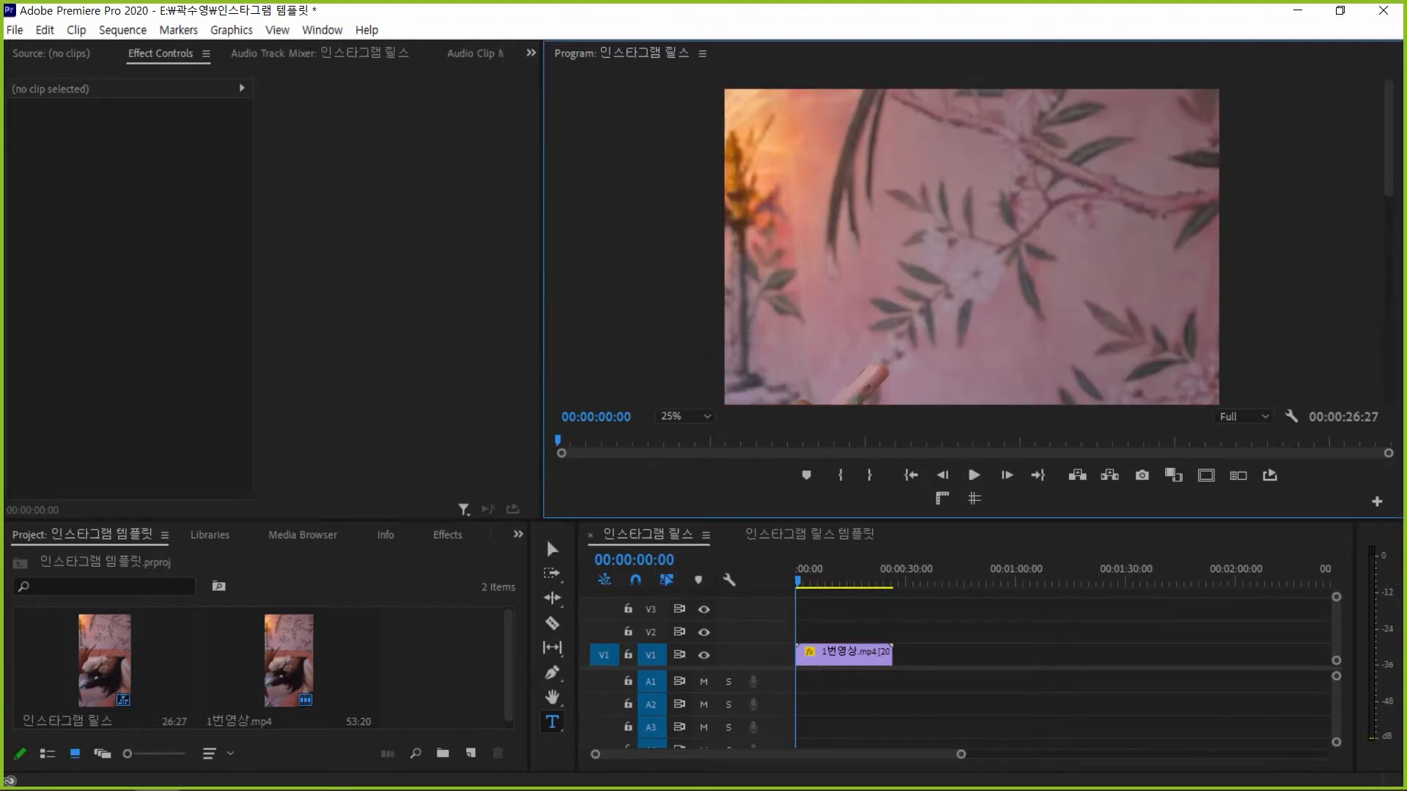
left_click(782, 187)
type("릴스")
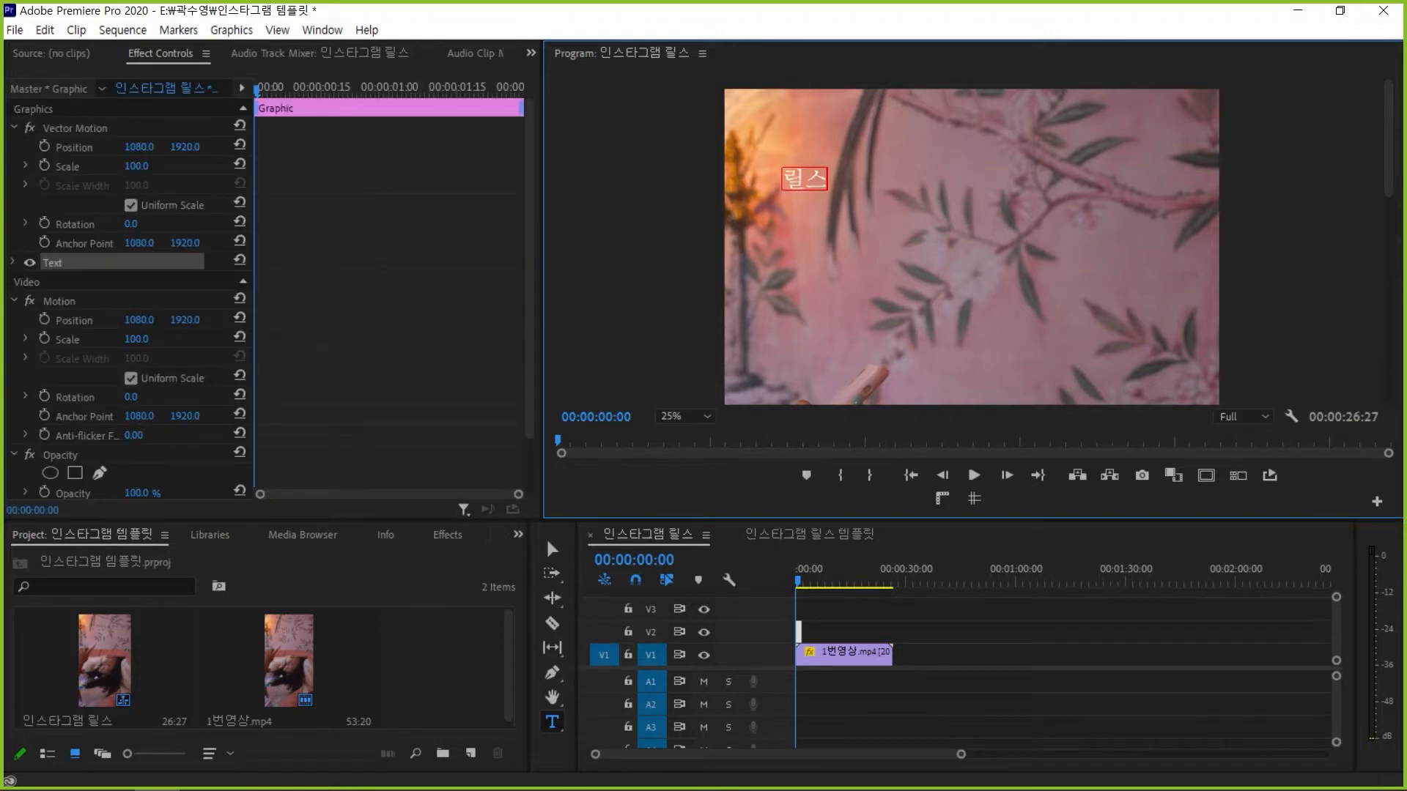
left_click(552, 549)
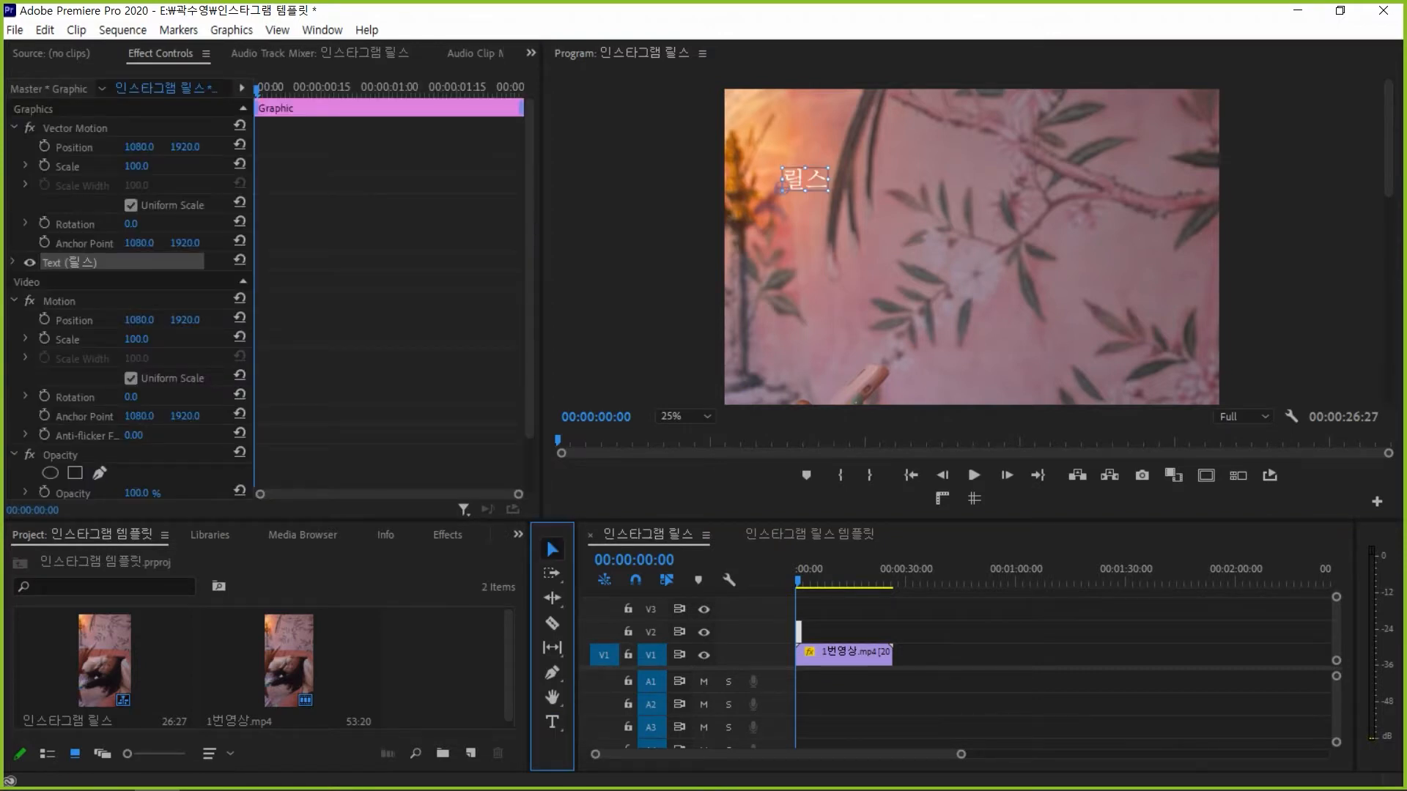
left_click(942, 498)
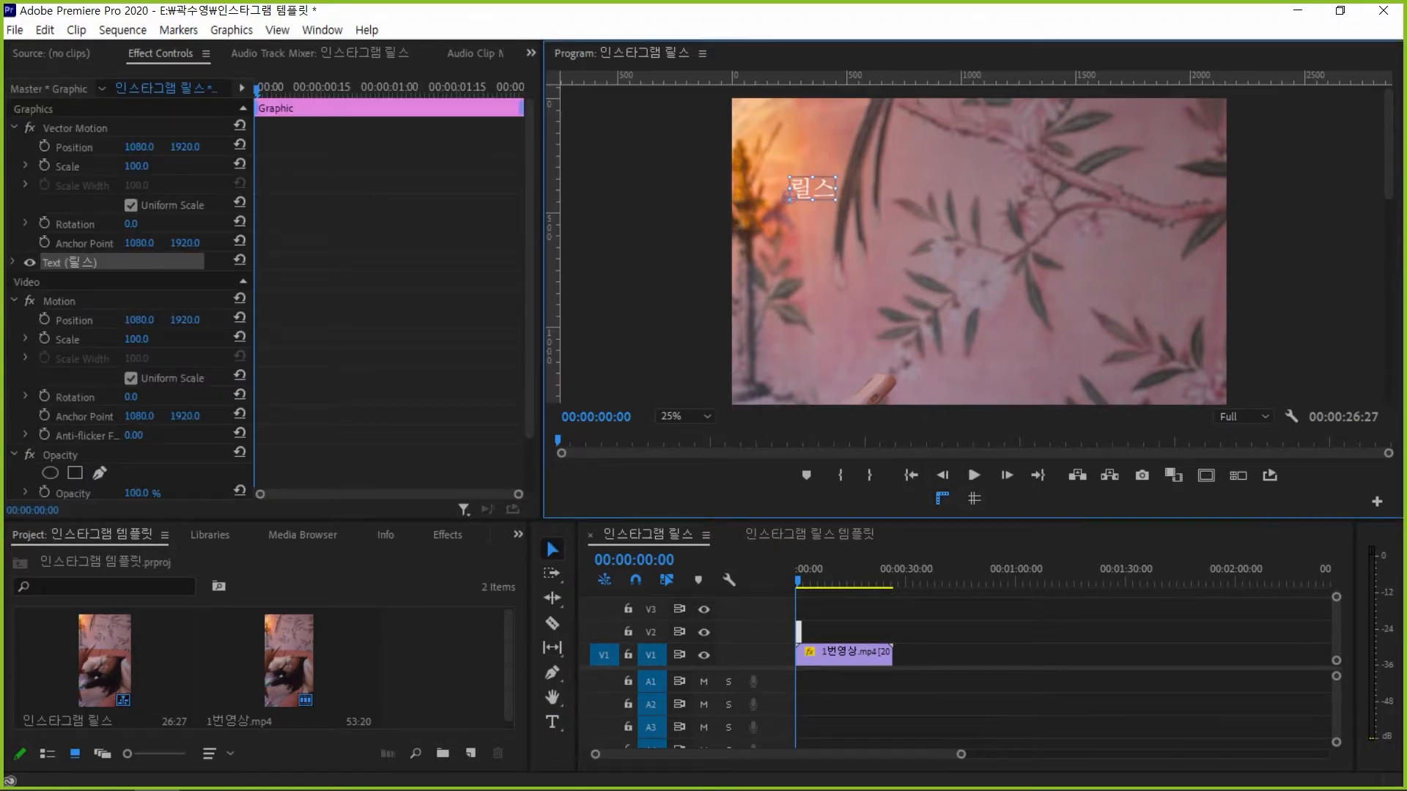
Check the font settings of the 릴스 text layer in the 인스타그램 릴스 템플릿 sequence, then return to 인스타그램 릴스
left_click(12, 262)
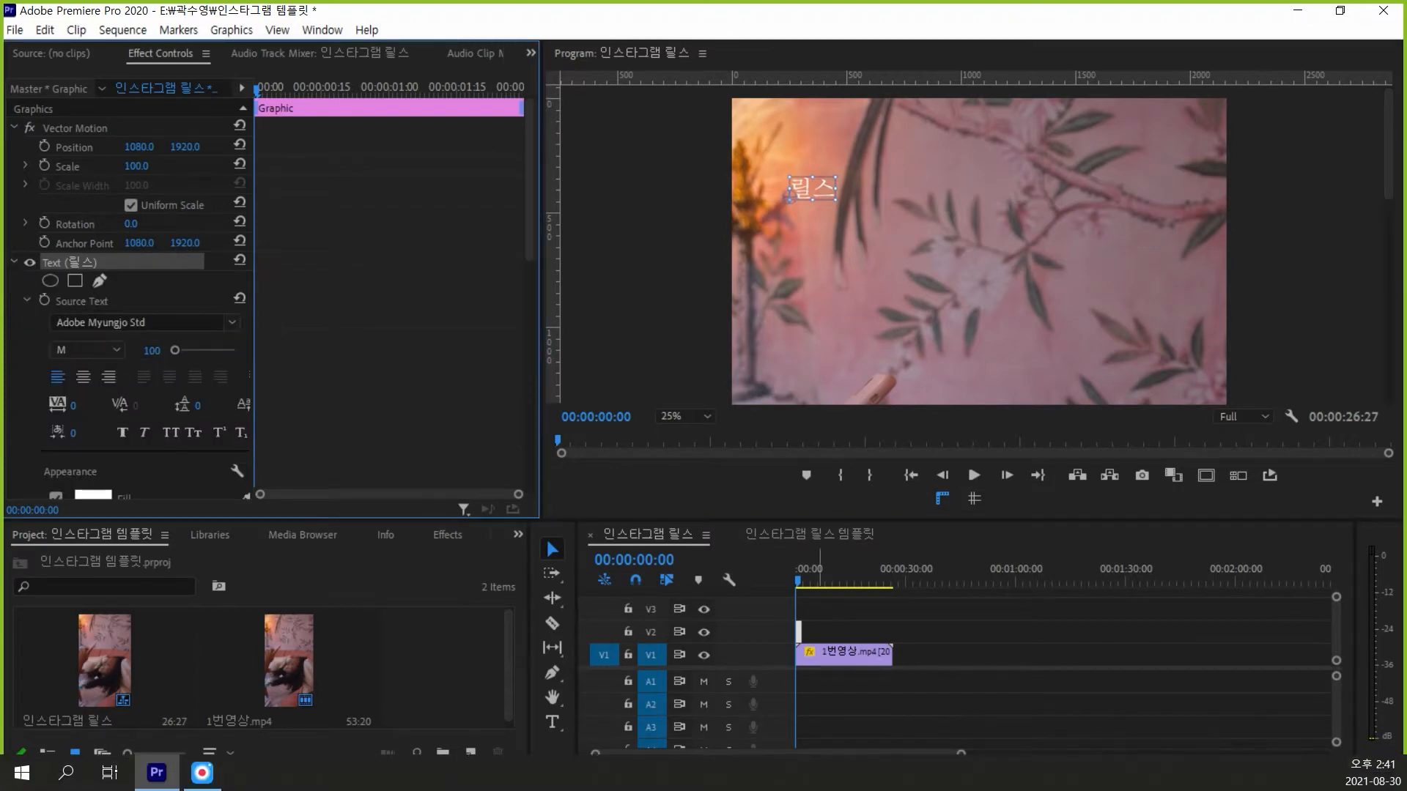
left_click(808, 535)
left_click(861, 632)
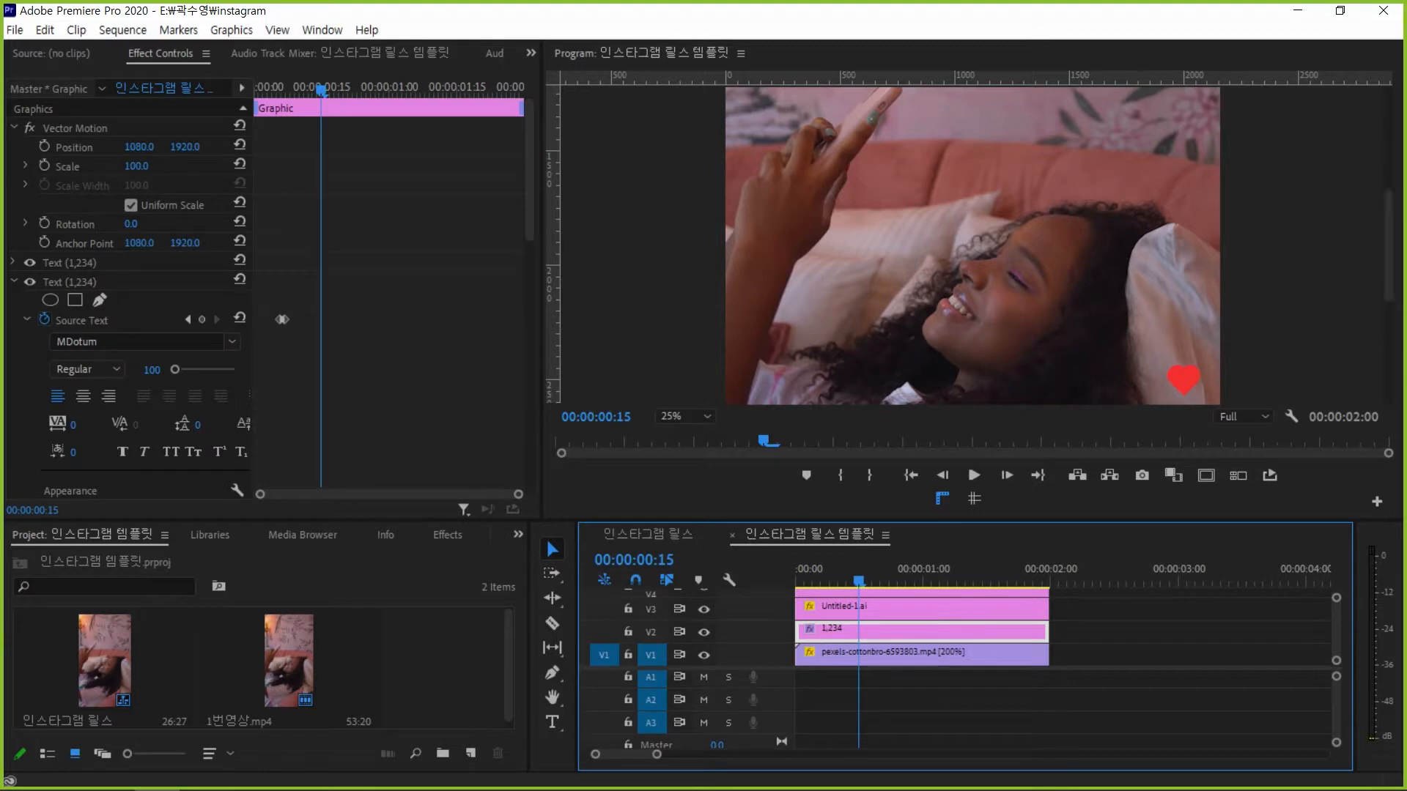
left_click_drag(529, 172, 529, 425)
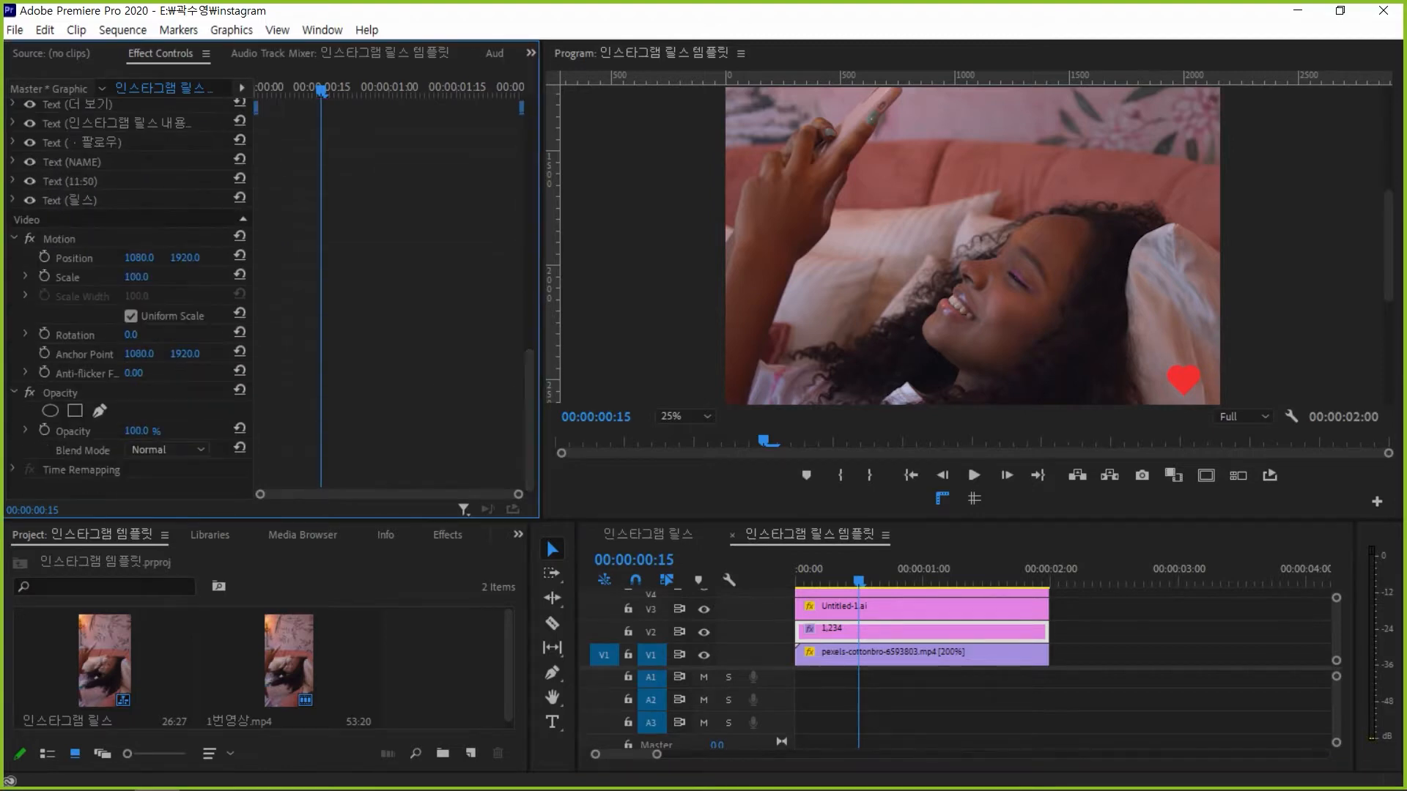
left_click(13, 199)
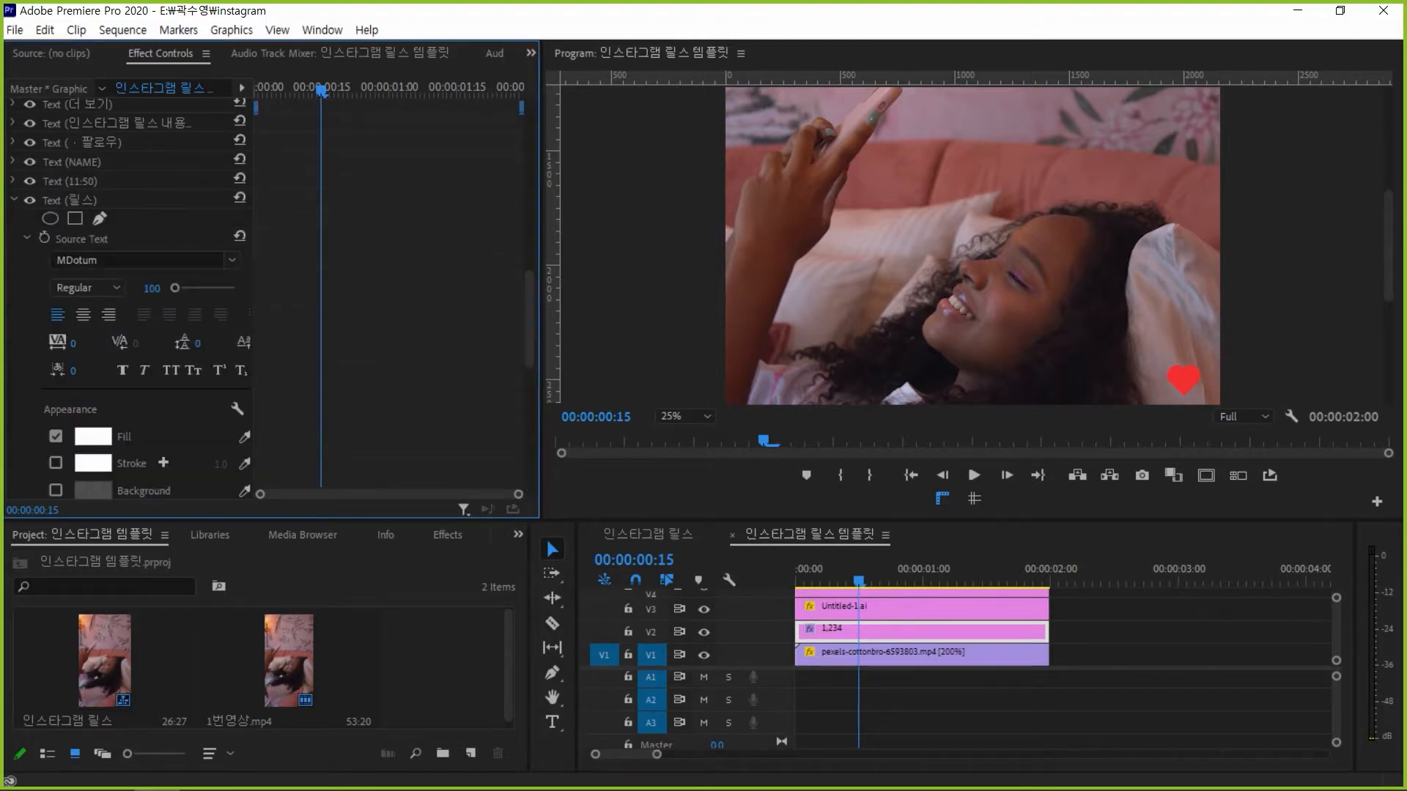
left_click(648, 534)
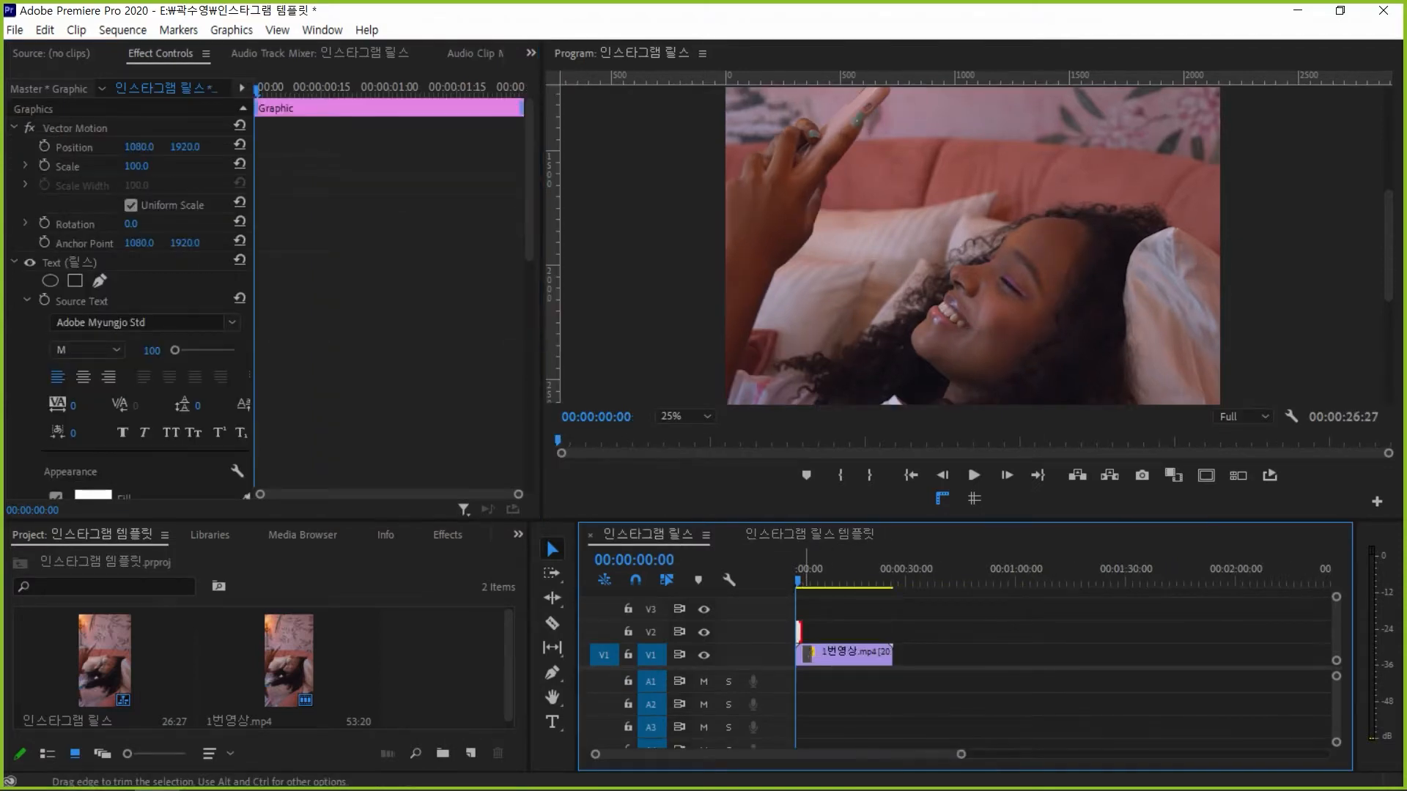
Extend the 릴스 graphic to the end of the 1번영상.mp4 clip and set its font to Dotum
left_click_drag(801, 632, 893, 632)
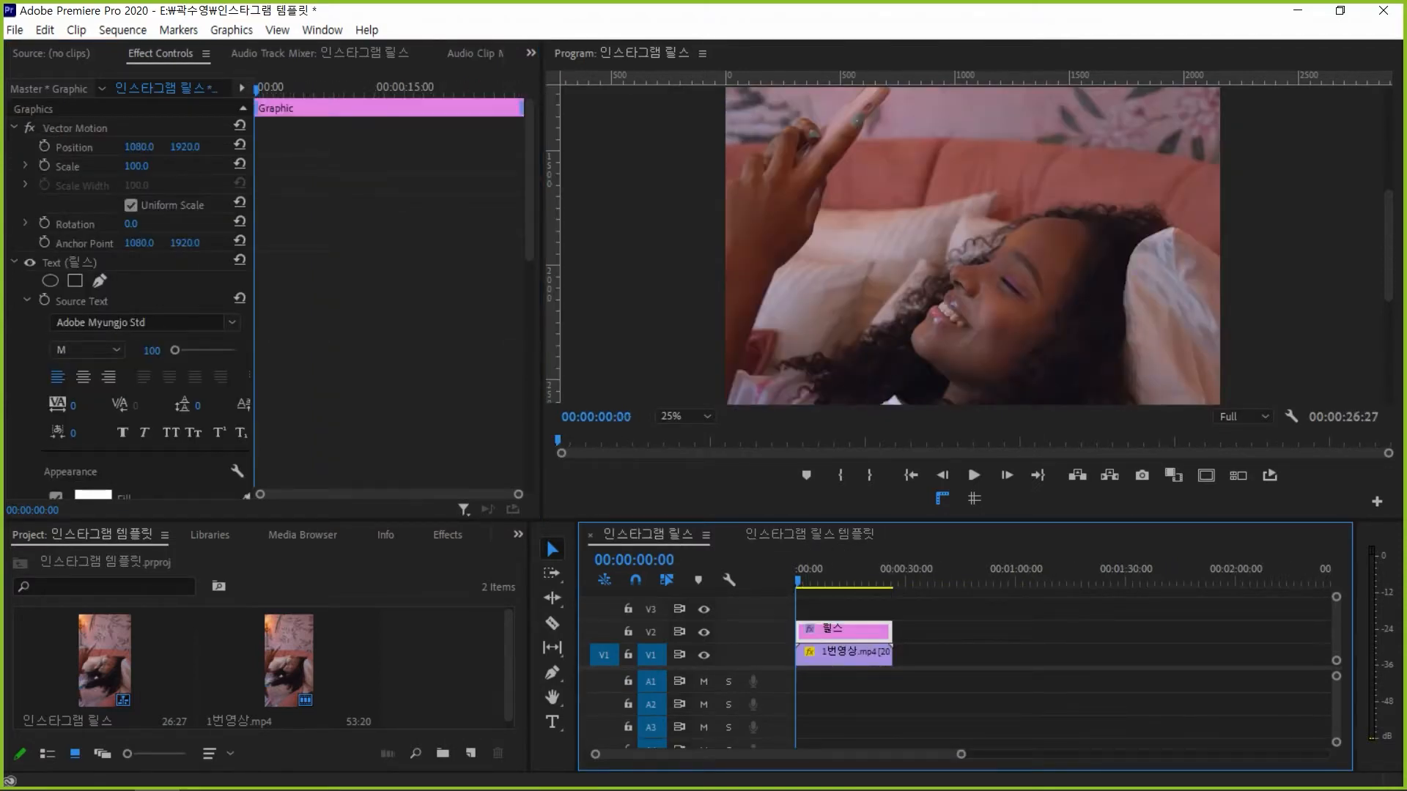
left_click(232, 322)
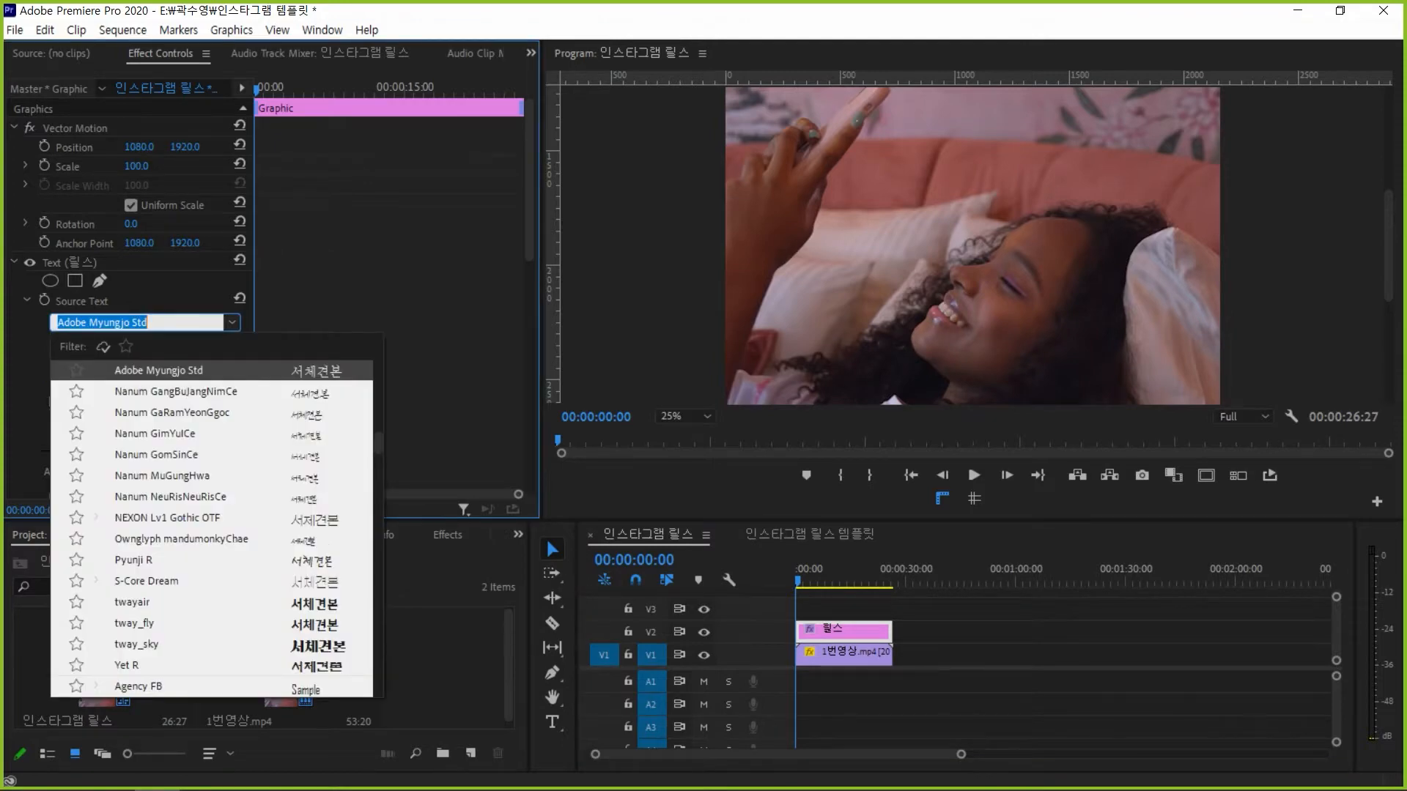
type("m")
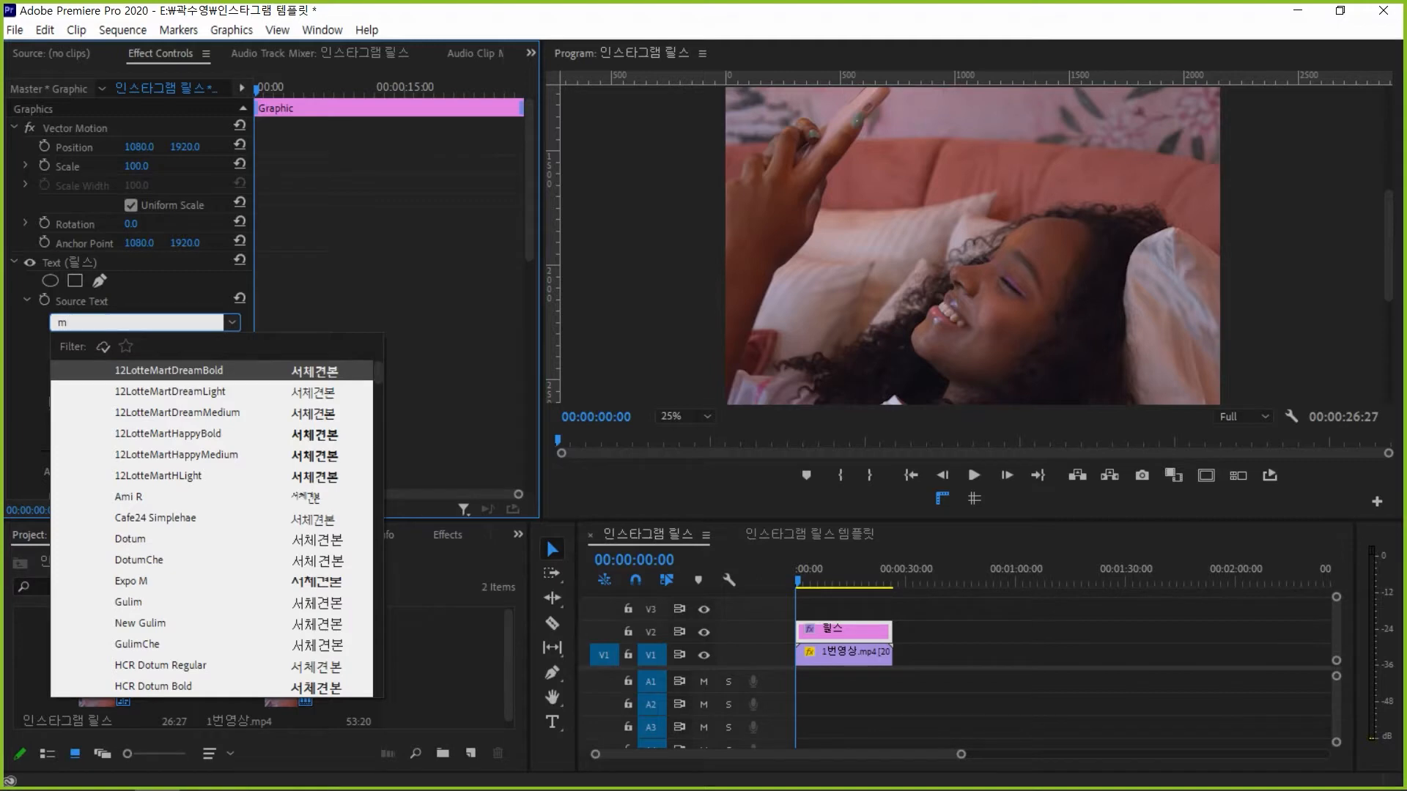
left_click(131, 540)
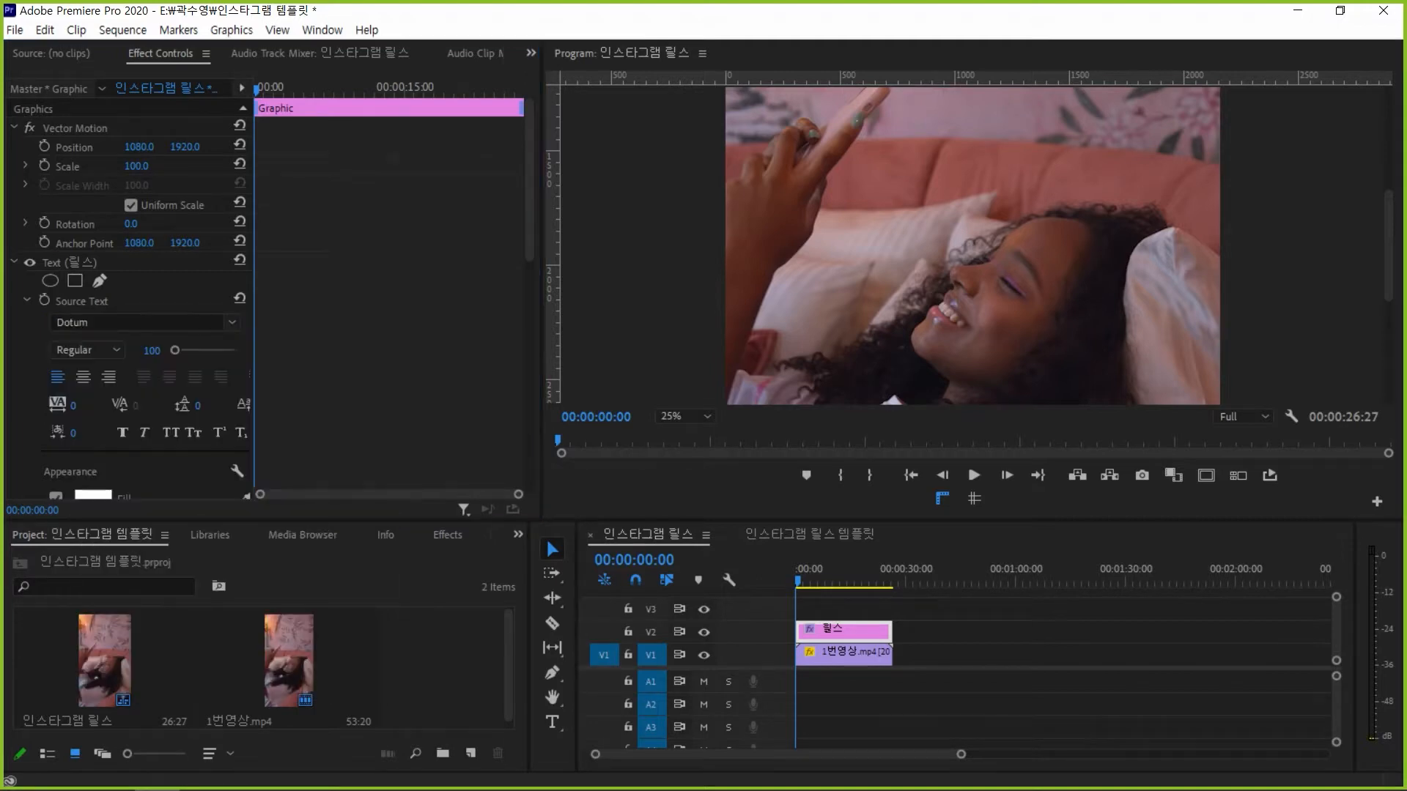
Enlarge the 릴스 title, move it closer to the frame's upper-left corner, and fit the whole frame in view
left_click_drag(1388, 246, 1389, 143)
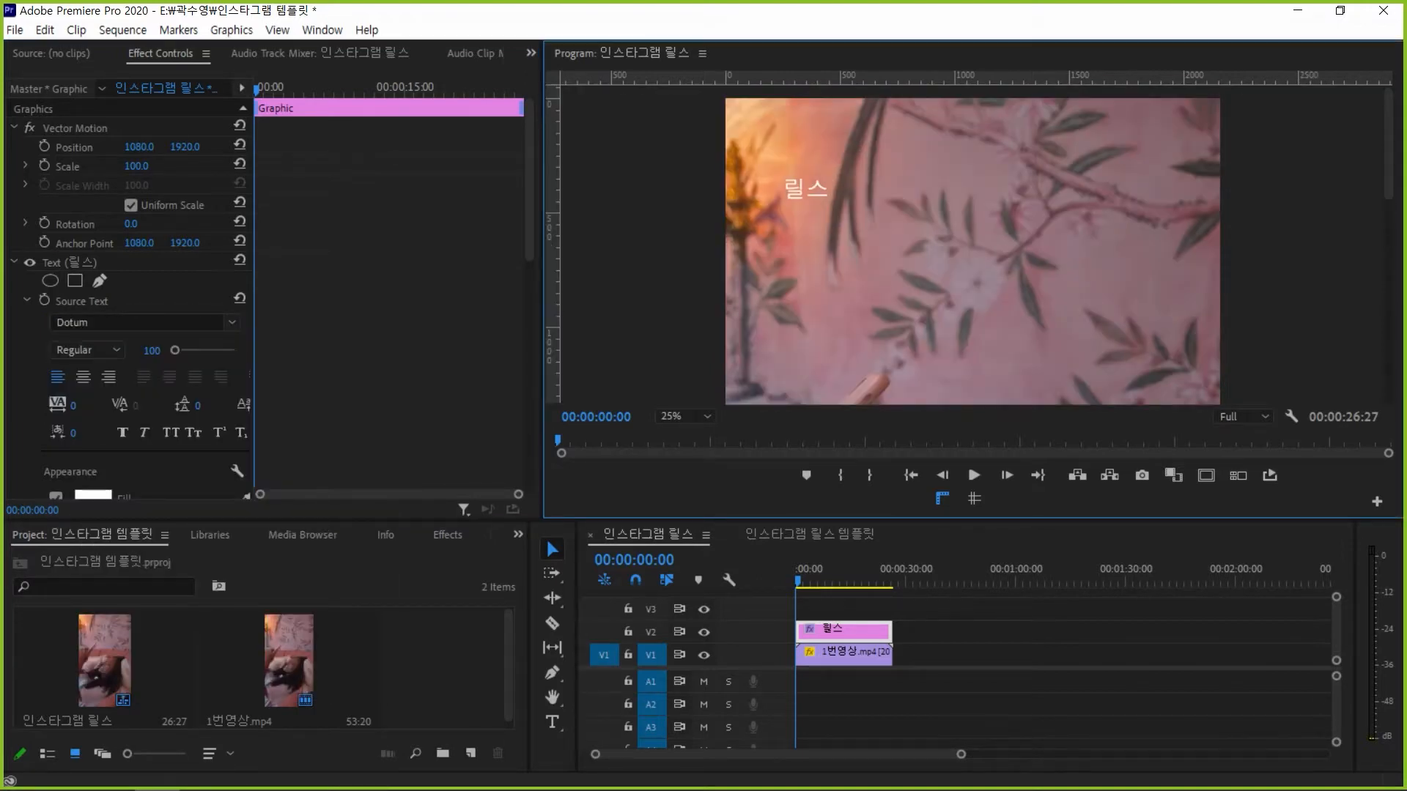
left_click(806, 189)
left_click_drag(829, 178, 783, 155)
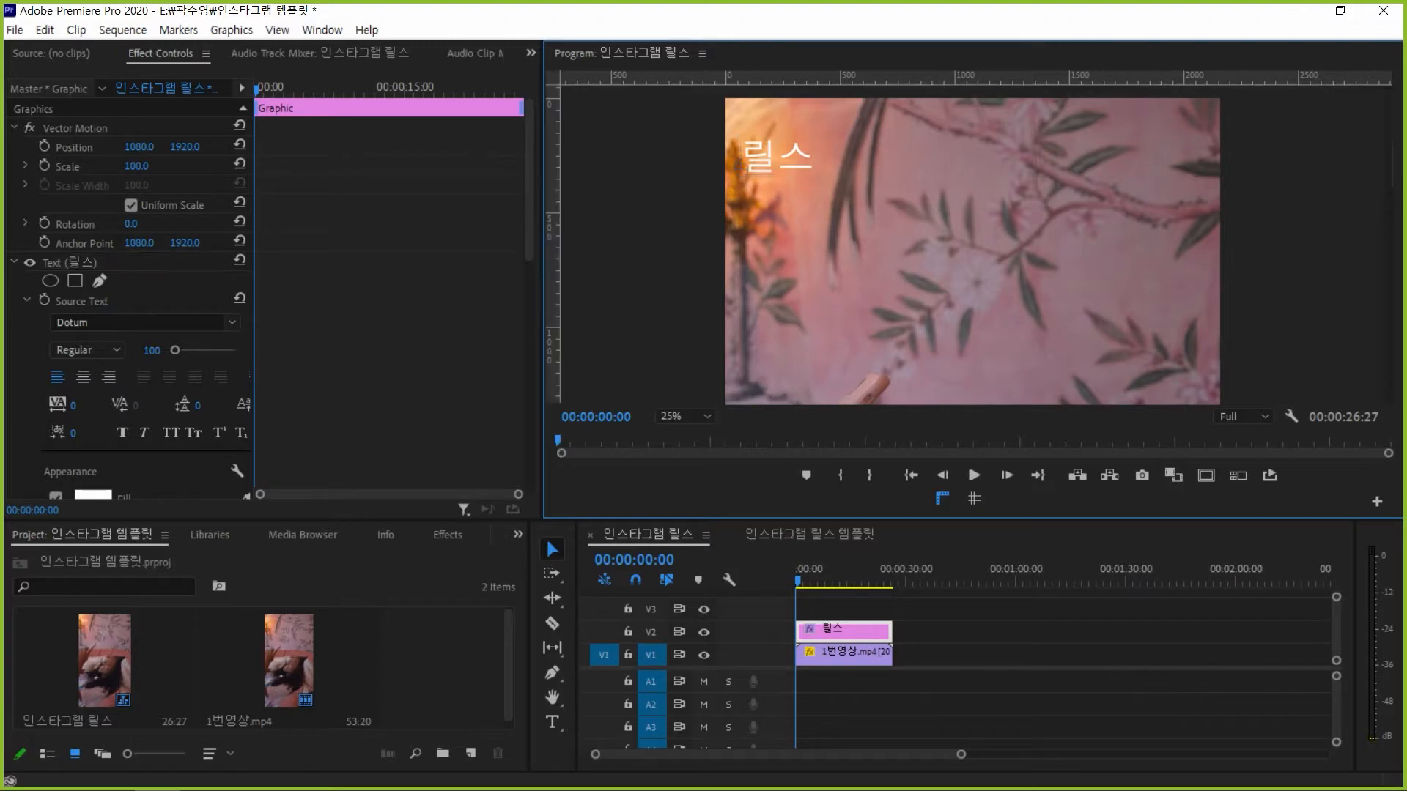
left_click(685, 416)
left_click(681, 434)
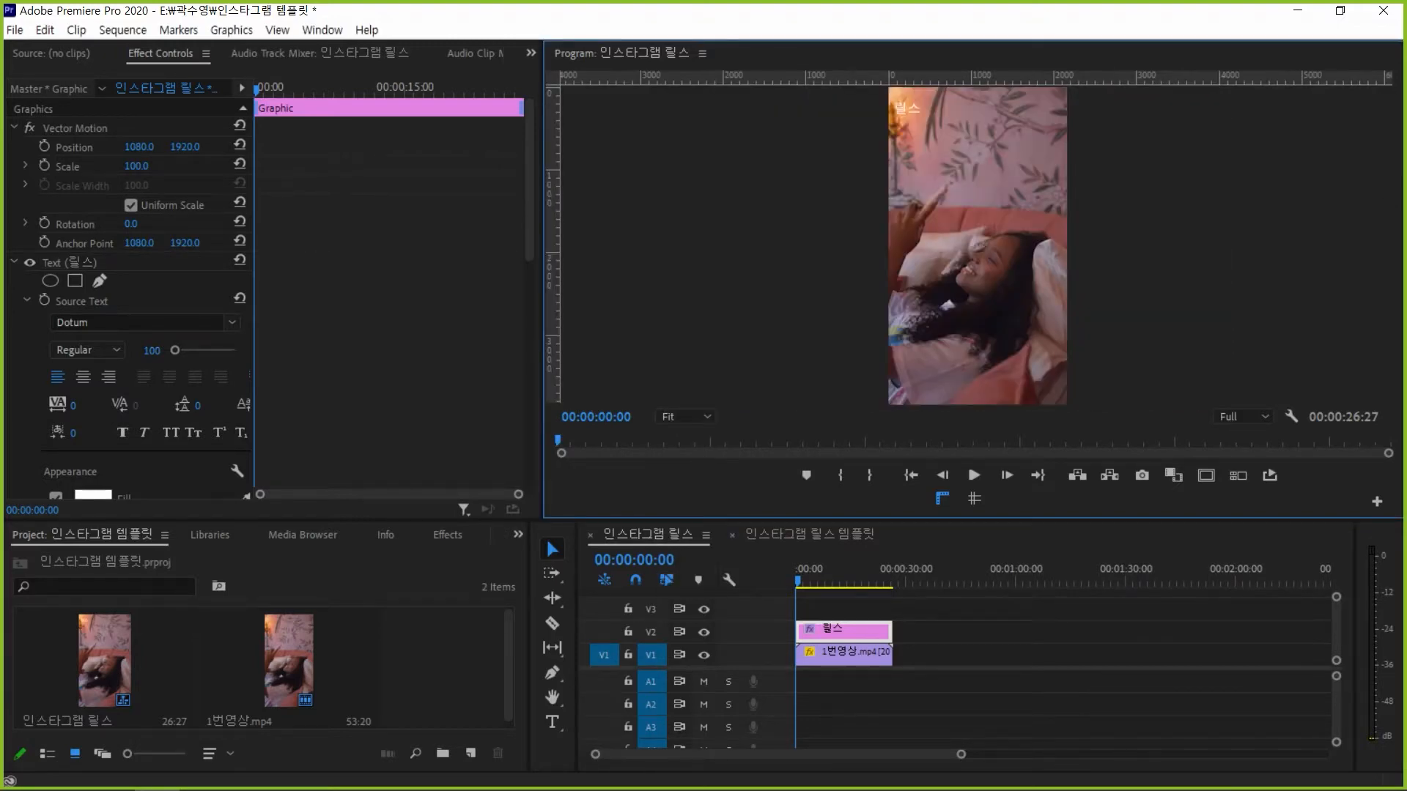
Examine where the 인스타그램 릴스 템플릿 sequence places its title, status bar, icon column and profile and caption lines, then return to 인스타그램 릴스
left_click(809, 535)
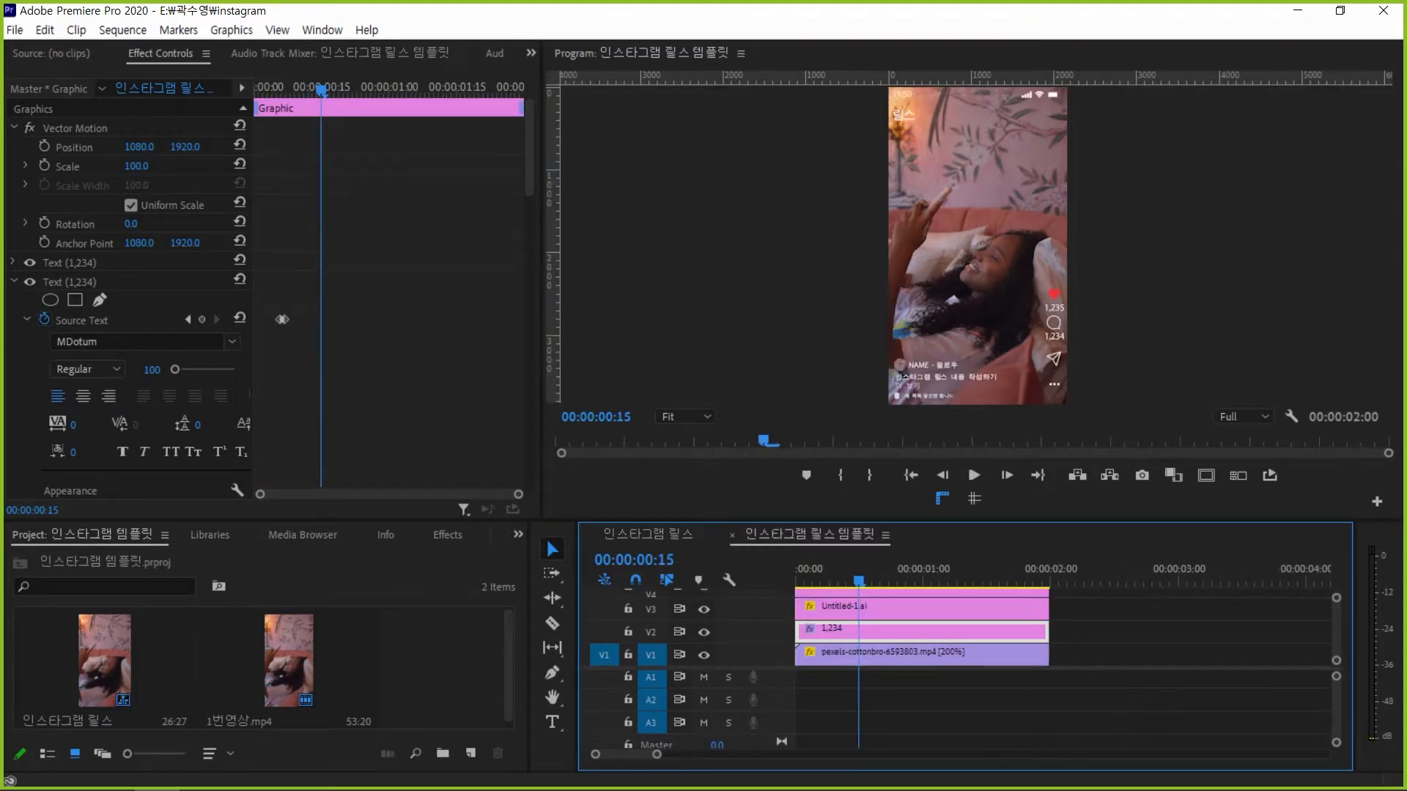
left_click(647, 535)
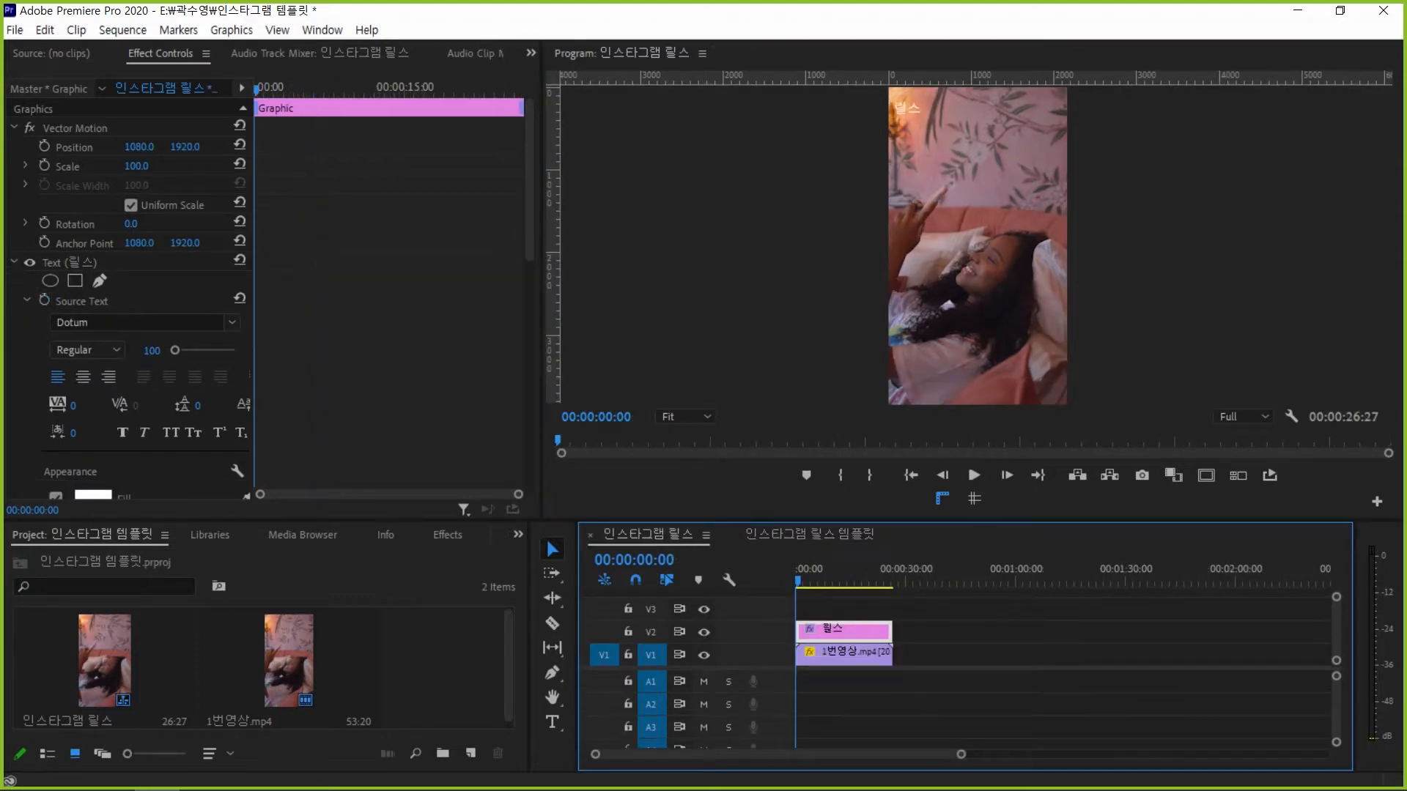
left_click(907, 109)
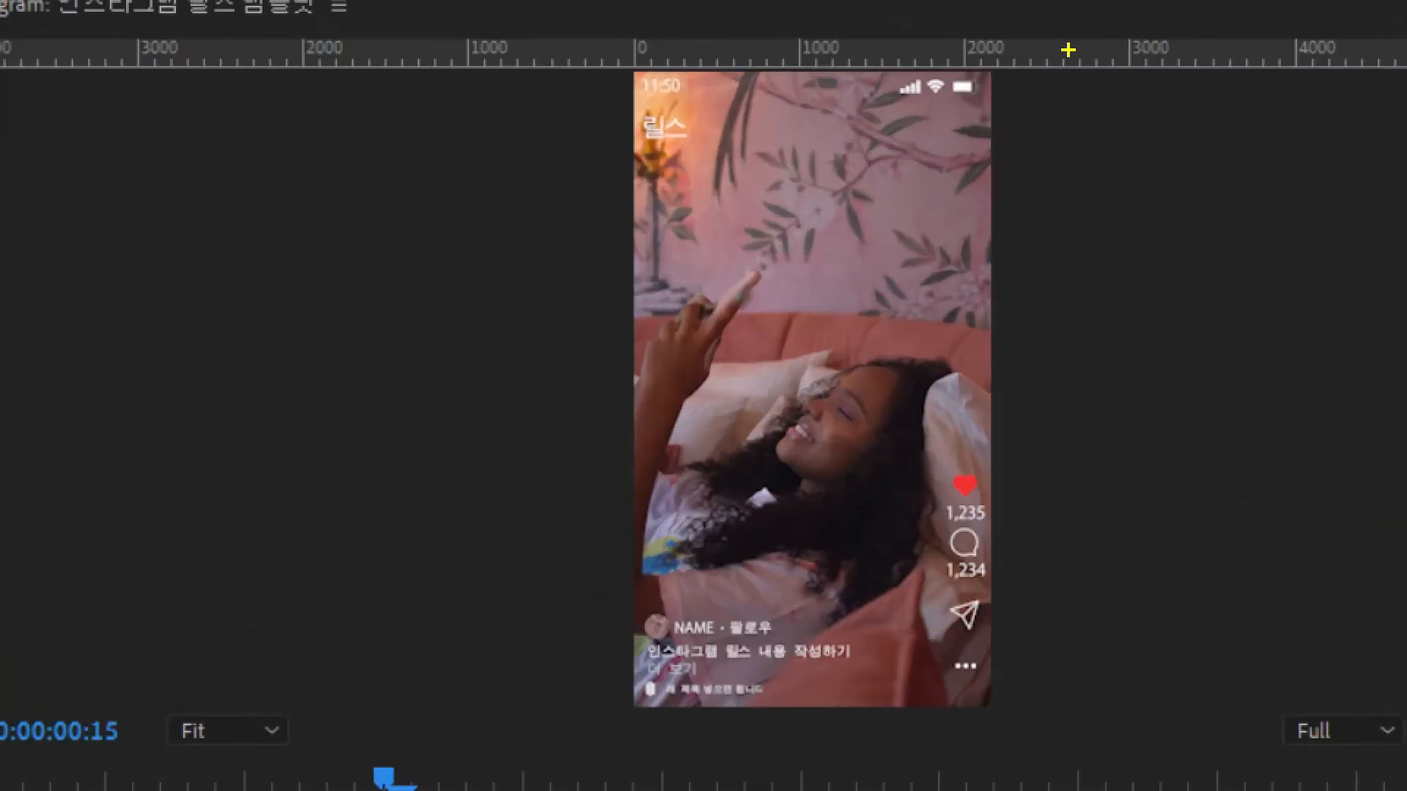
left_click_drag(973, 96, 1000, 100)
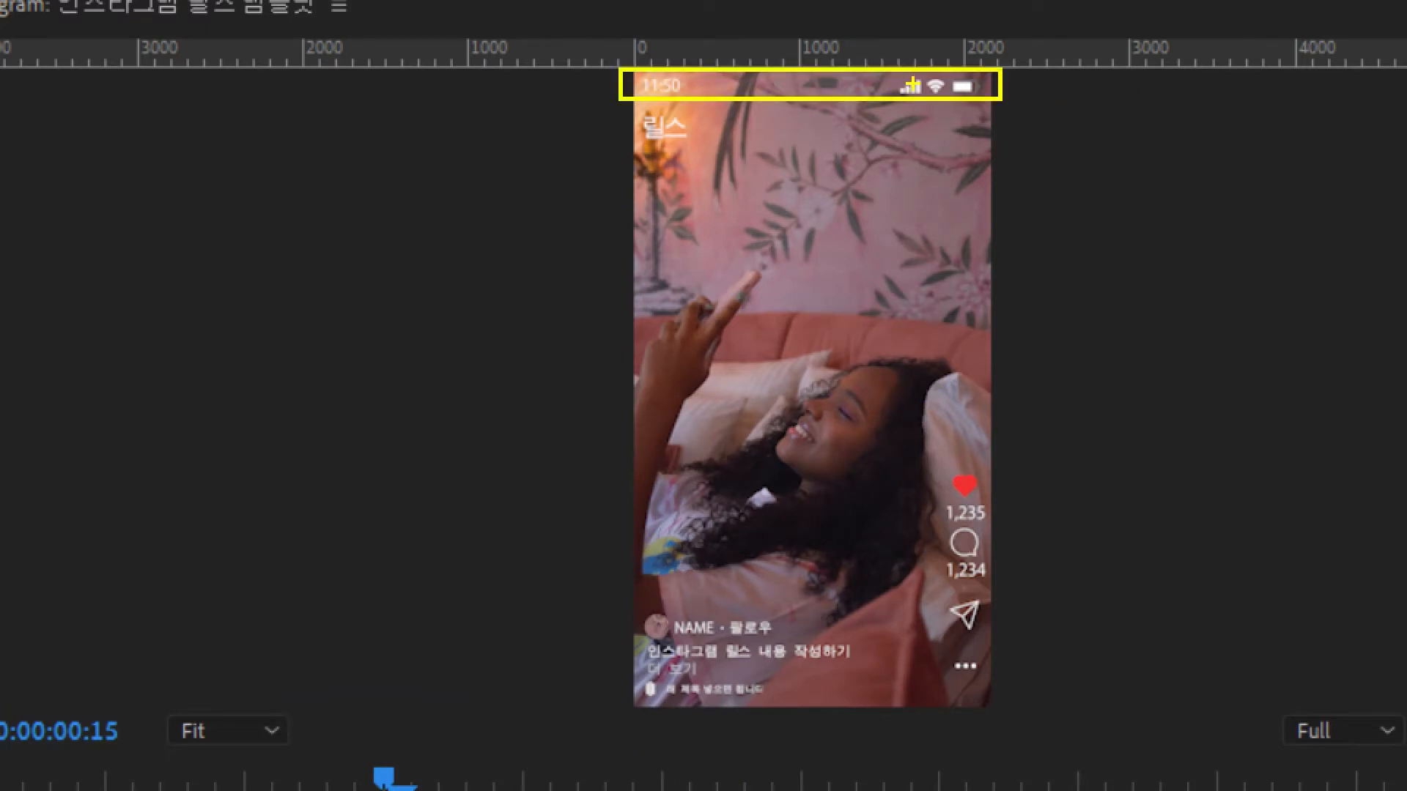
left_click_drag(937, 450, 997, 708)
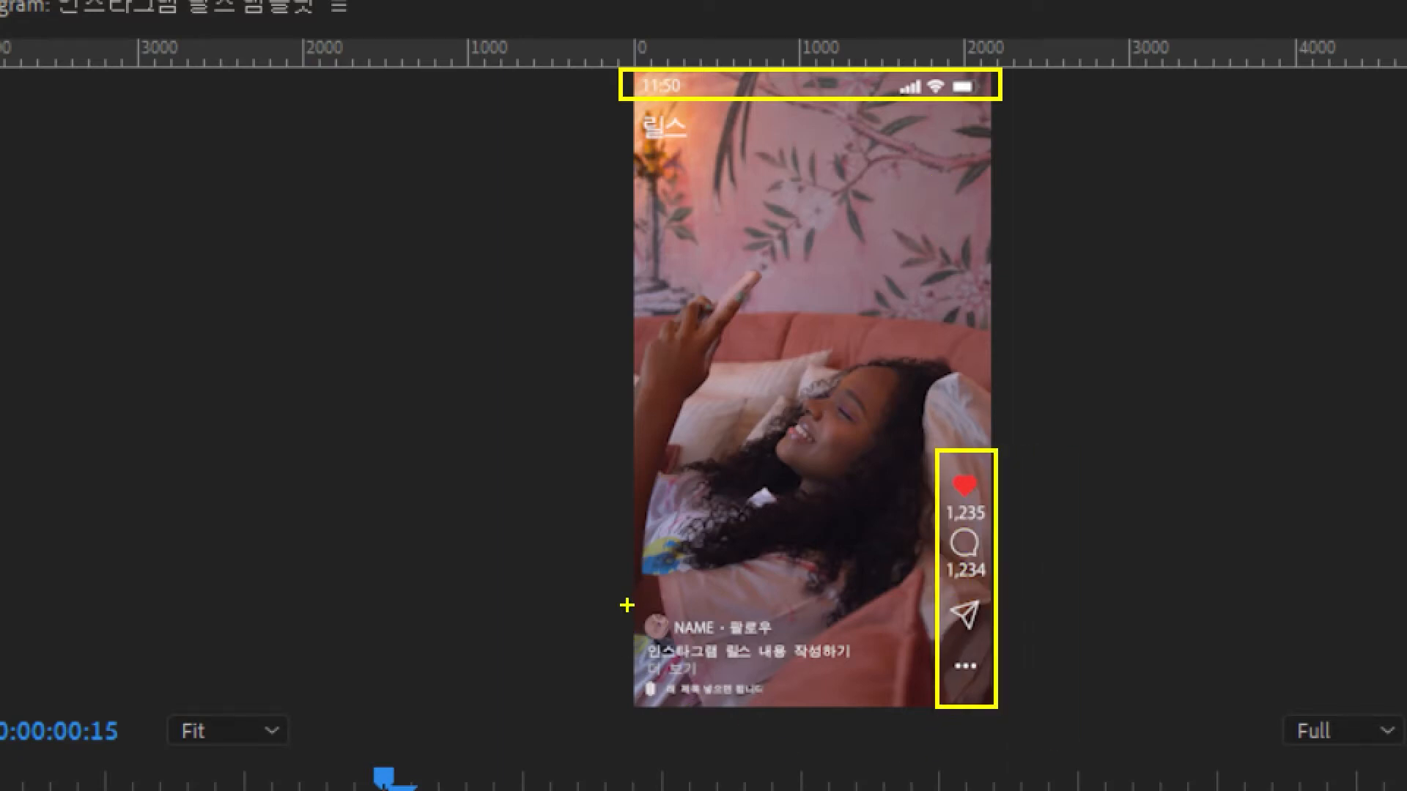
left_click_drag(626, 601, 928, 636)
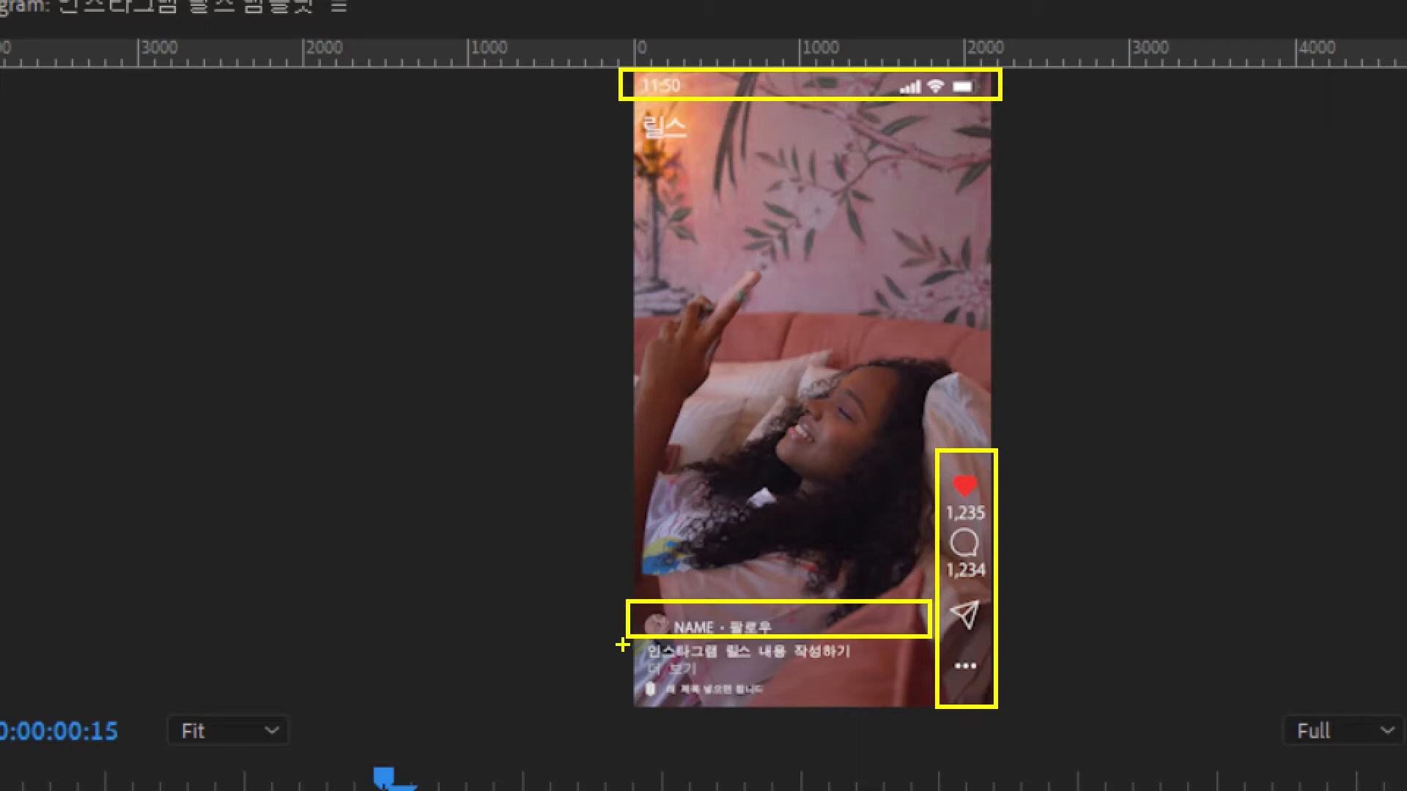
left_click_drag(624, 634, 931, 663)
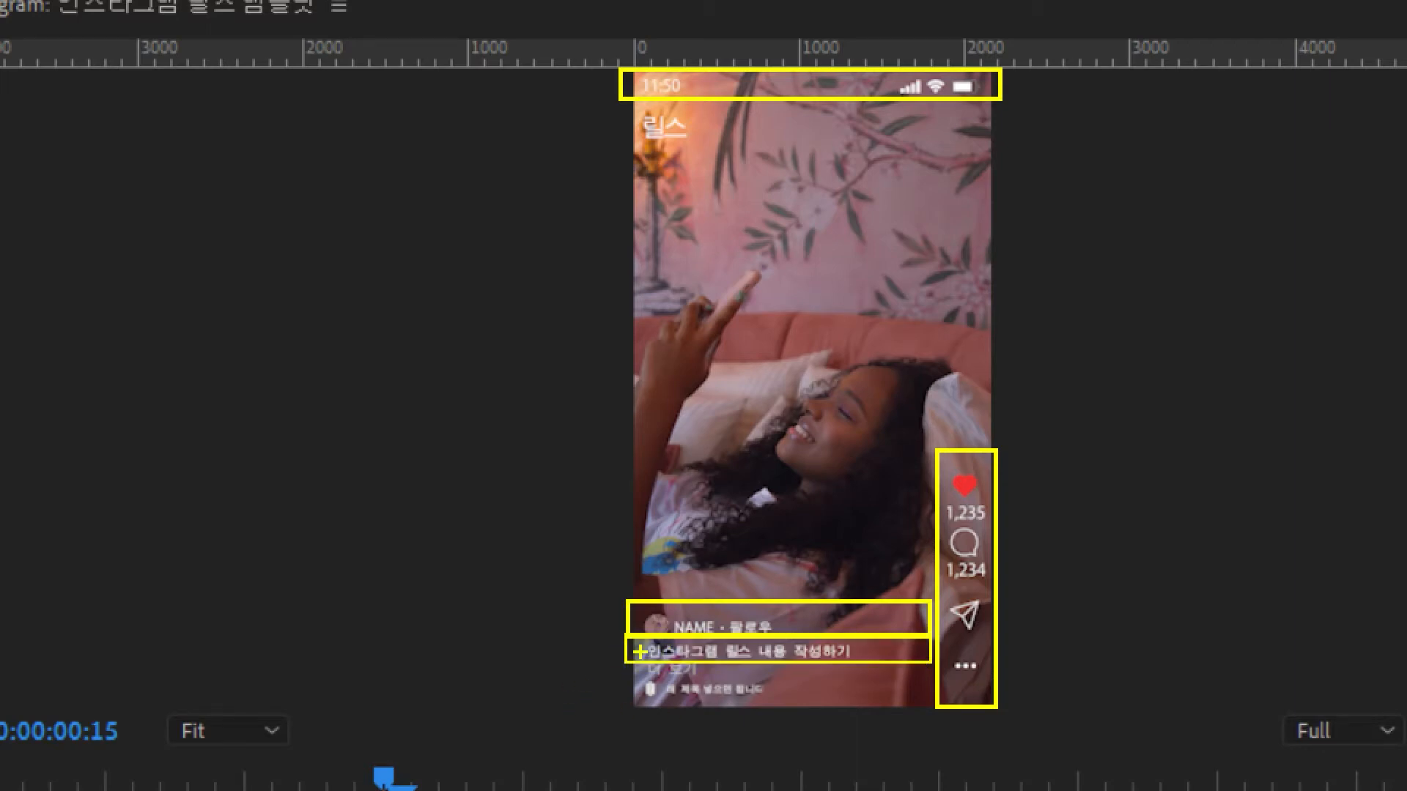
left_click_drag(624, 659, 934, 682)
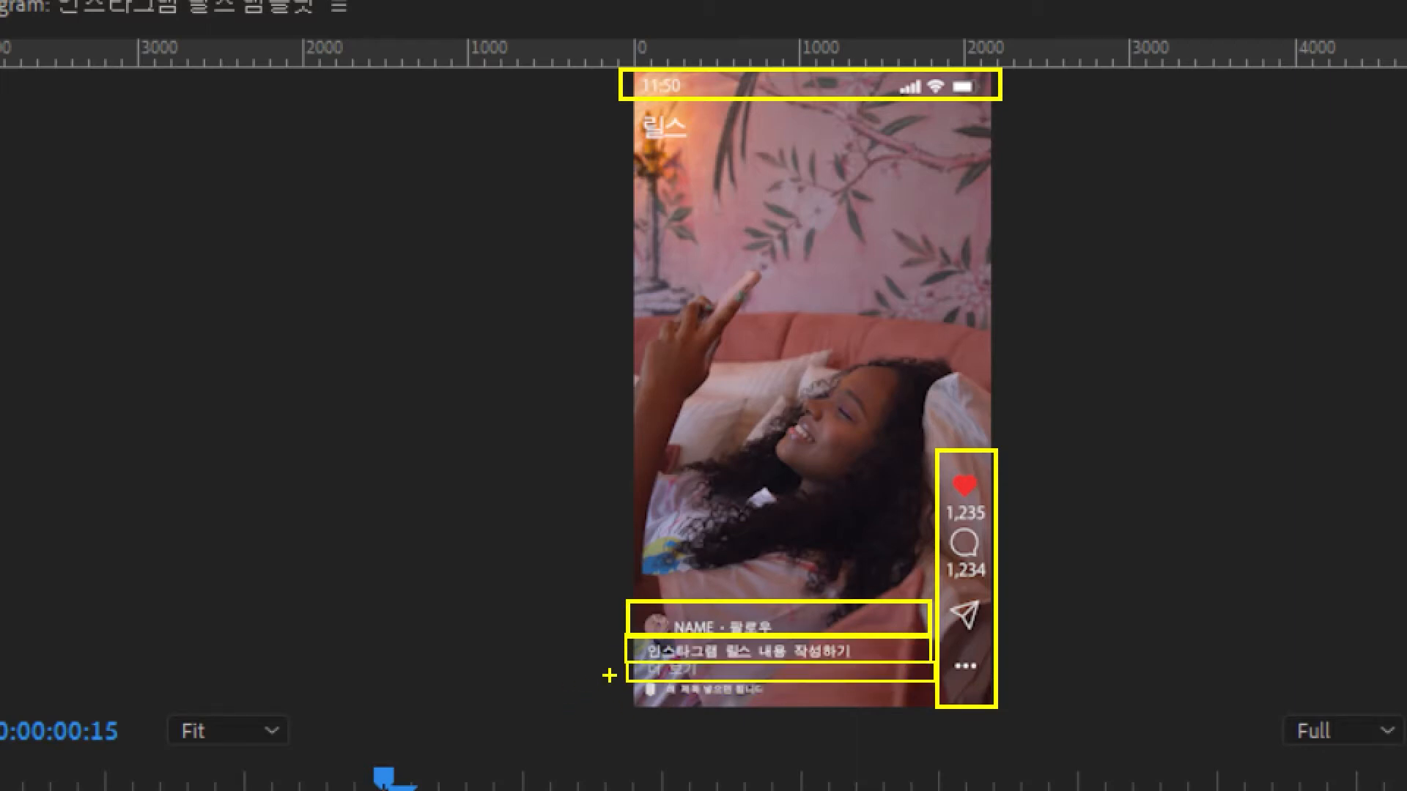
left_click_drag(638, 681, 917, 704)
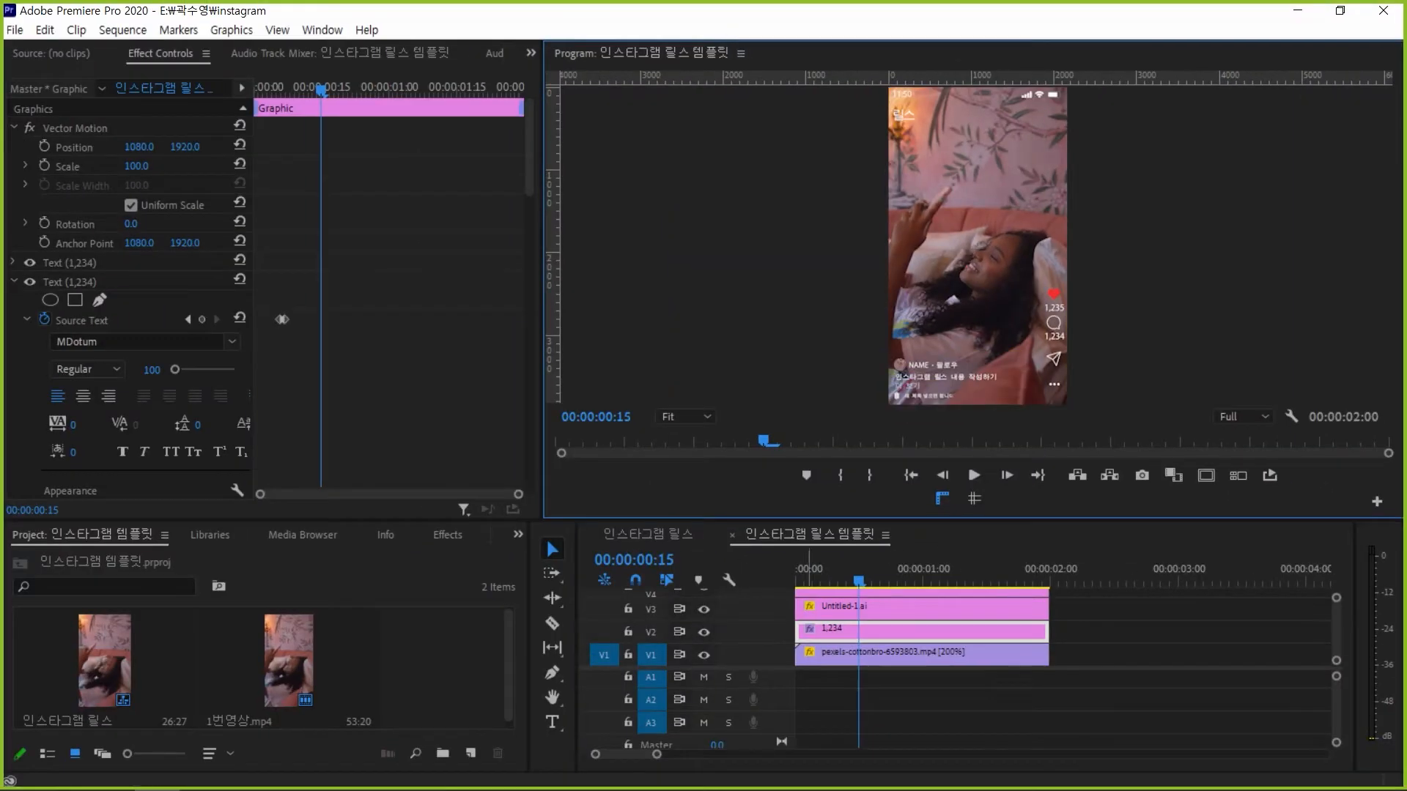
left_click(648, 534)
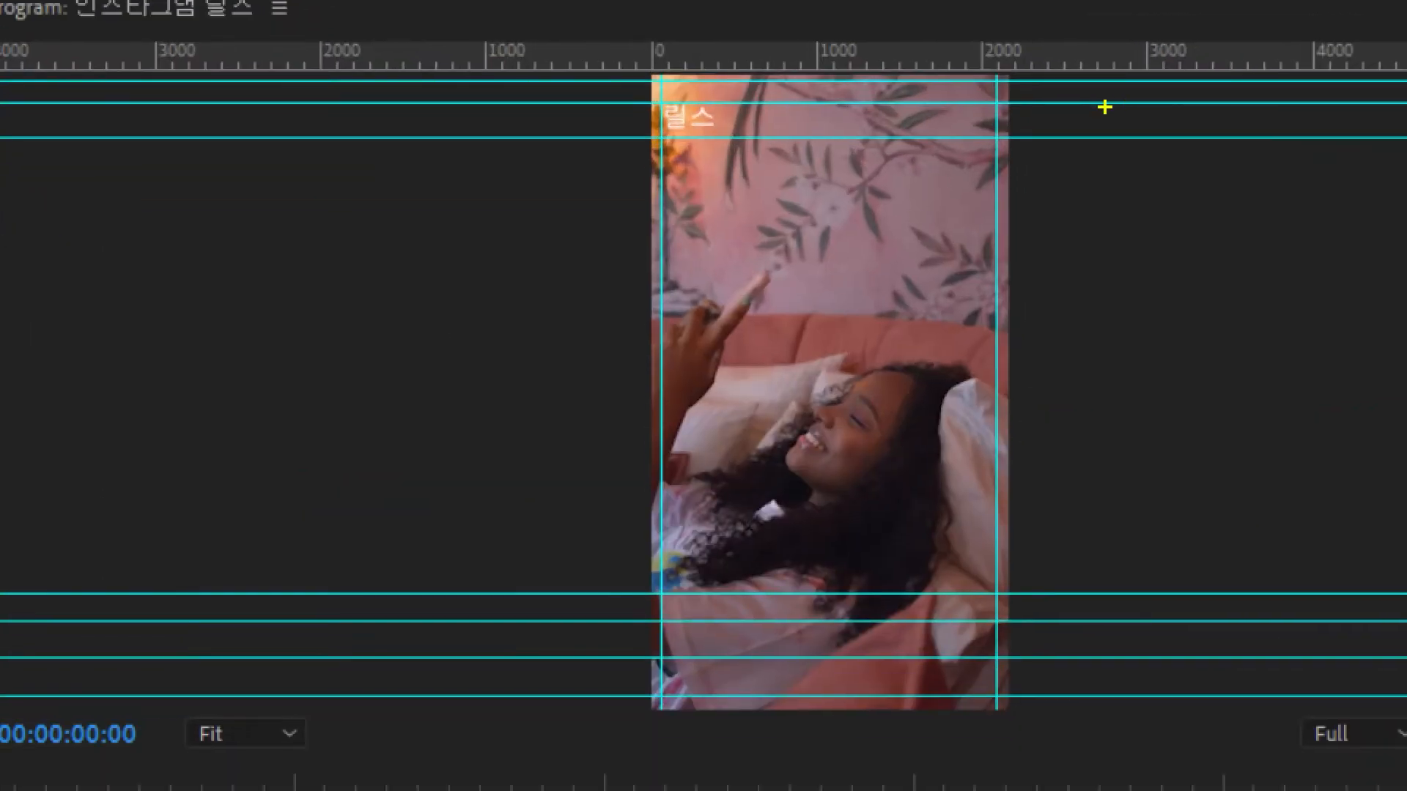
left_click_drag(660, 81, 997, 699)
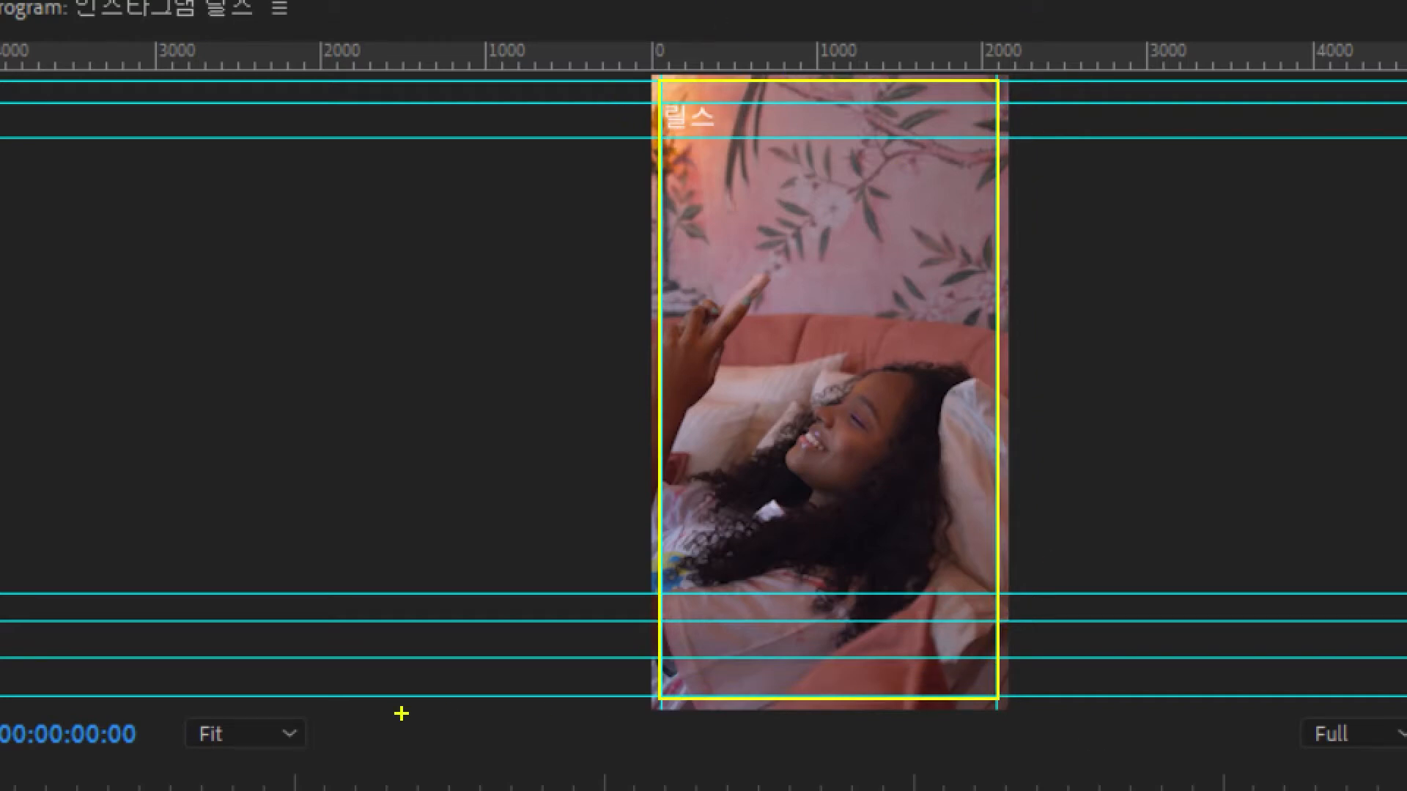
key("e")
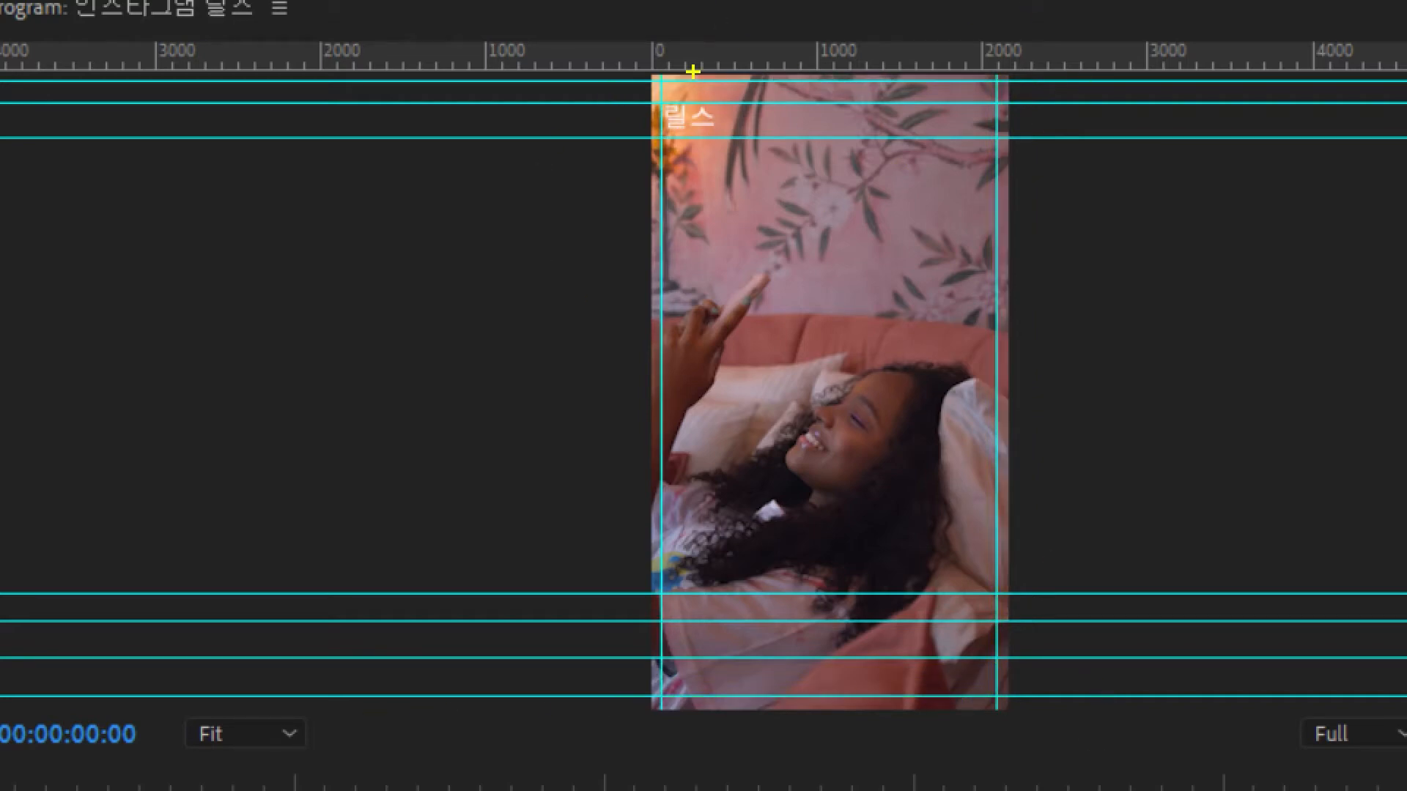
key("r")
mouse_move(661, 56)
left_mouse_down()
mouse_move(662, 464)
mouse_move(686, 704)
mouse_move(661, 755)
left_mouse_up()
mouse_move(995, 56)
left_mouse_down()
mouse_move(1003, 725)
mouse_move(1121, 104)
left_mouse_up()
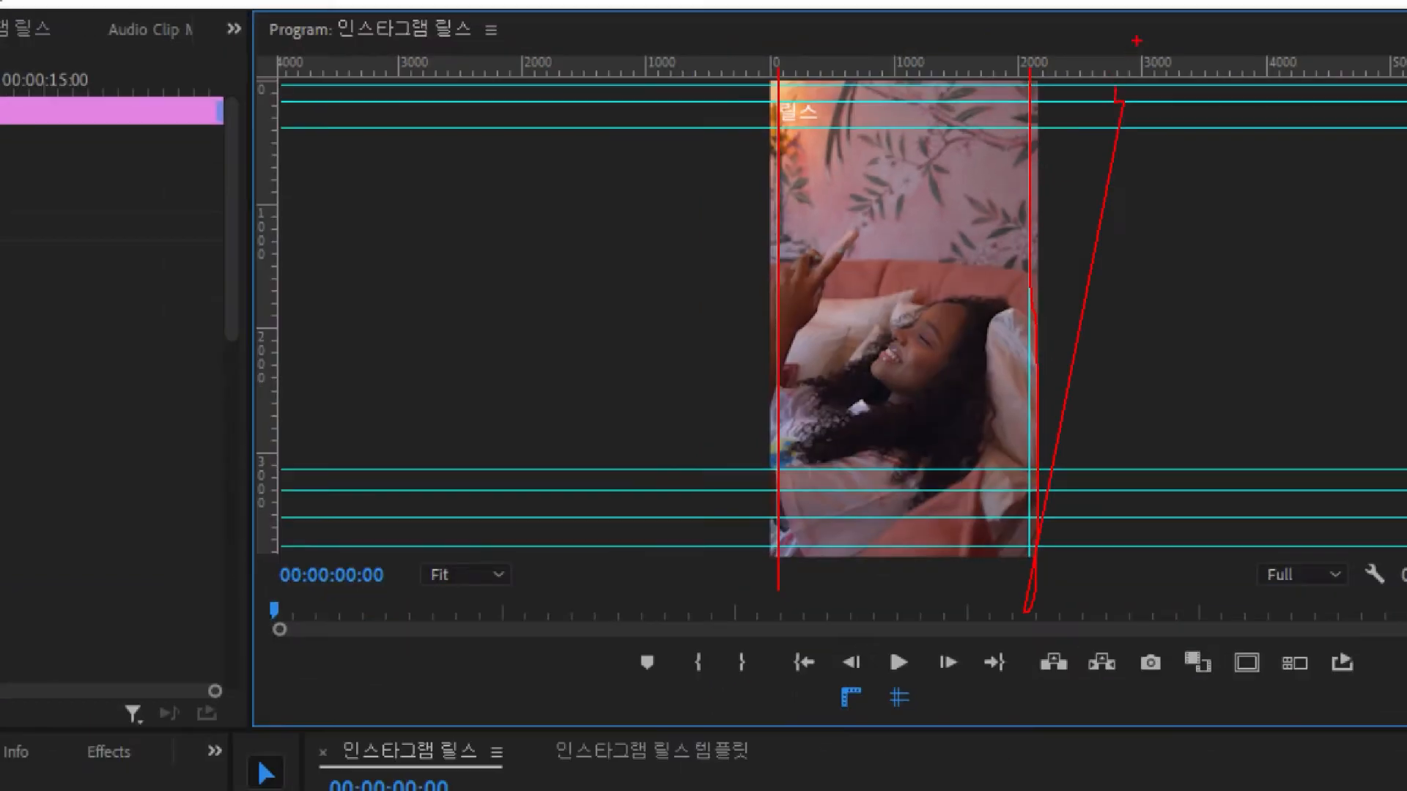
key("ctrl+z")
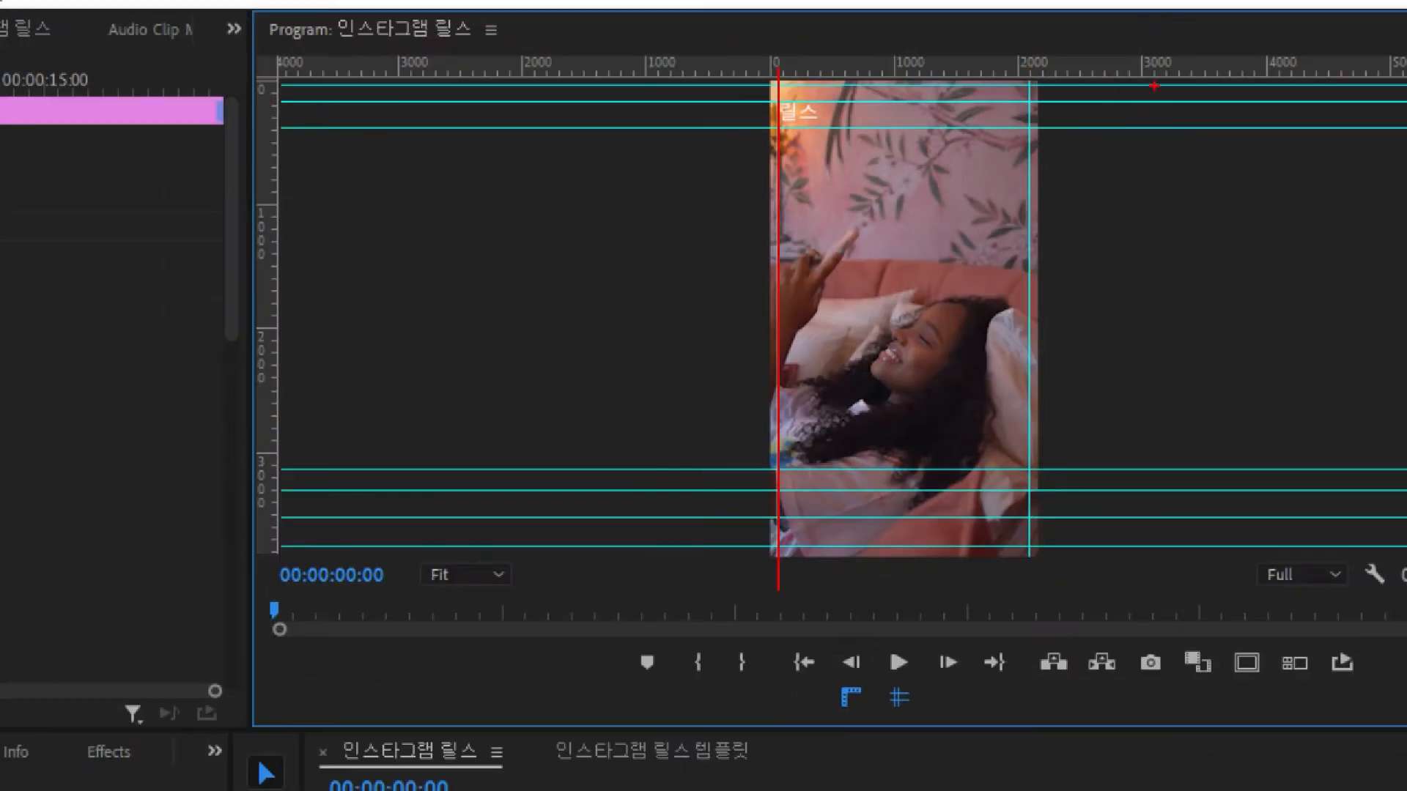
left_click_drag(1029, 67, 1028, 629)
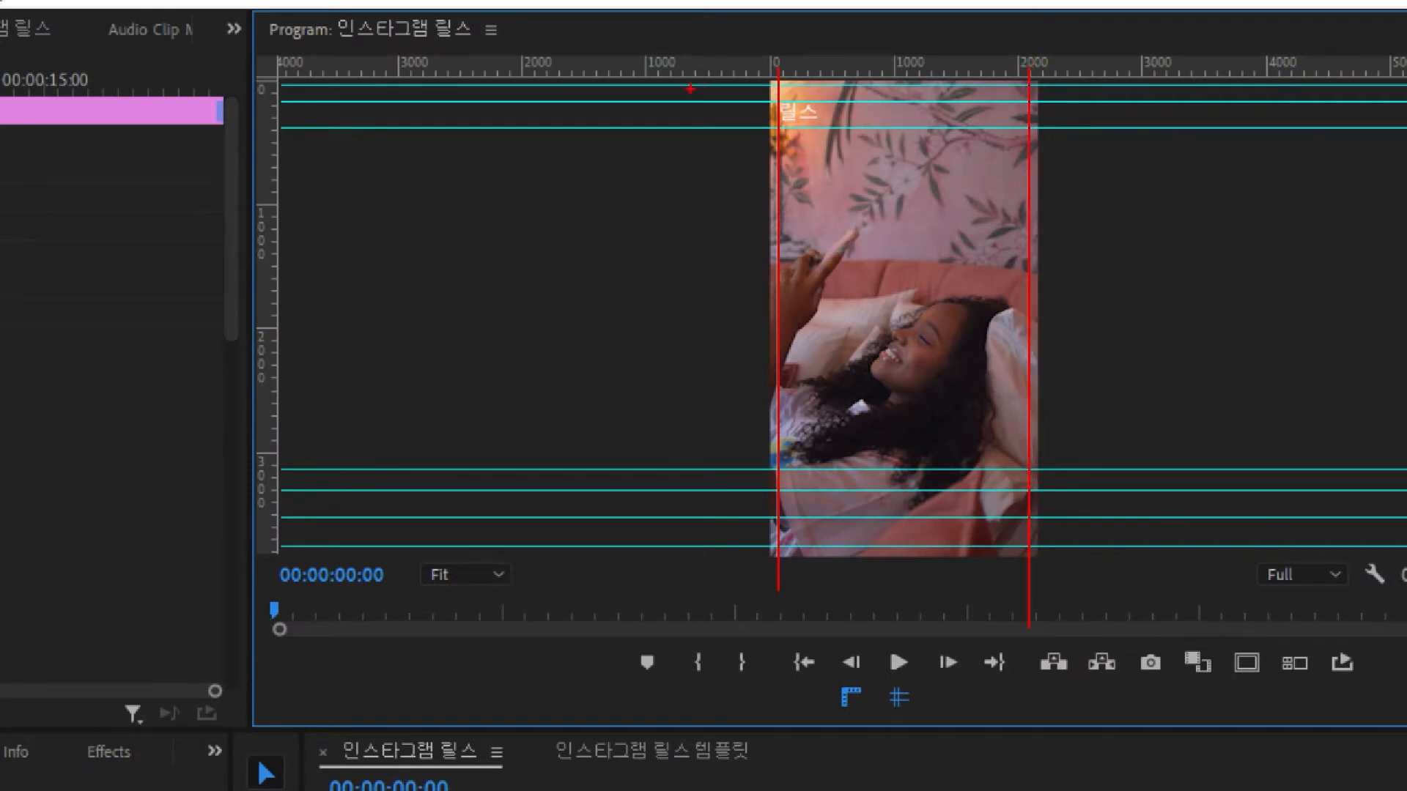
left_click_drag(693, 84, 1080, 84)
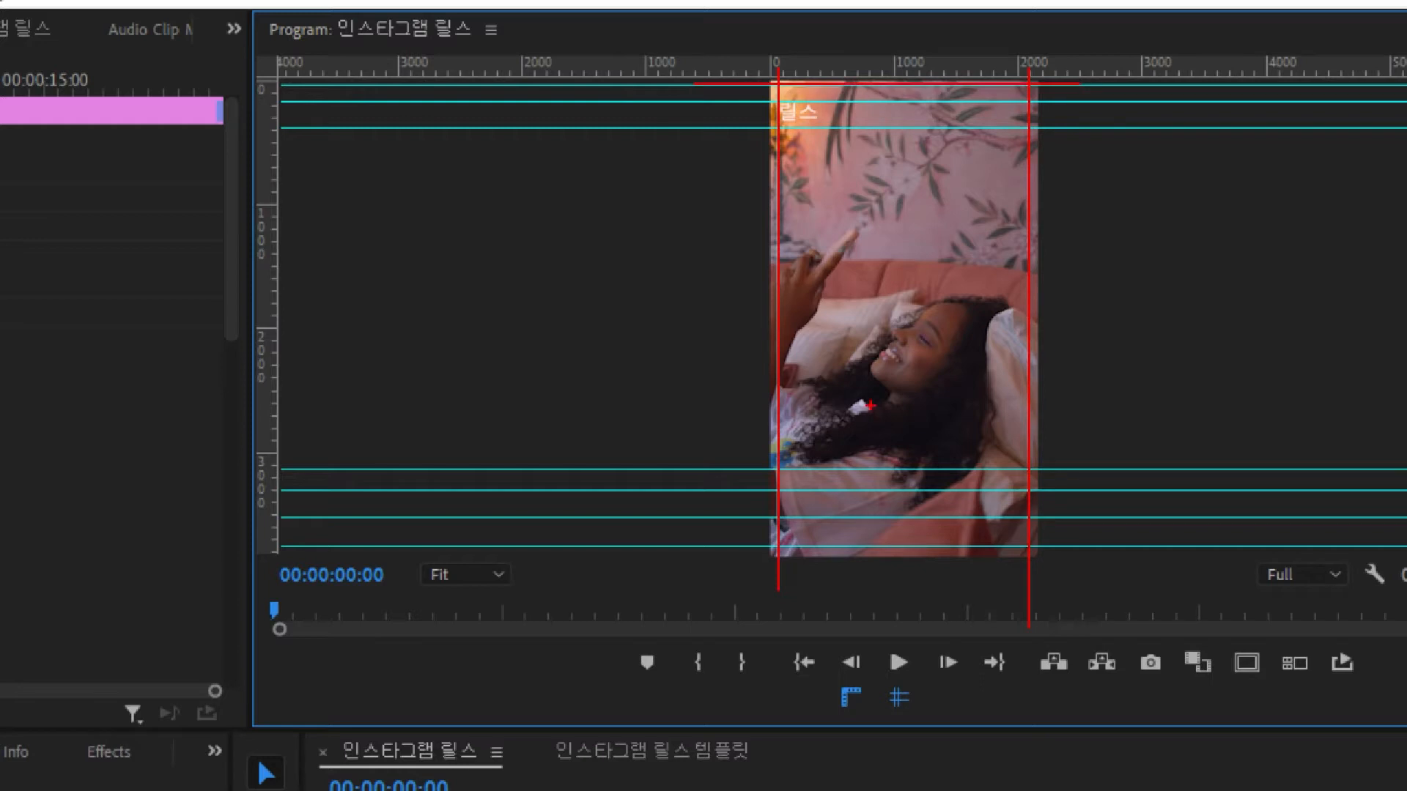
left_click_drag(749, 547, 1061, 547)
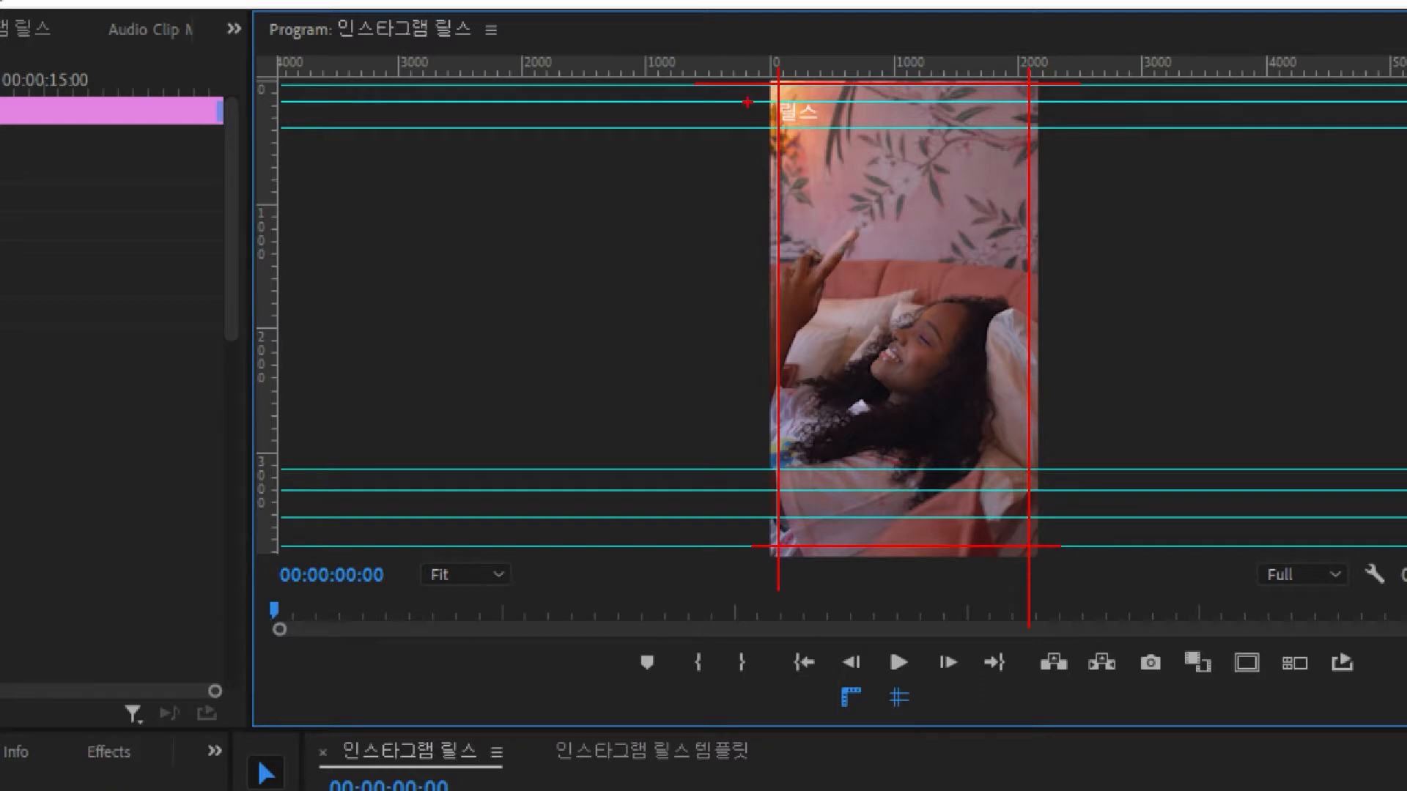
left_click_drag(747, 102, 1042, 104)
key("e")
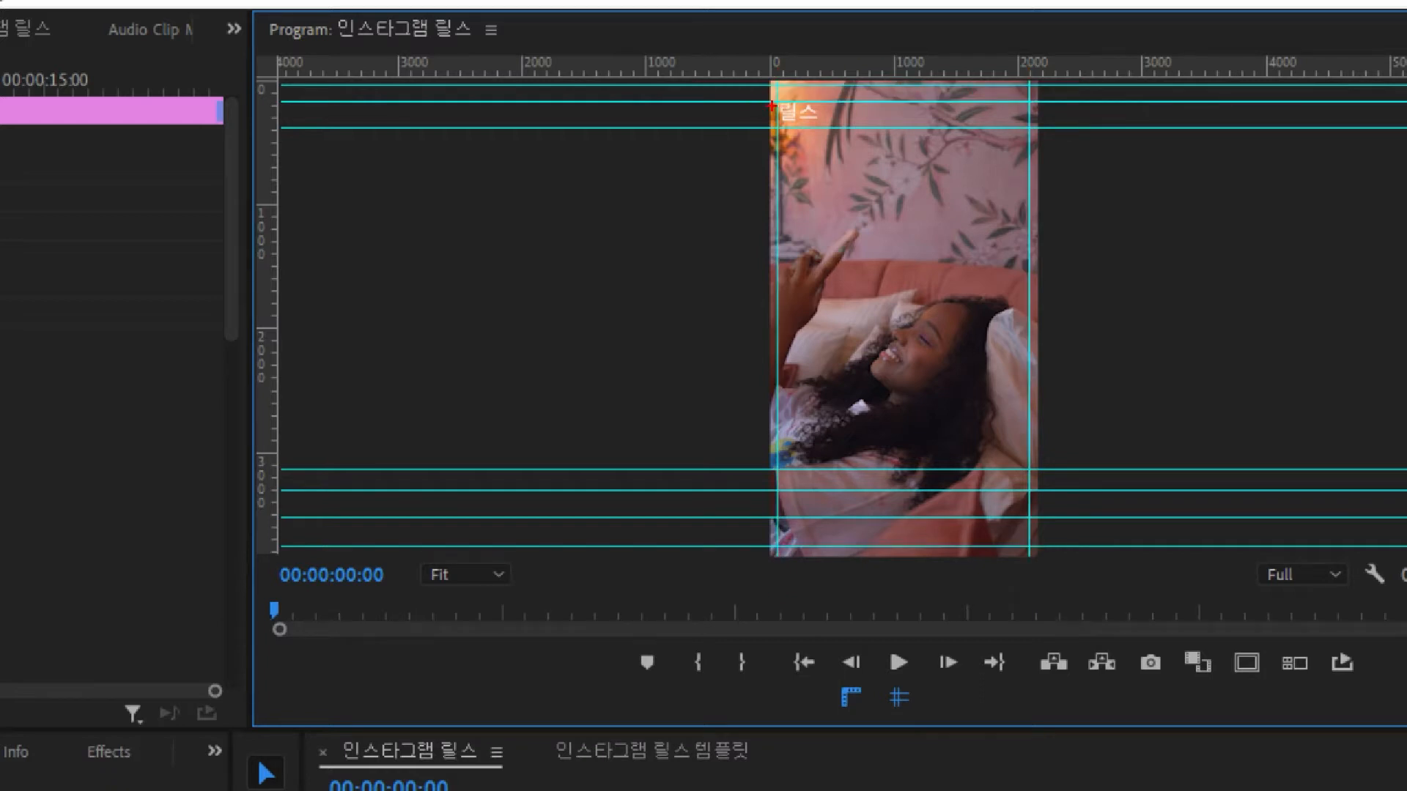
left_click_drag(758, 102, 1077, 102)
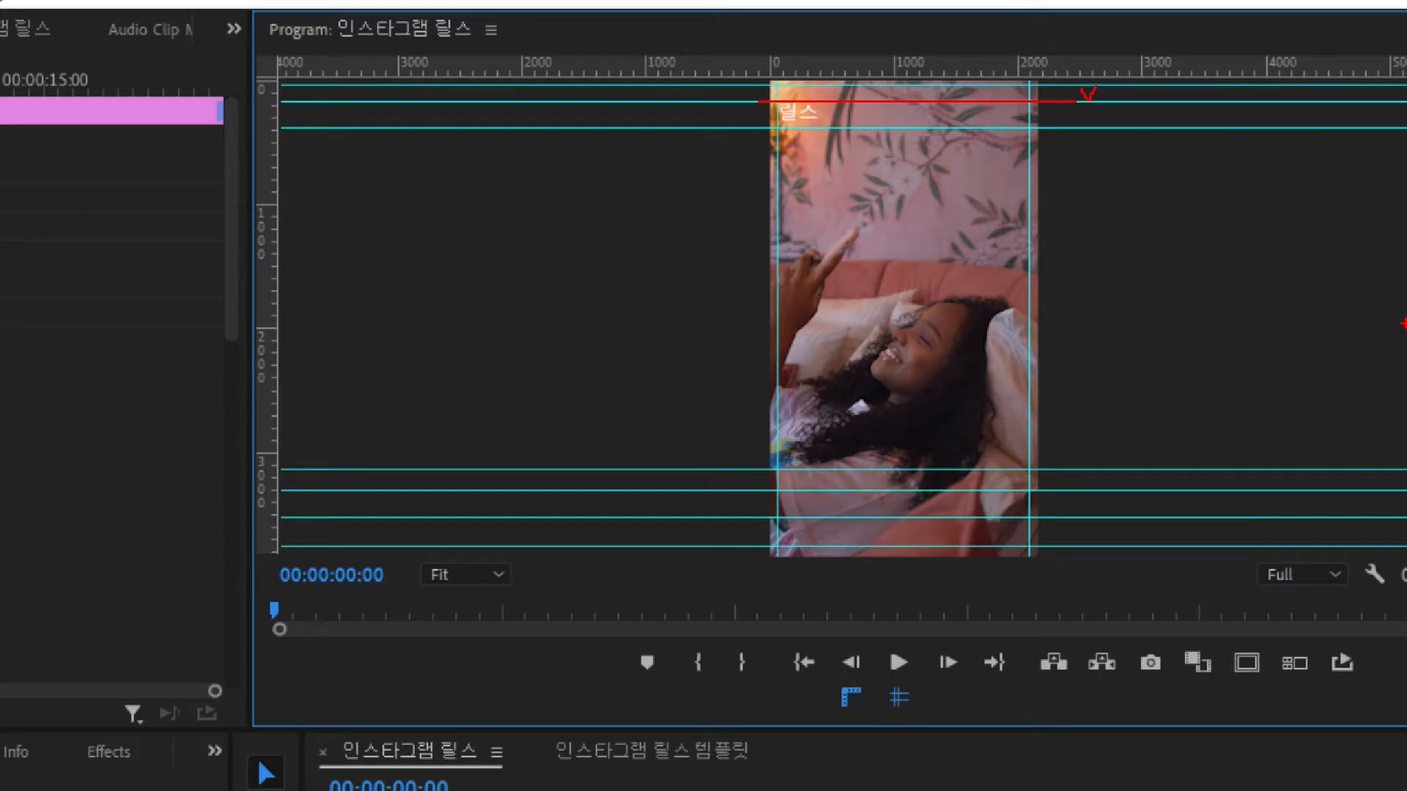
key("e")
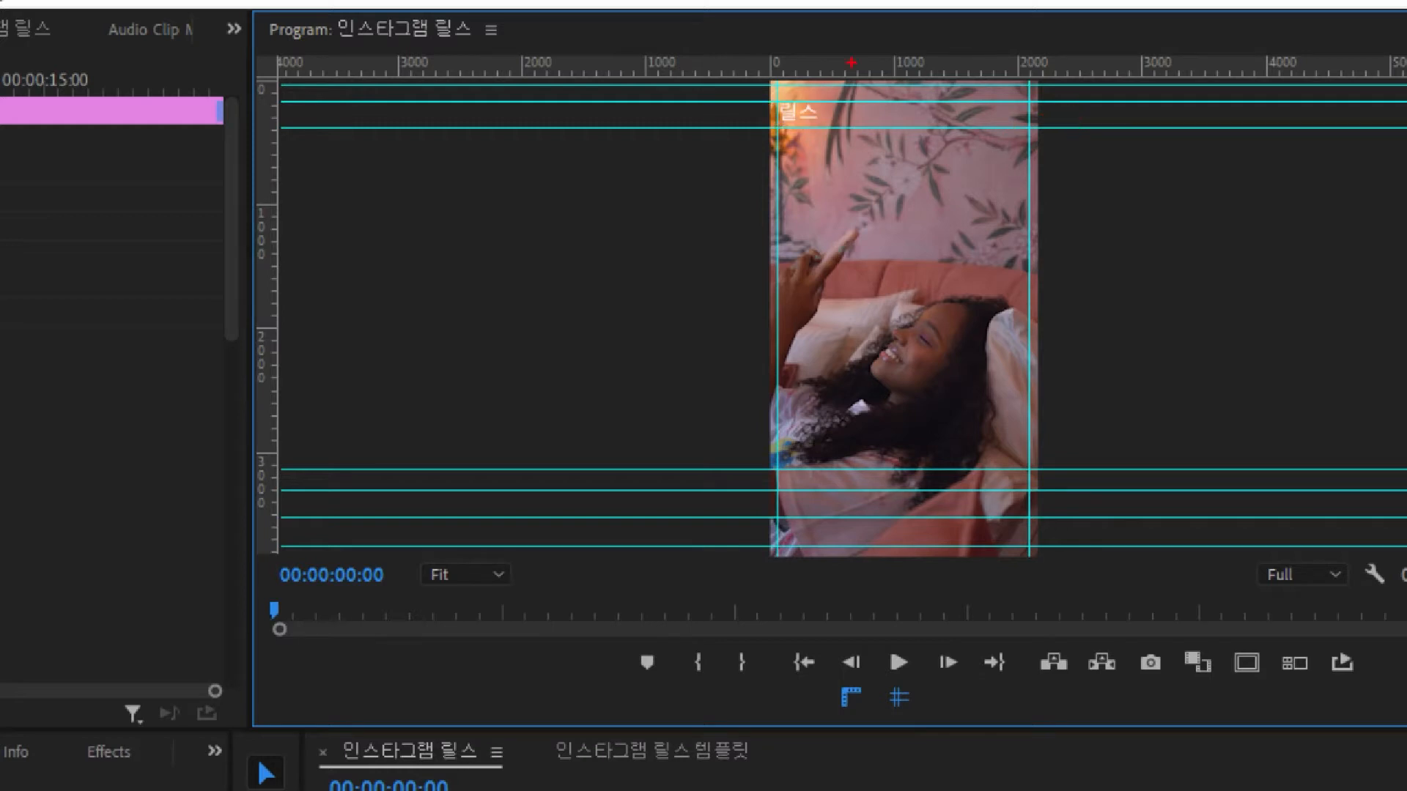
left_click_drag(725, 73, 1148, 143)
mouse_move(1181, 93)
left_mouse_down()
mouse_move(1207, 132)
mouse_move(1172, 135)
left_mouse_up()
mouse_move(775, 470)
left_mouse_down()
mouse_move(862, 493)
mouse_move(866, 471)
mouse_move(793, 467)
mouse_move(779, 481)
mouse_move(869, 491)
left_mouse_up()
left_click_drag(776, 491, 899, 517)
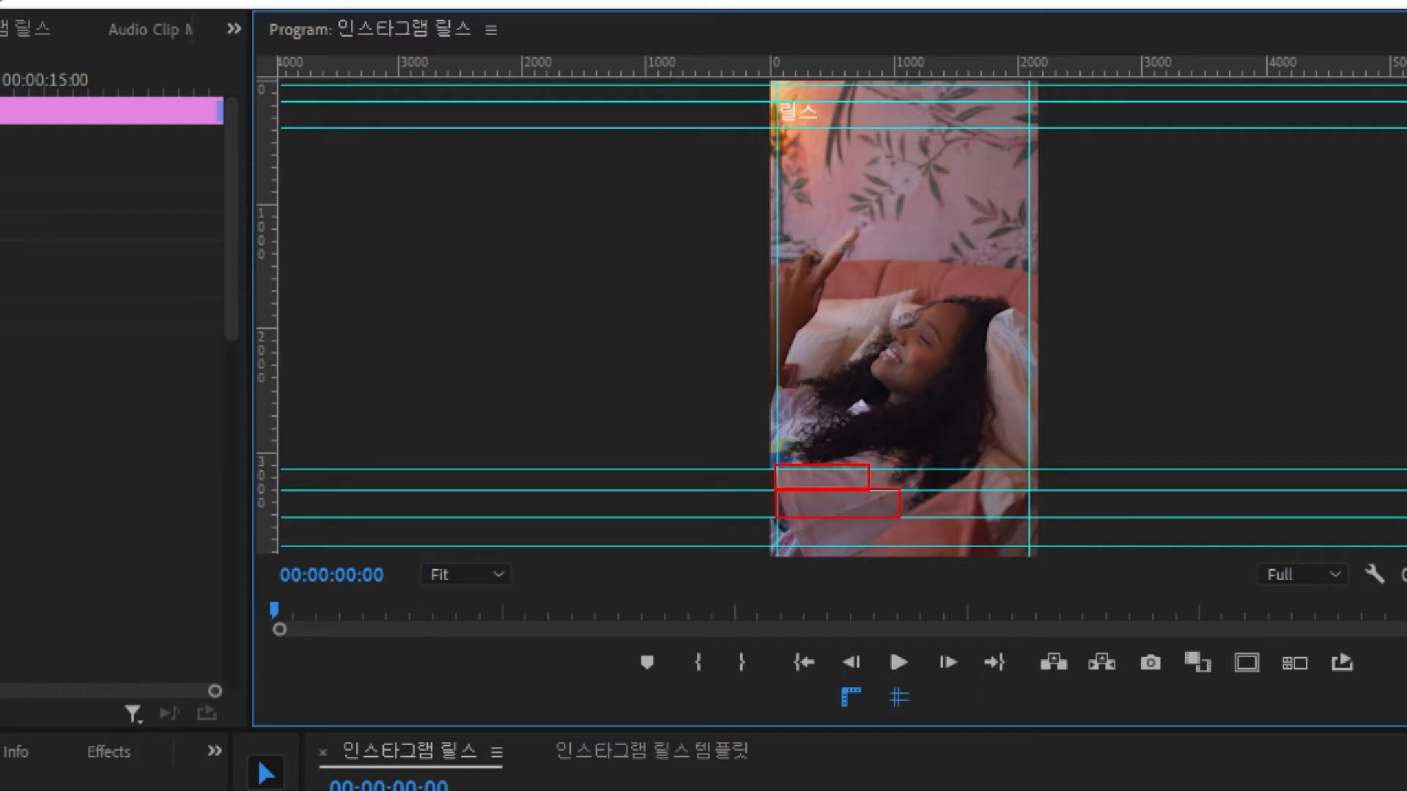
left_click_drag(776, 518, 900, 547)
key("e")
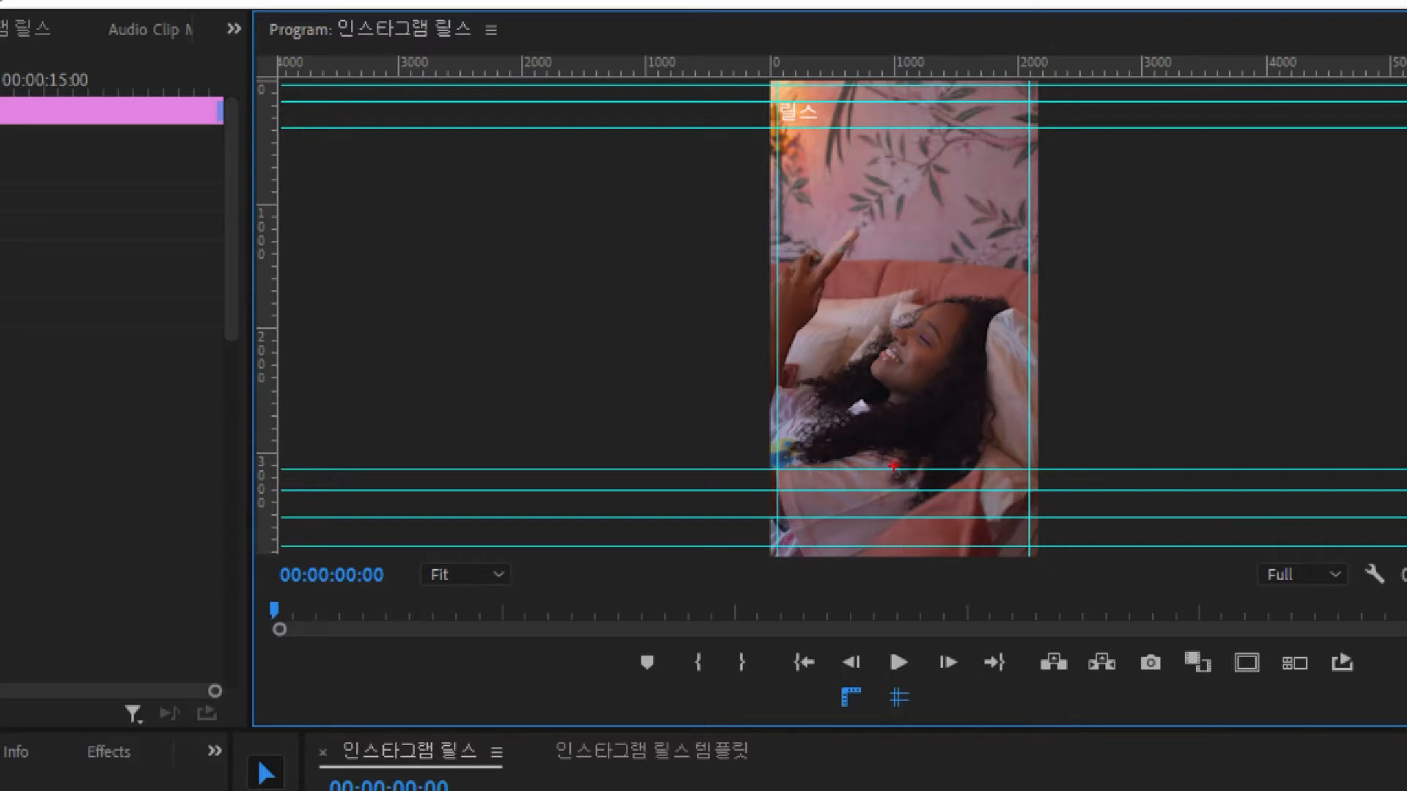
mouse_move(1099, 473)
left_mouse_down()
mouse_move(1113, 503)
mouse_move(1102, 540)
left_mouse_up()
mouse_move(1121, 444)
left_mouse_down()
mouse_move(1145, 442)
mouse_move(1132, 473)
left_mouse_up()
left_click_drag(756, 254, 786, 242)
left_click_drag(1043, 287, 1070, 240)
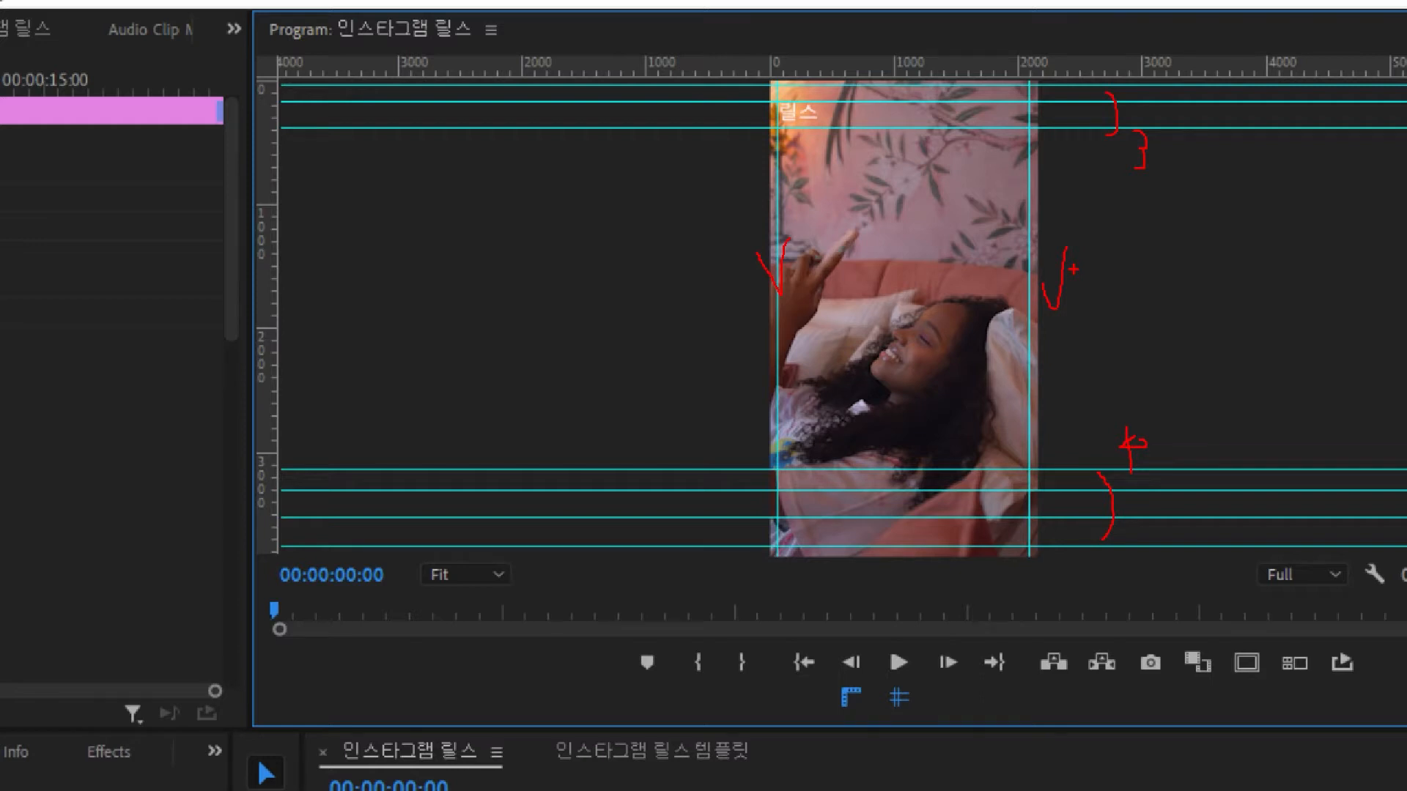
key("e")
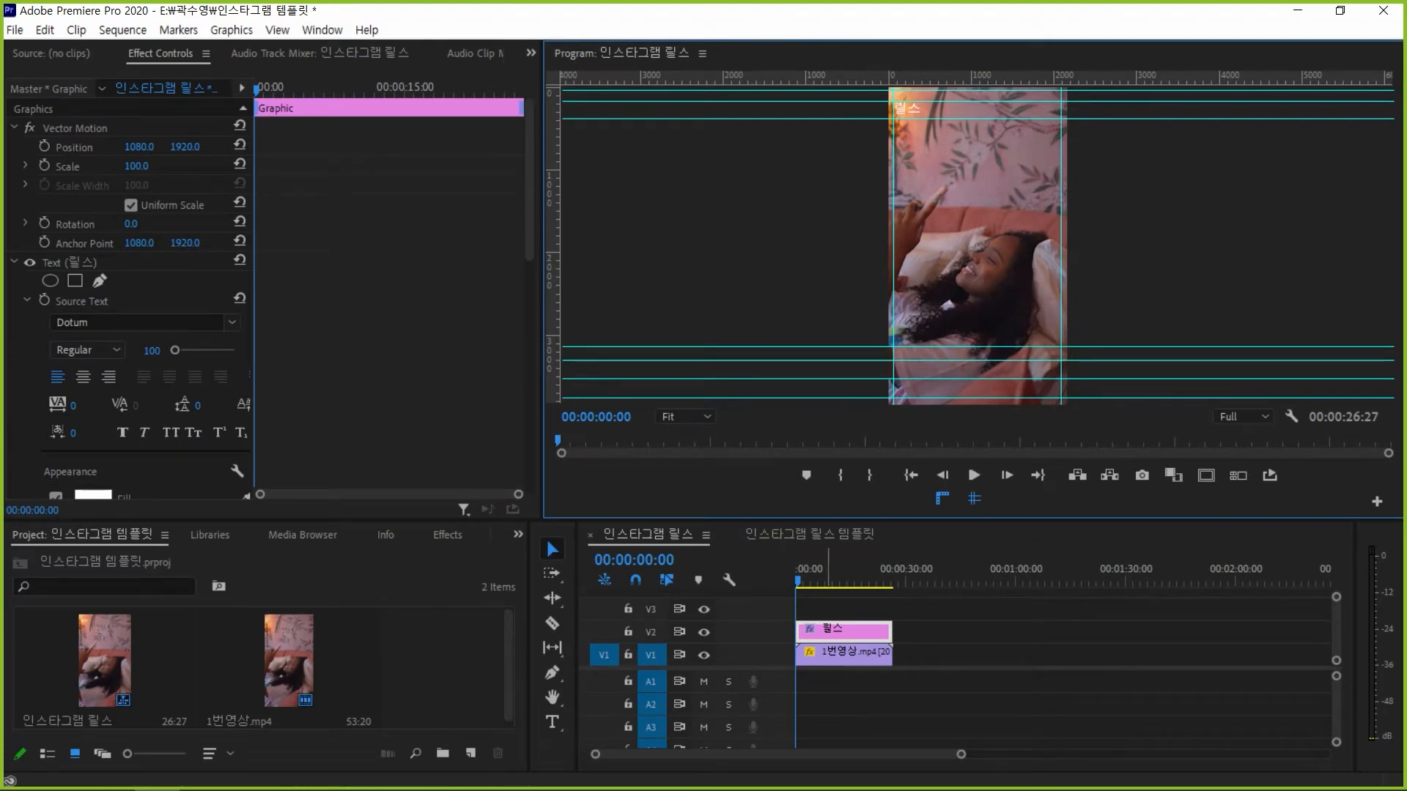
Align the 릴스 title with the left vertical guide, between the second and third horizontal guides from the frame's top
left_click(69, 263)
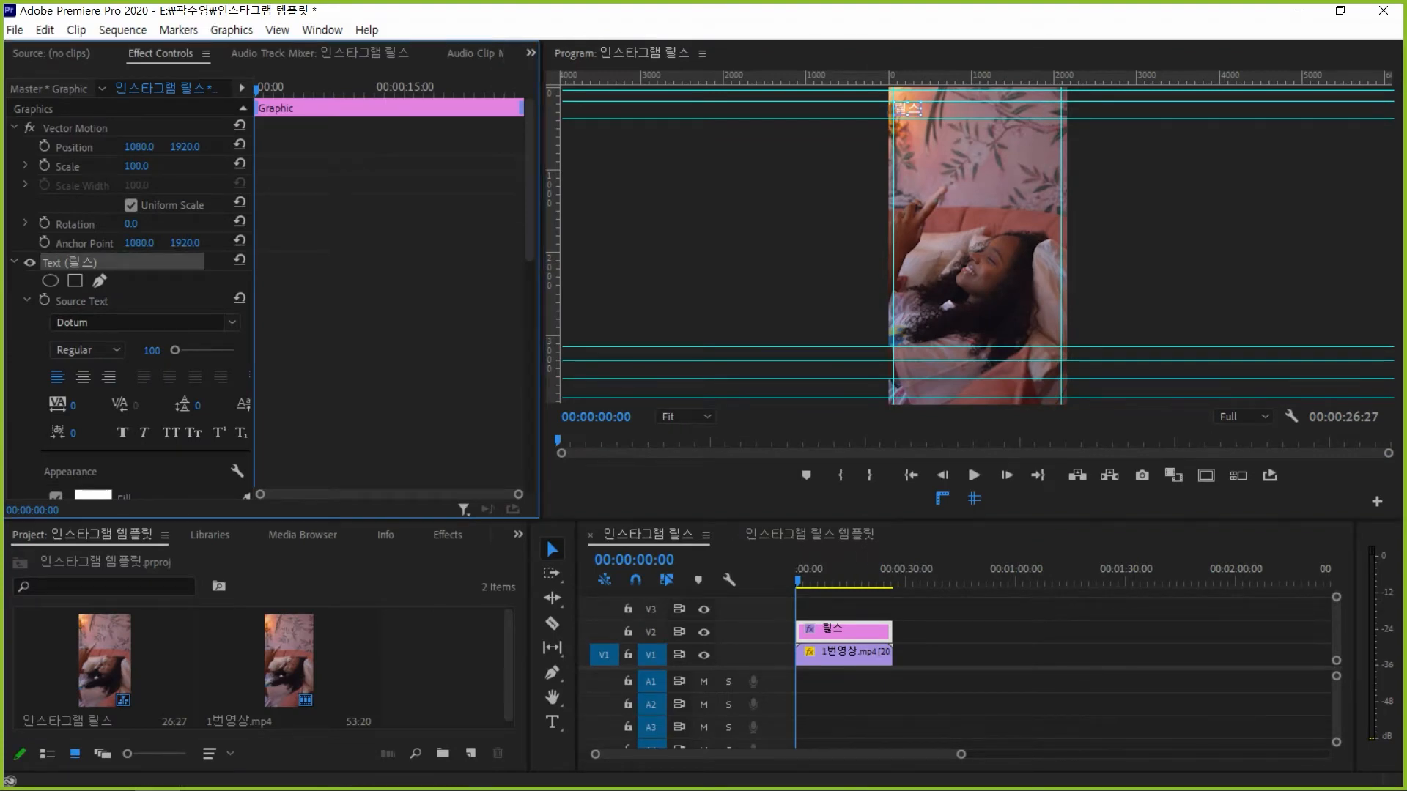
left_click(685, 416)
left_click(685, 480)
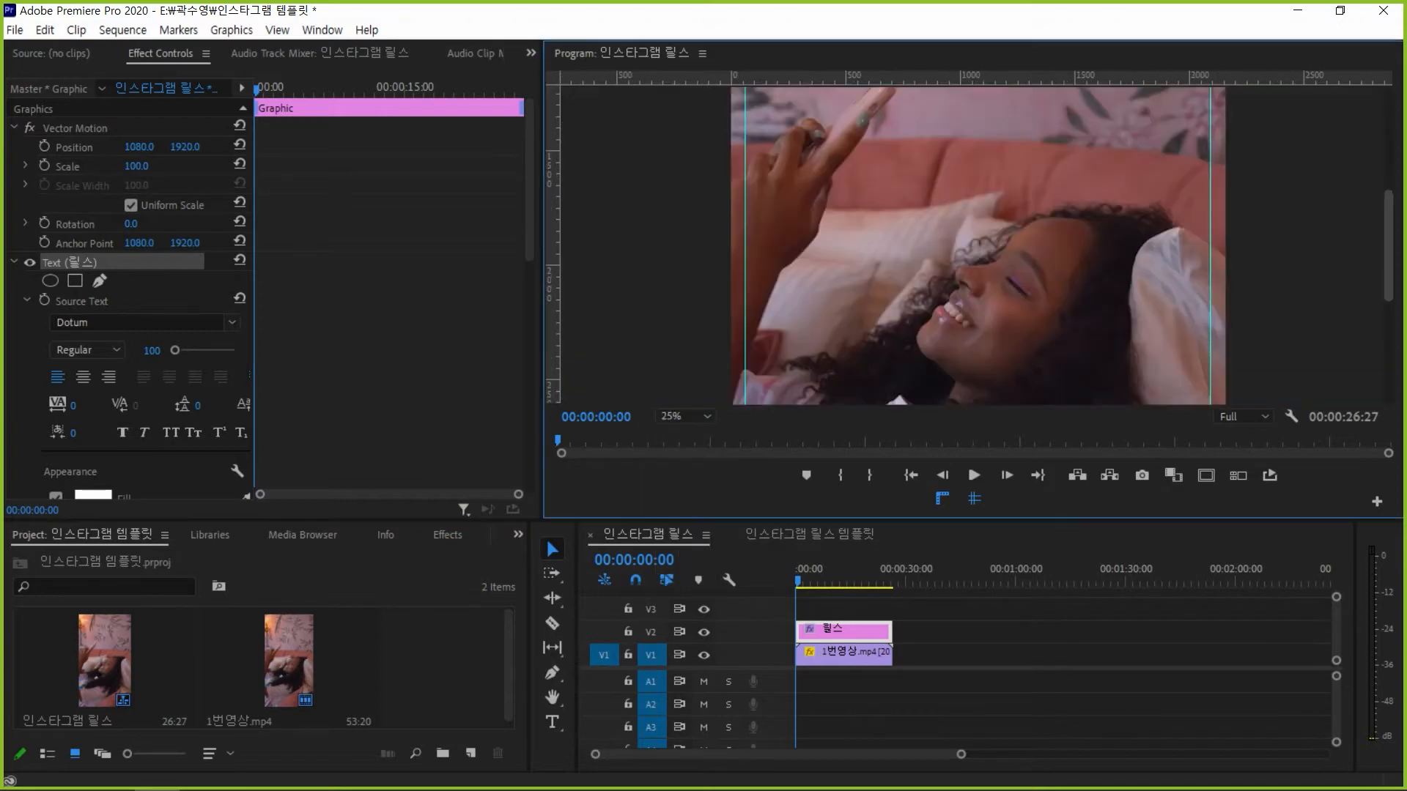
left_click_drag(1389, 246, 1388, 141)
left_click_drag(820, 138, 797, 167)
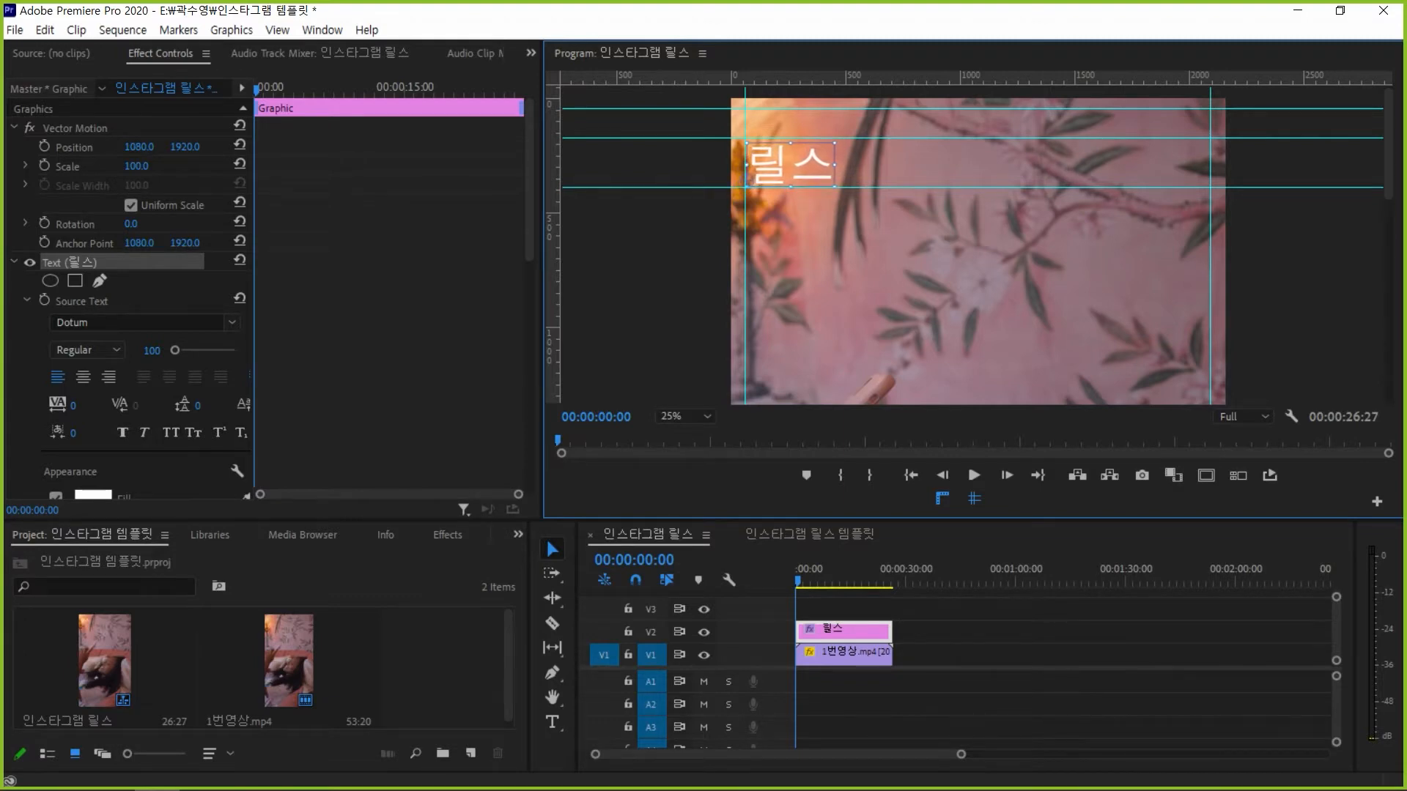
key("Escape")
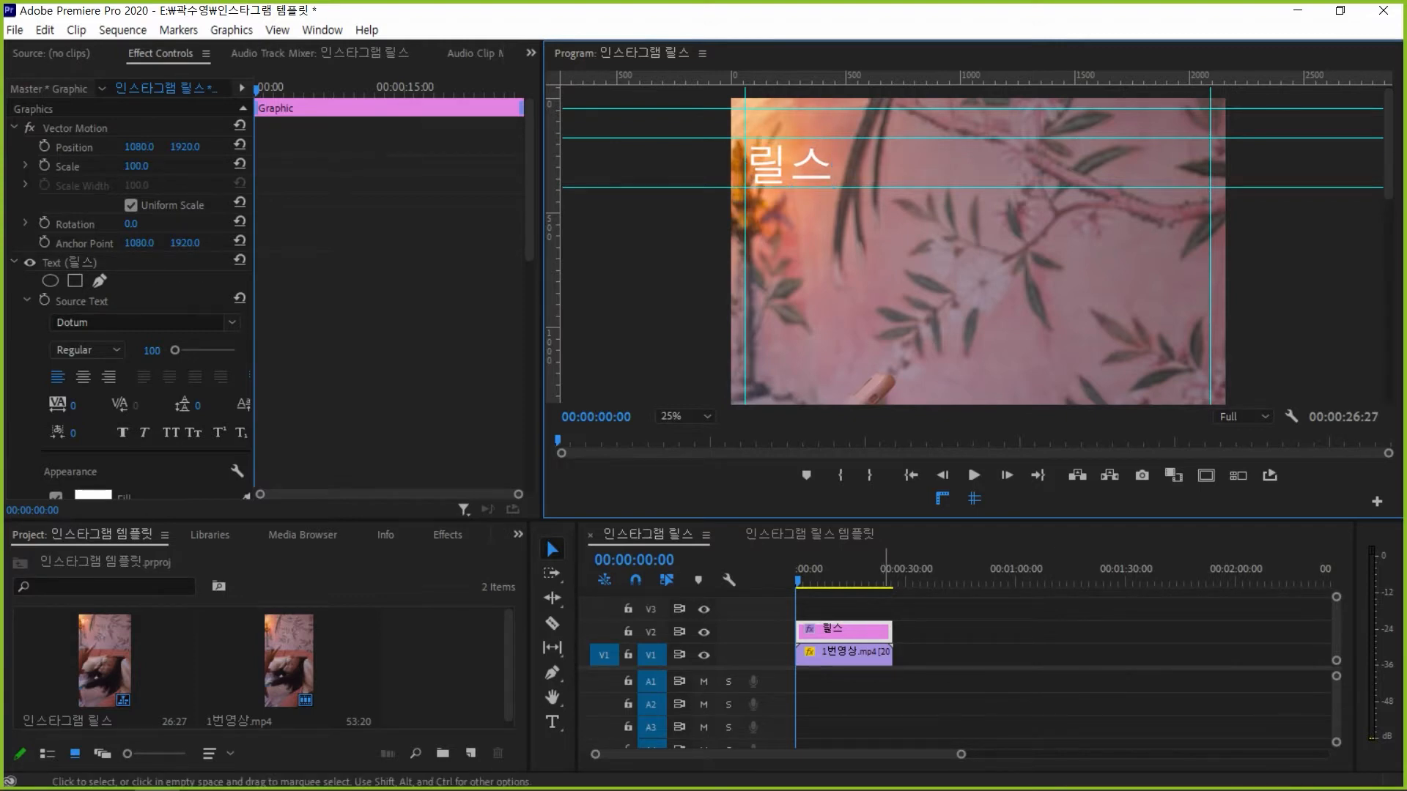
Add the text 2:45 to the 릴스 graphic, placing it between the frame's top two horizontal guides and against the left vertical guide
left_click(968, 693)
key("=")
key("=")
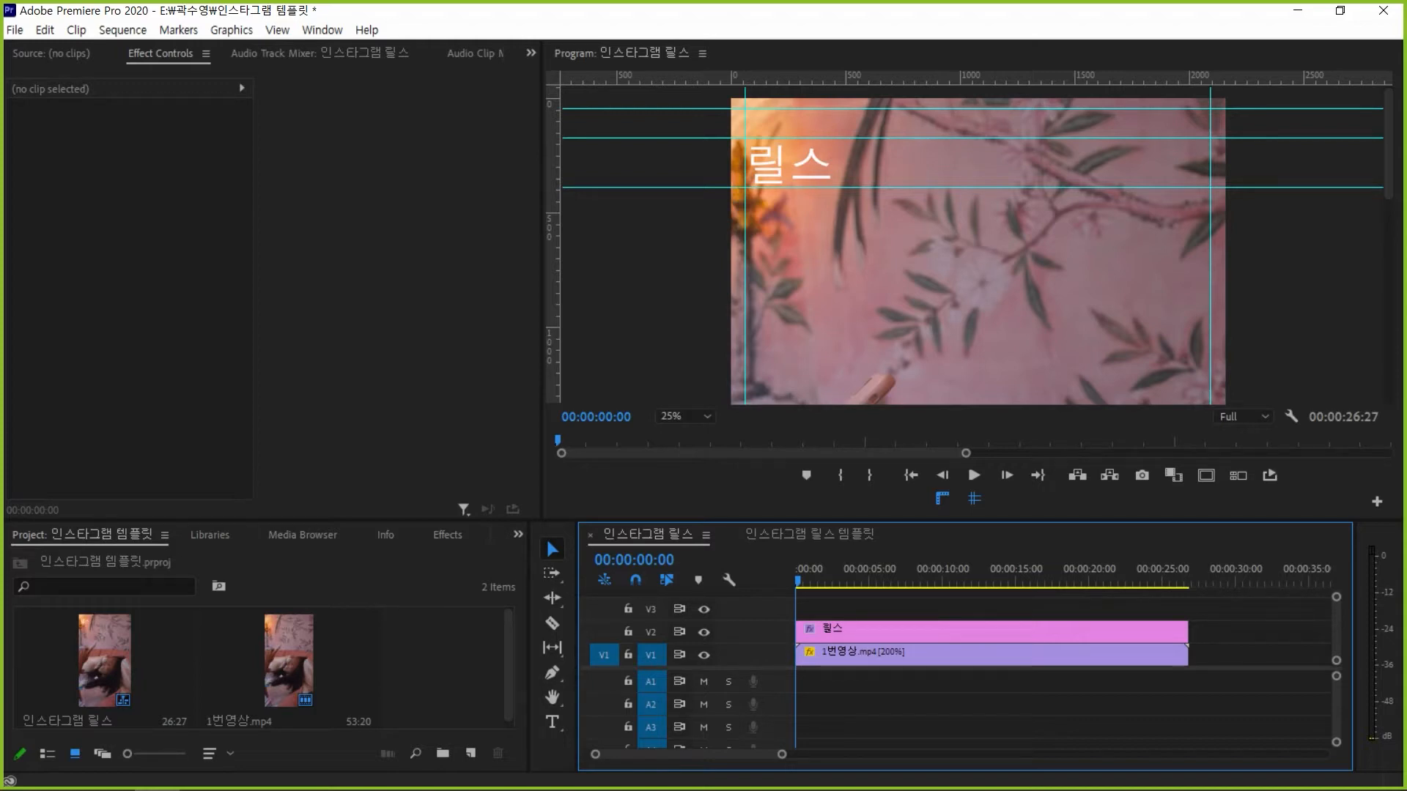
left_click(1029, 633)
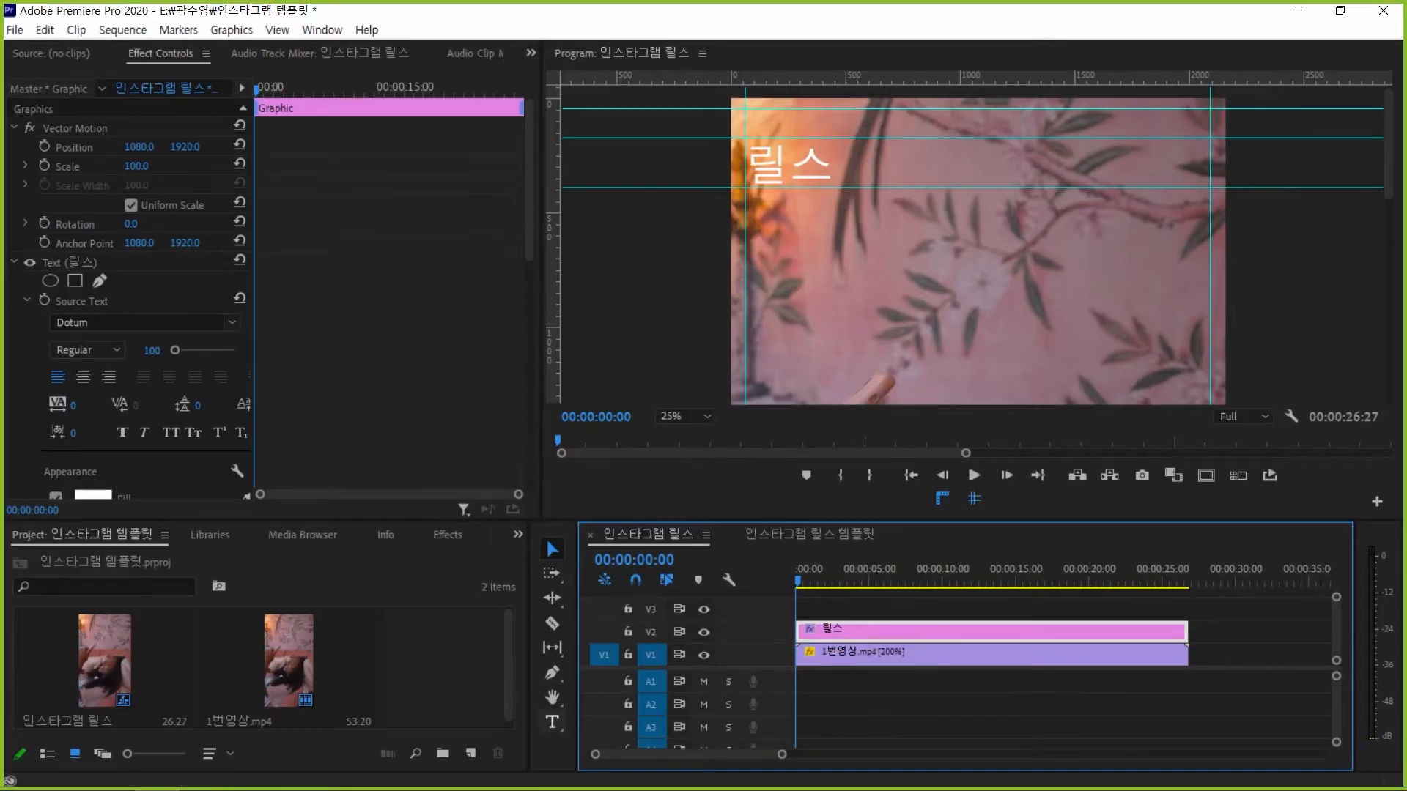
left_click(552, 722)
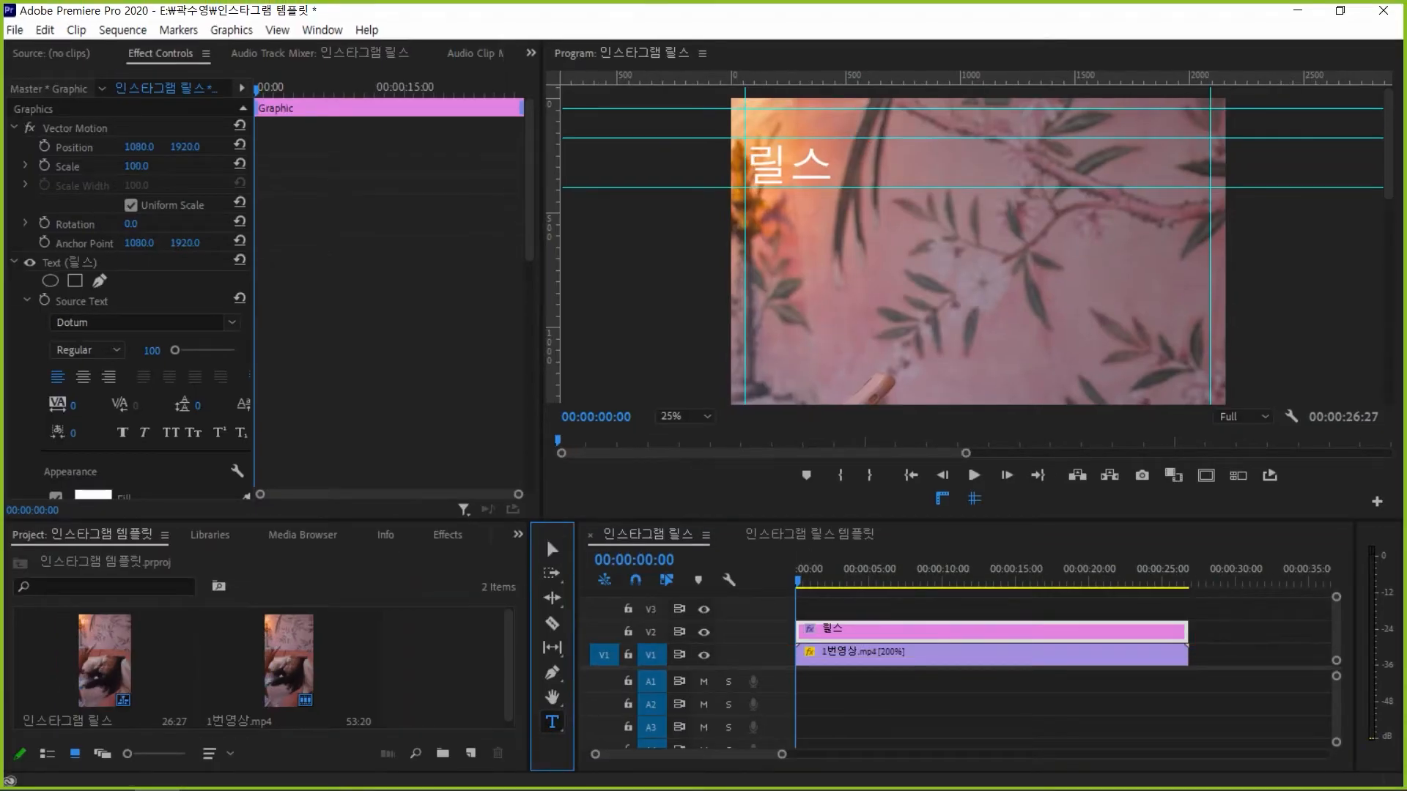
left_click(753, 122)
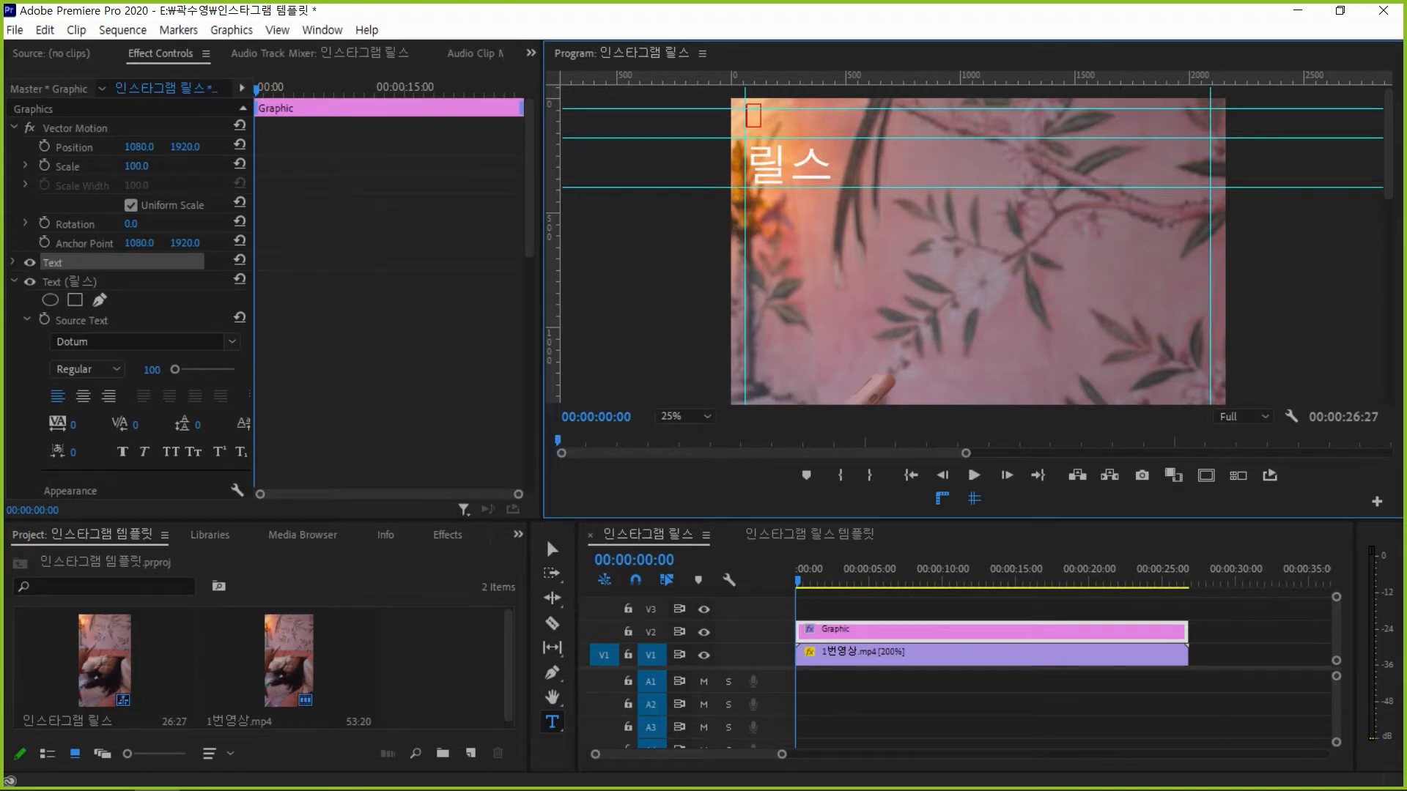
type("2:45")
left_click(547, 536)
left_click_drag(769, 117, 745, 109)
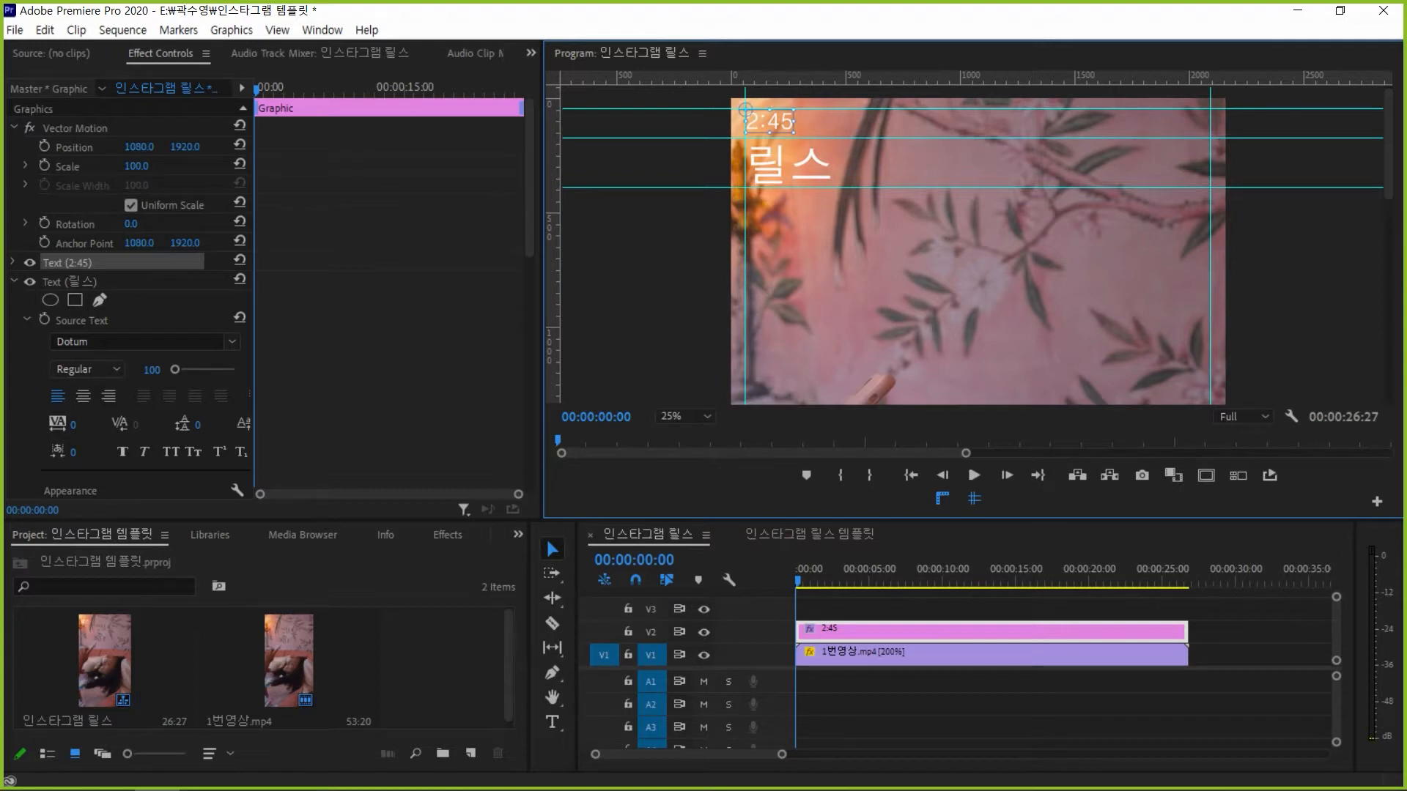
key("Escape")
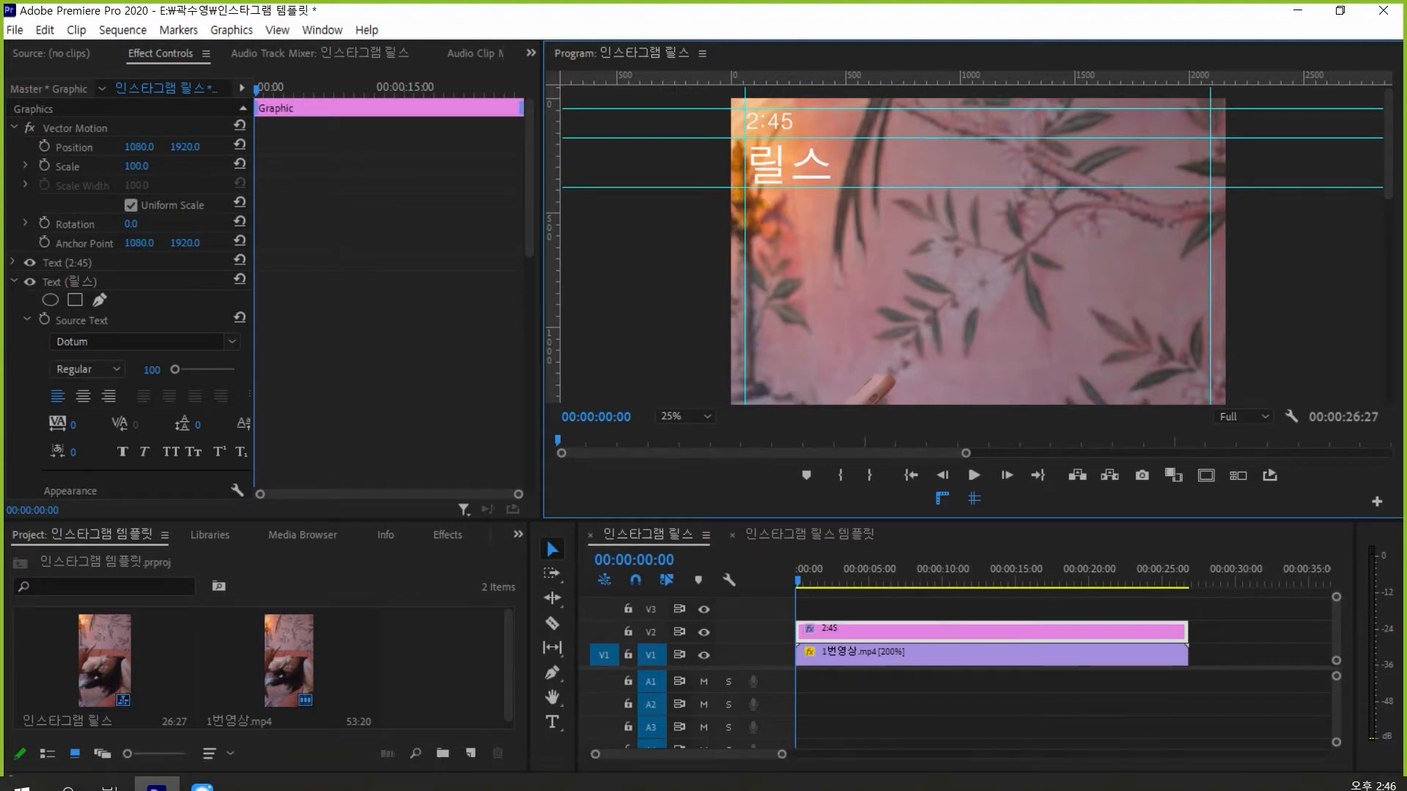
Examine the whole frame of the 인스타그램 릴스 템플릿 sequence for its status bar and icon layout, then return to 인스타그램 릴스
left_click(809, 535)
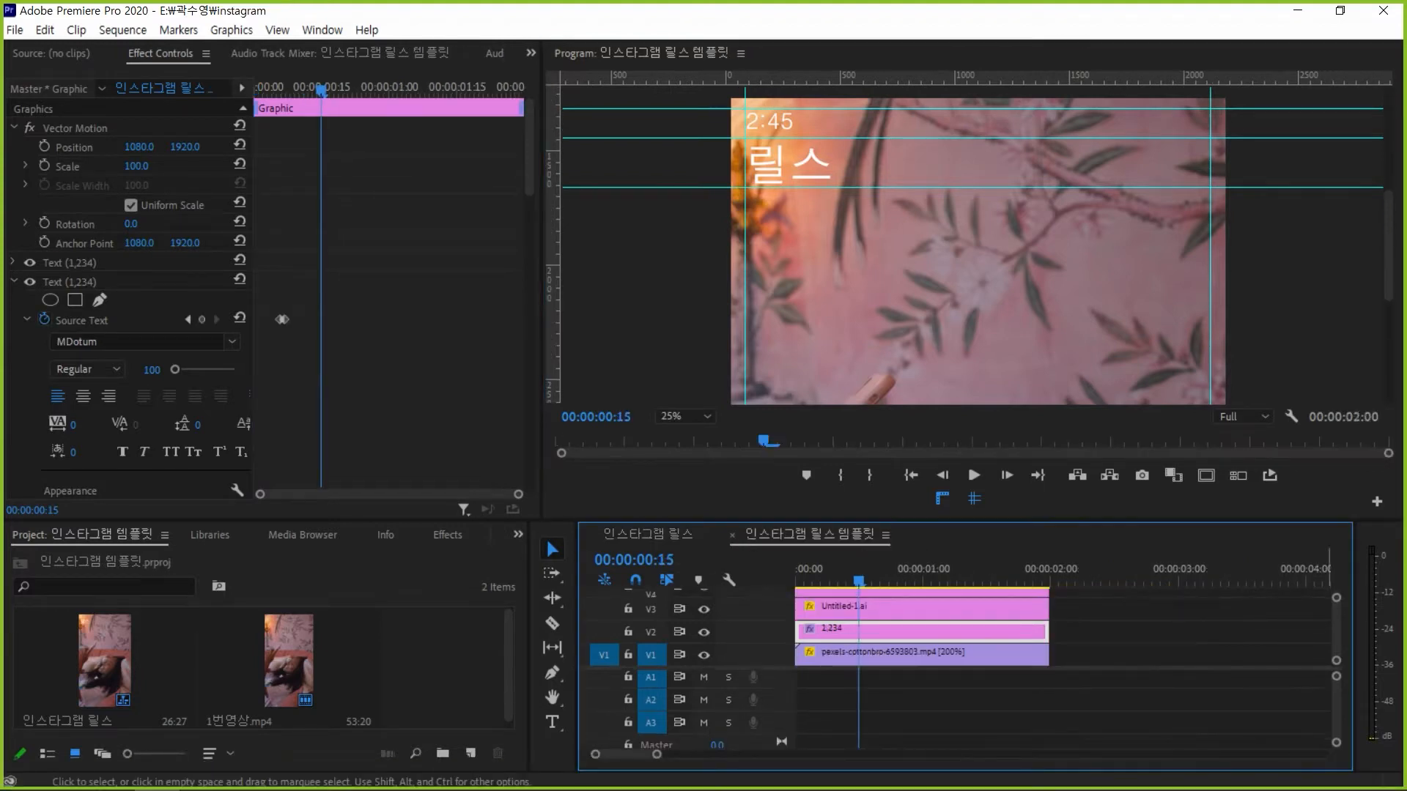
left_click(685, 416)
left_click(677, 435)
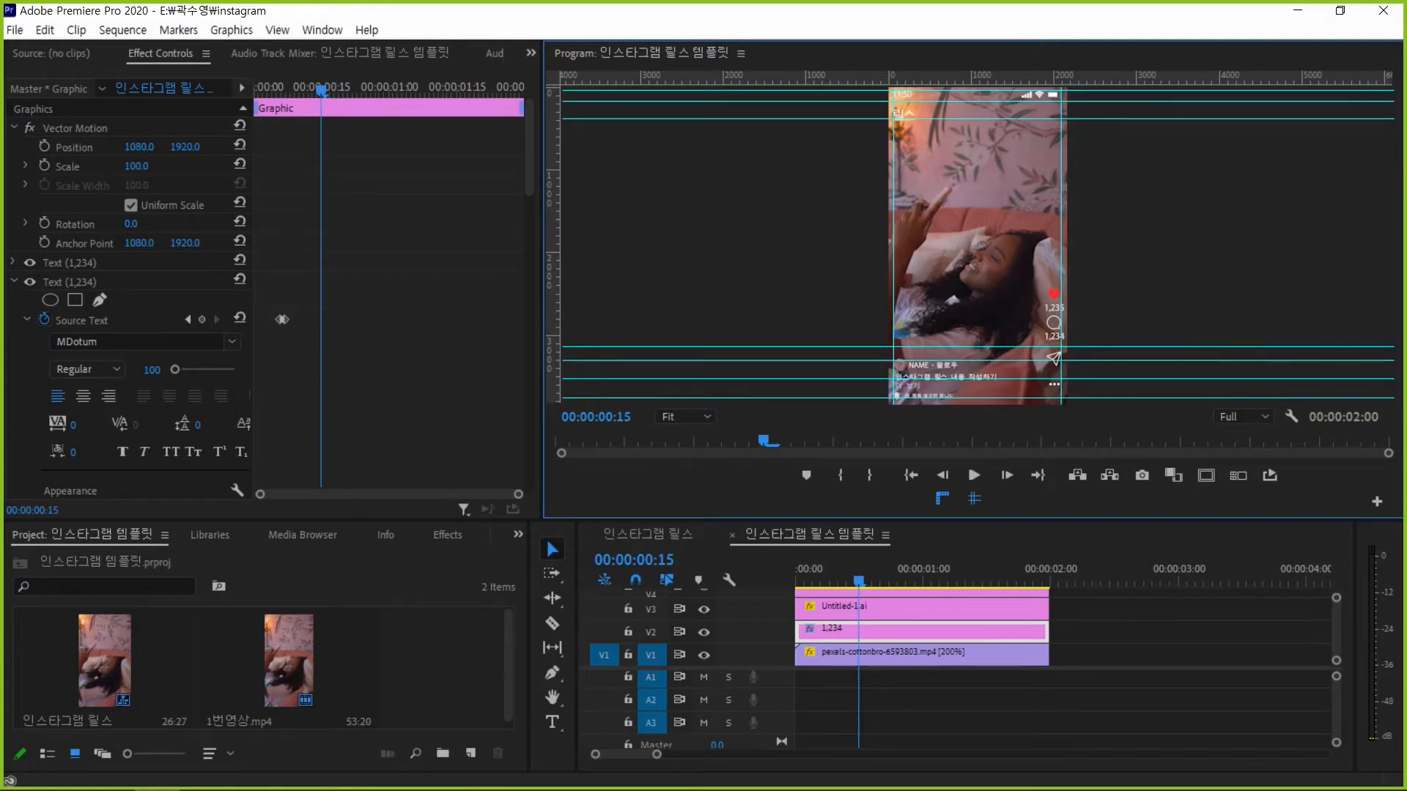
left_click(685, 416)
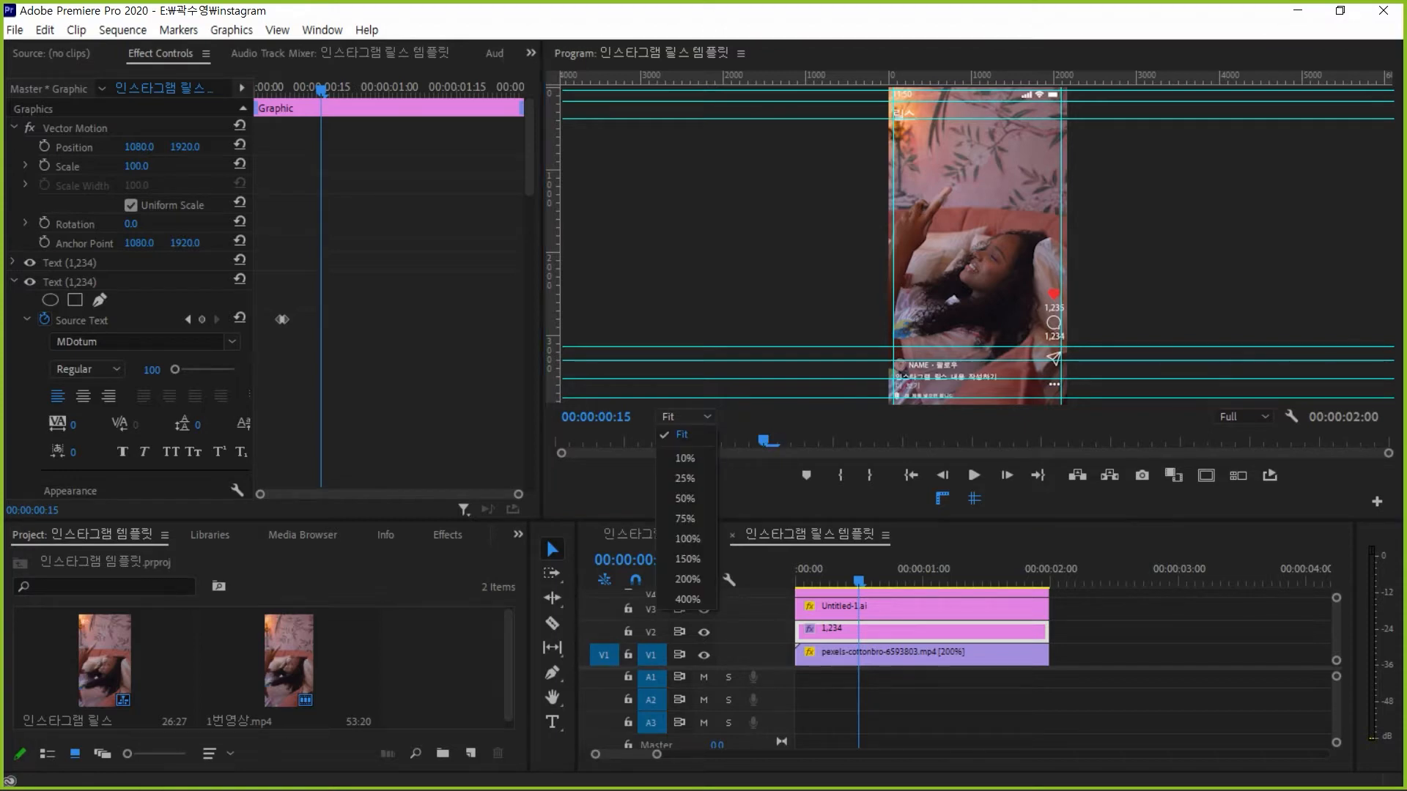
left_click(682, 435)
left_click(648, 535)
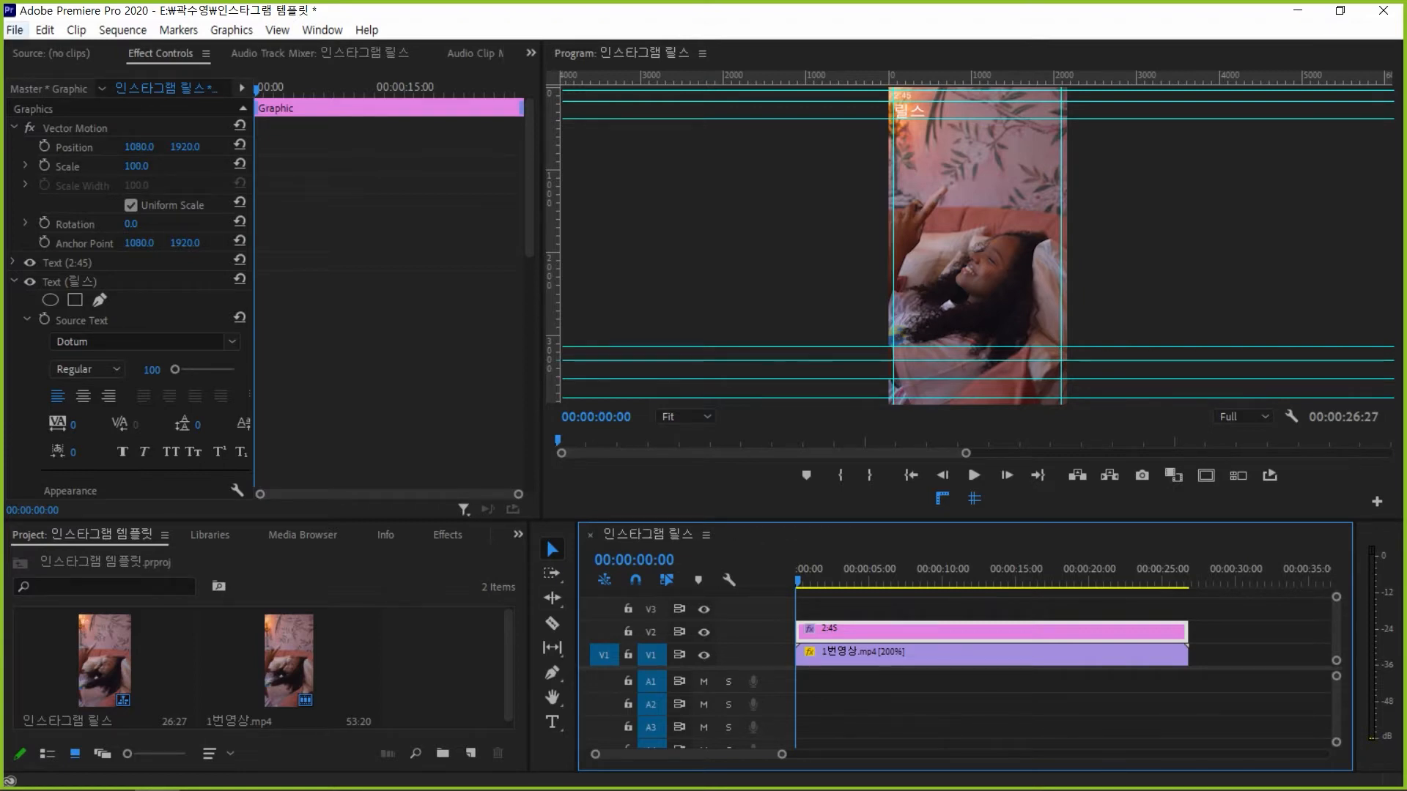
Close the 인스타그램 템플릿 project without saving its changes
left_click(442, 666)
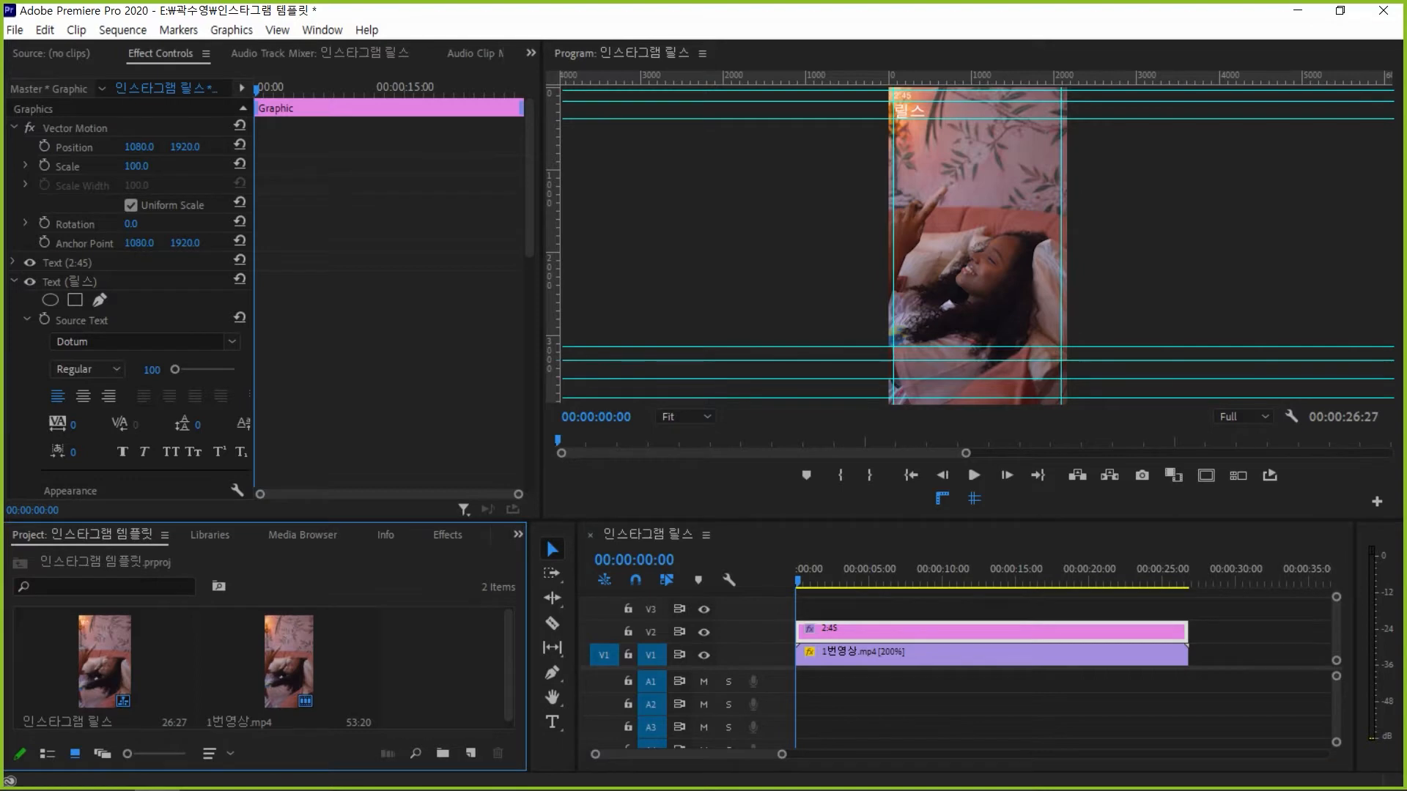
left_click(518, 534)
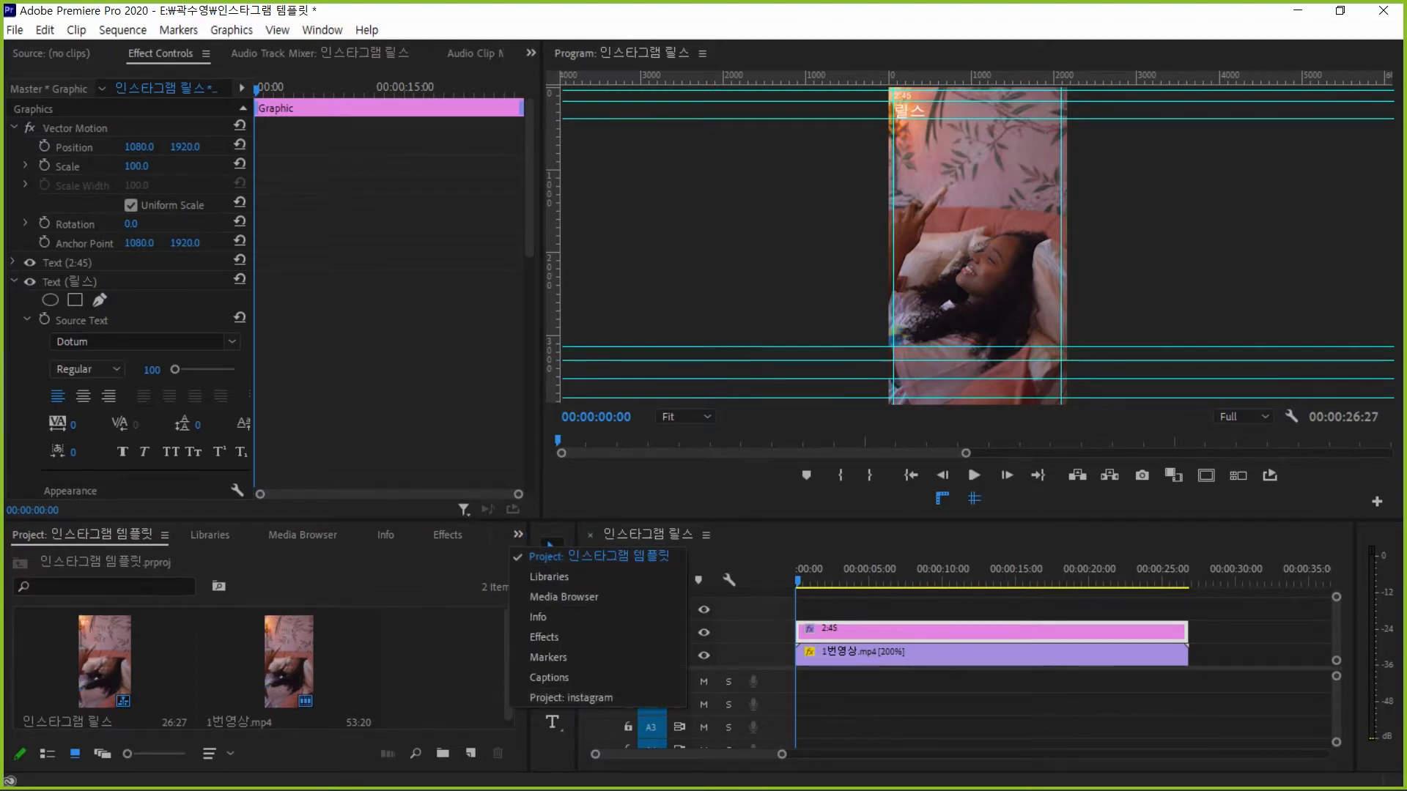
left_click(571, 698)
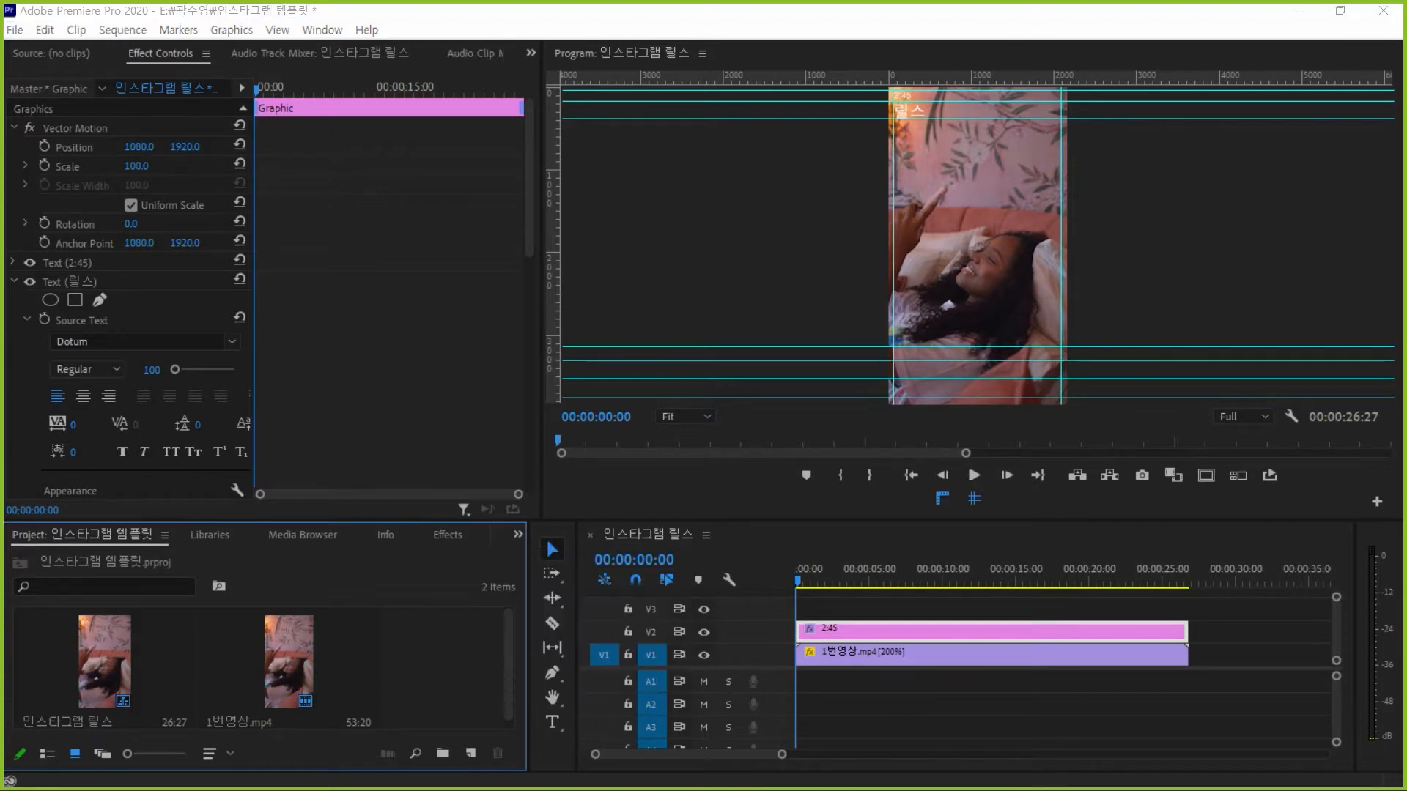
left_click(164, 535)
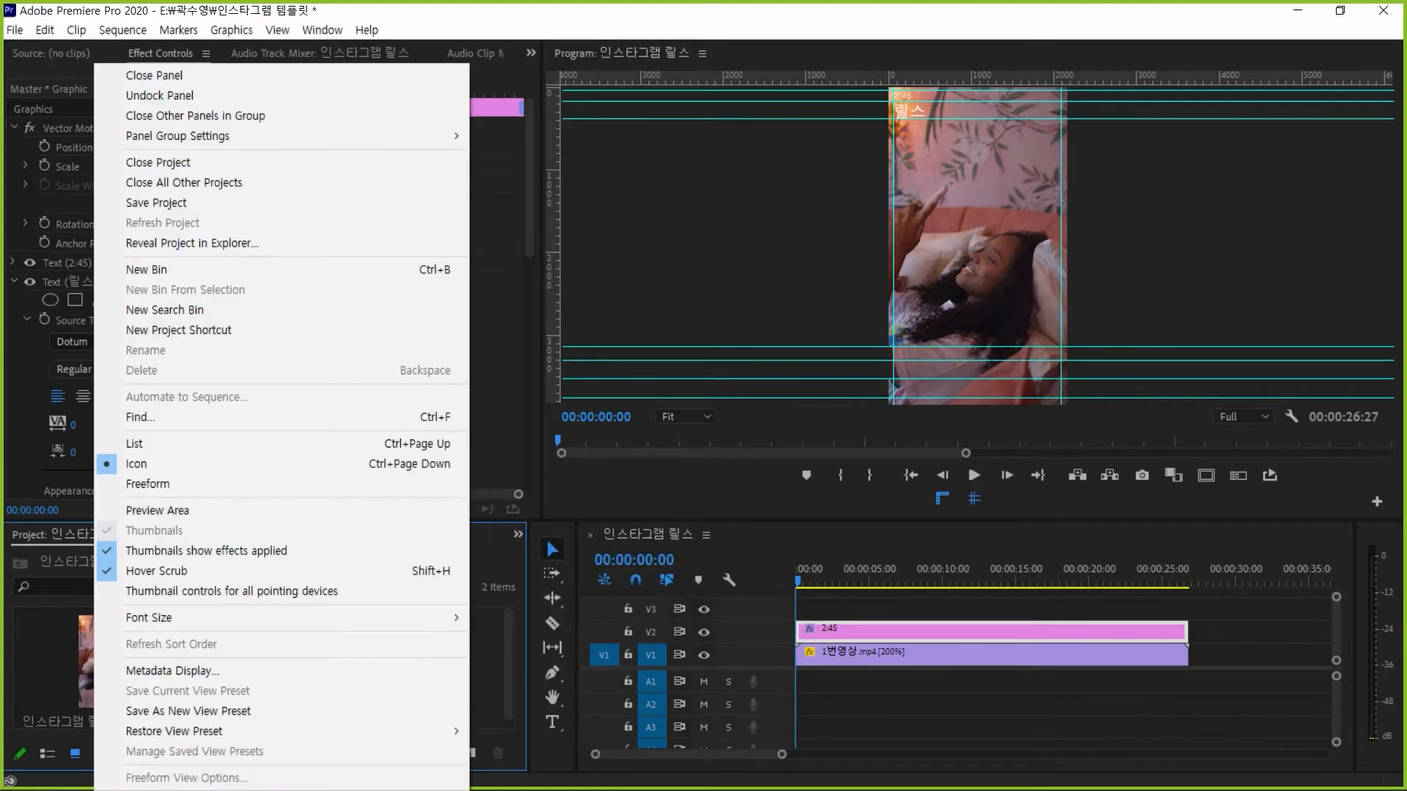
left_click(147, 163)
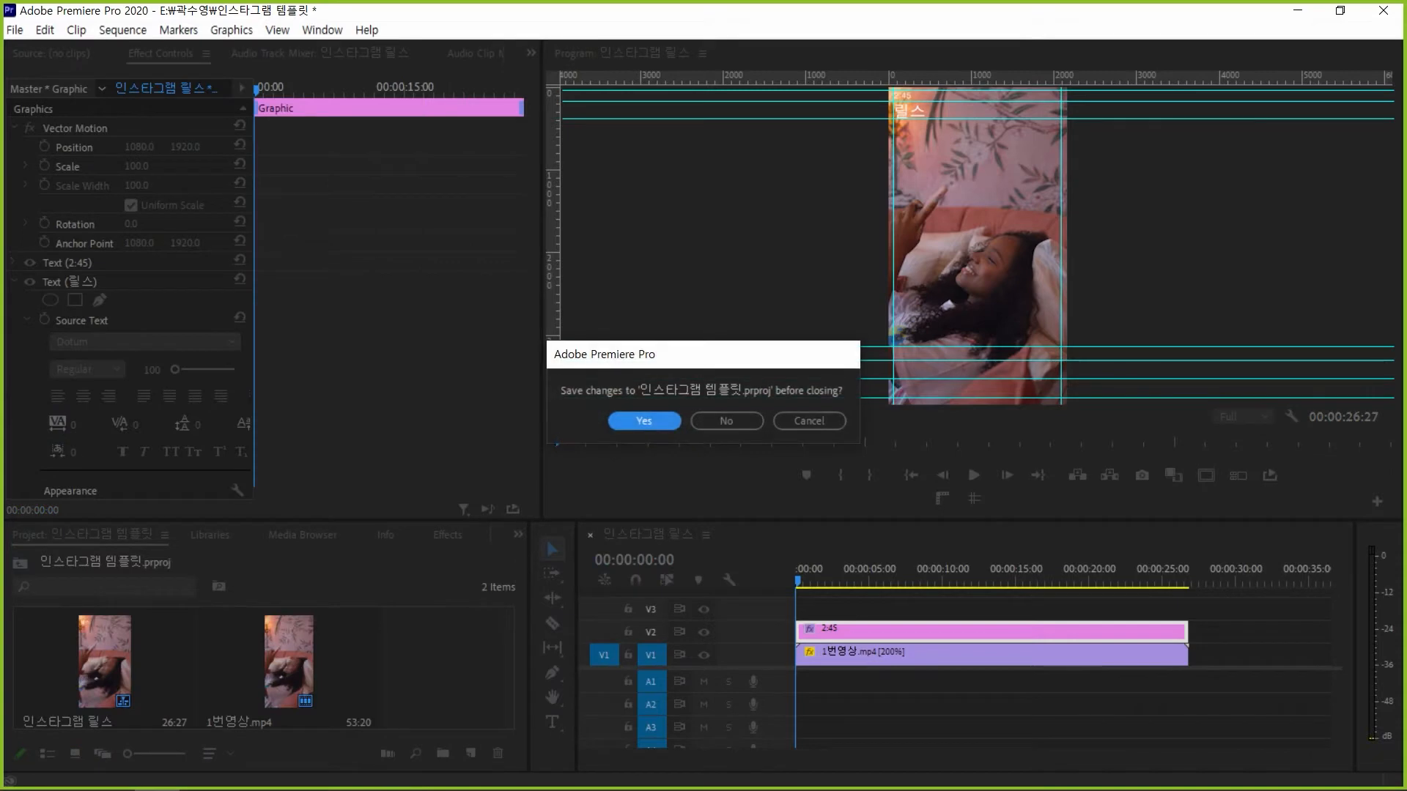
left_click(725, 420)
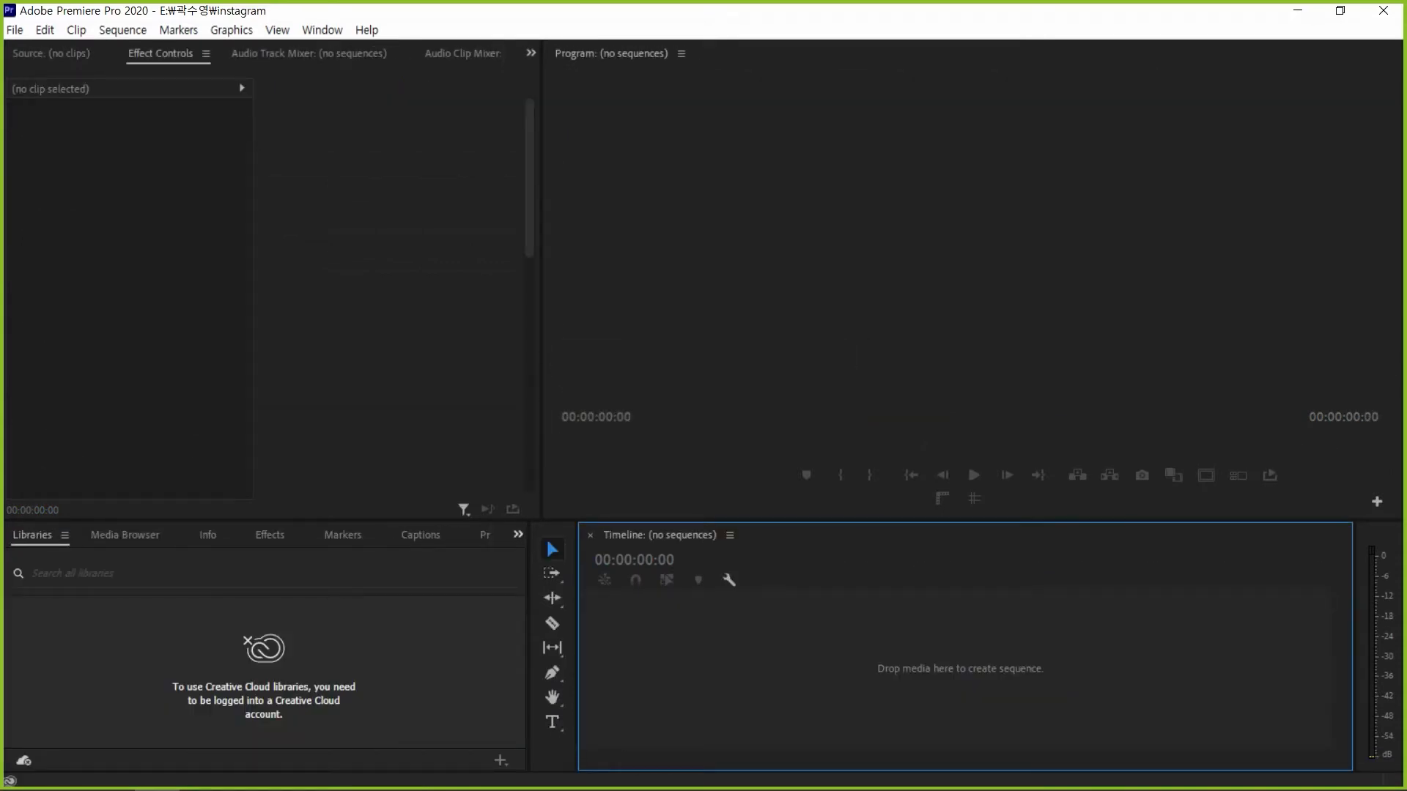
Bring up the instagram project and close it
left_click(518, 535)
left_click(570, 678)
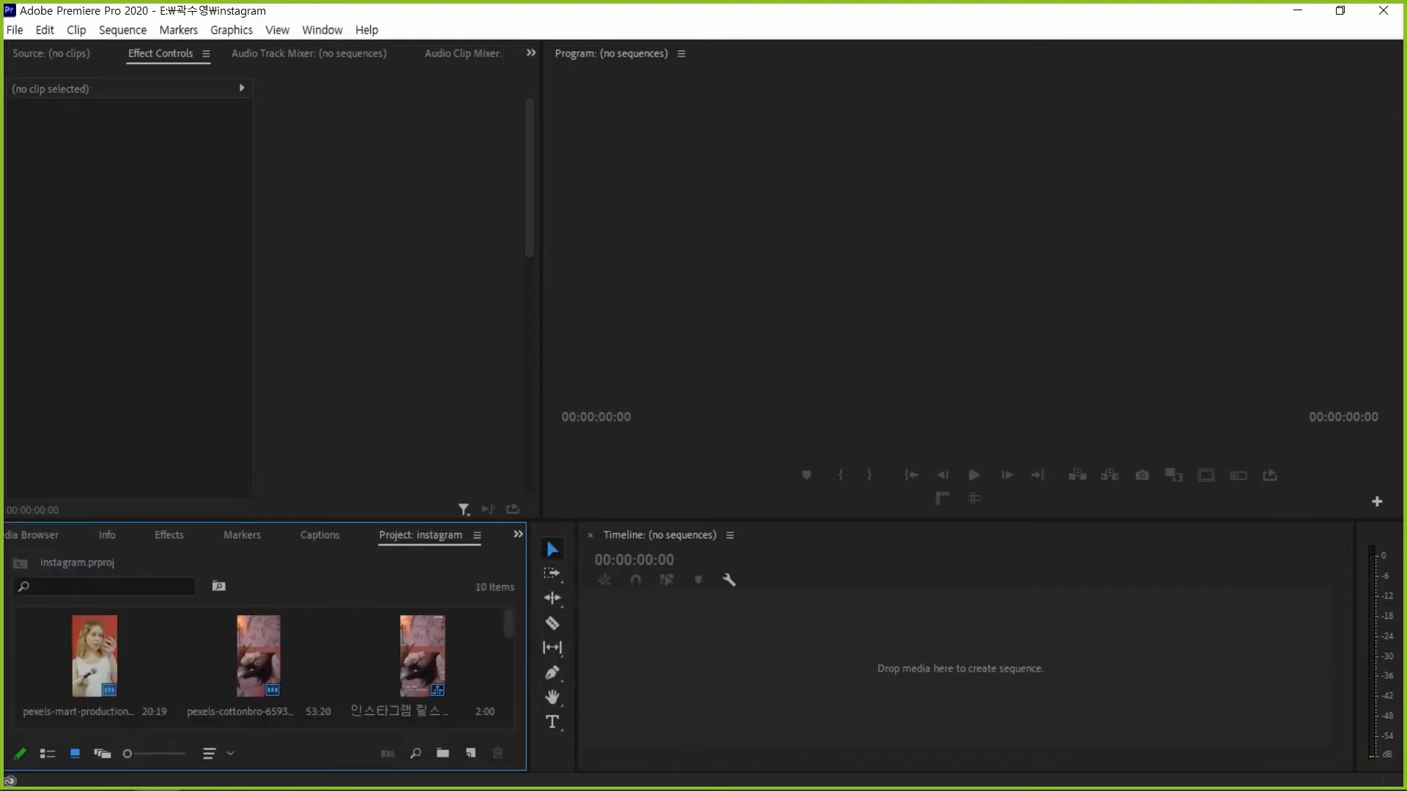
left_click(477, 535)
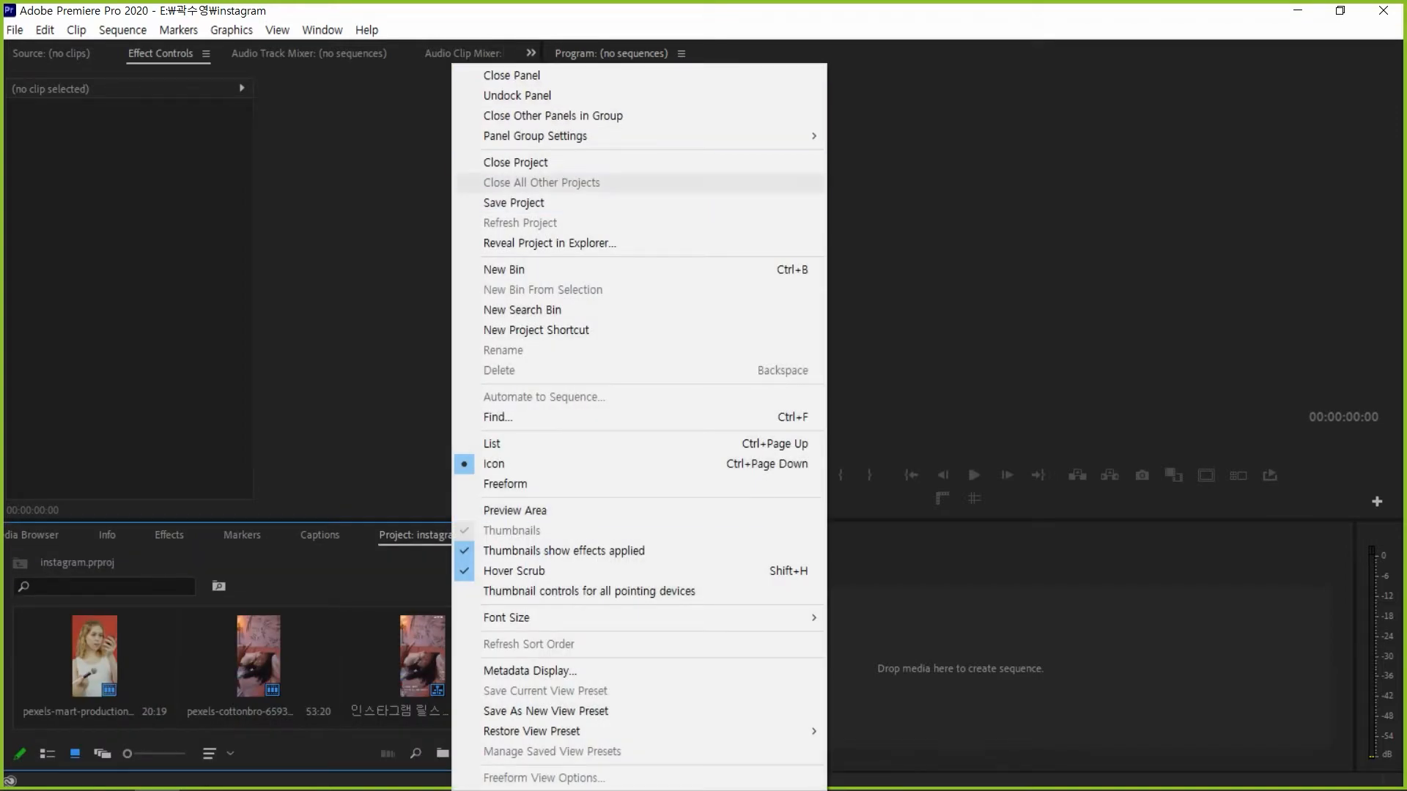
left_click(515, 162)
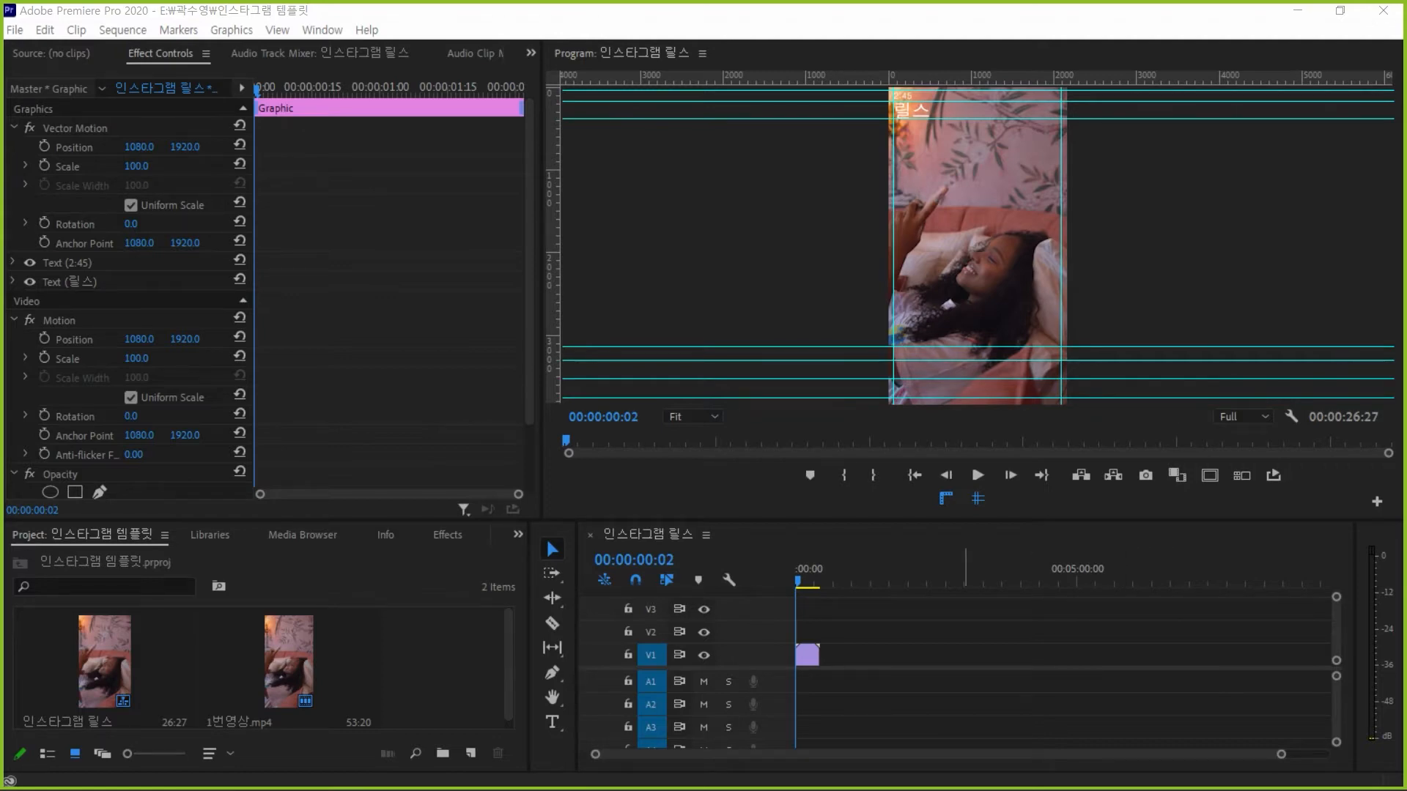
Import 1번이미지.jpeg into the project and place it on V3 above the 2:45 graphic, spanning the full length of 1번영상.mp4
left_click_drag(686, 424, 410, 660)
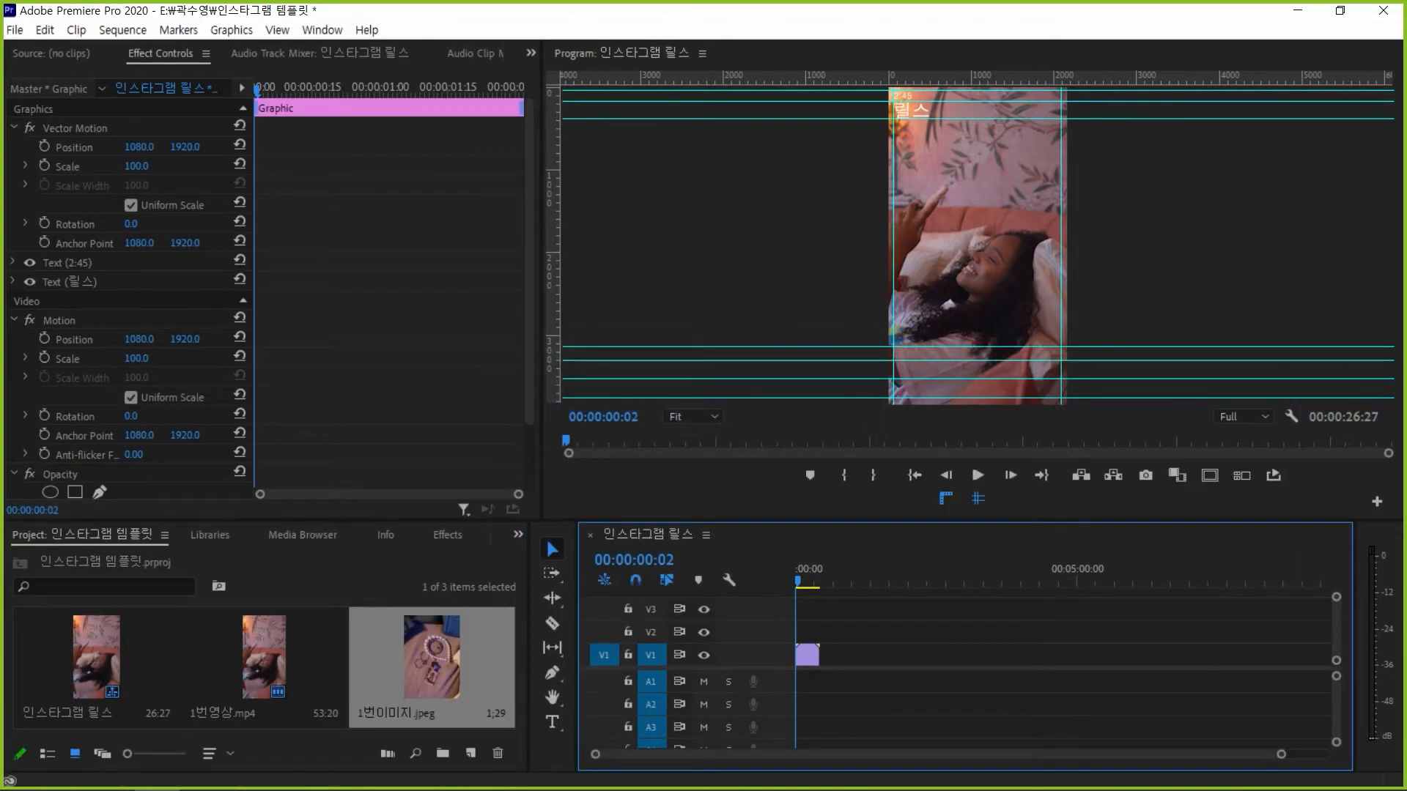
left_click_drag(818, 650, 997, 649)
left_click_drag(432, 658, 995, 608)
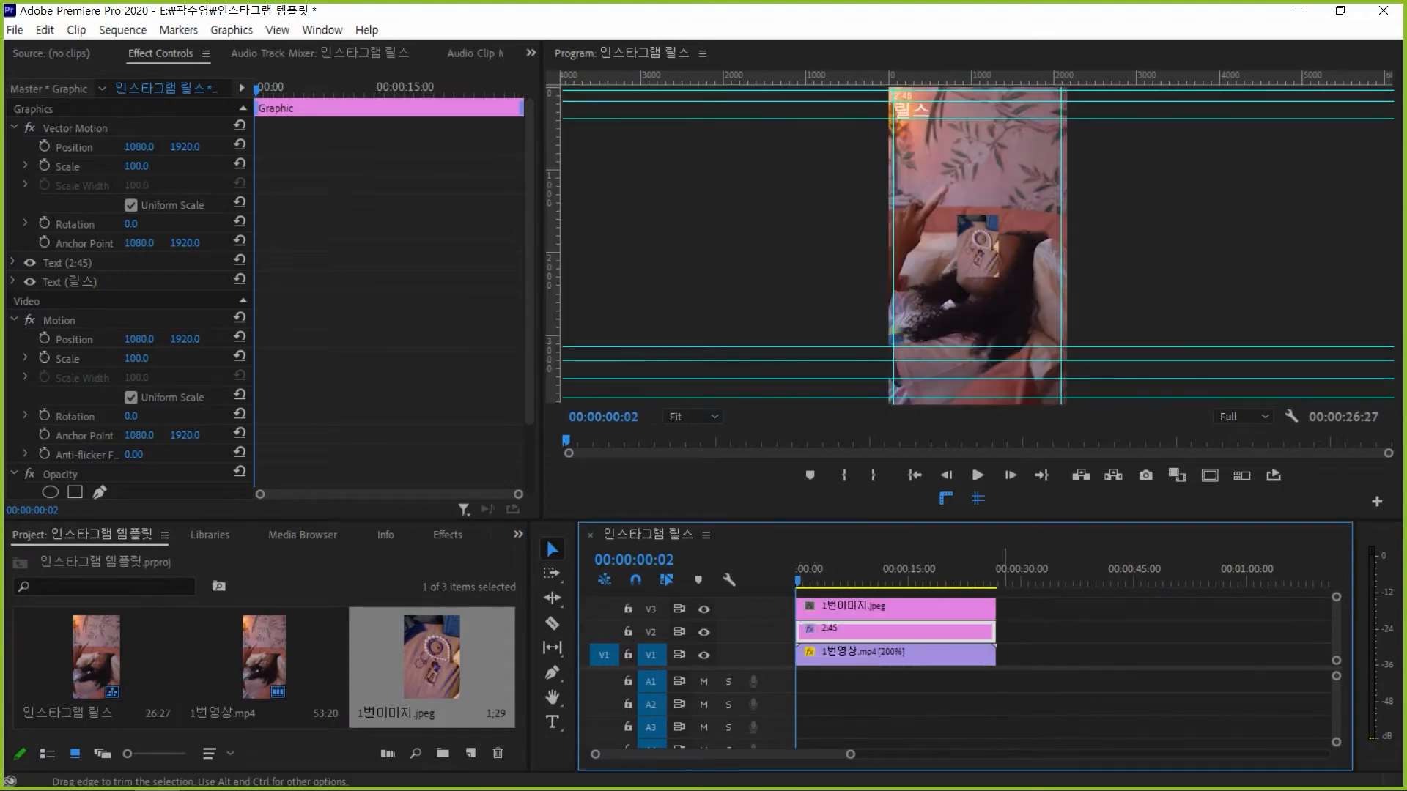
Add an elliptical opacity mask to 1번이미지.jpeg, shaped into a circle around the jewellery with a mask expansion of 183
left_click(978, 608)
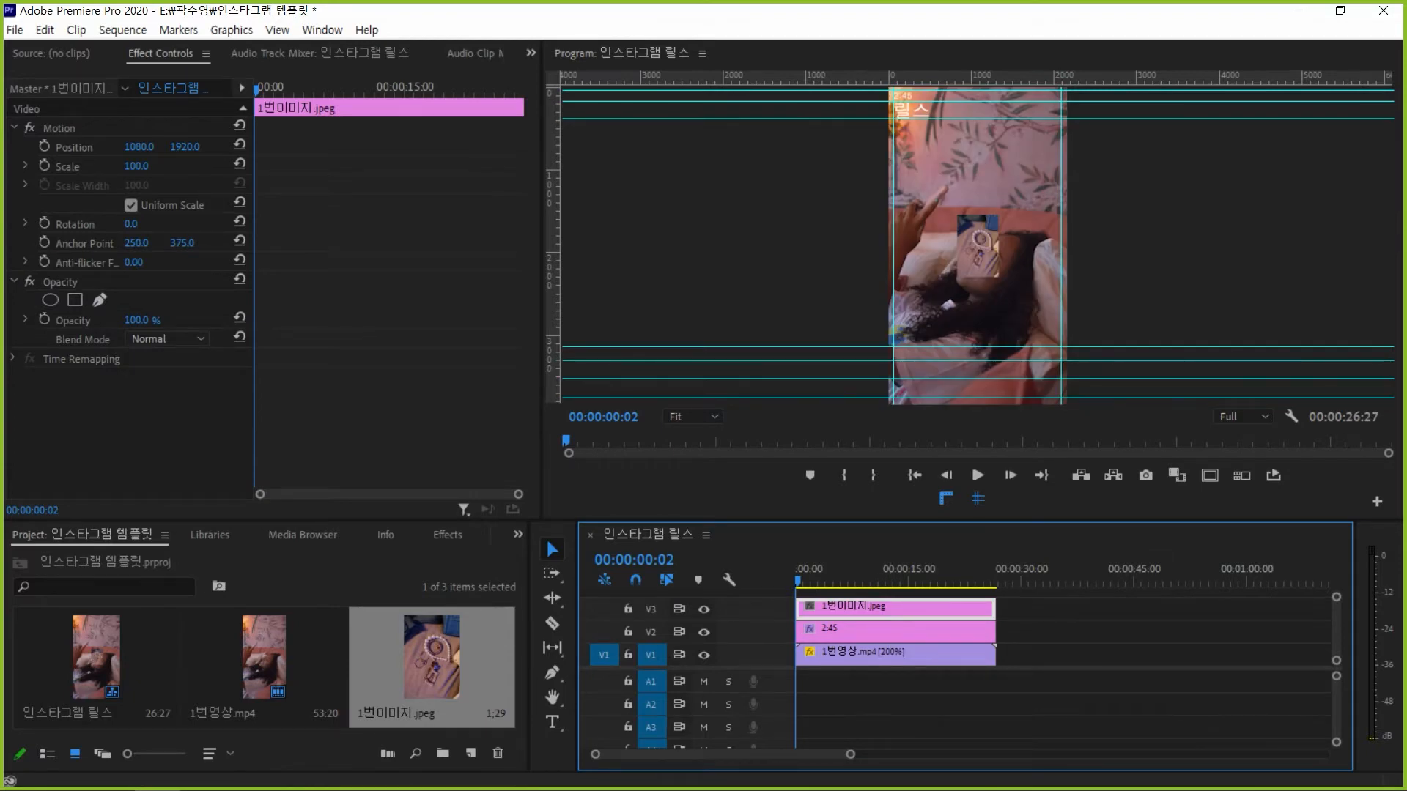
left_click(692, 416)
left_click(692, 479)
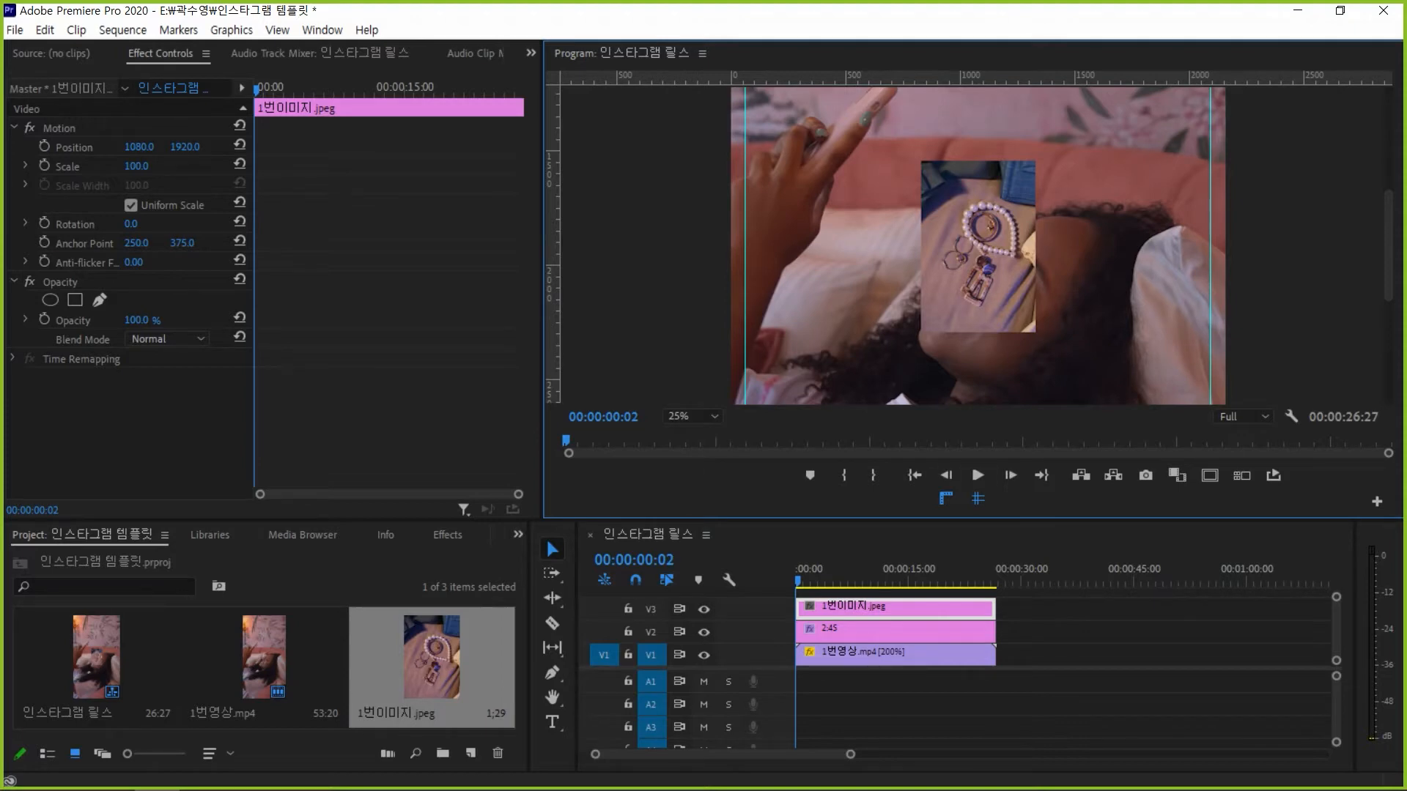
left_click(50, 300)
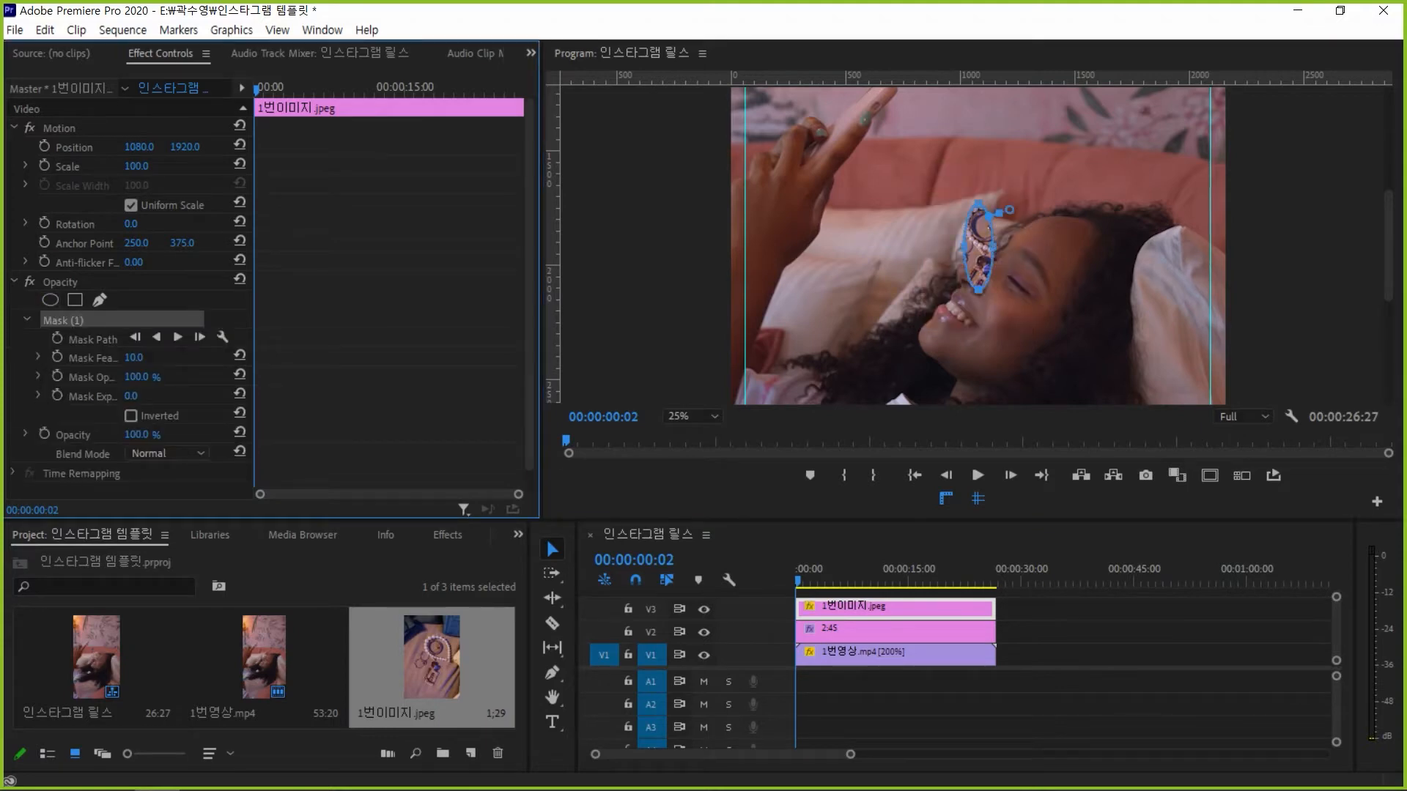
left_click_drag(978, 204, 1031, 188)
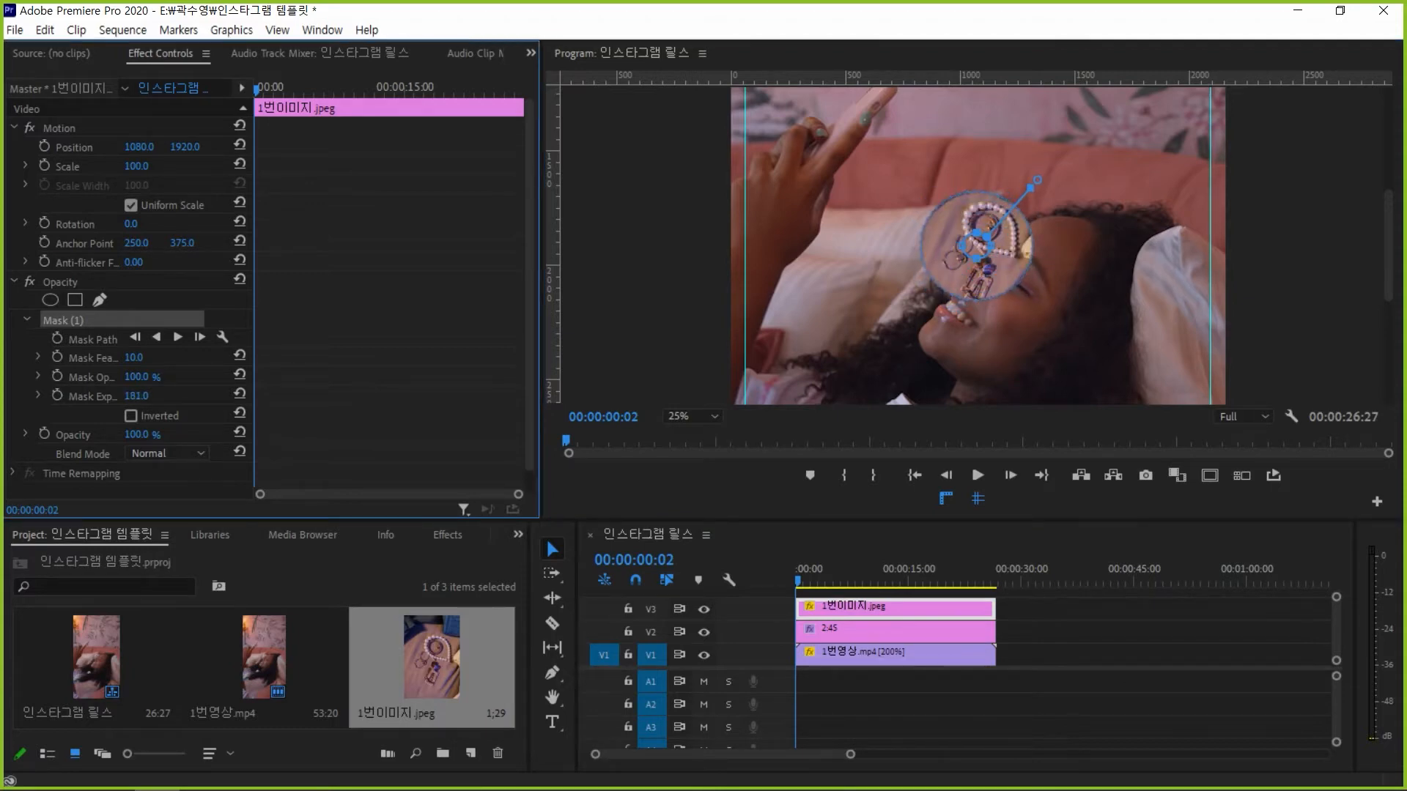
left_click(1085, 621)
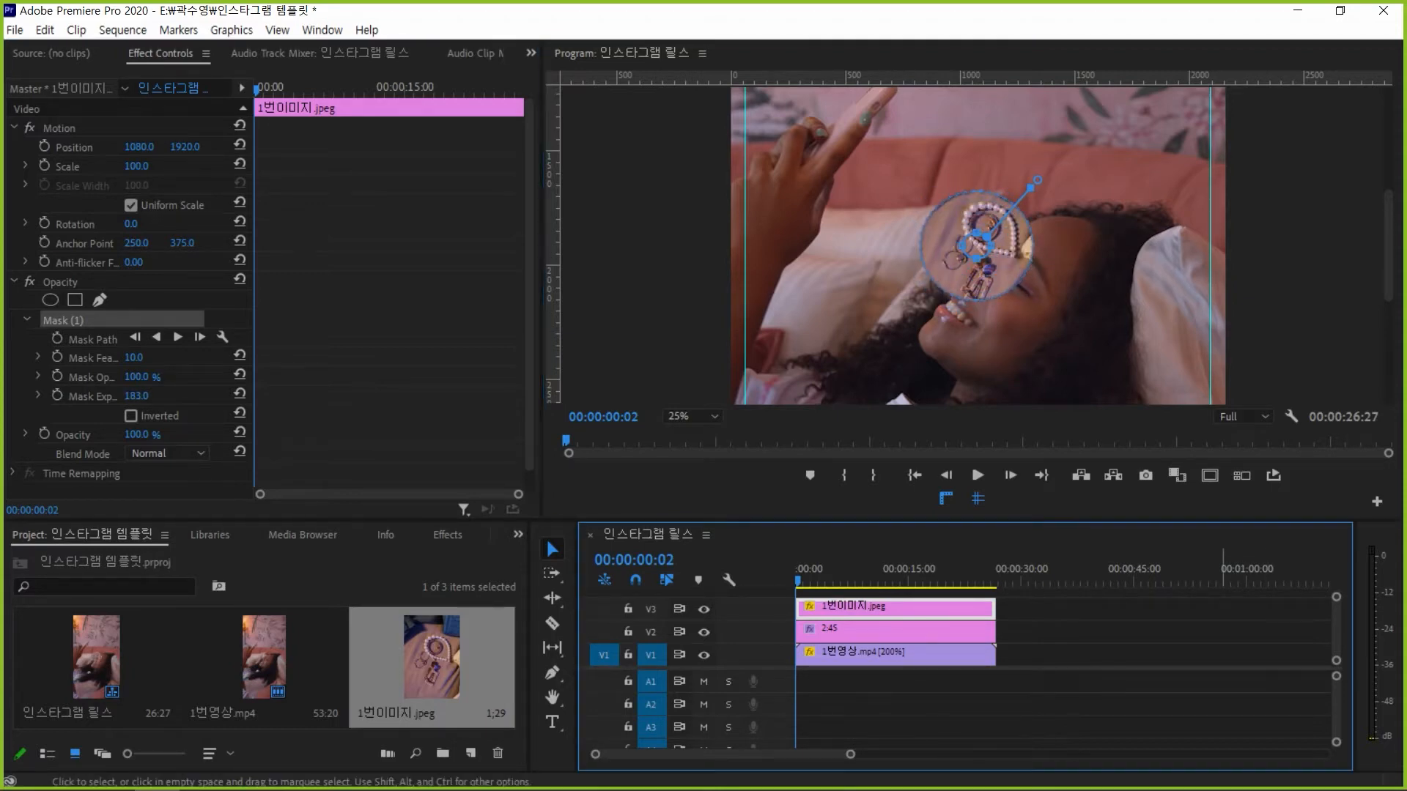
Set the feather of the circular mask on 1번이미지.jpeg to 0
left_click(884, 610)
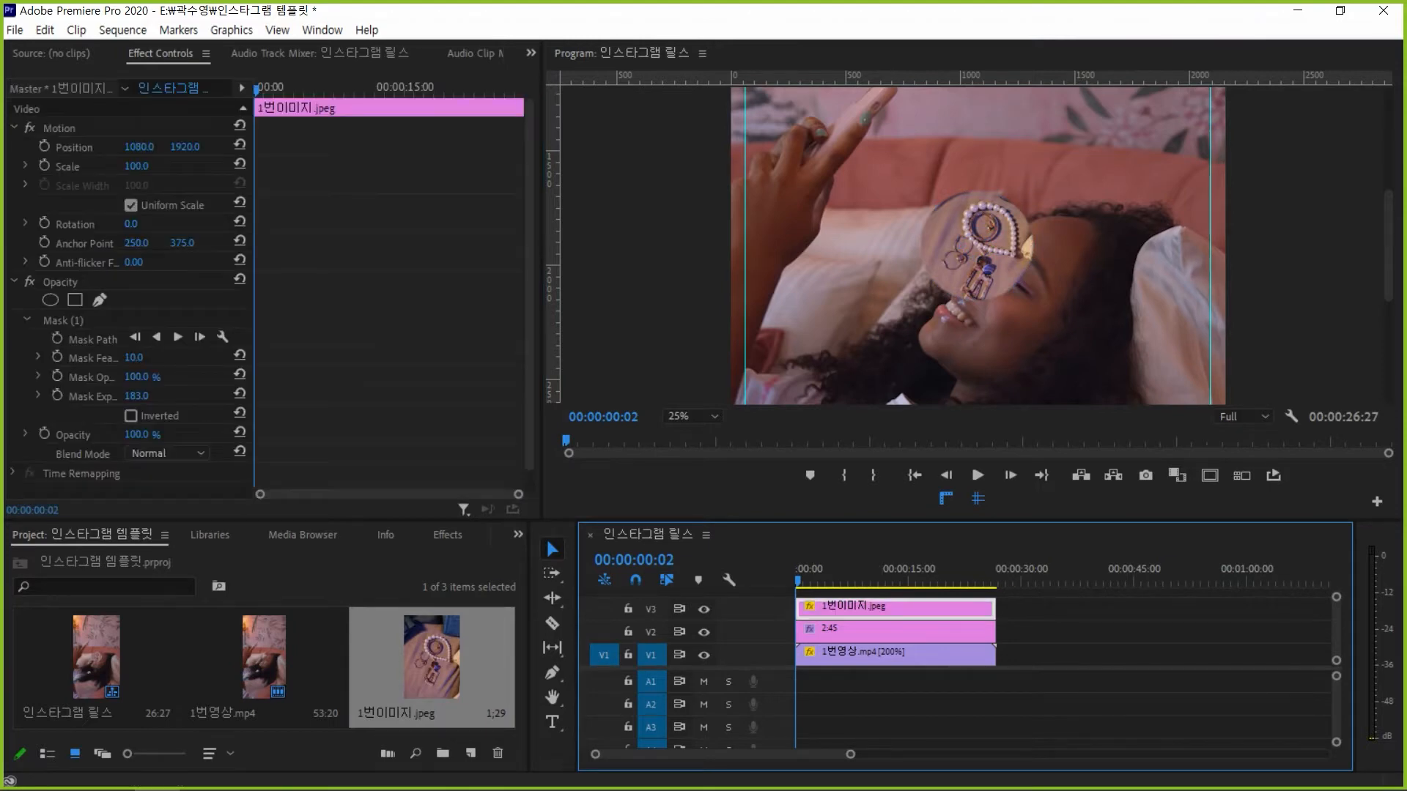
left_click_drag(134, 358, 124, 357)
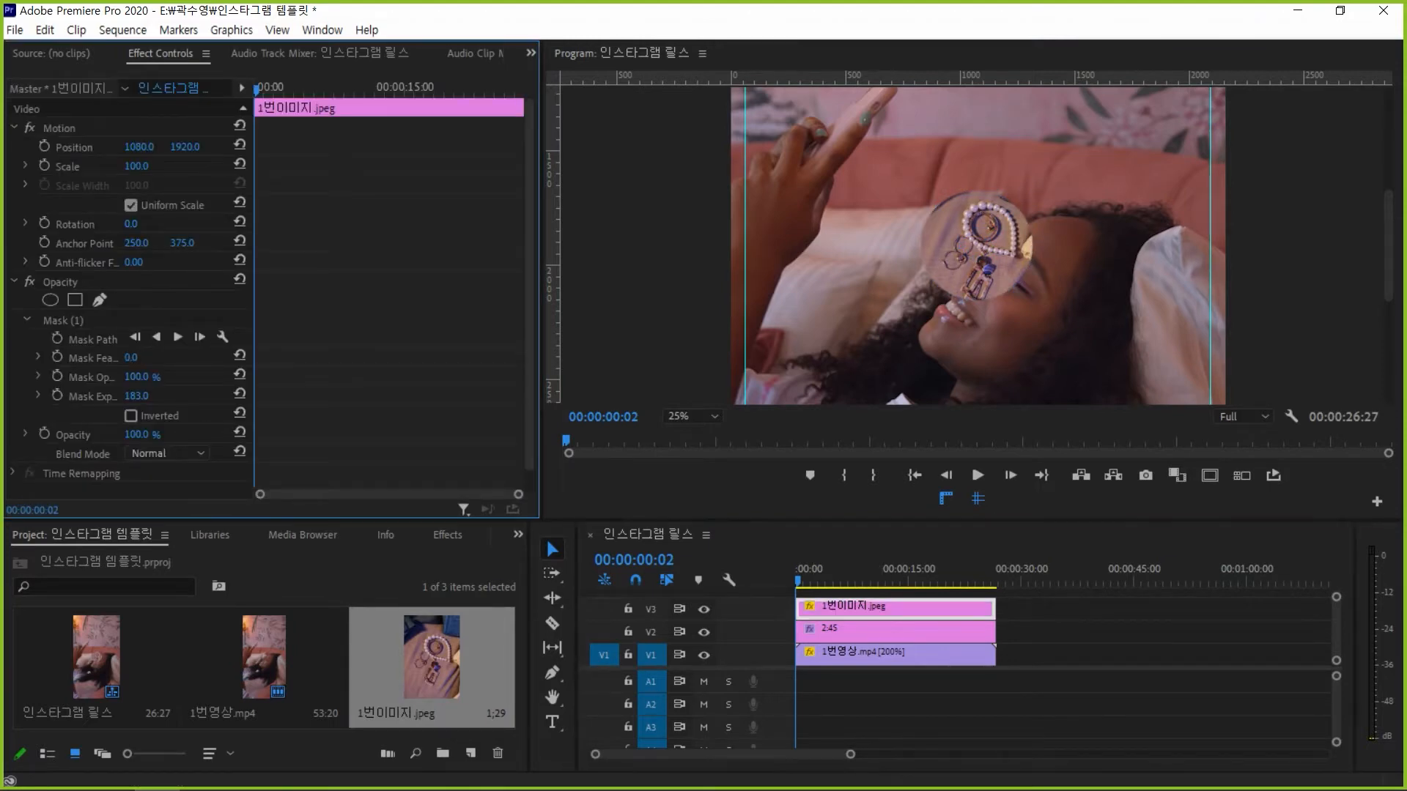
left_click_drag(1387, 245, 1388, 349)
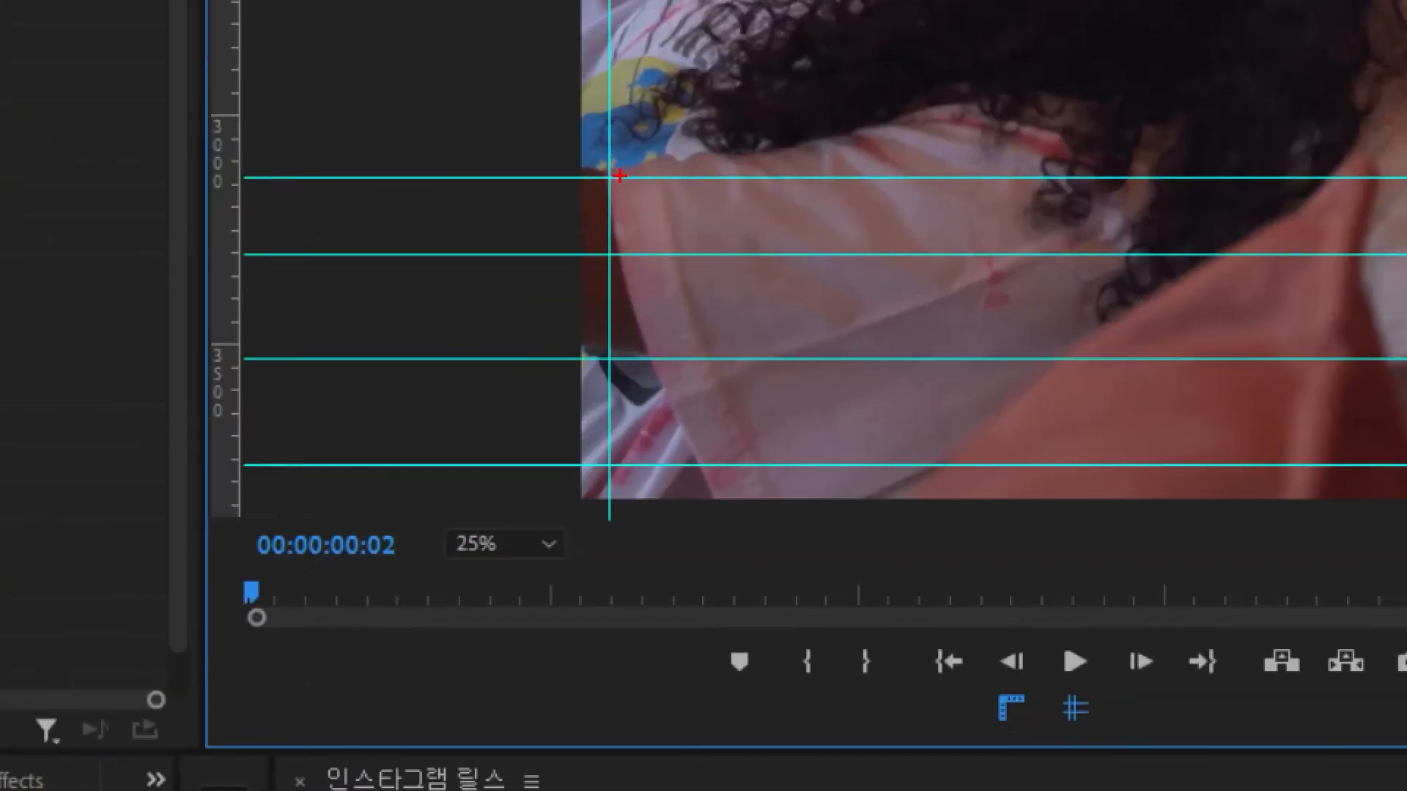
left_click_drag(696, 211, 774, 271)
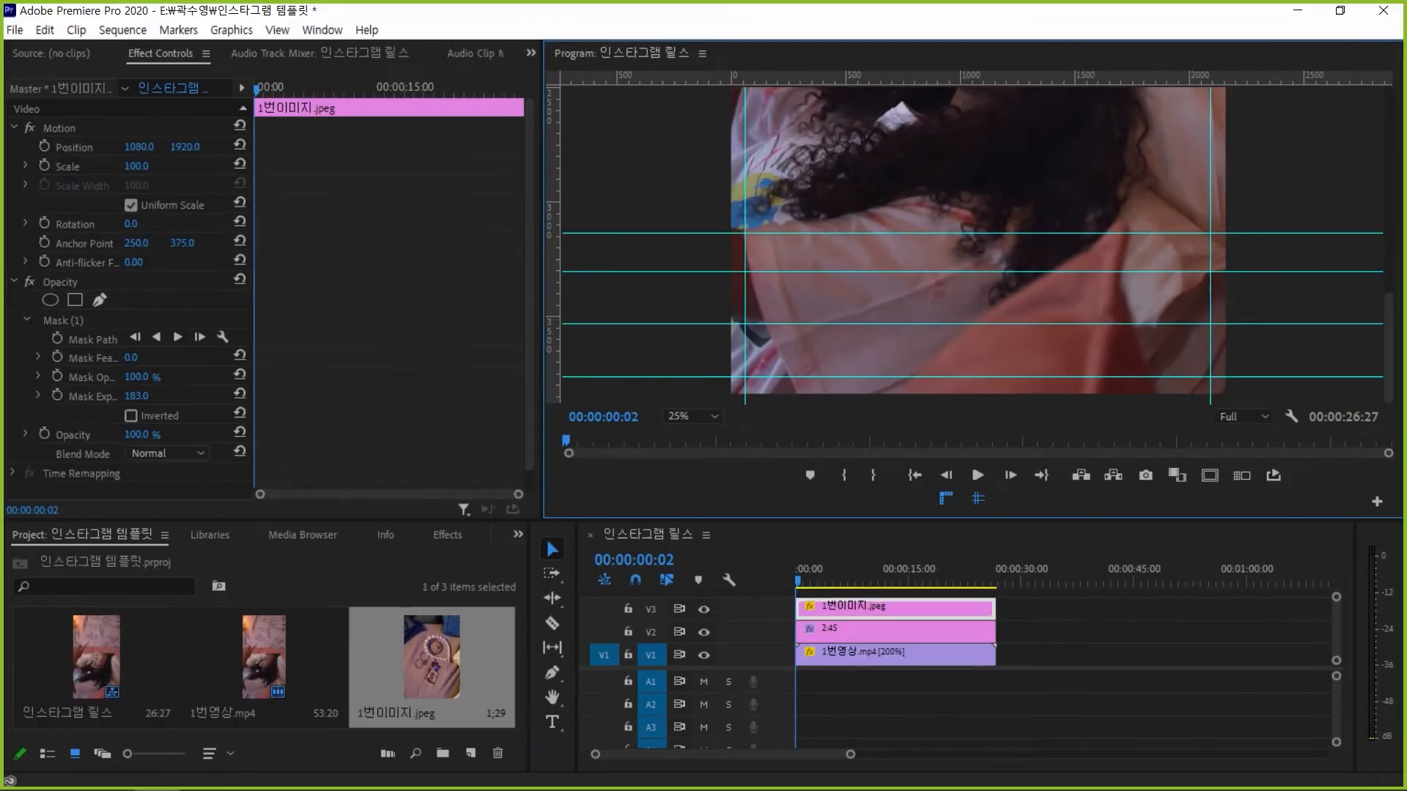
left_click_drag(1387, 348, 1388, 242)
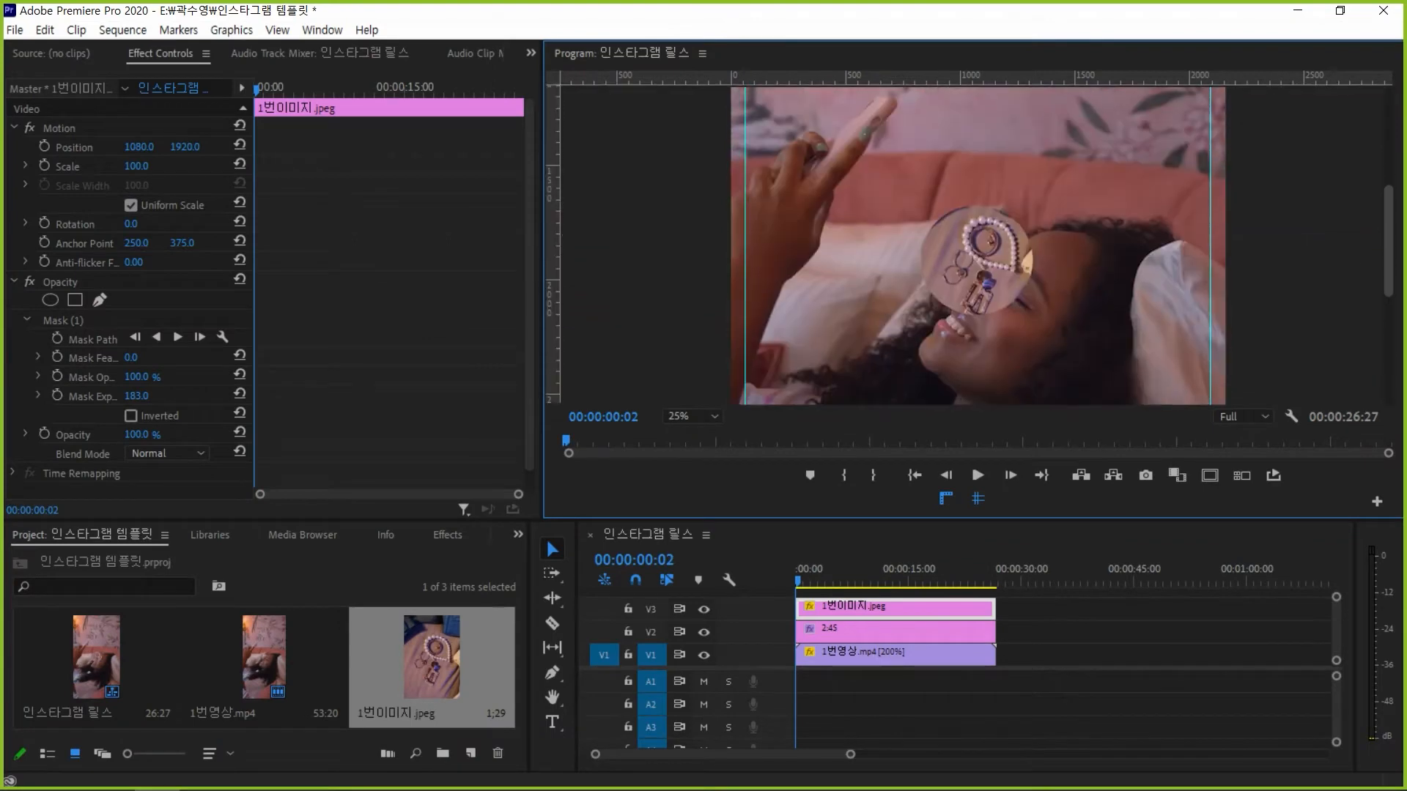
Shift the circular mask slightly so it frames the jewellery in 1번이미지.jpeg better
left_click(64, 321)
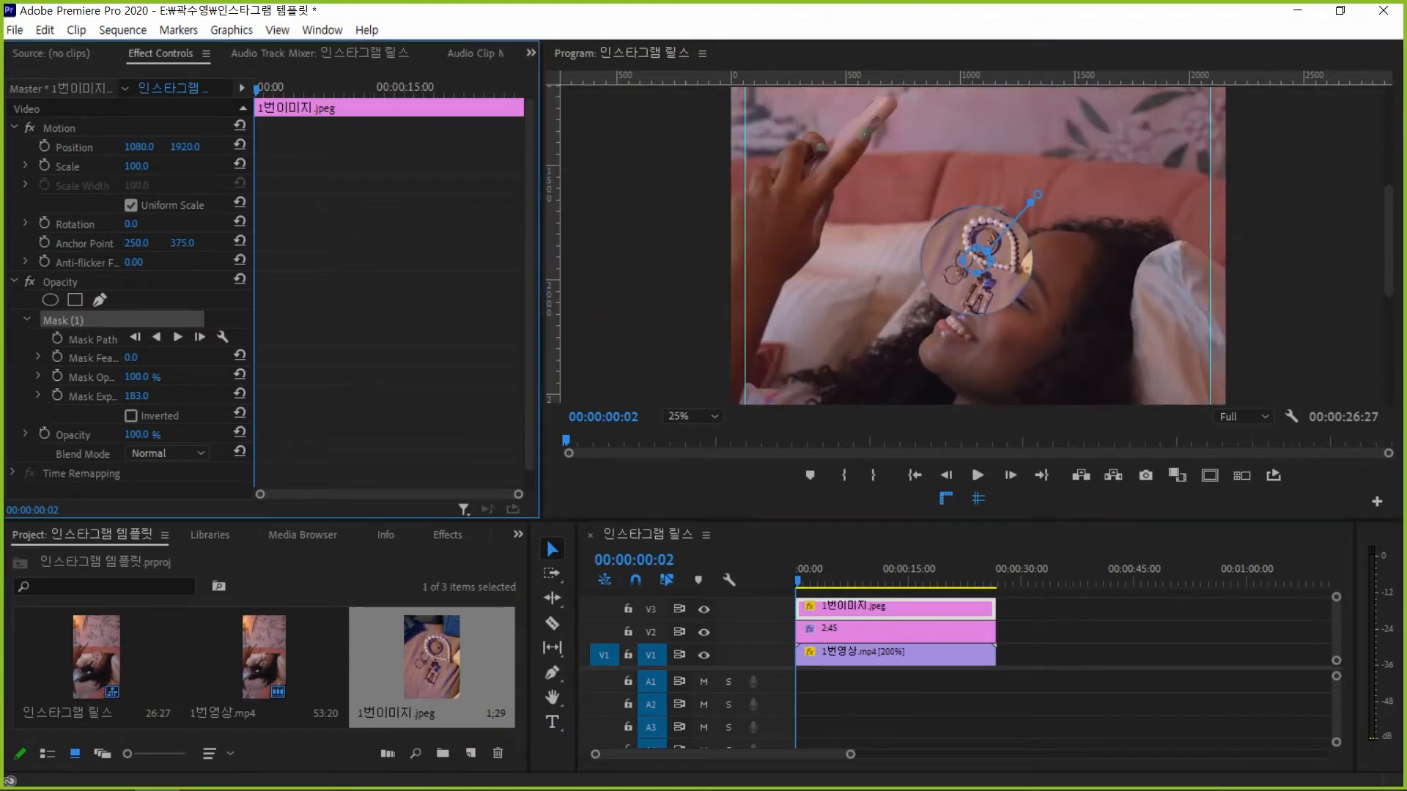
left_click(692, 416)
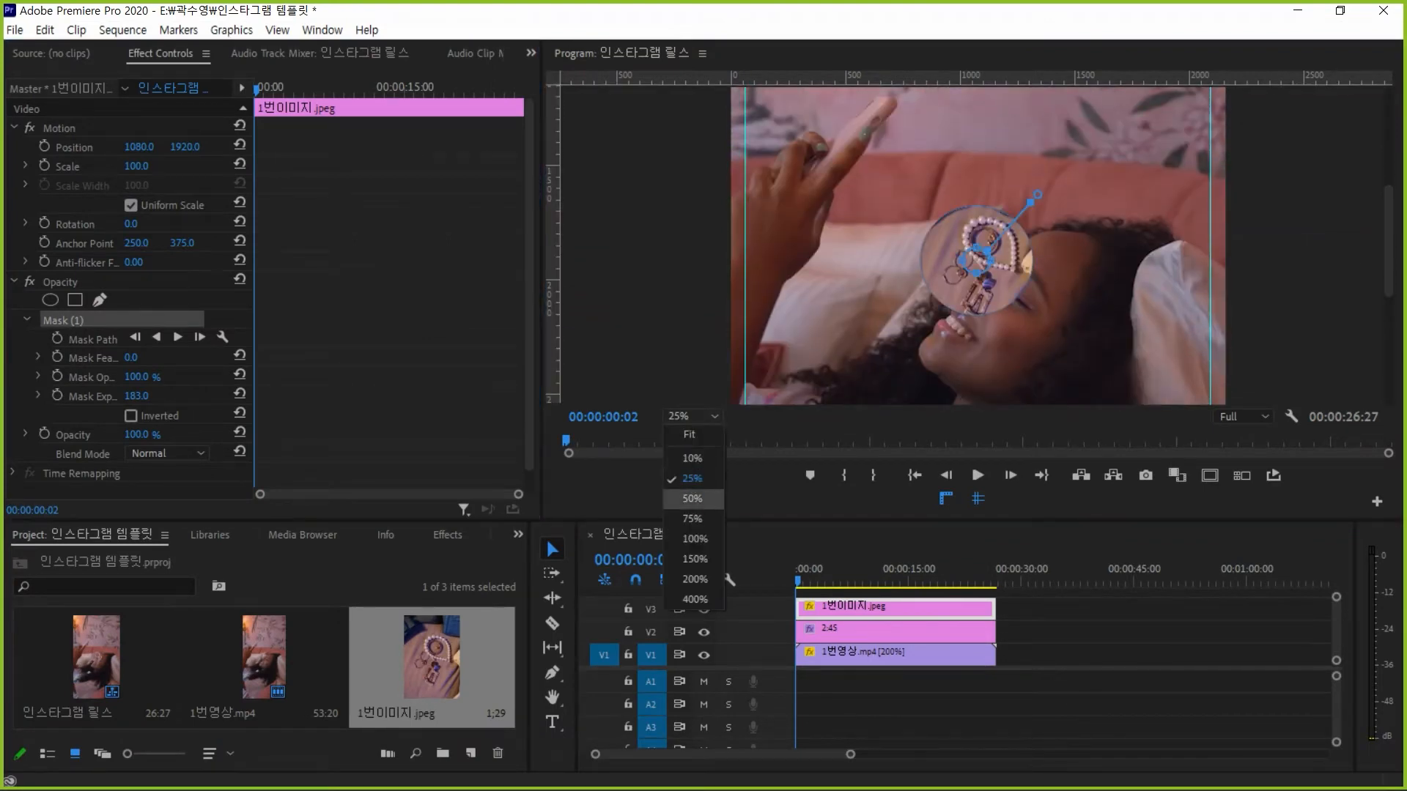
left_click(689, 500)
left_click_drag(1009, 276, 1003, 275)
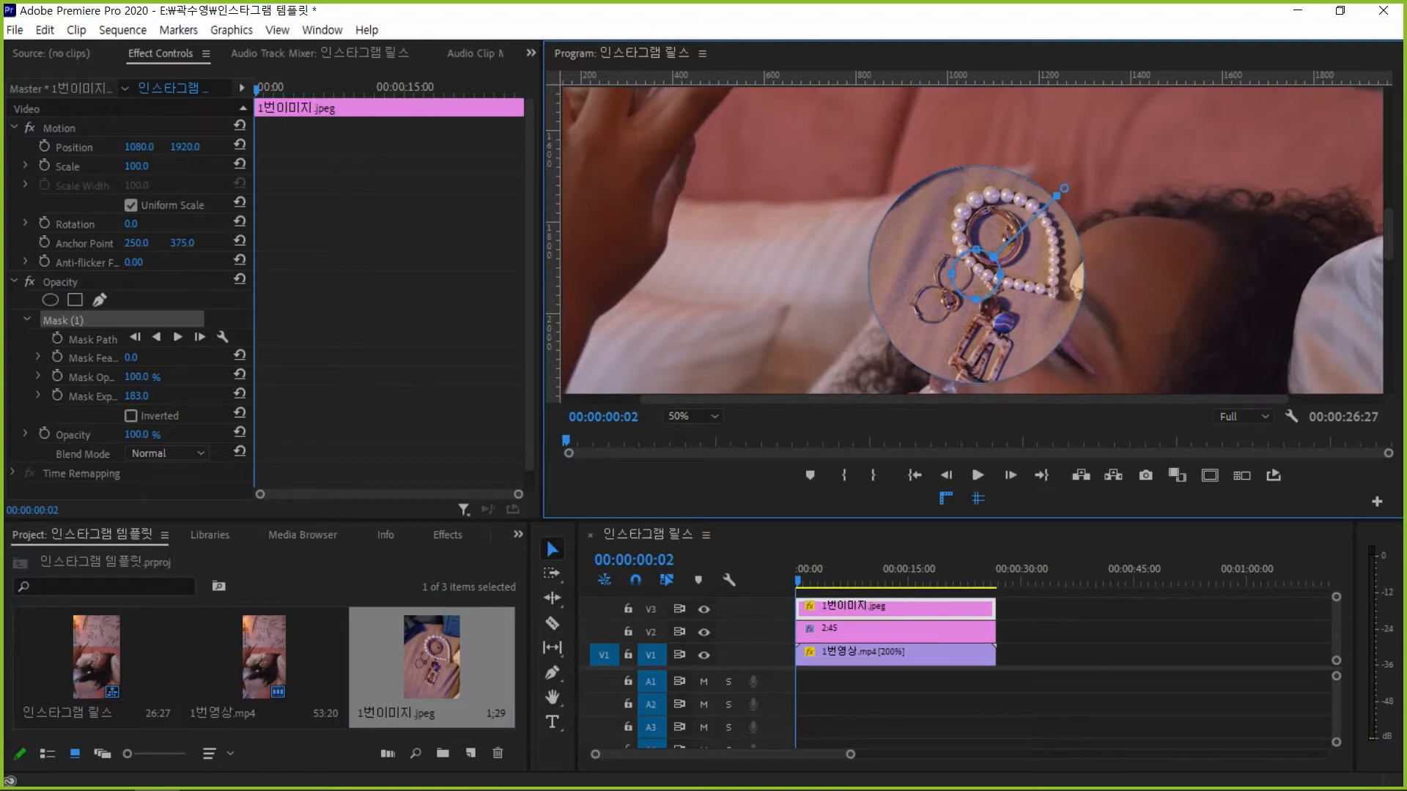
left_click_drag(976, 274, 986, 280)
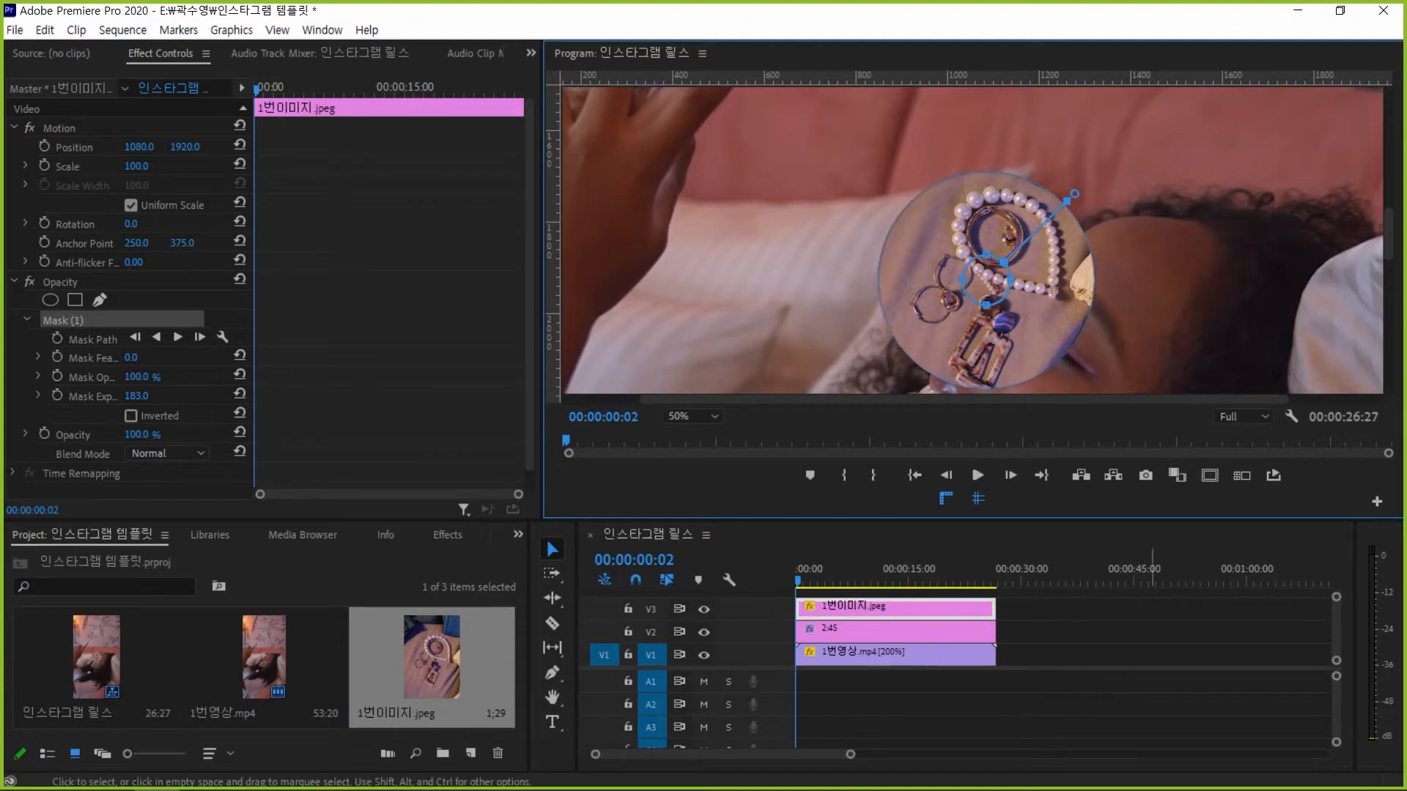
left_click(1161, 628)
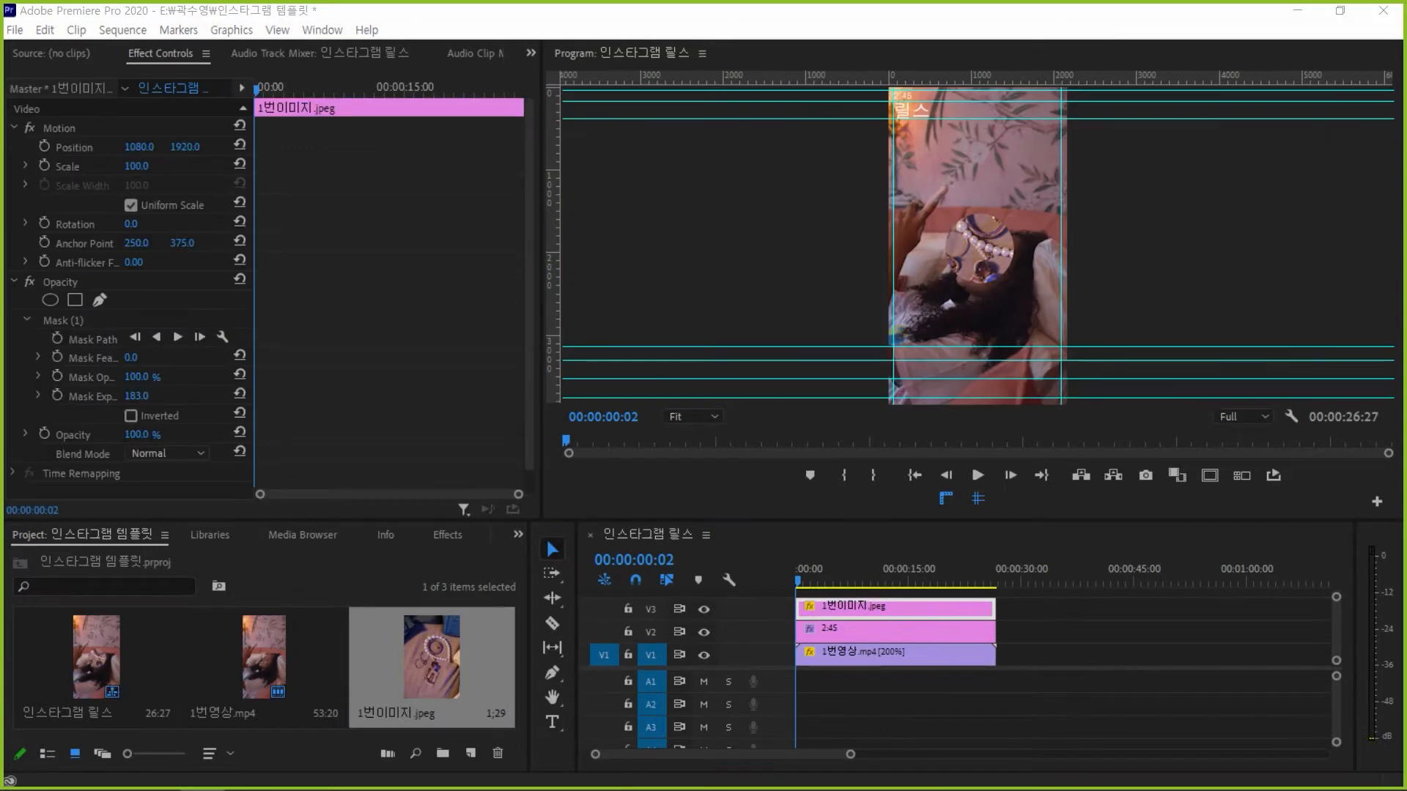
Fit 1번이미지.jpeg to the frame size and reduce its scale to 35
right_click(897, 608)
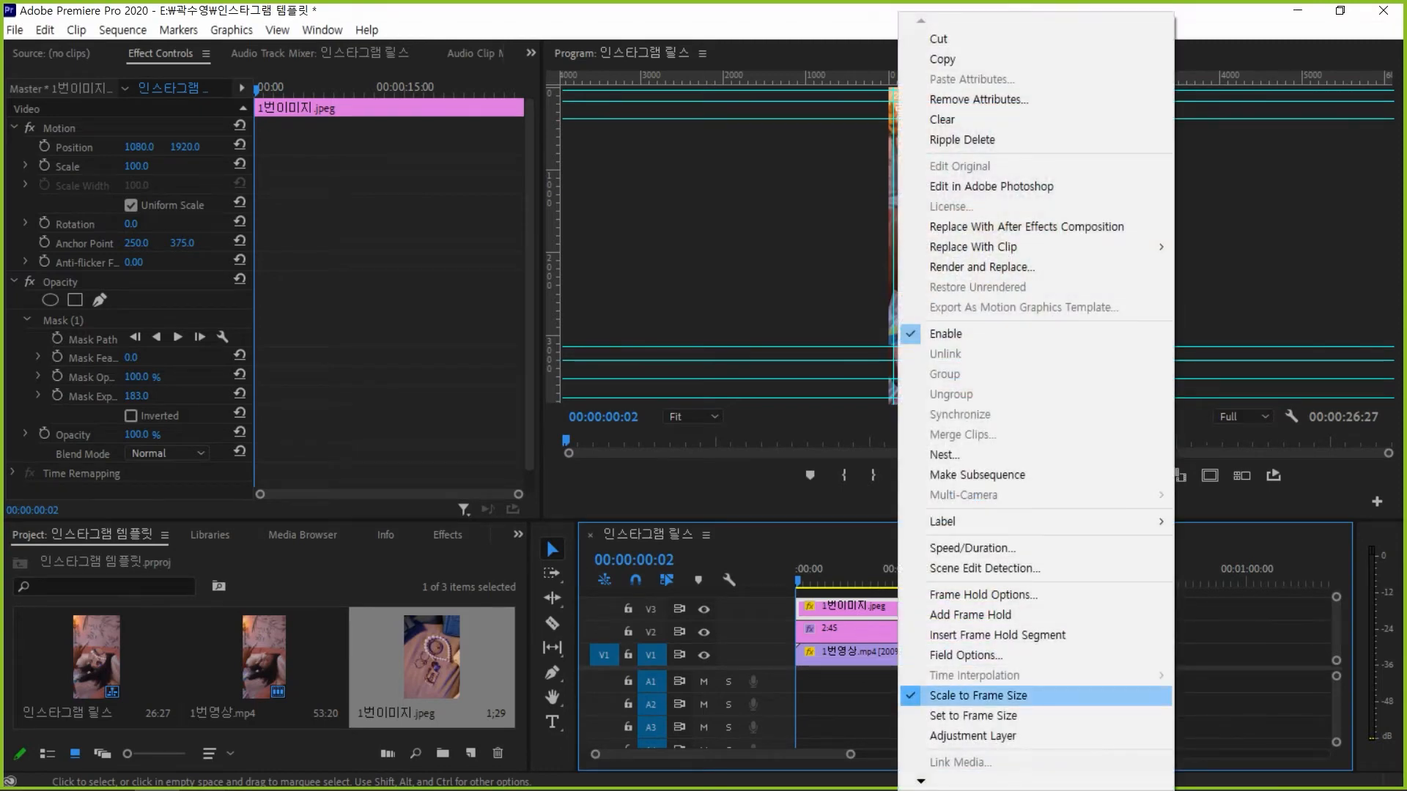
key("Escape")
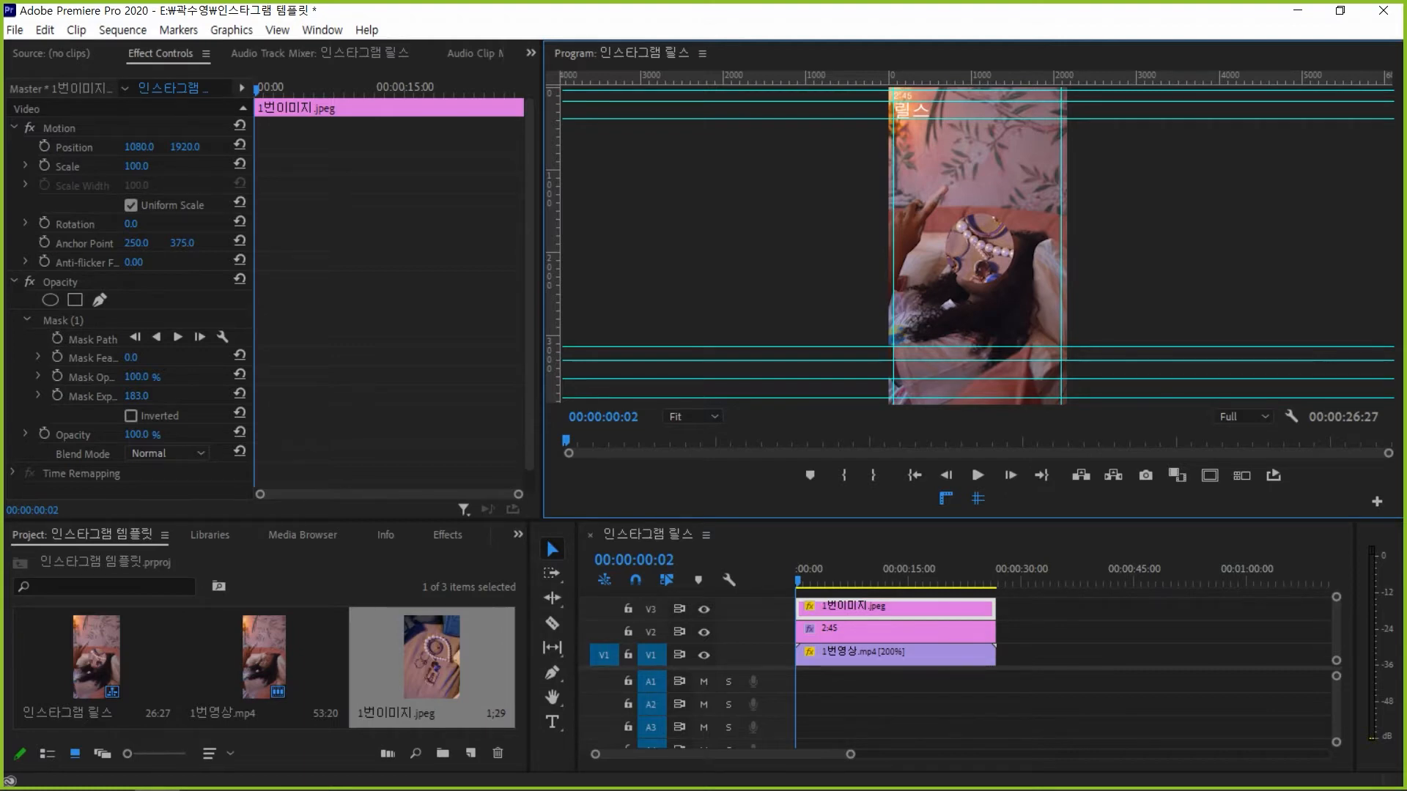
left_click(13, 281)
left_click(58, 128)
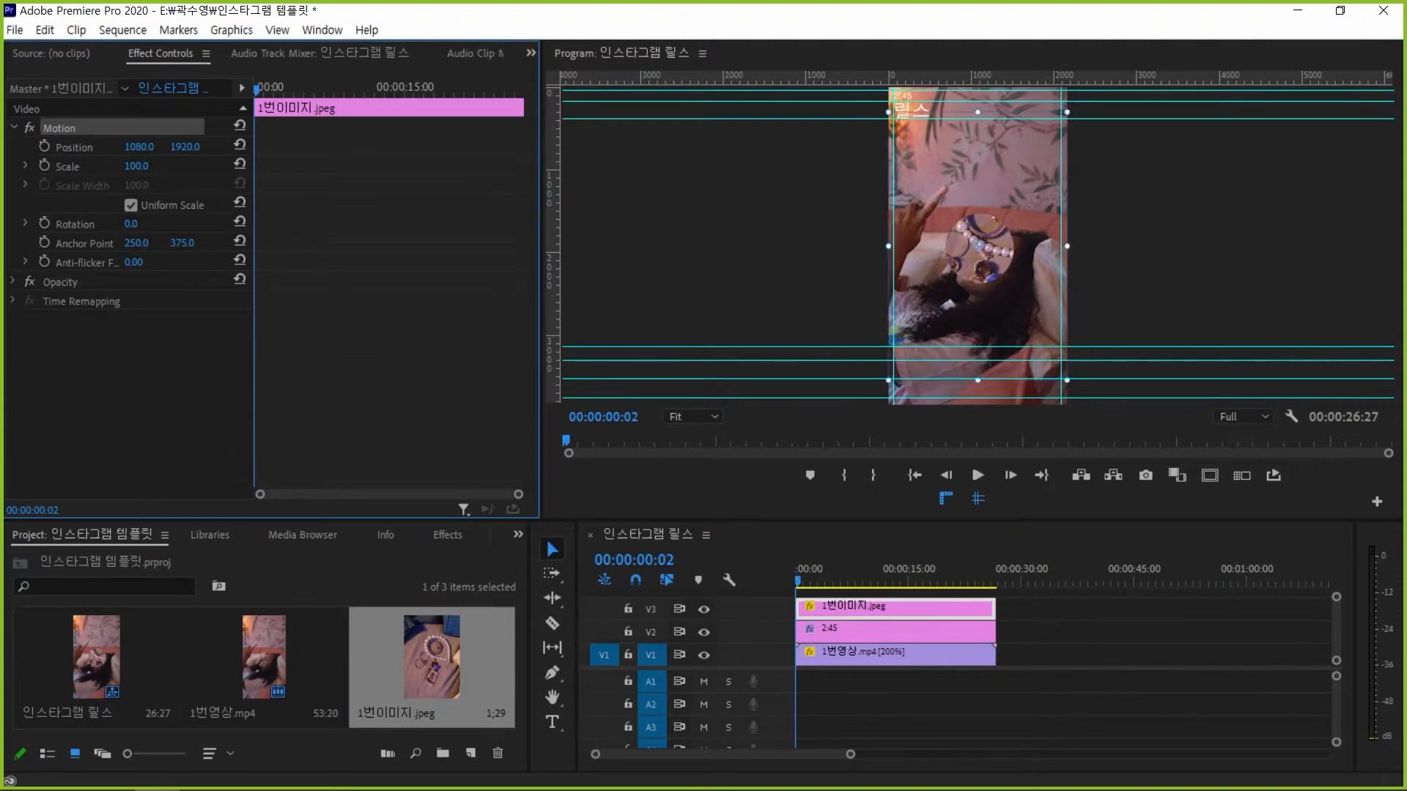
left_click_drag(888, 380, 945, 292)
Move the masked image to about 228, 3172 near the frame's lower-left guides and set its scale to 16
left_click(692, 416)
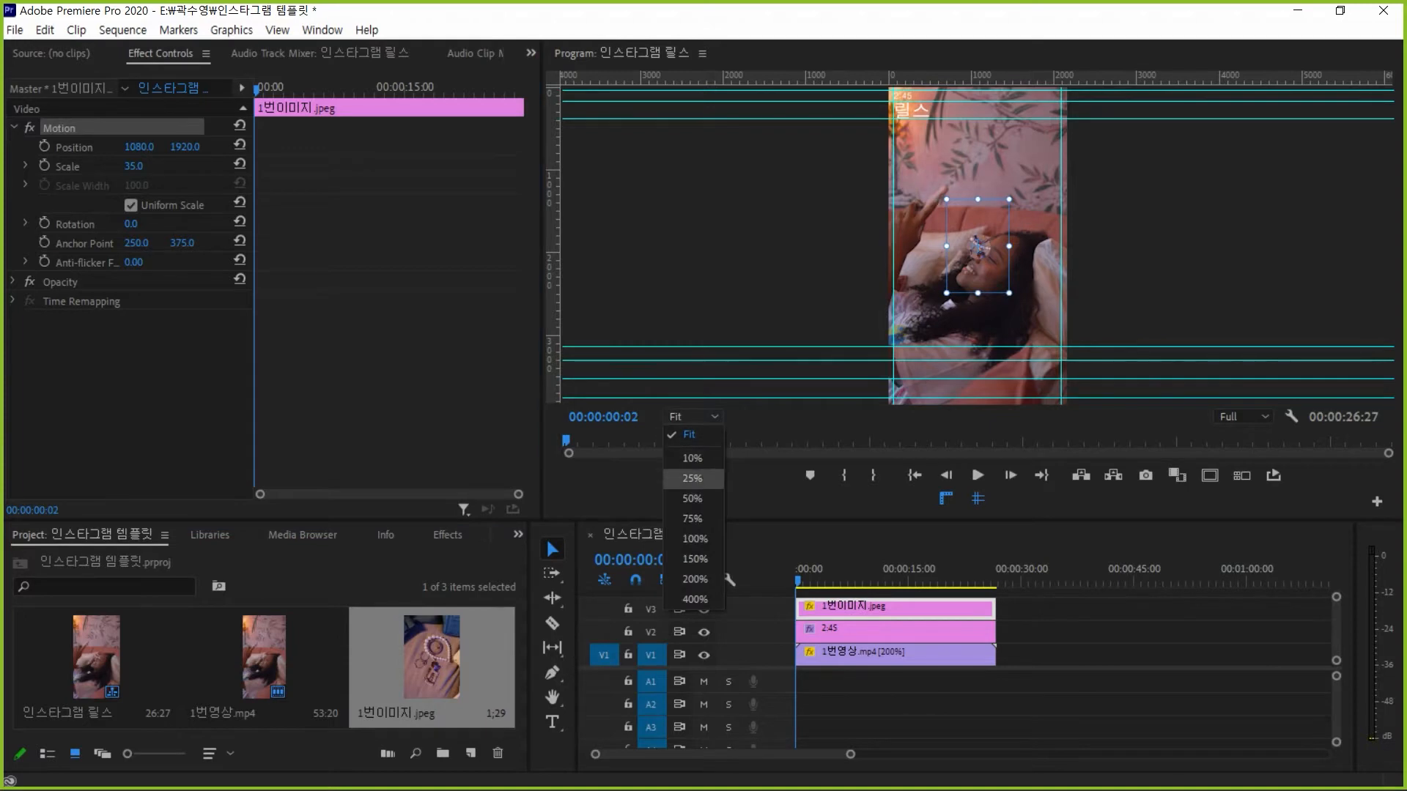
left_click(679, 476)
scroll(974, 246, "down", 6)
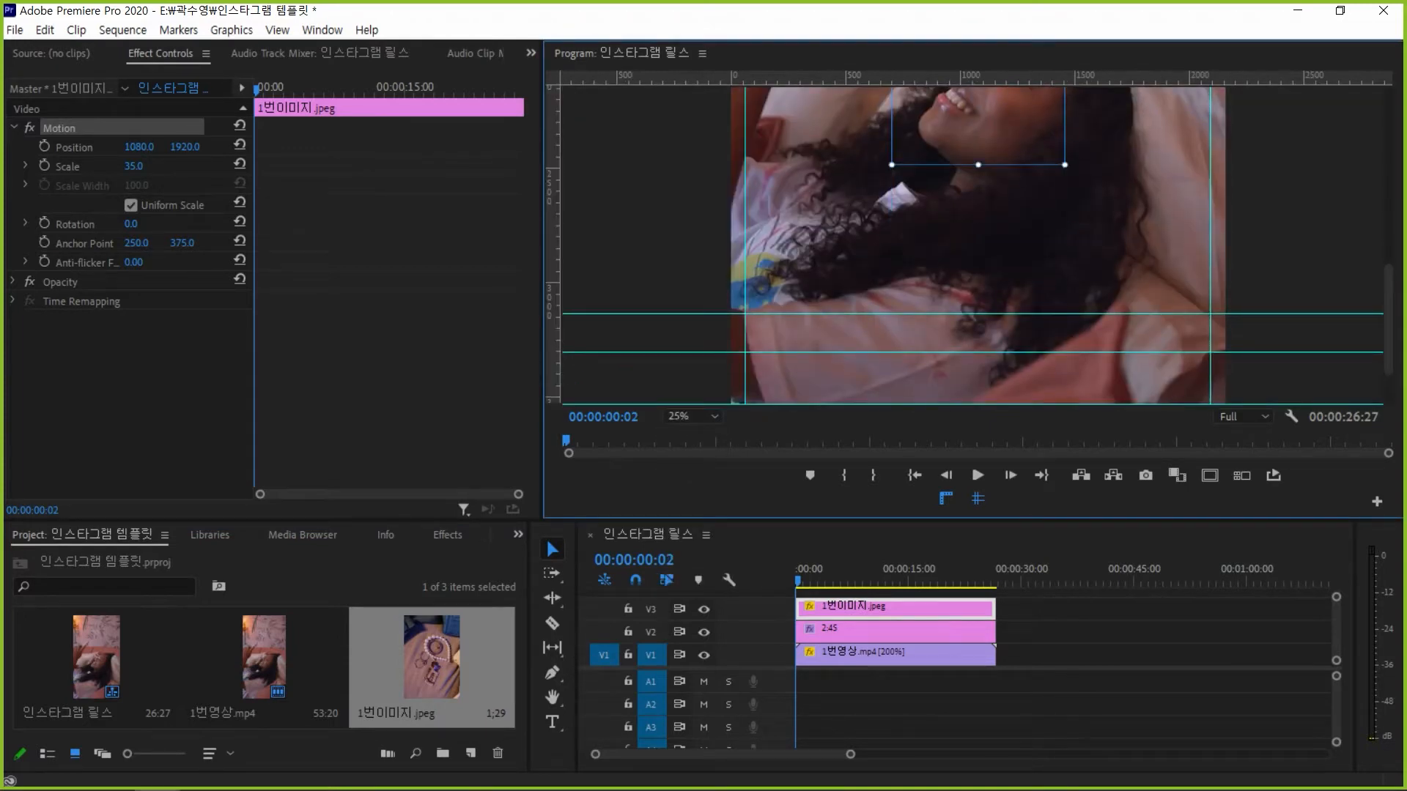
left_click_drag(978, 95, 782, 392)
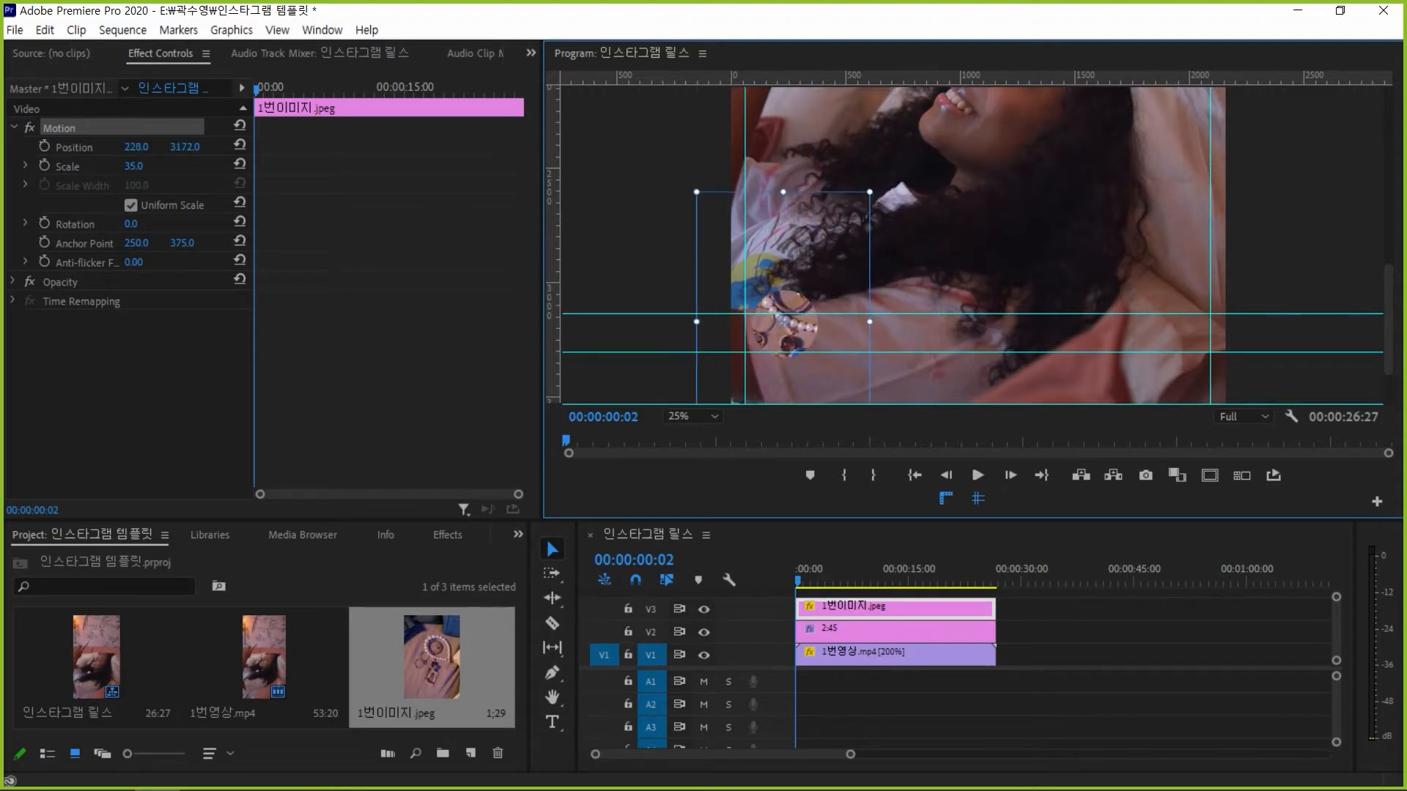
left_click(134, 167)
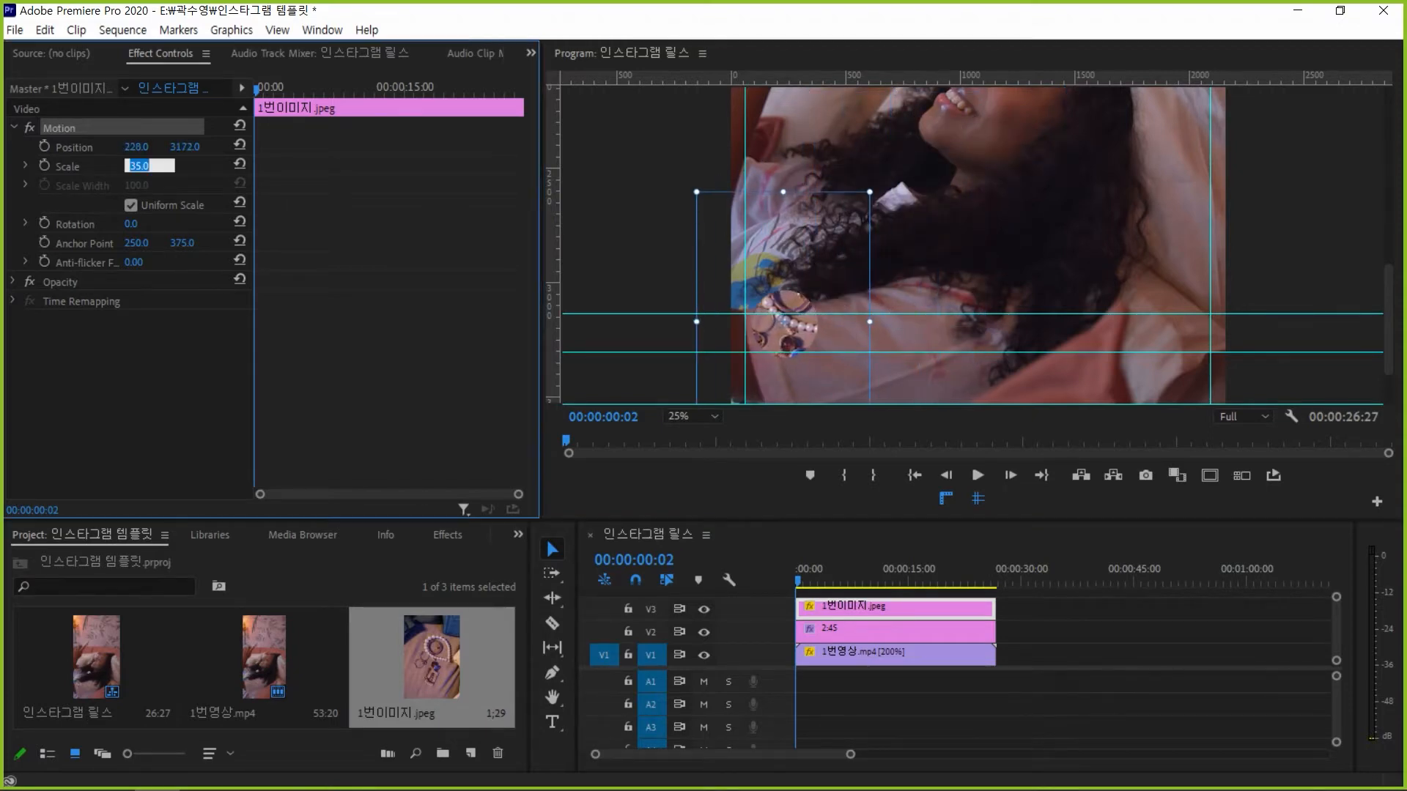
type("16")
key("Return")
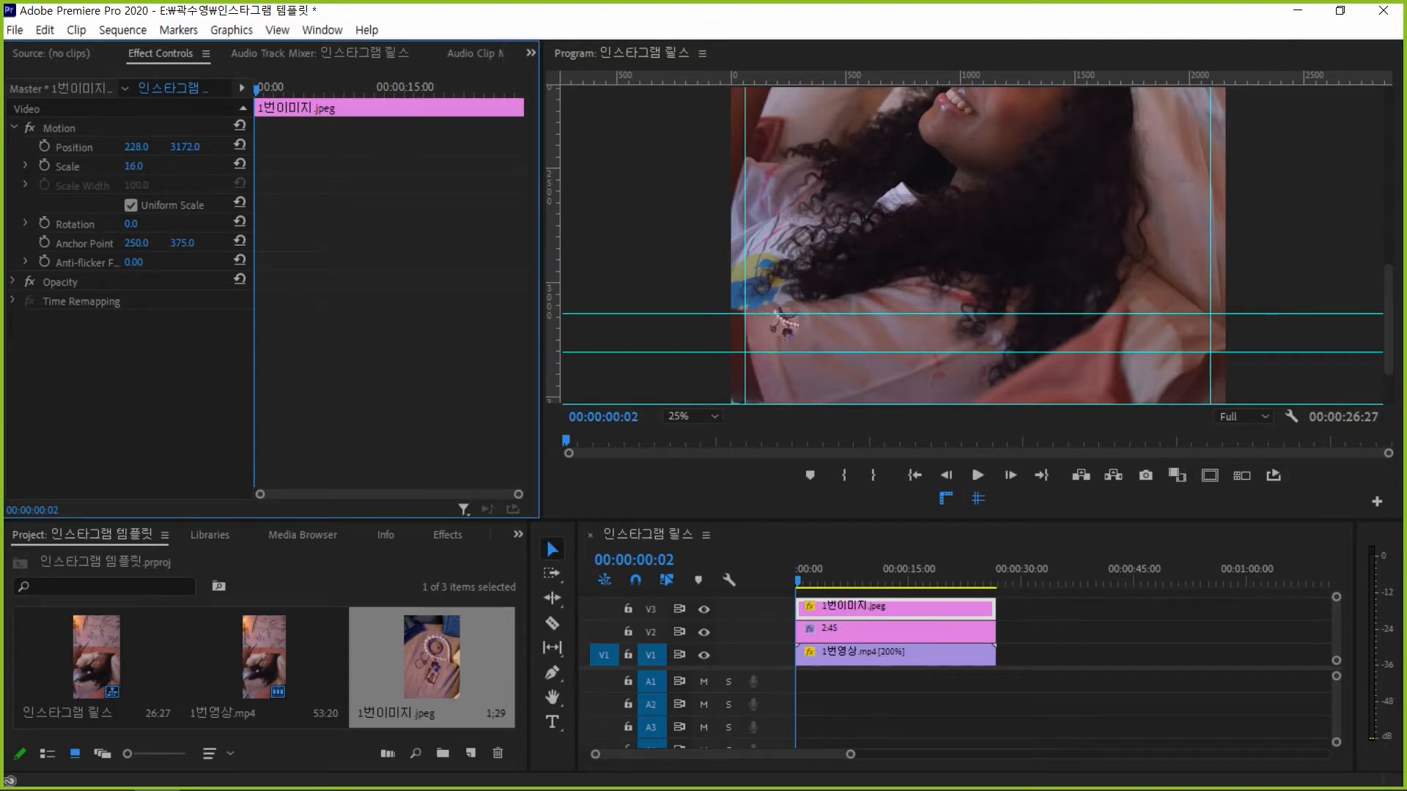
Enlarge the circular profile image to scale 21 and place it at 188, 3204 beside the left guide
left_click(778, 316)
left_click_drag(778, 316, 767, 330)
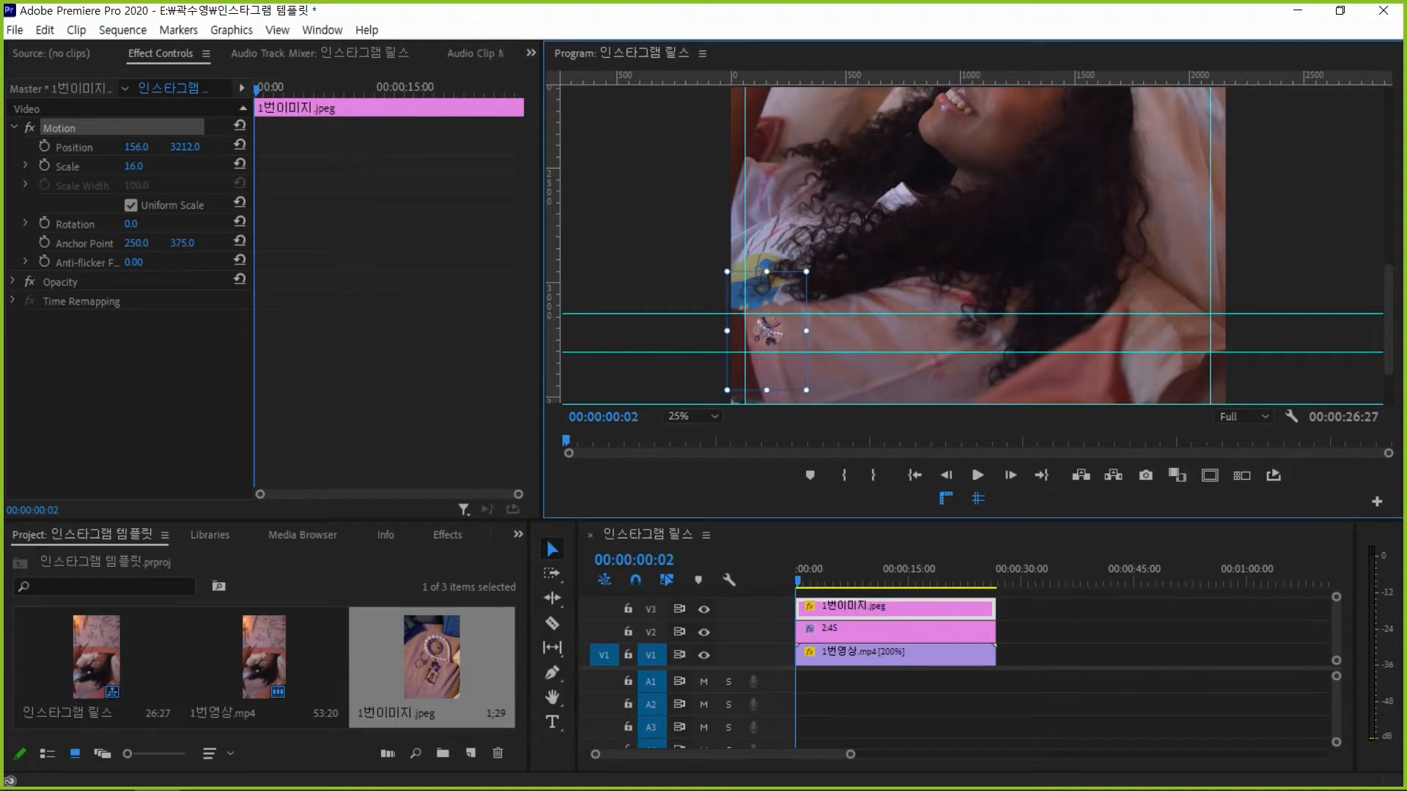
left_click_drag(134, 167, 137, 167)
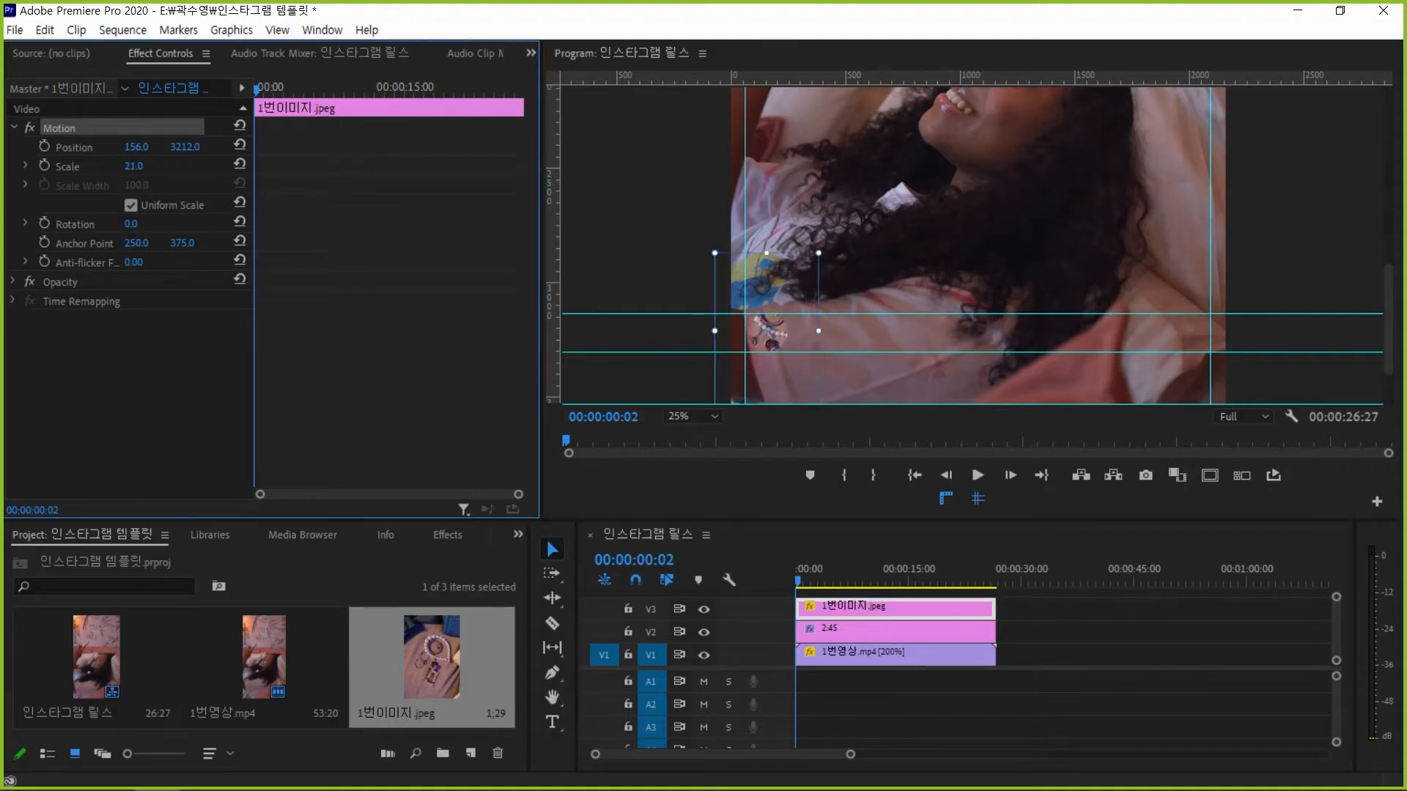
left_click_drag(783, 333, 790, 332)
left_click(655, 245)
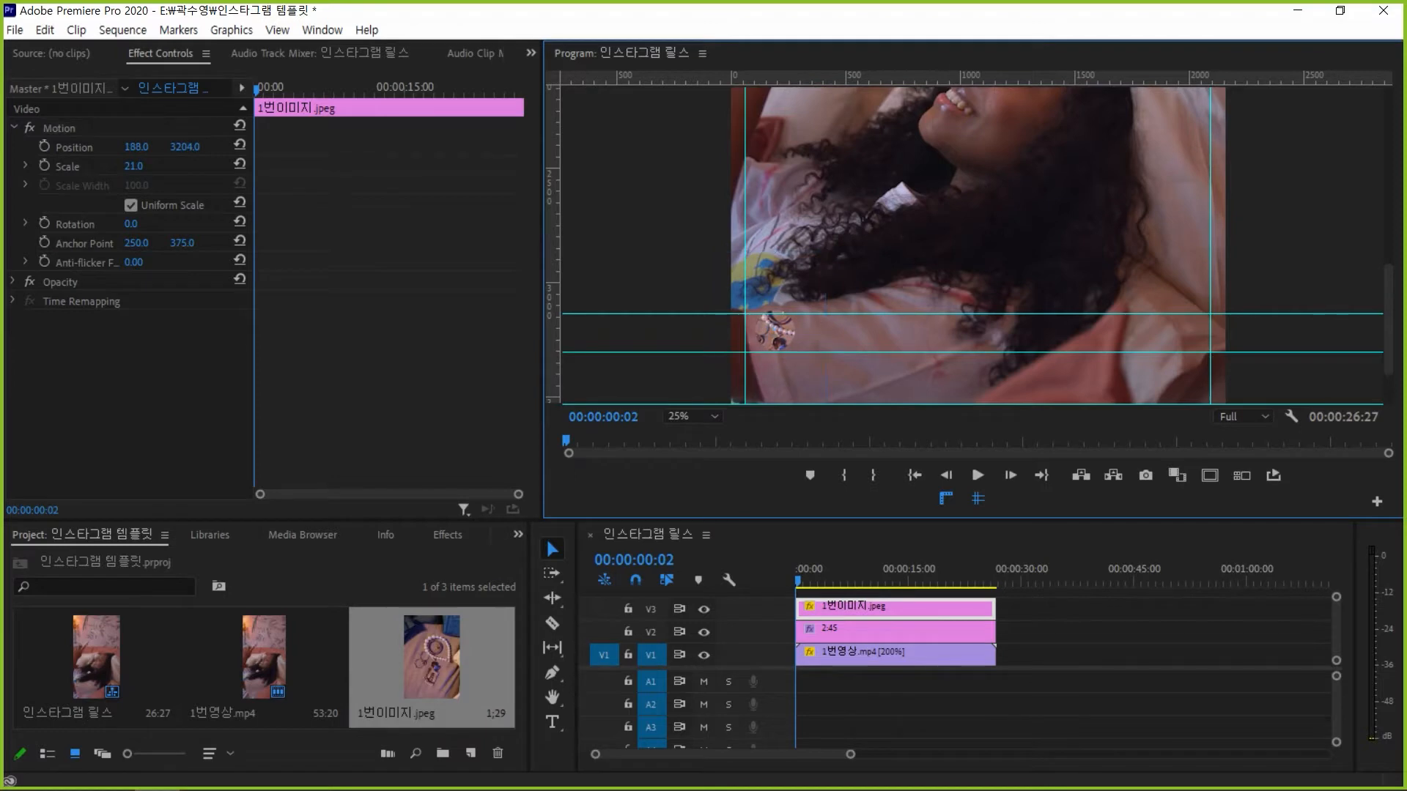
left_click(1168, 631)
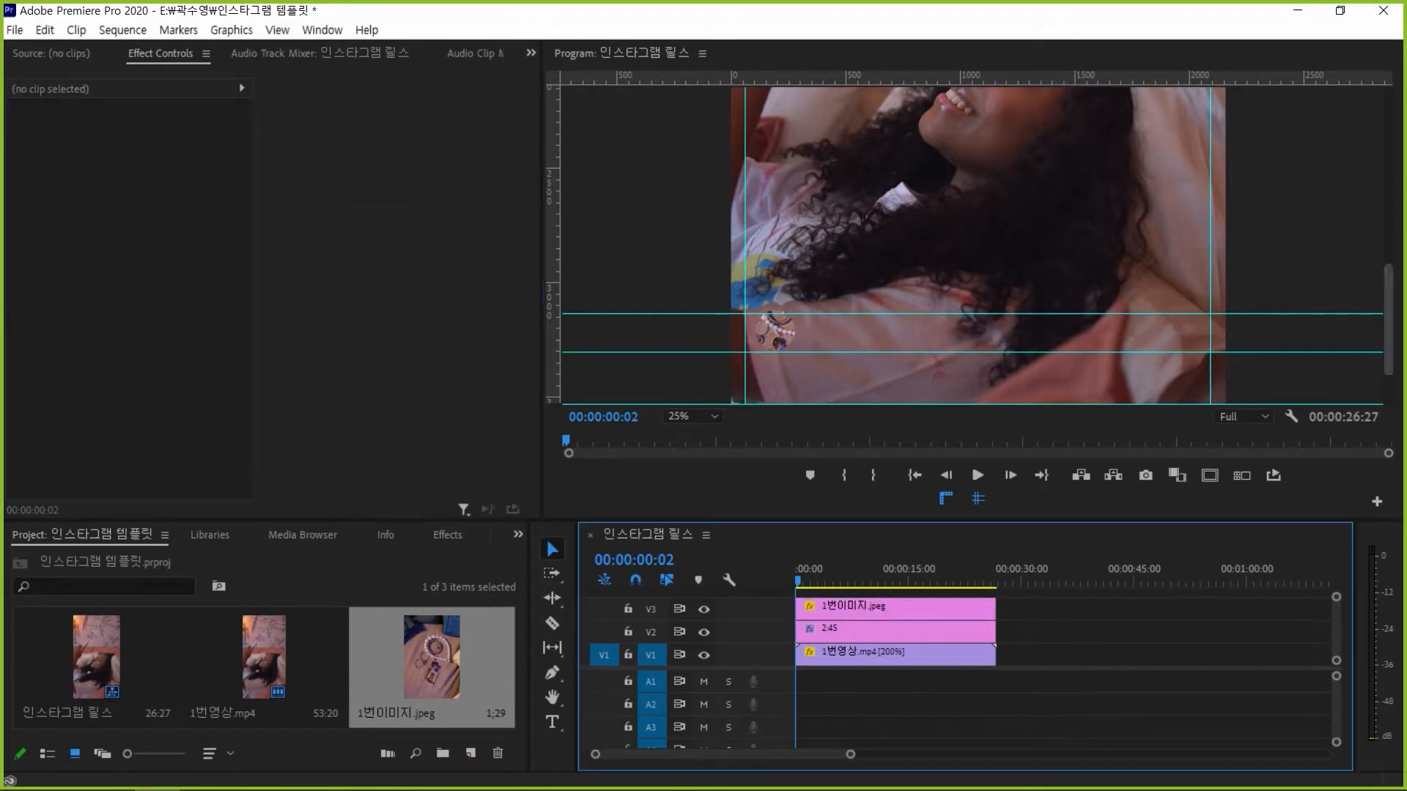
Try lowering the profile image to a vertical position of 3216 and return it to 3204
left_click_drag(1388, 321, 1387, 328)
key("alt+Tab")
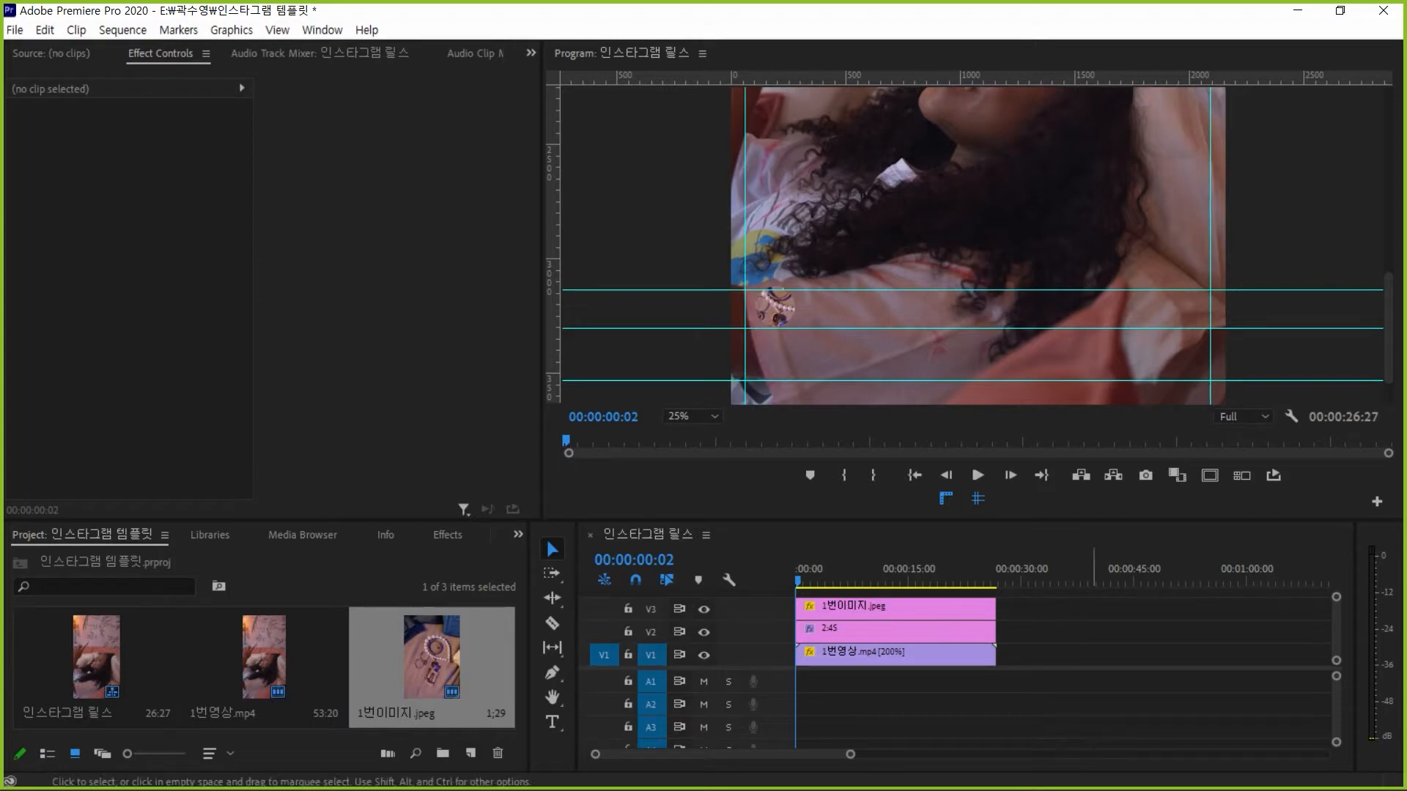
left_click(1093, 636)
left_click(890, 607)
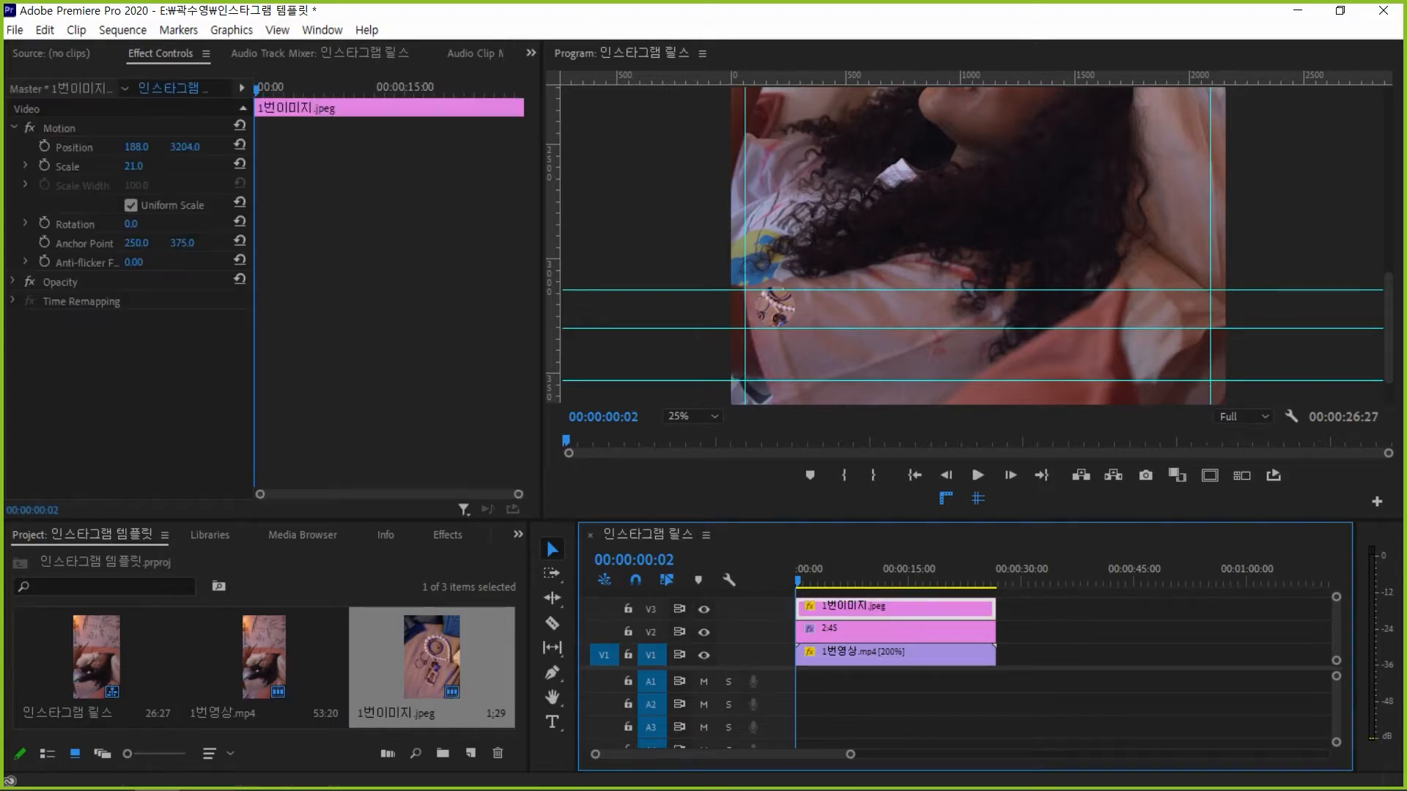
left_click(59, 128)
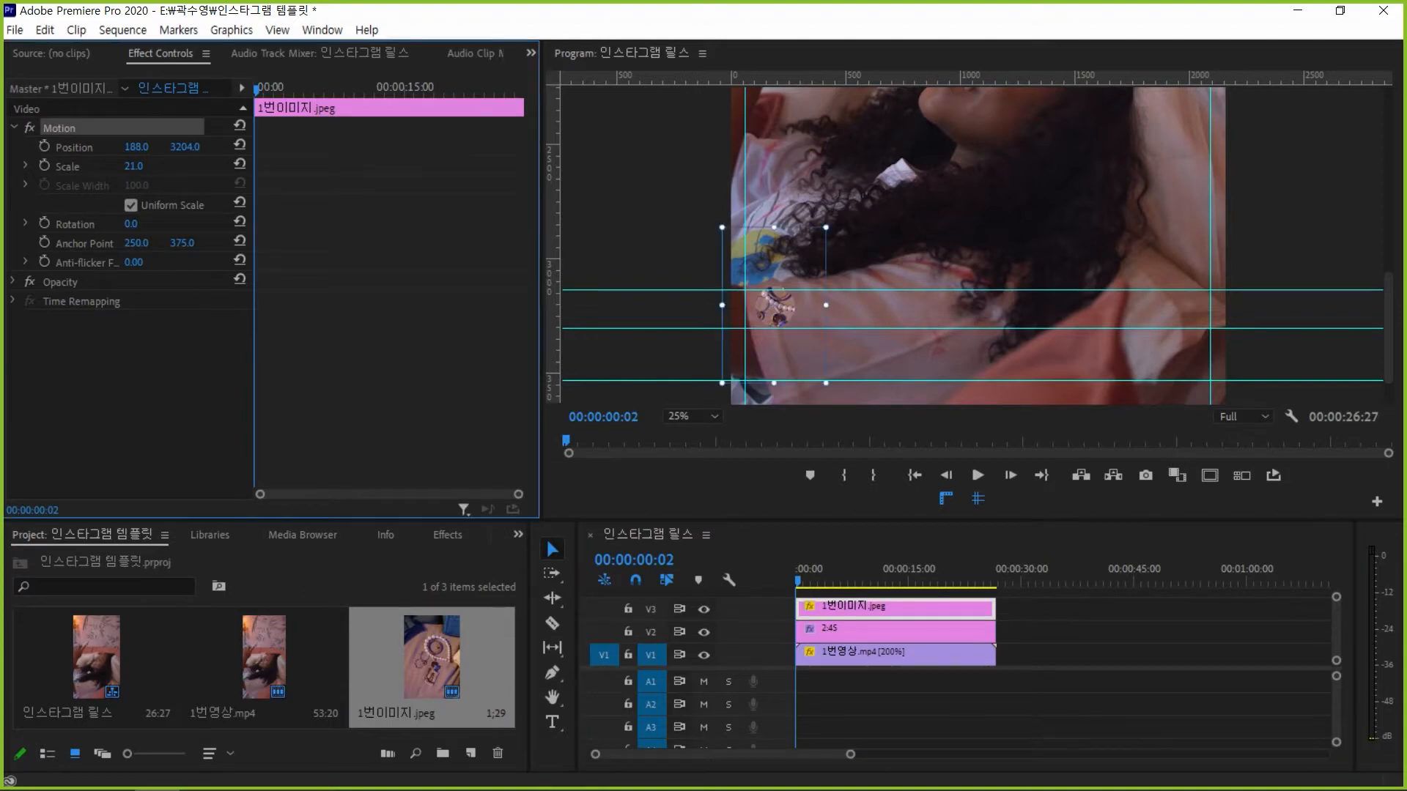
left_click_drag(775, 307, 776, 311)
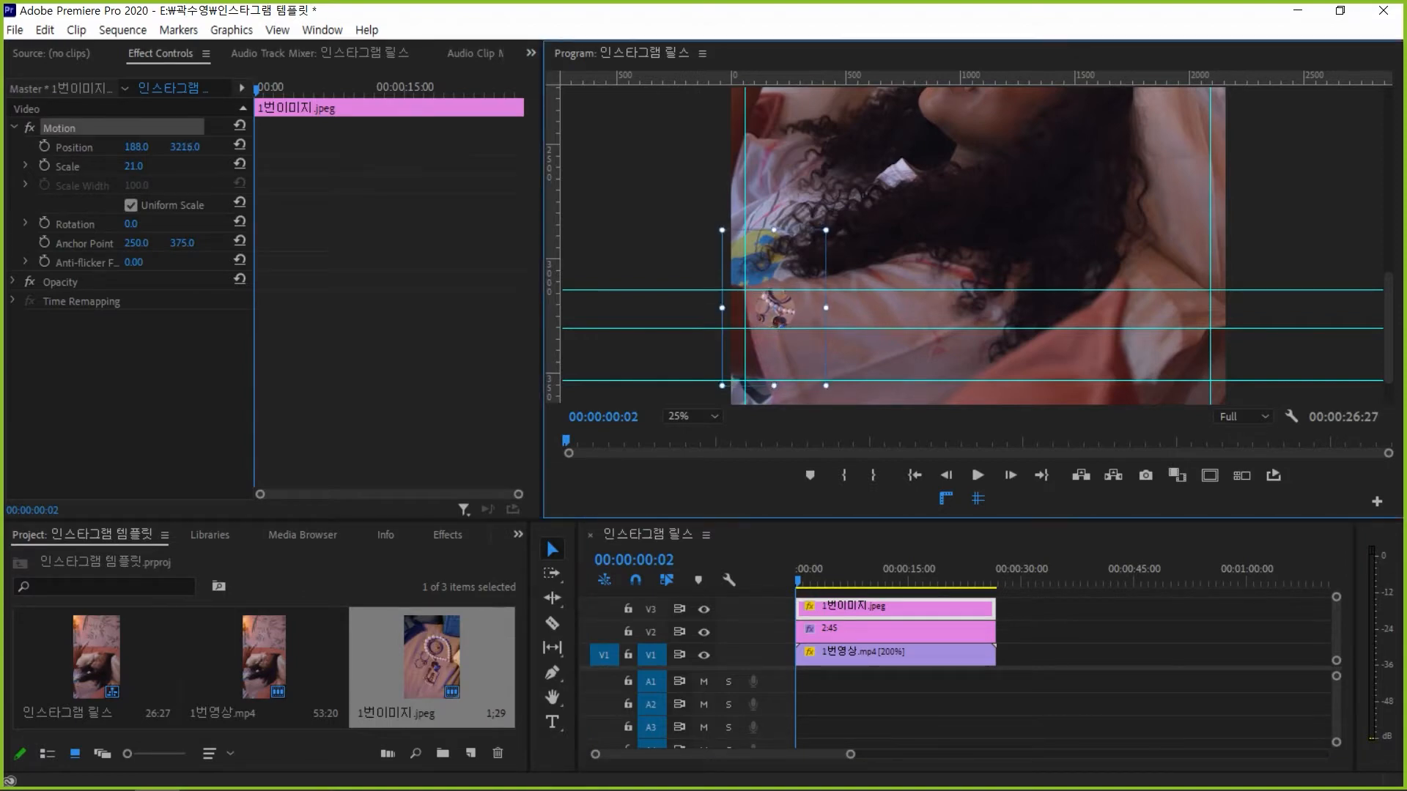
key("Up")
key("Up")
key("Up")
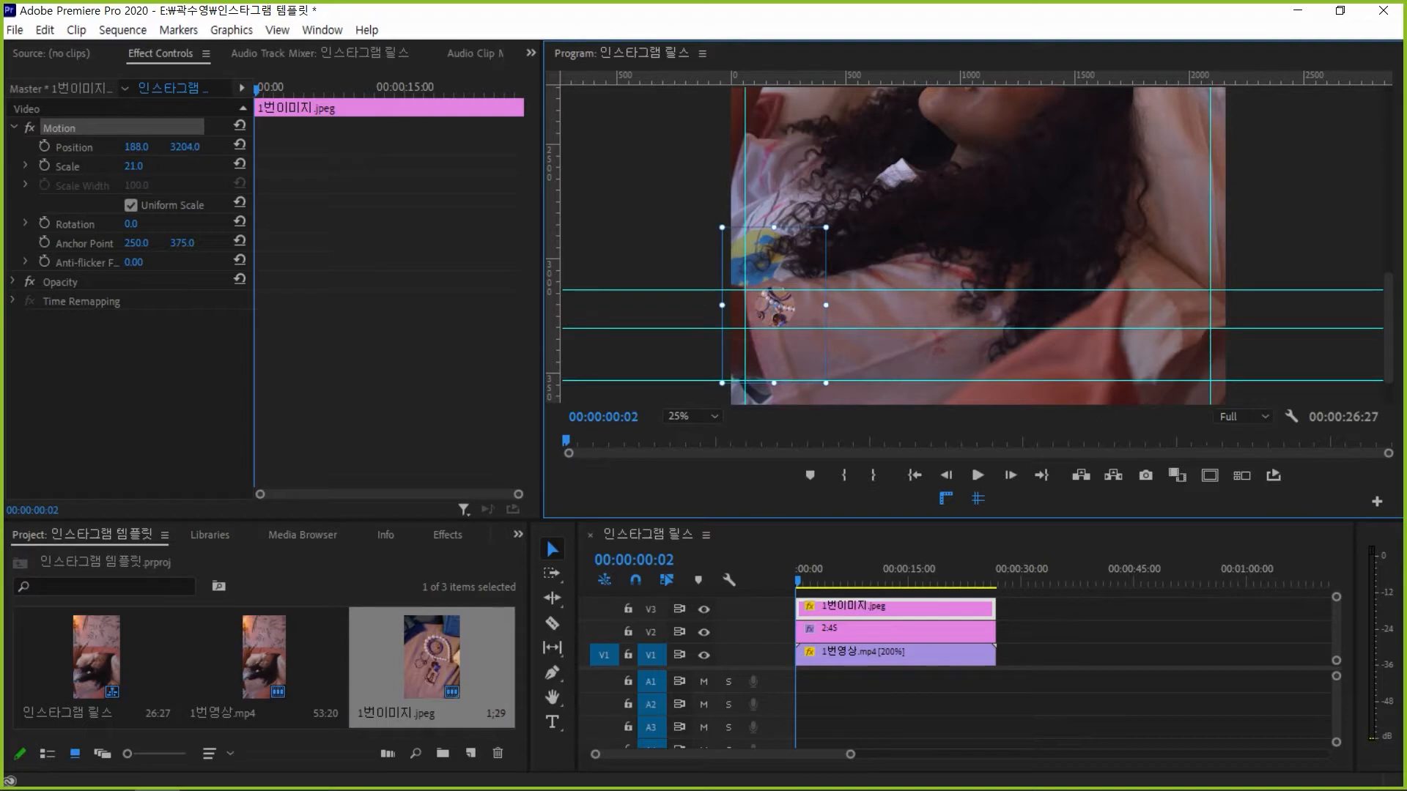
left_click(905, 315)
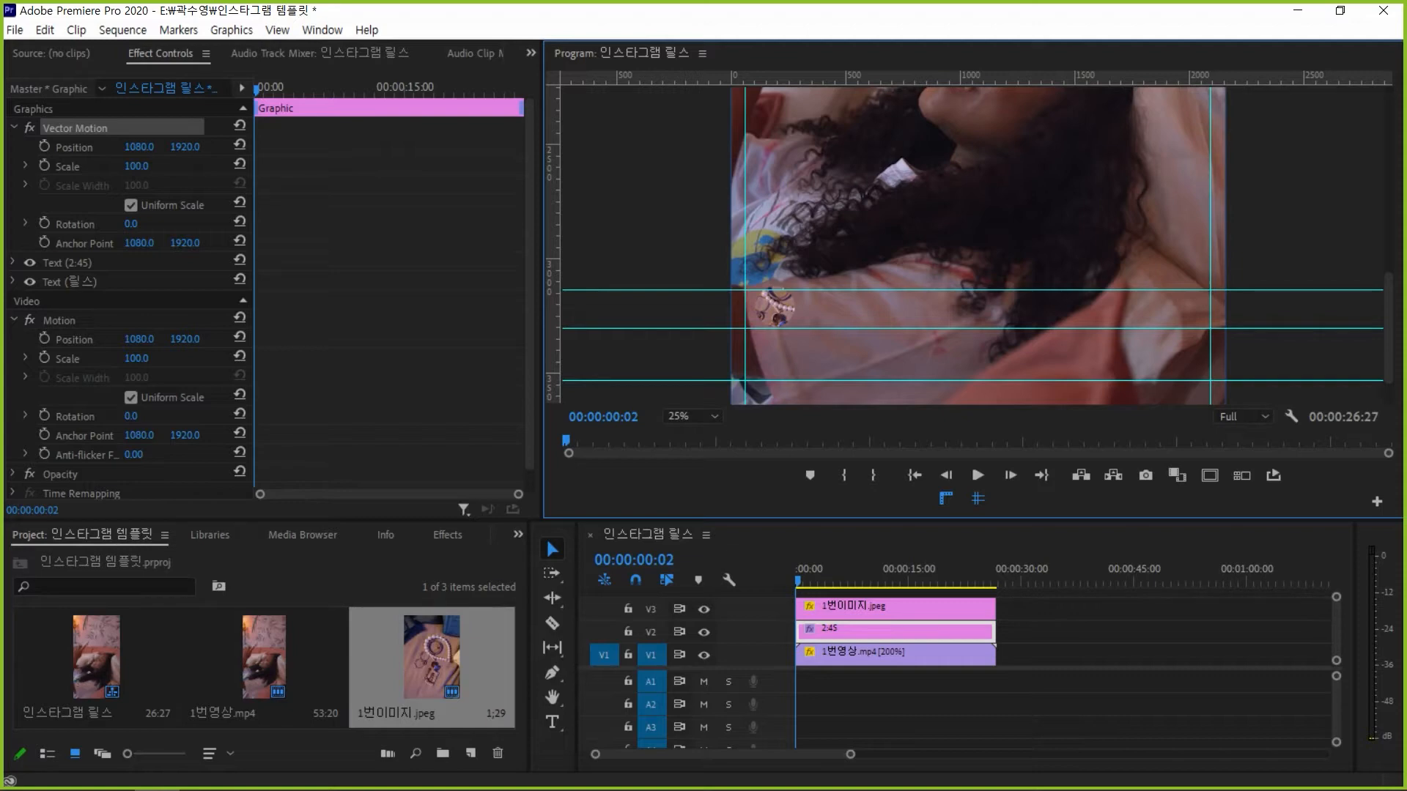
left_click(388, 307)
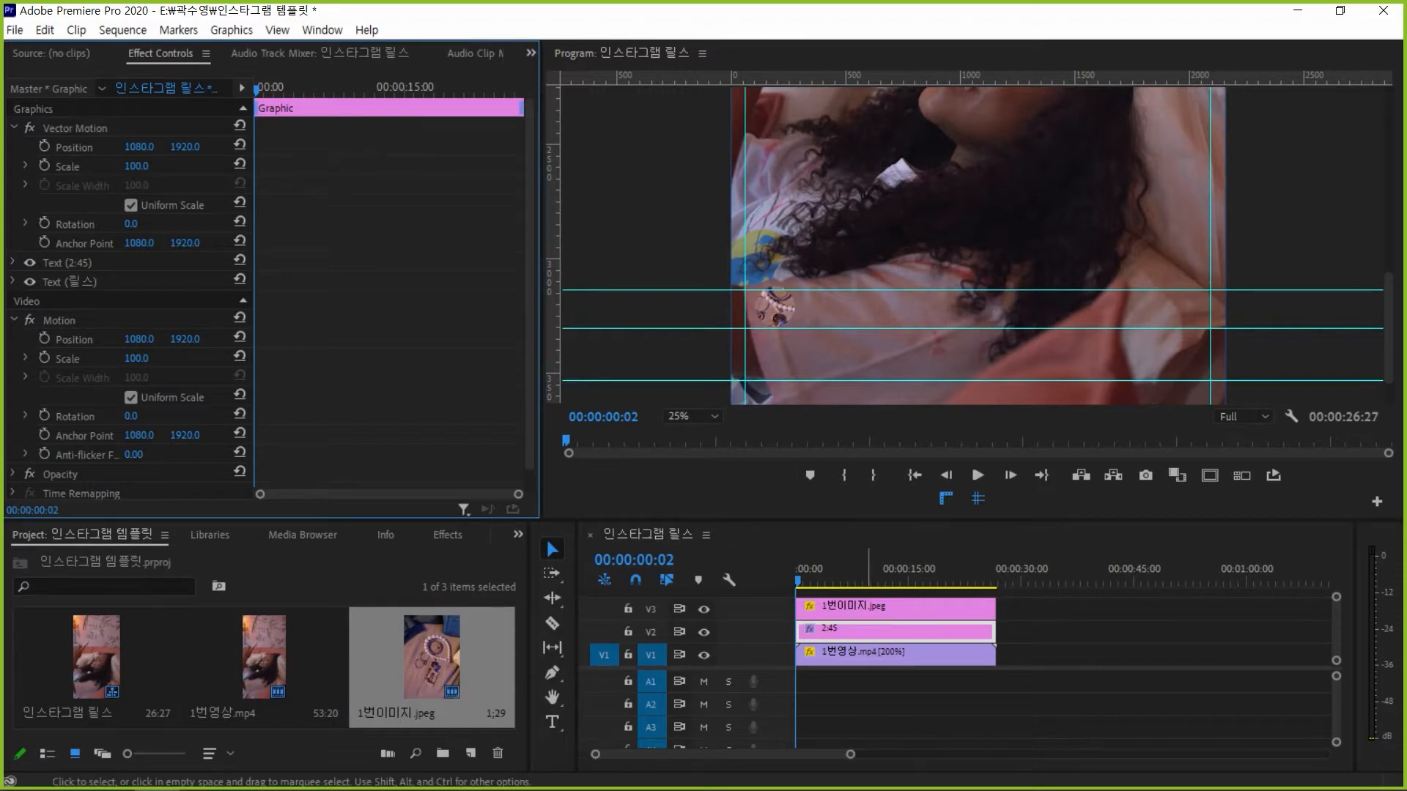
left_click(885, 610)
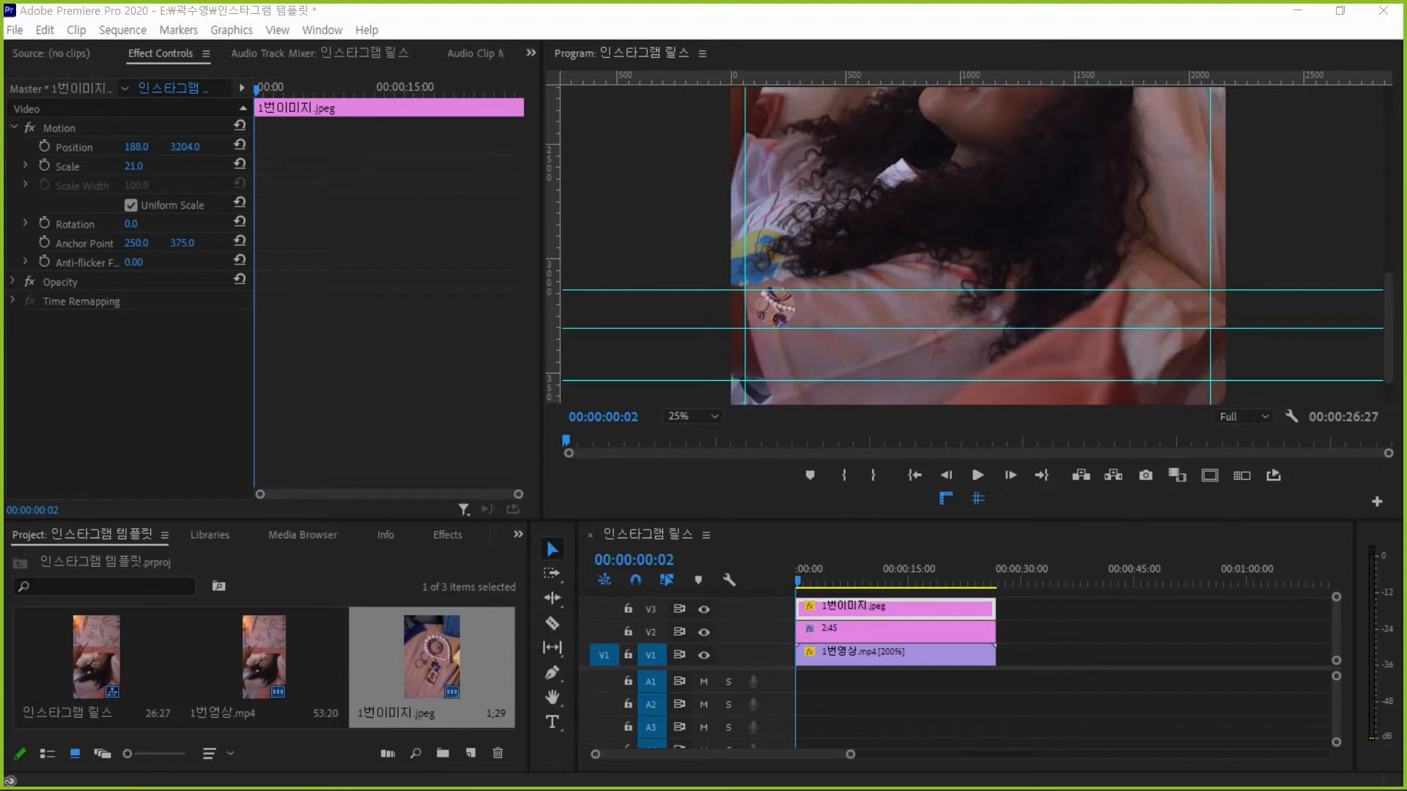
left_click(14, 281)
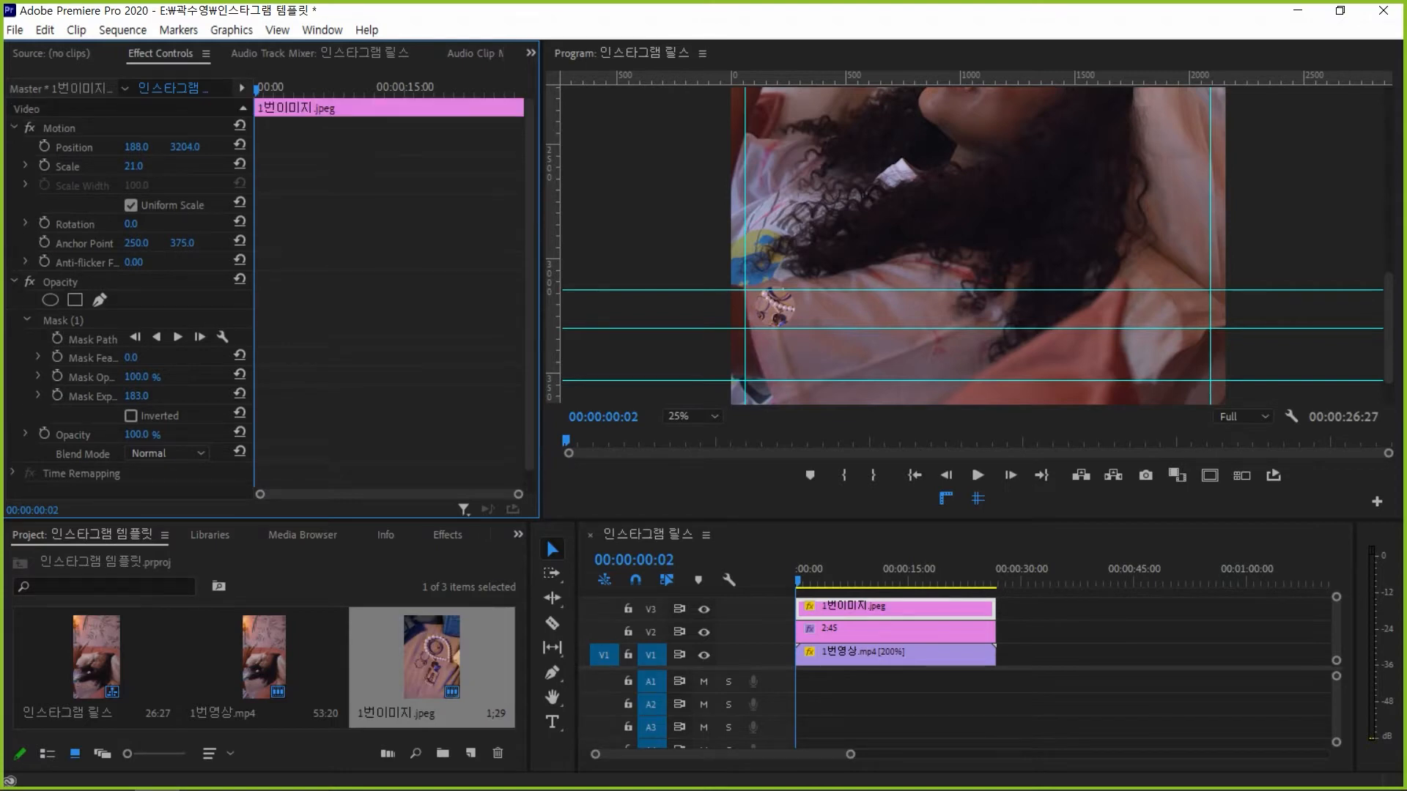
left_click(13, 281)
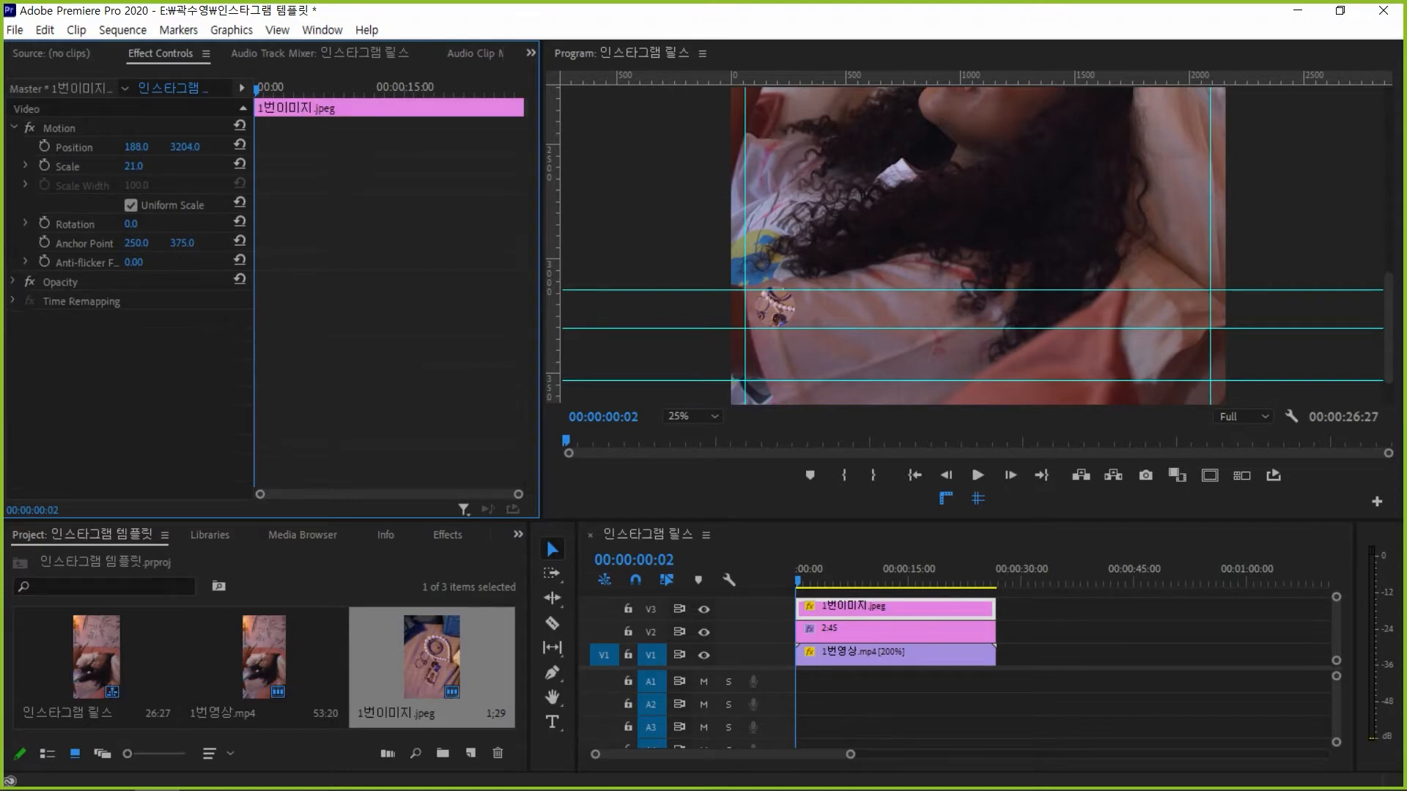
Select the 2:45 graphic clip on V2 and activate the Ellipse tool
left_click(888, 632)
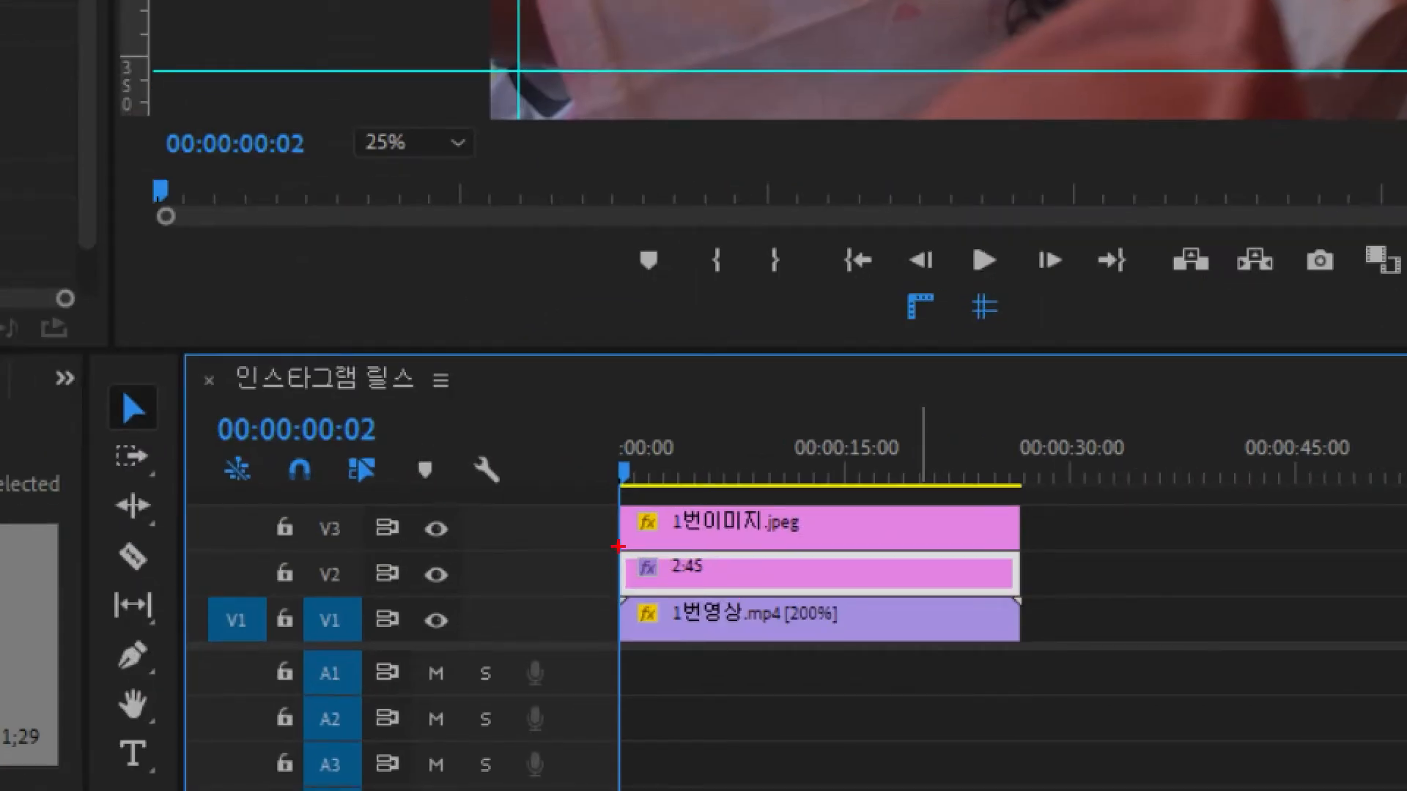
mouse_move(619, 546)
left_mouse_down()
mouse_move(920, 605)
mouse_move(1037, 606)
left_mouse_up()
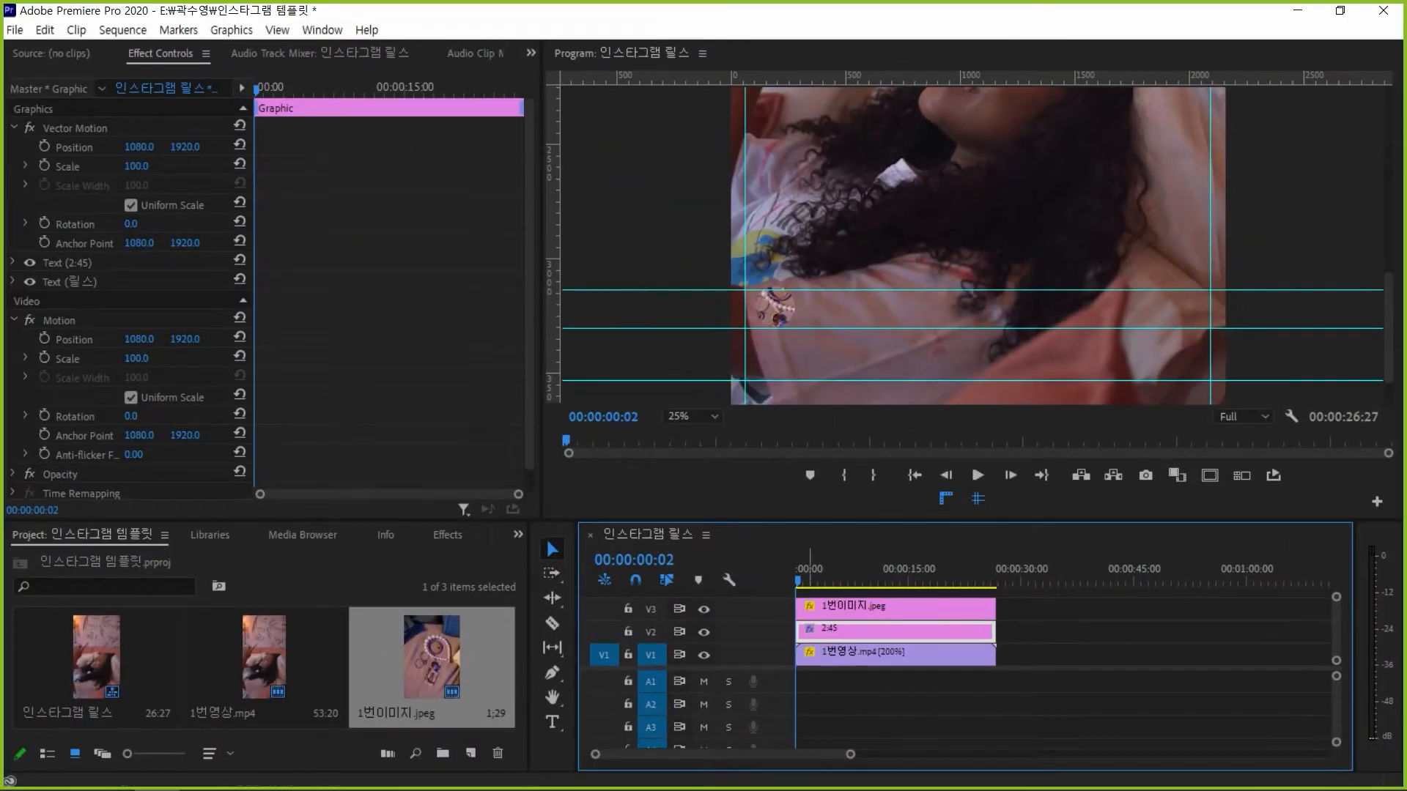
left_click(543, 671)
left_click(631, 710)
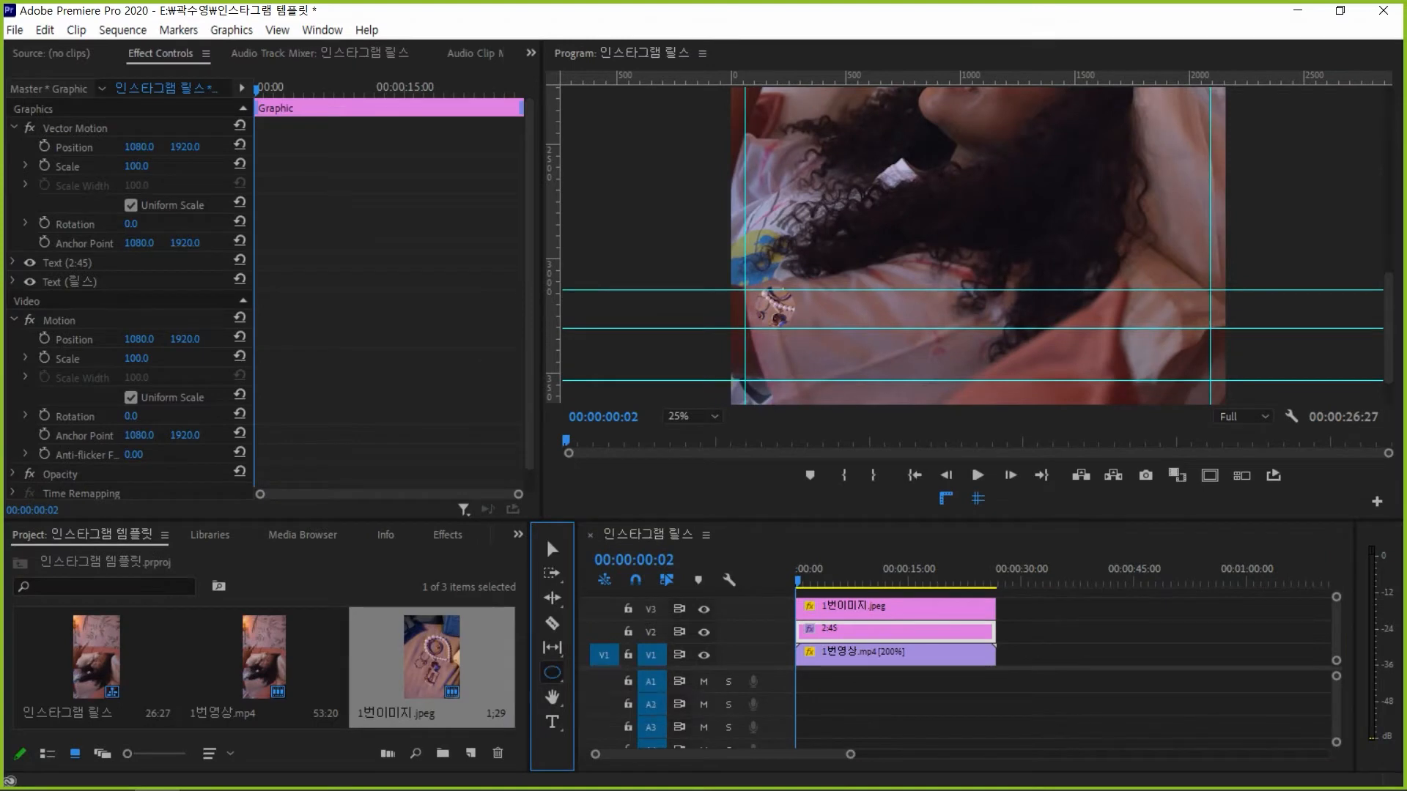
Lower the circular profile image in 1번이미지.jpeg to a vertical position of 3214 while viewing the monitor at 50%
left_click(693, 416)
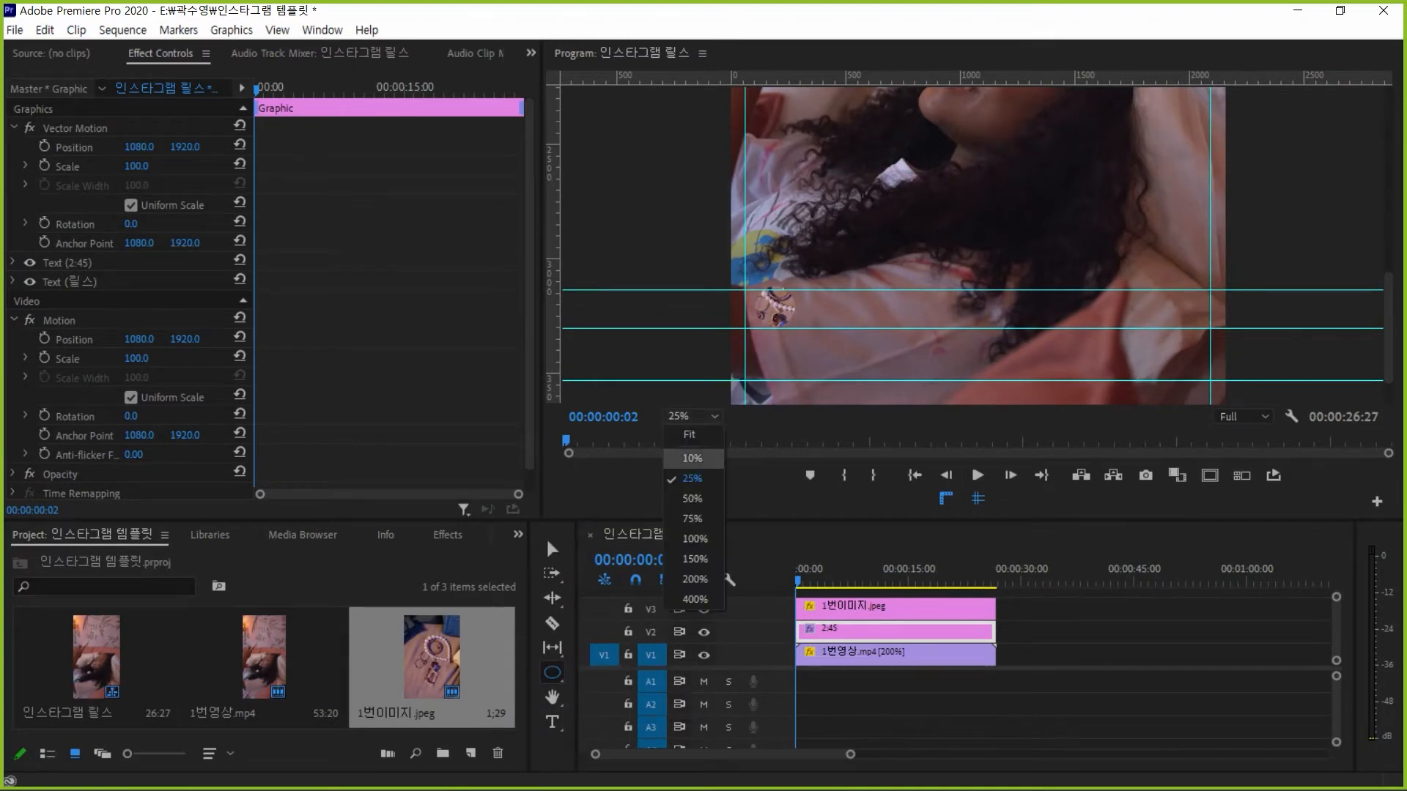
left_click(692, 513)
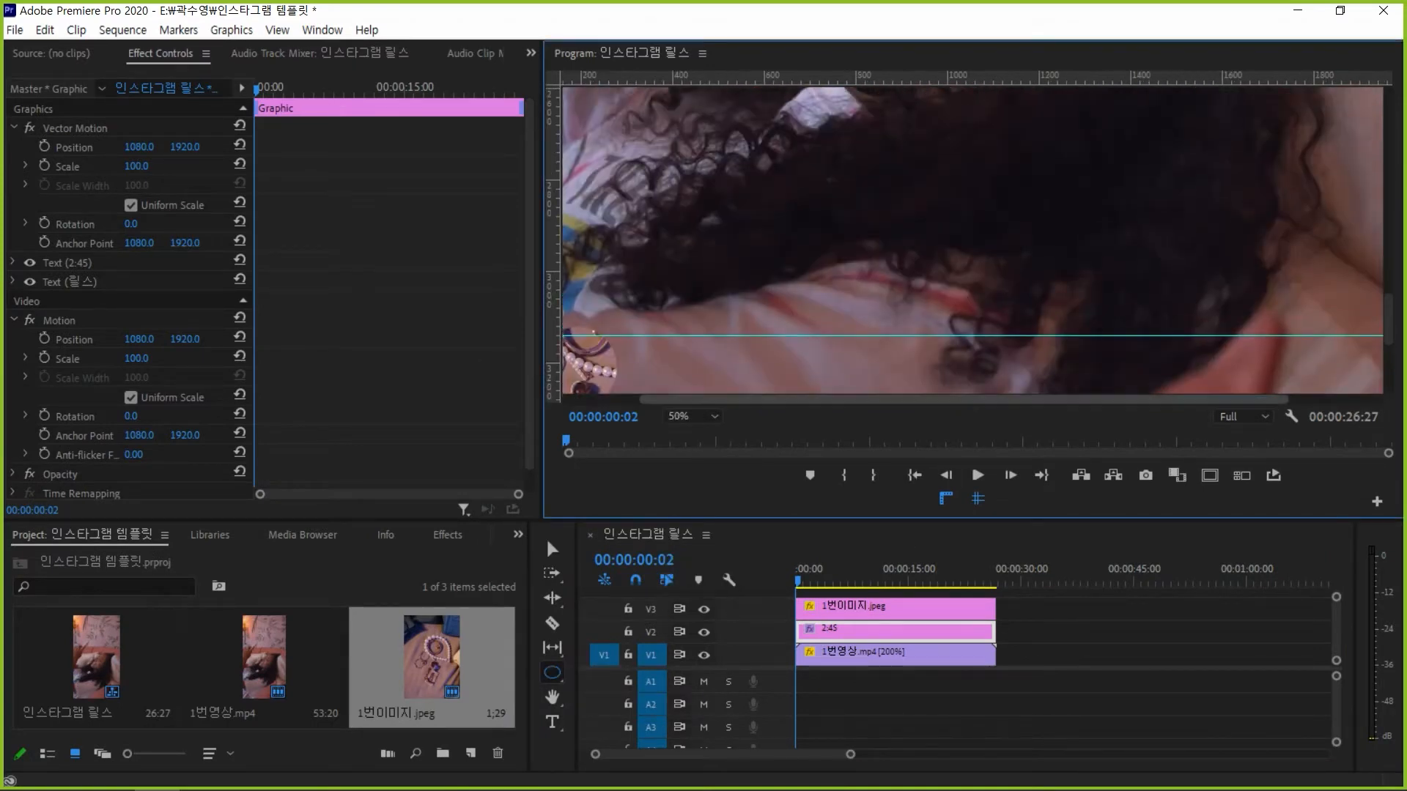
left_click_drag(963, 400, 885, 399)
left_click_drag(1389, 319, 1389, 334)
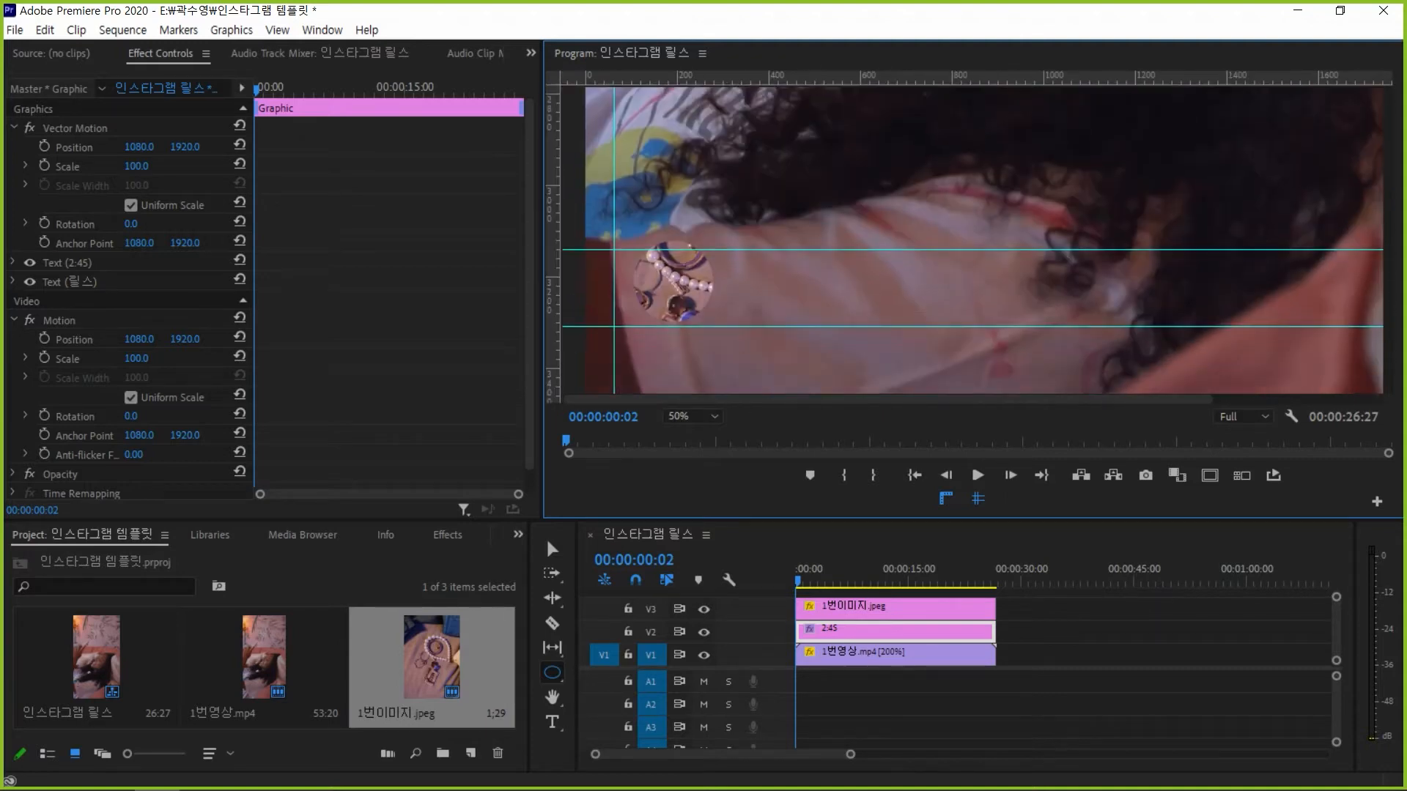
left_click(849, 609)
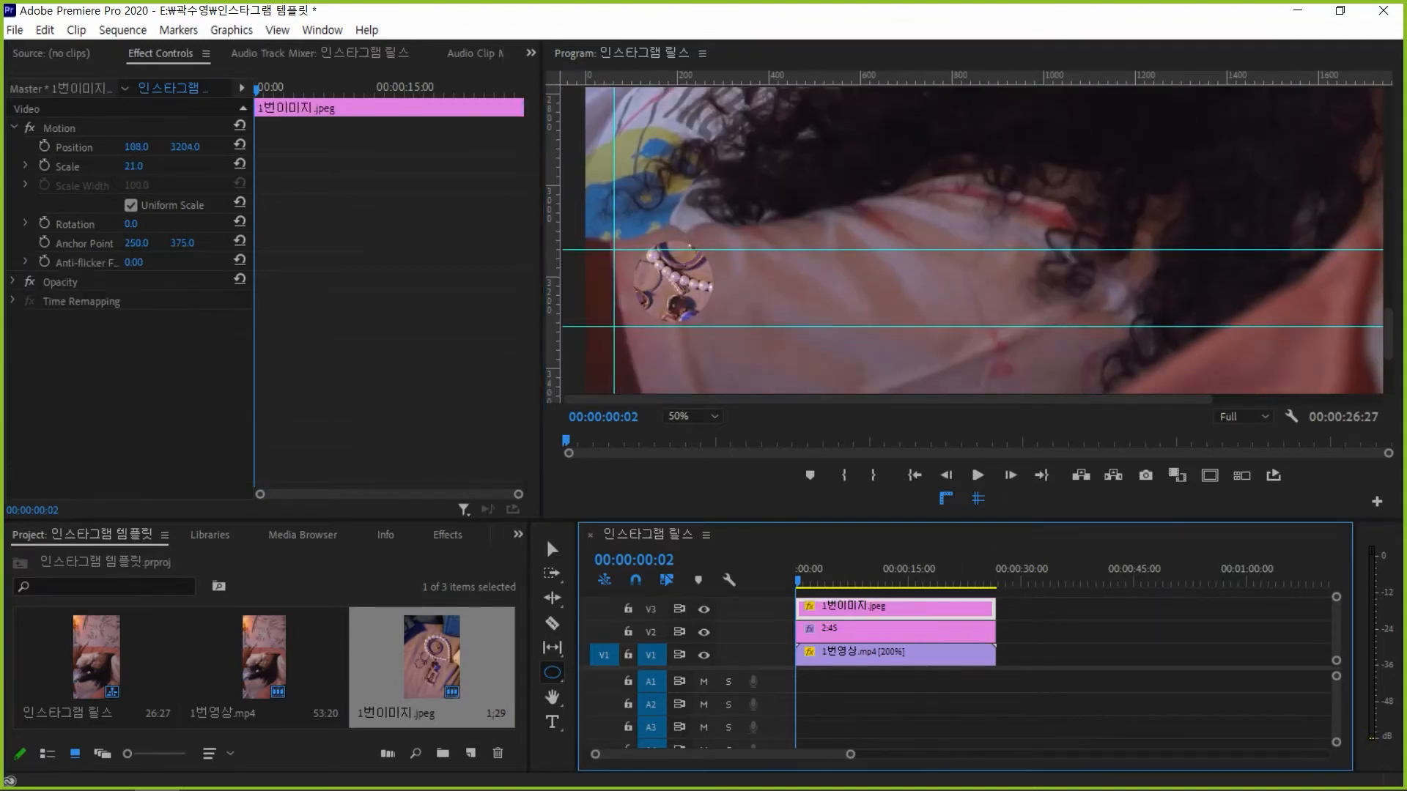
left_click(59, 128)
left_click_drag(674, 281, 674, 286)
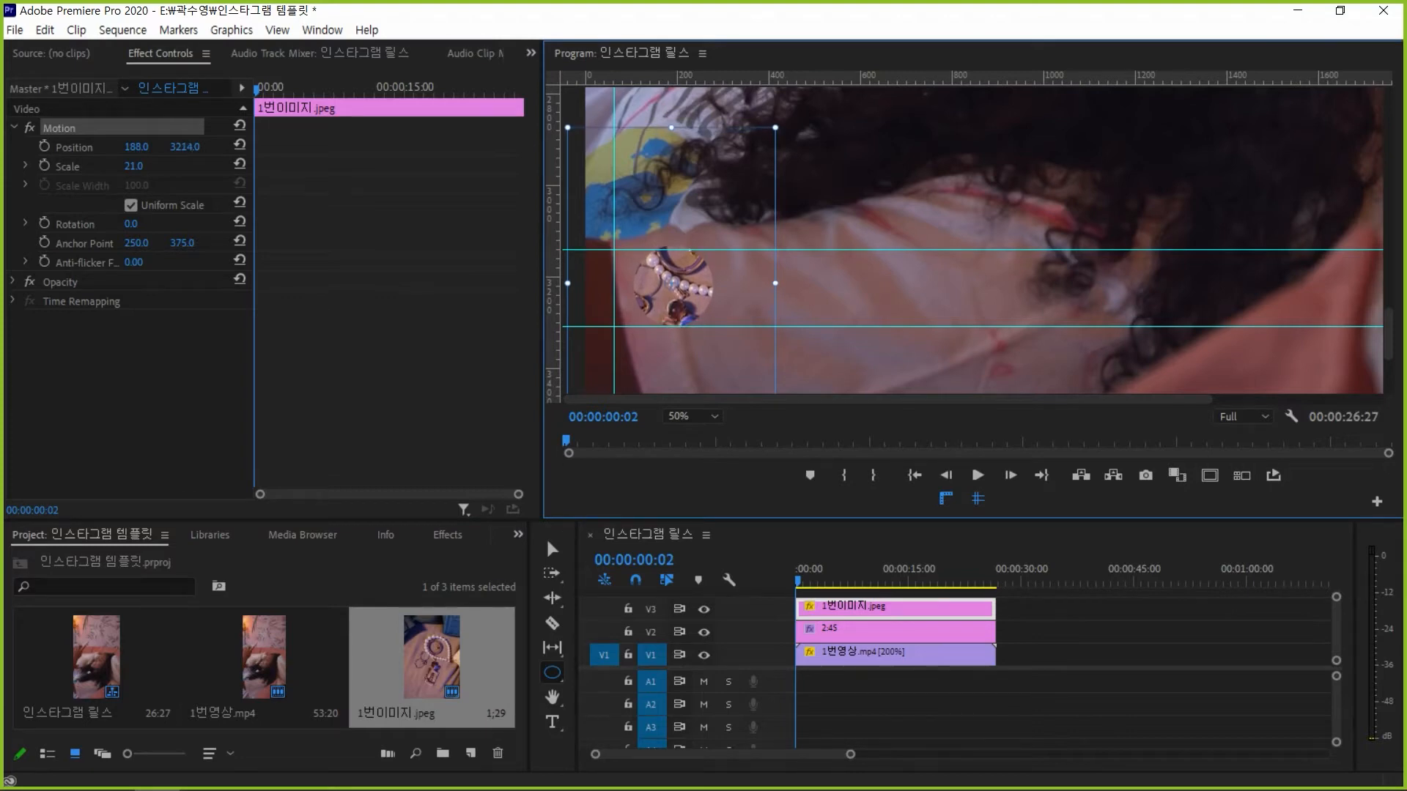
Align the two horizontal guides with the profile image's upper and lower edges and add a vertical guide at its left edge
left_click(848, 632)
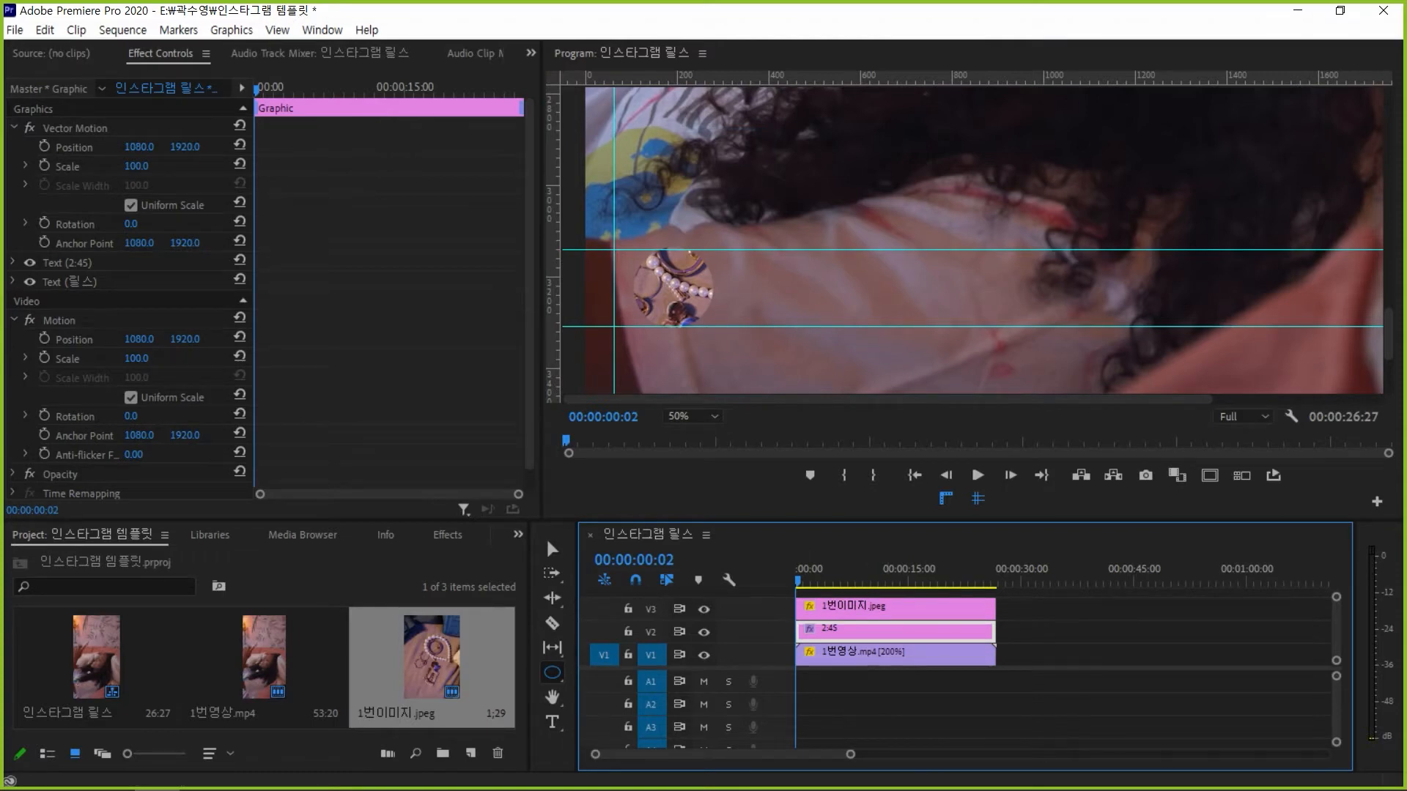
key("v")
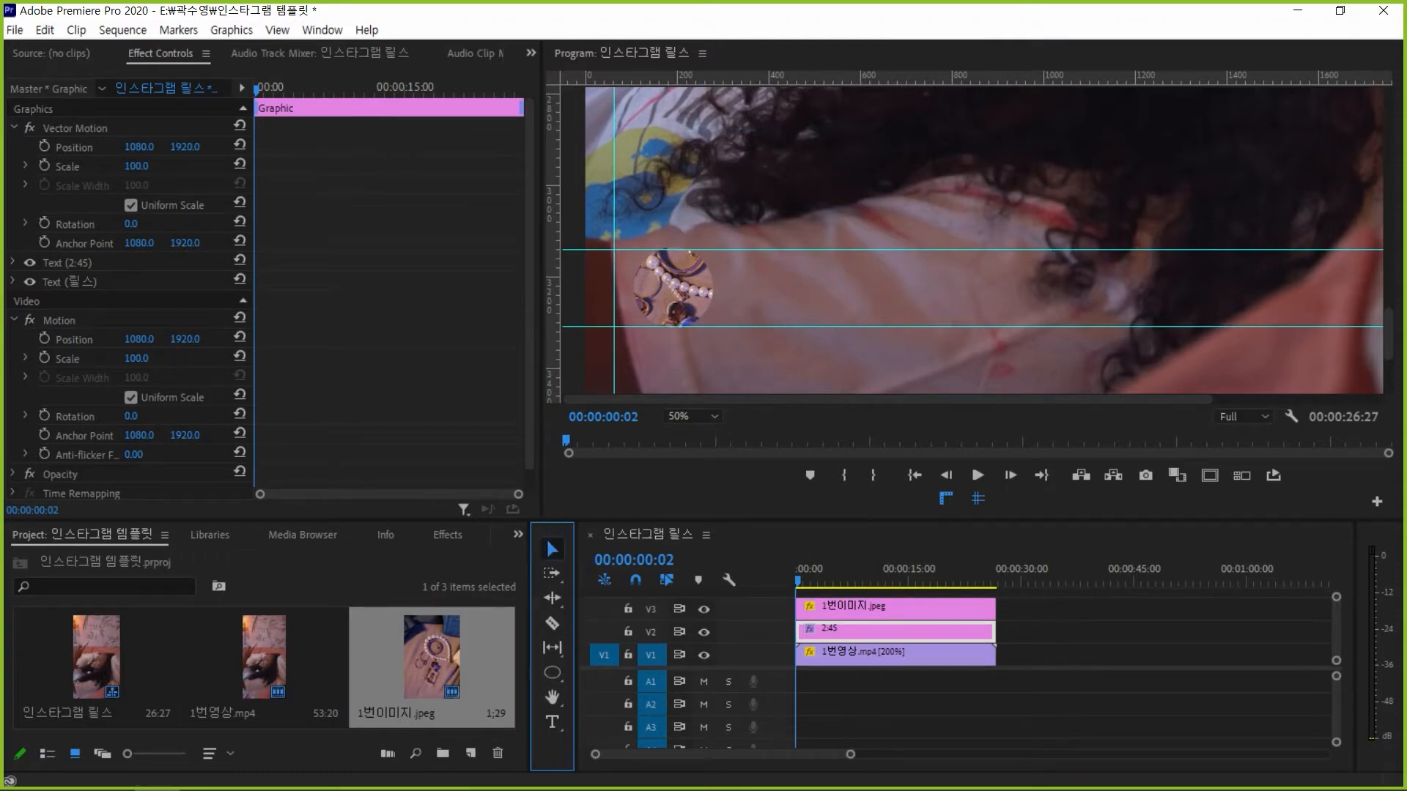
left_click_drag(787, 249, 787, 247)
left_click_drag(788, 326, 787, 328)
left_click_drag(553, 383, 632, 384)
Draw a circle over the profile image at about 192, 3224 in the 2:45 graphic and reorder the tracks so the graphic sits above 1번이미지.jpeg
left_click(552, 671)
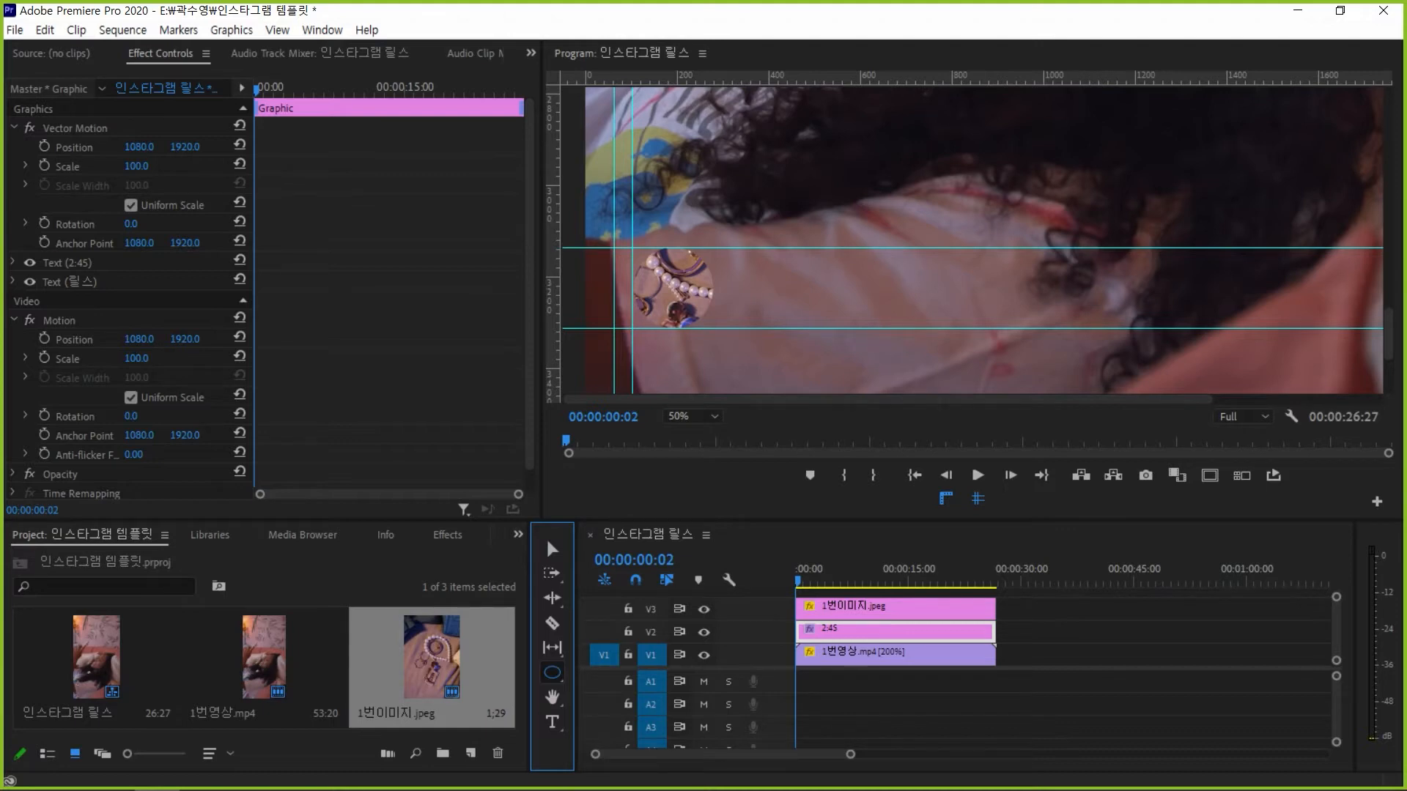
left_click_drag(632, 248, 712, 328)
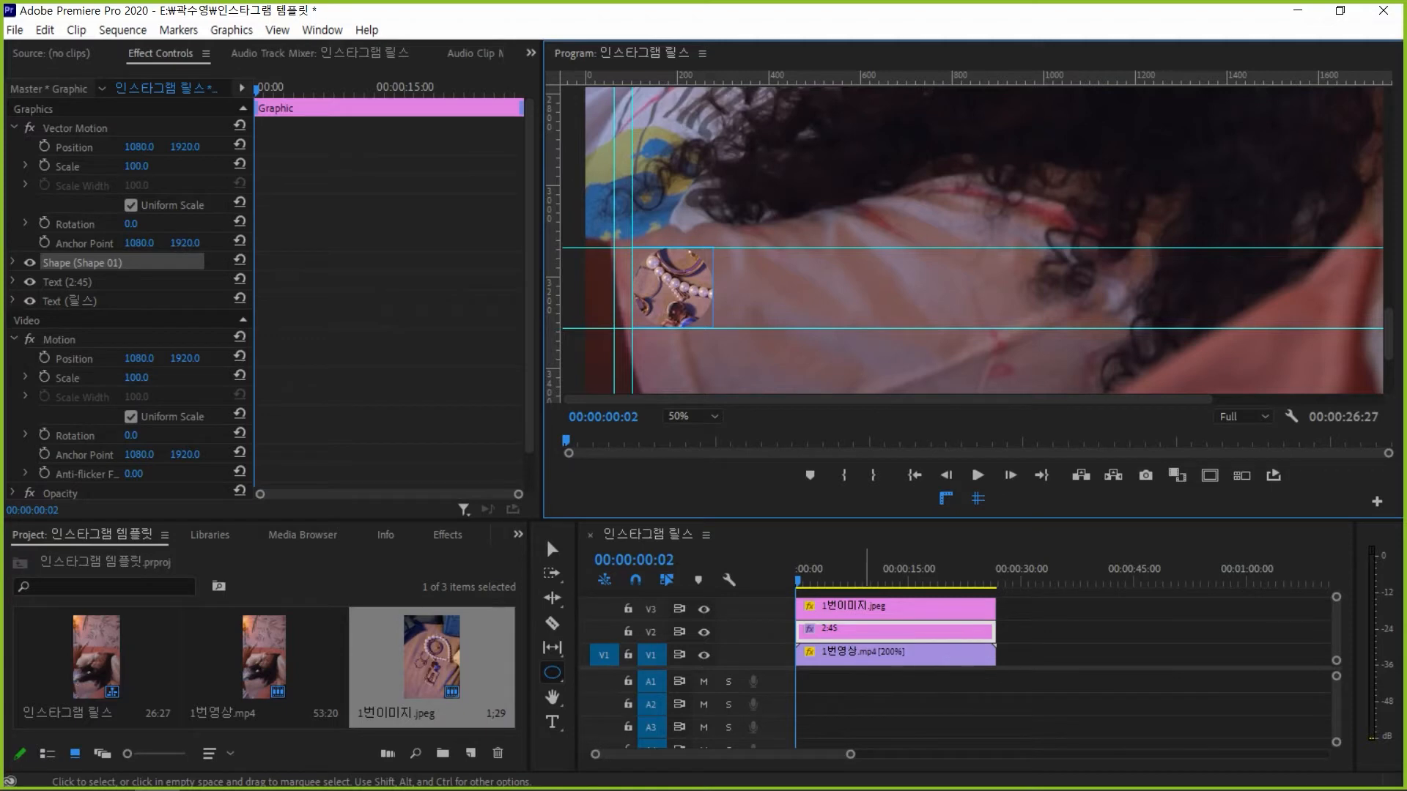
mouse_move(856, 607)
left_mouse_down()
mouse_move(1091, 631)
mouse_move(858, 631)
mouse_move(858, 607)
left_mouse_up()
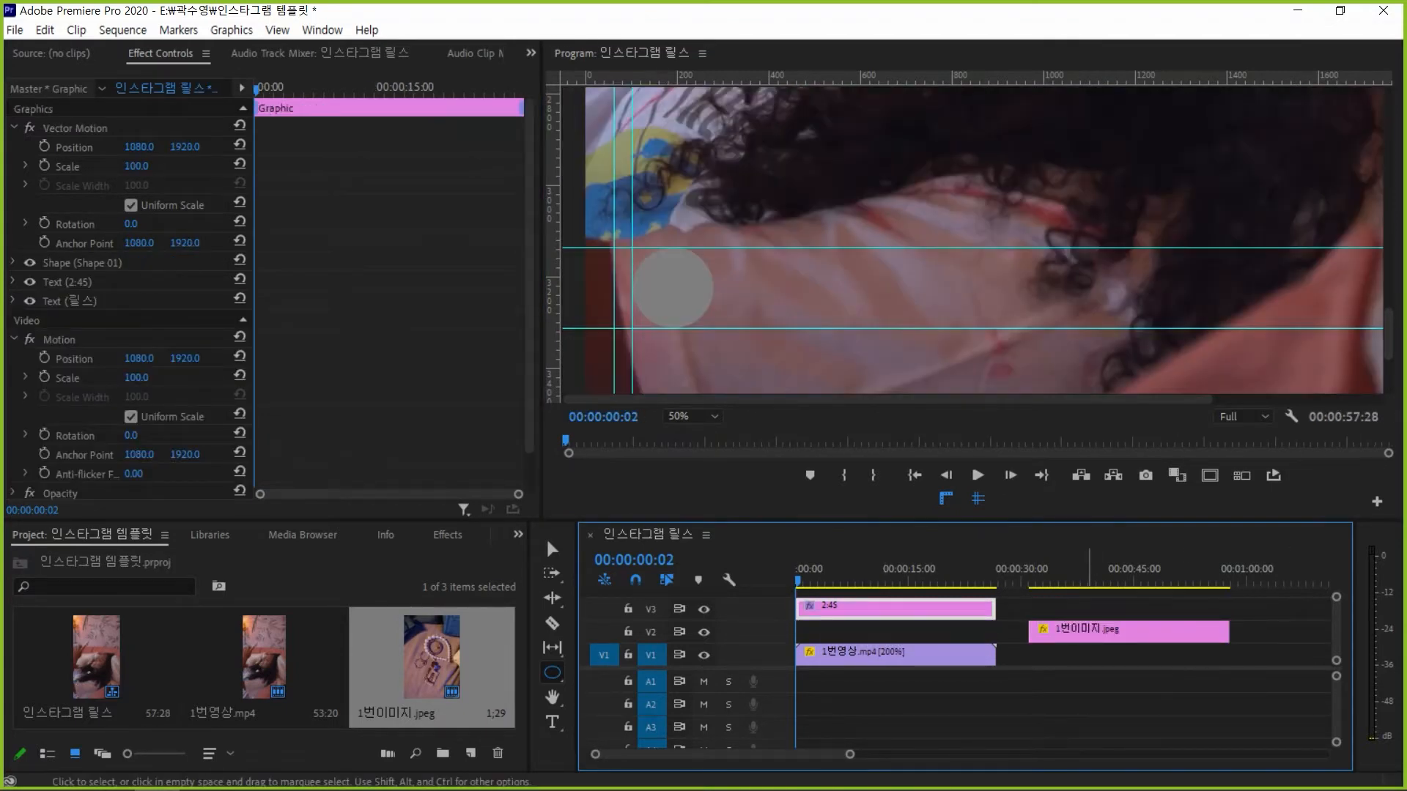
left_click_drag(1090, 631, 857, 631)
left_click(858, 608)
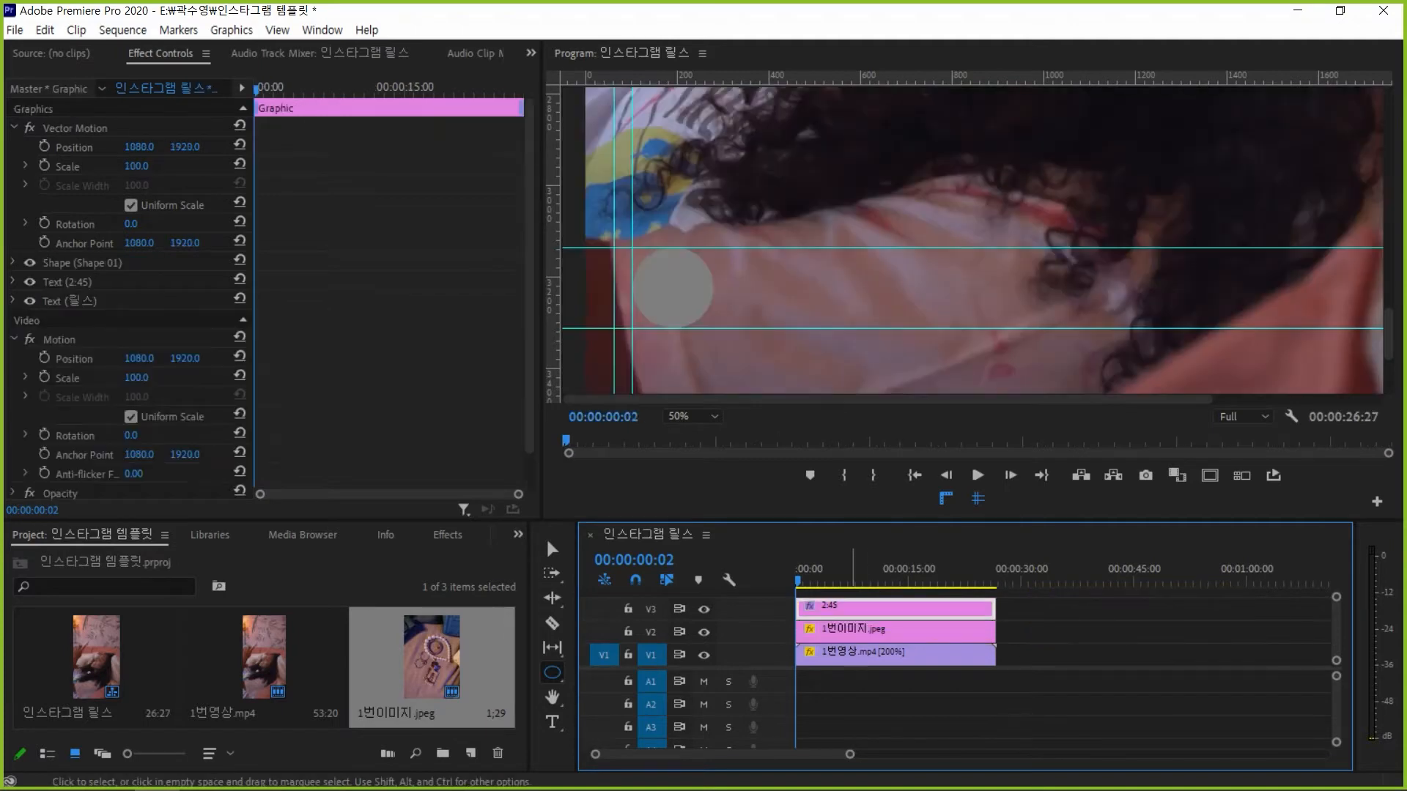
Turn off the circle shape's fill and enable its stroke with a width of 2
left_click(13, 262)
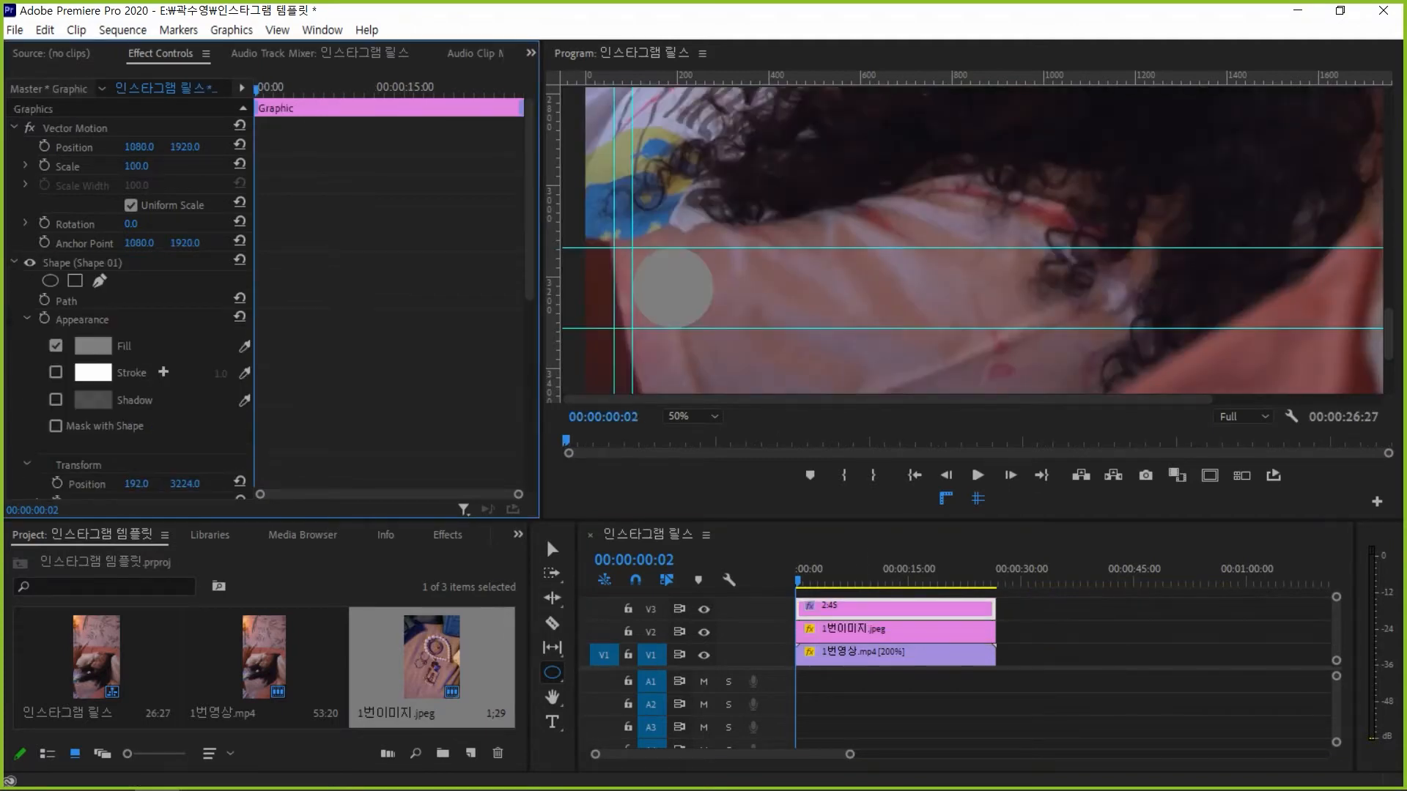
left_click(55, 345)
left_click(55, 372)
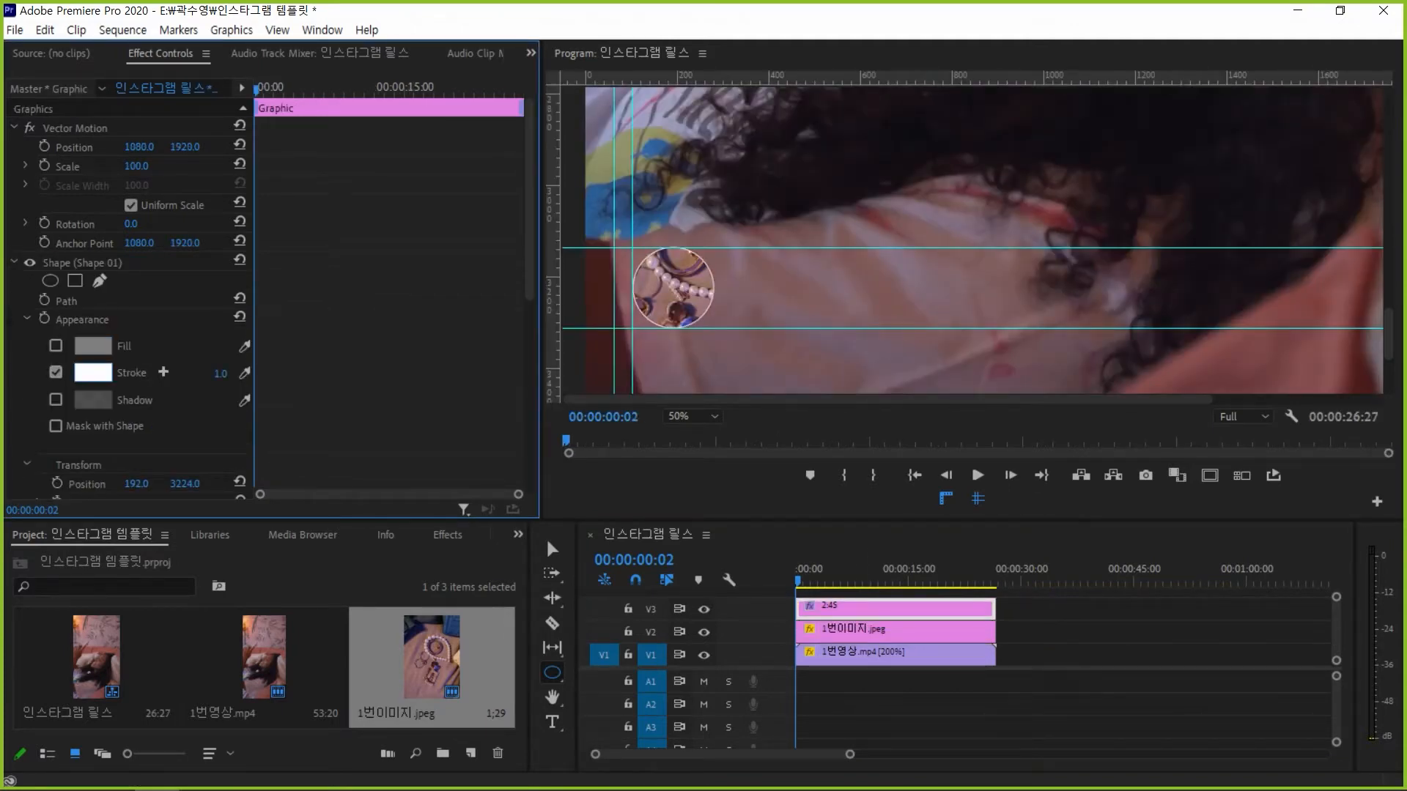
left_click(220, 373)
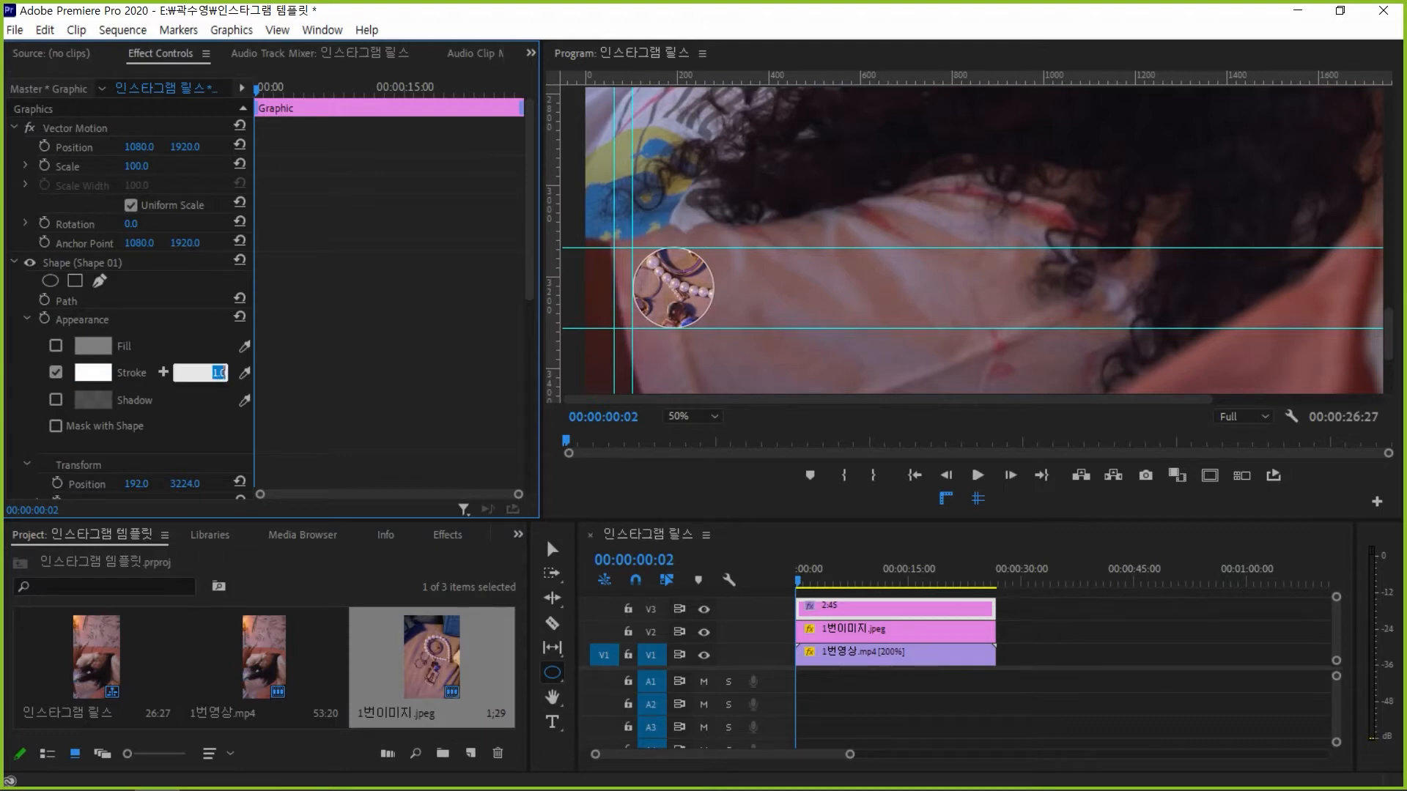
type("2")
key("Return")
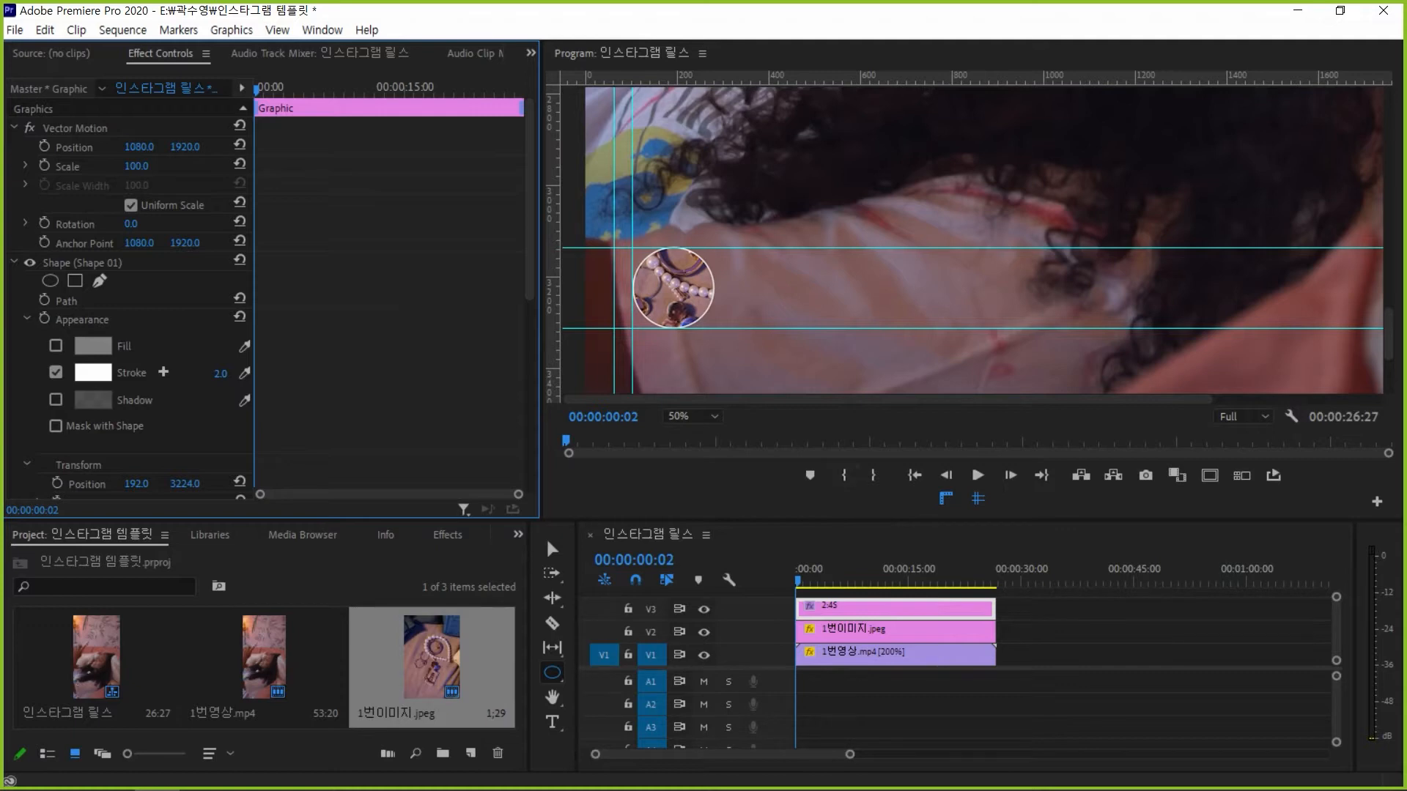
Change the circle shape's stroke colour to grey
left_click(93, 373)
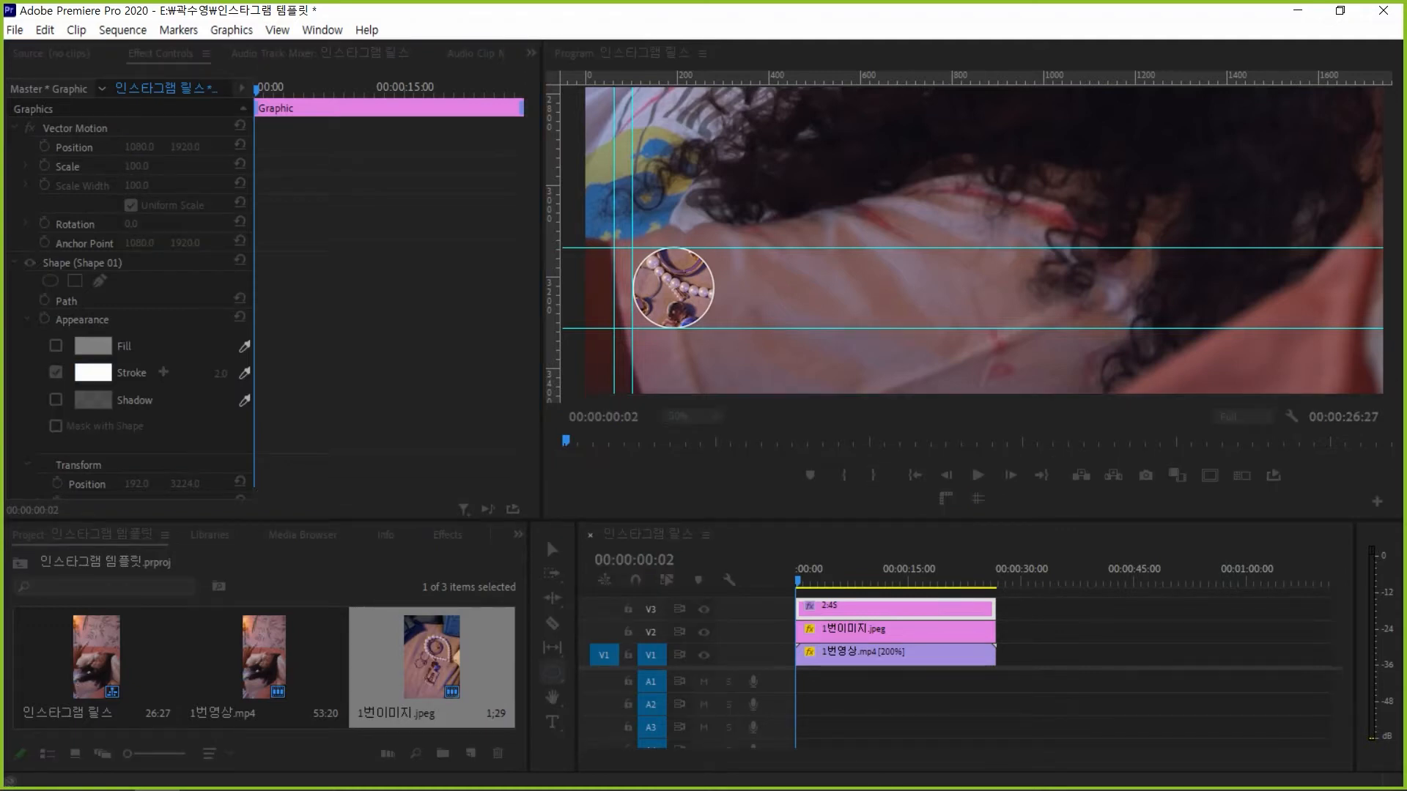
key("Escape")
left_click(553, 549)
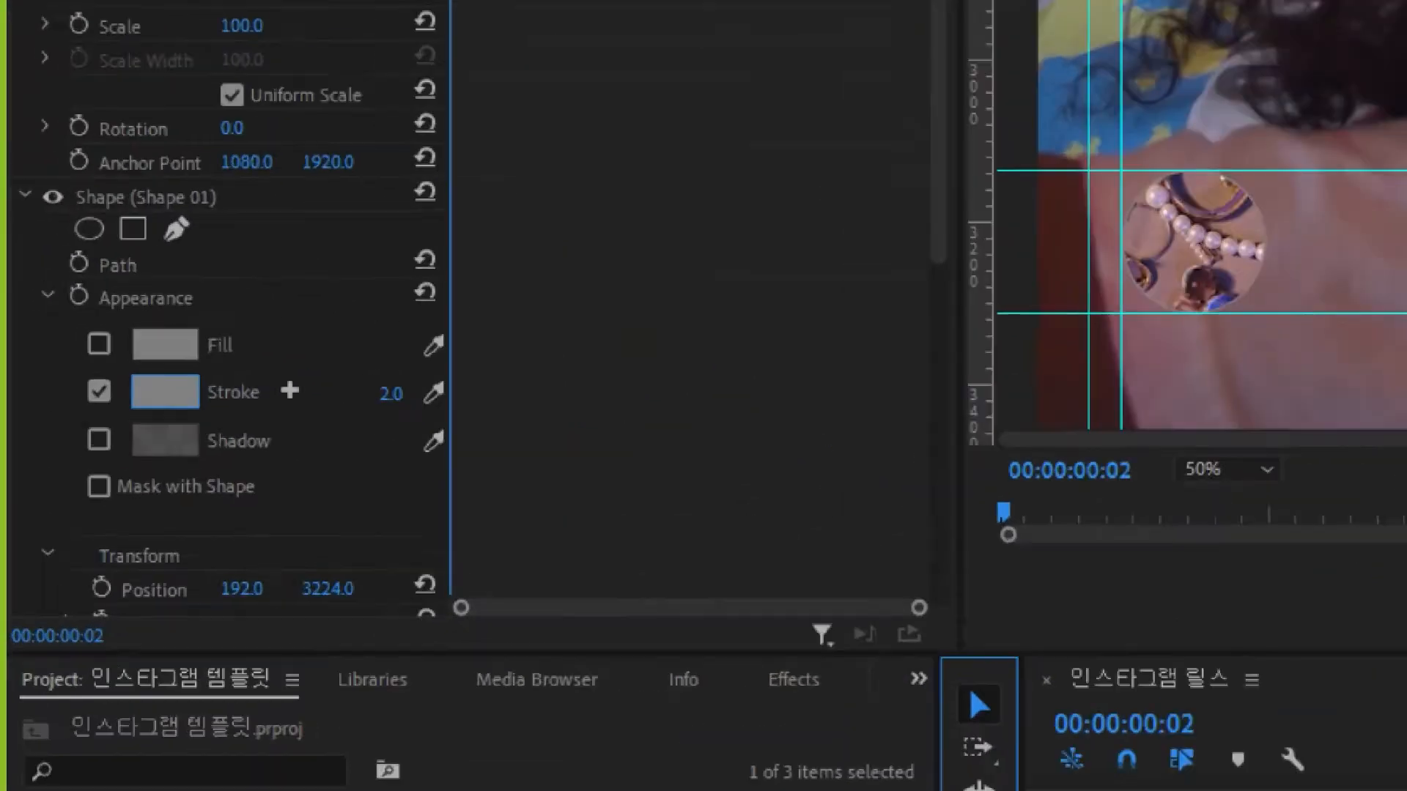
left_click(160, 380)
left_click_drag(119, 370, 210, 411)
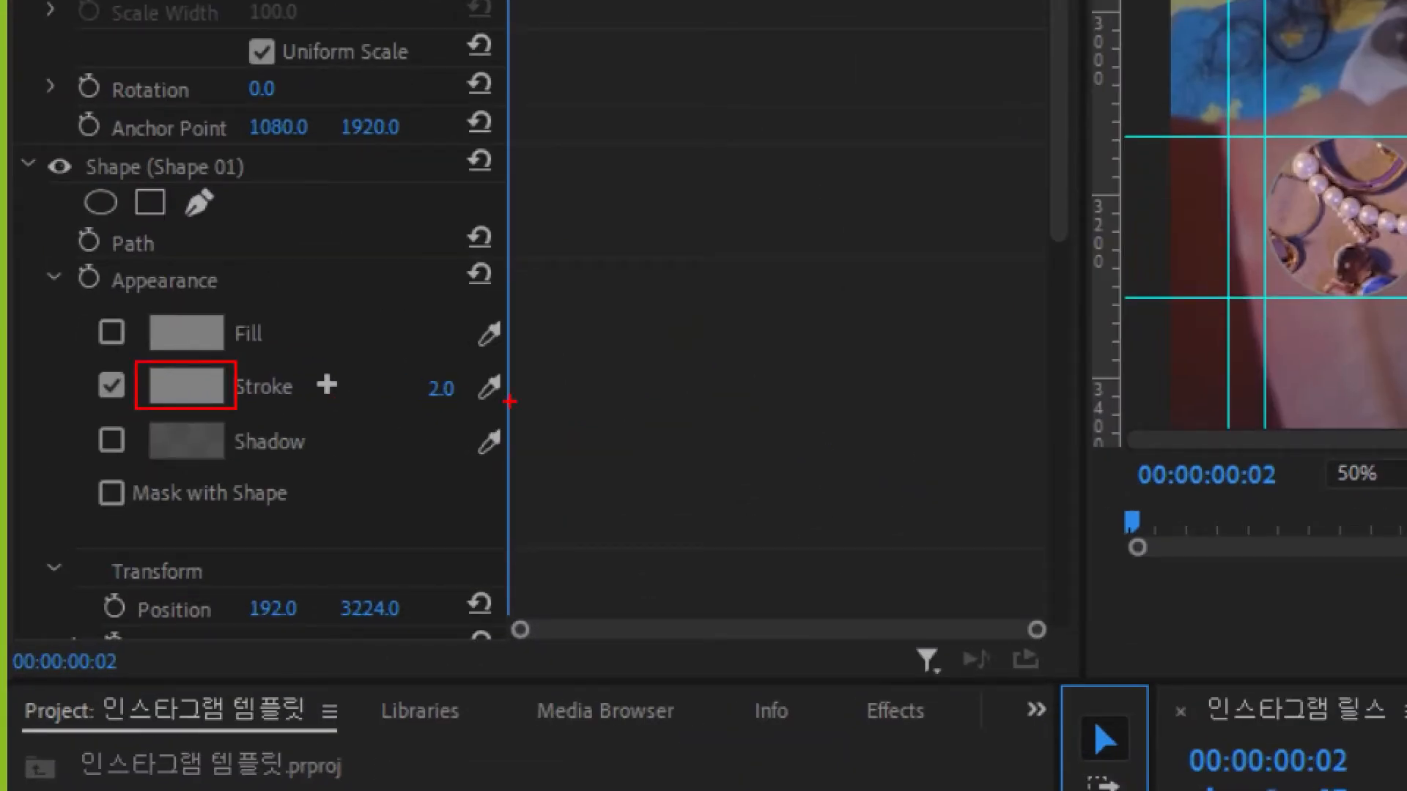
left_click_drag(412, 364, 467, 412)
key("Escape")
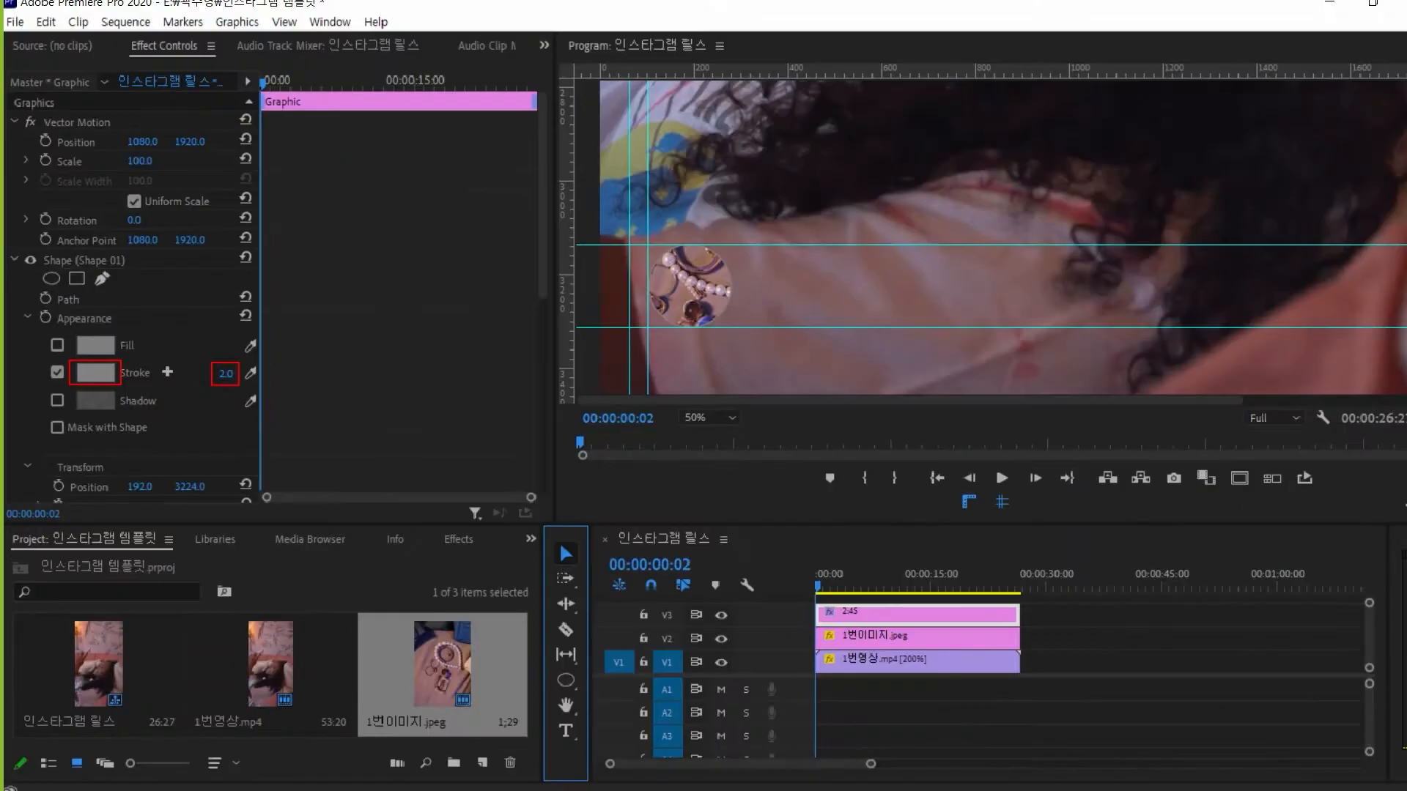
left_click(13, 262)
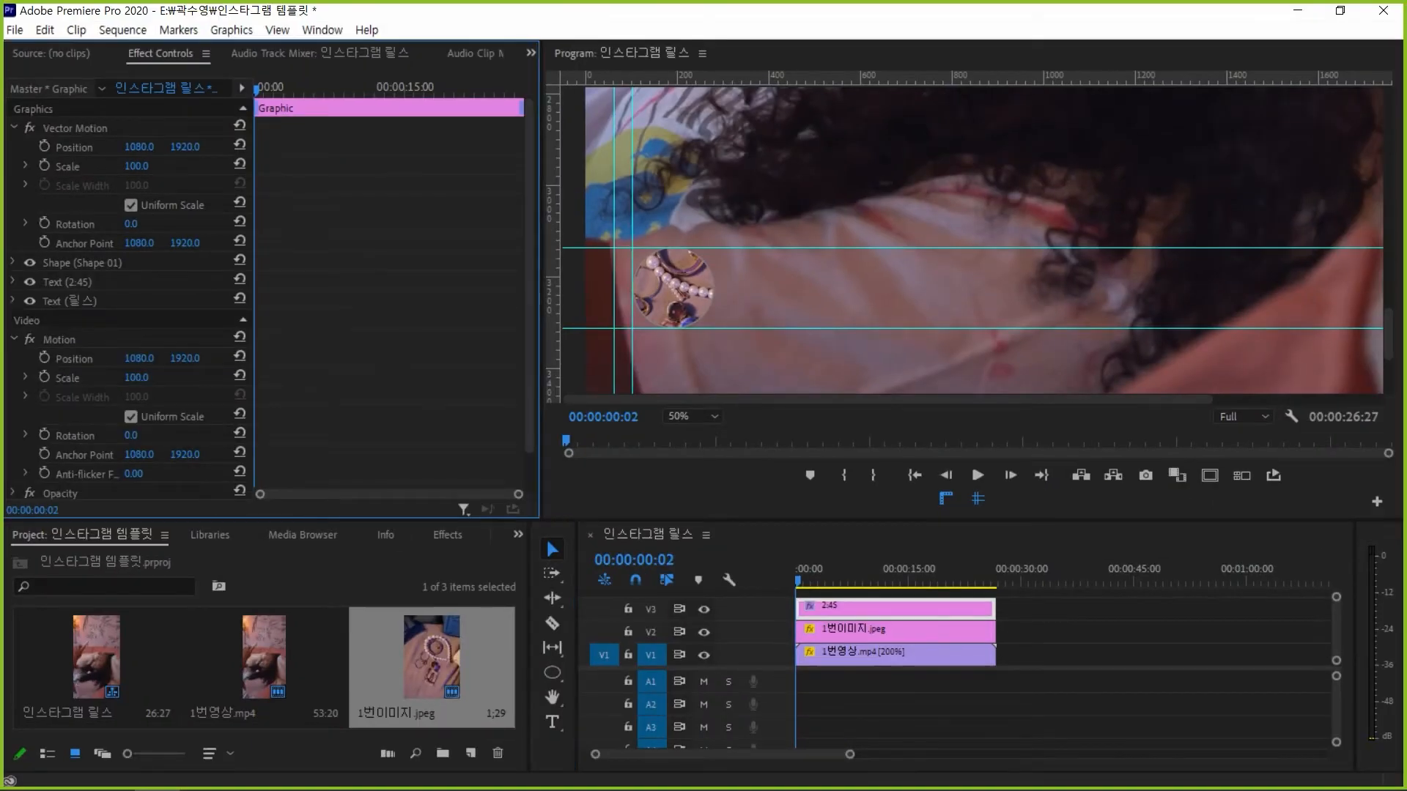
left_click(1121, 644)
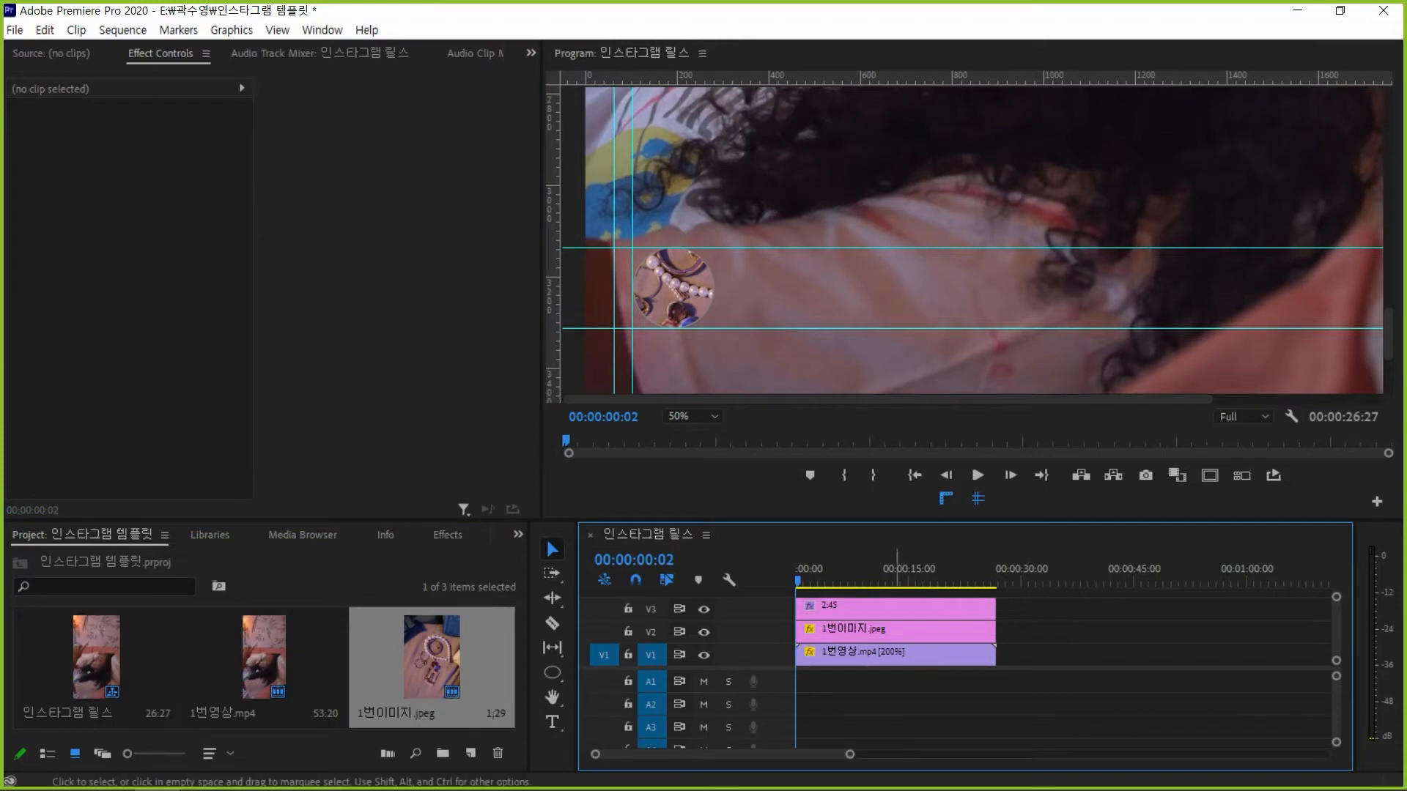
left_click(897, 609)
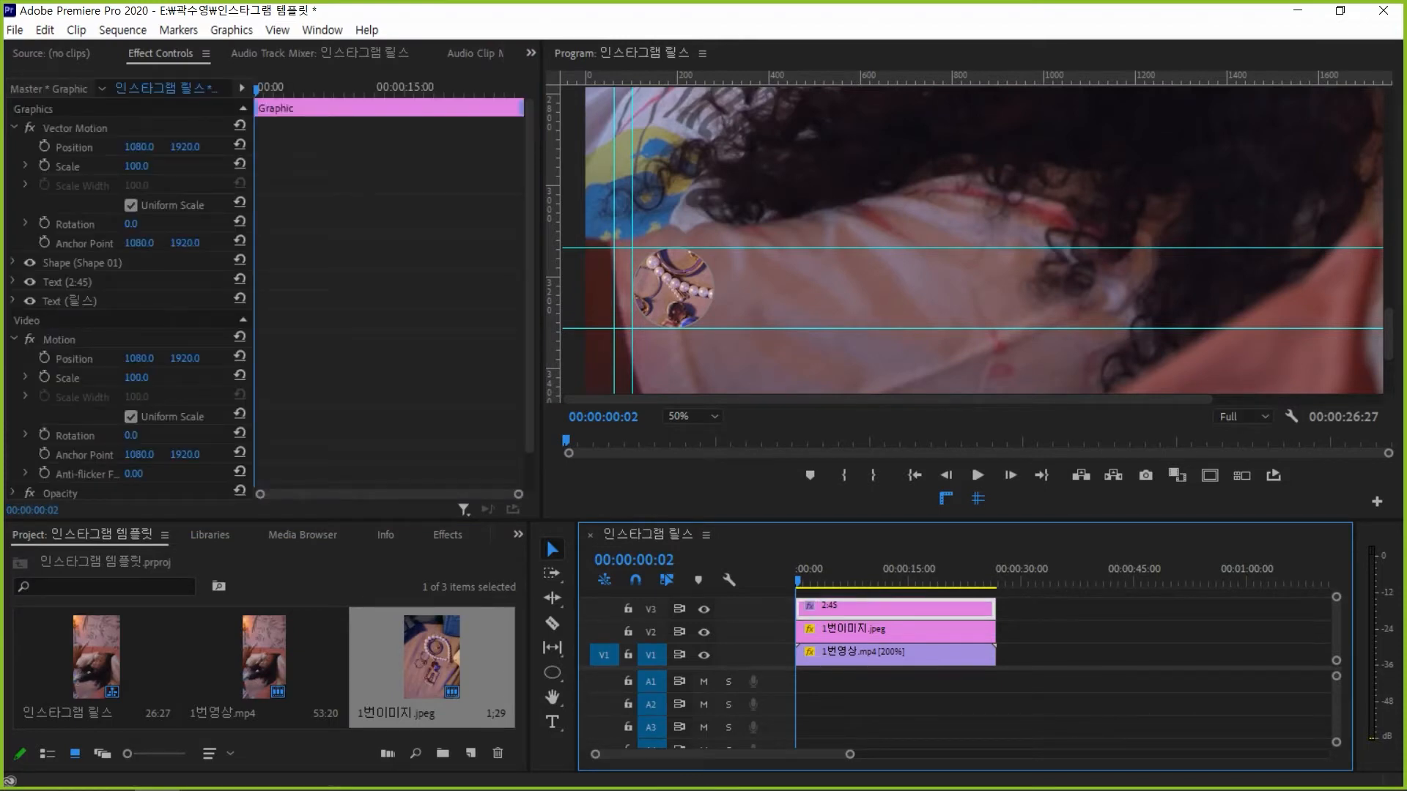
left_click(82, 263)
left_click(13, 261)
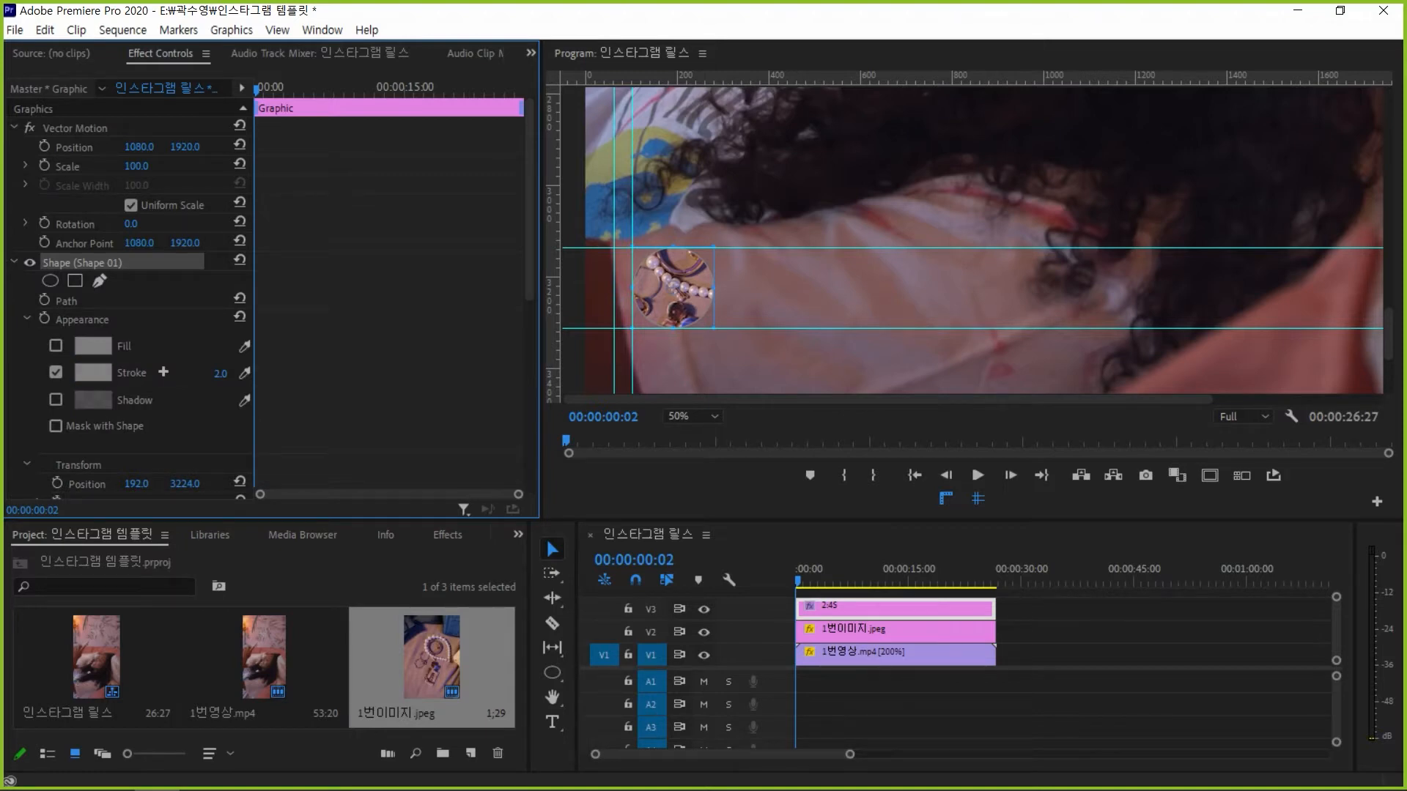
left_click(1129, 630)
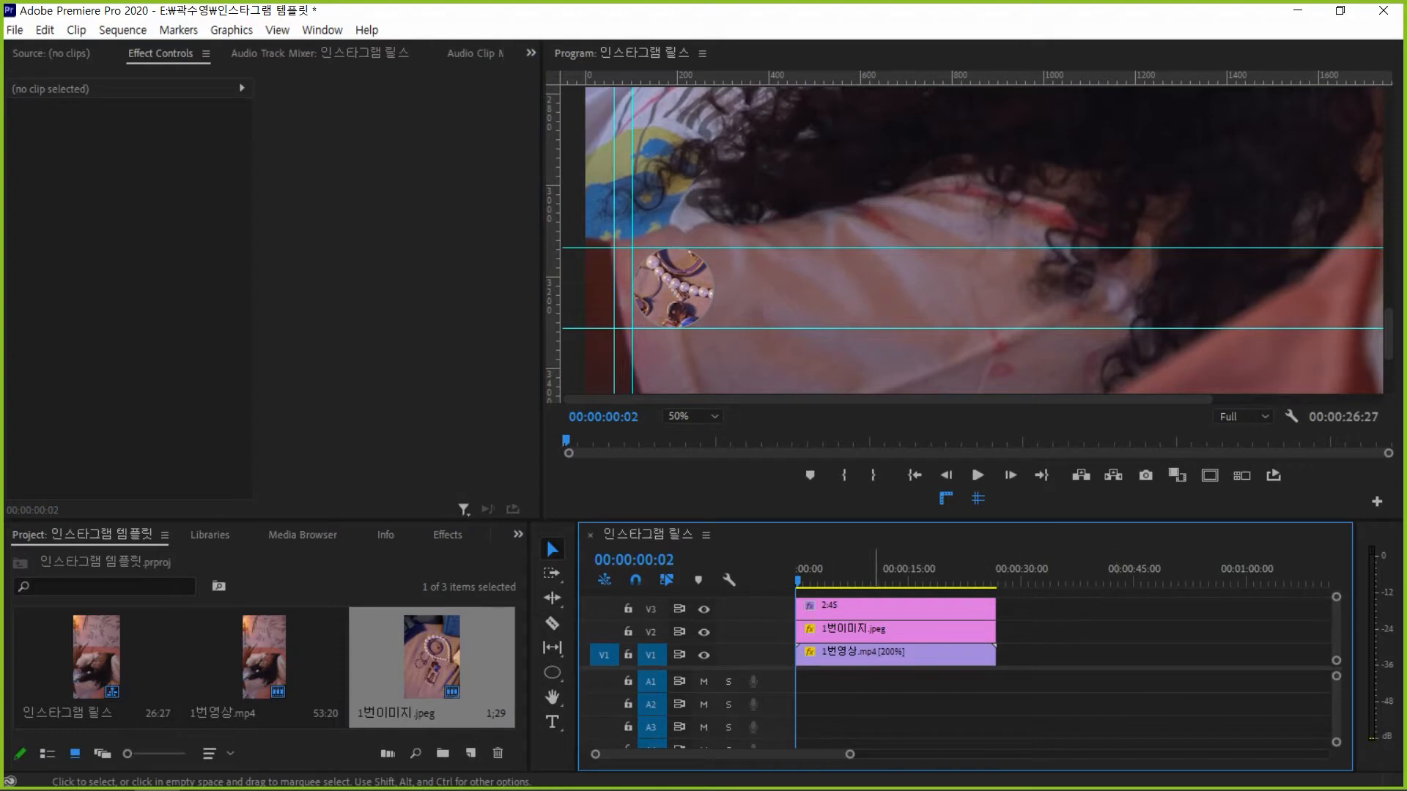
Set the stroke width of the circle around the profile image to 3 in the 2:45 graphic
left_click(876, 610)
left_click(93, 373)
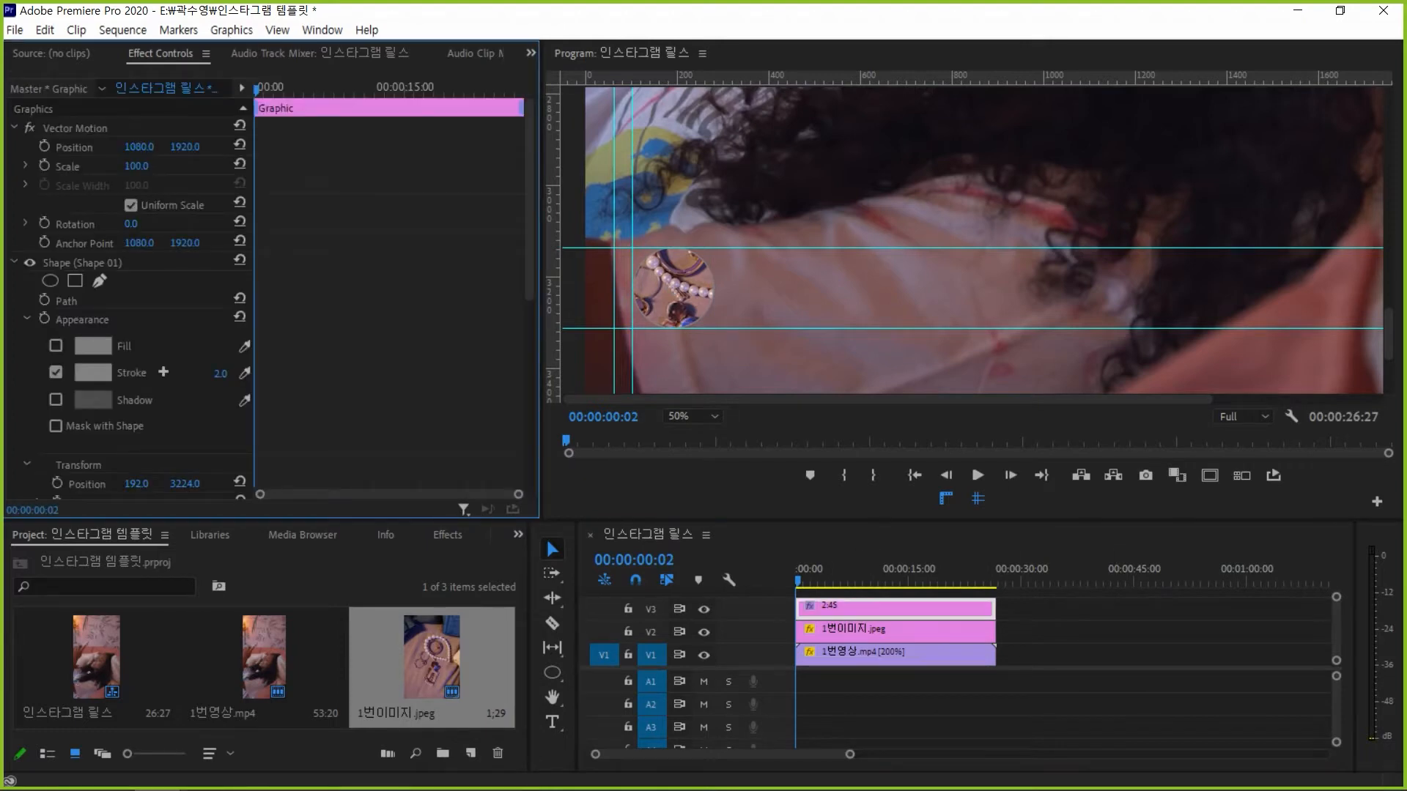
left_click(220, 373)
type("3")
key("Return")
left_click(13, 263)
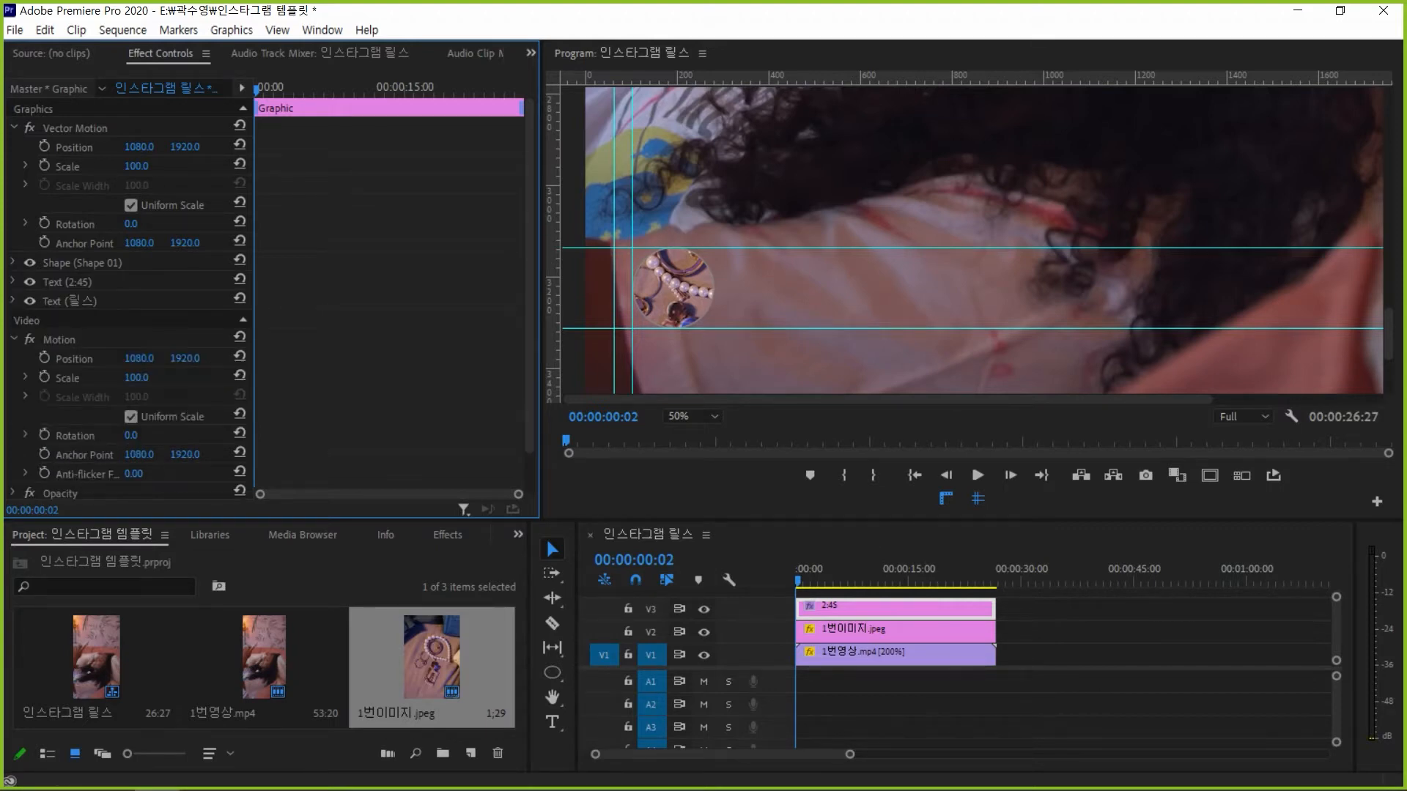
left_click(941, 608)
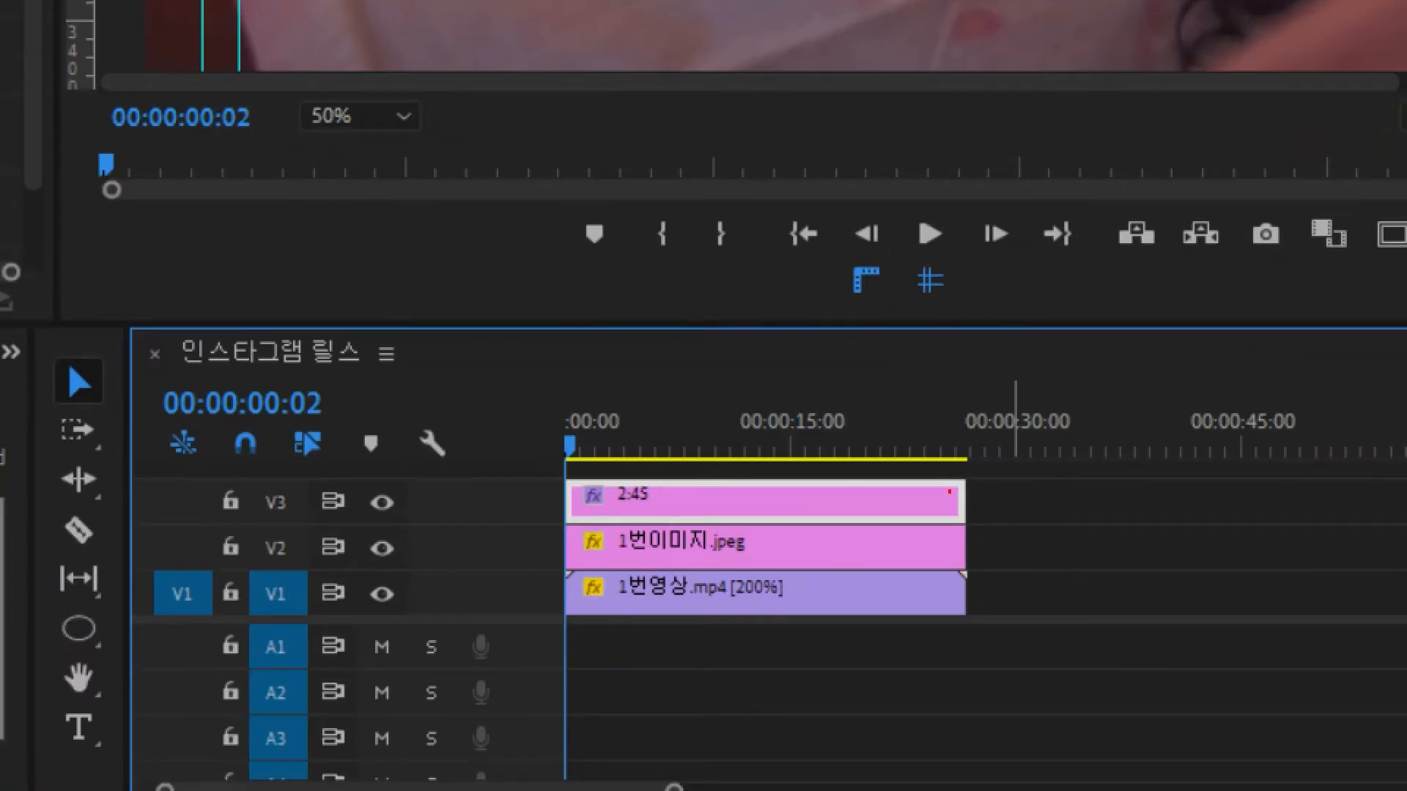
Add the text "INSTAGRAM NAME" beside the circular profile image, within the 2:45 graphic on V3
mouse_move(949, 492)
left_mouse_down()
mouse_move(970, 542)
mouse_move(946, 542)
mouse_move(955, 559)
mouse_move(947, 504)
left_mouse_up()
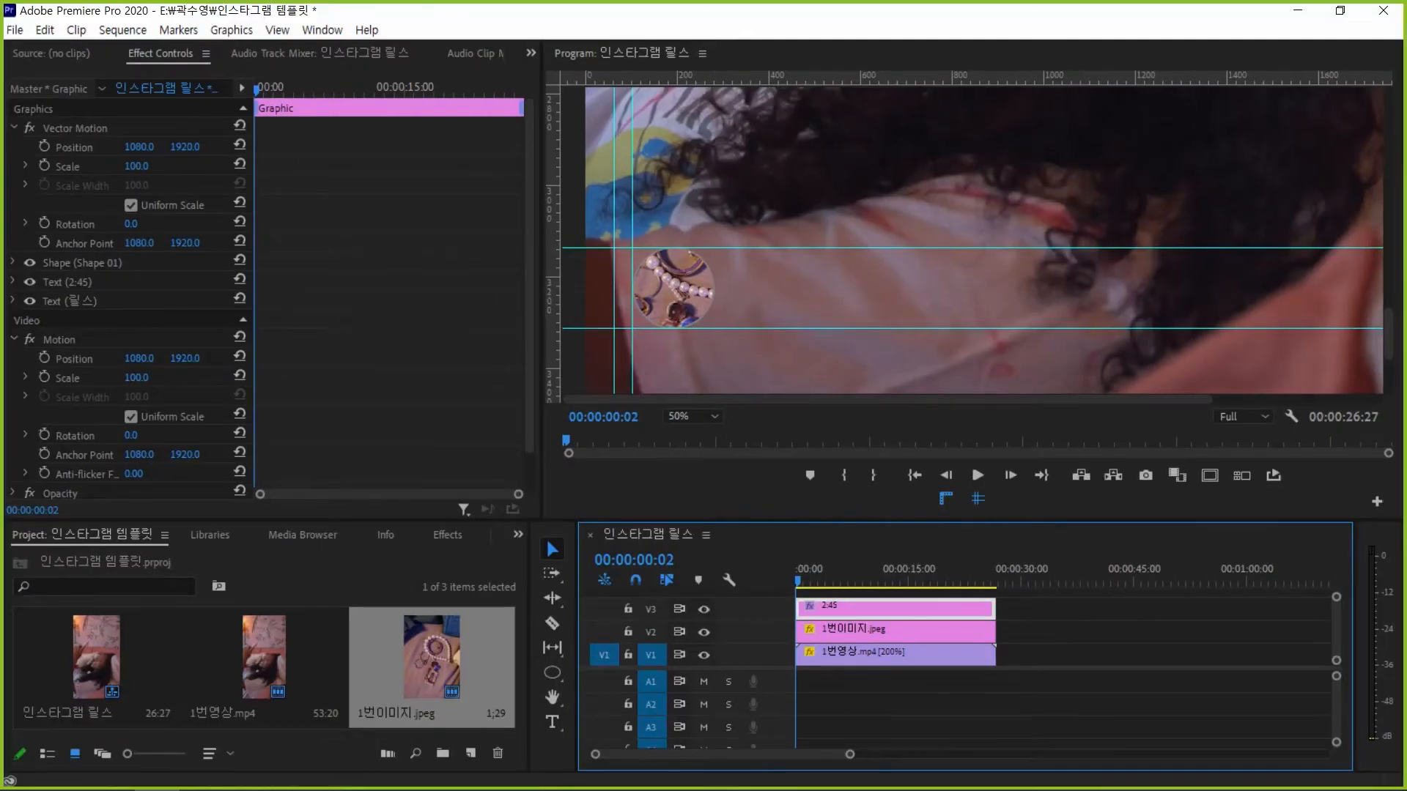
left_click(552, 722)
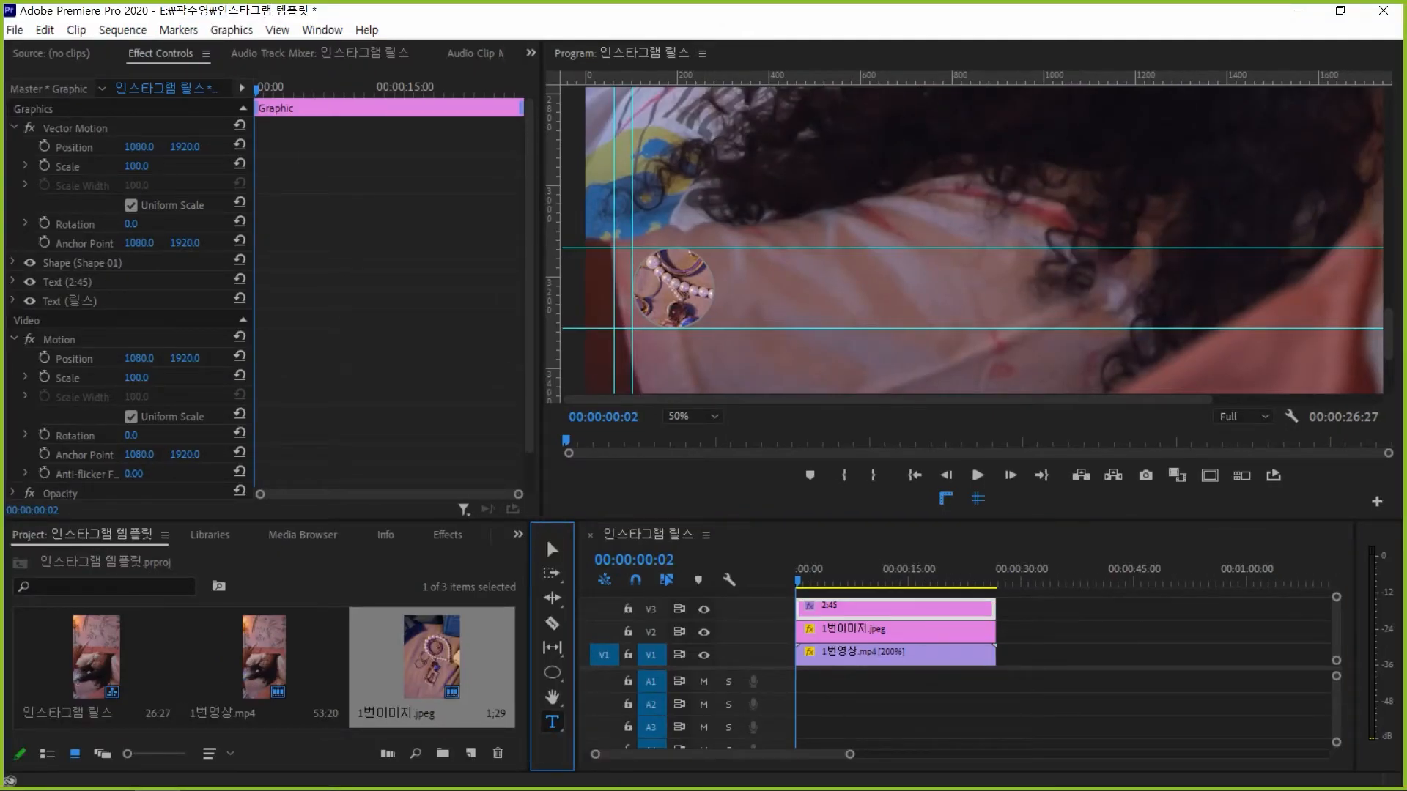
left_click(762, 308)
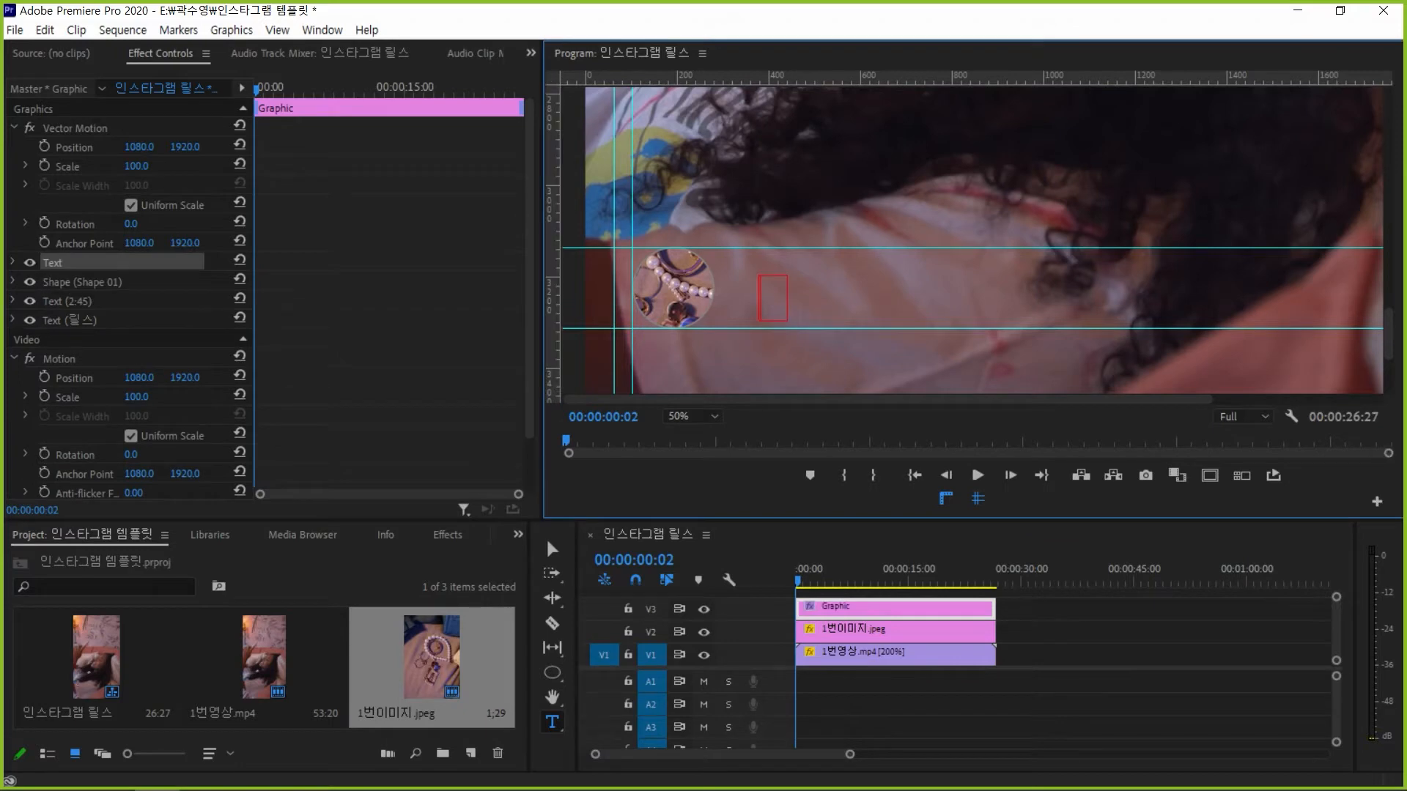
type("ㅏㅜㅅㅆ")
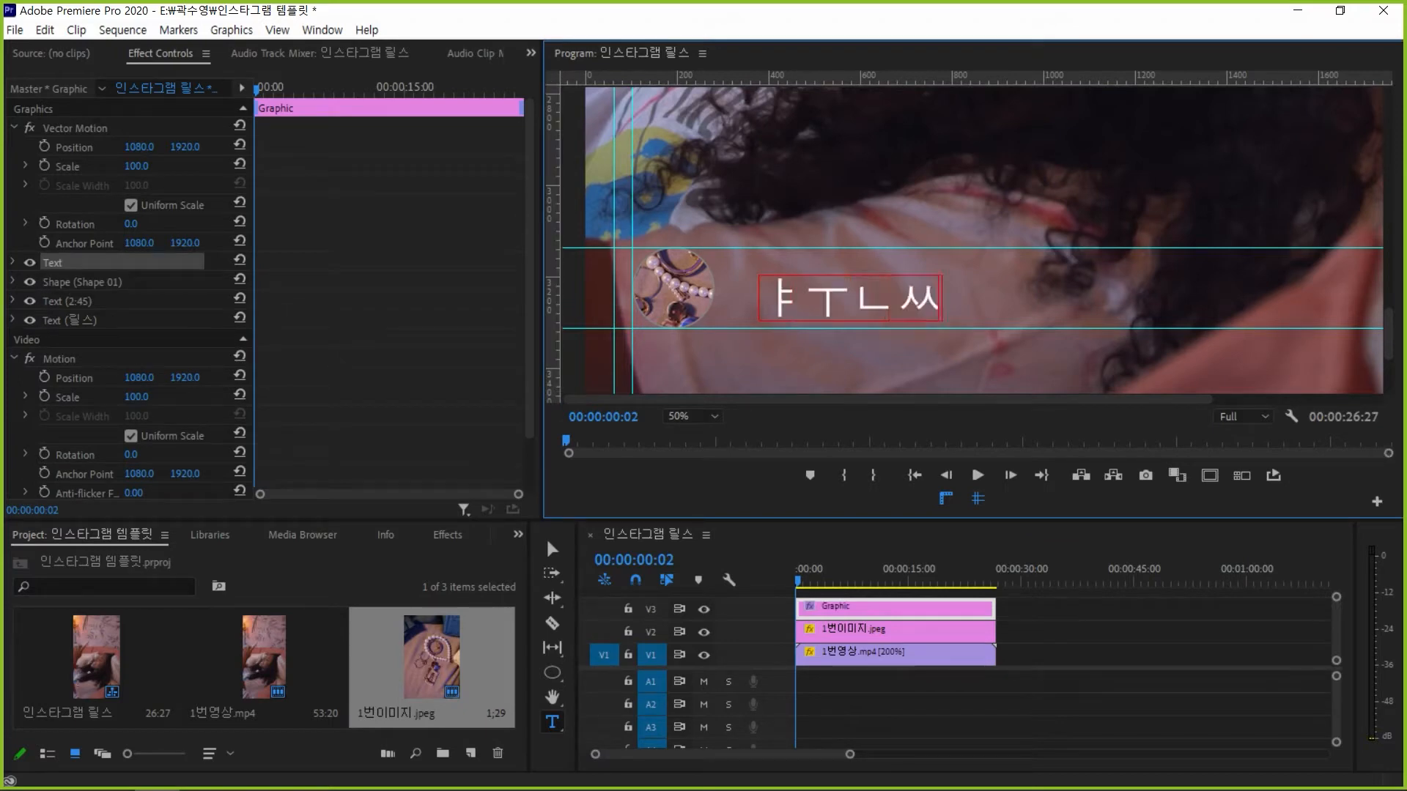
key("BackSpace")
key("BackSpace")
key("BackSpace")
key("BackSpace")
type("INST")
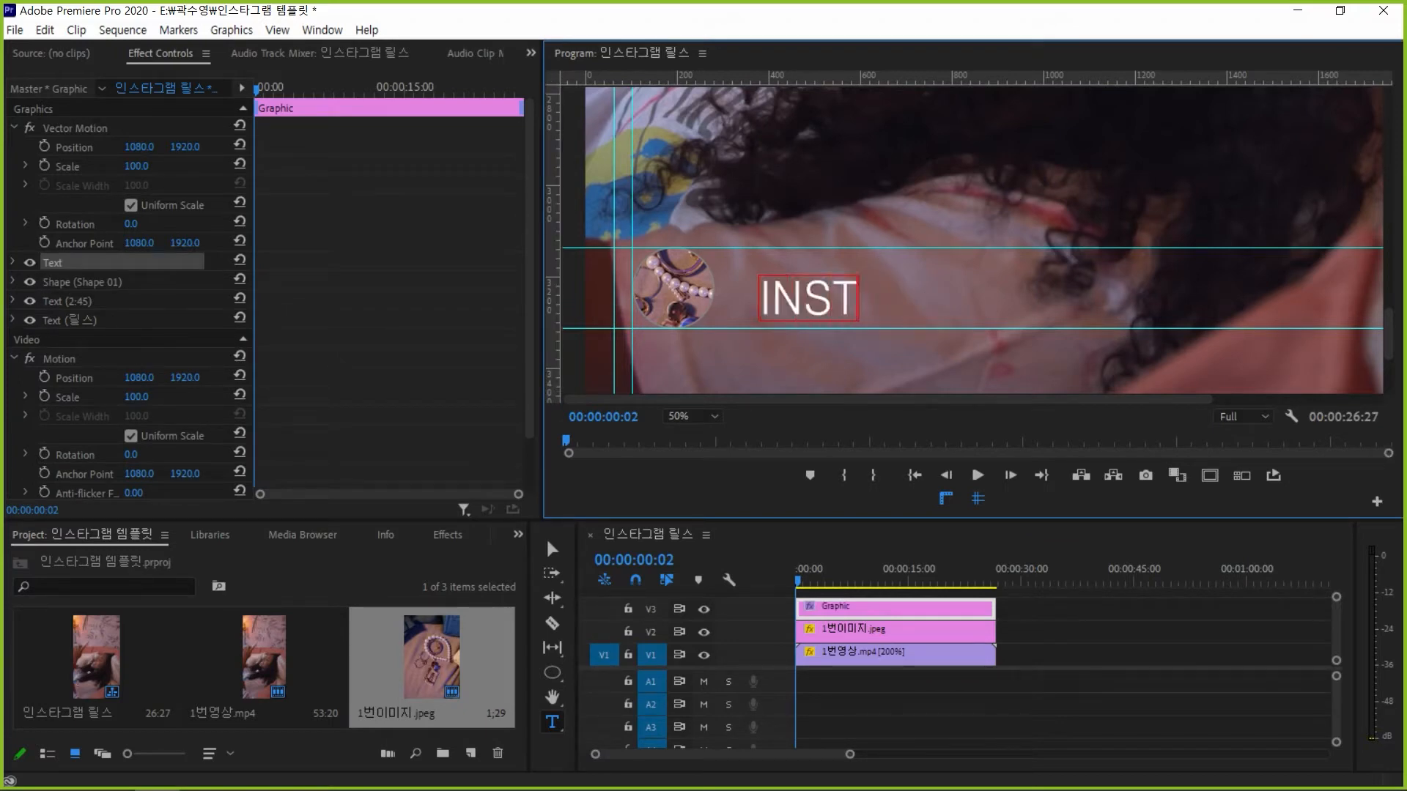
type("AGRA")
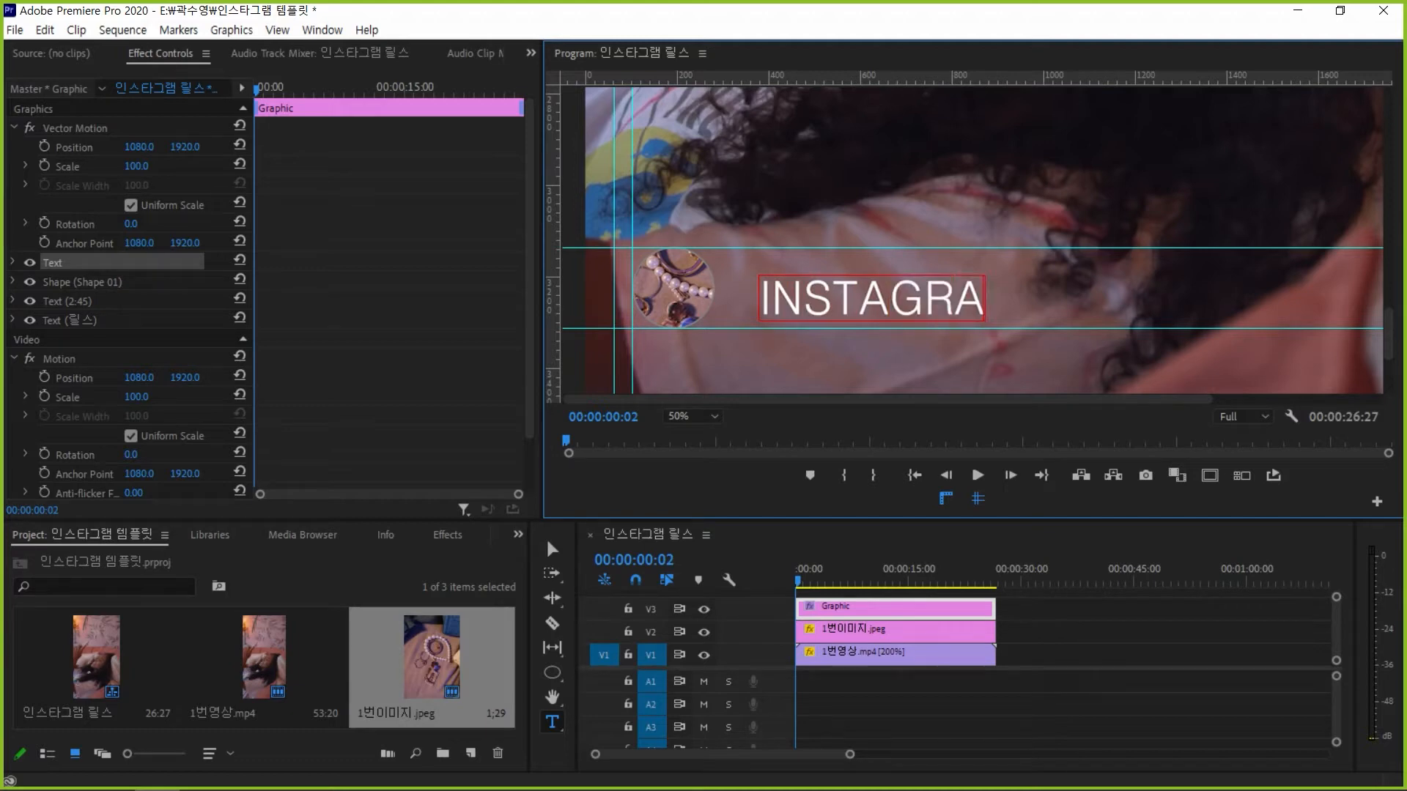
type("M NAME")
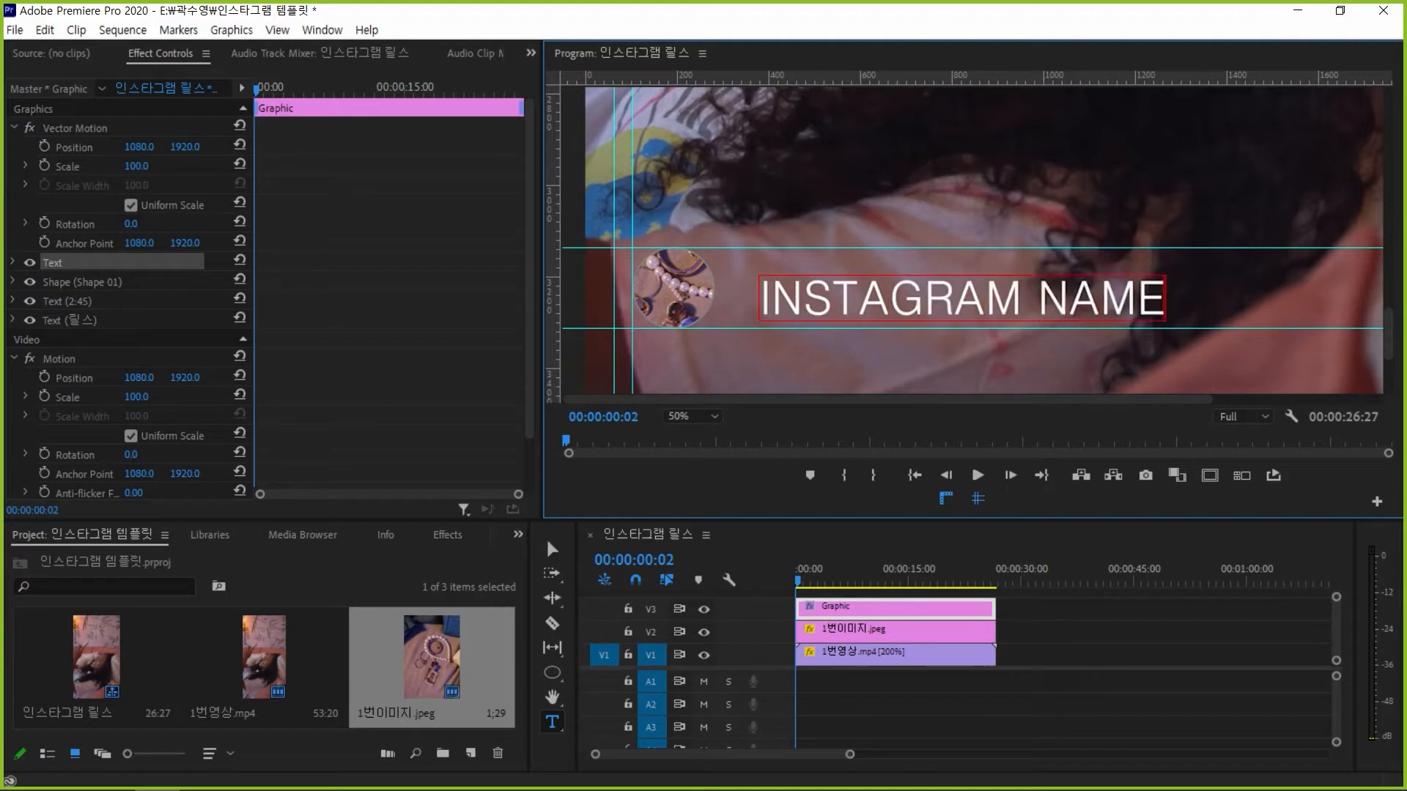
left_click(552, 550)
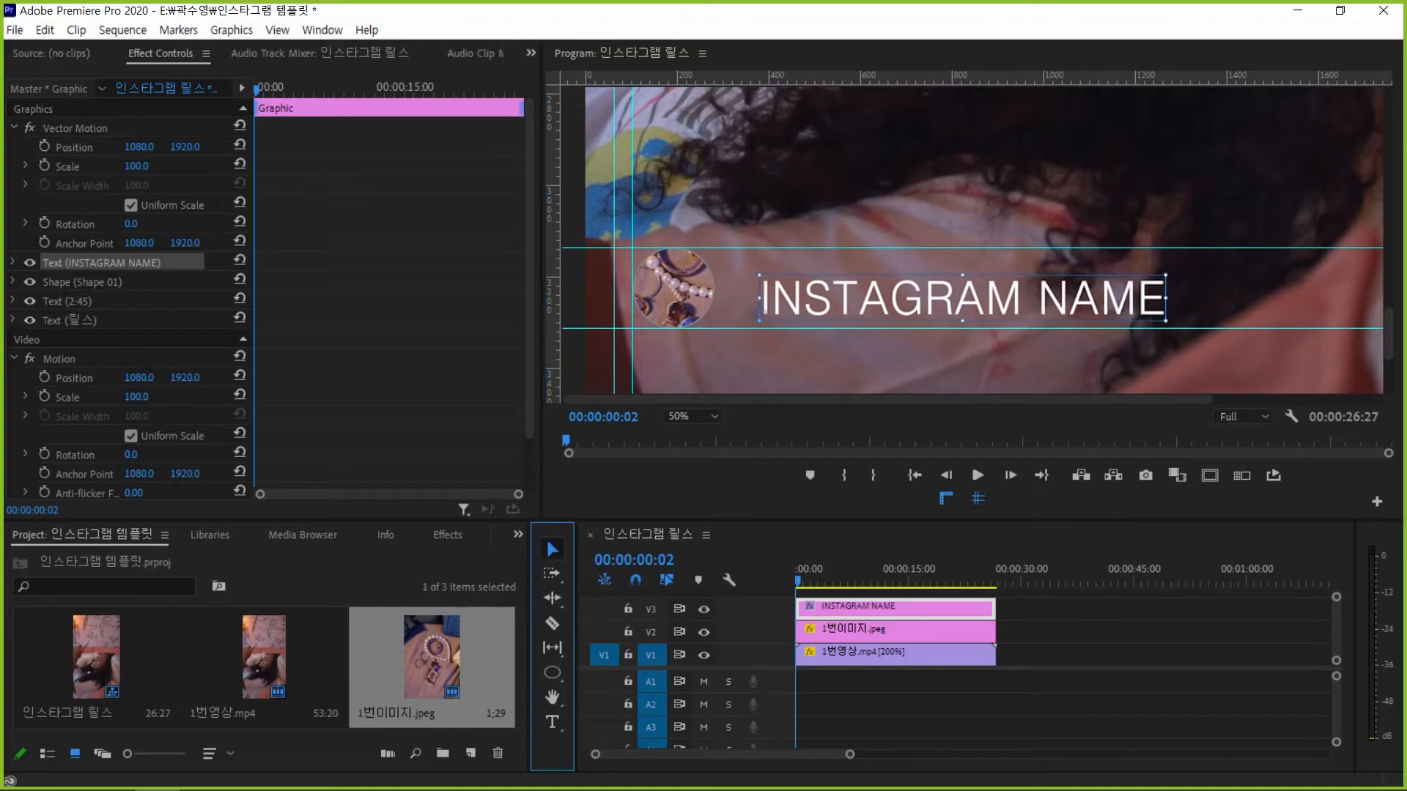
Move the INSTAGRAM NAME text closer to the profile image and centre it vertically between the two horizontal guides
left_click_drag(962, 298, 937, 293)
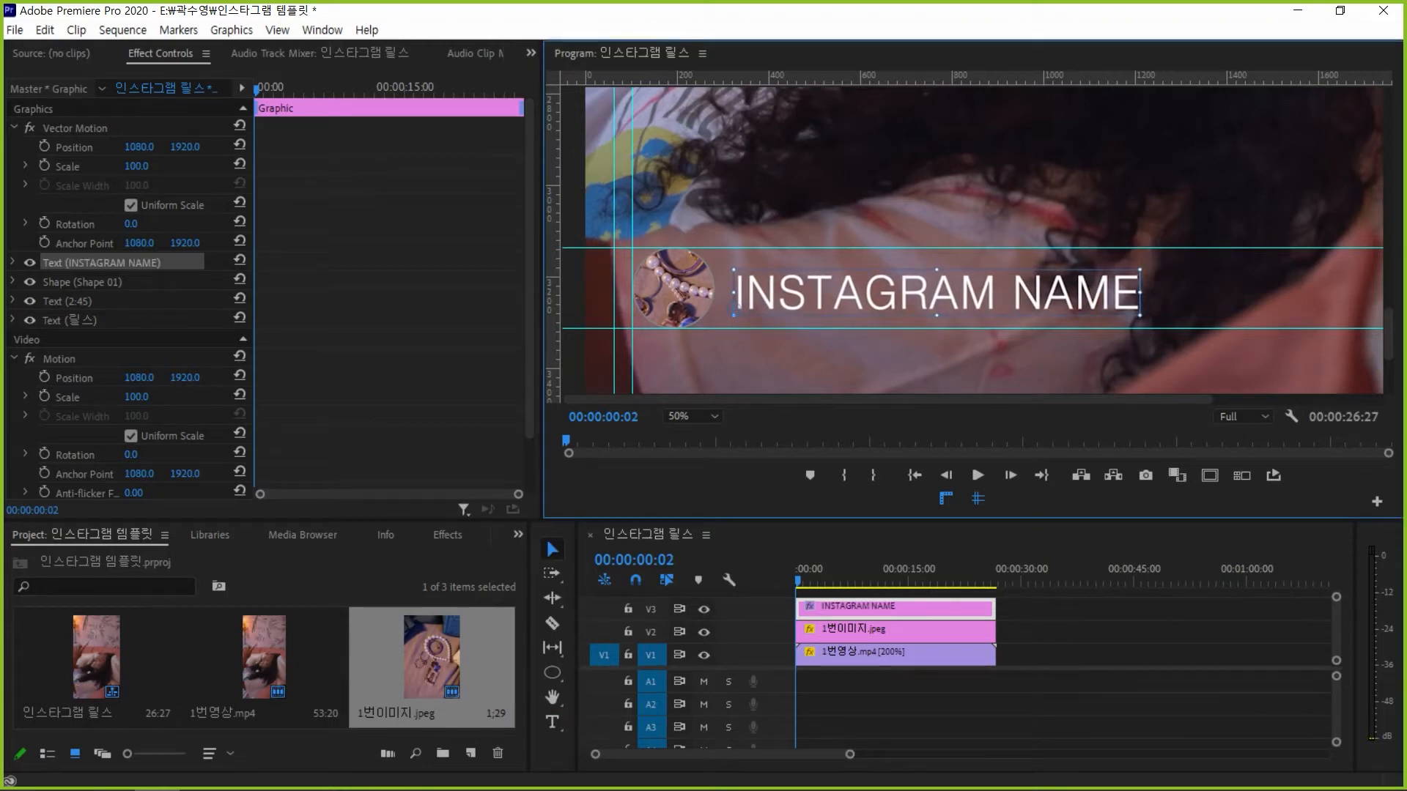
left_click(689, 416)
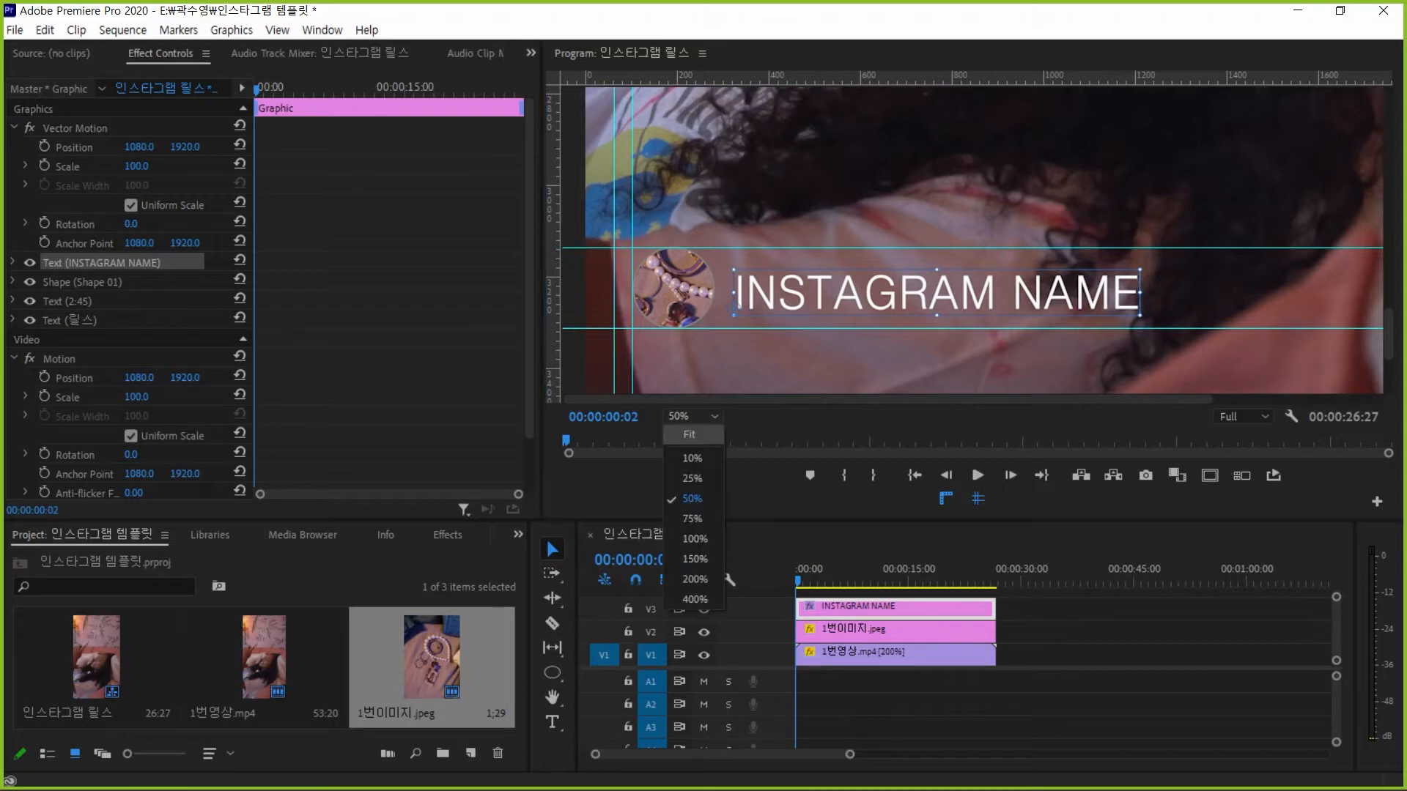
left_click(689, 434)
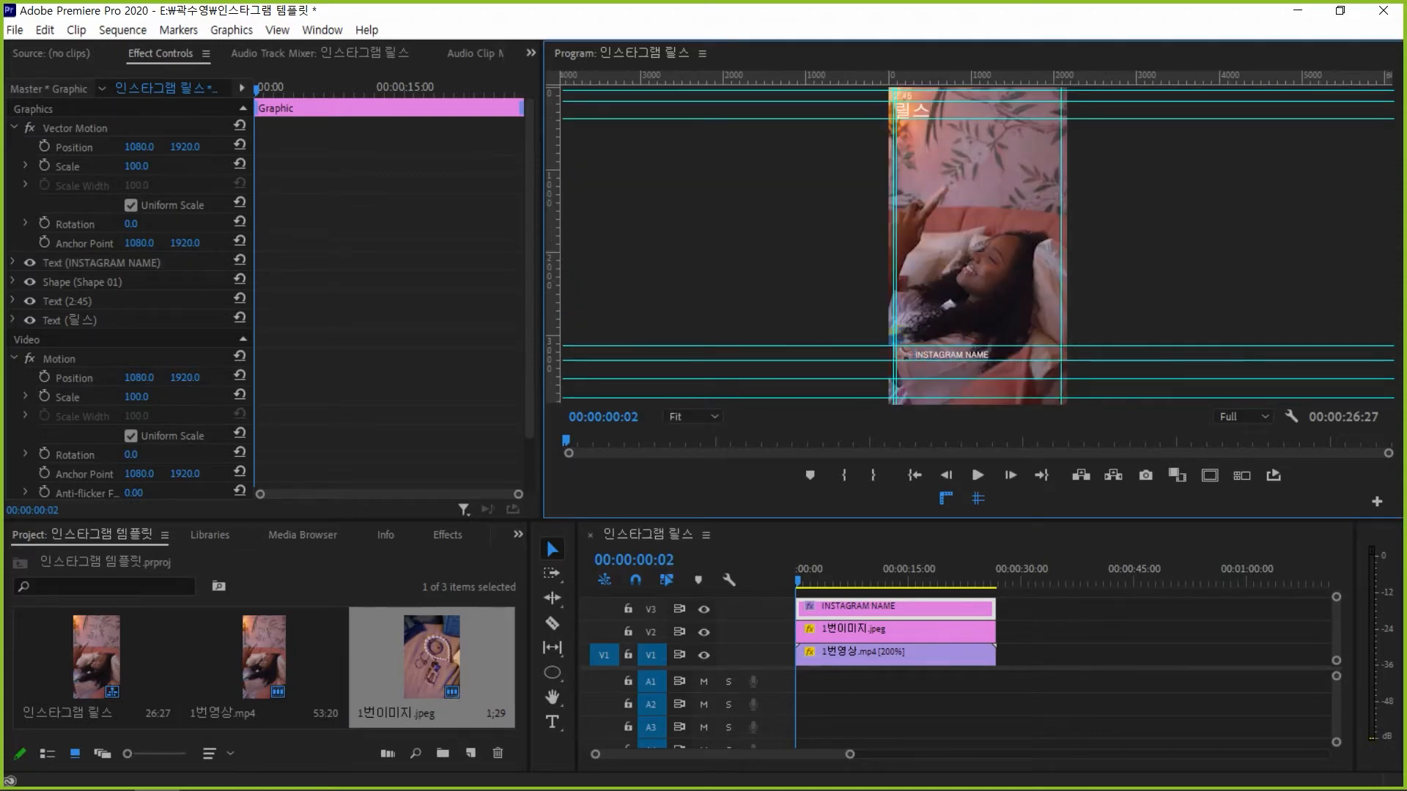
left_click(689, 416)
left_click(688, 499)
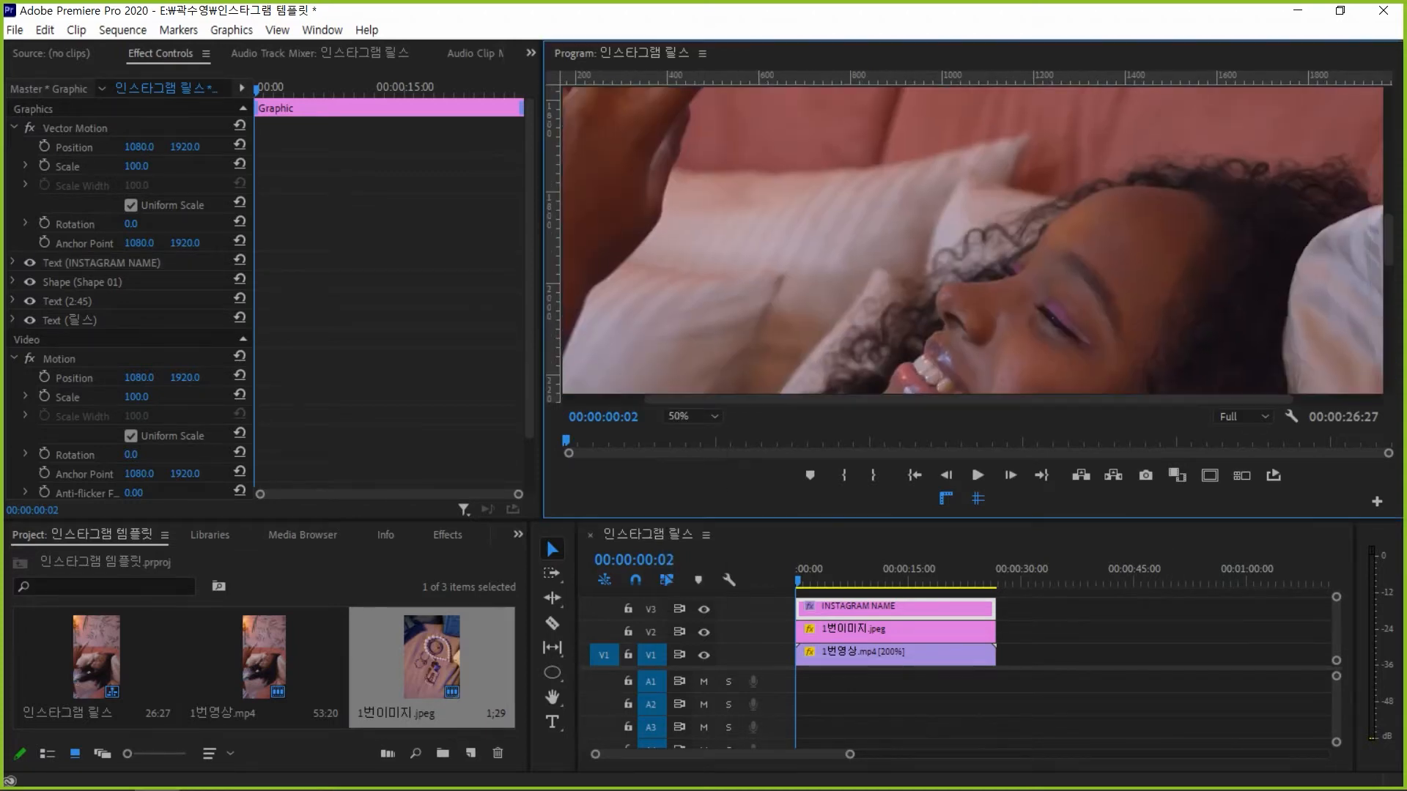
scroll(973, 241, "down", 10)
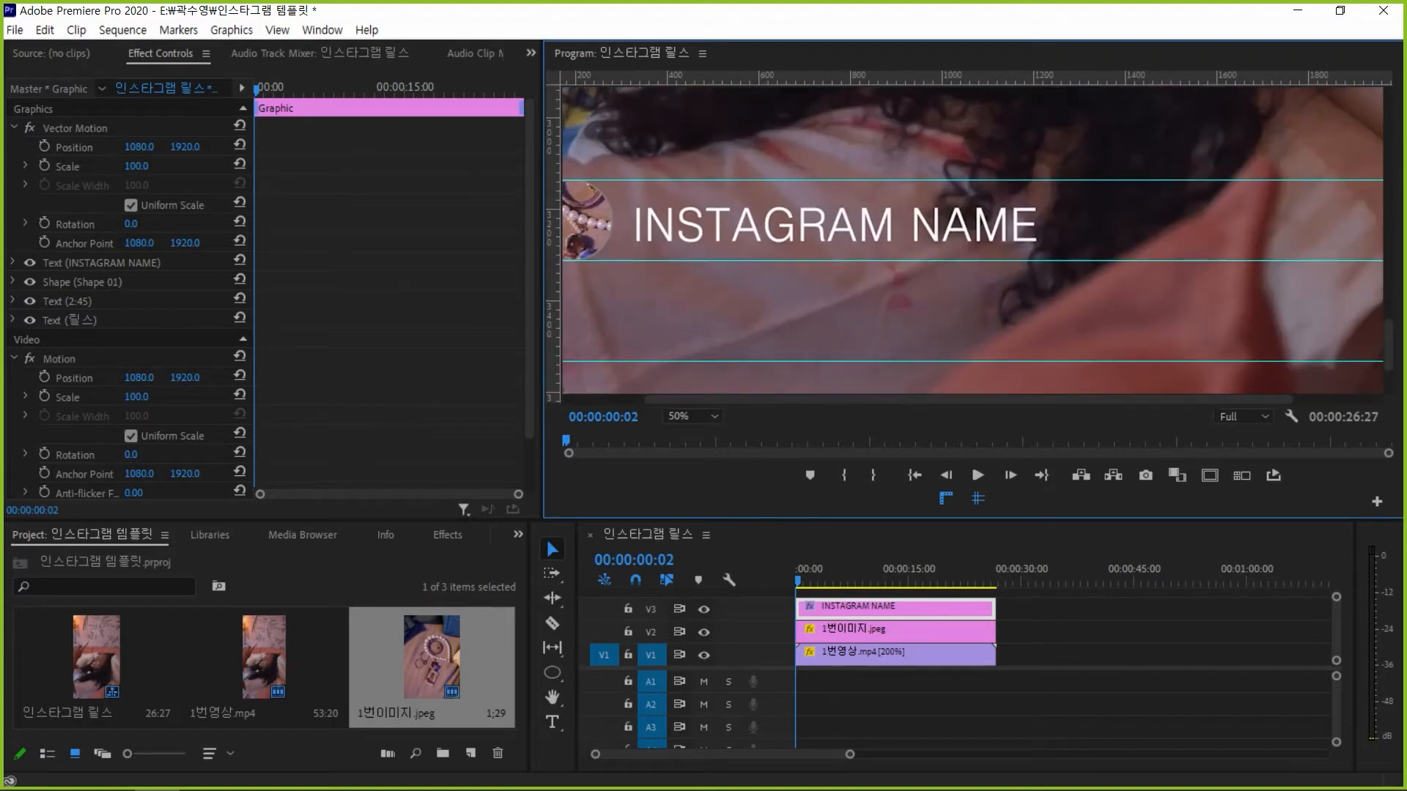
left_click(836, 226)
left_click_drag(835, 226, 831, 223)
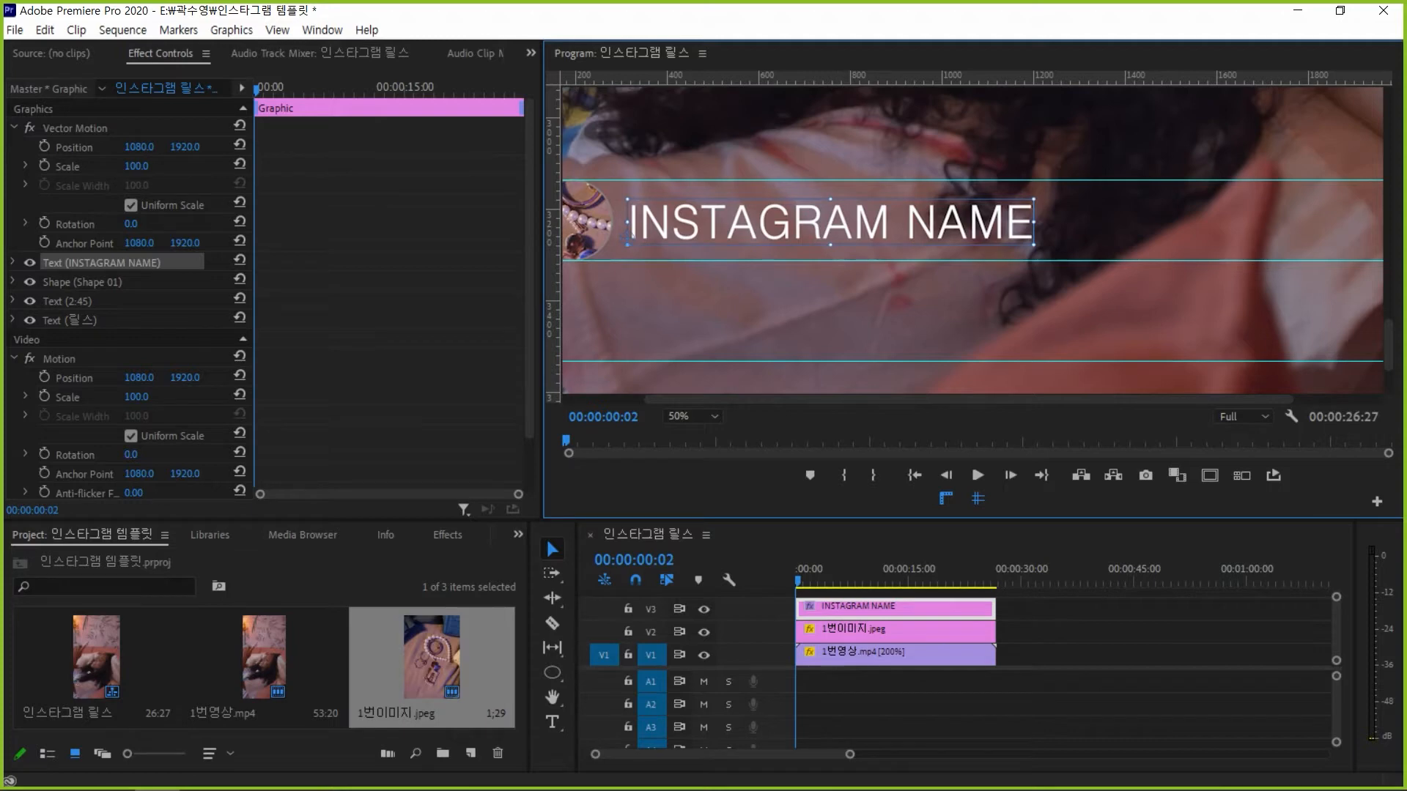
Remove the vertical guide running along the left edge of the profile image
left_click_drag(879, 399, 797, 400)
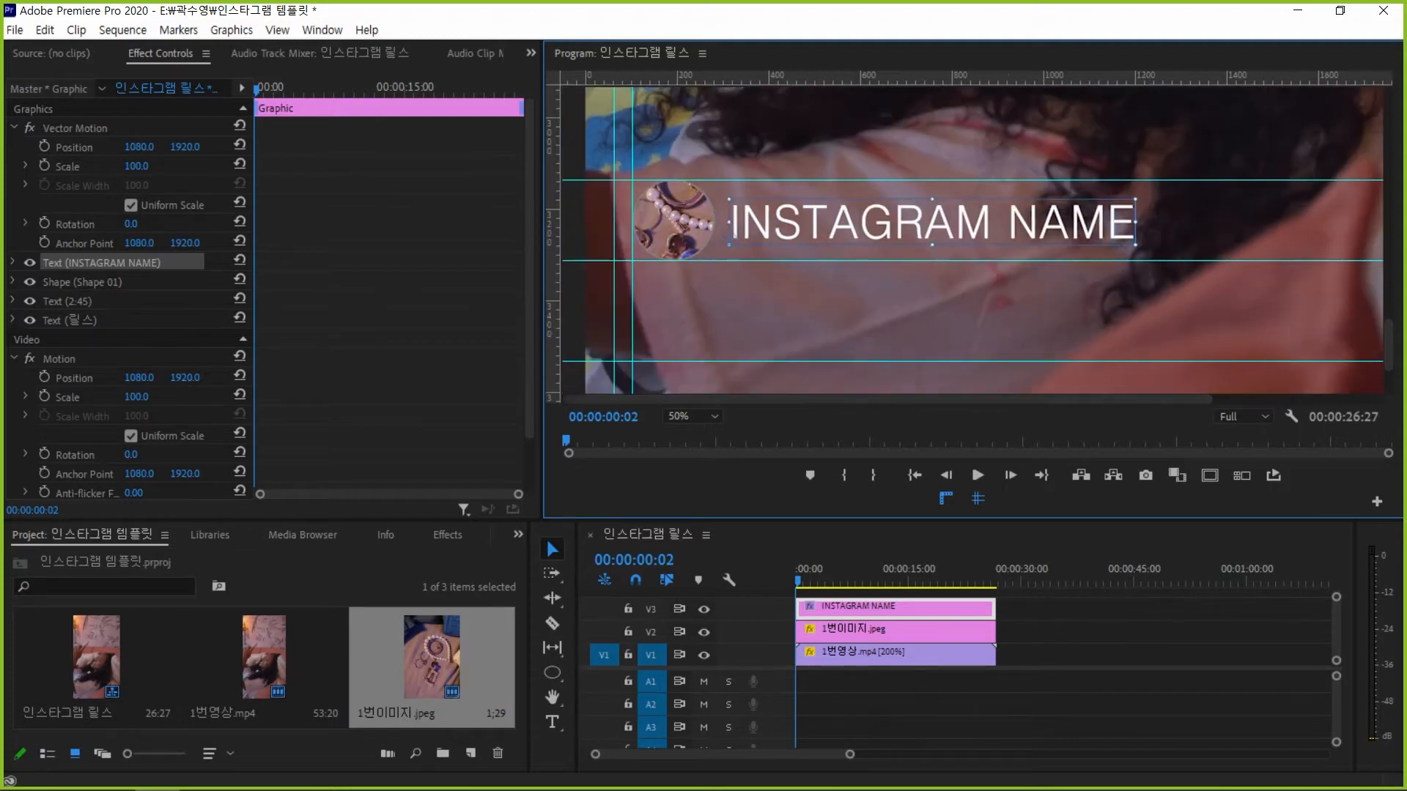
left_click_drag(633, 308, 553, 308)
left_click(574, 308)
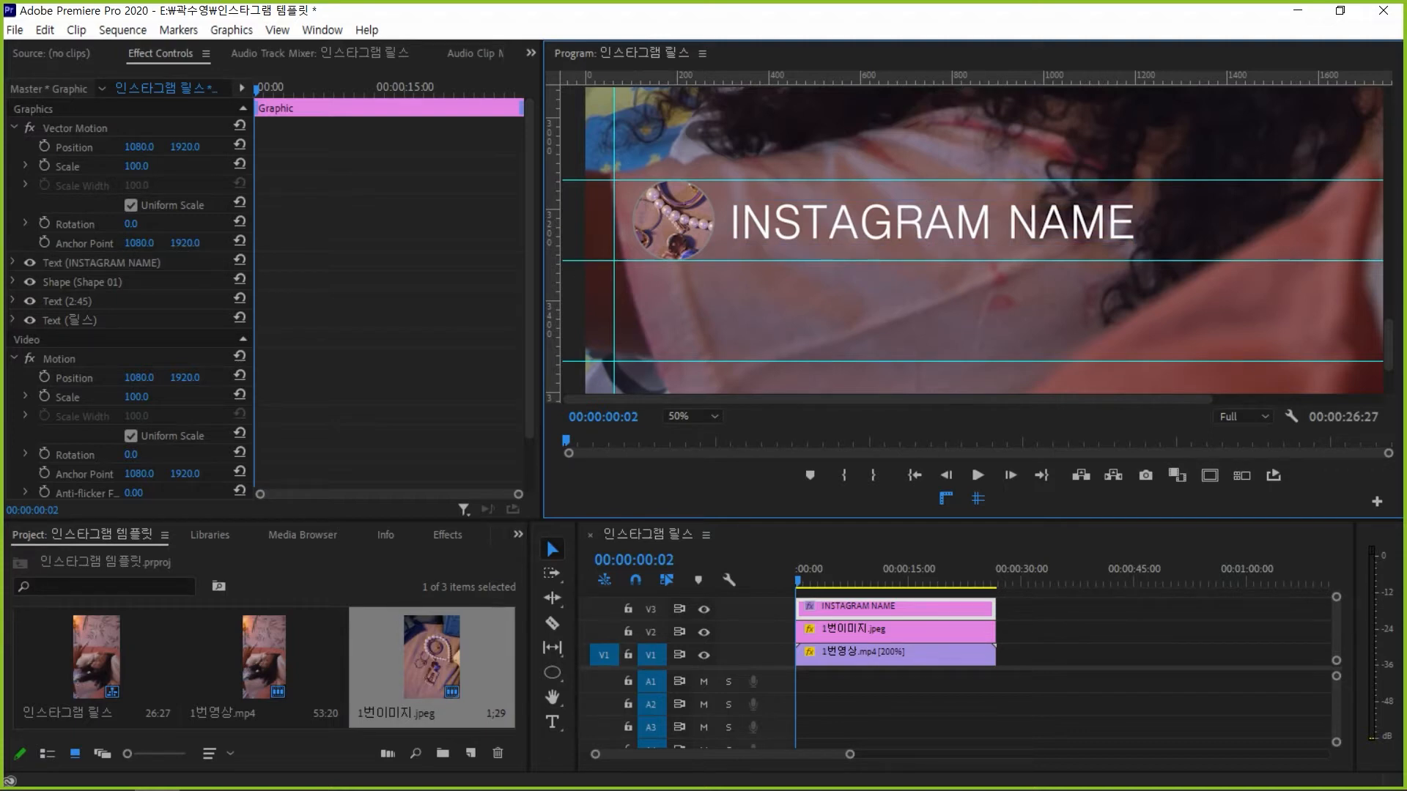
mouse_move(843, 399)
left_mouse_down()
mouse_move(975, 400)
mouse_move(843, 400)
left_mouse_up()
Shorten the INSTAGRAM NAME text to "NAME"
left_click(553, 722)
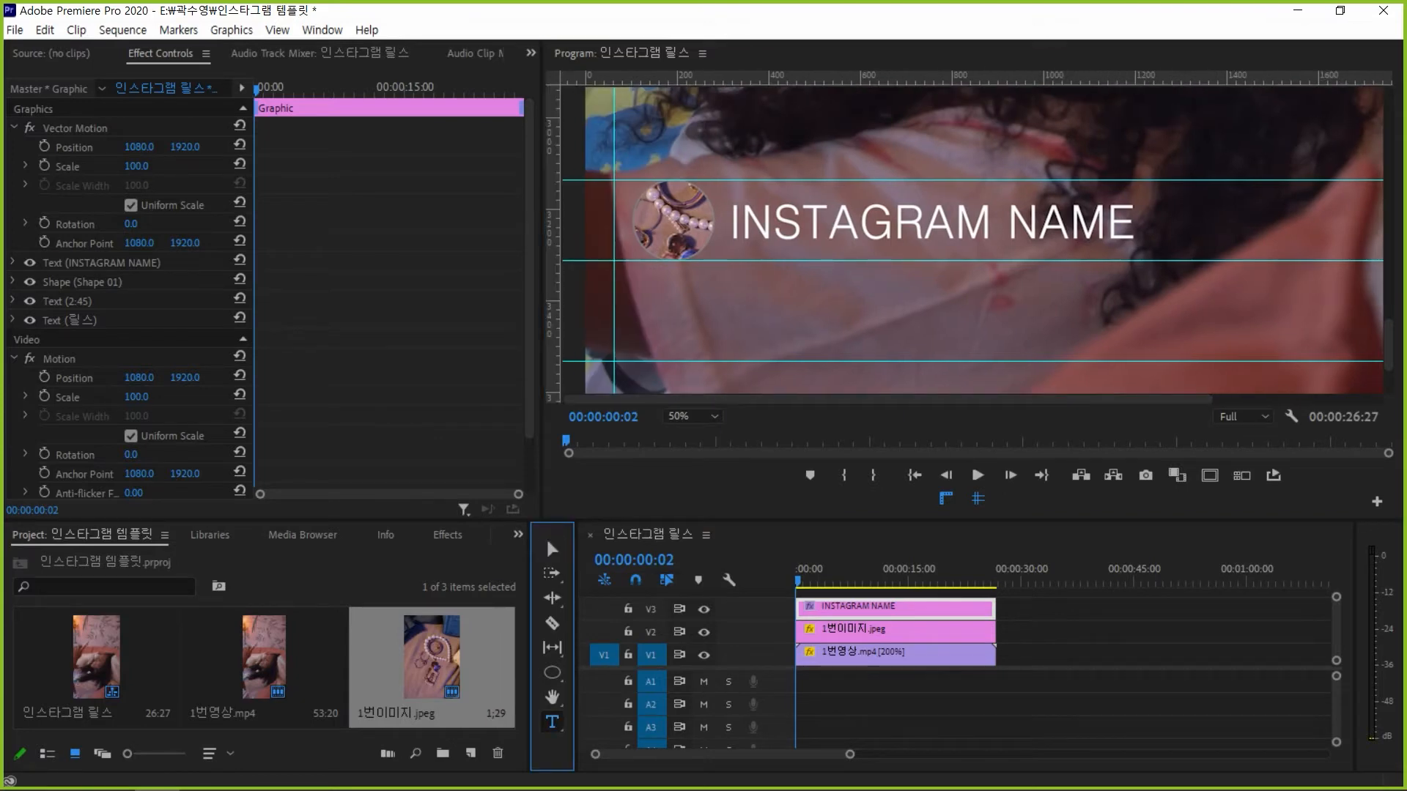
left_click_drag(1006, 222, 731, 222)
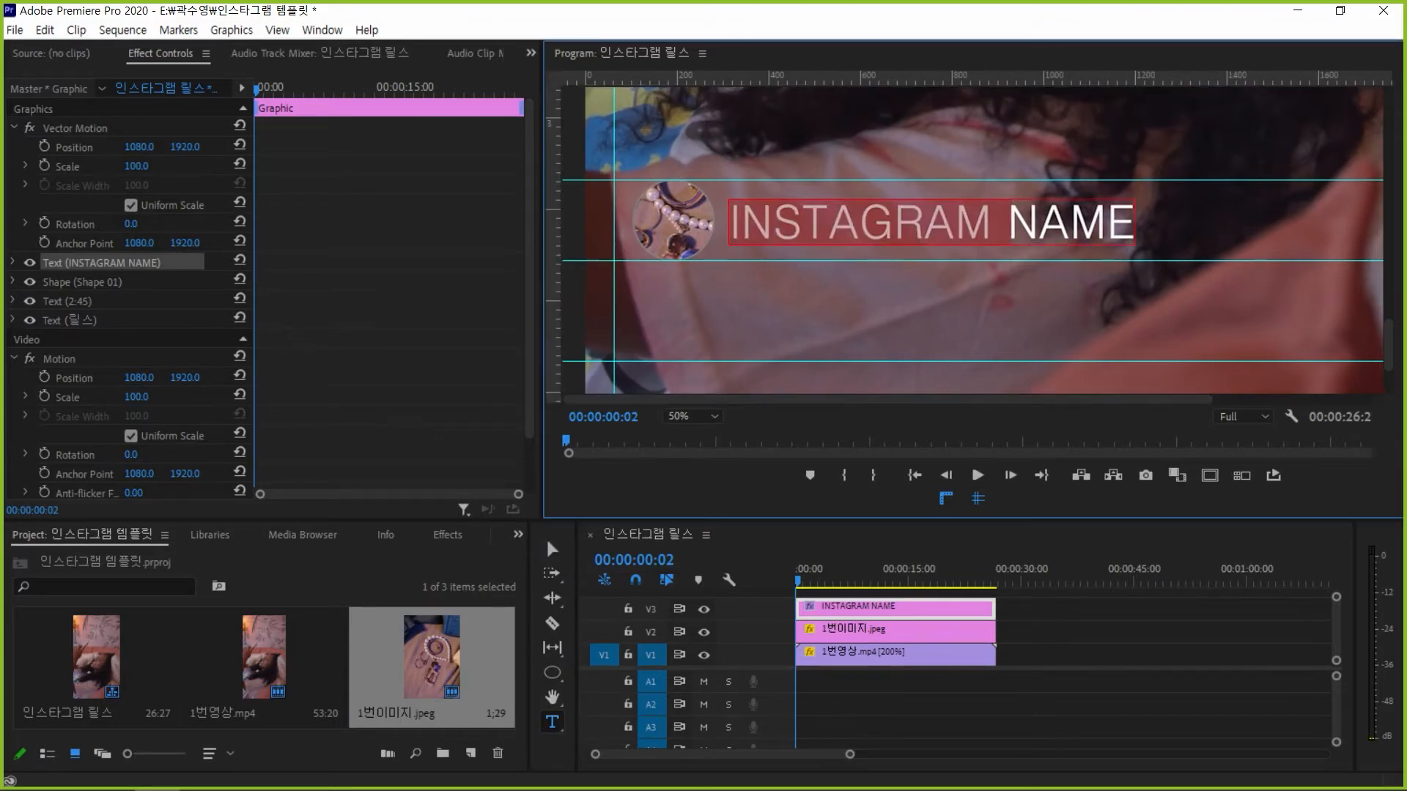
key("BackSpace")
left_click(552, 550)
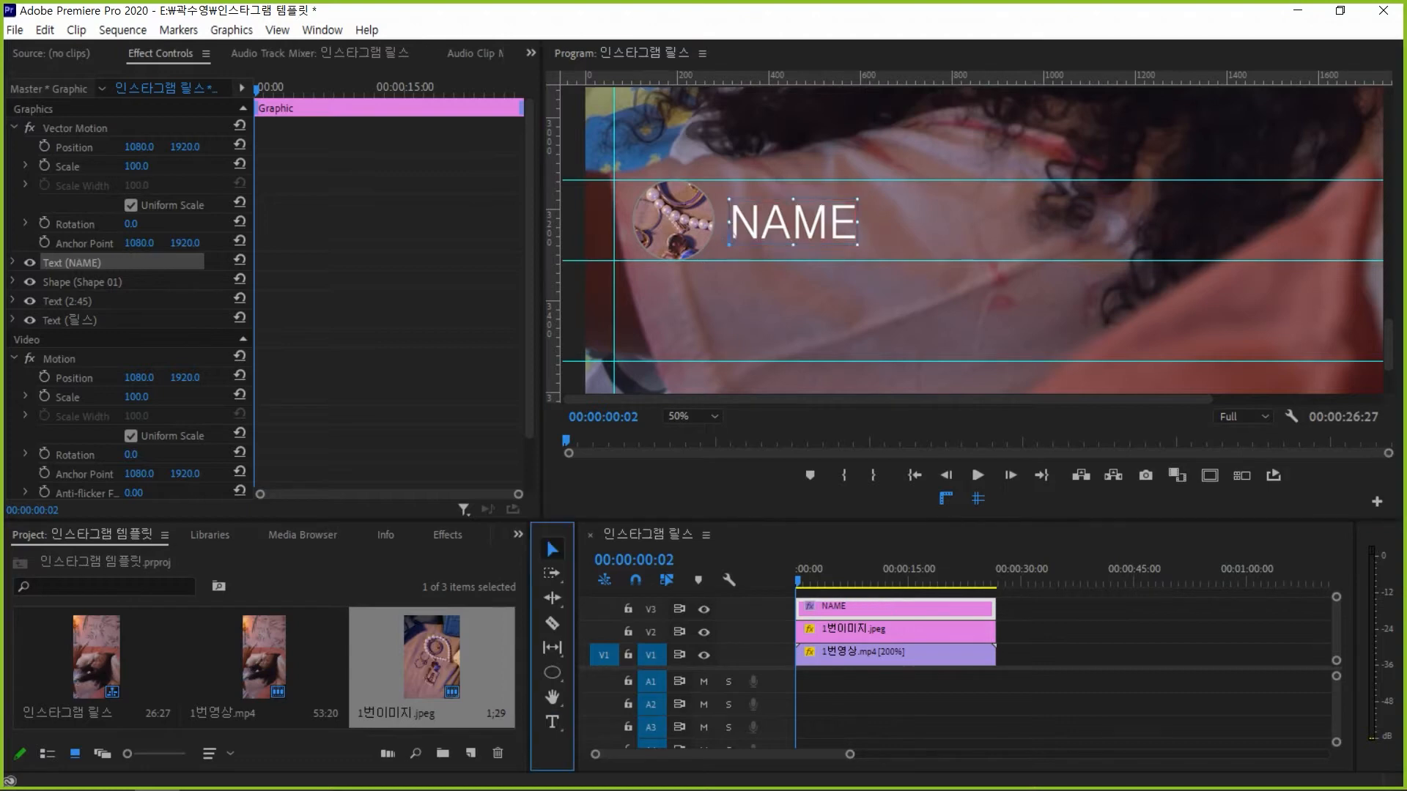
Duplicate the NAME text layer and place the copy on the same line, just to the right of the original
left_click(72, 263)
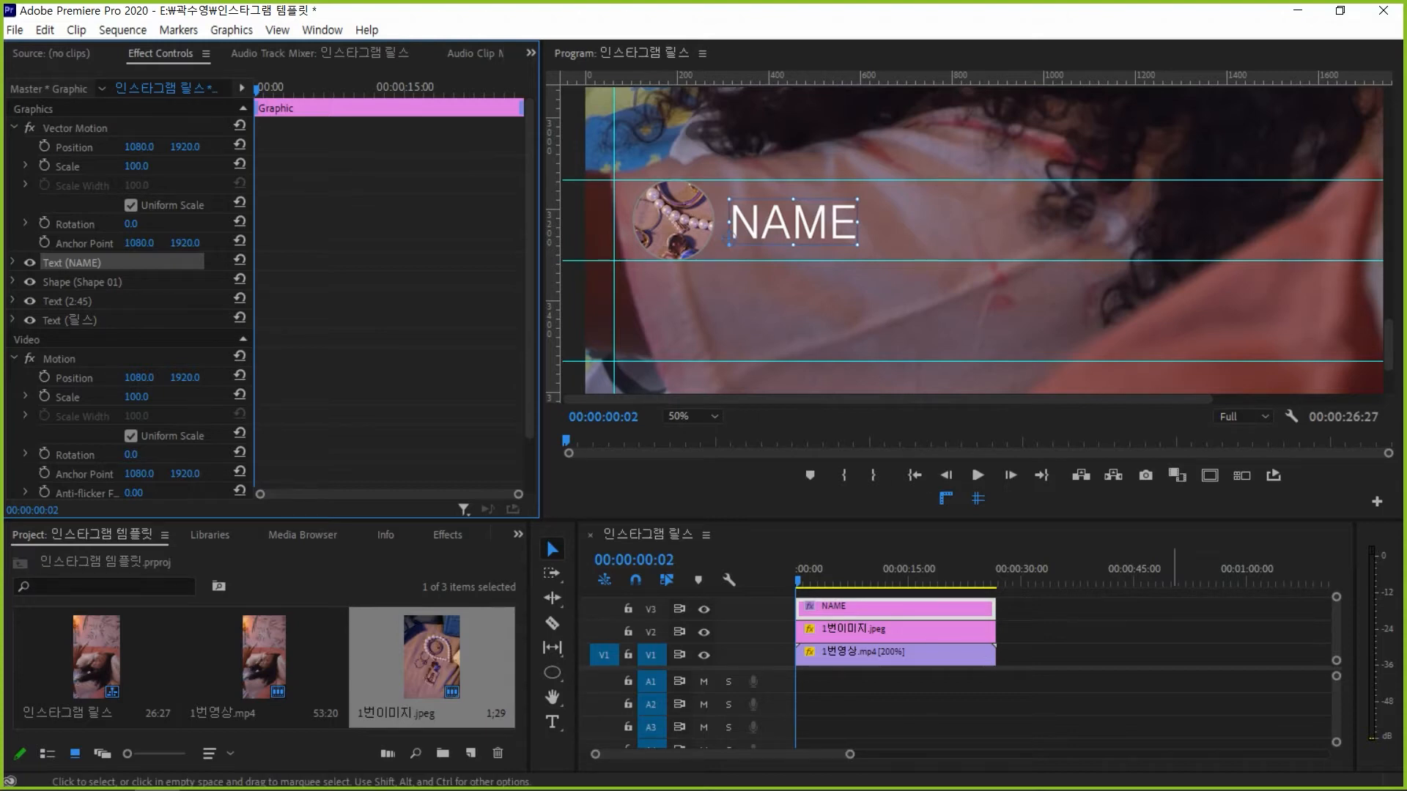
left_click(793, 222)
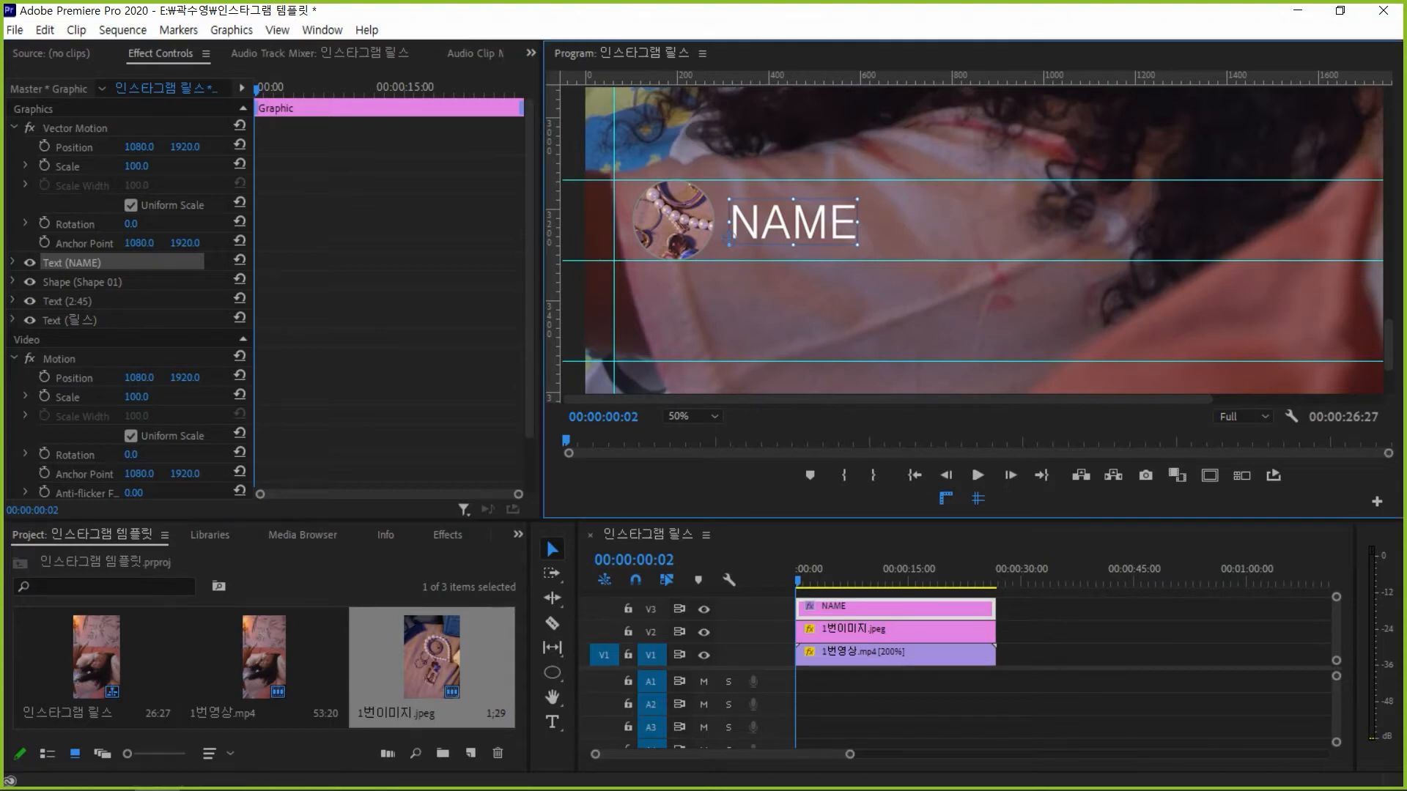
left_click(71, 262)
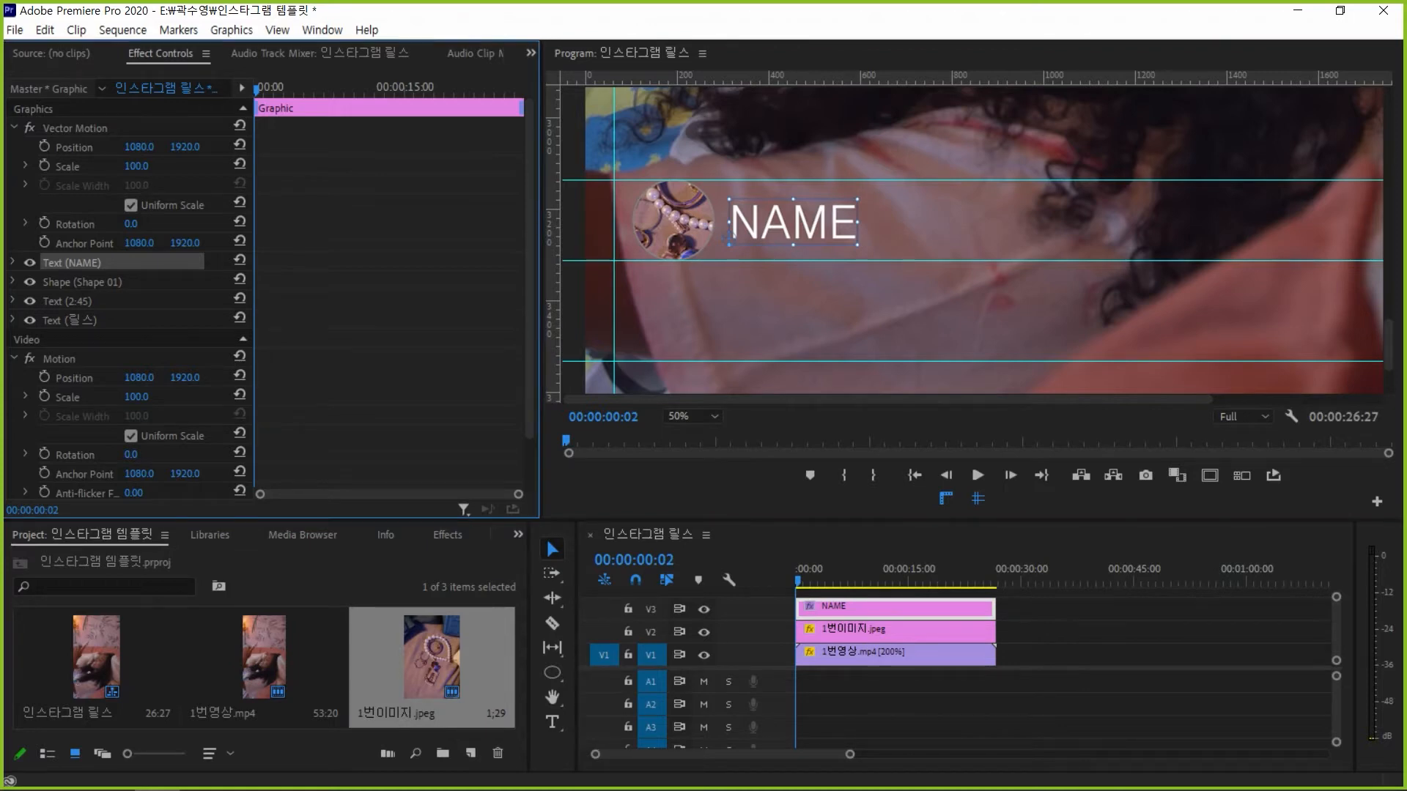
key("ctrl+v")
left_click(71, 262)
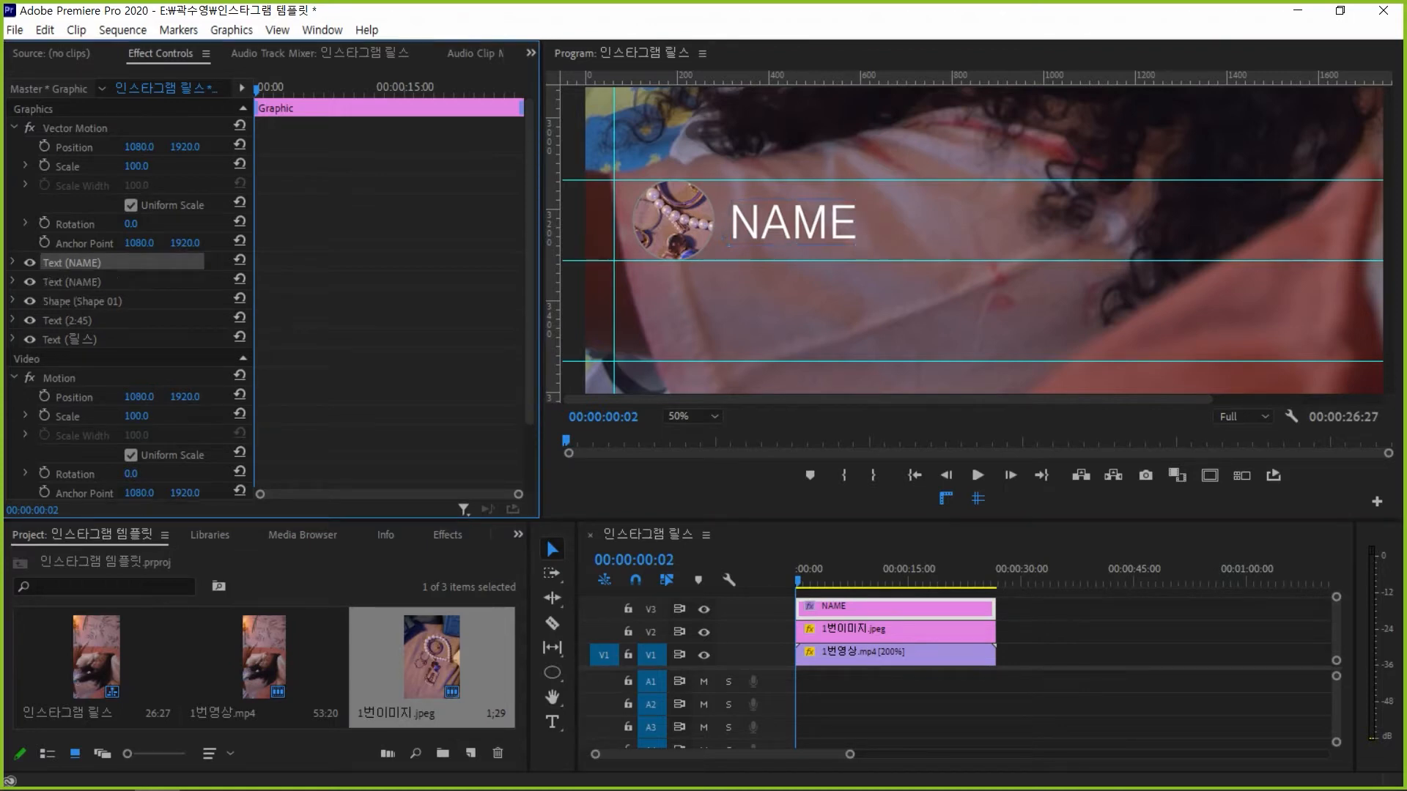
left_click(792, 222)
left_click_drag(792, 222, 954, 222)
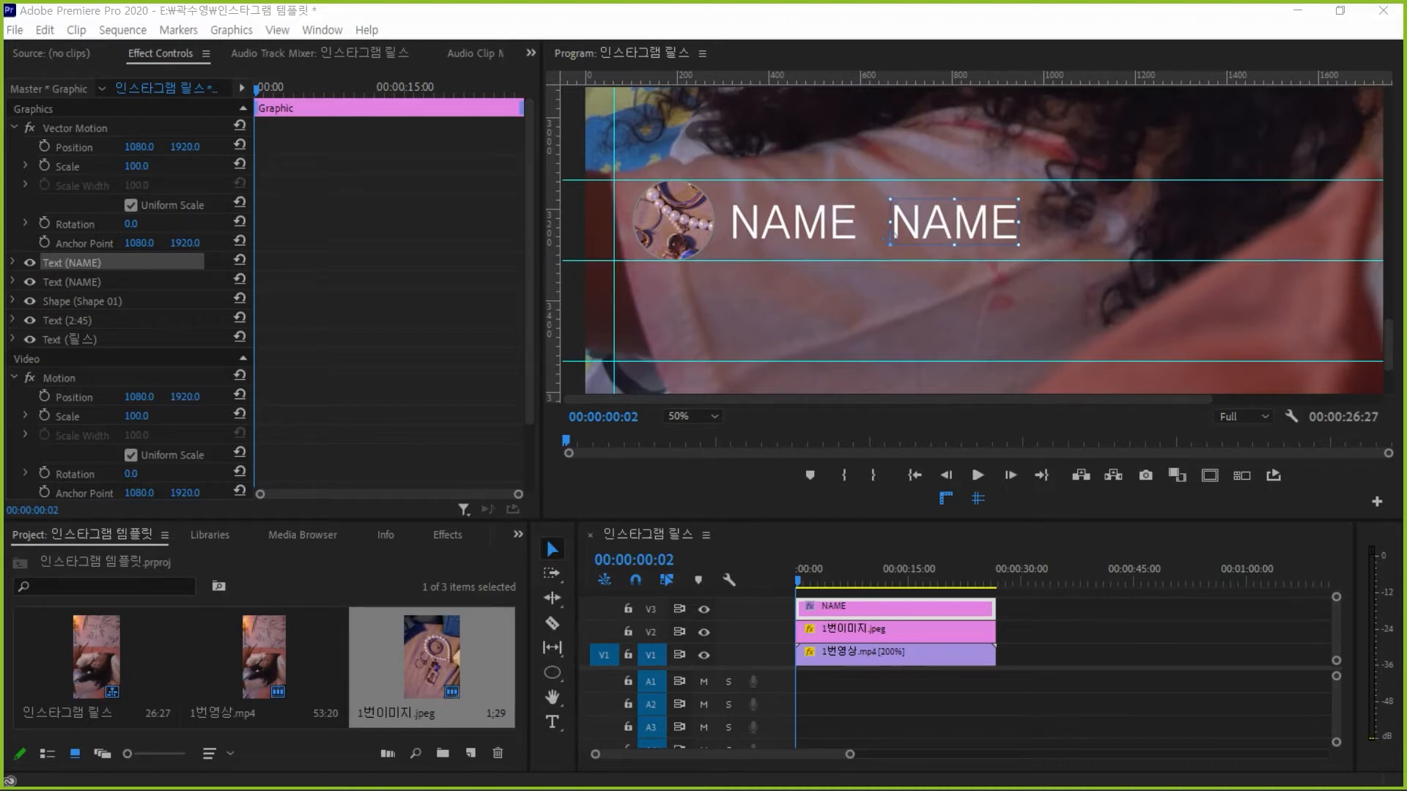
Replace the duplicated NAME text with the single Korean consonant "ㅌ"
left_click(552, 722)
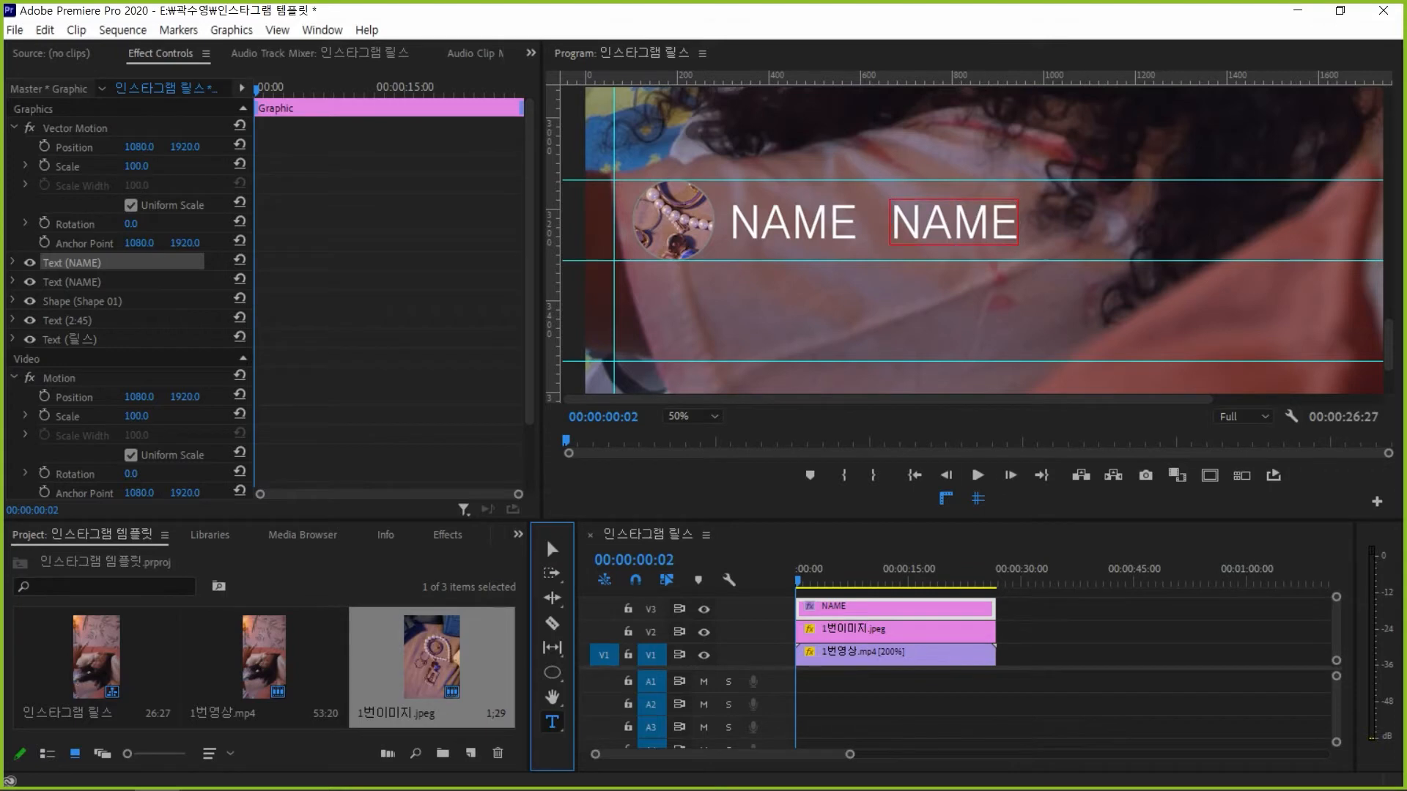
key("ctrl+a")
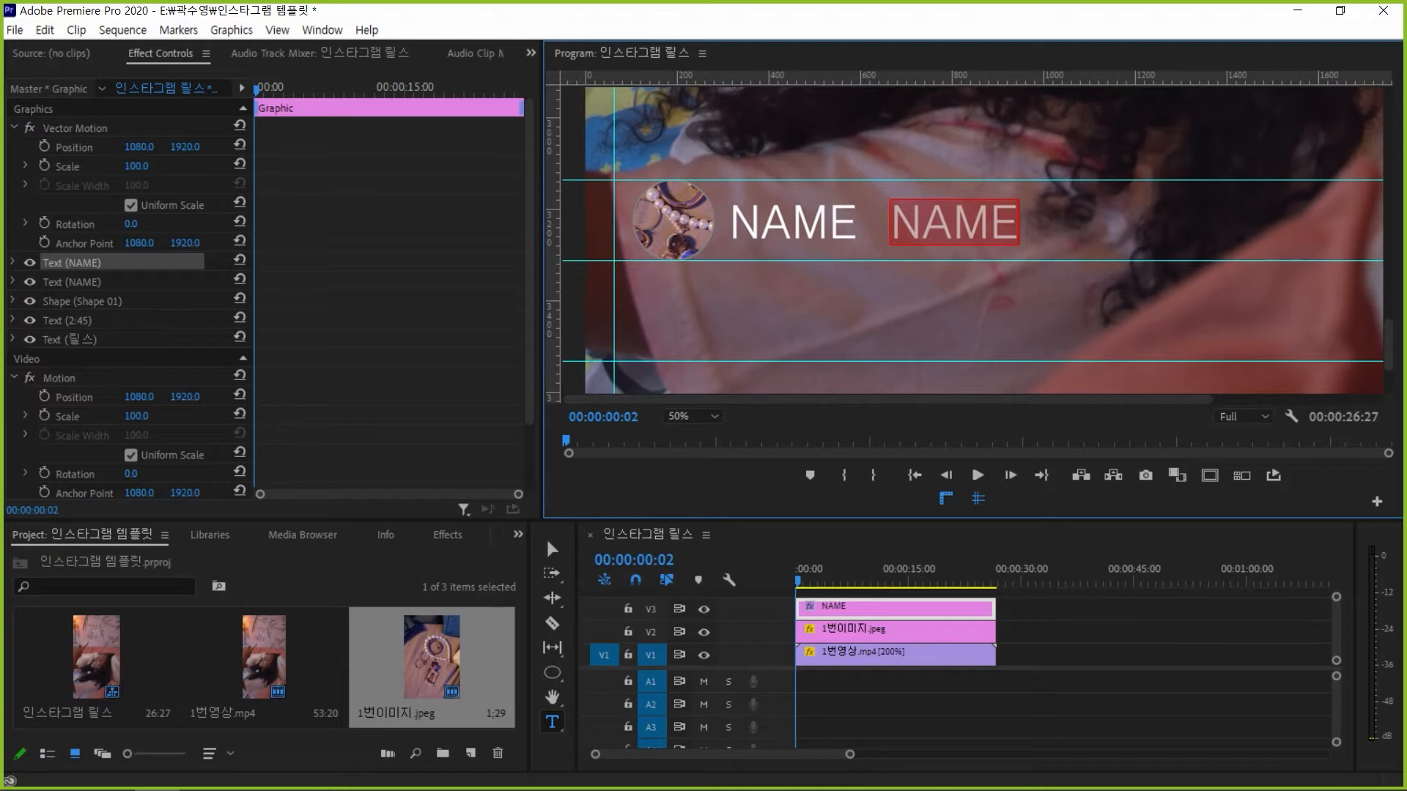
type("ㅌ")
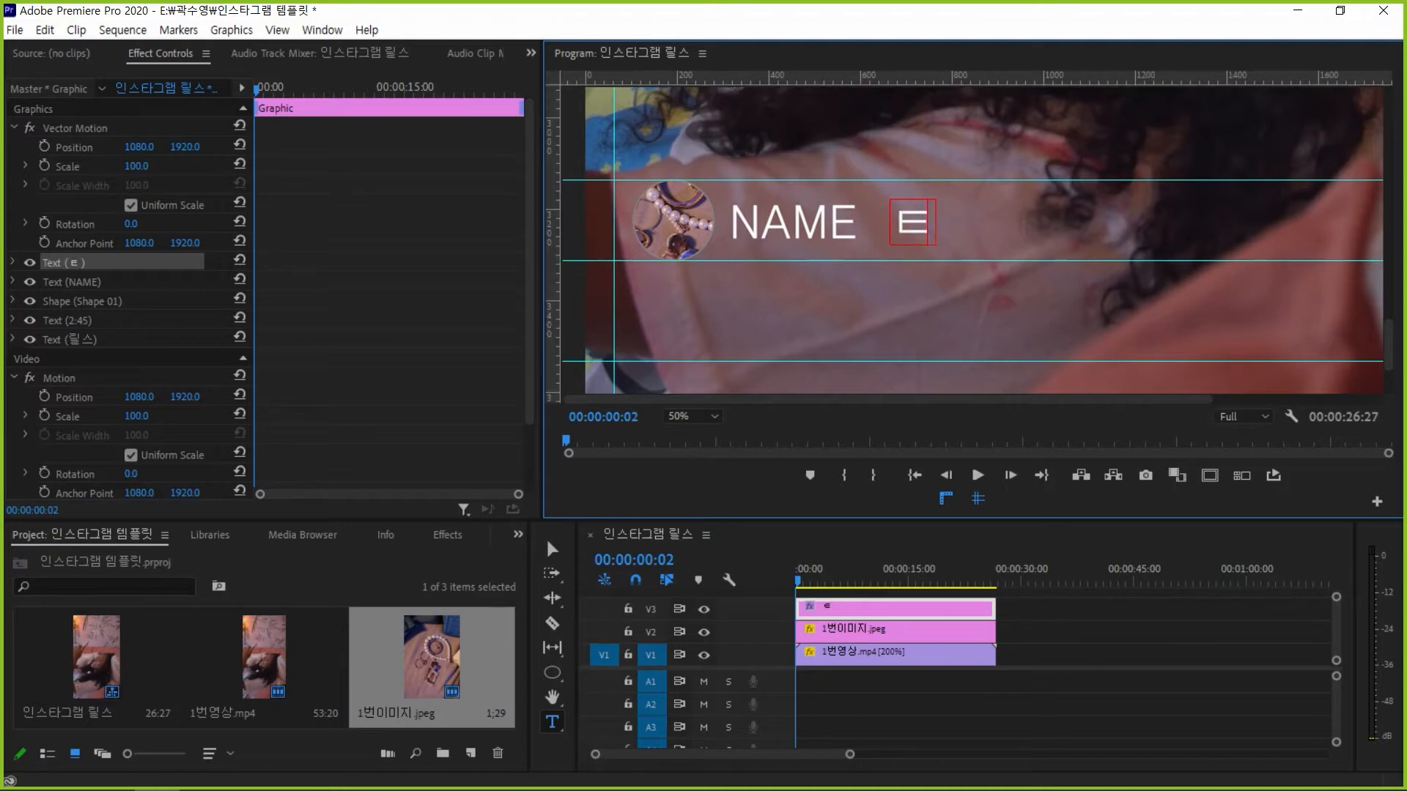
key("BackSpace")
type("ㅌ ㅌ")
key("shift+Left")
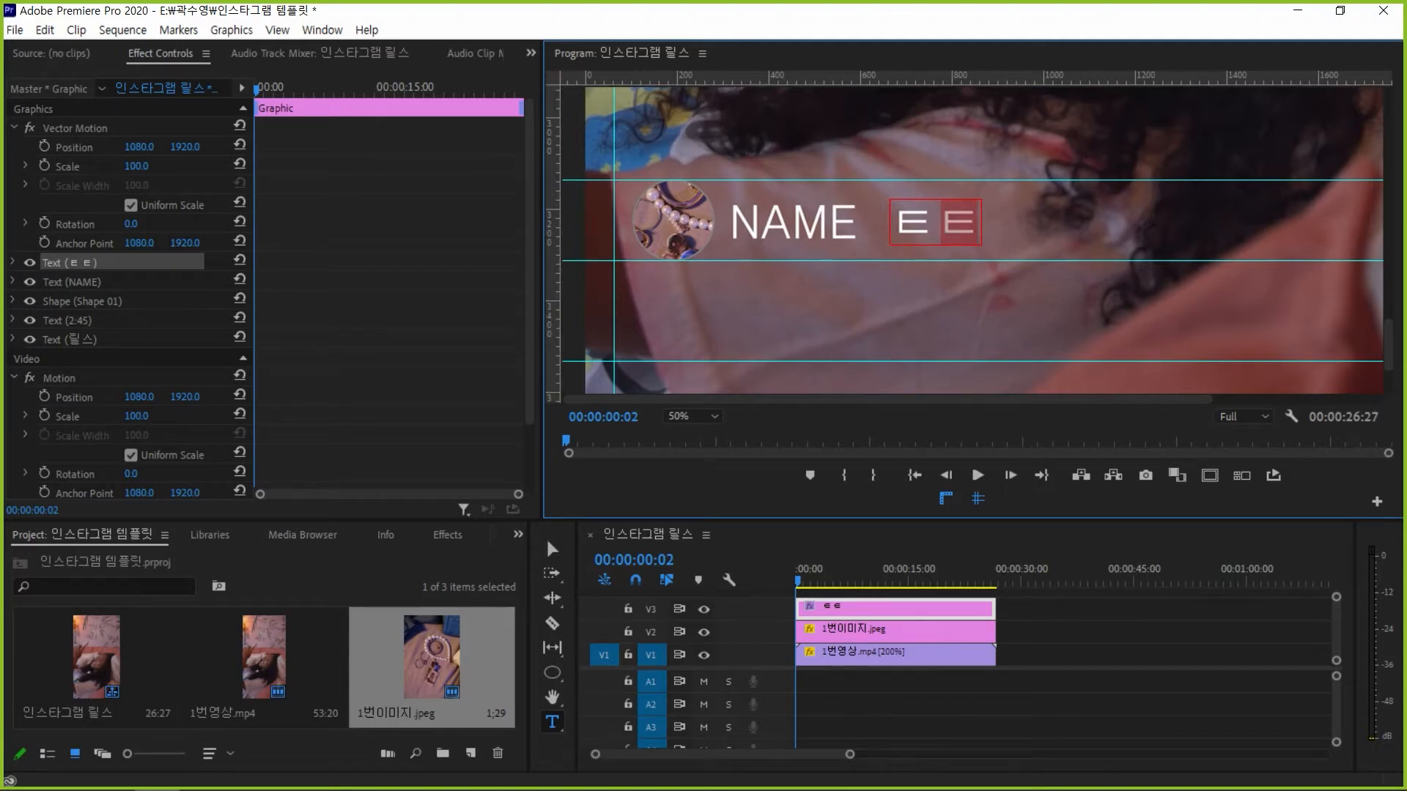
key("Right")
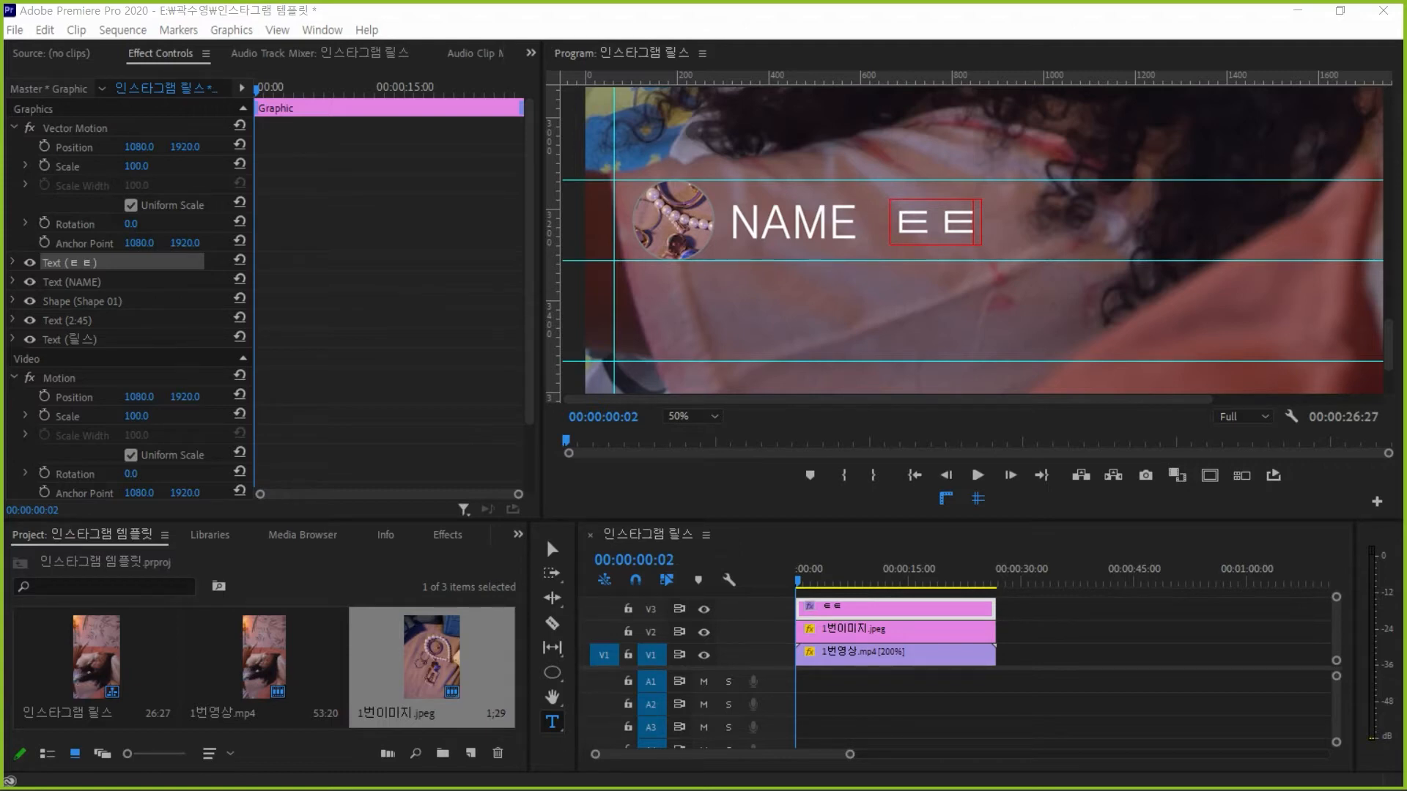
key("alt+Tab")
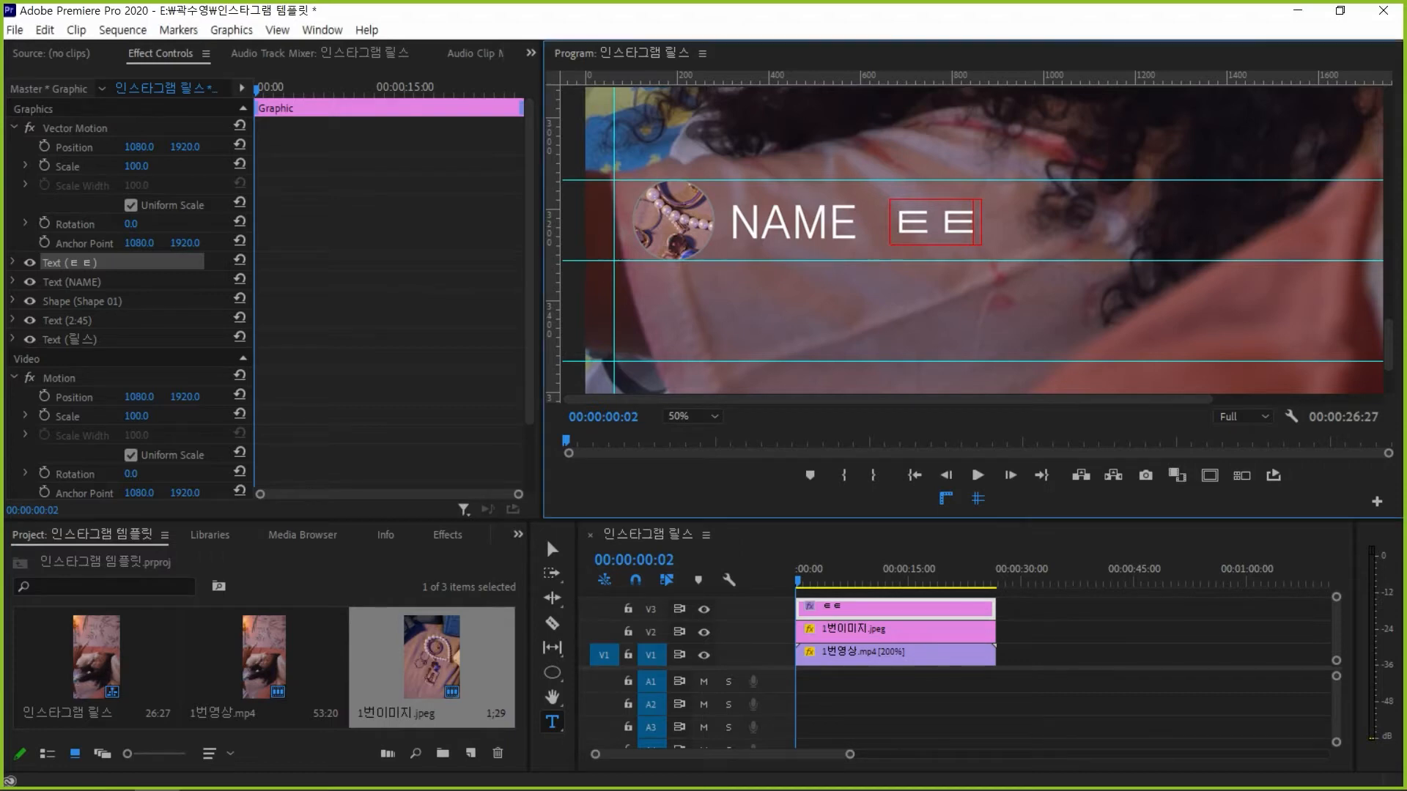
key("BackSpace")
Switch to a blank Notepad window, shrink and reposition it, and insert the special middle dot character by converting "ㅌ"
left_click_drag(0, 183, 907, 66)
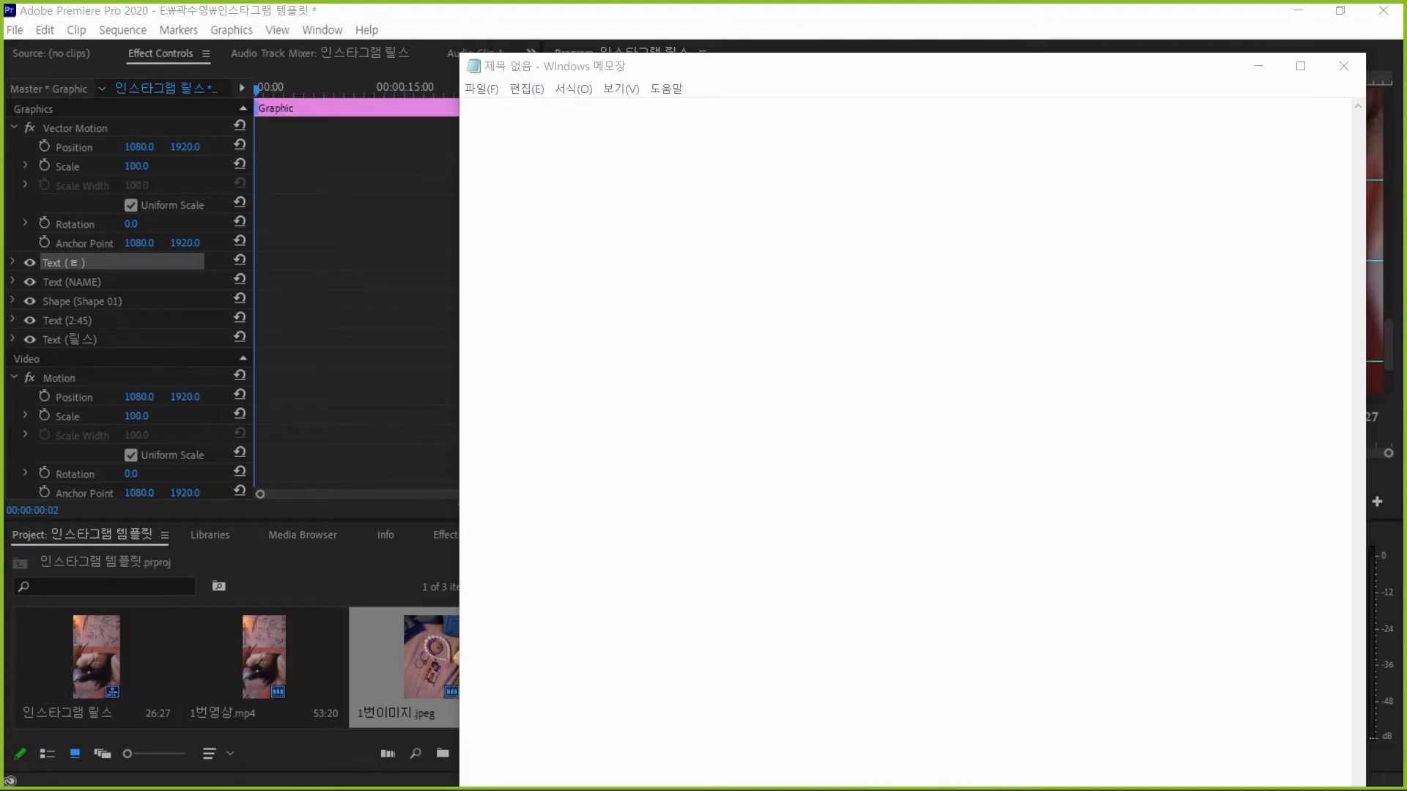
left_click_drag(460, 53, 727, 276)
left_click_drag(952, 288, 332, 97)
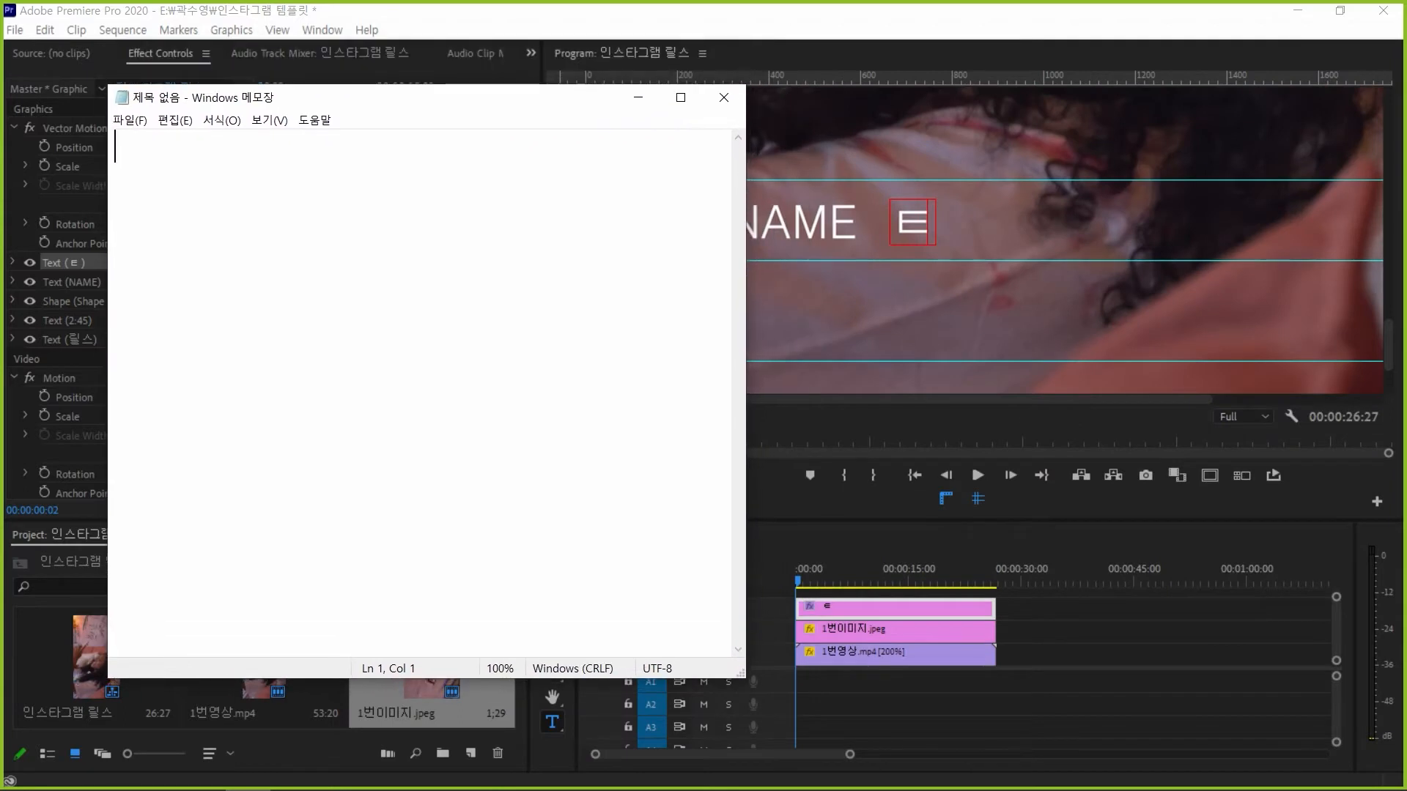
type("ㅌ")
key("Hangul_Hanja")
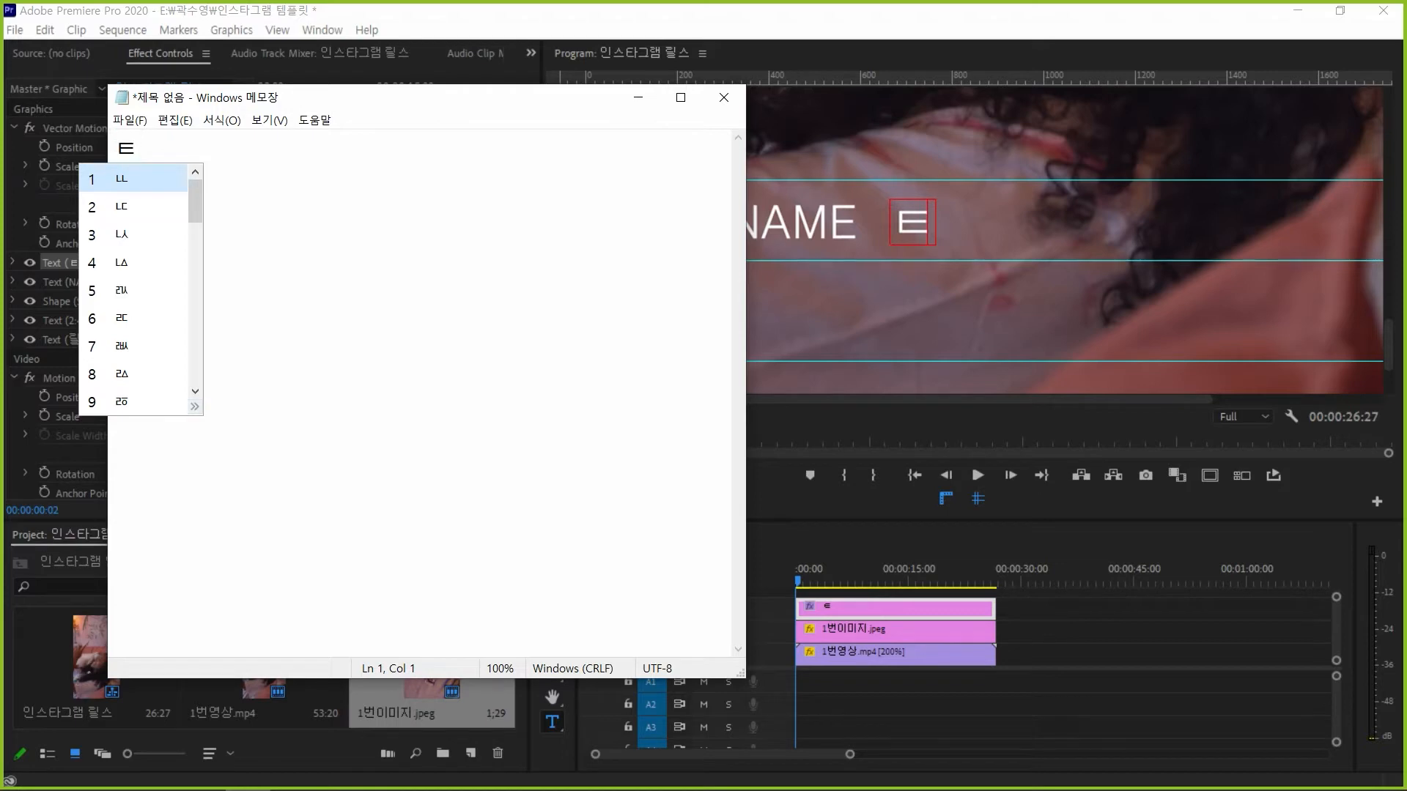
left_click(194, 407)
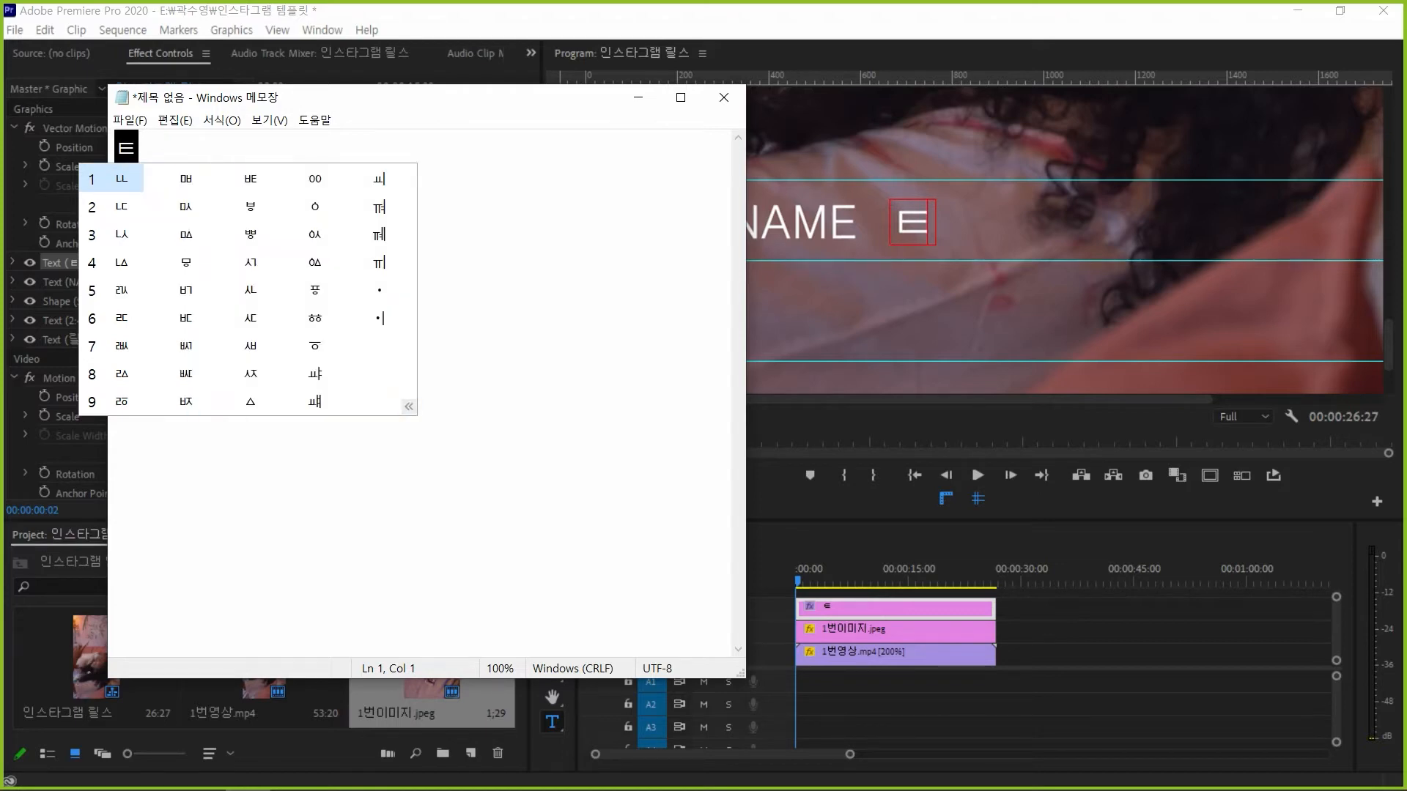
left_click(379, 290)
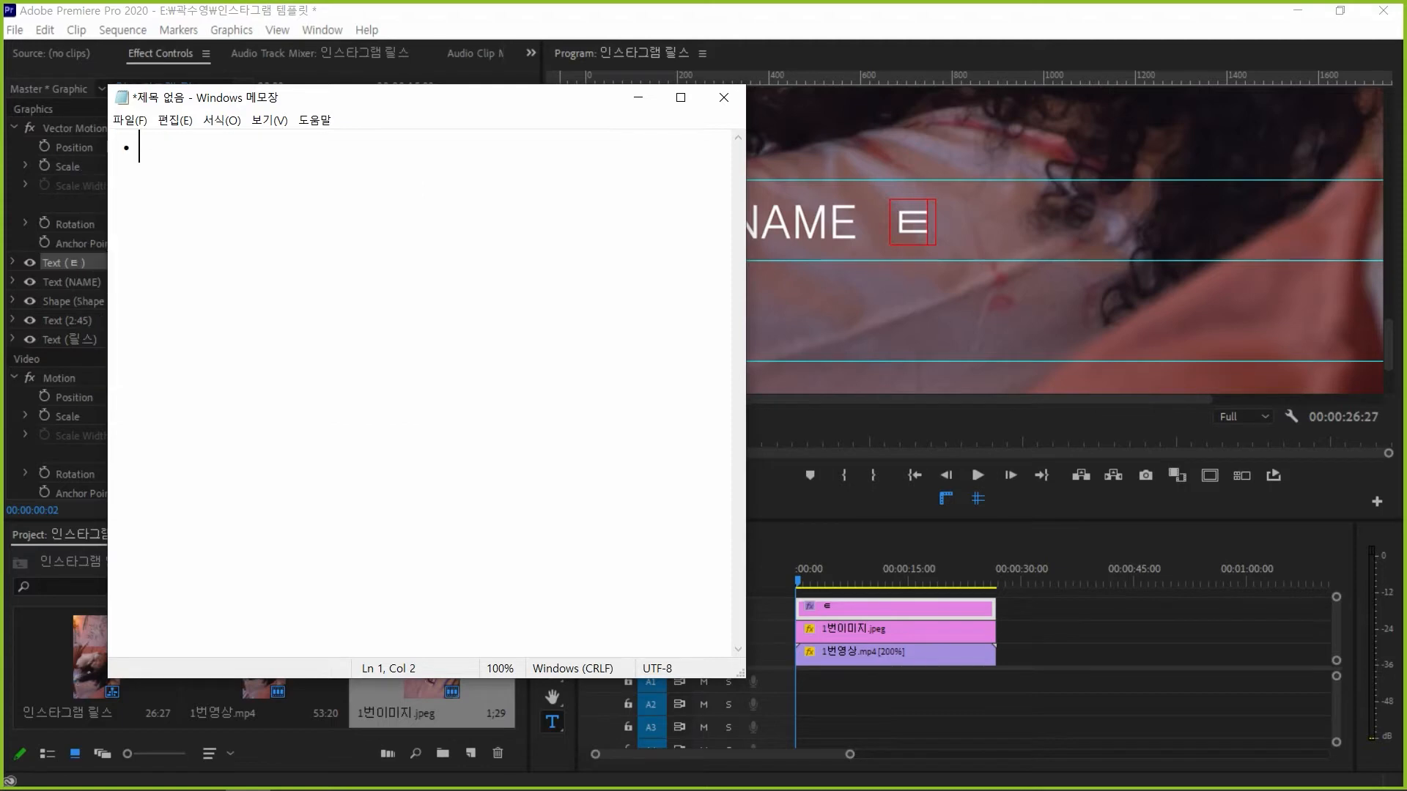
Copy the middle dot from Notepad, switch back to Premiere Pro, and replace the "ㅌ" text with the dot followed by "팔로우"
key("shift+Left")
key("ctrl+c")
key("alt+Tab")
key("ctrl+a")
key("ctrl+v")
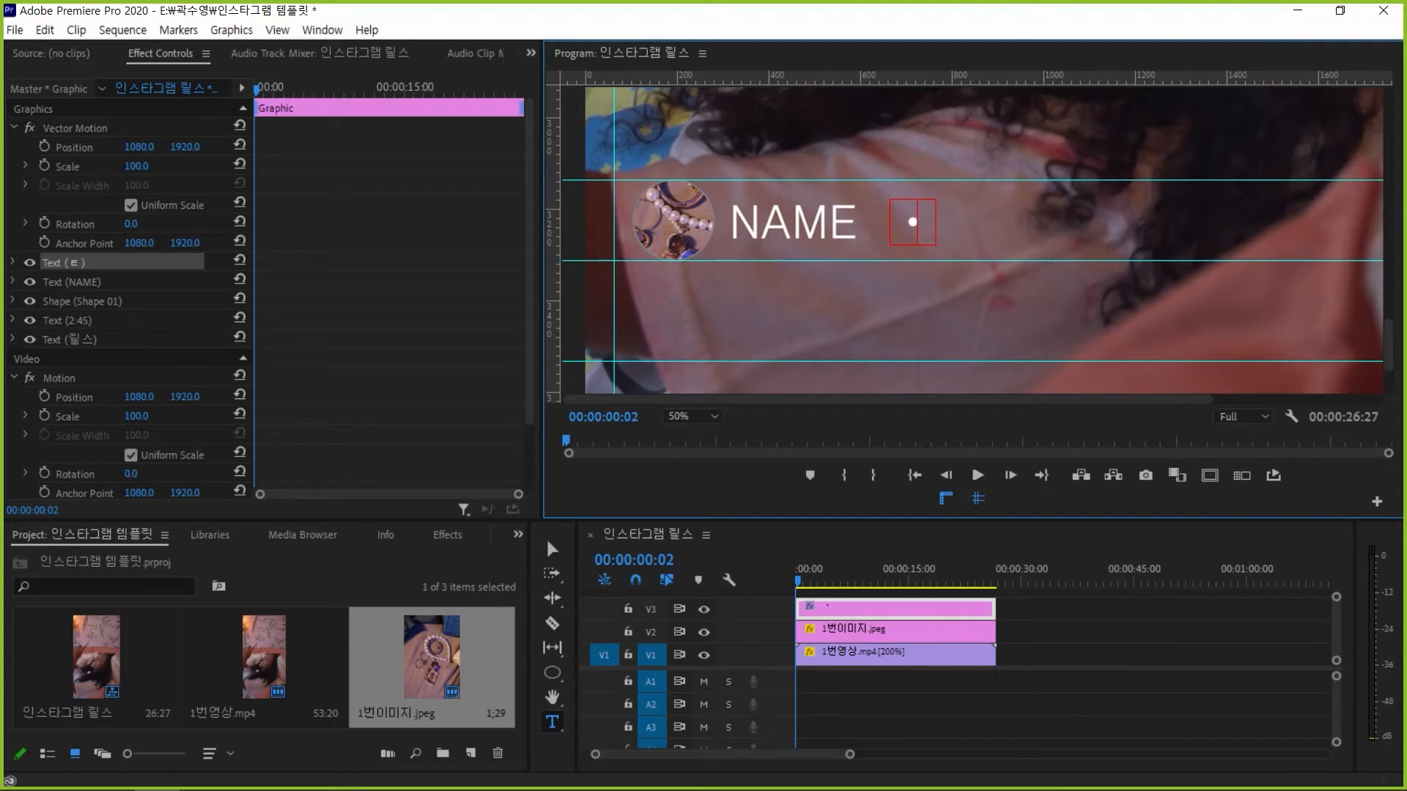
type("팔로우")
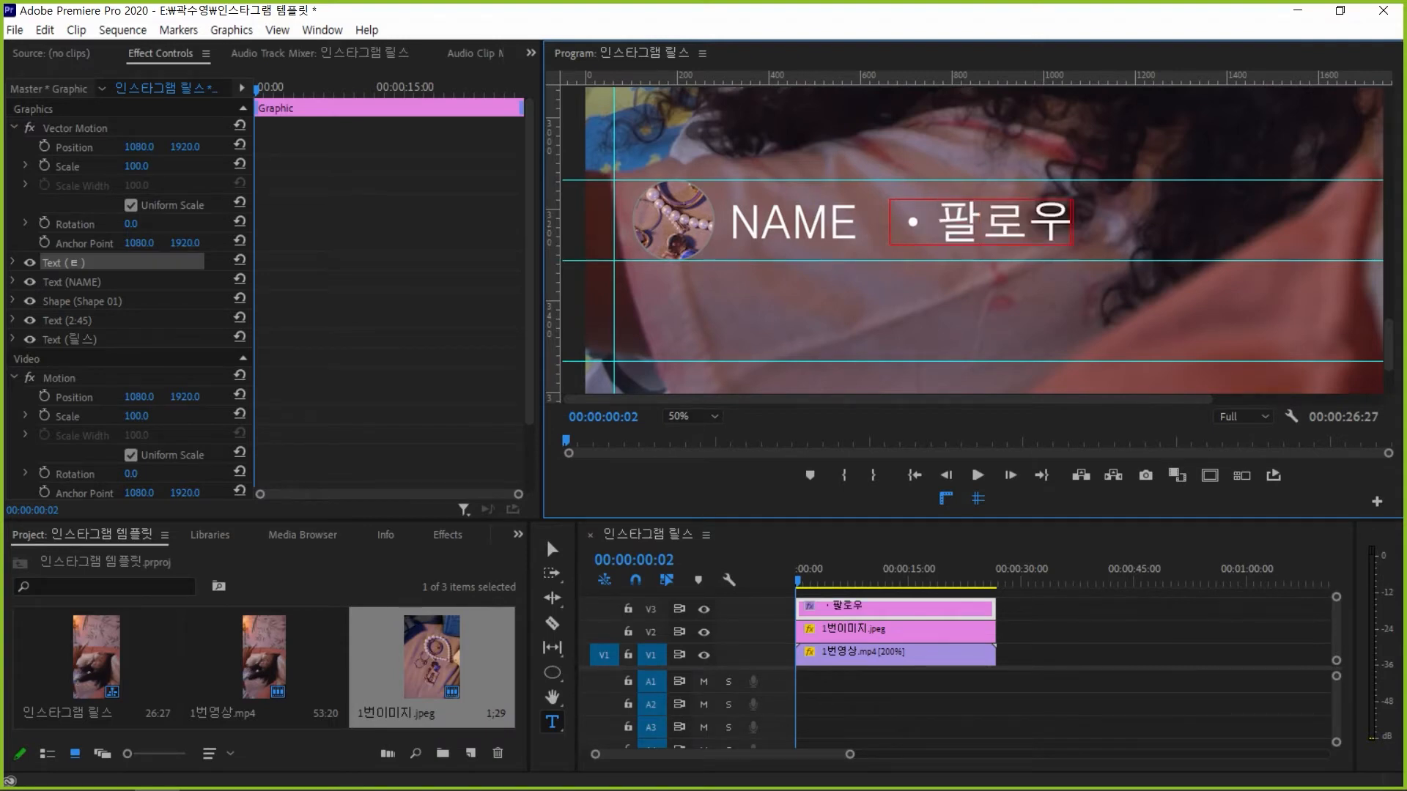
left_click(552, 548)
left_click(1101, 630)
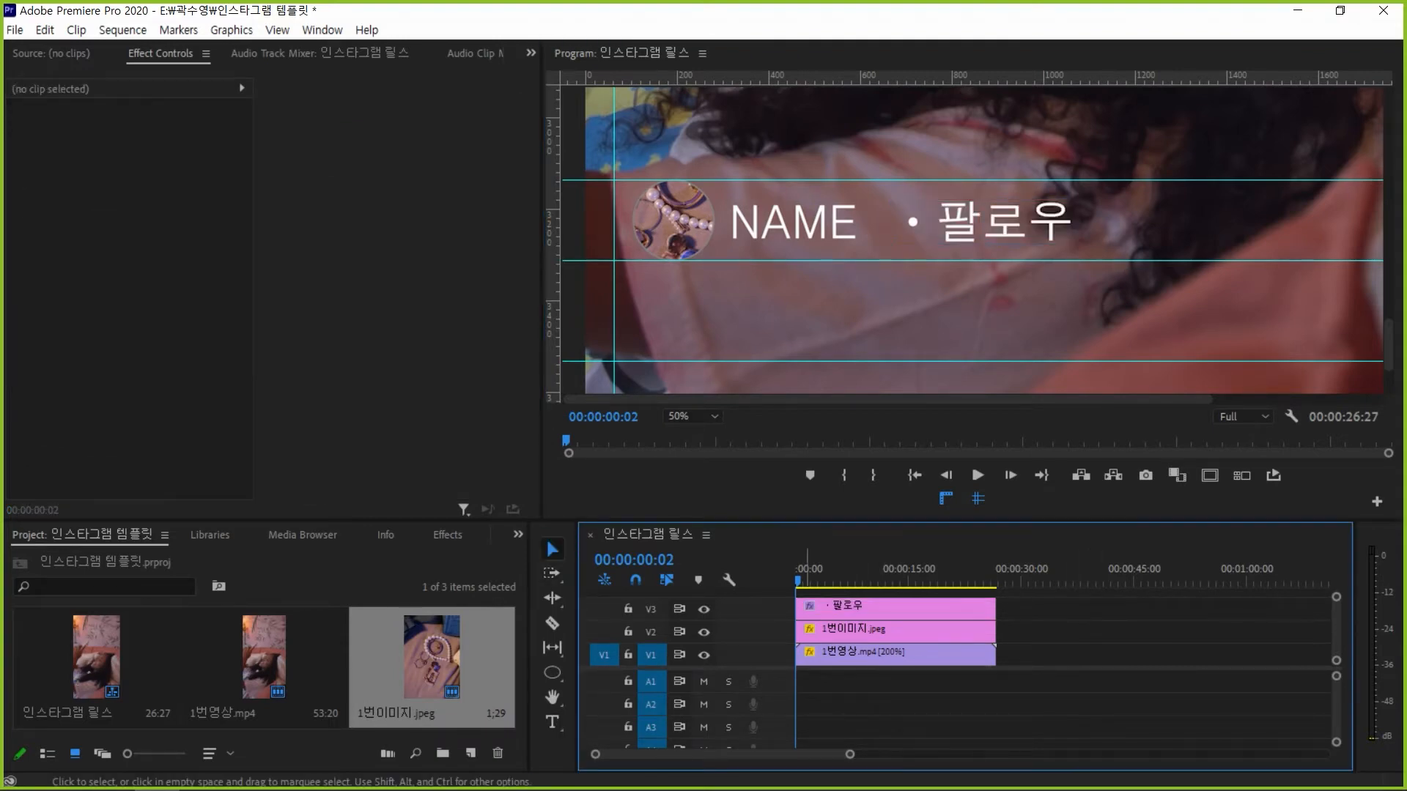
Move the "· 팔로우" text horizontally so it sits closer to NAME on the same line
left_click(692, 416)
left_click(692, 435)
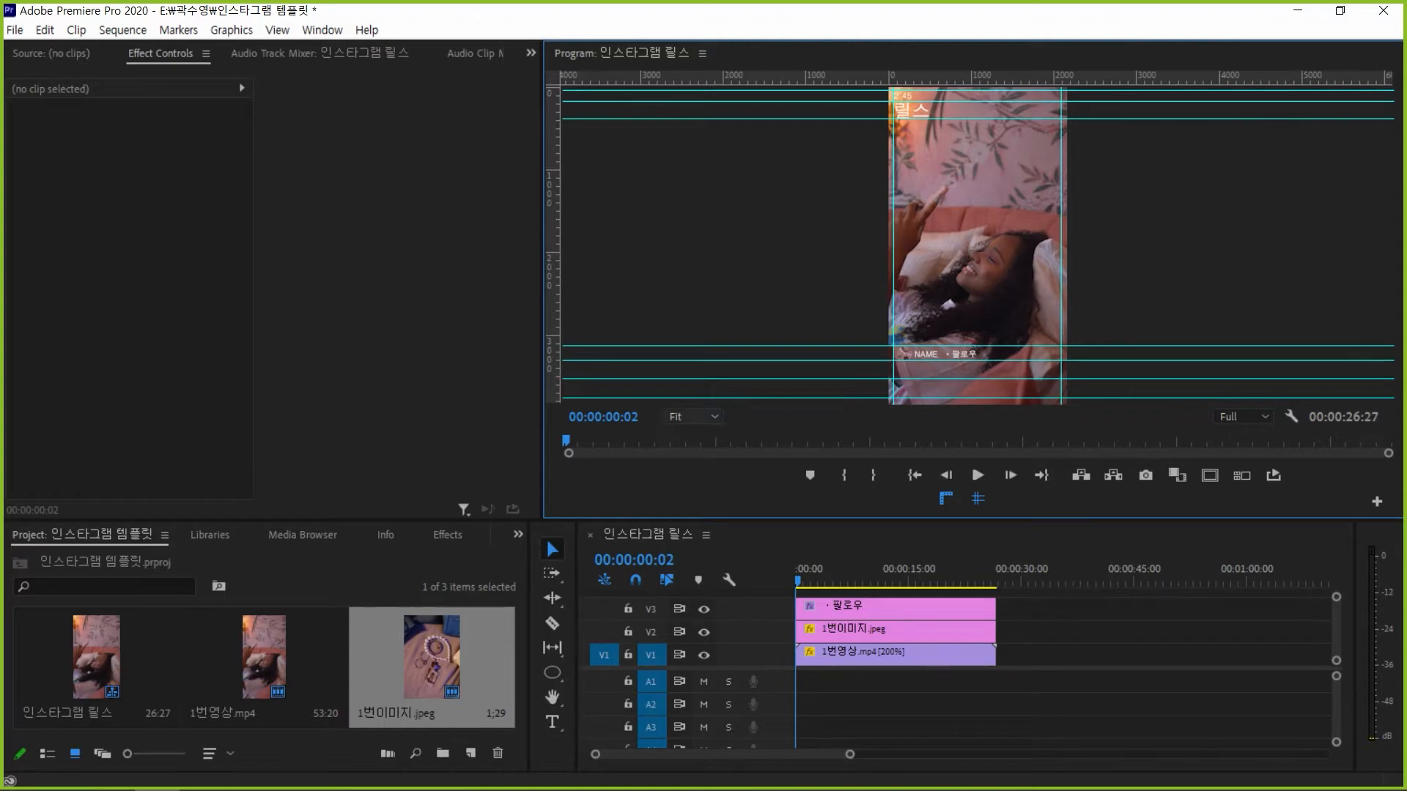
left_click(692, 416)
left_click(693, 498)
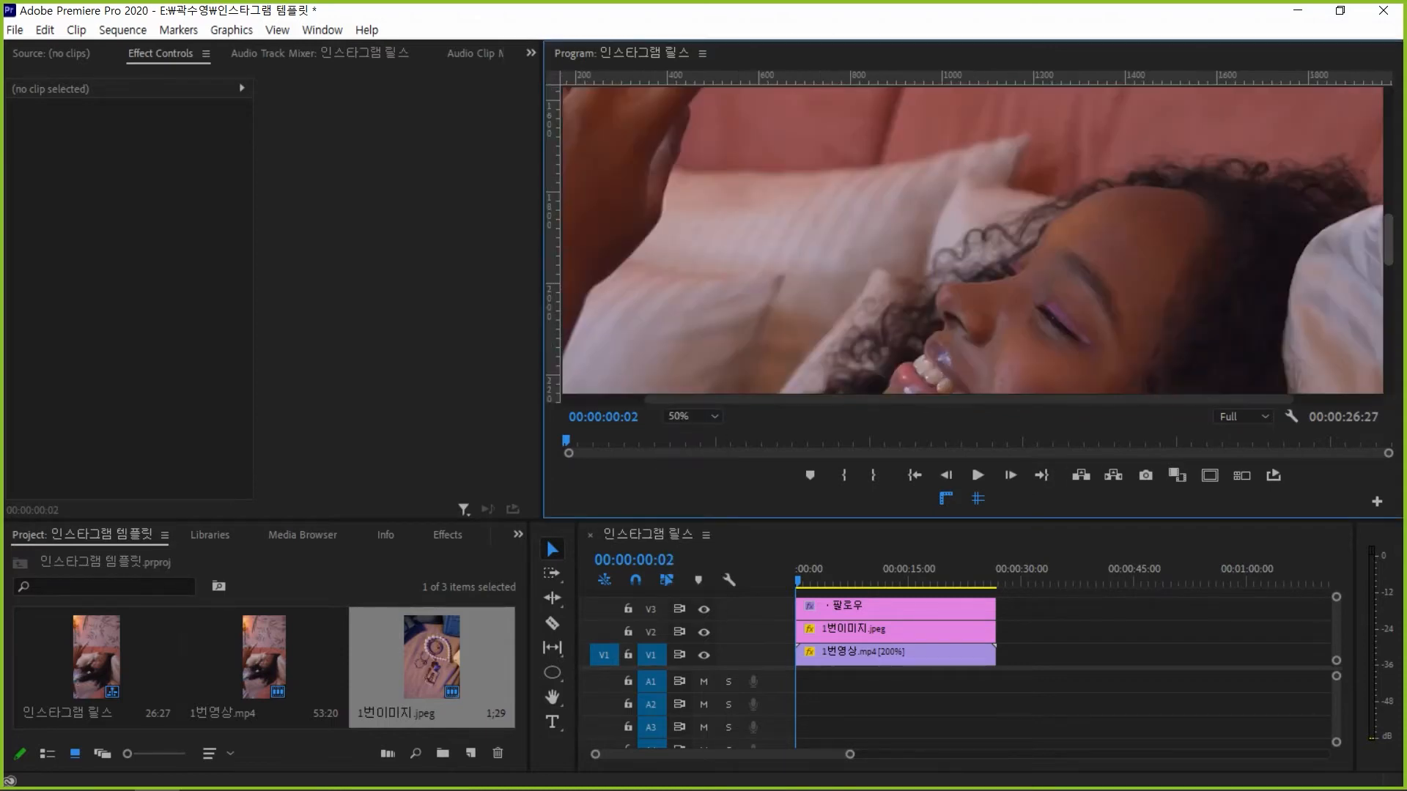
scroll(969, 237, "down", 1)
left_click(692, 417)
left_click(692, 478)
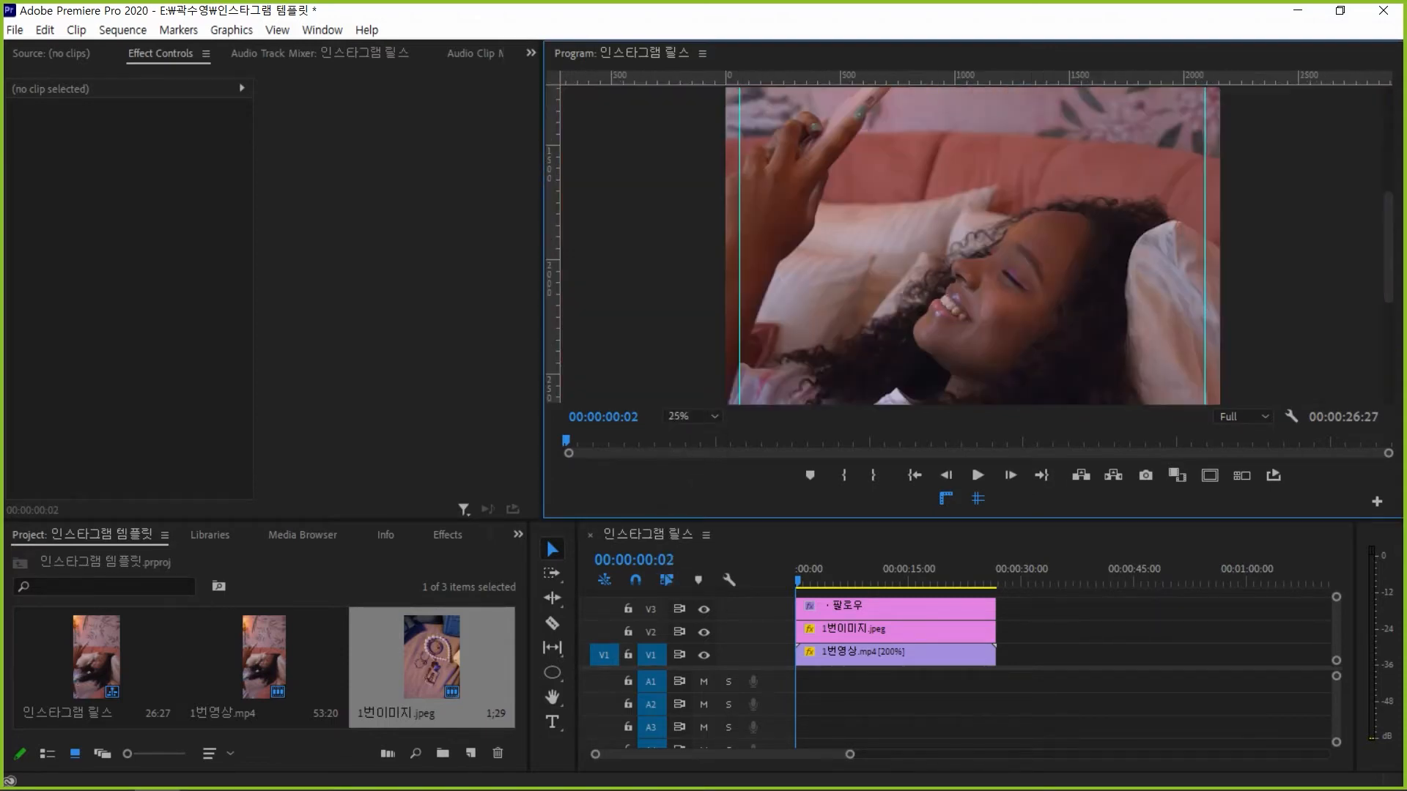
scroll(969, 242, "down", 3)
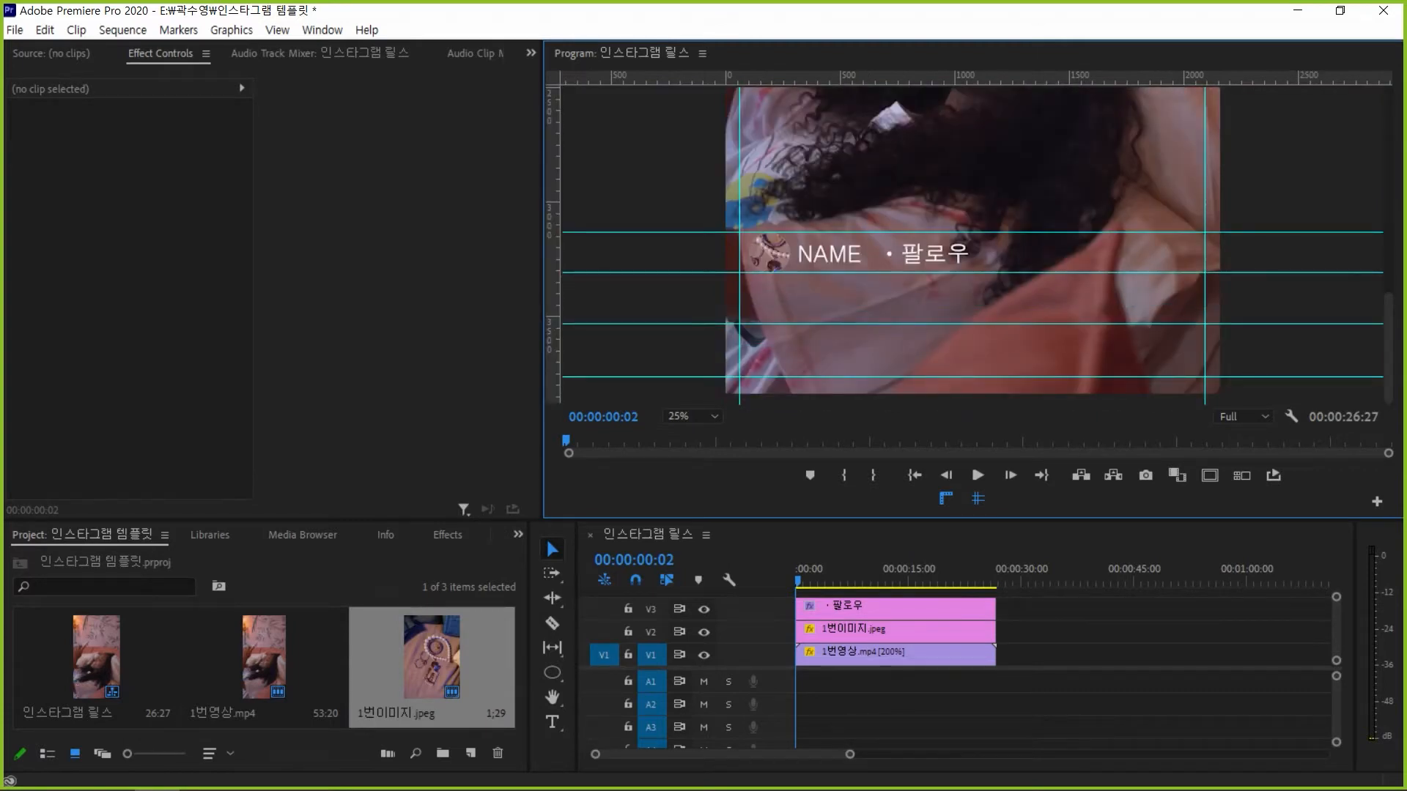
left_click_drag(935, 254, 923, 254)
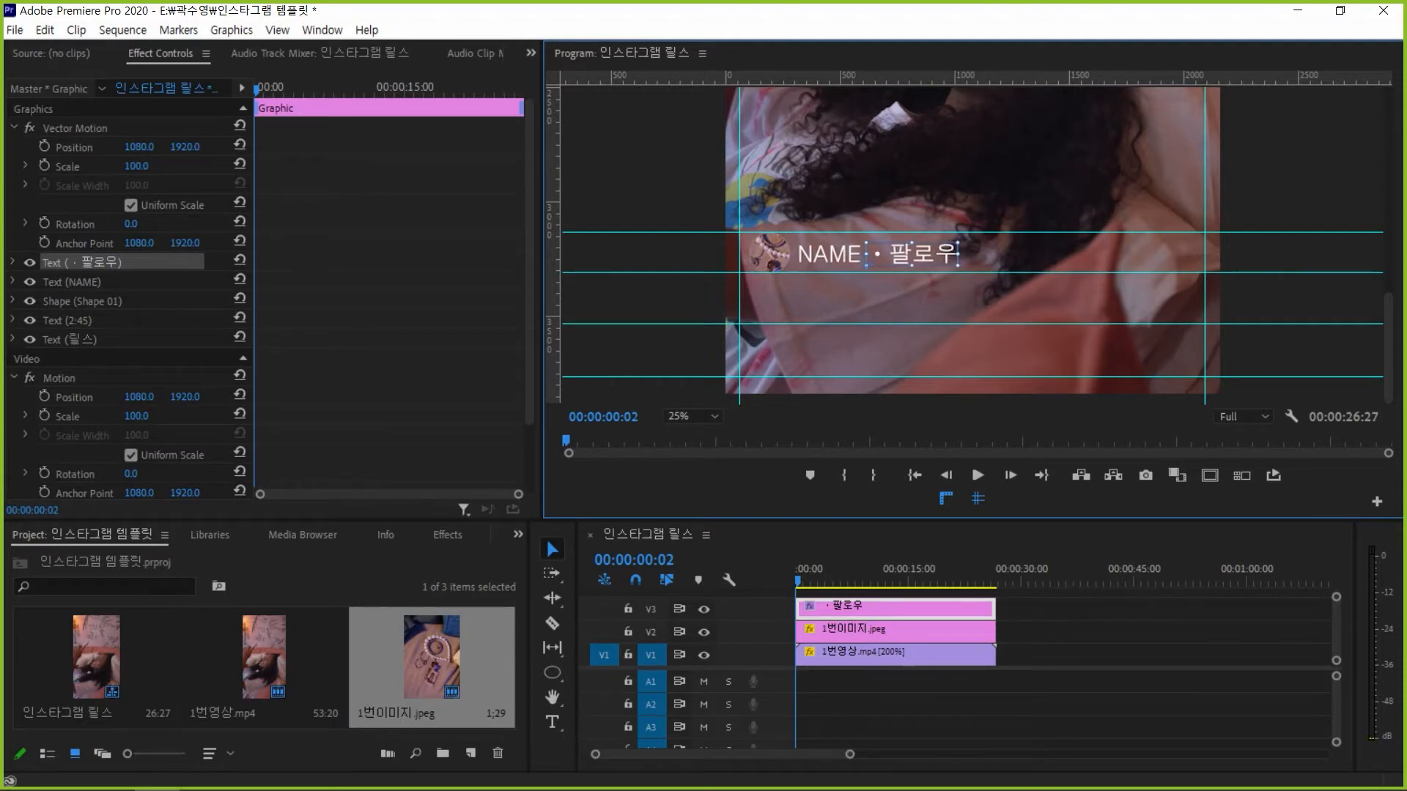
key("Escape")
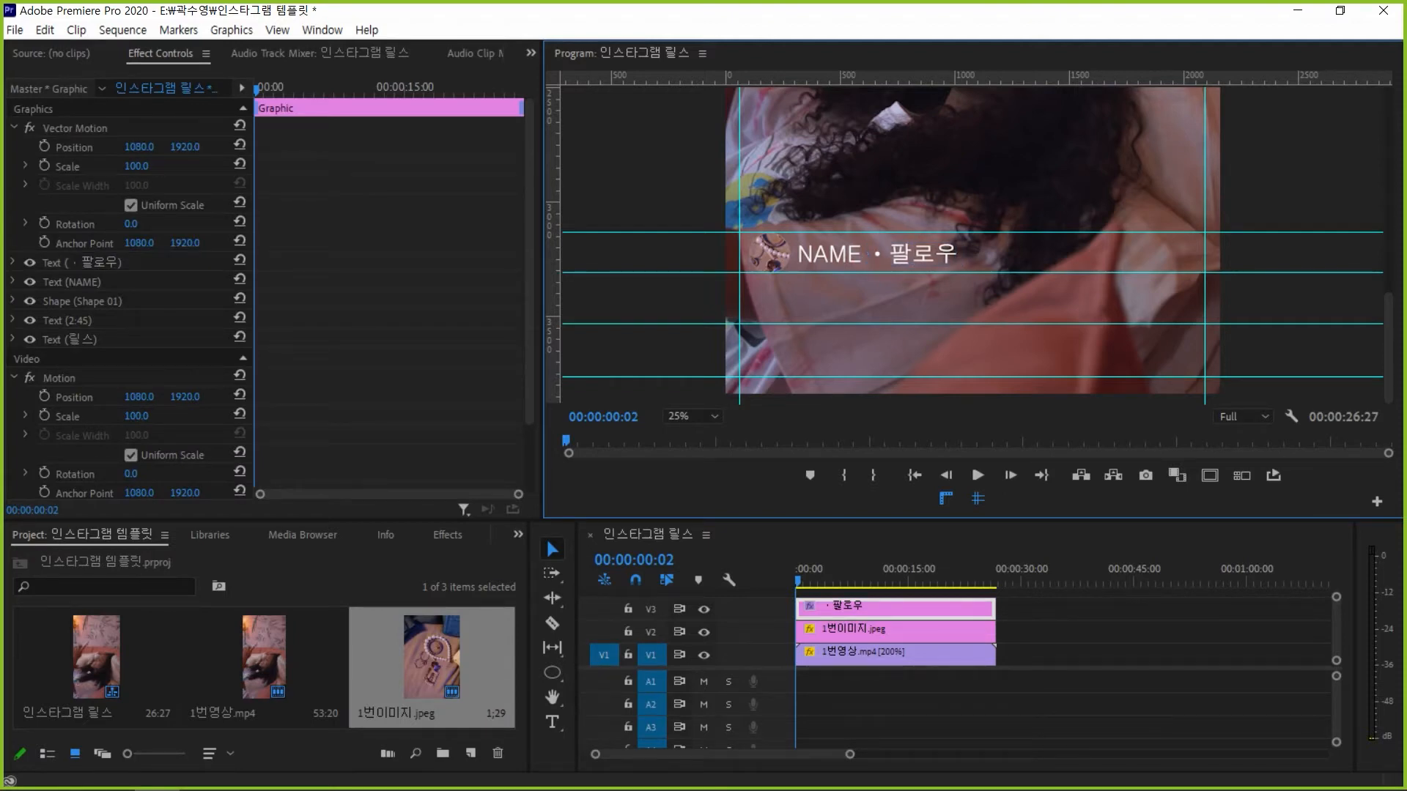
Shift the NAME and "· 팔로우" texts together slightly to the right, away from the profile image
left_click(72, 281)
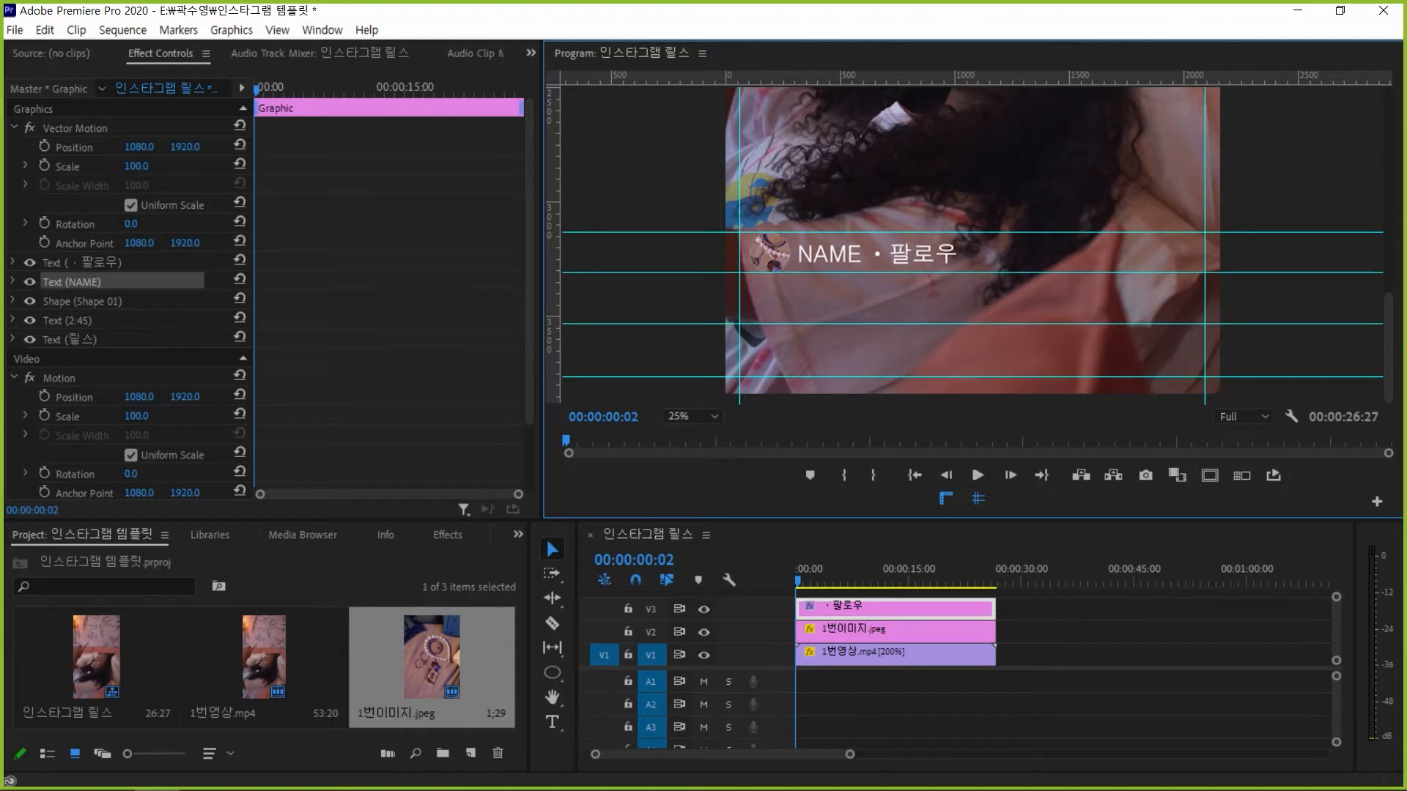
left_click(920, 255, "shift")
key("shift+Right")
key("shift+Right")
key("shift+Right")
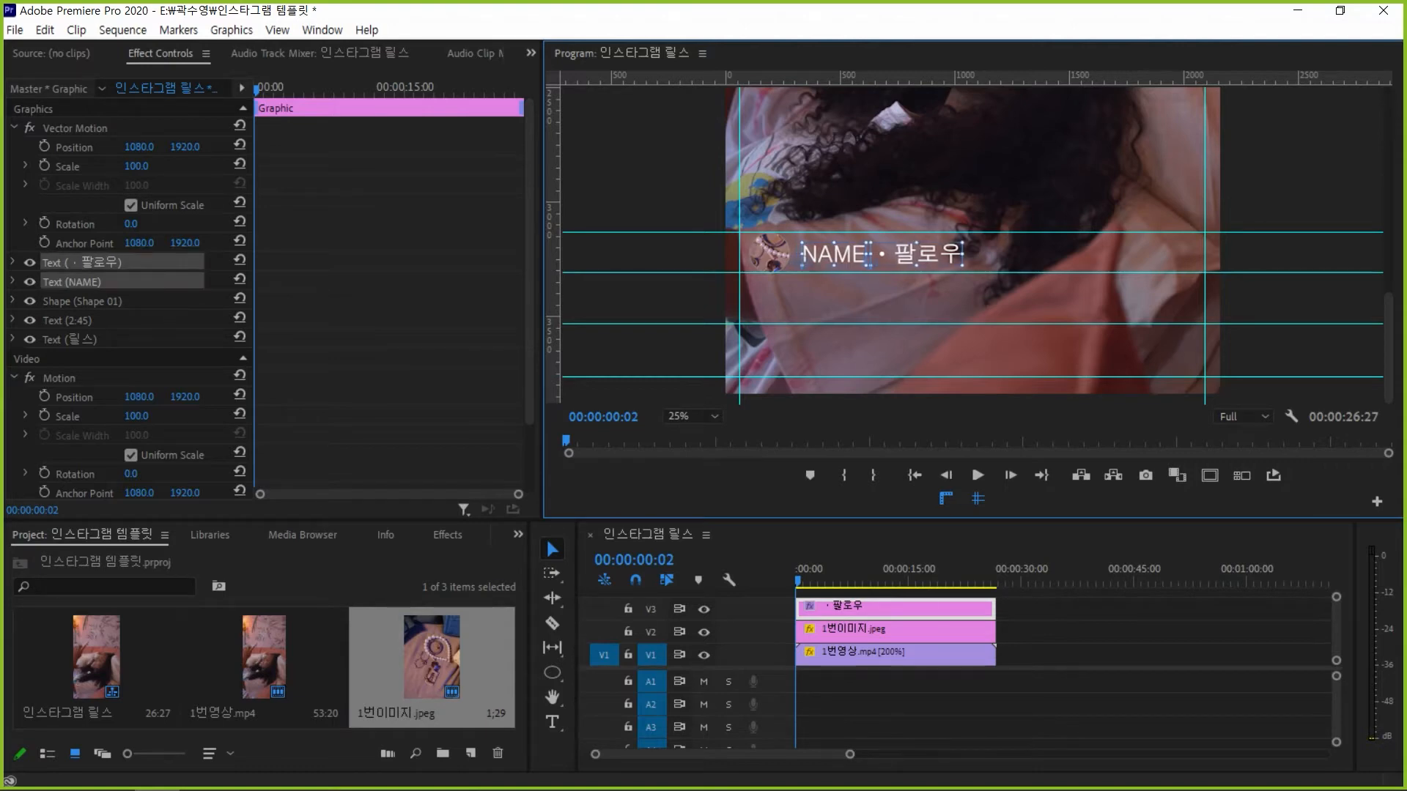
key("ctrl+shift+a")
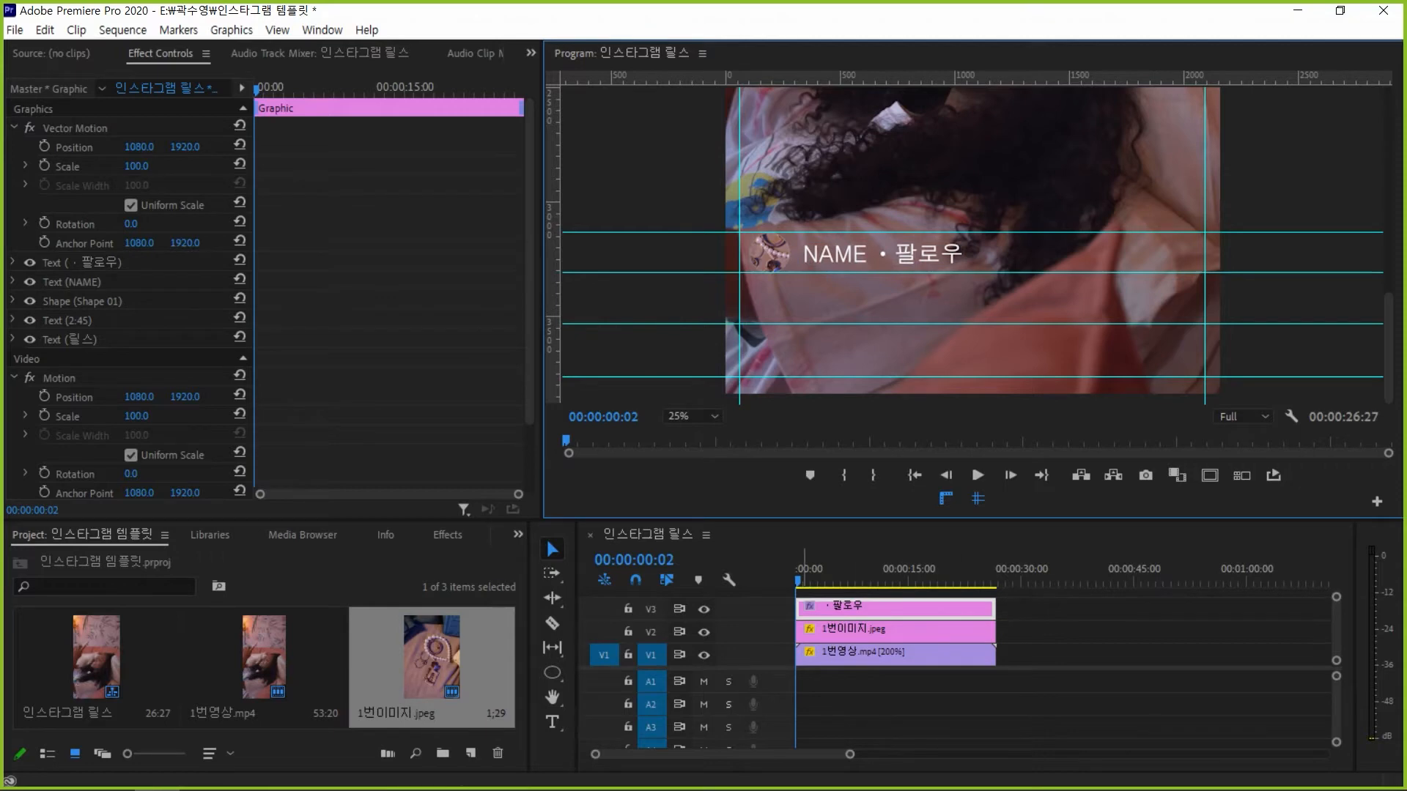
Add a new text layer reading "내용을 입력하세요." below the profile image
left_click(552, 723)
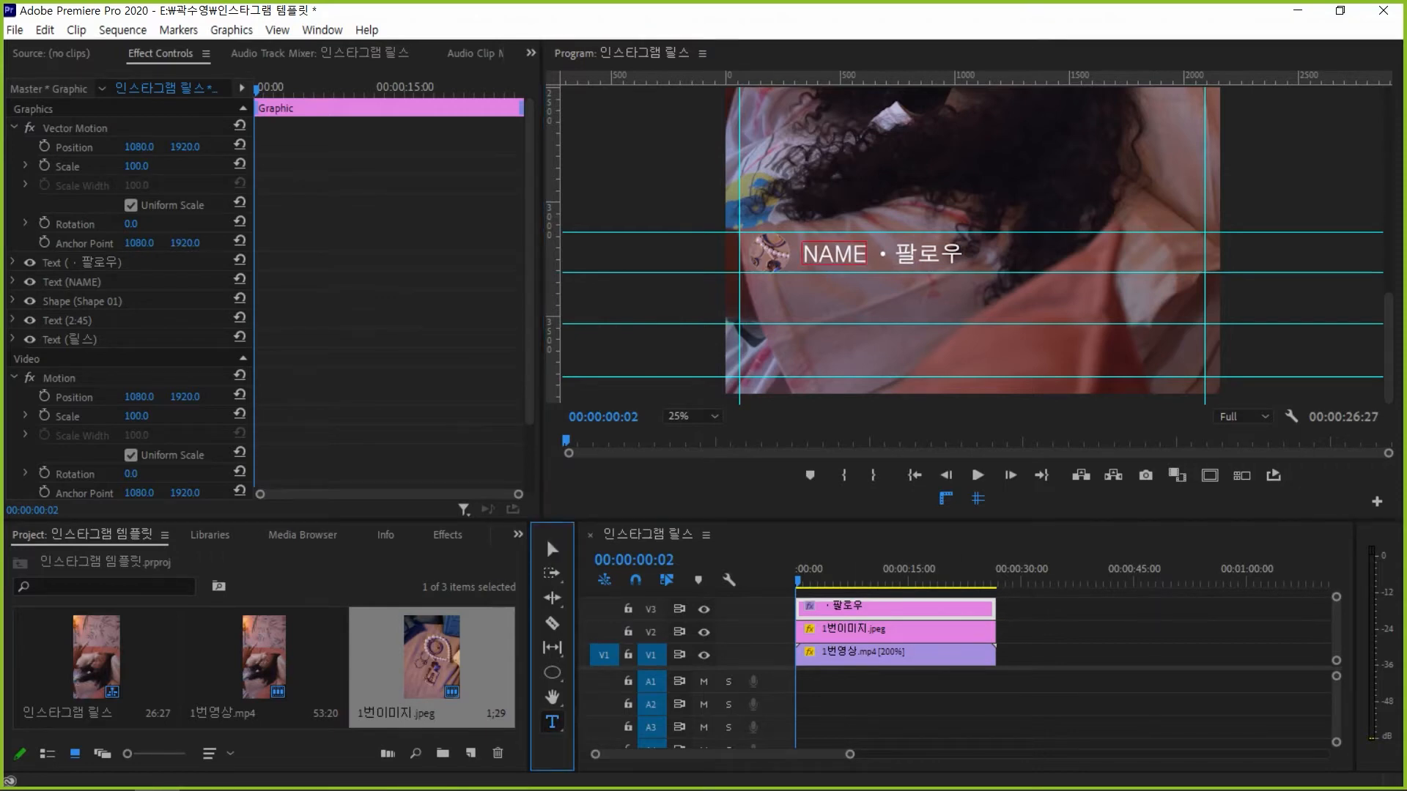
left_click(759, 290)
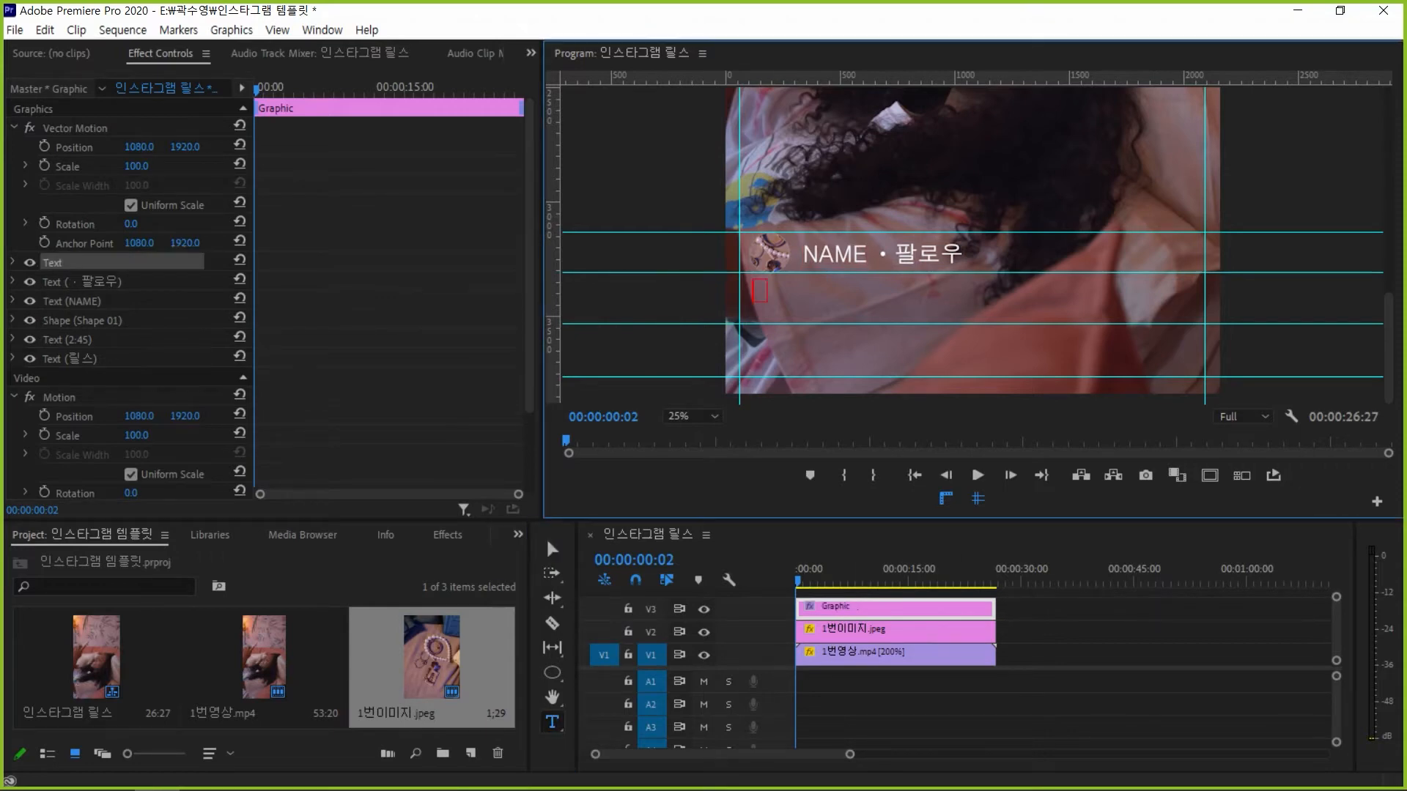
type("내용을 입력핫게요.")
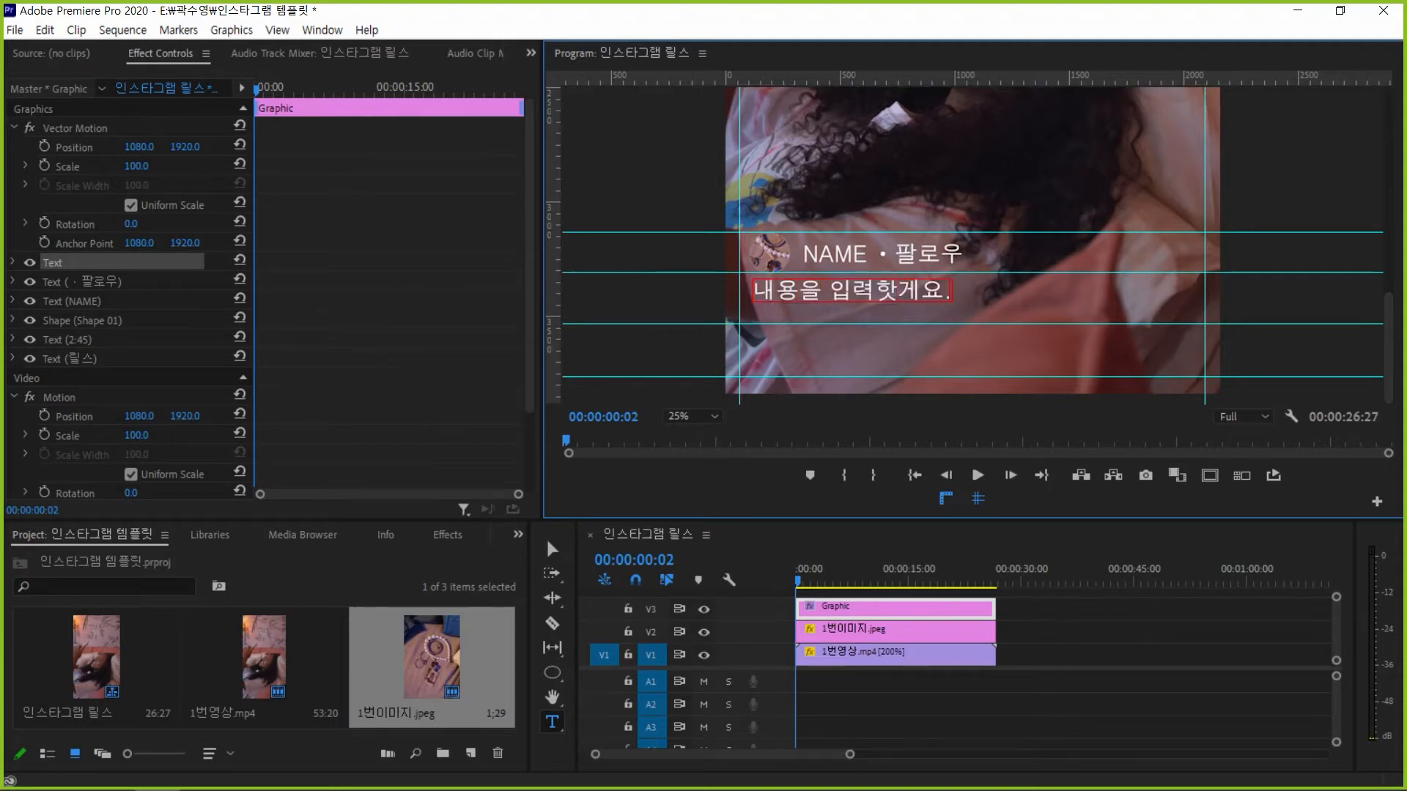
key("Left")
key("Left")
key("BackSpace")
key("BackSpace")
type("하세")
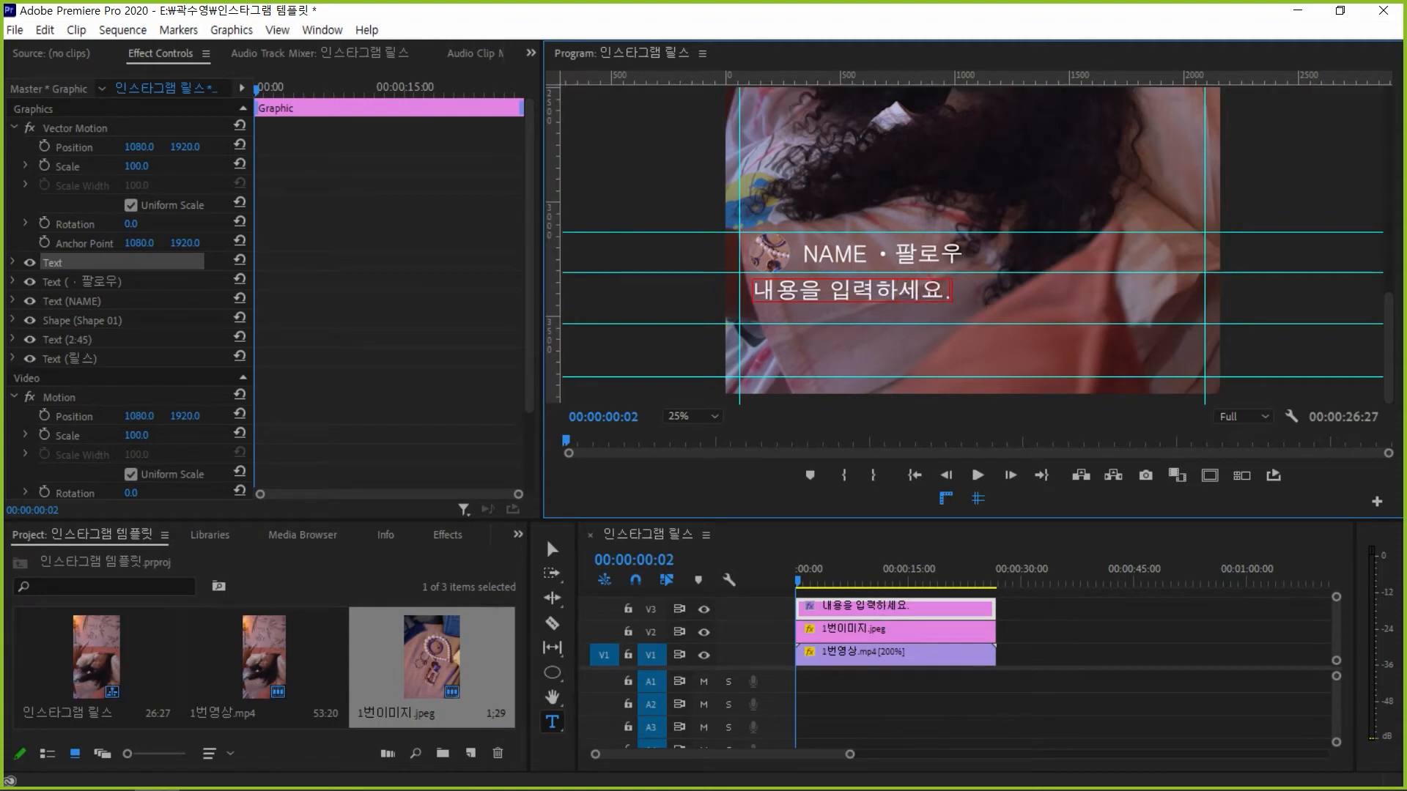
Try adding "더 보기" as a second line within the "내용을 입력하세요." text layer
key("Return")
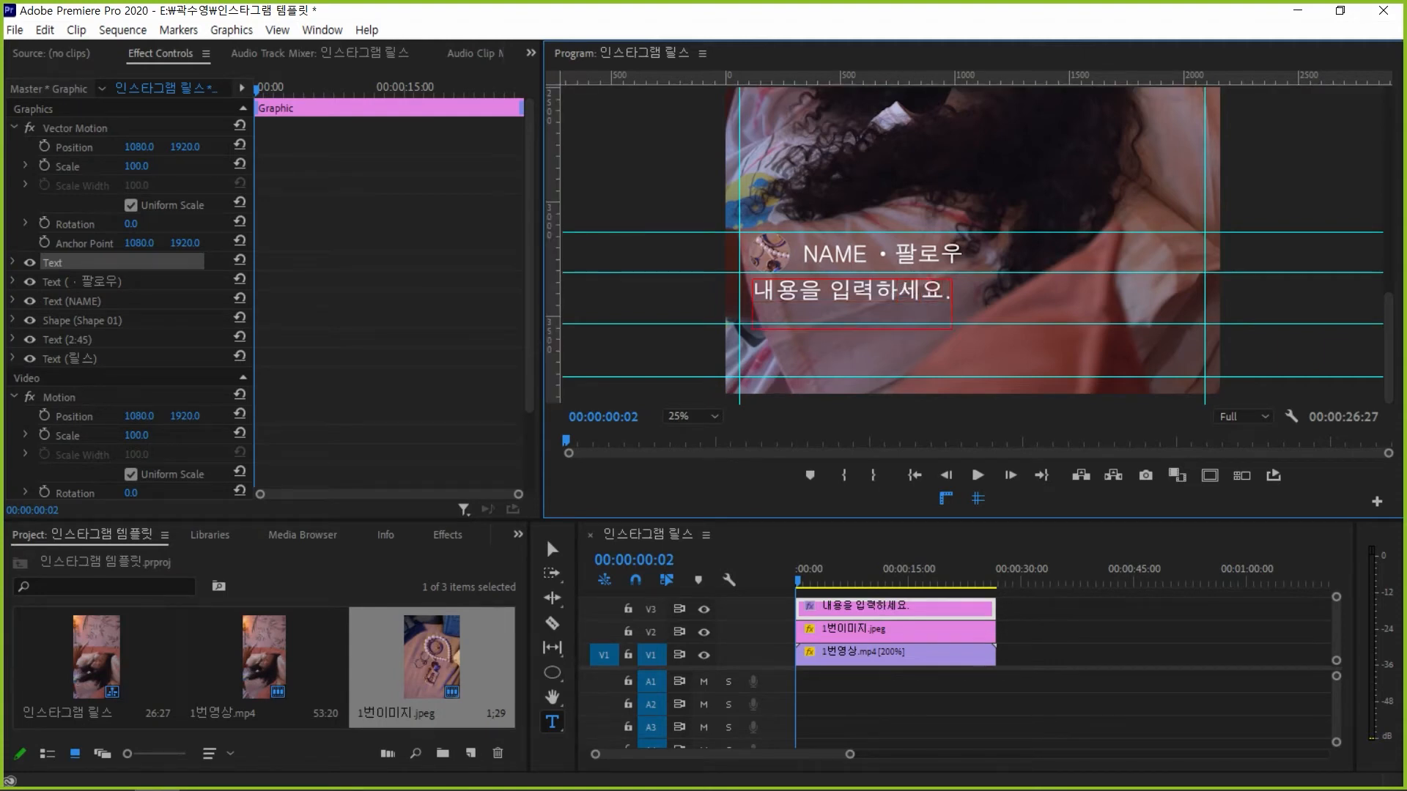
type("더 보기")
left_click(552, 550)
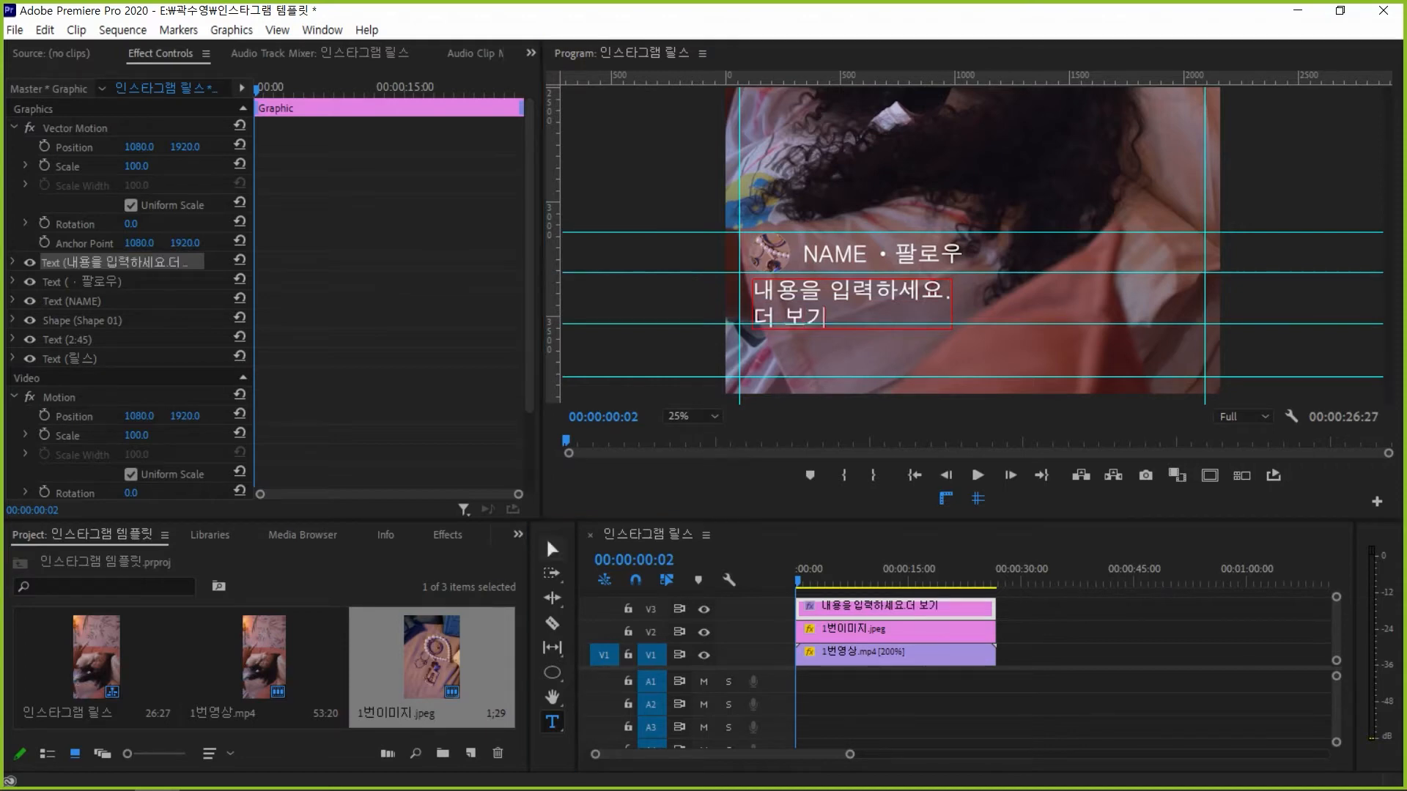
left_click_drag(852, 301, 748, 314)
left_click(553, 722)
key("ctrl+x")
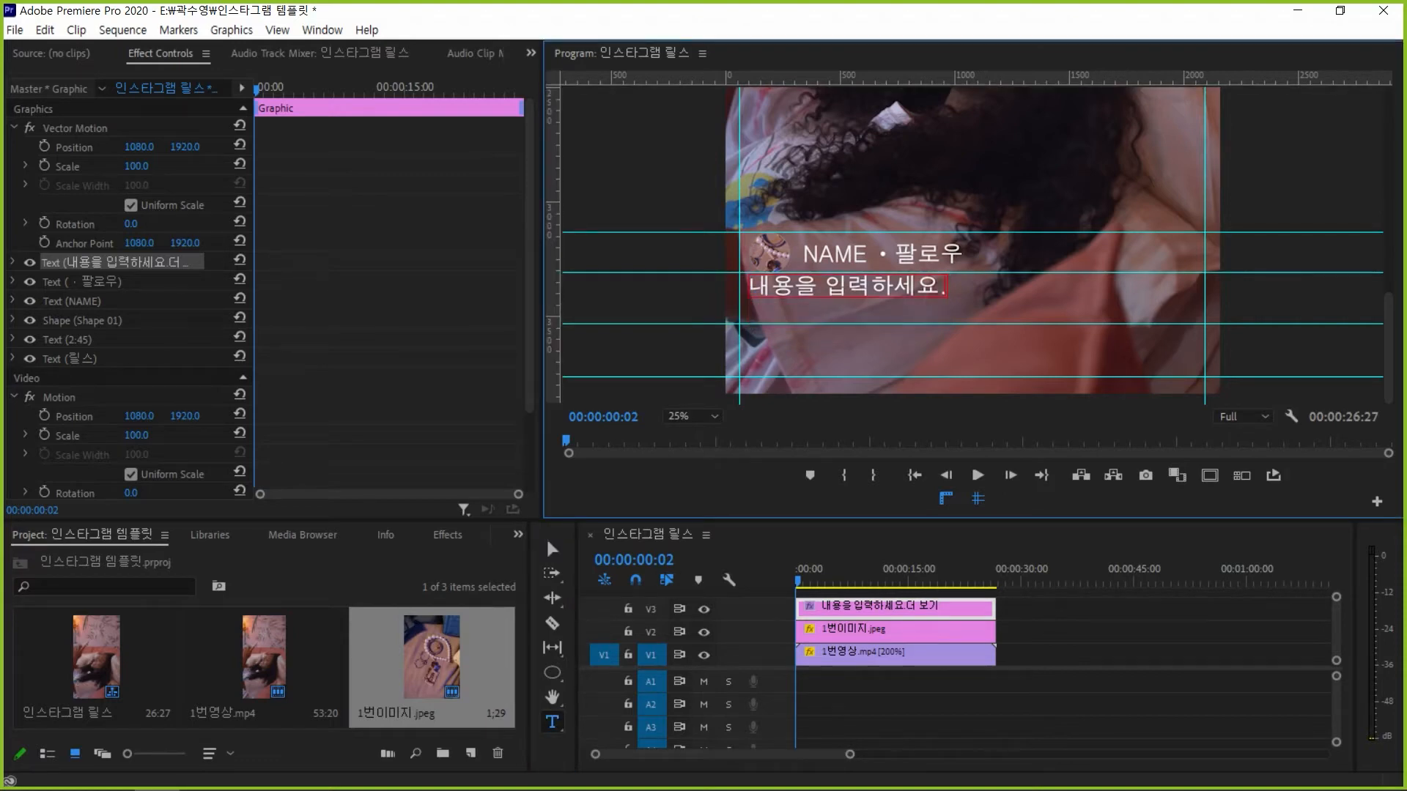
Reposition "내용을 입력하세요." slightly lower beneath the profile row and lower the horizontal guide under it
left_click(553, 549)
left_click_drag(847, 287, 851, 291)
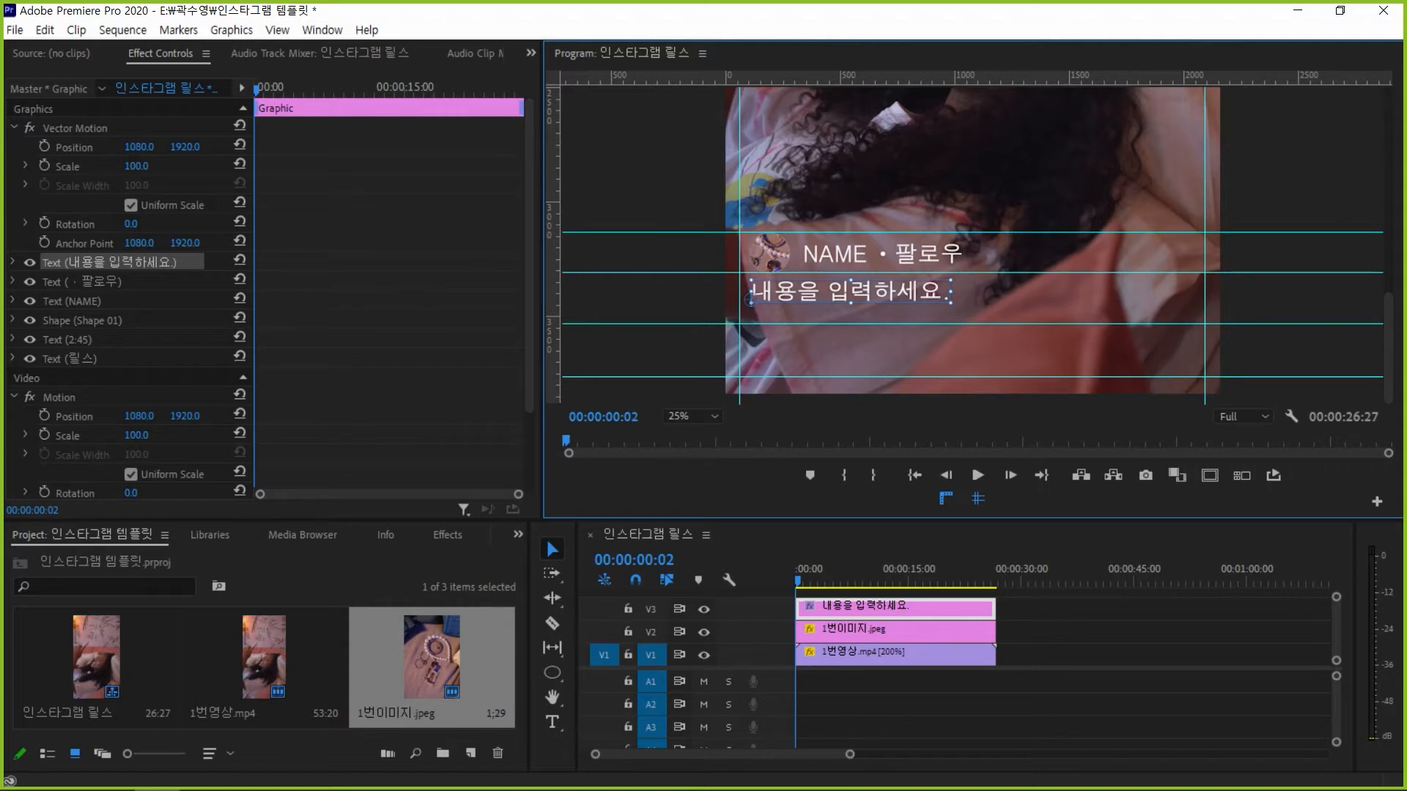
left_click_drag(943, 324, 945, 342)
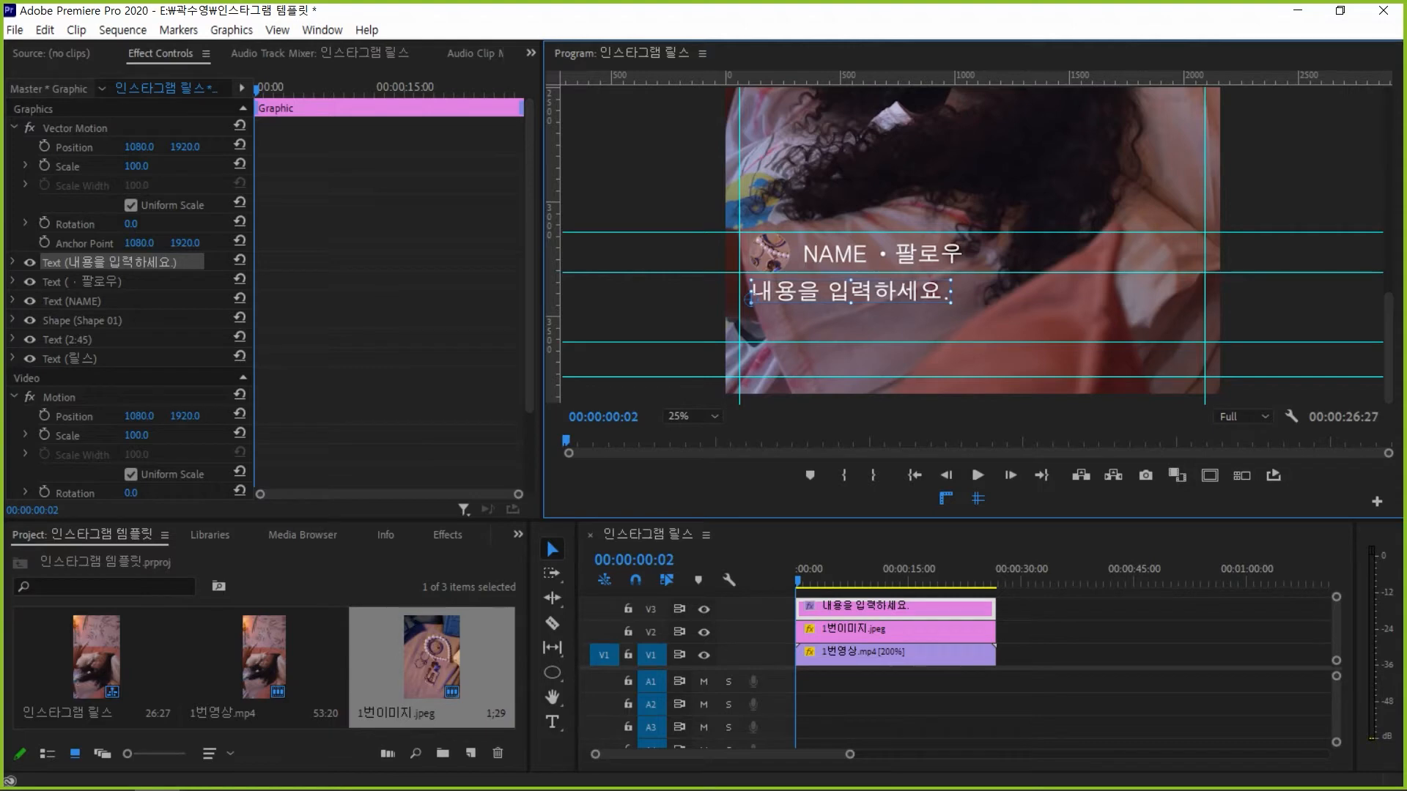
Duplicate the "내용을 입력하세요." text layer and place the copy directly below the original as a second line
key("ctrl+v")
key("shift+Down")
key("shift+Down")
key("shift+Down")
key("shift+Down")
key("shift+Down")
key("shift+Down")
key("shift+Down")
key("shift+Down")
key("shift+Down")
key("shift+Down")
key("shift+Down")
key("shift+Down")
key("shift+Down")
key("shift+Down")
key("shift+Down")
key("shift+Down")
key("shift+Down")
key("shift+Down")
key("shift+Down")
key("shift+Down")
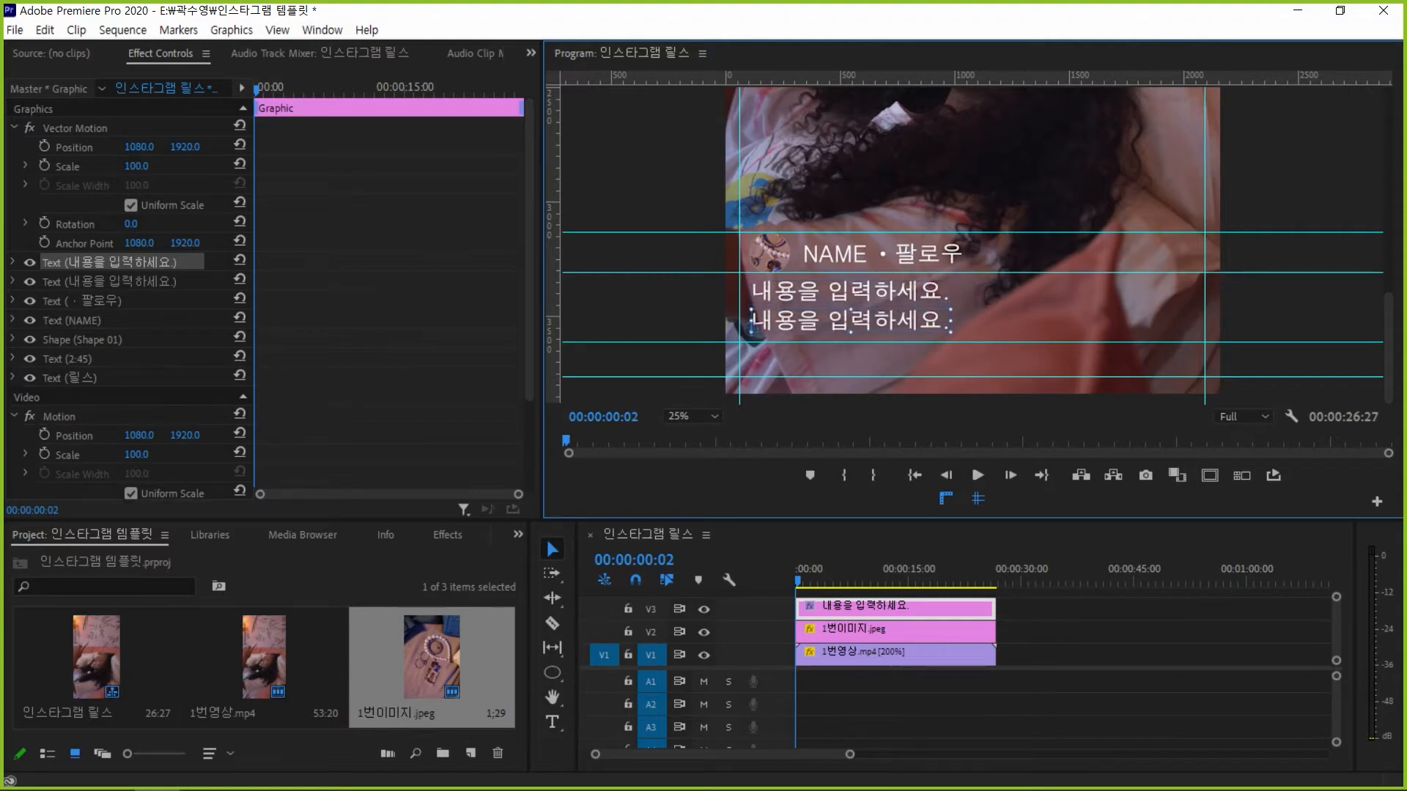
key("shift+Up")
key("shift+Up")
key("shift+Up")
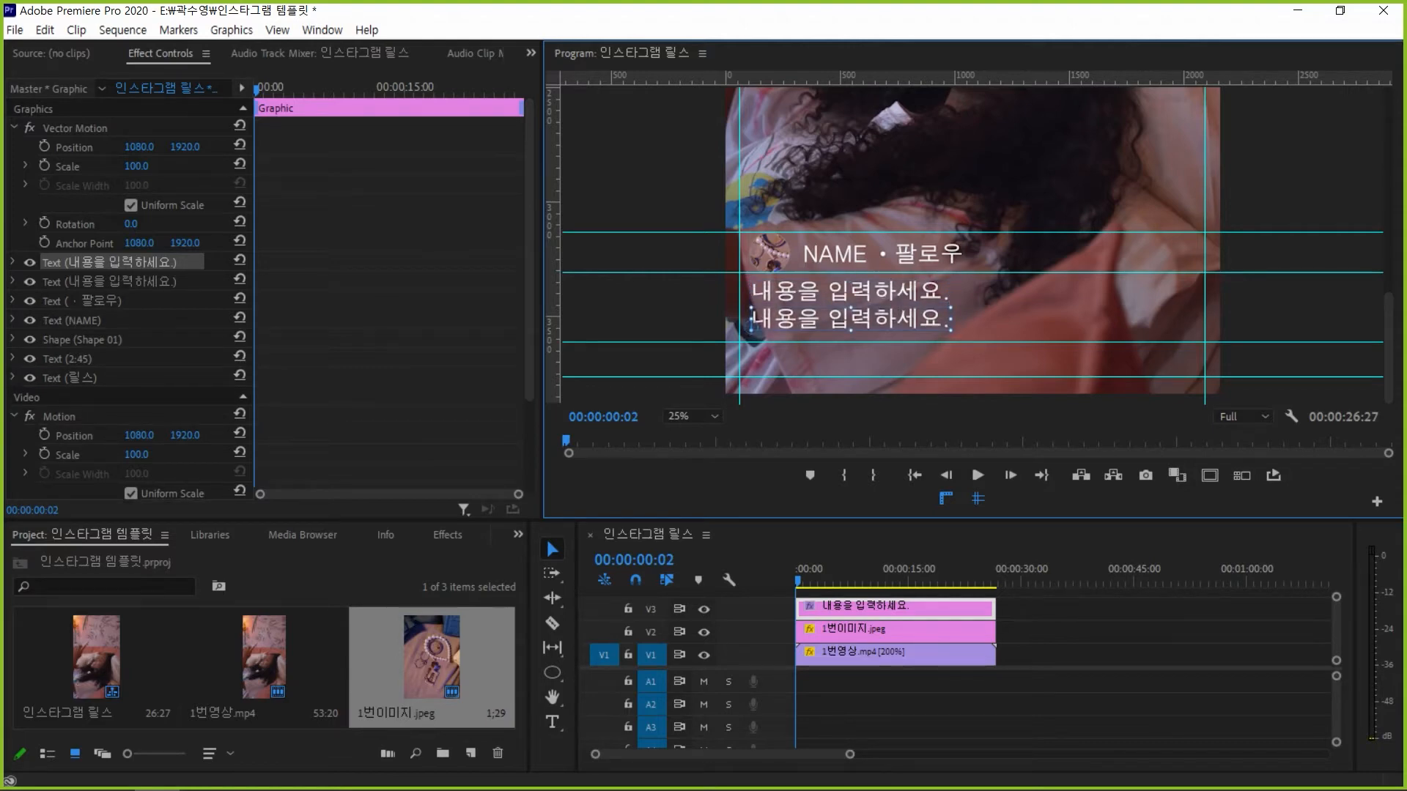
Replace the duplicated second-line text with "더 보기"
left_click(552, 722)
key("ctrl+a")
type("더 보")
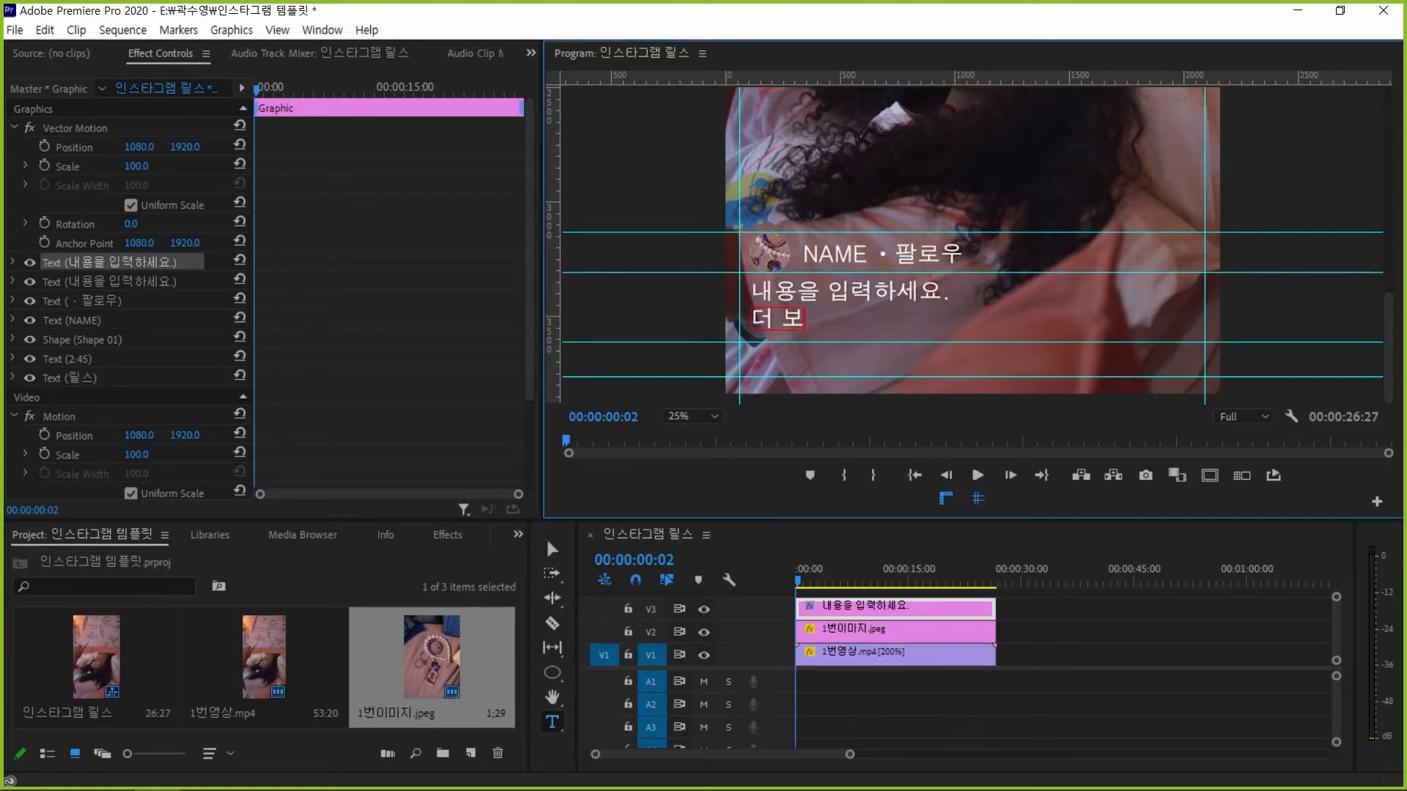
type("기")
left_click(552, 550)
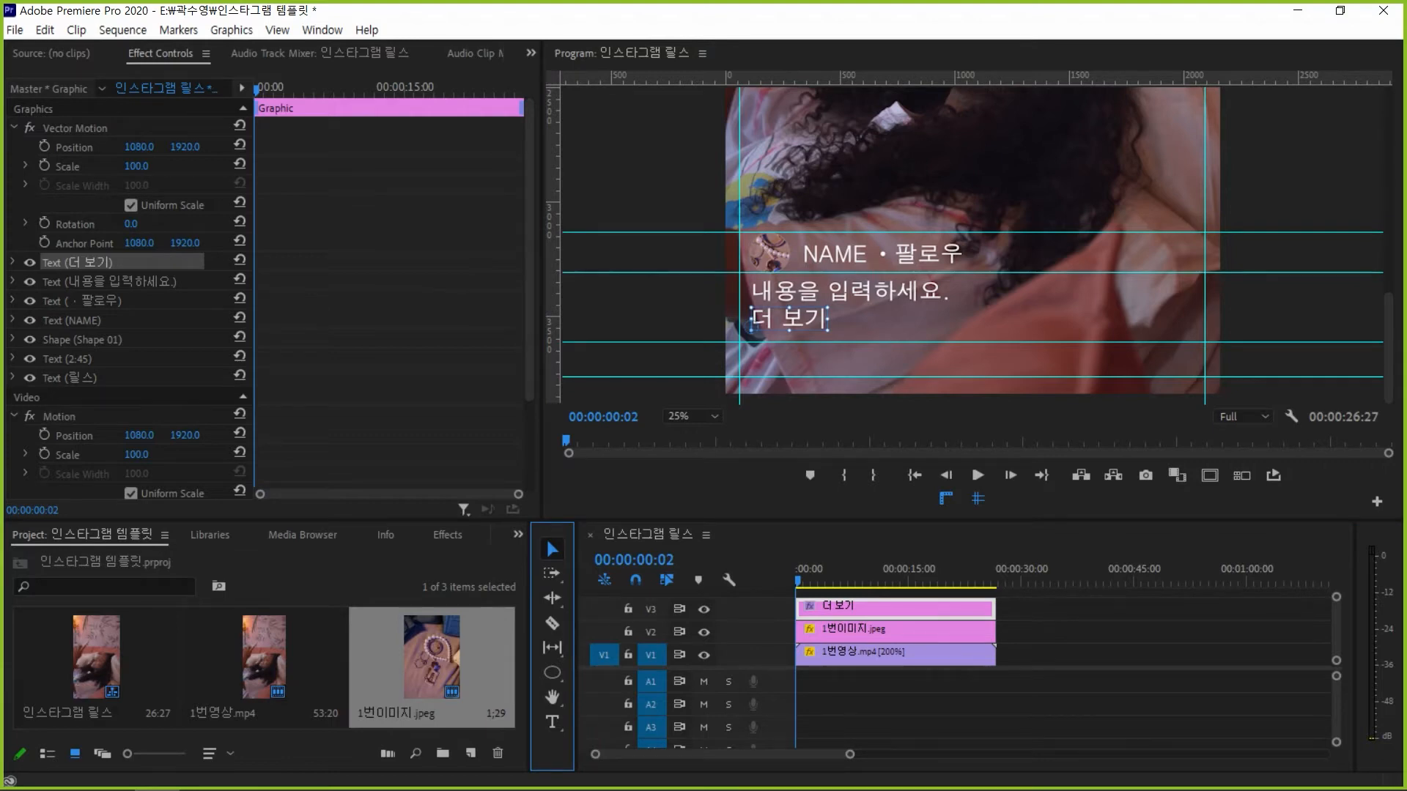
Set the "더 보기" text's fill colour to light grey E1E1E1 and its opacity to 80%
left_click(14, 262)
scroll(132, 315, "down", 5)
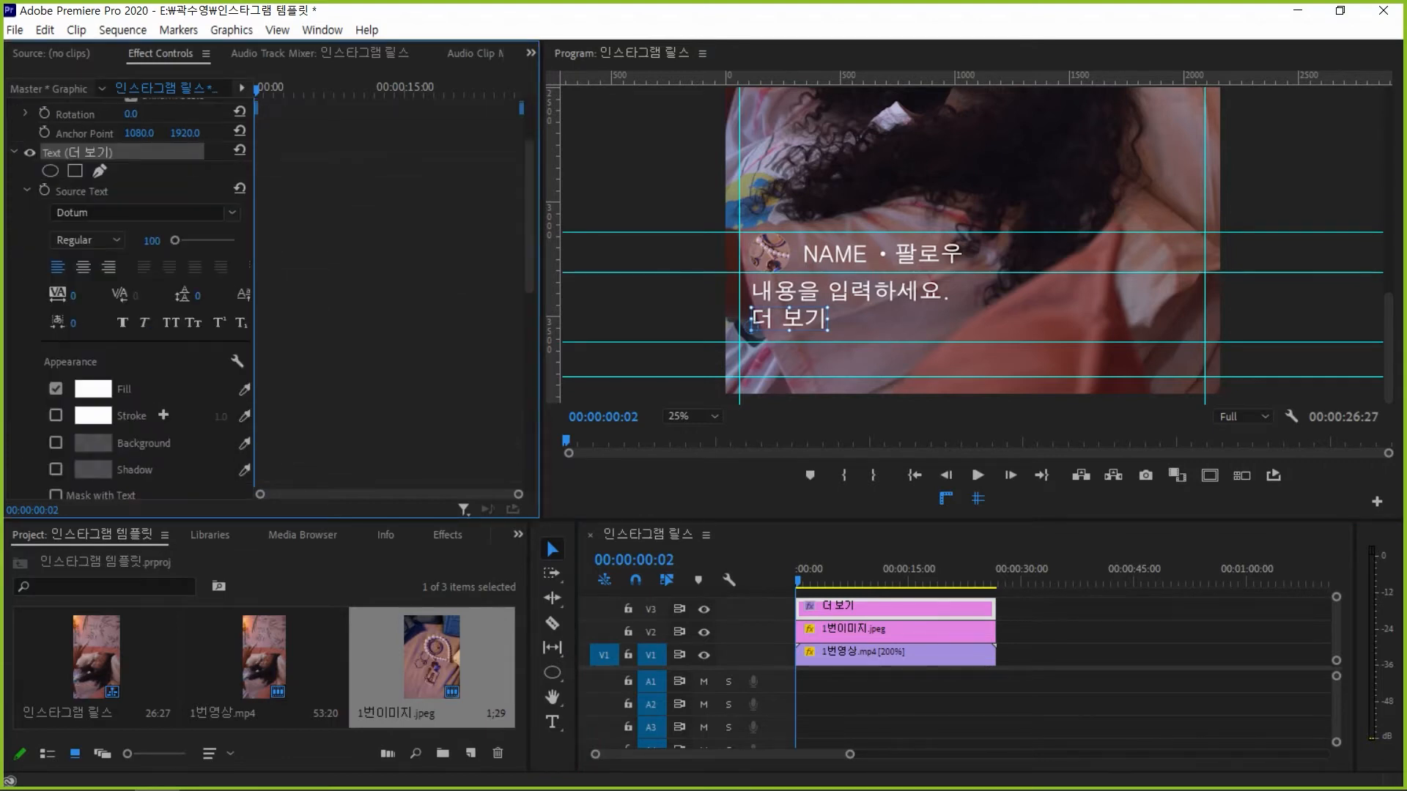
left_click(93, 297)
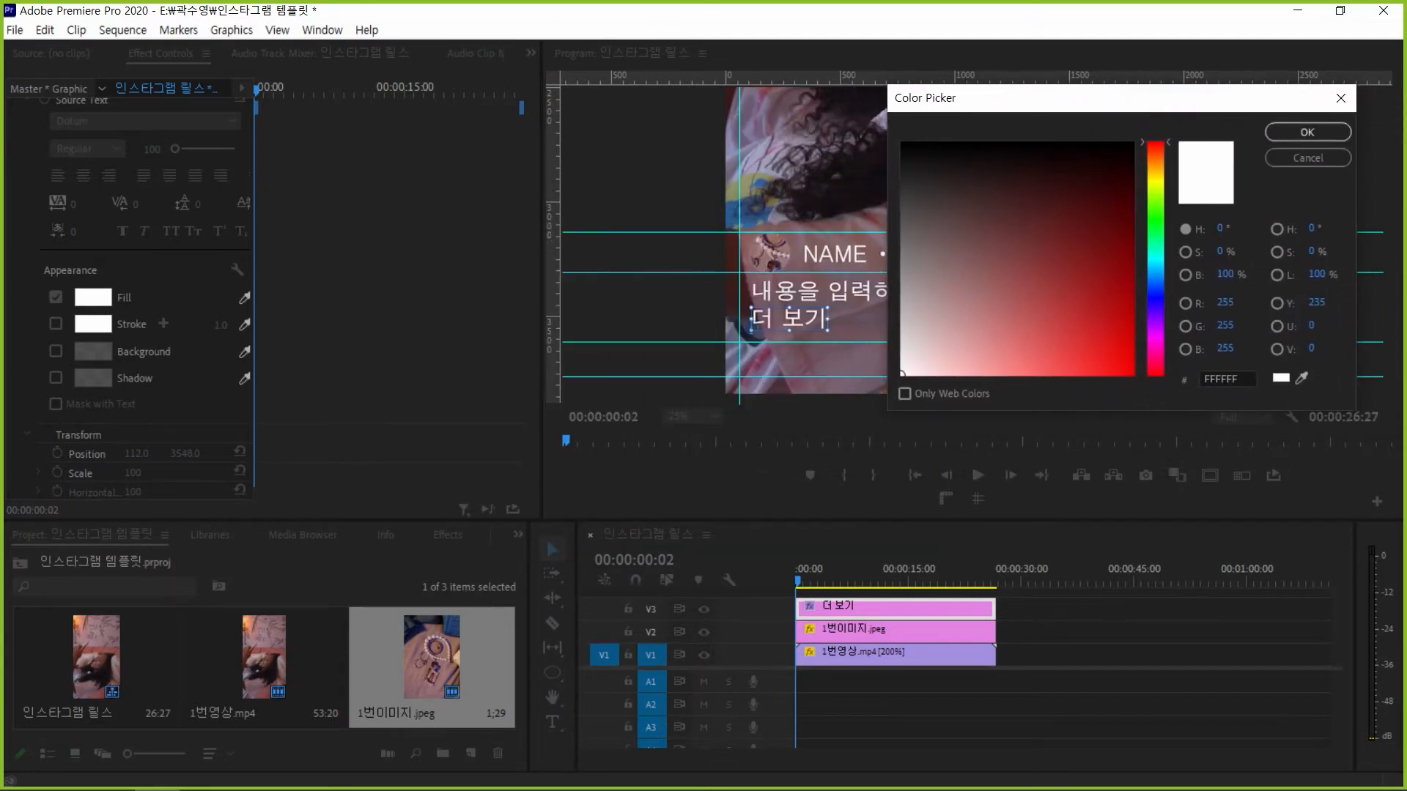
left_click_drag(902, 374, 901, 349)
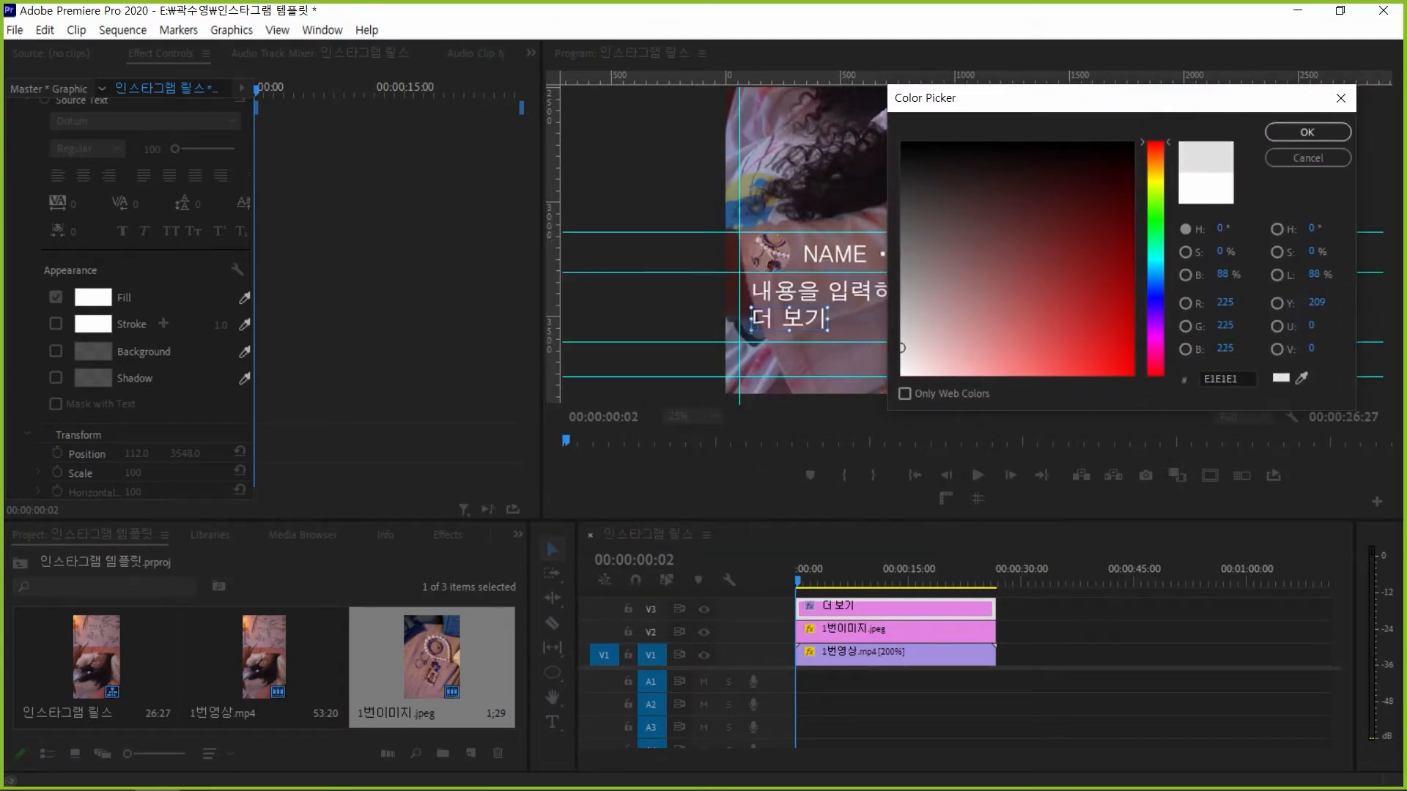
key("Return")
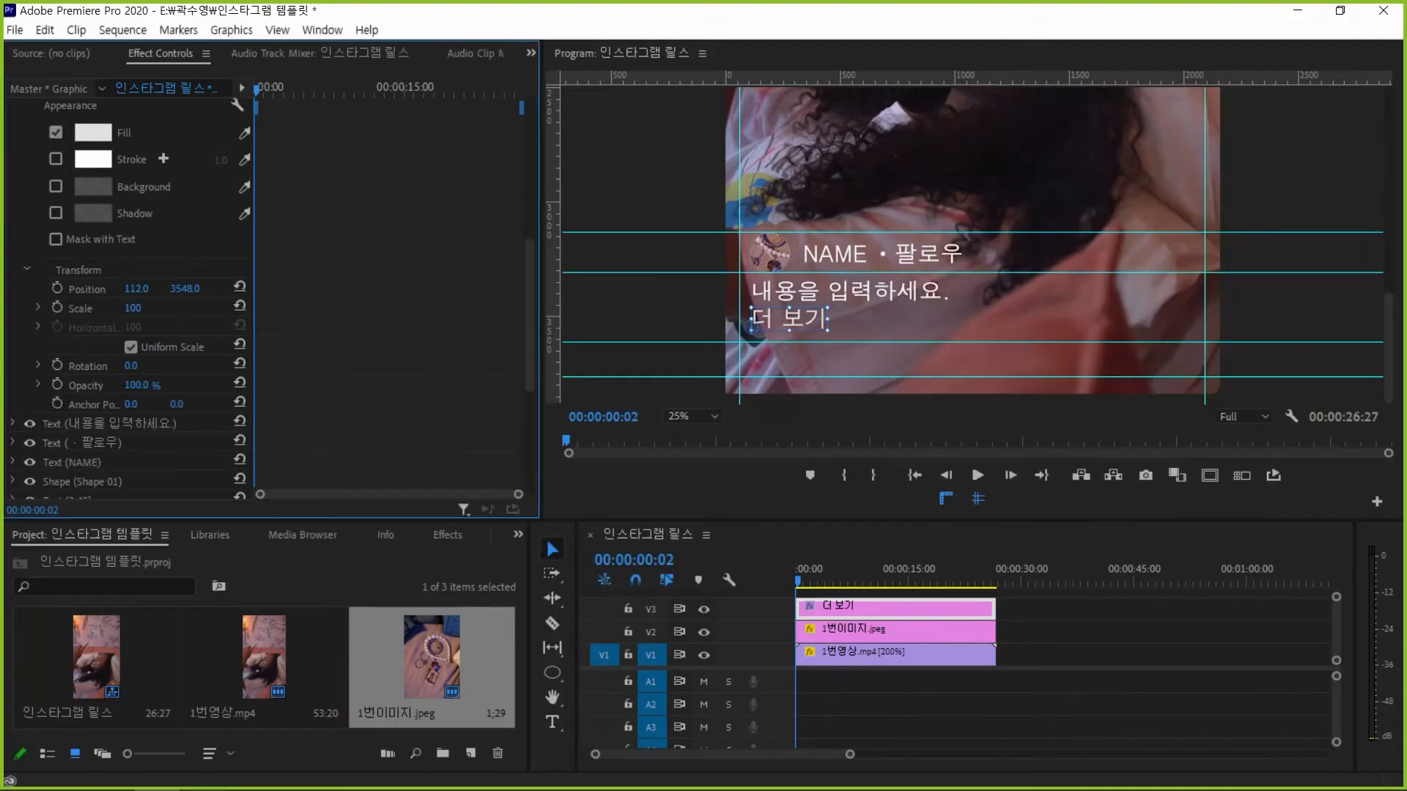
type("80")
key("Return")
left_click(1083, 634)
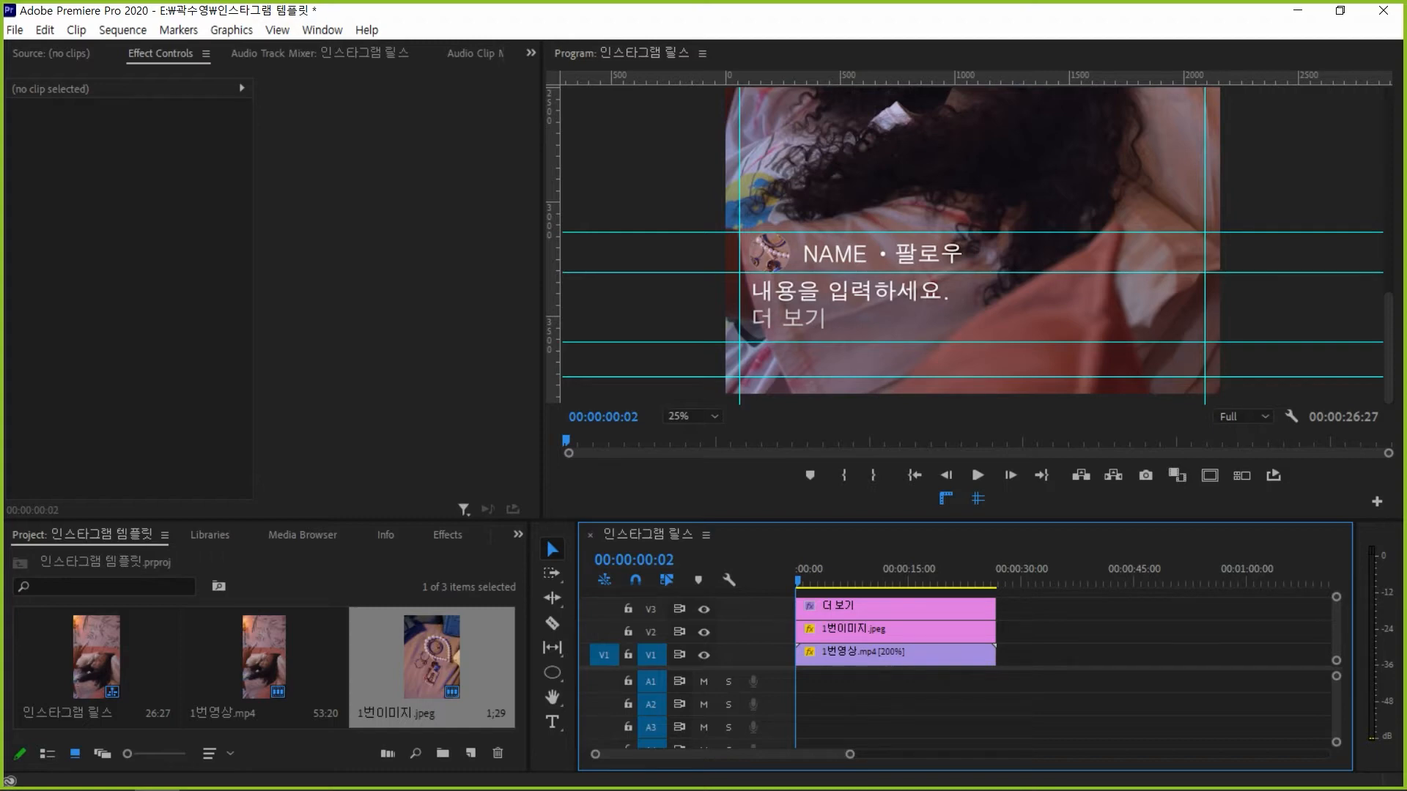
Maximize the timeline panel so that it fills the whole workspace
mouse_move(1388, 348)
left_mouse_down()
mouse_move(1388, 144)
mouse_move(1389, 348)
left_mouse_up()
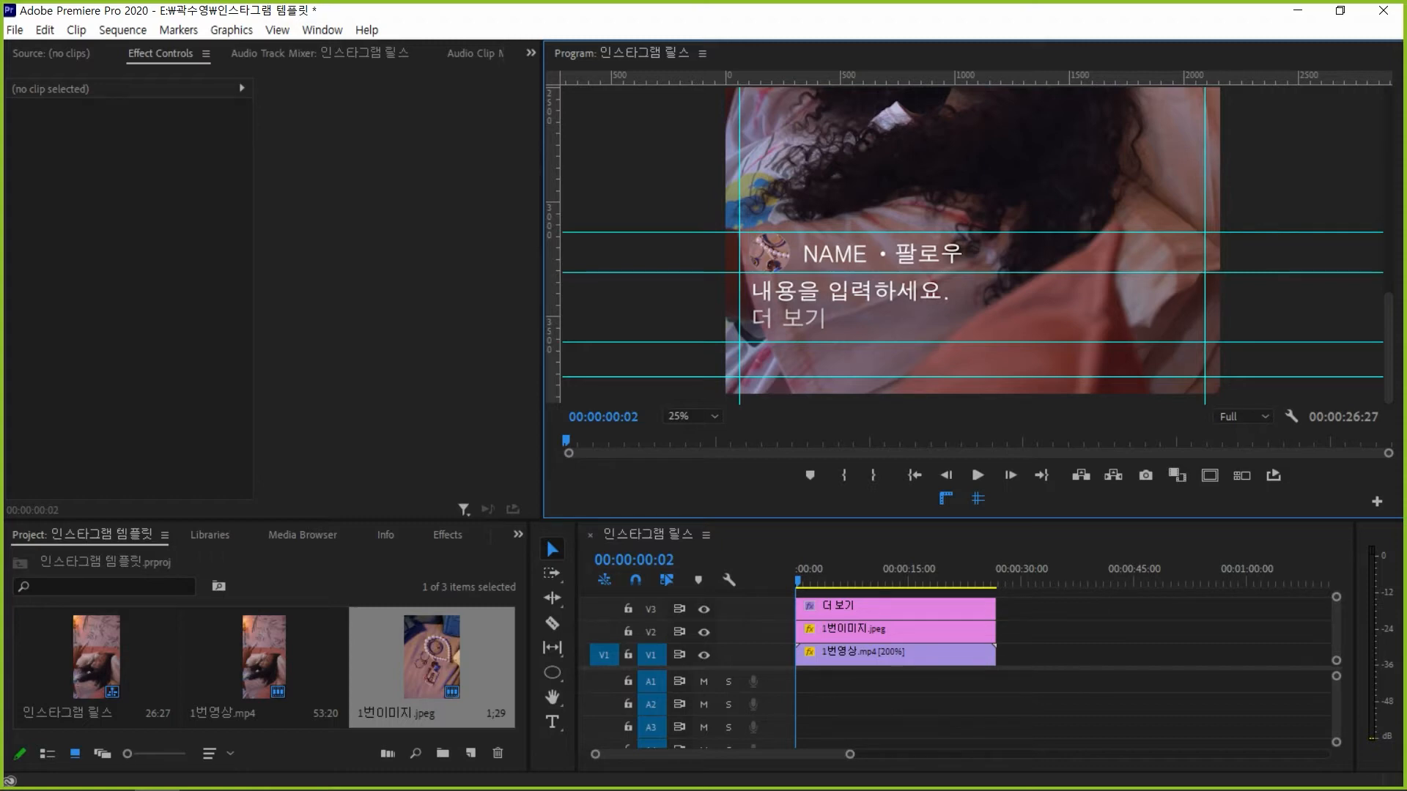
left_click_drag(1336, 628, 1336, 627)
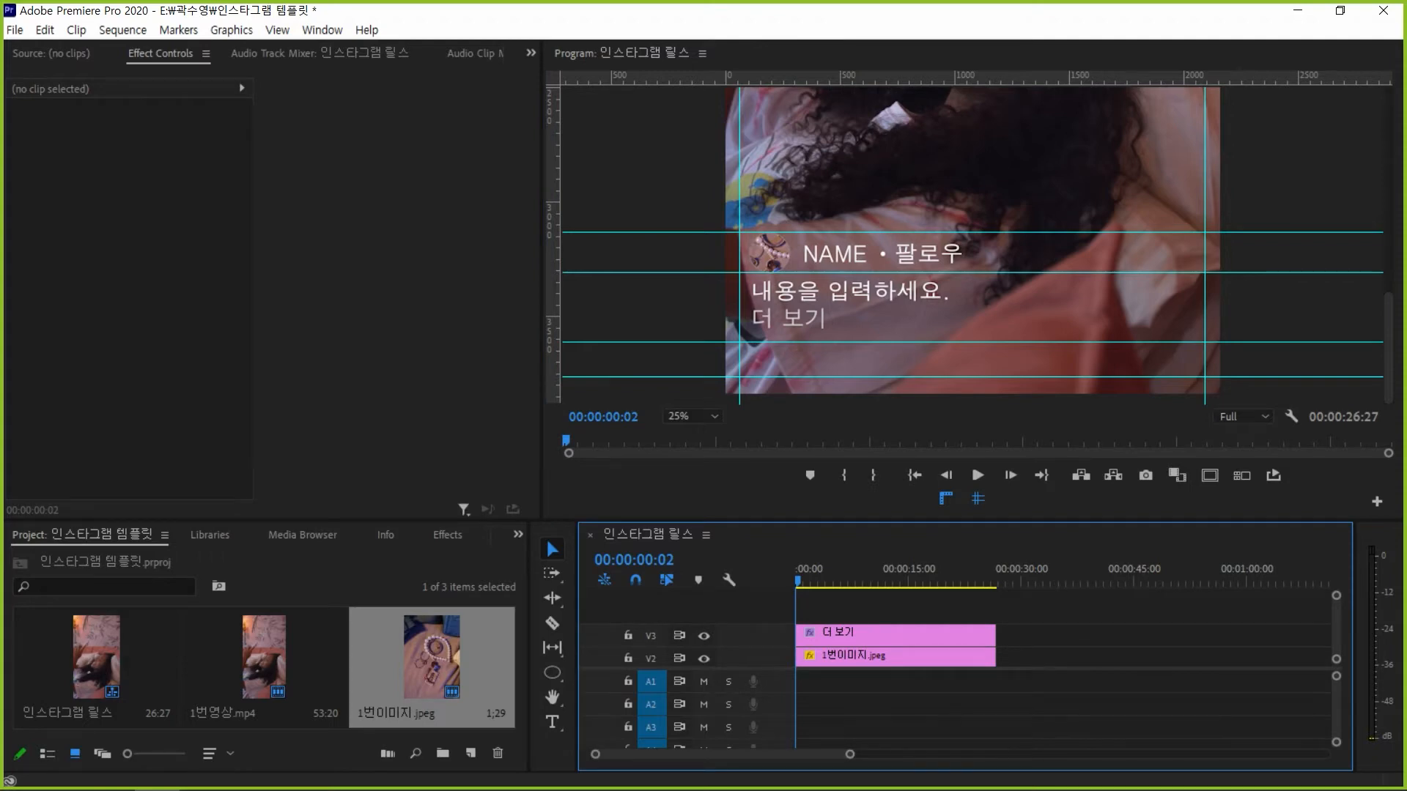
mouse_move(1388, 348)
left_mouse_down()
mouse_move(1388, 142)
mouse_move(1388, 323)
left_mouse_up()
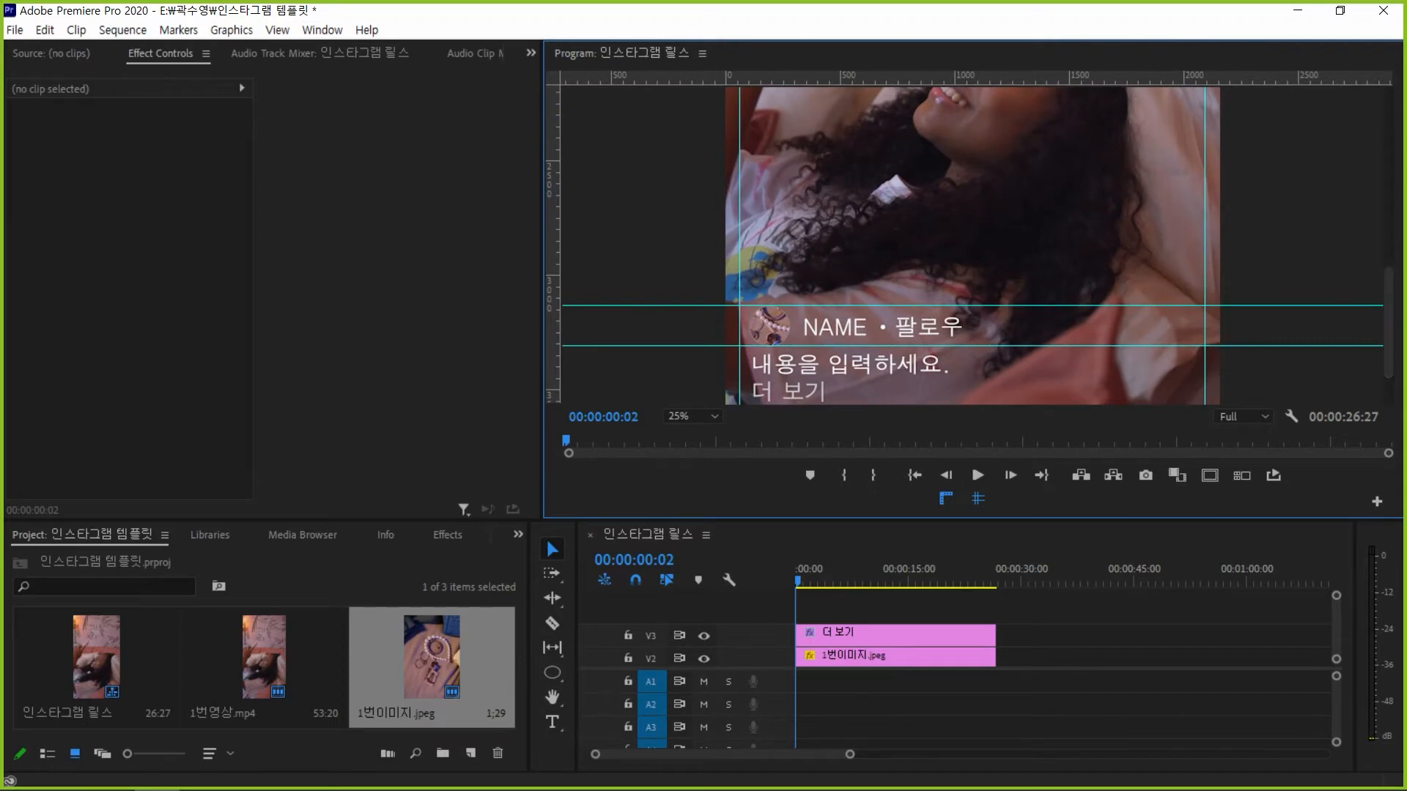
scroll(972, 246, "down", 2)
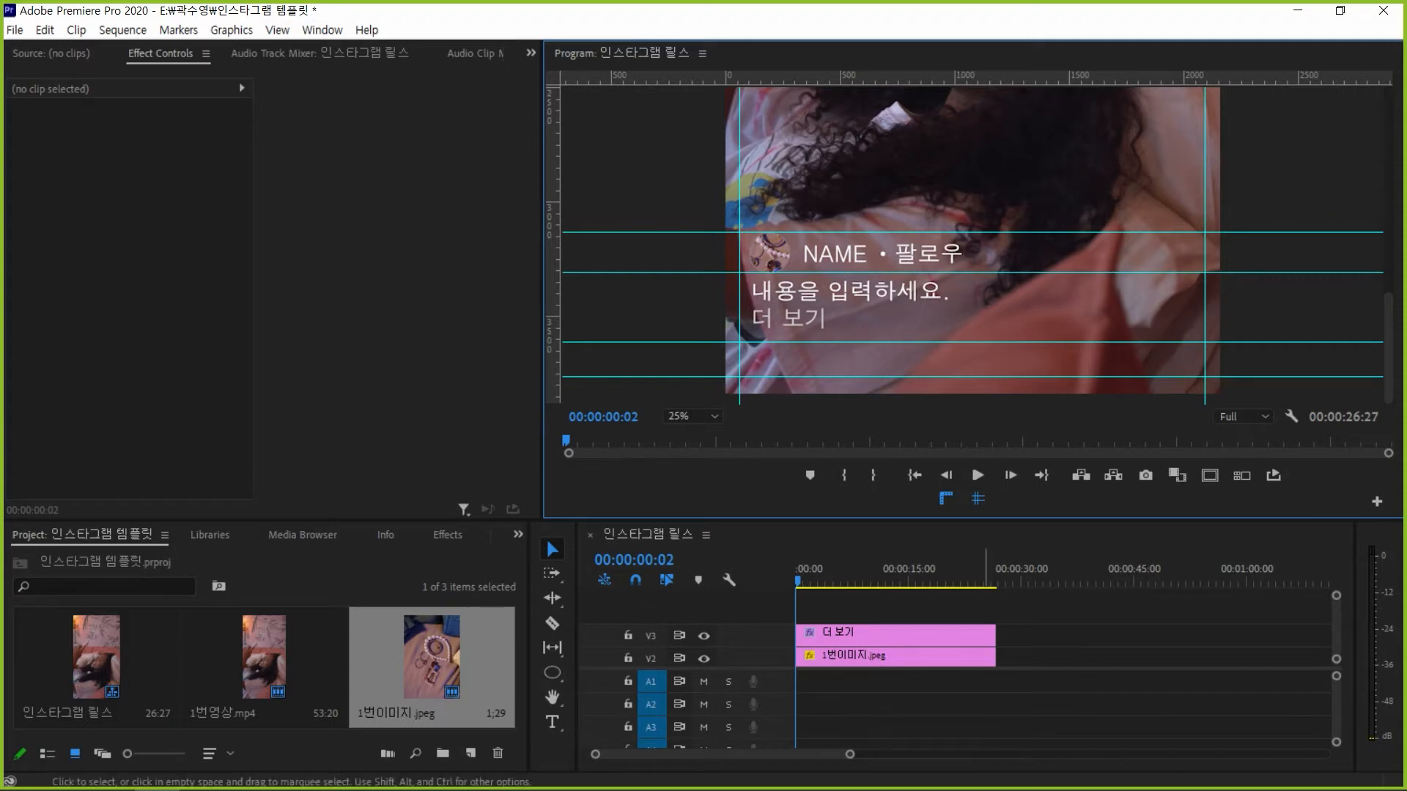
key("grave")
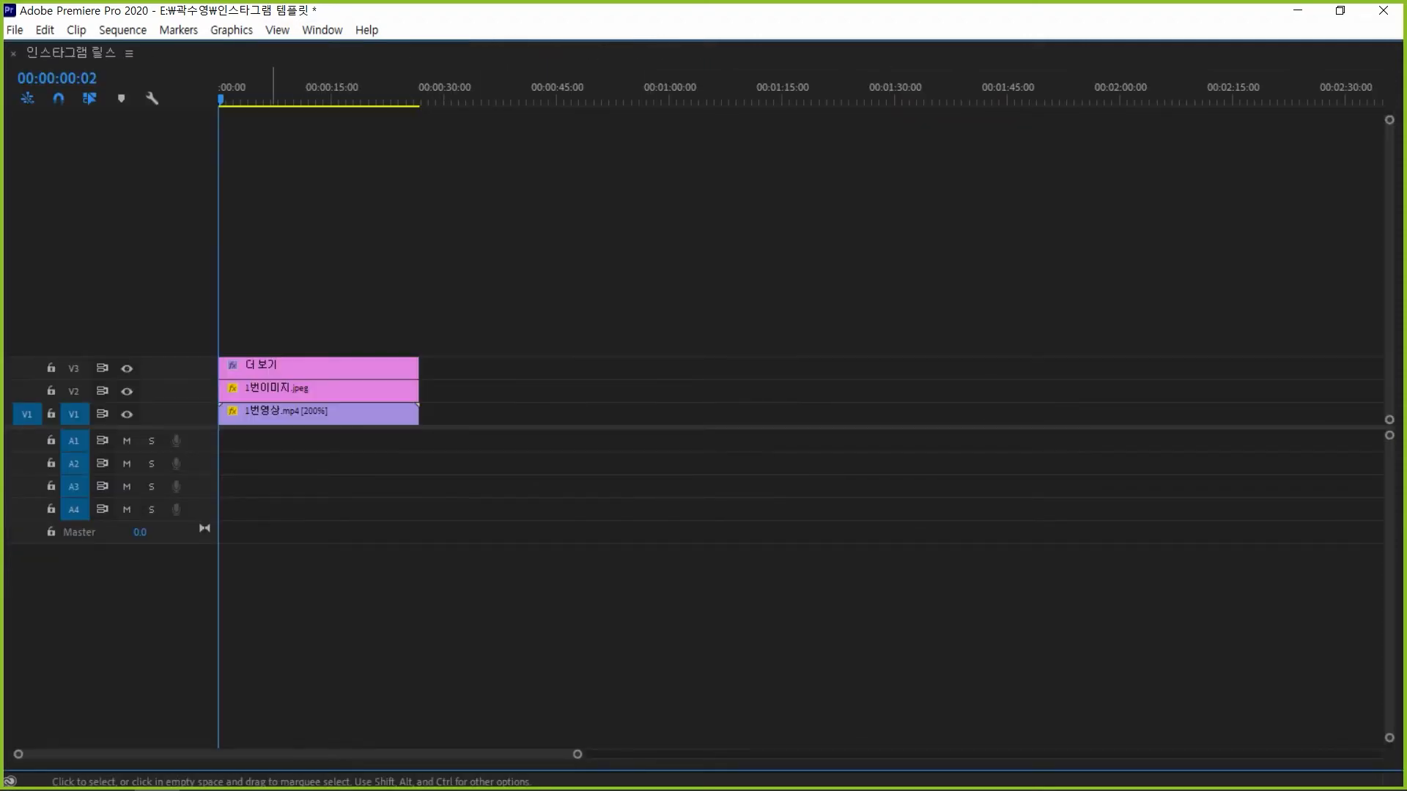
Draw a small narrow vertical rectangle between the two lowest guides, against the left vertical guide, below the "더 보기" text
key("grave")
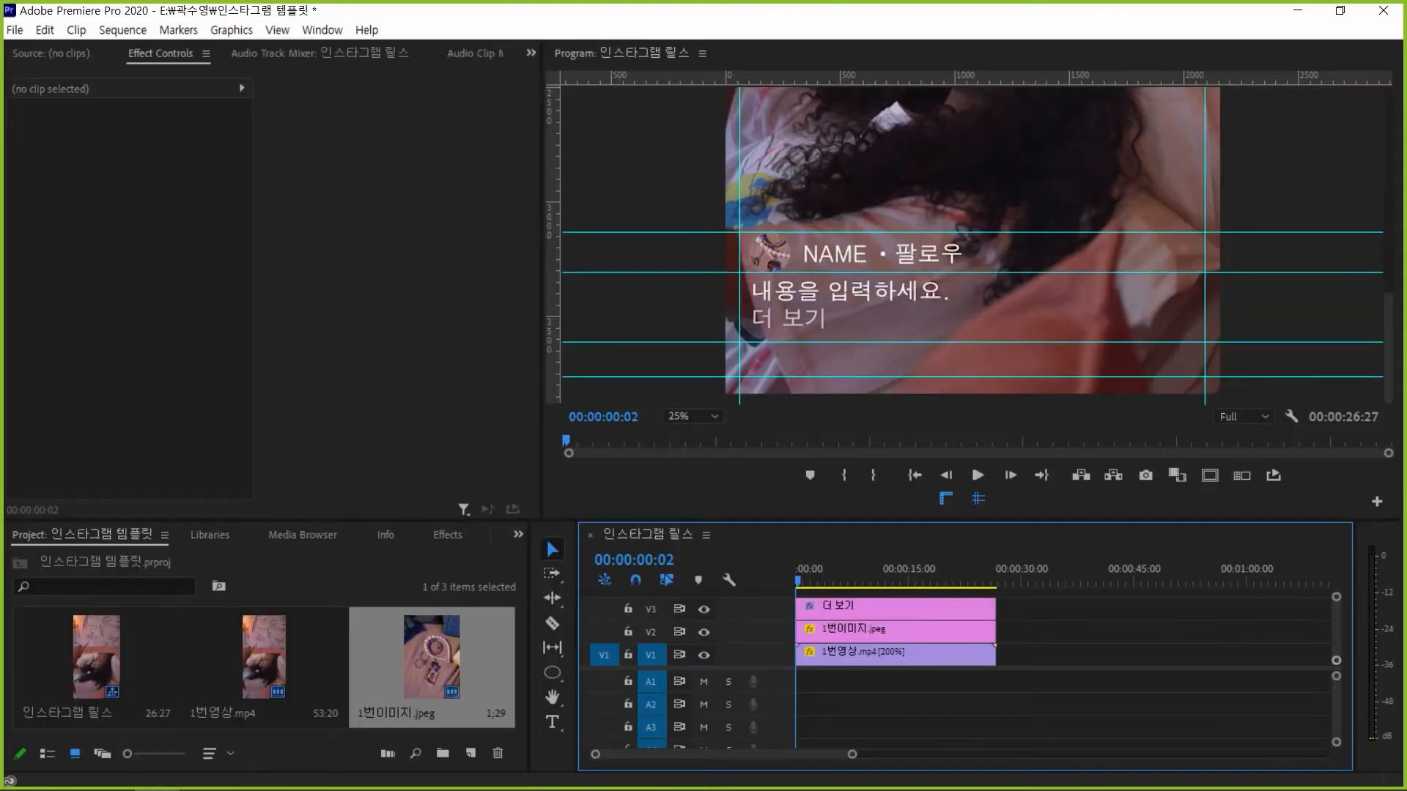
scroll(895, 631, "up", 1)
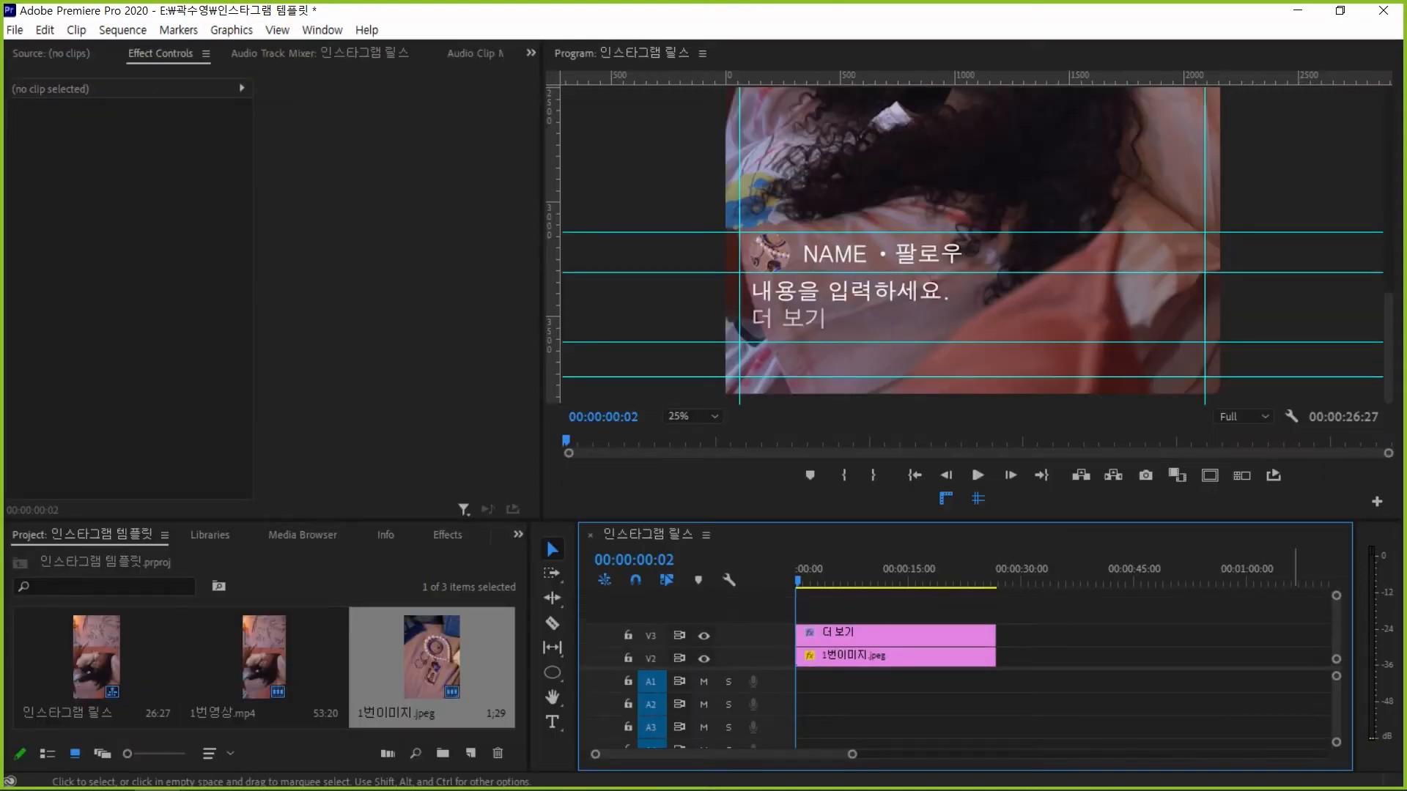
left_click(1304, 307)
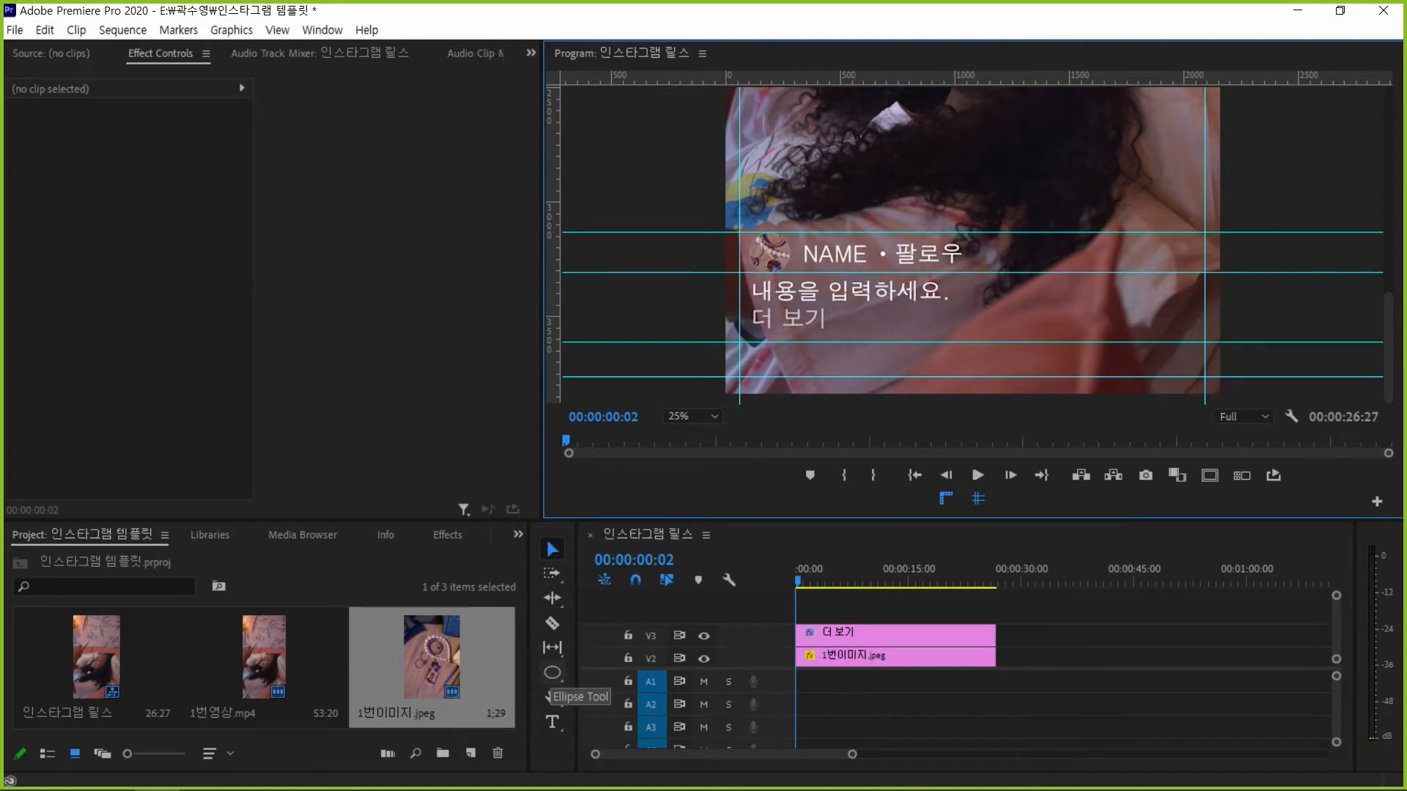
left_click(552, 672)
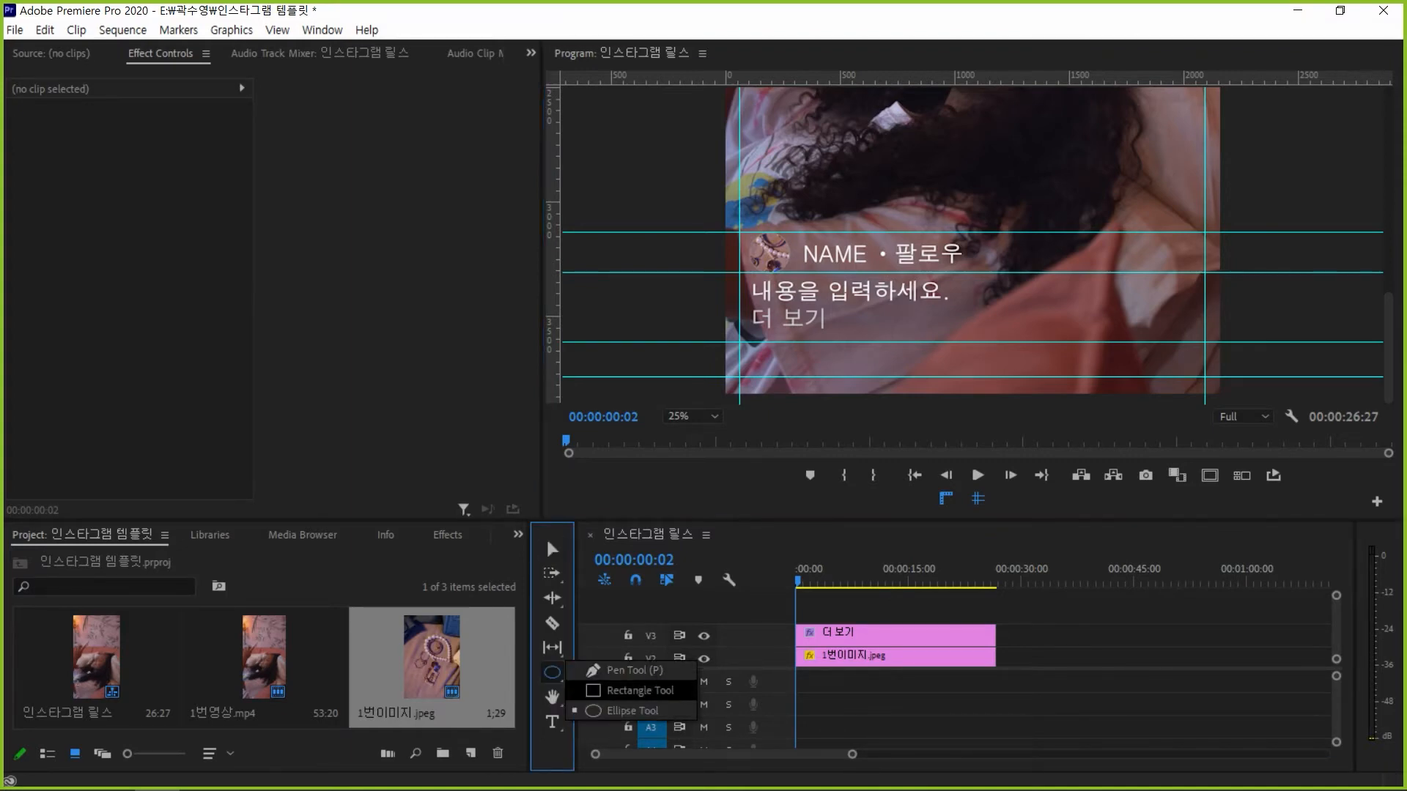
left_click(640, 690)
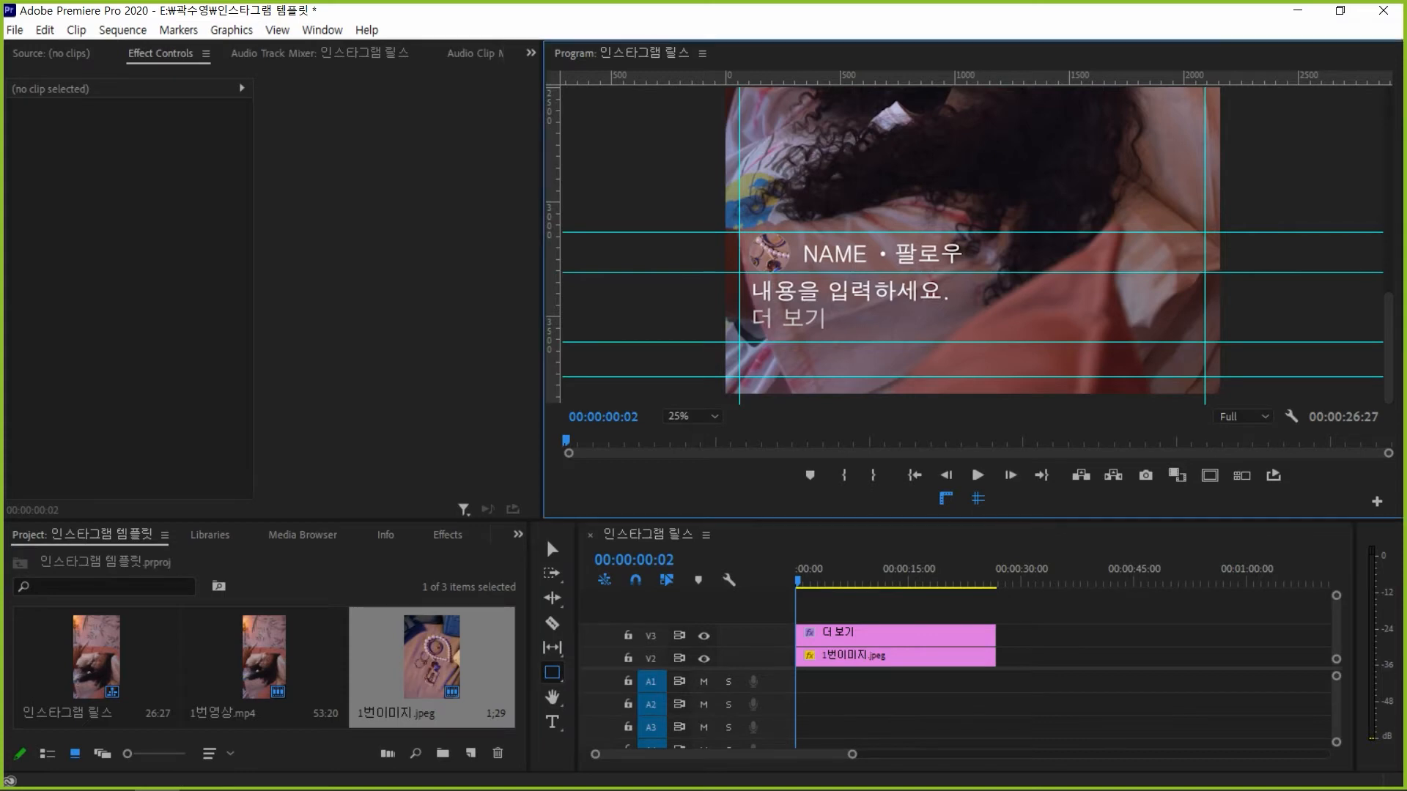
left_click(693, 416)
left_click(692, 499)
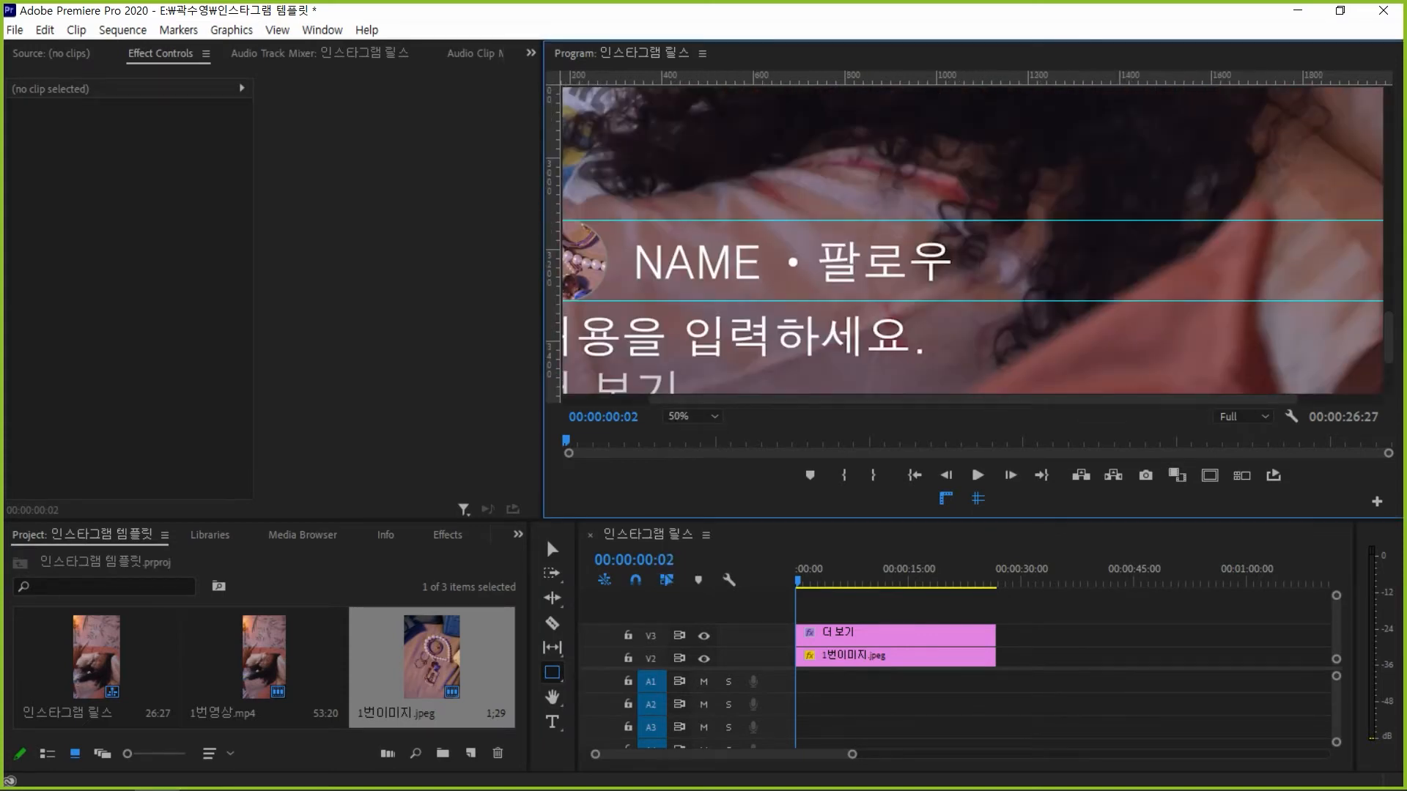
left_click_drag(1389, 338, 1388, 367)
left_click_drag(972, 399, 886, 400)
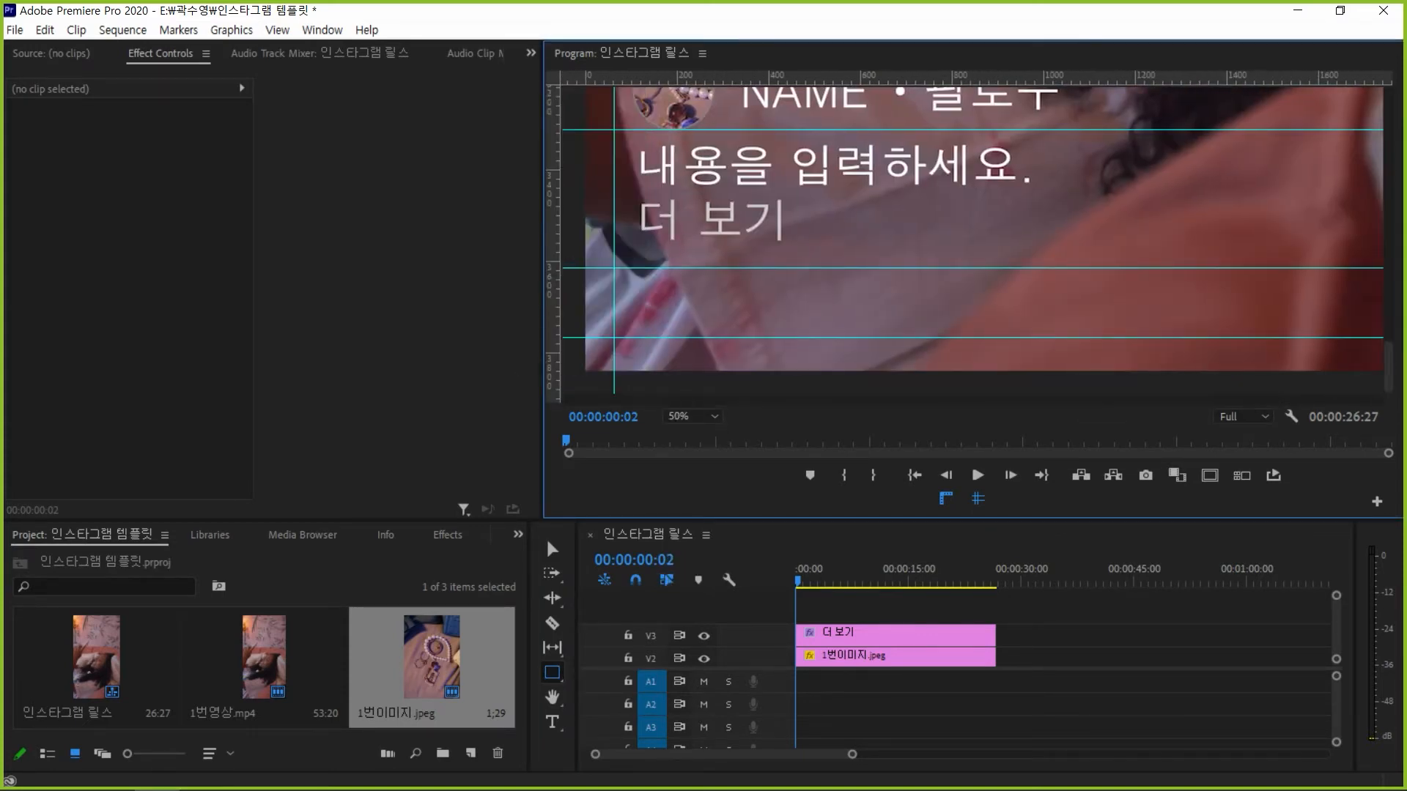
left_click_drag(615, 288, 626, 323)
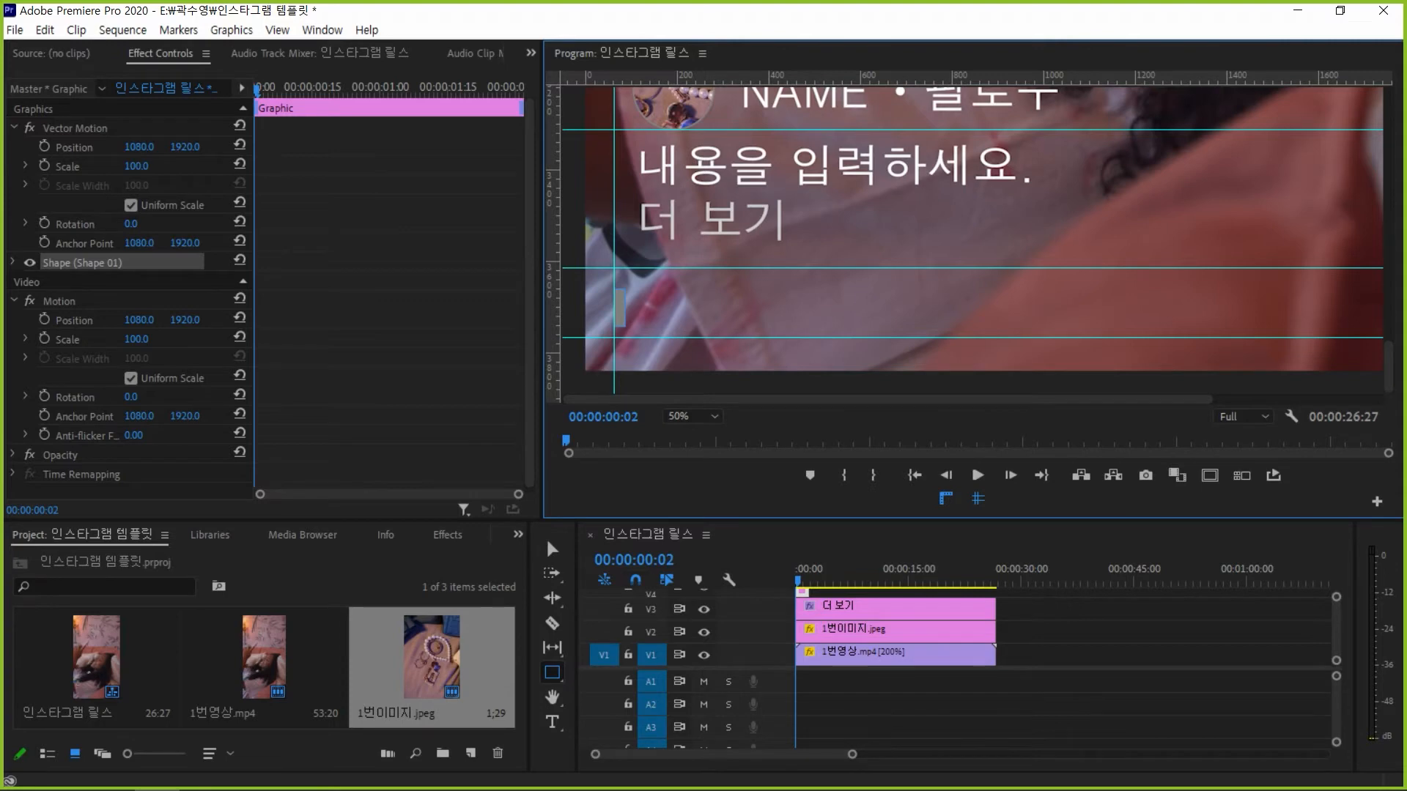
Align the left vertical guide and the small bar with the left edge of the "더 보기" text
left_click(553, 550)
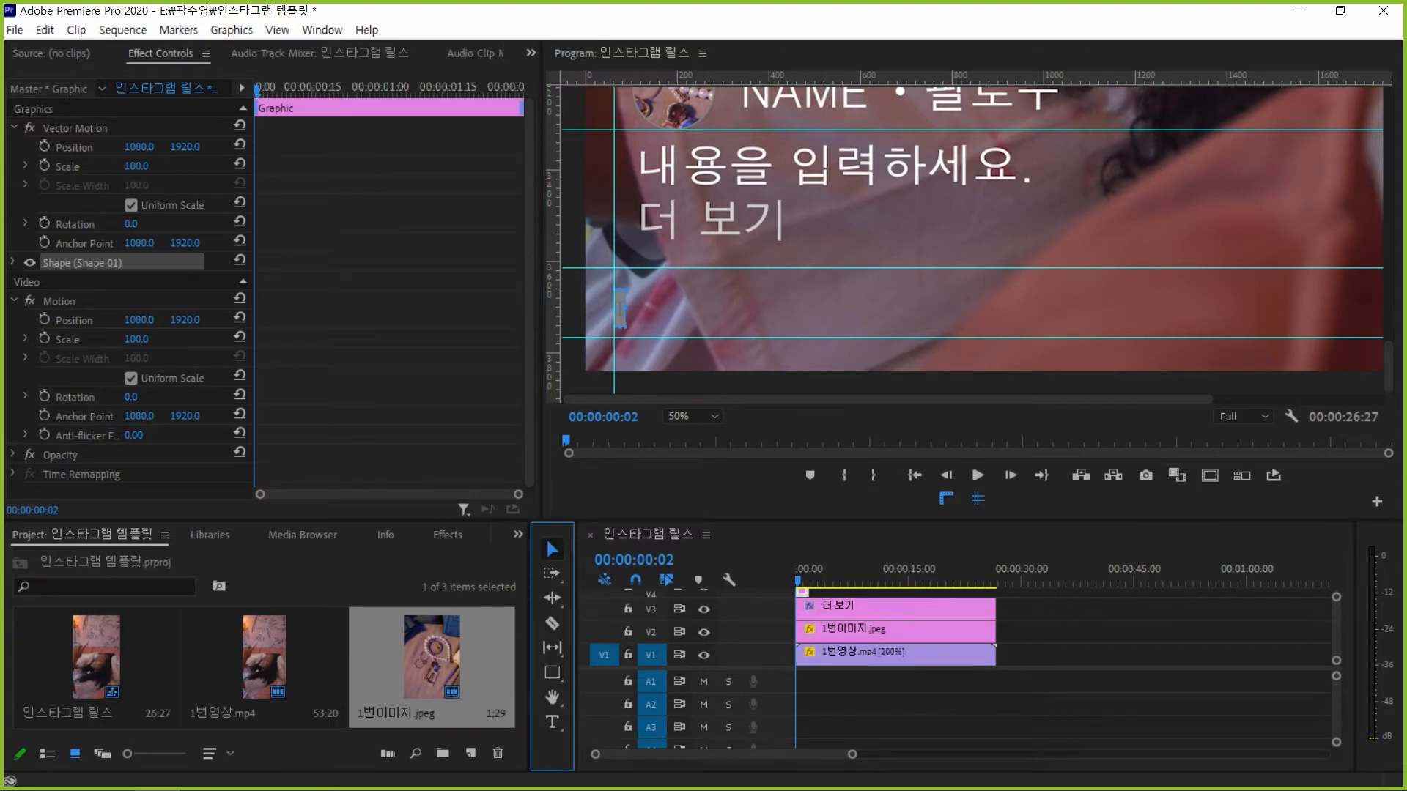
left_click(693, 416)
left_click(692, 519)
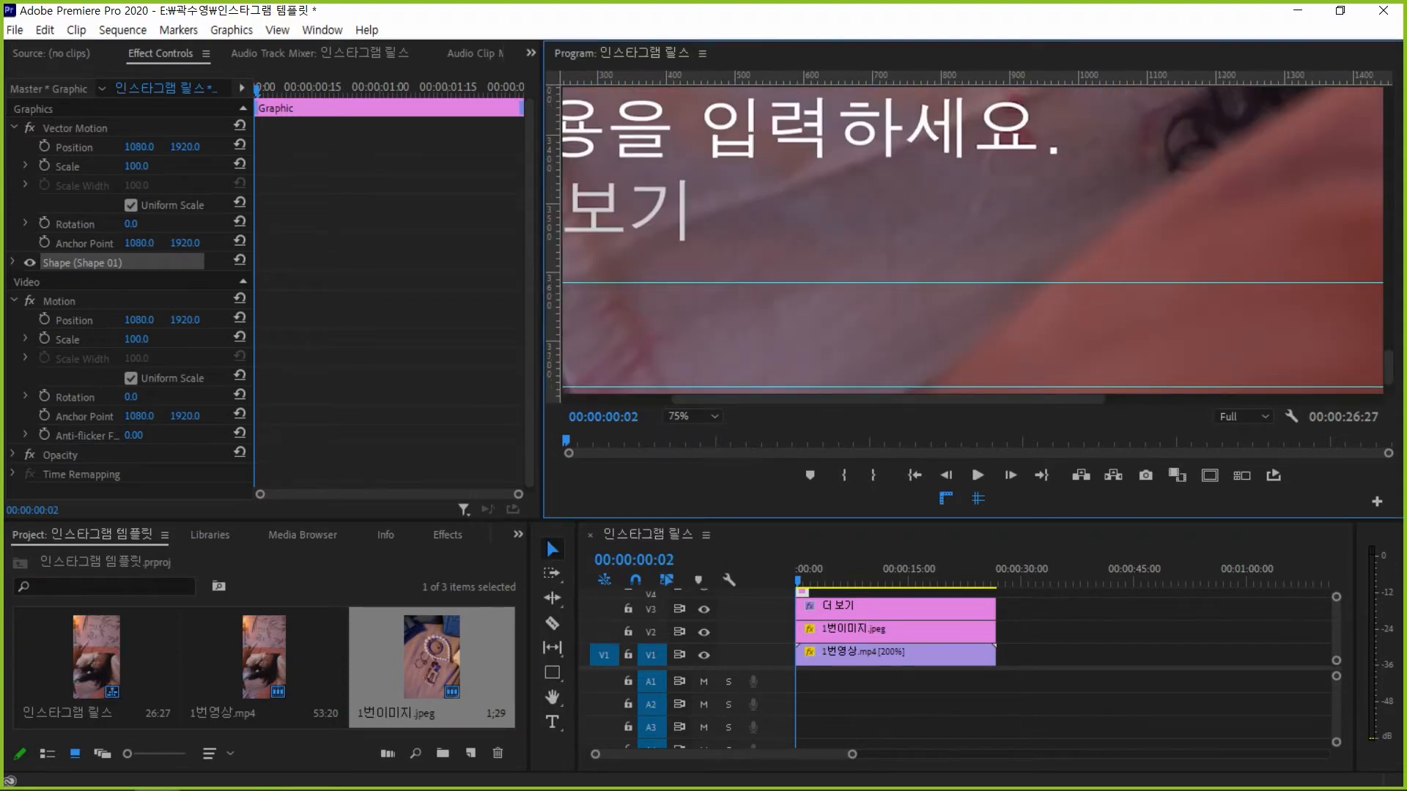
left_click_drag(888, 400, 778, 399)
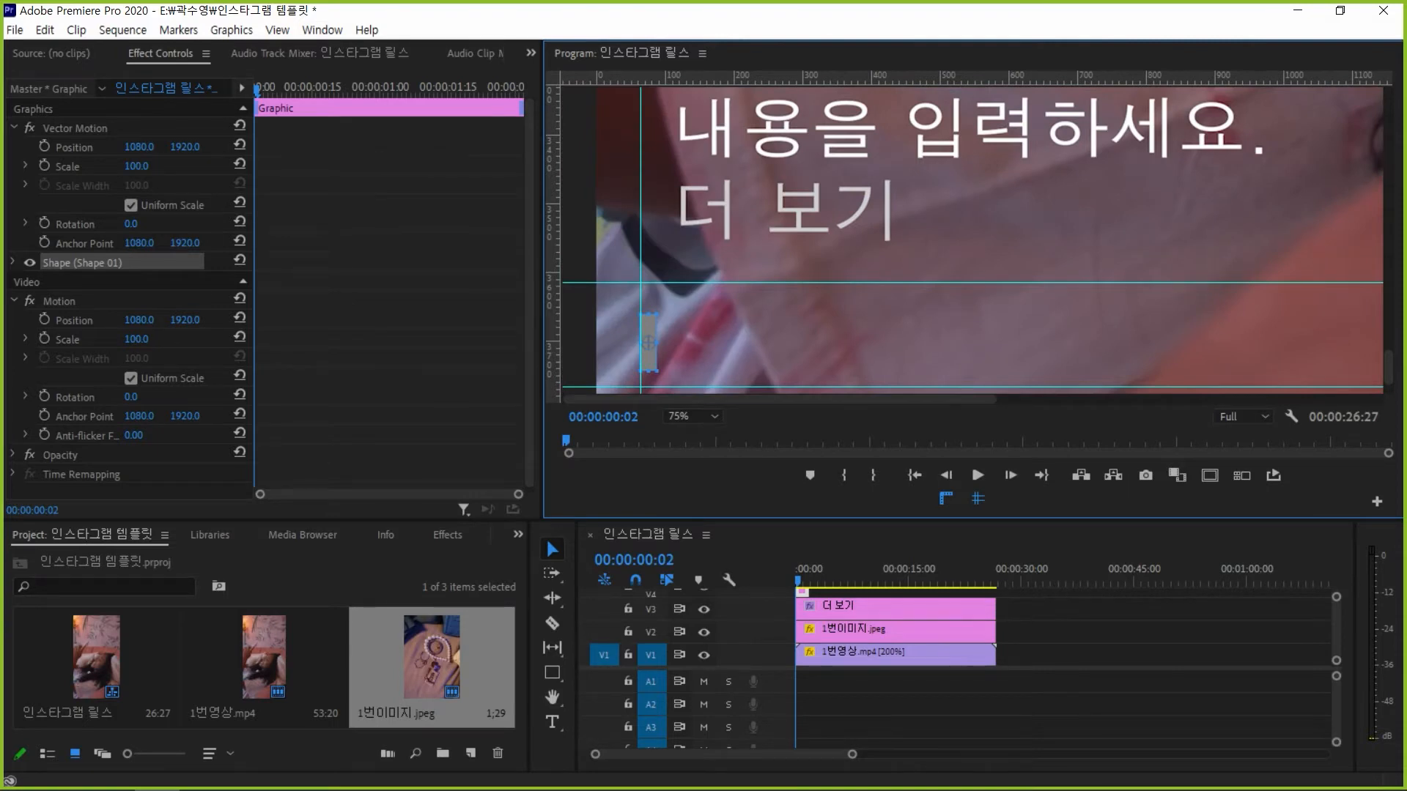
left_click_drag(648, 342, 680, 355)
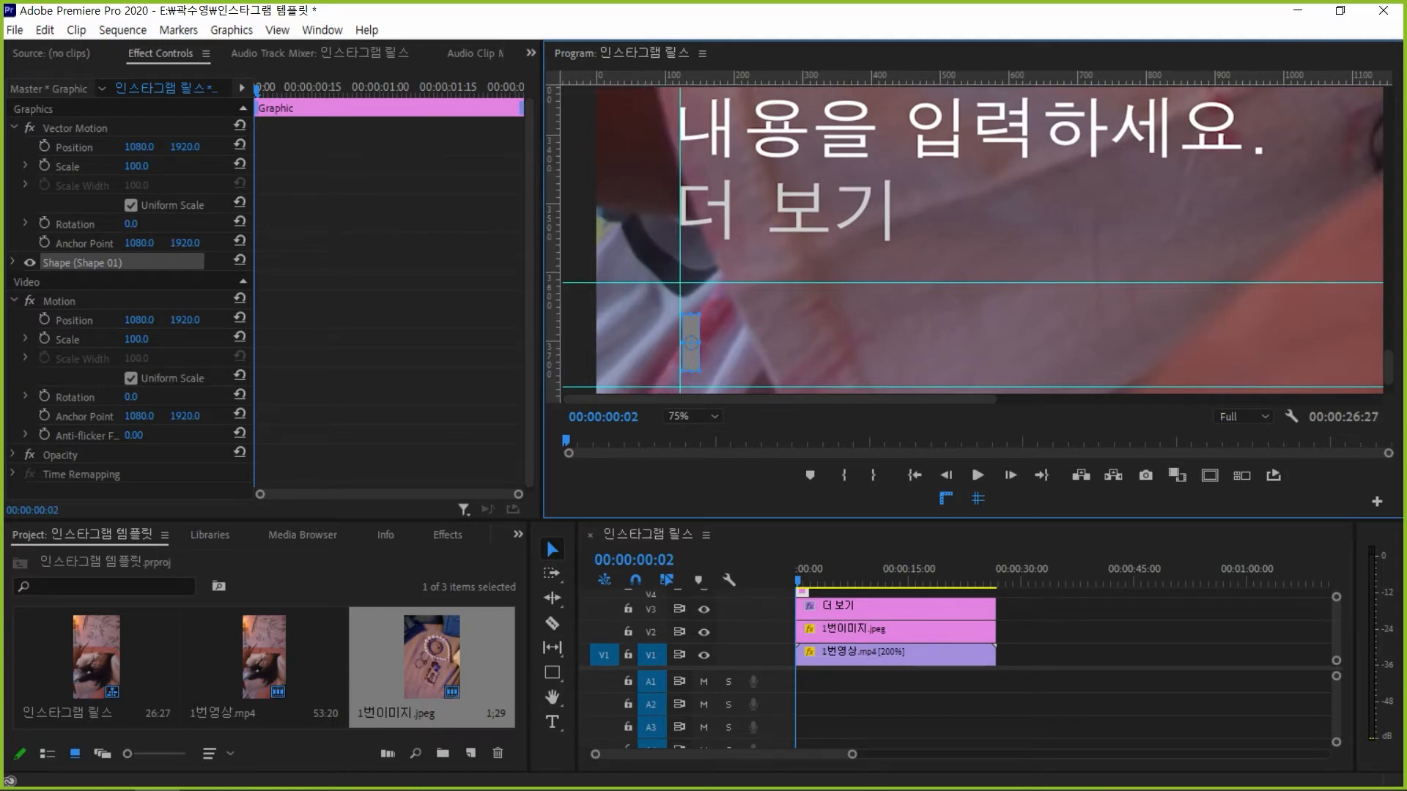
key("Left")
key("Left")
key("Left")
key("Left")
key("Right")
key("Right")
key("Left")
Duplicate the bar just to the right of the original, lengthen the copy and centre it vertically against the short bar
key("ctrl+v")
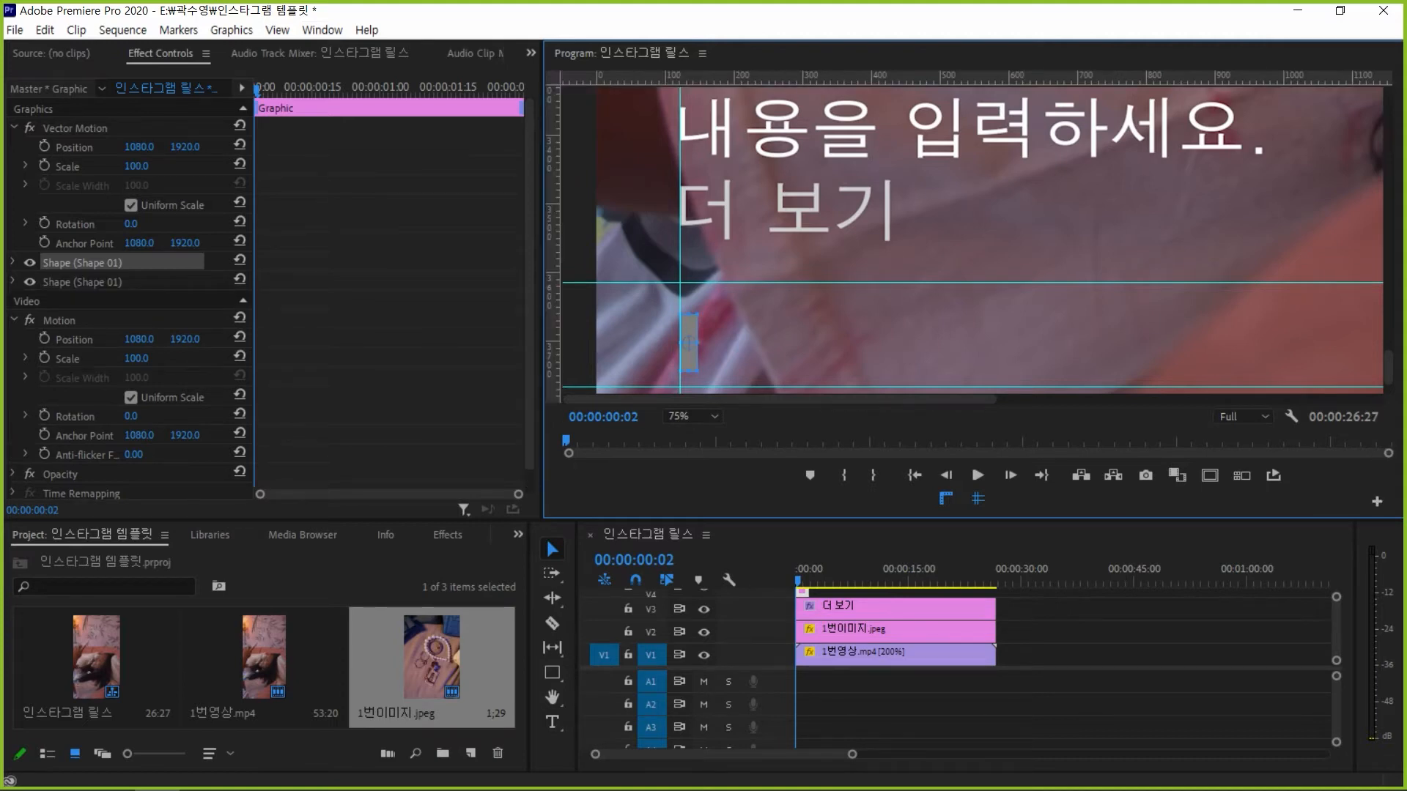
key("shift+Right")
key("shift+Right")
key("shift+Right")
key("shift+Right")
key("shift+Right")
key("shift+Right")
key("shift+Right")
key("shift+Right")
key("shift+Right")
key("shift+Right")
key("shift+Right")
key("shift+Right")
key("shift+Left")
key("shift+Left")
key("shift+Left")
key("shift+Left")
key("shift+Left")
key("shift+Left")
left_click_drag(702, 371, 704, 388)
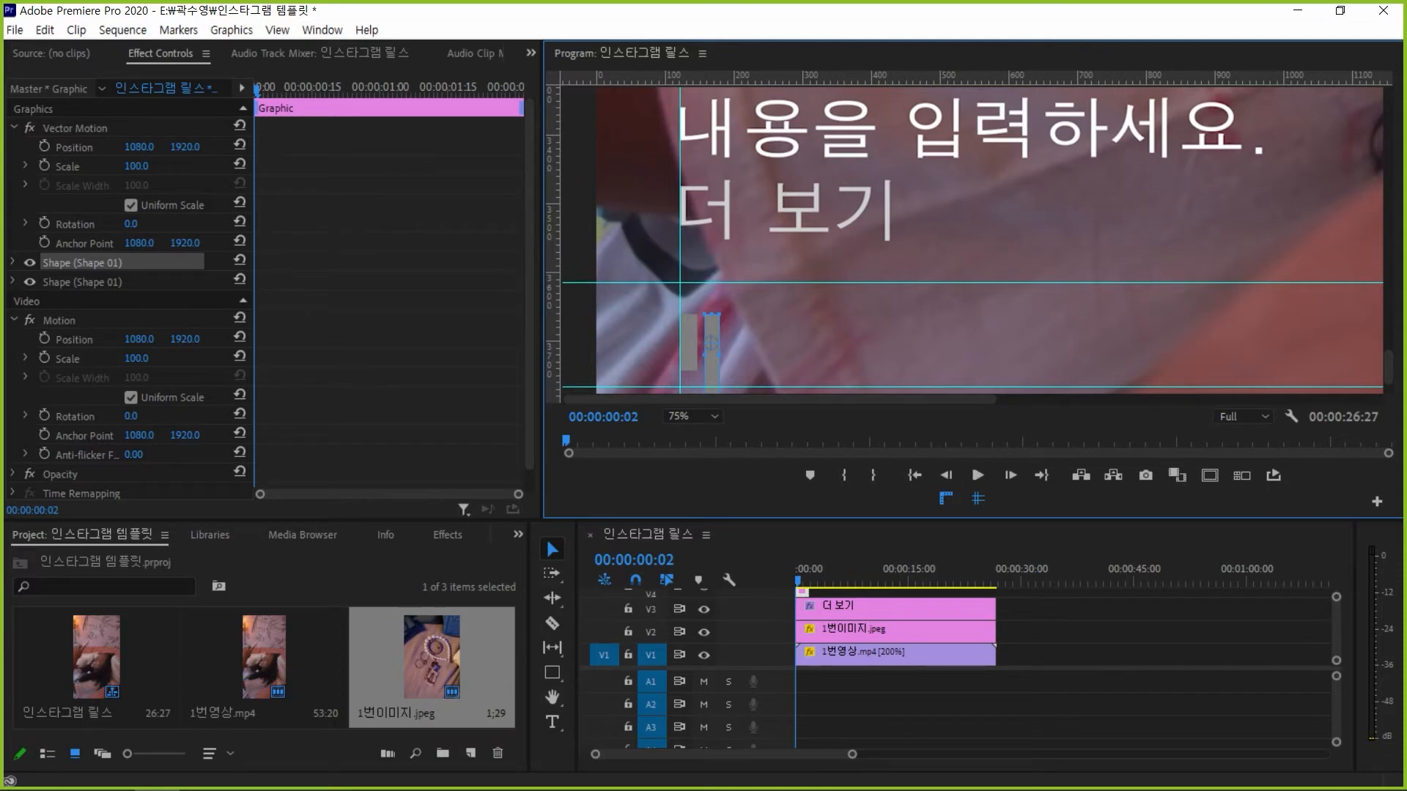
left_click_drag(711, 359, 711, 332)
Duplicate the short bar and place the copy to the right of the tall bar, matching the spacing on the other side
left_click(690, 344)
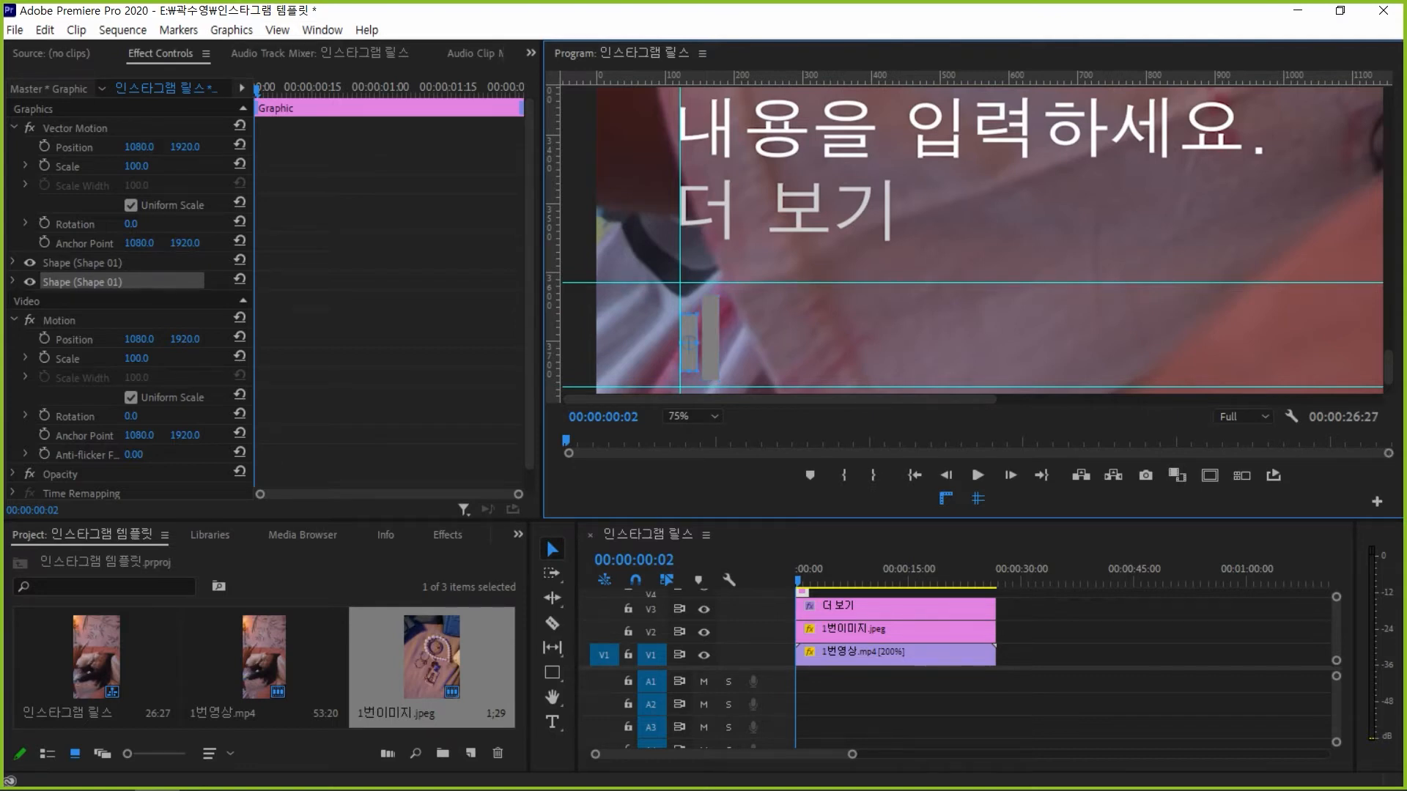
key("ctrl+c")
key("ctrl+v")
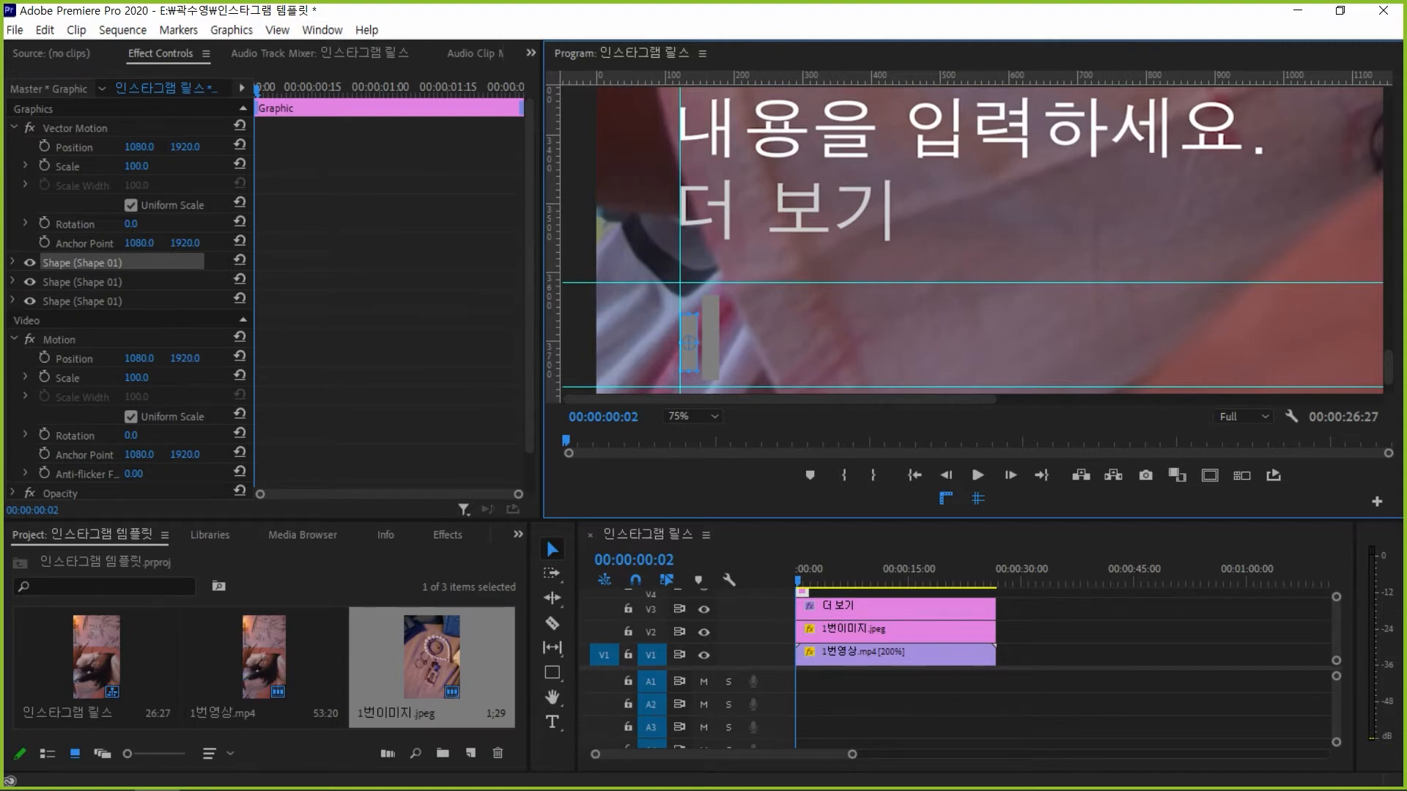
left_click(692, 416)
left_click(688, 540)
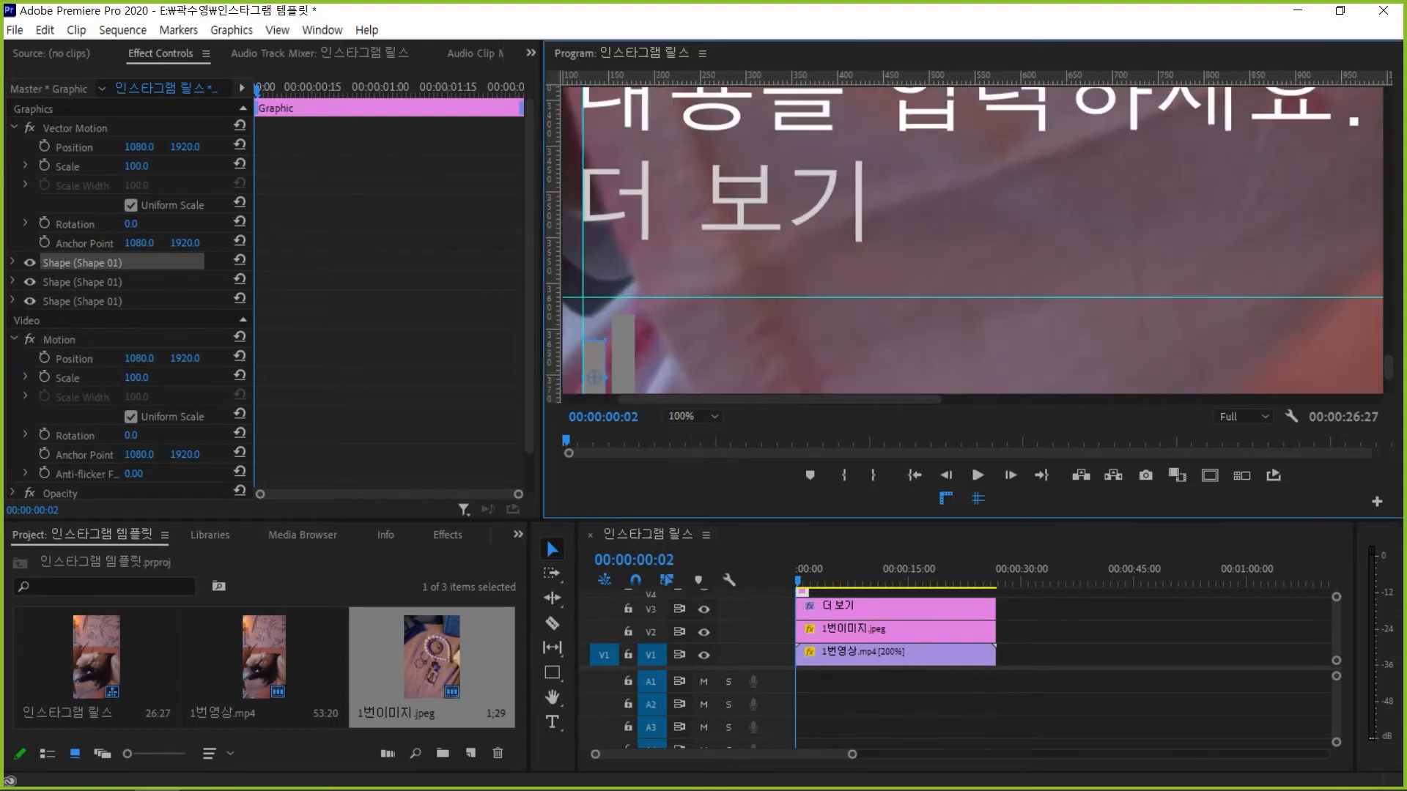
left_click_drag(747, 400, 693, 400)
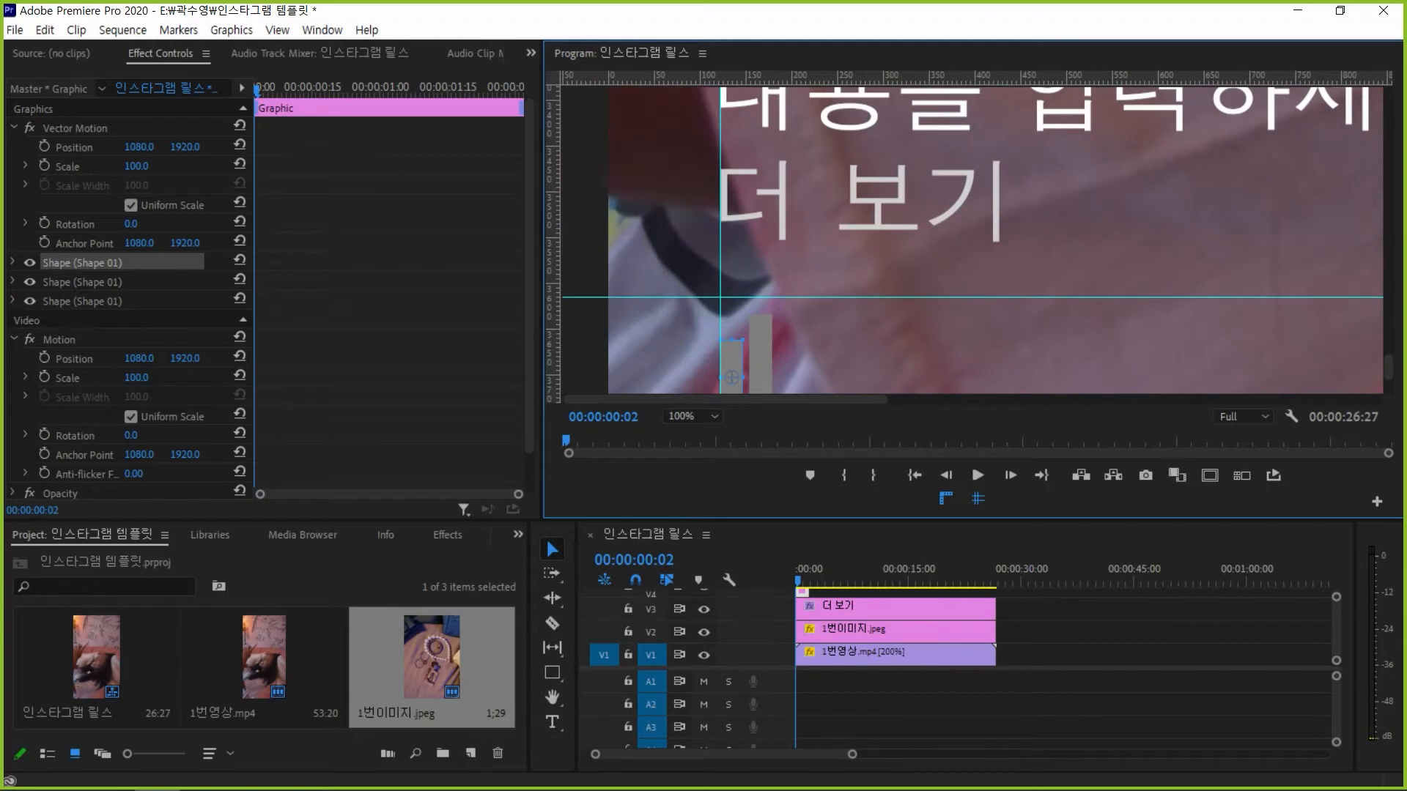
scroll(976, 238, "up", 4)
scroll(976, 238, "down", 5)
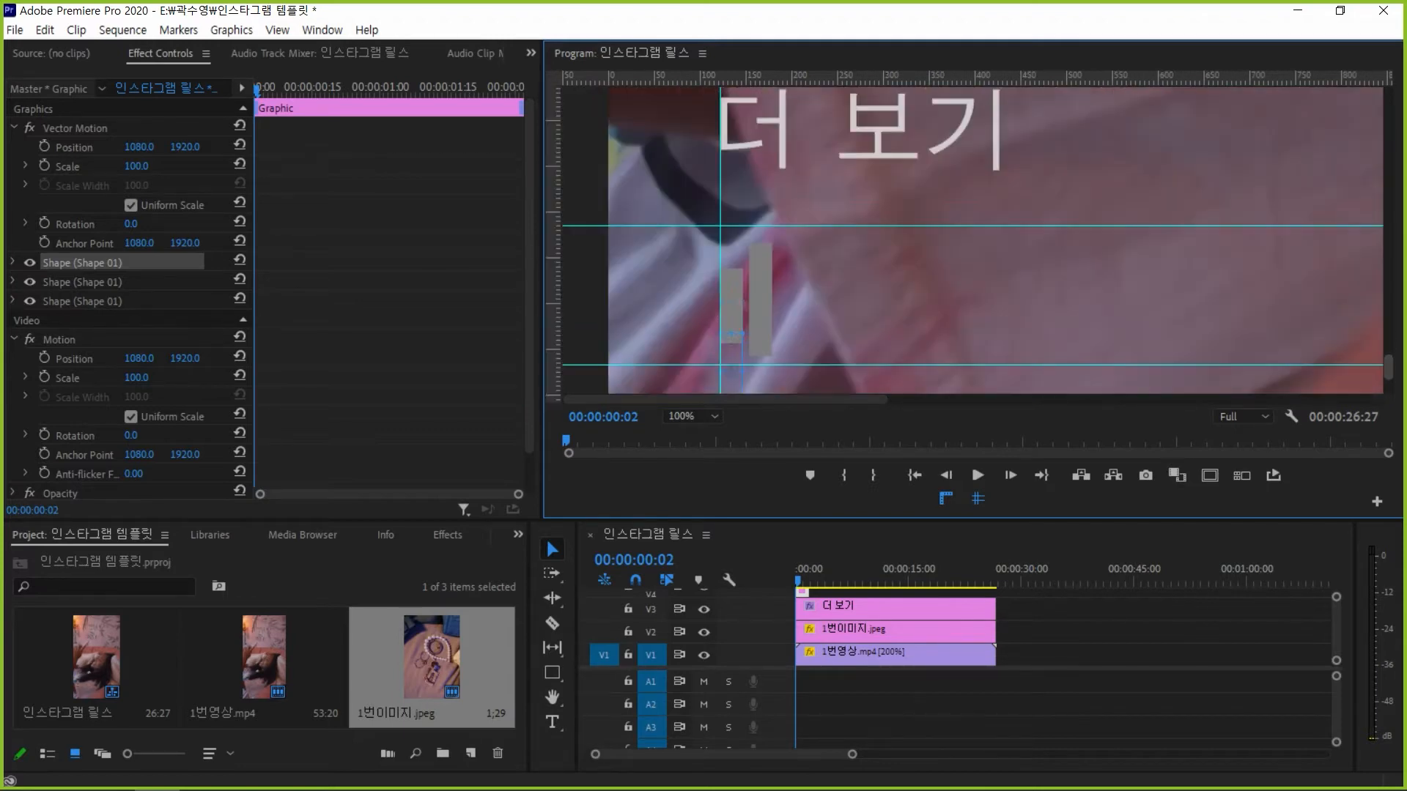
scroll(976, 239, "down", 2)
key("shift+Right")
key("shift+Right")
key("shift+Right")
key("shift+Right")
key("shift+Right")
key("shift+Right")
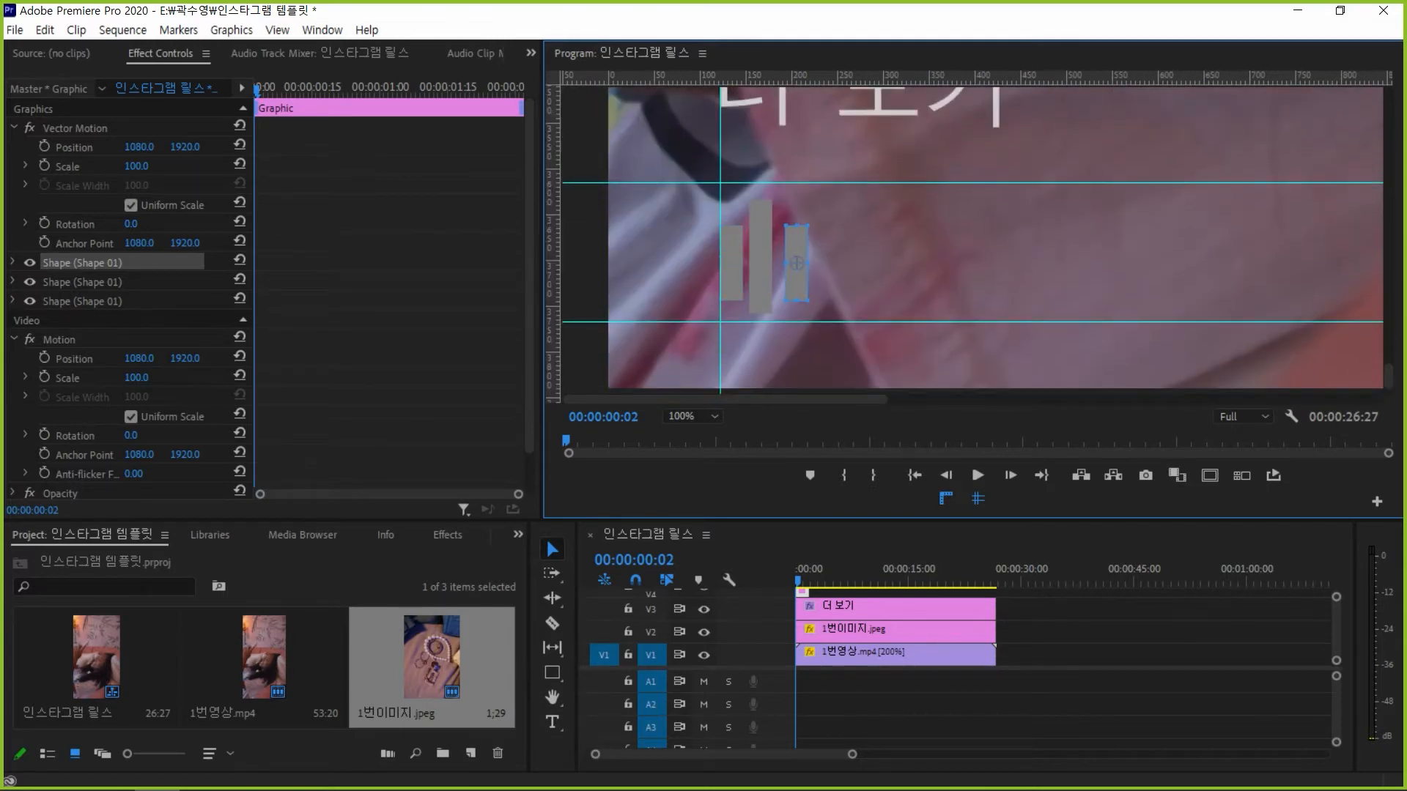
key("Right")
key("Left")
left_click(977, 238)
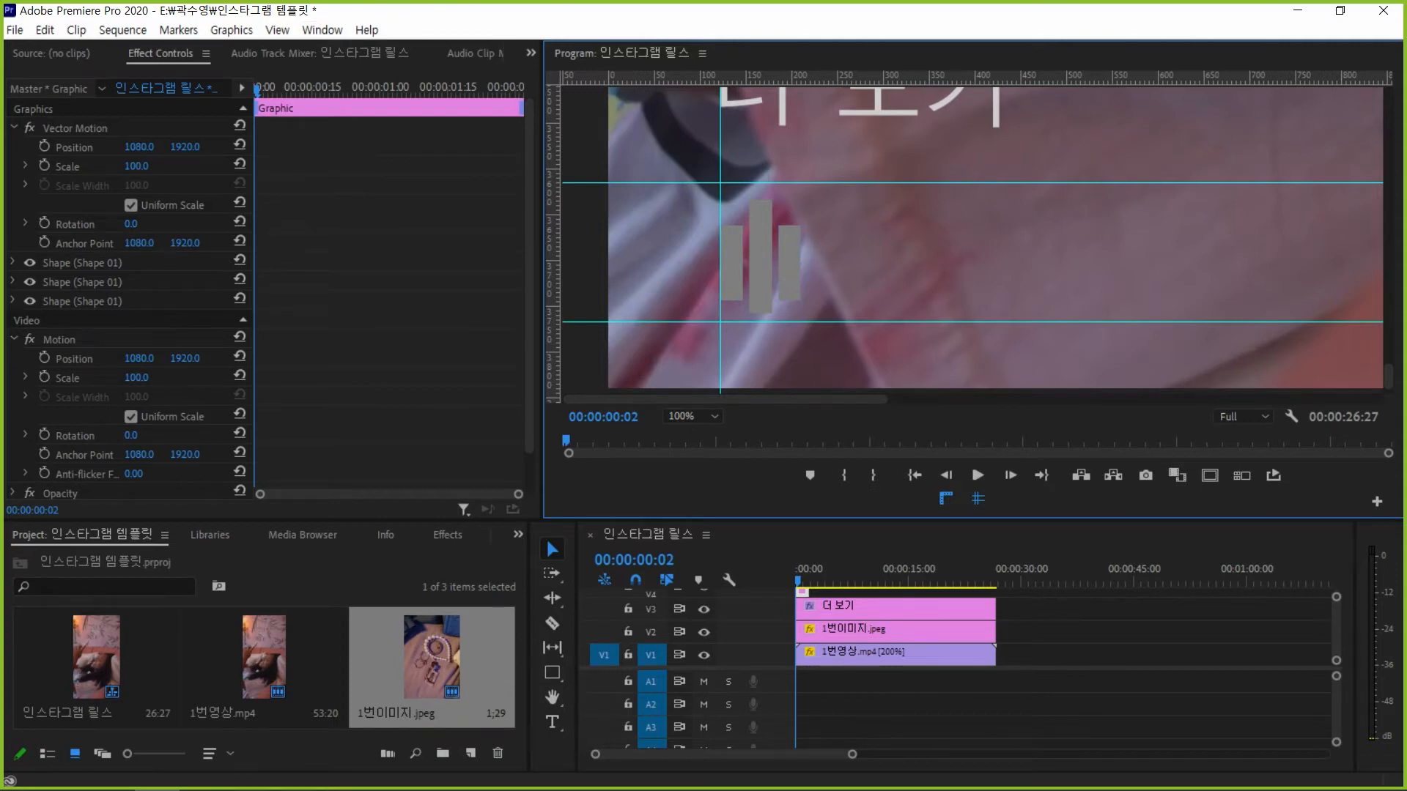
Set the fill colour of all three bars to white
left_click(82, 263)
left_click(13, 262)
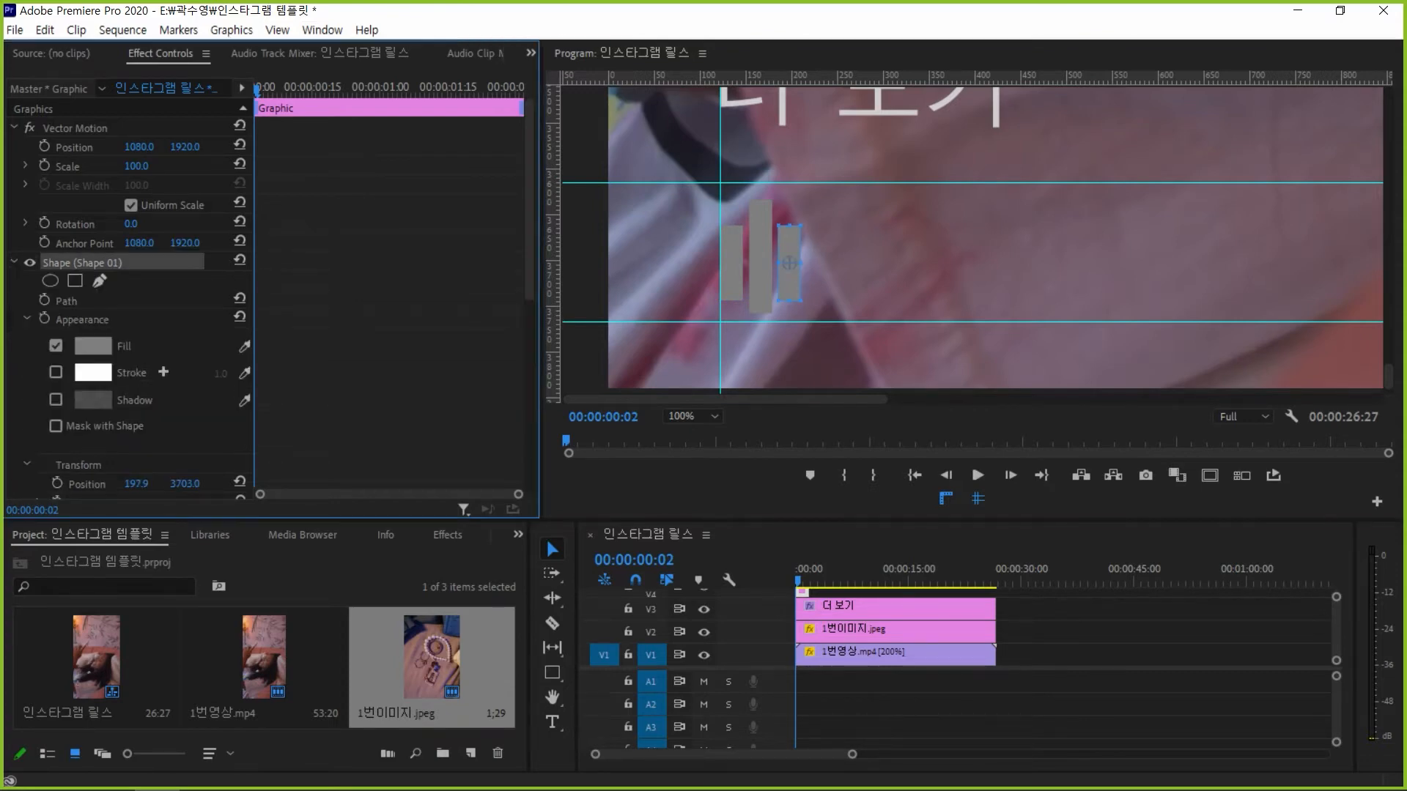
left_click(93, 346)
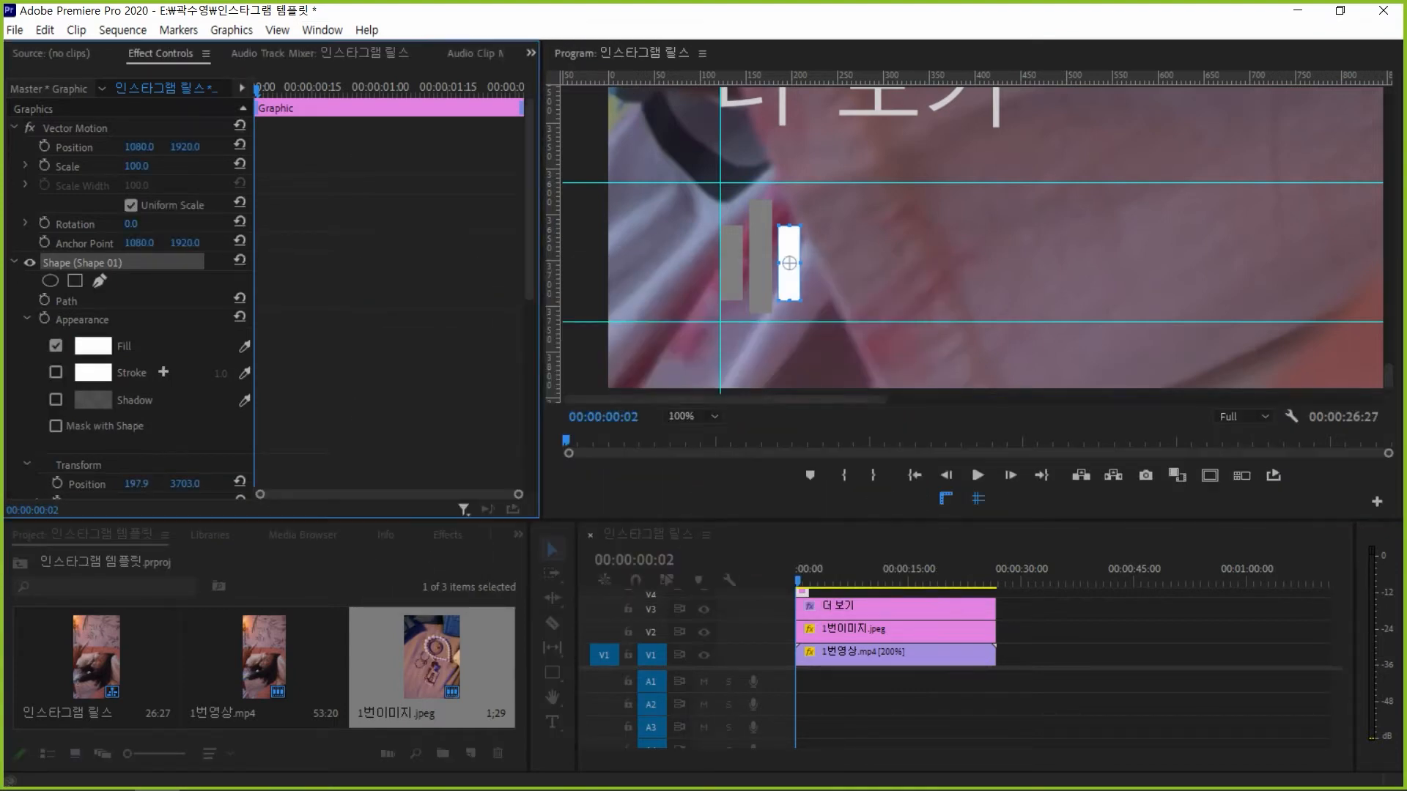
left_click(13, 261)
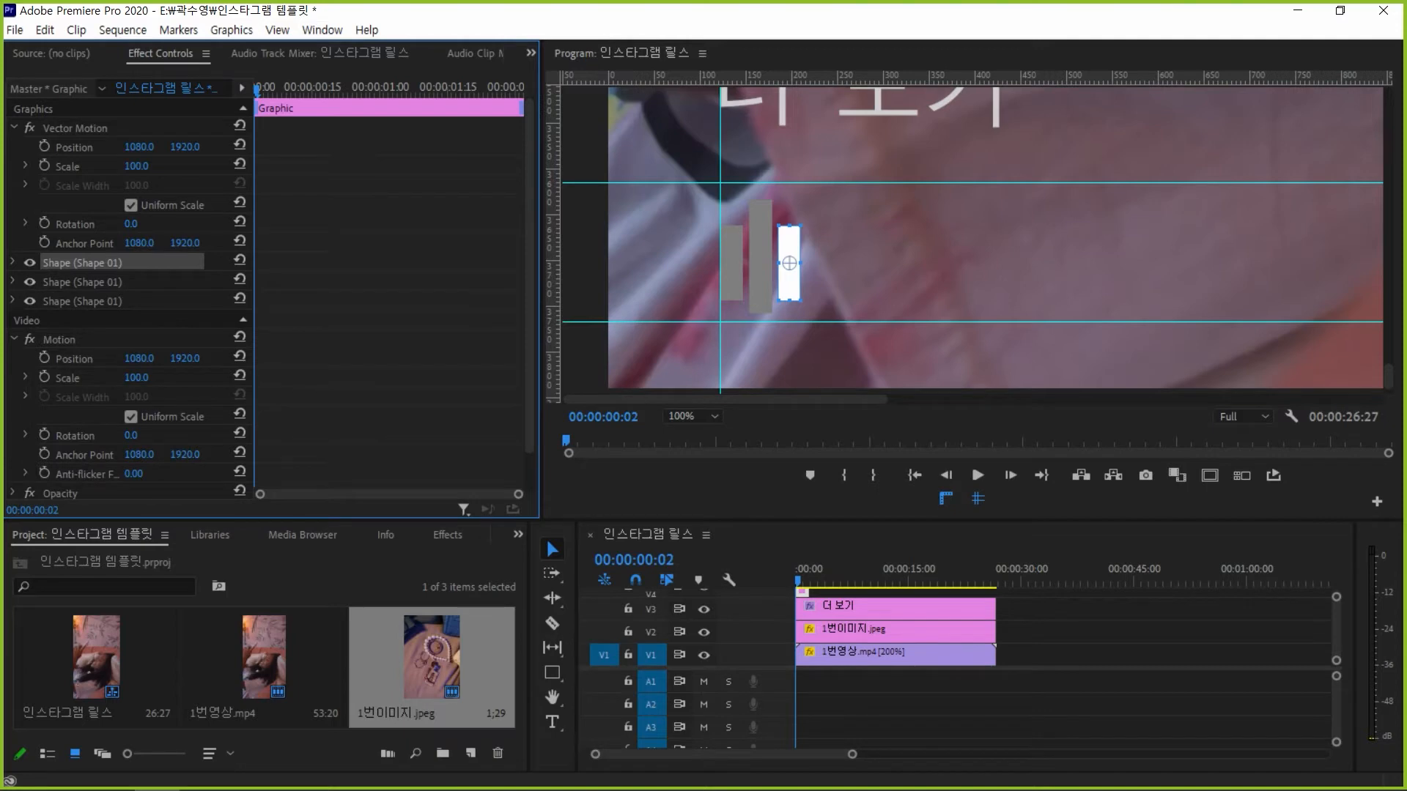
left_click(13, 282)
left_click(93, 364)
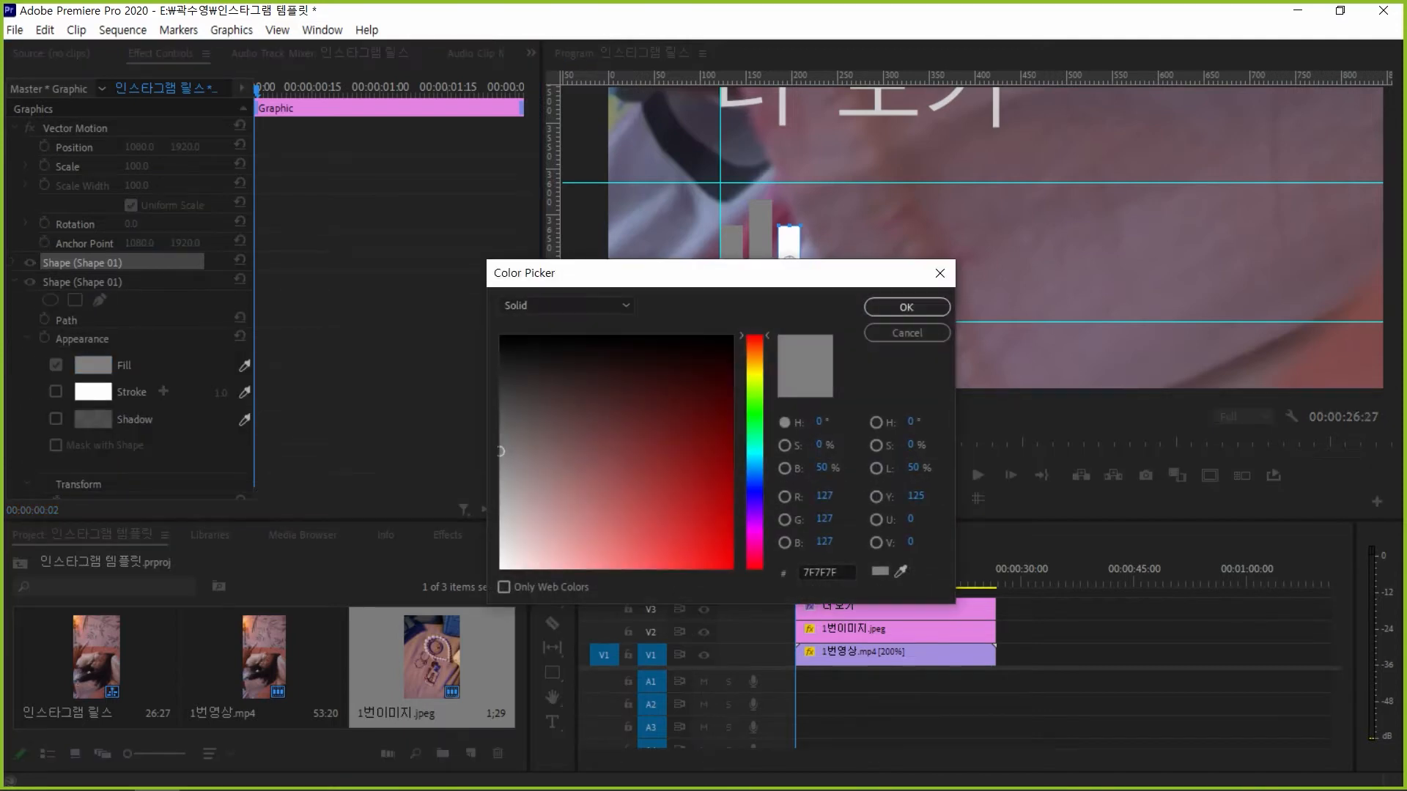
left_click(500, 570)
left_click(907, 307)
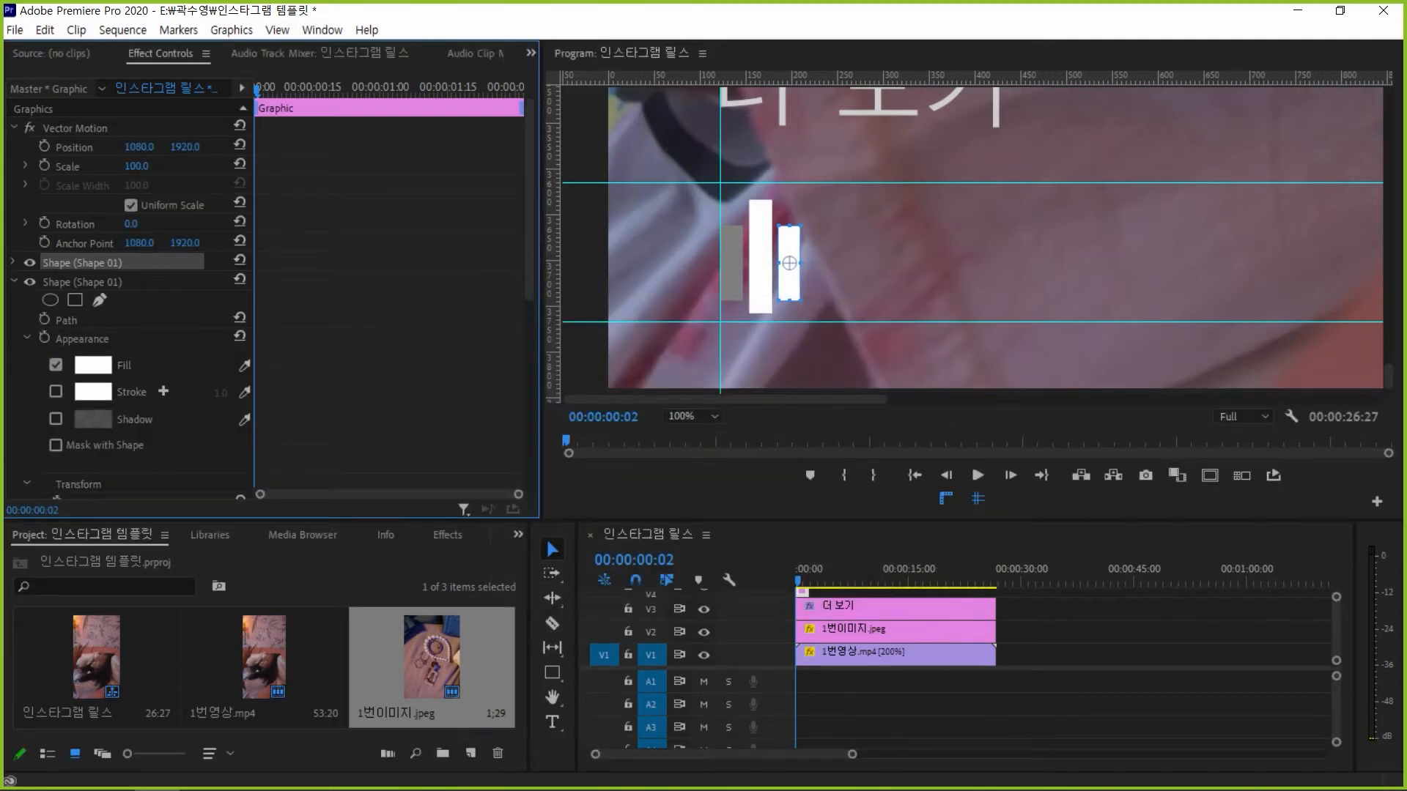
left_click(13, 281)
left_click(14, 300)
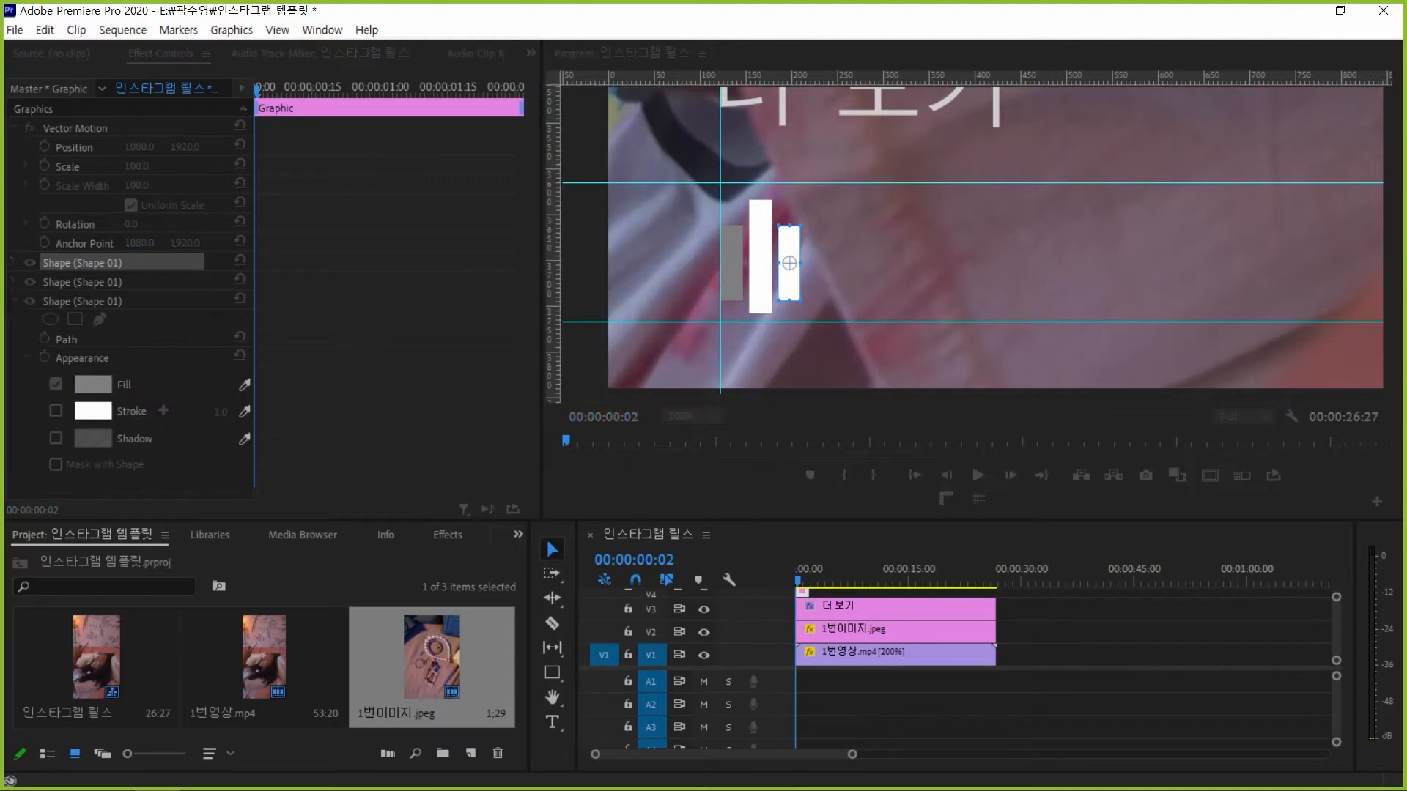
left_click(93, 384)
left_click(500, 569)
left_click(907, 307)
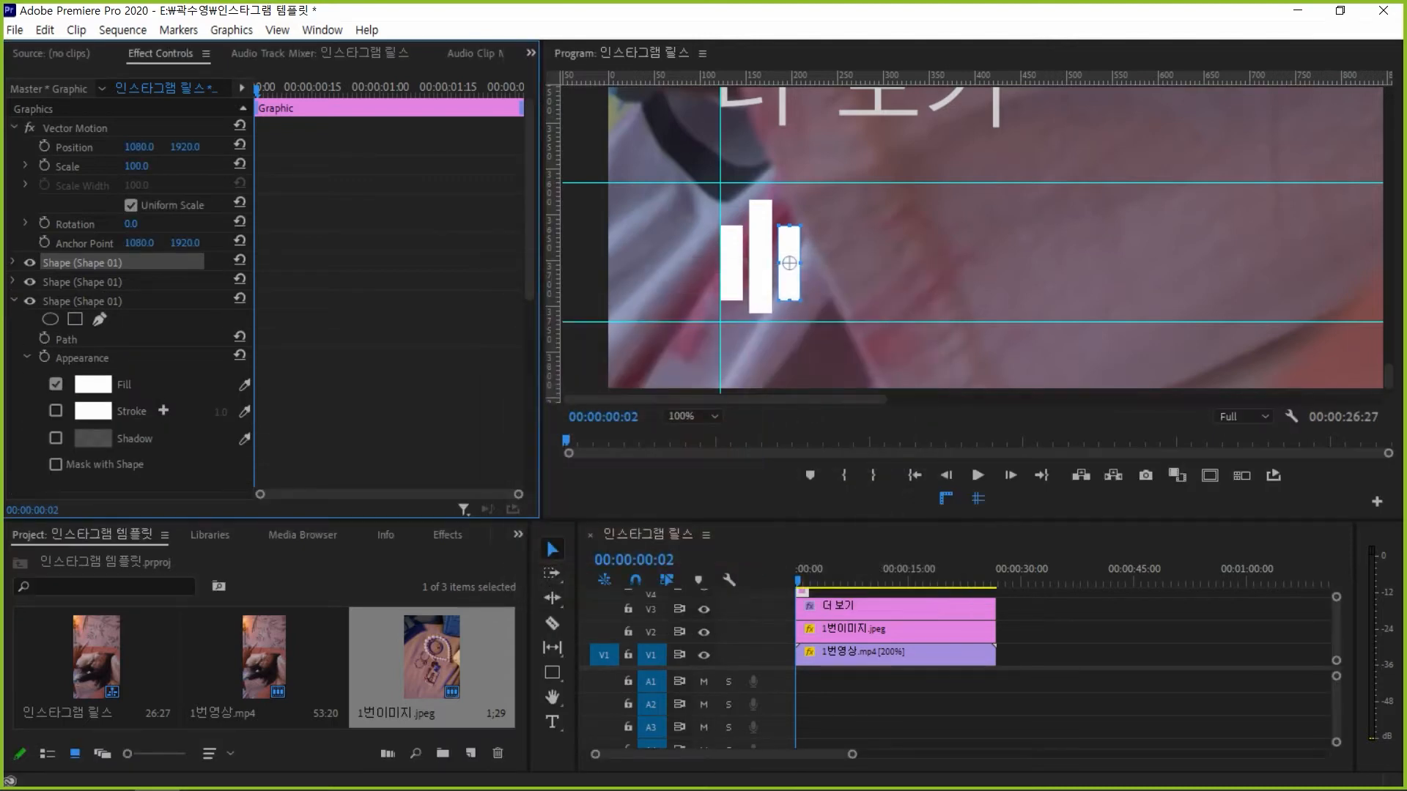
left_click(923, 286)
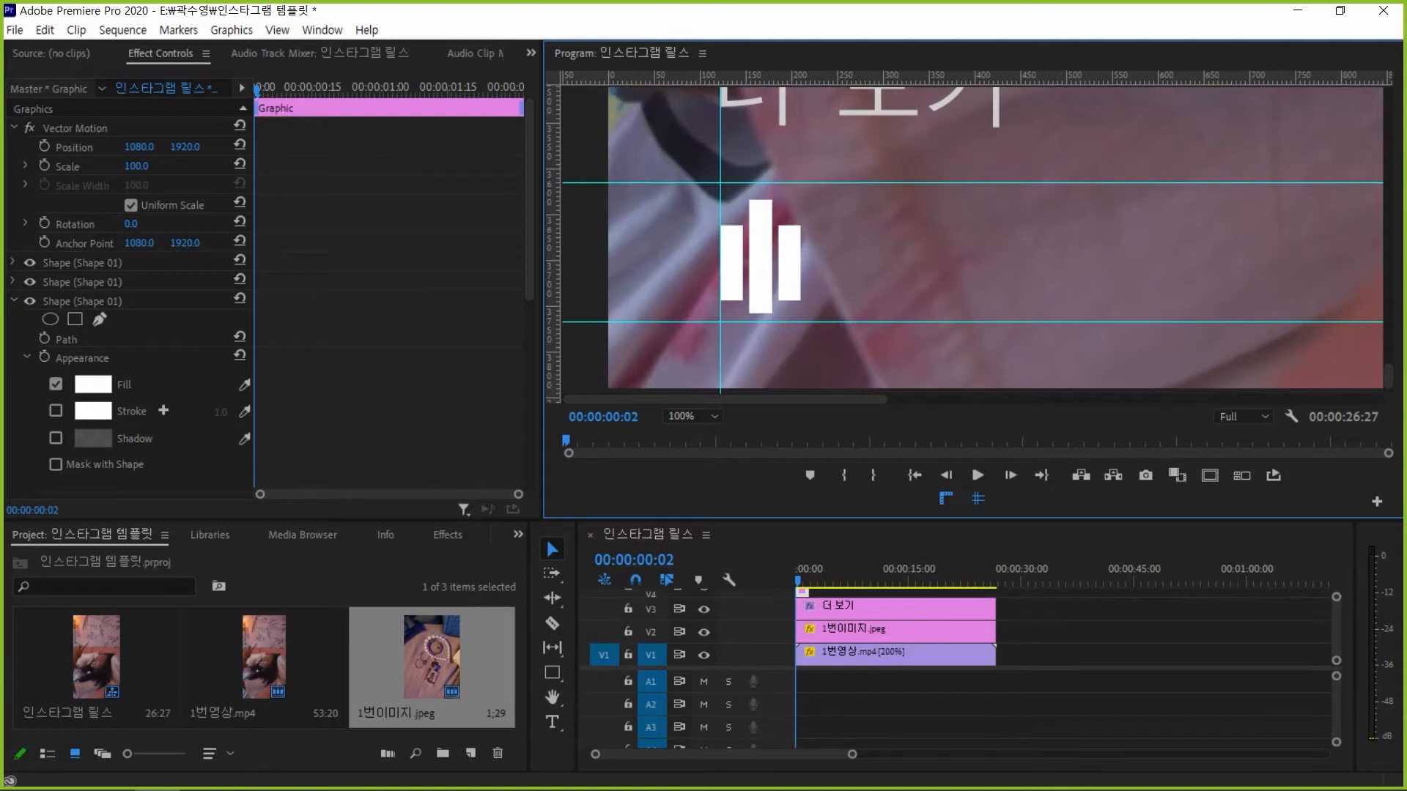
Set the song title text layer's horizontal position to 205.3 and turn on position keyframing at 00:00:00:00
left_click(702, 417)
left_click(702, 417)
left_click(389, 315)
scroll(278, 297, "down", 5)
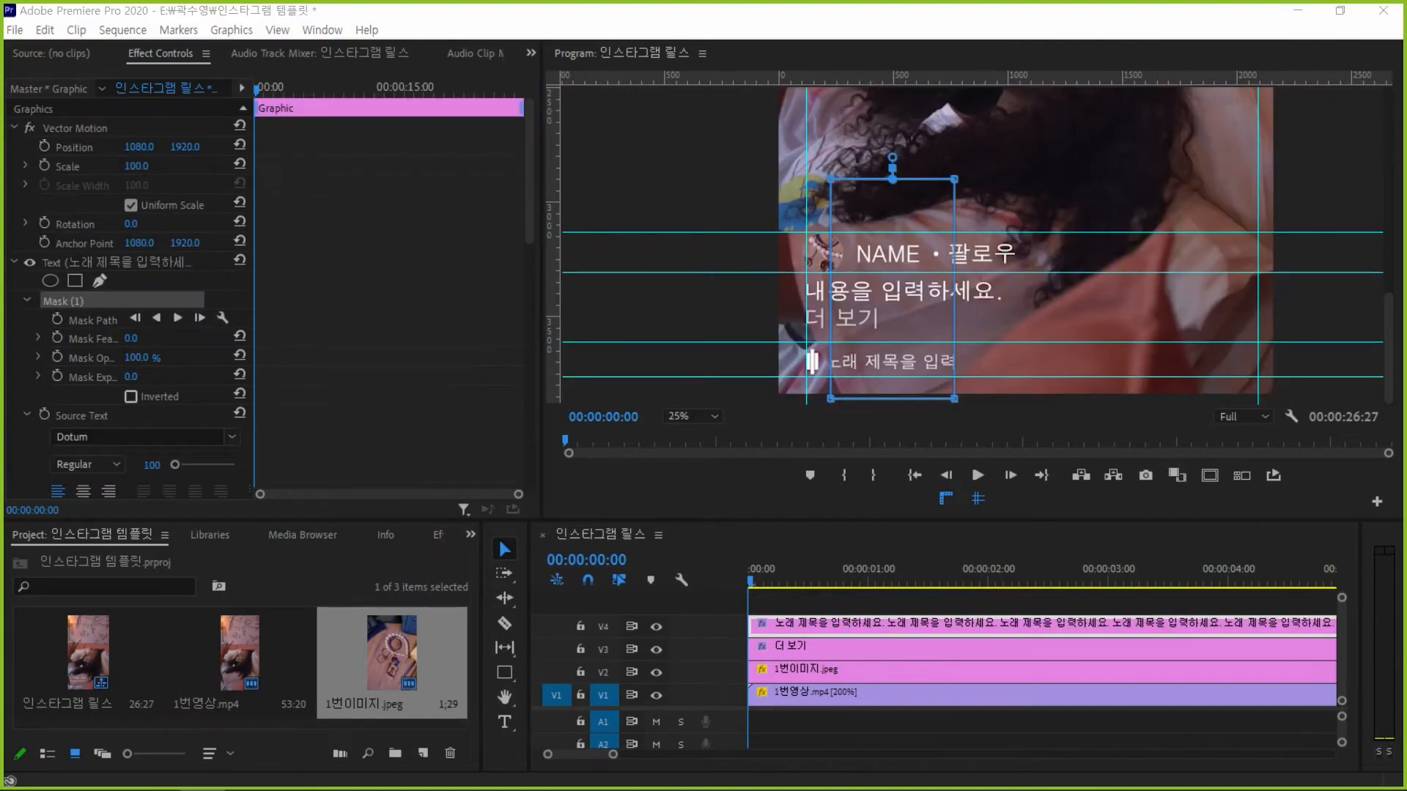
left_click(902, 602)
left_click(890, 602)
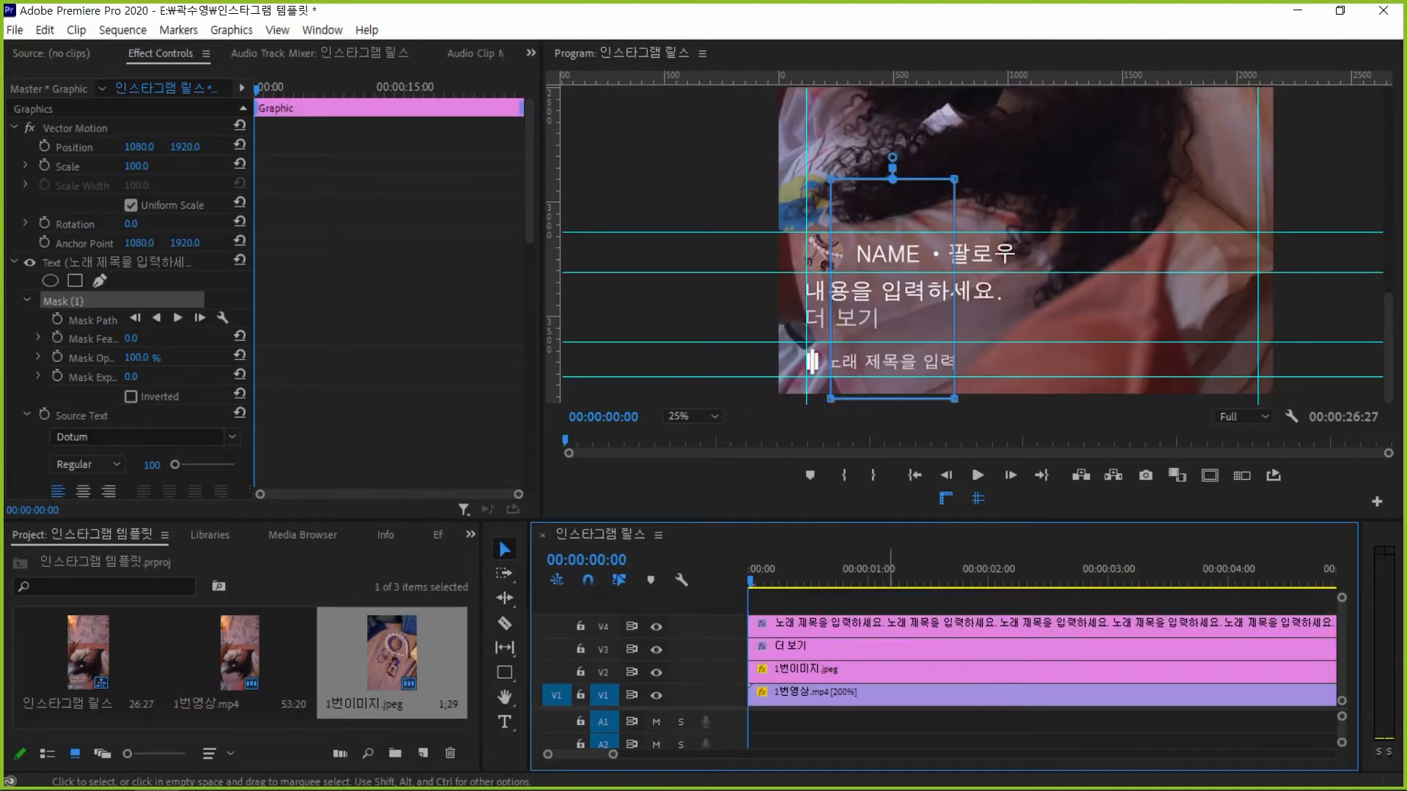
left_click(889, 626)
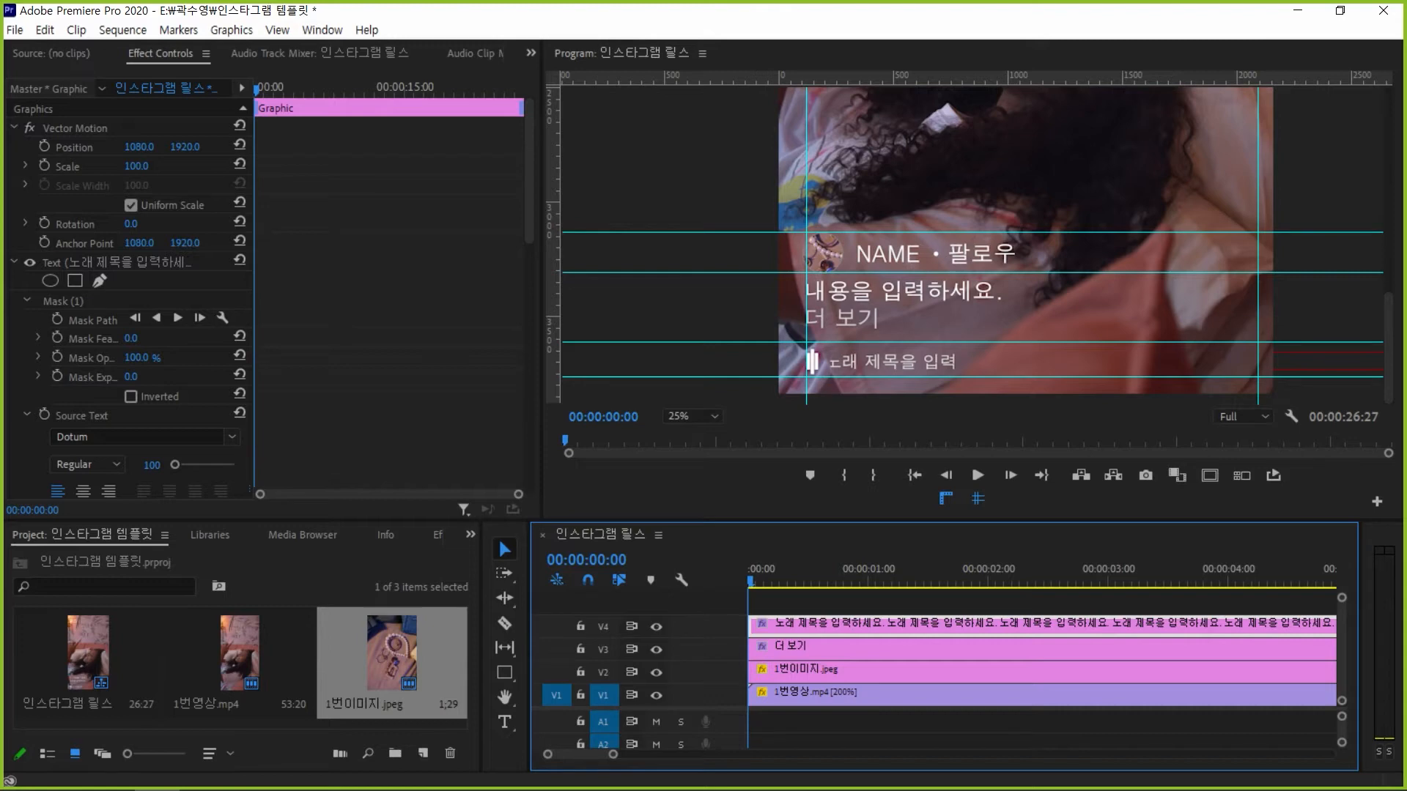
left_click(118, 262)
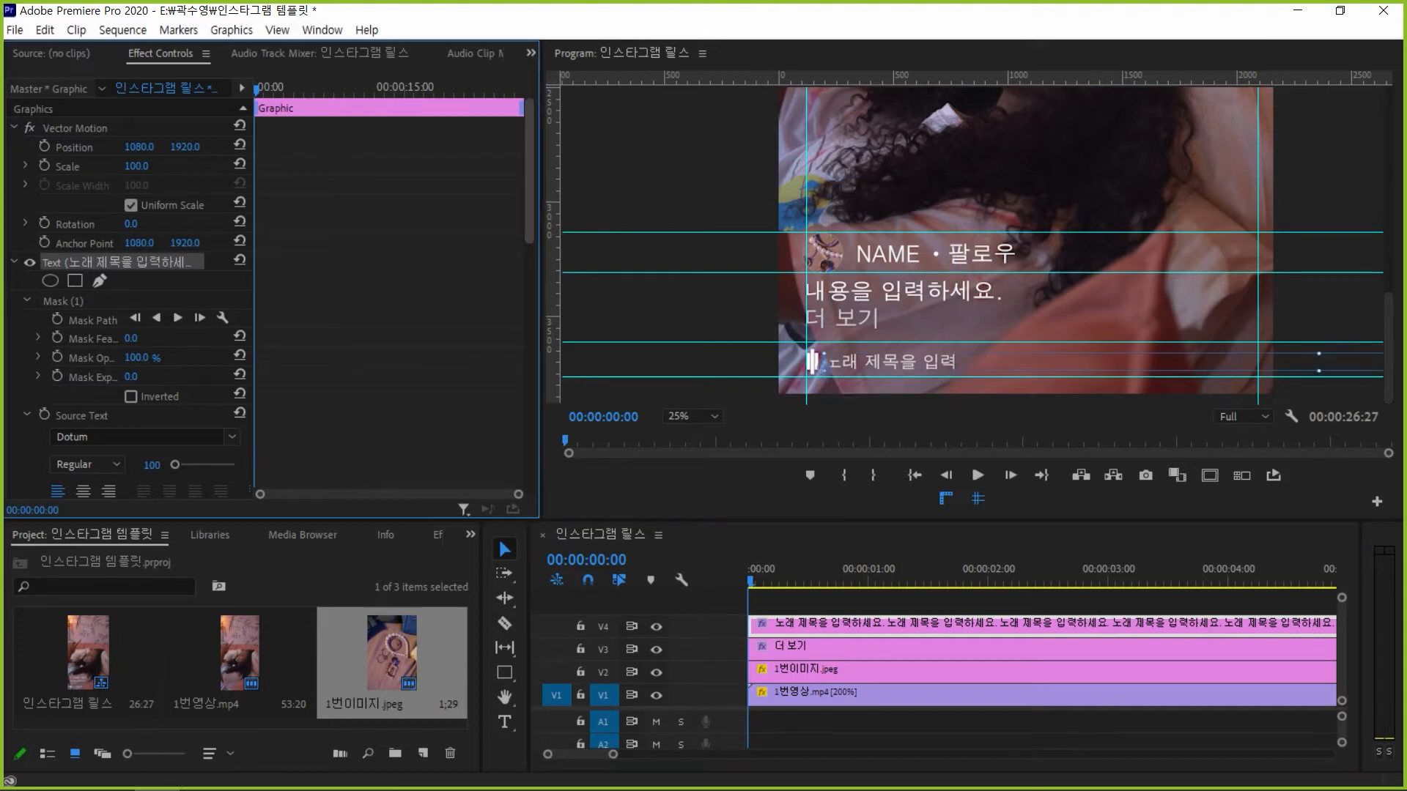
scroll(128, 293, "down", 8)
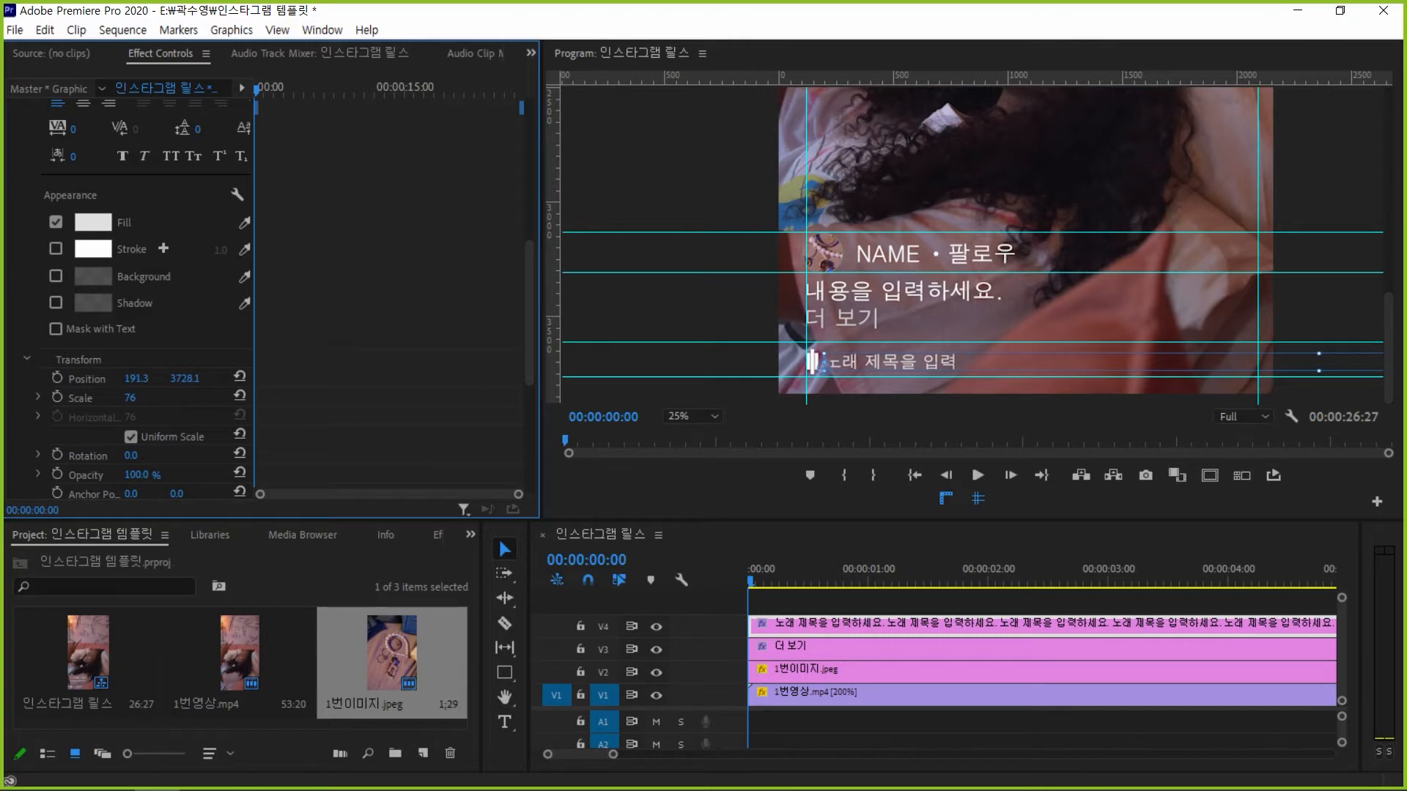
mouse_move(136, 379)
left_mouse_down()
mouse_move(3, 378)
mouse_move(292, 378)
mouse_move(146, 379)
left_mouse_up()
left_click(57, 378)
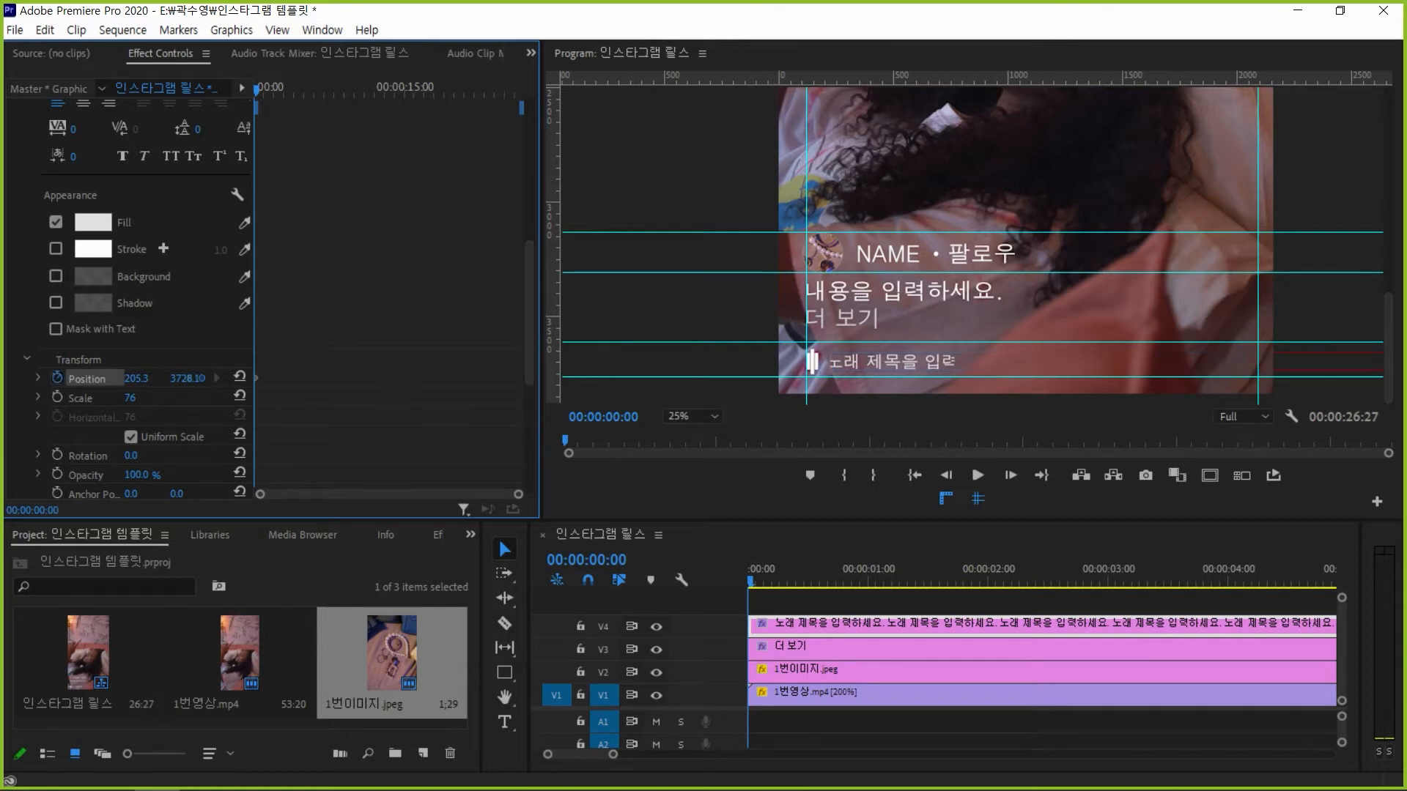
Set the song title text's horizontal position to -3741.7 at 00:00:26:18 and play the sequence from the start to preview the scroll
left_click(1164, 602)
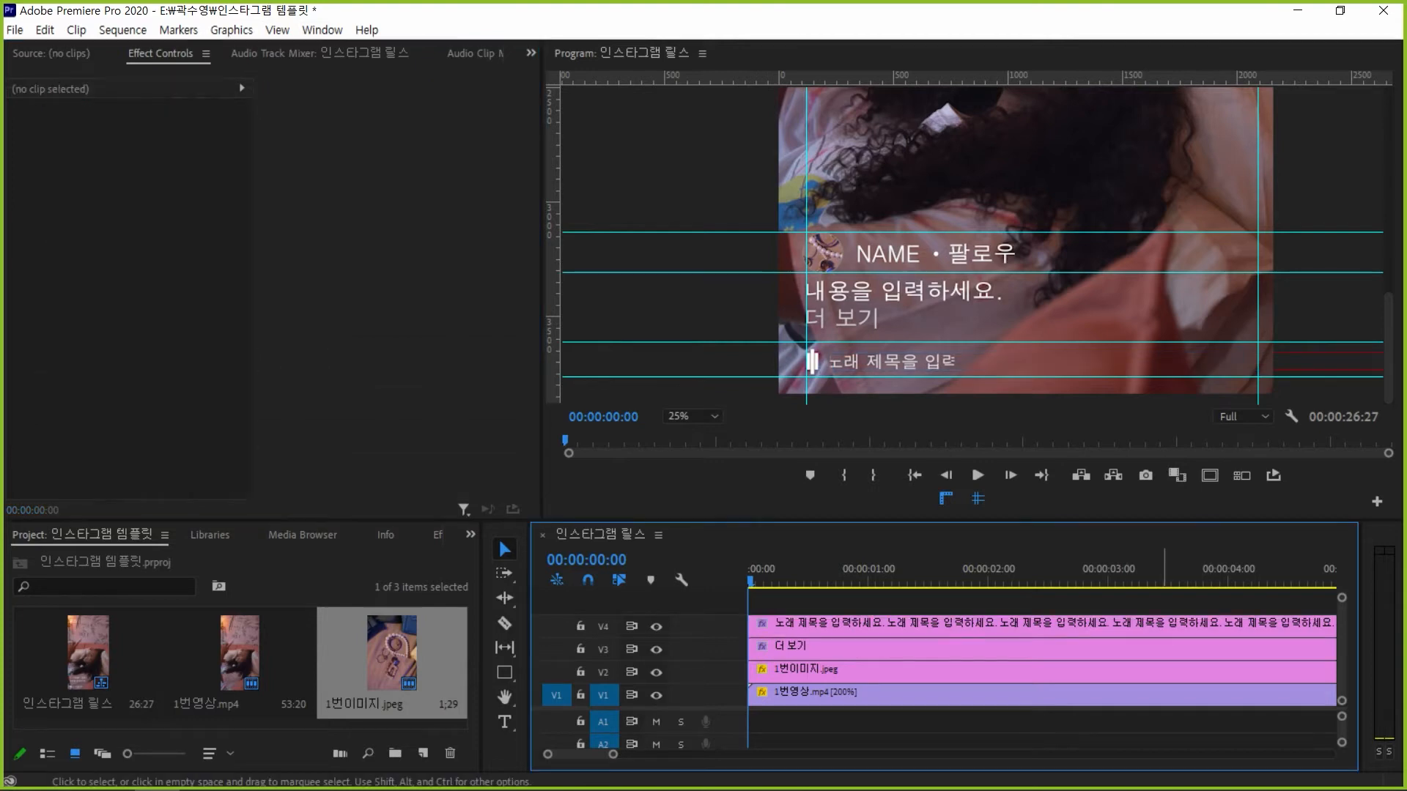
key("minus")
key("minus")
key("minus")
key("minus")
left_click_drag(935, 581, 947, 581)
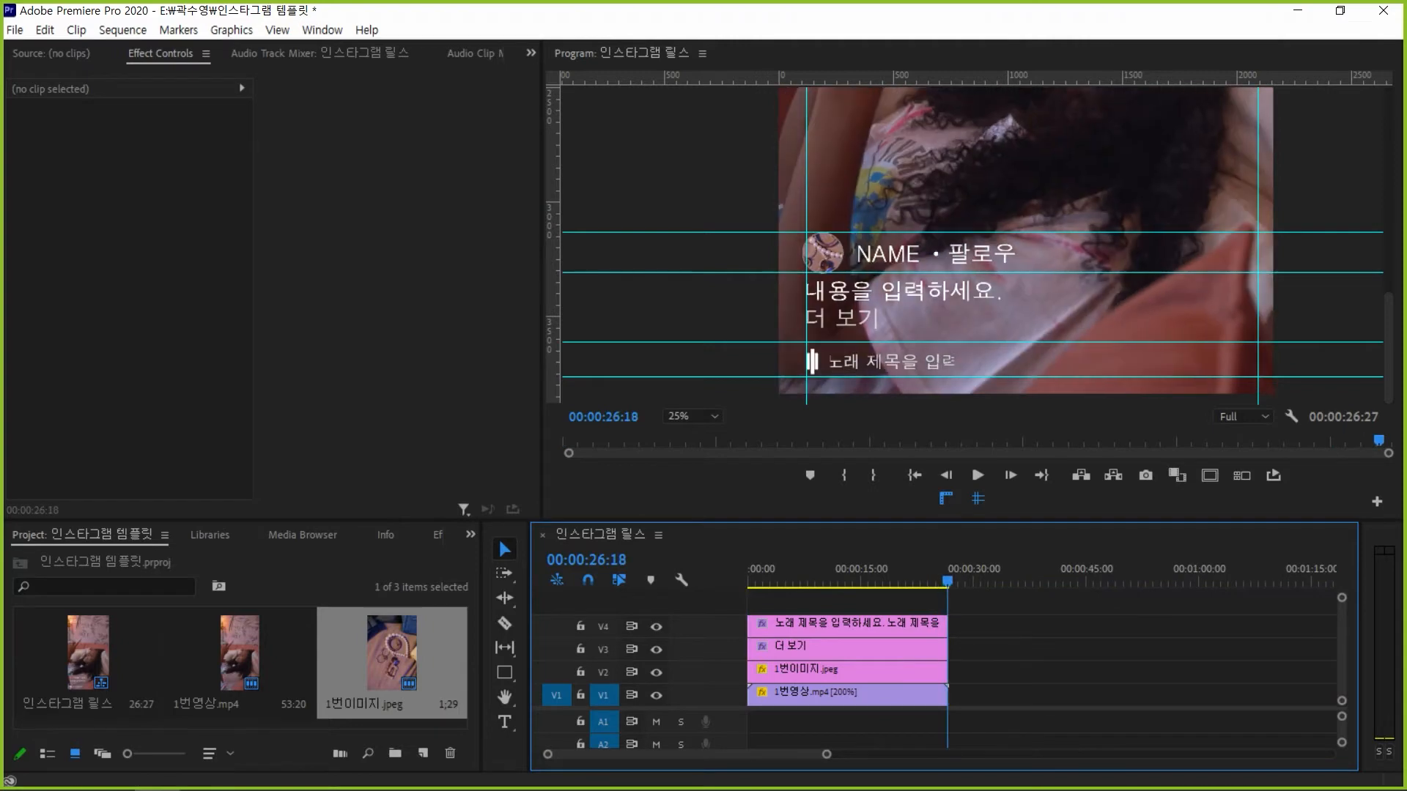
left_click(893, 627)
scroll(140, 315, "down", 8)
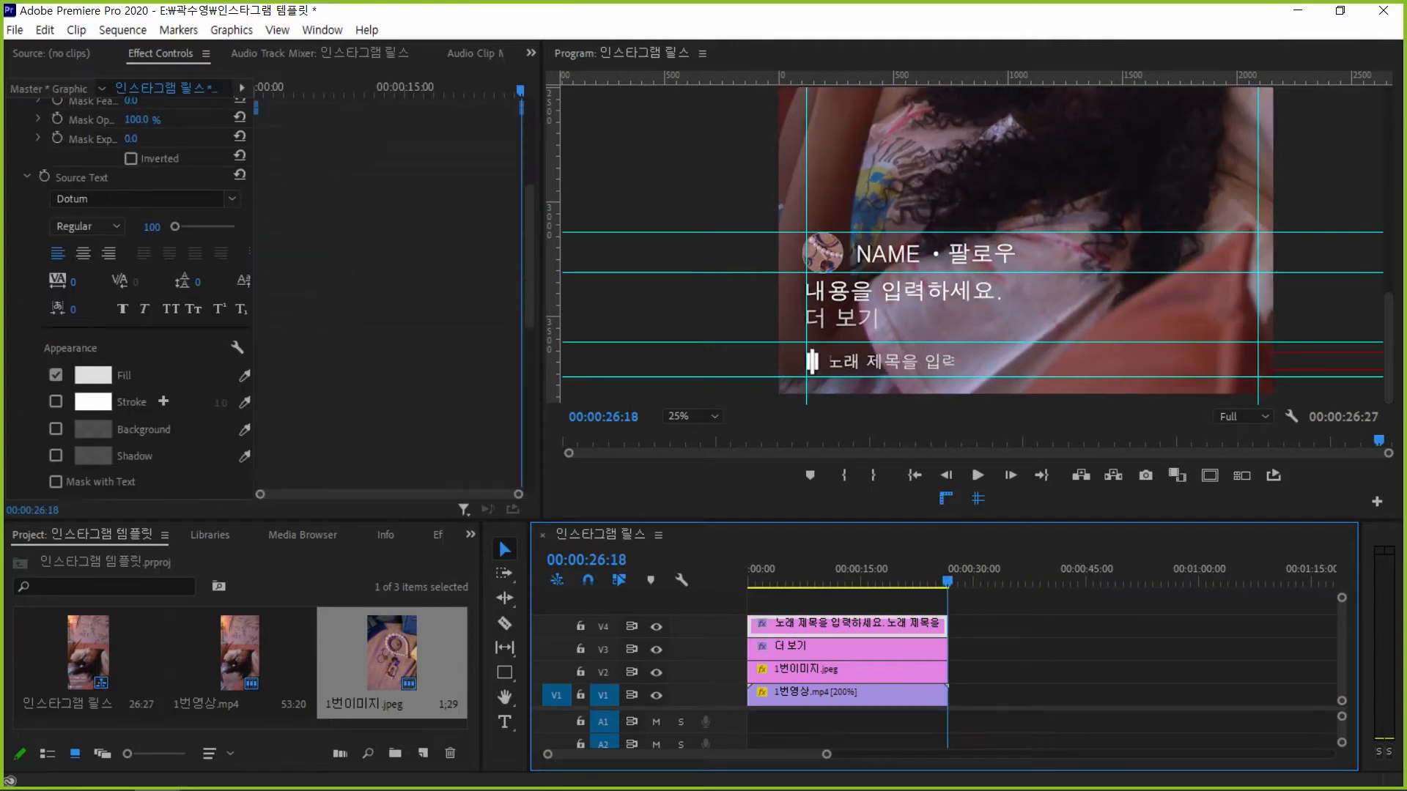
scroll(188, 348, "down", 5)
left_click_drag(187, 348, 187, 348)
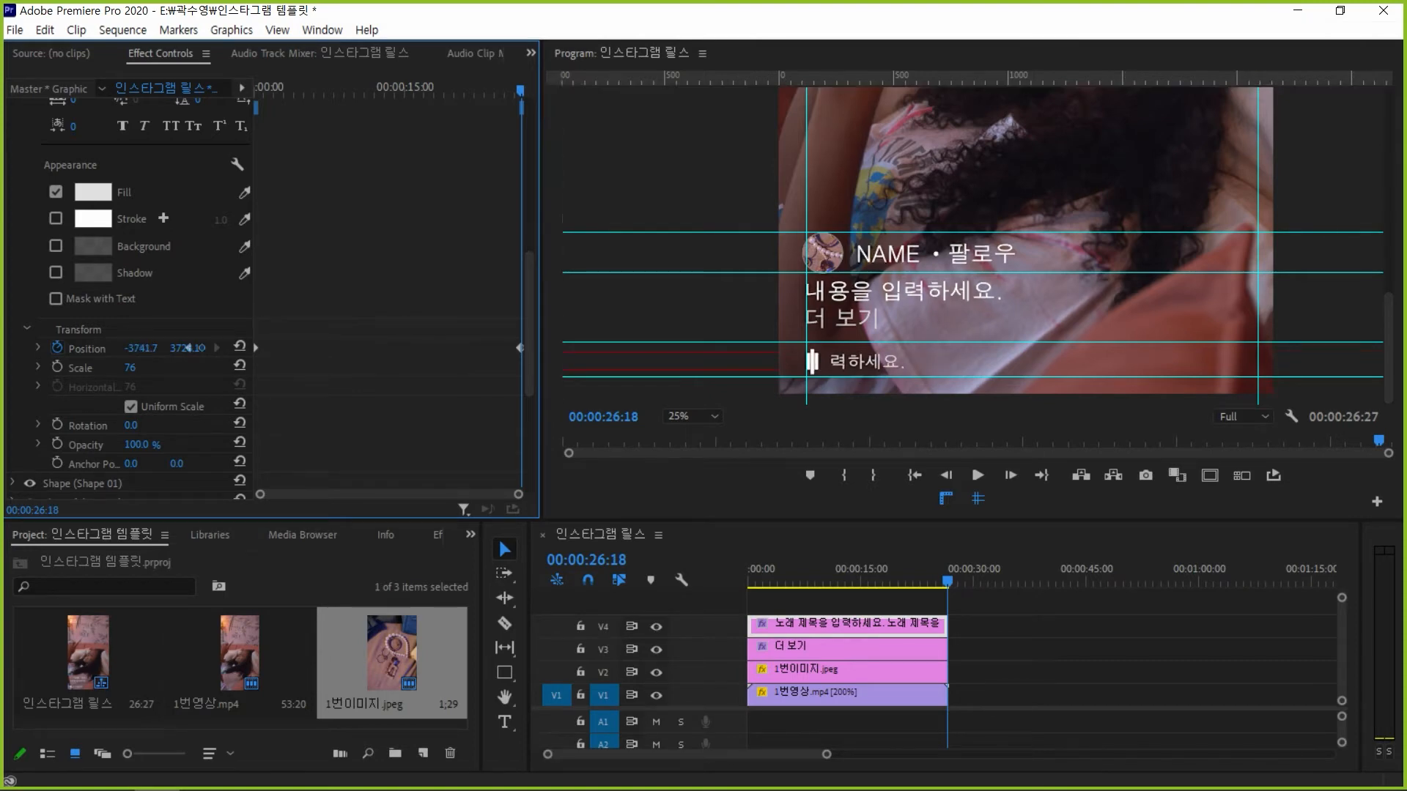
left_click_drag(797, 570, 743, 570)
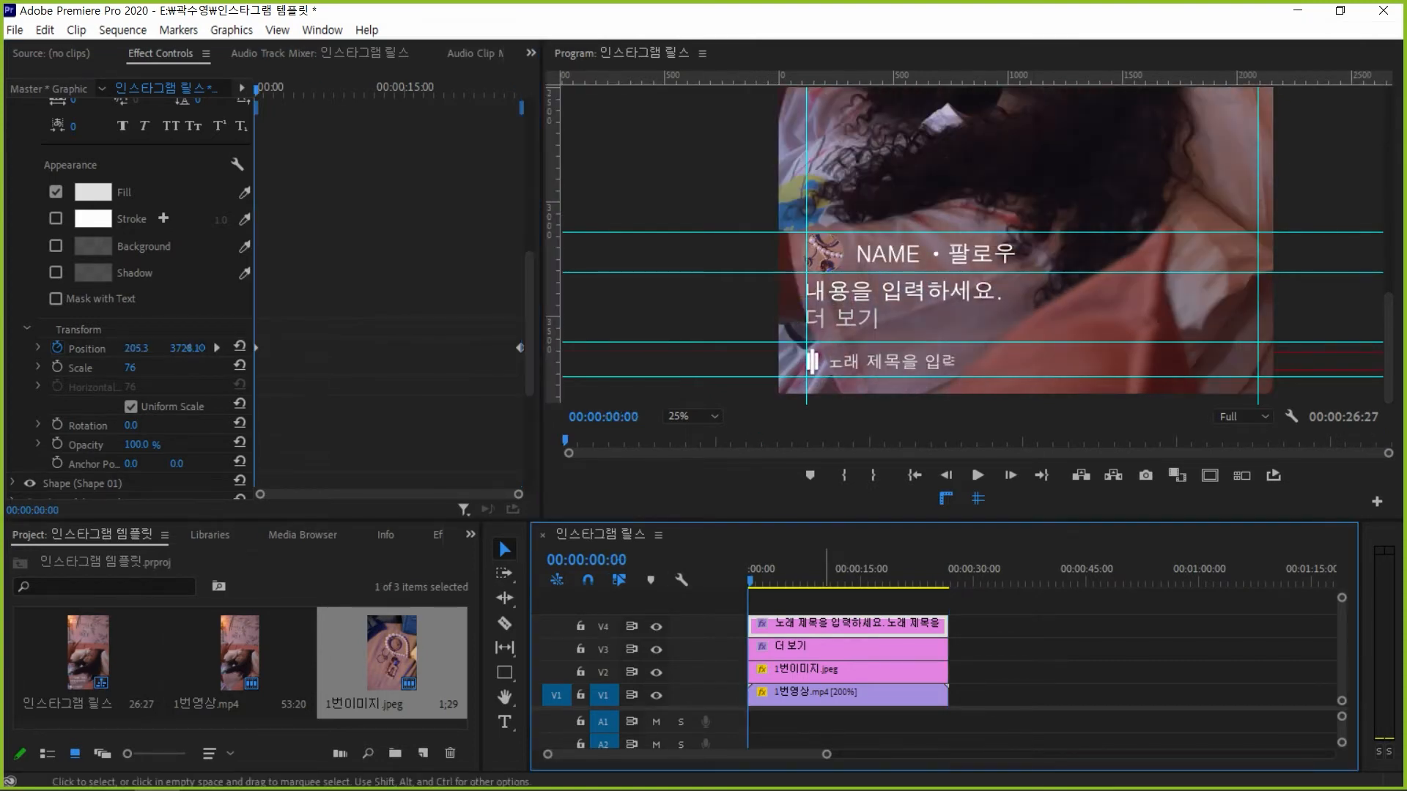
key("space")
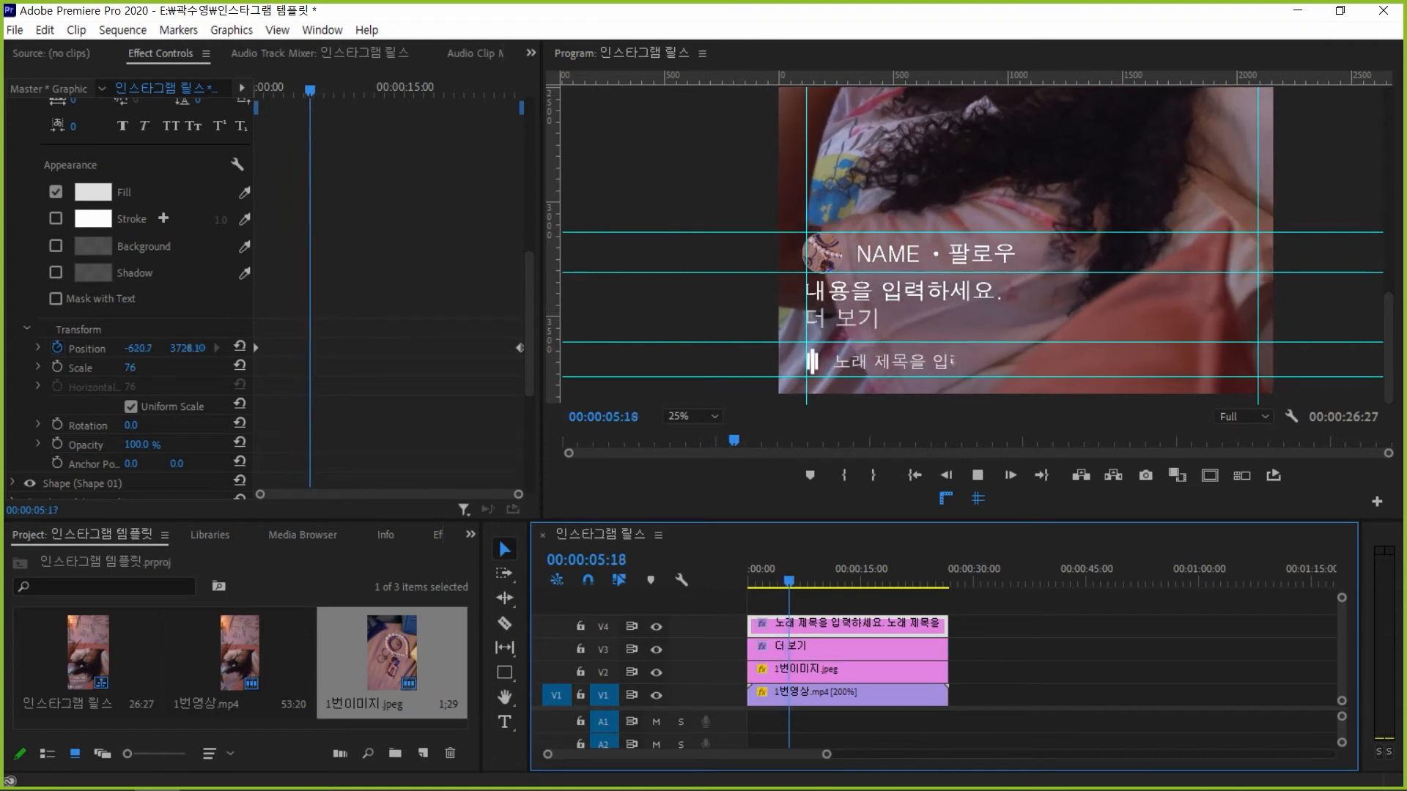
key("space")
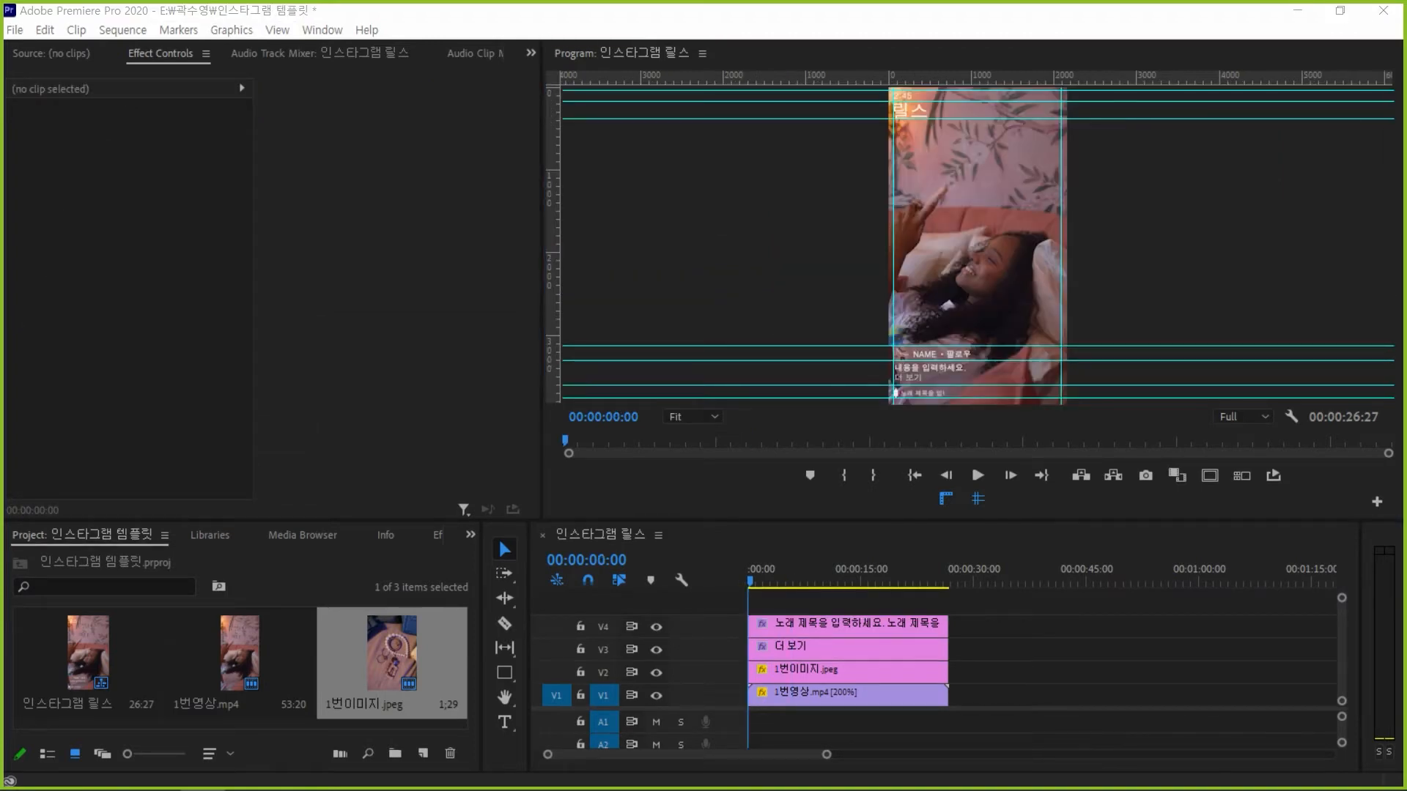
Save the project and hide the guides and rulers in the Program monitor
left_click(14, 30)
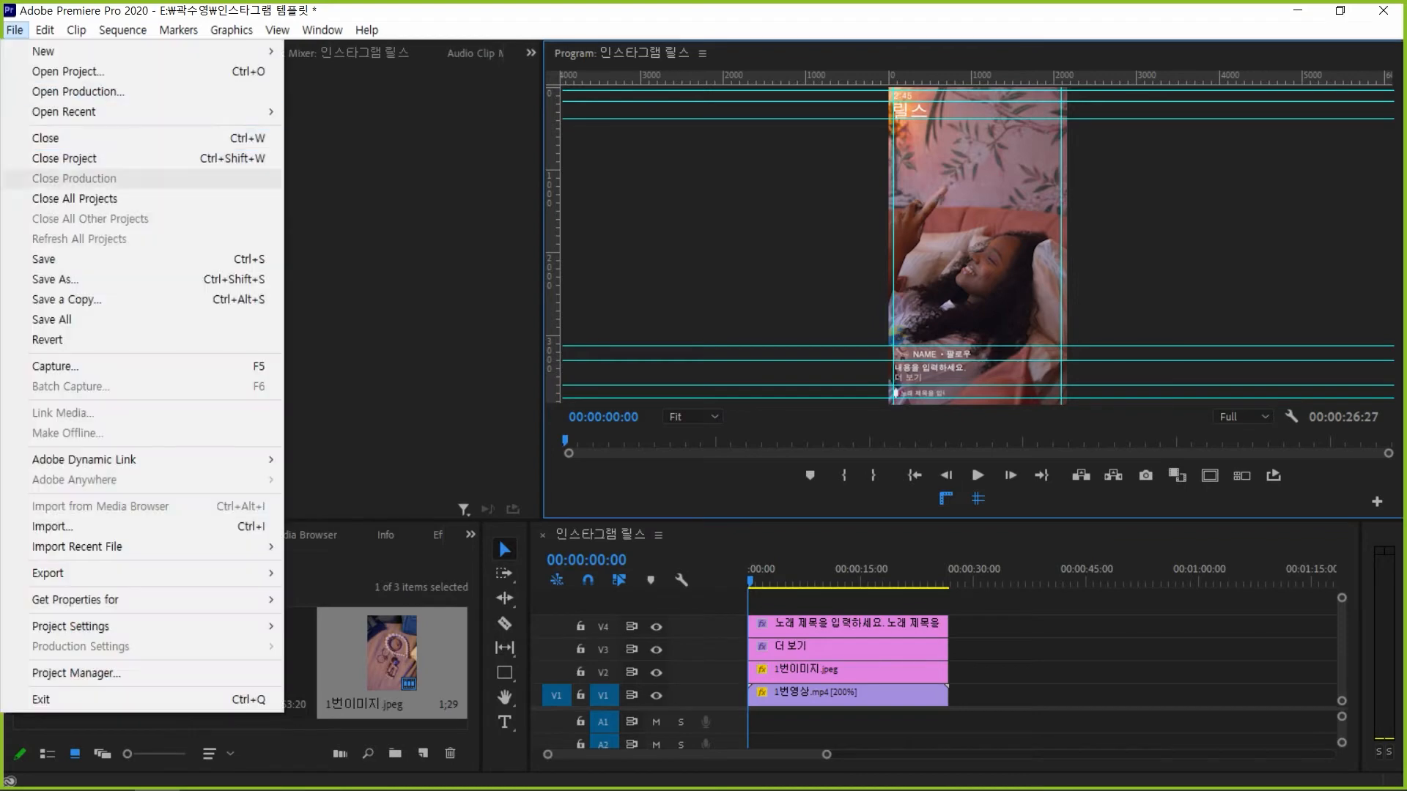
left_click(45, 259)
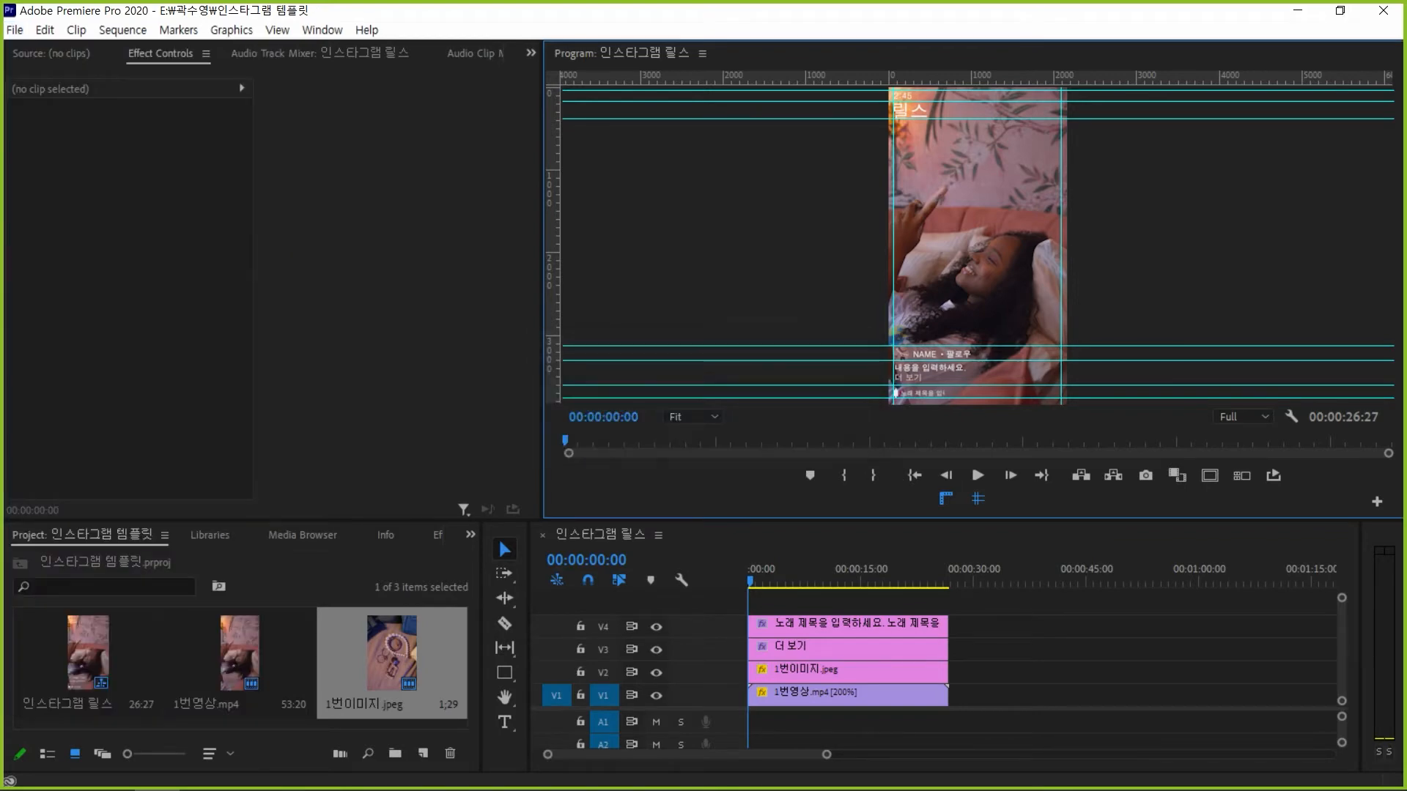
left_click(1297, 10)
left_click(978, 499)
left_click(946, 499)
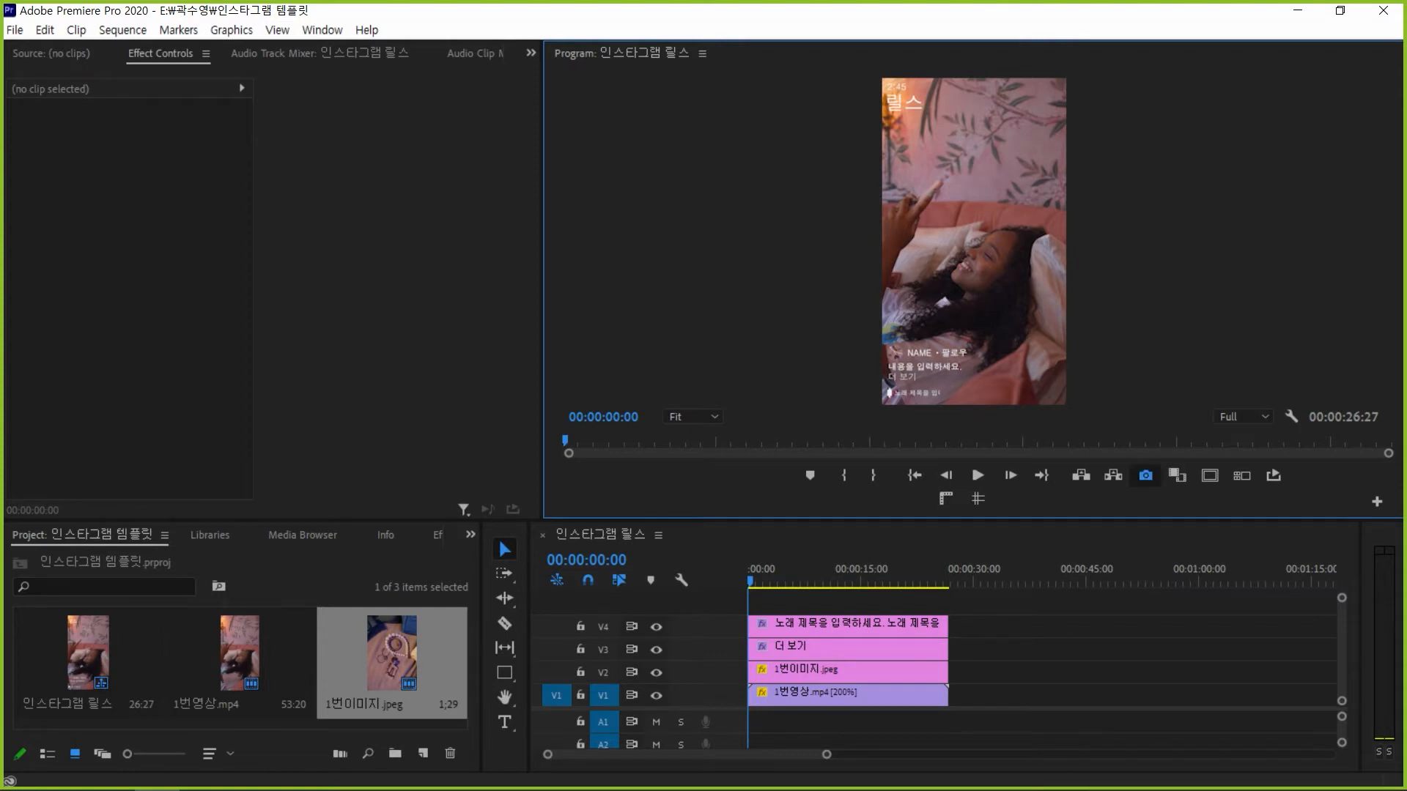
Export the frame at 00:00:00:00 to the desktop as a JPEG named 캡처
left_click(1145, 476)
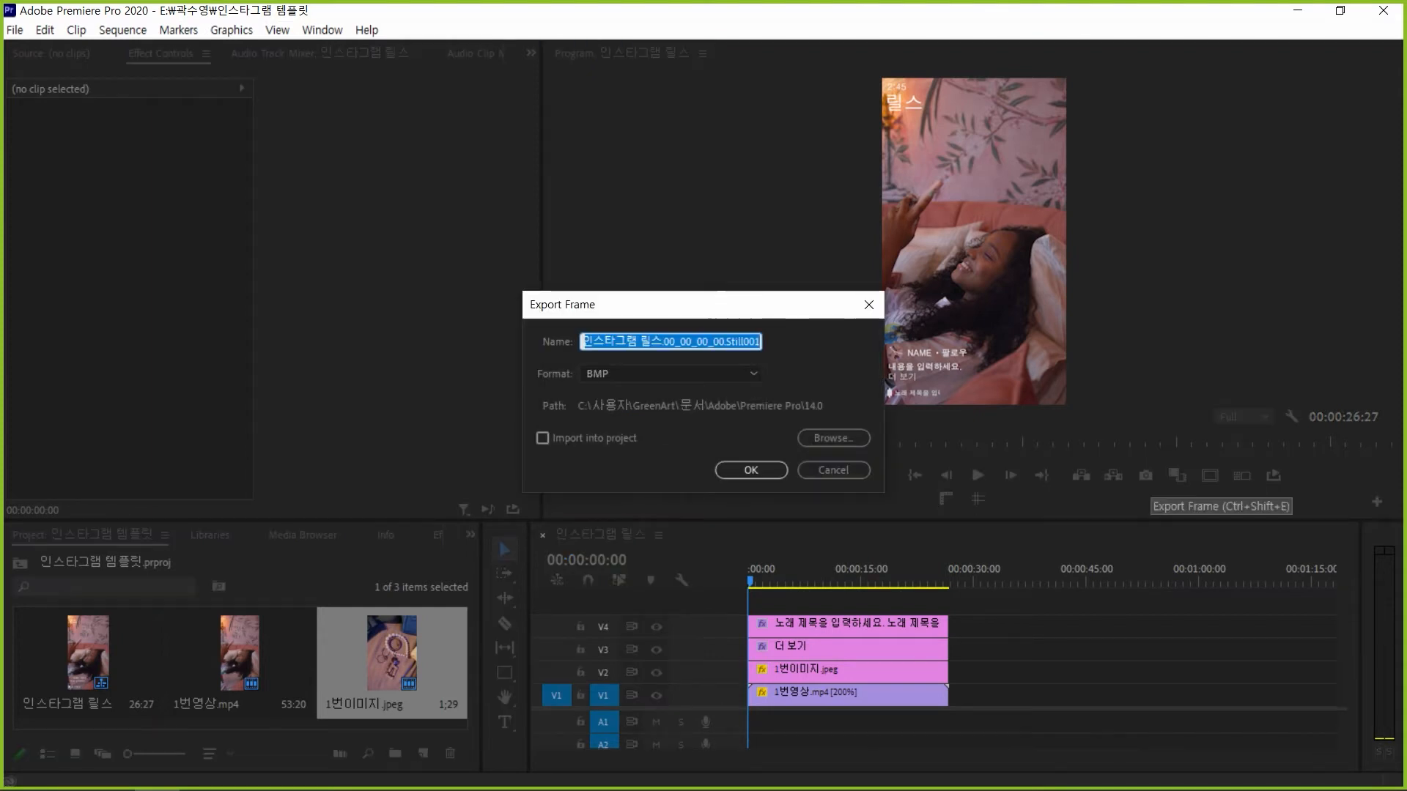
key("Escape")
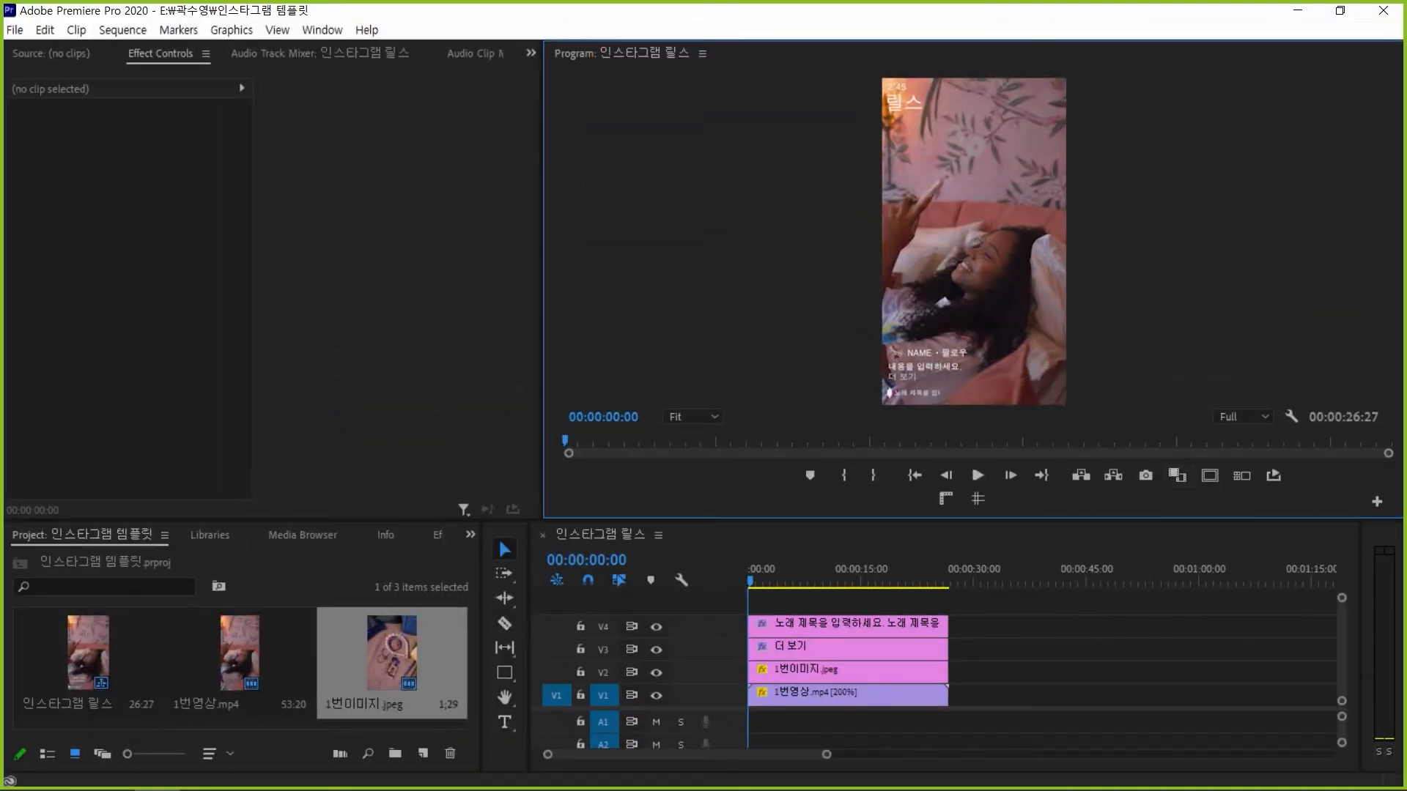
left_click(1145, 476)
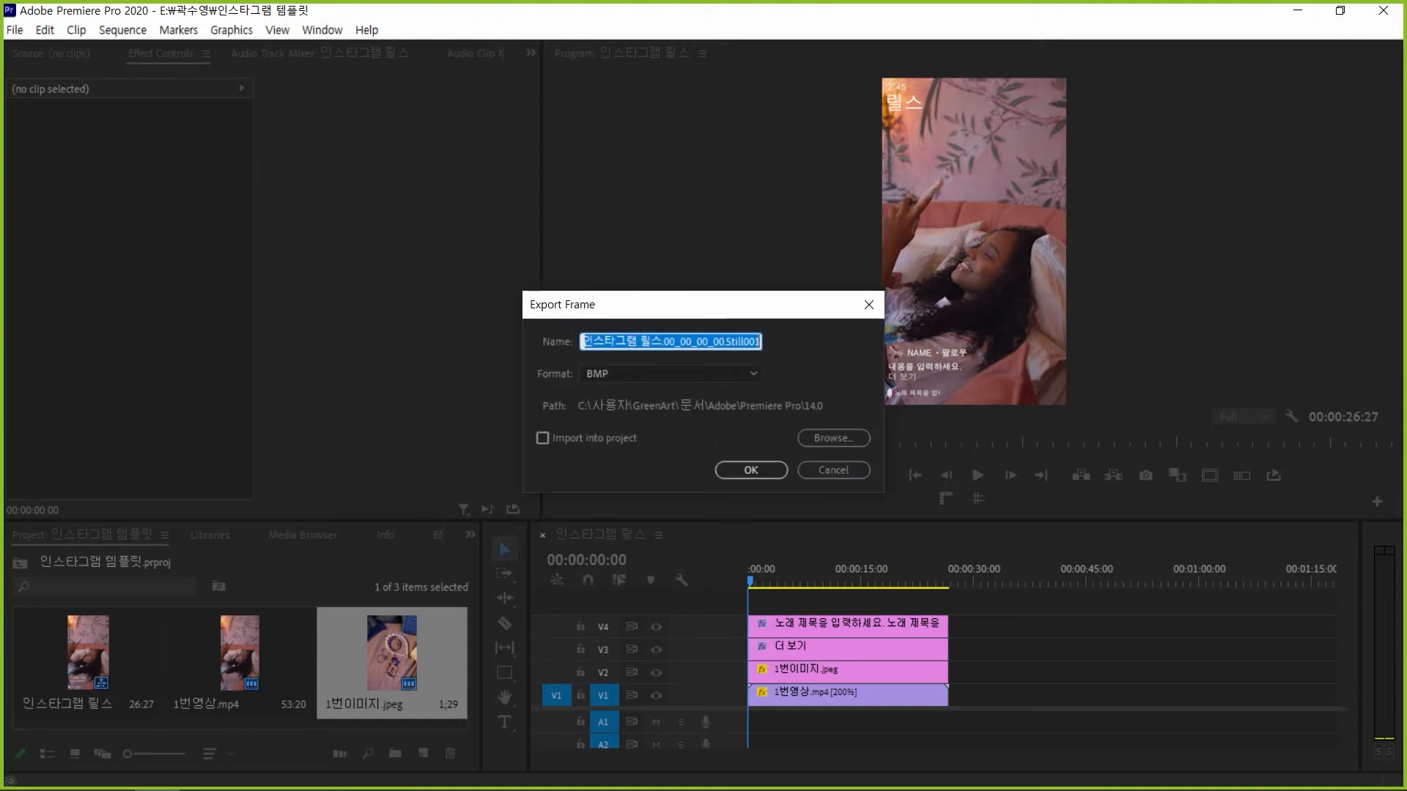
type("캡처")
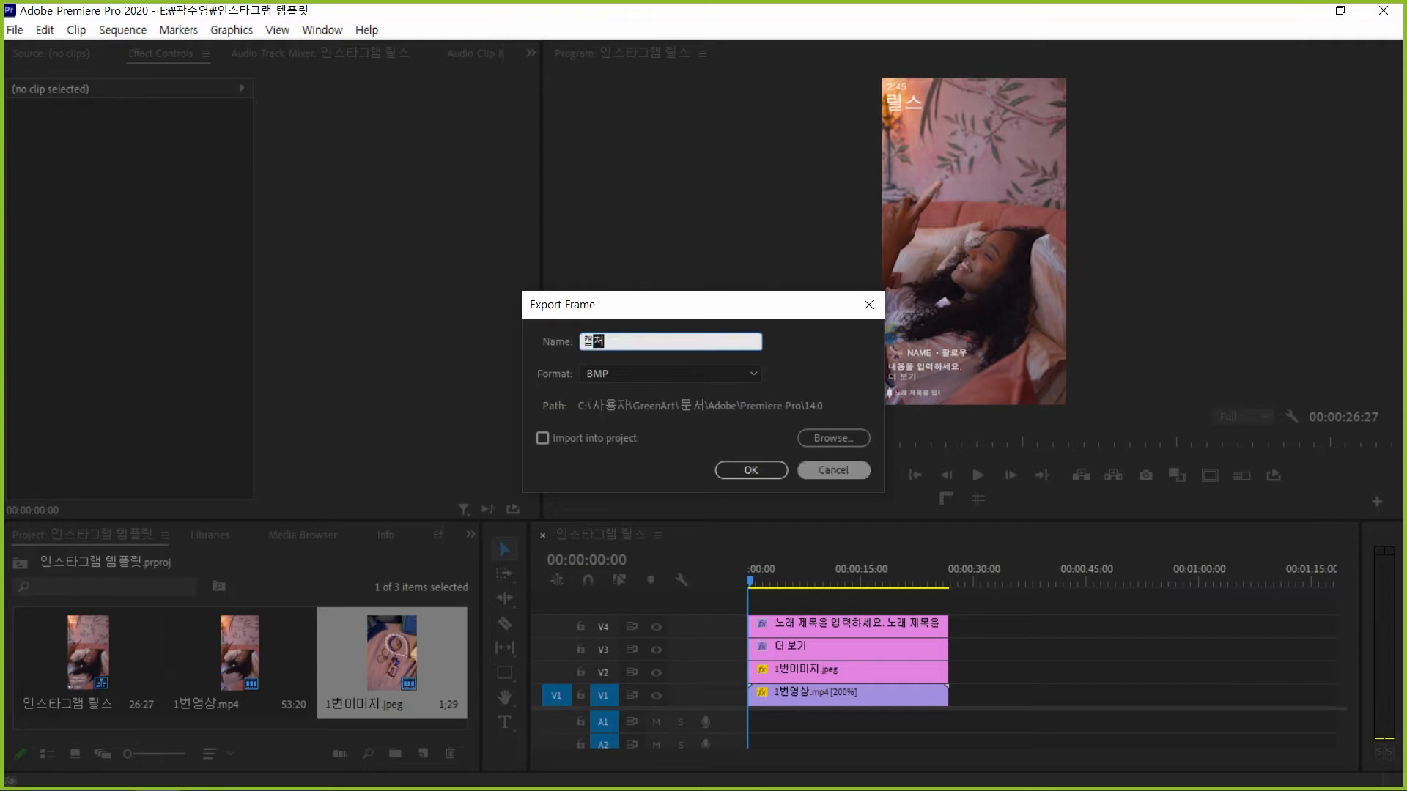
left_click(670, 373)
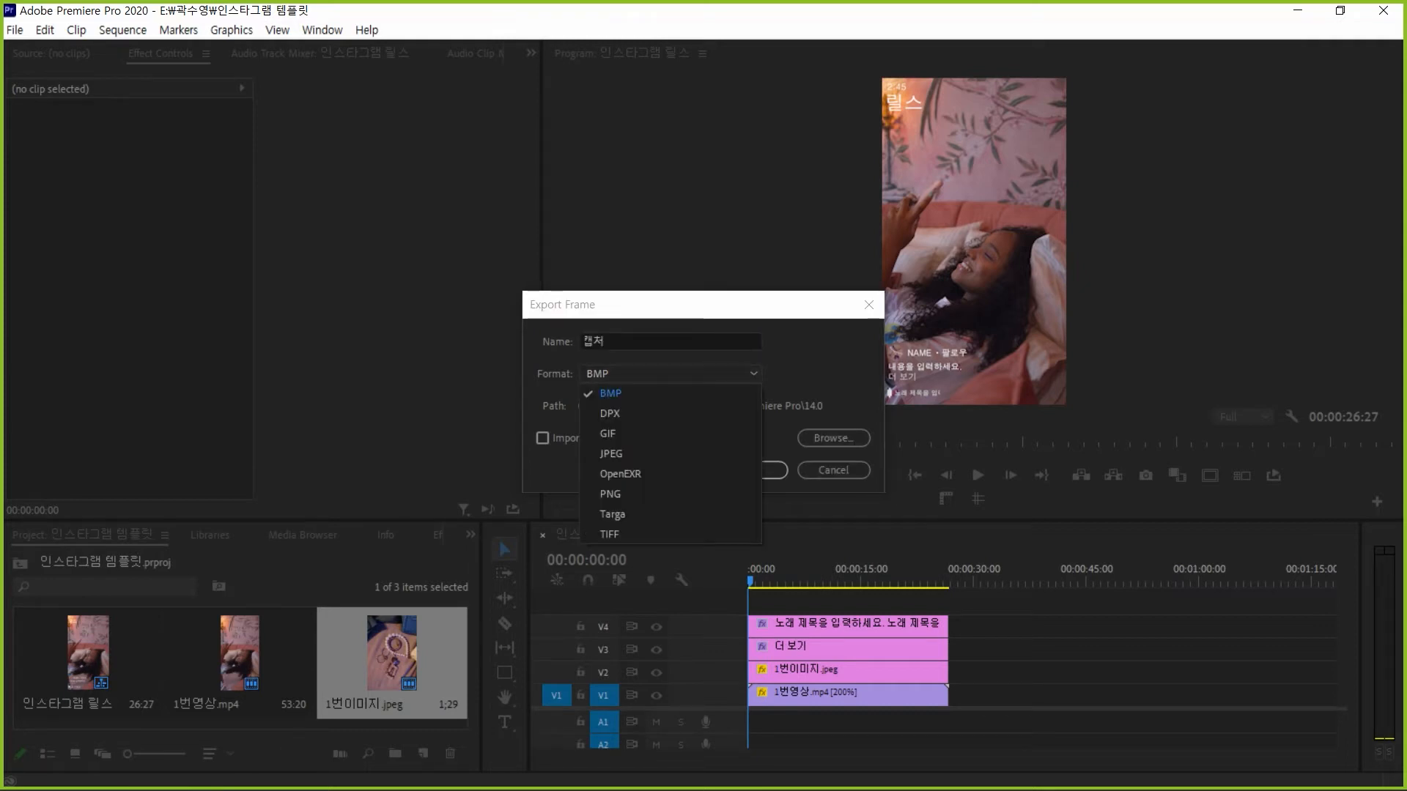
left_click(611, 453)
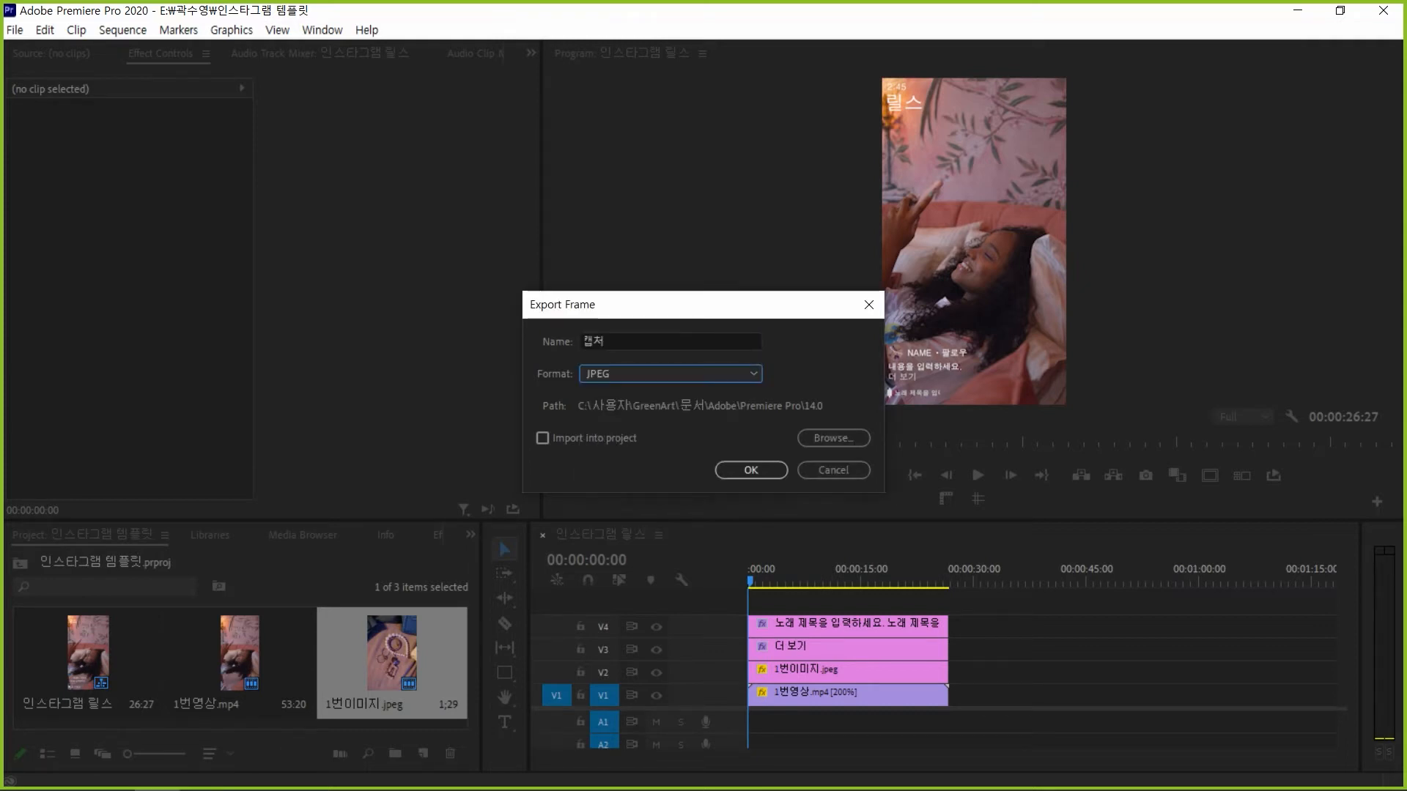
left_click(833, 437)
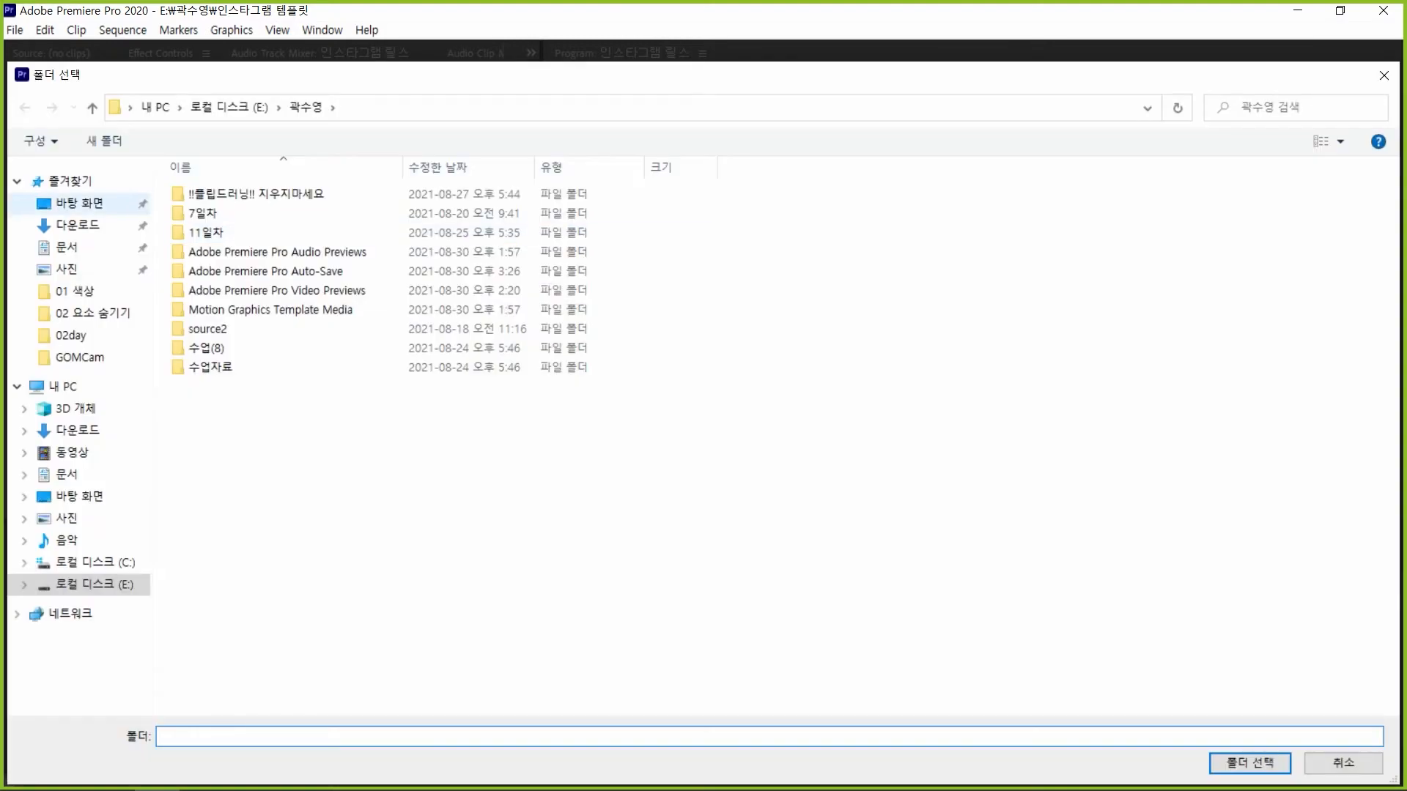
left_click(1250, 764)
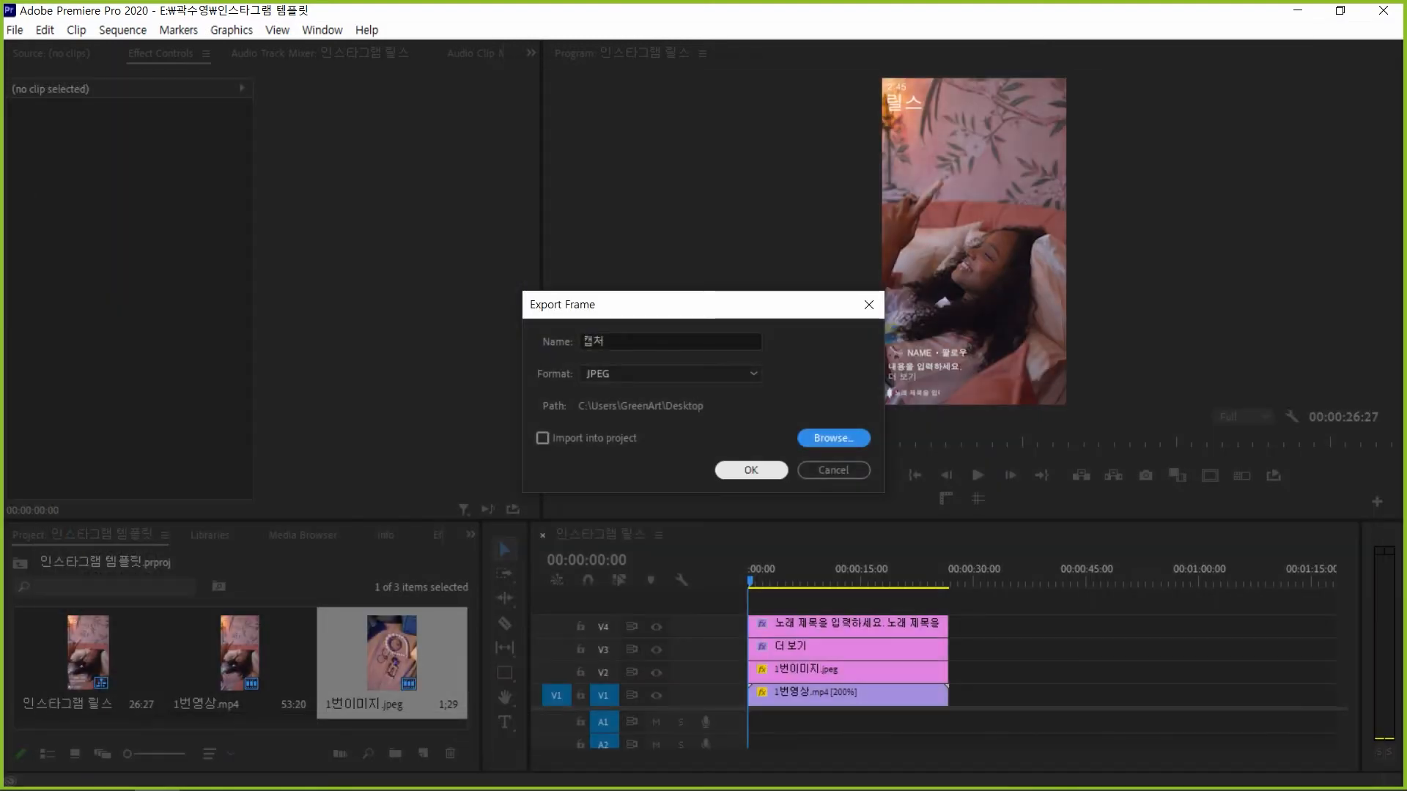
left_click(751, 470)
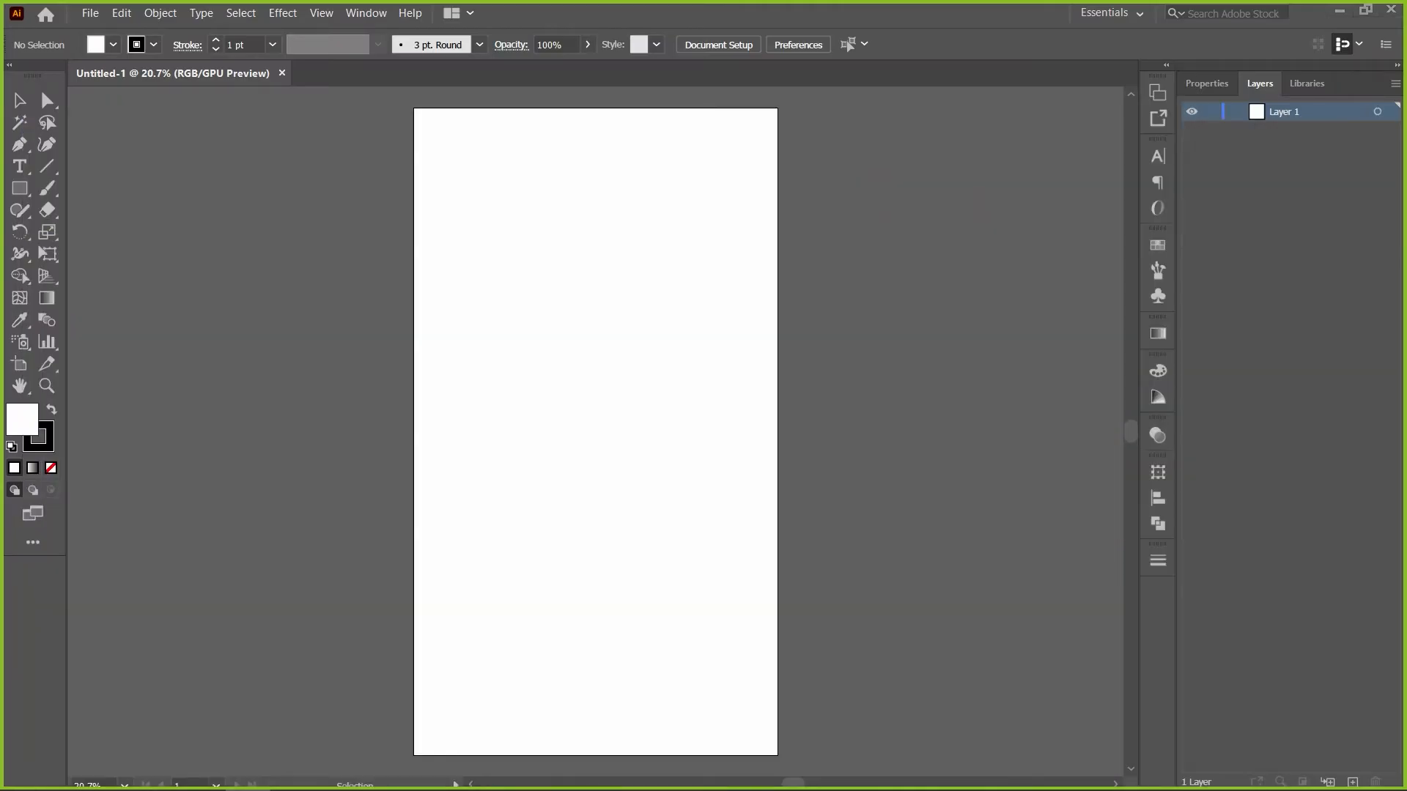
Switch to Illustrator, place the exported 캡처.jpg frame so it fills the artboard exactly, and lock it
left_click_drag(612, 407, 595, 431)
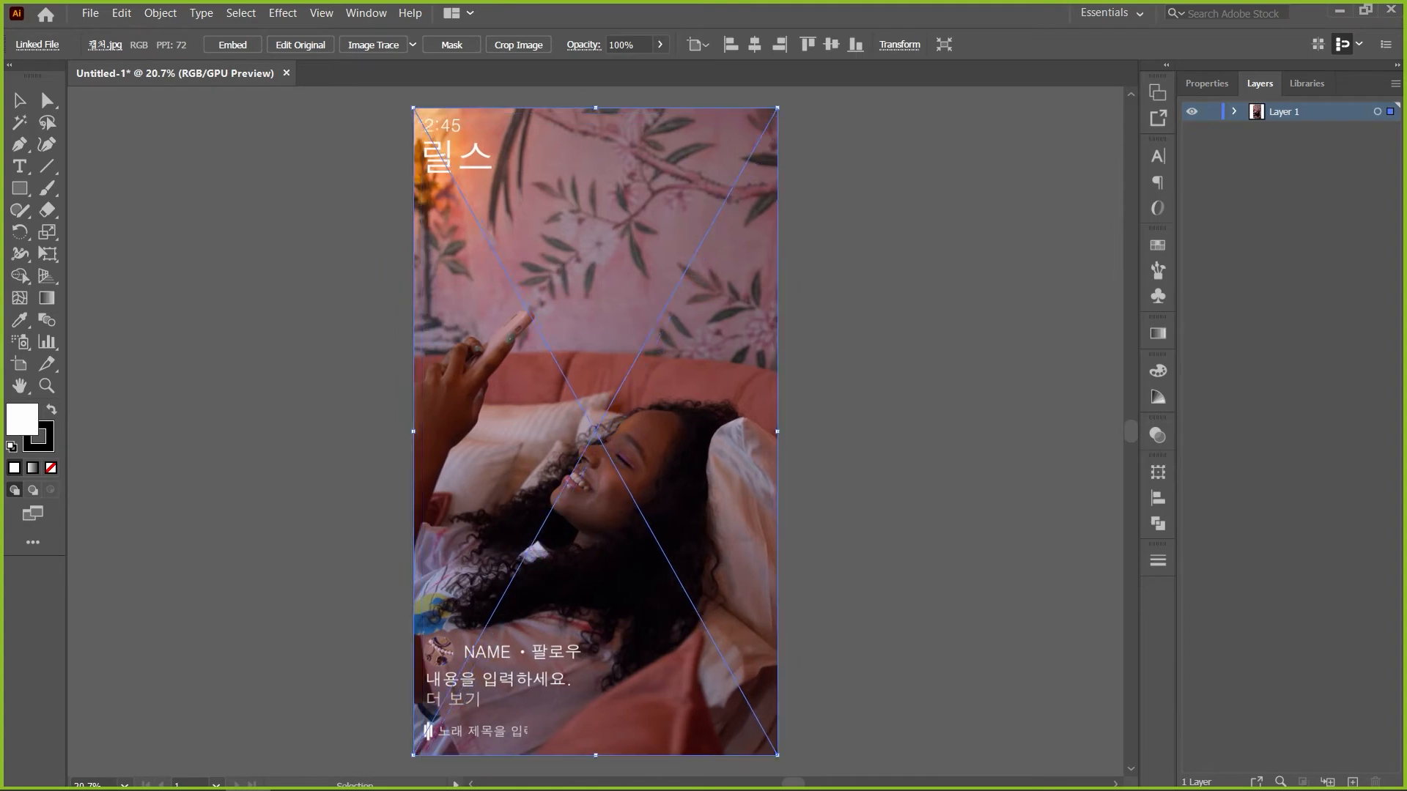
key("Return")
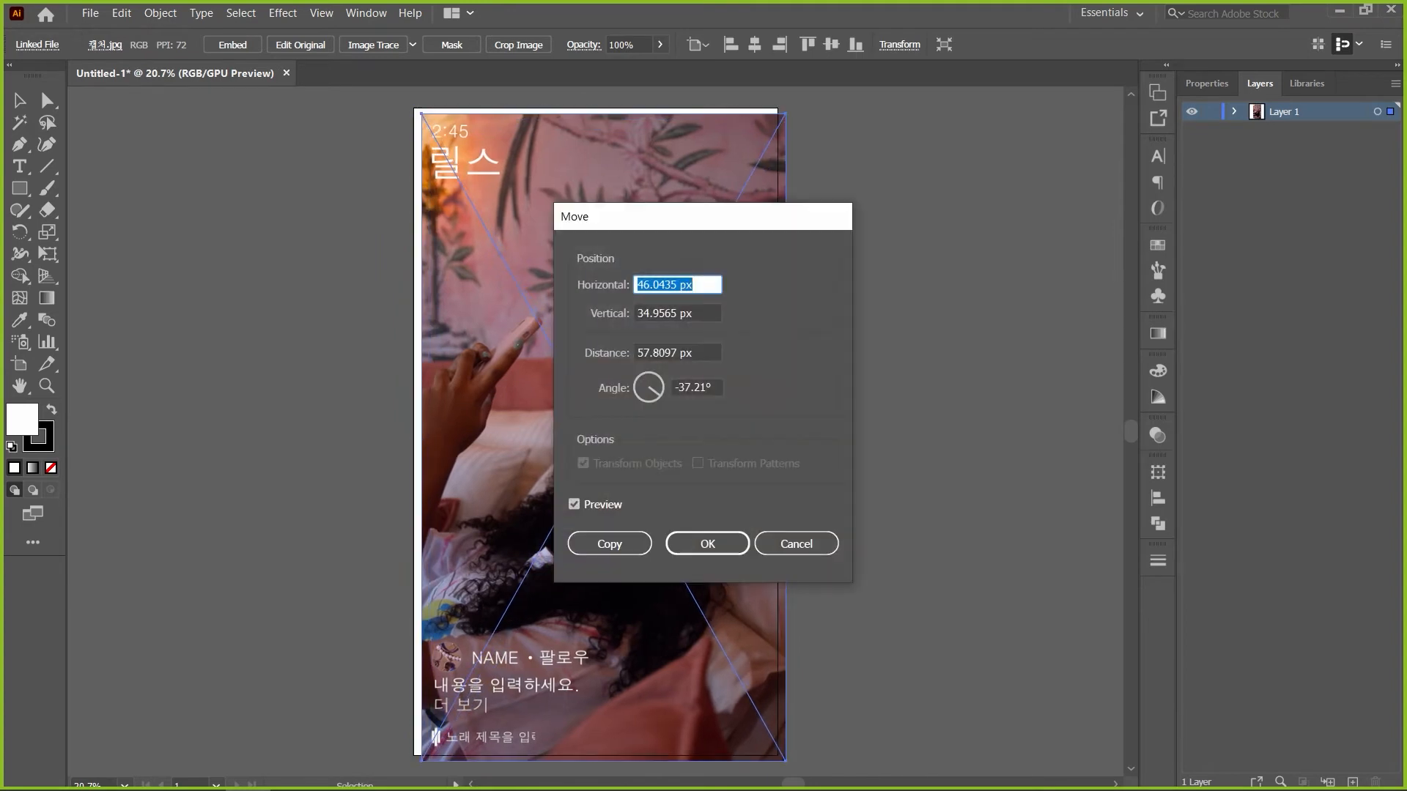
left_click(798, 544)
key("ctrl+2")
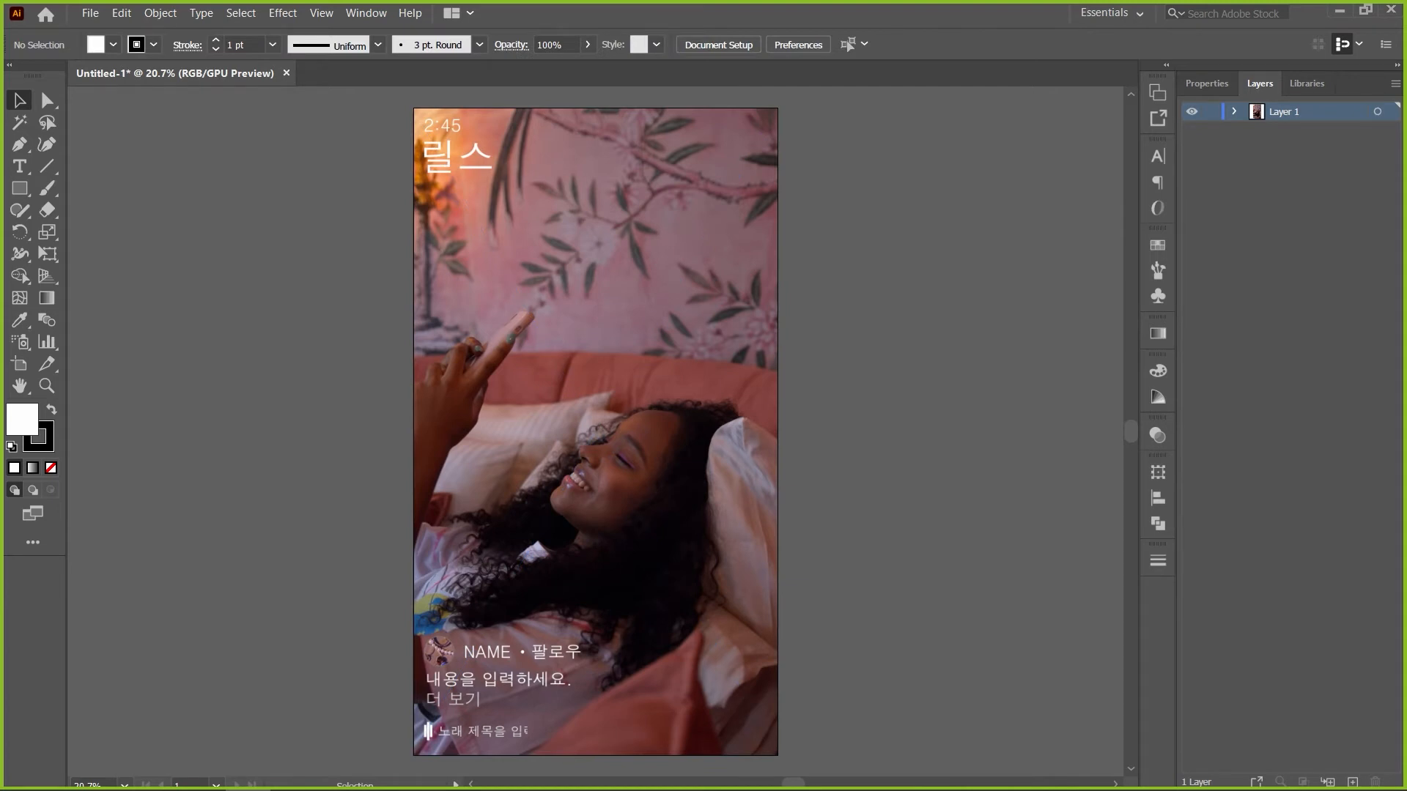
Show the rulers and place two horizontal guides just above and below the 2:45 time text
key("ctrl+r")
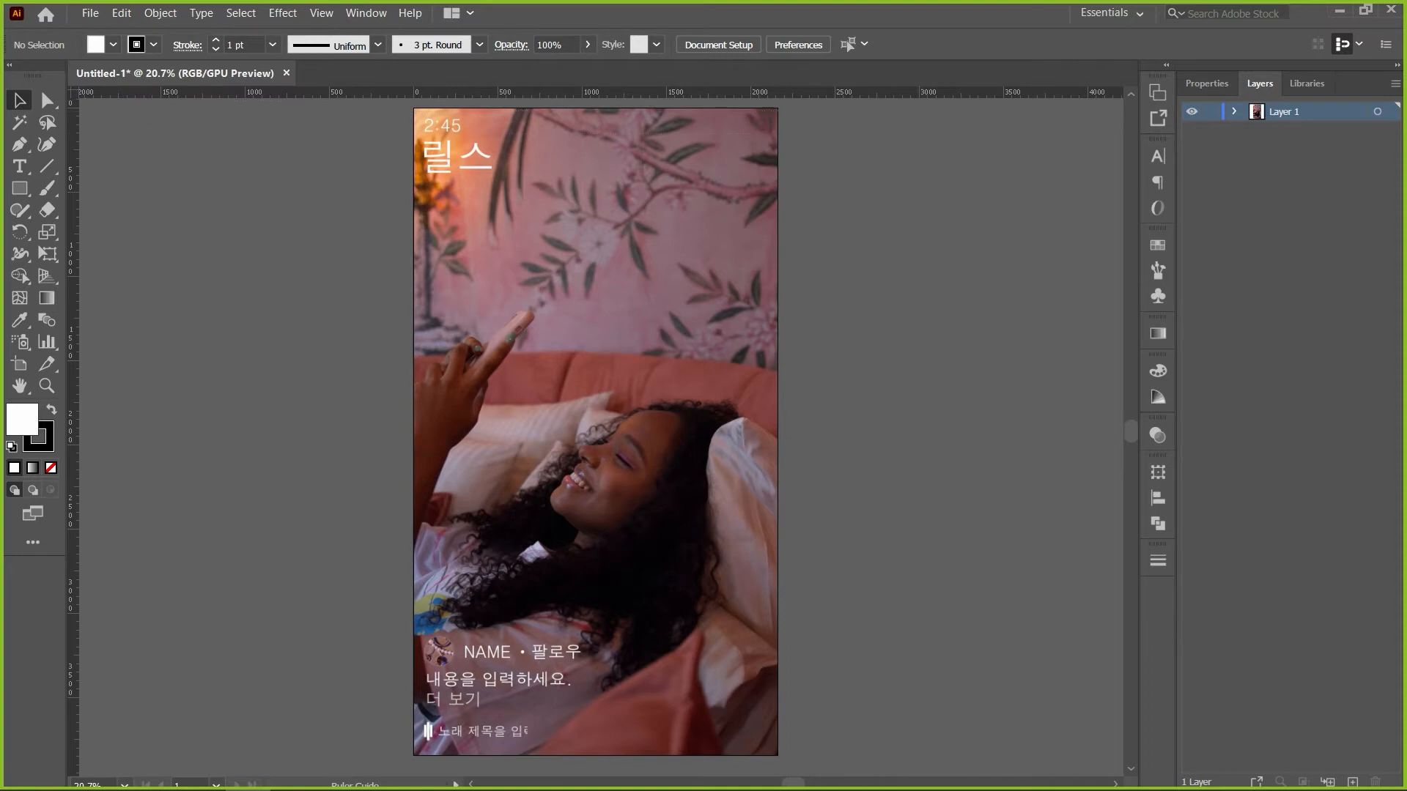
left_click_drag(595, 93, 595, 117)
left_click_drag(908, 92, 911, 133)
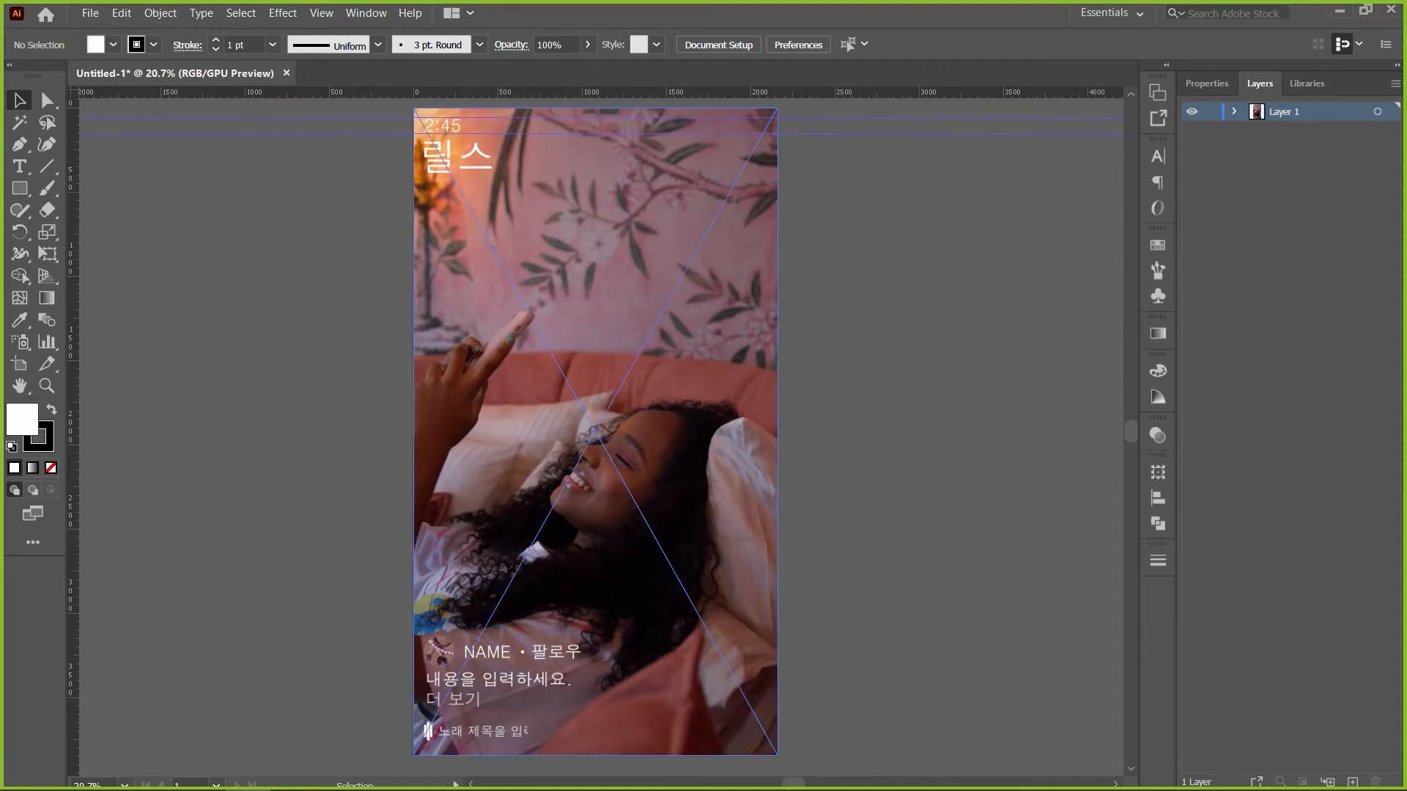
left_click(659, 366)
key("ctrl+shift+a")
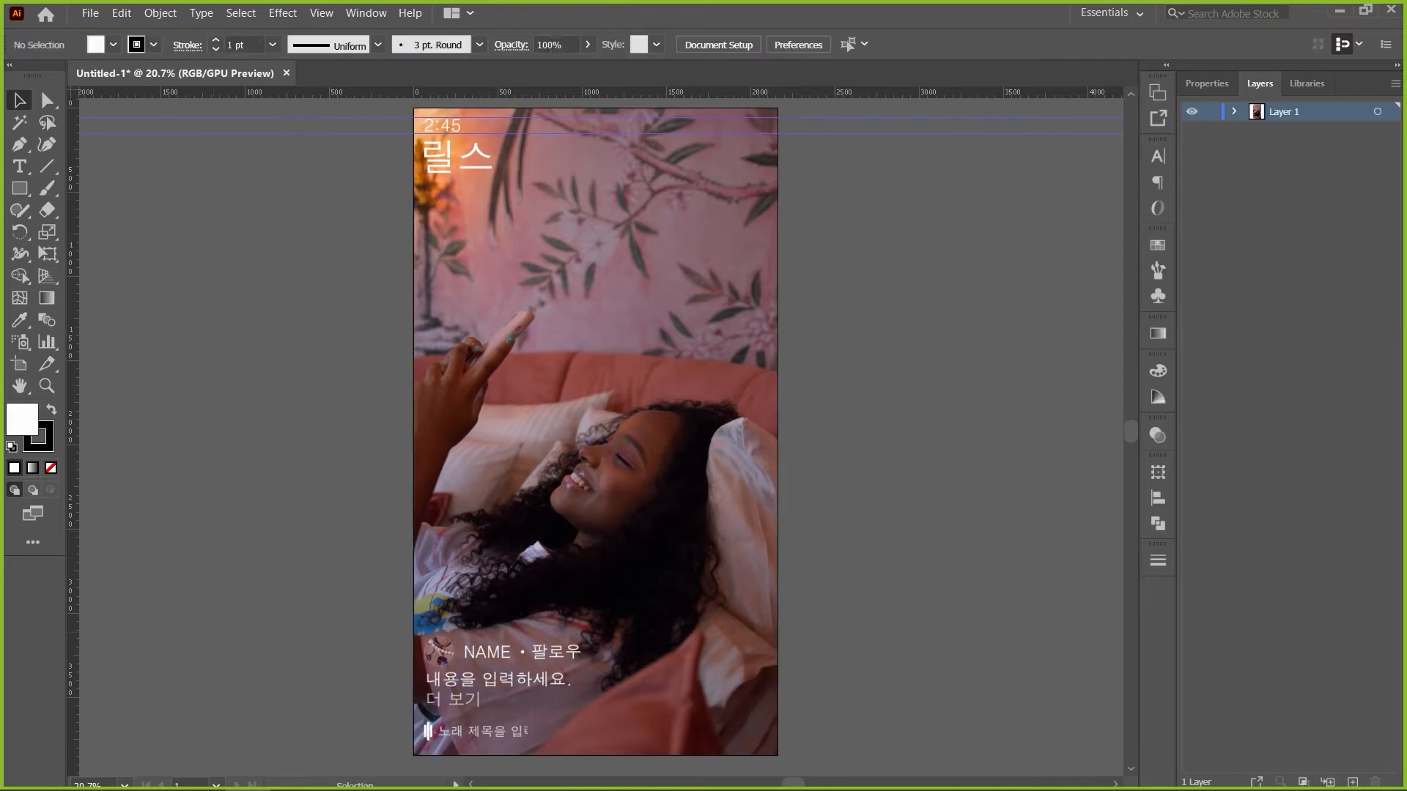
Place vertical guides at about 60, 1865 and 2095 px and a horizontal guide just below the song title text
left_click_drag(911, 93, 912, 96)
left_click_drag(423, 440, 423, 439)
left_click_drag(73, 439, 768, 440)
scroll(595, 439, "down", 1)
left_click_drag(595, 93, 595, 707)
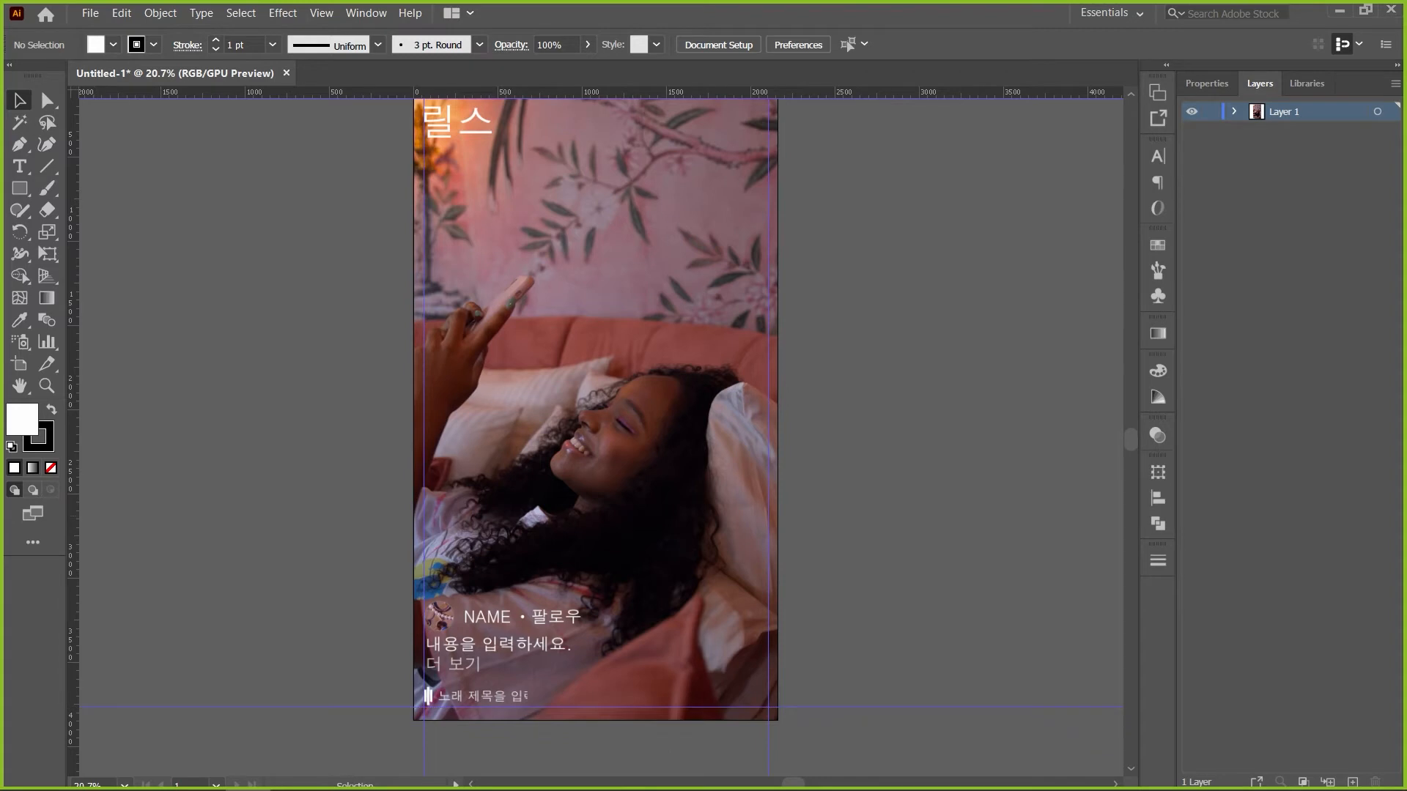
left_click_drag(74, 516, 728, 533)
left_click_drag(1131, 439, 1130, 423)
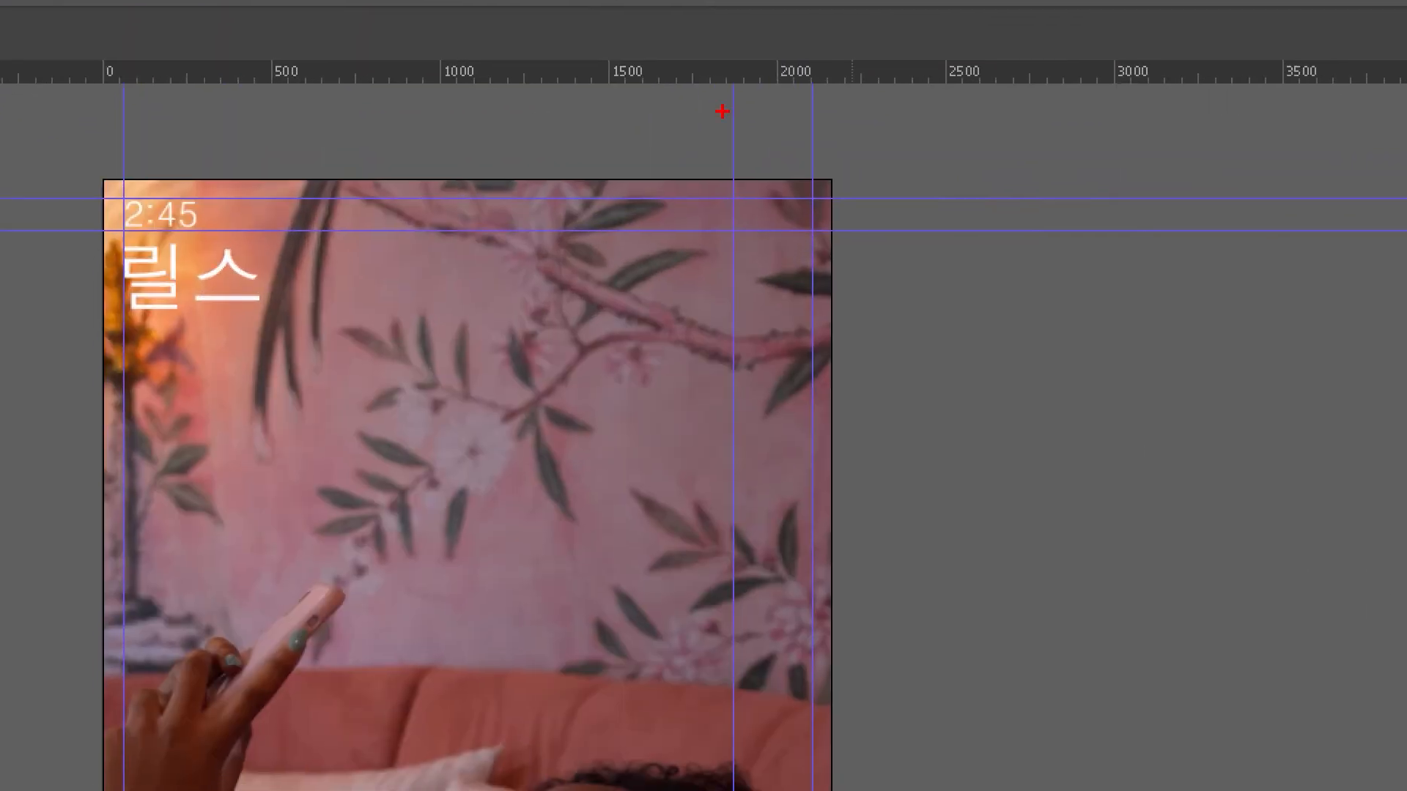
left_click_drag(598, 236, 855, 244)
key("e")
mouse_move(583, 199)
left_mouse_down()
mouse_move(745, 239)
mouse_move(818, 233)
left_mouse_up()
right_click(818, 233)
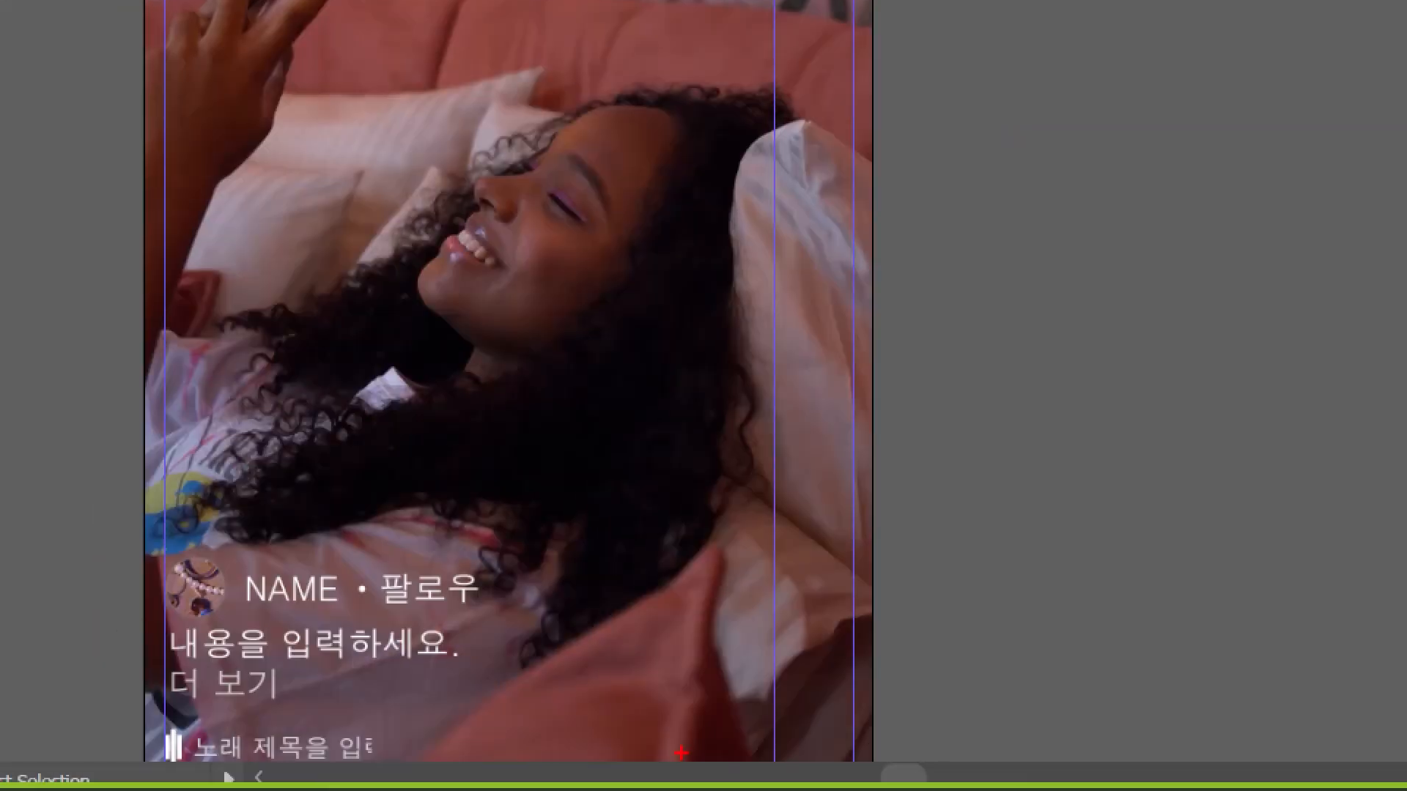
left_click(653, 504)
left_click_drag(777, 464, 851, 789)
key("Escape")
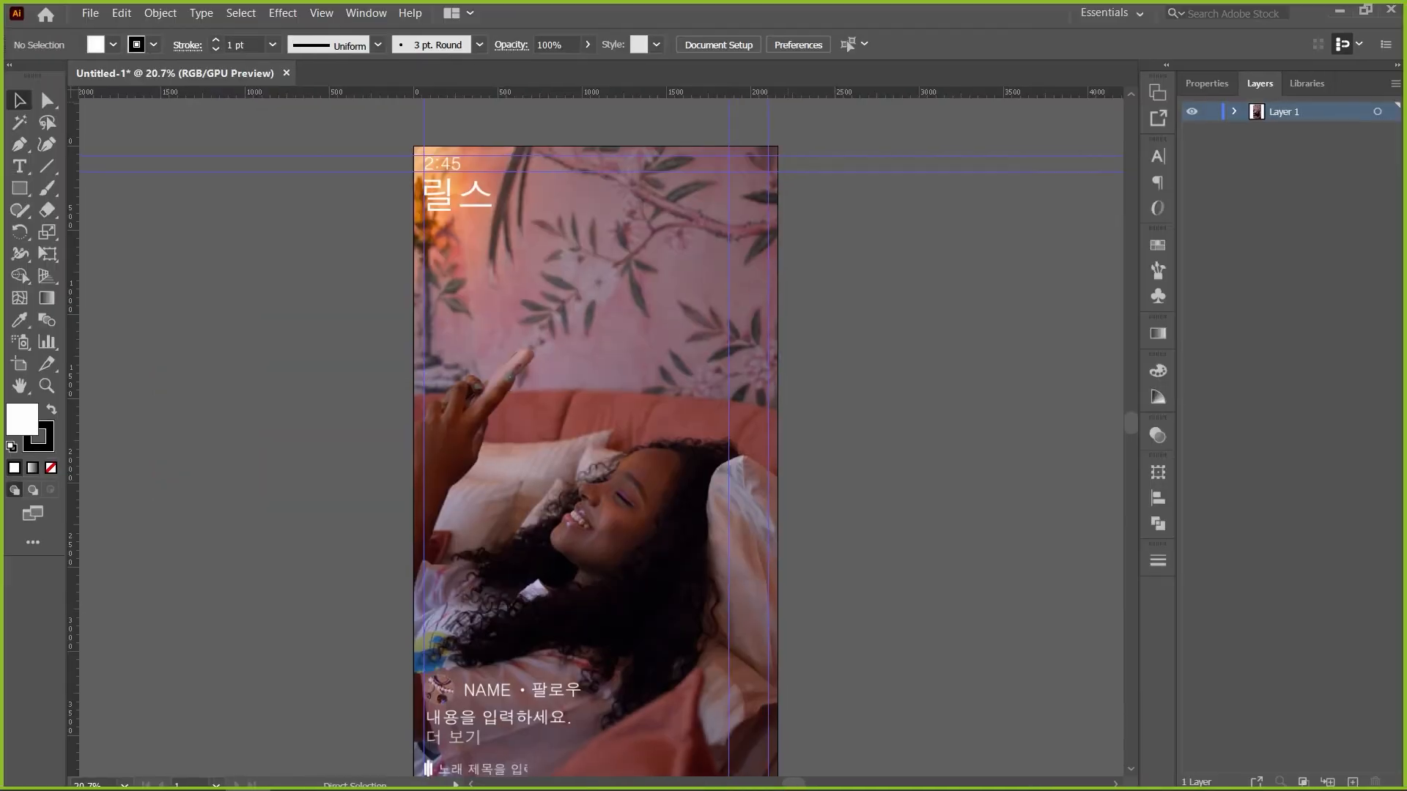
scroll(601, 440, "down", 9)
scroll(600, 439, "up", 10)
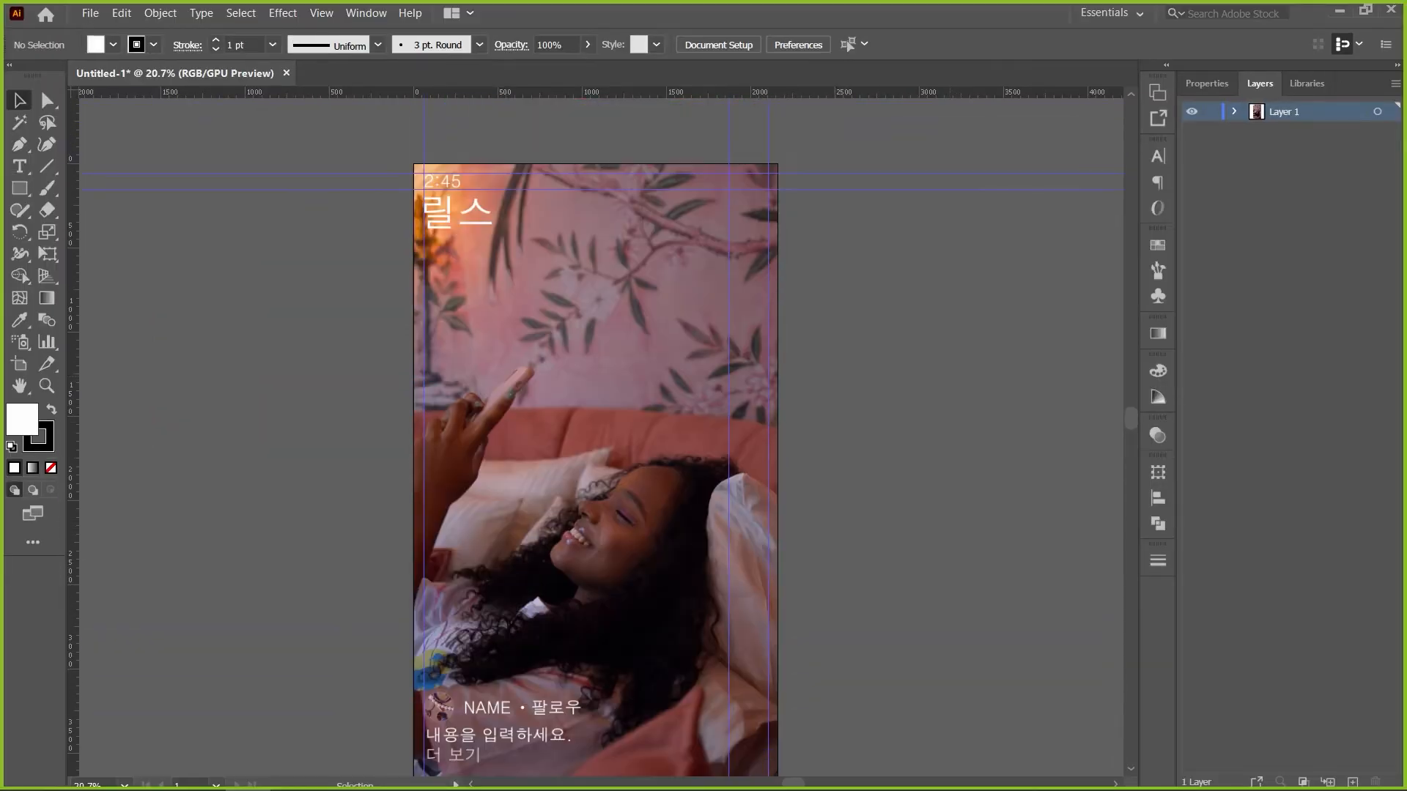
scroll(601, 440, "down", 2)
scroll(595, 440, "down", 2)
scroll(595, 440, "up", 3)
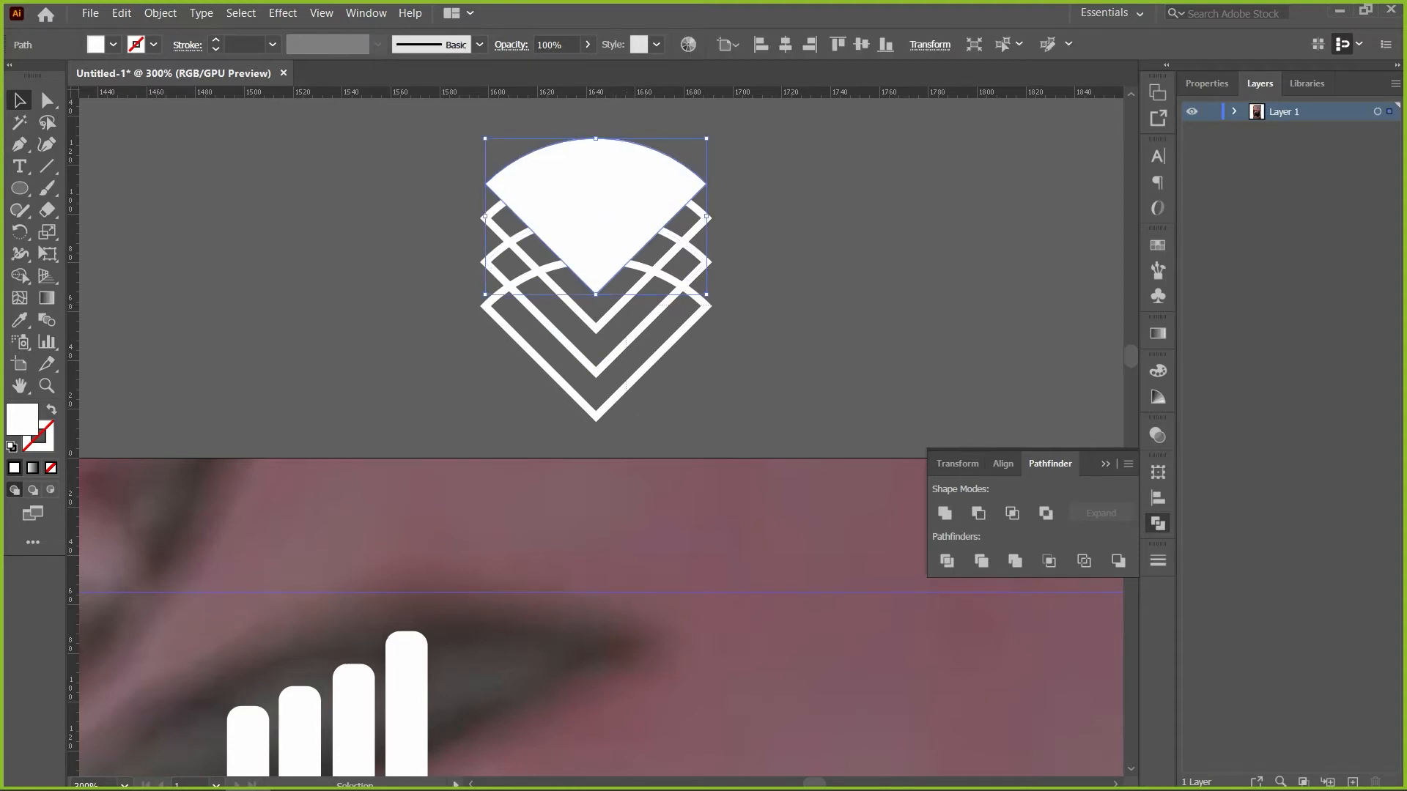
Set the stroke of the three outlined wedge shapes to 5 pt, expand their fill and stroke, and clear the selection
left_click(628, 296)
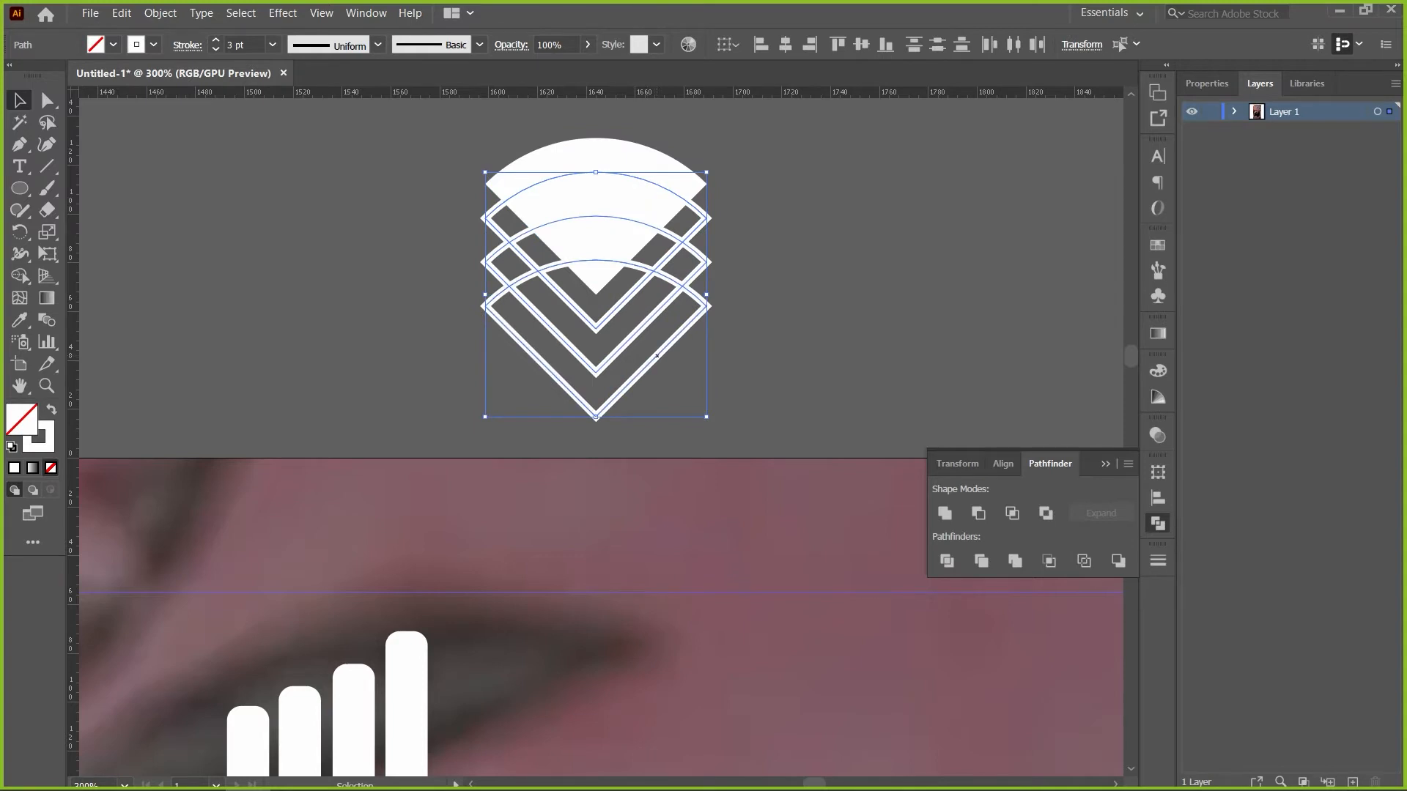
left_click(215, 40)
left_click(216, 41)
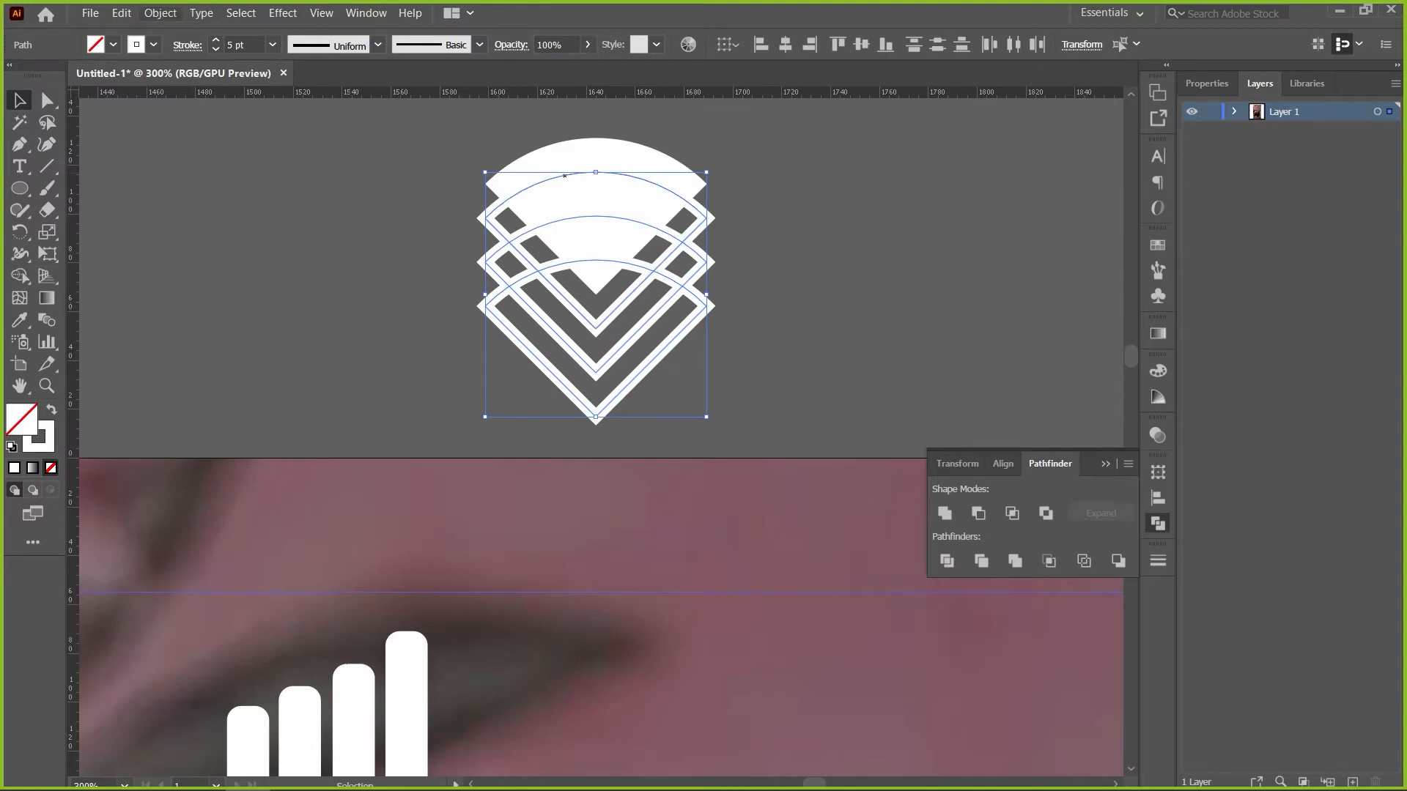
left_click(161, 12)
key("Return")
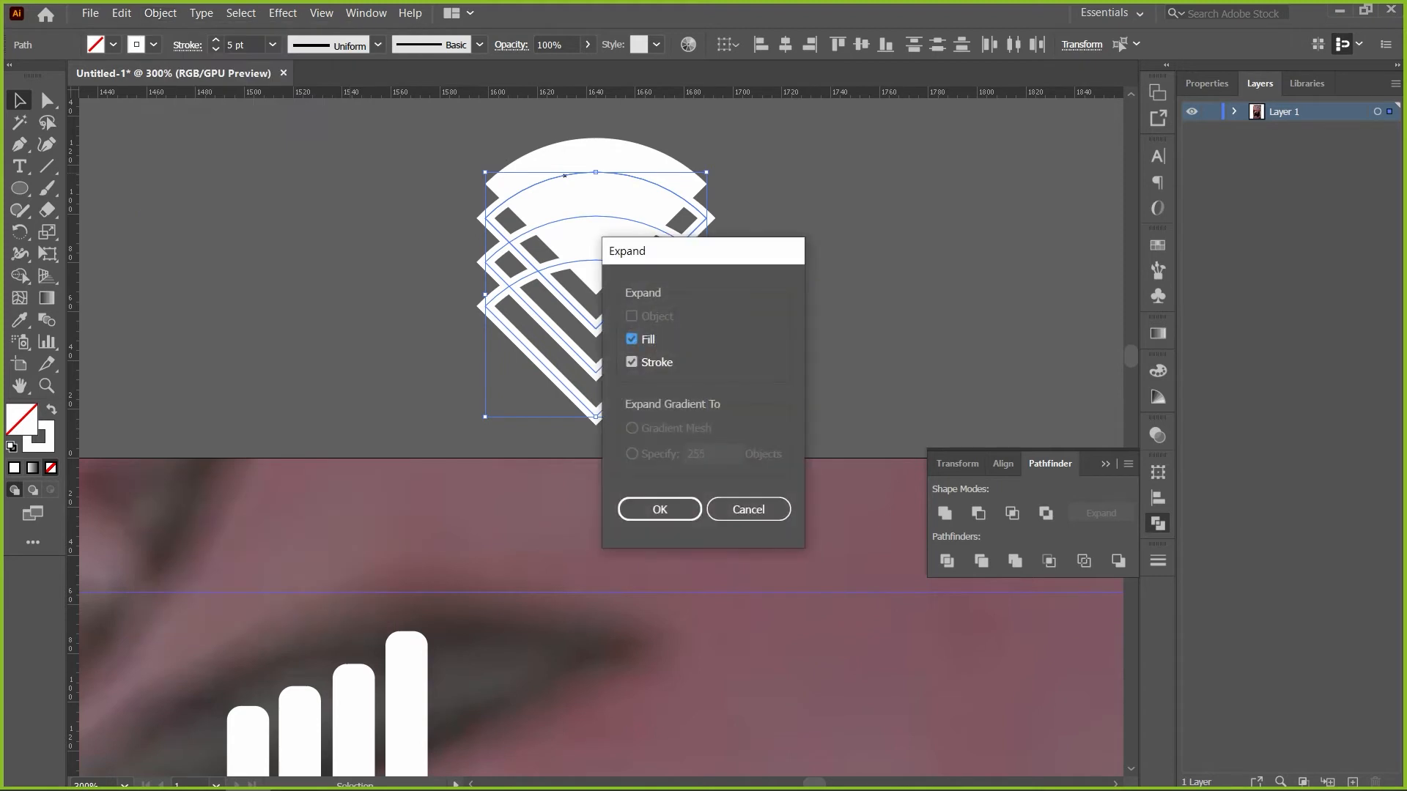
key("Return")
key("ctrl+shift+a")
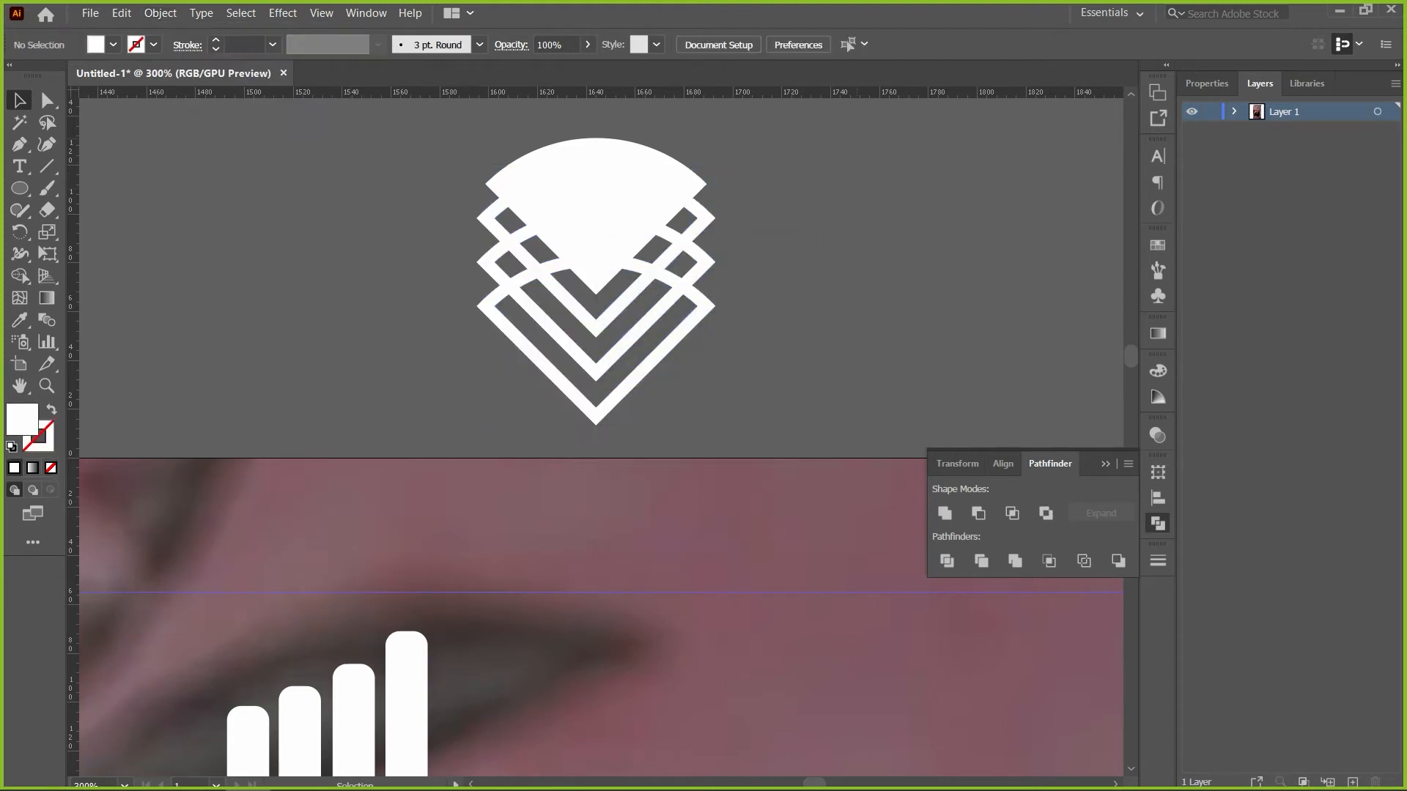
Divide the overlapping wedge and outline shapes into separate pieces with Pathfinder, ungroup them, and clear the selection
key("ctrl+a")
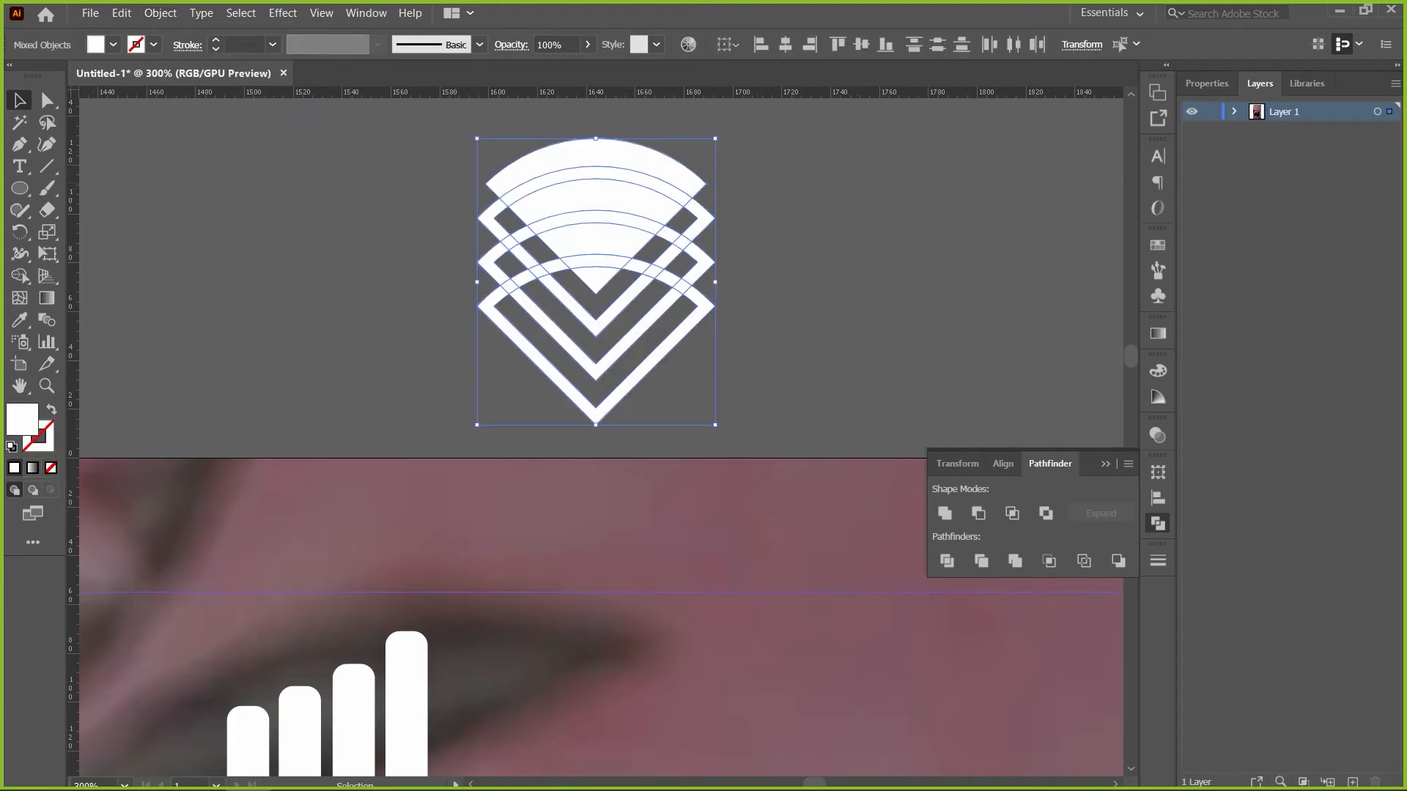
left_click(947, 560)
right_click(593, 212)
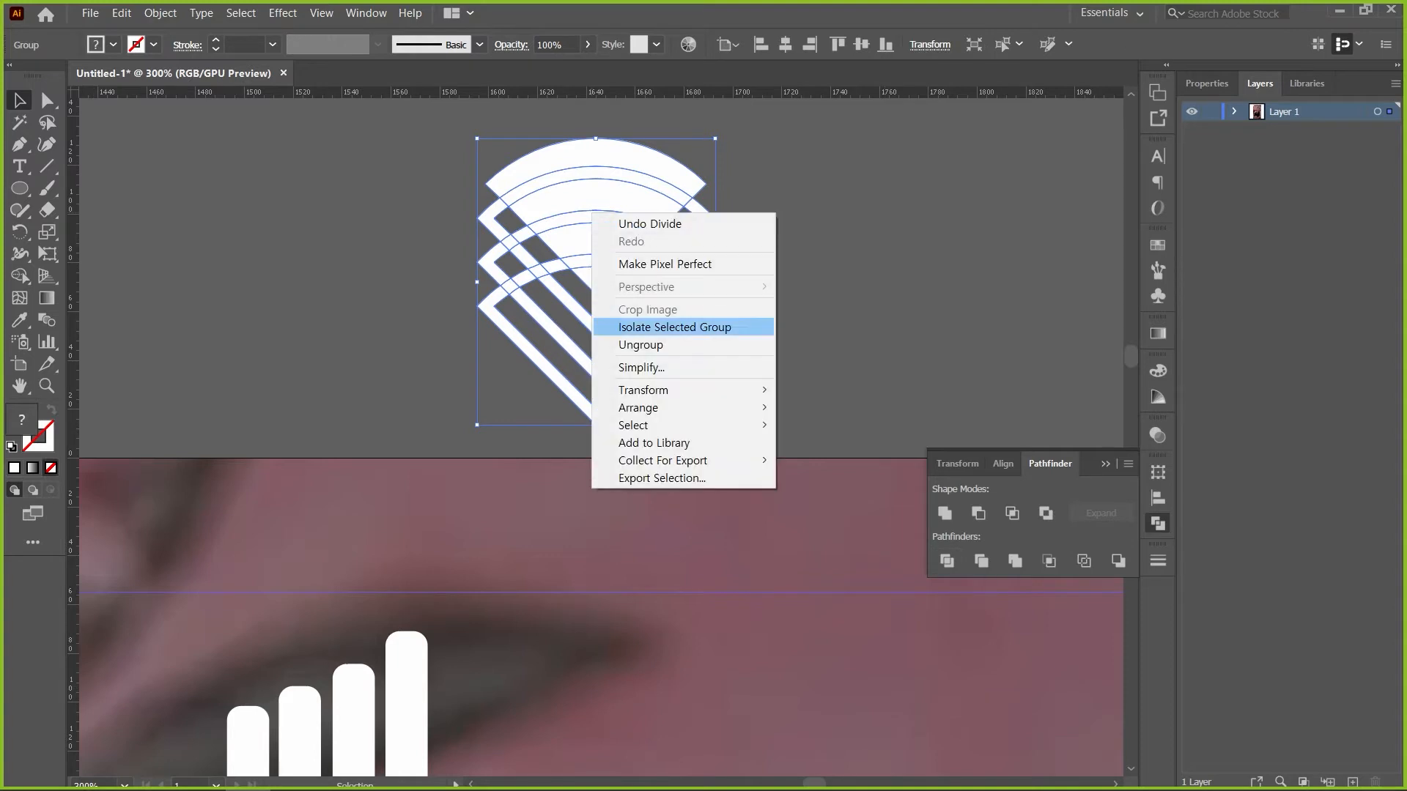
left_click(640, 344)
key("ctrl+shift+a")
Delete all the outline fragments that stick out beyond the solid top wedge
left_click_drag(758, 224, 624, 325)
key("Delete")
key("Delete")
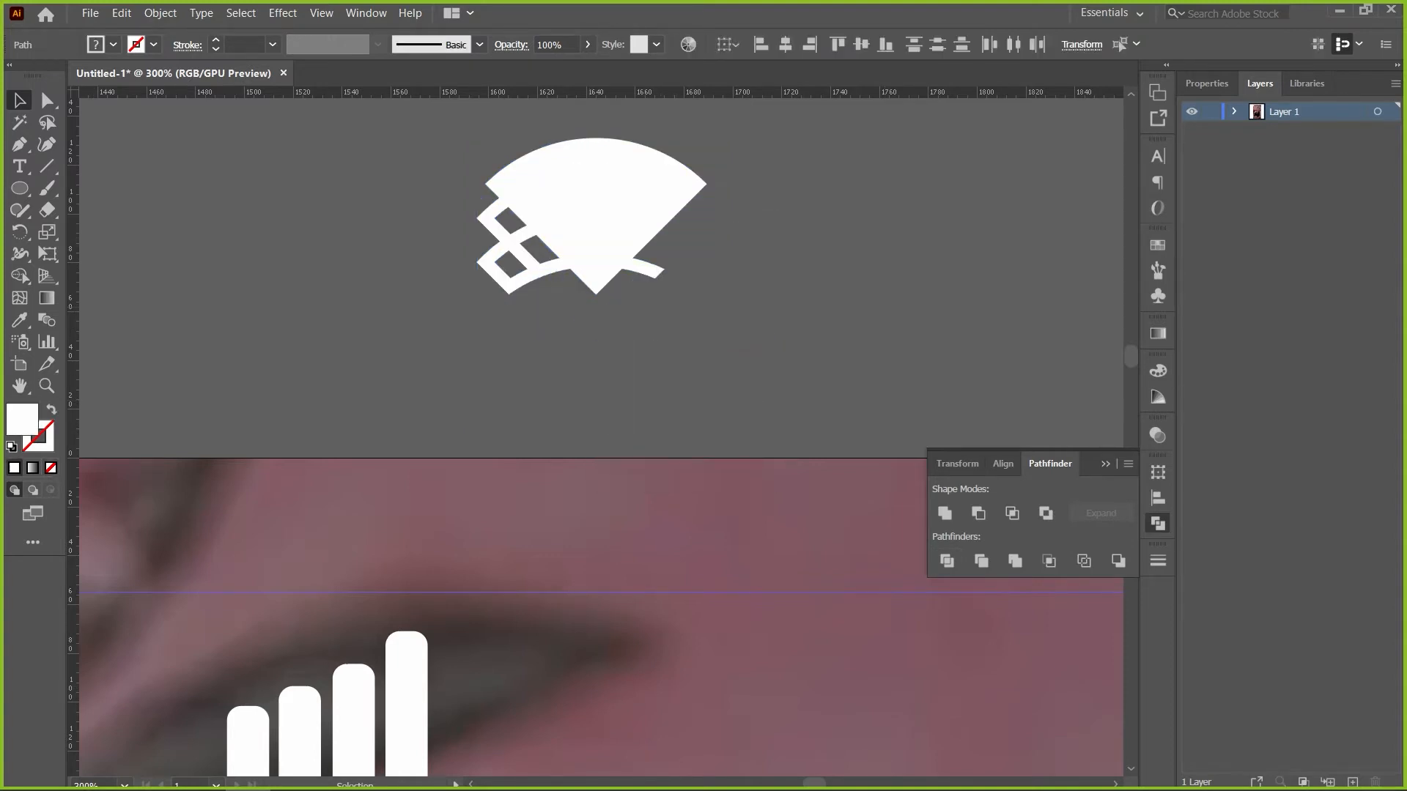
left_click_drag(683, 290, 650, 266)
key("Delete")
left_click_drag(462, 196, 509, 266)
key("Delete")
key("Delete")
left_click_drag(514, 298, 515, 298)
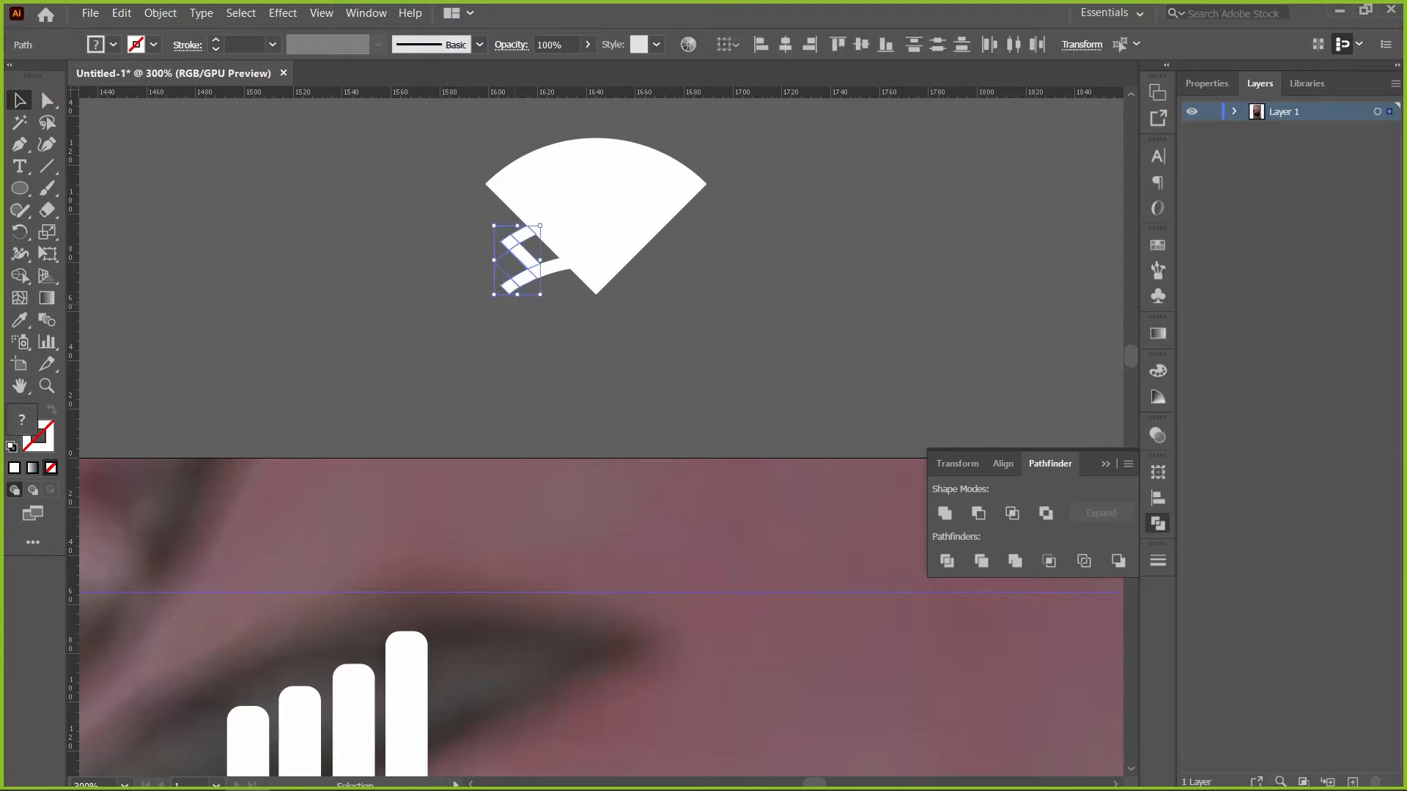
key("Delete")
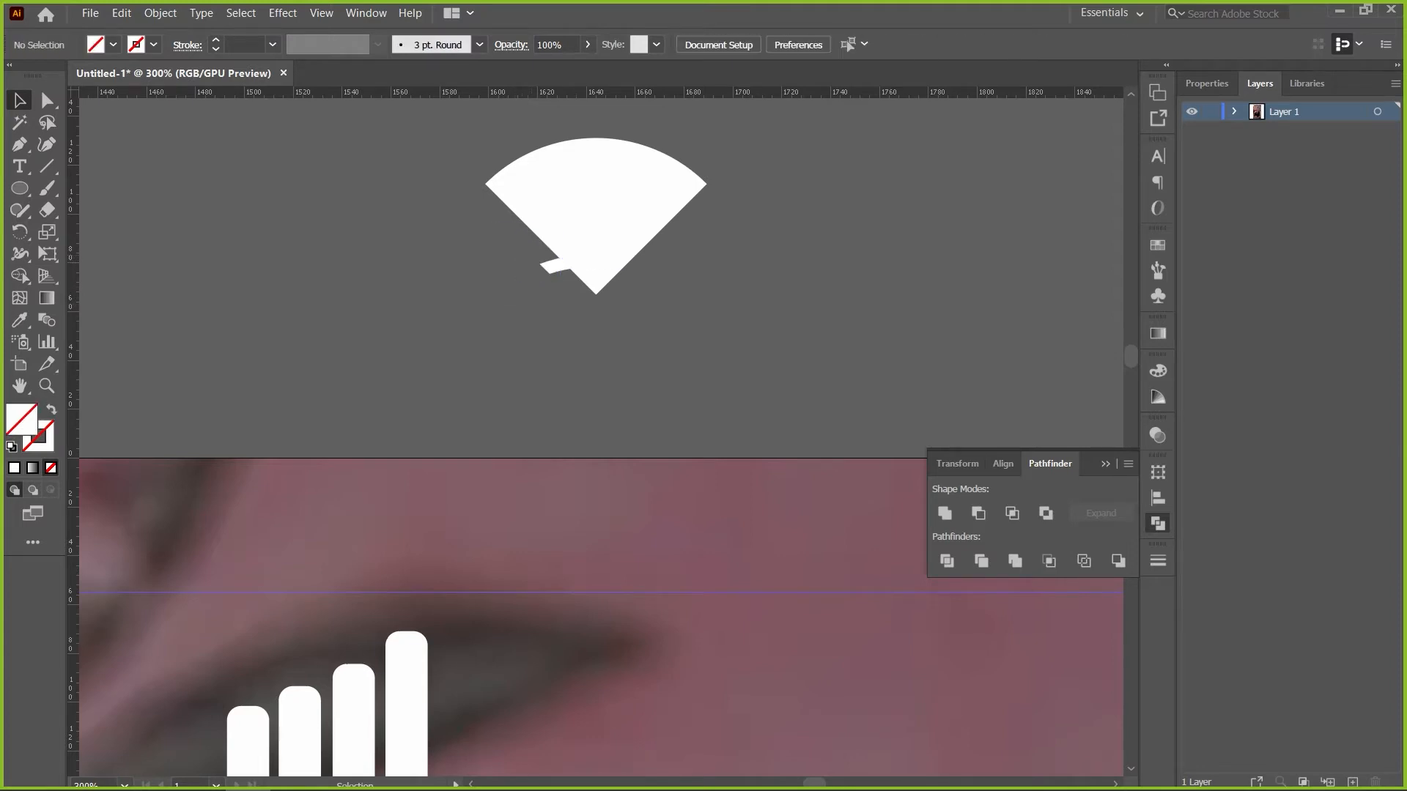
left_click(549, 268)
key("Delete")
Delete the three thin curved strips inside the wedge to form the Wi-Fi icon's separate arcs
left_click(596, 262)
key("Delete")
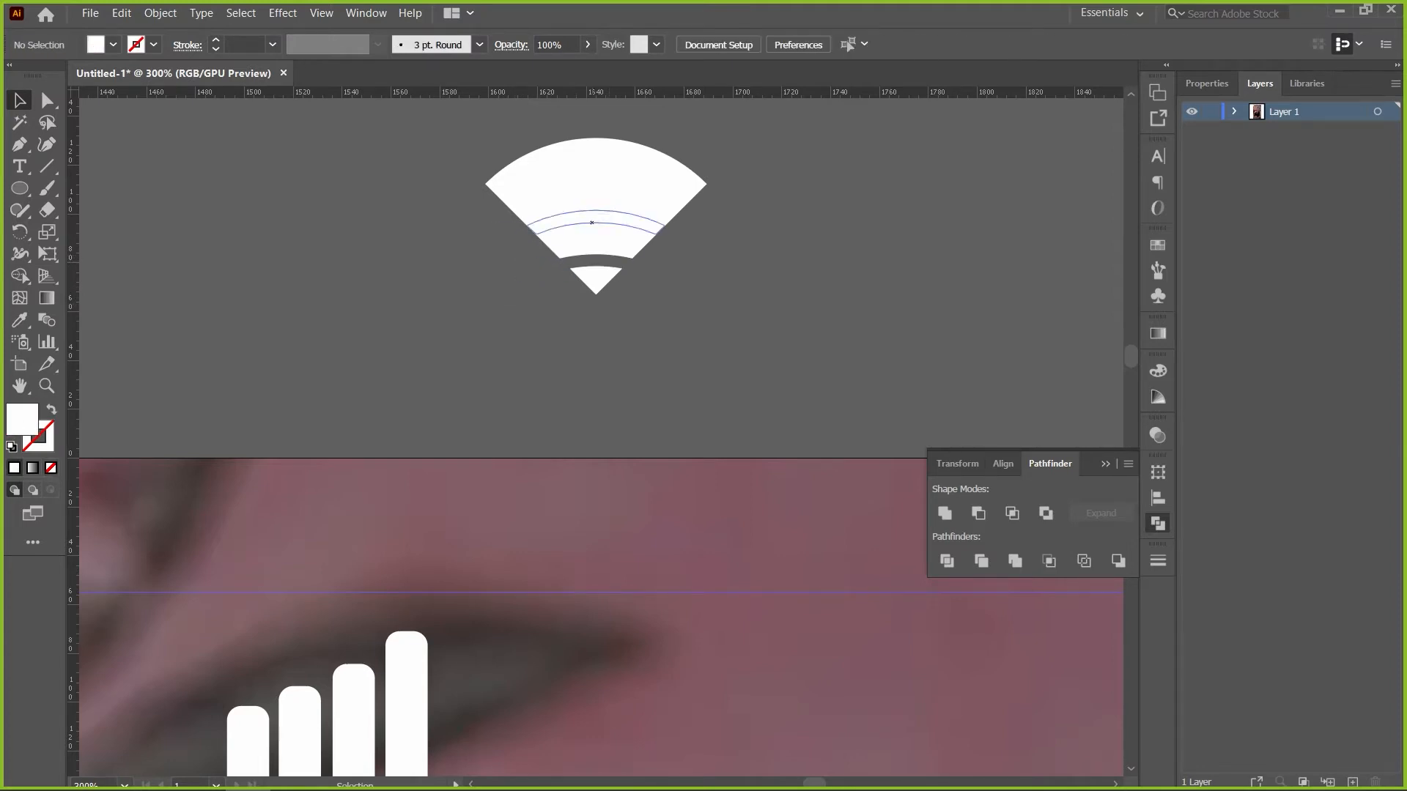
left_click(595, 216)
key("Delete")
left_click(595, 172)
key("Delete")
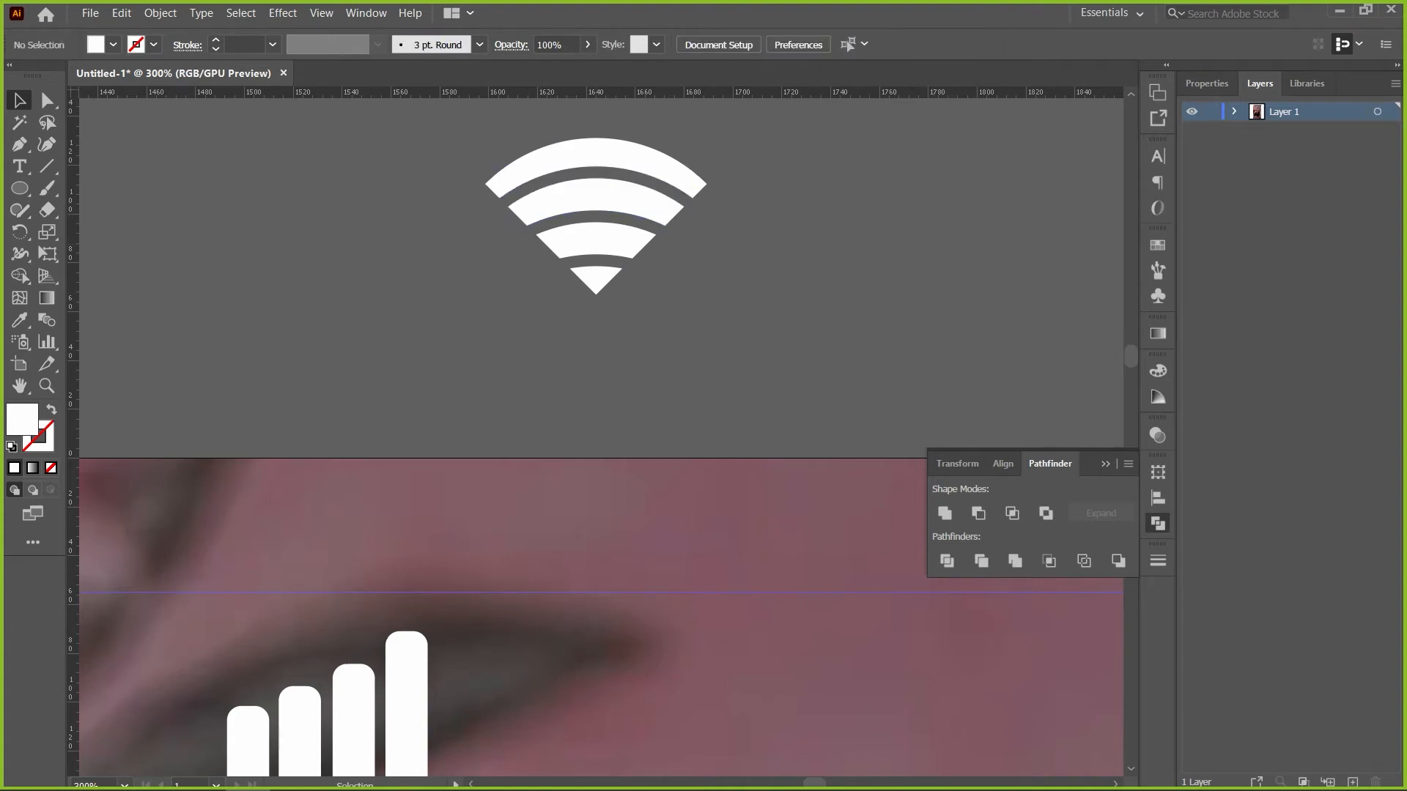
Scale down the whole Wi-Fi icon and place it just right of the signal bars between the horizontal guides
left_click_drag(798, 326, 586, 151)
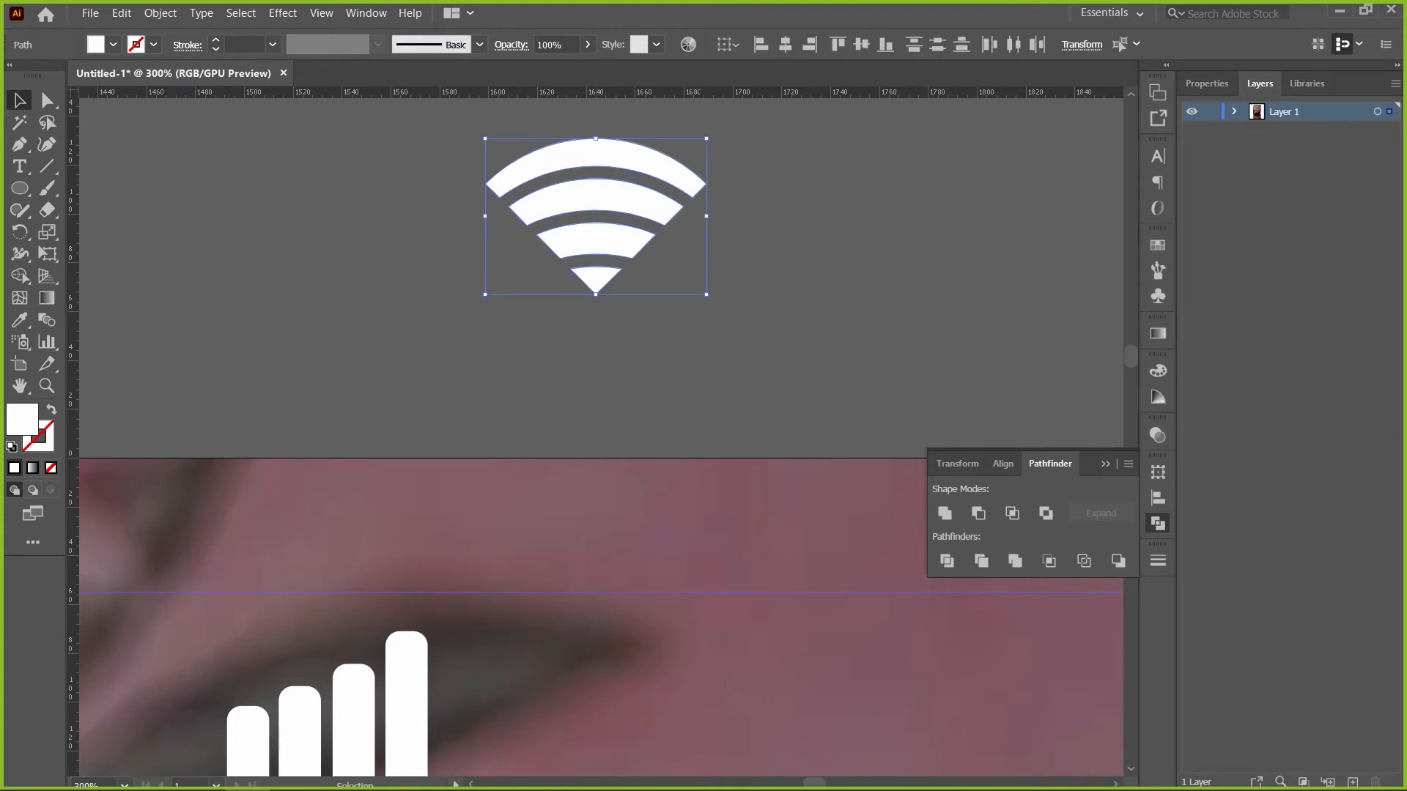
left_click_drag(707, 138, 649, 170)
left_click(683, 265)
left_click_drag(594, 211, 558, 743)
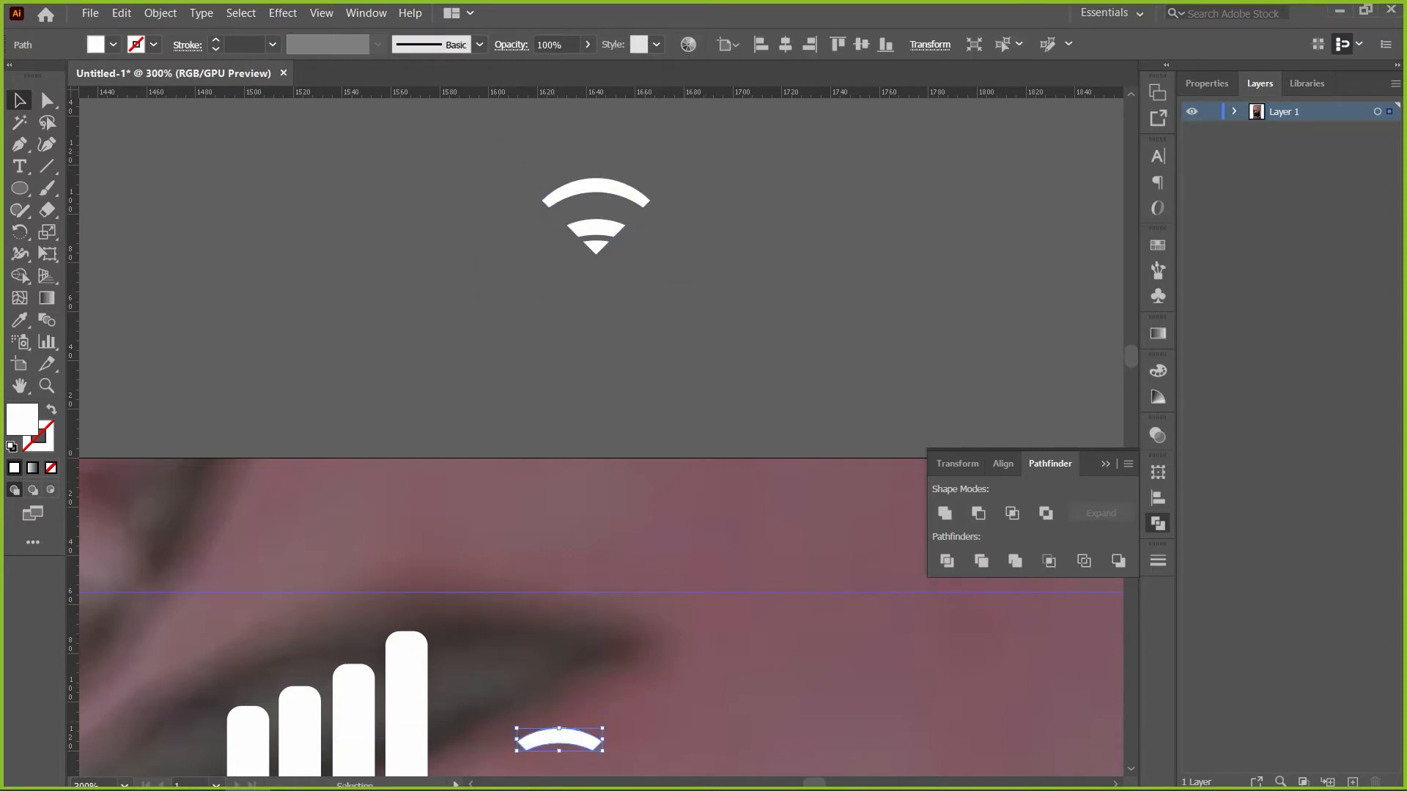
key("ctrl+z")
scroll(595, 495, "down", 4)
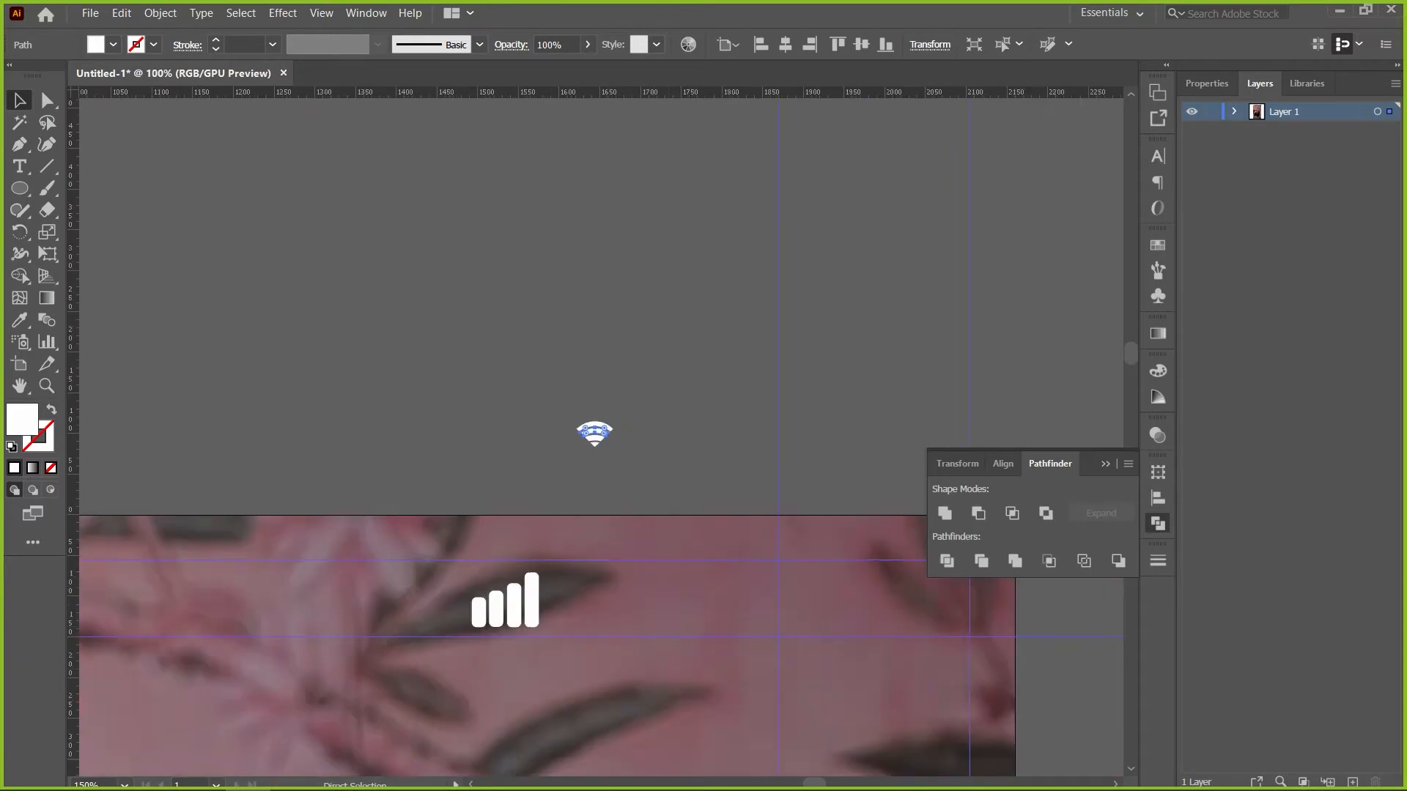
left_click_drag(594, 495, 583, 392)
left_click_drag(560, 306, 620, 423)
left_click(687, 465)
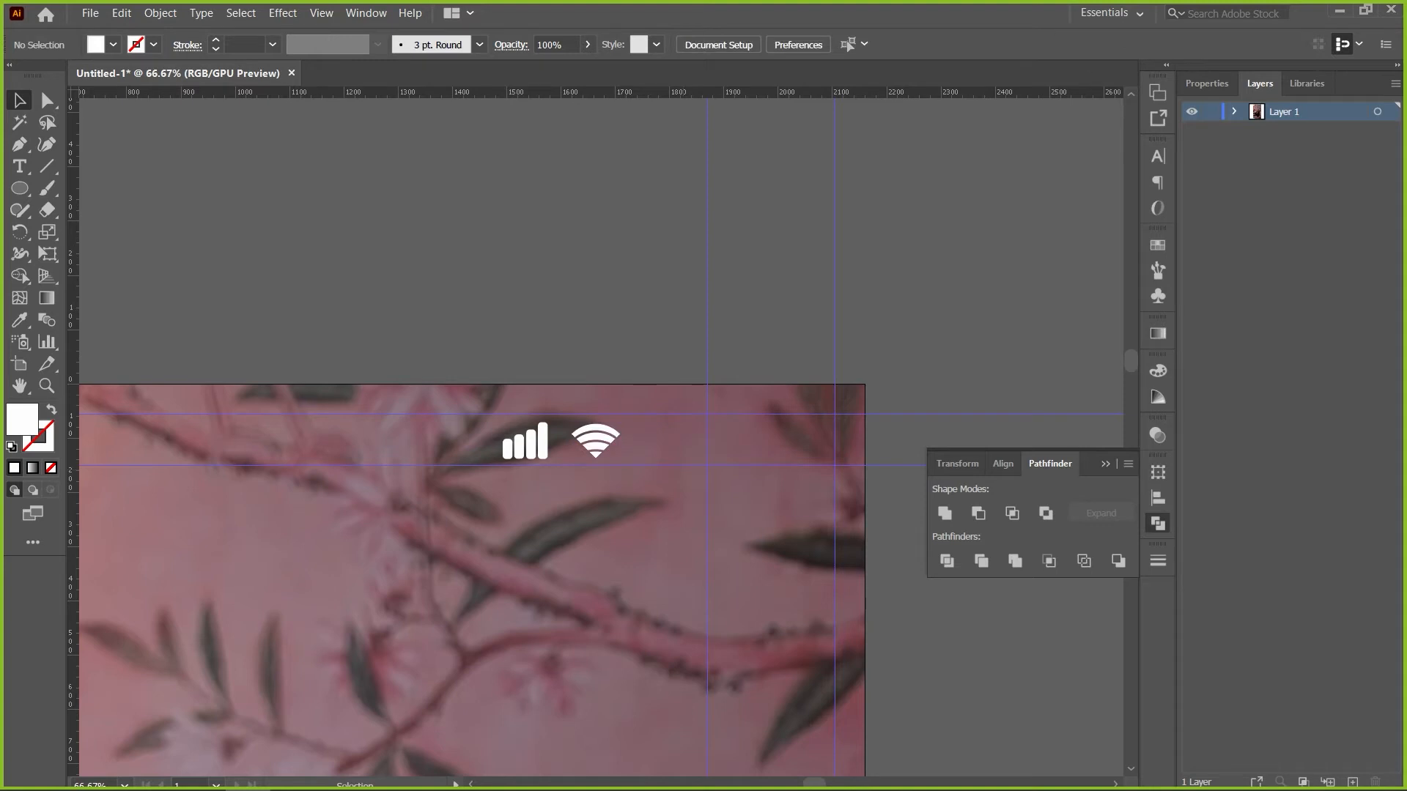
Remove the Wi-Fi icon's outermost arc and enlarge the remaining pieces to match the signal bars' height
key("ctrl+plus")
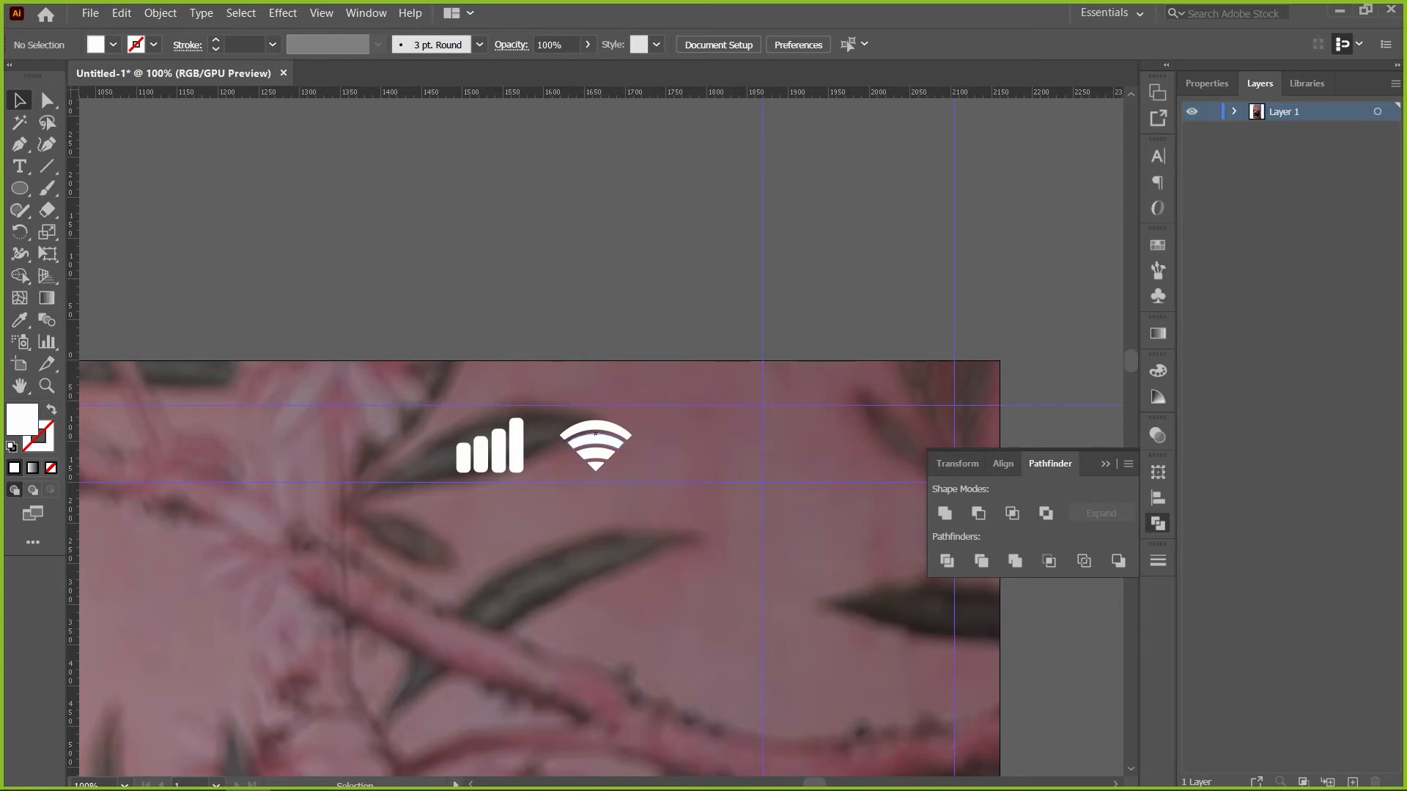
left_click(595, 425)
key("Delete")
left_click_drag(554, 419, 602, 446)
key("ctrl+shift+a")
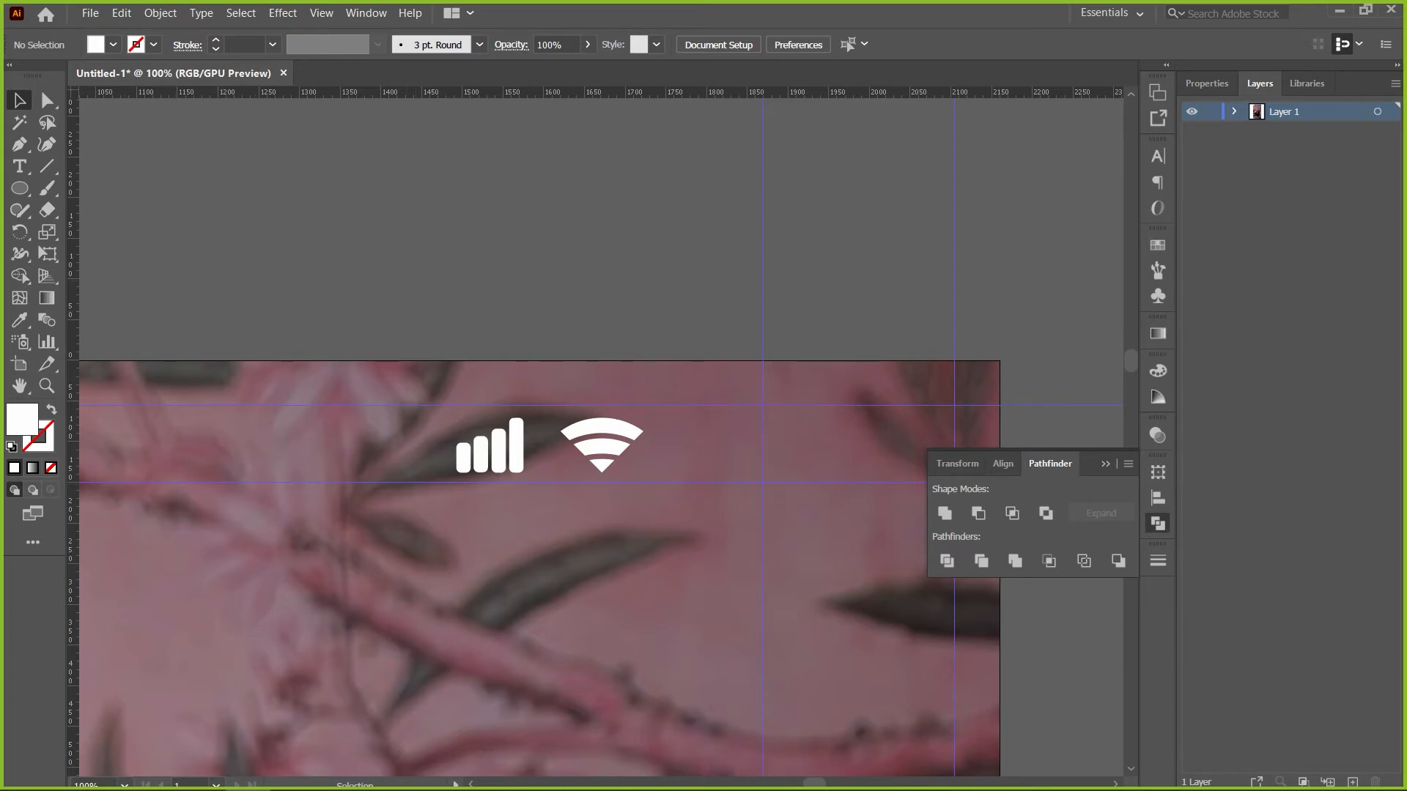
Draw a white rounded rectangle above the artboard as the battery body
left_click_drag(19, 189, 132, 211)
left_click_drag(456, 193, 642, 288)
key("v")
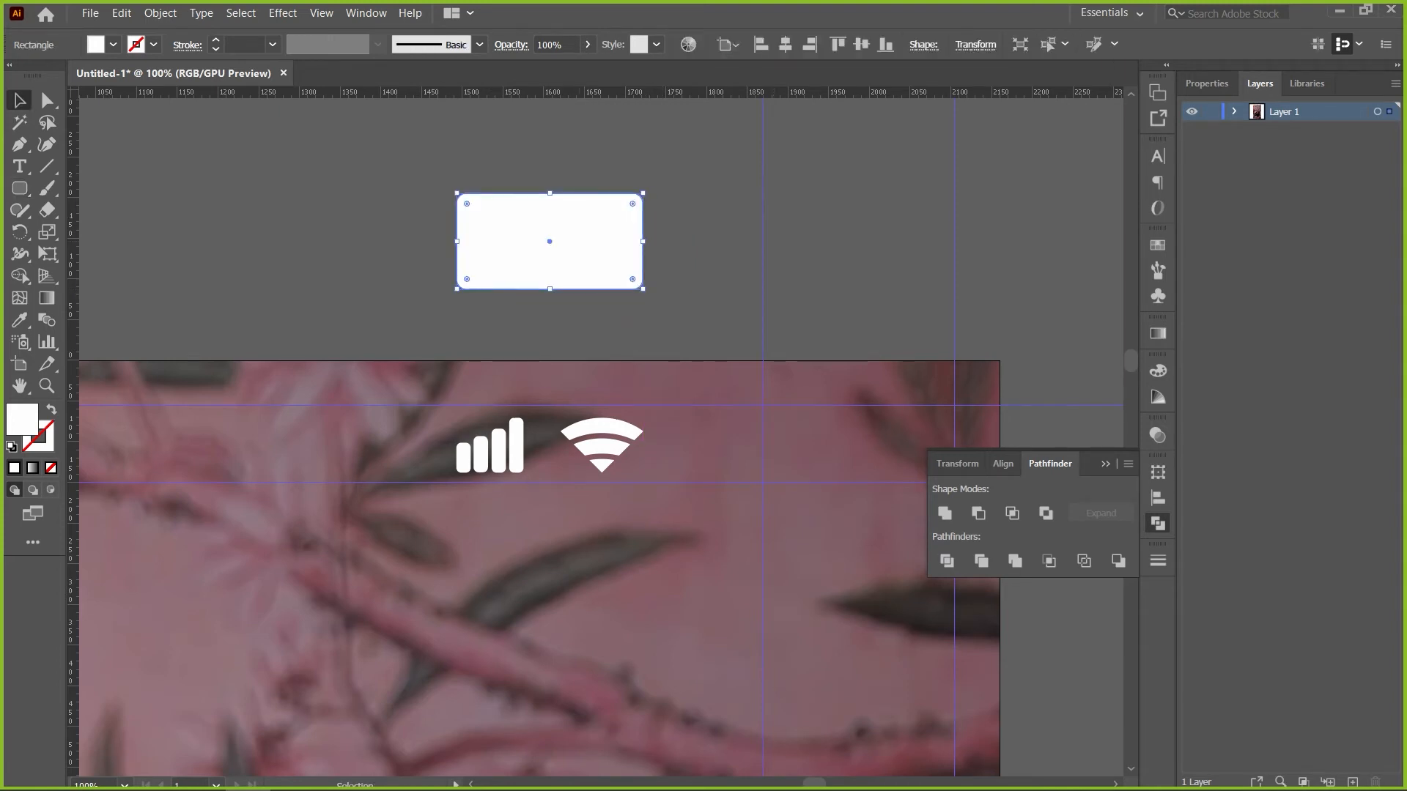
Draw a white circle about 78 px wide beside the battery body and remove its left anchor to leave a right-facing half circle
left_click_drag(19, 189, 110, 231)
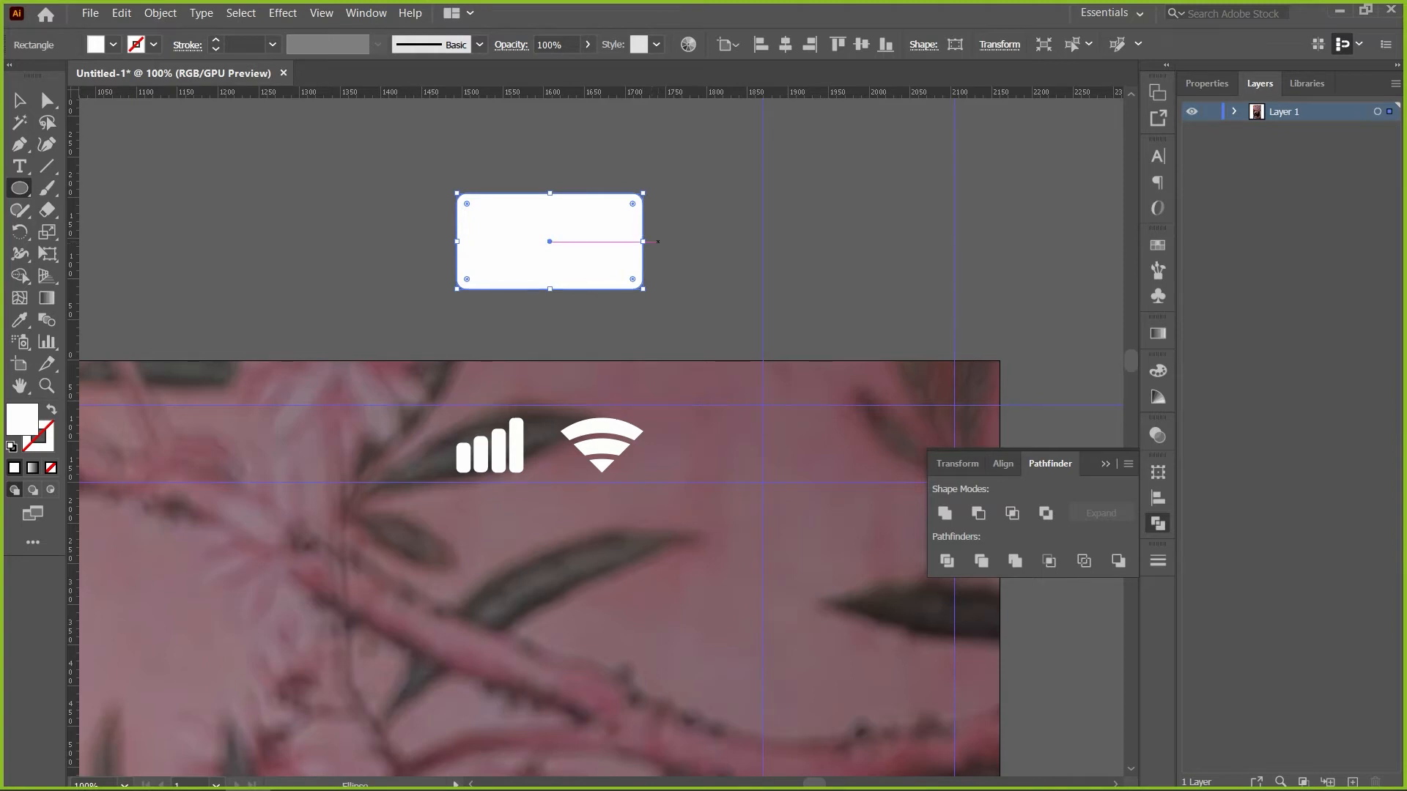
left_click_drag(659, 242, 698, 242)
key("v")
key("ctrl+shift+a")
key("ctrl+shift+a")
key("a")
left_click(696, 231)
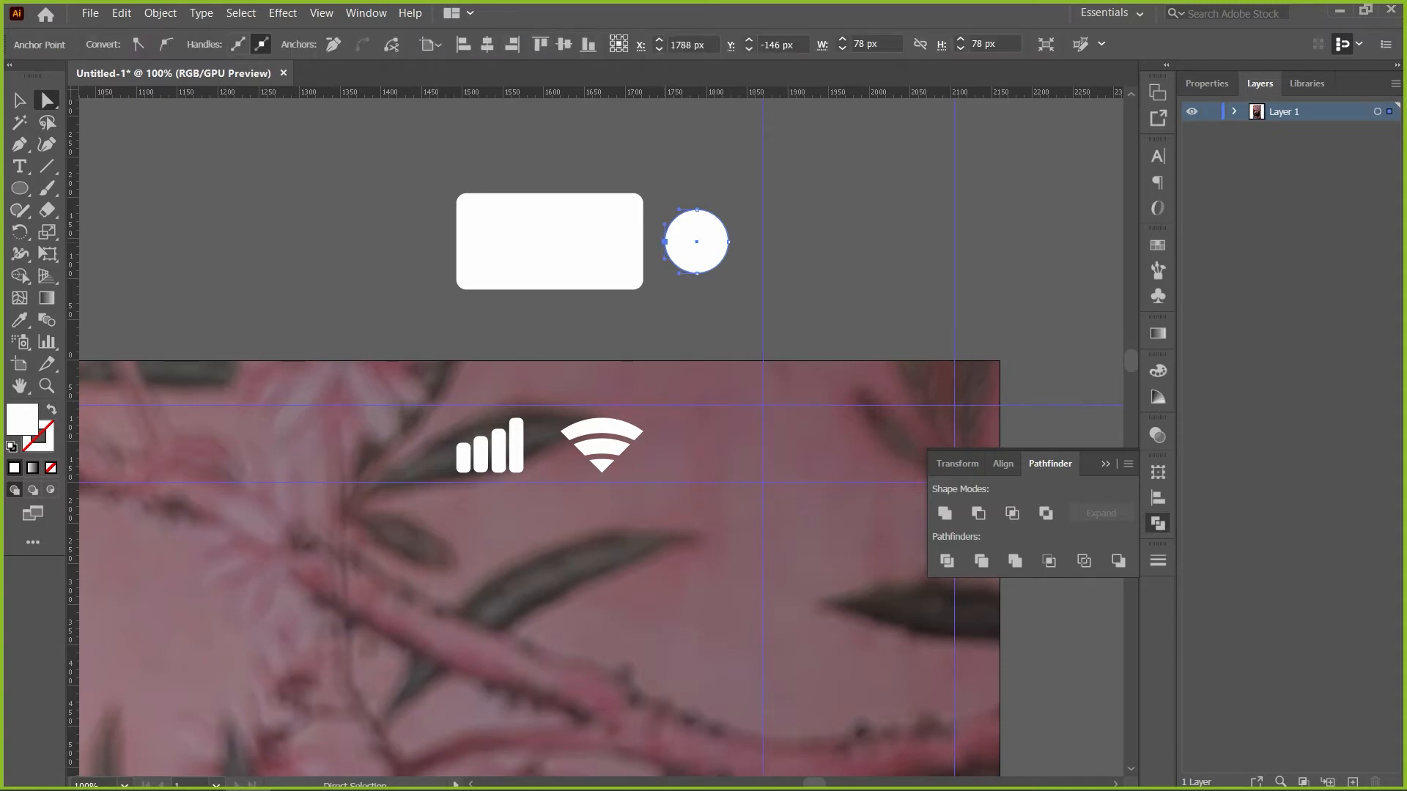
key("Delete")
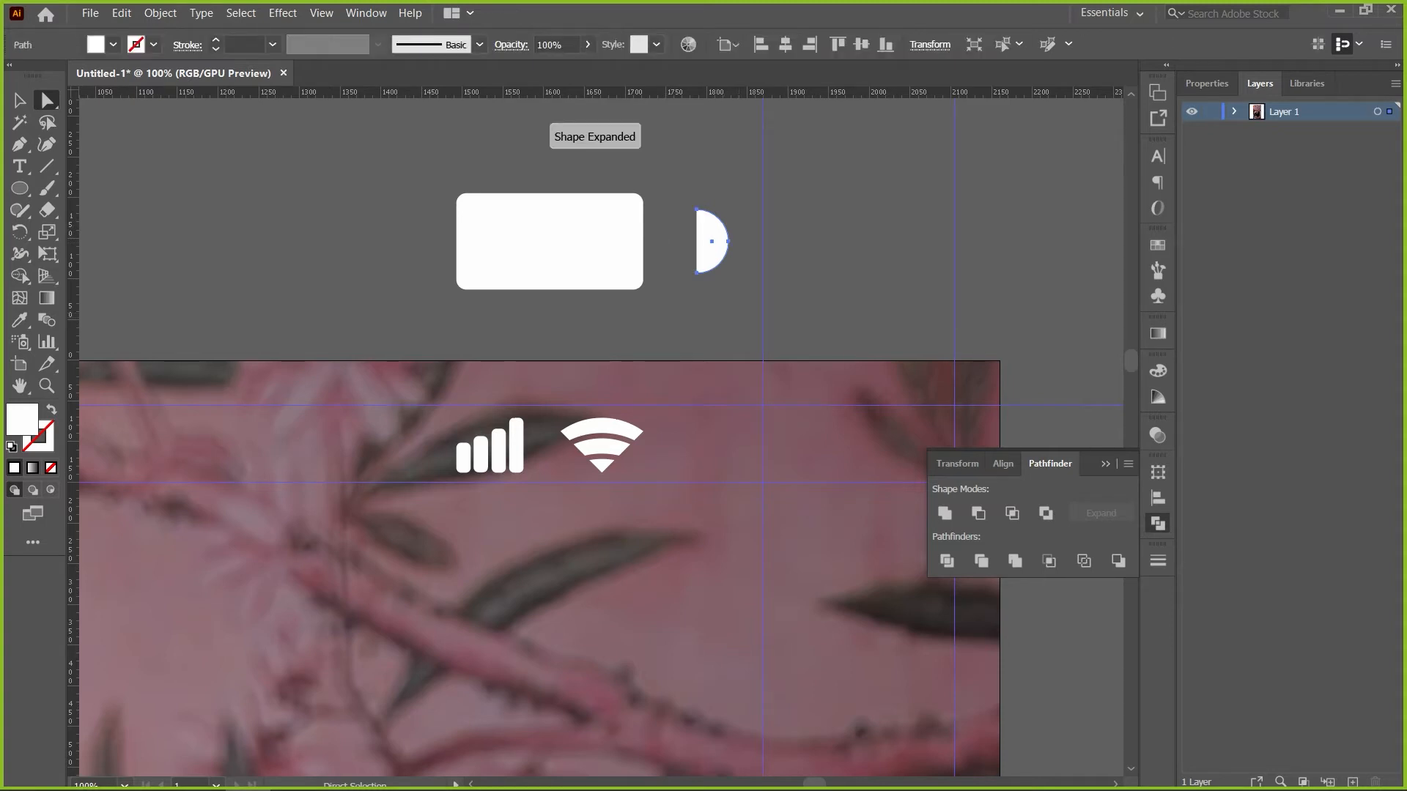
Shrink the half circle and set it just off the battery body's right edge, vertically centred, as the battery terminal
key("v")
left_click_drag(712, 242, 657, 242)
left_click(692, 273)
left_click(689, 275)
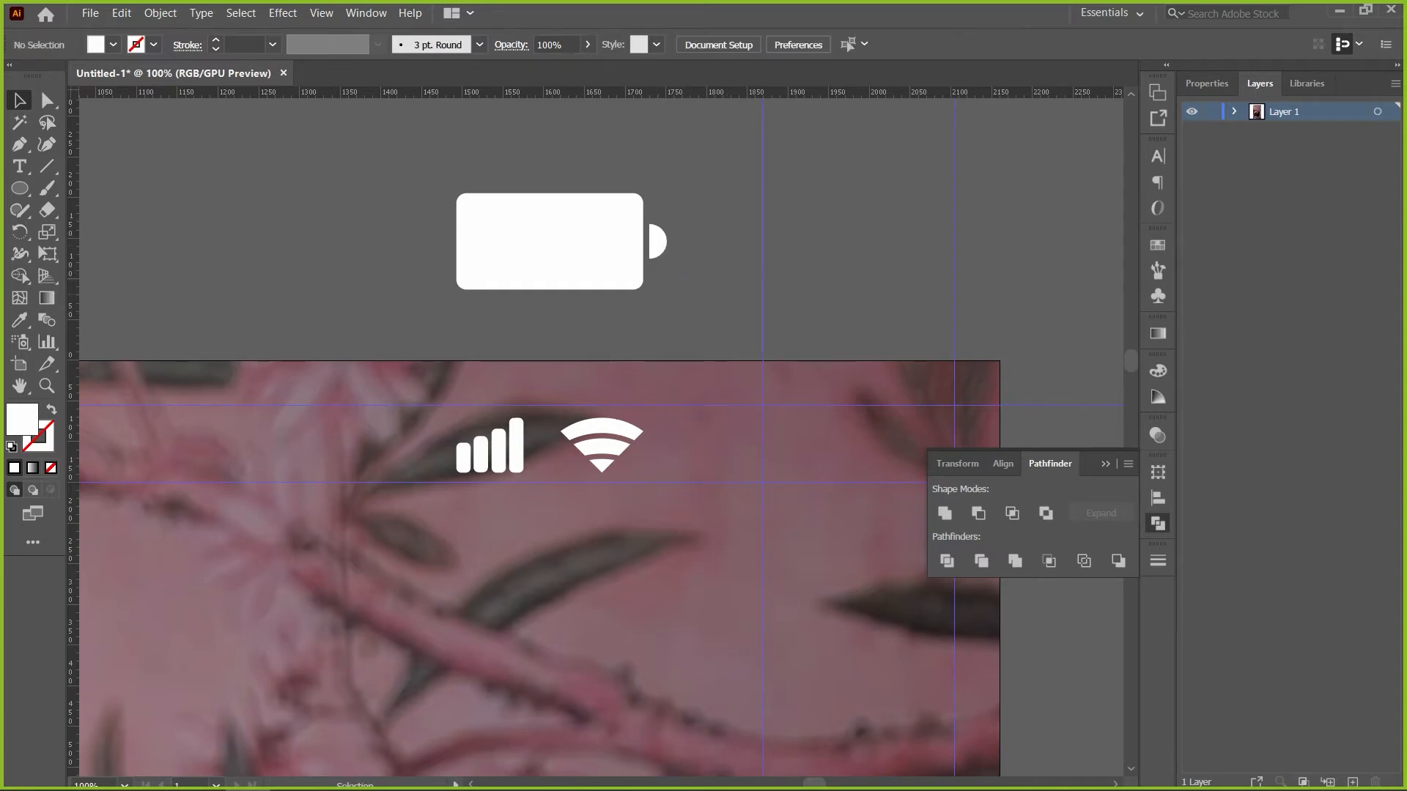
Turn the battery body's white fill into a 9 pt white outline and clear the selection
left_click(591, 254)
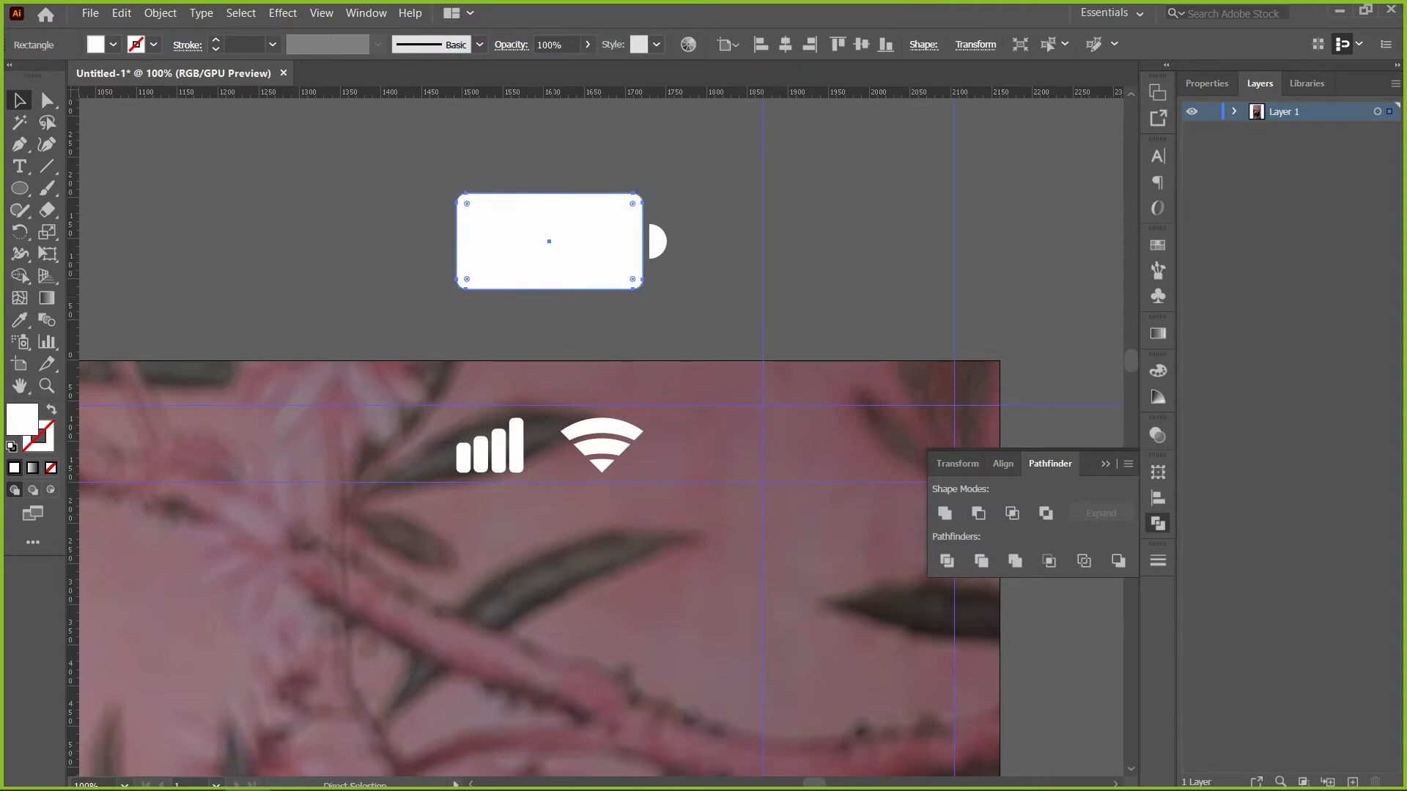
key("ctrl+c")
key("ctrl+v")
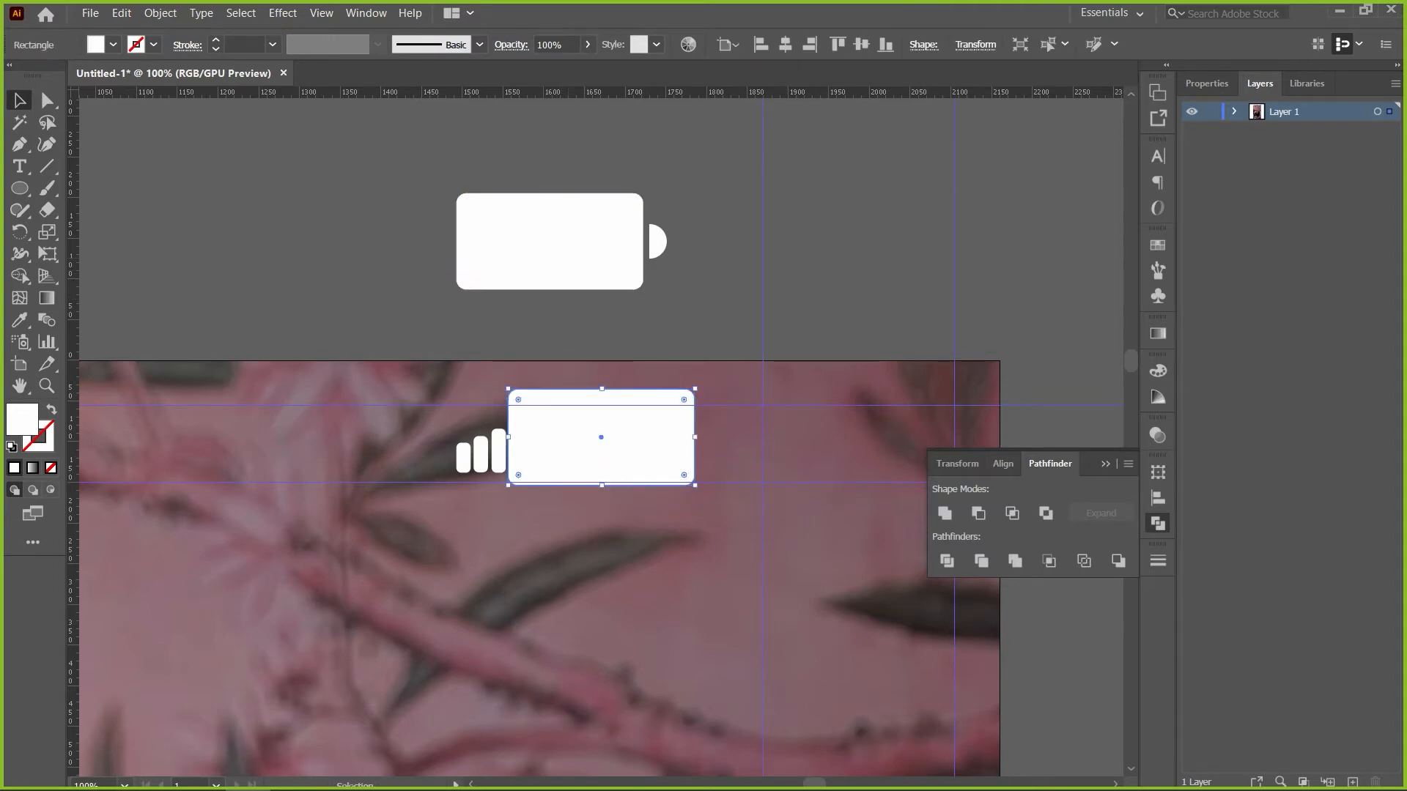
key("ctrl+z")
key("shift+x")
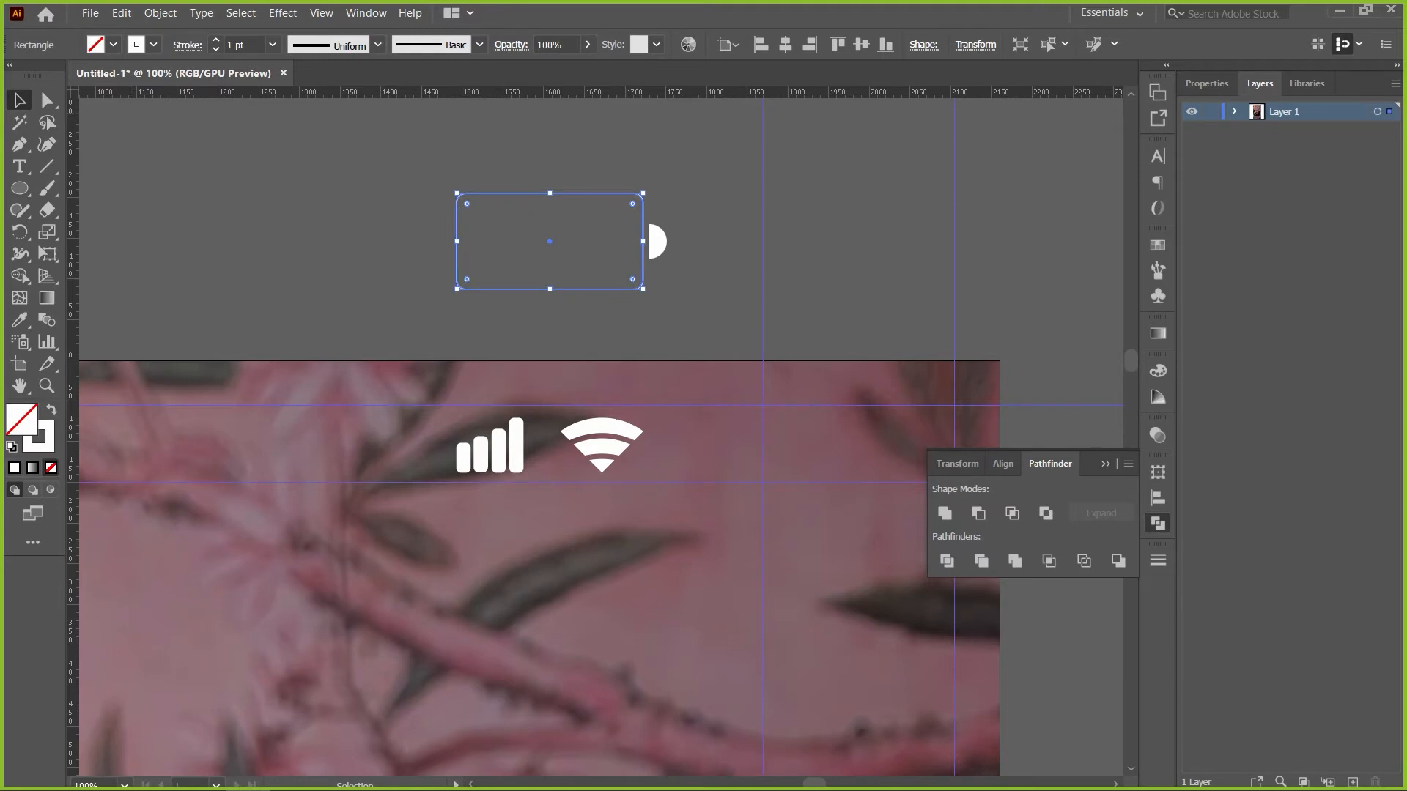
left_click(215, 41)
left_click(216, 40)
left_click(215, 40)
left_click(215, 41)
left_click(215, 40)
left_click(216, 41)
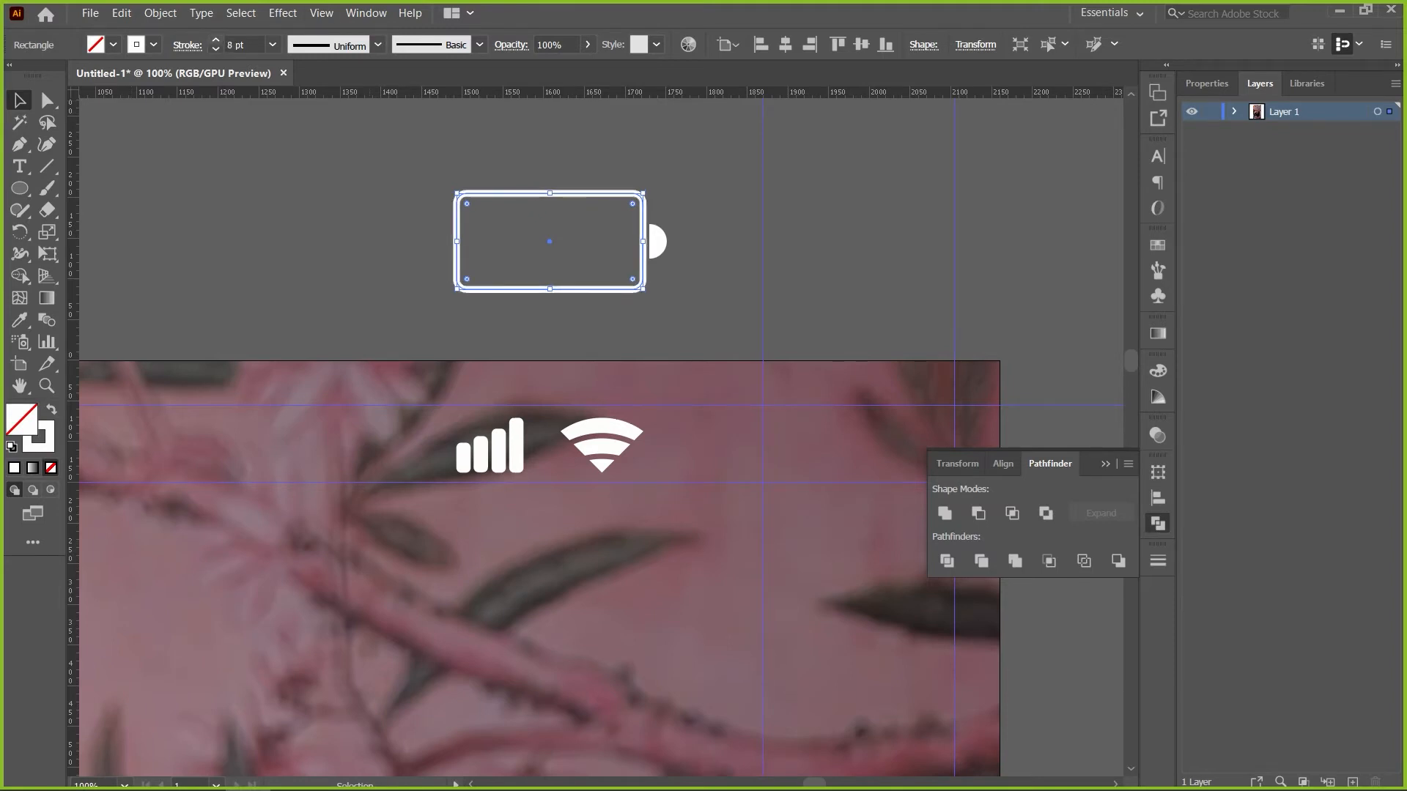
left_click(216, 40)
left_click(216, 41)
key("ctrl+shift+a")
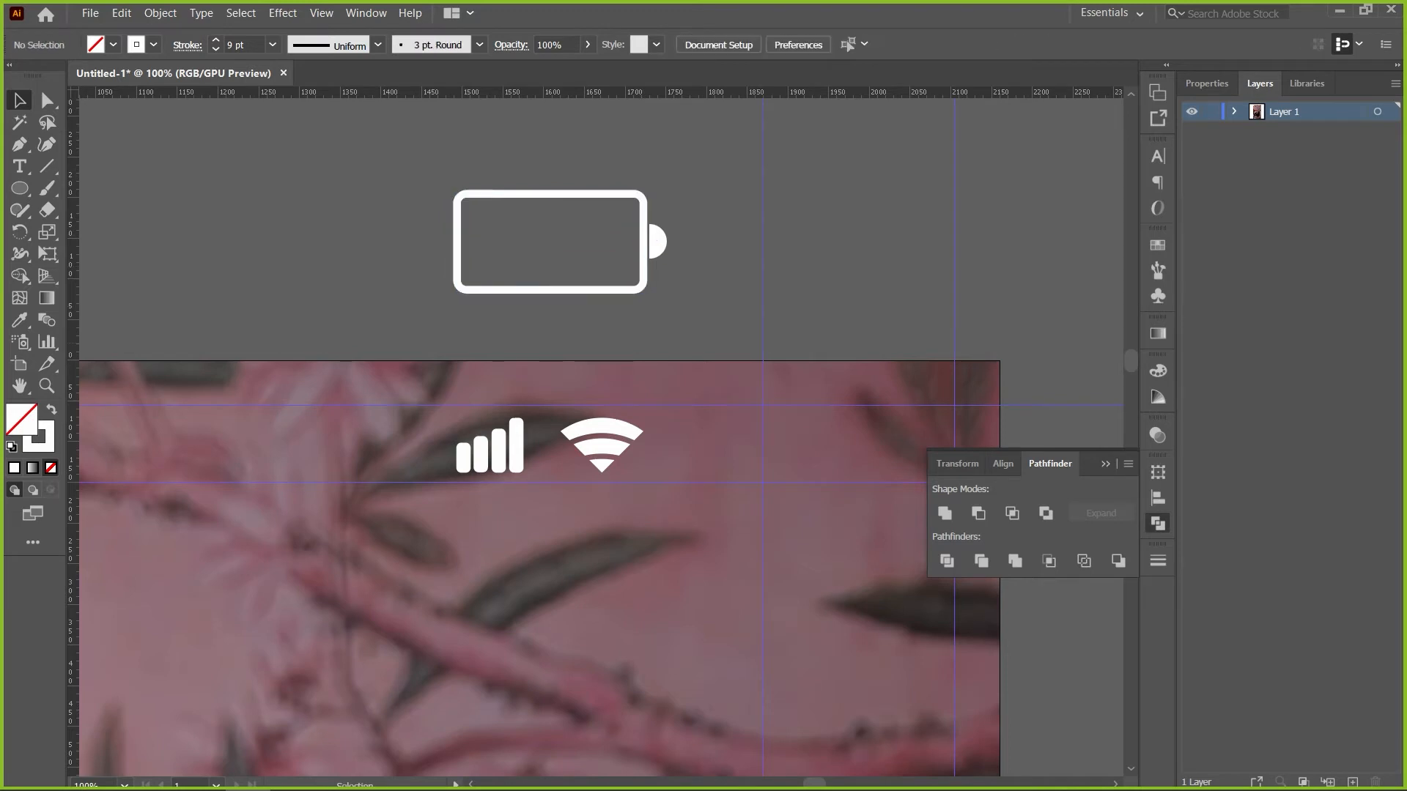
Draw a smaller rounded rectangle inside the left part of the battery outline and give it a white fill without stroke
left_click(20, 188)
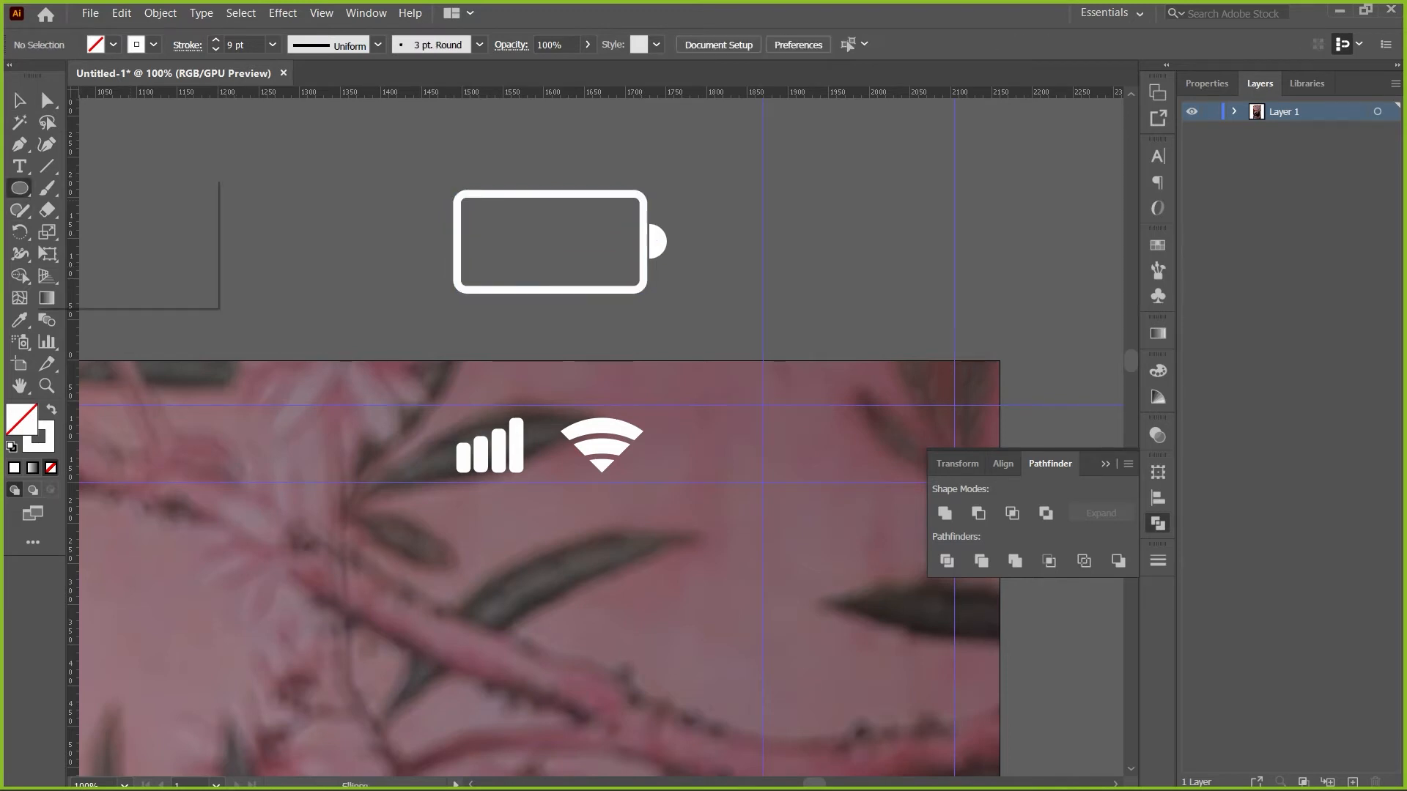
left_click(80, 211)
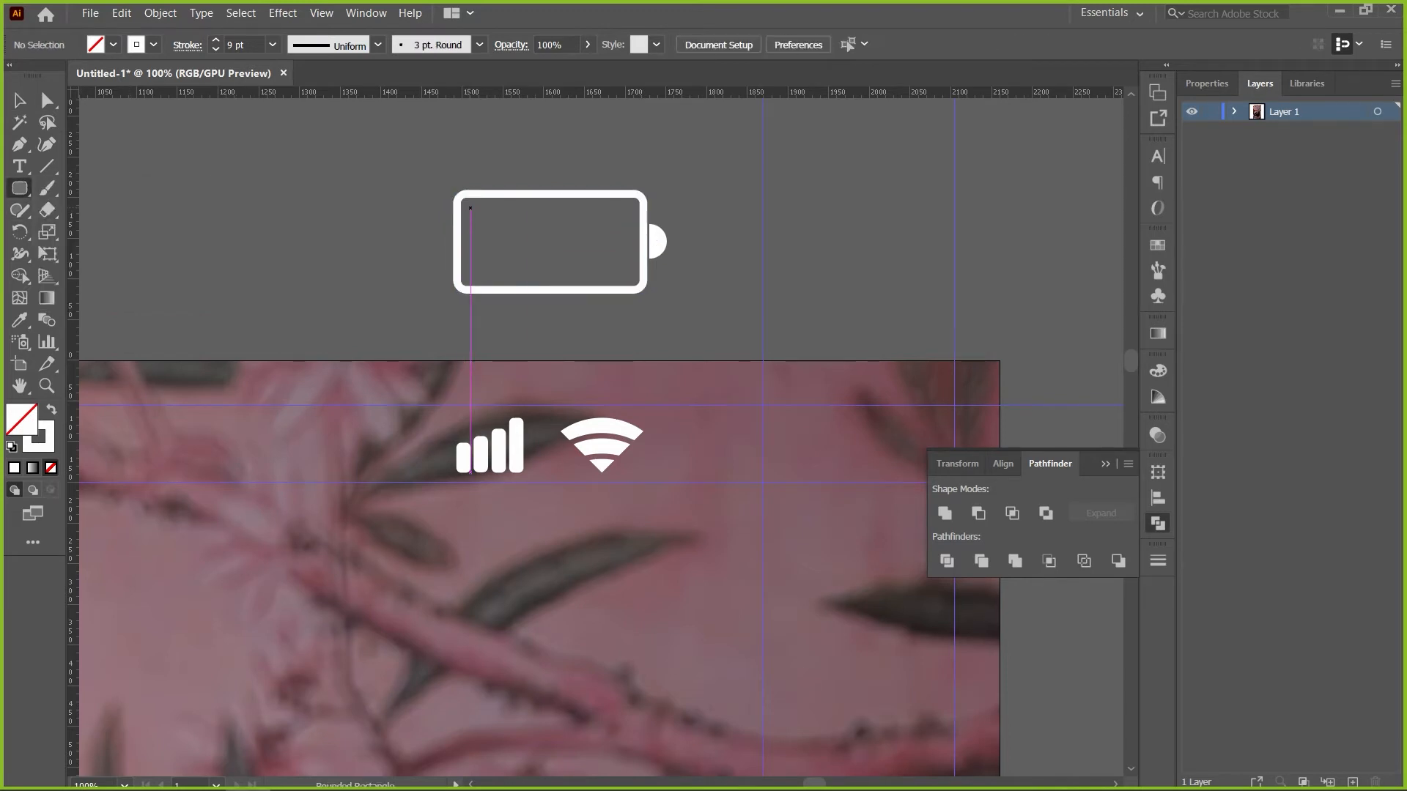
mouse_move(470, 206)
left_mouse_down()
mouse_move(562, 277)
mouse_move(590, 278)
left_mouse_up()
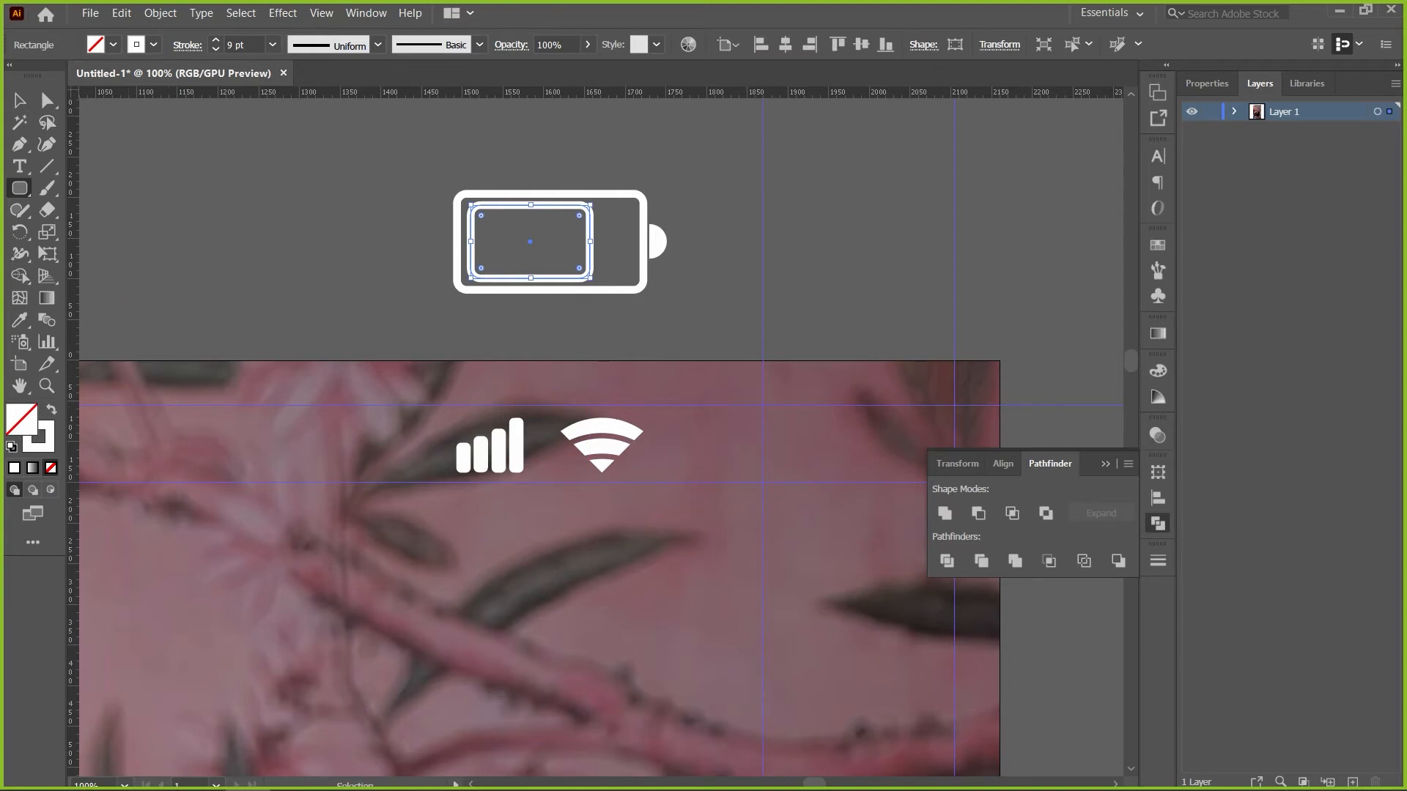
left_click(112, 45)
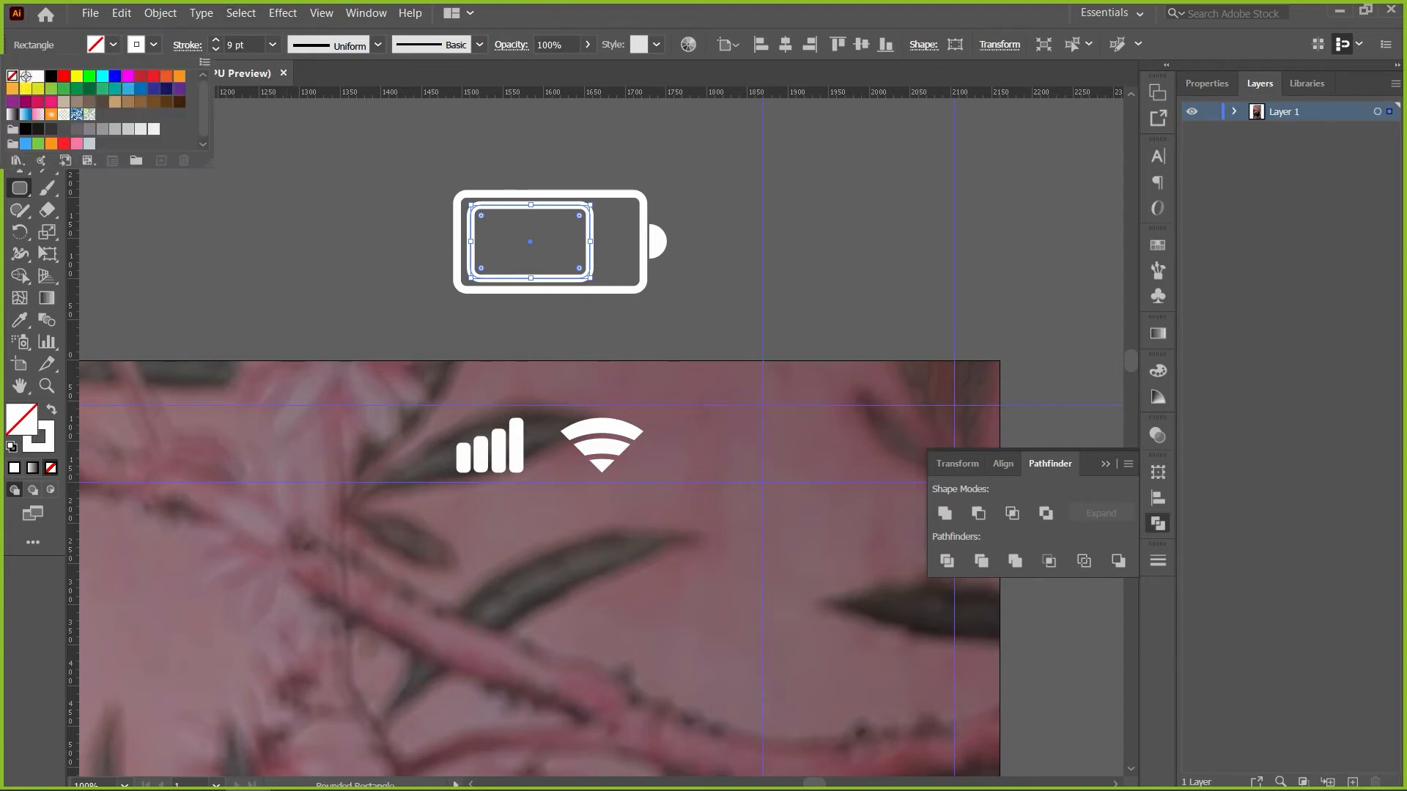
key("shift+x")
key("v")
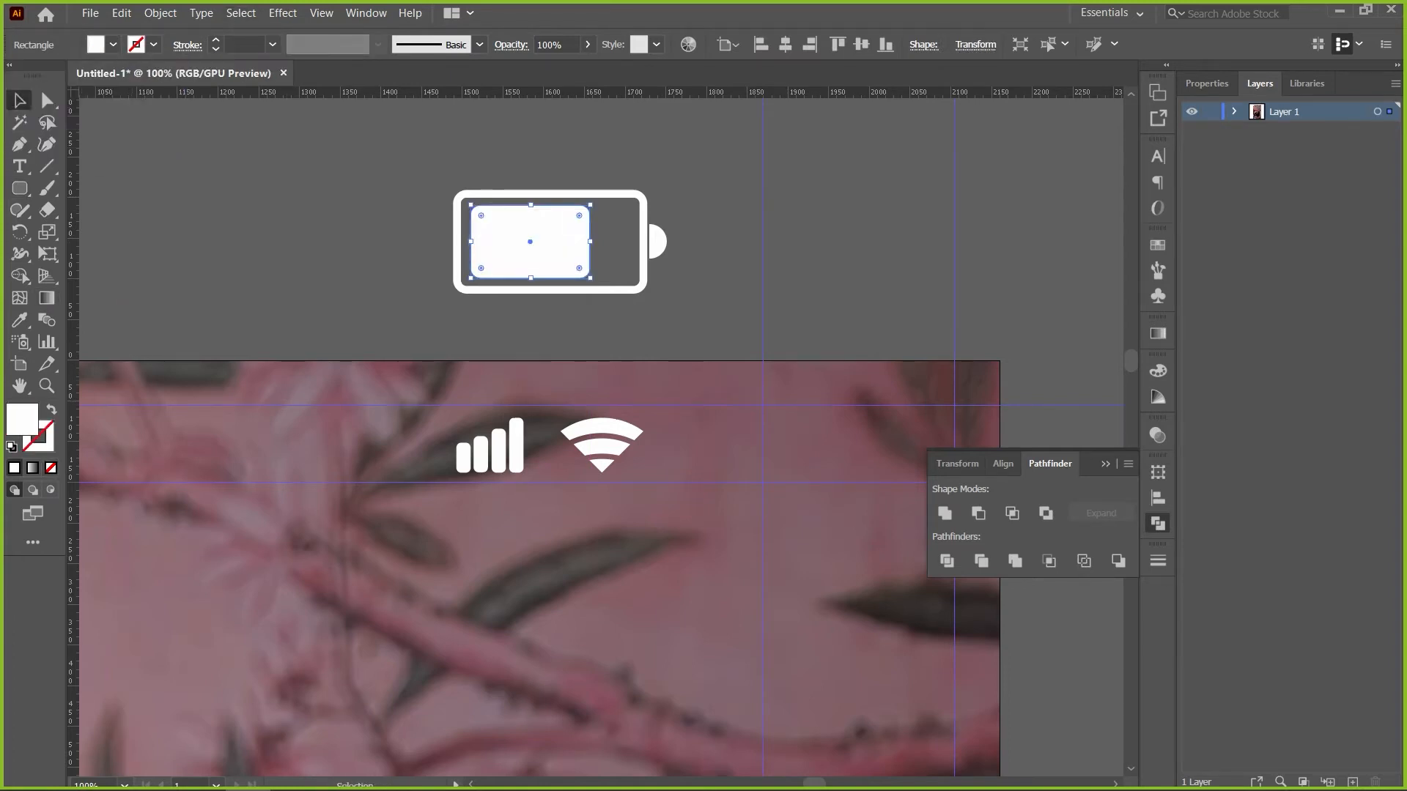
Nudge the inner charge block left so its gap to the battery outline's left side is narrow
left_click(513, 322)
left_click(530, 242)
key("shift+Left")
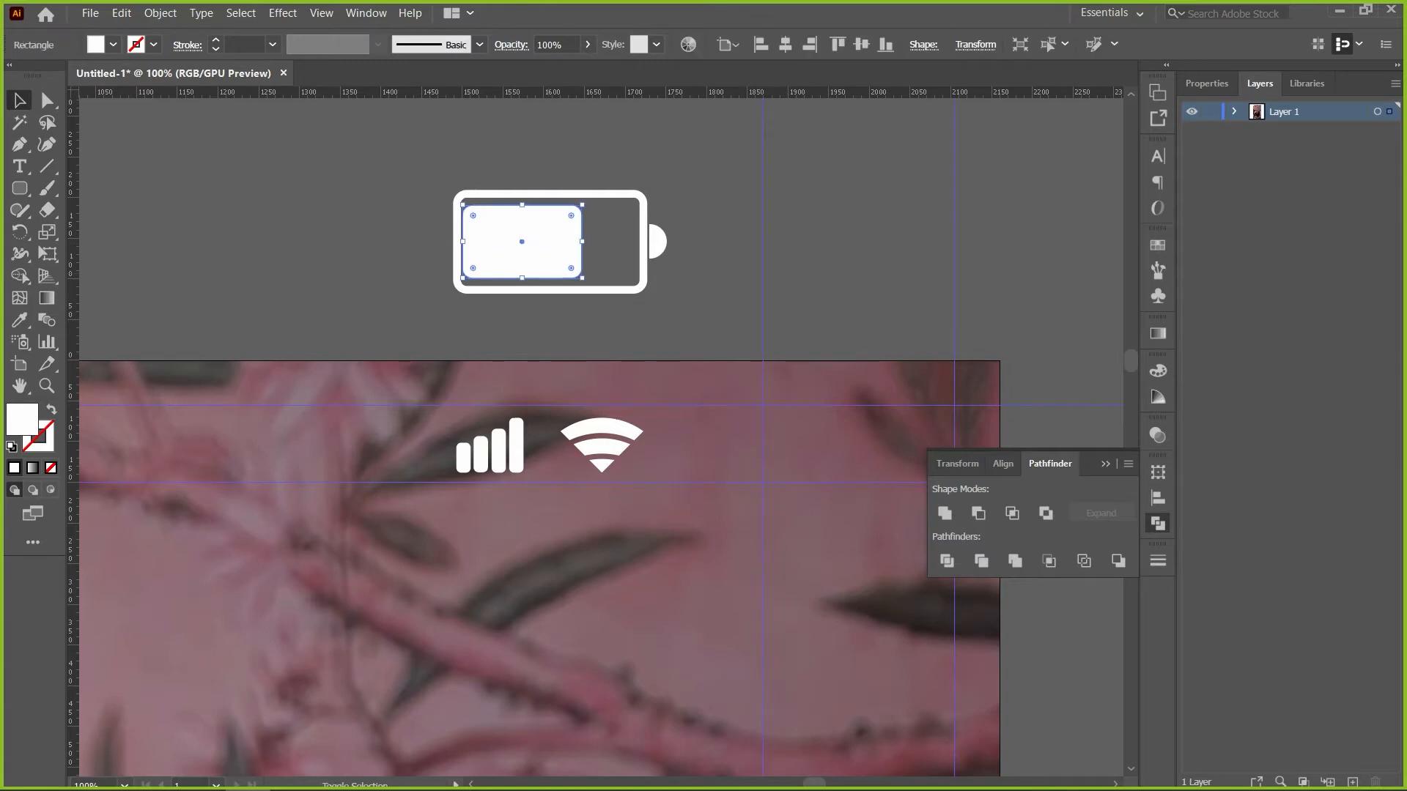
key("Right")
key("Right")
key("Right")
key("Right")
key("Right")
key("Right")
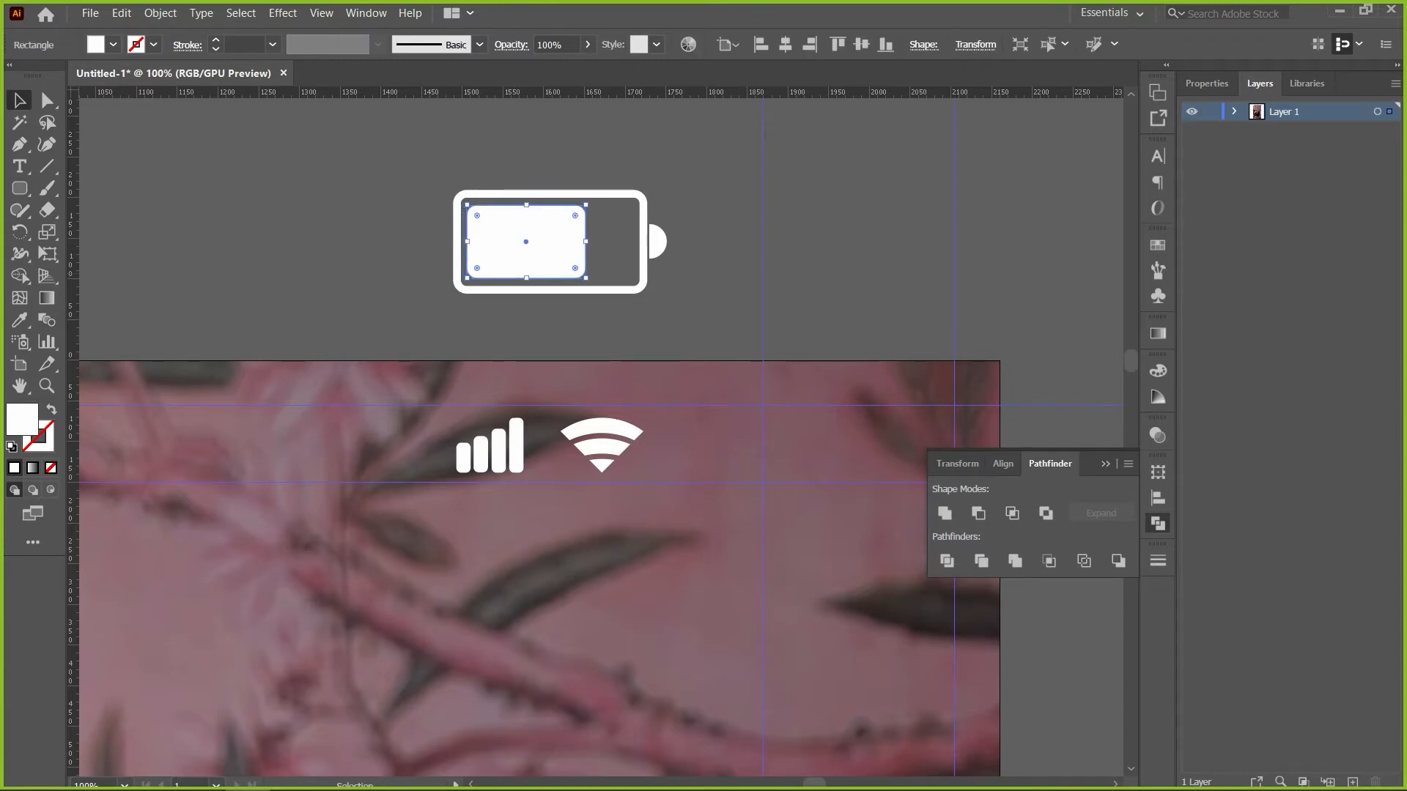
left_click_drag(526, 205, 523, 202)
left_click(528, 151)
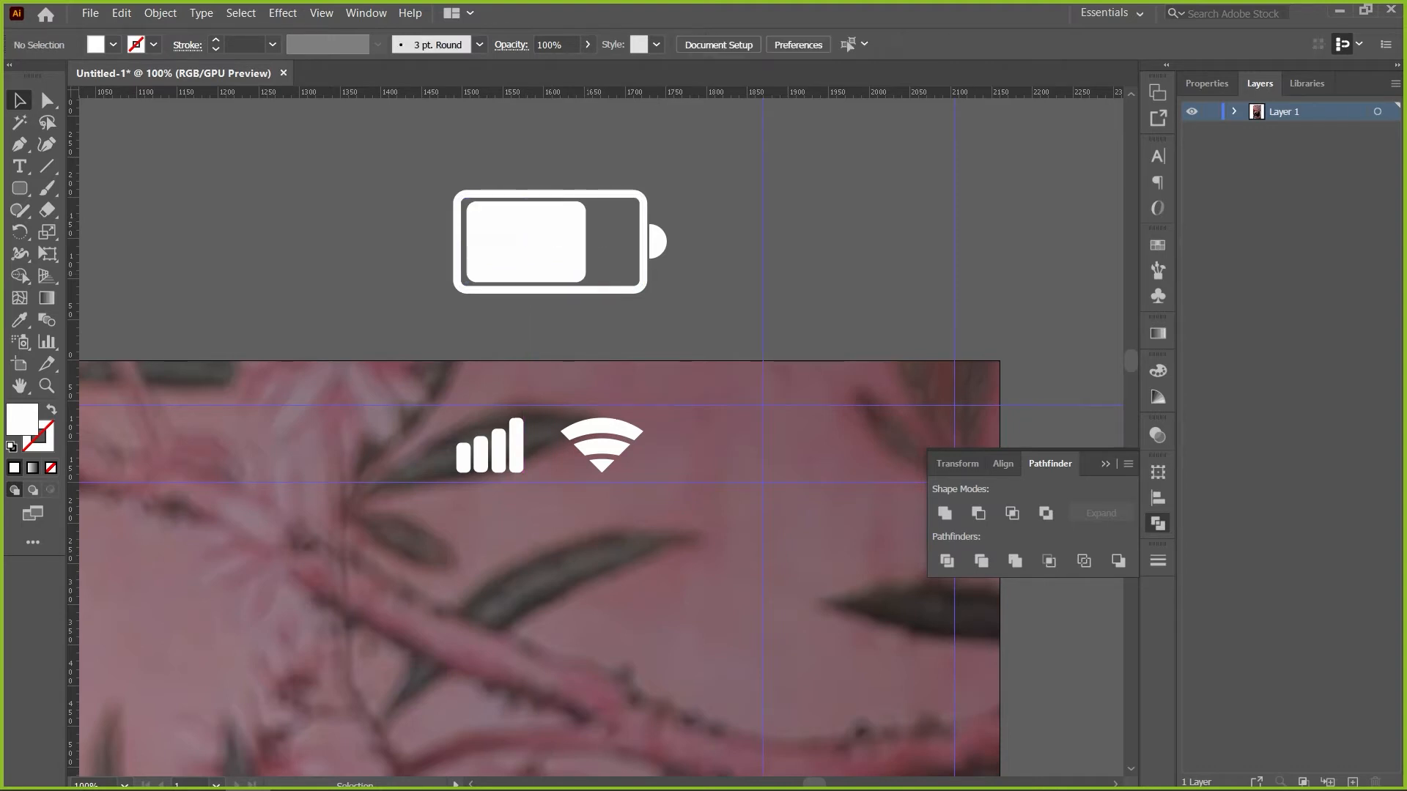
left_click(525, 242)
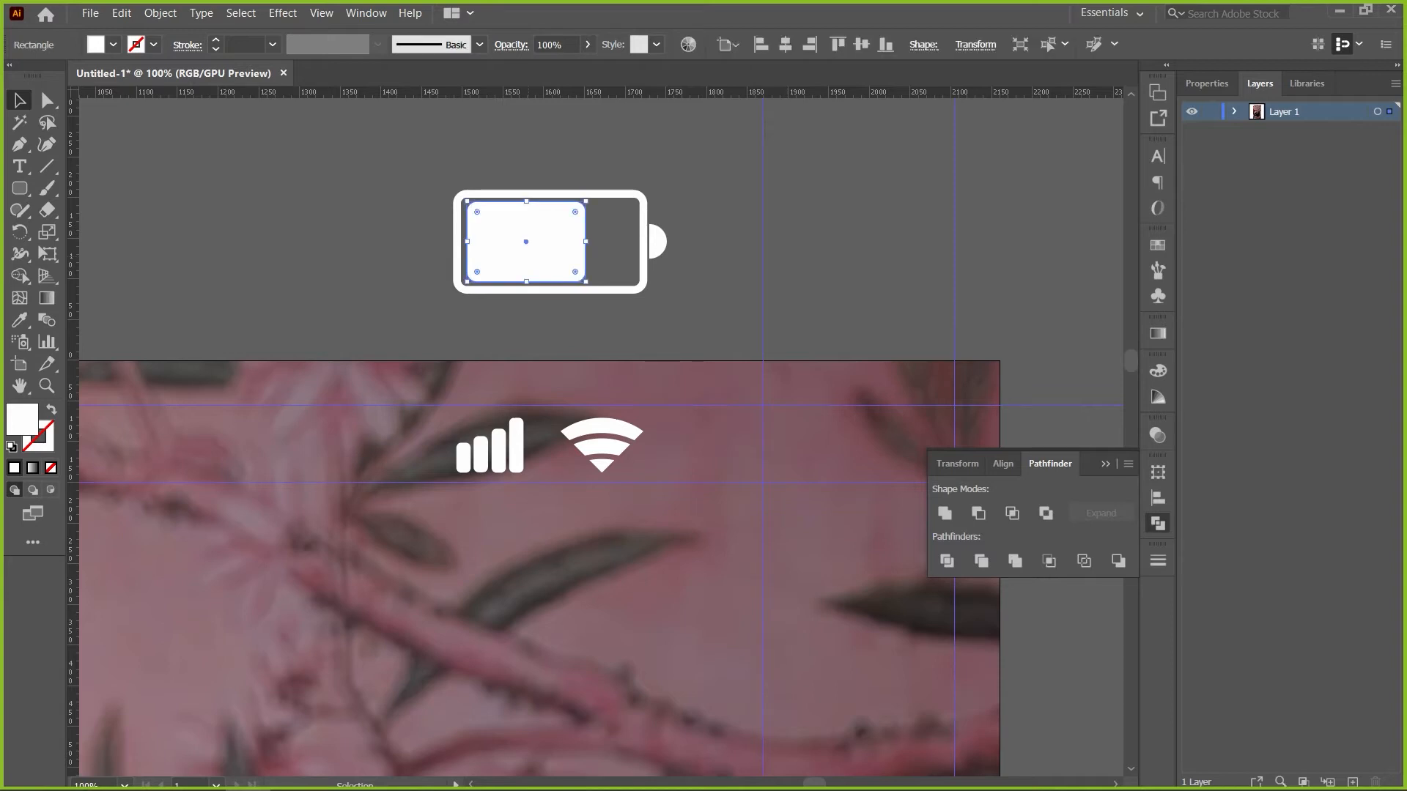
key("Left")
key("Left")
key("Left")
left_click(803, 176)
key("ctrl+z")
key("ctrl+z")
key("ctrl+z")
key("ctrl+z")
left_click(766, 158)
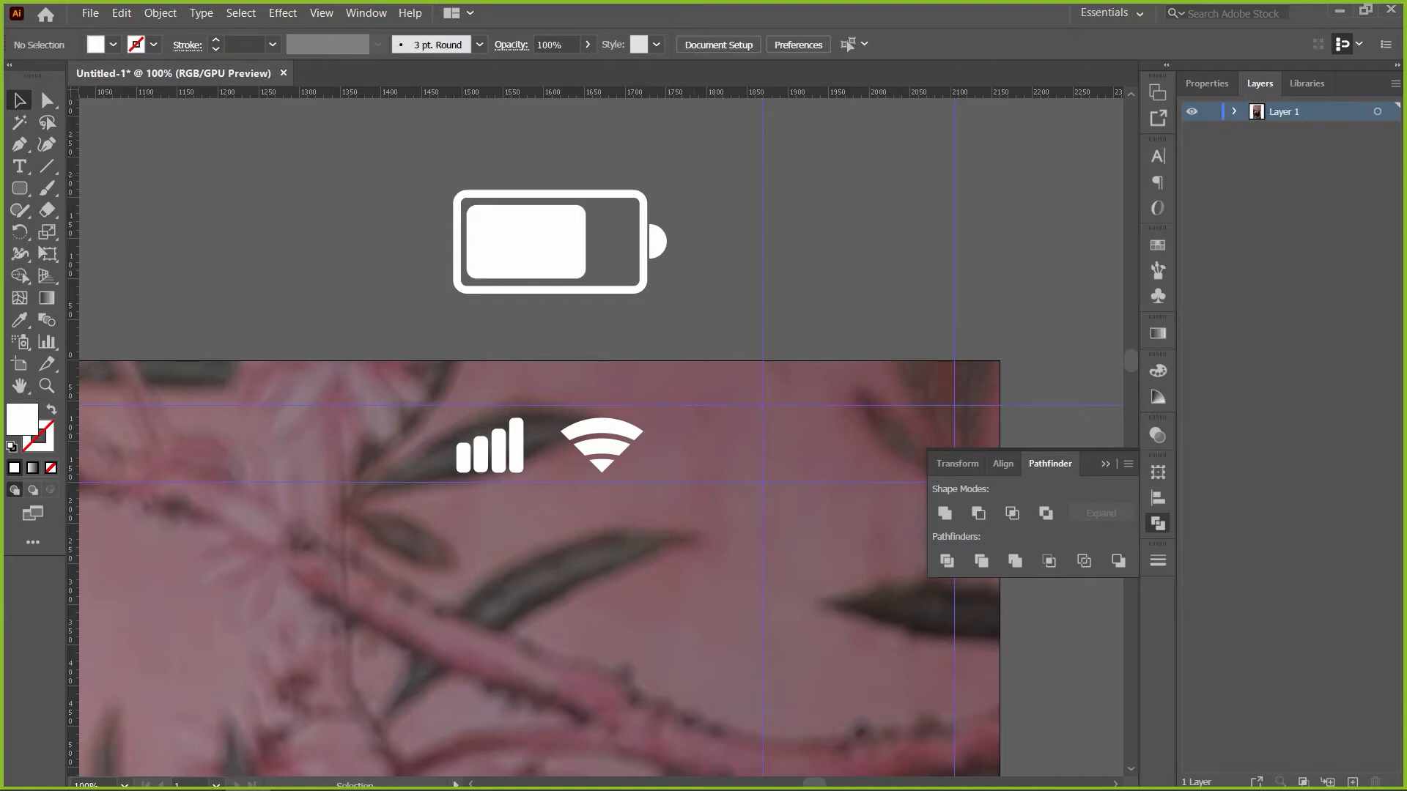
Move the complete battery icon to the right of the Wi-Fi icon and scale it down to fit between the horizontal guides
left_click_drag(696, 170, 446, 293)
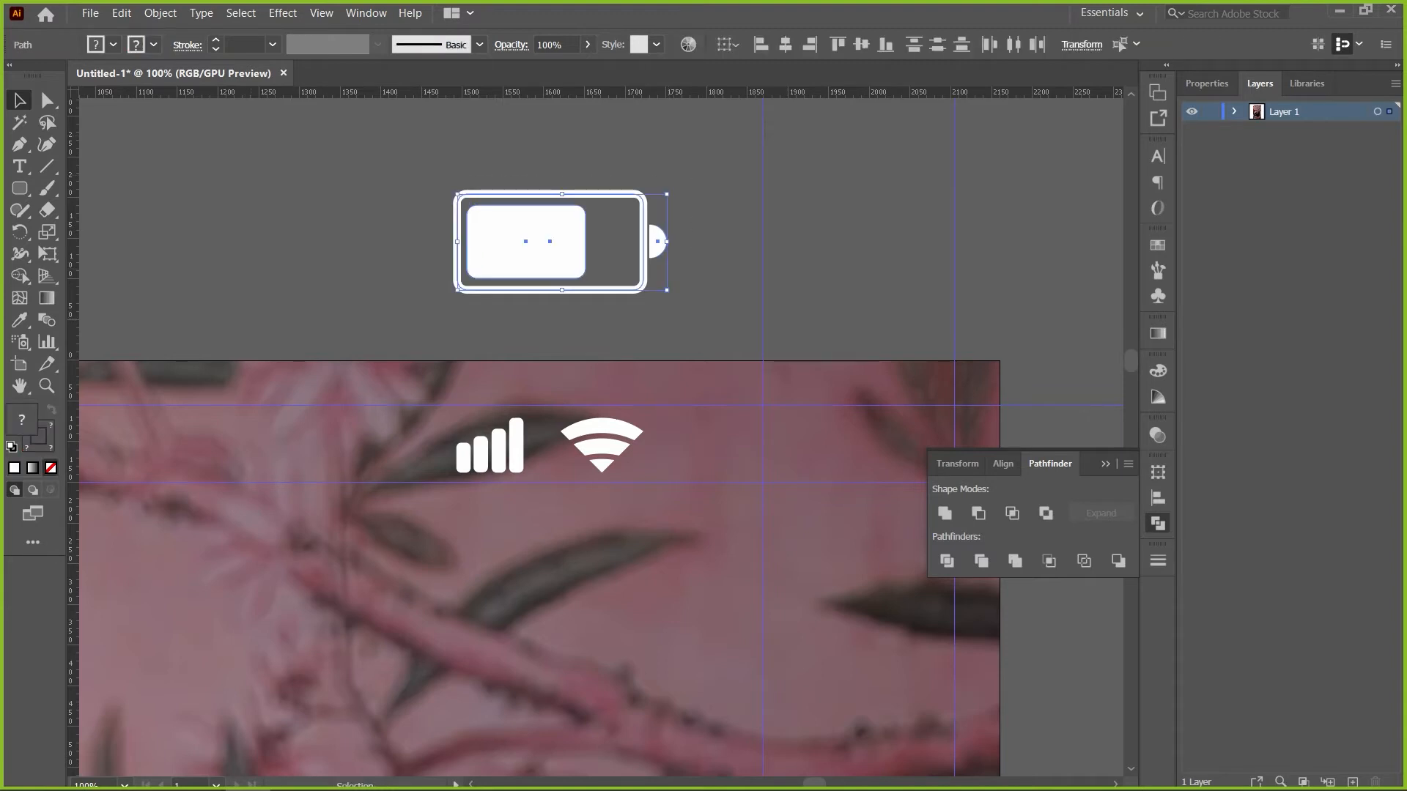
left_click_drag(456, 242, 666, 445)
left_click_drag(876, 397, 833, 418)
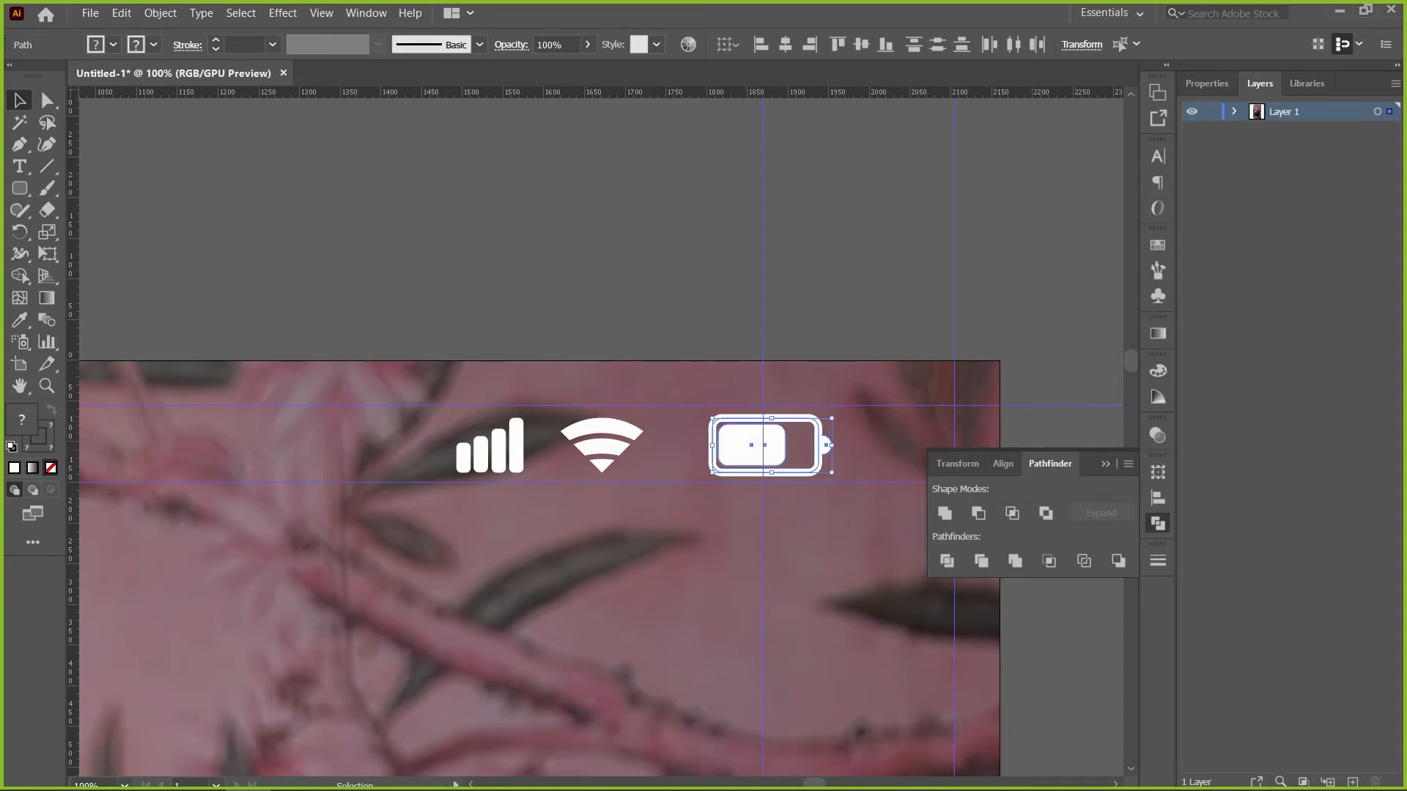
Move the battery icon closer to the Wi-Fi icon and set its outline stroke to 5 pt
left_click_drag(762, 446, 722, 445)
left_click(740, 531)
left_click(740, 472)
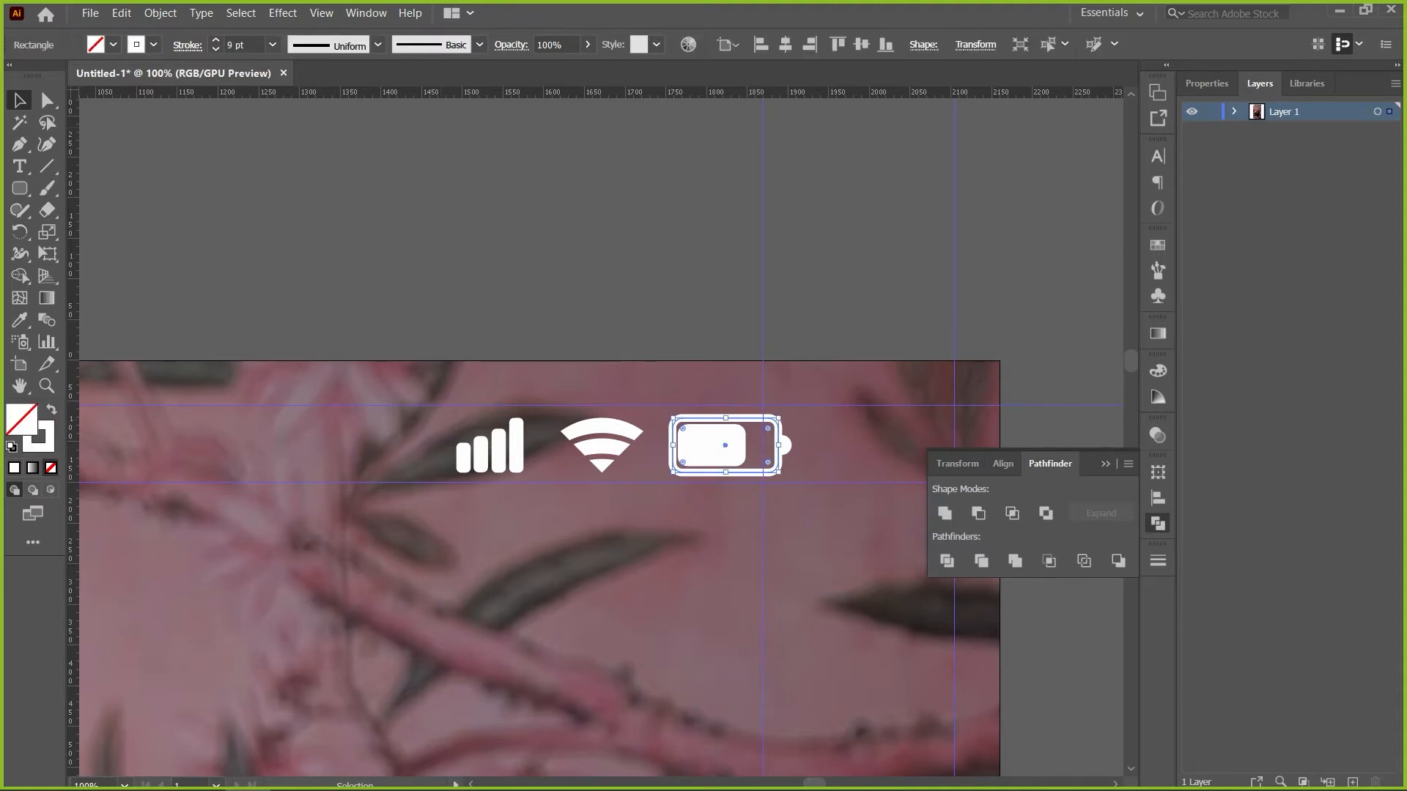
left_click(215, 49)
left_click(215, 49)
left_click(215, 49)
left_click(215, 48)
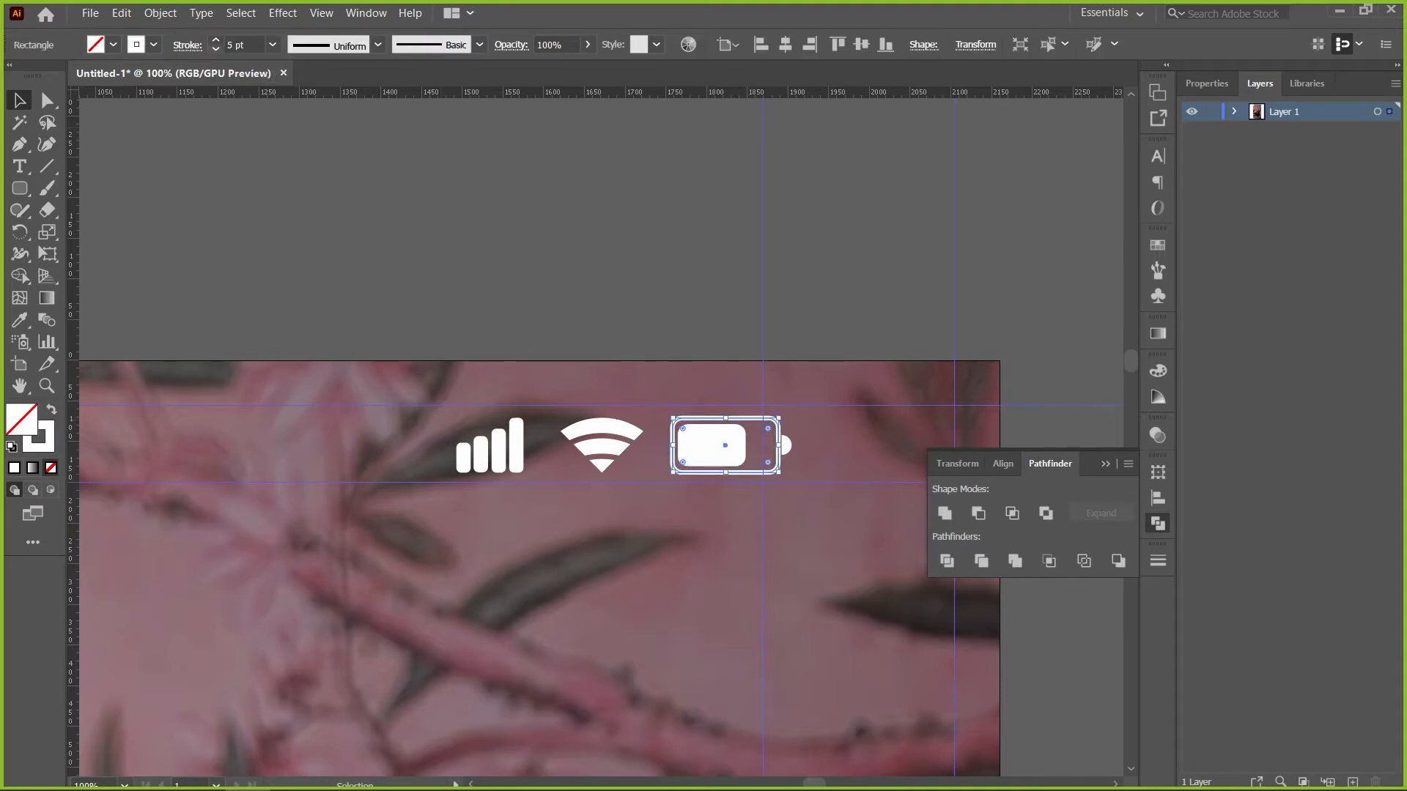
left_click(586, 278)
Nudge the battery's terminal tip slightly right so a narrow gap separates it from the battery outline
left_click(786, 446)
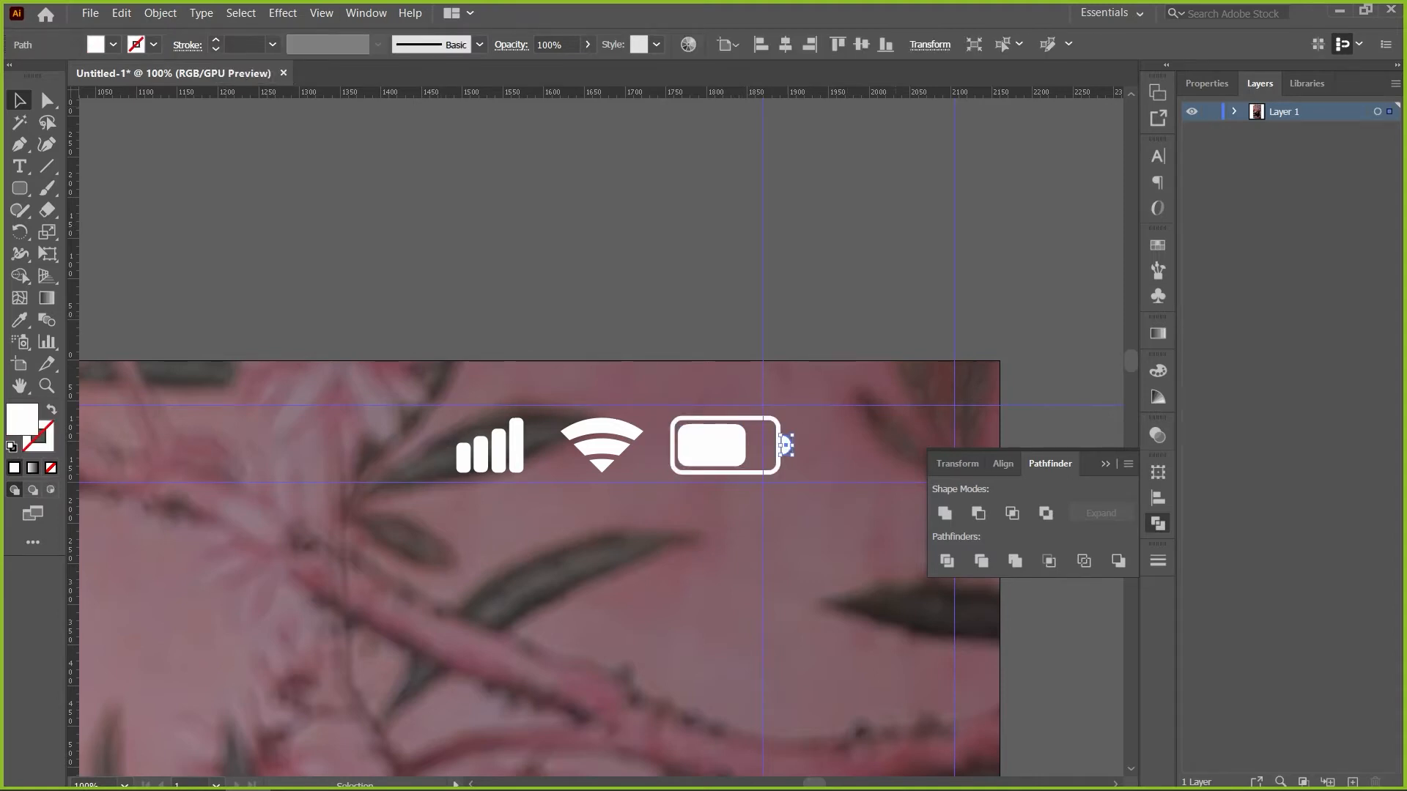
key("shift+Right")
key("Left")
key("Left")
key("Left")
key("Left")
key("Left")
key("Left")
key("Left")
key("ctrl+shift+a")
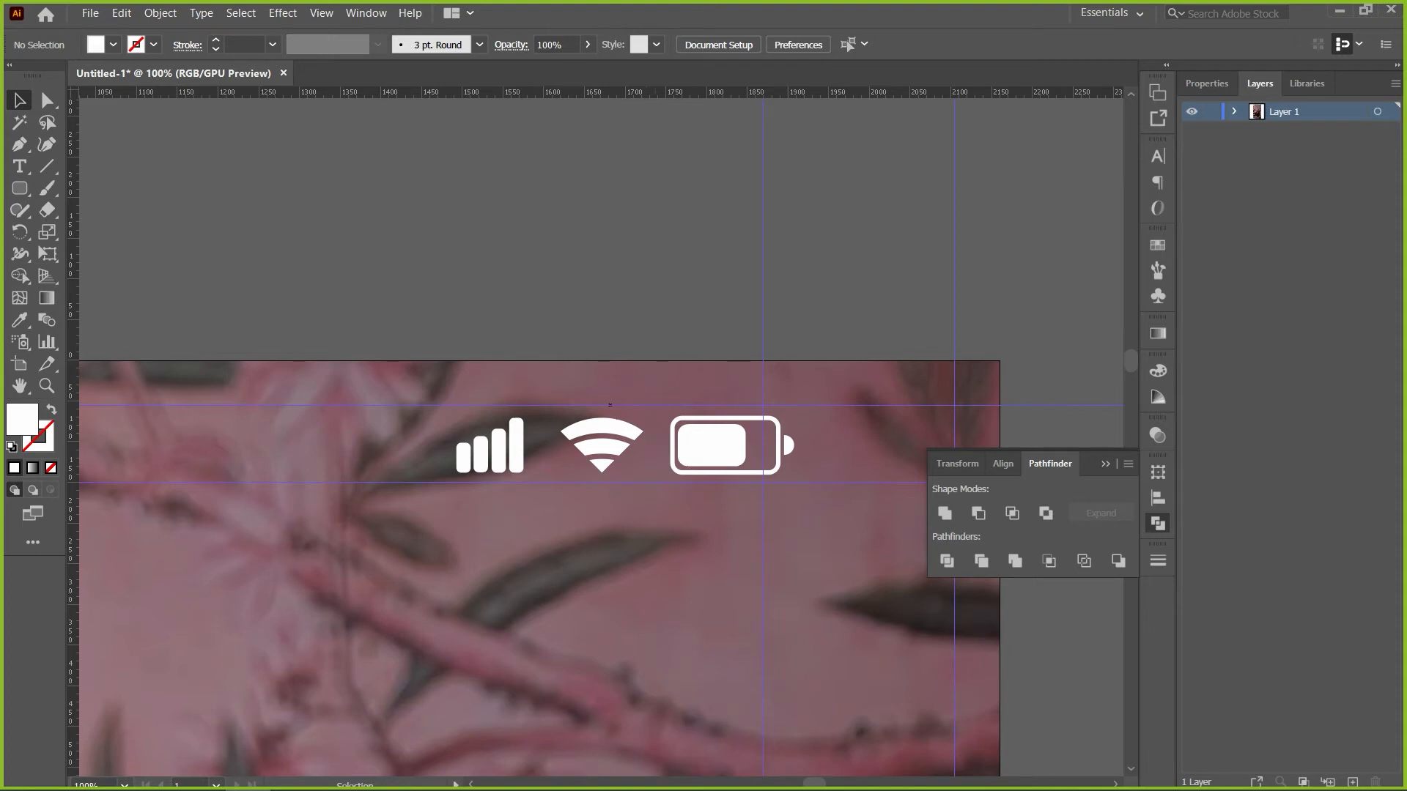
Group the Wi-Fi icon's parts, and group the battery icon's parts separately
left_click_drag(663, 325, 564, 537)
key("ctrl+g")
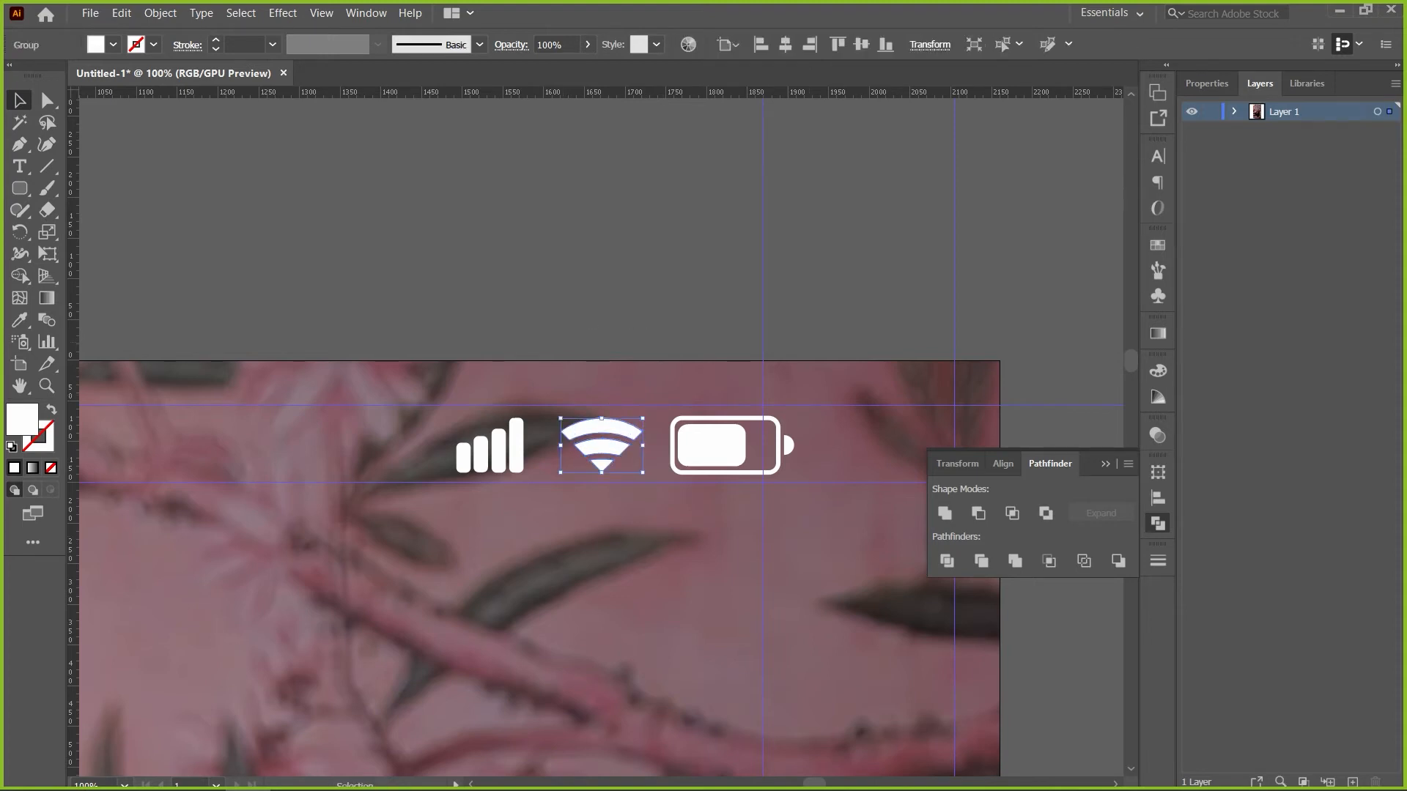
left_click_drag(828, 337, 696, 524)
key("ctrl+g")
key("ctrl+shift+a")
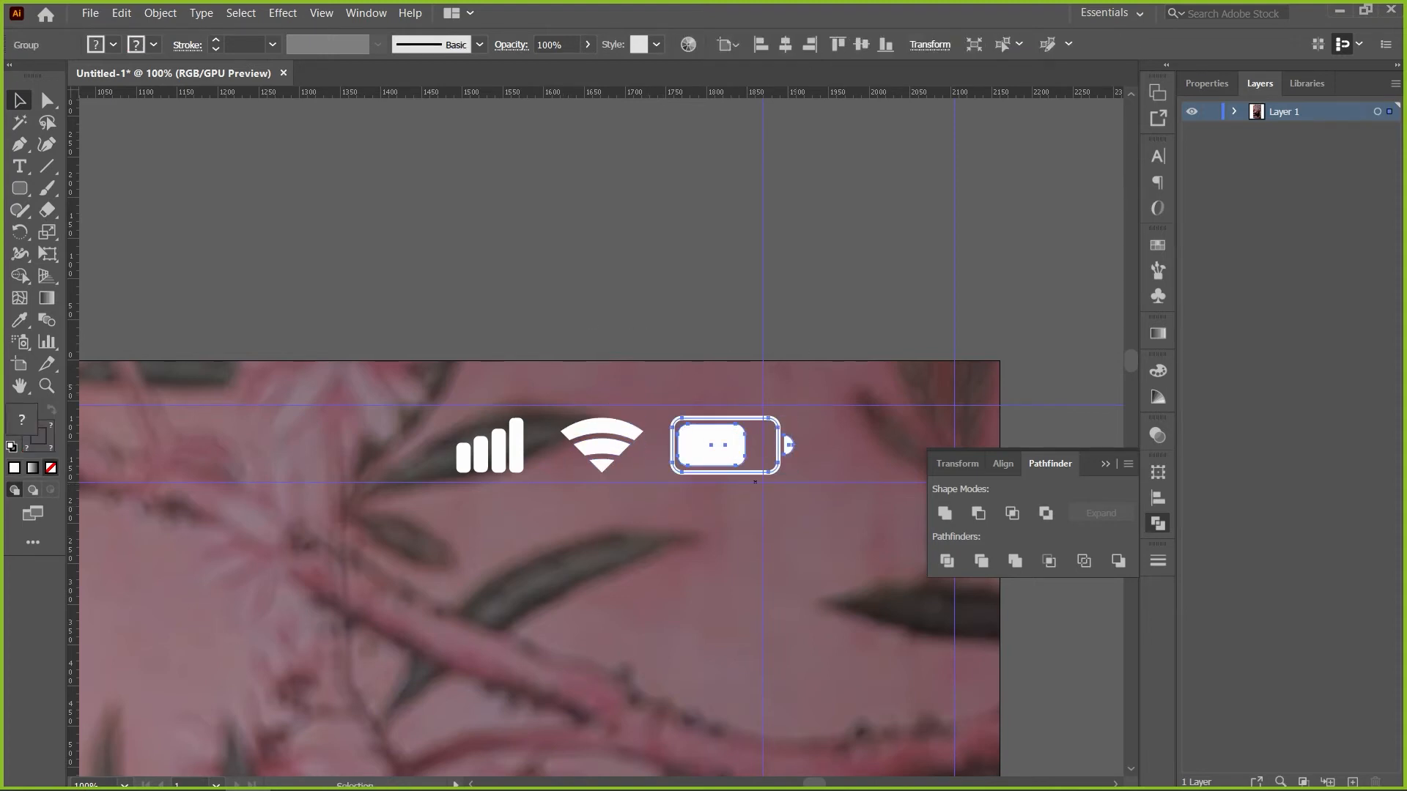
Move the signal, Wi-Fi and battery icons together to the right so the battery tip meets the right margin guide
left_click_drag(816, 392, 328, 519)
key("ctrl+minus")
key("ctrl+minus")
key("ctrl+minus")
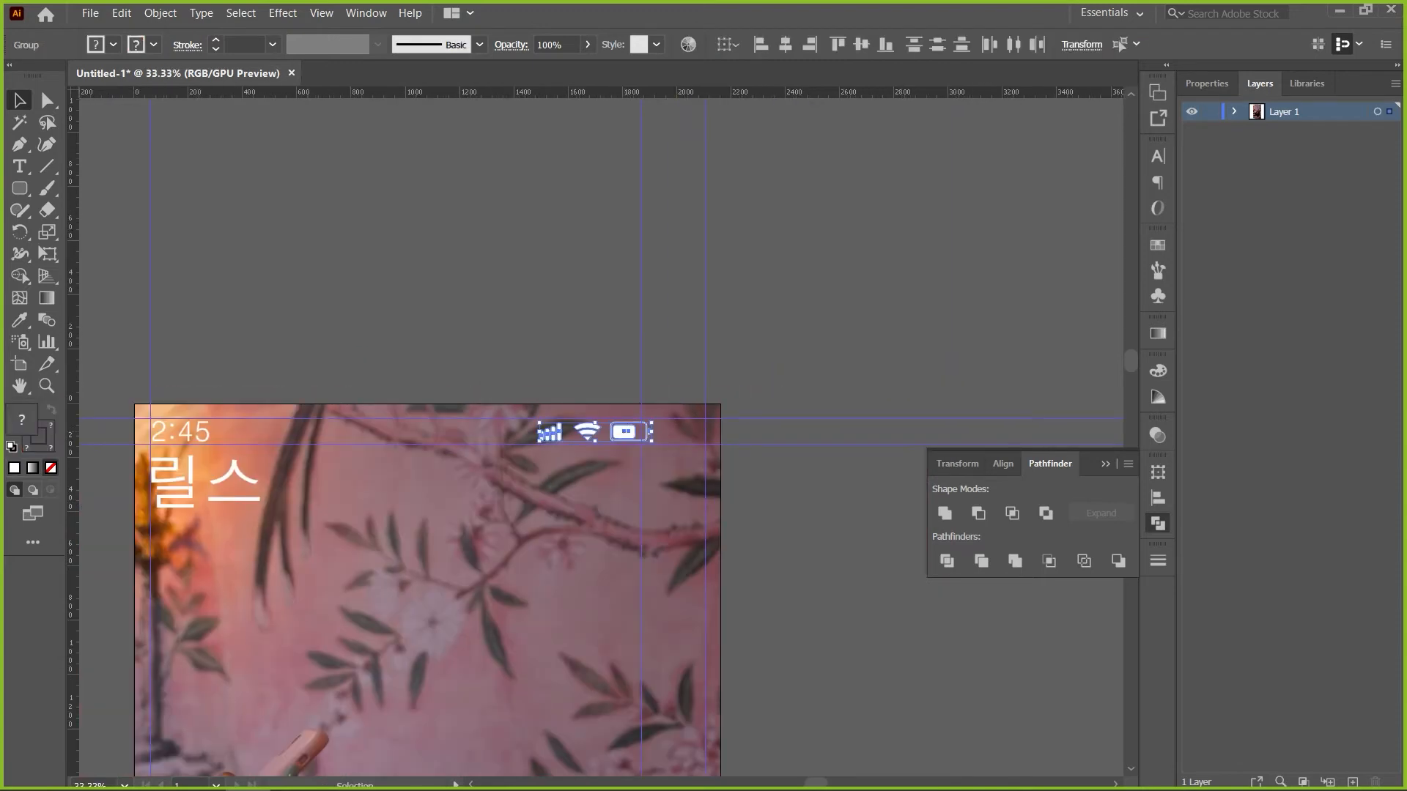
left_click_drag(623, 432, 677, 432)
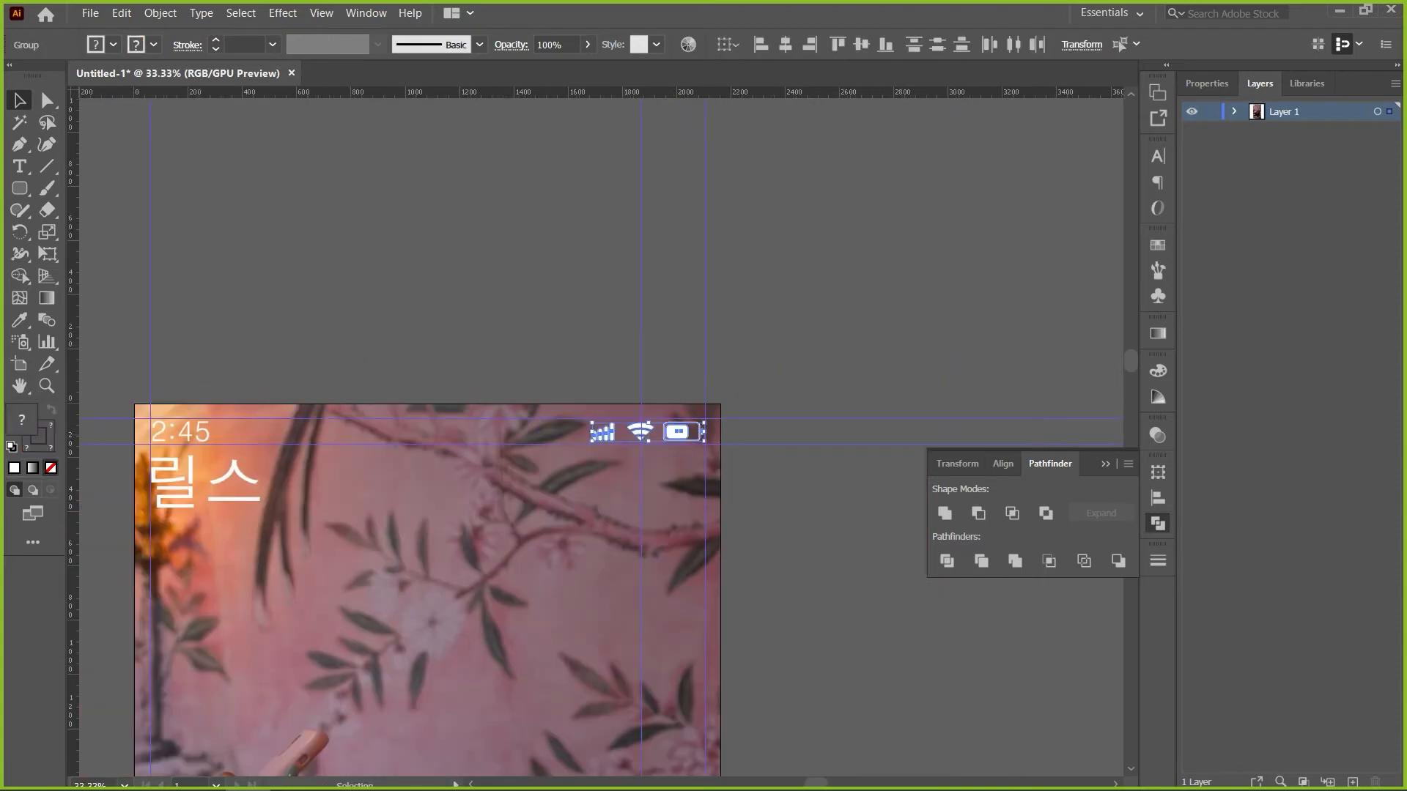
key("ctrl+shift+a")
key("ctrl+0")
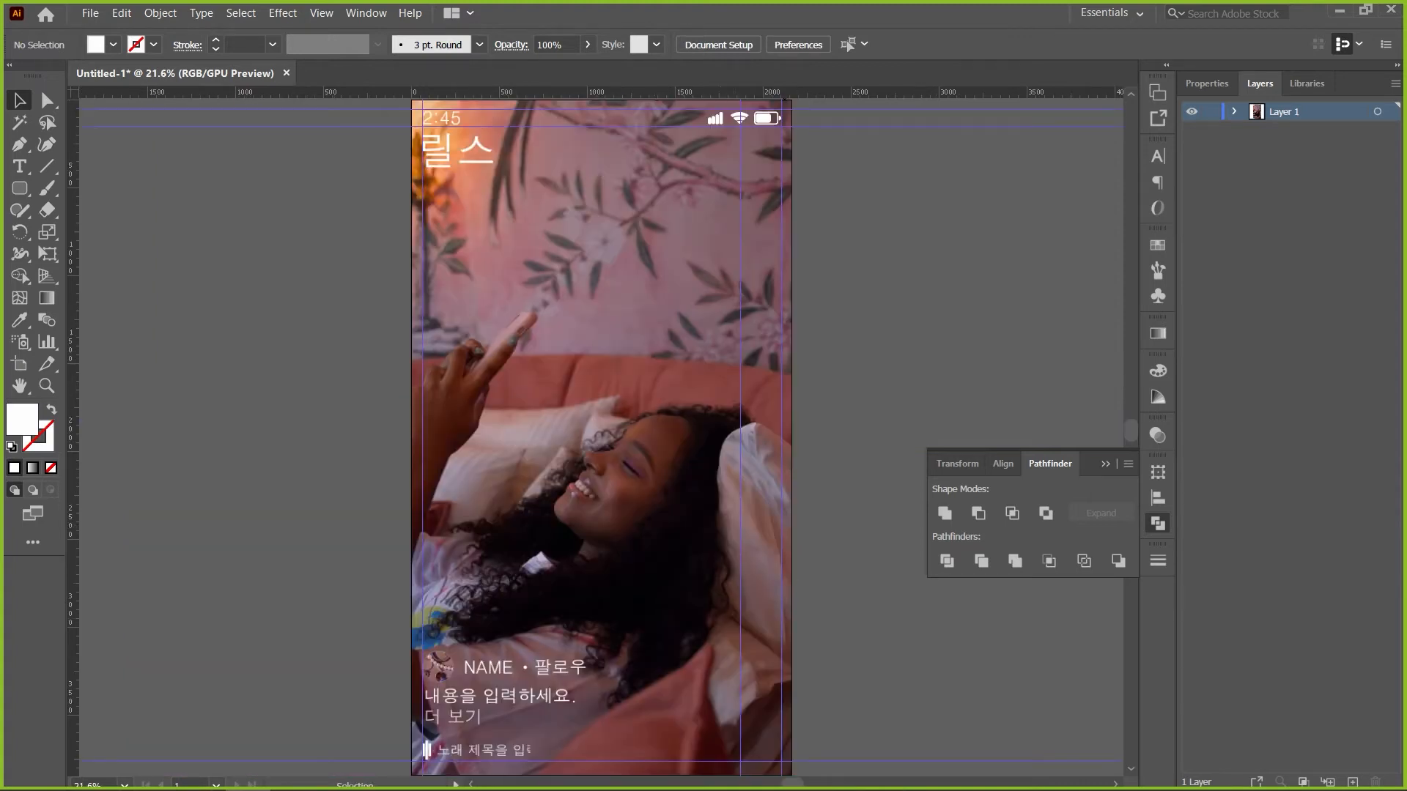
left_click(766, 118)
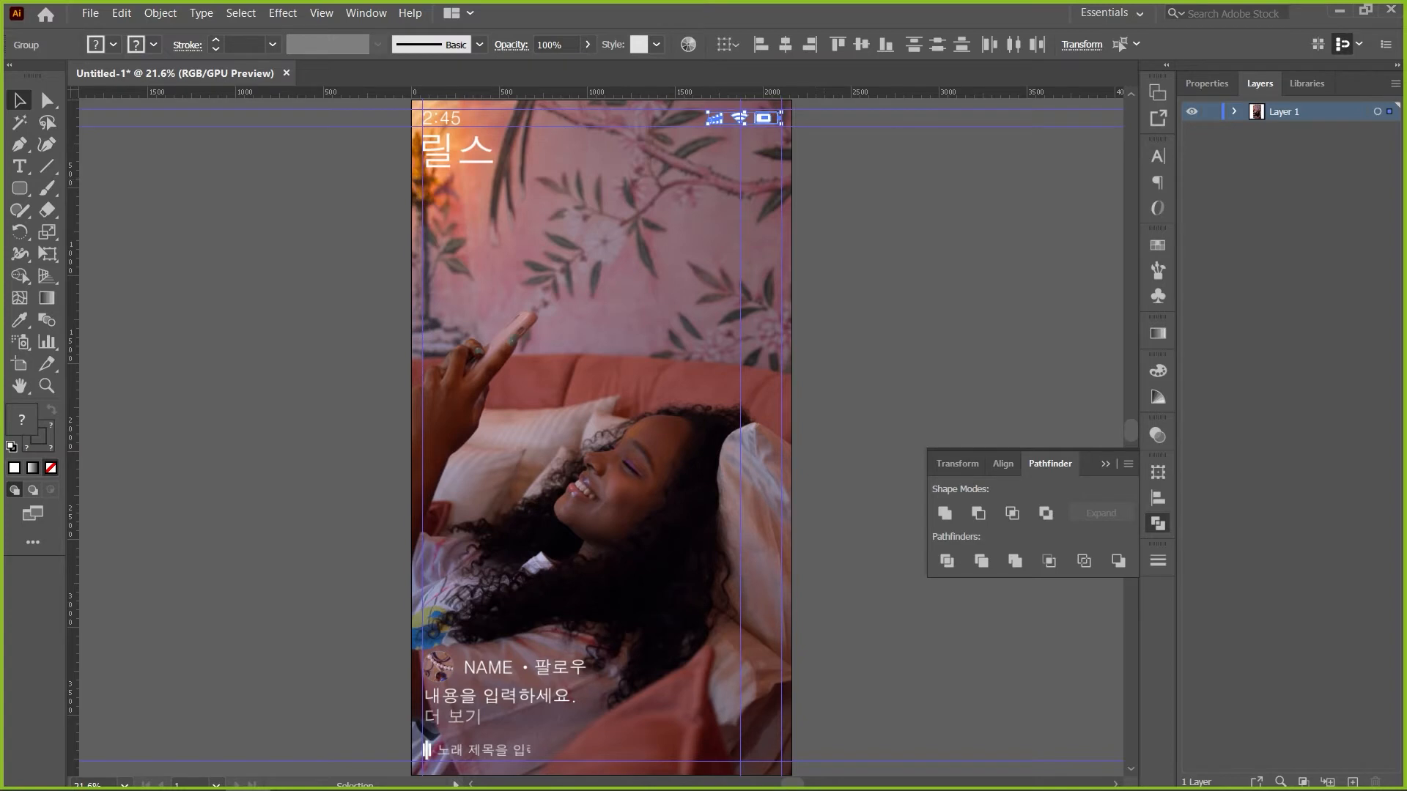
key("ctrl+shift+a")
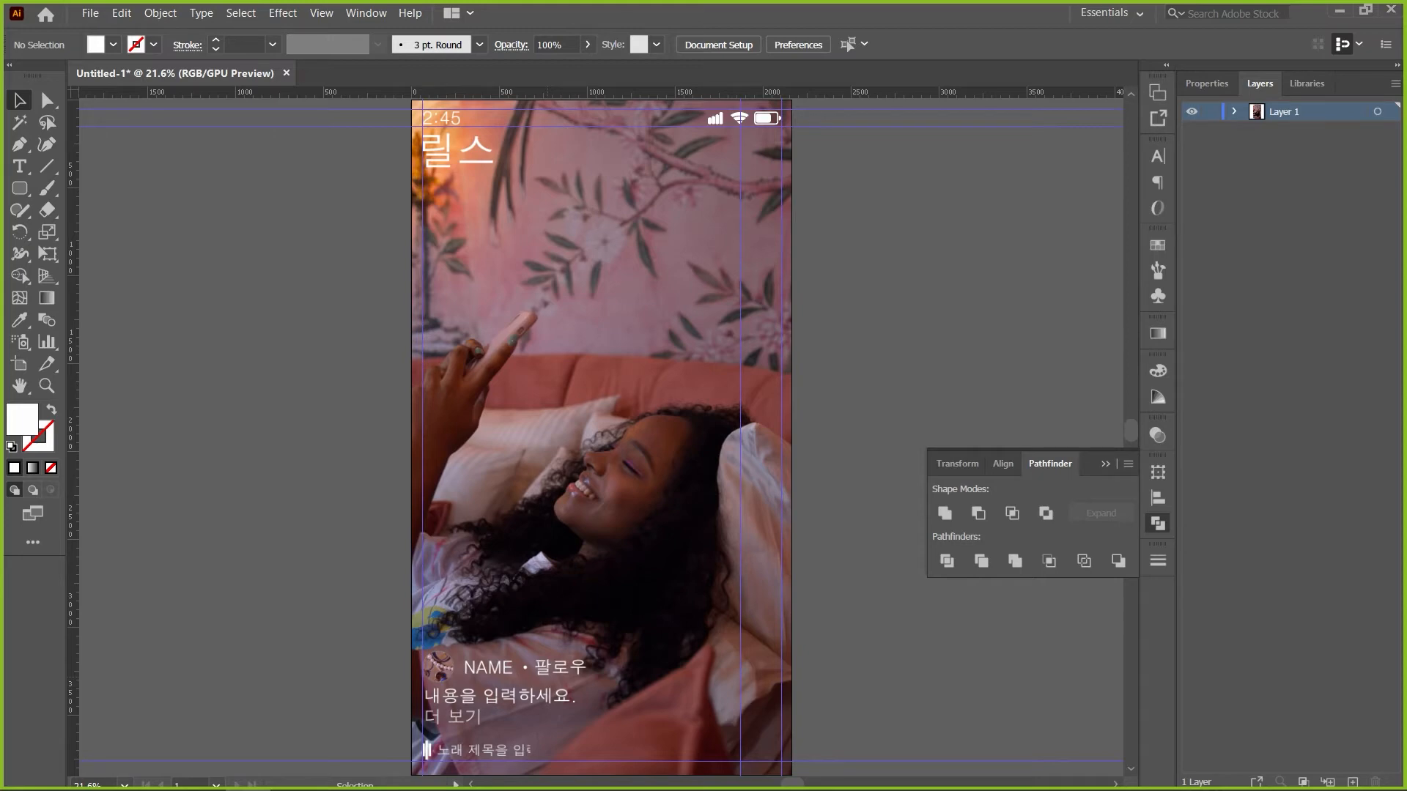
Draw a white pill shape with fully rounded ends, a bit over twice as wide as tall, on the empty canvas right of the artboard
key("ctrl+plus")
key("ctrl+plus")
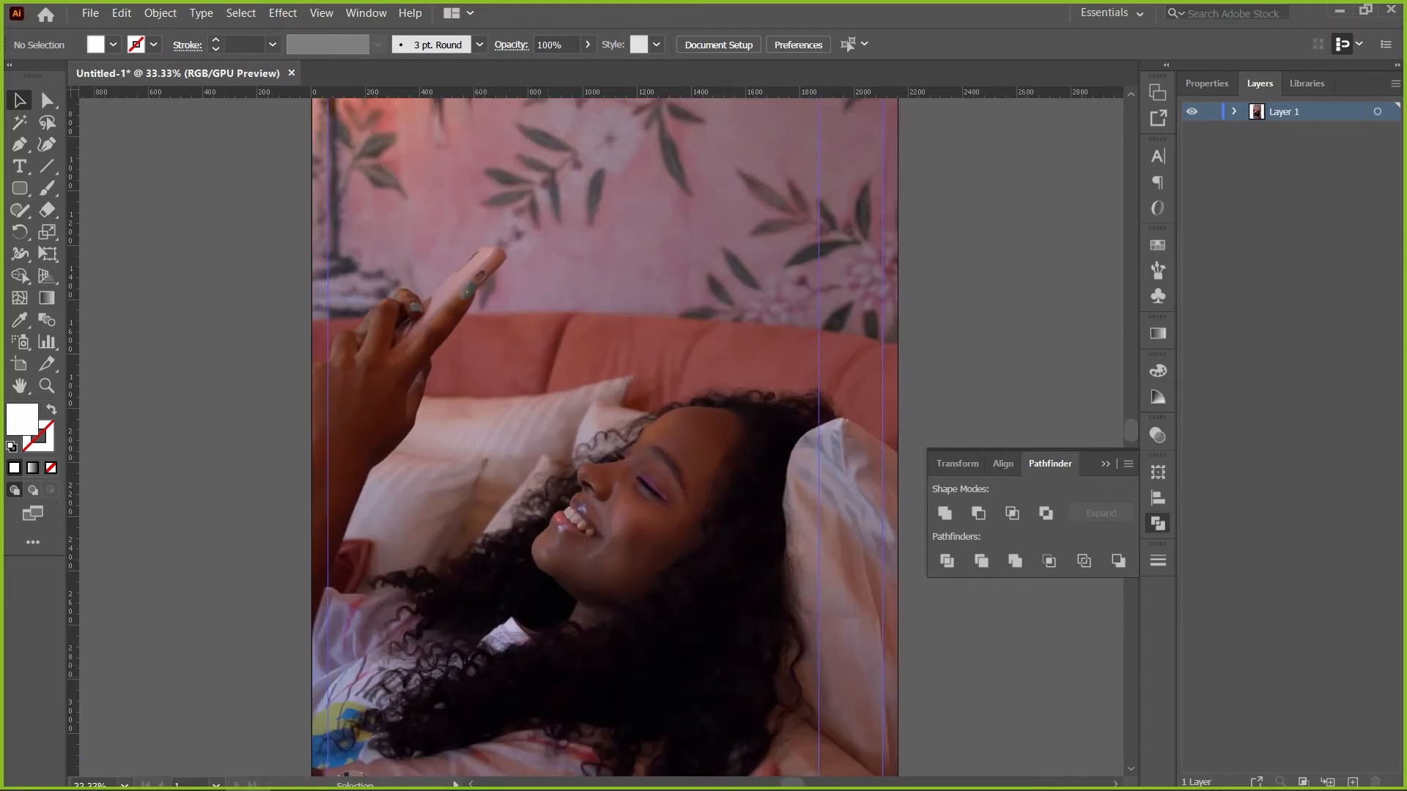
left_click_drag(660, 586, 364, 345)
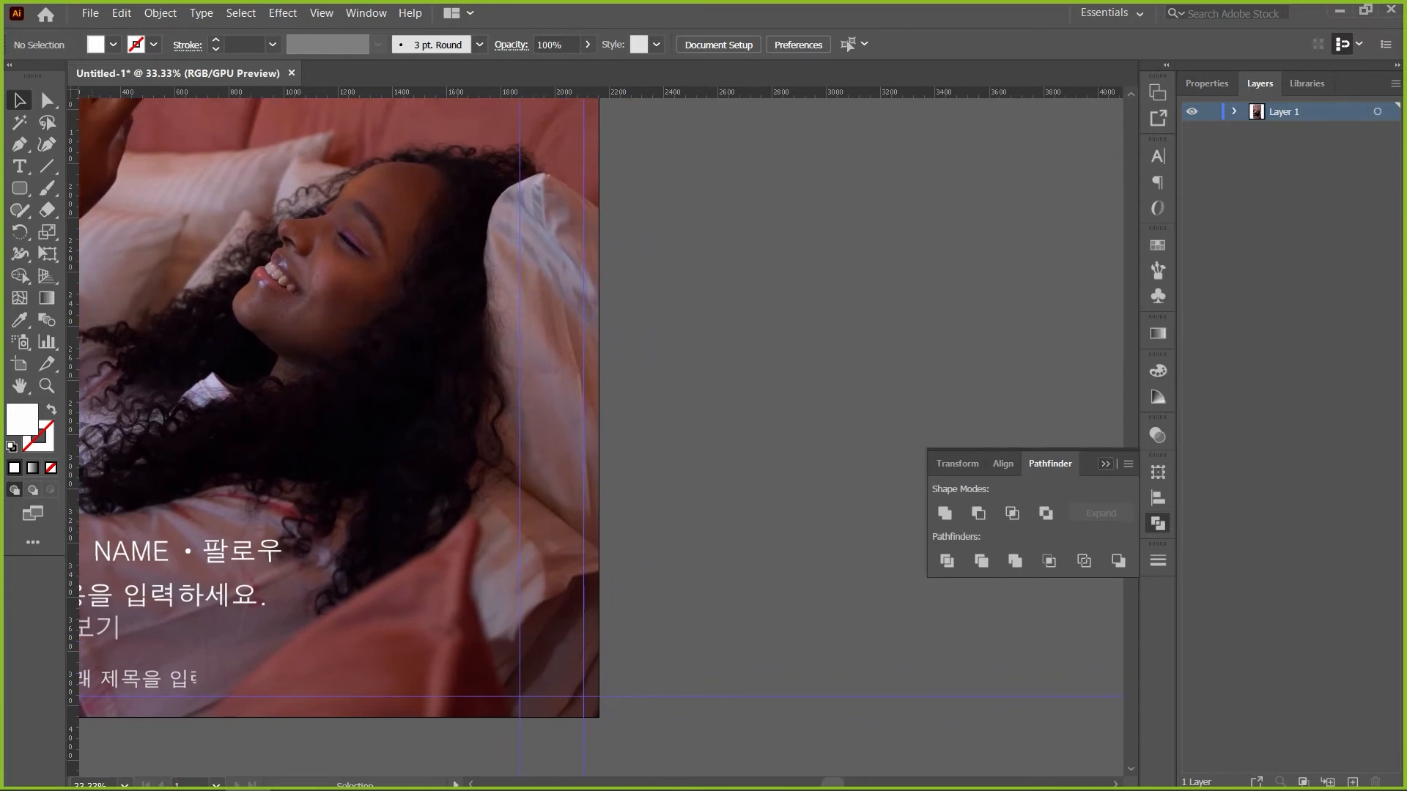
left_click(1106, 464)
left_click(20, 188)
mouse_move(677, 279)
left_mouse_down()
mouse_move(860, 396)
mouse_move(947, 383)
left_mouse_up()
key("v")
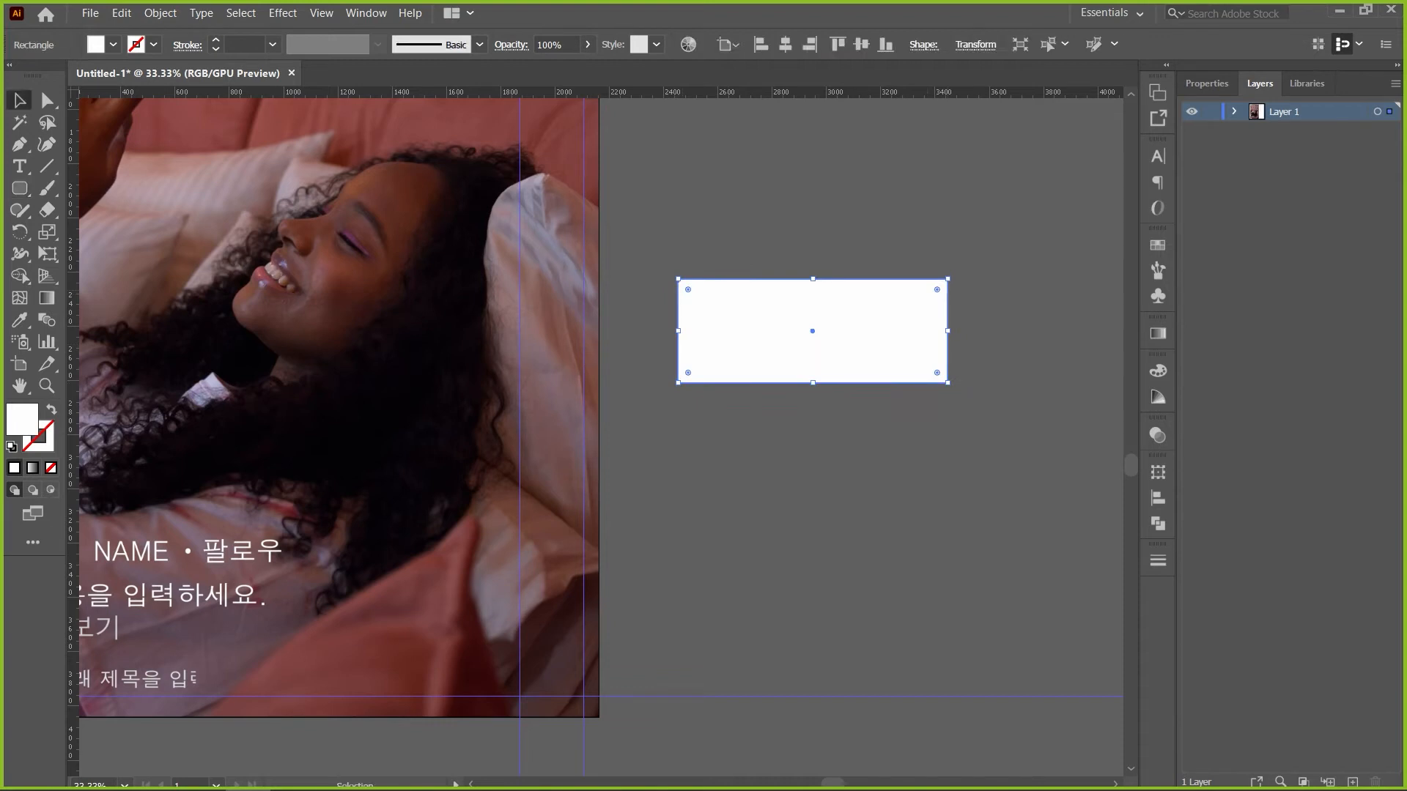
left_click_drag(688, 289, 729, 331)
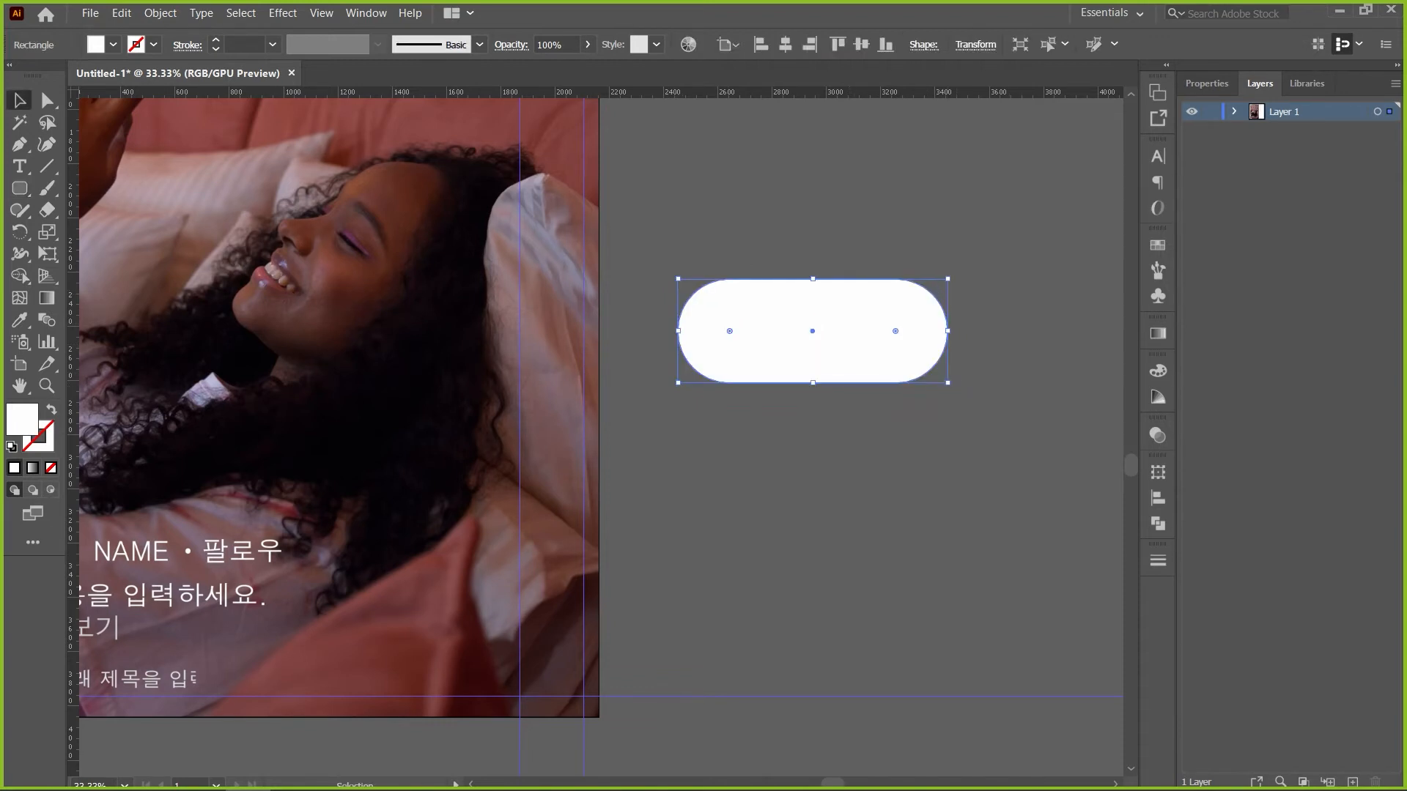
left_click_drag(947, 331, 914, 330)
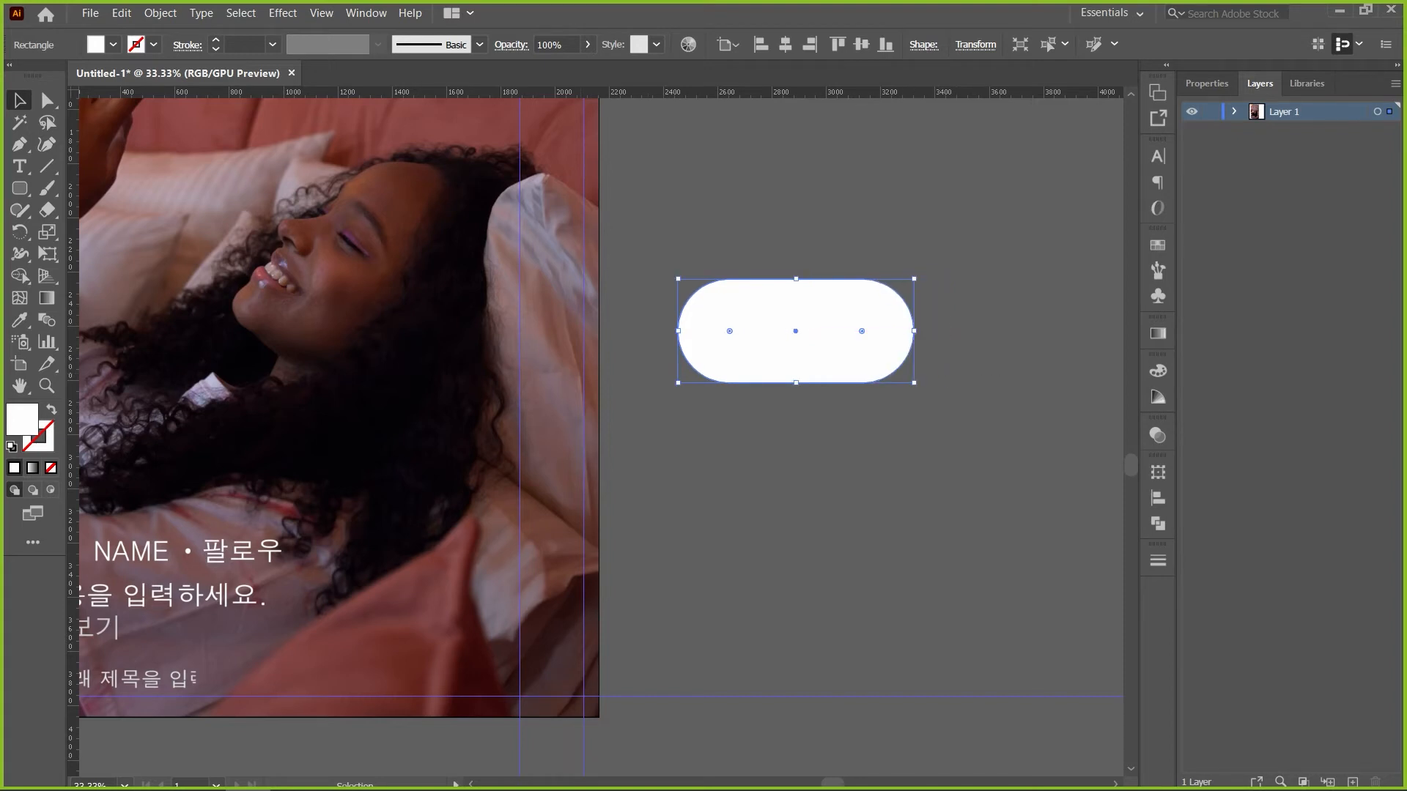
Rotate the white pill shape
key("r")
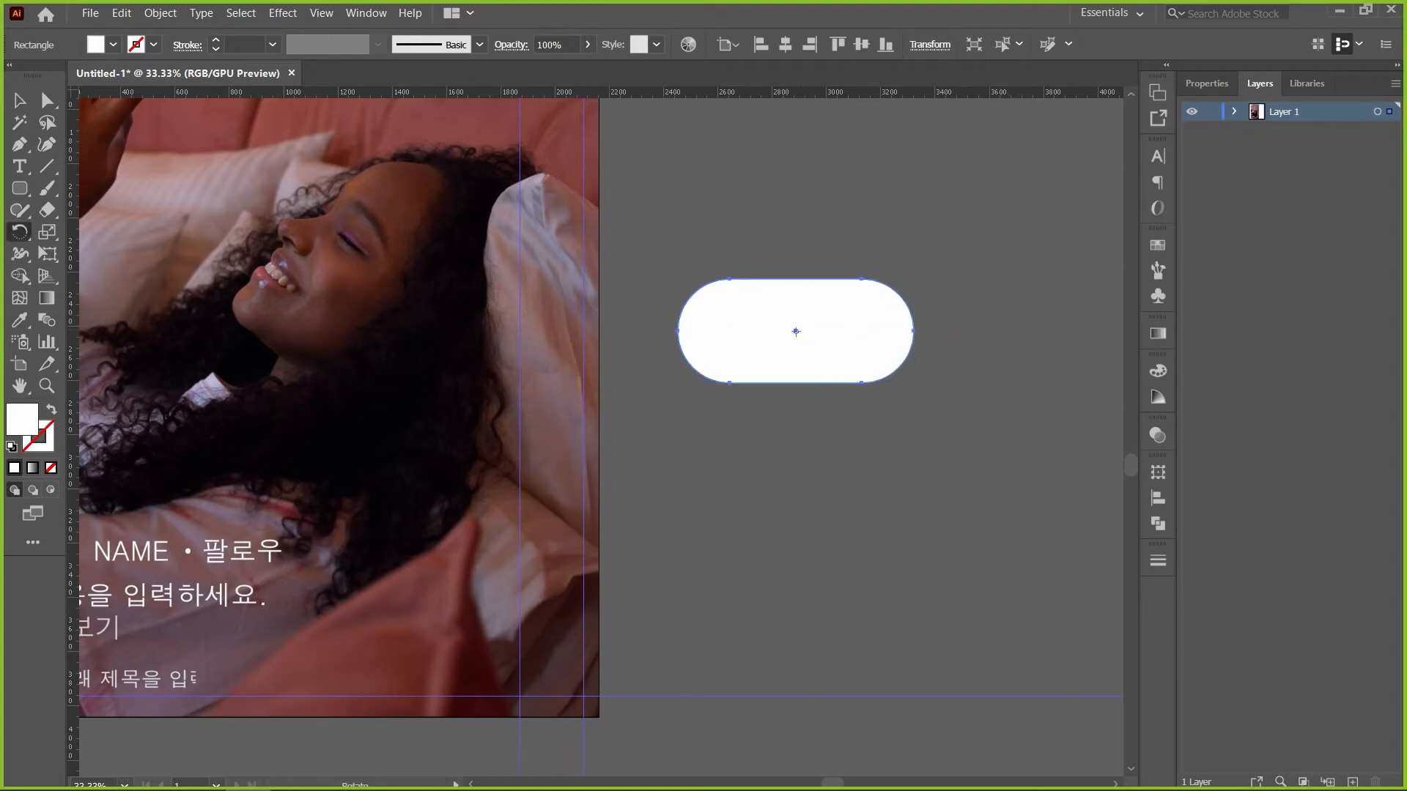
Rotate a copy of the white rounded rectangle 90° about its center so the two shapes form a cross
left_click_drag(914, 330, 879, 247)
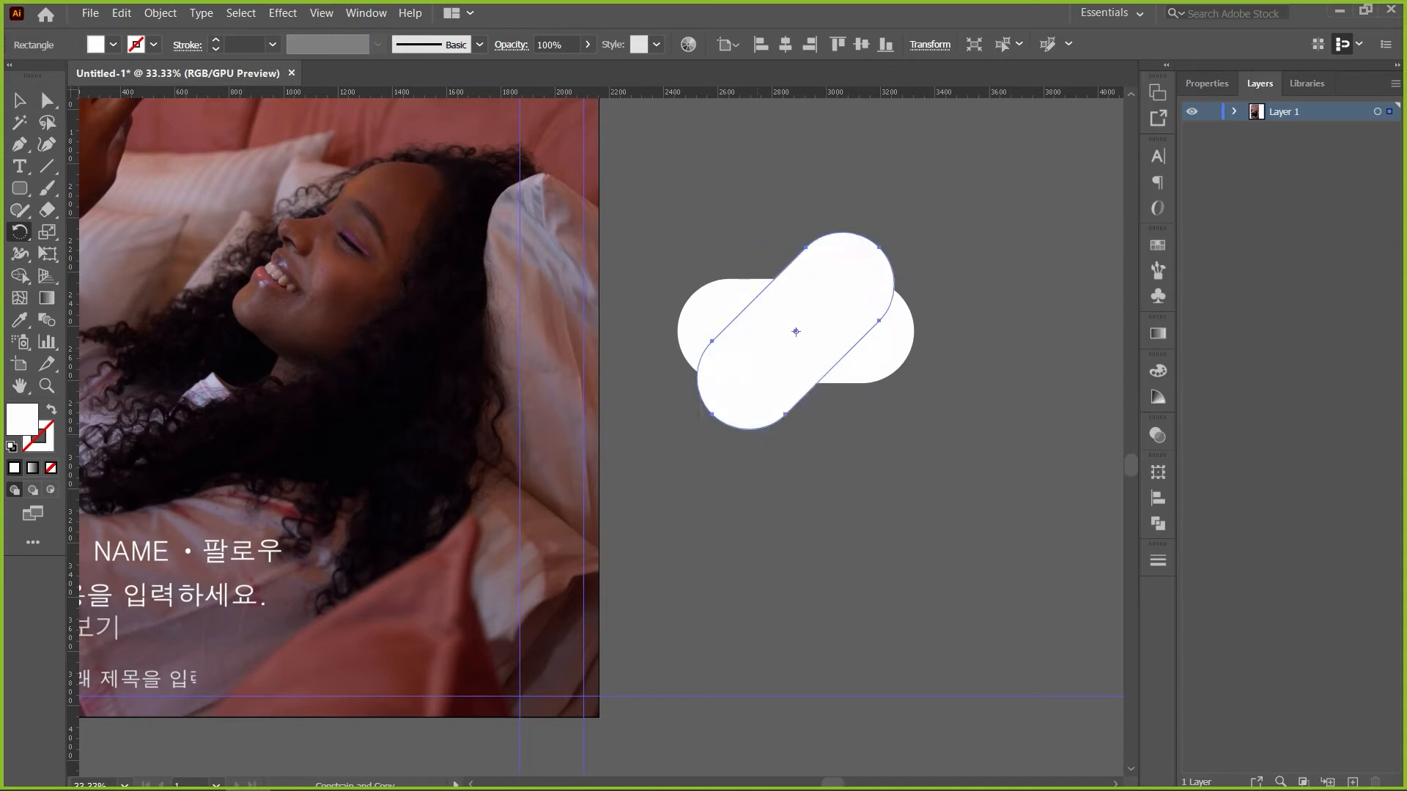
key("ctrl+z")
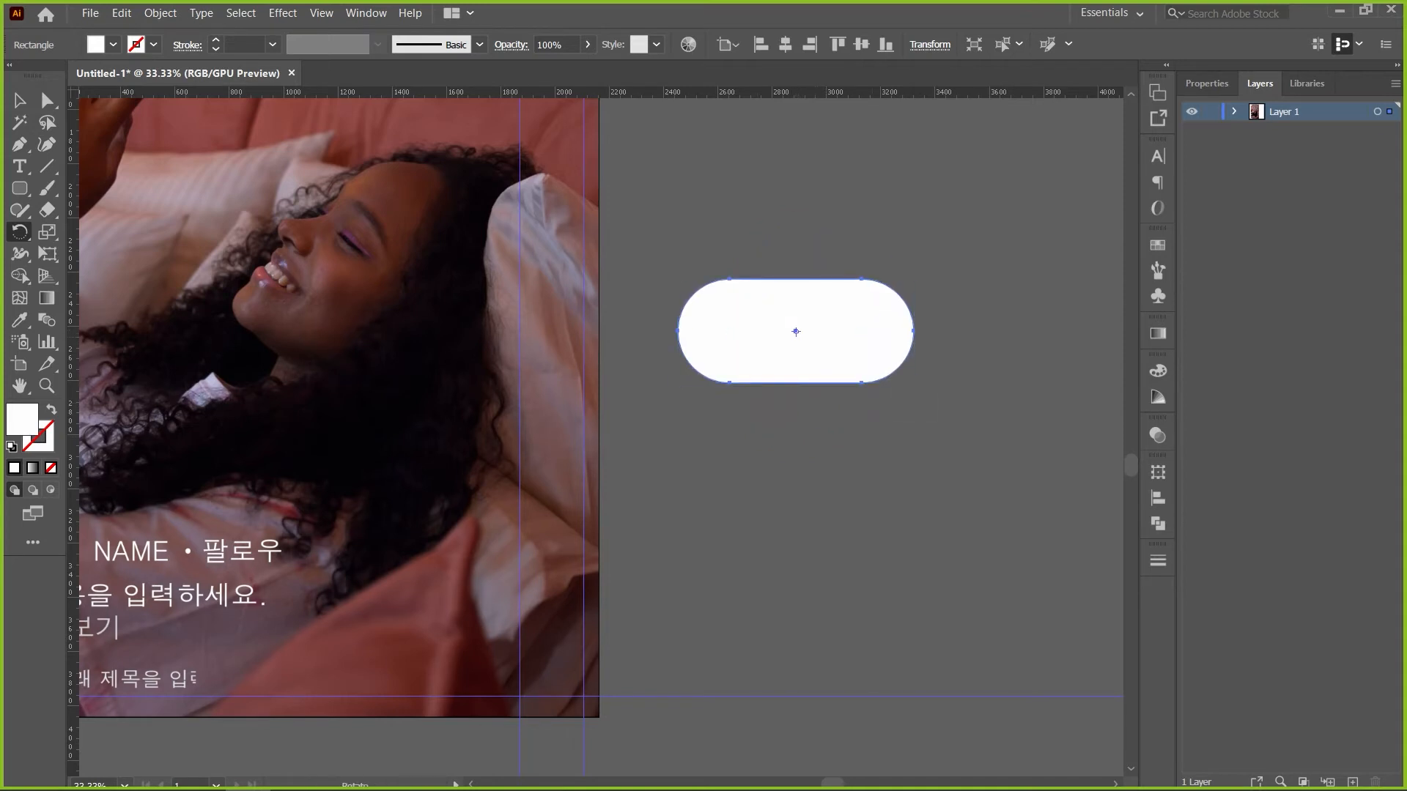
left_click_drag(914, 330, 797, 217)
key("v")
Select both crossed rounded rectangles and split them into separate pieces with Pathfinder Divide
left_click(879, 331, "shift")
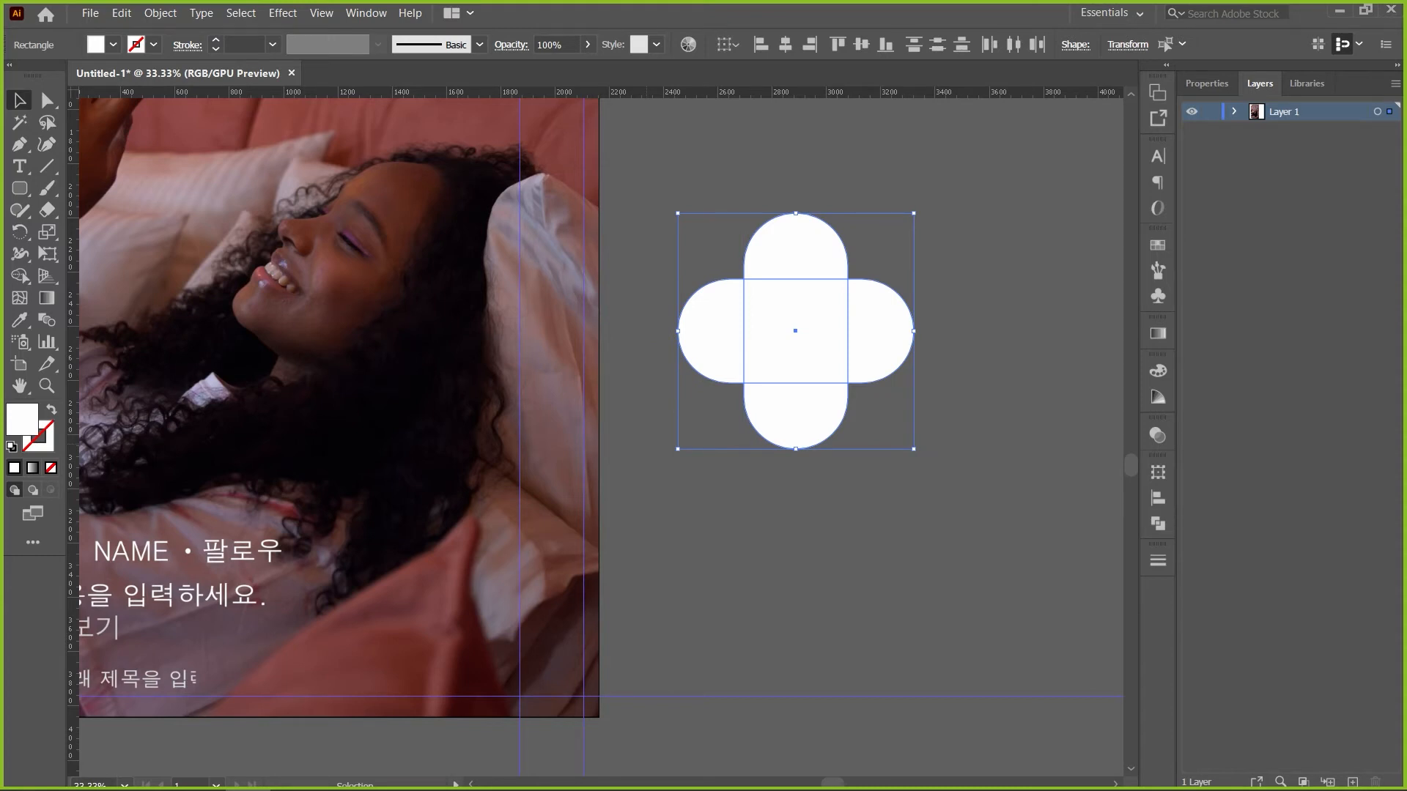
left_click(1157, 523)
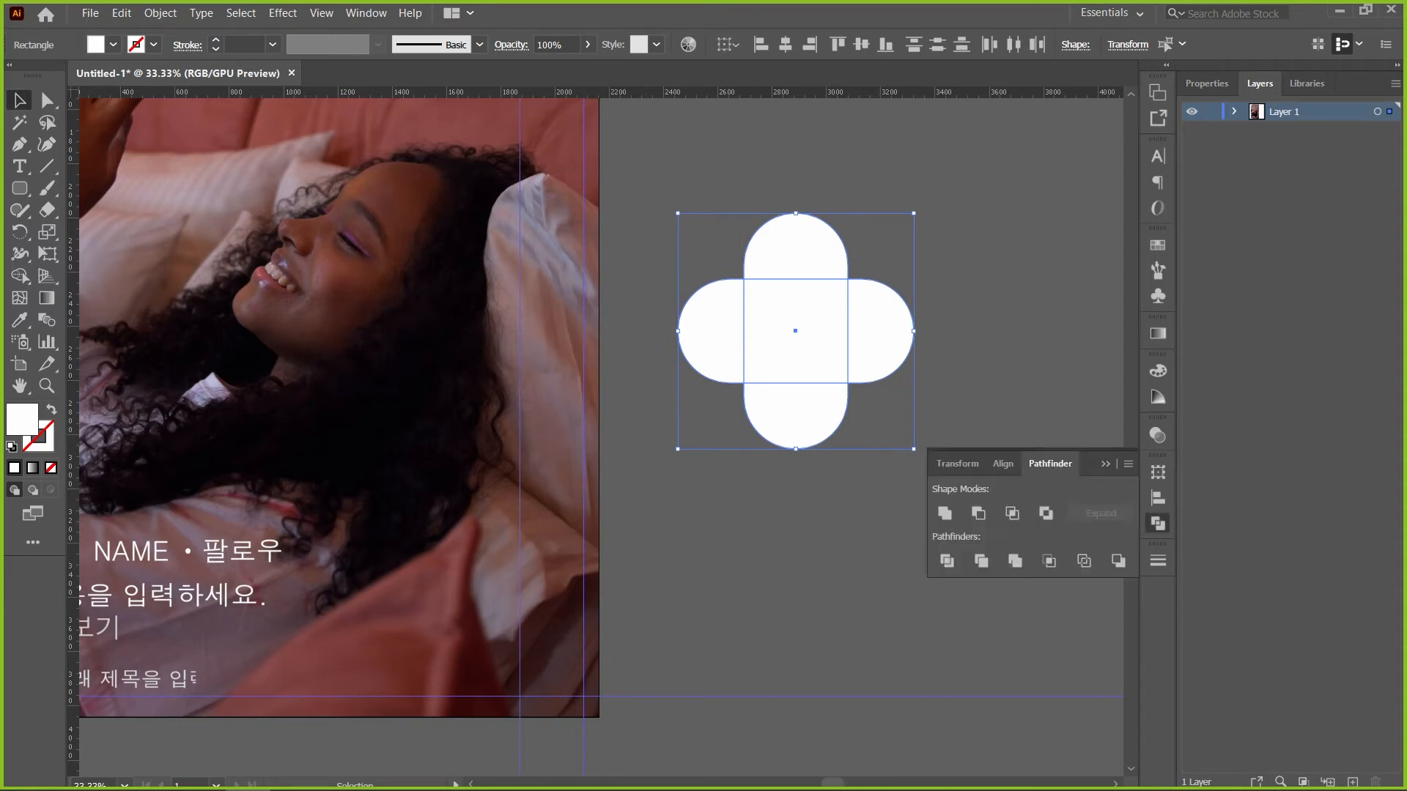
left_click(946, 561)
left_click(897, 477)
Delete the cross's right and bottom rounded end pieces
key("a")
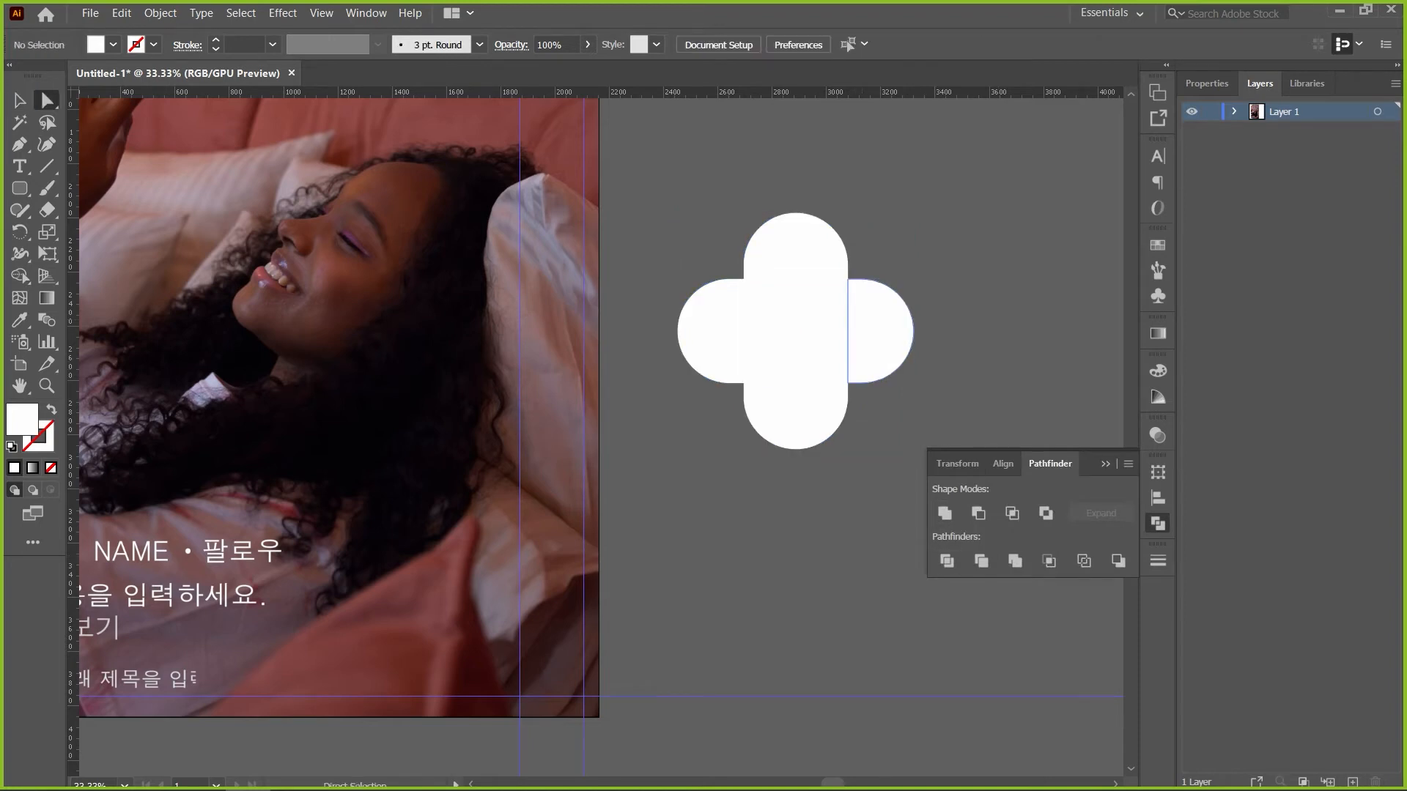
left_click(880, 331)
key("Delete")
left_click(795, 417)
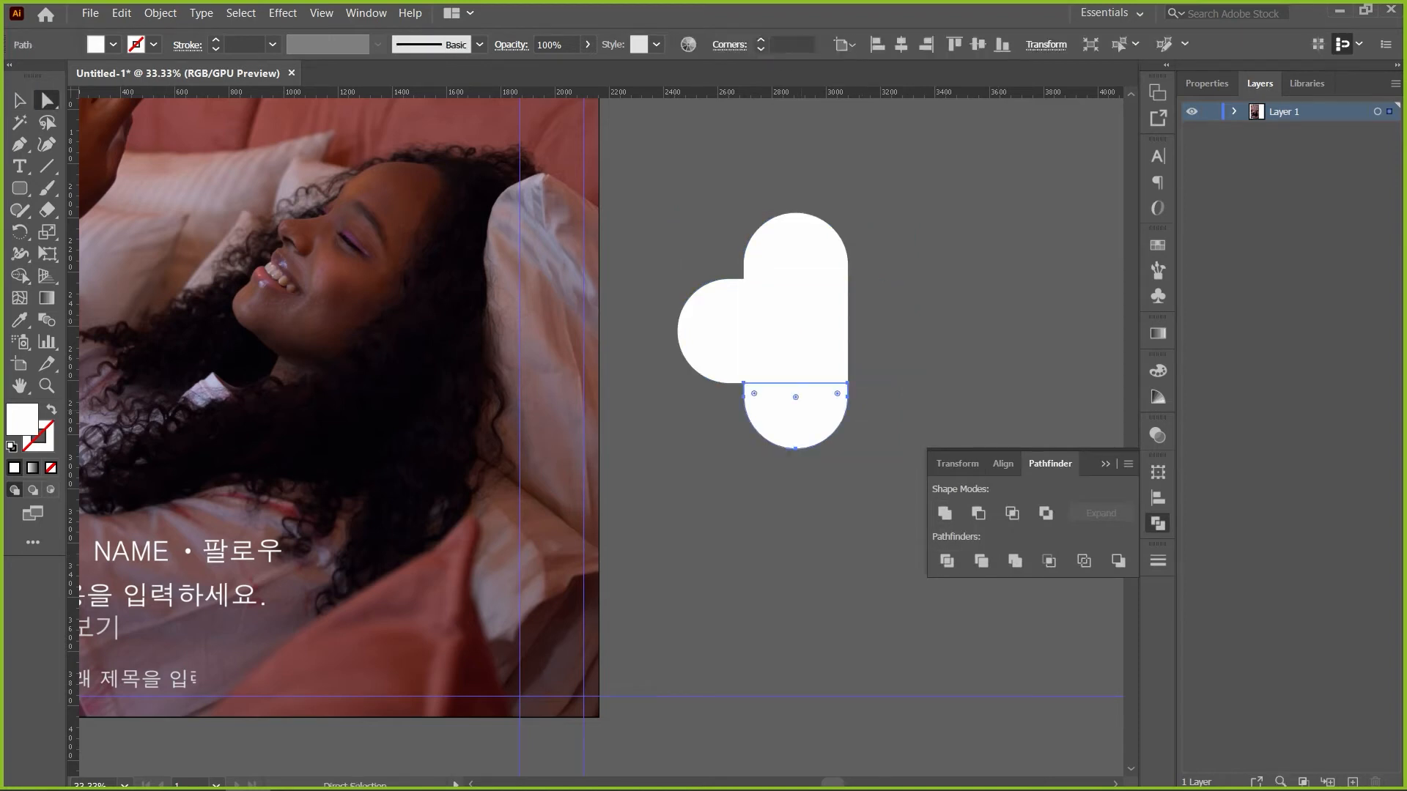
key("Delete")
Rotate the remaining group 45° clockwise into an upright heart and unite its pieces into one shape
key("v")
left_click(796, 308)
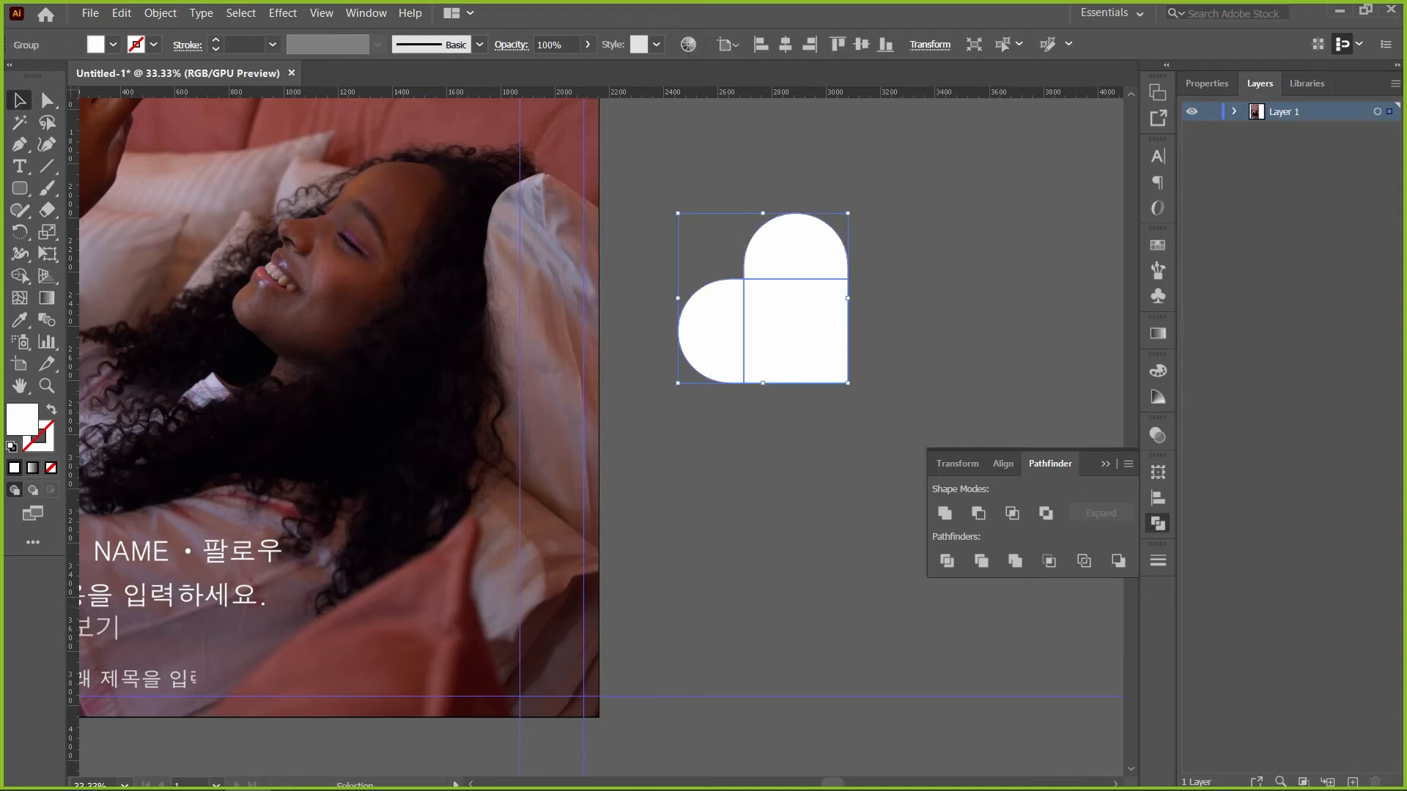
left_click_drag(853, 208, 906, 319)
left_click(944, 513)
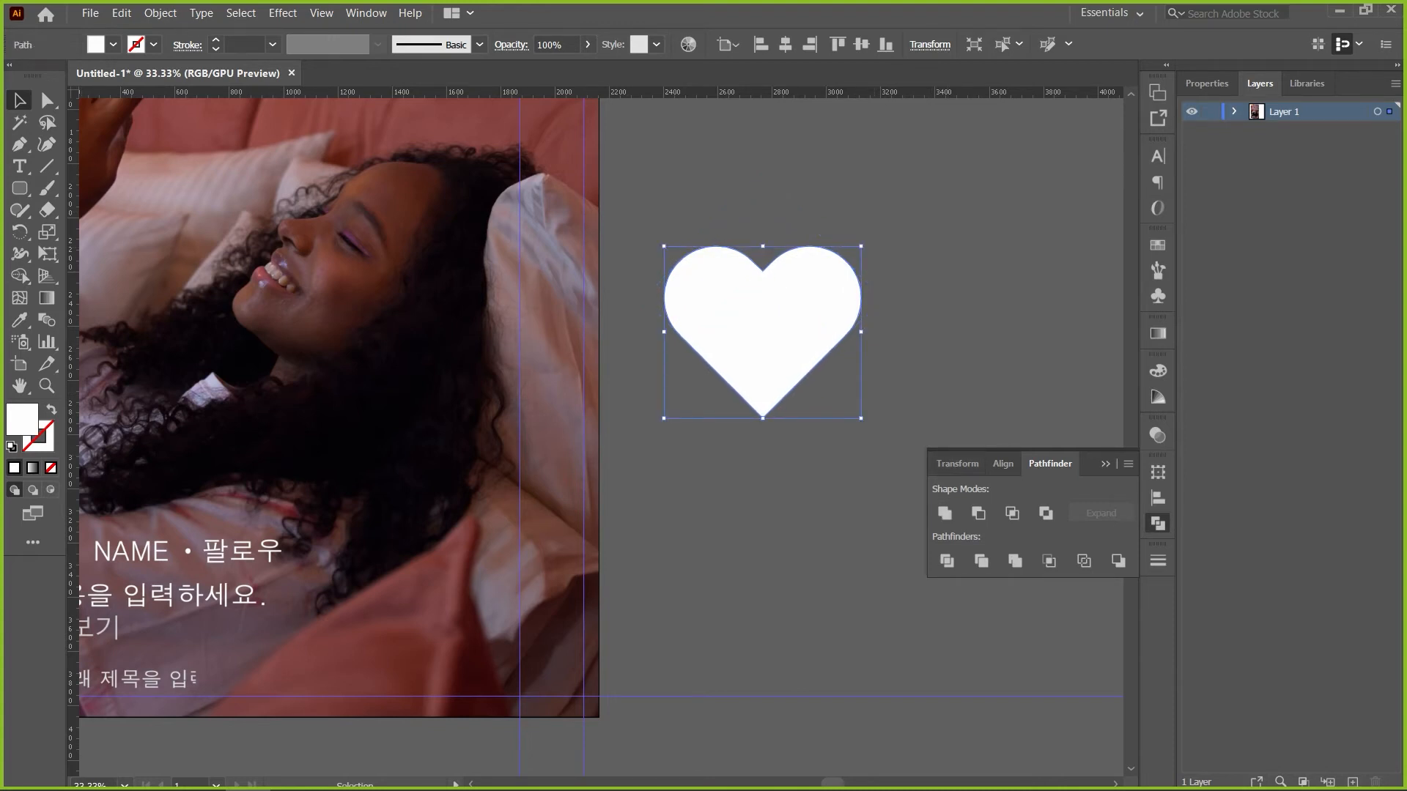
Scale the heart down and place it over the pillow in the photo, flush with the rightmost vertical guide
left_click_drag(861, 418, 645, 324)
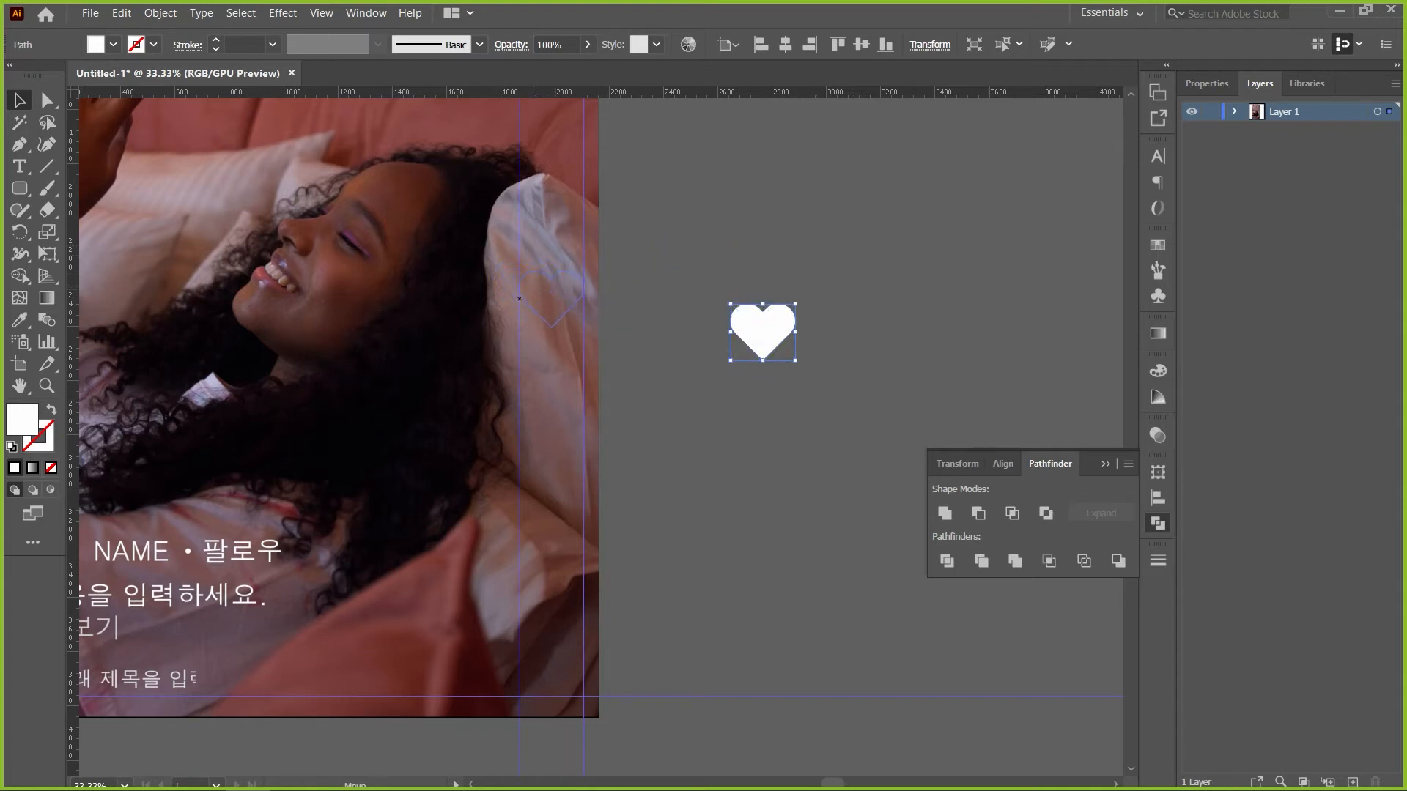
left_click_drag(551, 301, 576, 279)
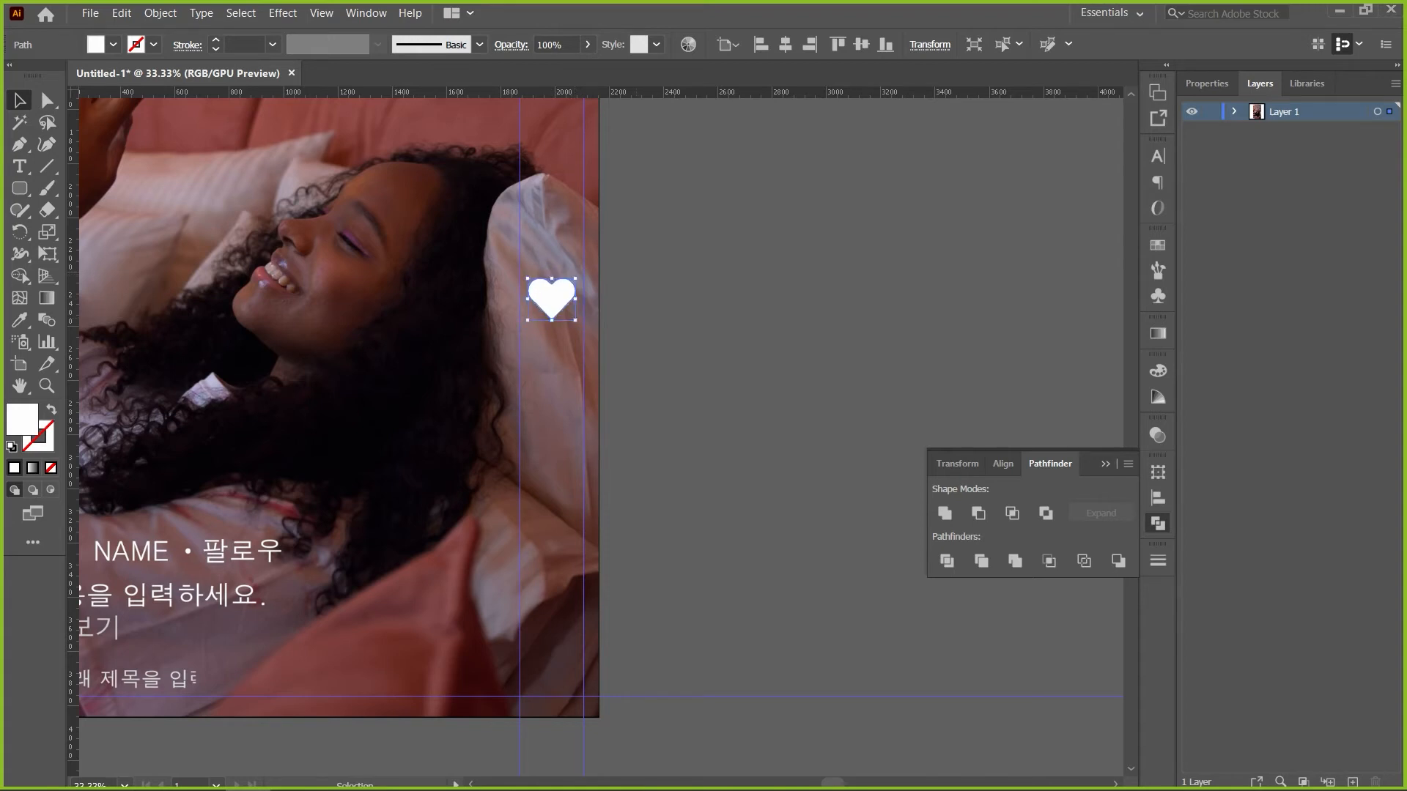
left_click_drag(551, 299, 560, 299)
left_click(519, 409)
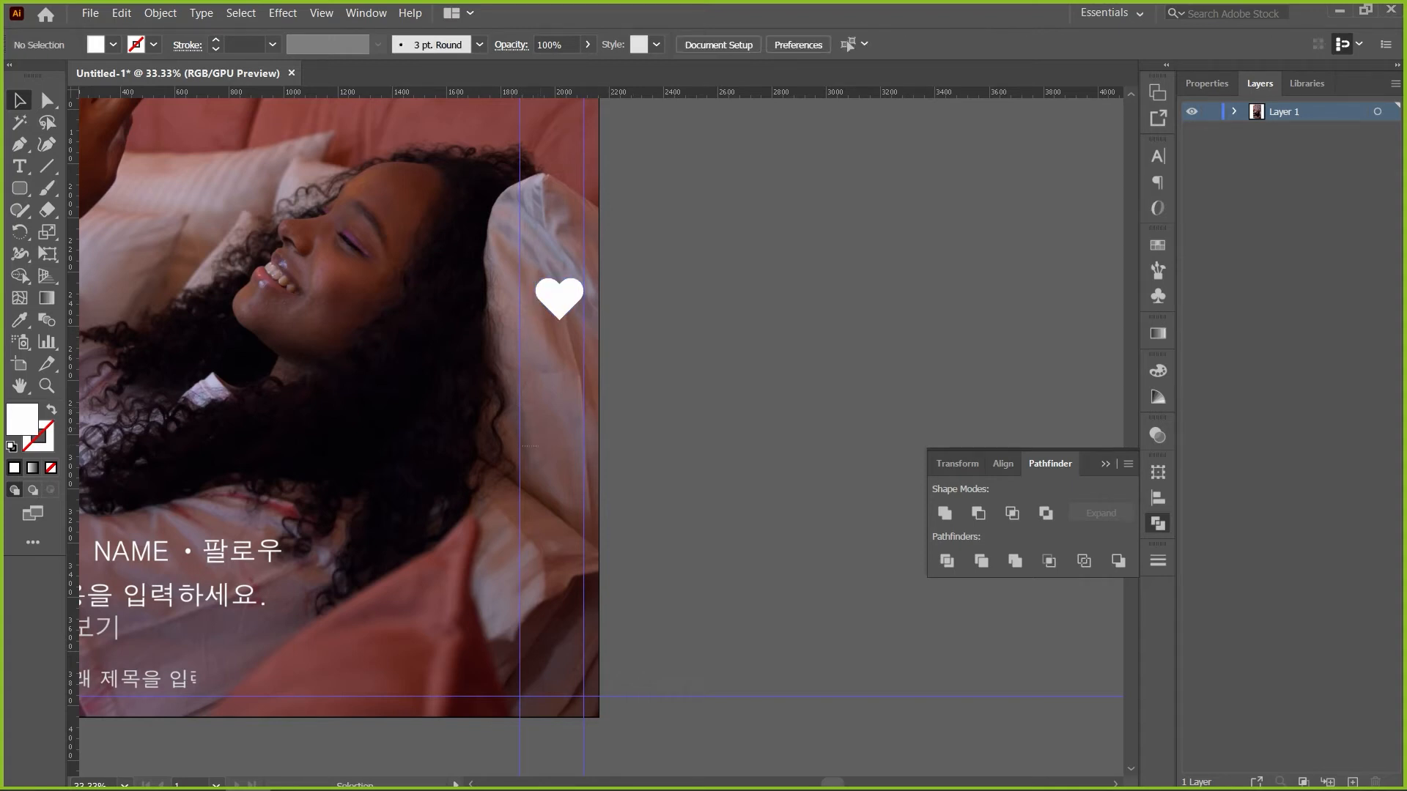
right_click(520, 463)
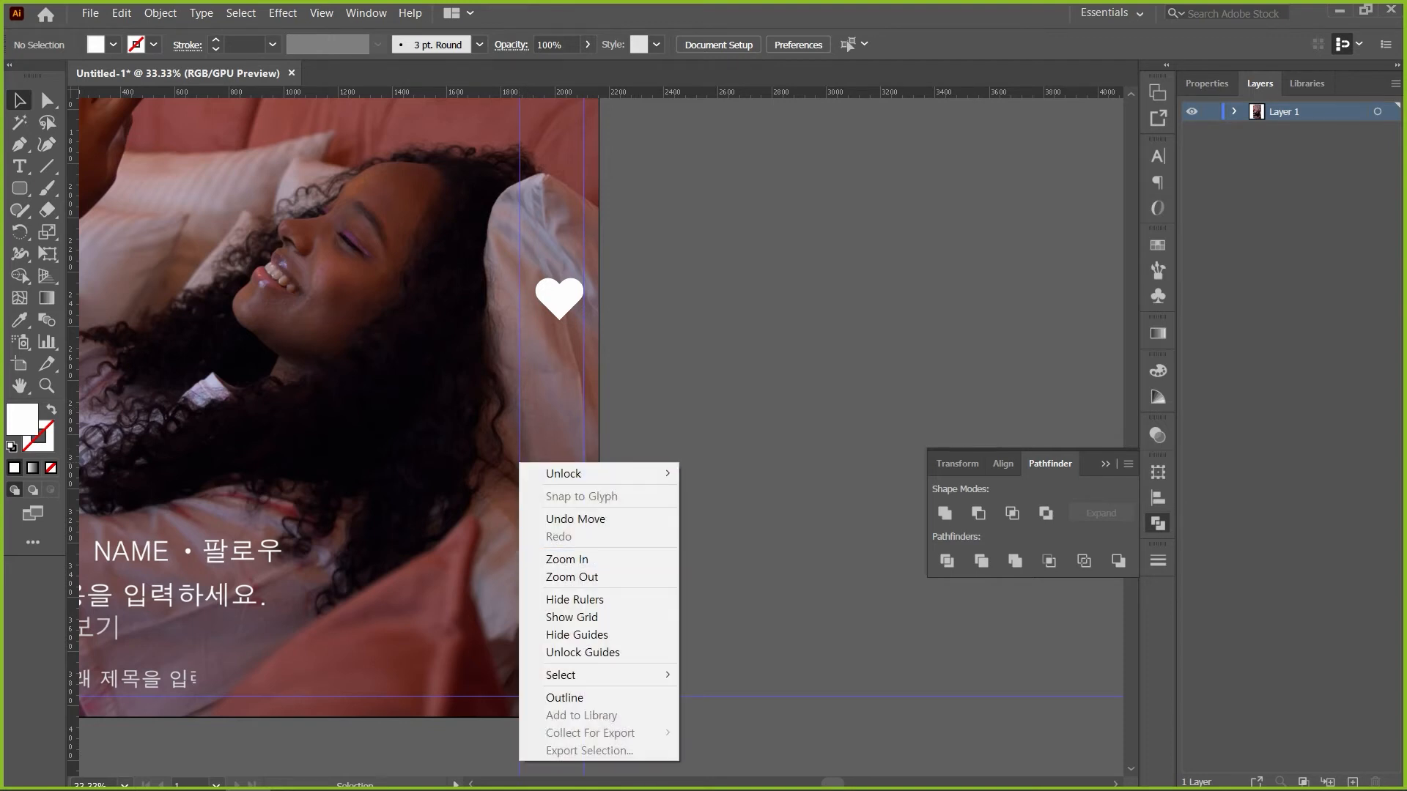
mouse_move(564, 473)
left_click(736, 473)
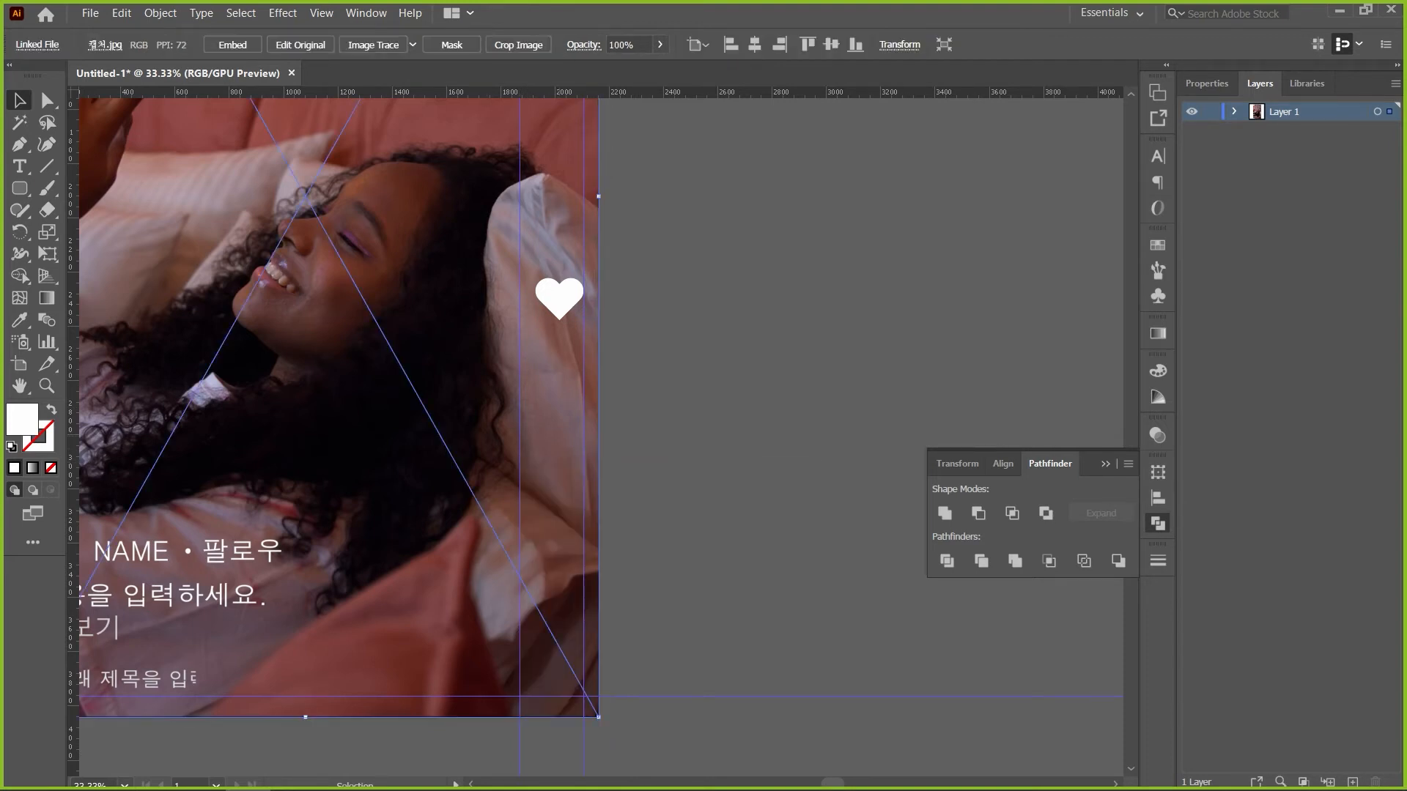
key("ctrl+2")
key("ctrl+alt+2")
key("ctrl+2")
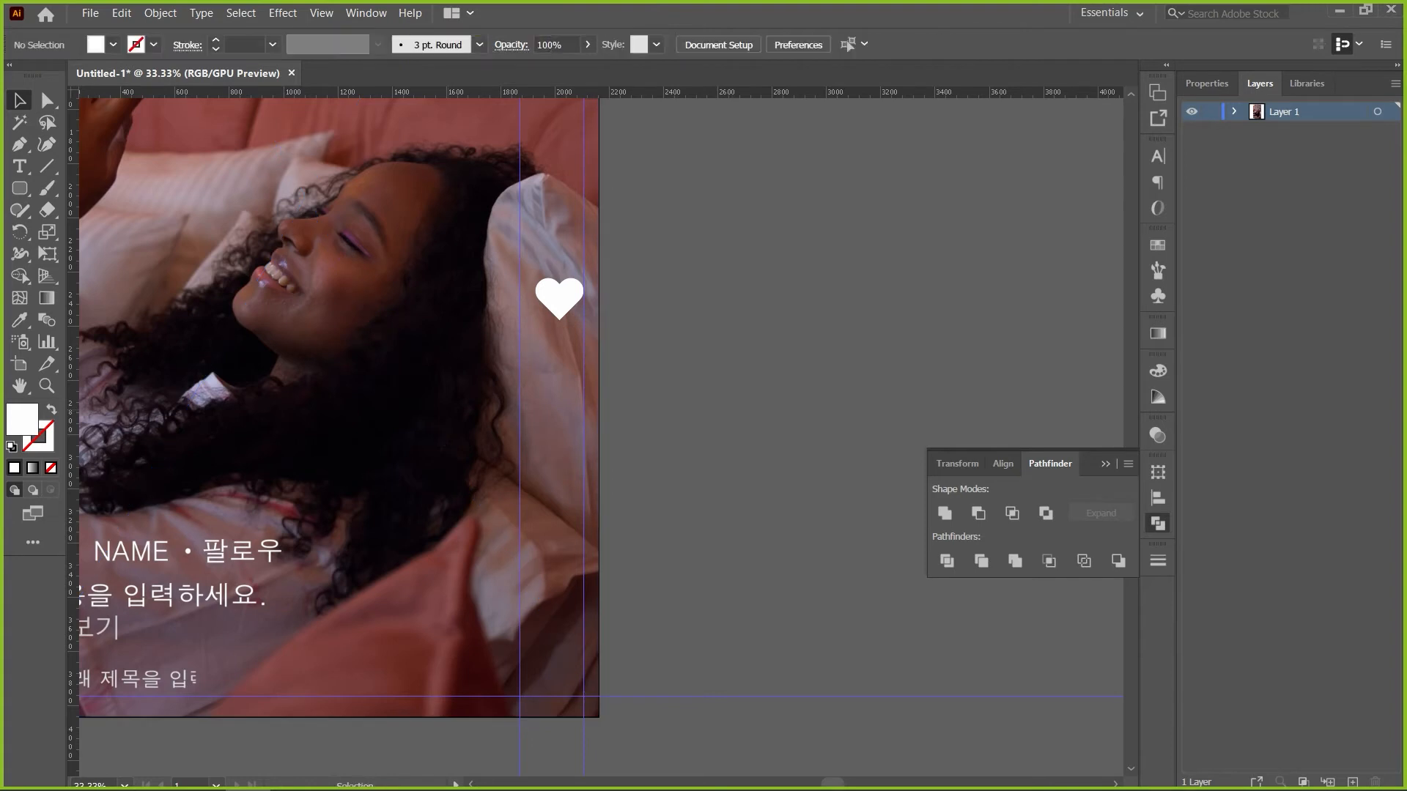
Unlock the guides and move the vertical guide beside the heart to the heart's left edge
right_click(520, 473)
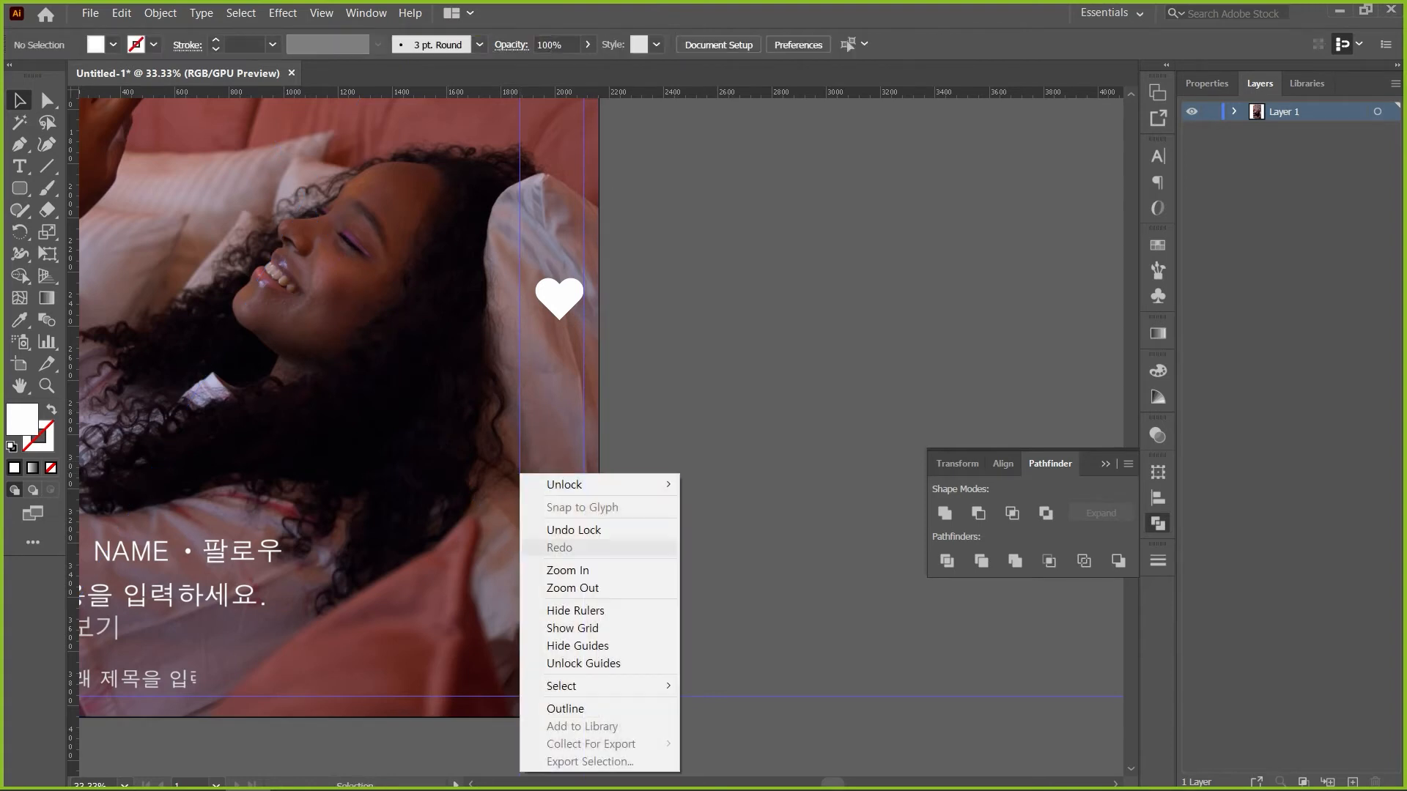
left_click(583, 663)
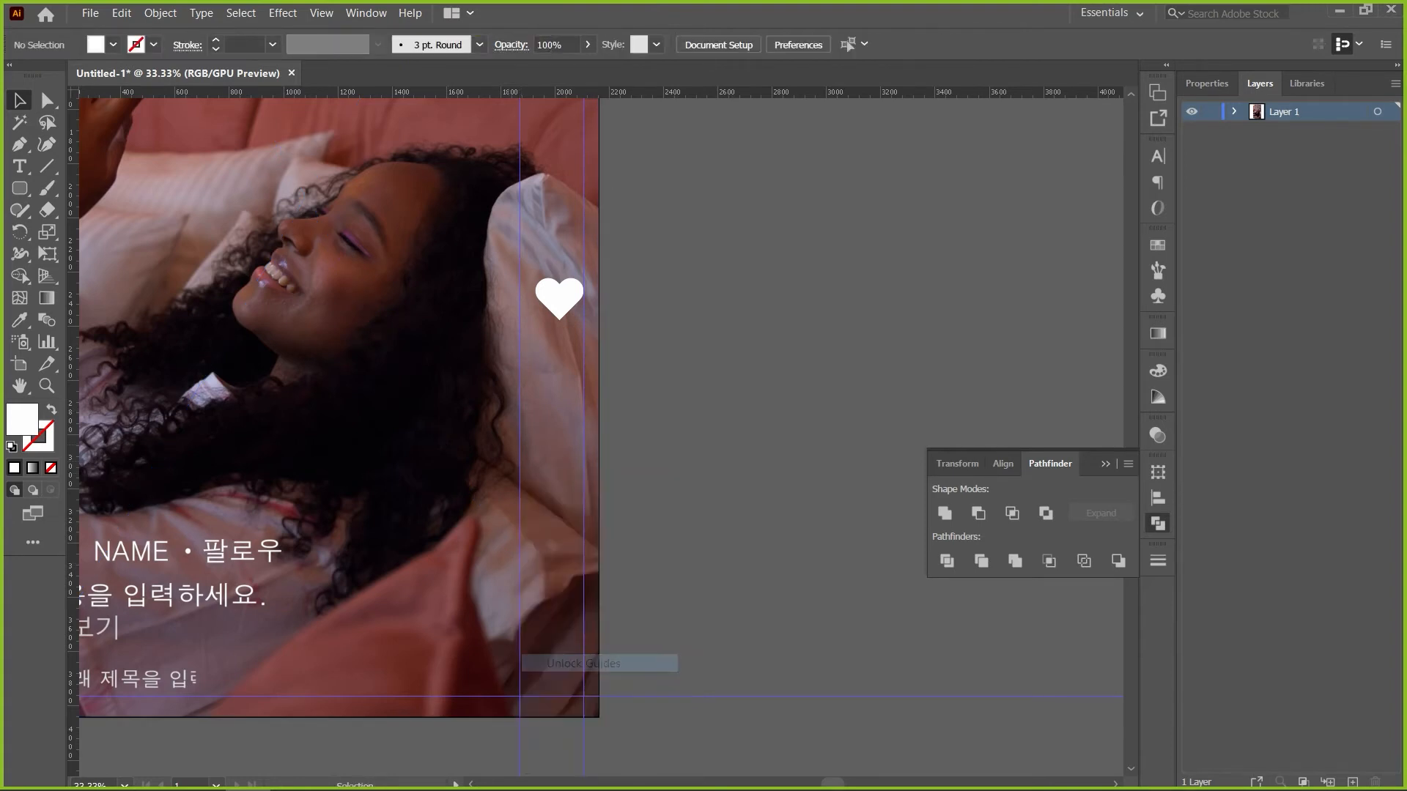
left_click_drag(519, 196, 536, 196)
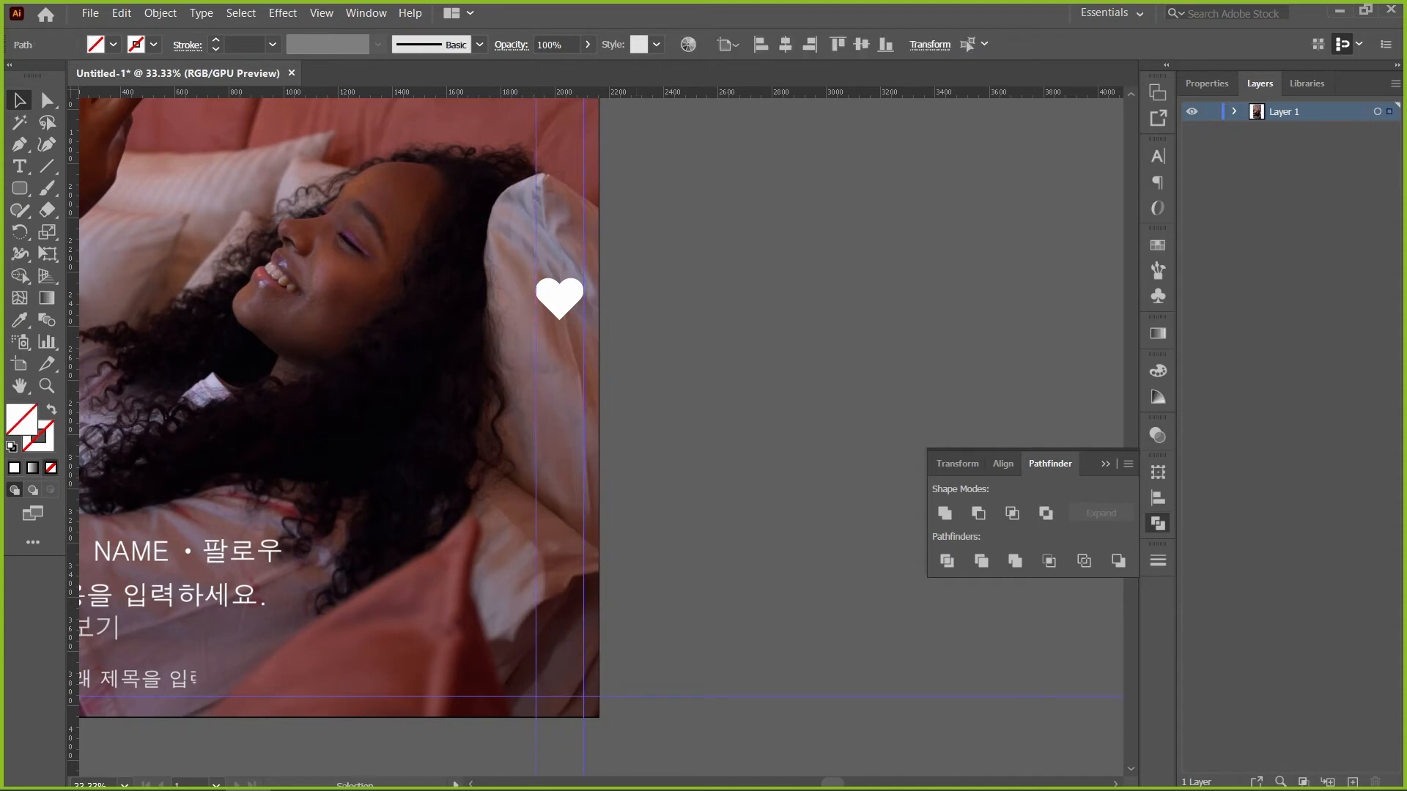
Shrink the heart slightly against the rightmost guide and move the neighboring vertical guide in to its left edge
left_click(559, 298)
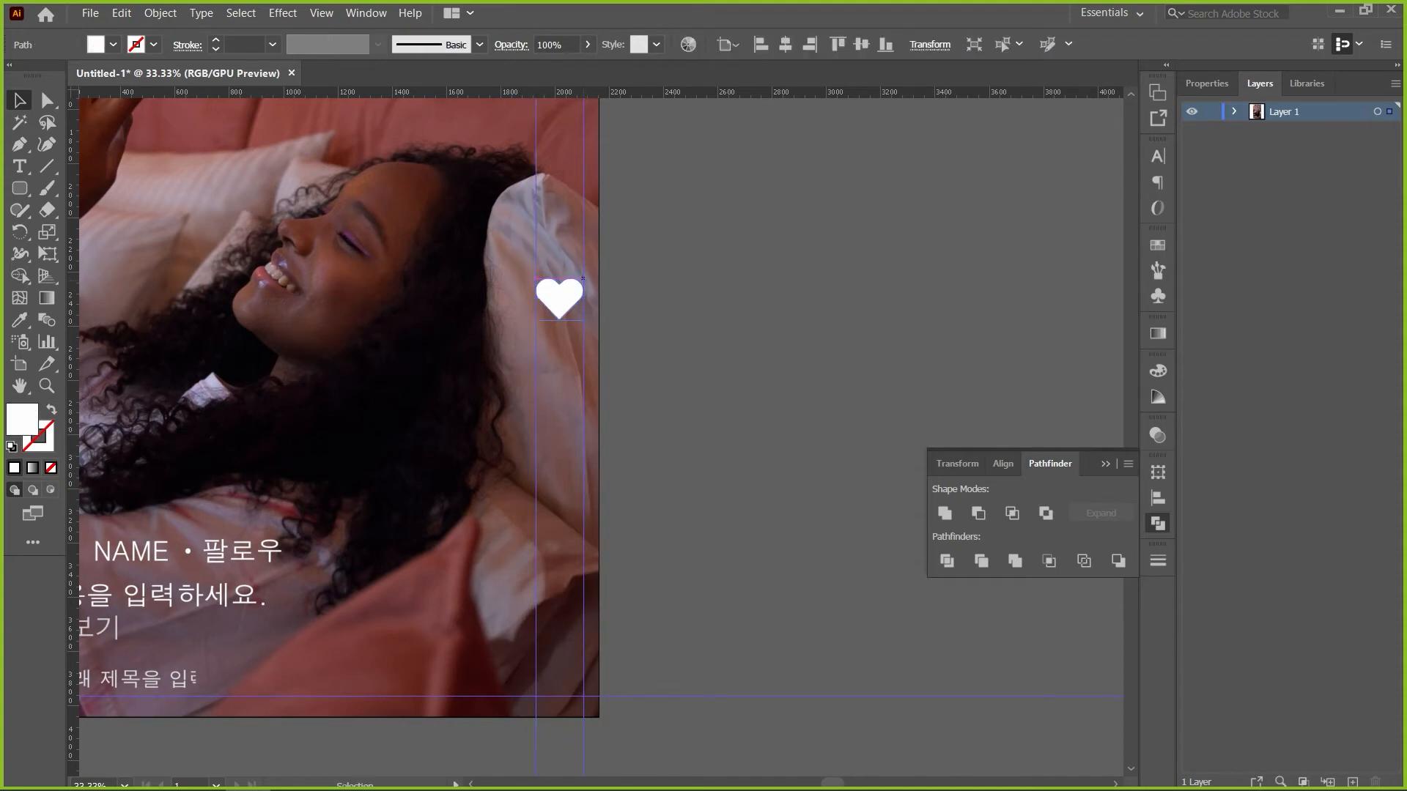
left_click_drag(584, 278, 547, 330)
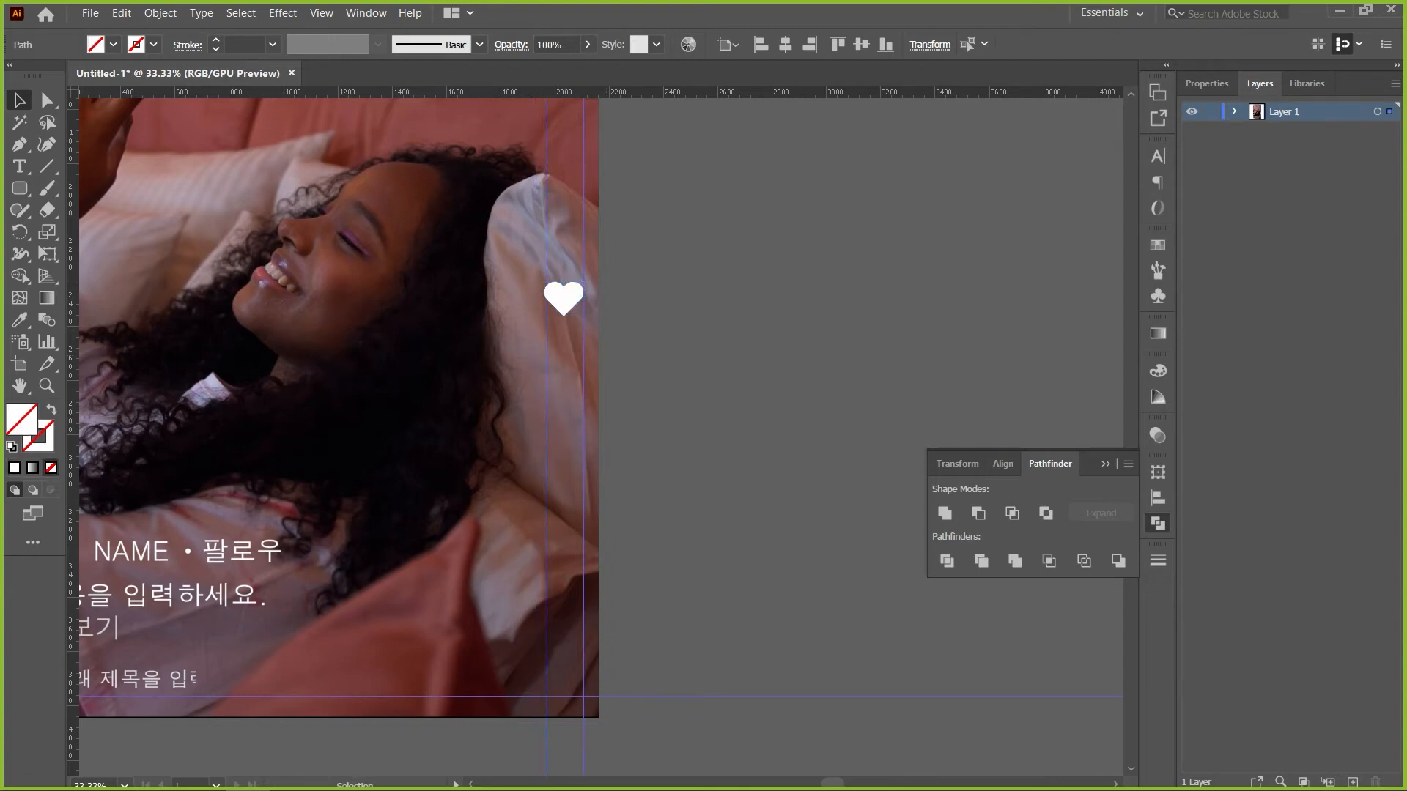
left_click(644, 410)
left_click_drag(547, 411, 544, 410)
left_click(644, 410)
Fine-tune the vertical guide against the heart's left edge and check the placement on the full artboard
left_click_drag(637, 293, 612, 668)
left_click_drag(608, 440, 615, 231)
left_click(635, 329)
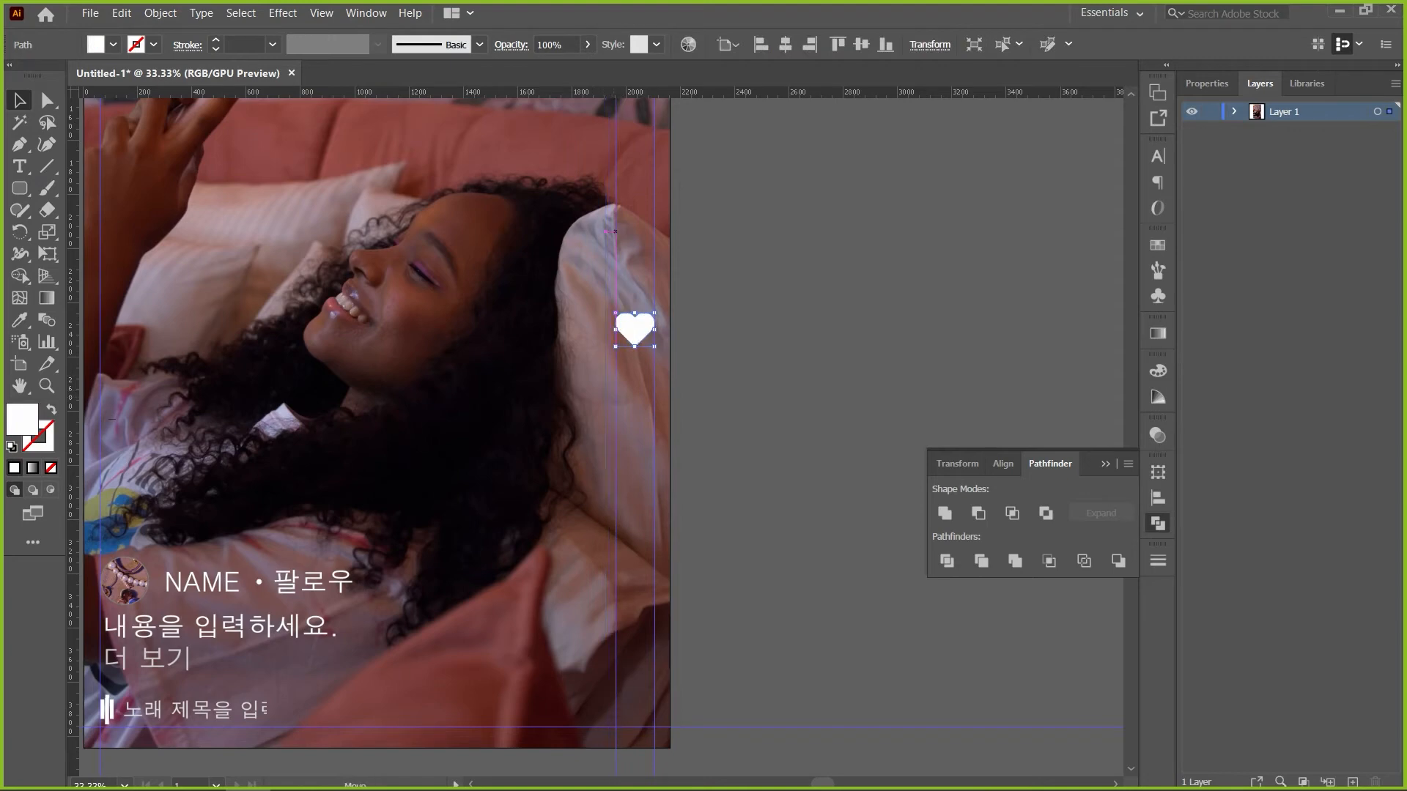
left_click(722, 238)
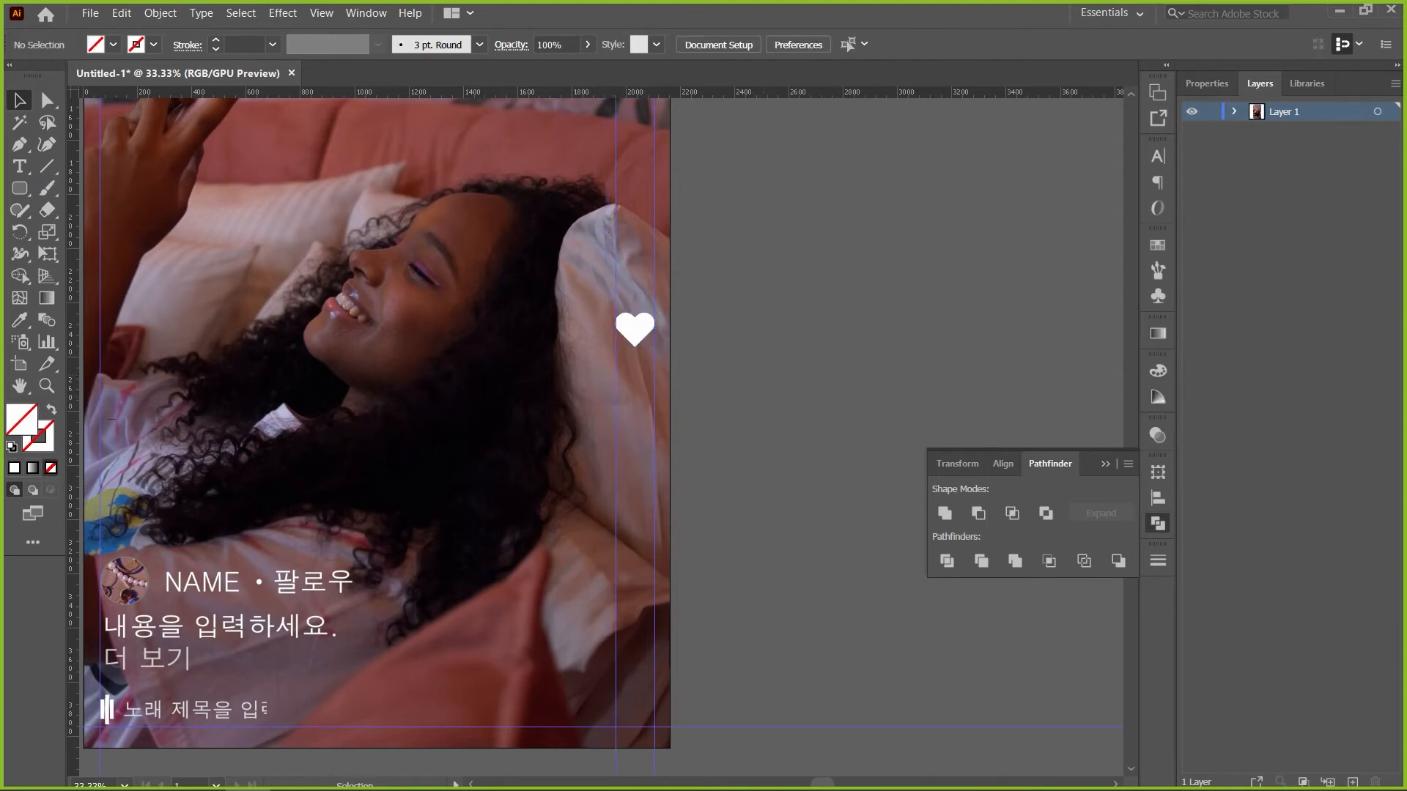
key("ctrl+0")
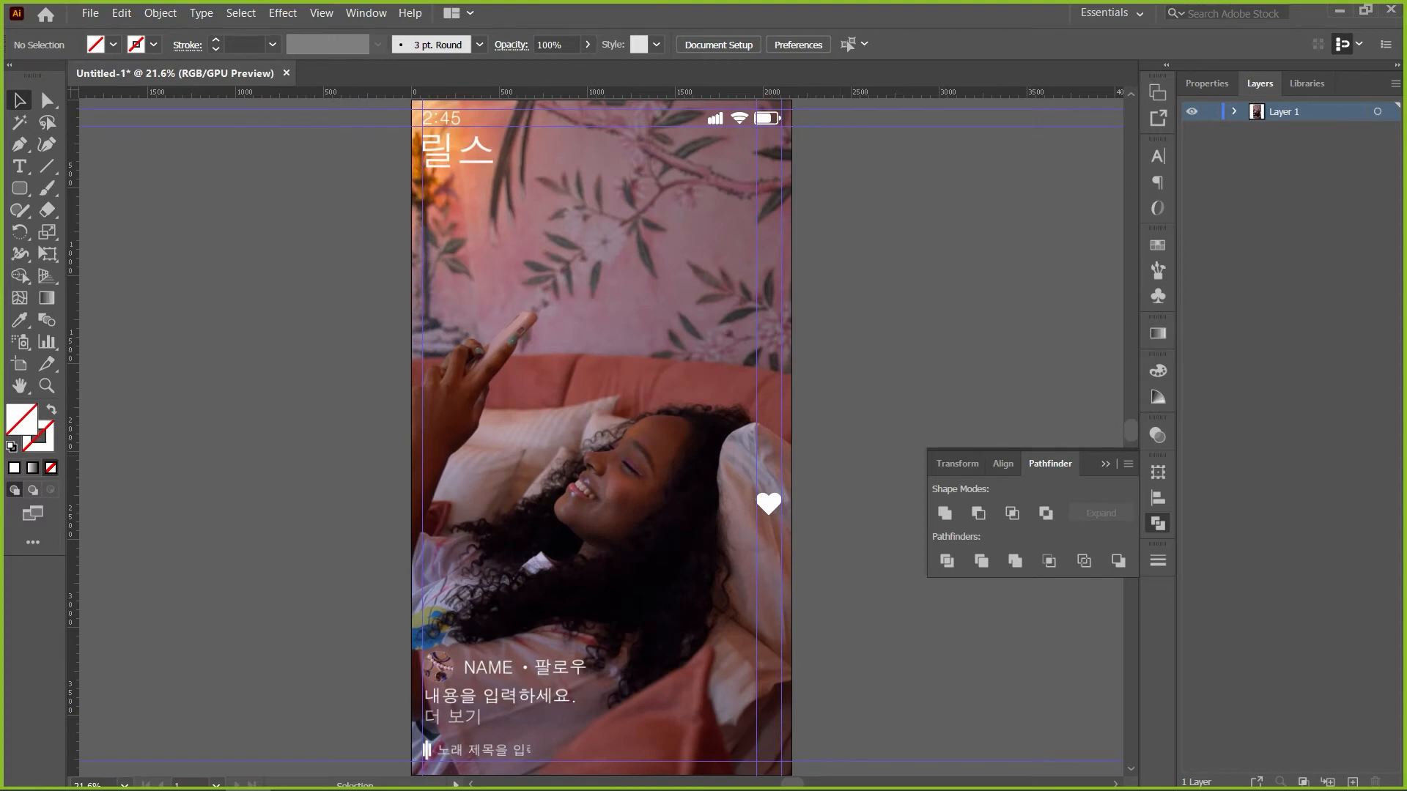
mouse_move(756, 440)
left_mouse_down()
mouse_move(737, 440)
mouse_move(756, 443)
left_mouse_up()
left_click(842, 444)
Draw a circle about 460 px wide on the empty canvas to the right of the artboard
left_click_drag(842, 444, 765, 318)
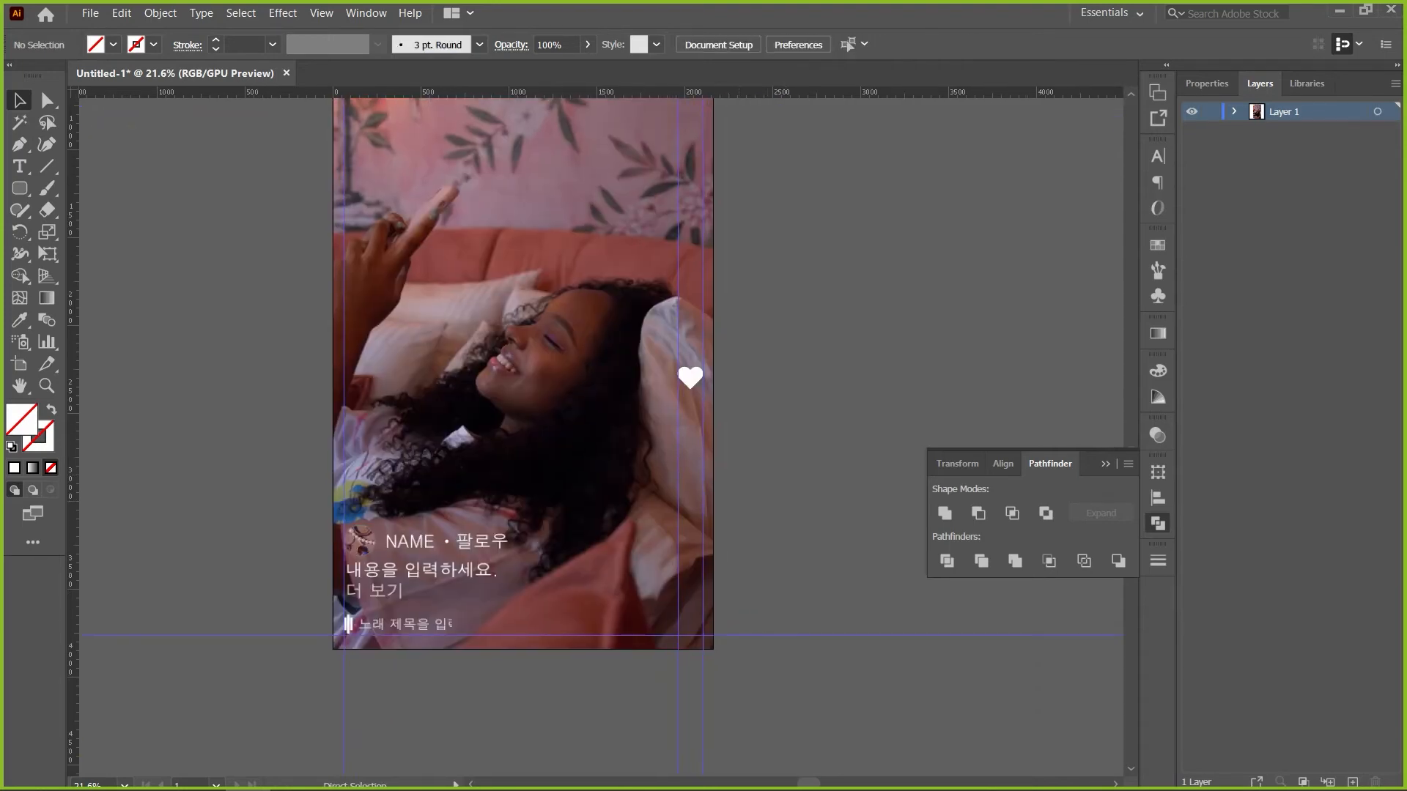
key("ctrl+equal")
key("ctrl+equal")
left_click_drag(741, 439, 378, 334)
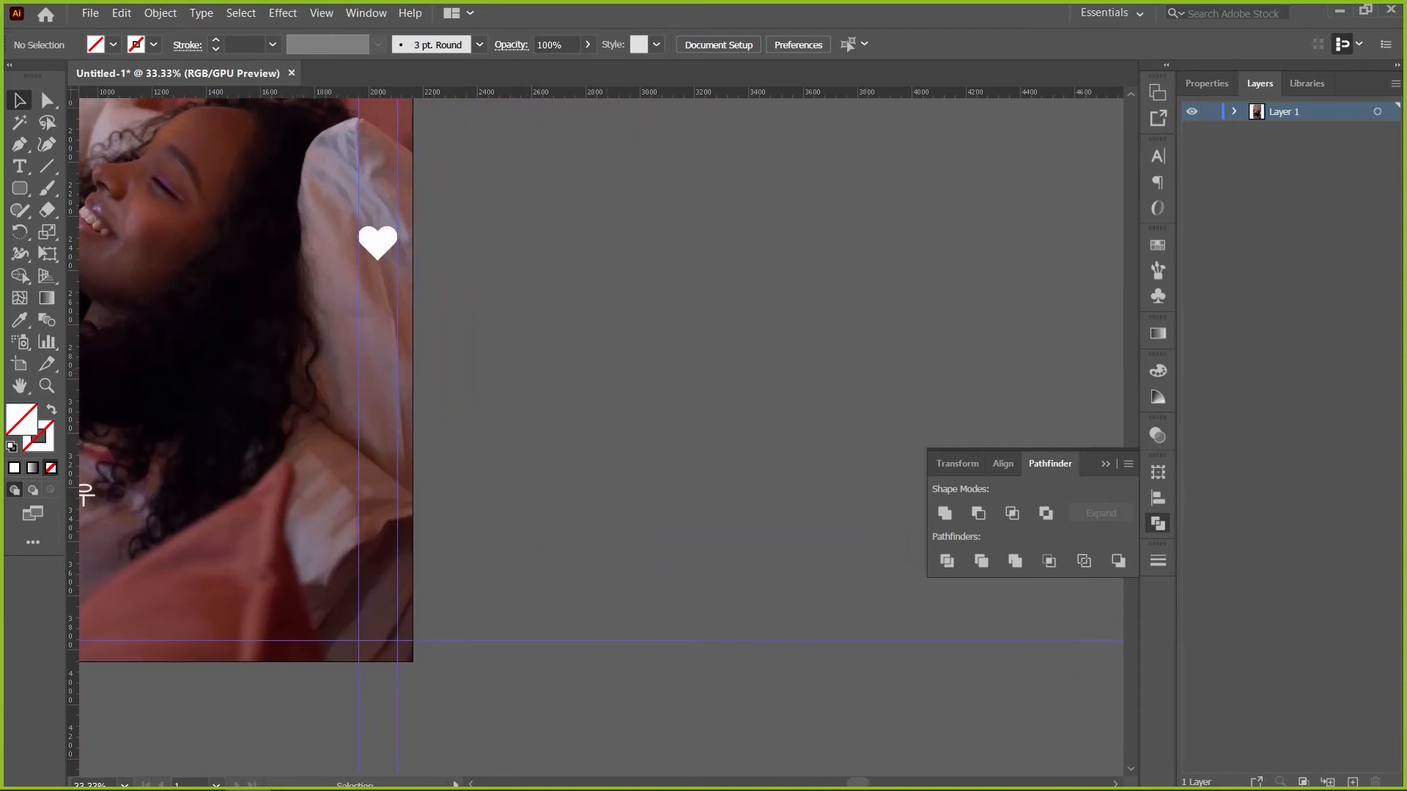
key("l")
left_click_drag(636, 271, 761, 396)
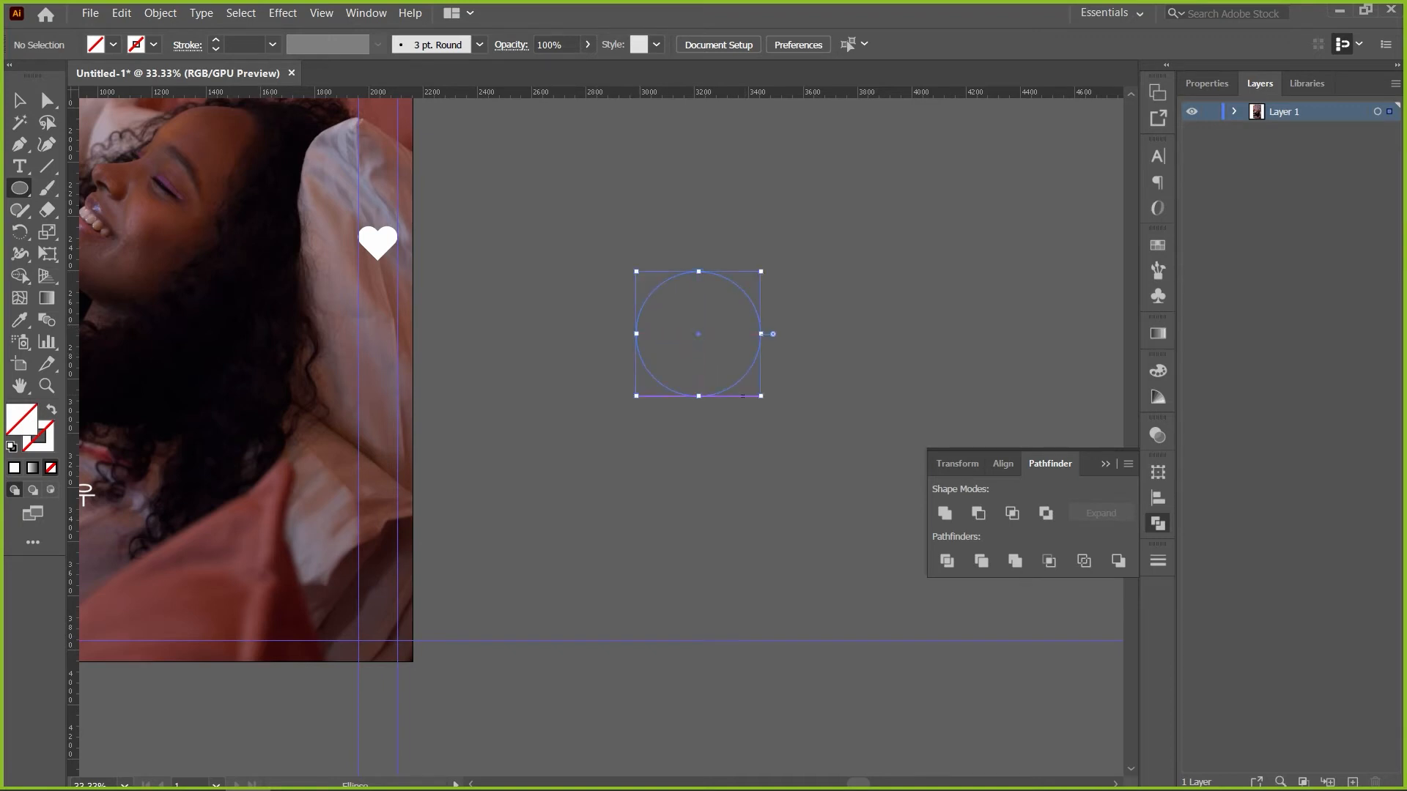
key("v")
key("Delete")
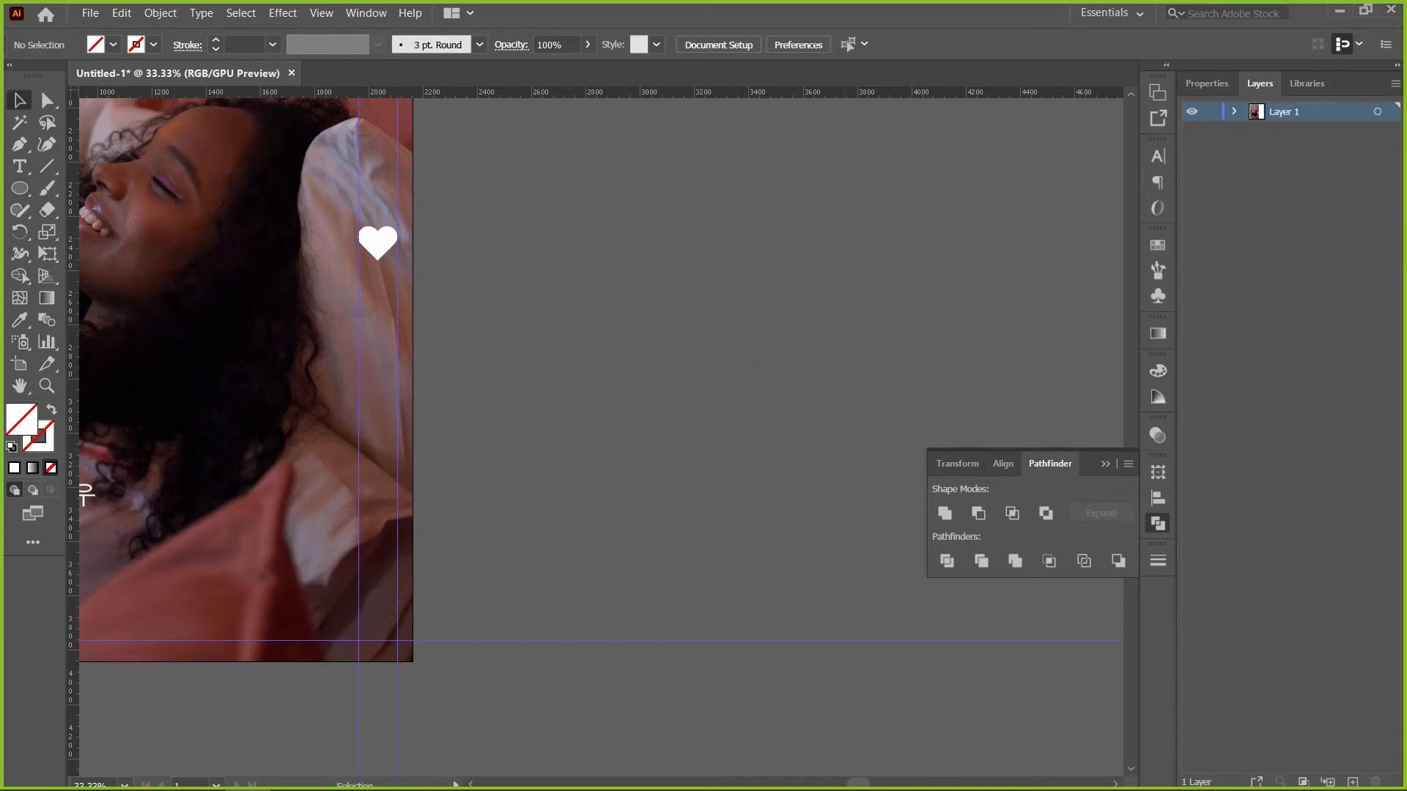
key("ctrl+z")
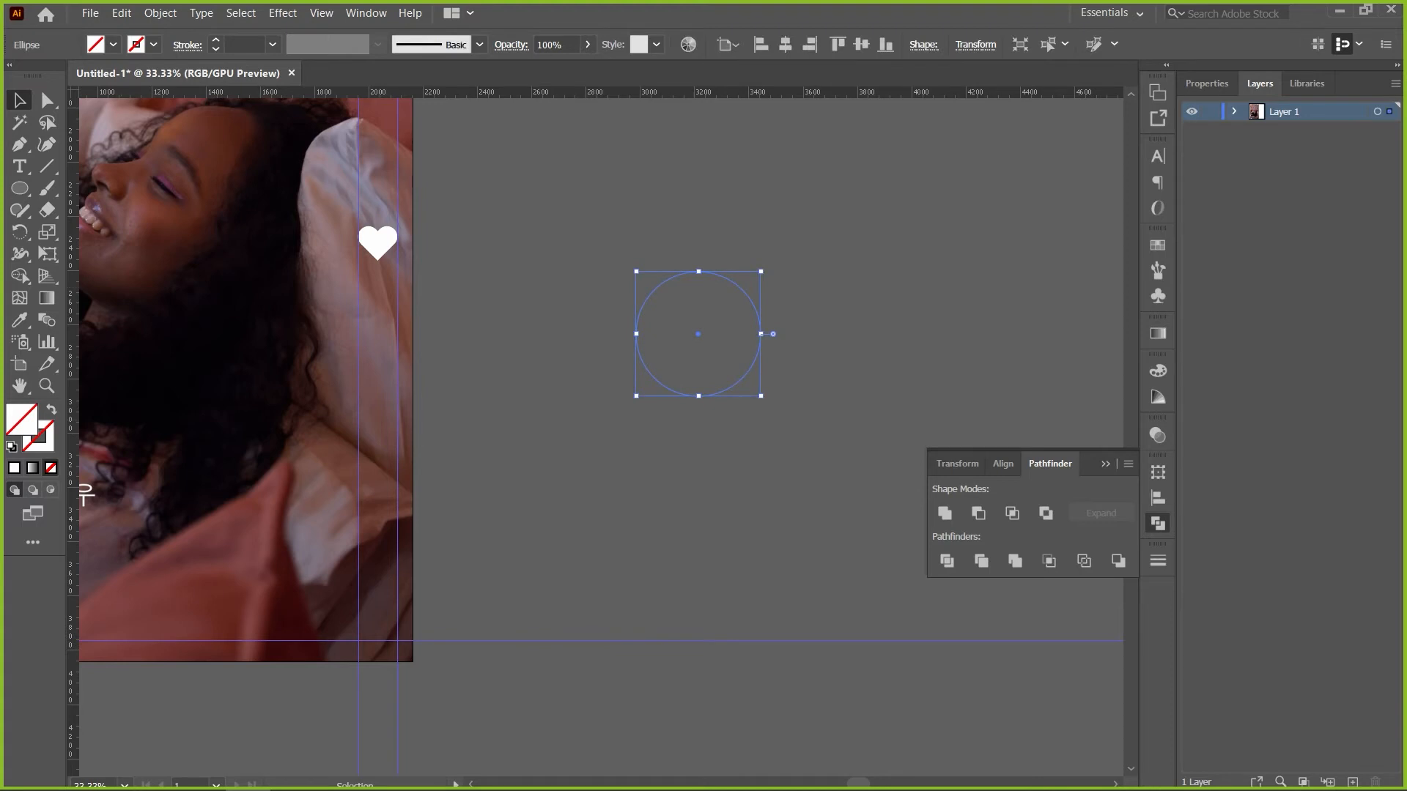
Give the circle a white 6 pt stroke with no fill
left_click(14, 467)
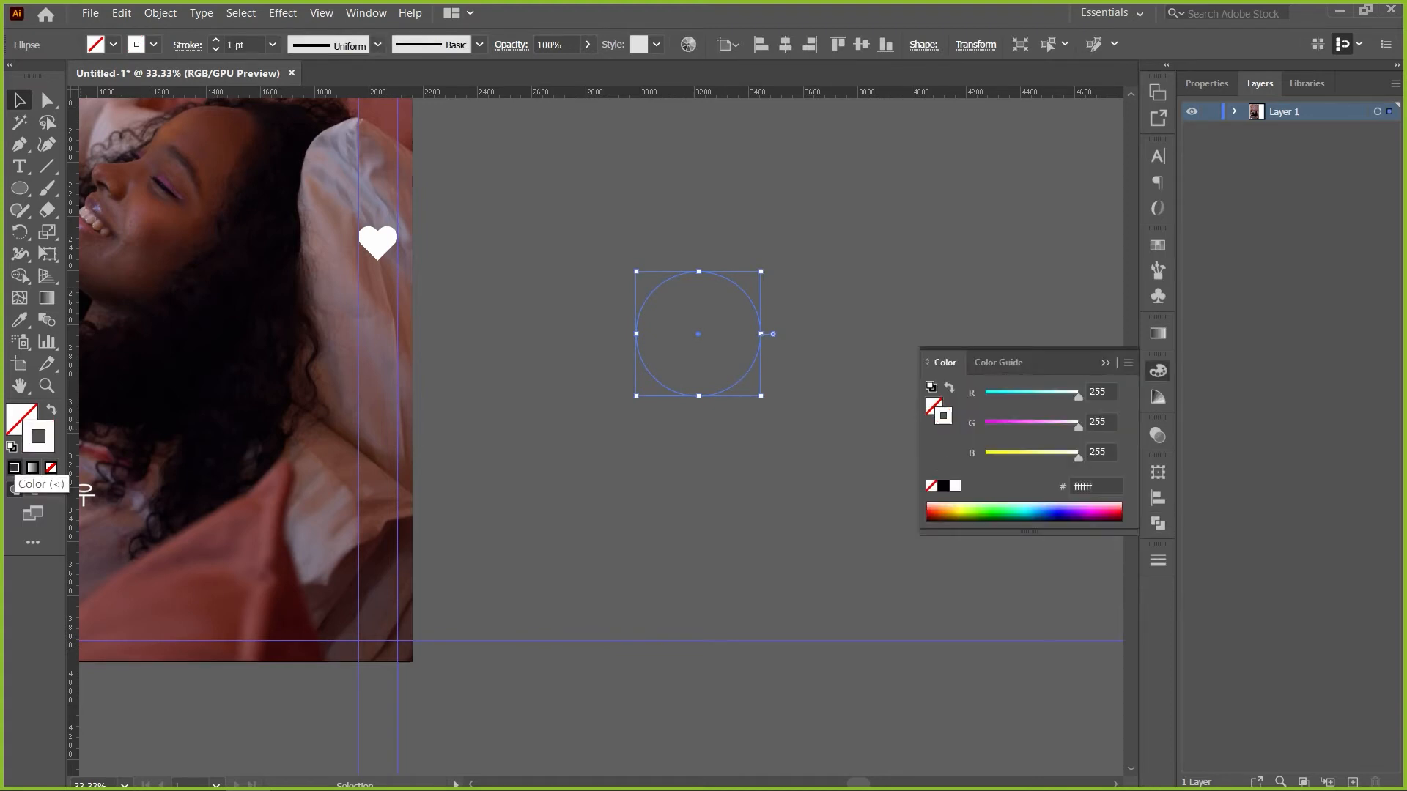
left_click(778, 220)
left_click(637, 344)
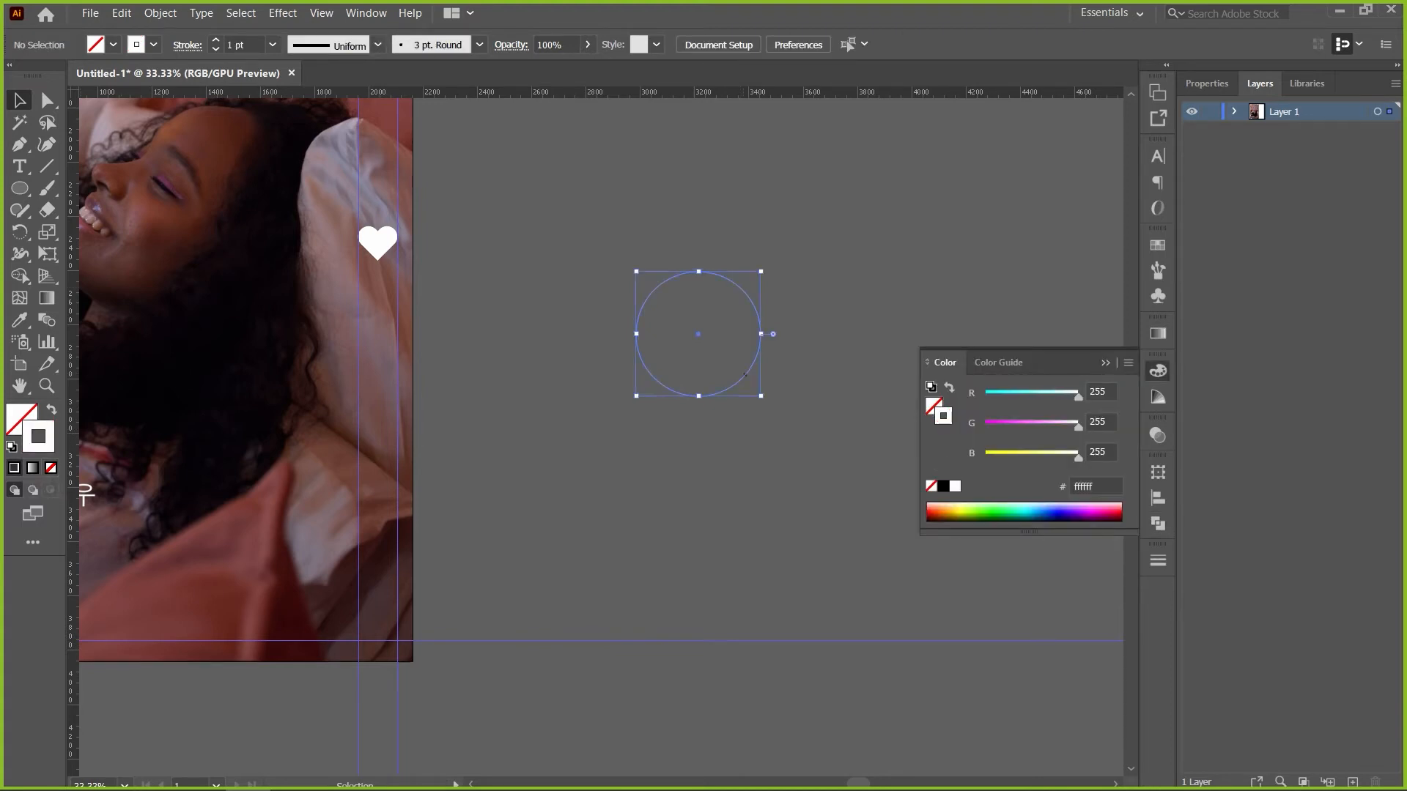
left_click(216, 40)
left_click(215, 40)
left_click(215, 40)
left_click(215, 41)
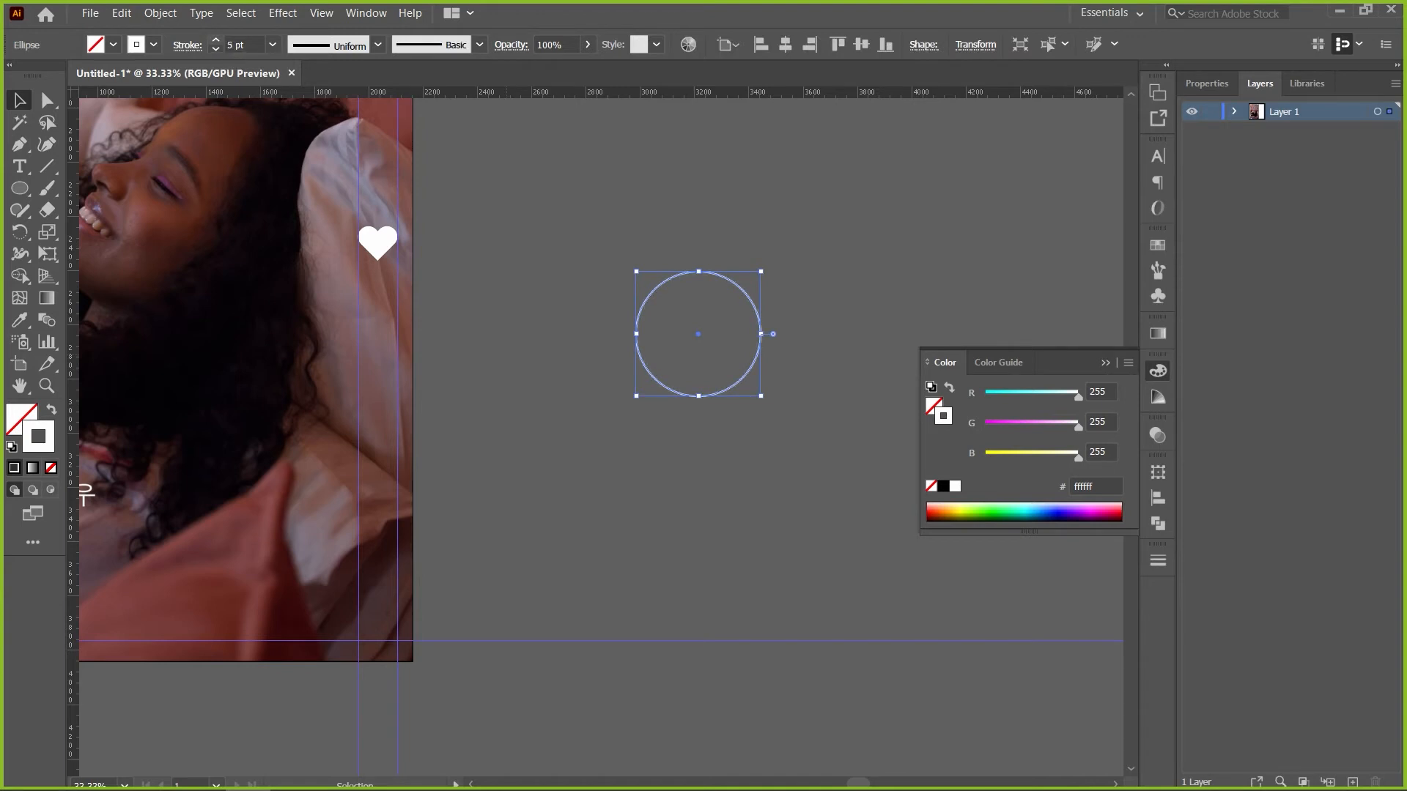
left_click(215, 40)
key("ctrl+shift+a")
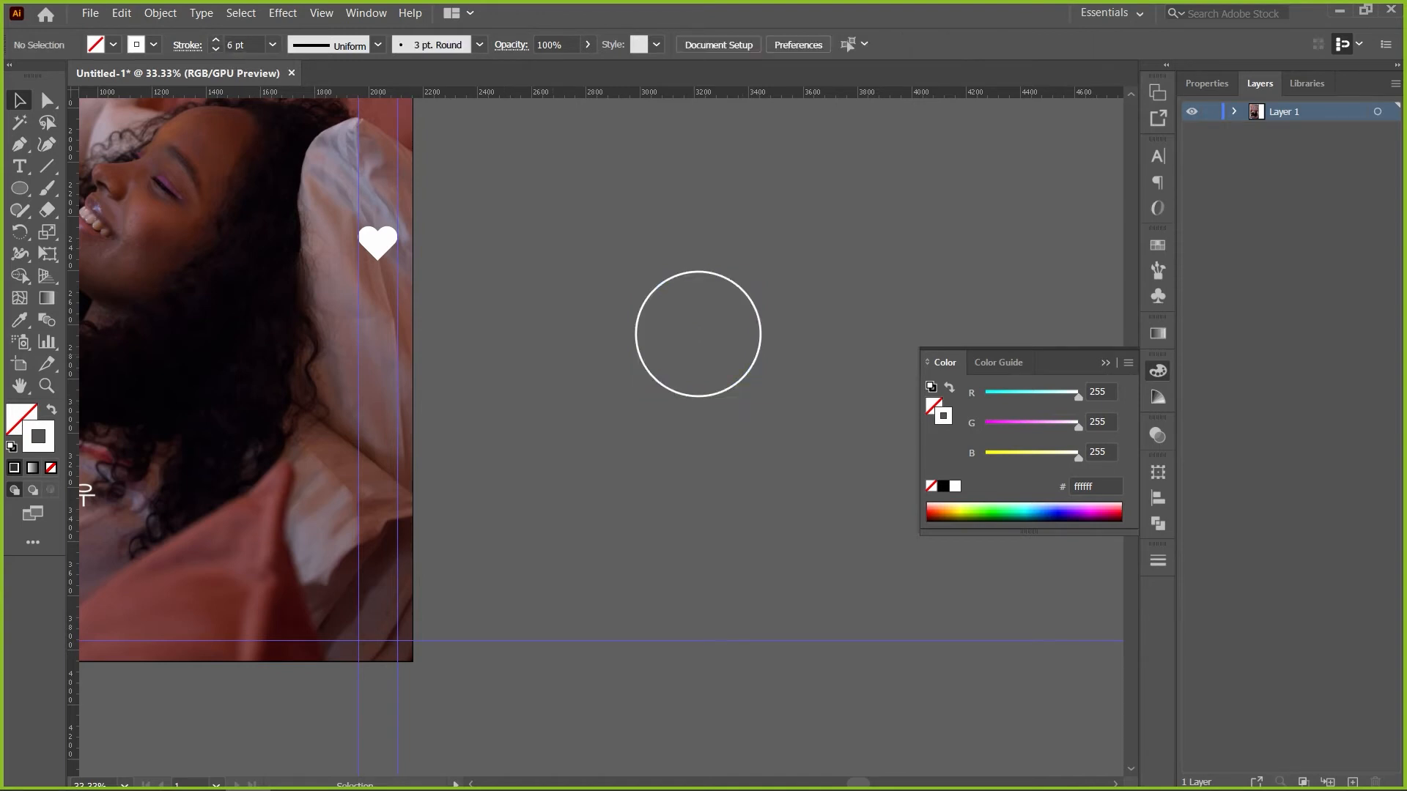
Create a three-sided polygon with a 50 px radius near the center of the circle
left_click(20, 187)
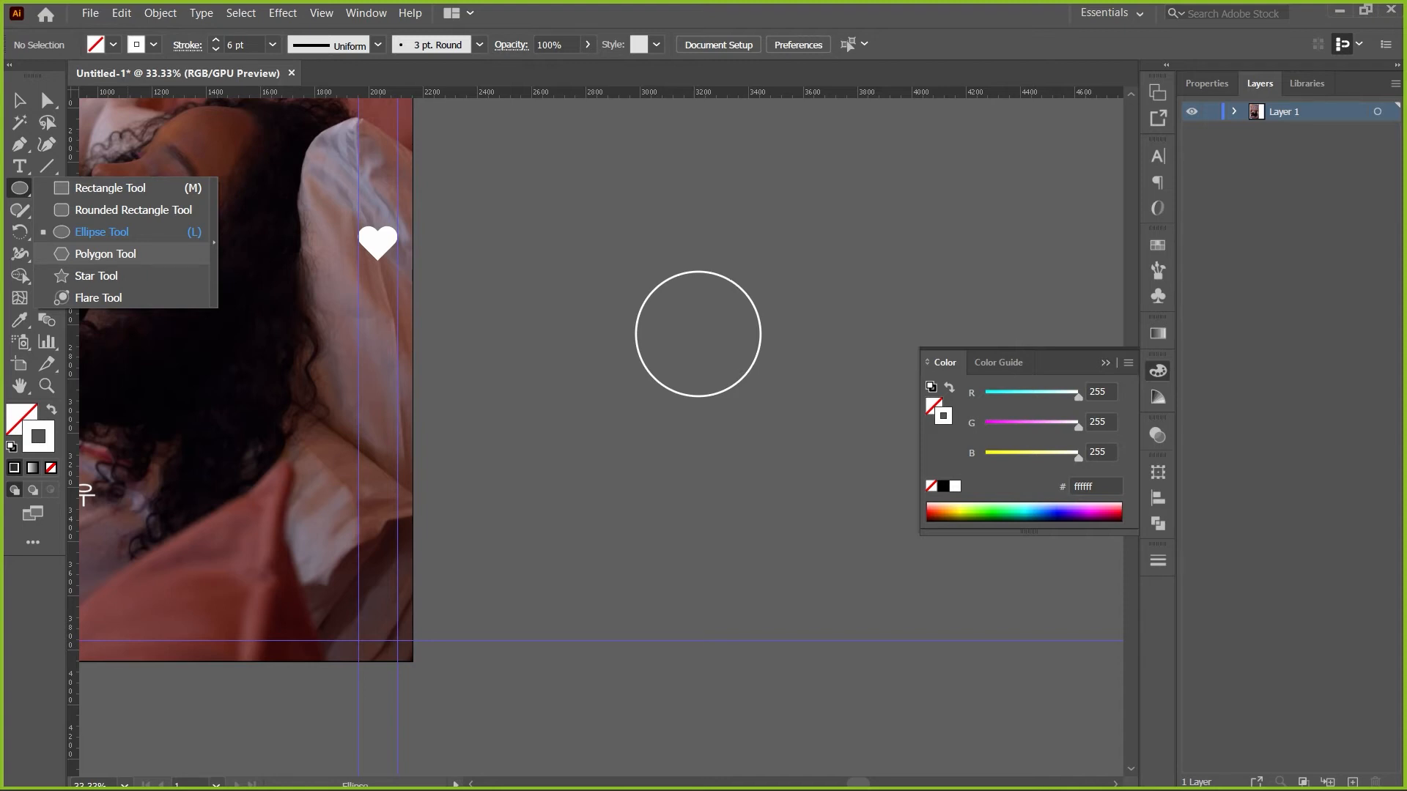
left_click(105, 253)
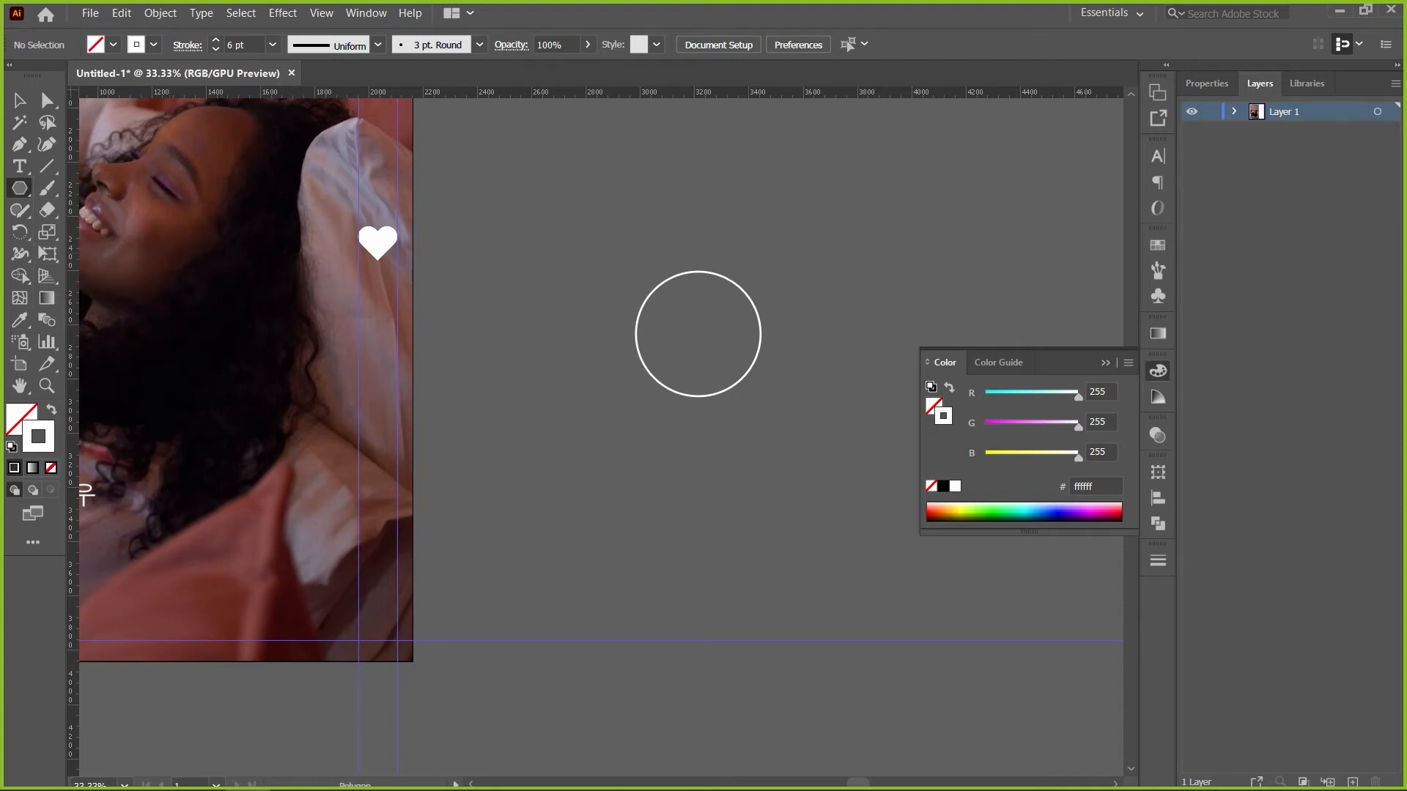
left_click(698, 339)
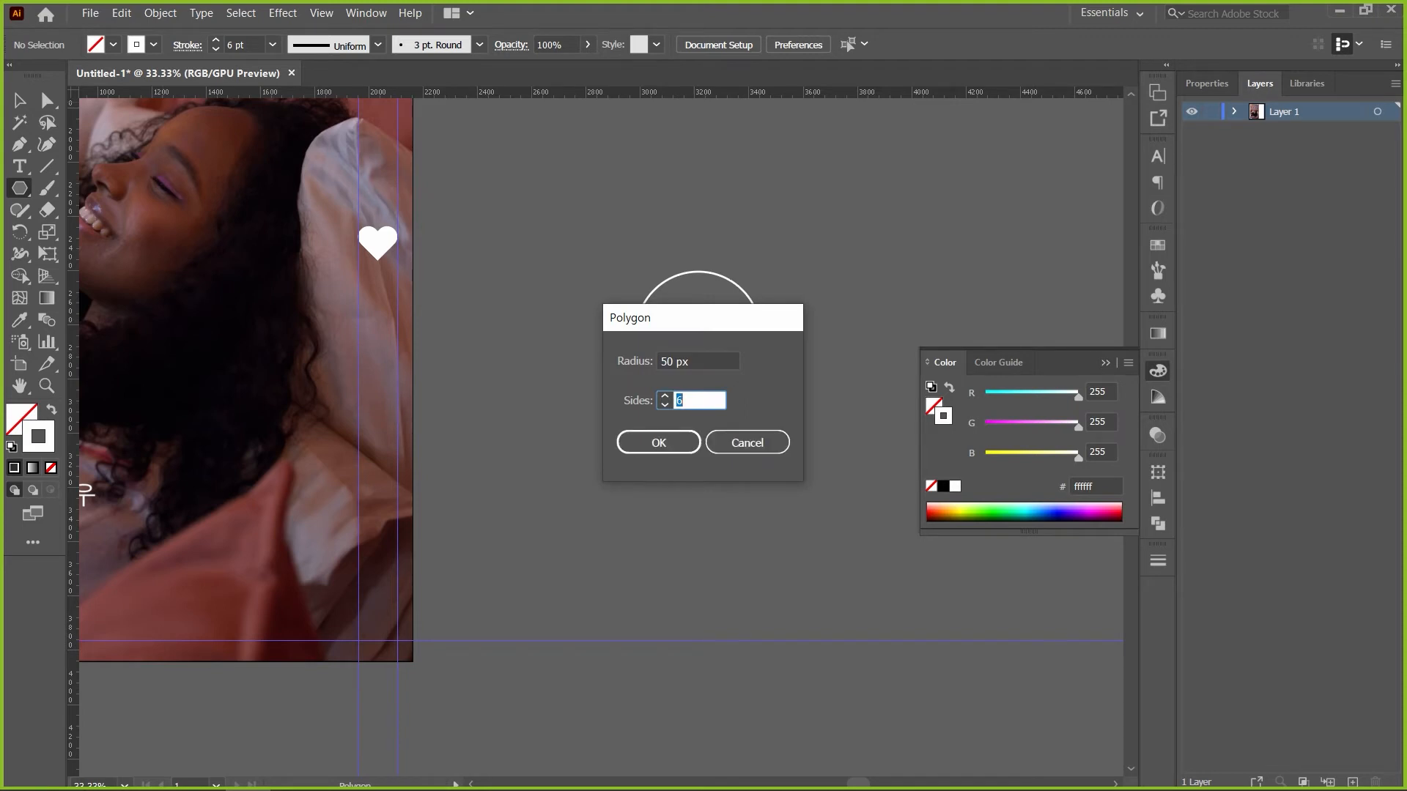
type("3")
key("Return")
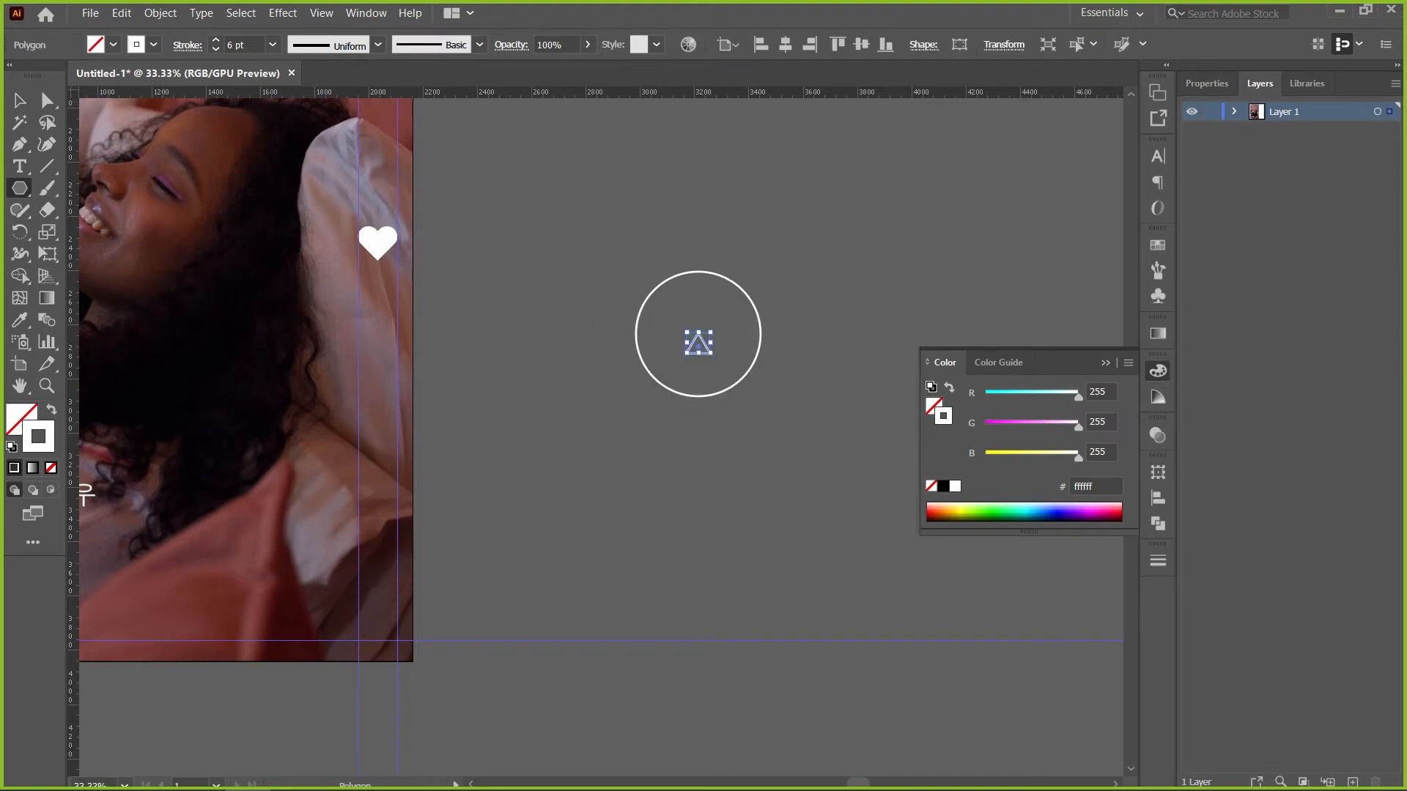
Enlarge and rotate the triangle, then place it across the circle's lower-right edge as a speech bubble tail
key("v")
left_click_drag(710, 333, 705, 448)
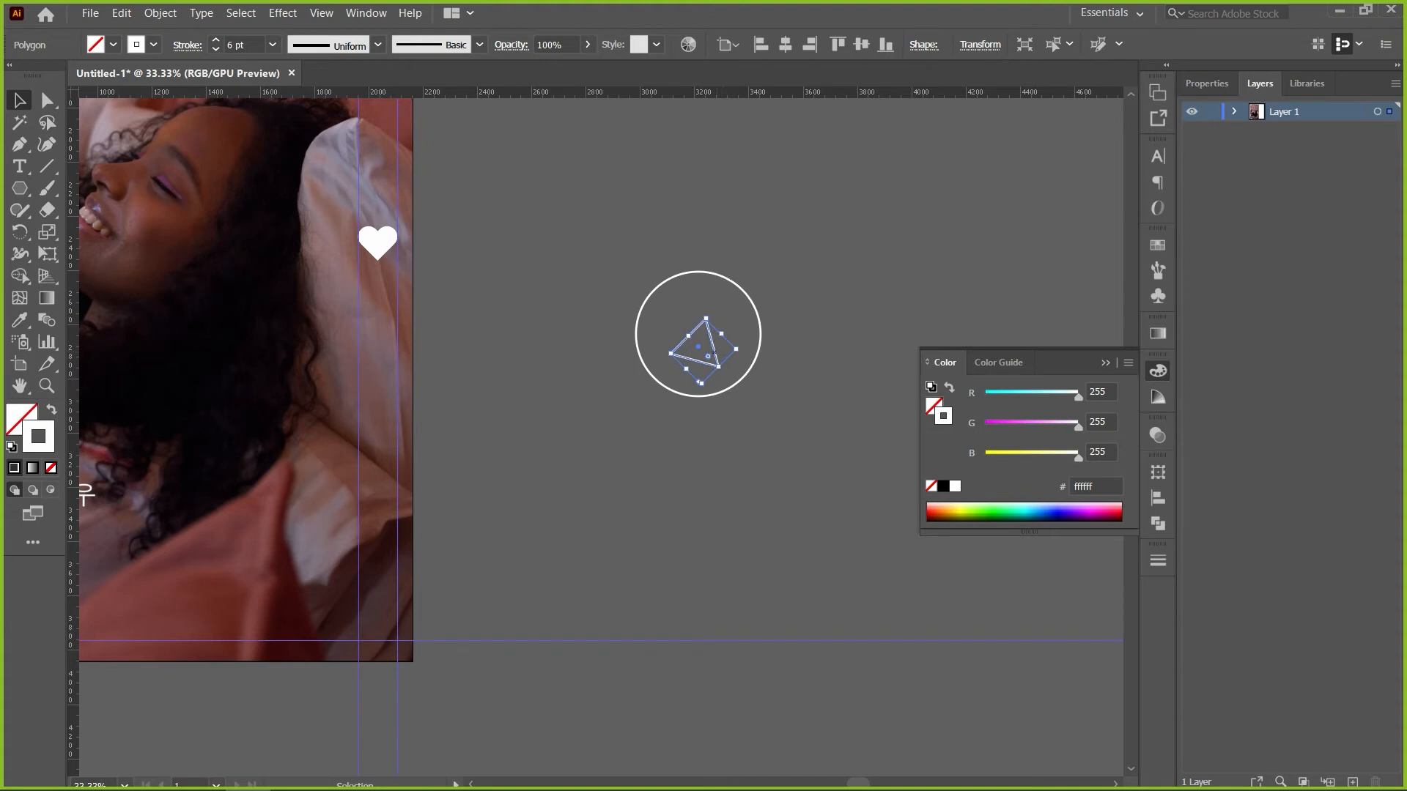
left_click_drag(697, 347, 732, 380)
left_click(813, 411)
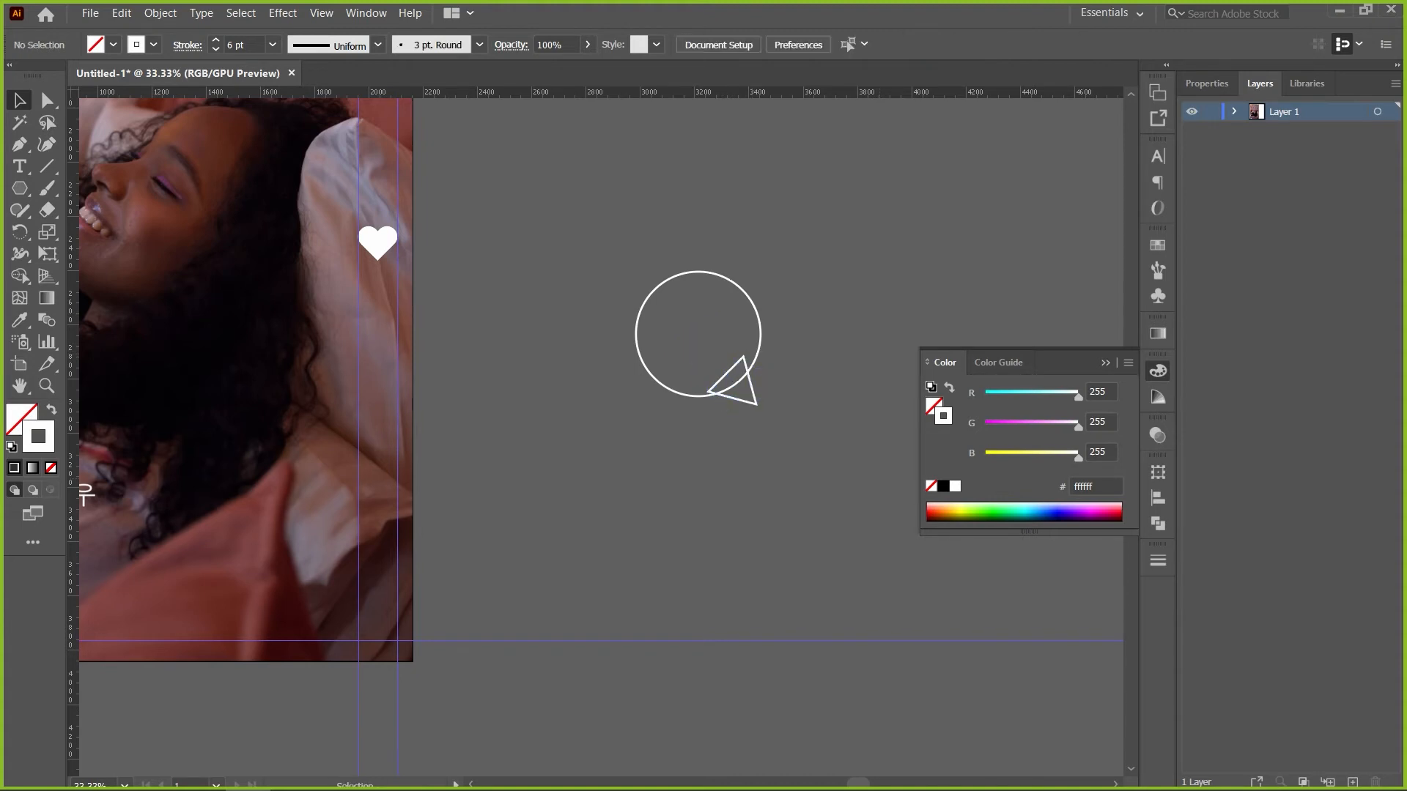
Try to unite the circle and triangle into one speech bubble outline
left_click_drag(800, 490, 553, 232)
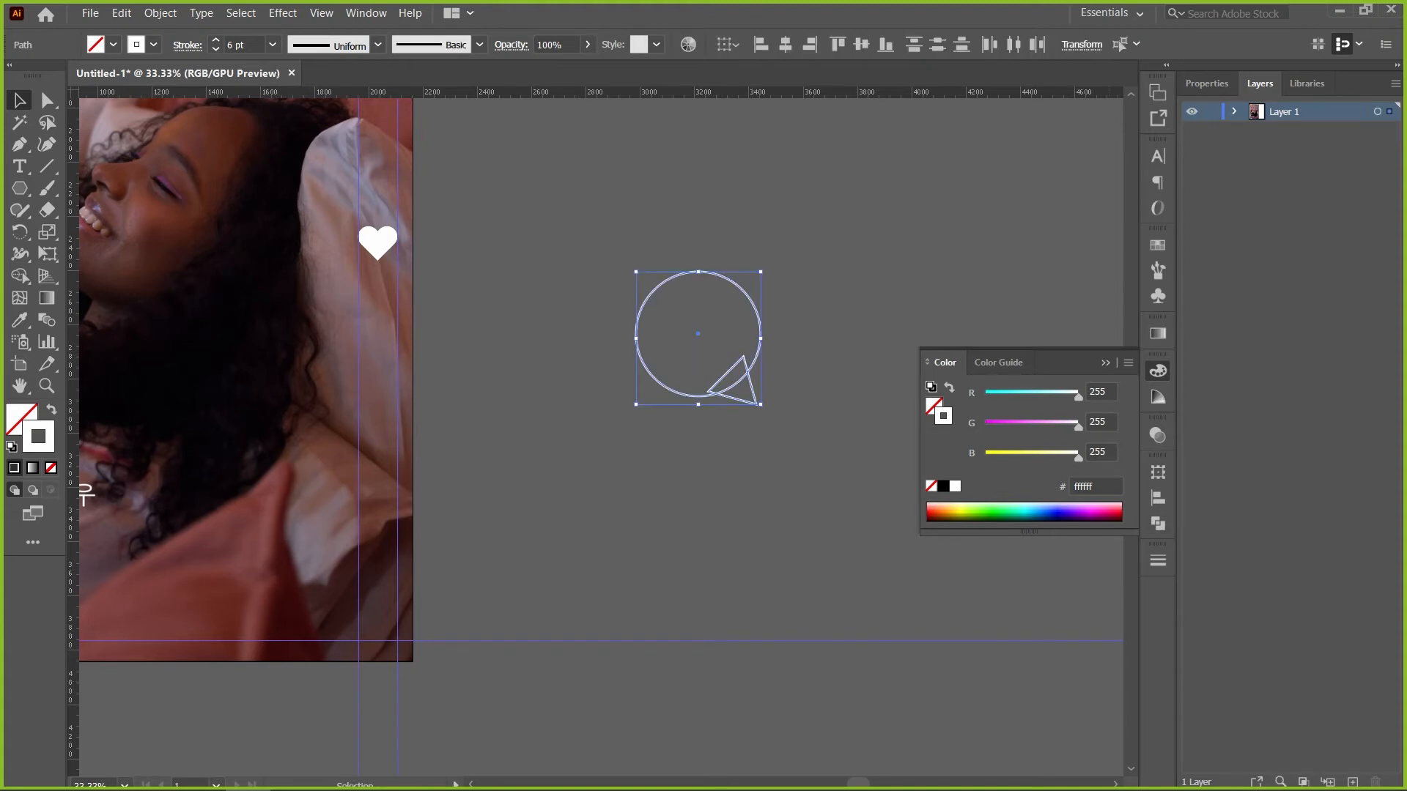
left_click(1158, 523)
left_click(944, 513)
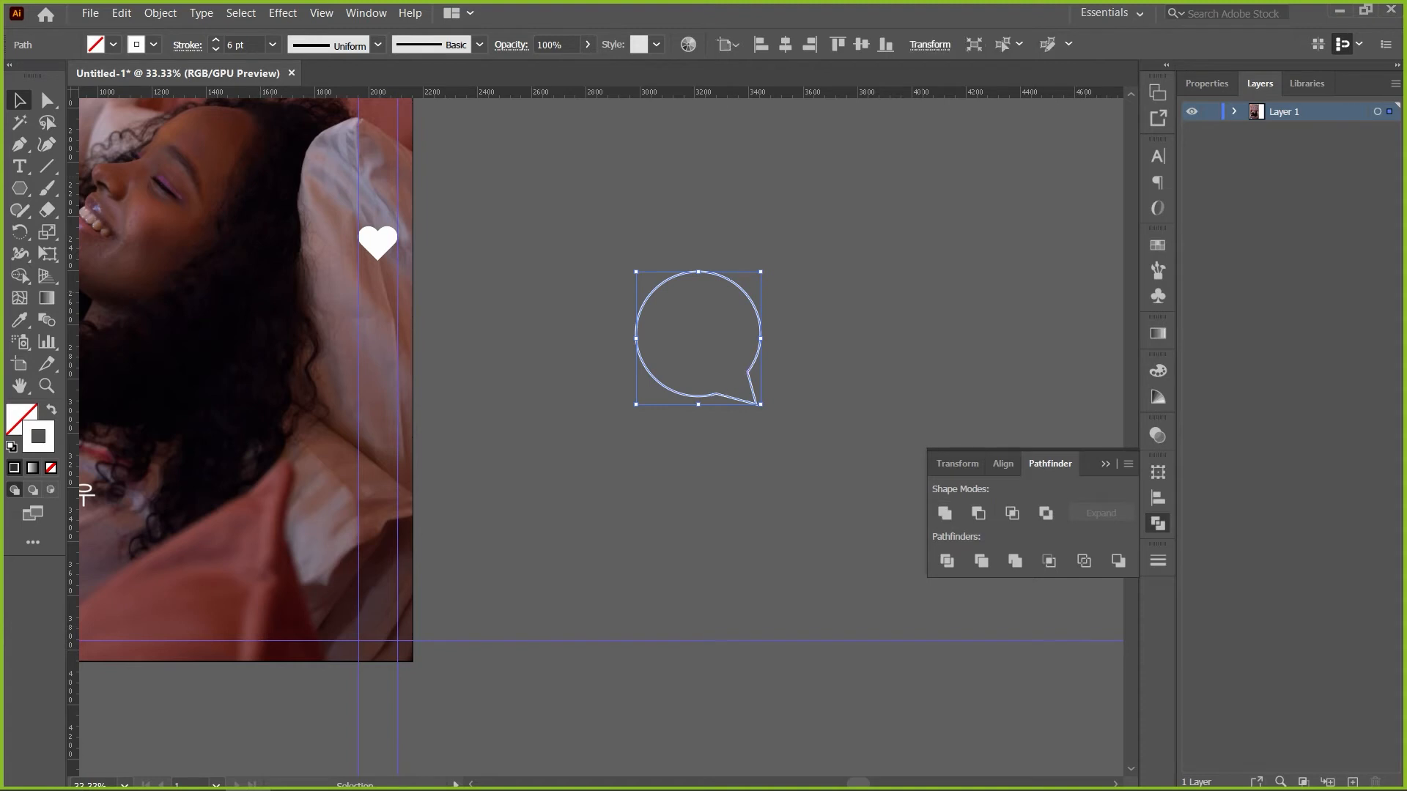
key("ctrl+shift+a")
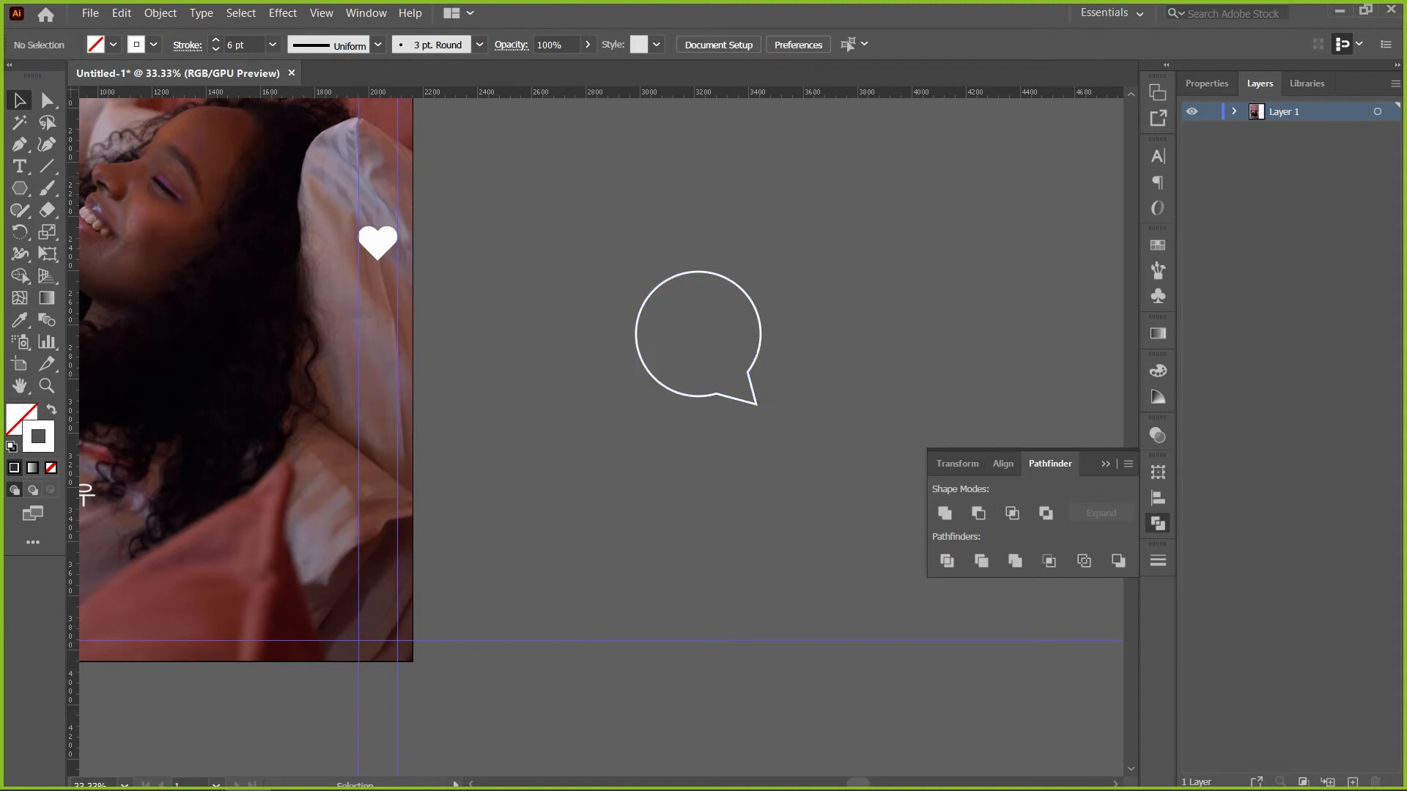
key("ctrl+z")
key("ctrl+z")
key("ctrl+shift+a")
Try to unite the circle and triangle after pulling the triangle's left corner further inside the circle
key("a")
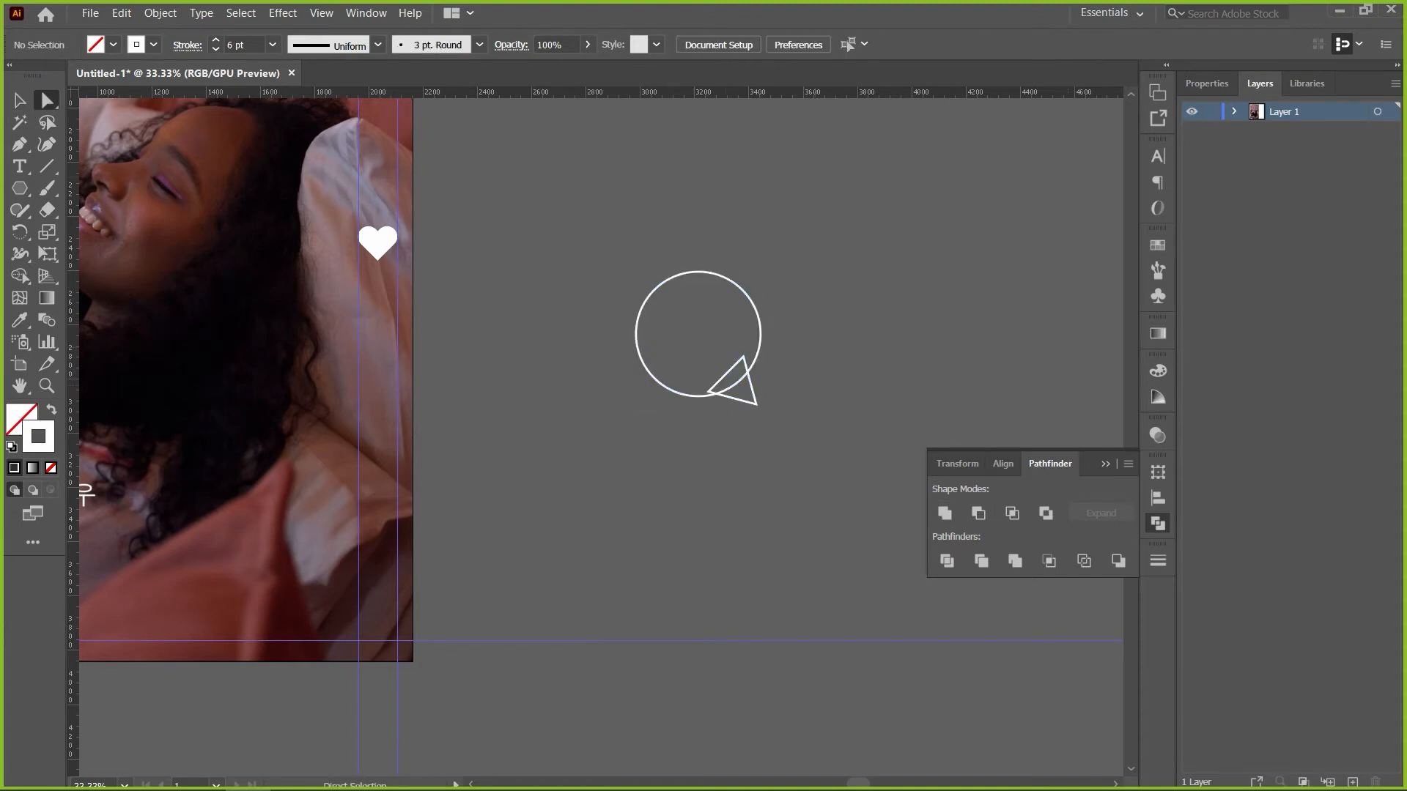
left_click(707, 392)
left_click_drag(708, 392, 718, 382)
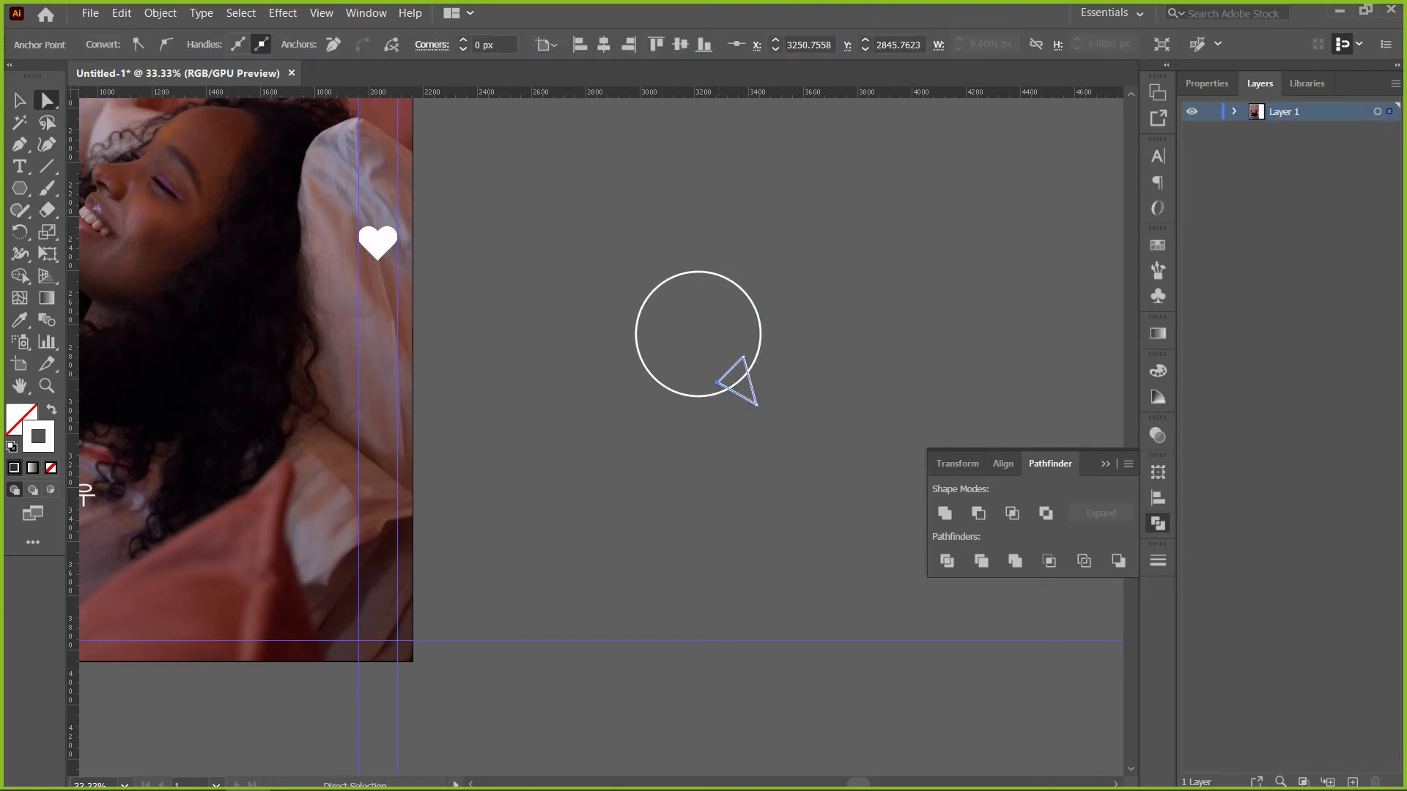
left_click(813, 436)
left_click_drag(813, 437, 619, 256)
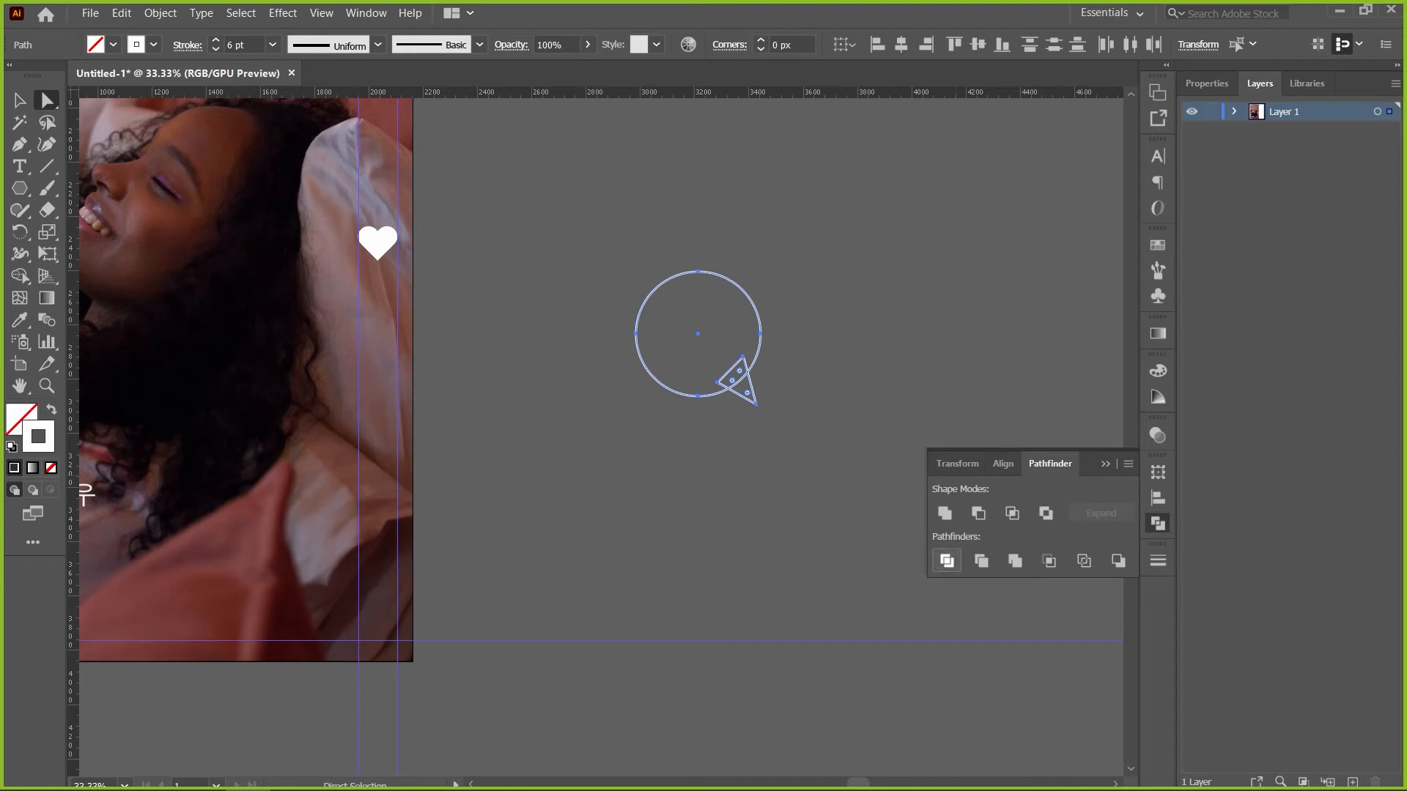
left_click(944, 513)
key("ctrl+shift+a")
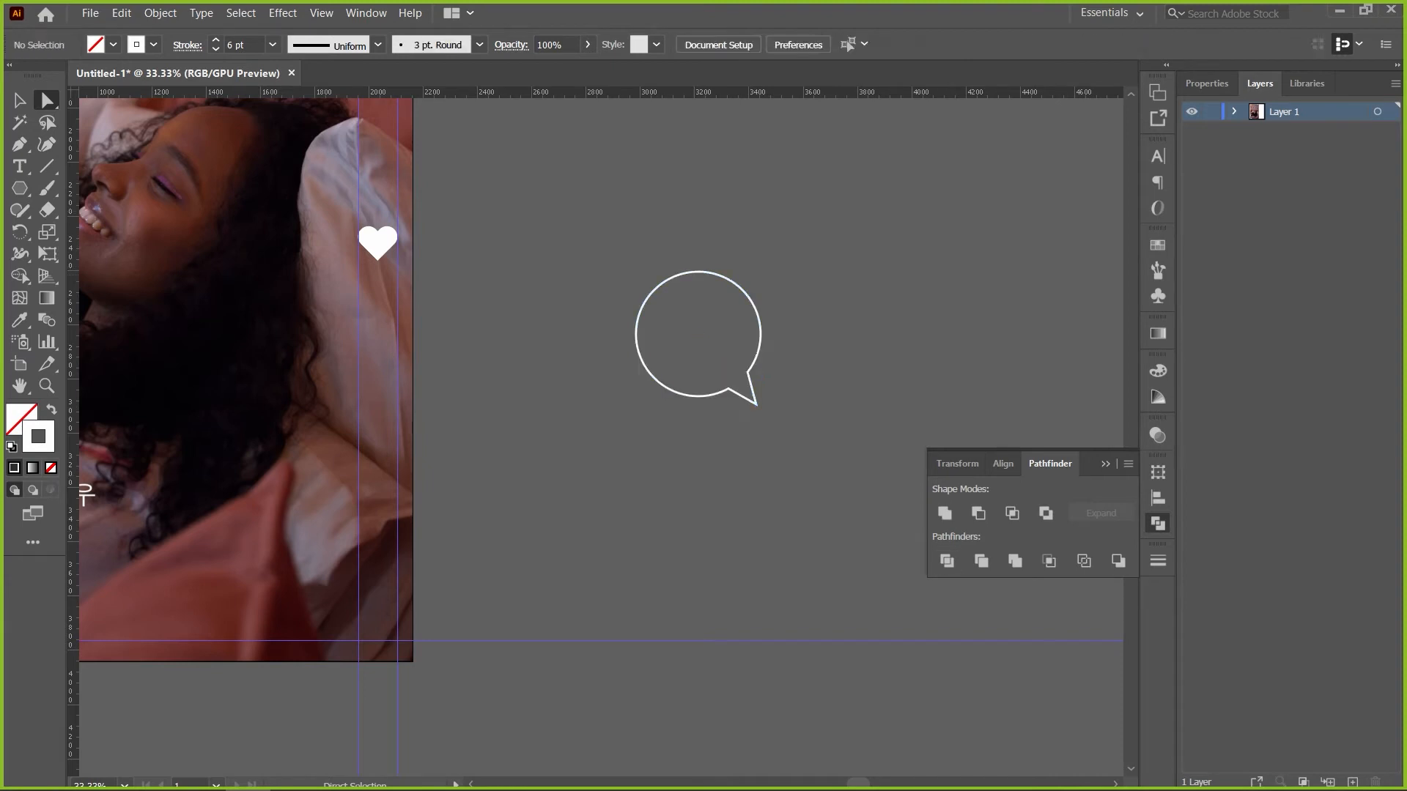
key("ctrl+z")
key("ctrl+z")
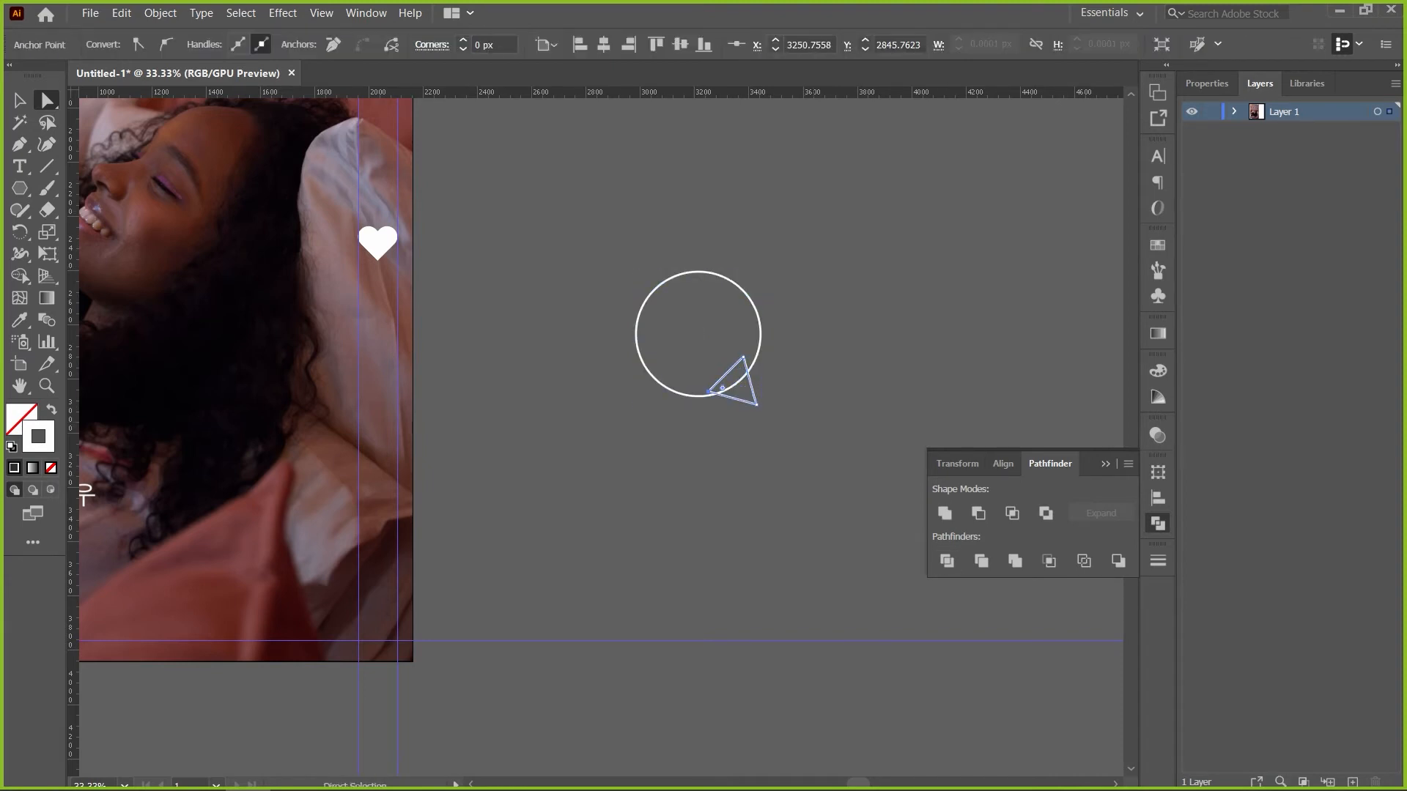
Pull the triangle's outer tip and left corner inward, and unite it with the circle into a speech bubble
left_click_drag(755, 403, 716, 384)
left_click(780, 410)
key("v")
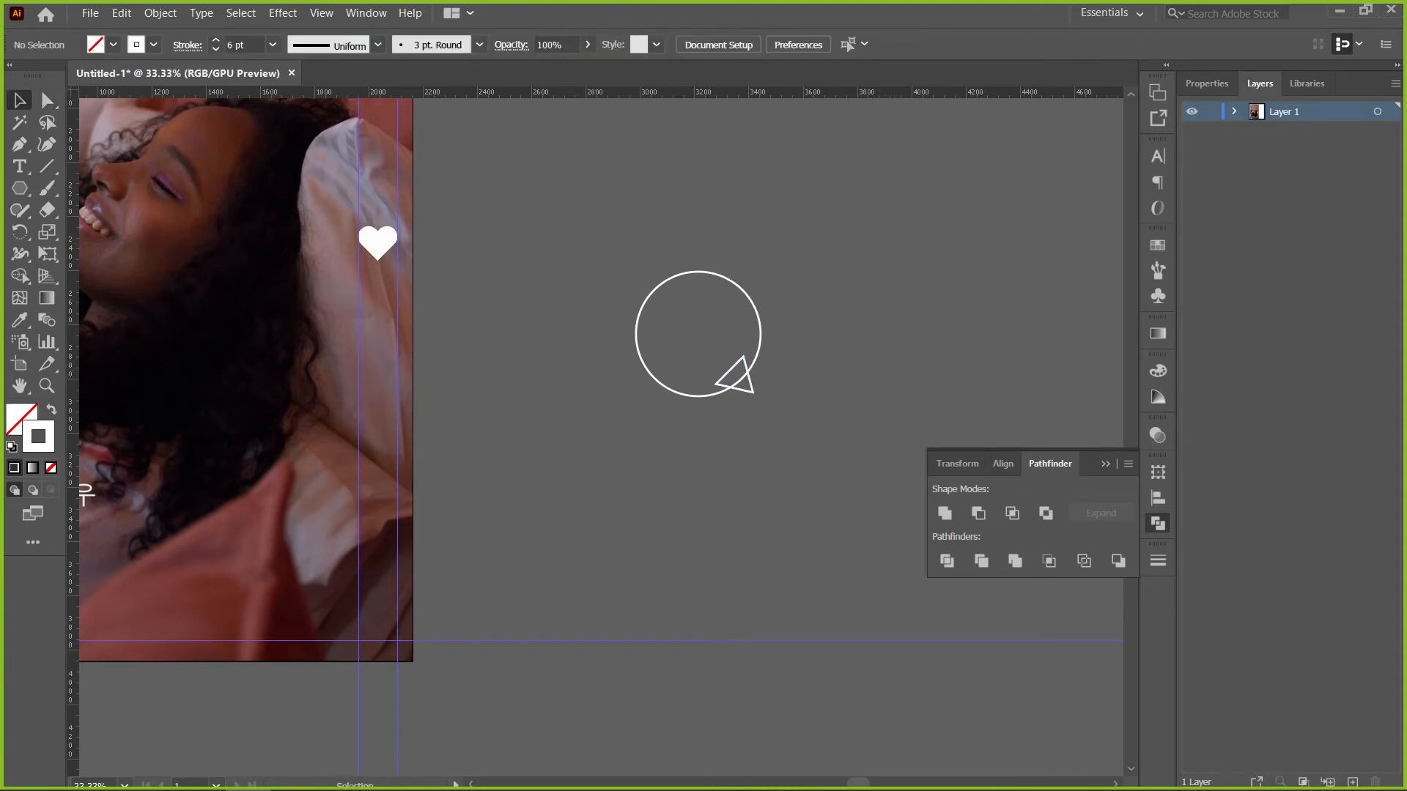
key("ctrl+a")
left_click(944, 513)
Scale the speech bubble down to the width between the two right vertical guides and place it below the heart
left_click(753, 305)
left_click_drag(761, 272, 734, 299)
left_click_drag(664, 334, 342, 318)
left_click_drag(412, 282, 377, 344)
left_click(506, 315)
left_click(447, 315)
Swap the heart's white fill for a white 6 pt stroke
left_click(378, 245)
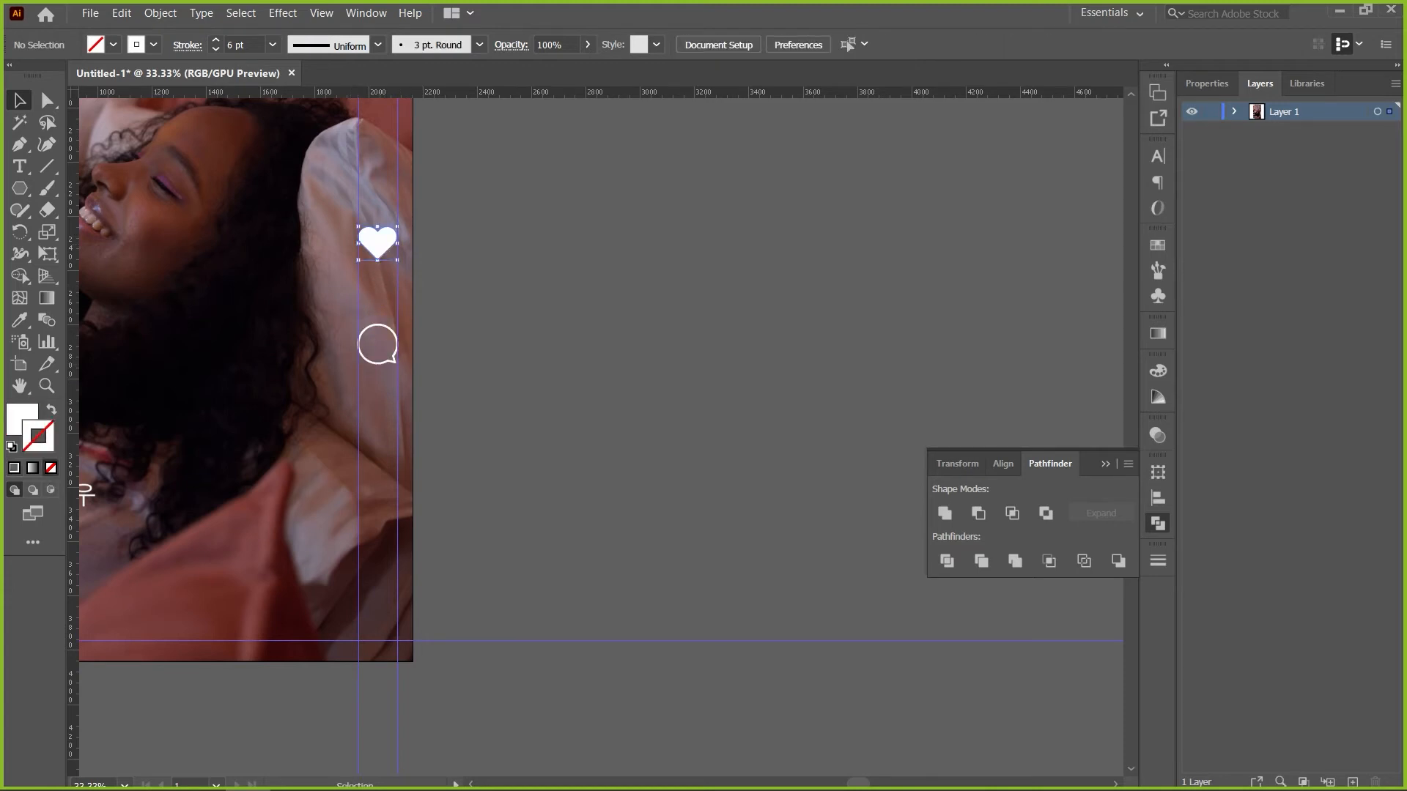
key("shift+x")
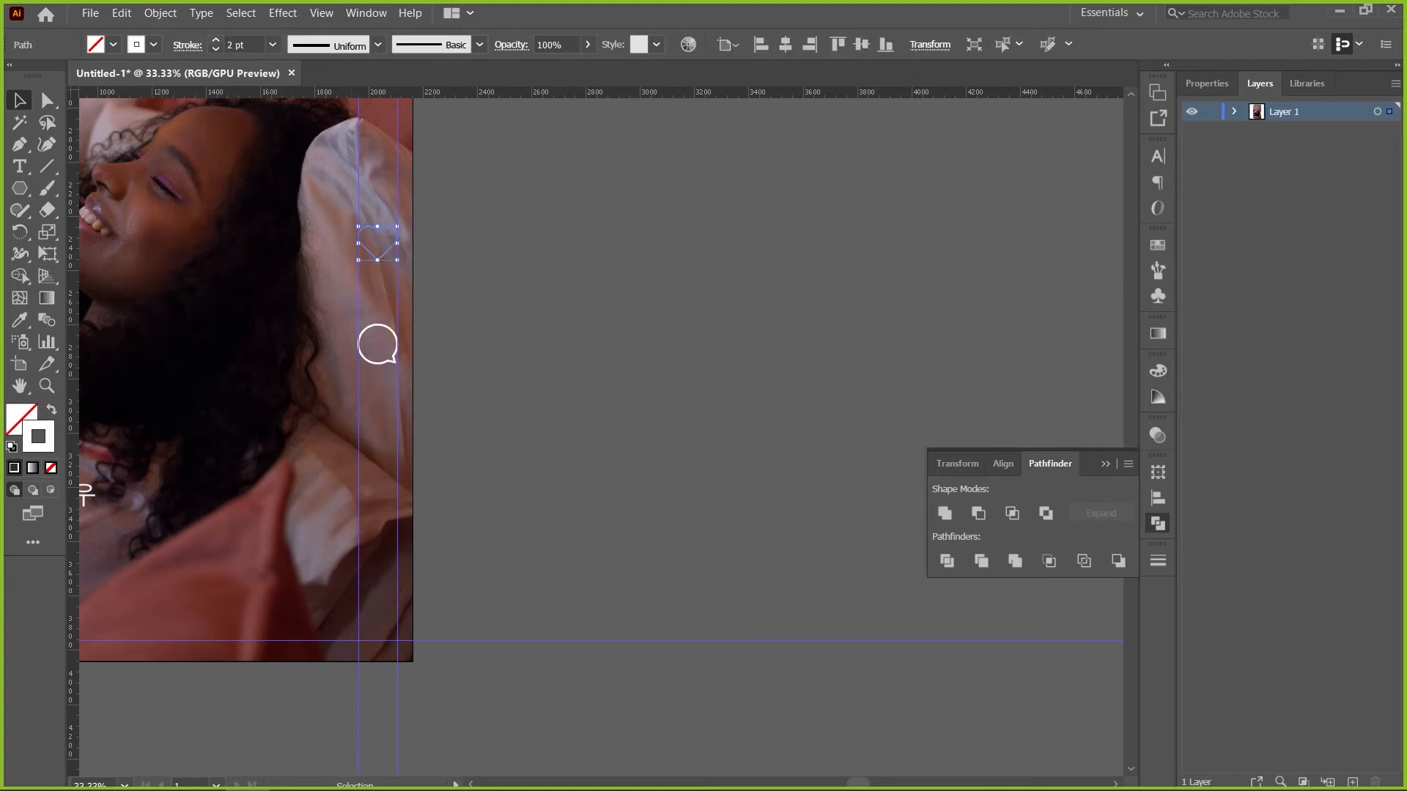
left_click(216, 40)
left_click(215, 40)
left_click(215, 40)
left_click(216, 40)
left_click(390, 329)
left_click(565, 253)
Set the stroke of both the heart and the speech bubble to 5 pt
key("ctrl+a")
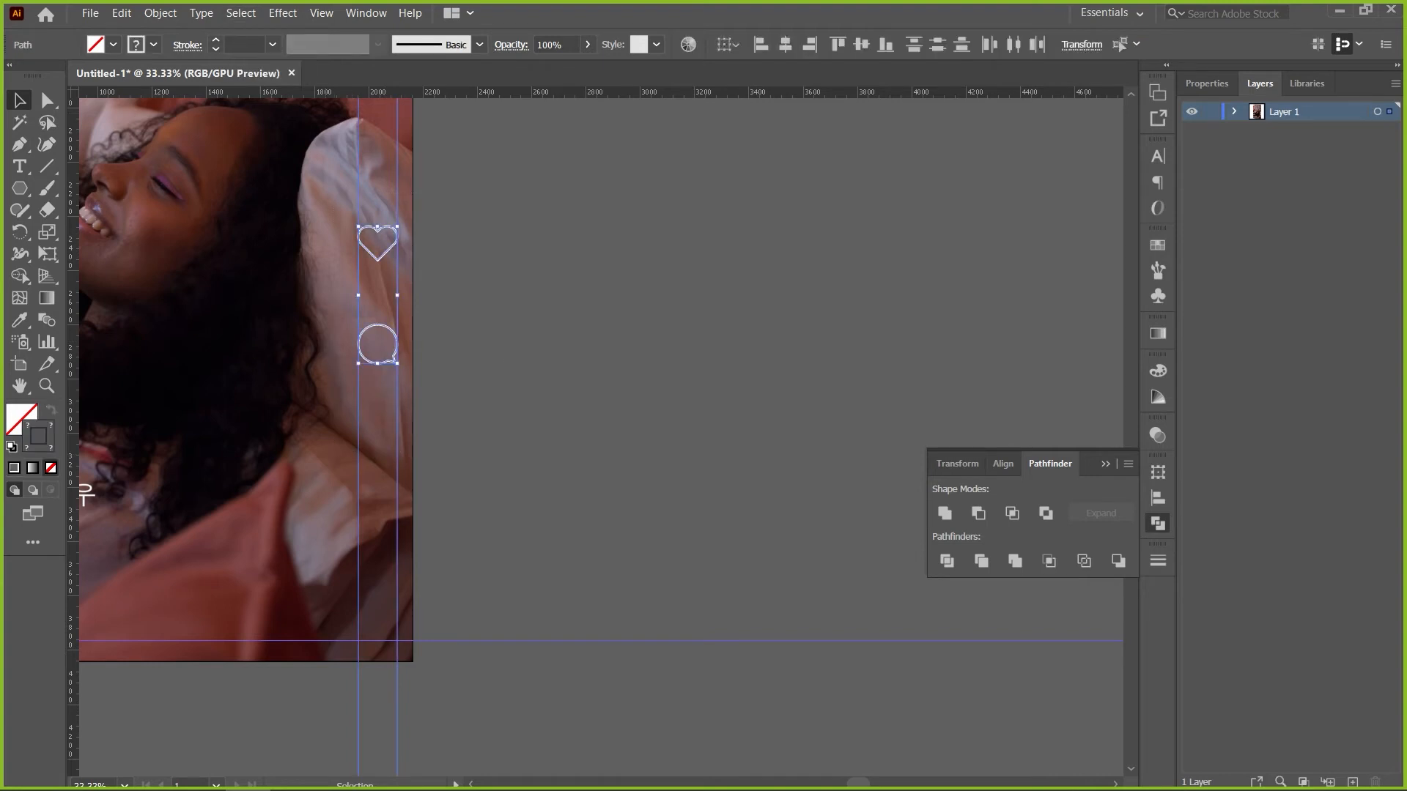
key("ctrl+shift+a")
key("ctrl+a")
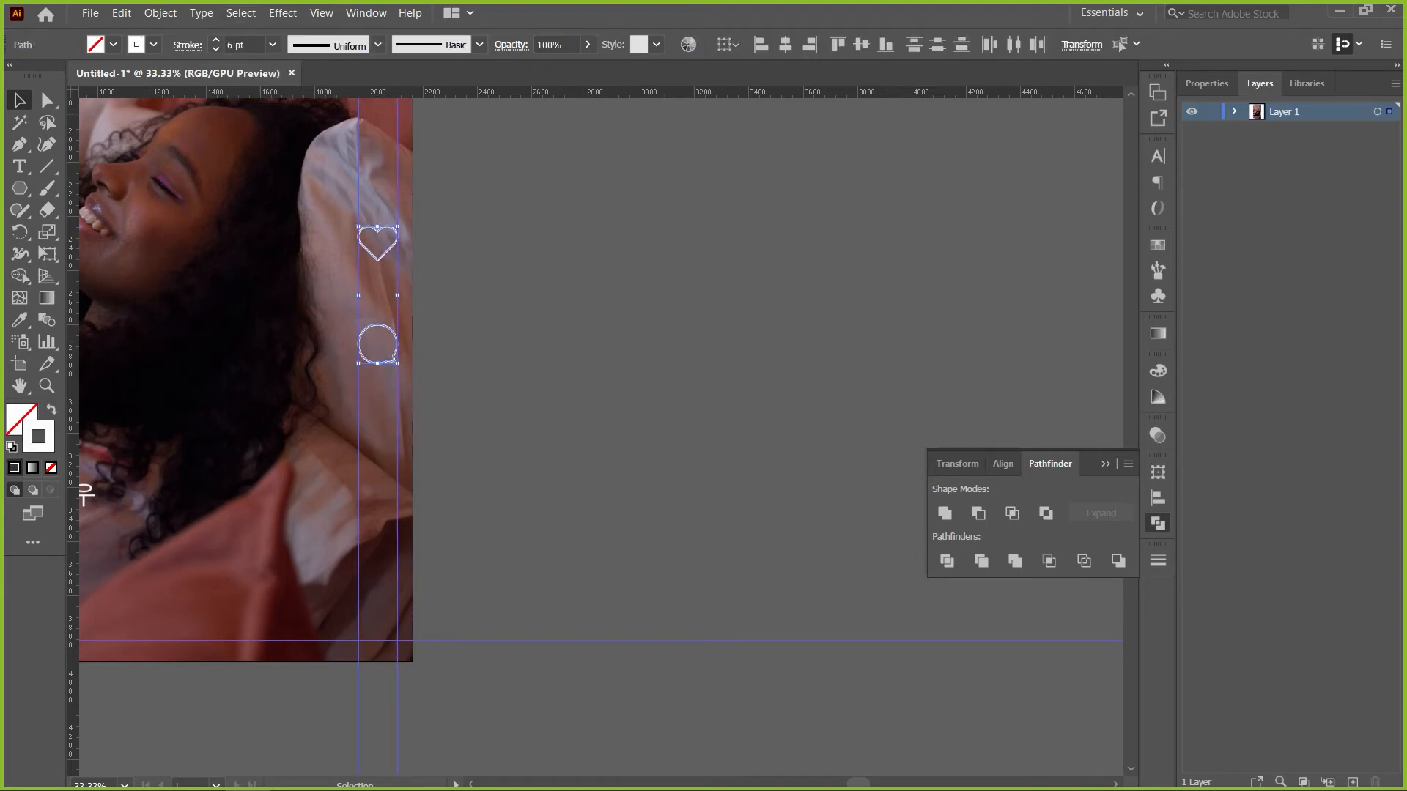
left_click(244, 44)
type("5")
key("Return")
key("ctrl+shift+a")
Add the text 1234 below the heart, enlarge it to about 93 pt, and copy it below the speech bubble
key("space")
left_click_drag(469, 410, 794, 357)
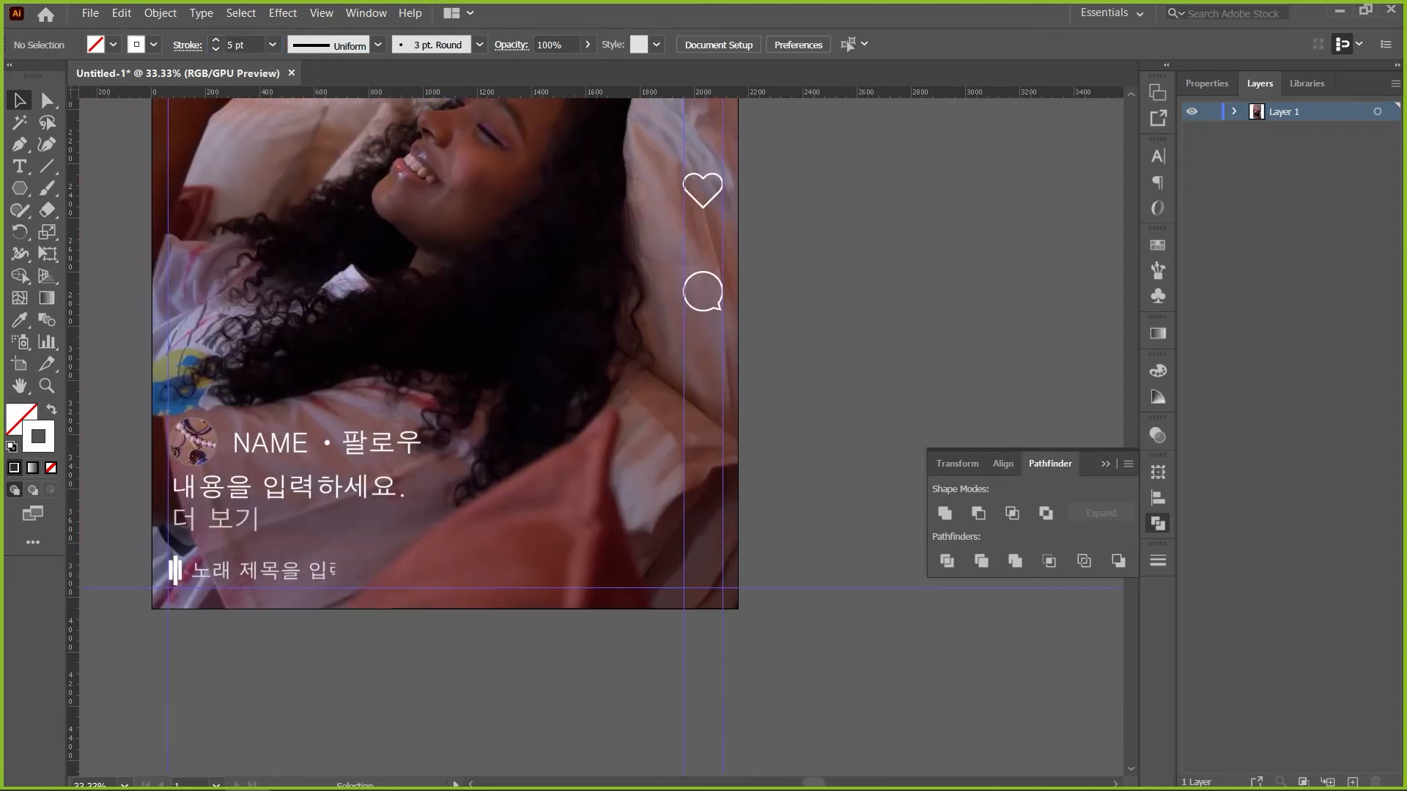
key("t")
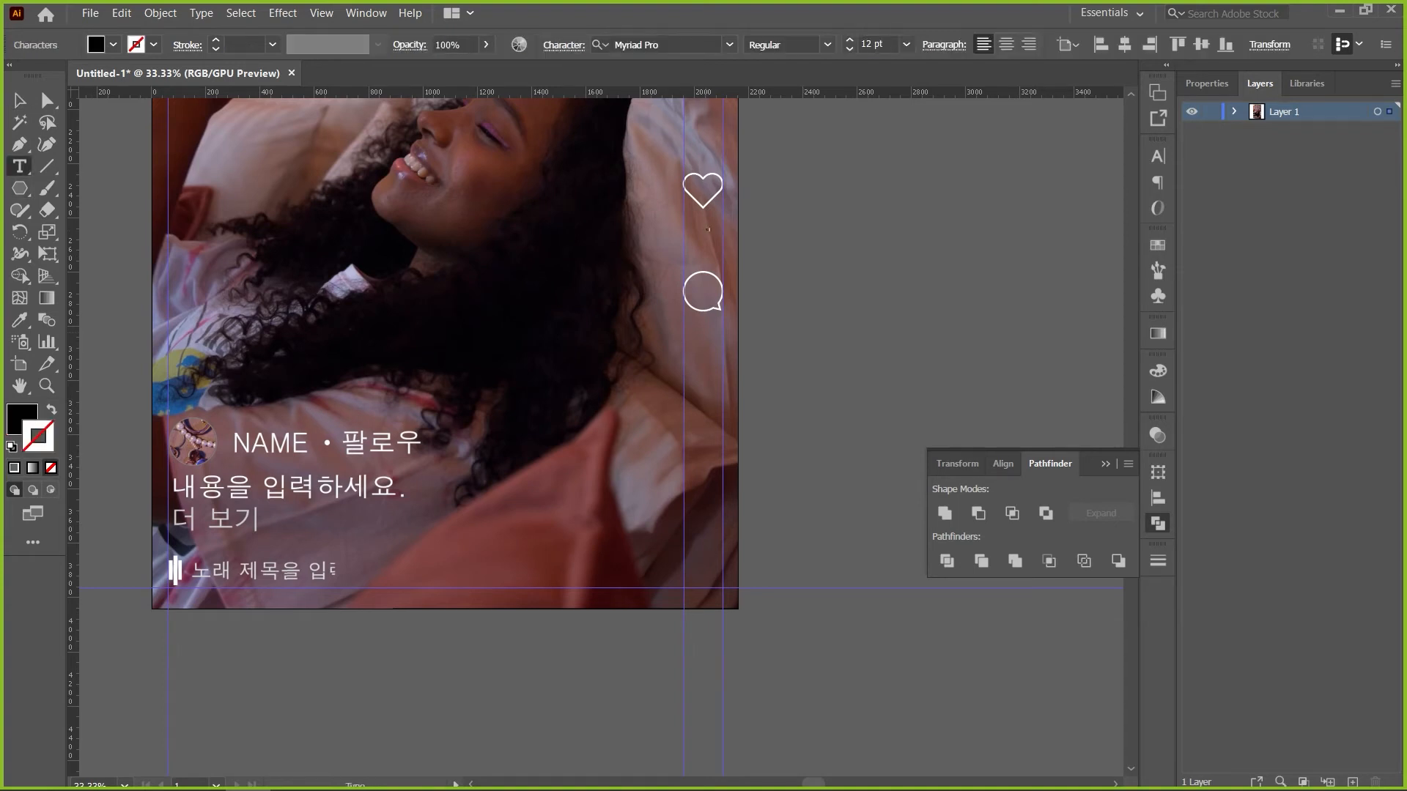
key("Escape")
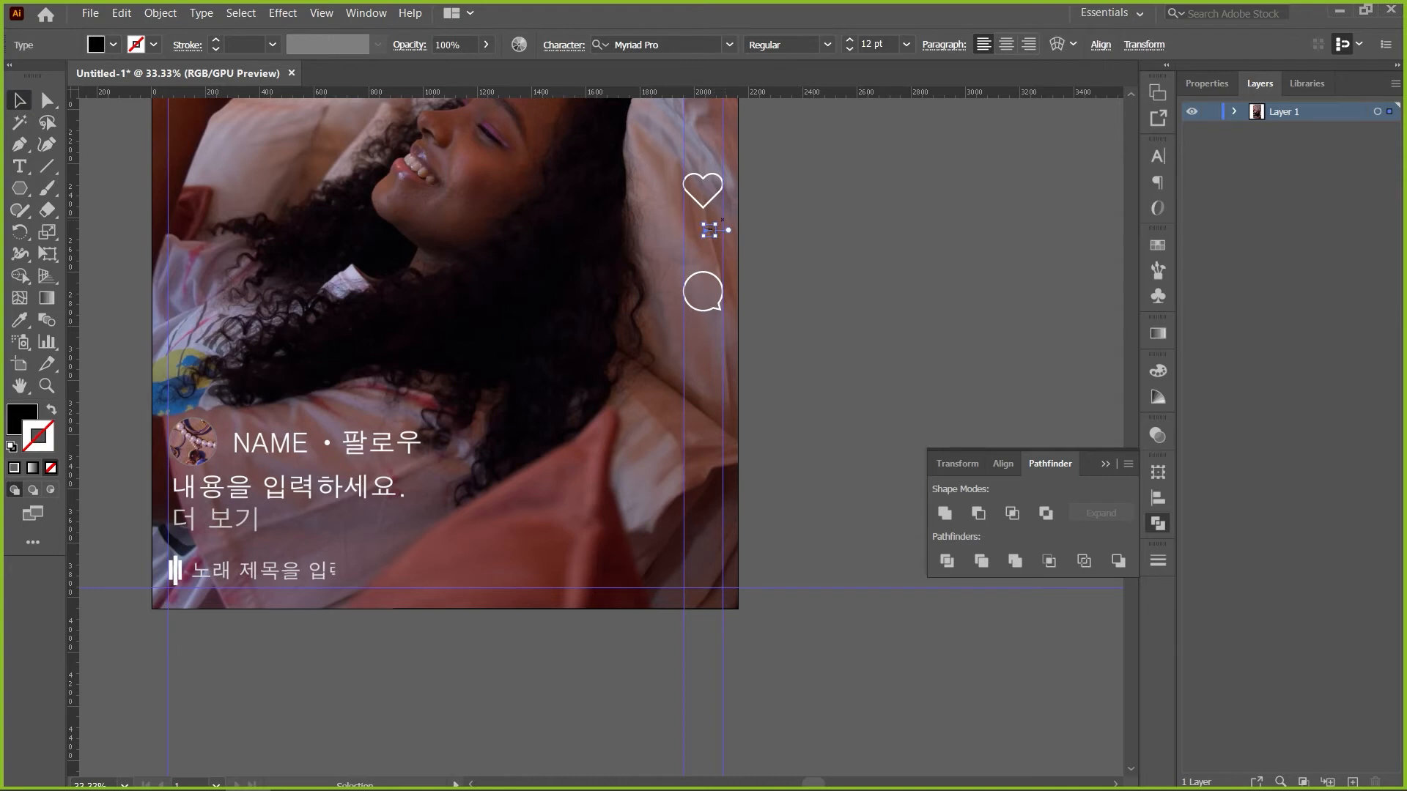
left_click_drag(715, 236, 677, 336)
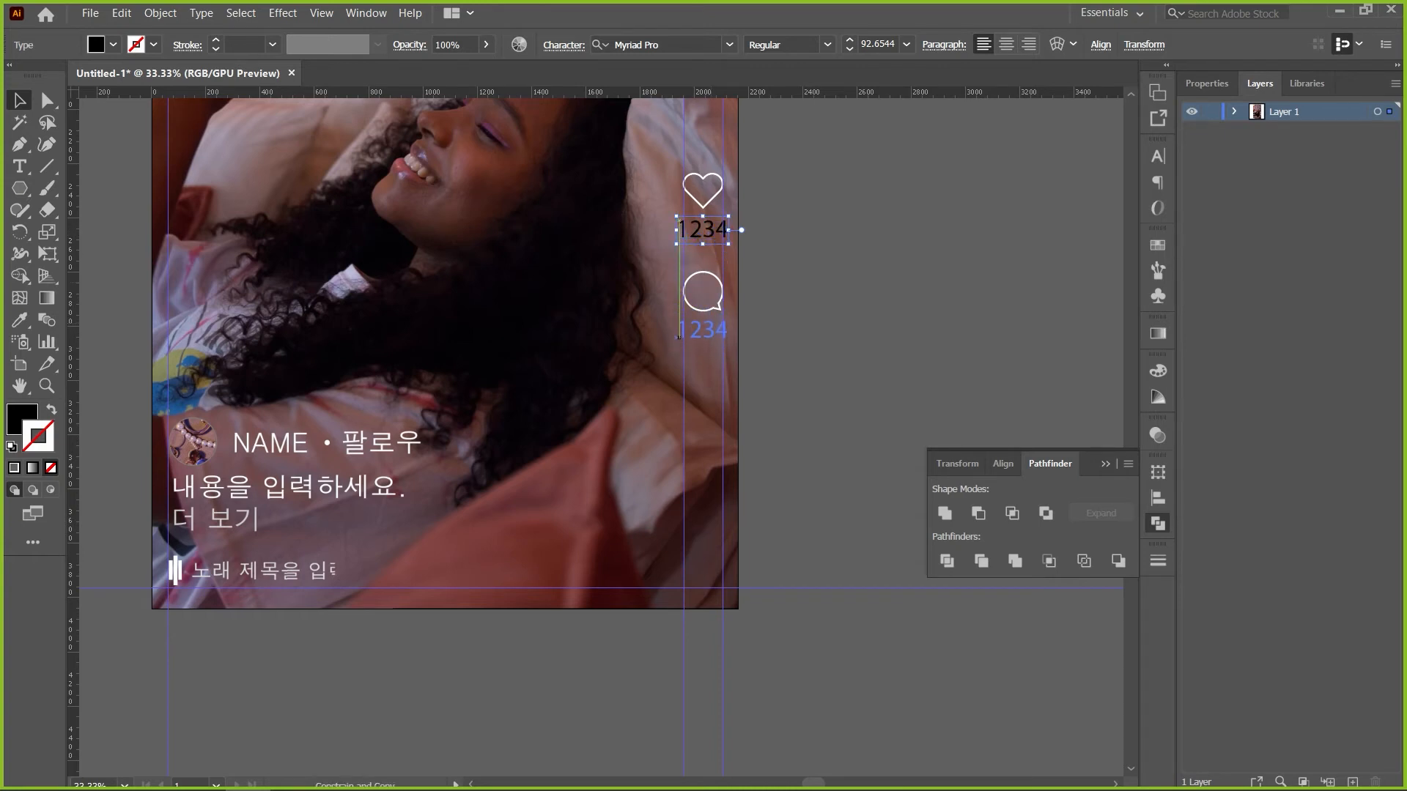
left_click_drag(678, 335, 678, 335)
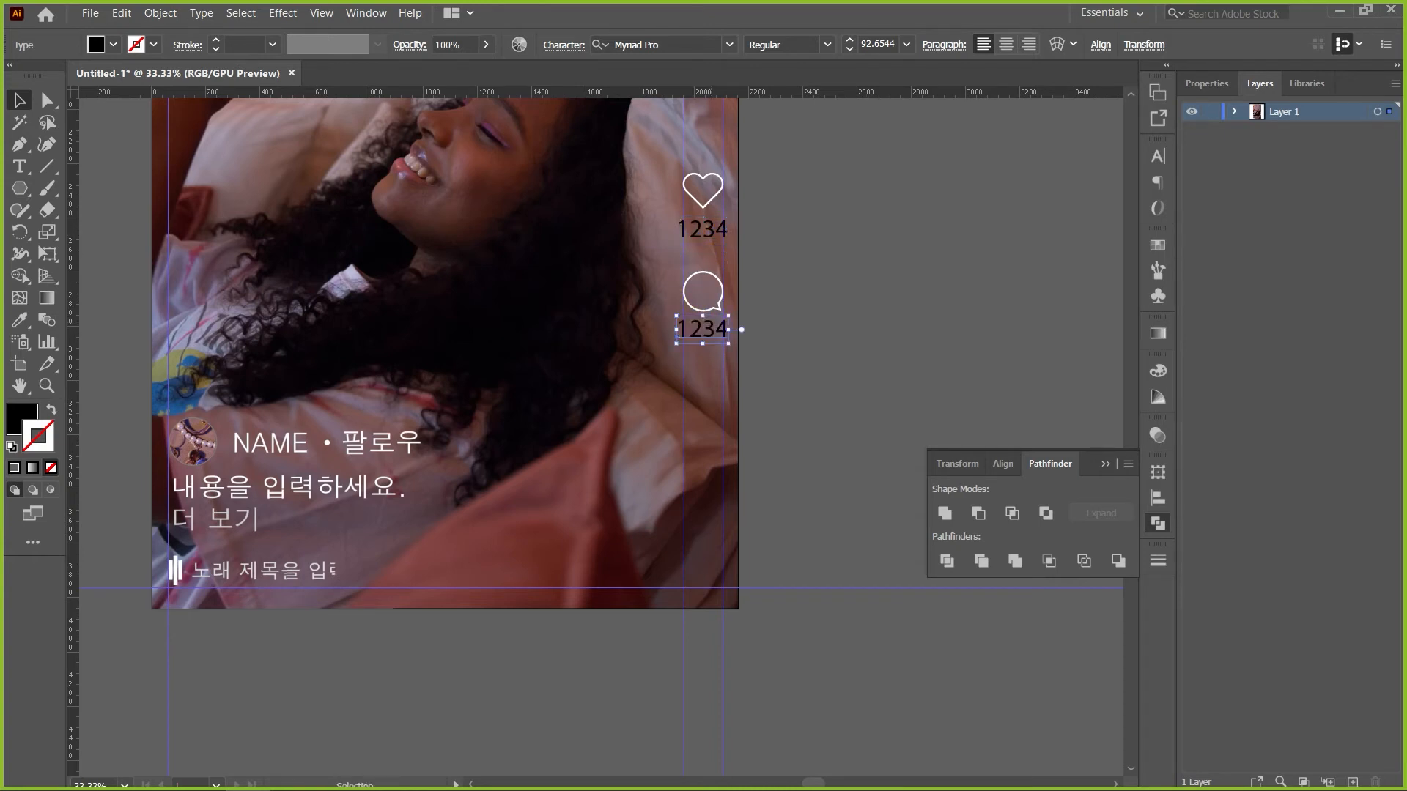
Fill both 1234 counts with white
key("ctrl+shift+a")
left_click(702, 230)
left_click(703, 329, "shift")
left_click(112, 45)
left_click(32, 76)
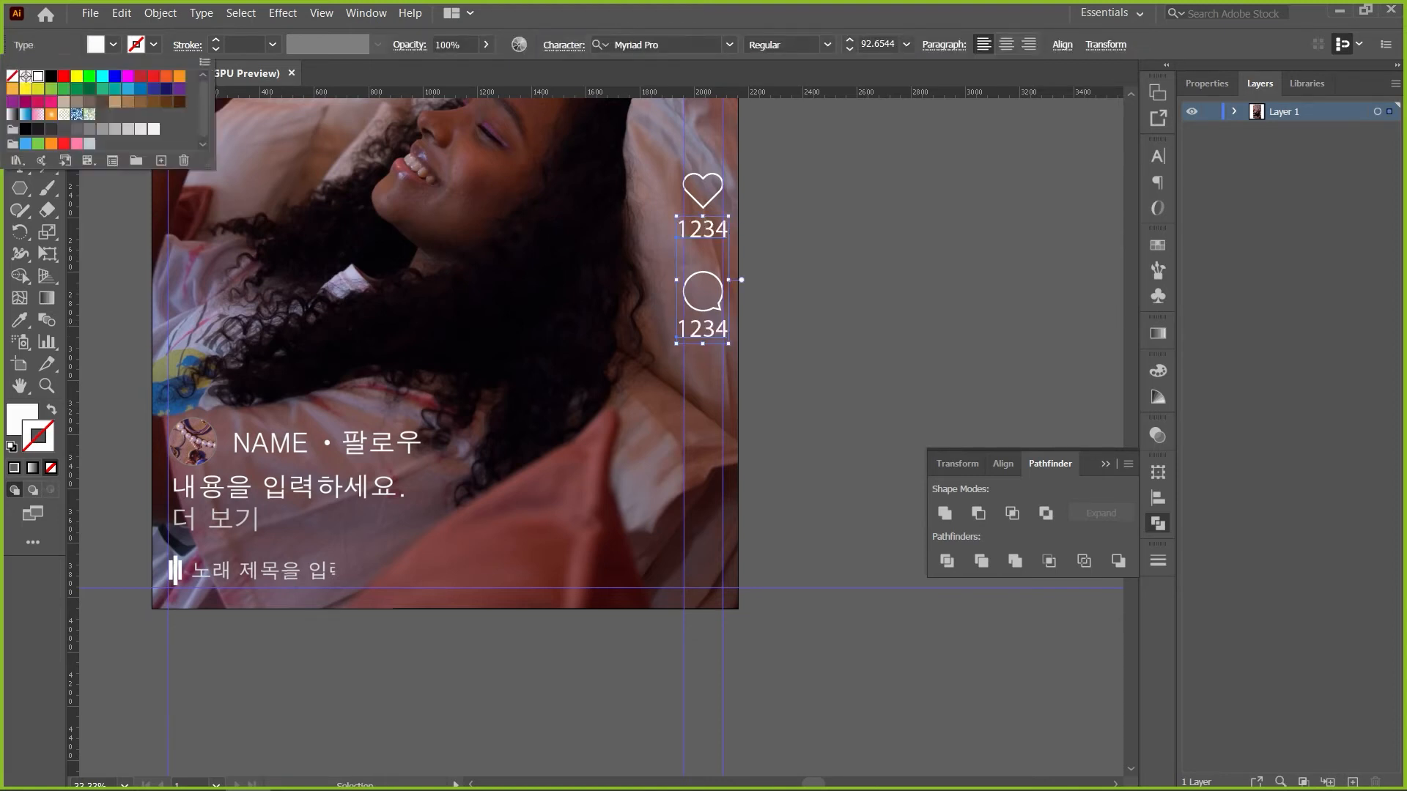
key("Escape")
key("ctrl+shift+a")
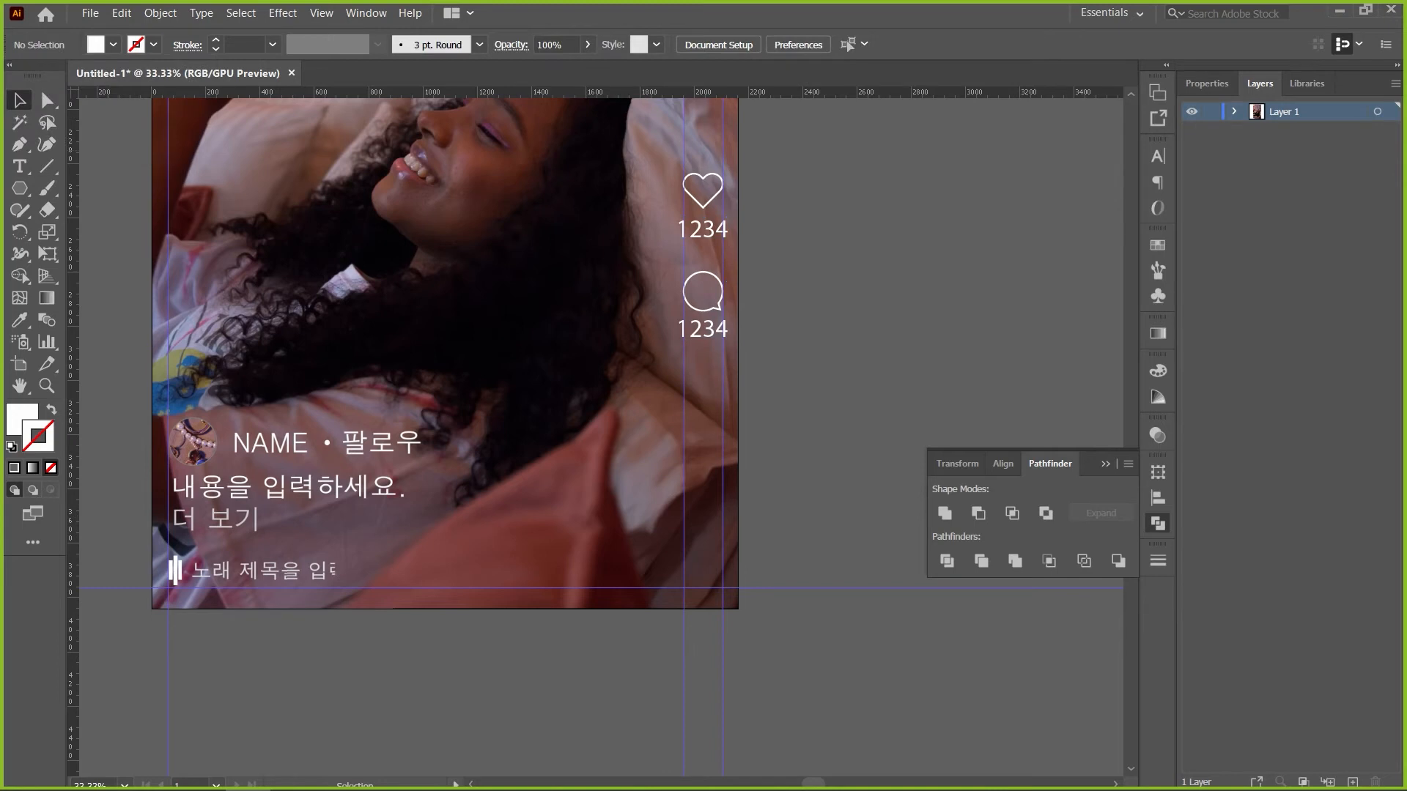
Nudge the two icons, their counts and the two right vertical guides slightly left
left_click_drag(630, 361, 630, 361)
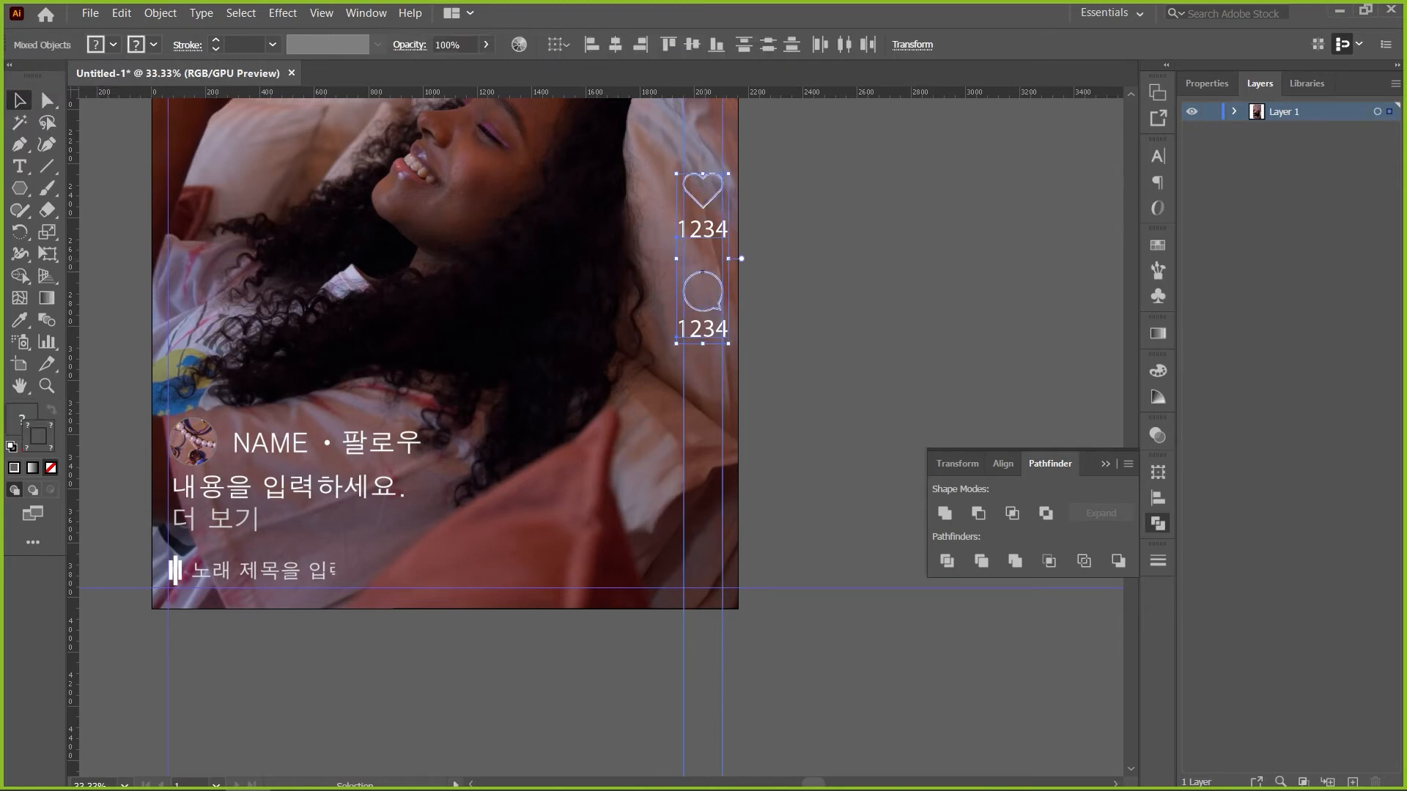
key("shift+Left")
key("shift+Left")
key("shift+Left")
key("shift+Right")
key("shift+Right")
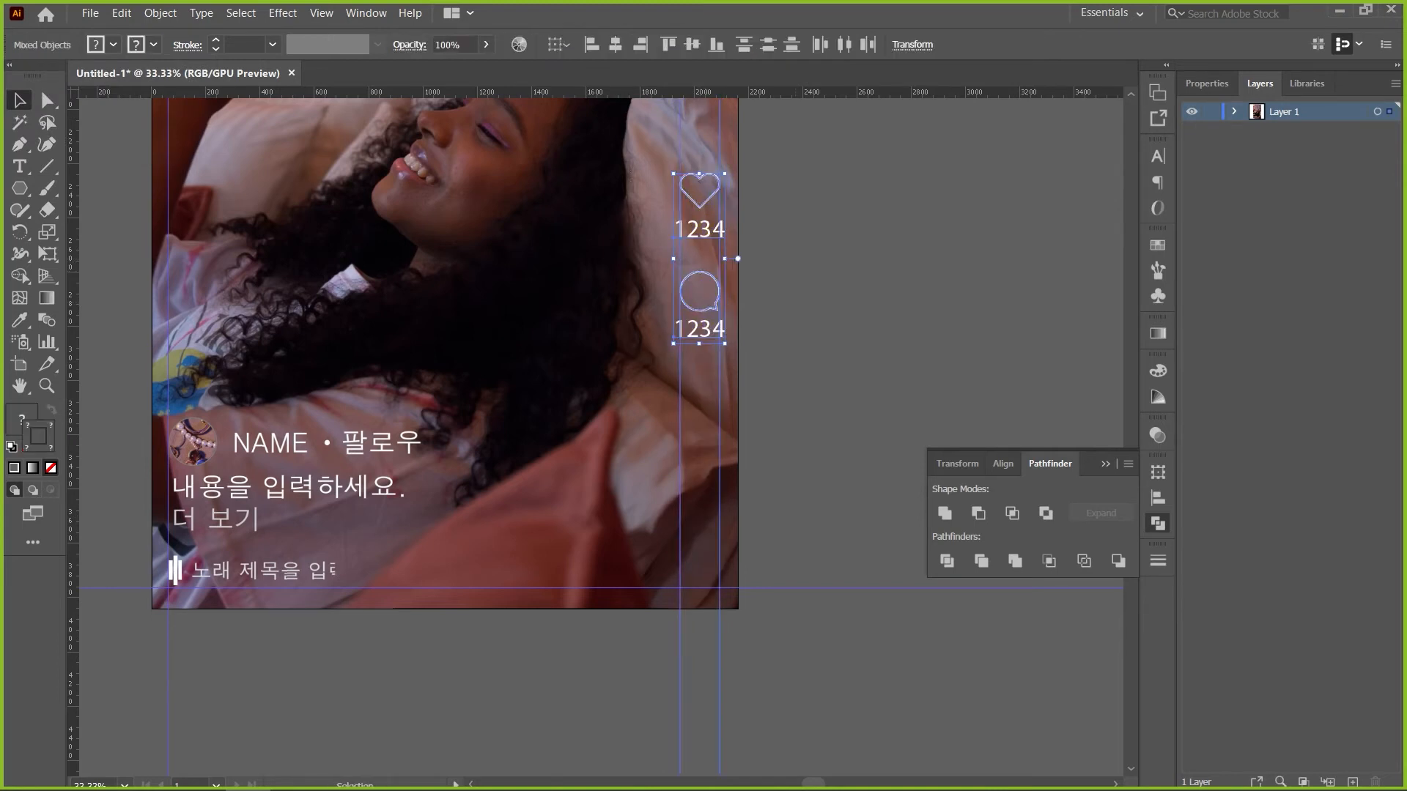
key("ctrl+shift+a")
Shift the signal, Wi-Fi and battery icons left toward the moved vertical guide and group them
scroll(601, 439, "up", 10)
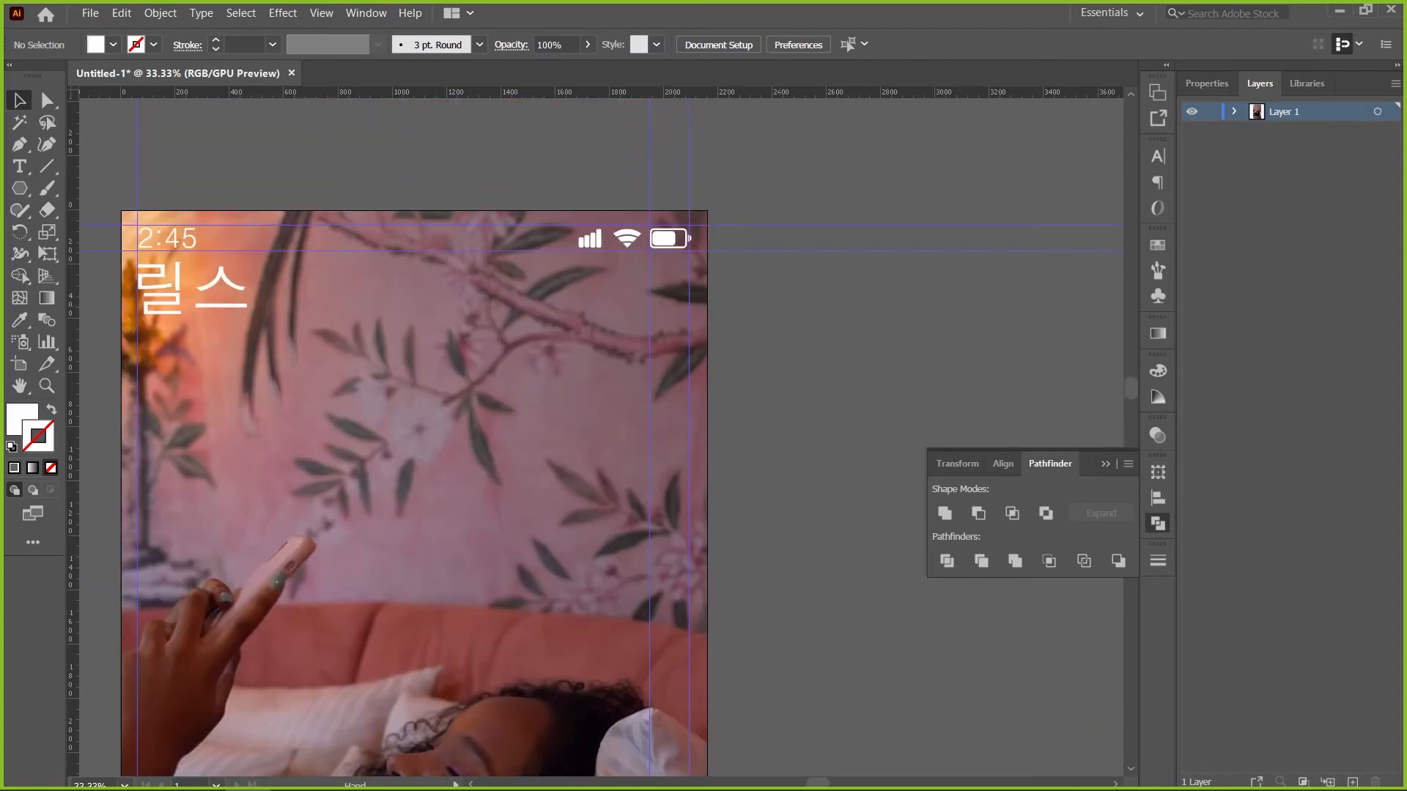
left_click_drag(714, 390, 584, 388)
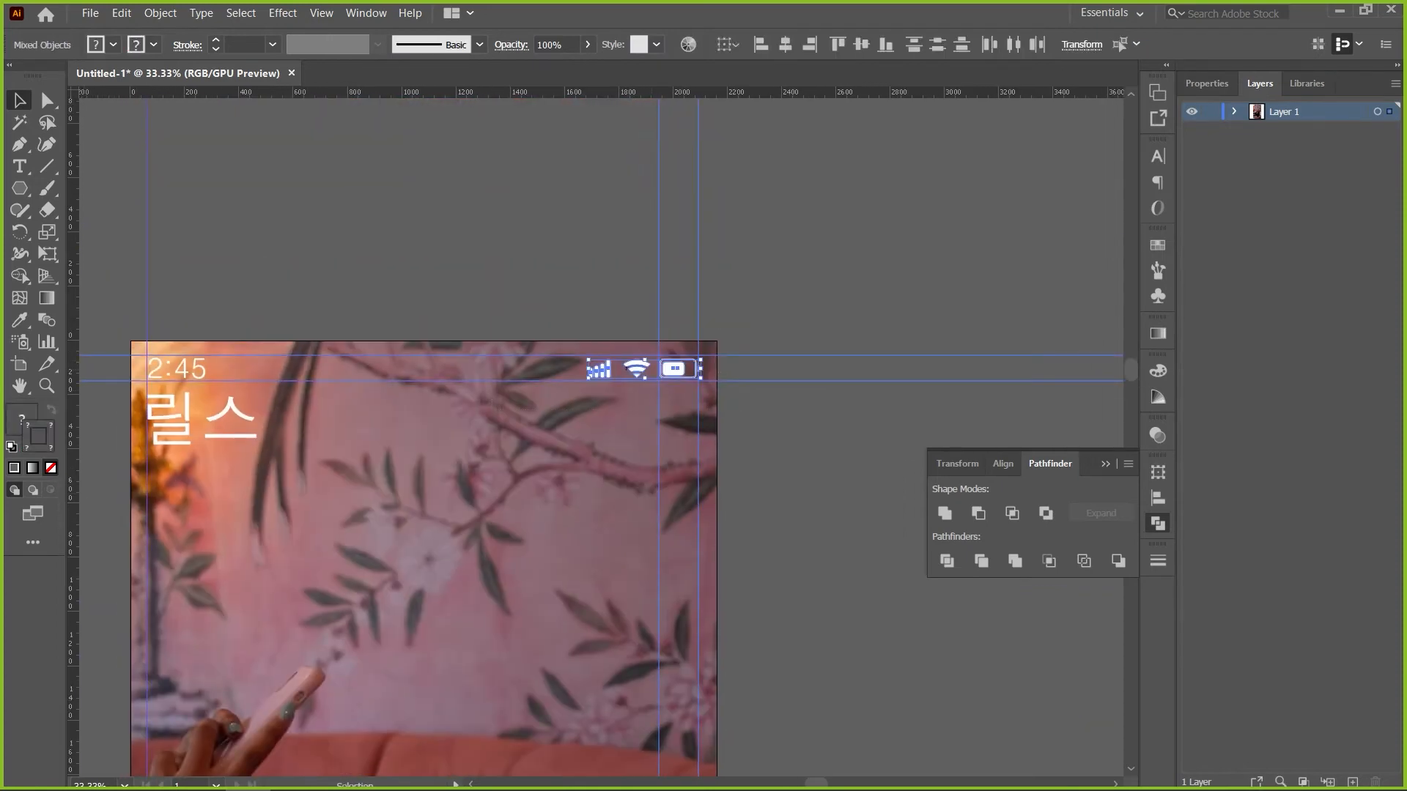
key("ctrl+shift+a")
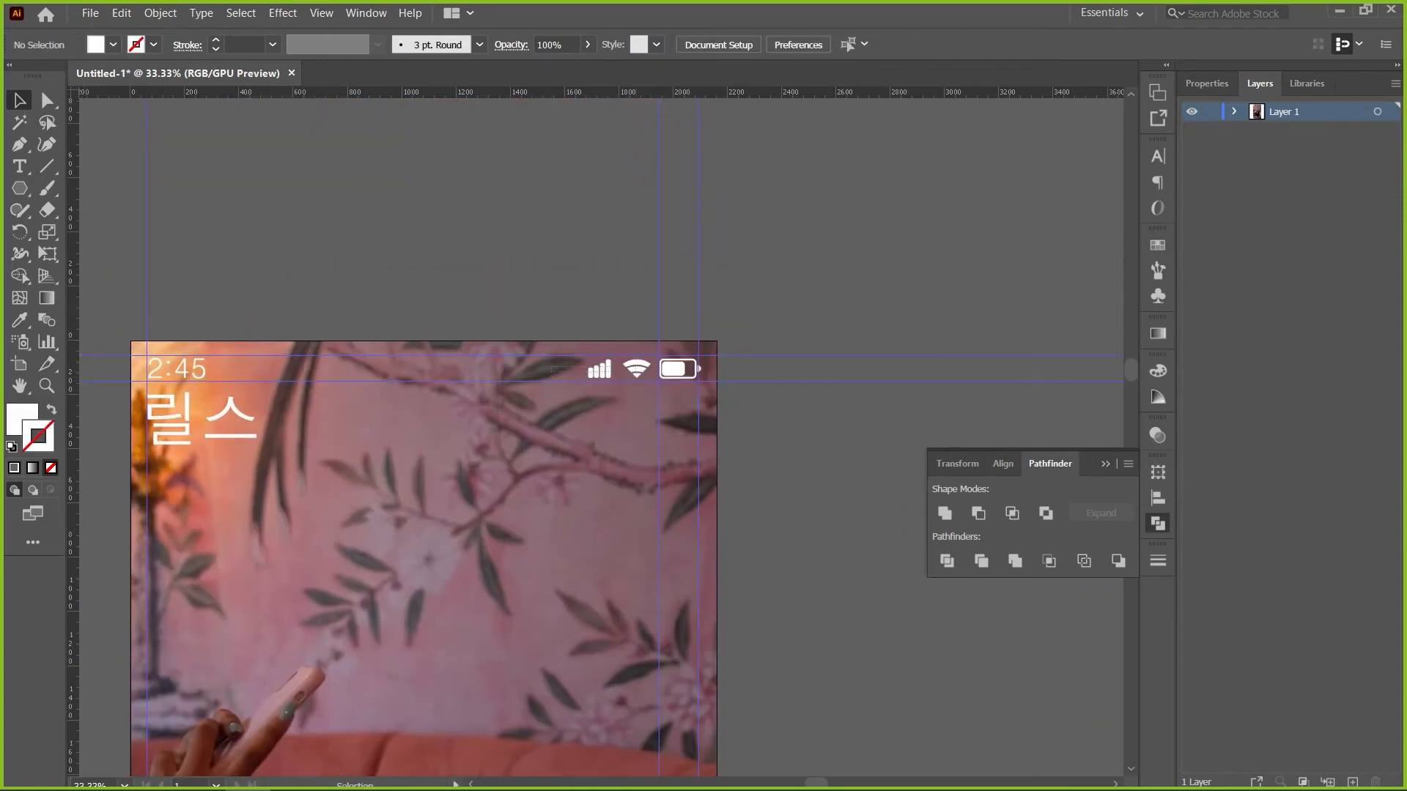
mouse_move(649, 374)
left_mouse_down()
mouse_move(682, 377)
mouse_move(638, 370)
left_mouse_up()
key("ctrl+g")
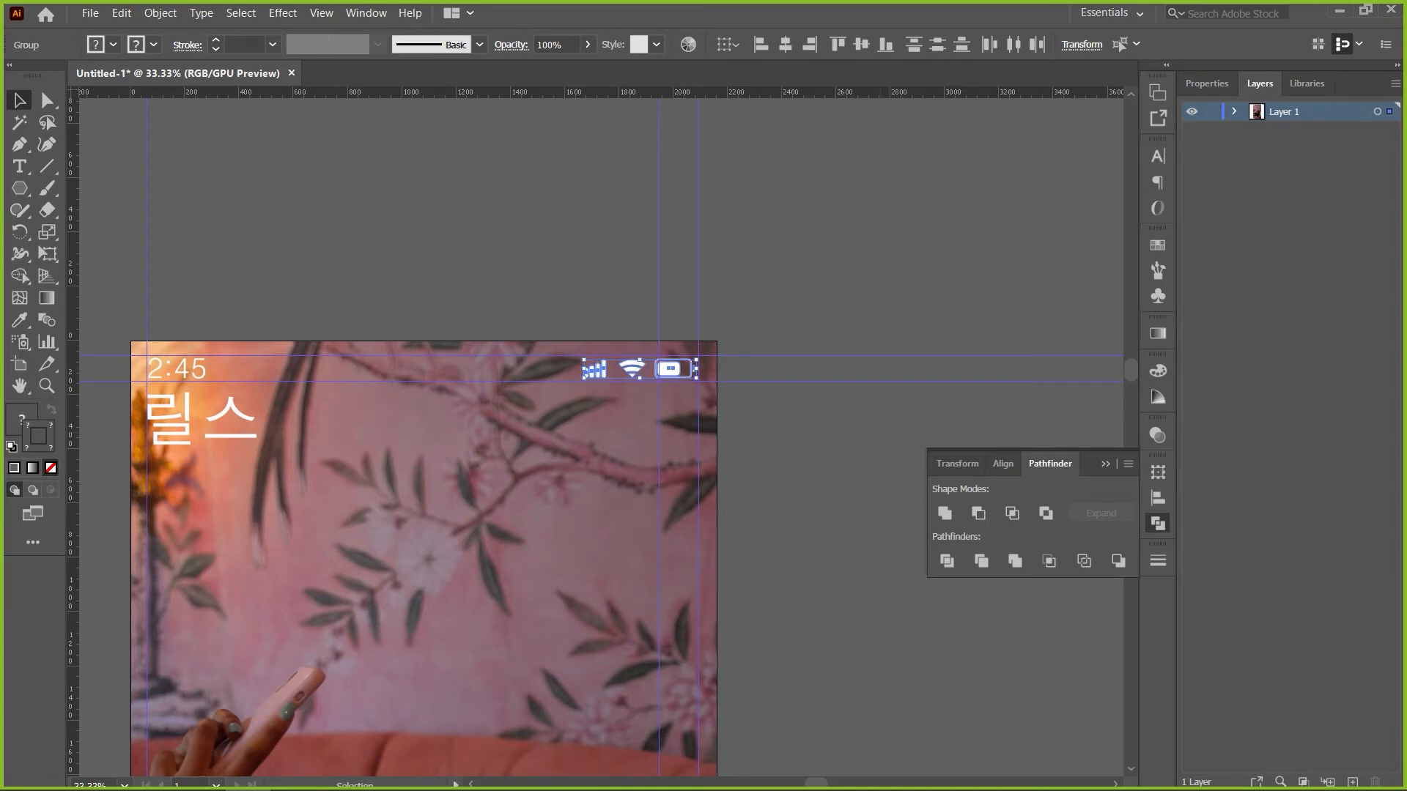
Fine-tune the status icon group slightly right and up against the vertical guide and the horizontal guides
key("Right")
key("Right")
key("Right")
key("Up")
key("Up")
key("Up")
key("Right")
key("Up")
key("Down")
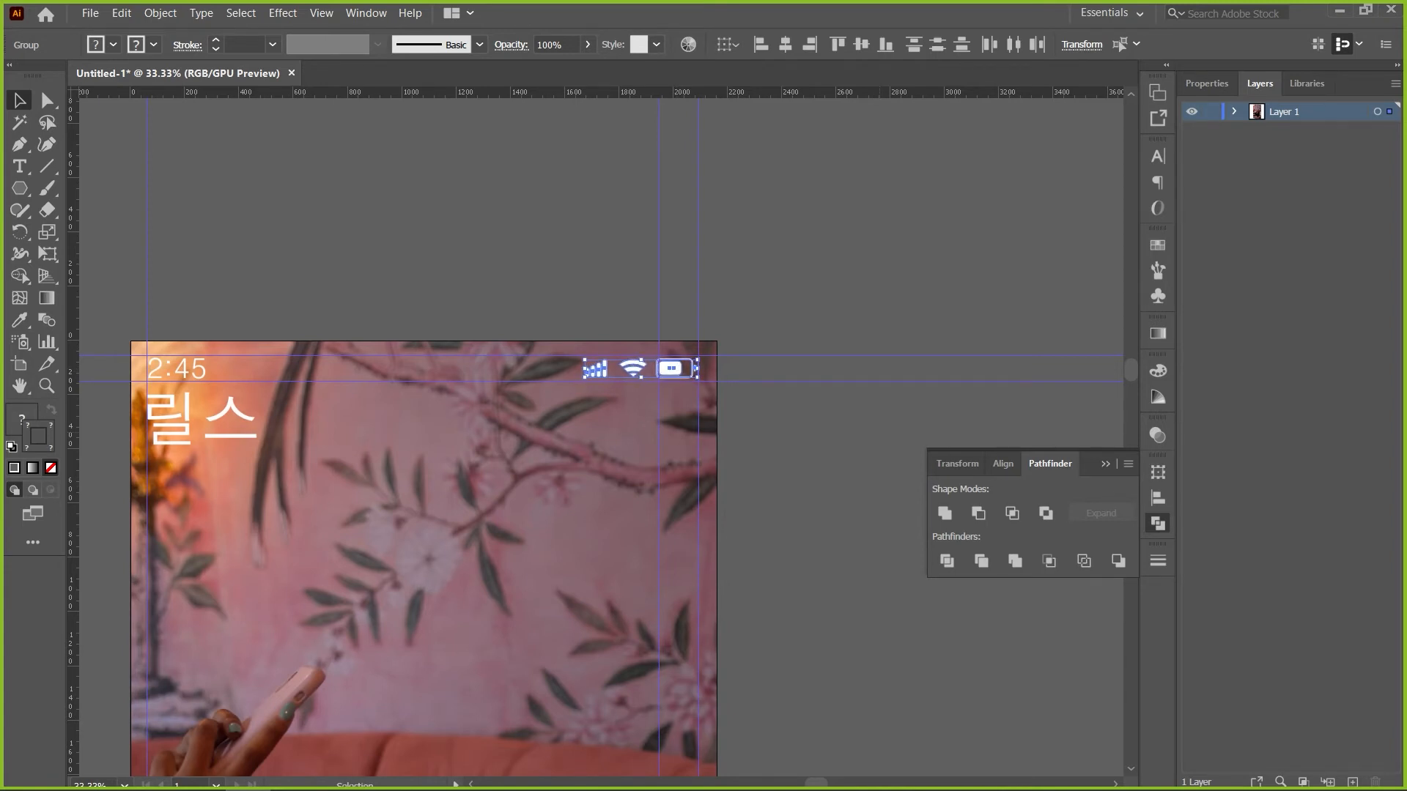
key("Up")
left_click(890, 308)
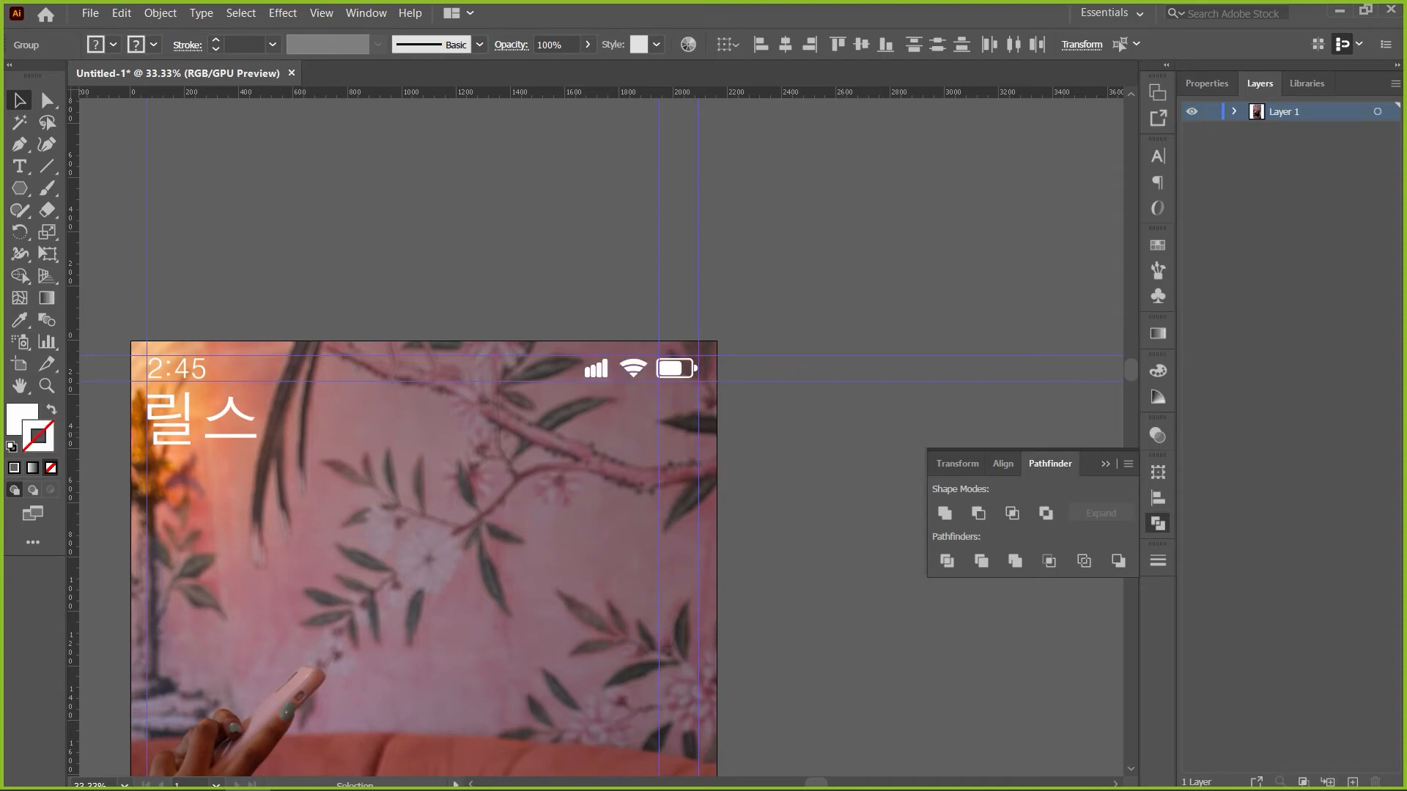
Insert a thousands comma in both counts so they read 1,234
left_click_drag(665, 623, 737, 130)
left_click_drag(736, 512, 735, 258)
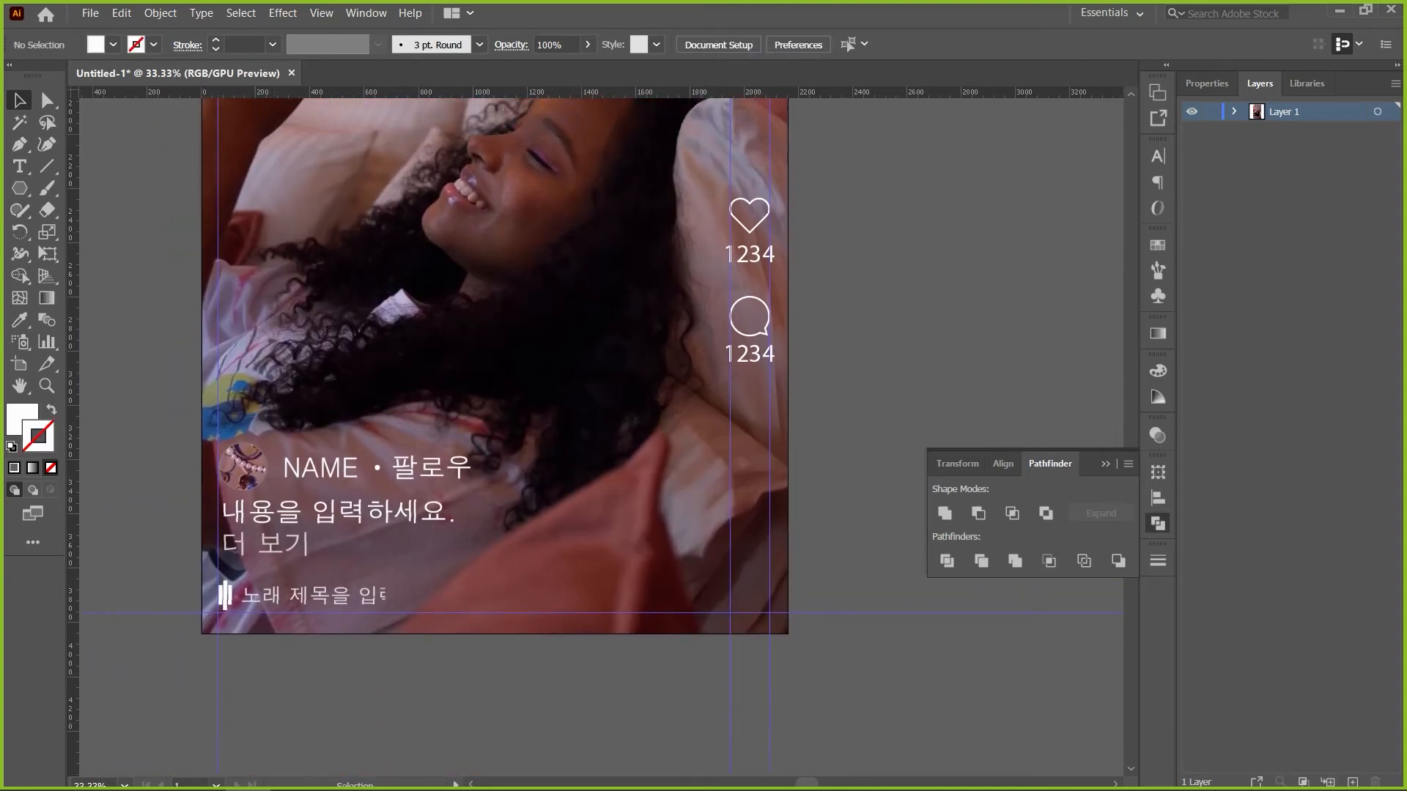
key("t")
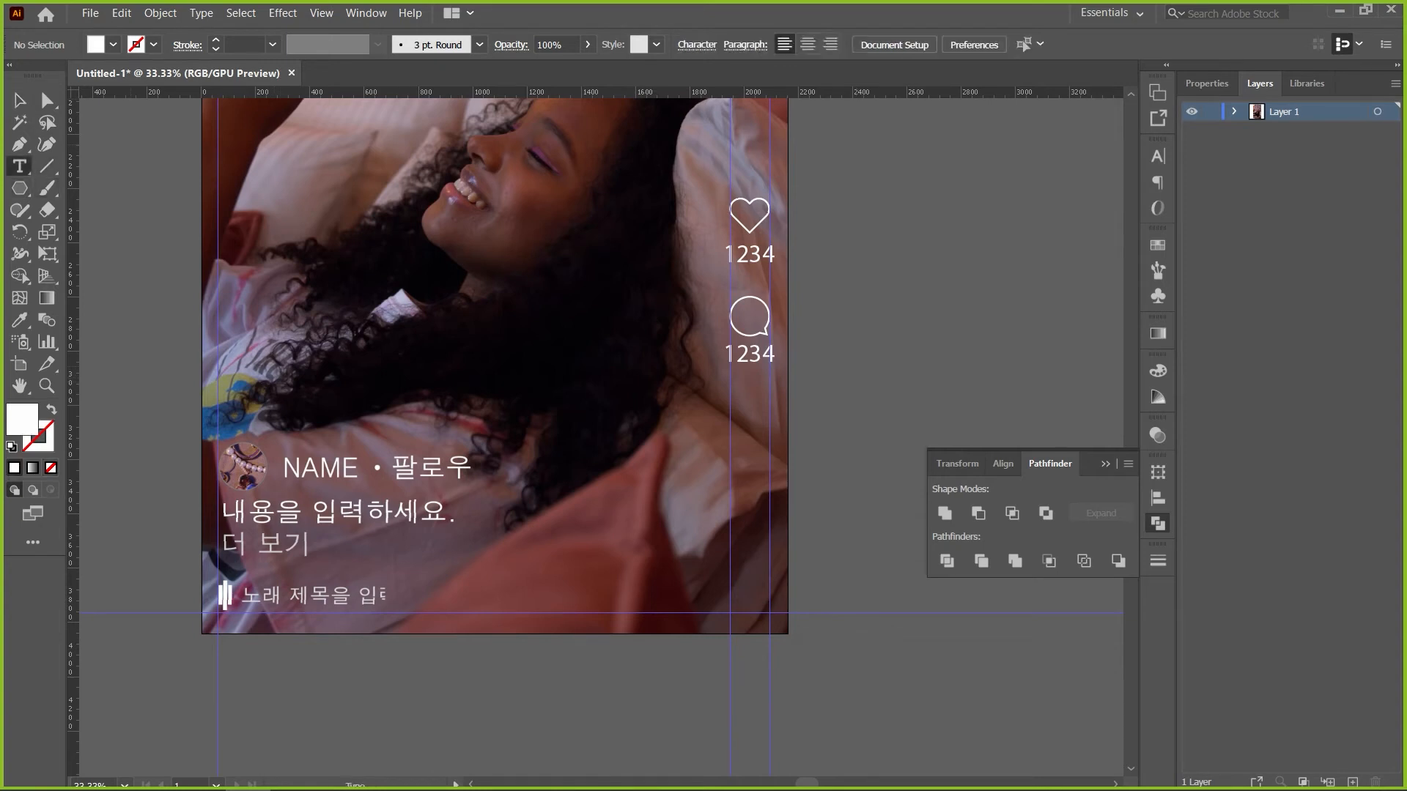
left_click(737, 255)
type(",")
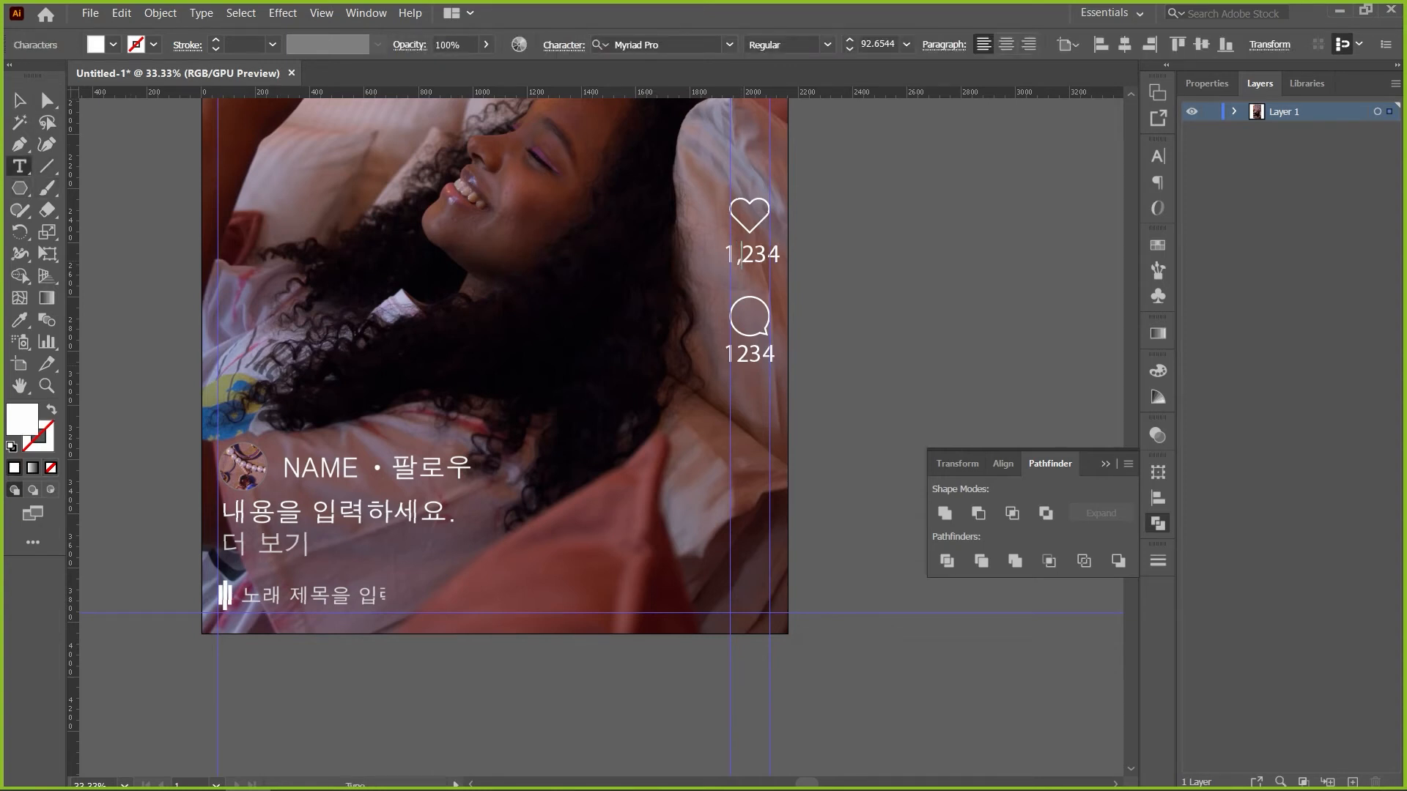
left_click(737, 355)
type(",")
key("Escape")
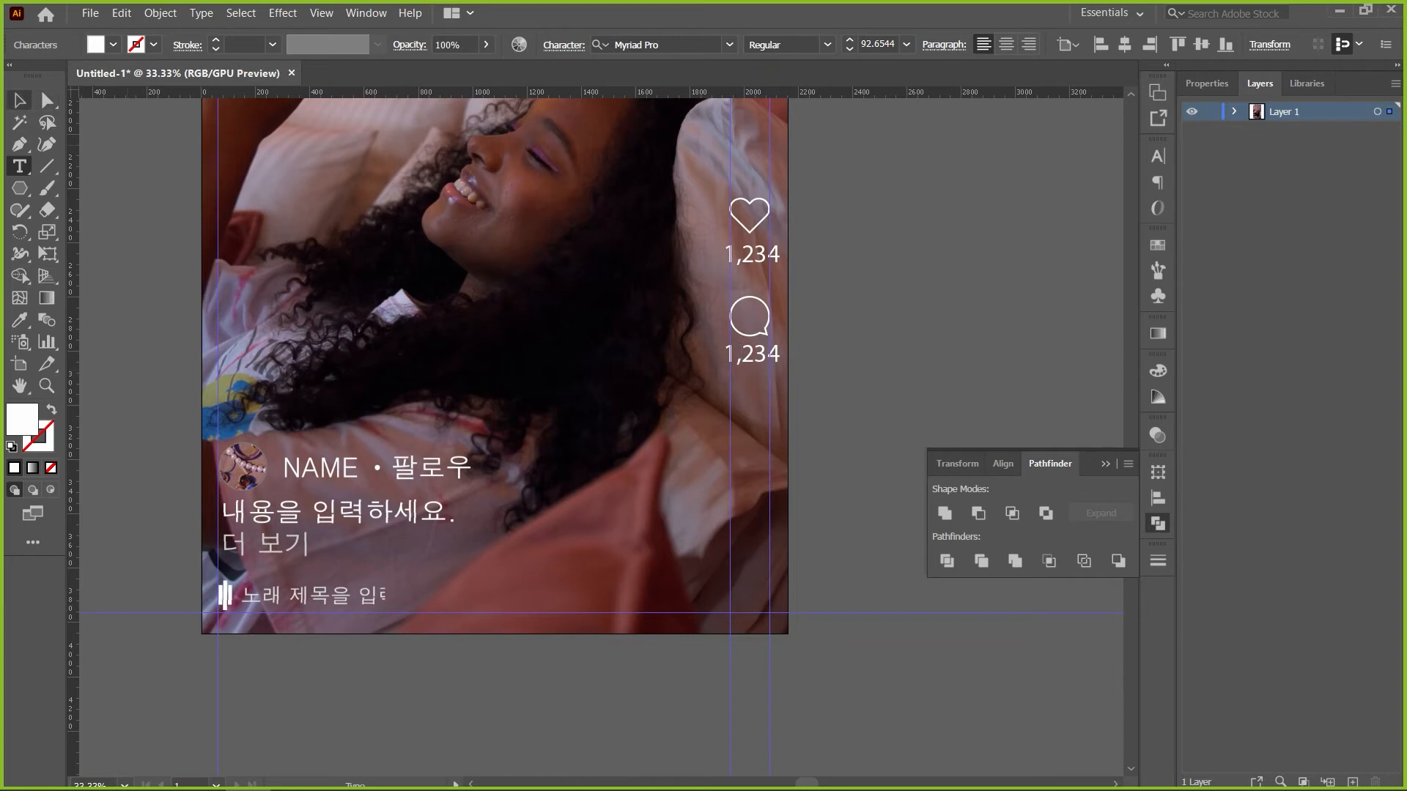
Shift both 1,234 counts slightly left to center them under the heart and speech bubble
left_click_drag(759, 255, 754, 254)
key("Right")
key("Right")
key("Right")
key("Right")
key("Right")
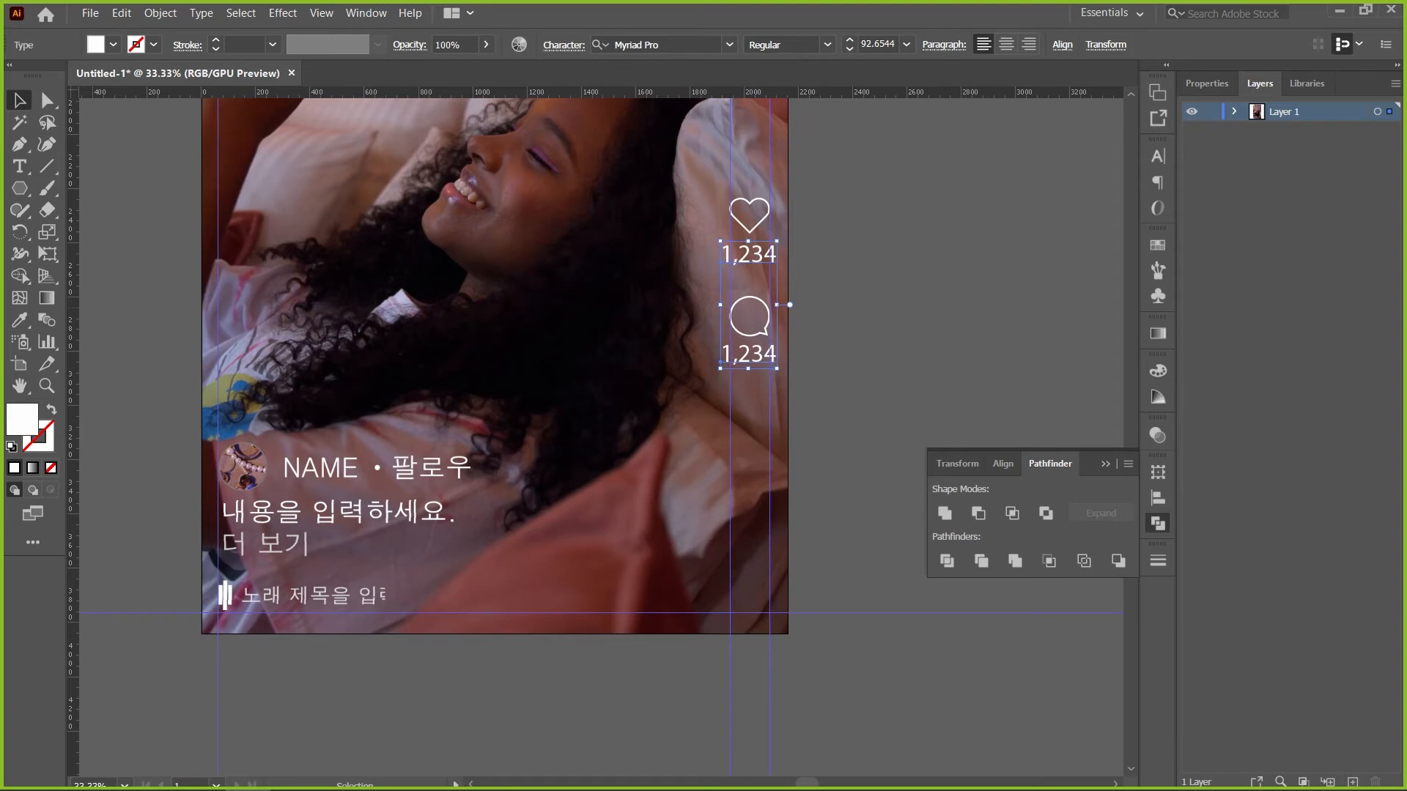
Nudge both 1,234 counts slightly right to center them under their icons, and close the Pathfinder settings
key("Right")
key("Right")
key("Right")
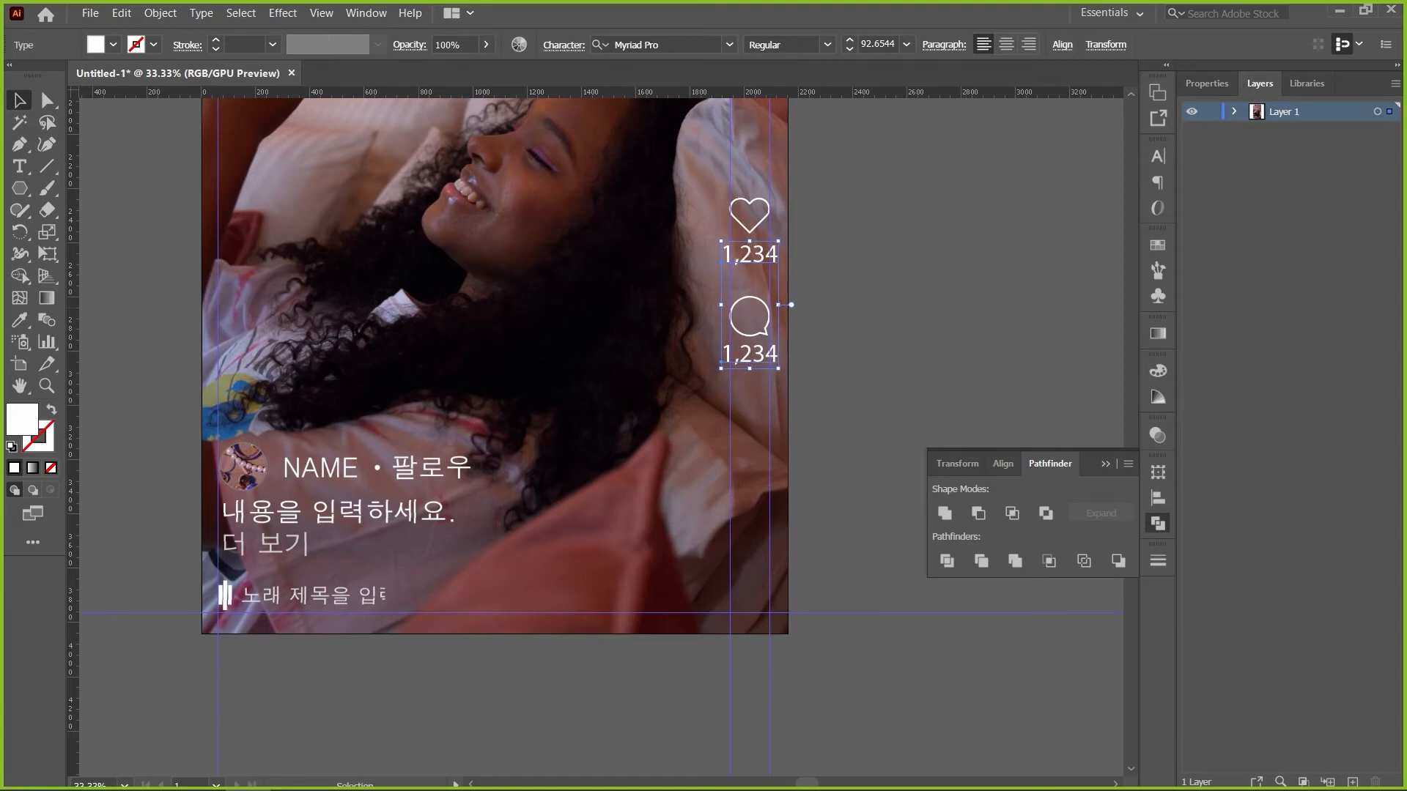
key("ctrl+shift+a")
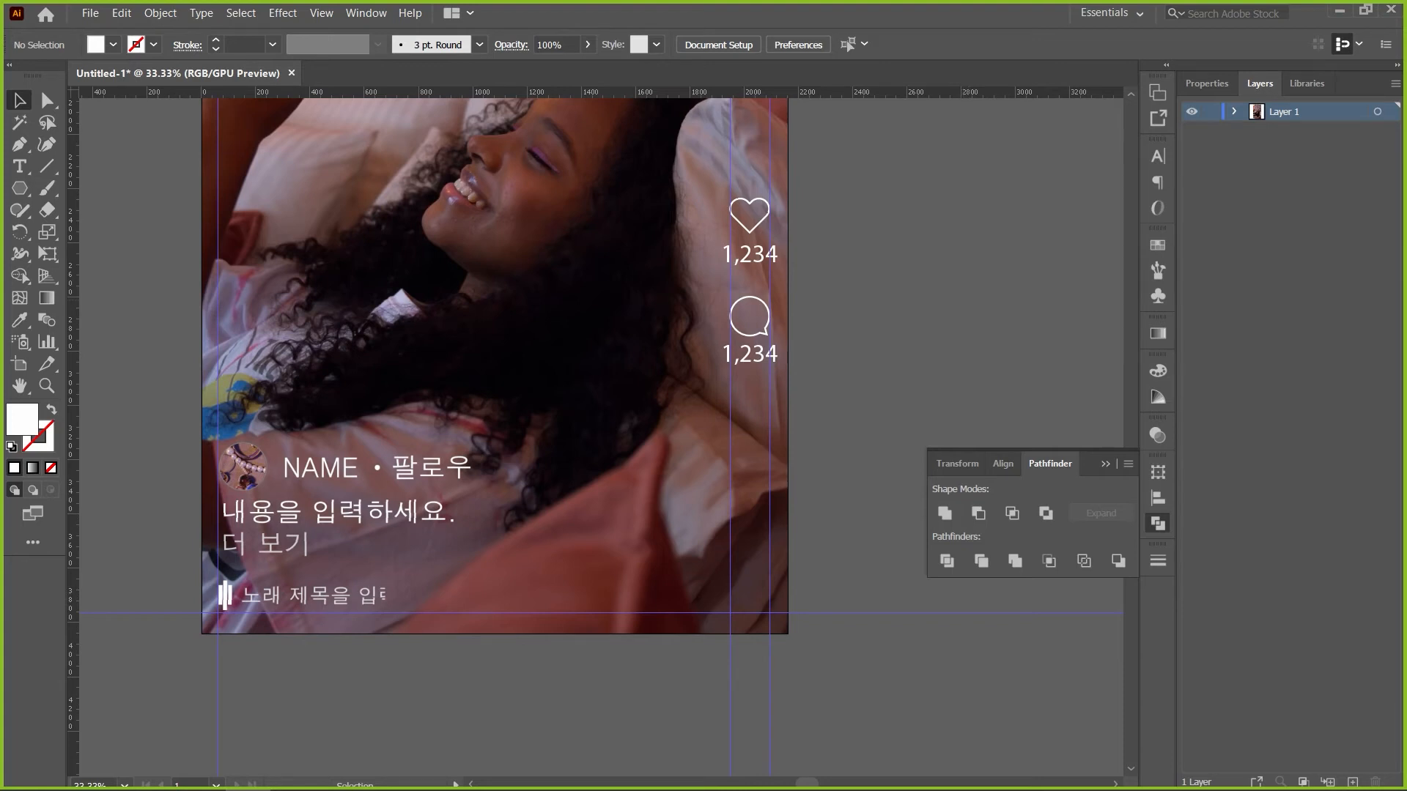
left_click(1157, 523)
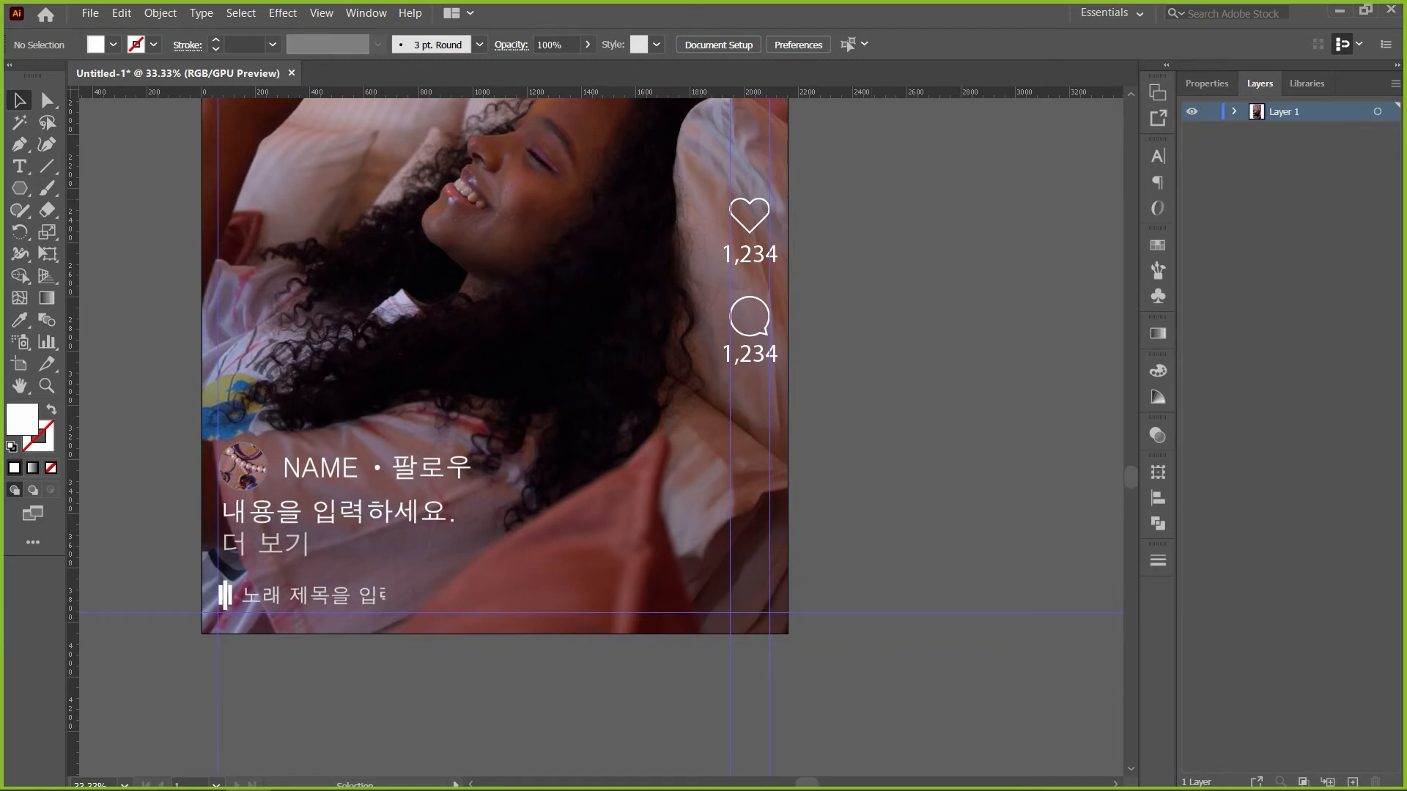
Create a 3-sided polygon with a 50 px radius beside the artboard and enlarge it proportionally to about 470 px wide
left_click_drag(842, 410, 507, 417)
left_click(20, 188)
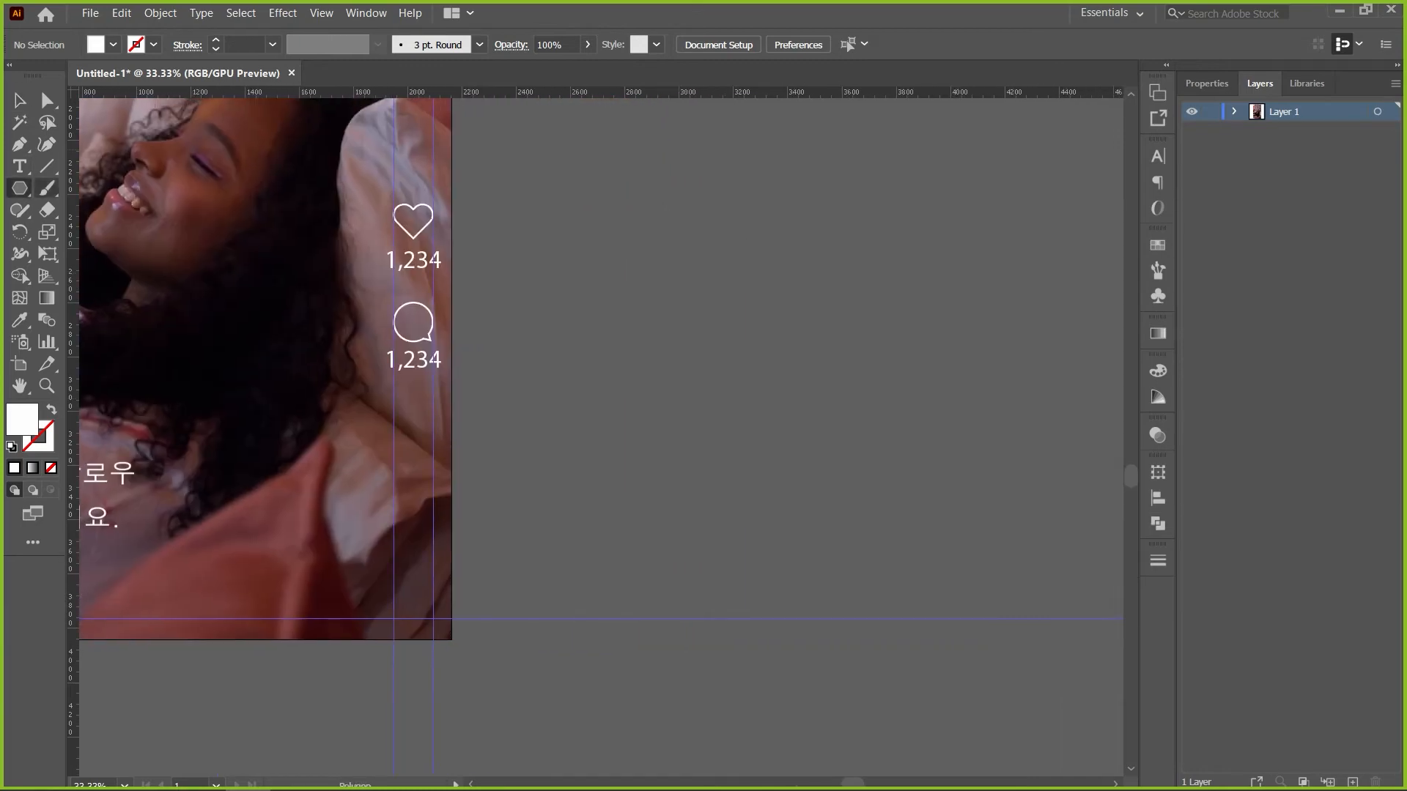
left_click(757, 308)
type("3")
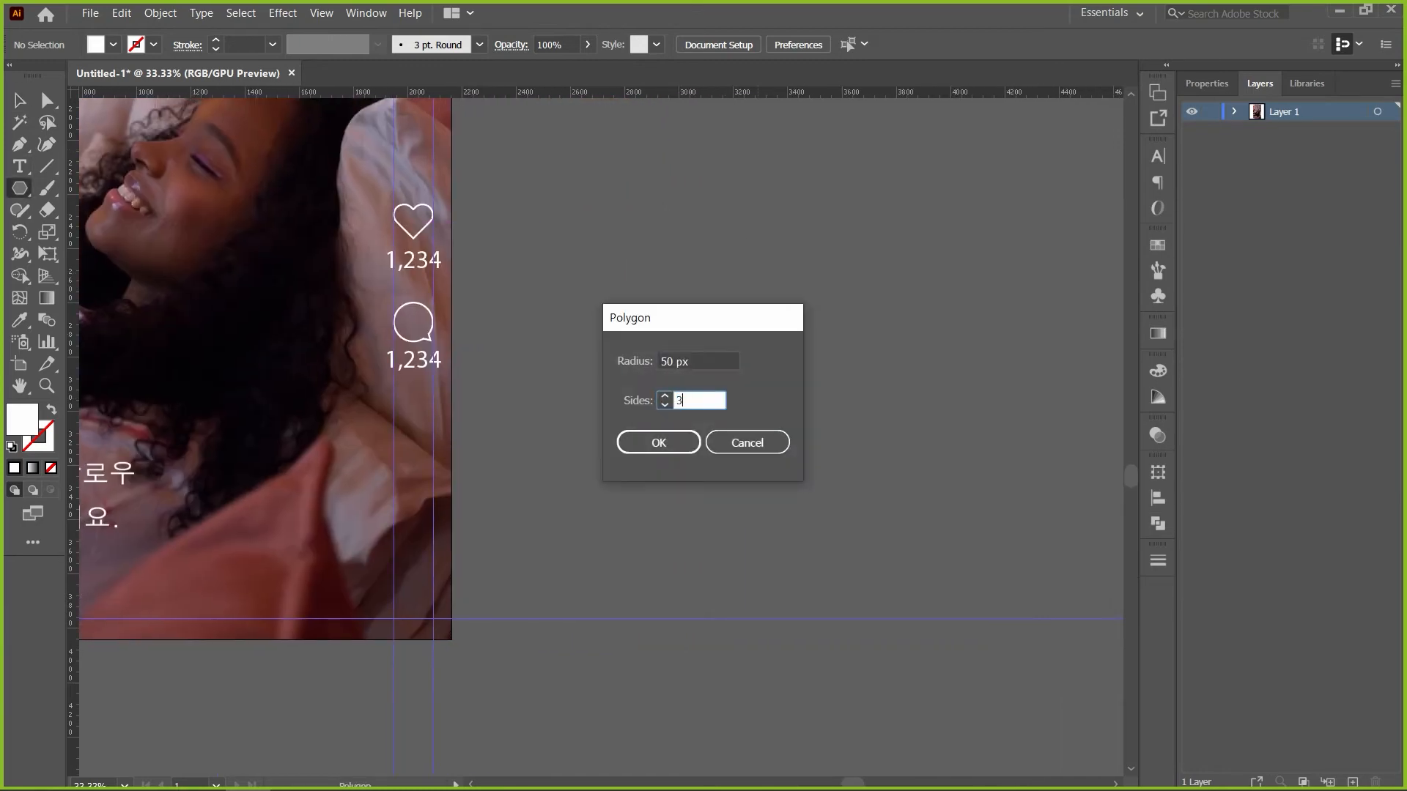
key("Return")
key("v")
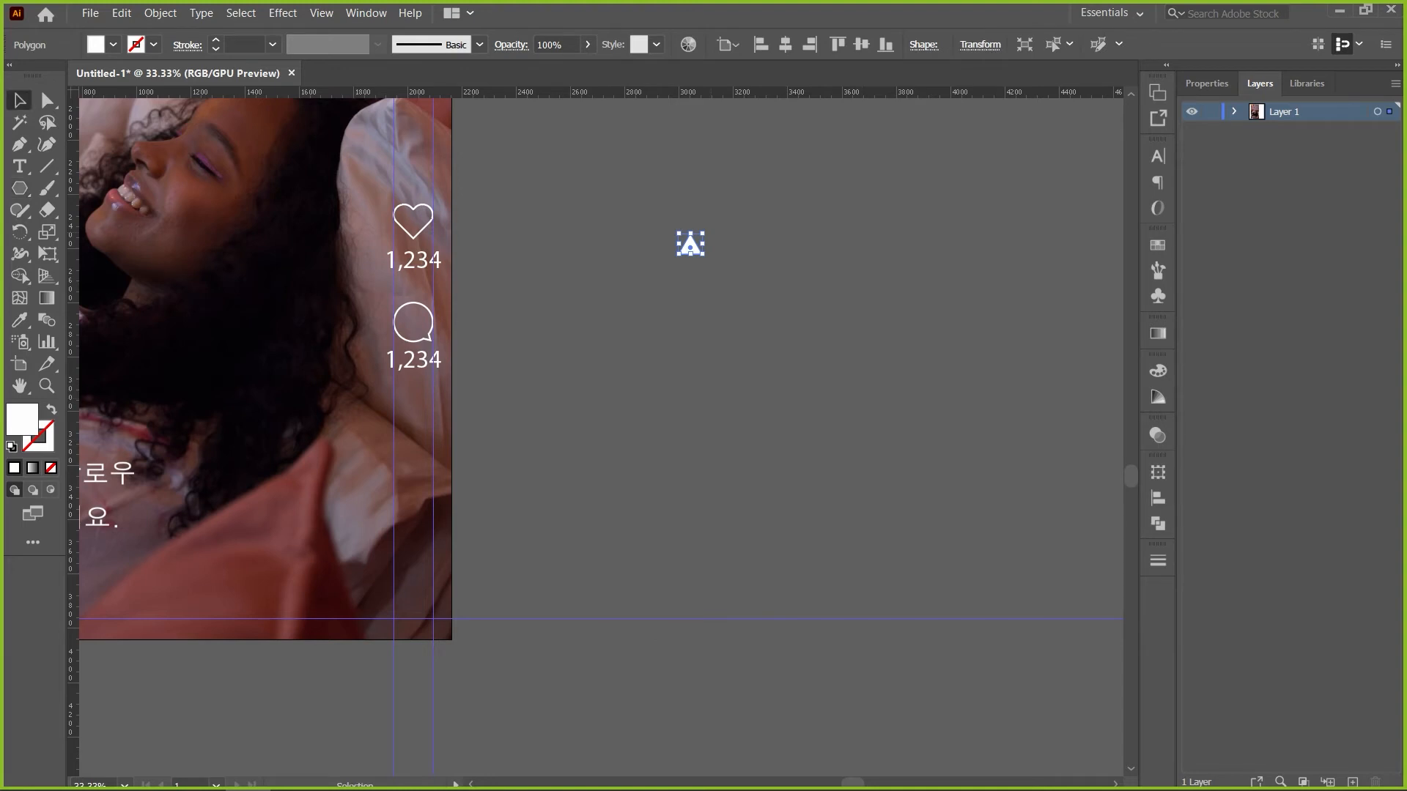
left_click_drag(703, 255, 806, 343)
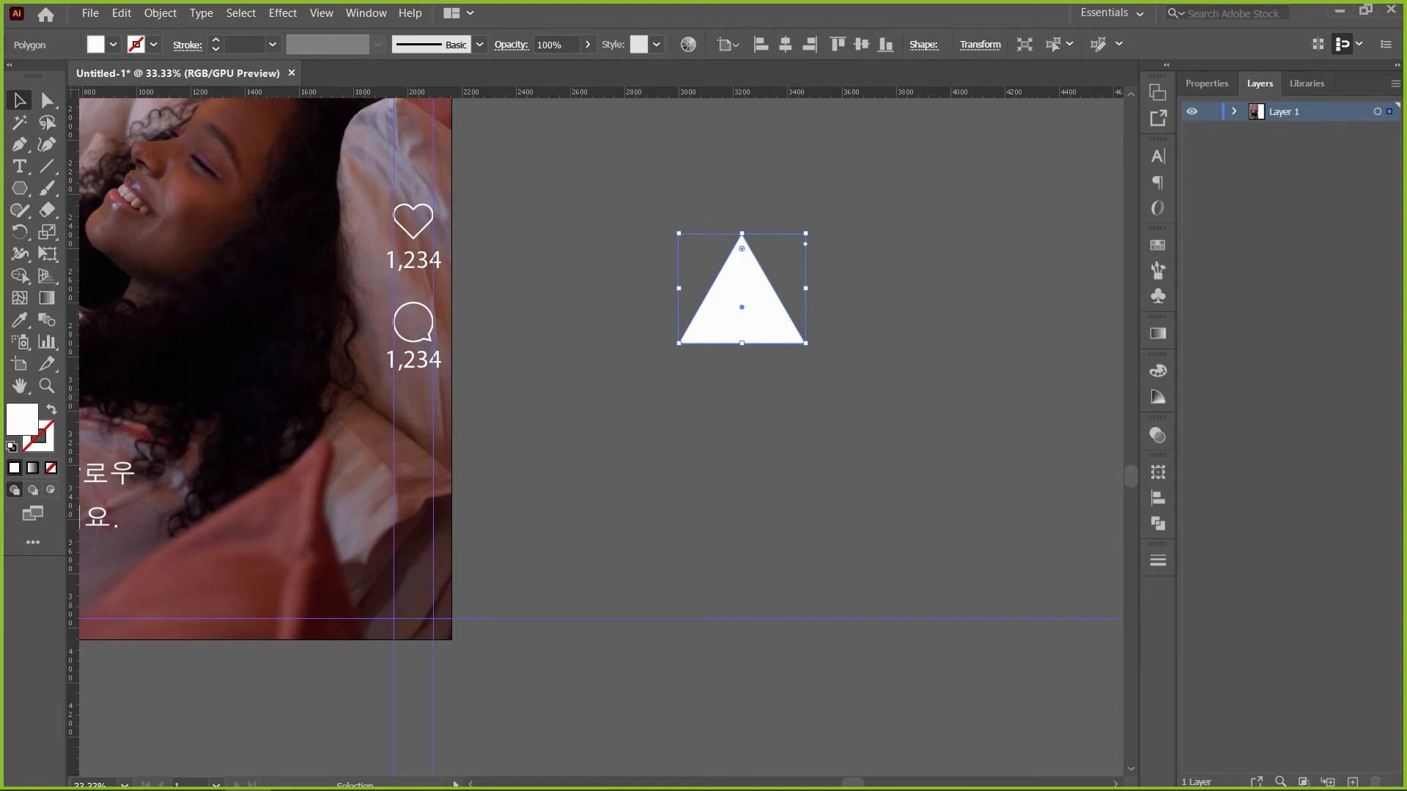
Swap the triangle's white fill to its stroke and move its lower-right corner directly below the apex, slightly above the base
key("shift+x")
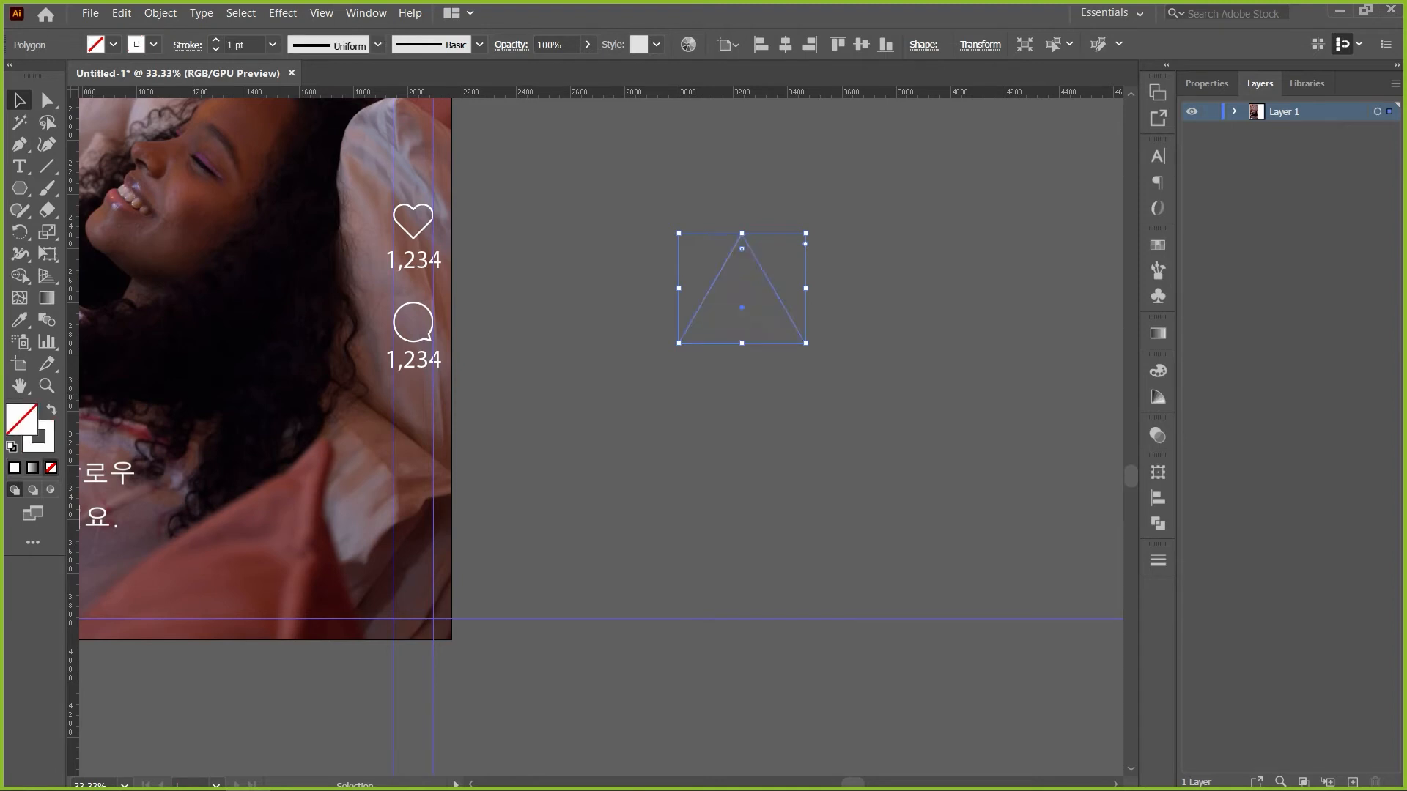
key("a")
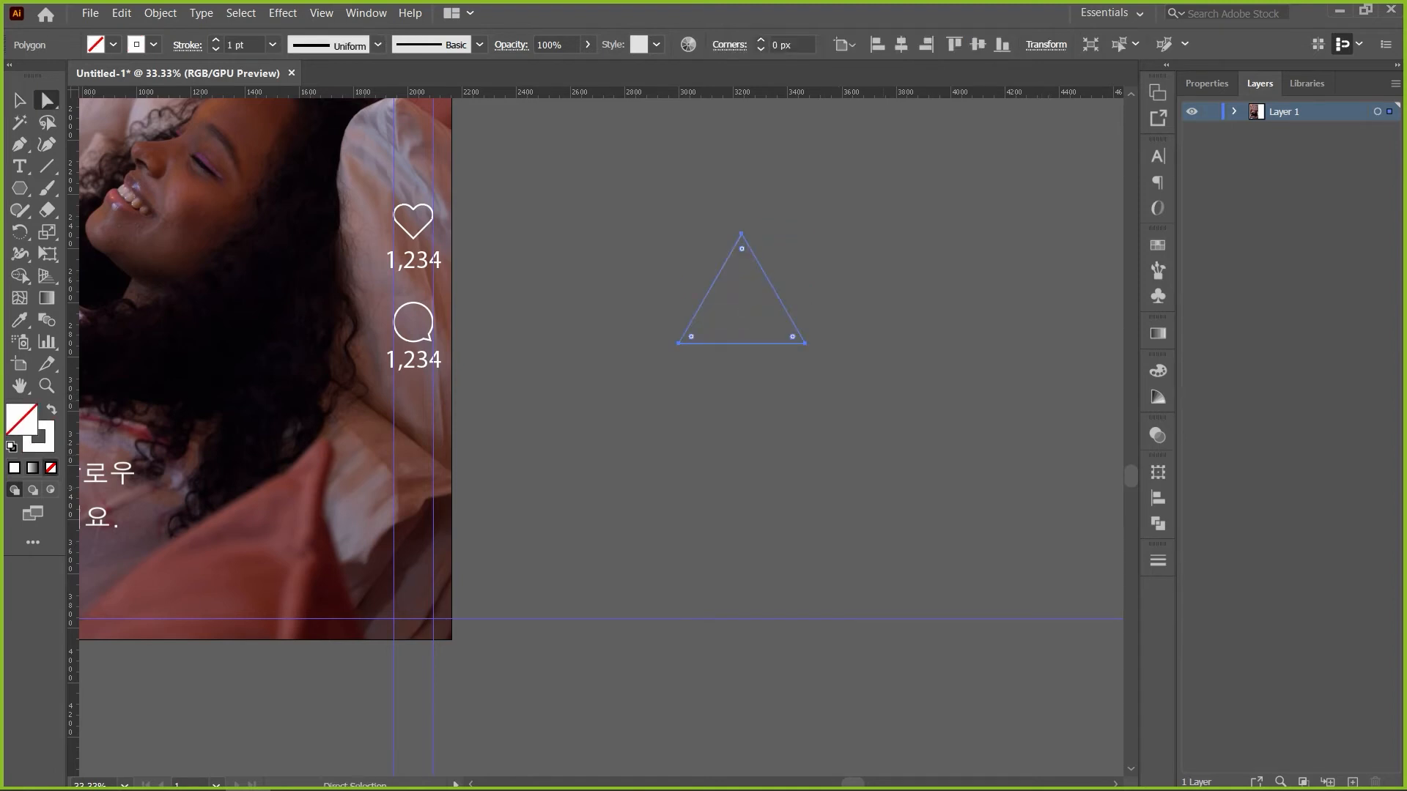
left_click_drag(805, 343, 742, 327)
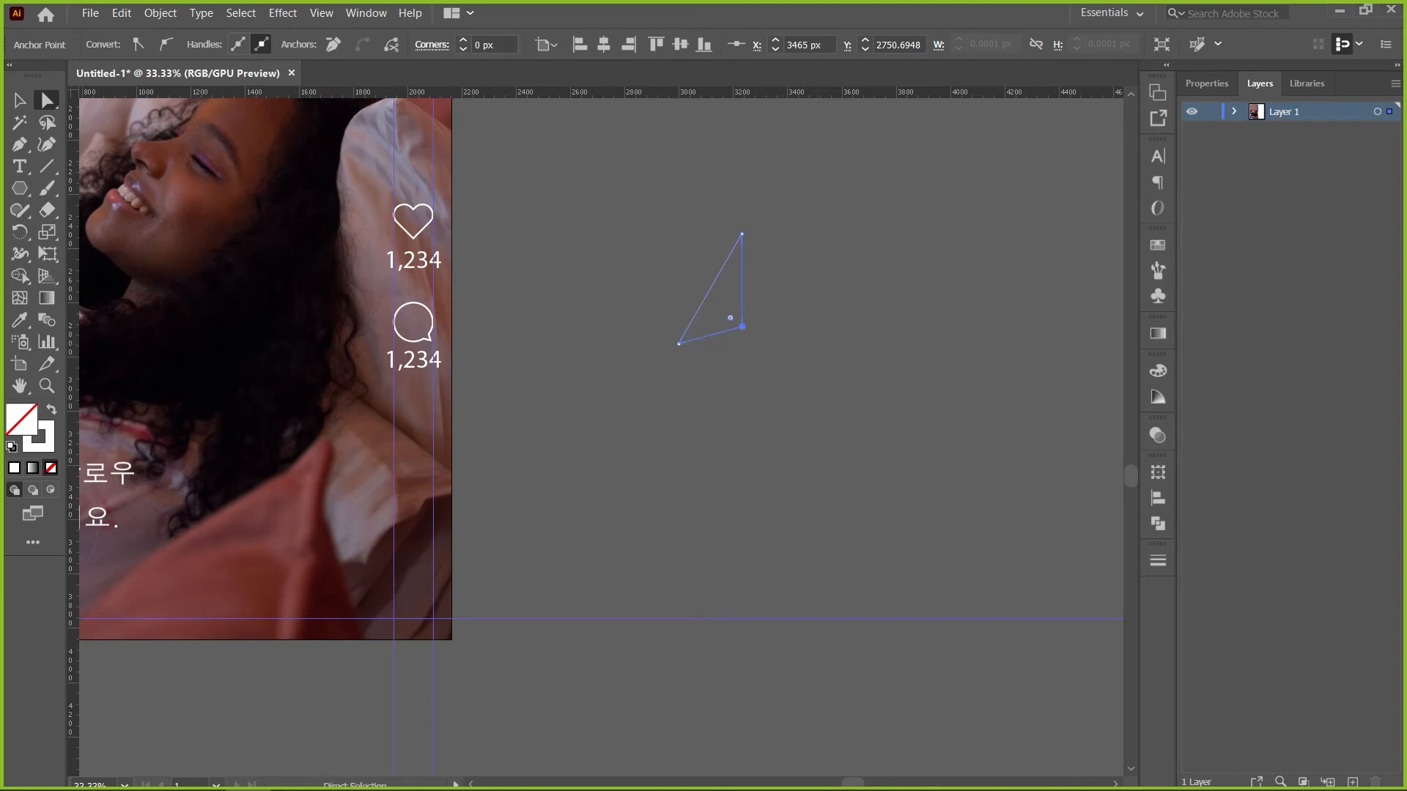
key("v")
key("ctrl+shift+a")
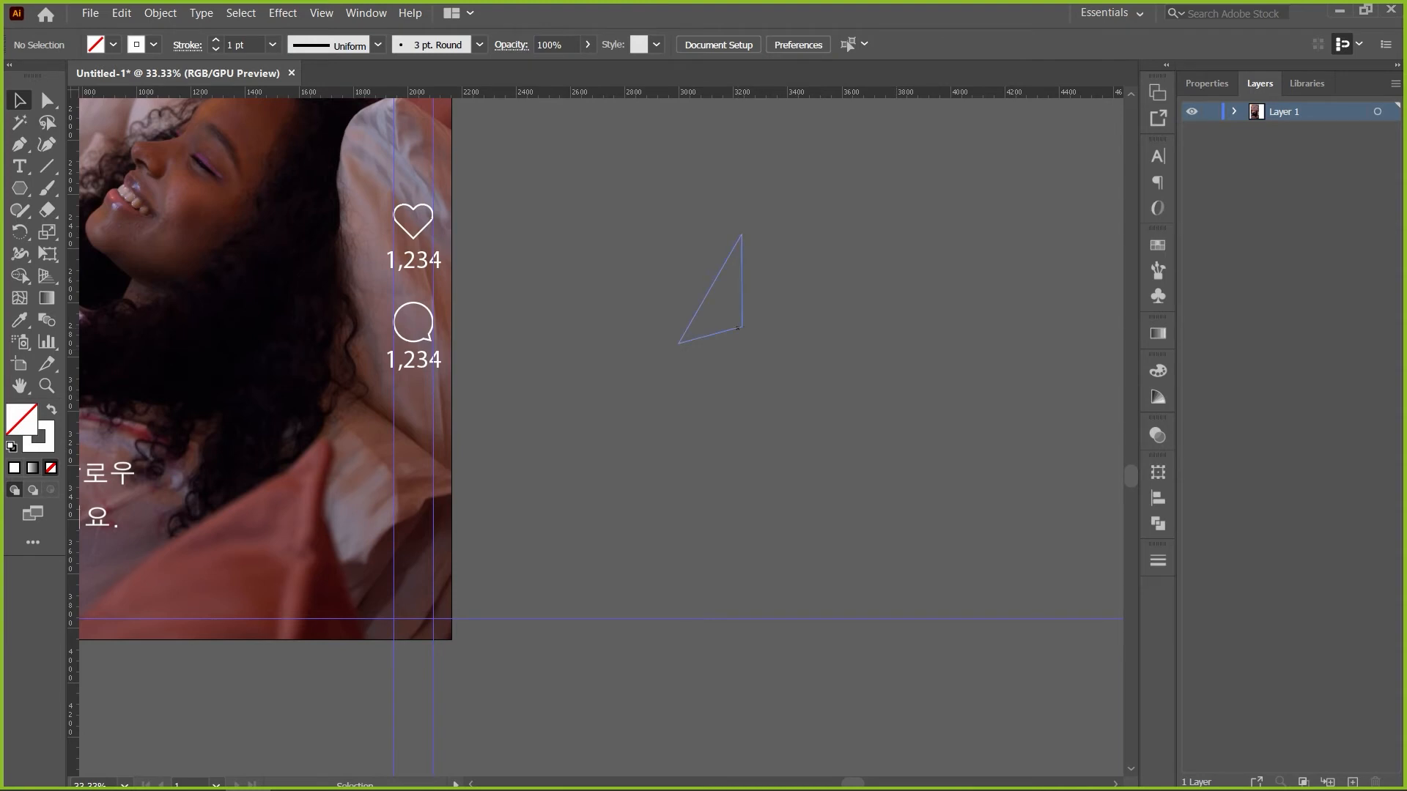
Reflect a copy of the half triangle across its vertical edge to form a symmetrical paper plane outline
left_click(741, 244)
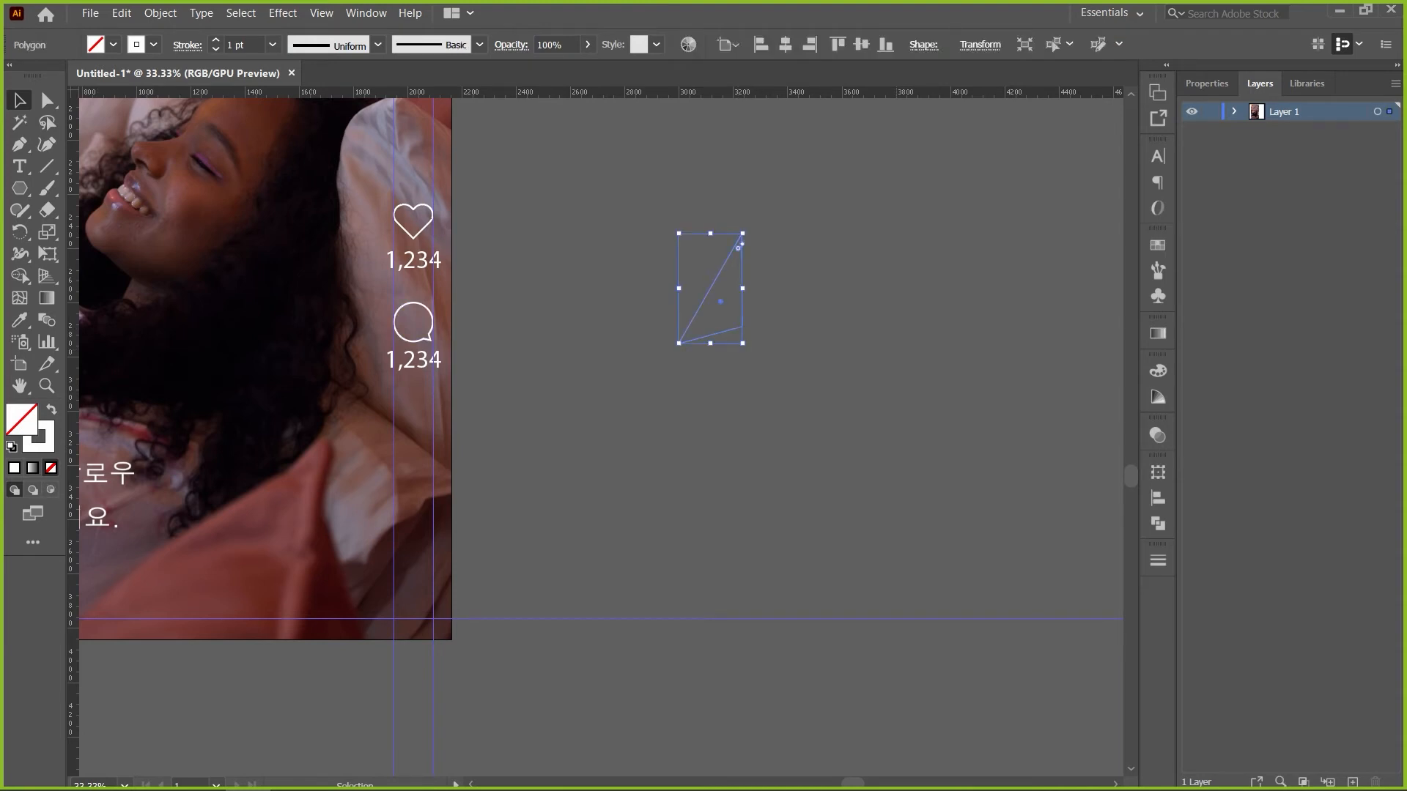
left_click_drag(19, 232, 103, 249)
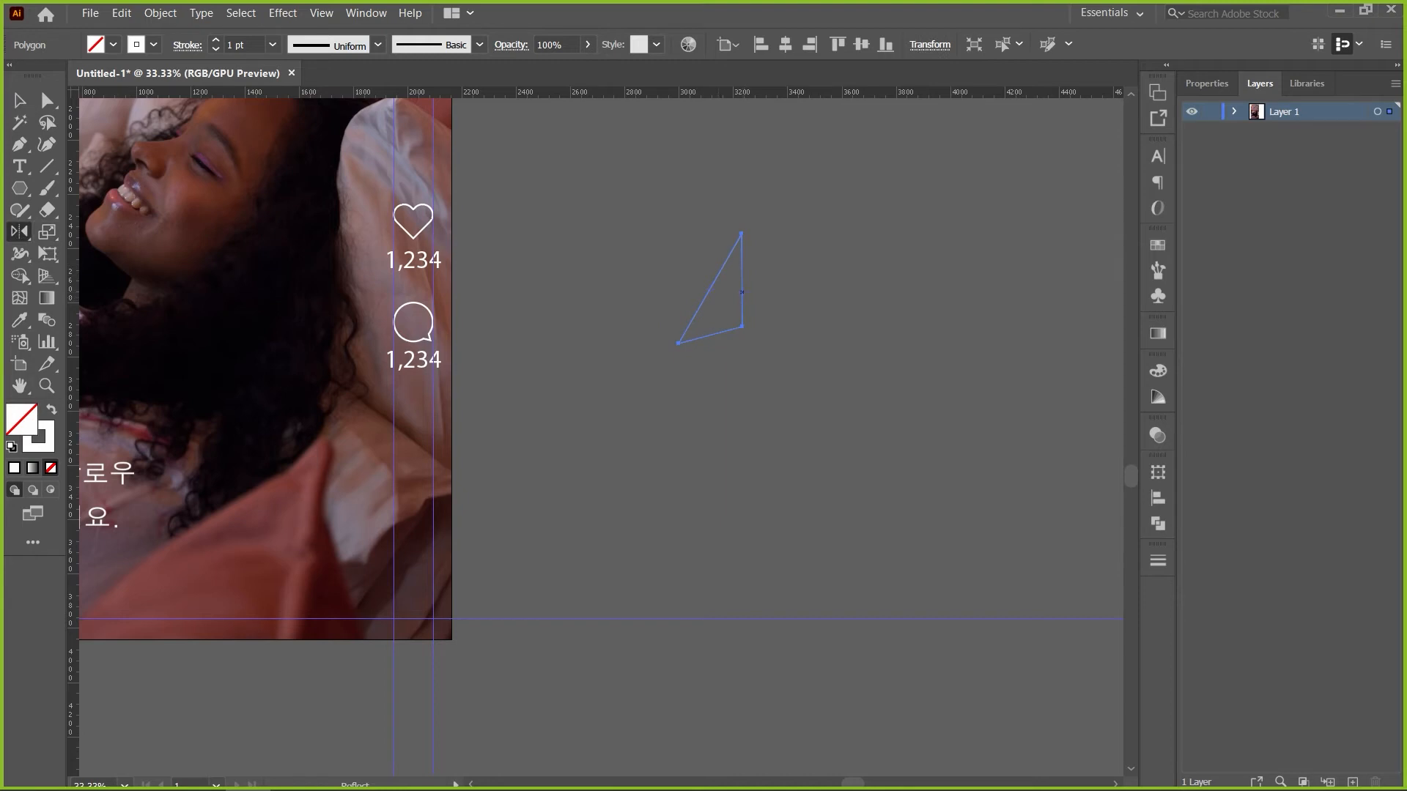
left_click(741, 233)
left_click_drag(742, 326, 755, 364)
key("ctrl+z")
left_click(20, 100)
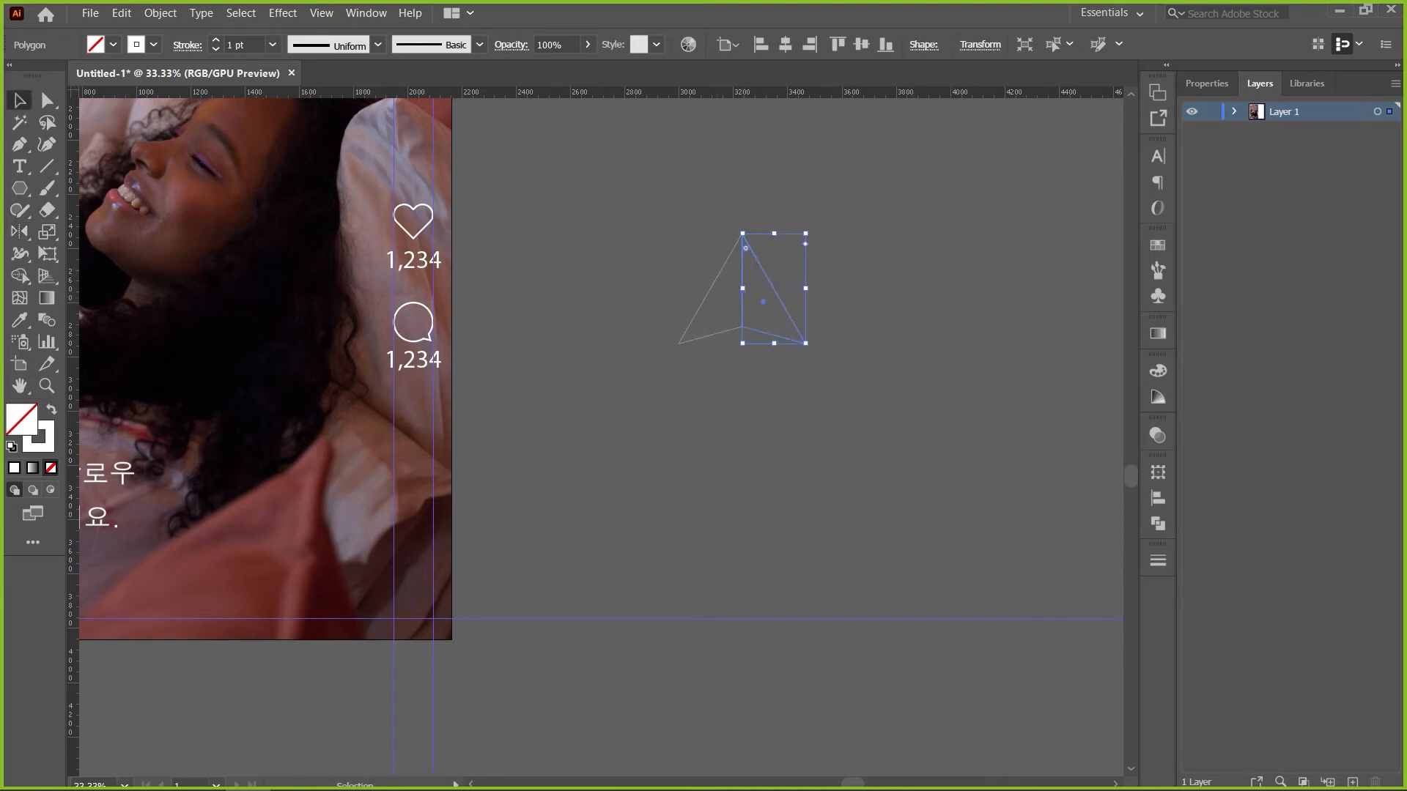
Select both halves of the paper plane and set their stroke weight to 6 pt
key("ctrl+shift+a")
key("ctrl+a")
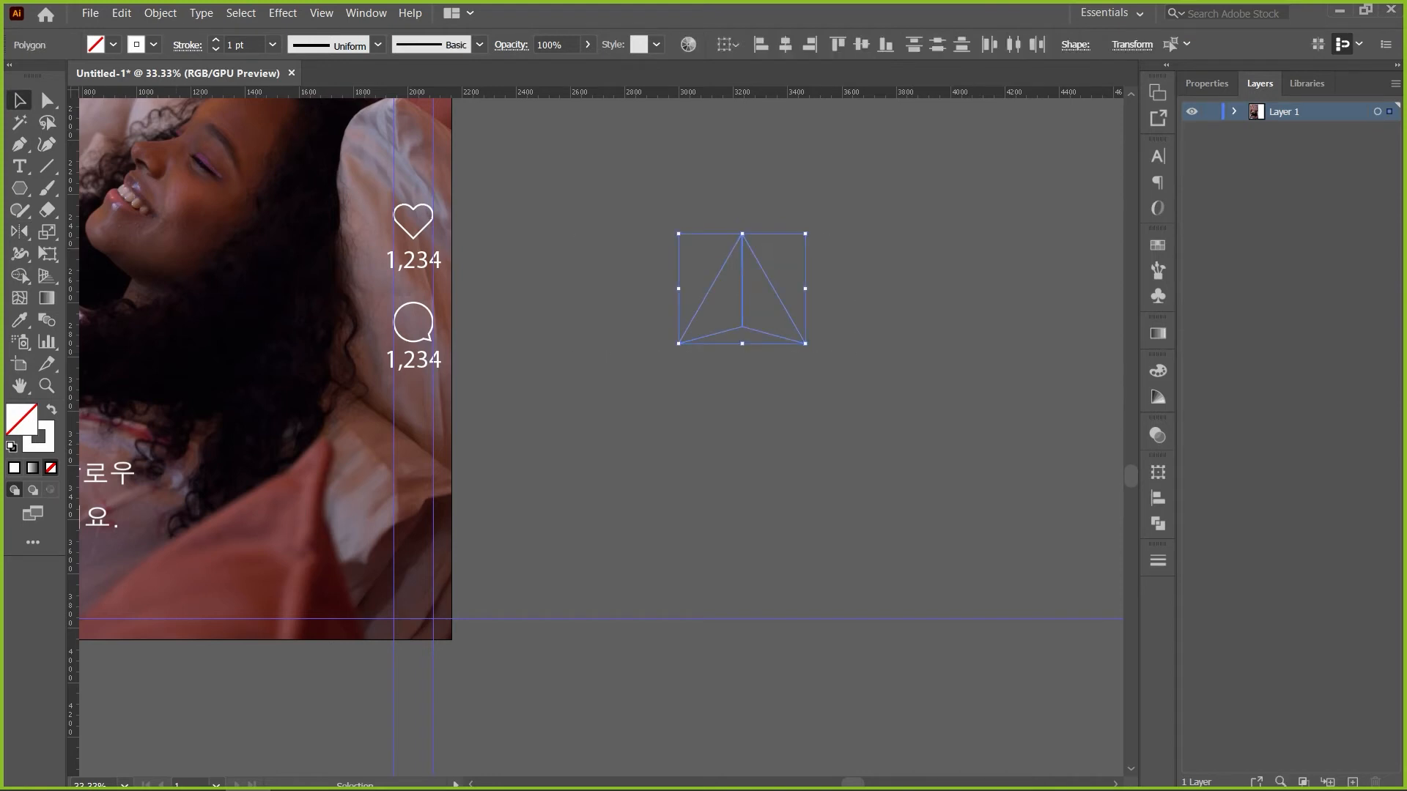
left_click(216, 40)
left_click(216, 40)
left_click(215, 40)
left_click(215, 40)
left_click(216, 40)
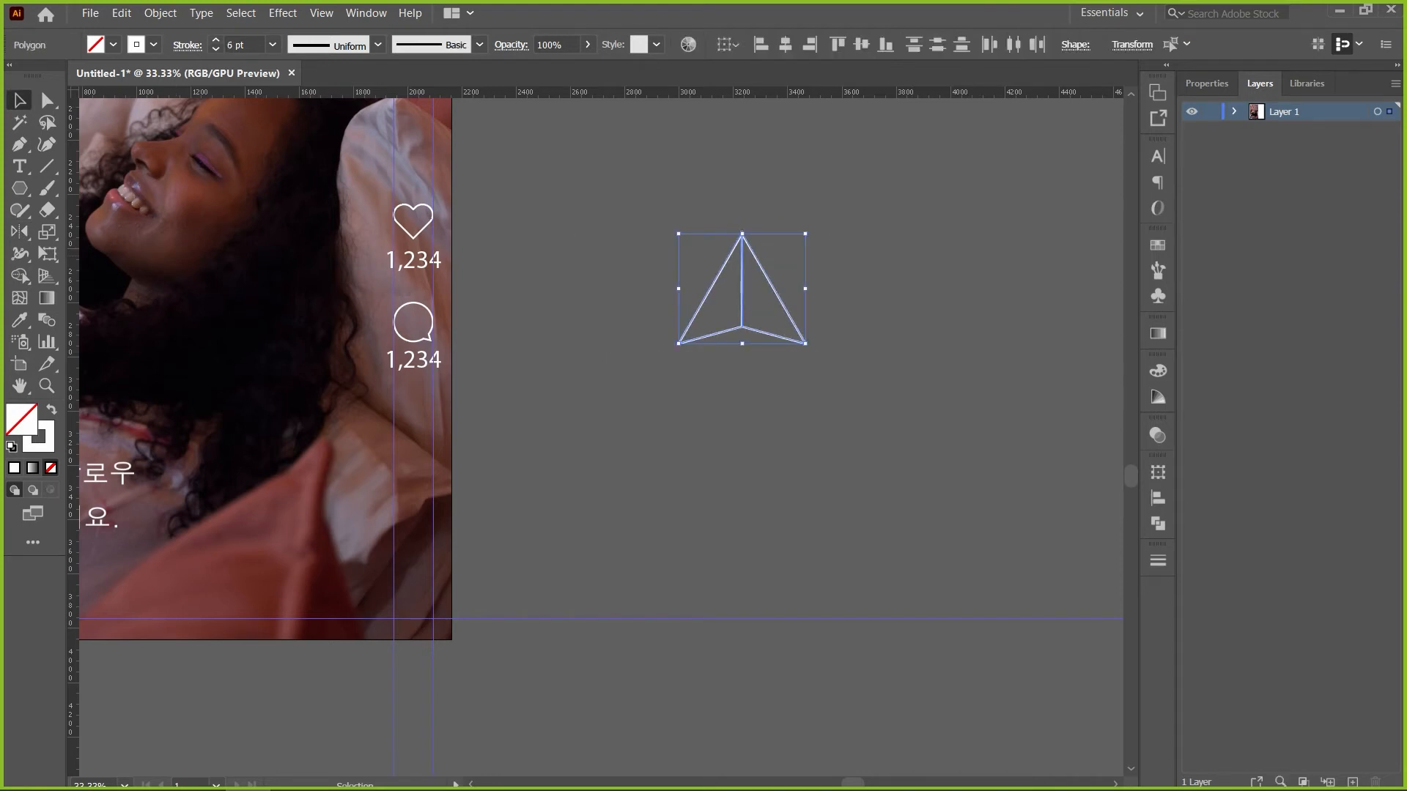
Give both paper plane halves round stroke corners and round caps
key("ctrl+shift+a")
key("ctrl+a")
left_click(1157, 561)
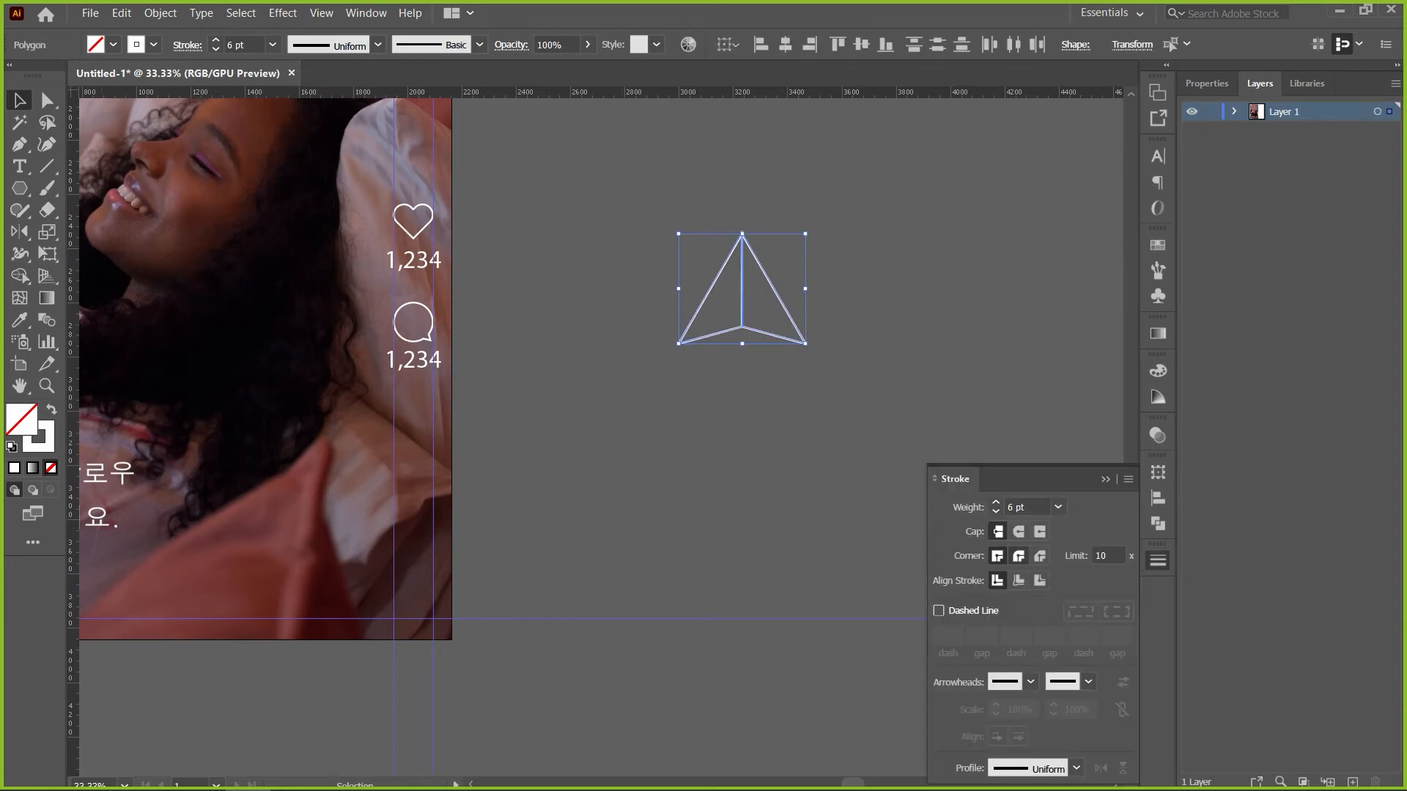
left_click(1019, 556)
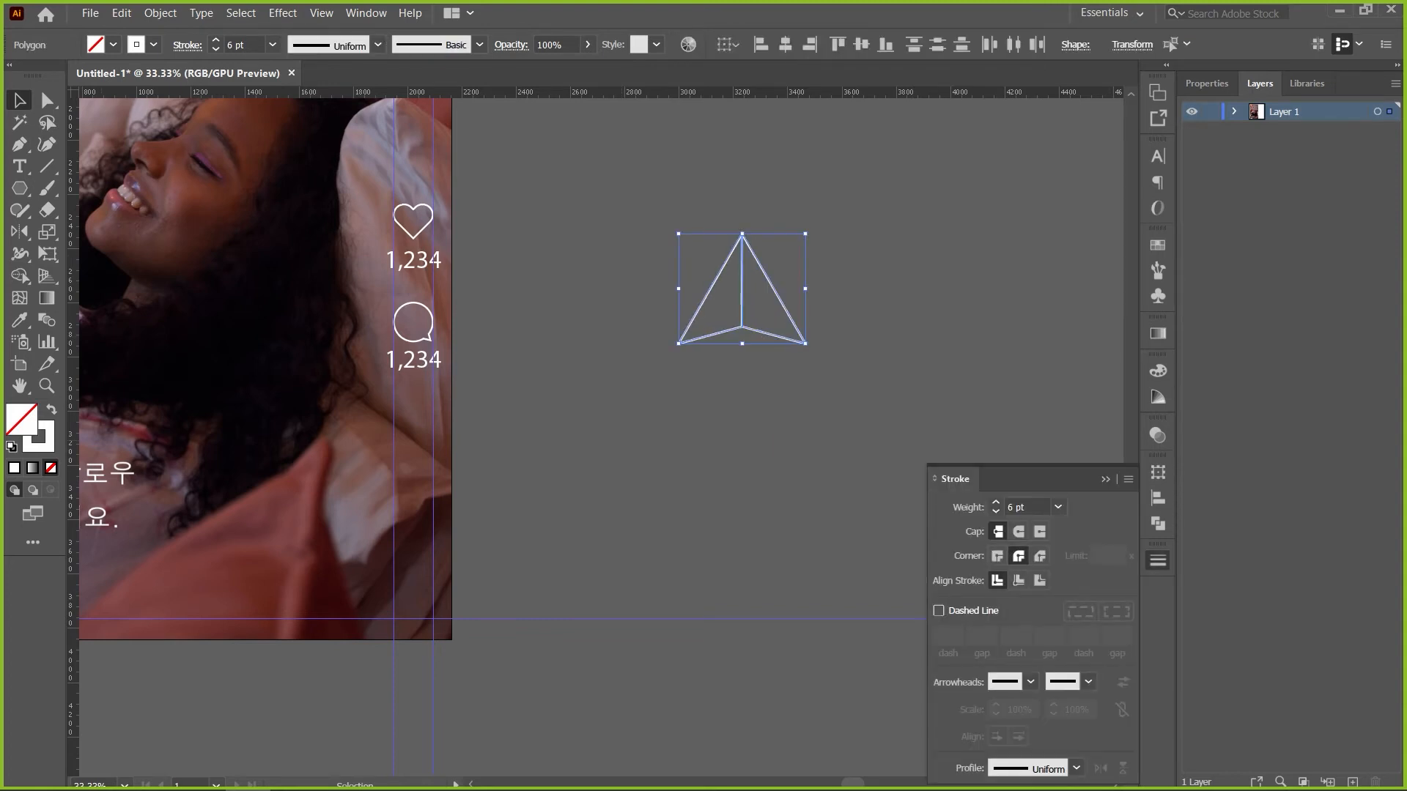
left_click(1019, 531)
key("ctrl+shift+a")
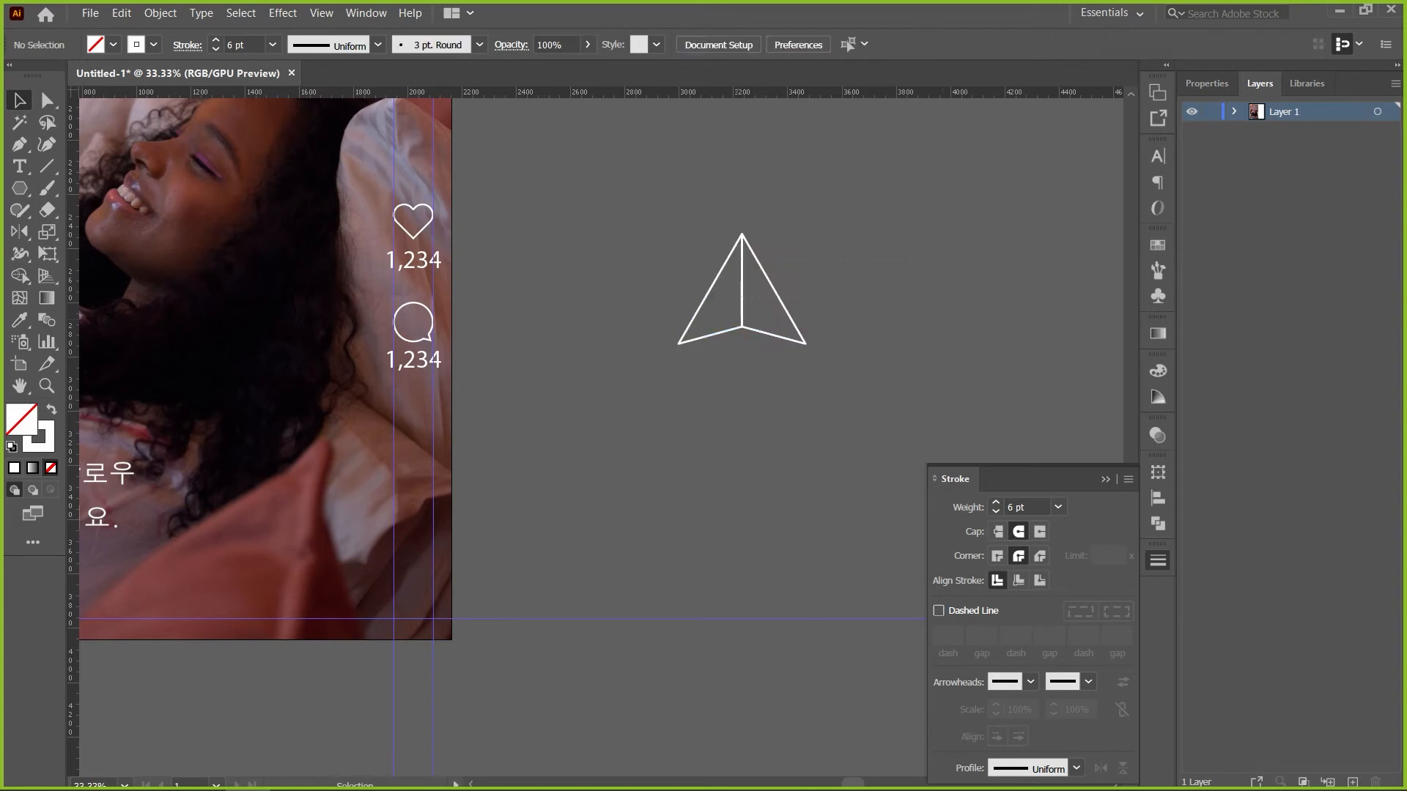
Rotate the paper plane 45° clockwise so its tip points to the upper right, and shrink it to about 210 px wide
left_click_drag(912, 260, 733, 297)
key("ctrl+equal")
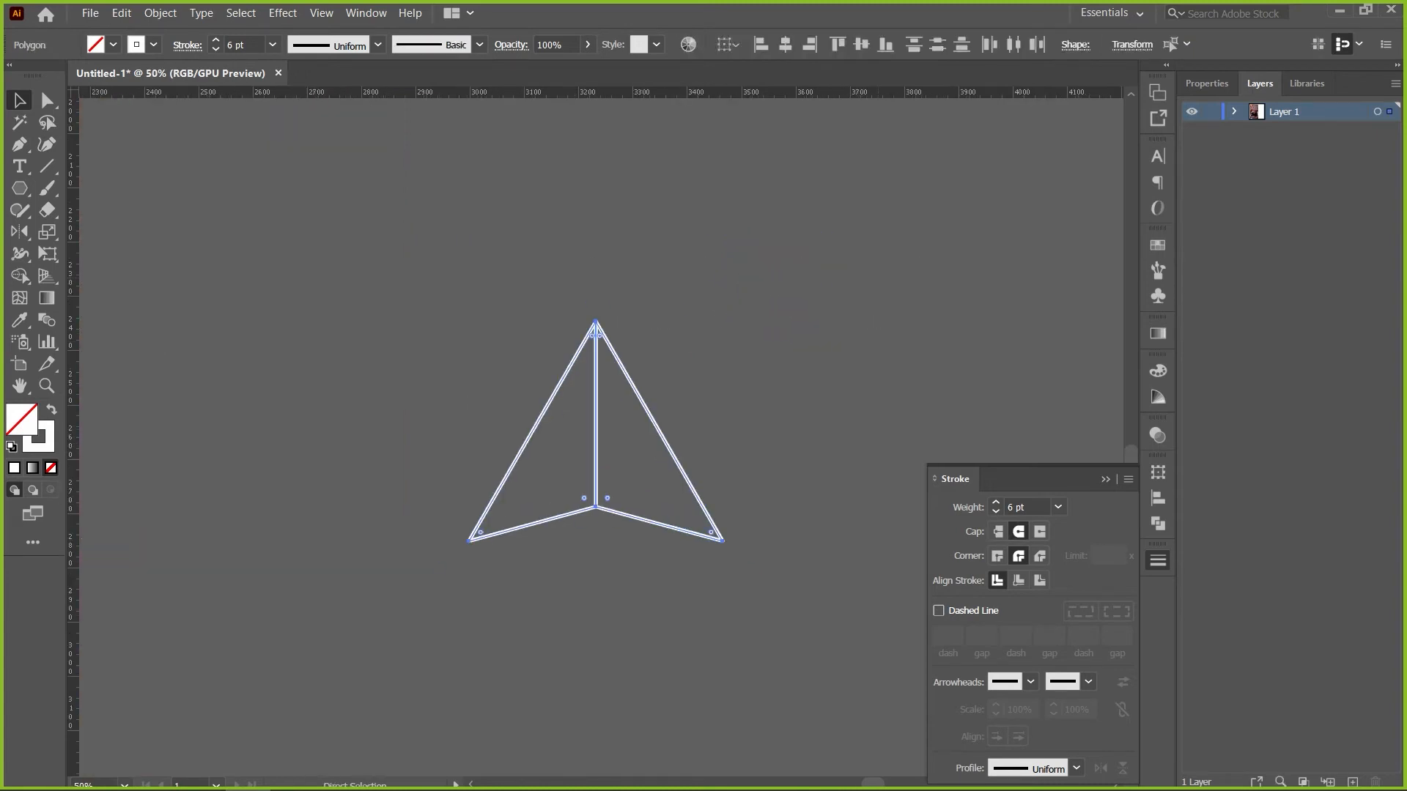
key("ctrl+equal")
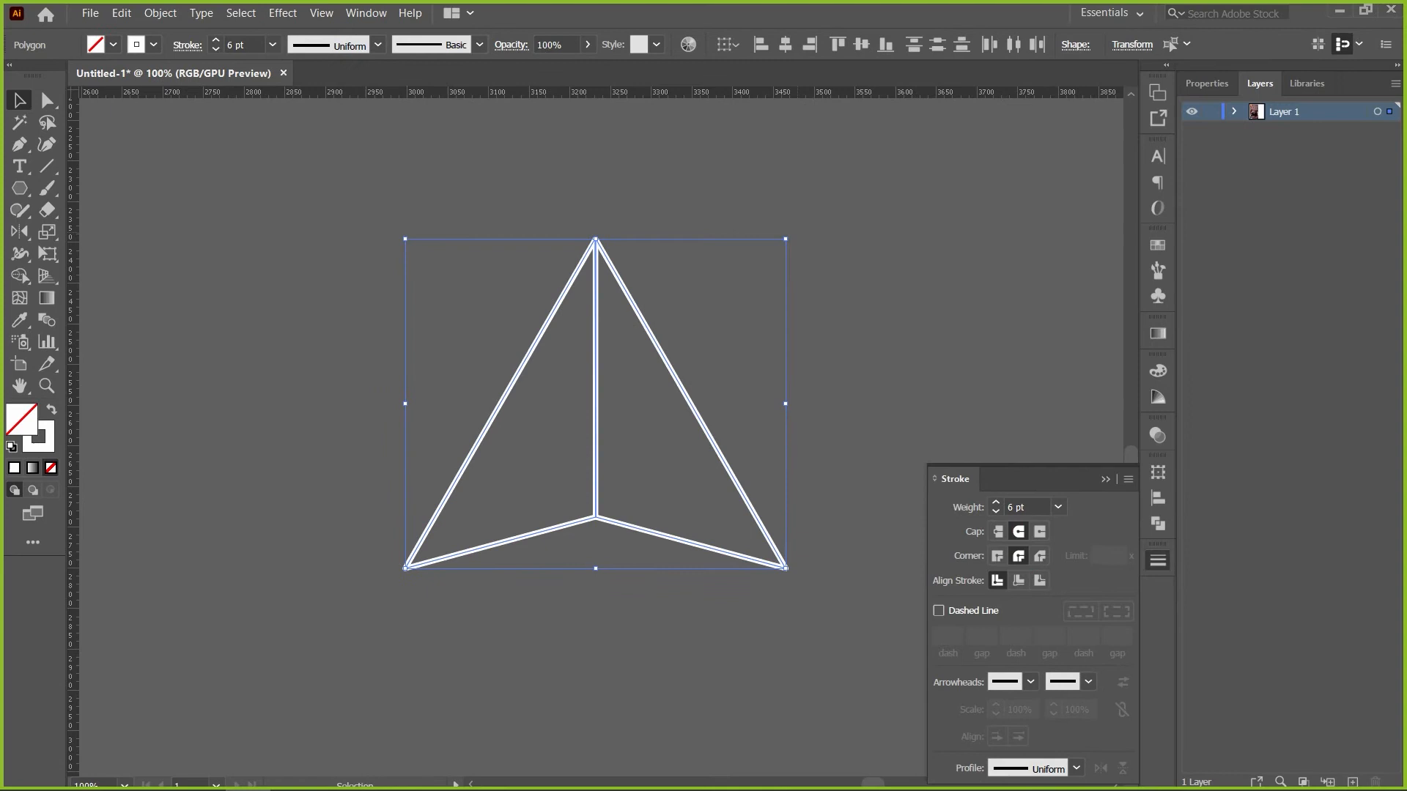
left_click_drag(790, 234, 850, 422)
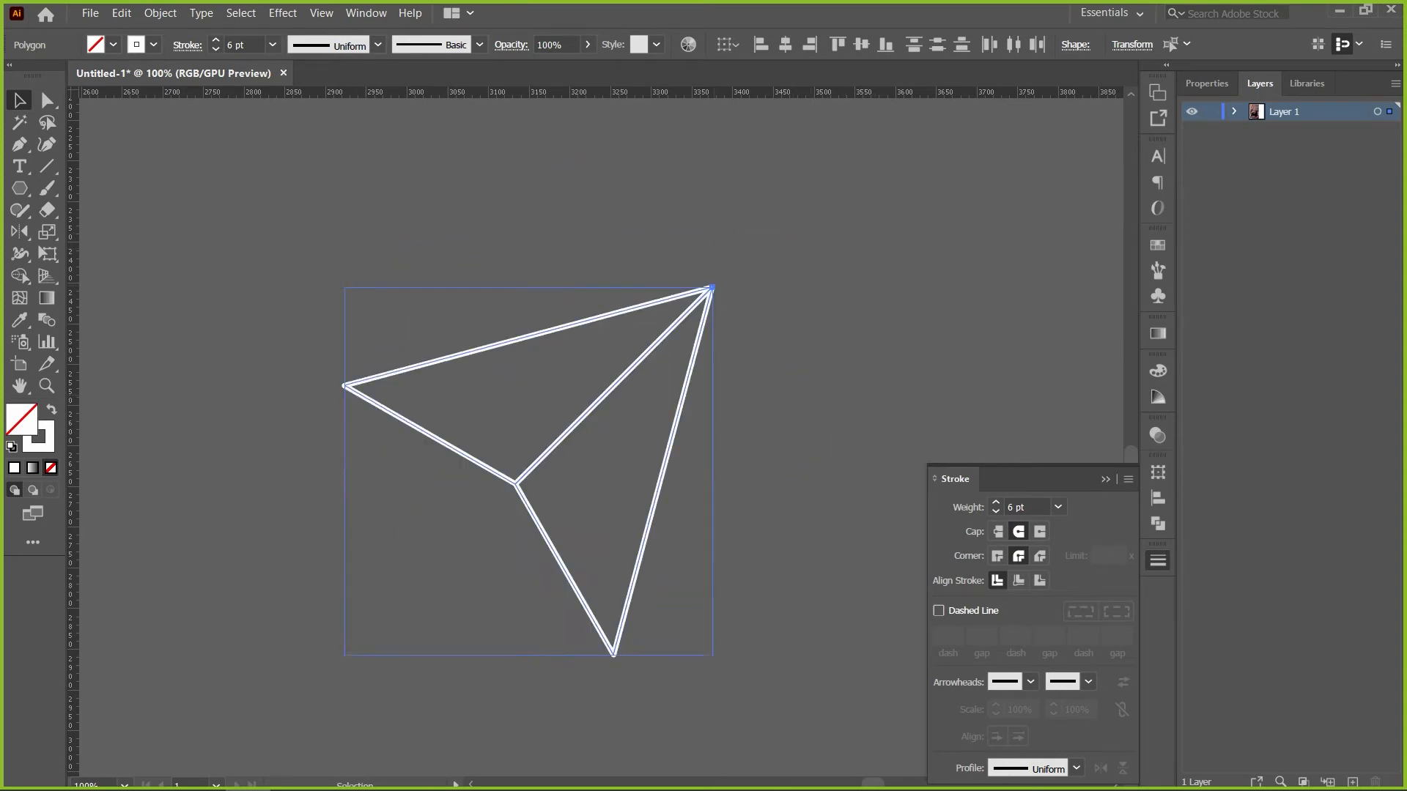
left_click_drag(712, 287, 614, 385)
key("ctrl+shift+a")
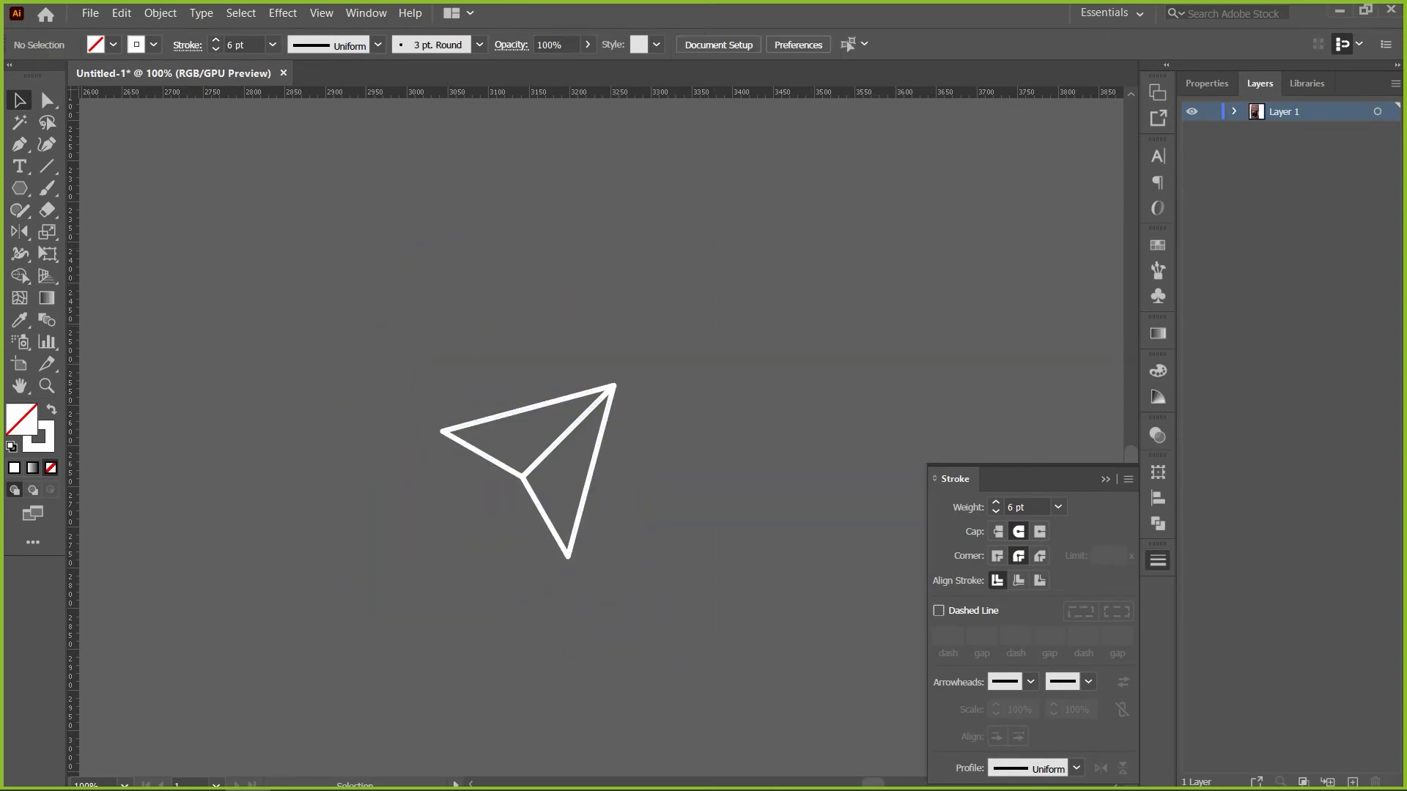
Group the paper plane's halves and place the icon between the vertical guides below the speech bubble's count
key("ctrl+minus")
key("ctrl+minus")
key("ctrl+minus")
key("ctrl+minus")
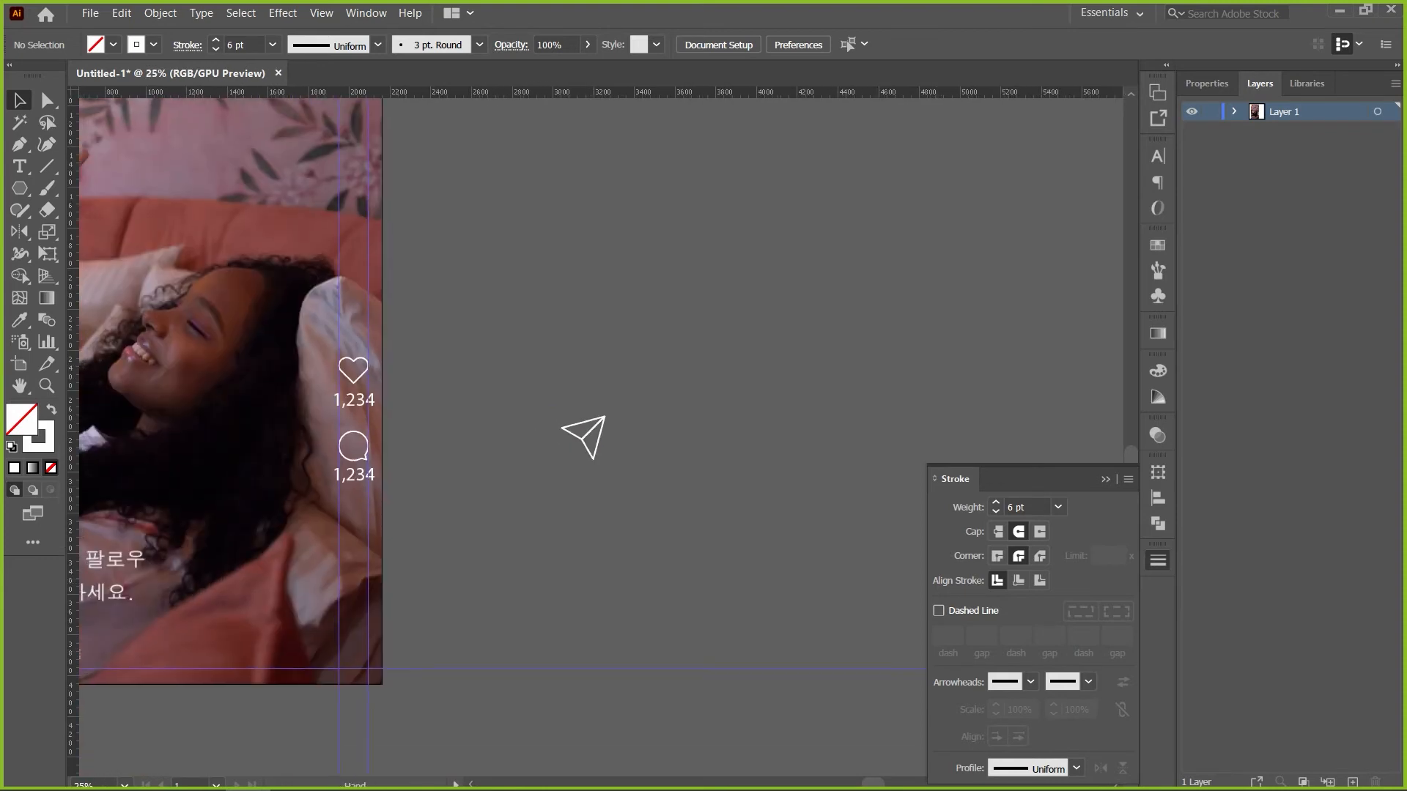
left_click_drag(583, 438, 888, 382)
key("ctrl+g")
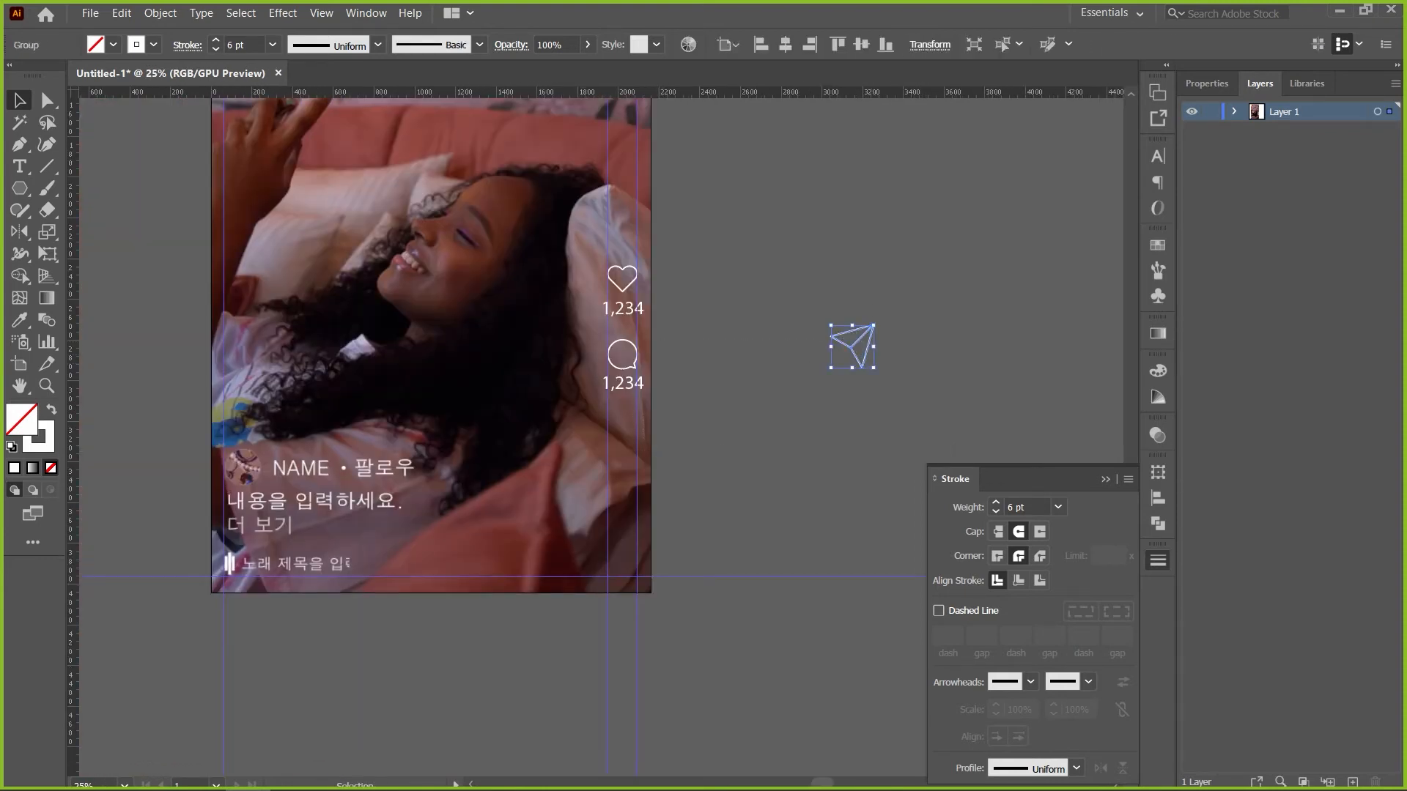
left_click_drag(858, 337, 626, 441)
left_click(714, 440)
Nudge the paper plane icon slightly down to even out the icon spacing, and close the Stroke settings
key("ctrl+equal")
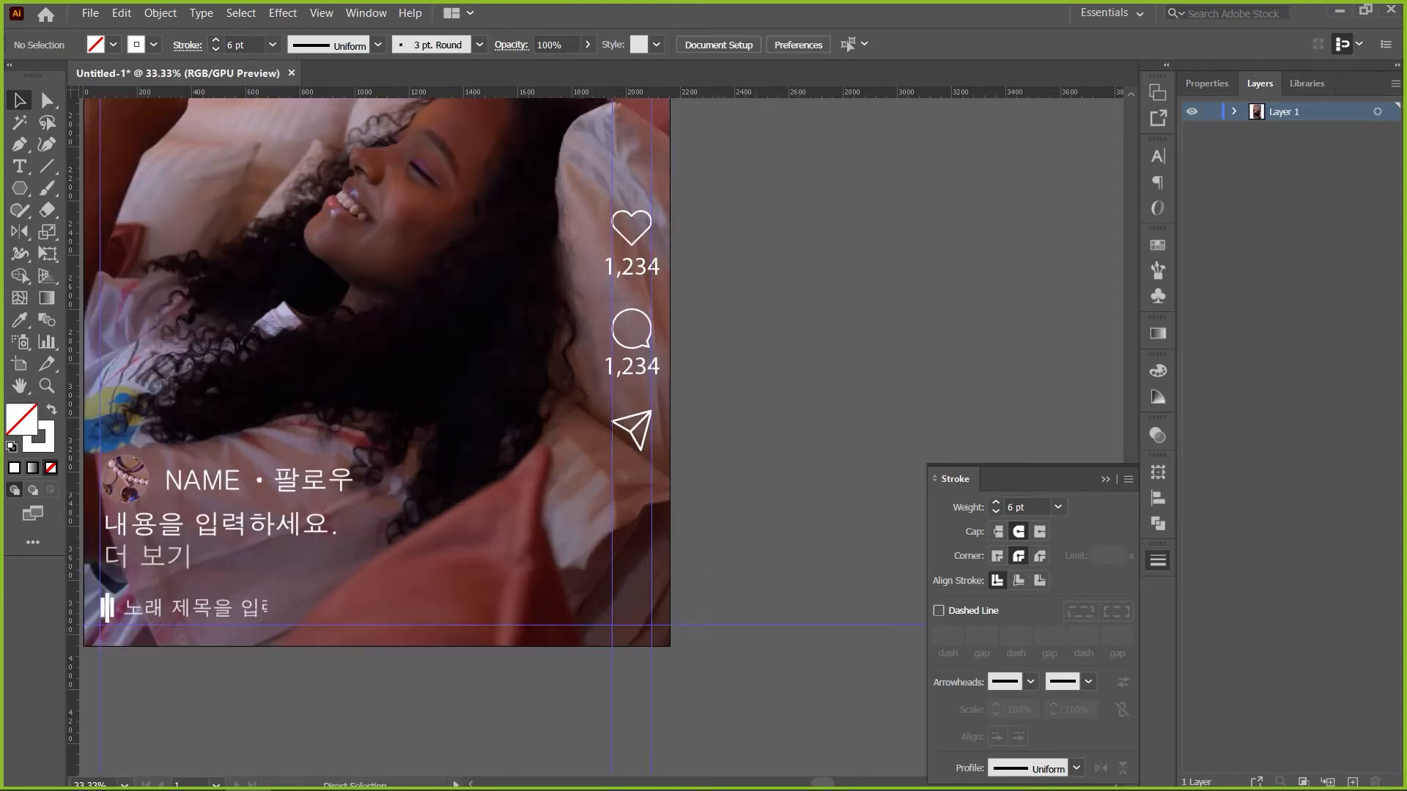
key("ctrl+equal")
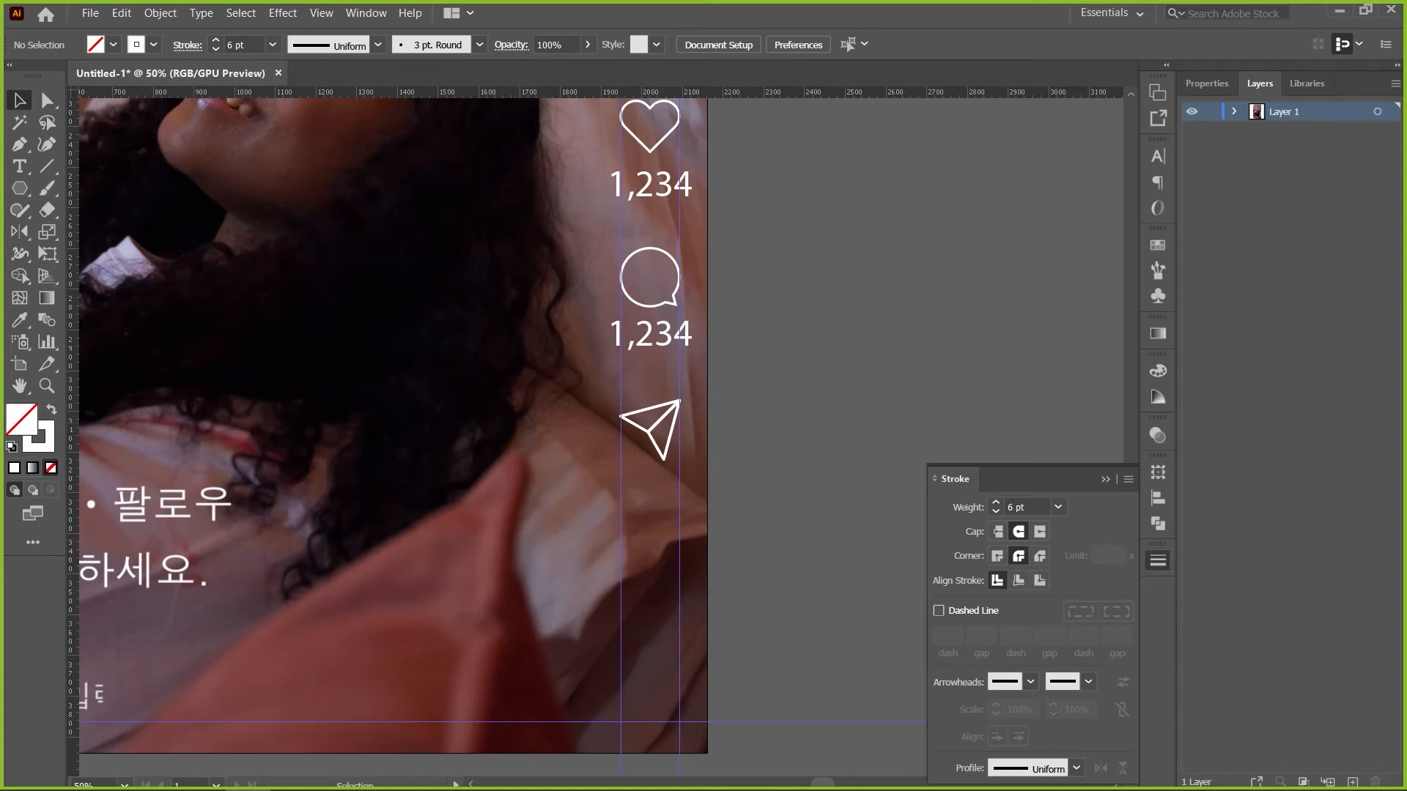
left_click(660, 420)
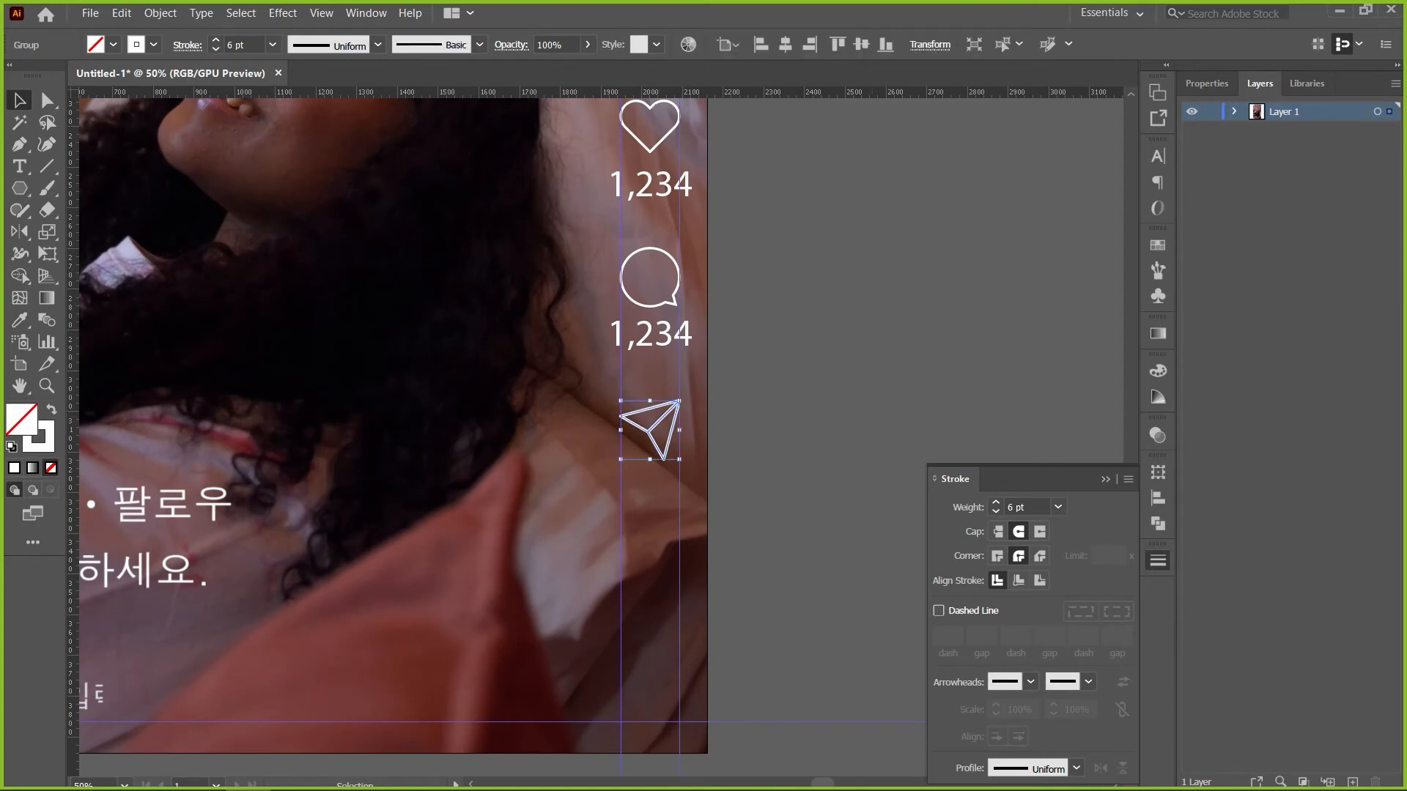
left_click(747, 433)
left_click(662, 418)
key("Down")
key("Down")
key("Down")
key("Down")
key("Down")
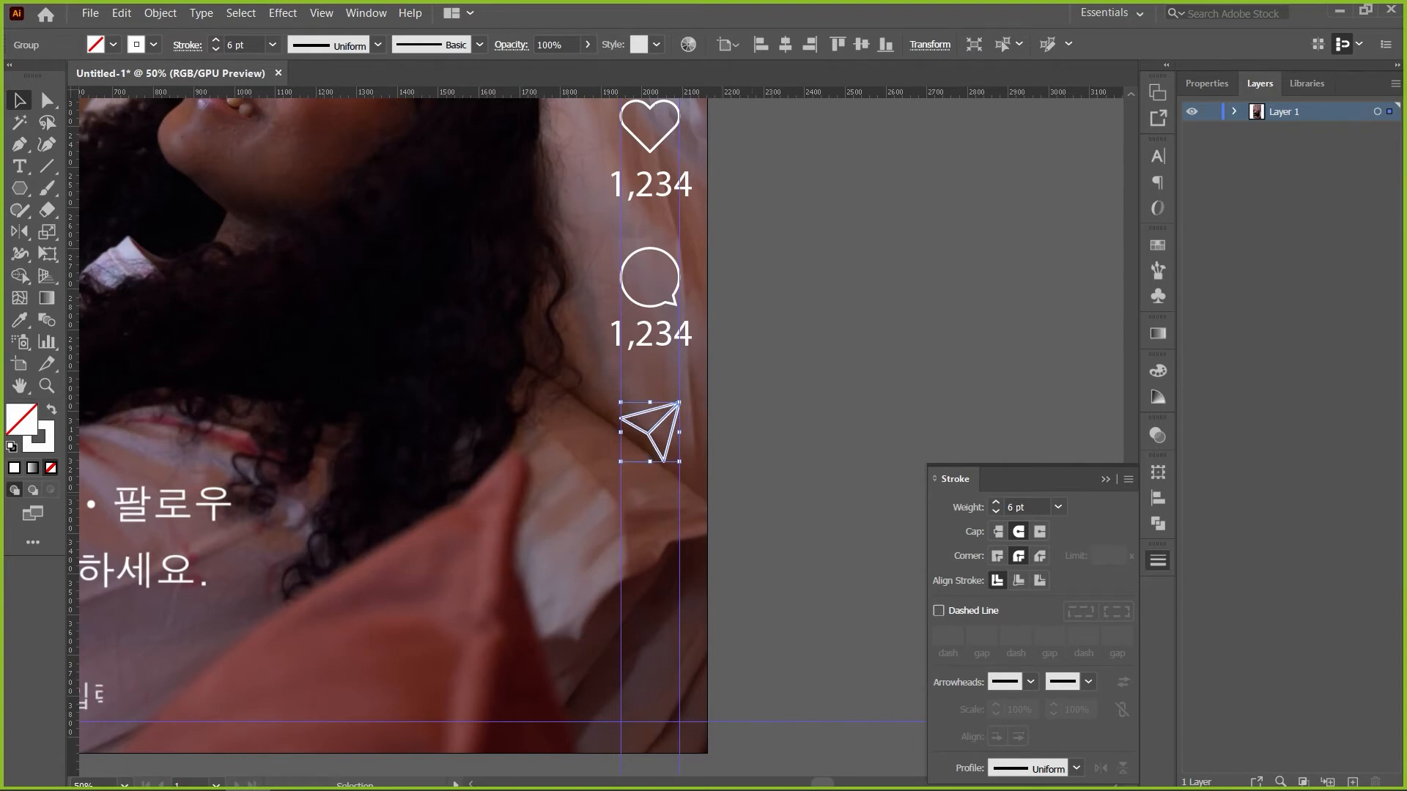
key("ctrl+shift+a")
key("ctrl+0")
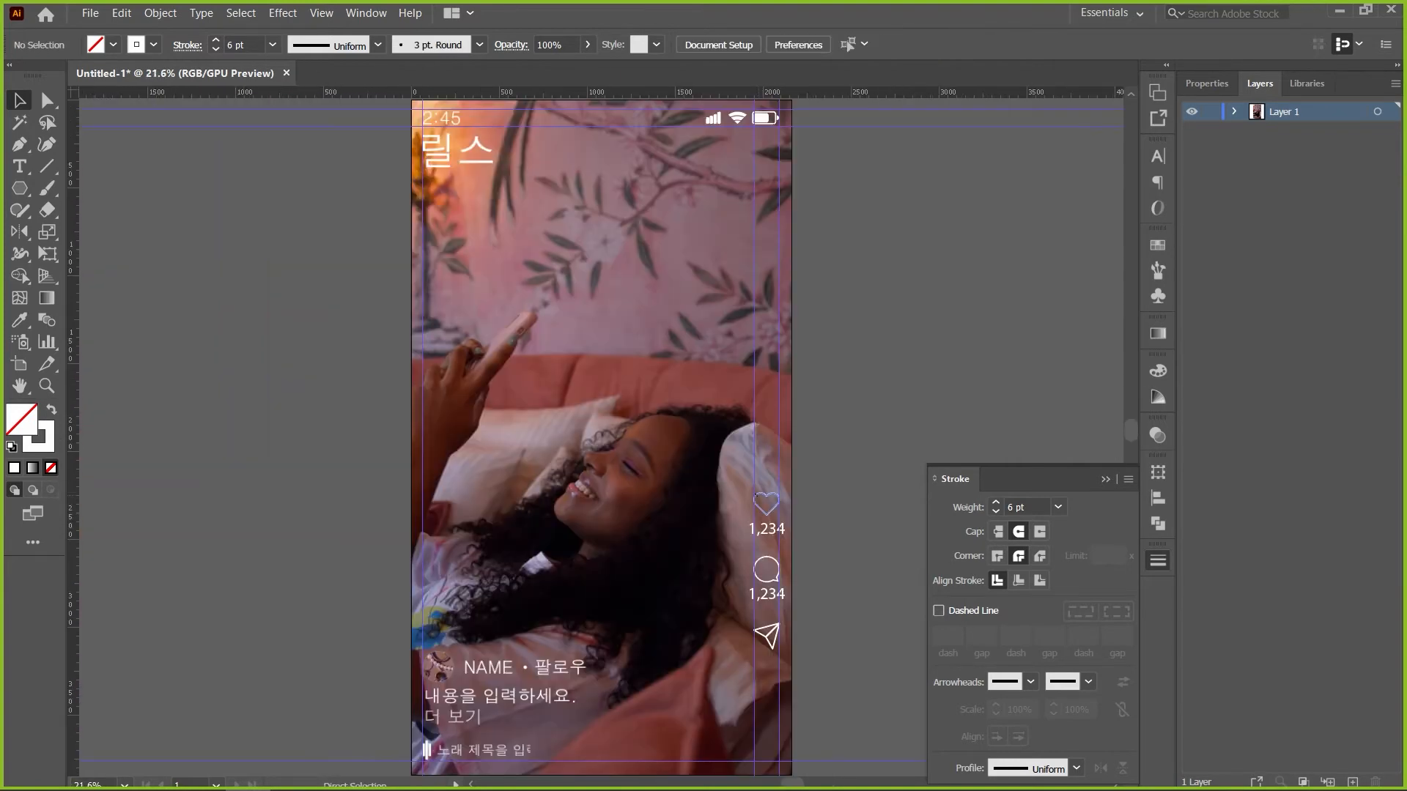
left_click(1158, 561)
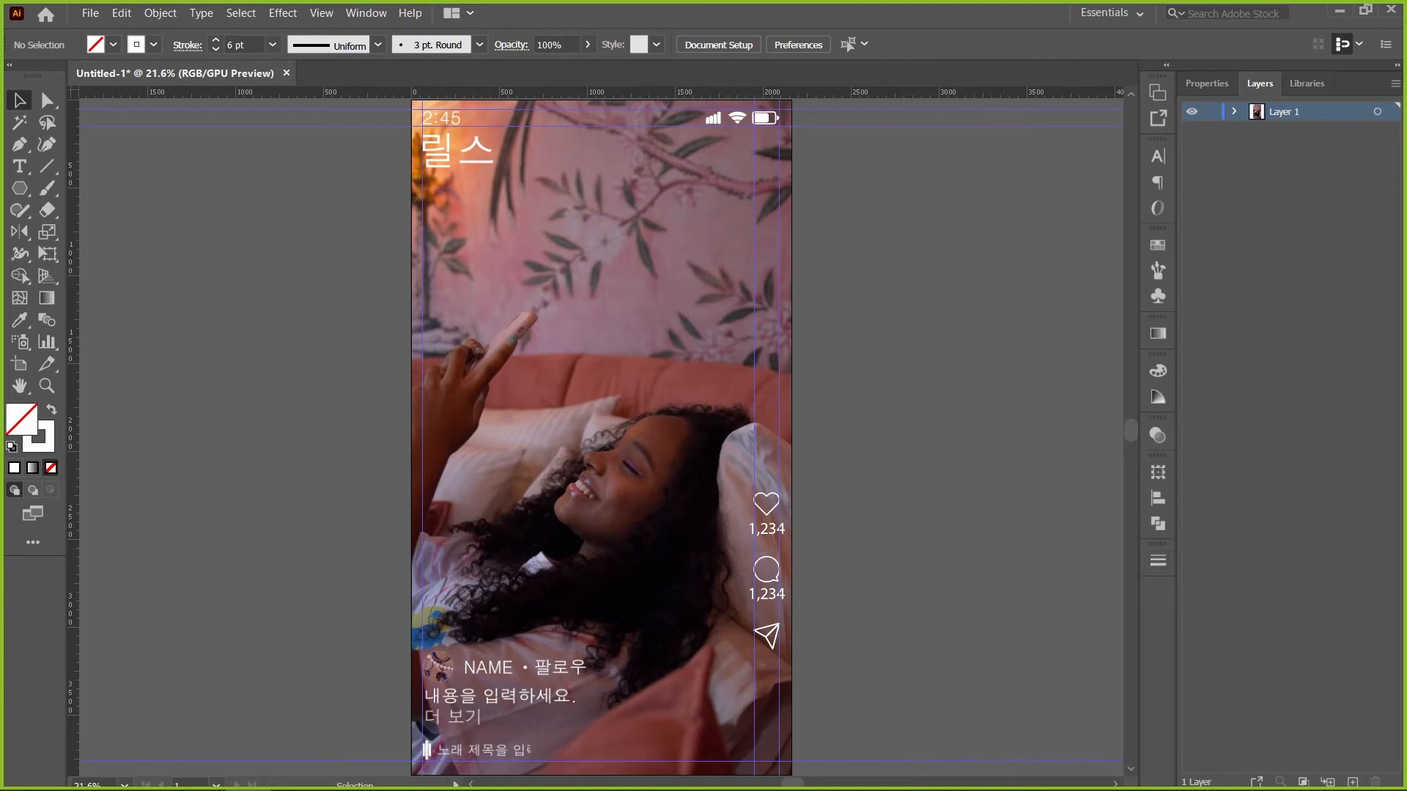
left_click_drag(733, 571, 743, 430)
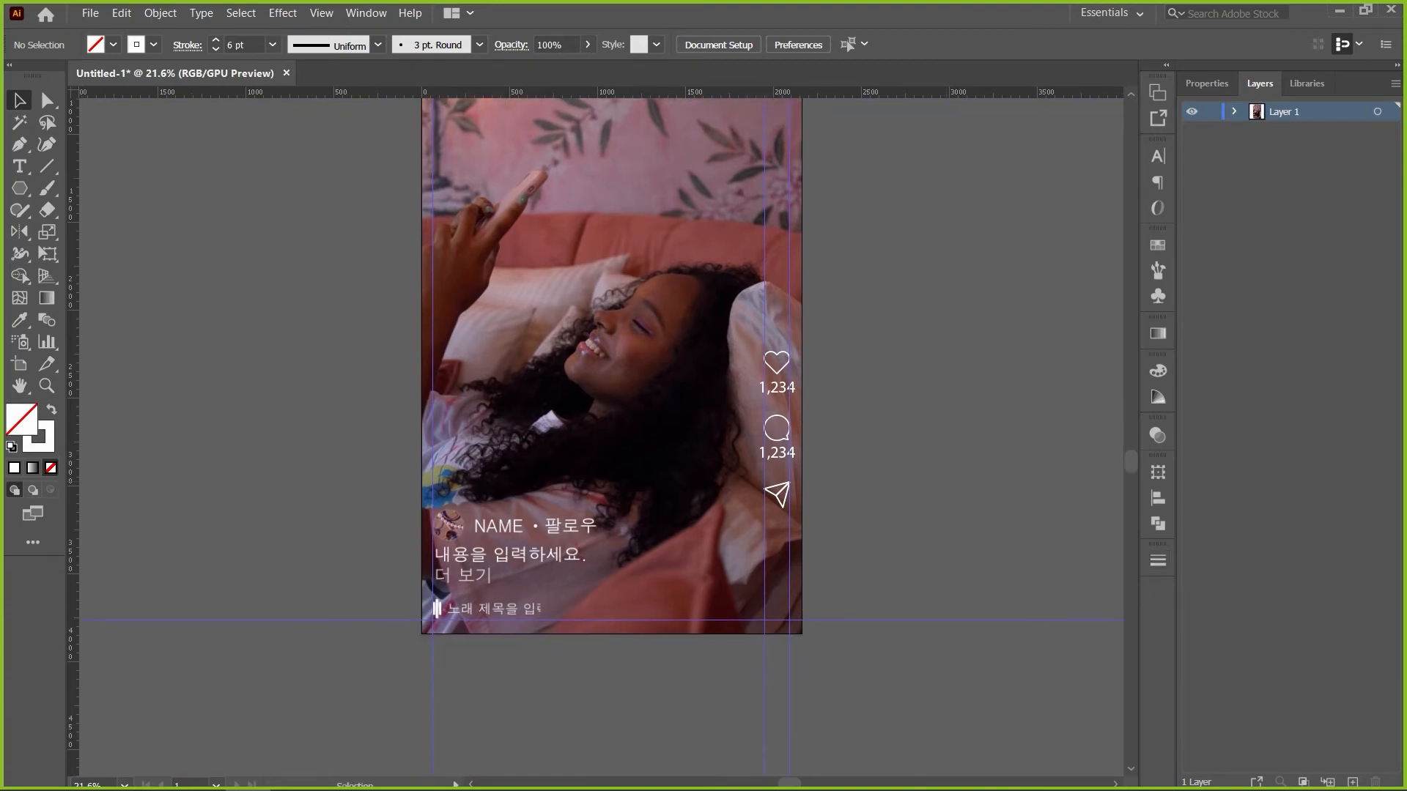
key("ctrl+equal")
key("ctrl+equal")
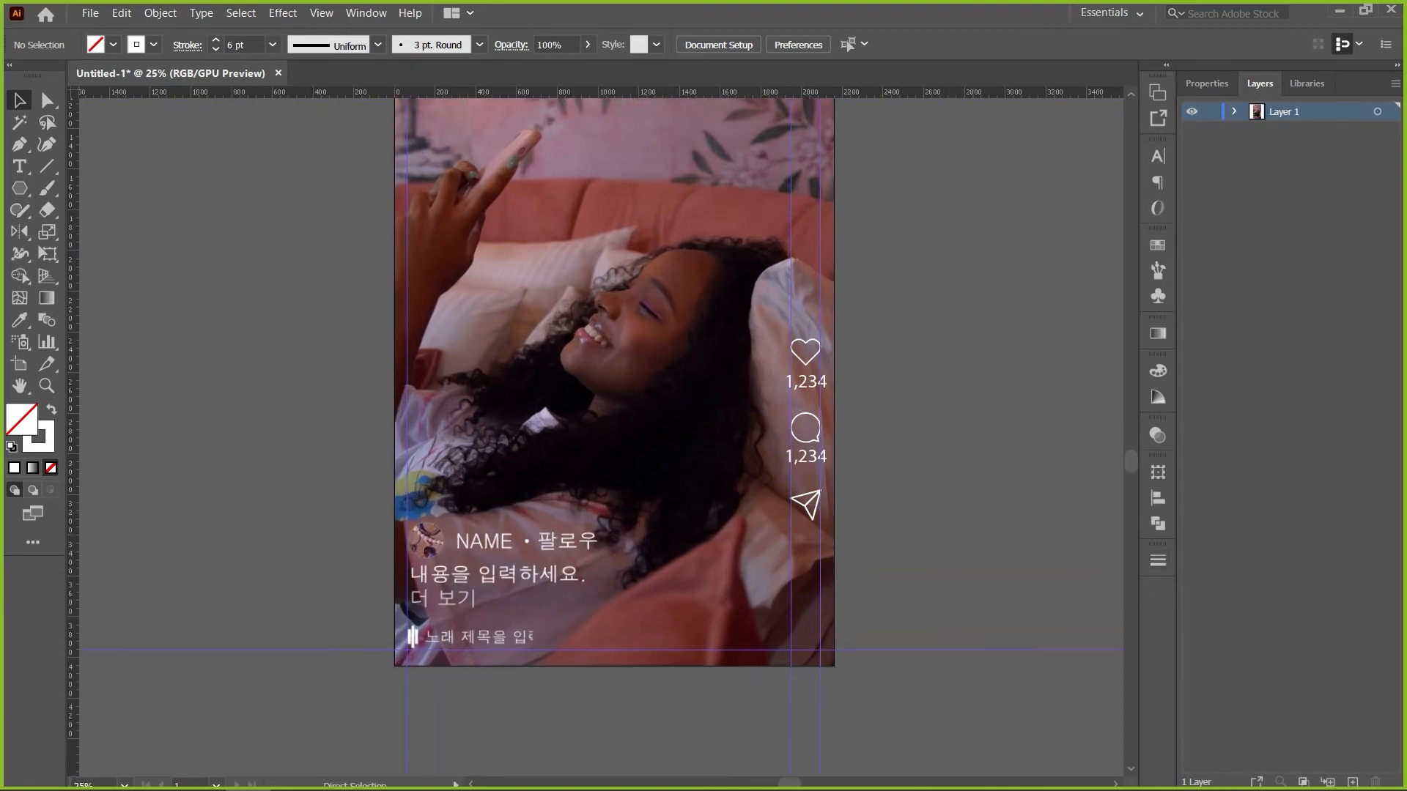
left_click_drag(733, 477, 625, 410)
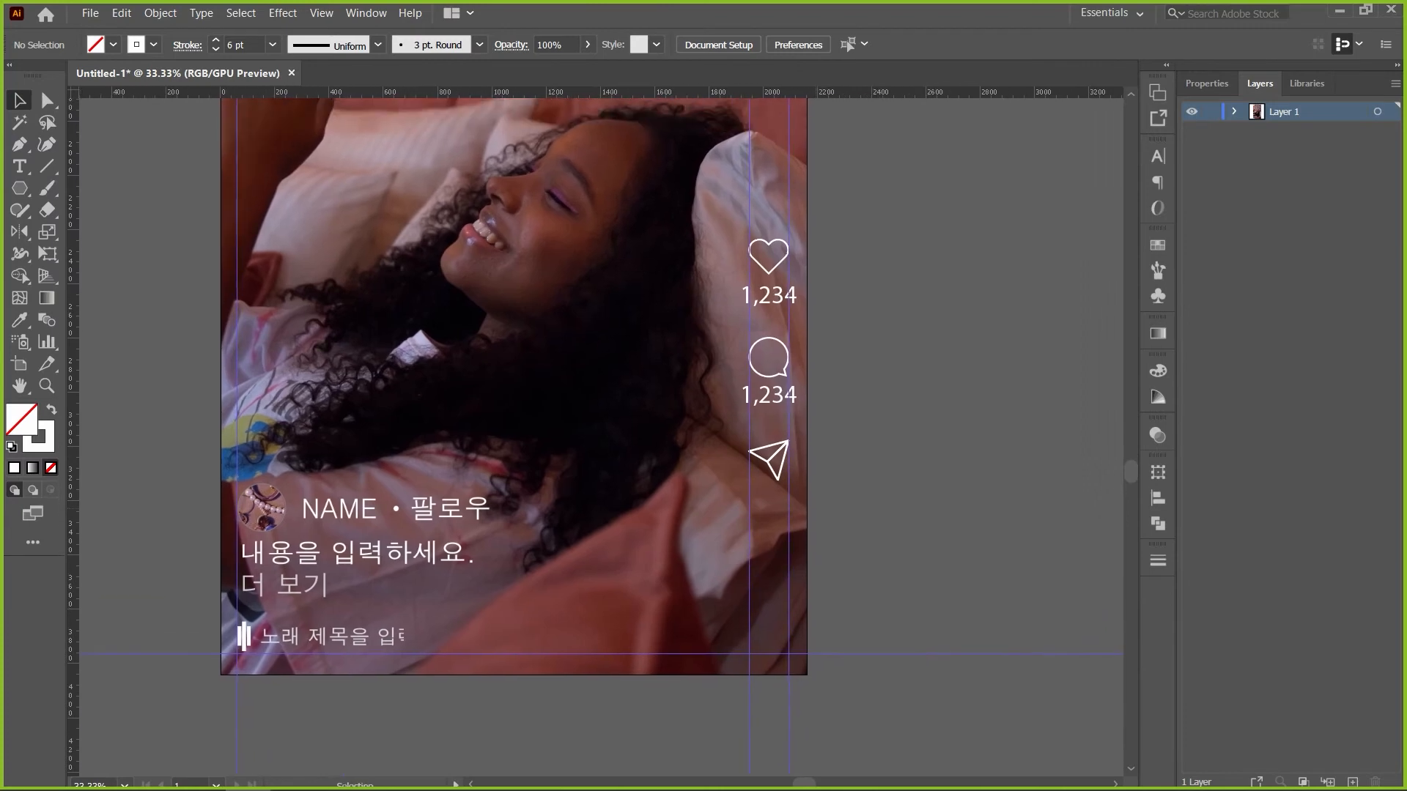
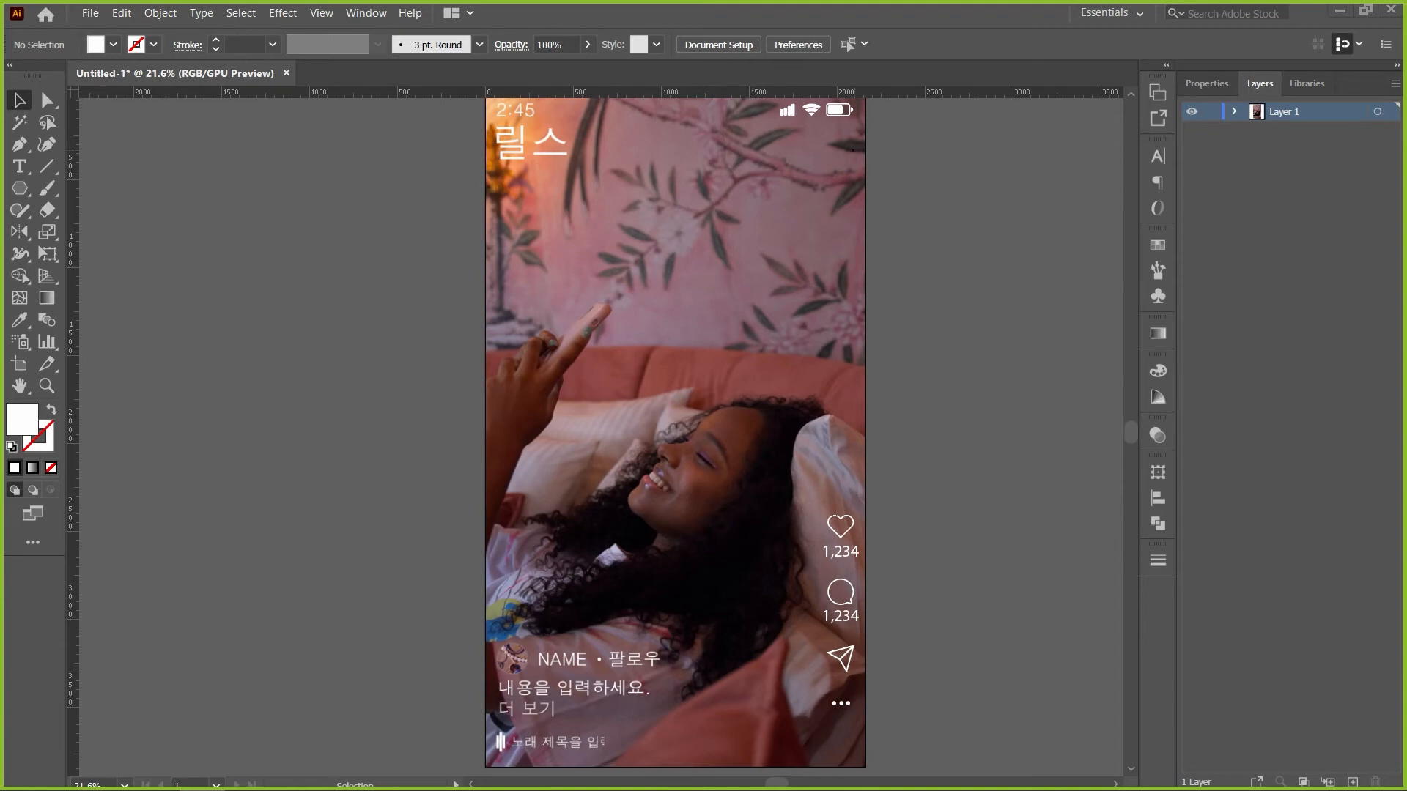
Show the guides and draw a rounded square about 220 px wide on the empty canvas beside the artboard's upper right
key("ctrl+plus")
key("ctrl+plus")
key("ctrl+plus")
key("ctrl+plus")
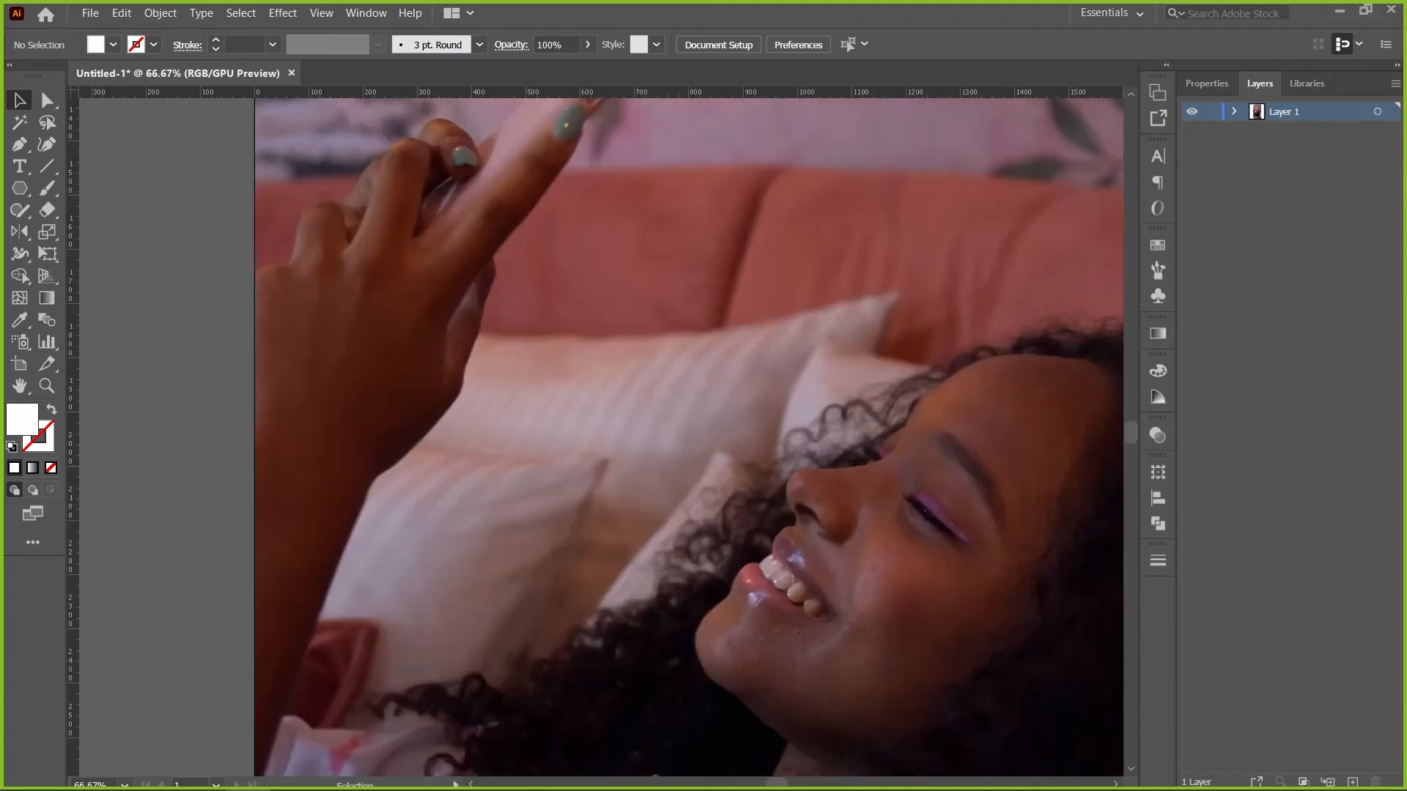
left_click_drag(821, 205, 579, 564)
left_click_drag(915, 121, 526, 523)
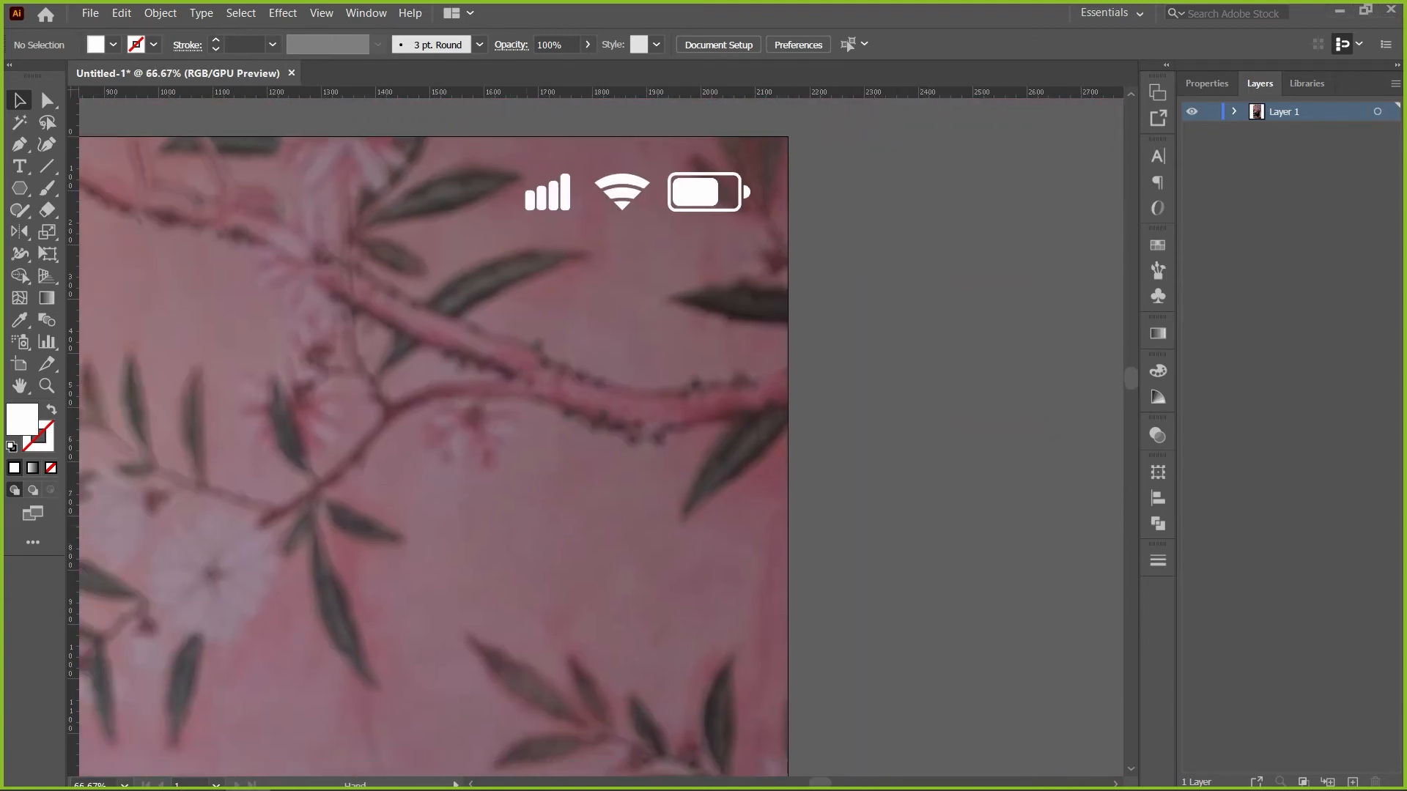
key("ctrl+semicolon")
left_click_drag(703, 410, 392, 342)
left_click(19, 189)
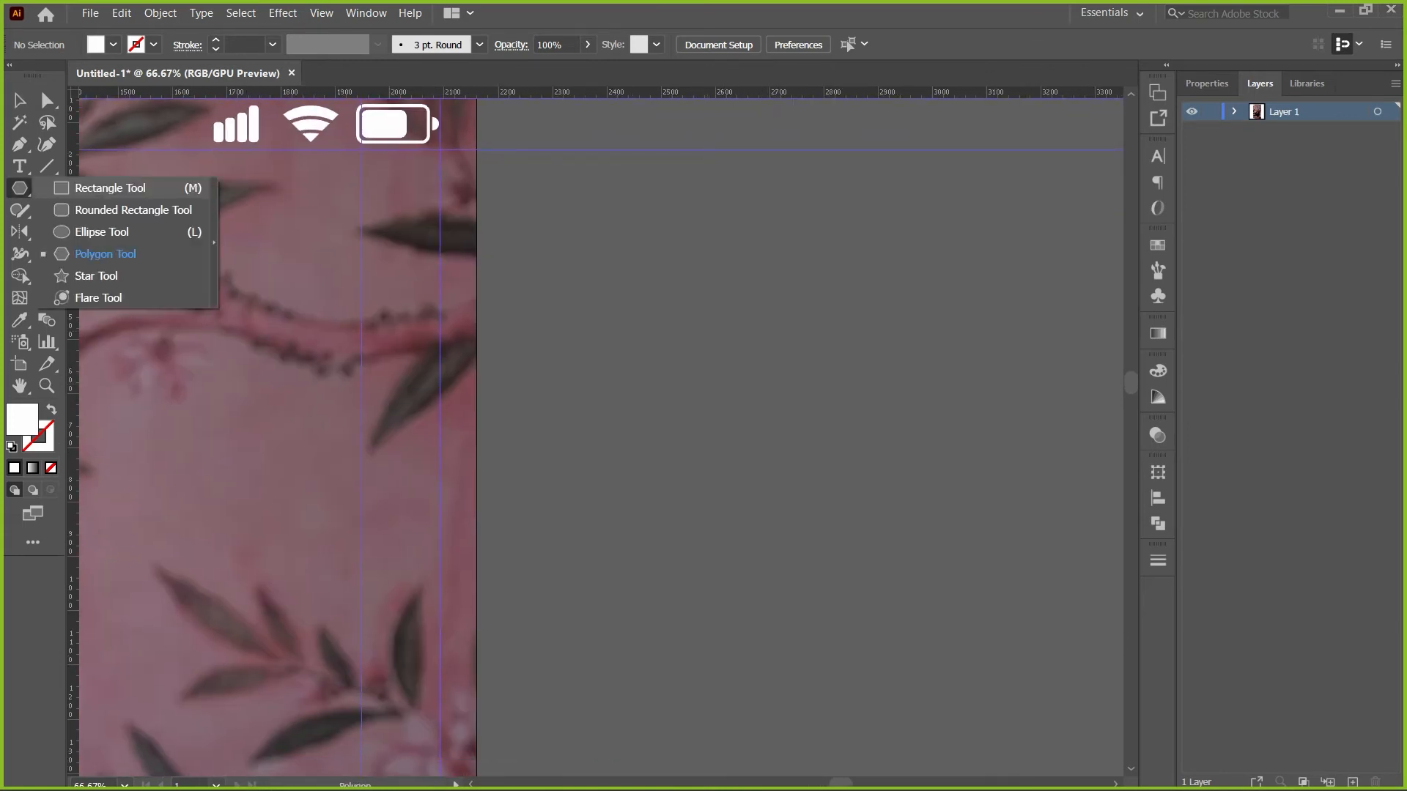
left_click(132, 210)
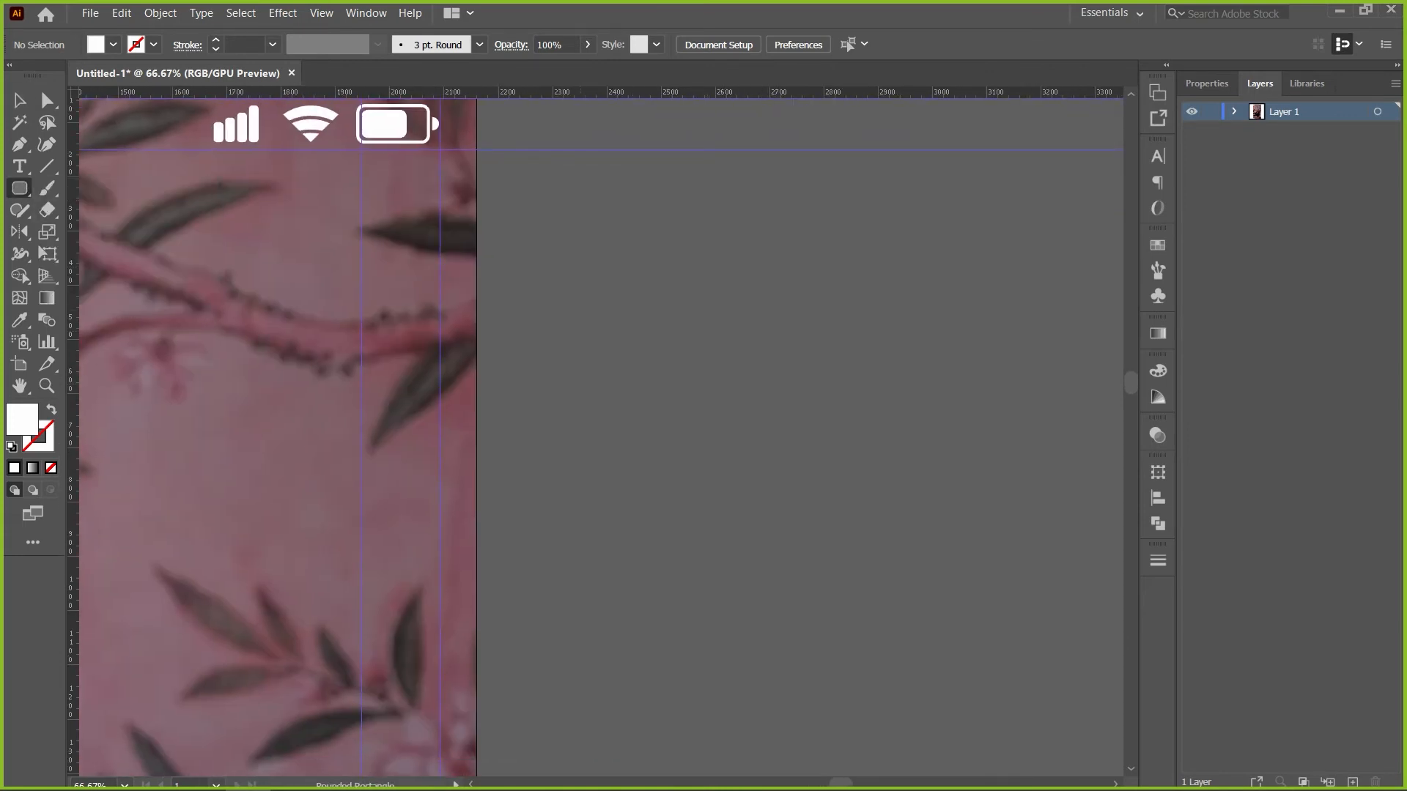
left_click_drag(587, 236, 704, 348)
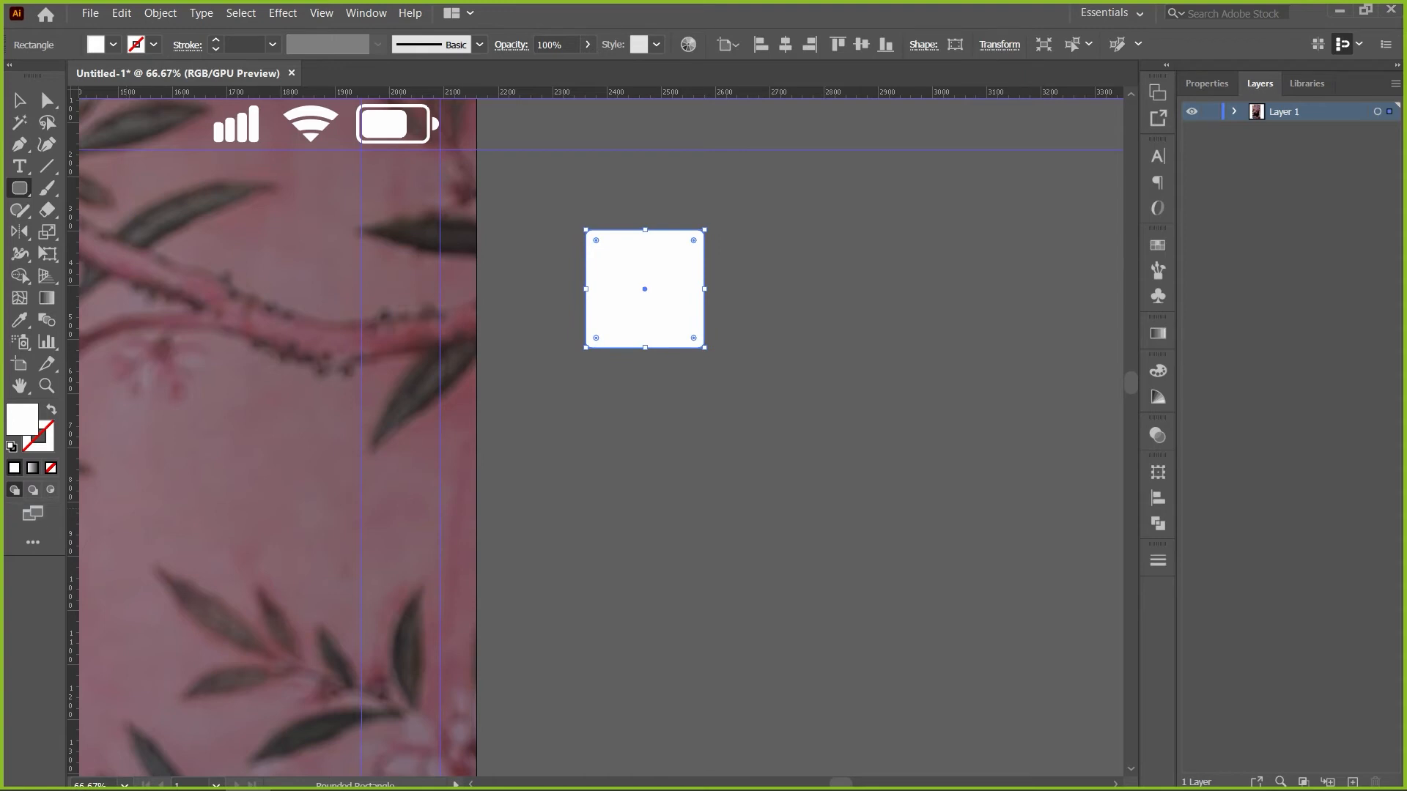
Swap the rounded square's fill and stroke, leaving a white outline without fill, and set the stroke weight to 5 pt
left_click(51, 409)
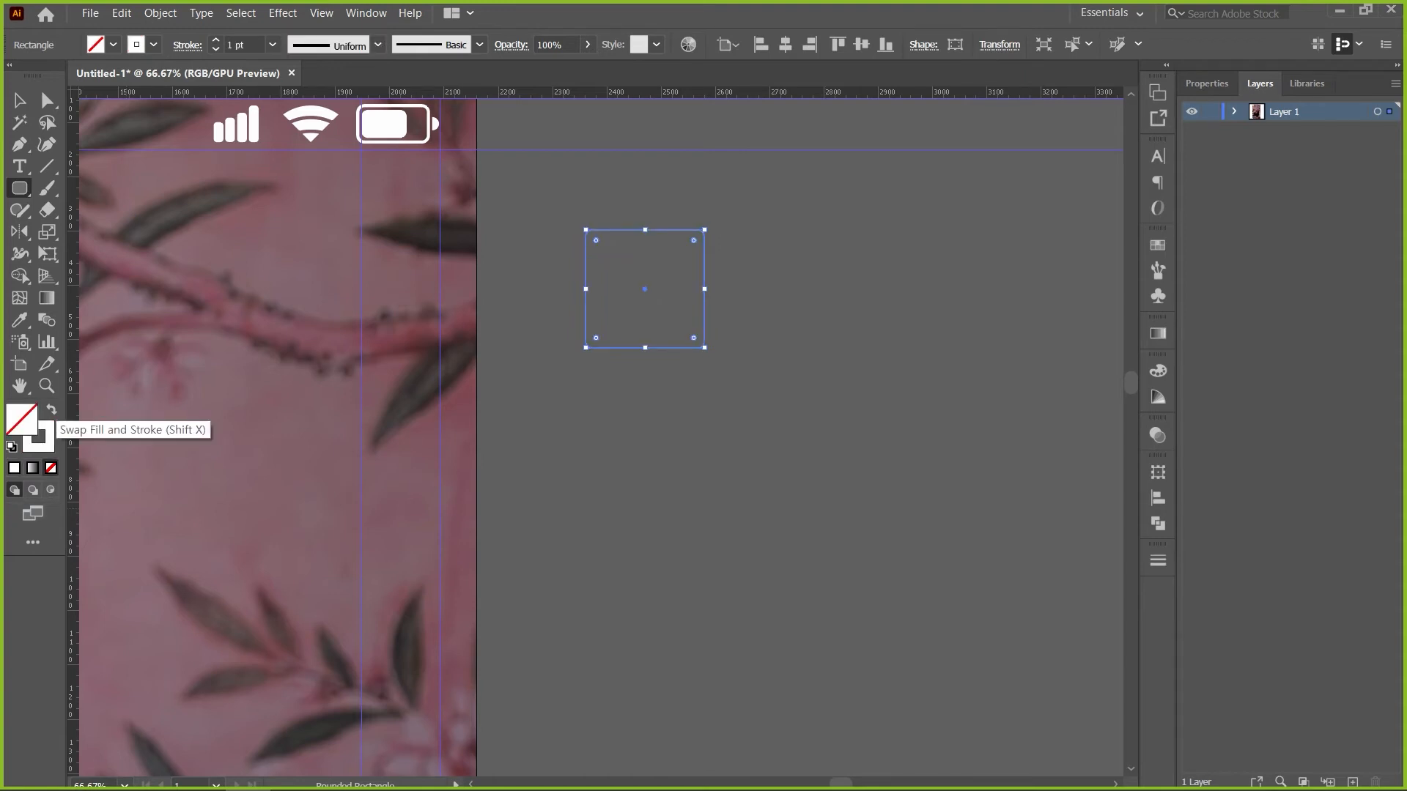
key("v")
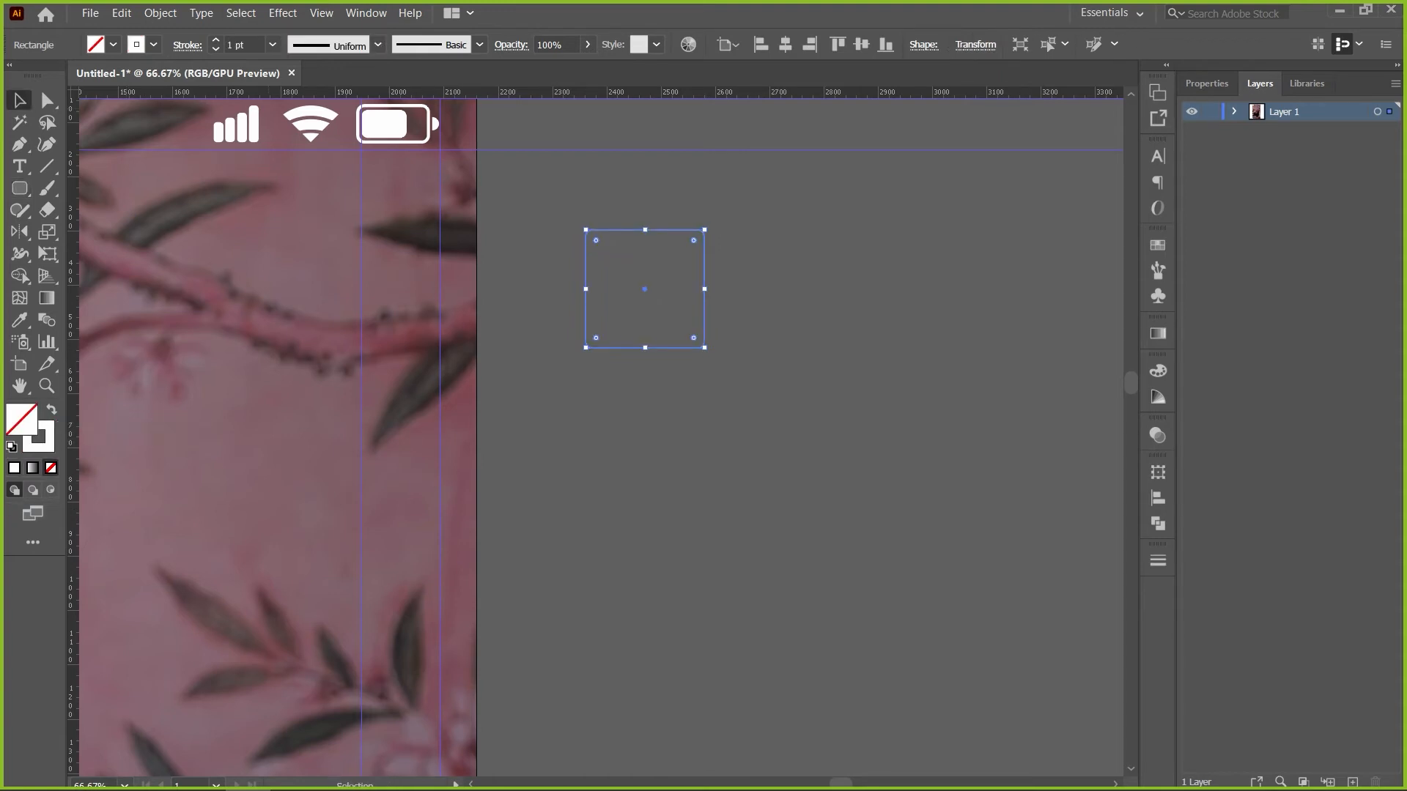
left_click(215, 40)
left_click(216, 39)
left_click(215, 40)
left_click(216, 39)
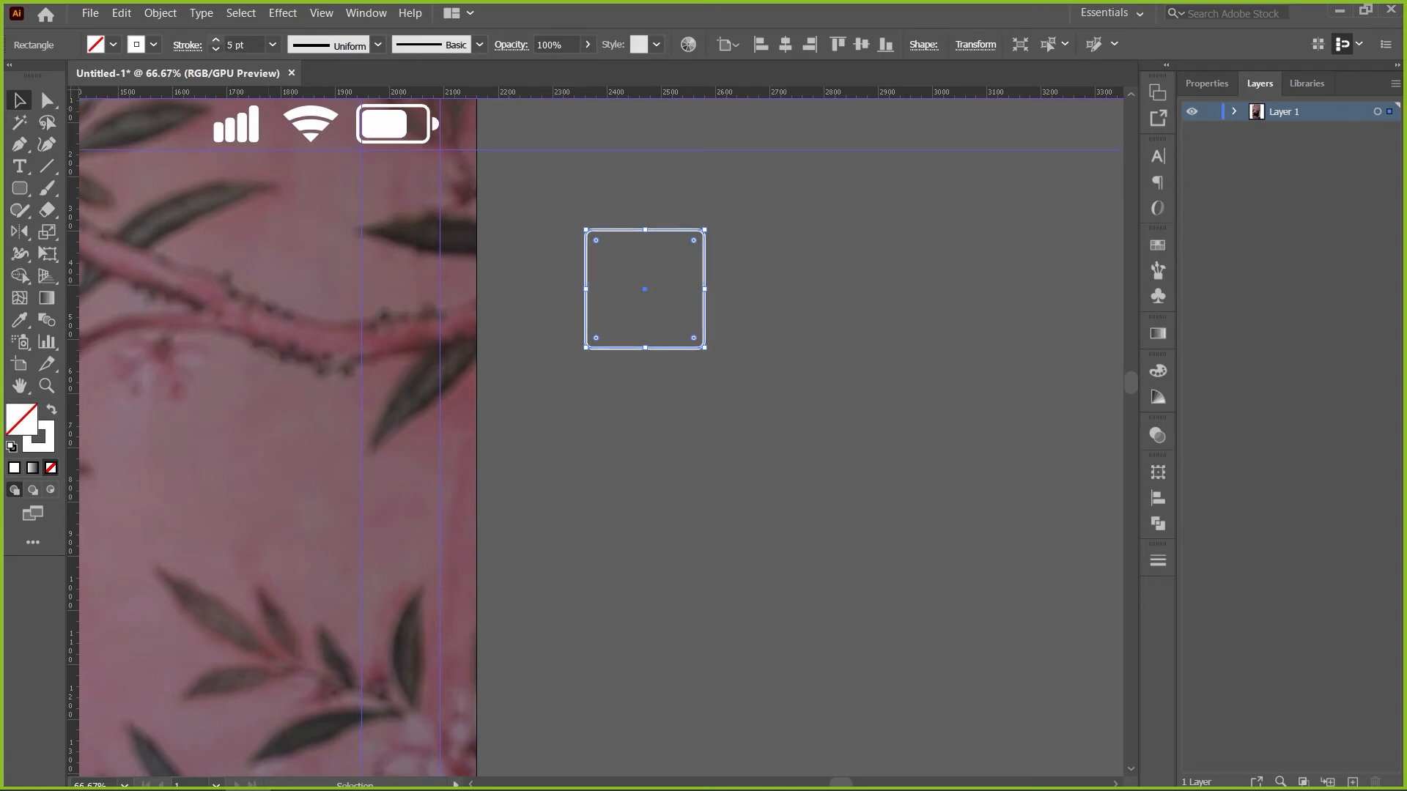
left_click(216, 40)
left_click(244, 45)
left_click_drag(244, 45, 225, 45)
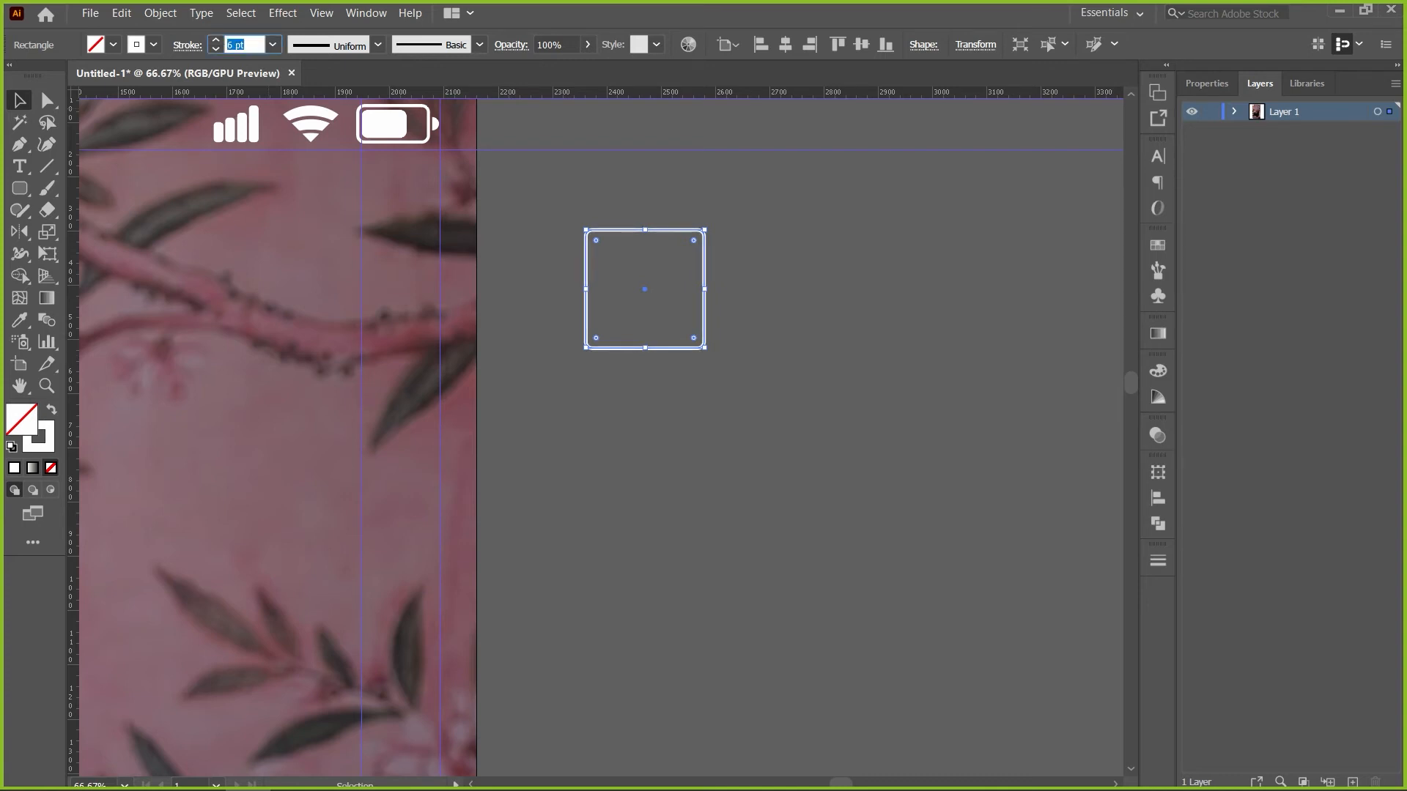
type("5")
key("Return")
left_click(657, 258)
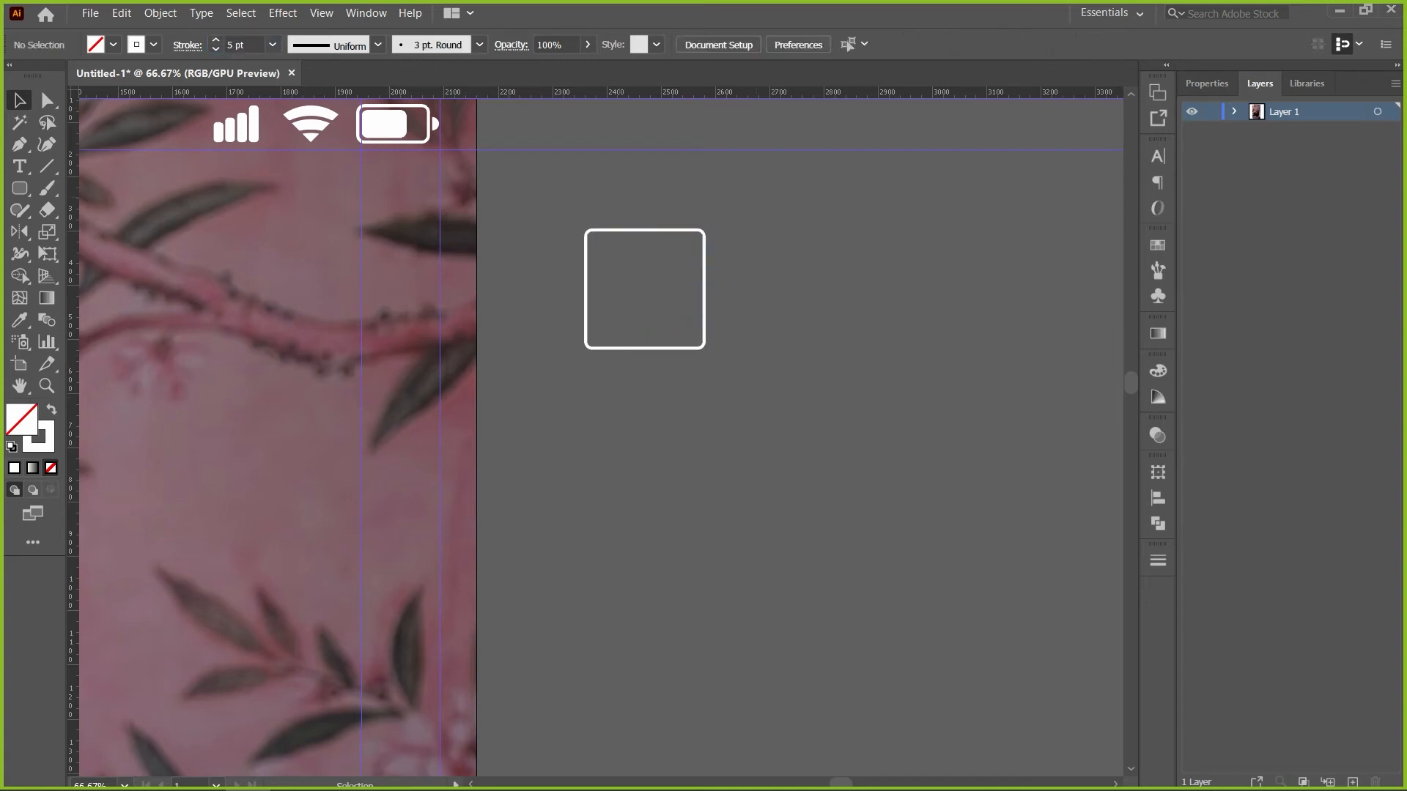
Duplicate the rounded square upward and shrink the copy to about 110 px, centred on the original's upper edge
left_click(654, 230)
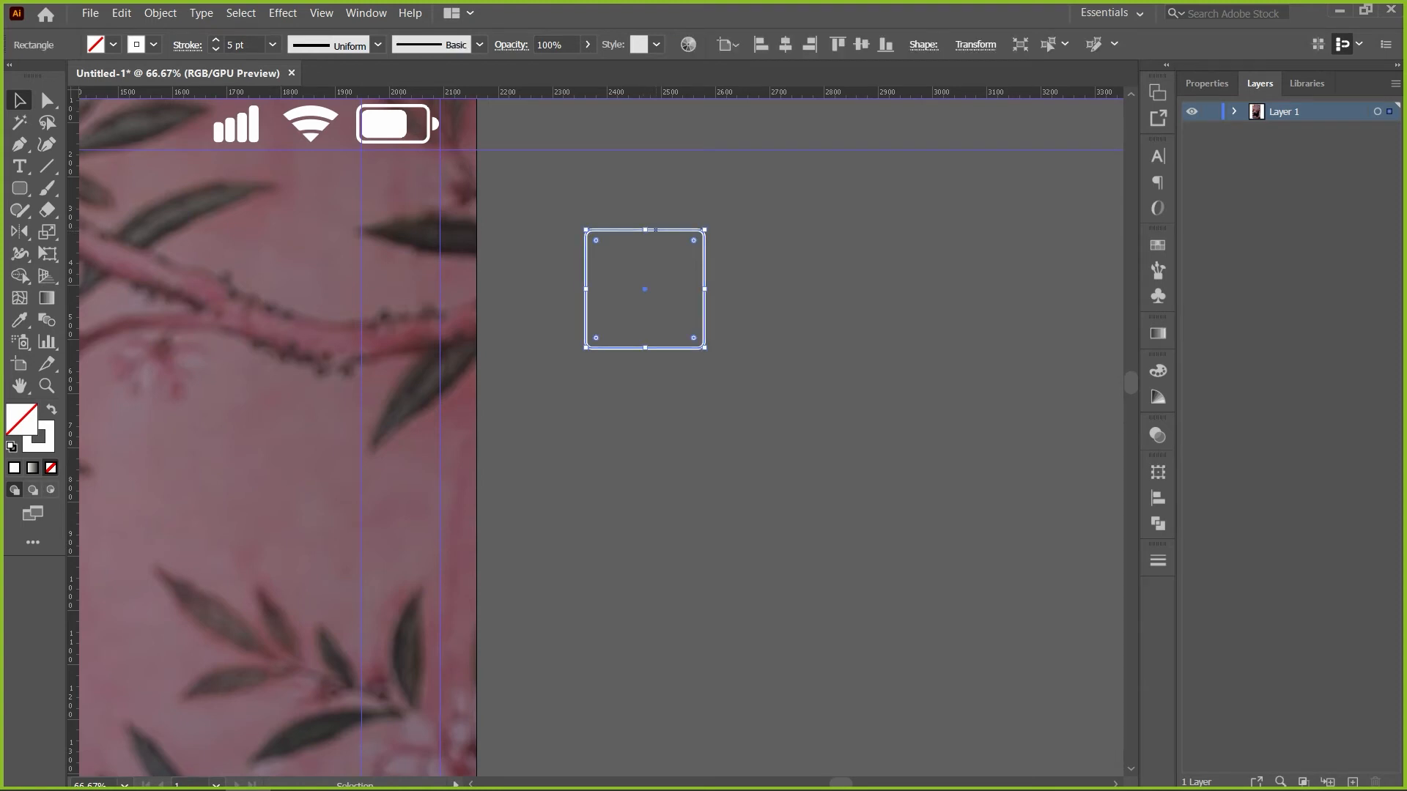
left_click_drag(654, 230, 654, 172)
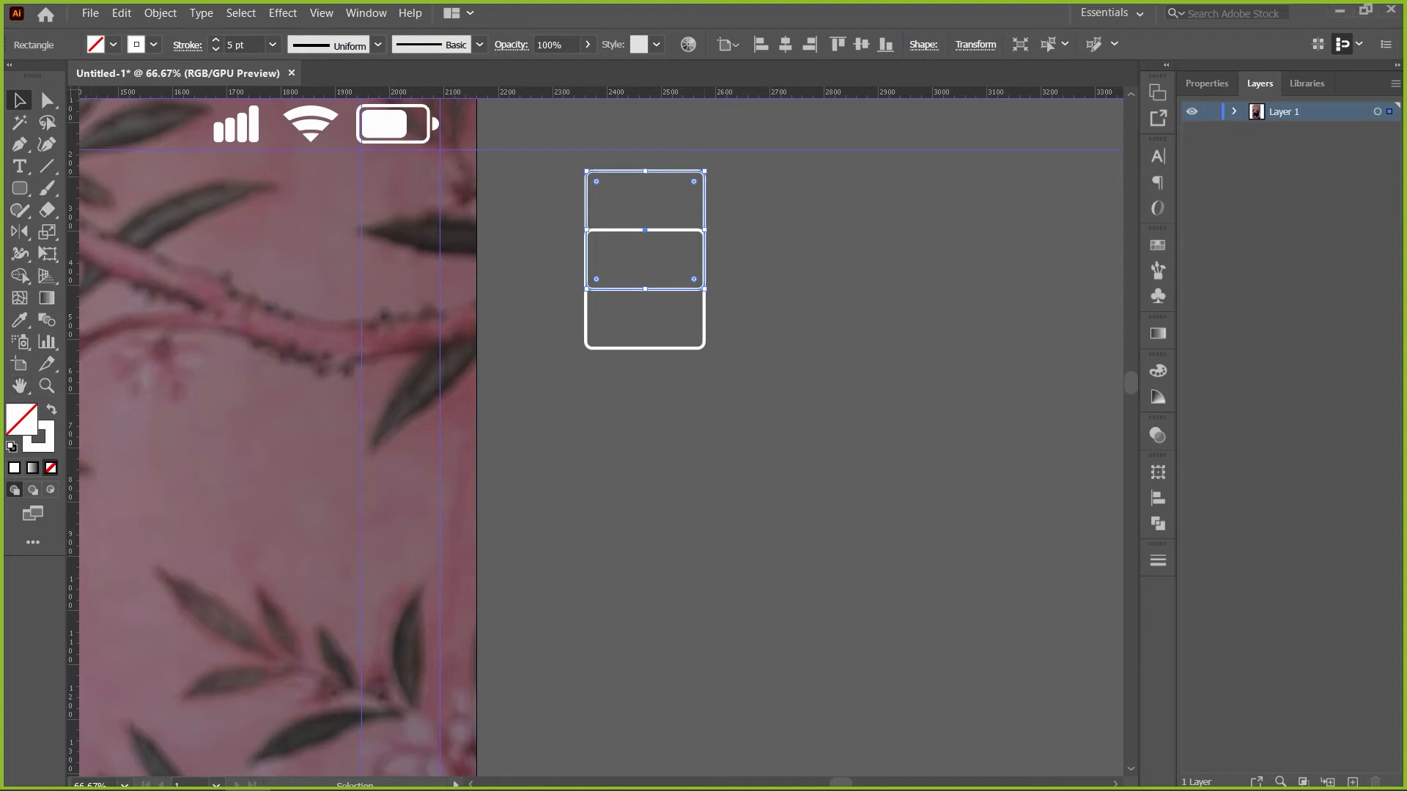
left_click_drag(644, 230, 675, 200)
left_click(740, 242)
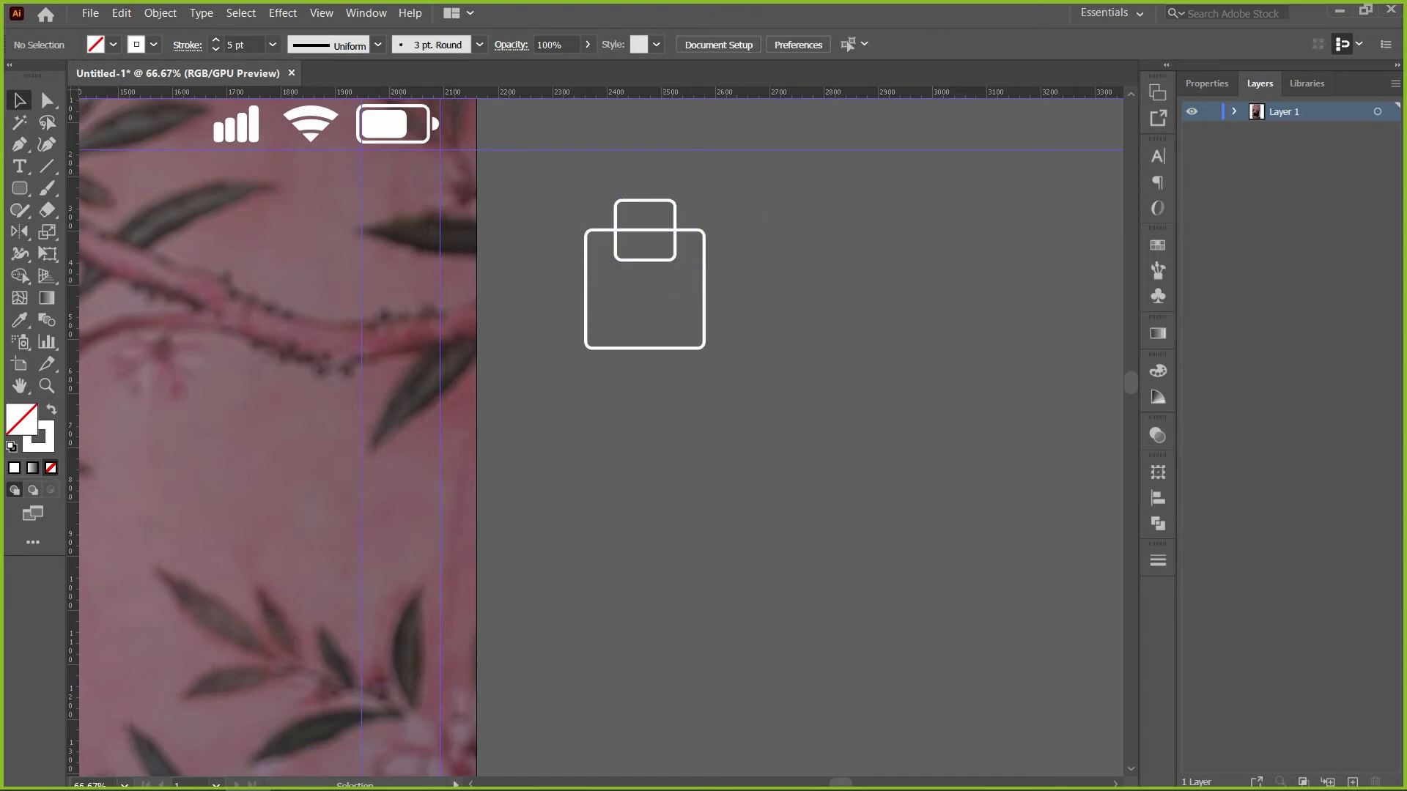
Shorten the large rounded square from its lower edge to a height of about 175 px
left_click(696, 348)
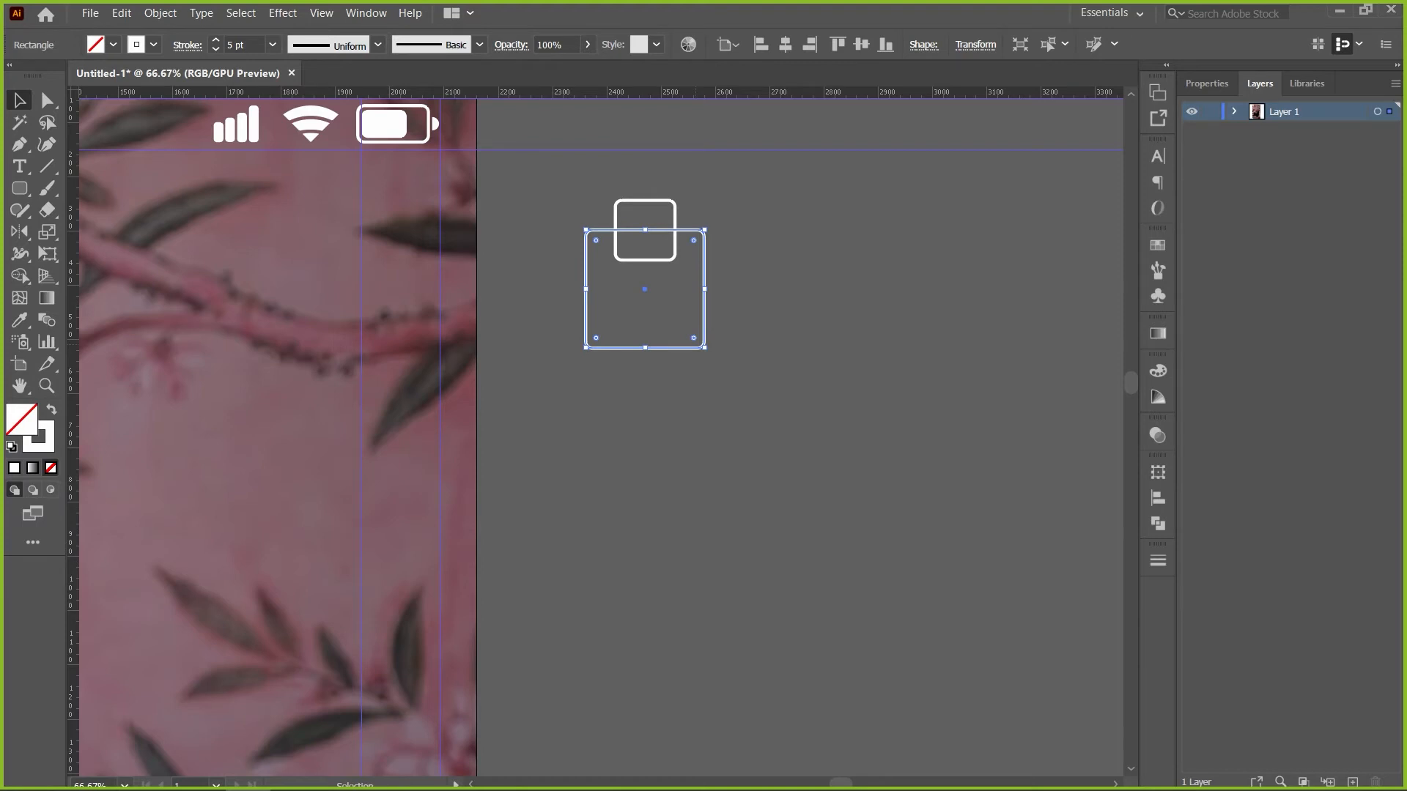
left_click_drag(645, 348, 645, 325)
left_click(740, 352)
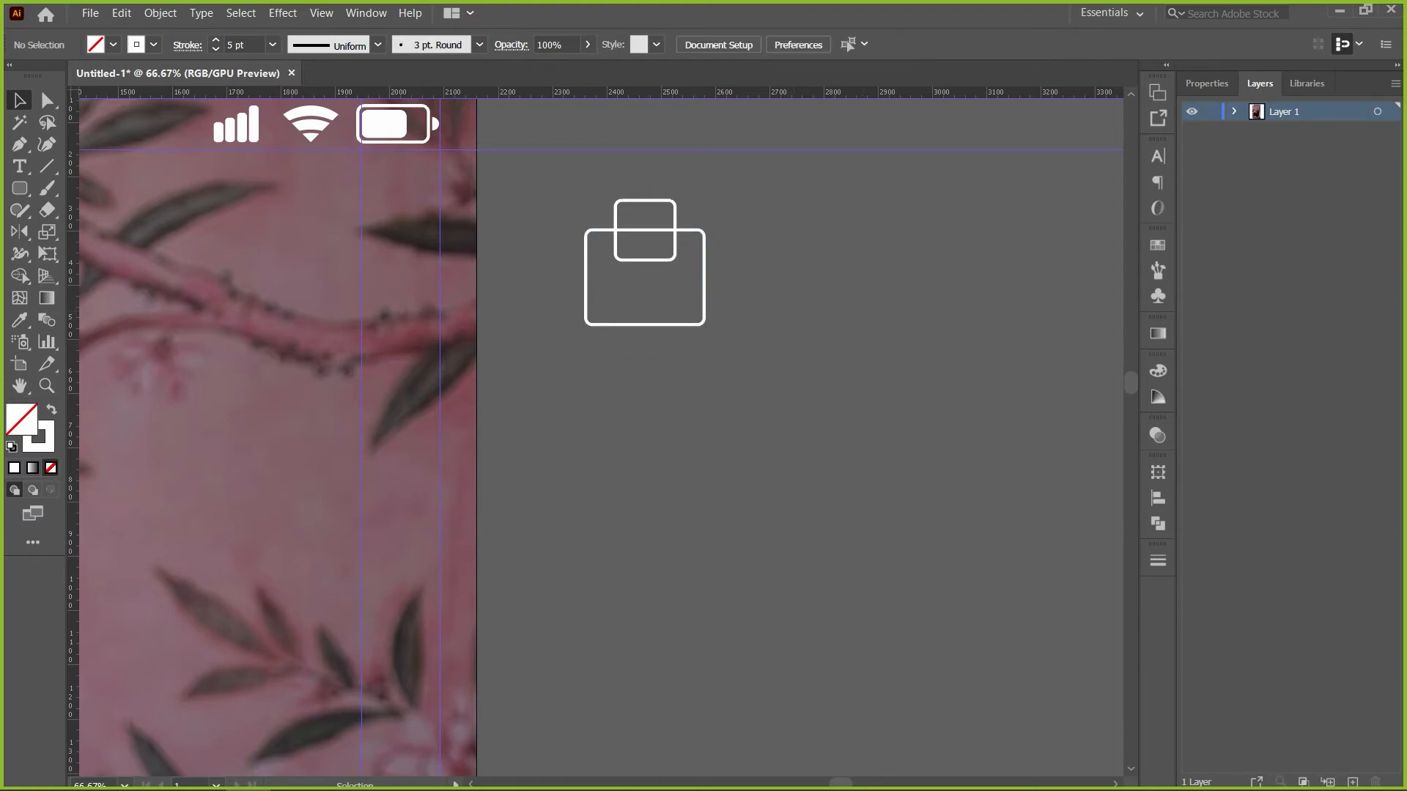
left_click(645, 200)
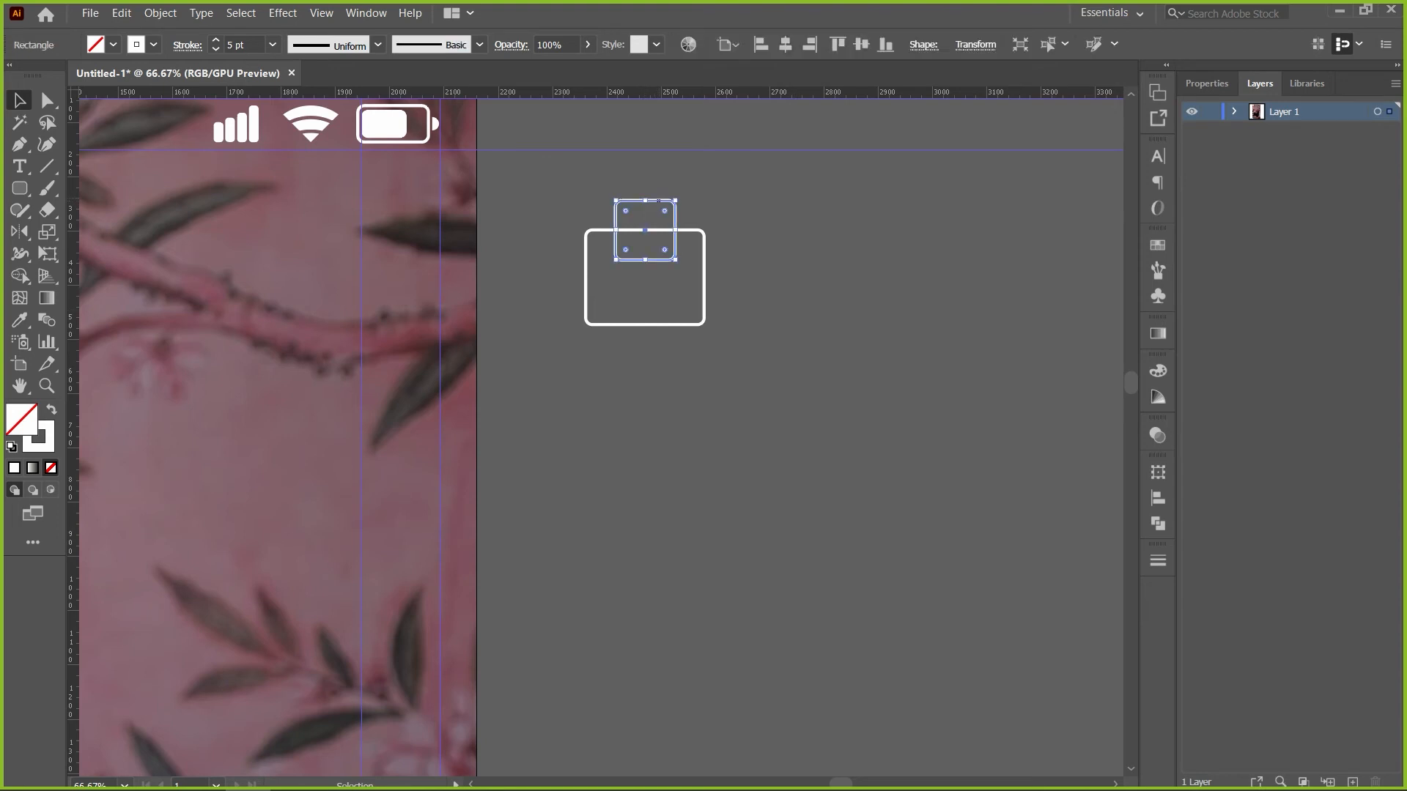
left_click_drag(659, 201, 658, 201)
key("ctrl+shift+a")
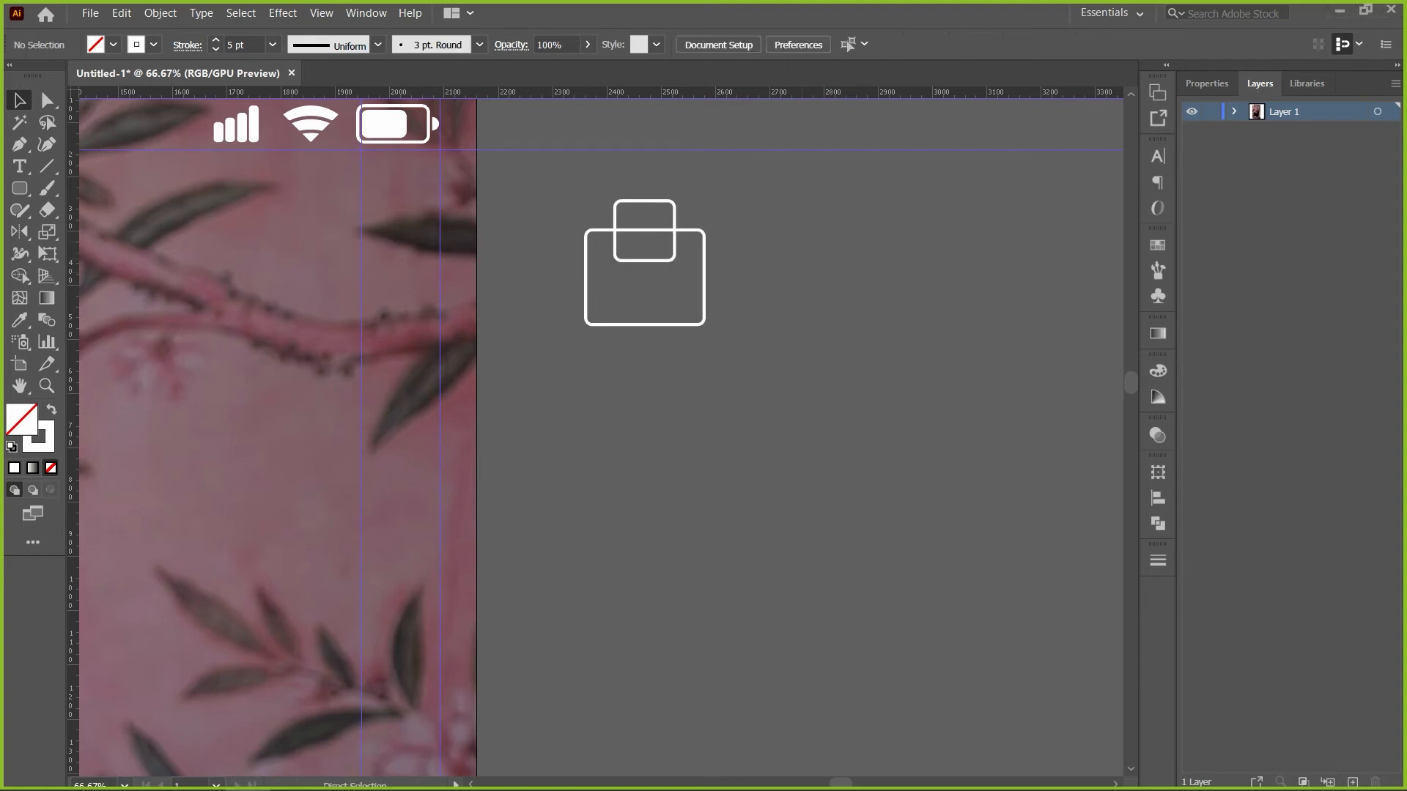
Move the small square's two upper corners inward by about 10 px each to form a trapezoid
key("ctrl+plus")
key("ctrl+plus")
left_click_drag(704, 220, 578, 570)
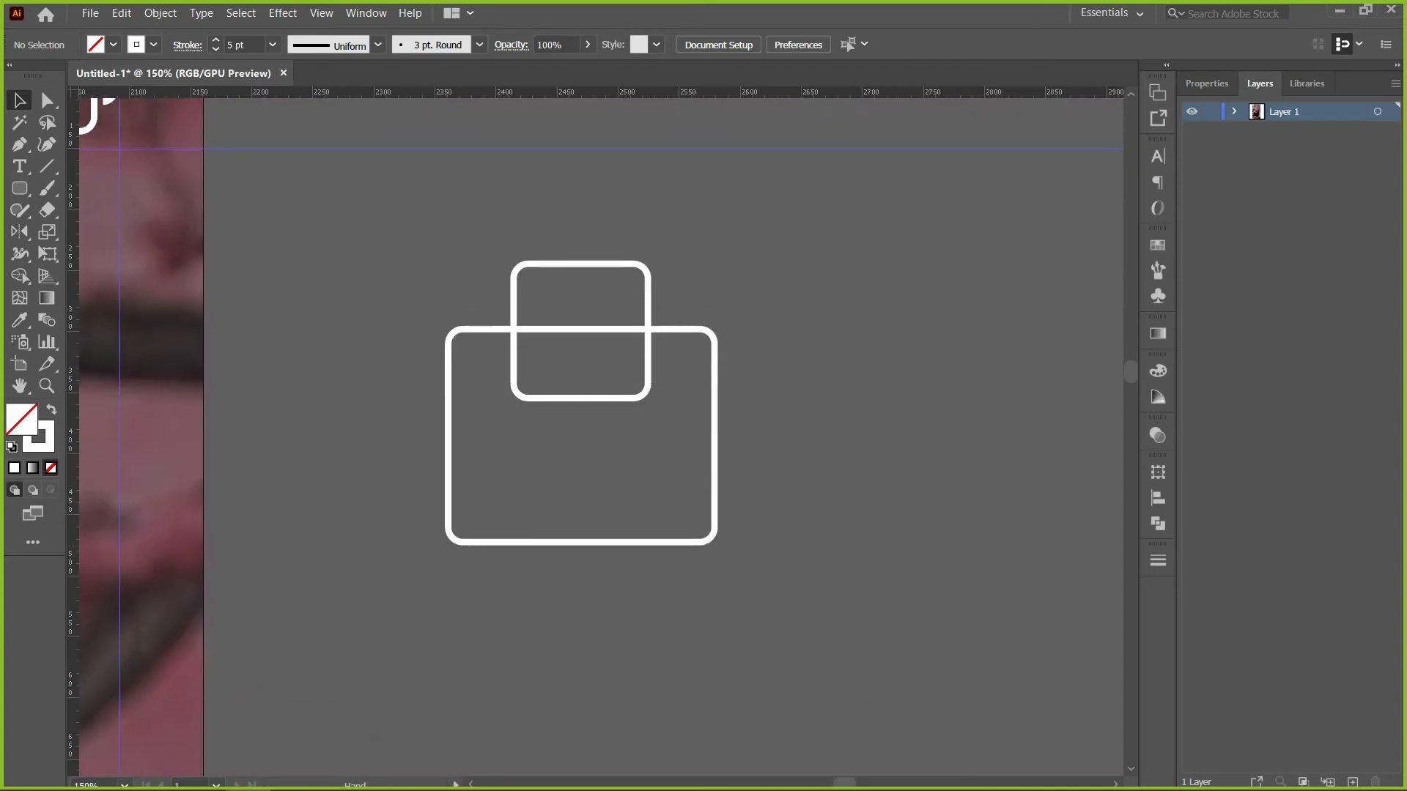
left_click(611, 263)
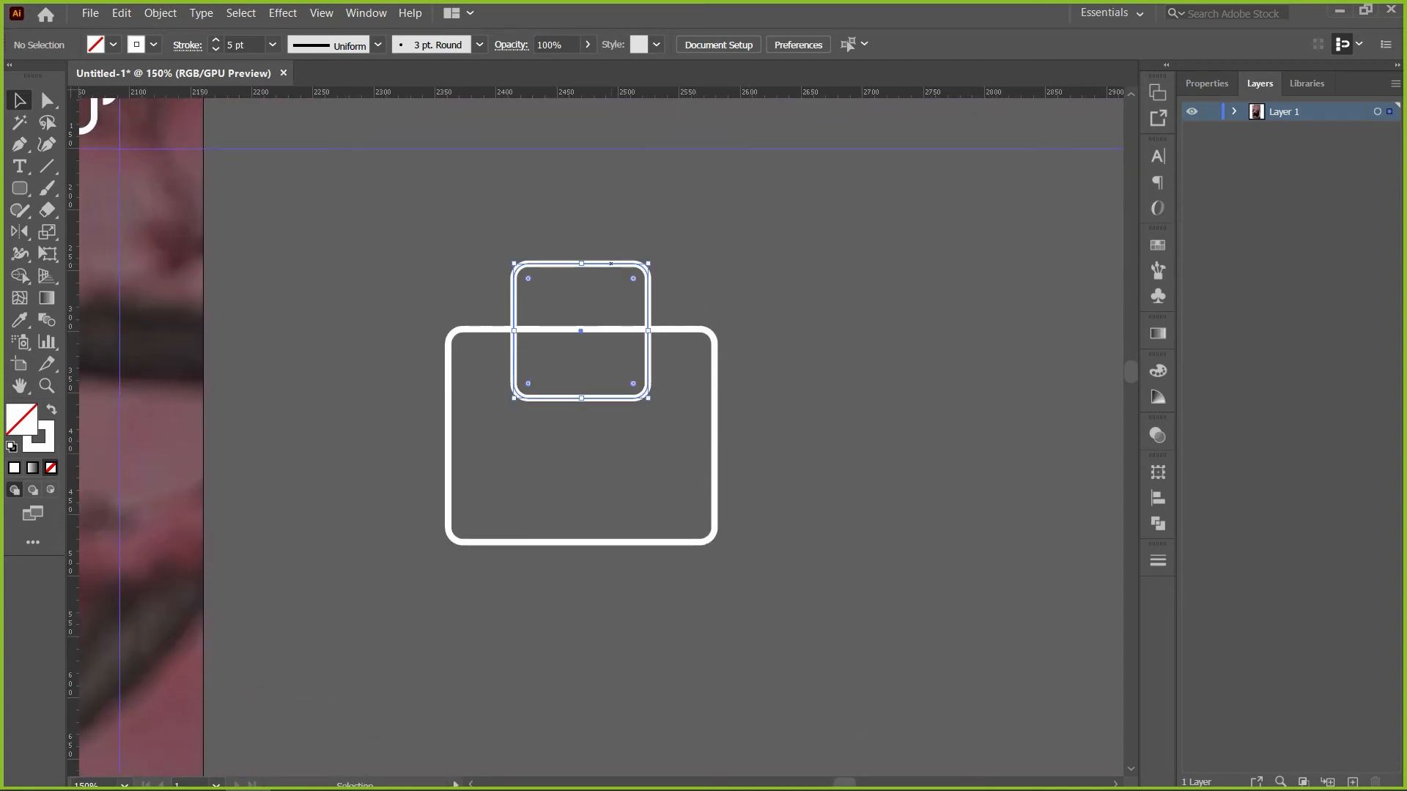
key("a")
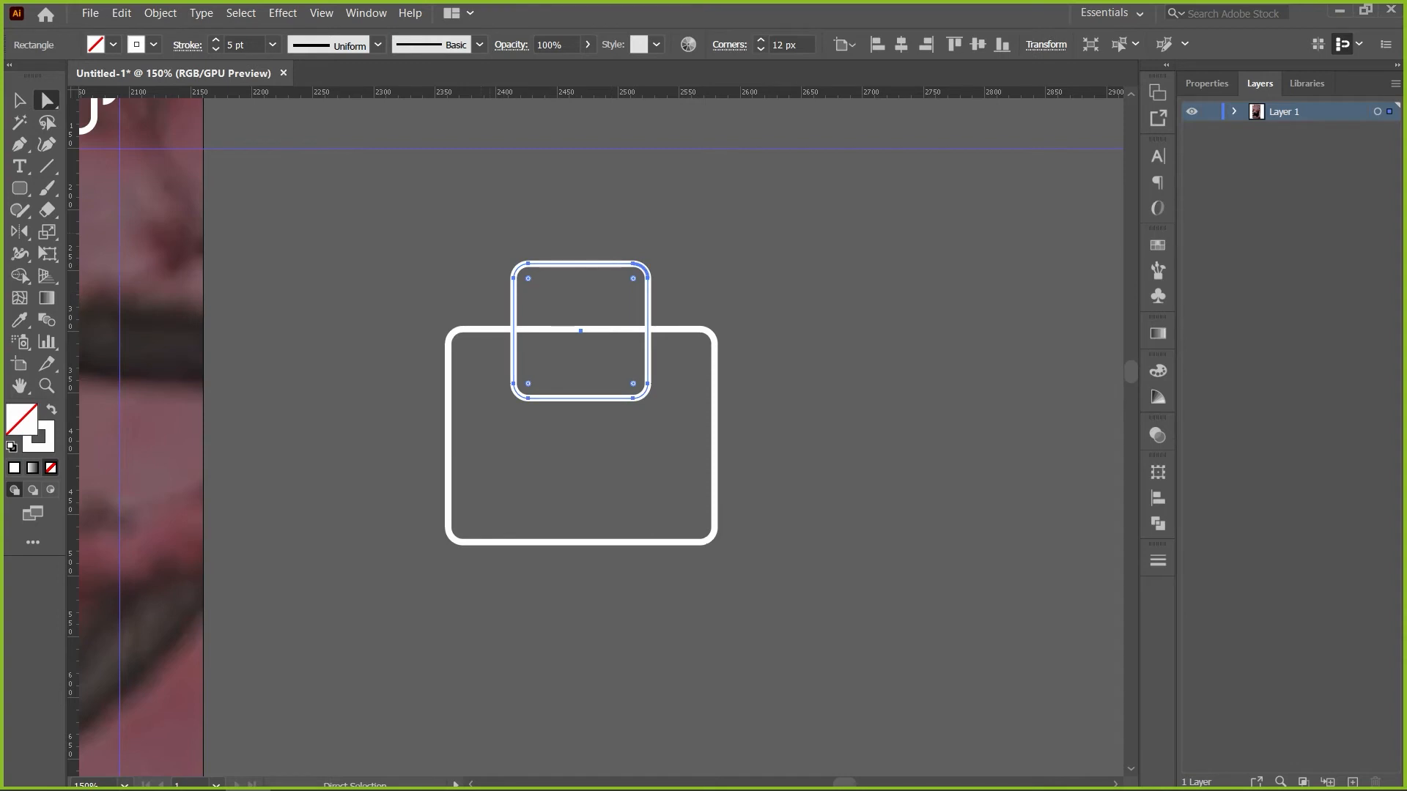
left_click_drag(480, 233, 538, 291)
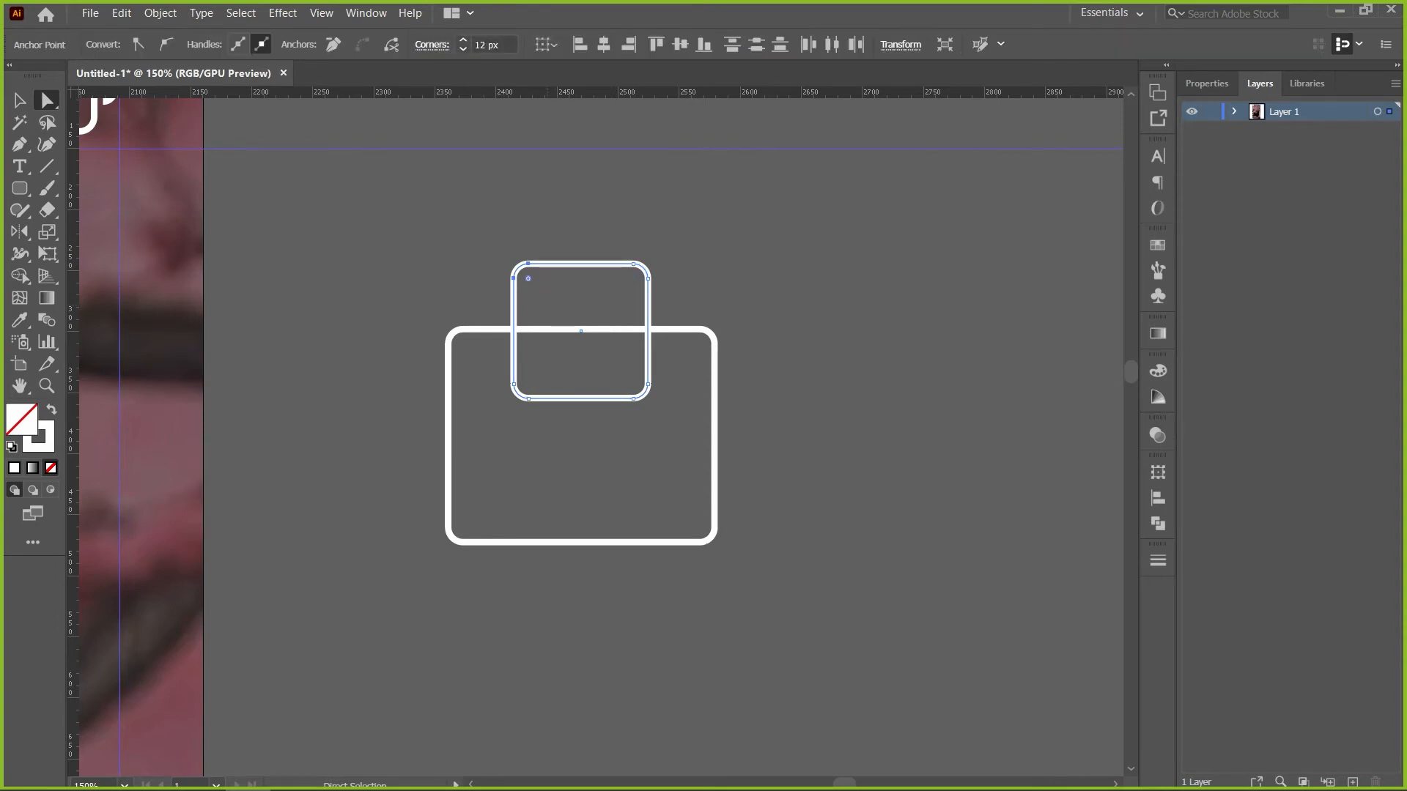
key("shift")
key("shift+Right")
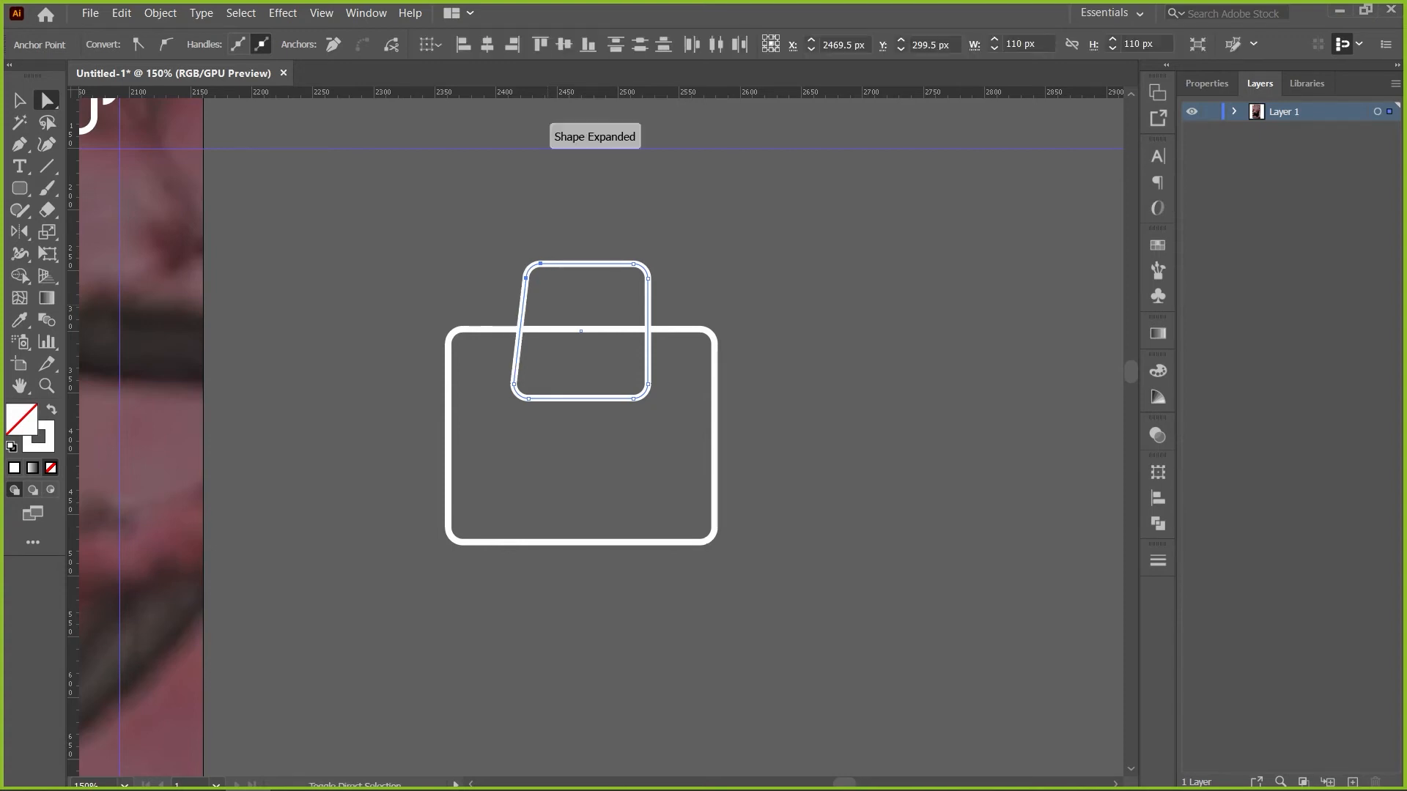
left_click_drag(599, 241, 670, 306)
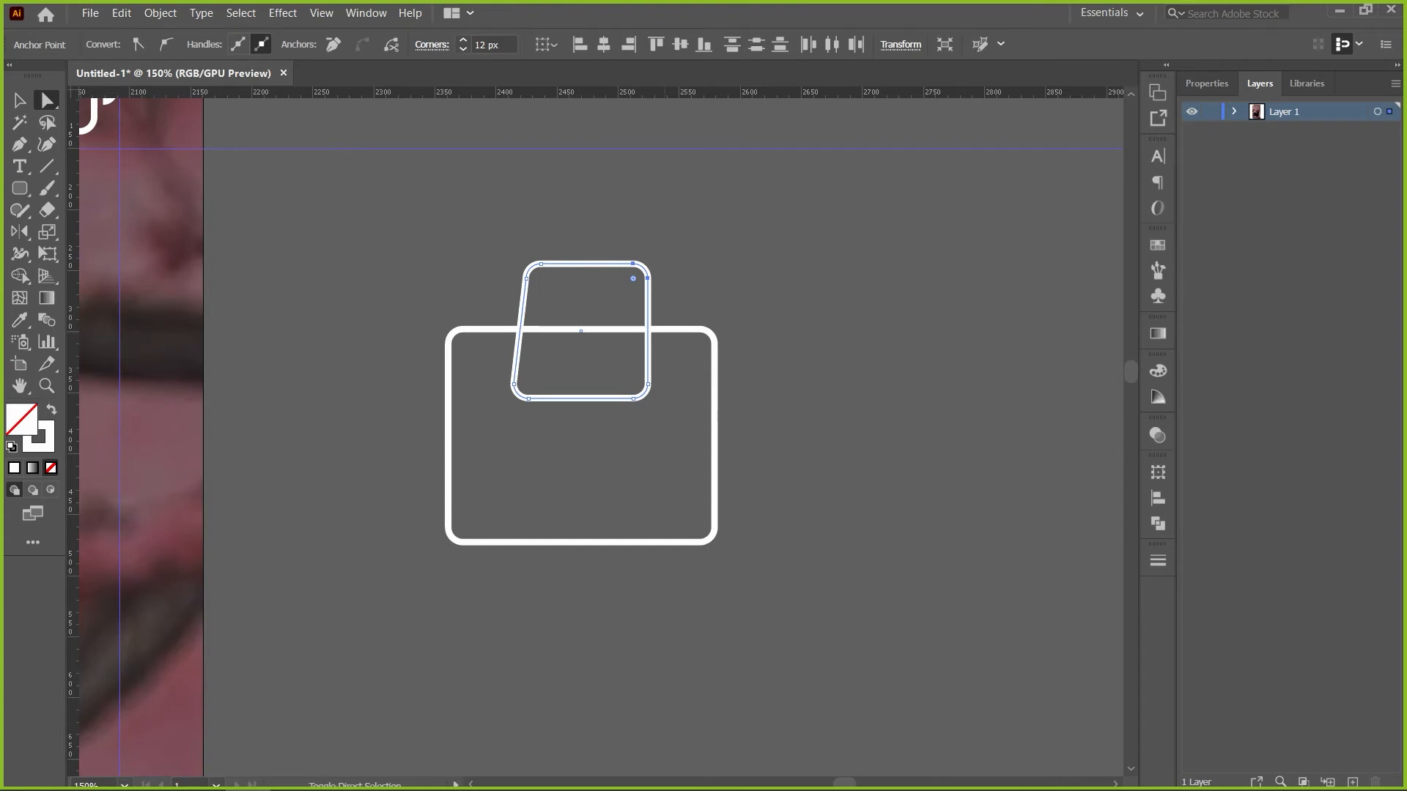
key("shift+Left")
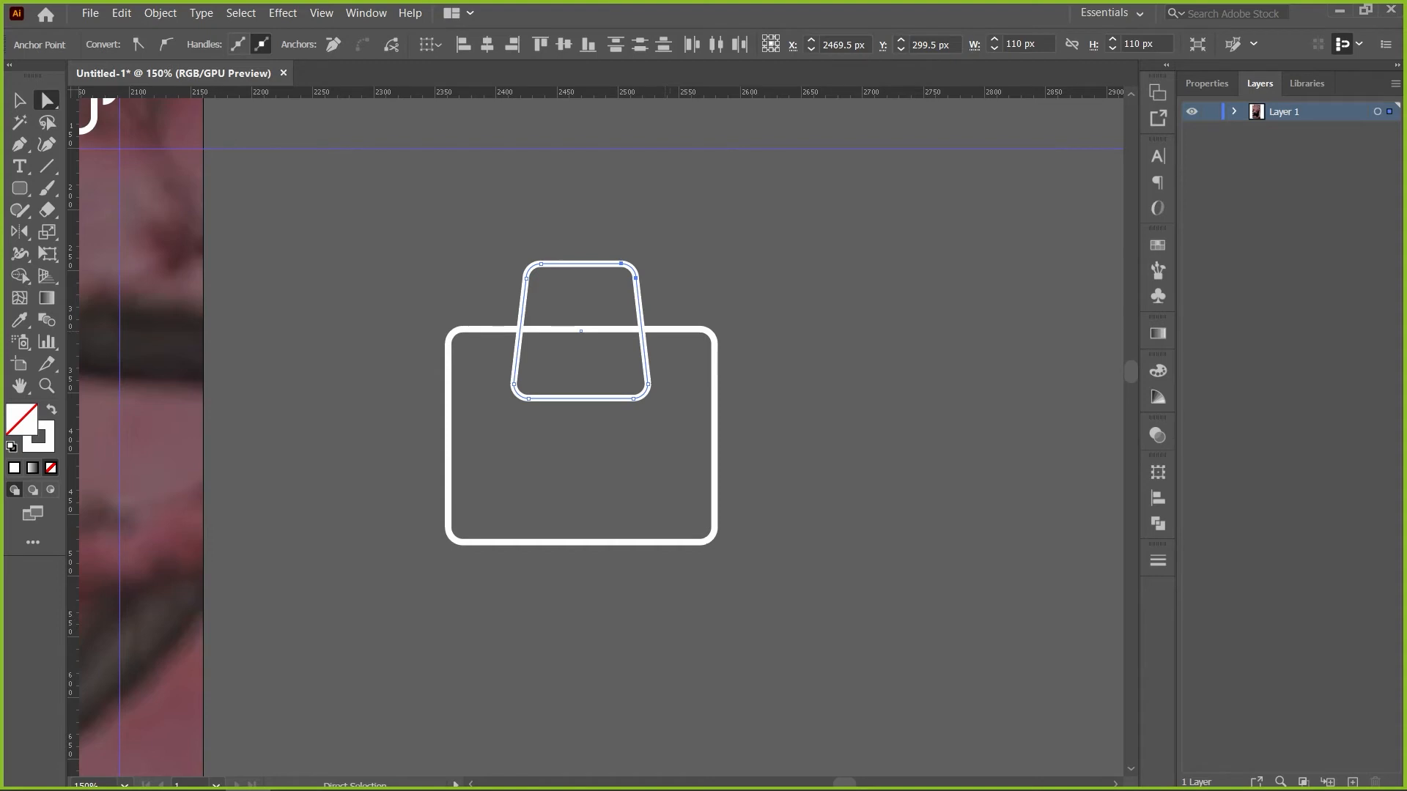
key("v")
key("ctrl+shift+a")
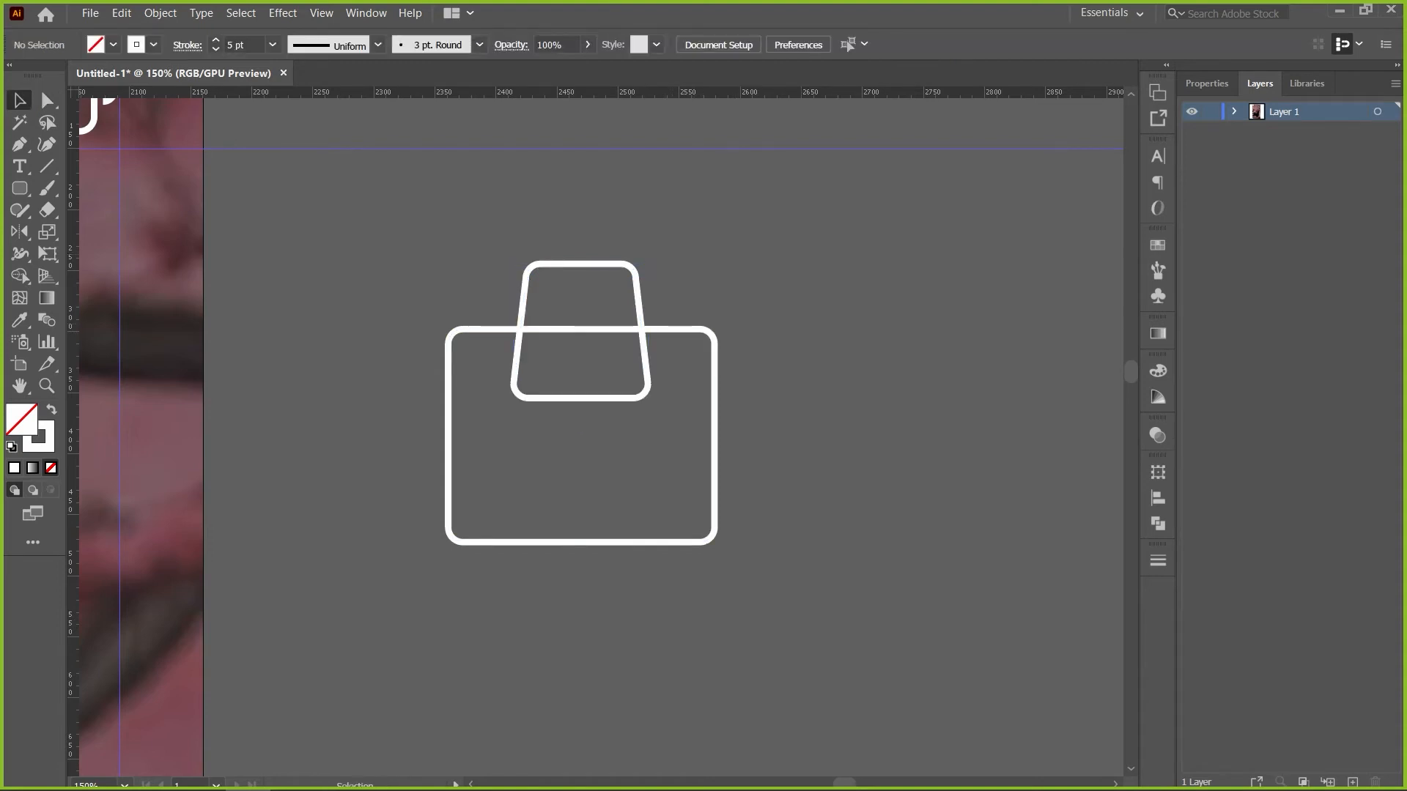
Move the trapezoid down about 15 px so it protrudes less above the large rectangle
left_click(586, 264)
left_click_drag(581, 264, 581, 282)
left_click(845, 286)
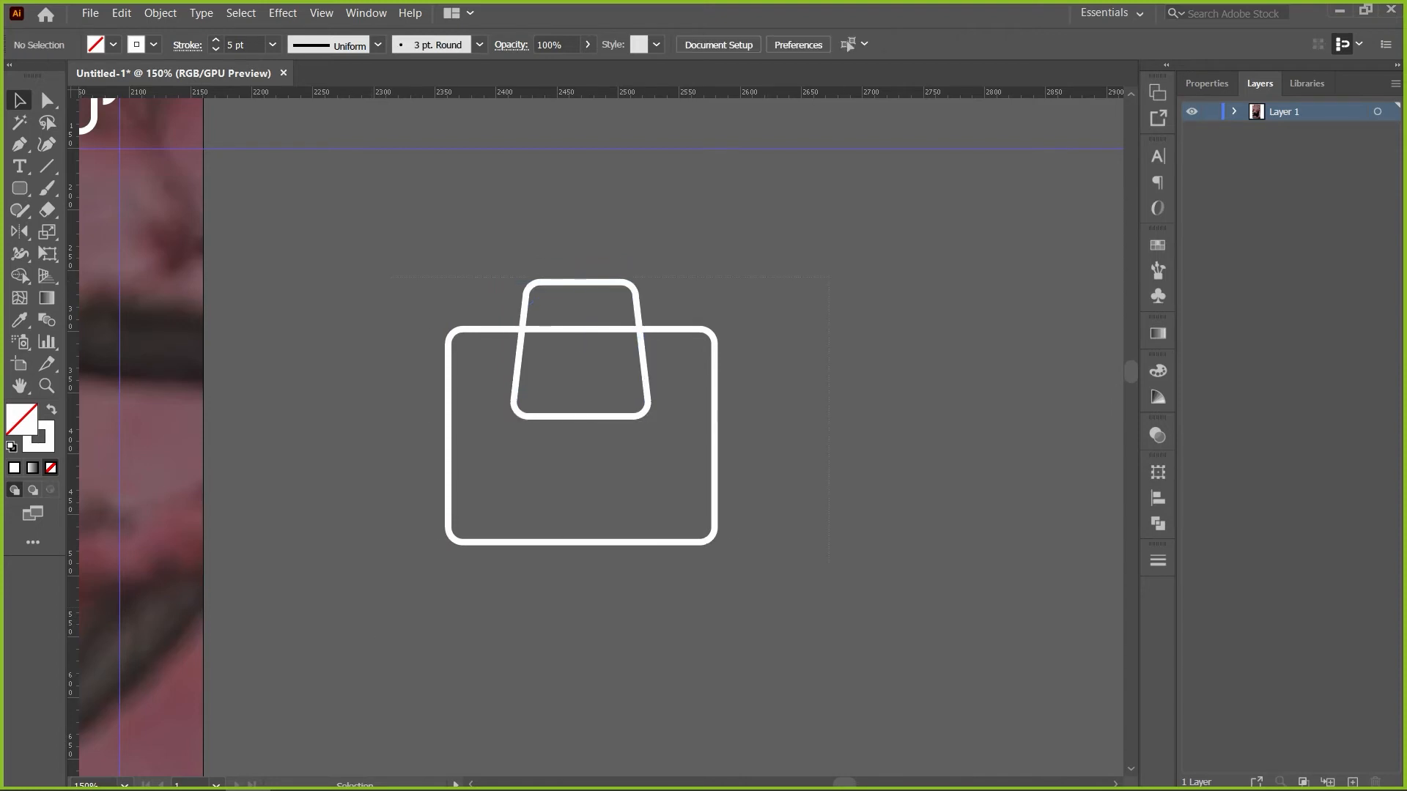
Try to unite the trapezoid and the large rectangle into a single outline
key("ctrl+a")
left_click(1157, 523)
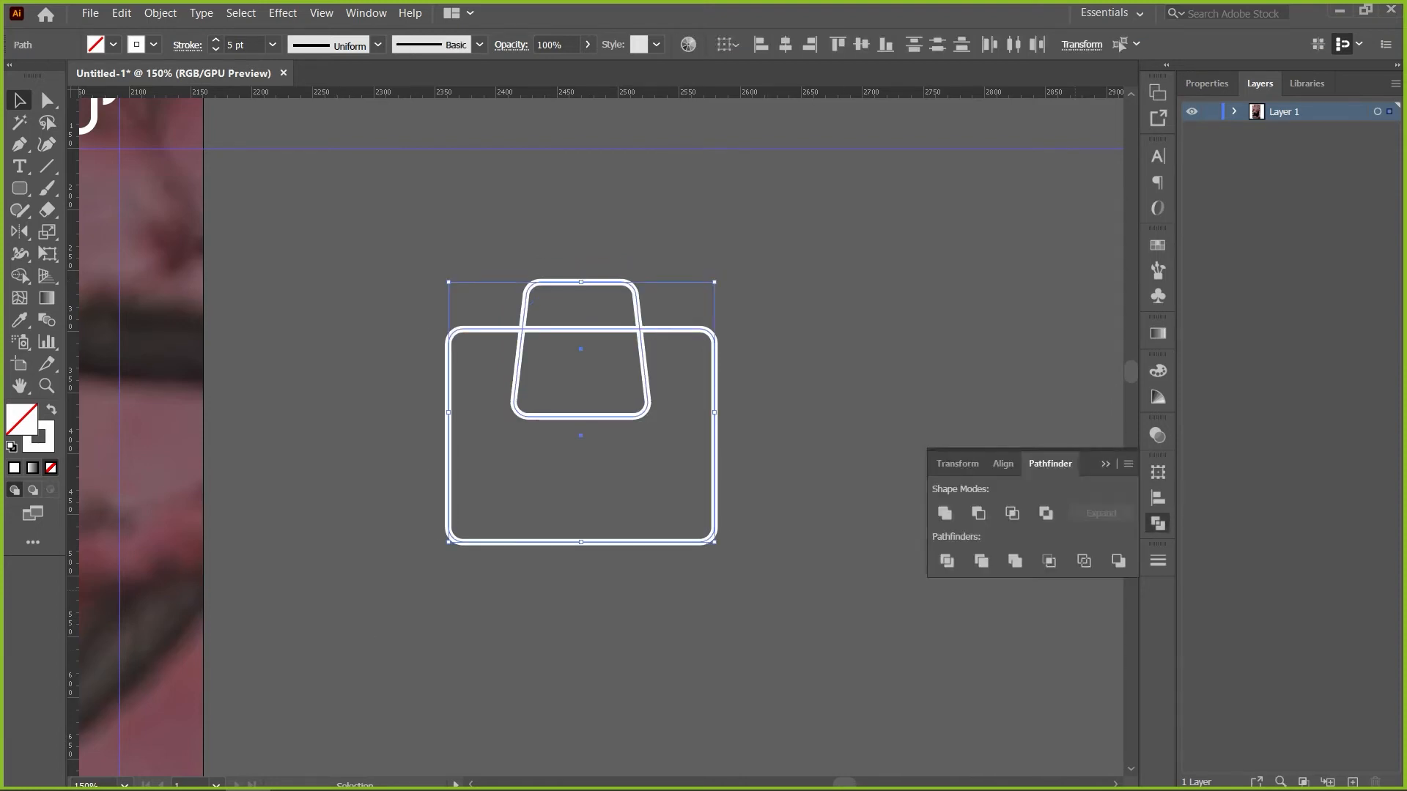
left_click(945, 512)
key("ctrl+shift+a")
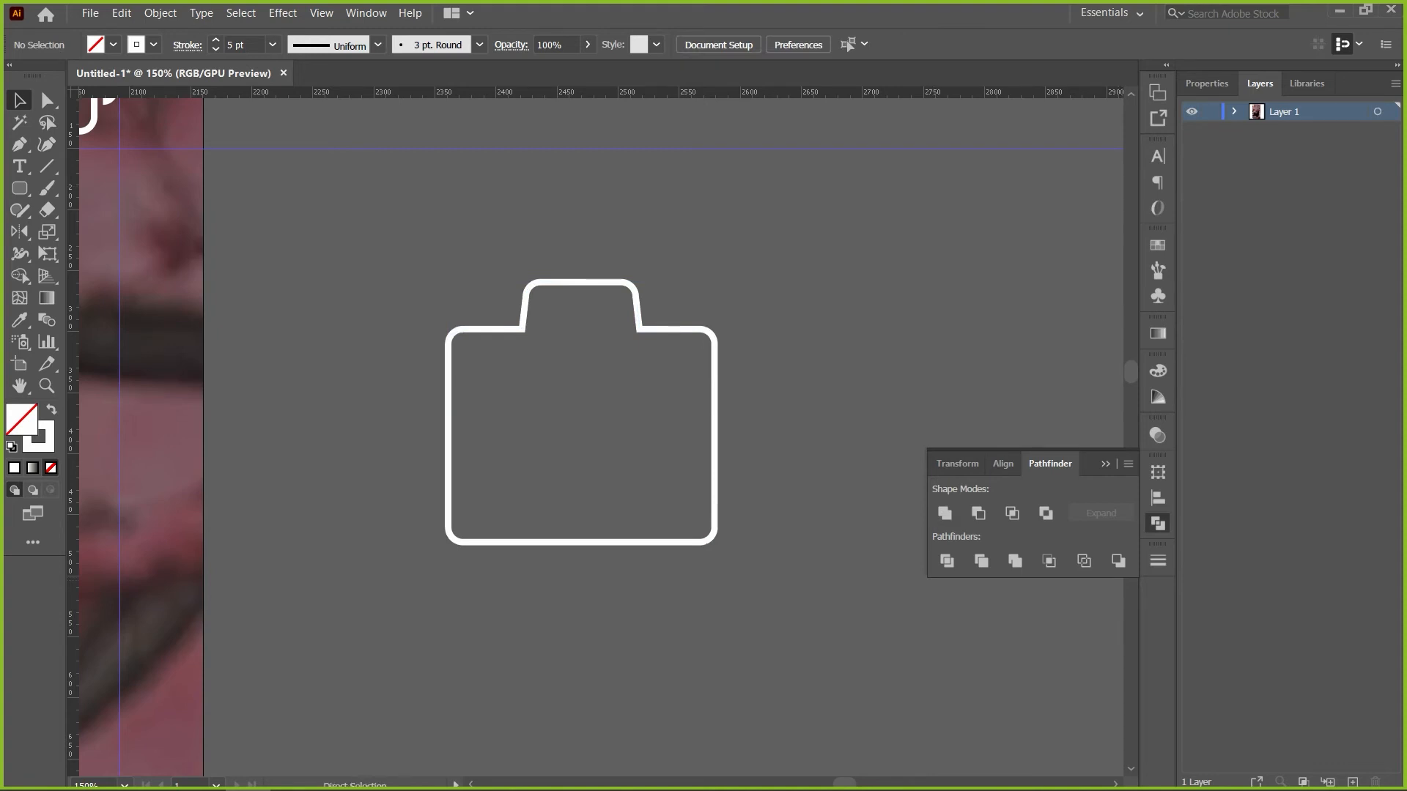
key("ctrl+z")
Lower the trapezoid by about another 10 px and unite it with the large rectangle into one camera body outline
key("ctrl+shift+a")
left_click_drag(584, 282, 584, 293)
left_click_drag(476, 256, 622, 373)
left_click(945, 513)
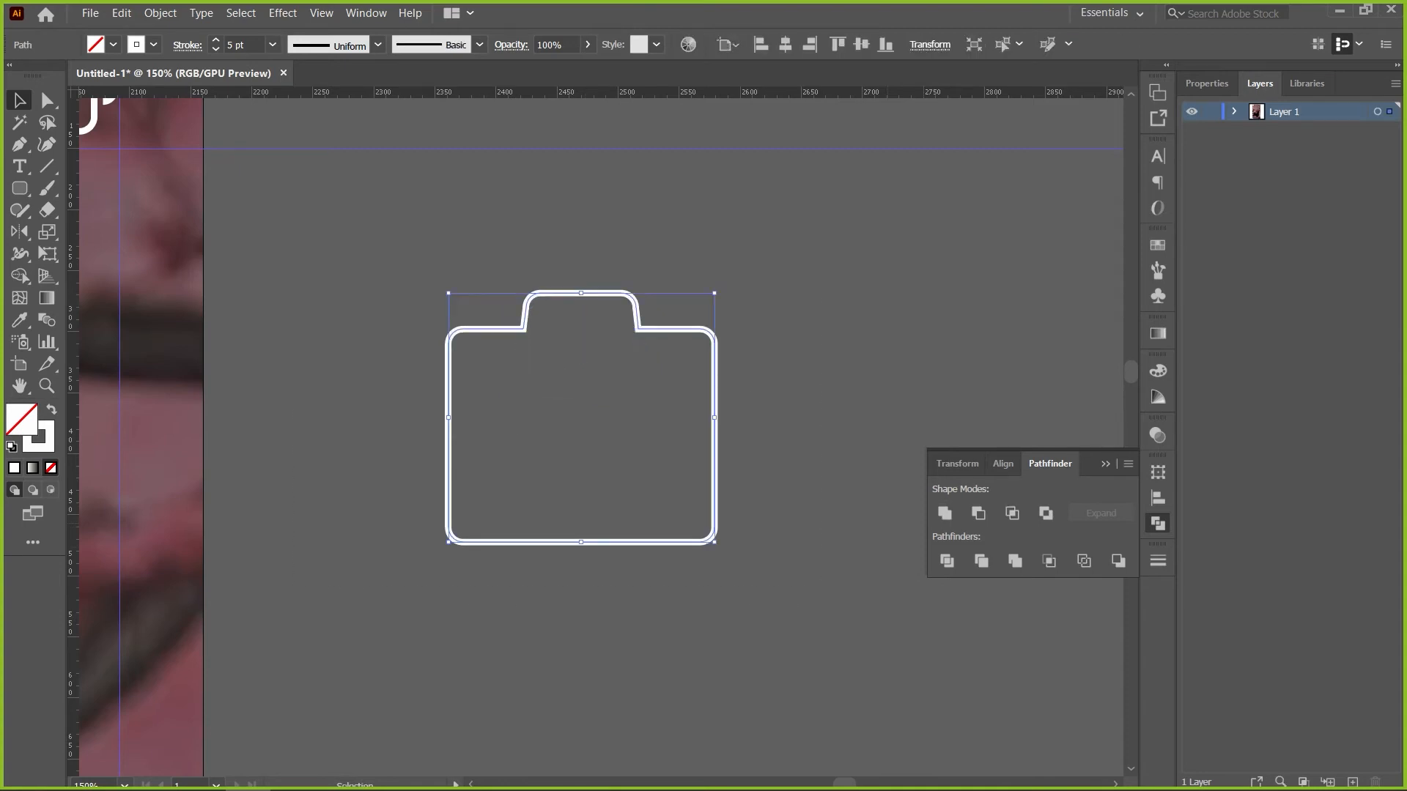
key("ctrl+shift+a")
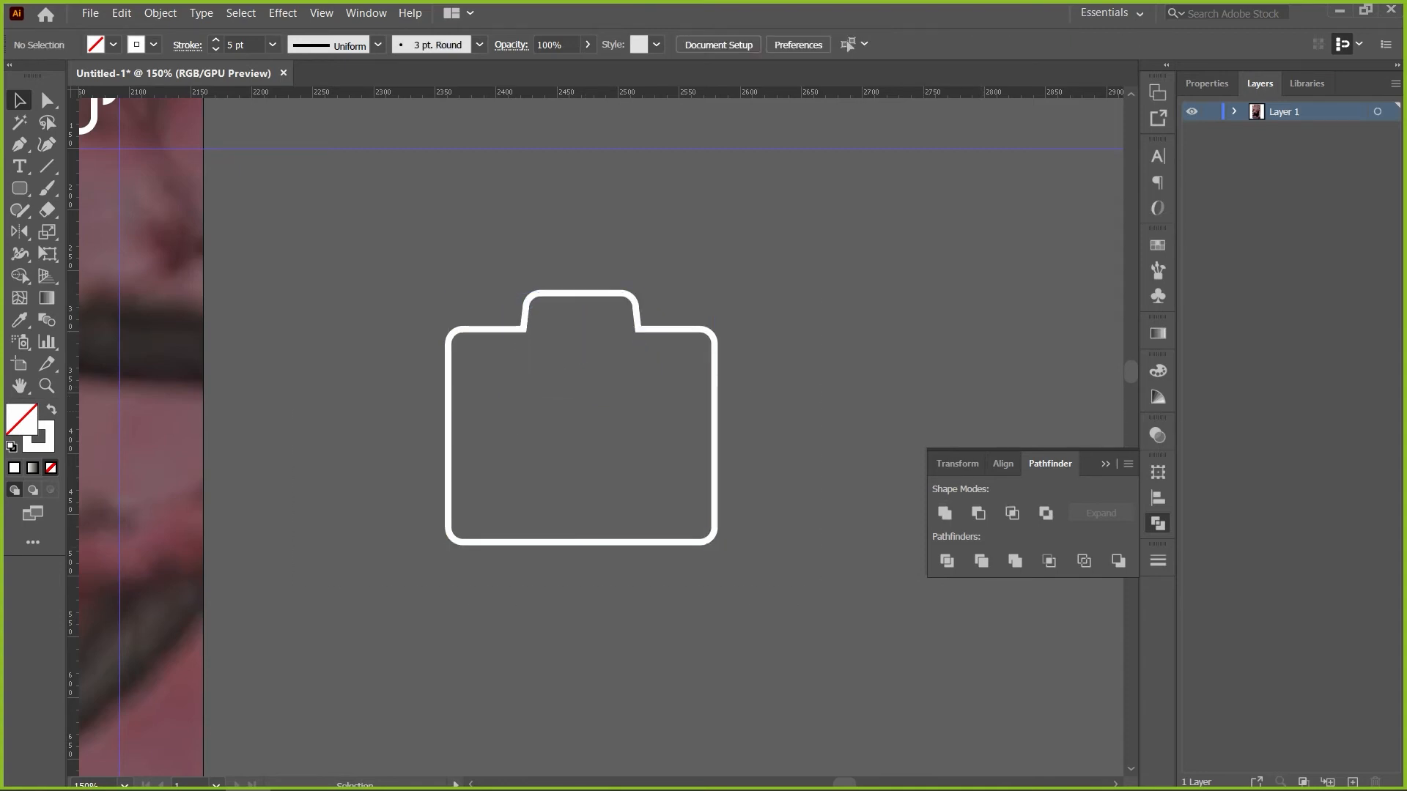
Draw a lens circle about 92 px wide from the camera body's centre and move it slightly down within the body
key("l")
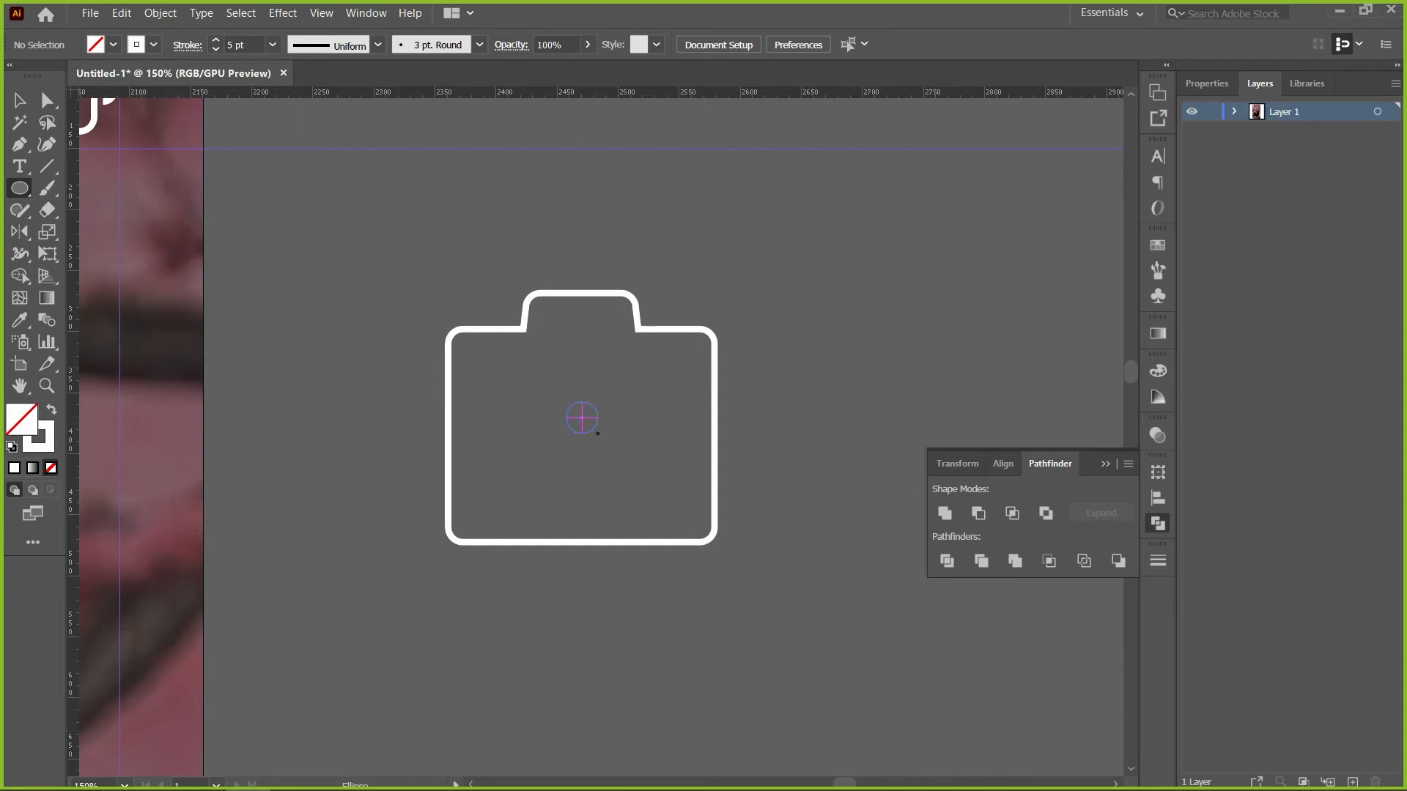
left_click_drag(582, 418, 639, 474)
key("v")
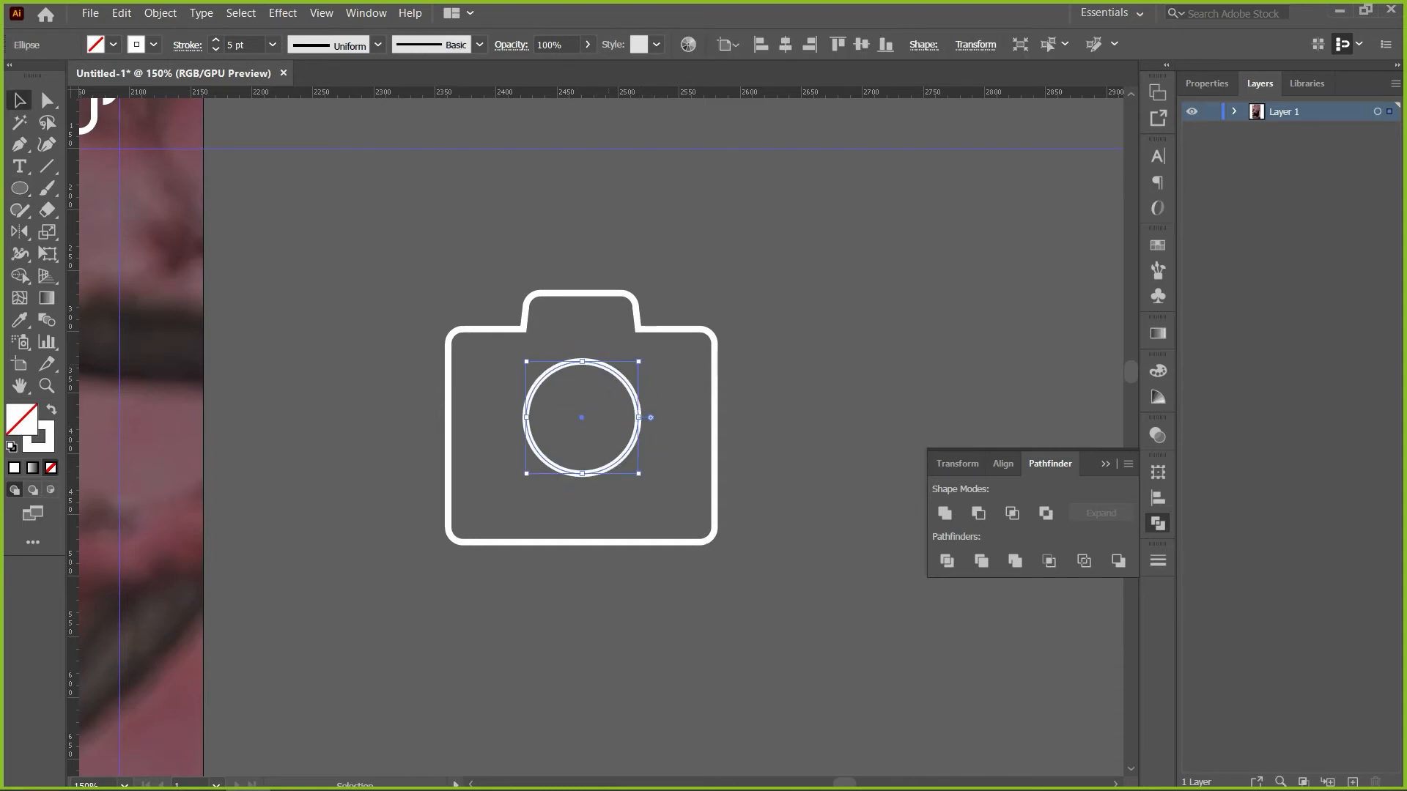
left_click_drag(582, 417, 582, 443)
left_click_drag(582, 438, 581, 439)
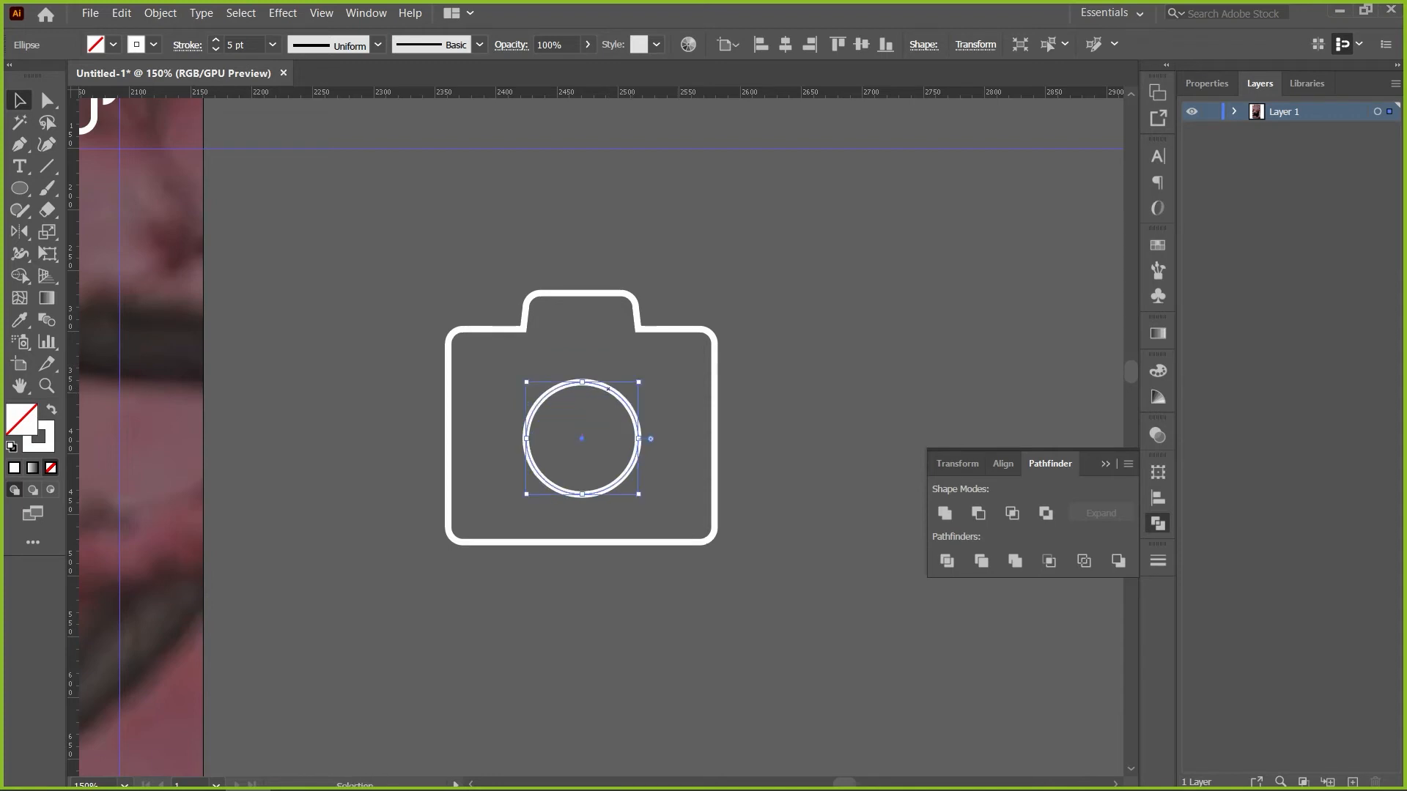
Enlarge the lens circle from its centre to about 130 px wide and select the whole camera icon
left_click_drag(638, 382, 669, 359)
left_click(769, 352)
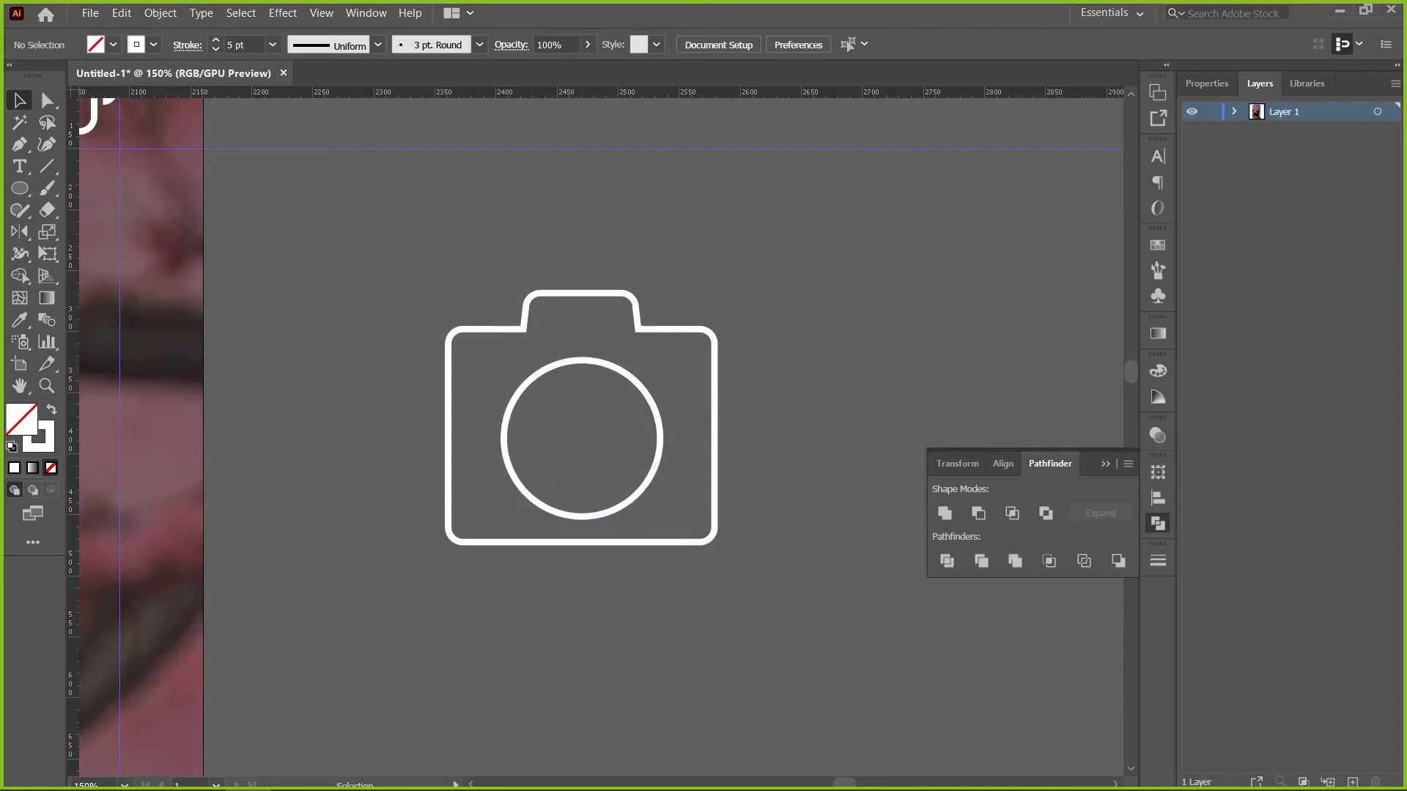
left_click_drag(659, 457, 658, 457)
left_click_drag(770, 264, 304, 607)
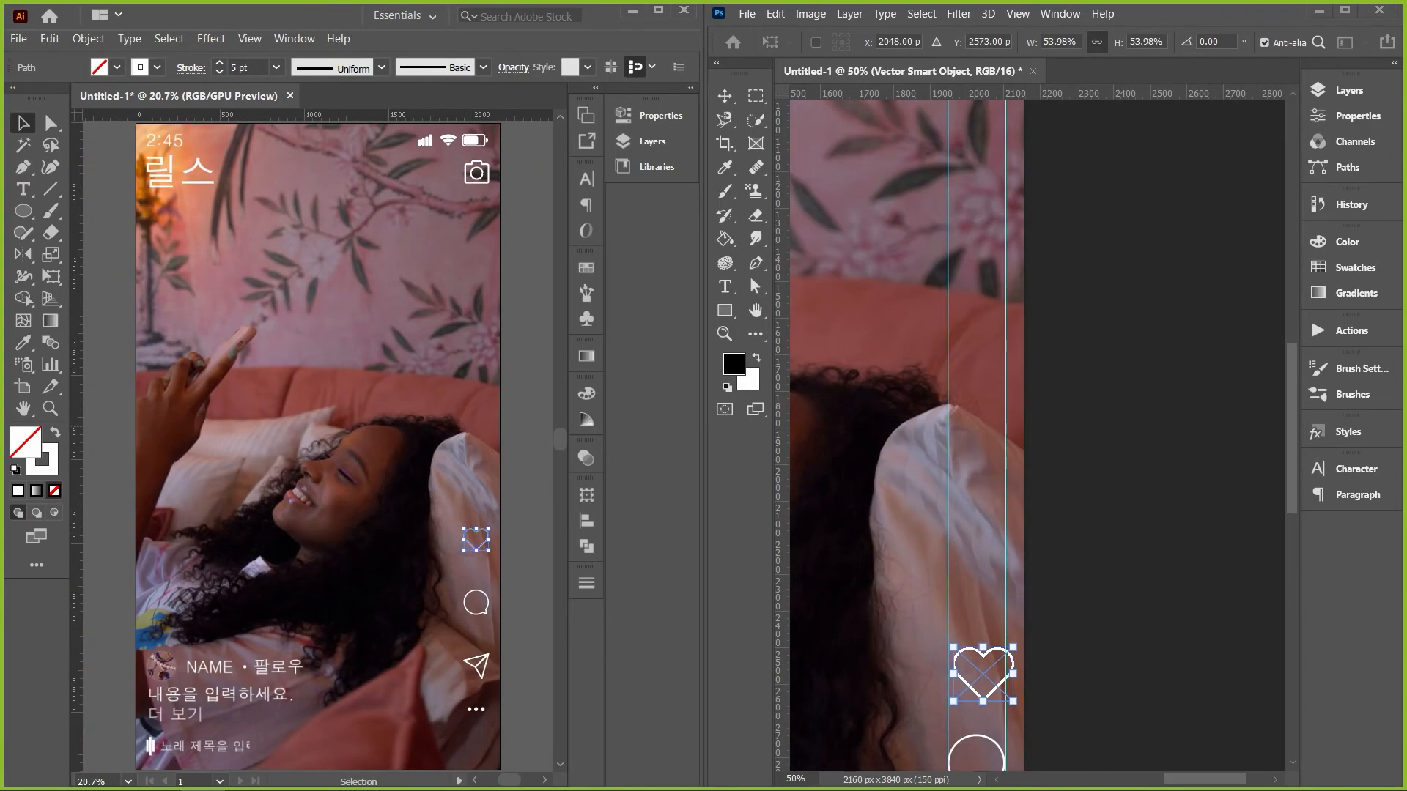
Scale the outlined heart to about 52%, position it between the vertical guides above the speech bubble, commit, and hide the guides
scroll(1036, 435, "down", 5)
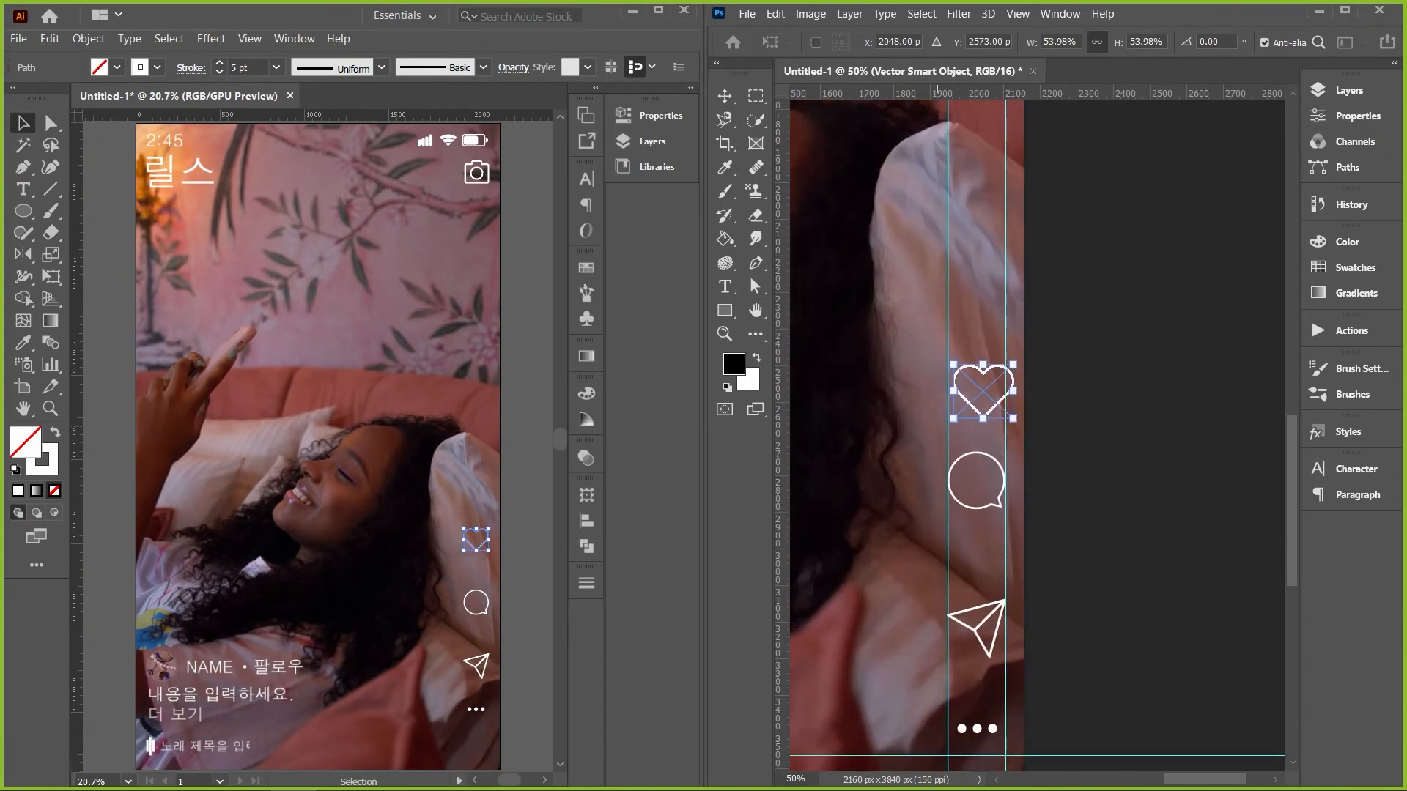
left_click_drag(995, 408, 1006, 382)
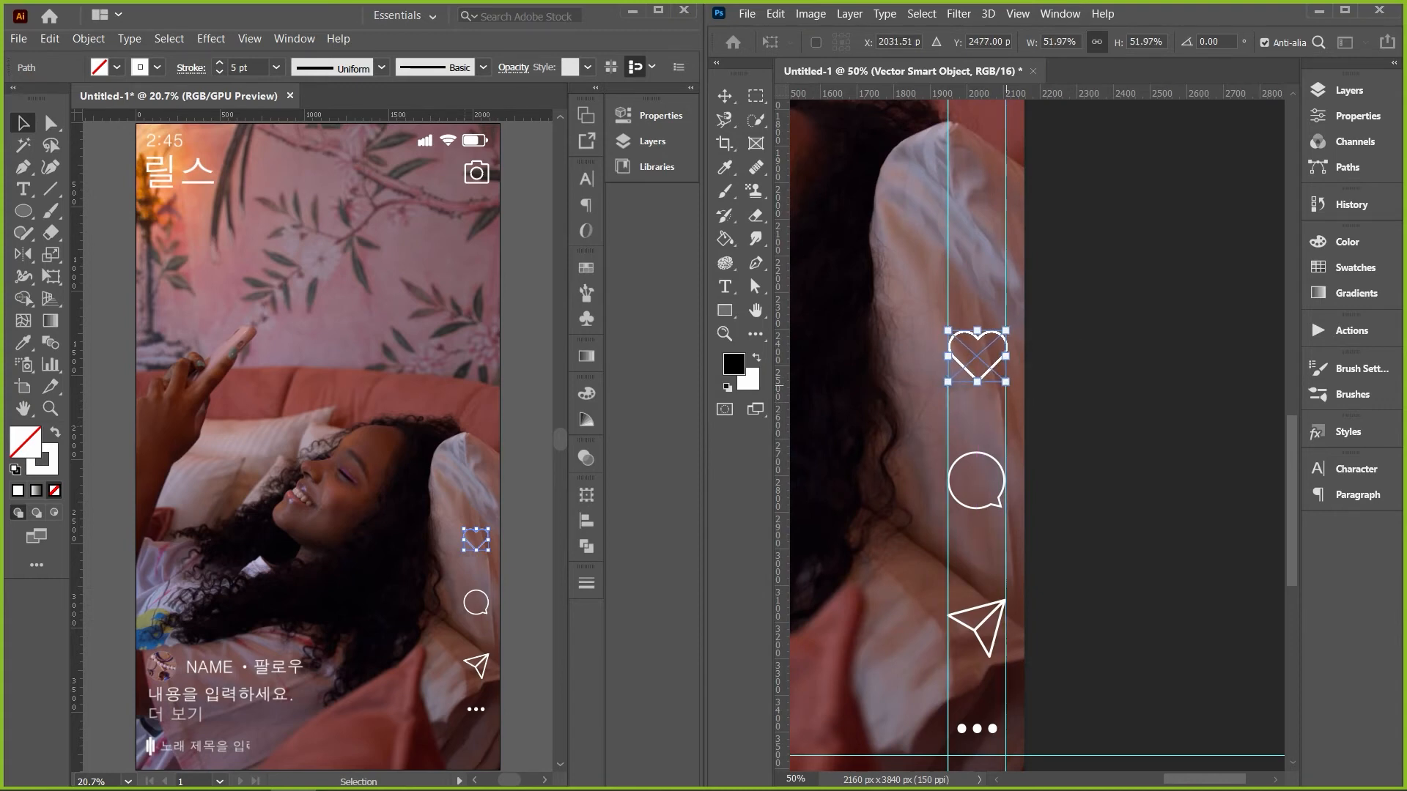
key("Return")
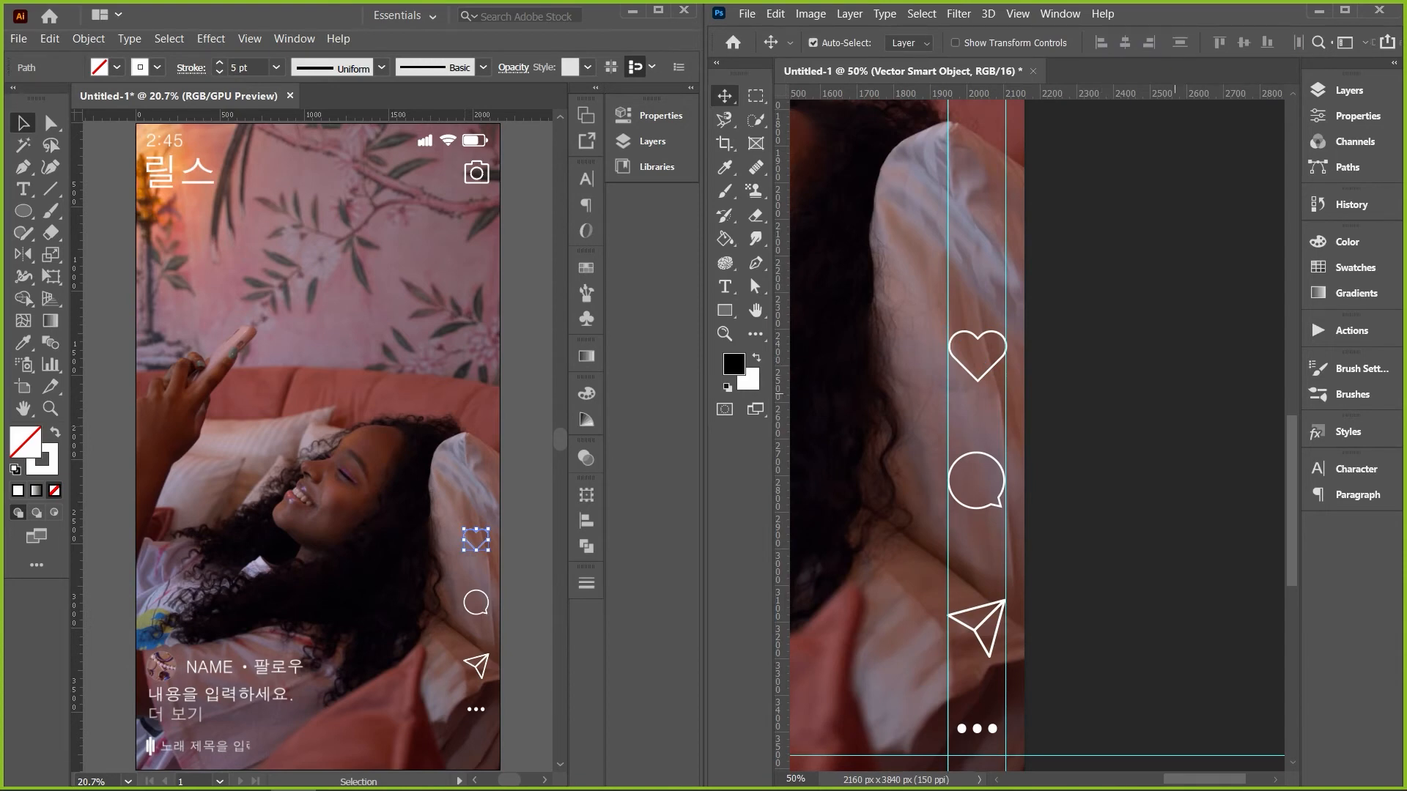
key("ctrl+0")
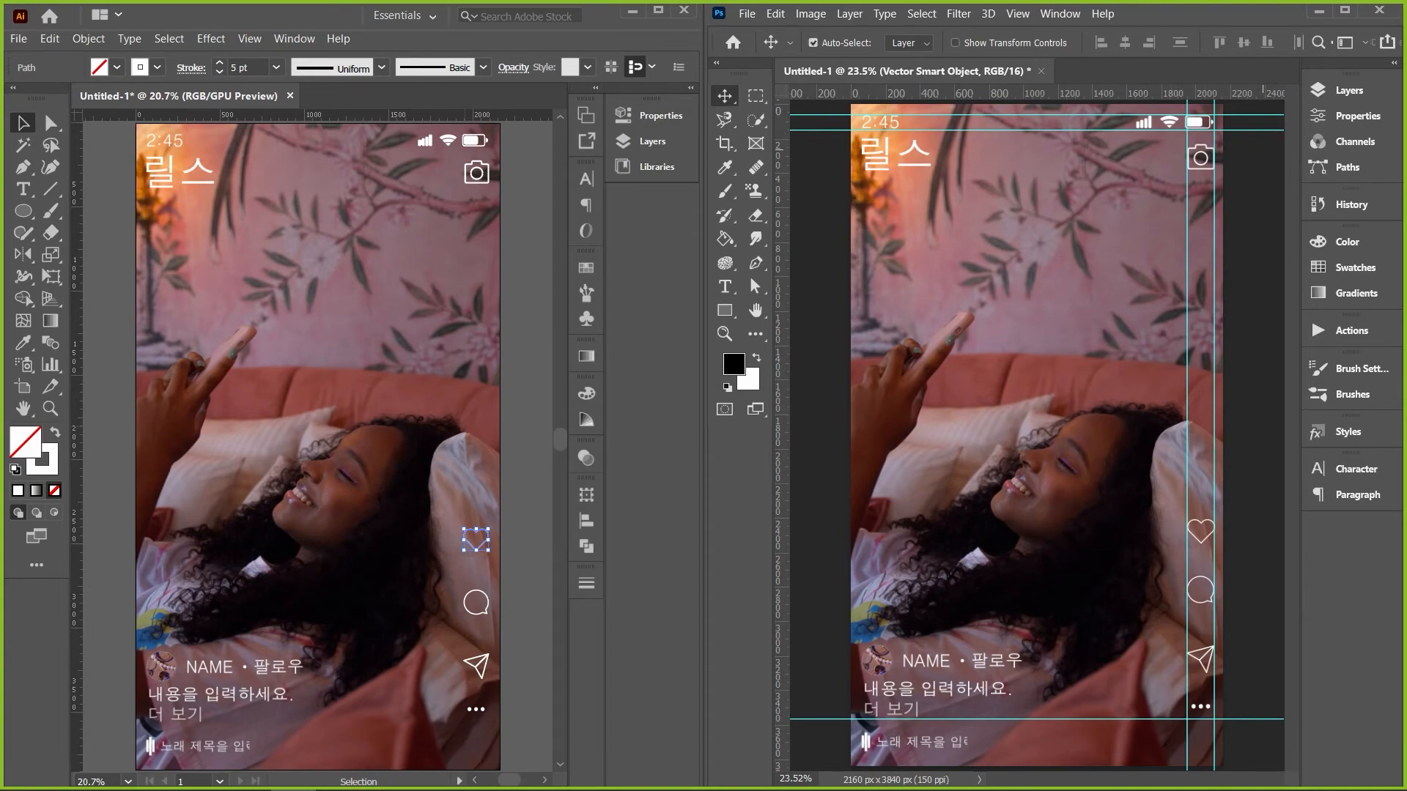
key("ctrl+semicolon")
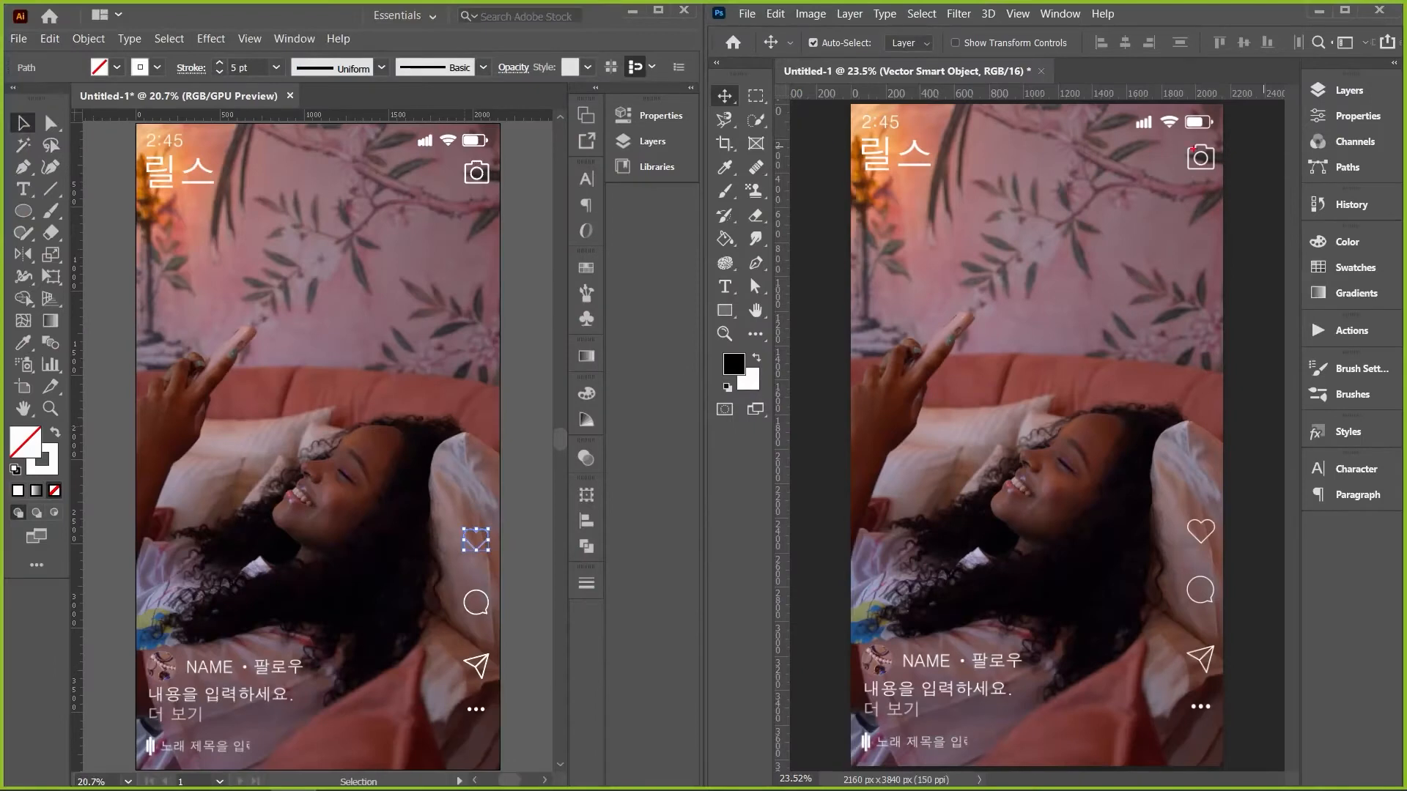
left_click_drag(1118, 106, 1229, 178)
left_click_drag(1174, 559, 1227, 721)
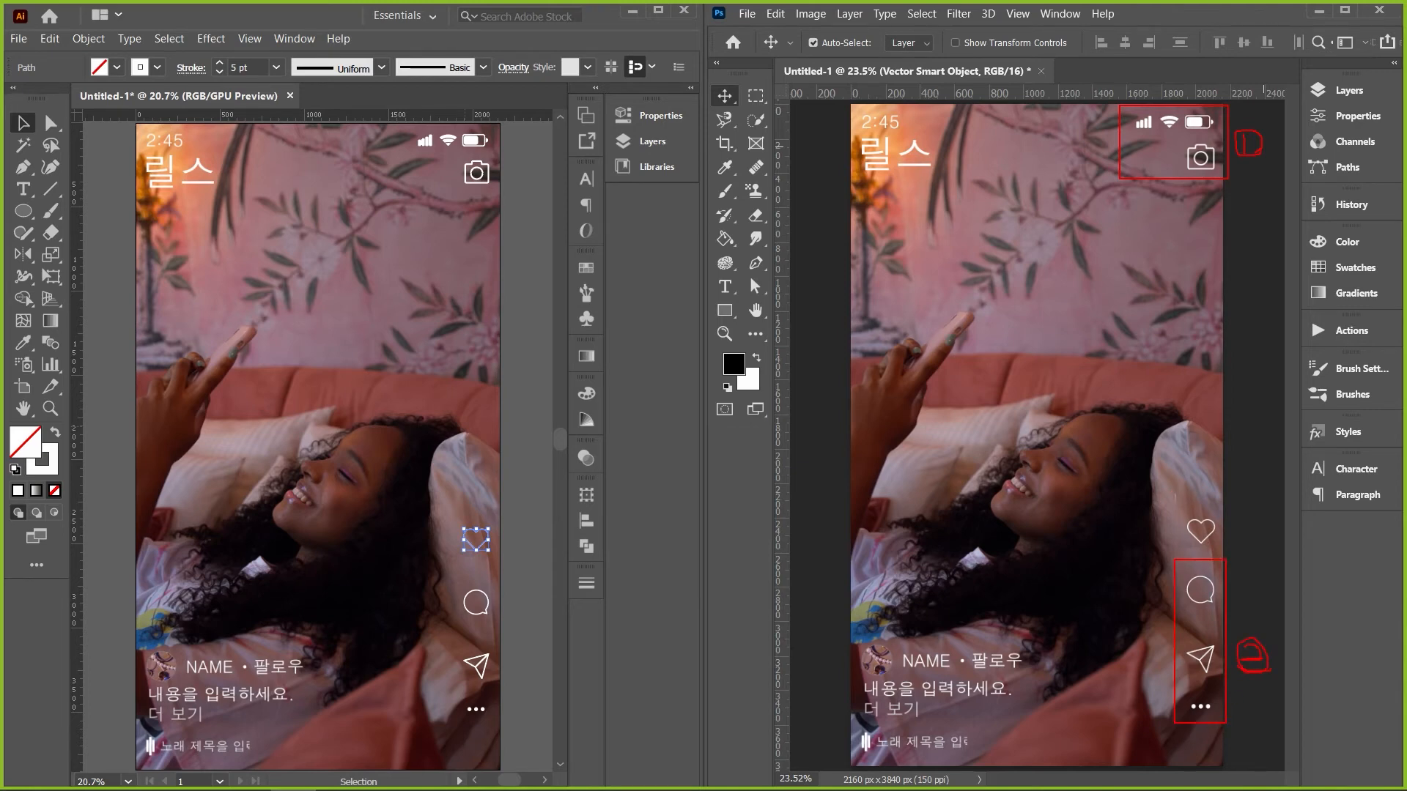
mouse_move(1175, 493)
left_mouse_down()
mouse_move(1225, 553)
mouse_move(1262, 533)
left_mouse_up()
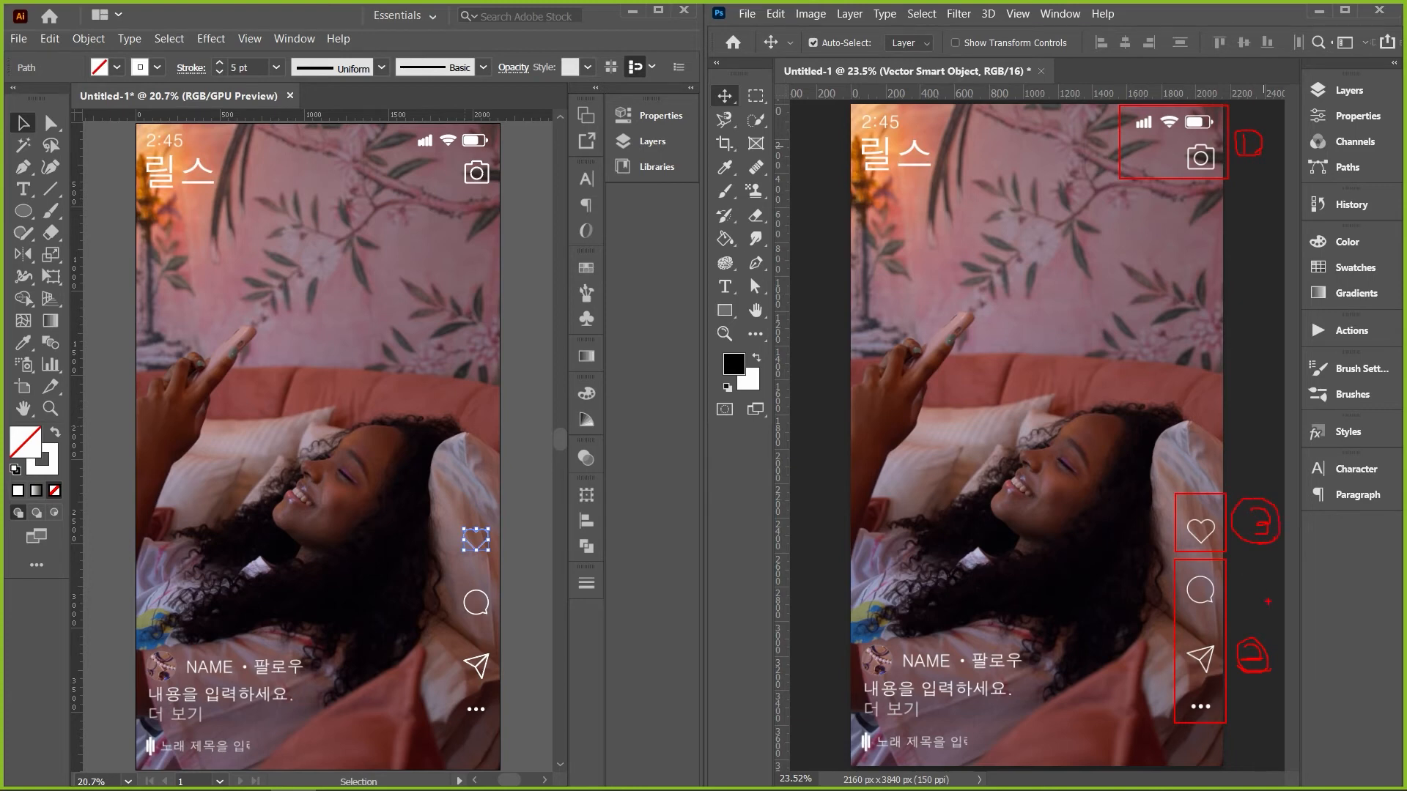
key("Escape")
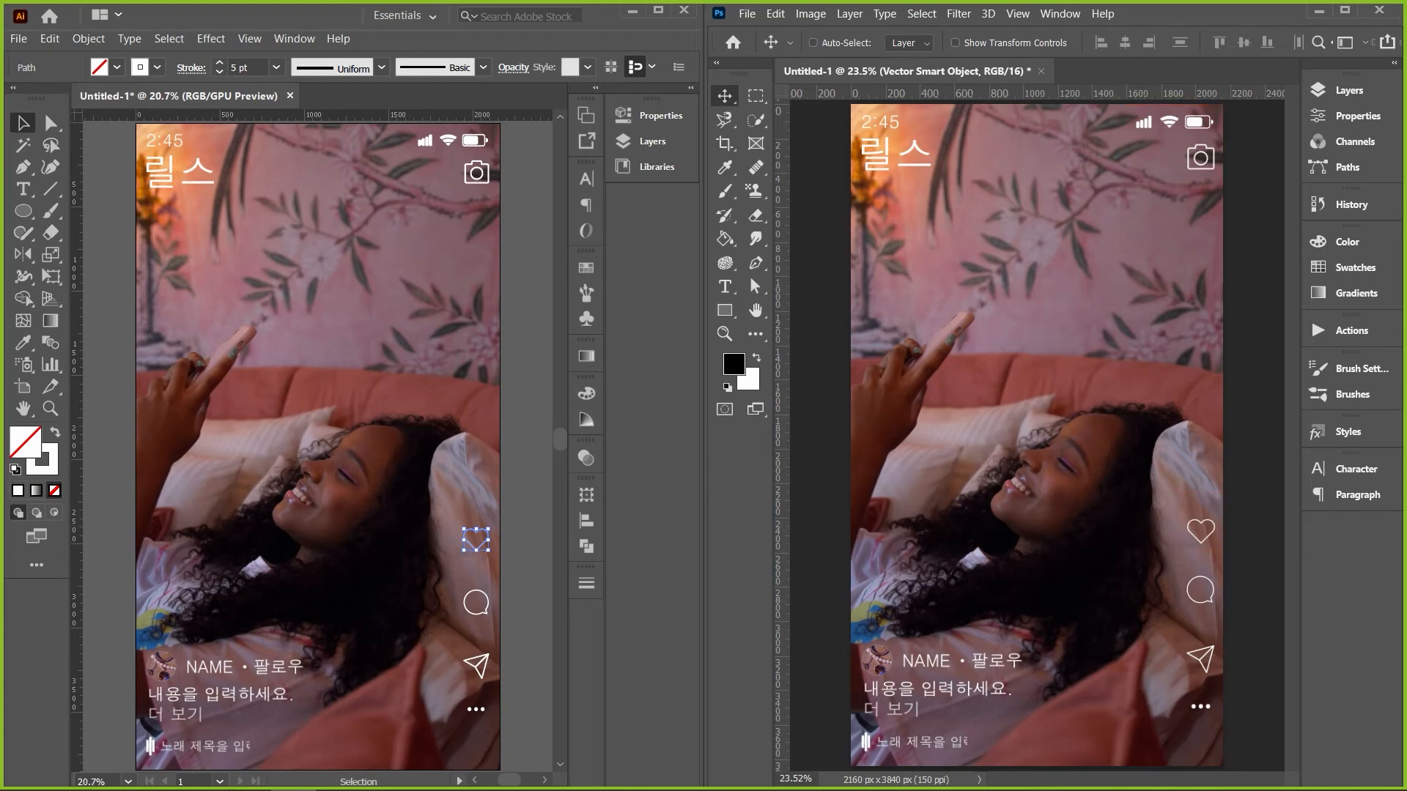
Switch to Illustrator and place a copy of the heart icon above and to the left of the original
key("ctrl+shift+a")
left_click(481, 545)
left_click_drag(480, 545, 439, 472)
key("shift+x")
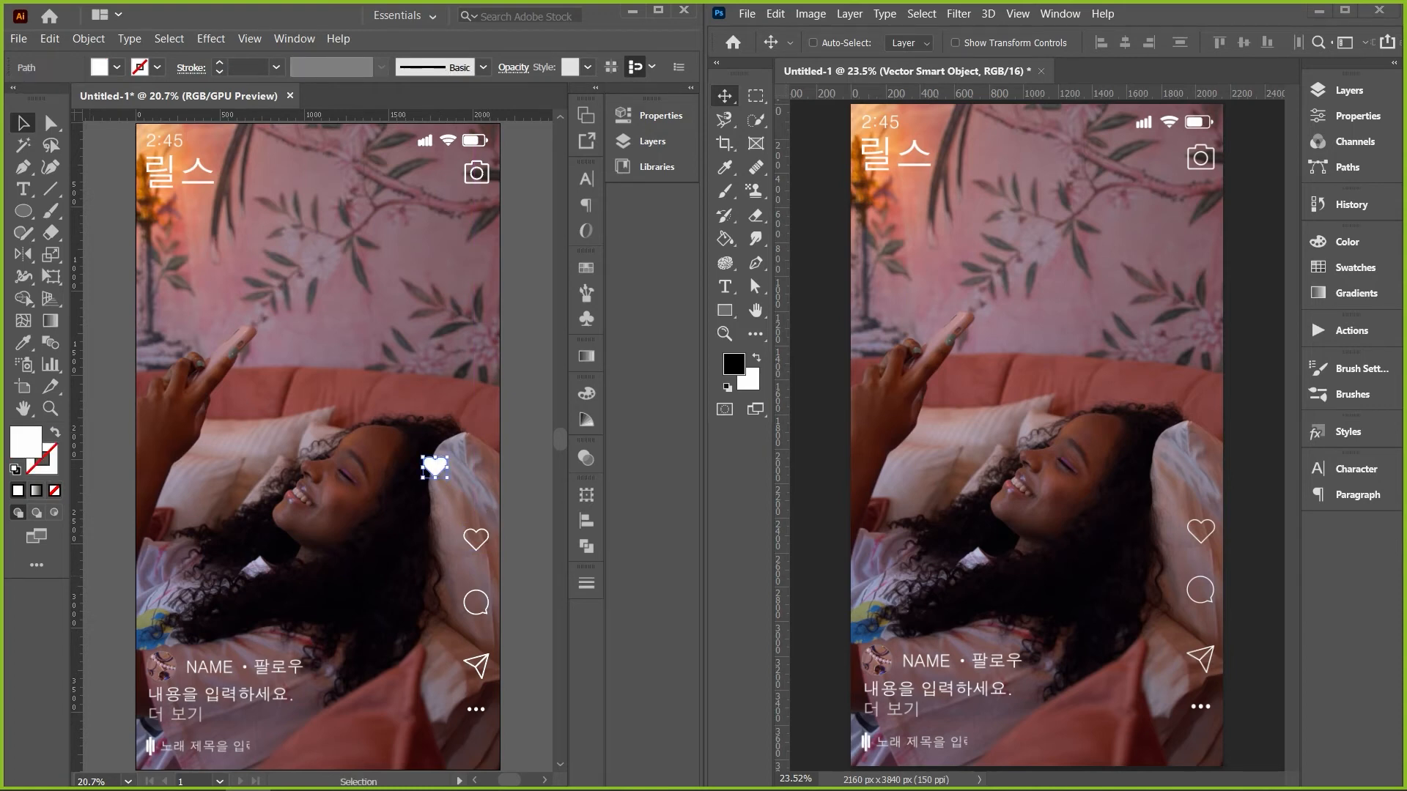
key("shift+x")
Set the heart copy's stroke colour to ff3b3b and copy the hex code
double_click(43, 460)
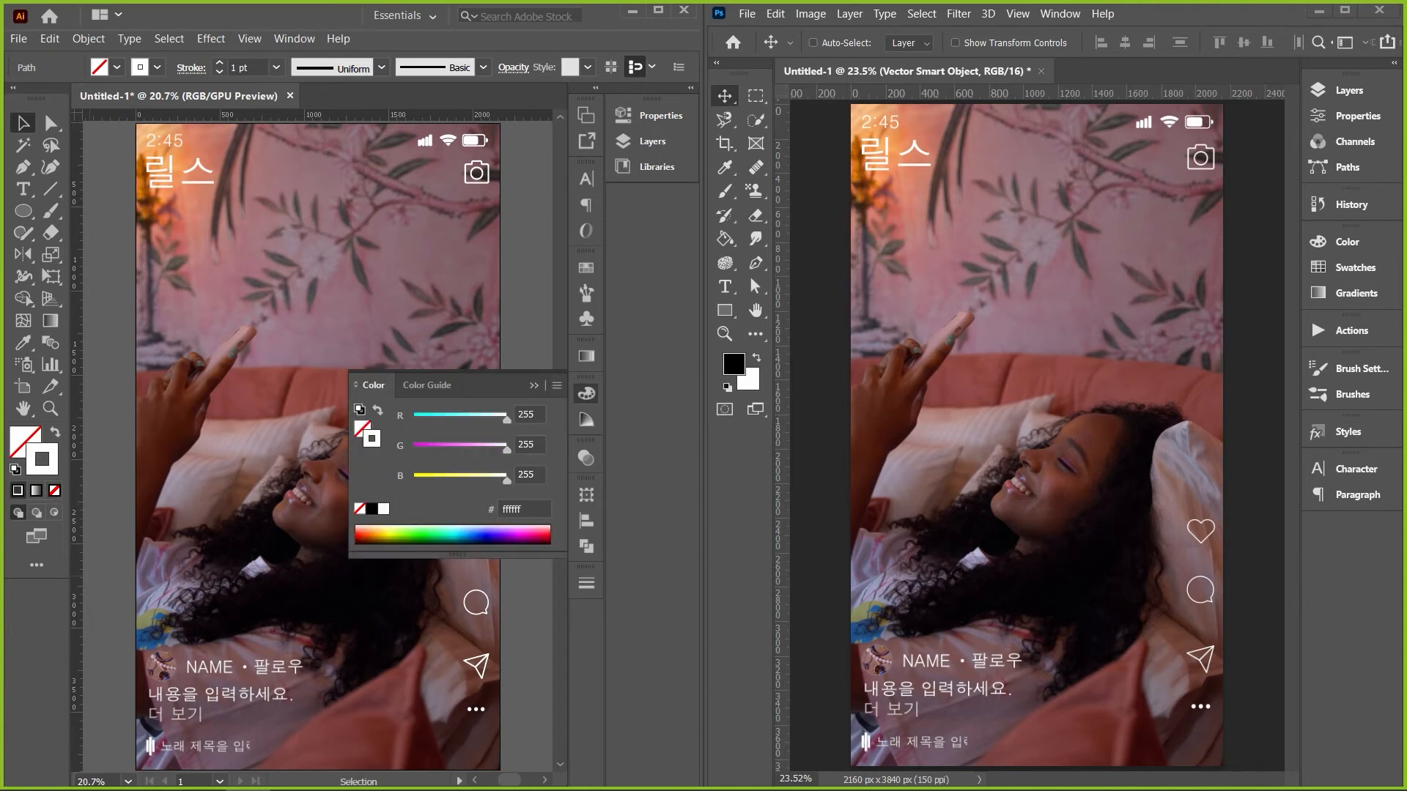
type("ff3b3b")
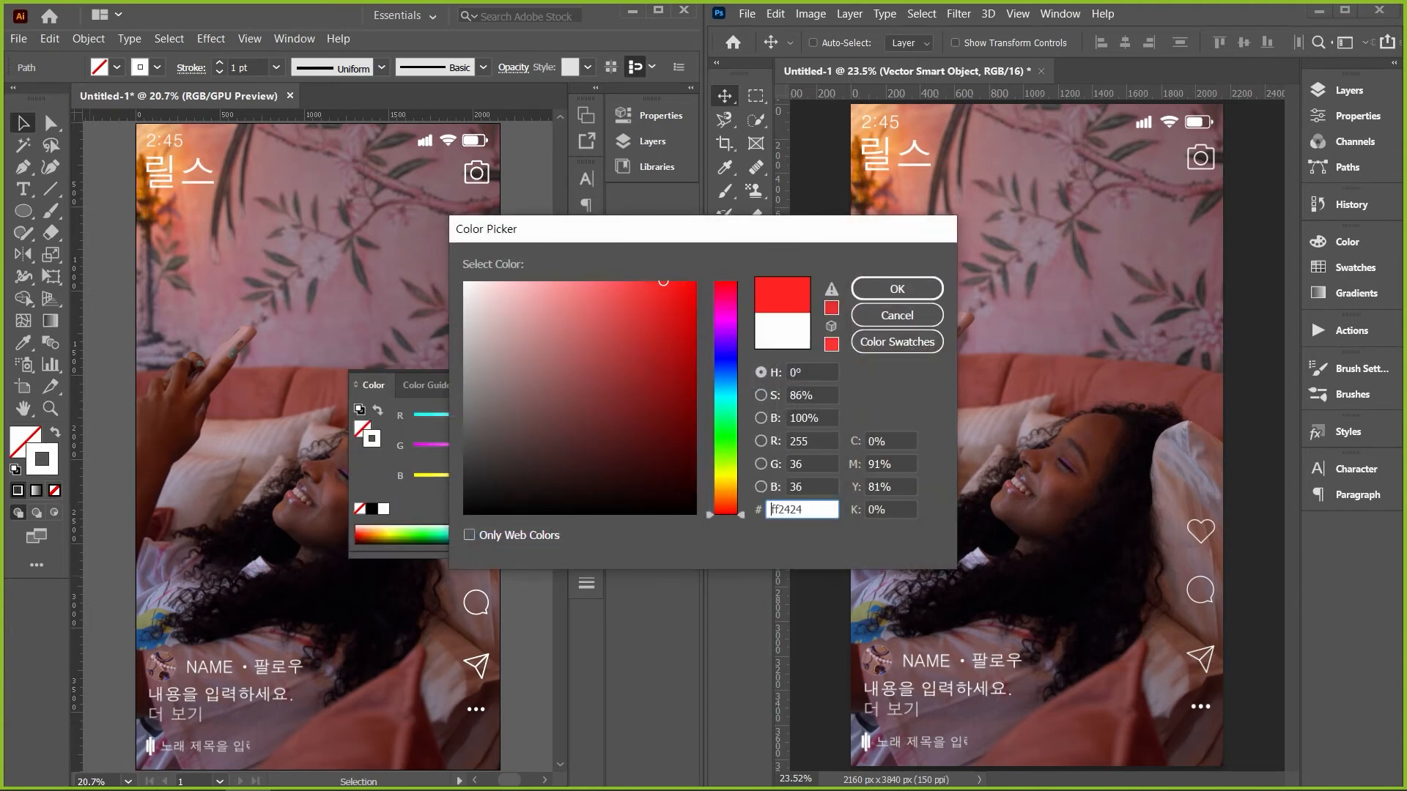
key("ctrl+a")
key("ctrl+c")
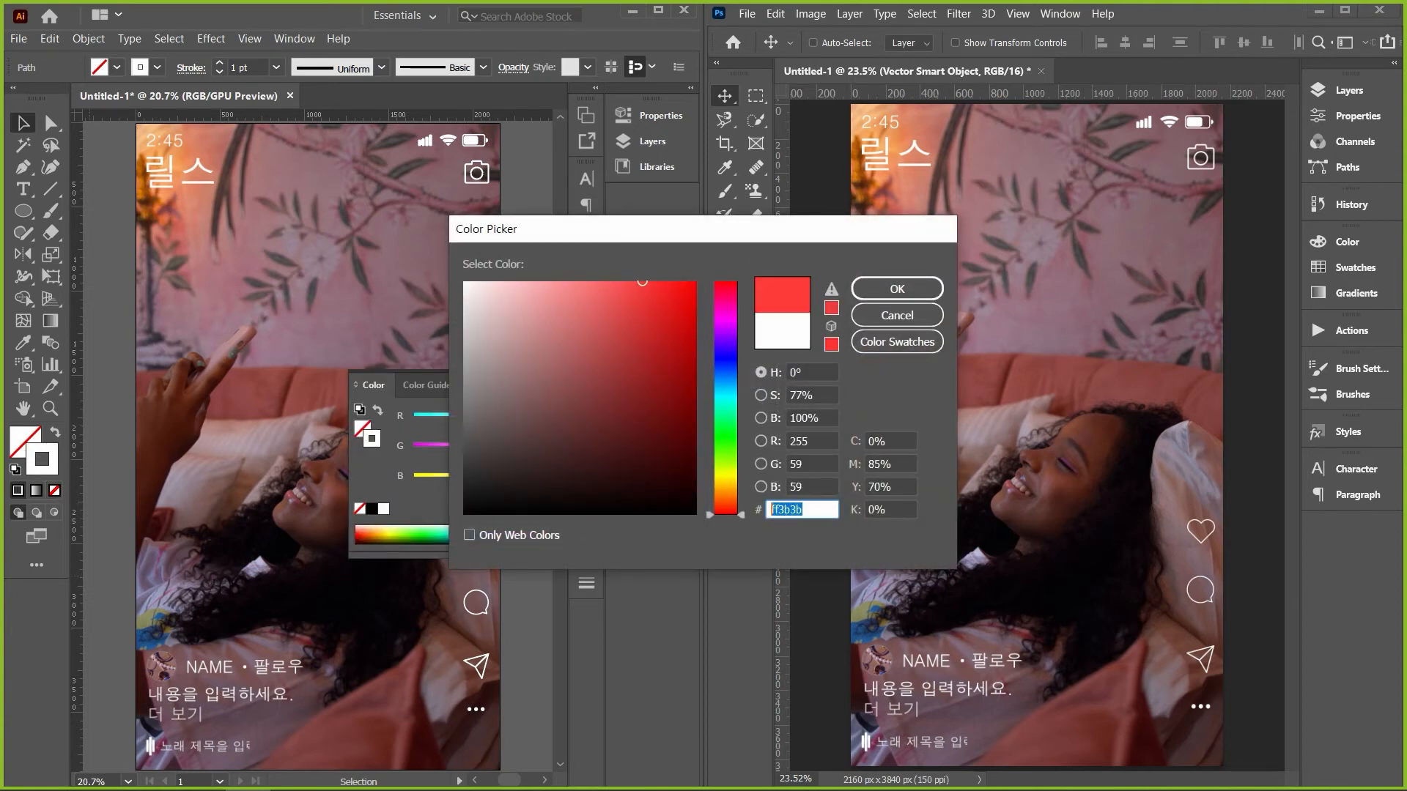
key("Return")
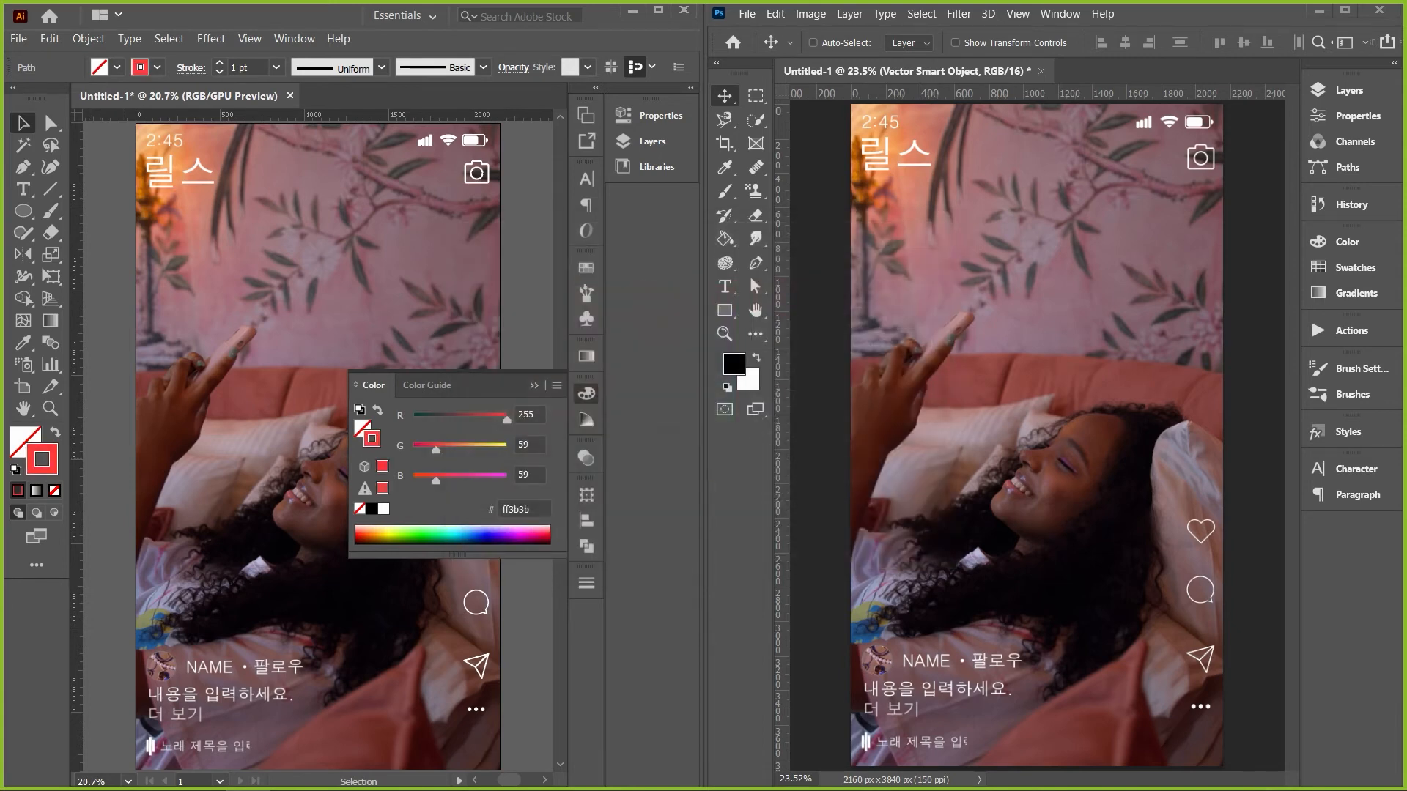
Swap the red onto the heart copy's fill and set its stroke to ff3b3b as well
key("shift+x")
double_click(42, 459)
key("ctrl+v")
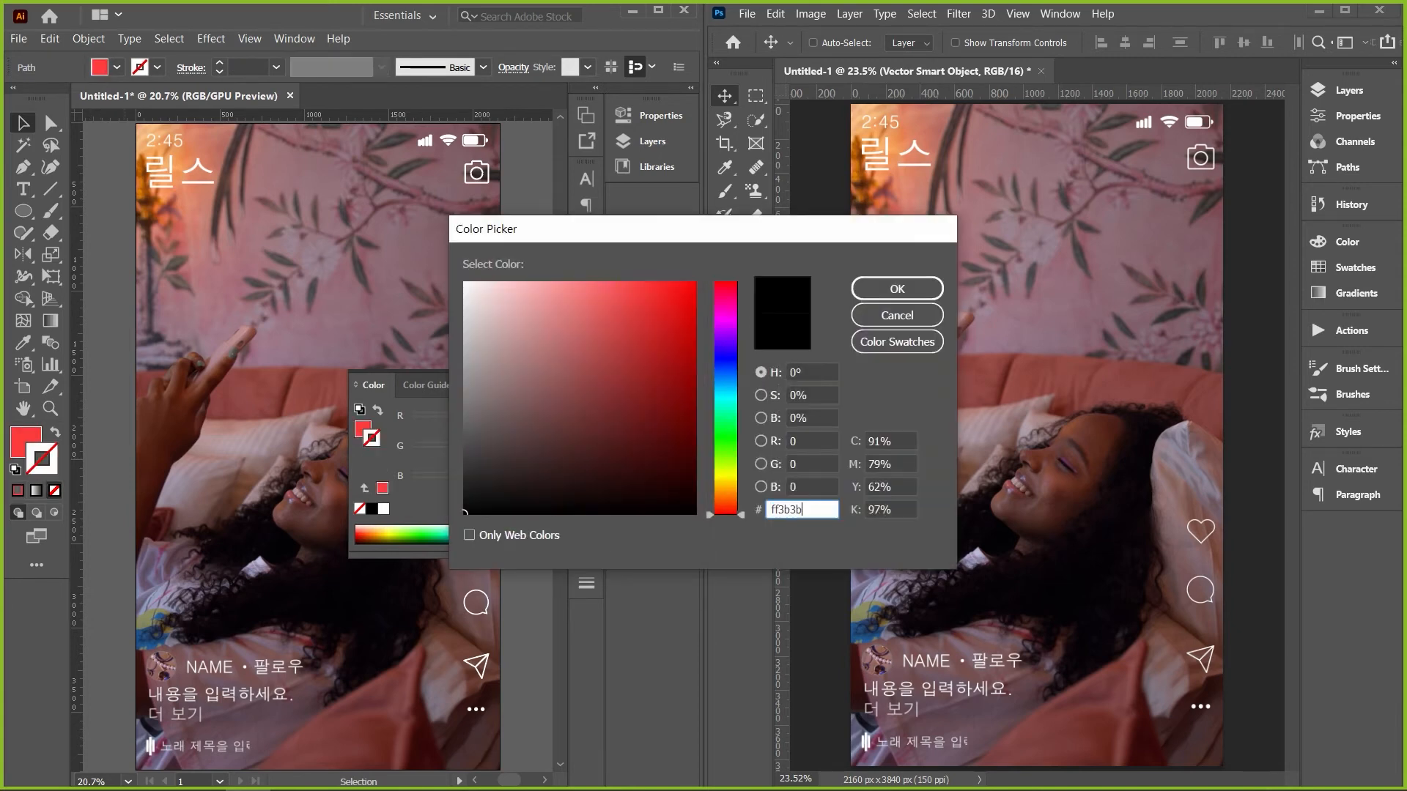
left_click(897, 289)
left_click(534, 385)
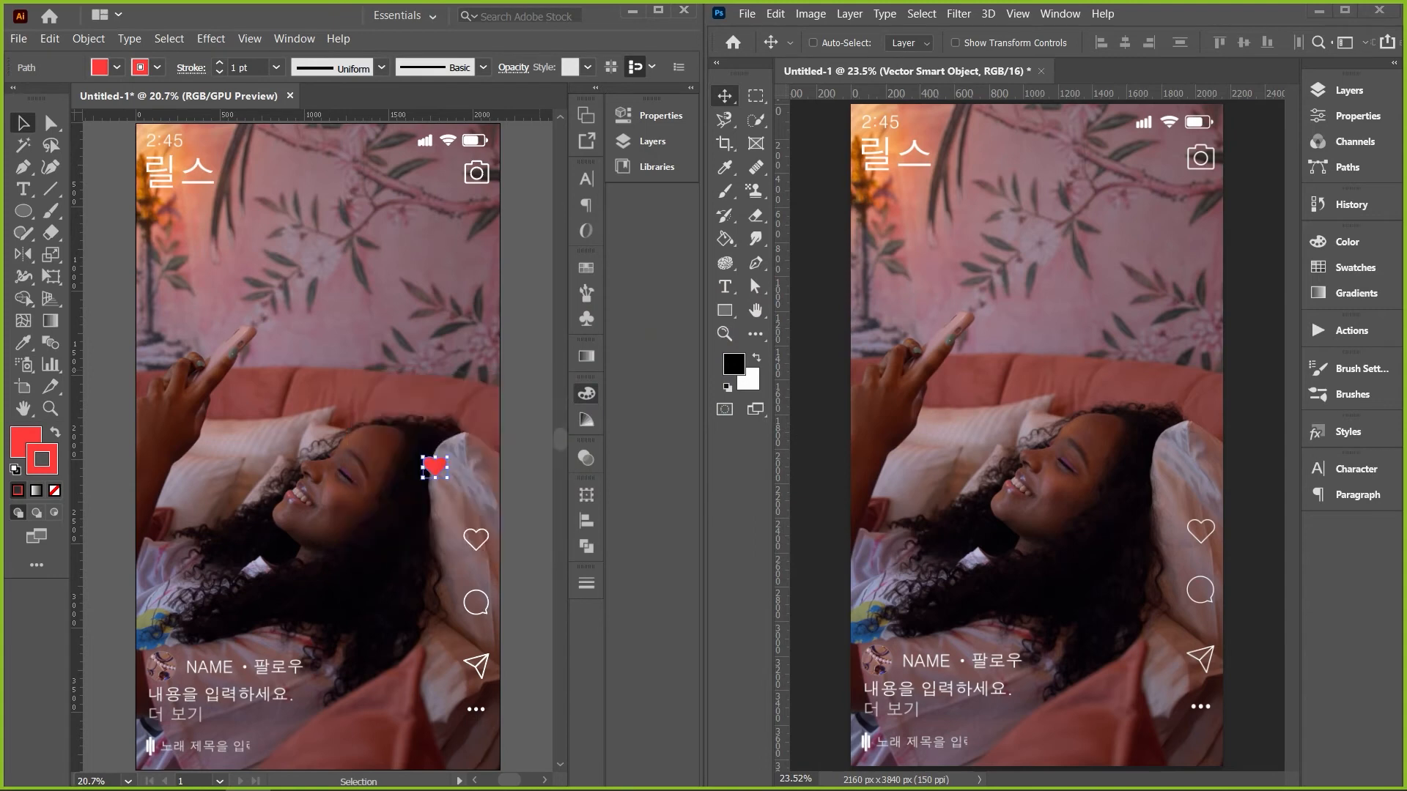
Bring the red heart into the Photoshop document, placing it between the outlined heart and speech bubble, with the guides shown
left_click_drag(436, 466, 1216, 565)
key("ctrl+semicolon")
key("Return")
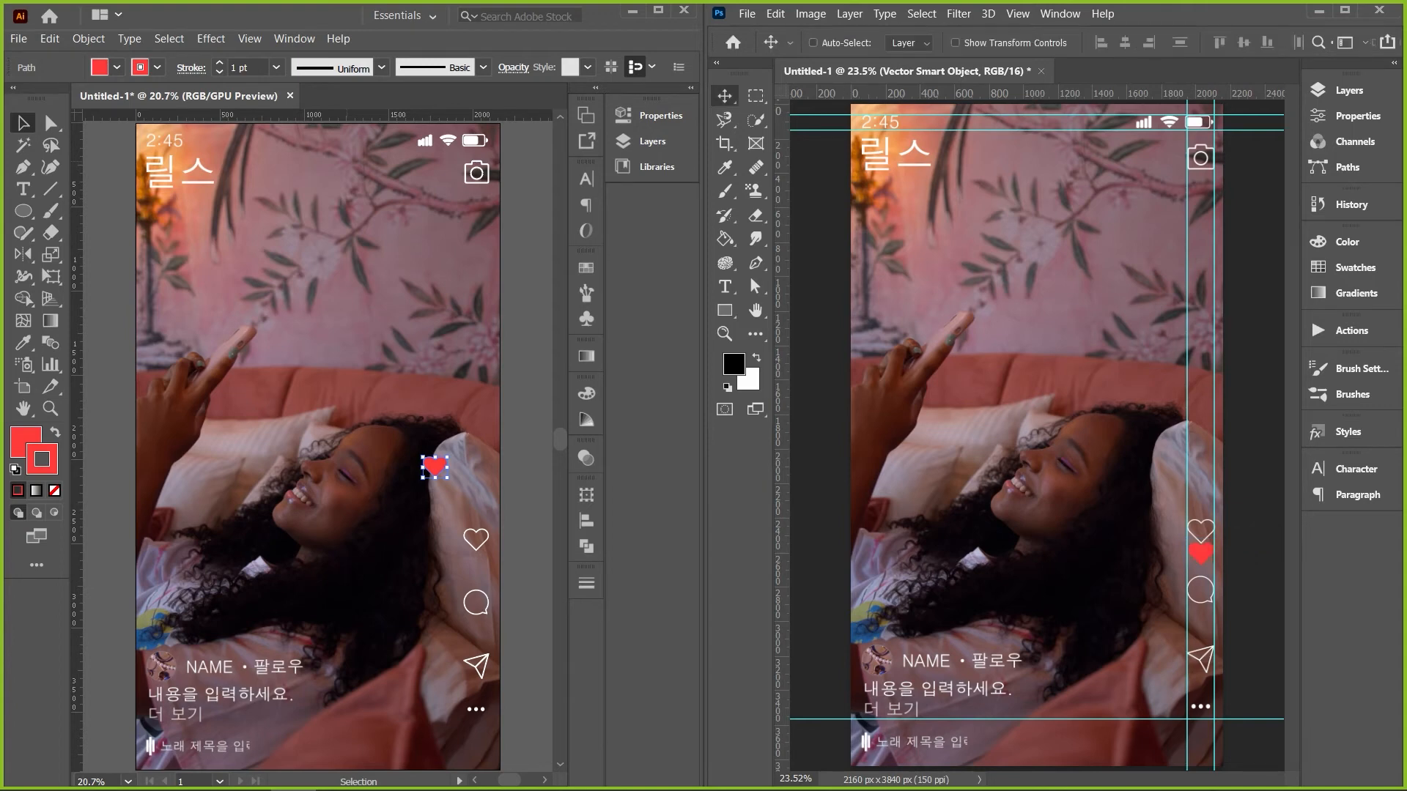
Close Illustrator and save its document to the desktop as an AI file named 릴스 템플릿
left_click(684, 10)
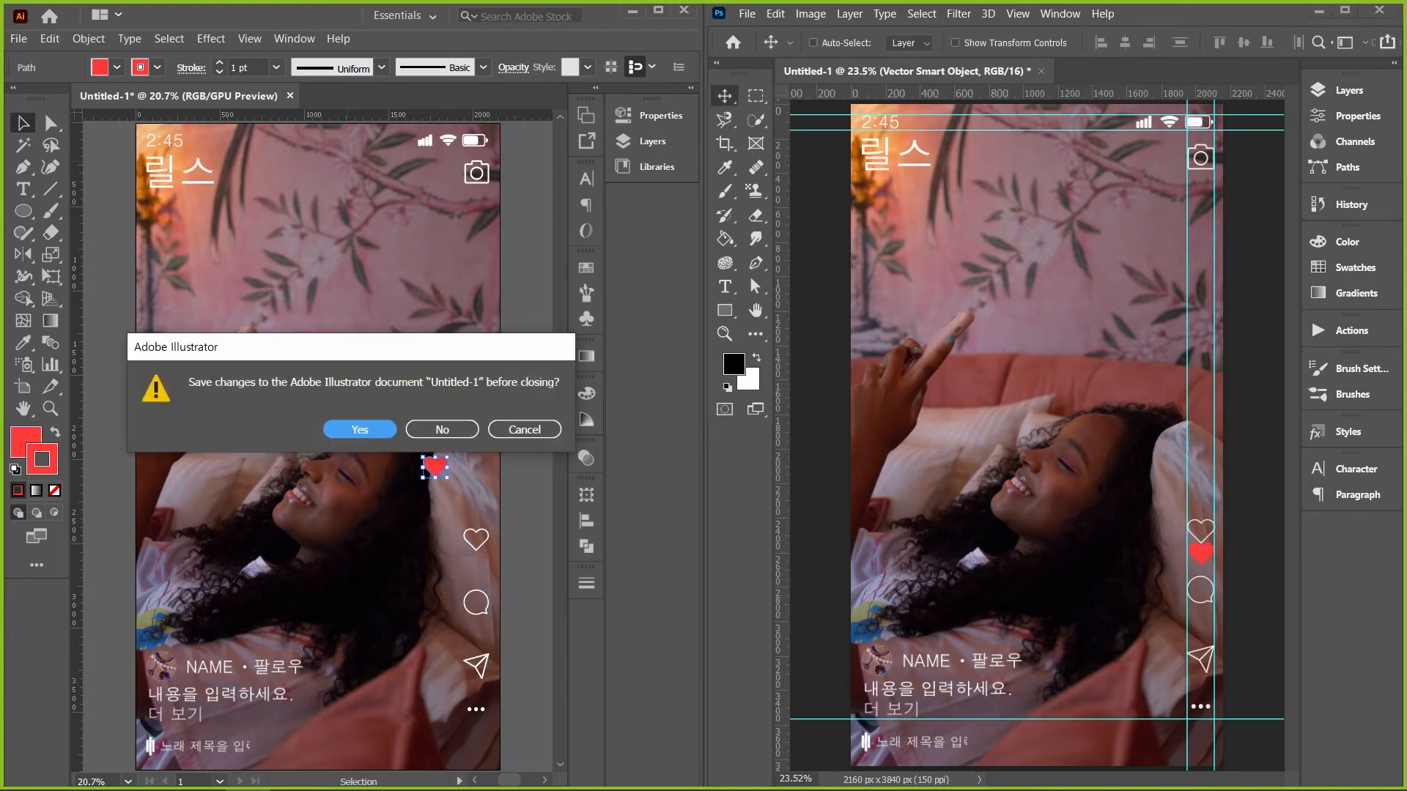
key("Return")
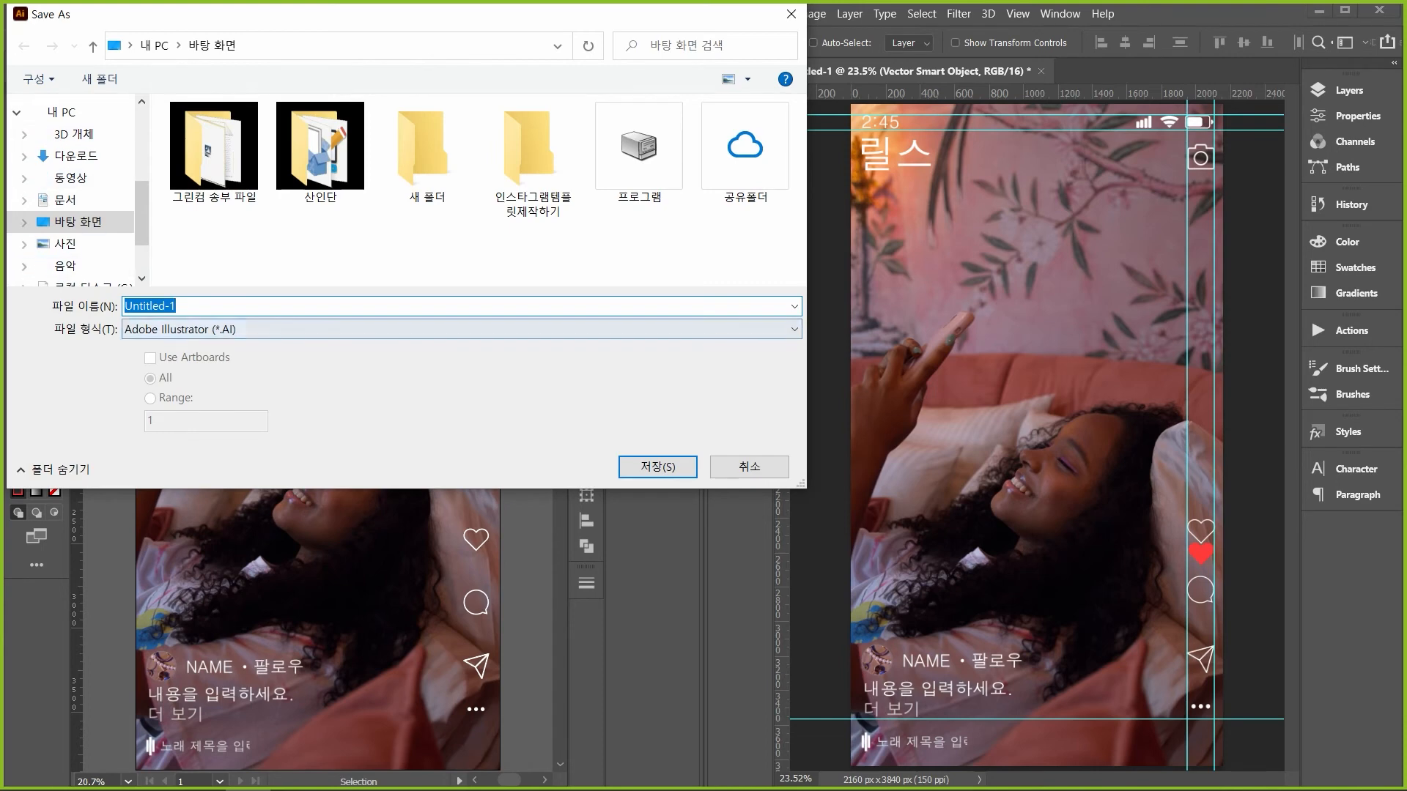
type("릴스 ")
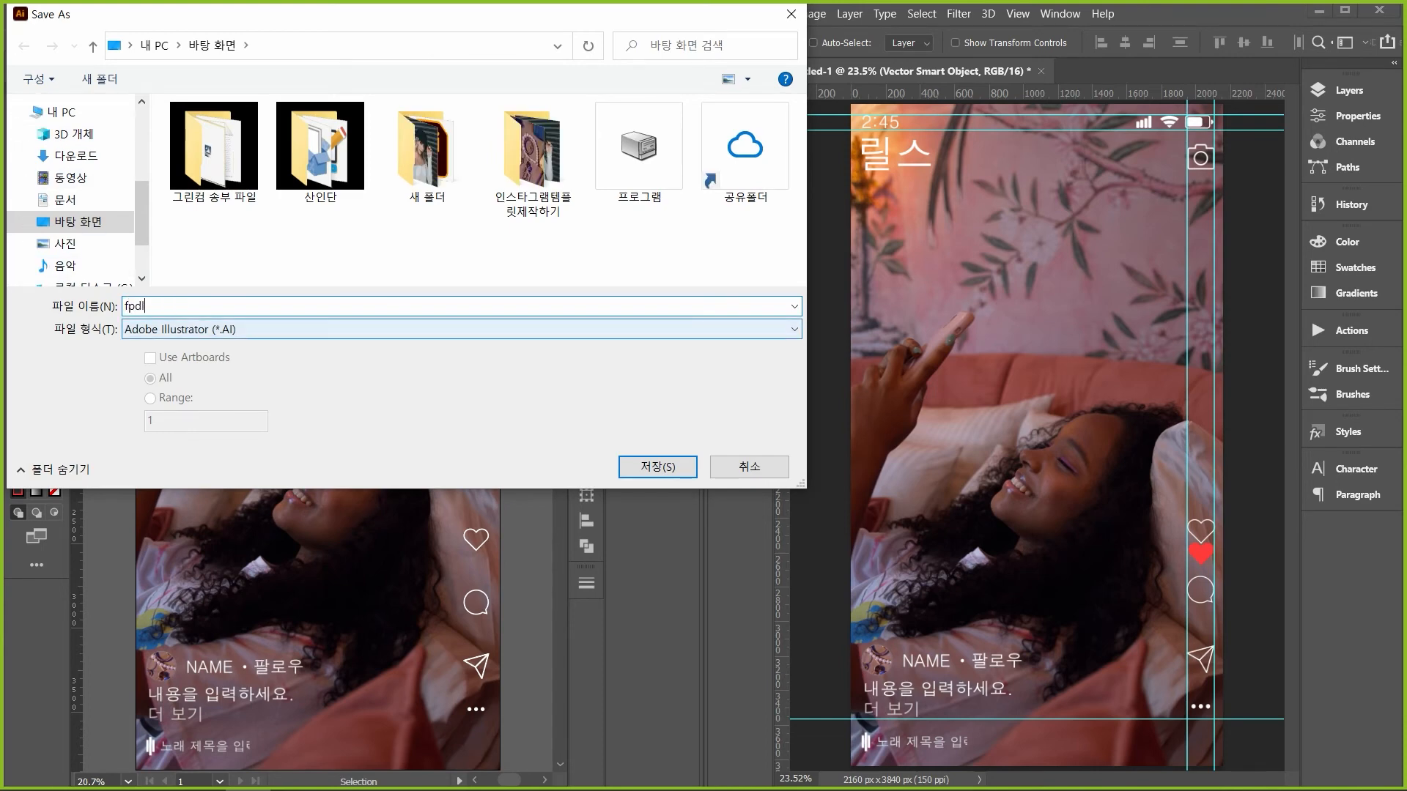
type("템플릿")
key("Return")
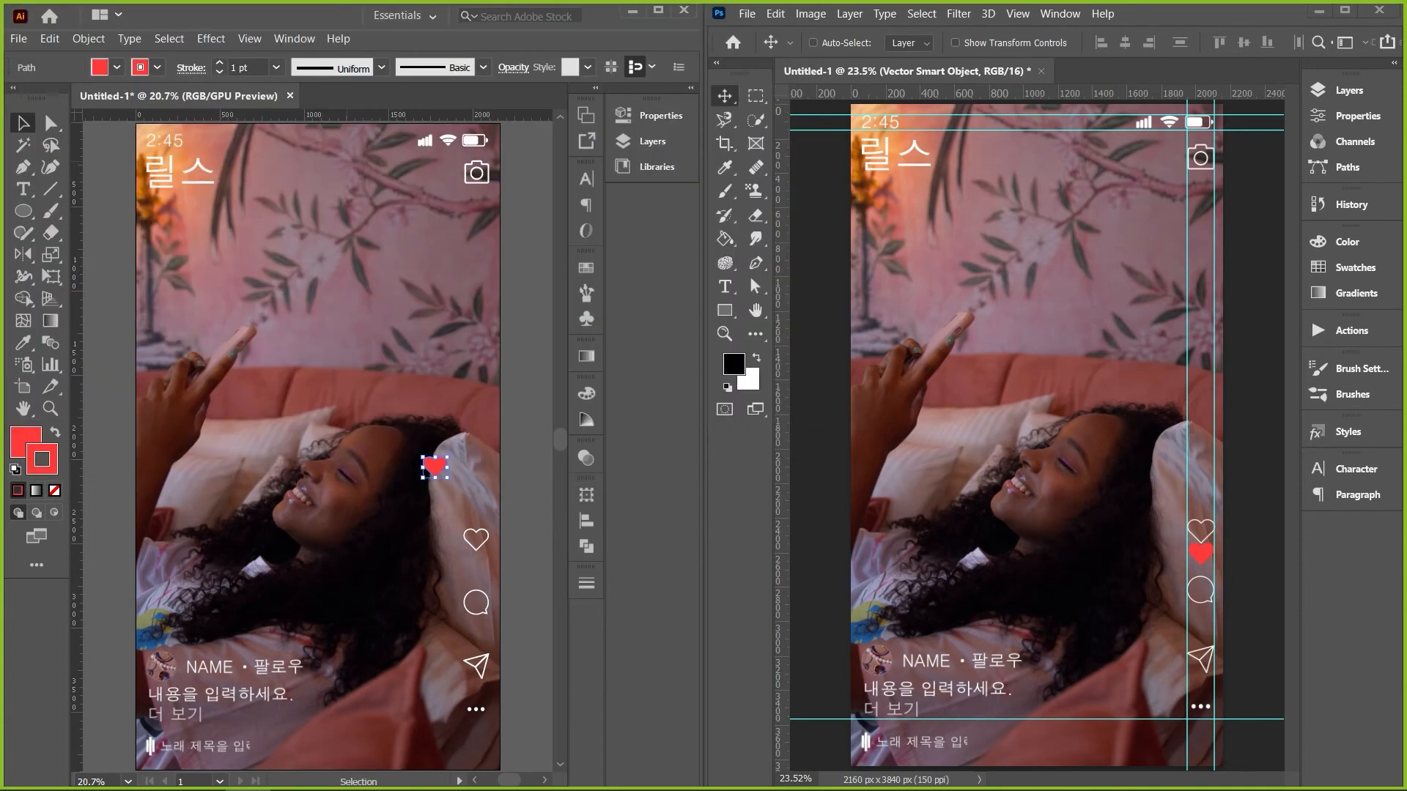
key("Return")
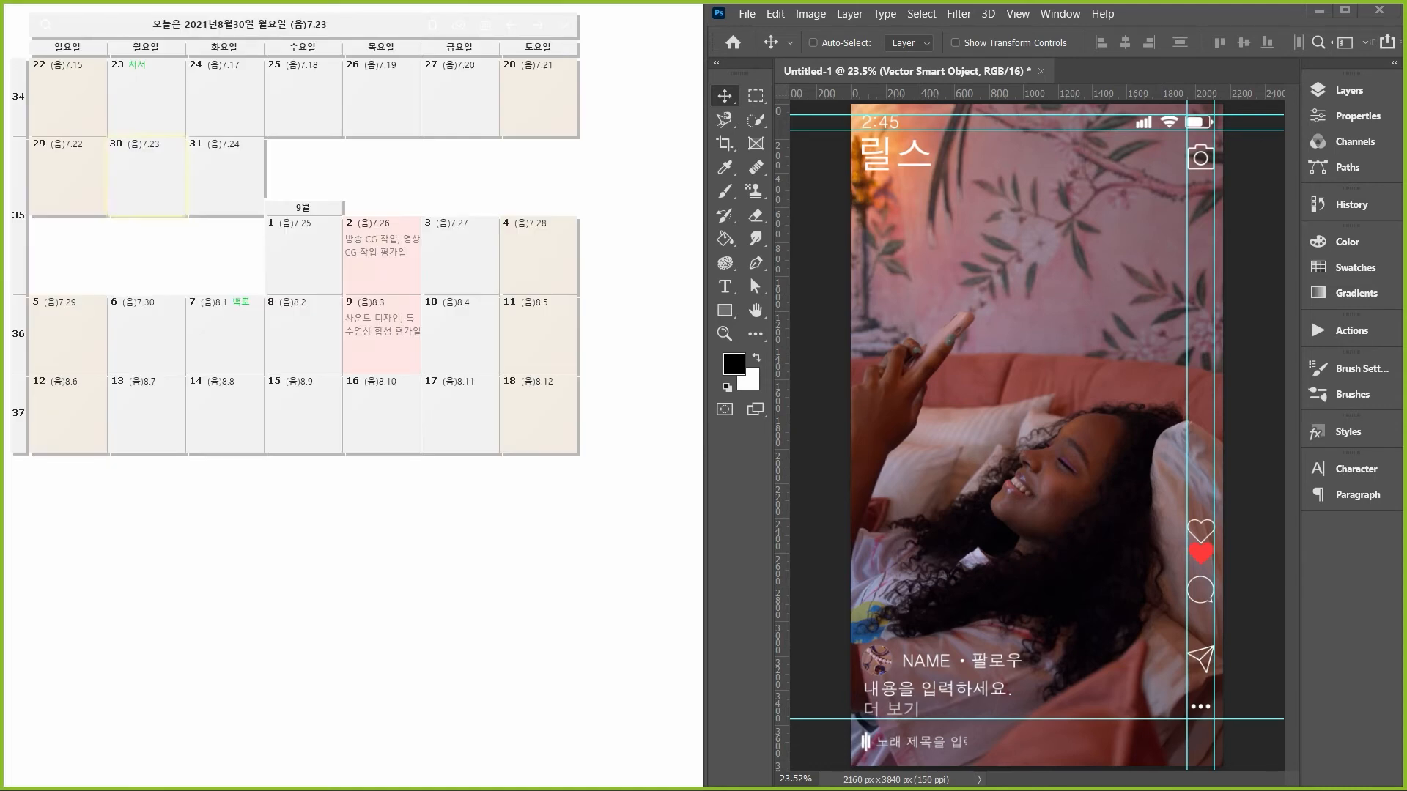
Expand the Photoshop window to fill the whole screen
left_click_drag(704, 395, 114, 395)
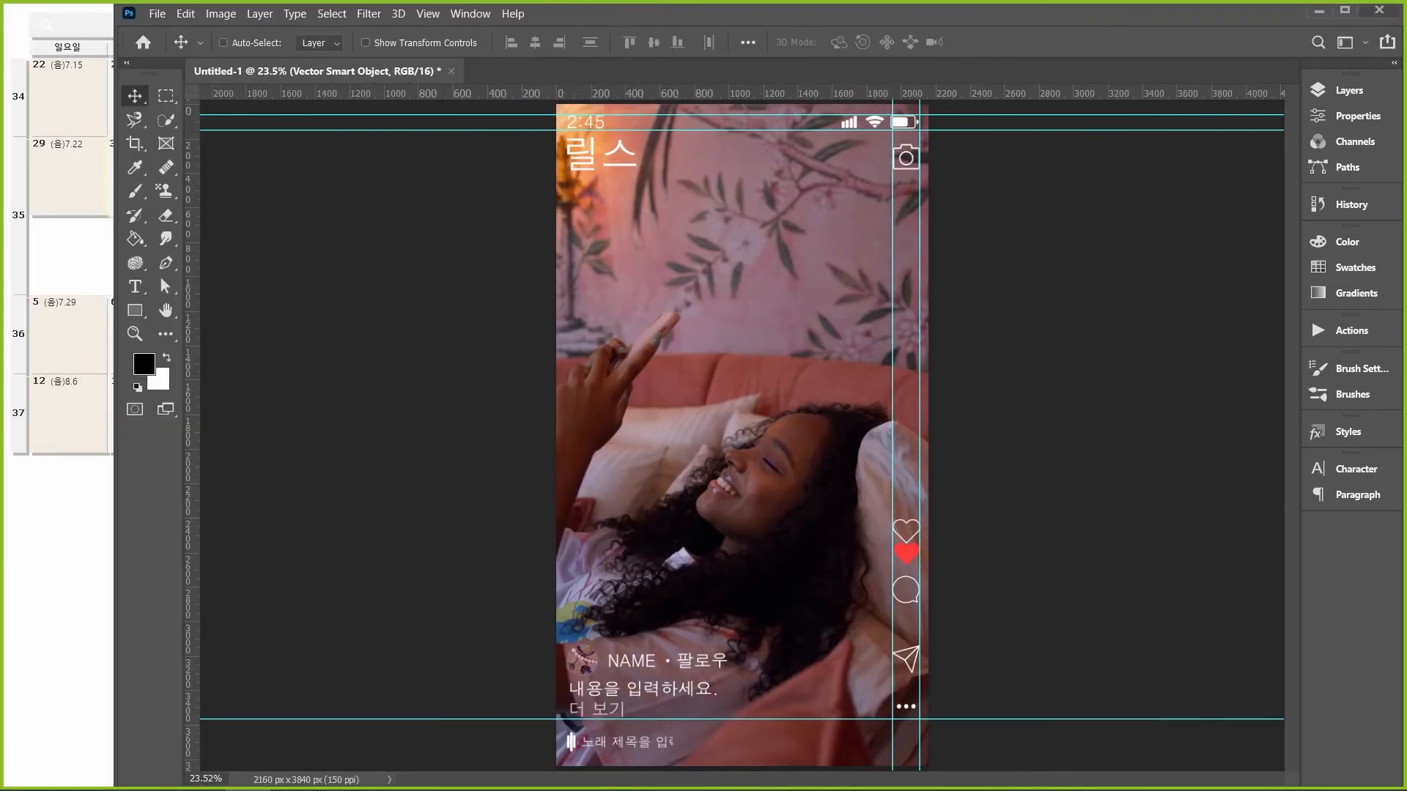
left_click(1318, 11)
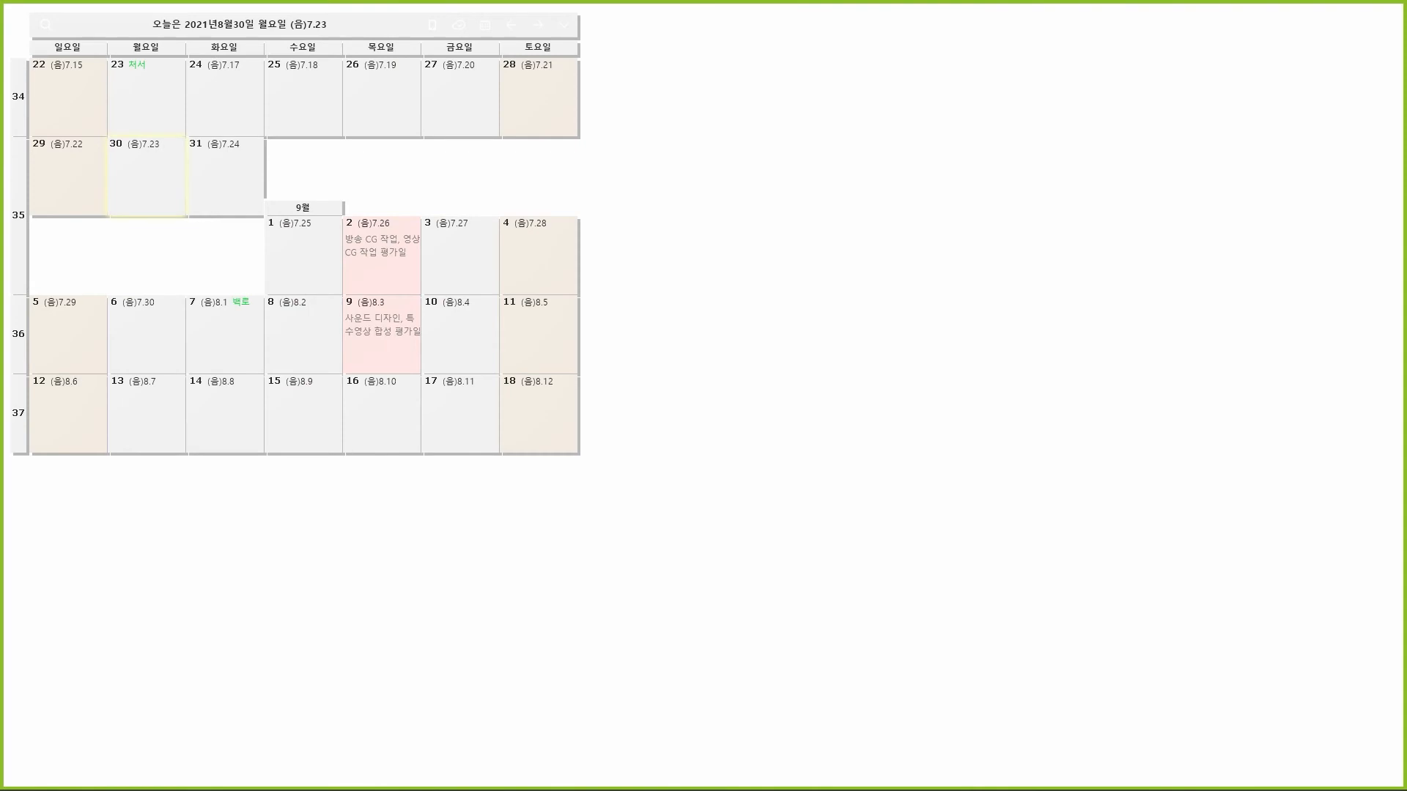
left_click_drag(0, 359, 937, 183)
double_click(937, 183)
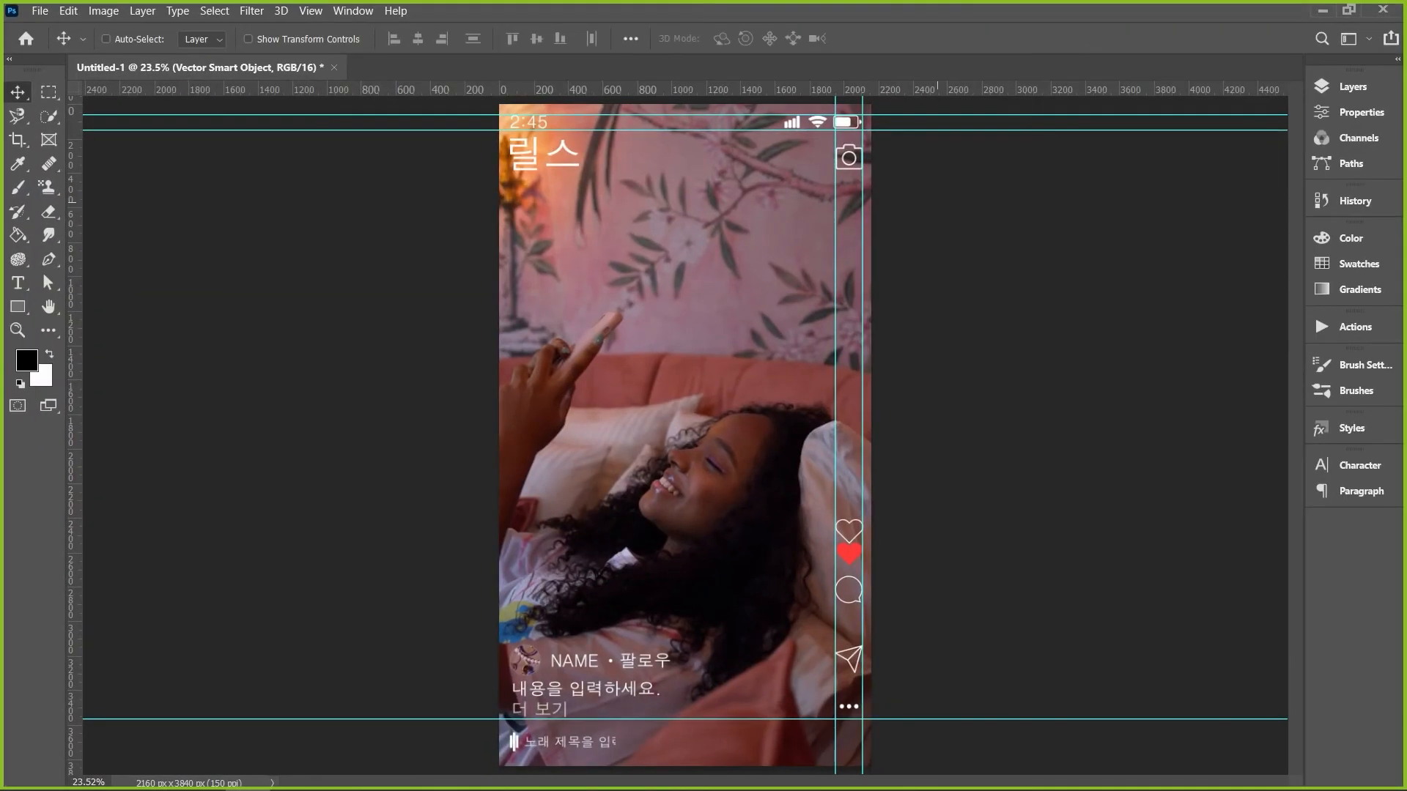
Move the red heart up so it sits on top of the white outlined heart
key("ctrl+plus")
key("ctrl+plus")
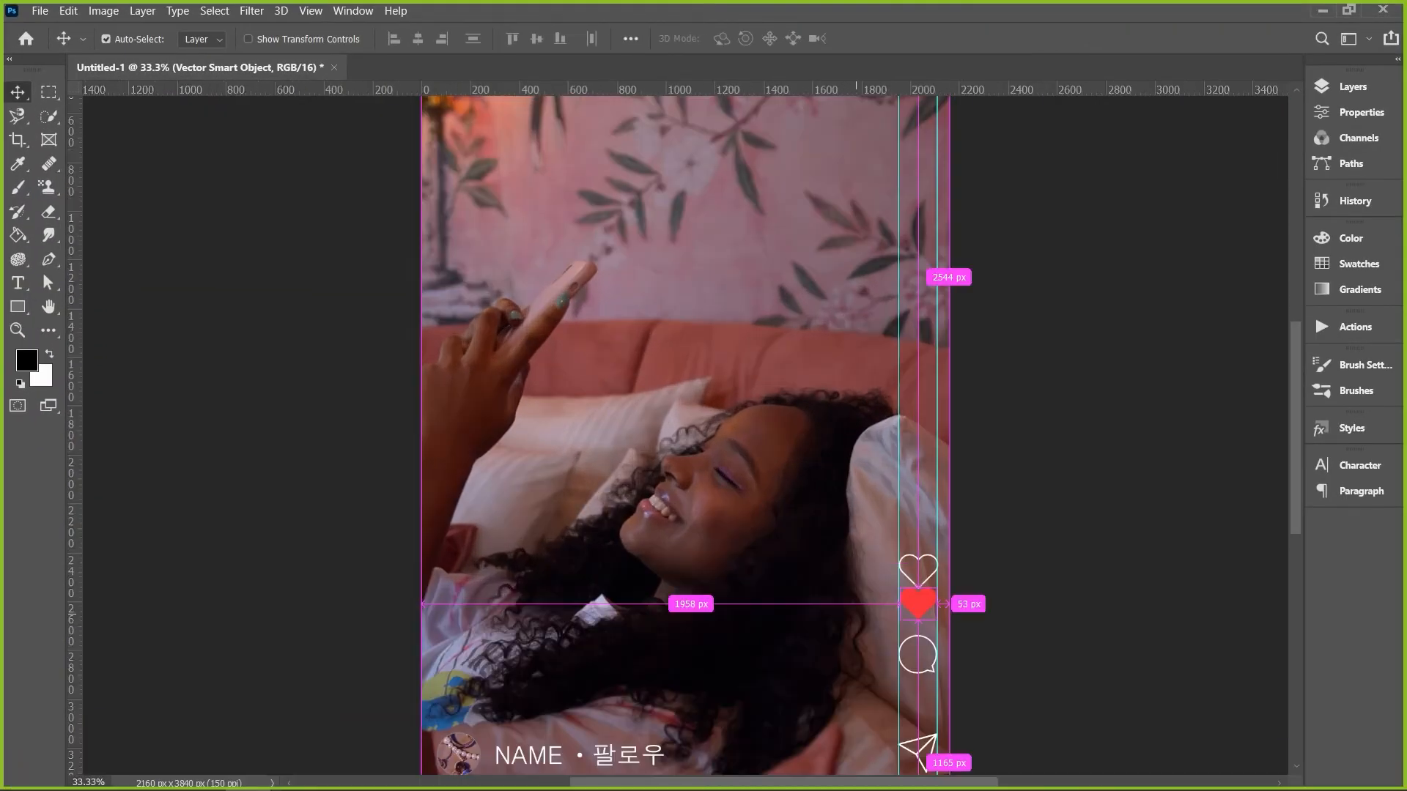
left_click_drag(918, 604, 917, 570)
key("ctrl+plus")
key("ctrl+plus")
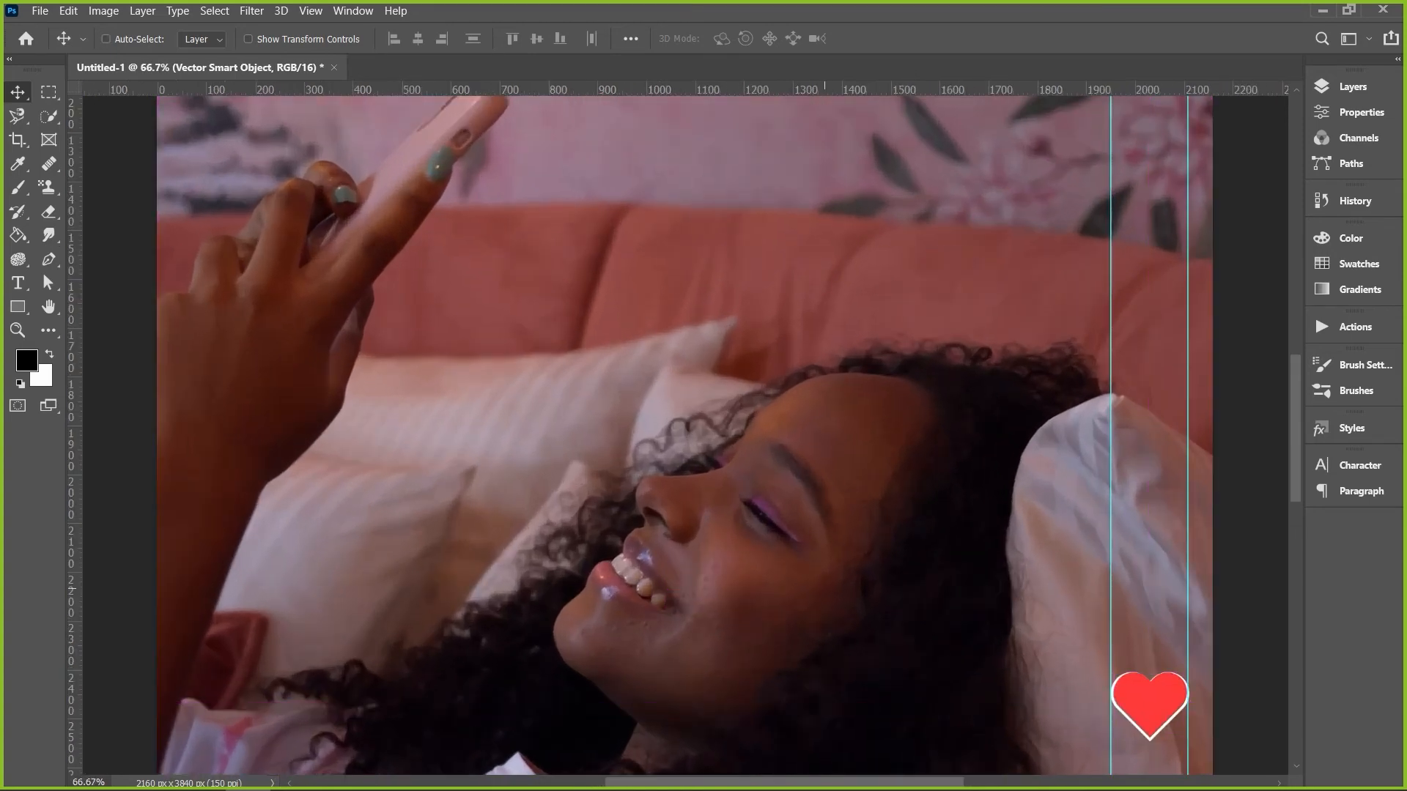
left_click_drag(1295, 418, 1295, 482)
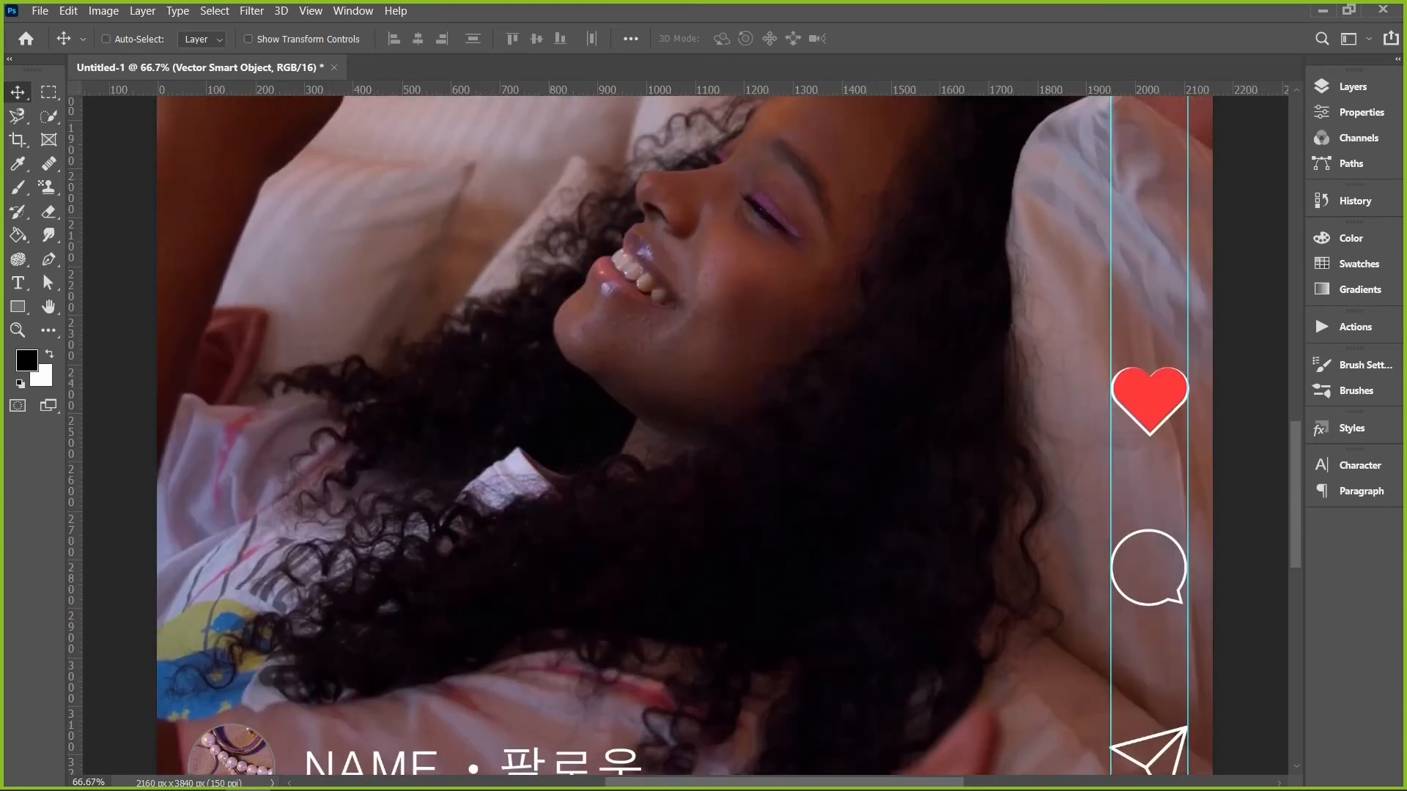
Enlarge the red heart slightly and nudge it up to fully cover the white outline, commit the transform, and hide the guides
key("ctrl+t")
left_click_drag(1187, 438, 1191, 444)
key("Up")
key("Up")
key("Up")
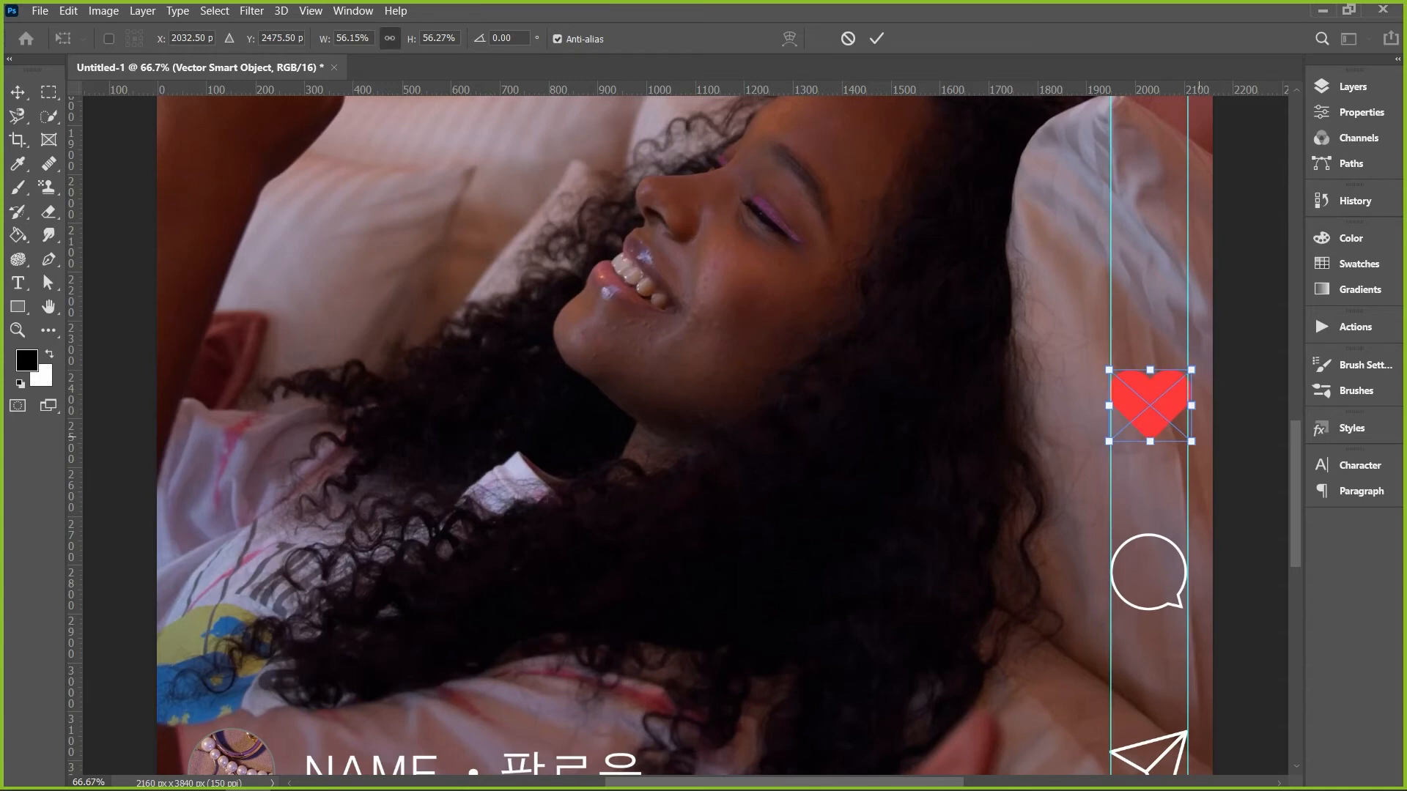
left_click_drag(1191, 441, 1190, 440)
key("Return")
key("ctrl+semicolon")
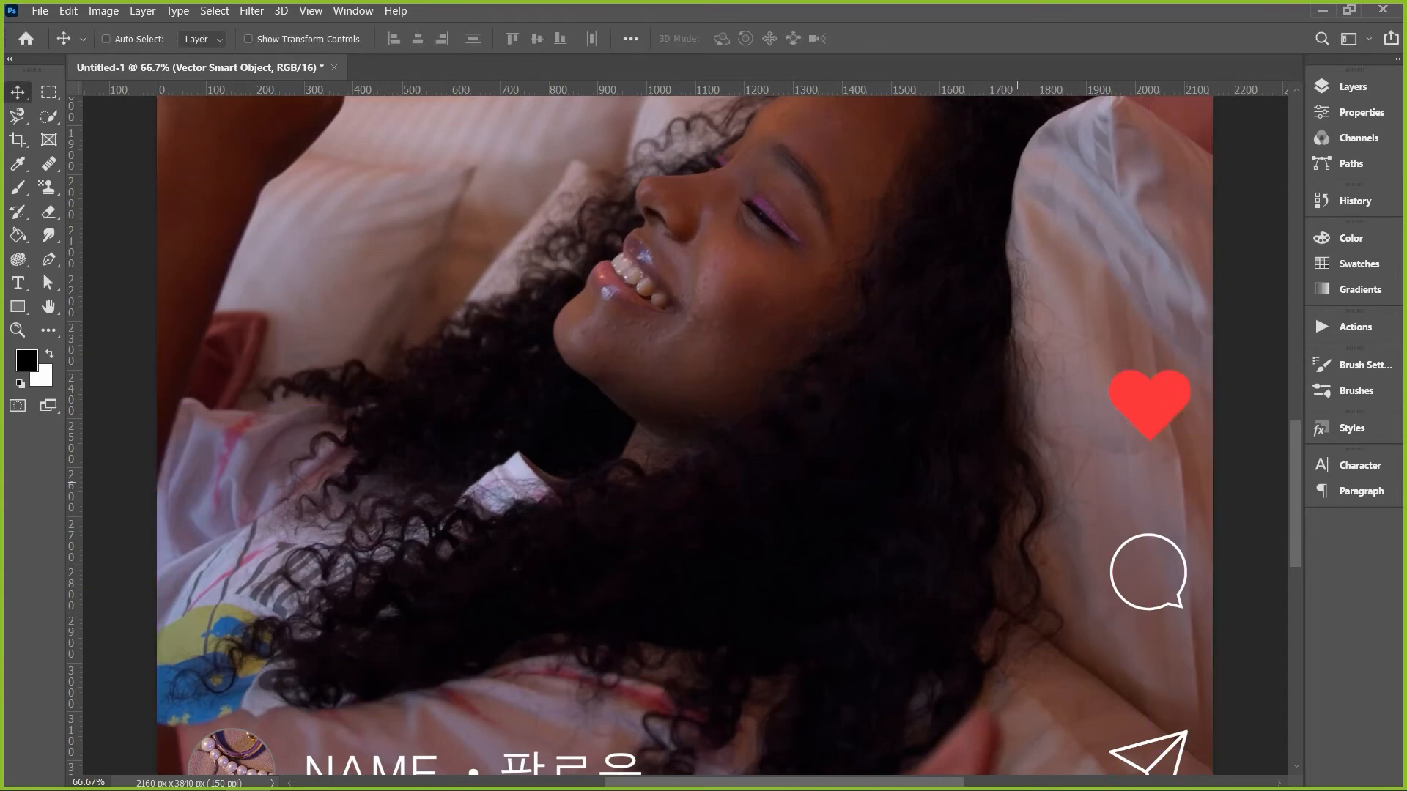
Rename the top Vector Smart Object layer, which holds the red heart, as 빨강하트
key("ctrl+0")
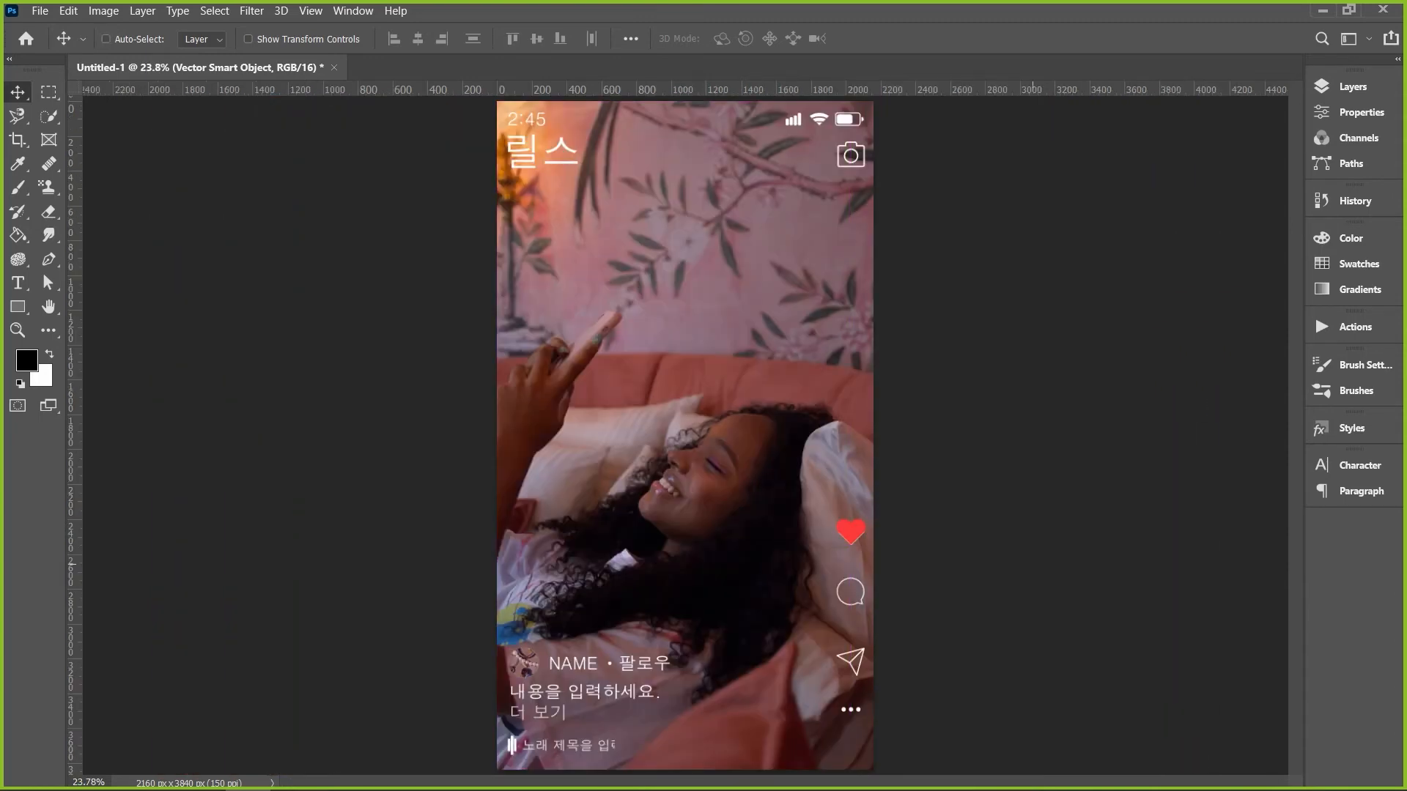
key("ctrl+plus")
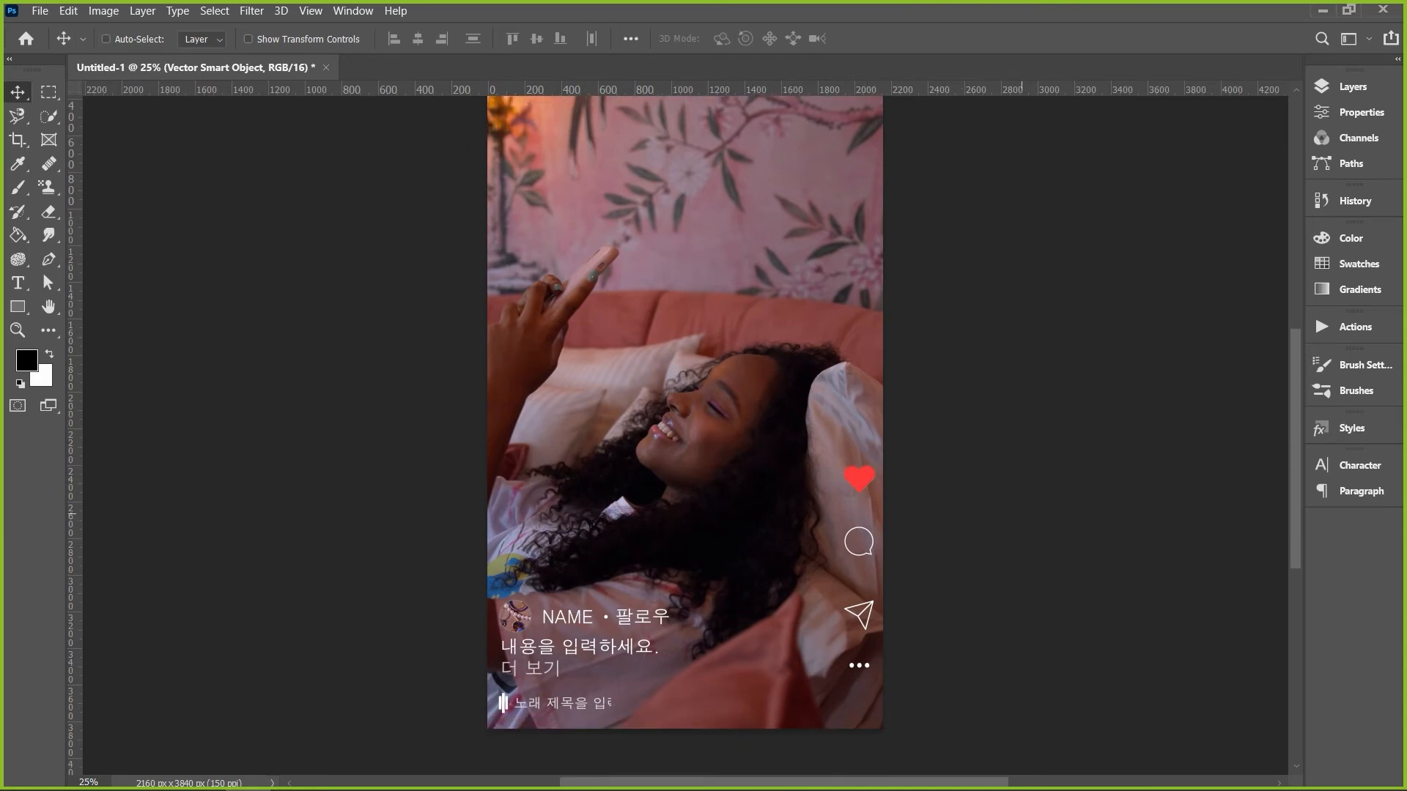
left_click_drag(545, 370, 607, 478)
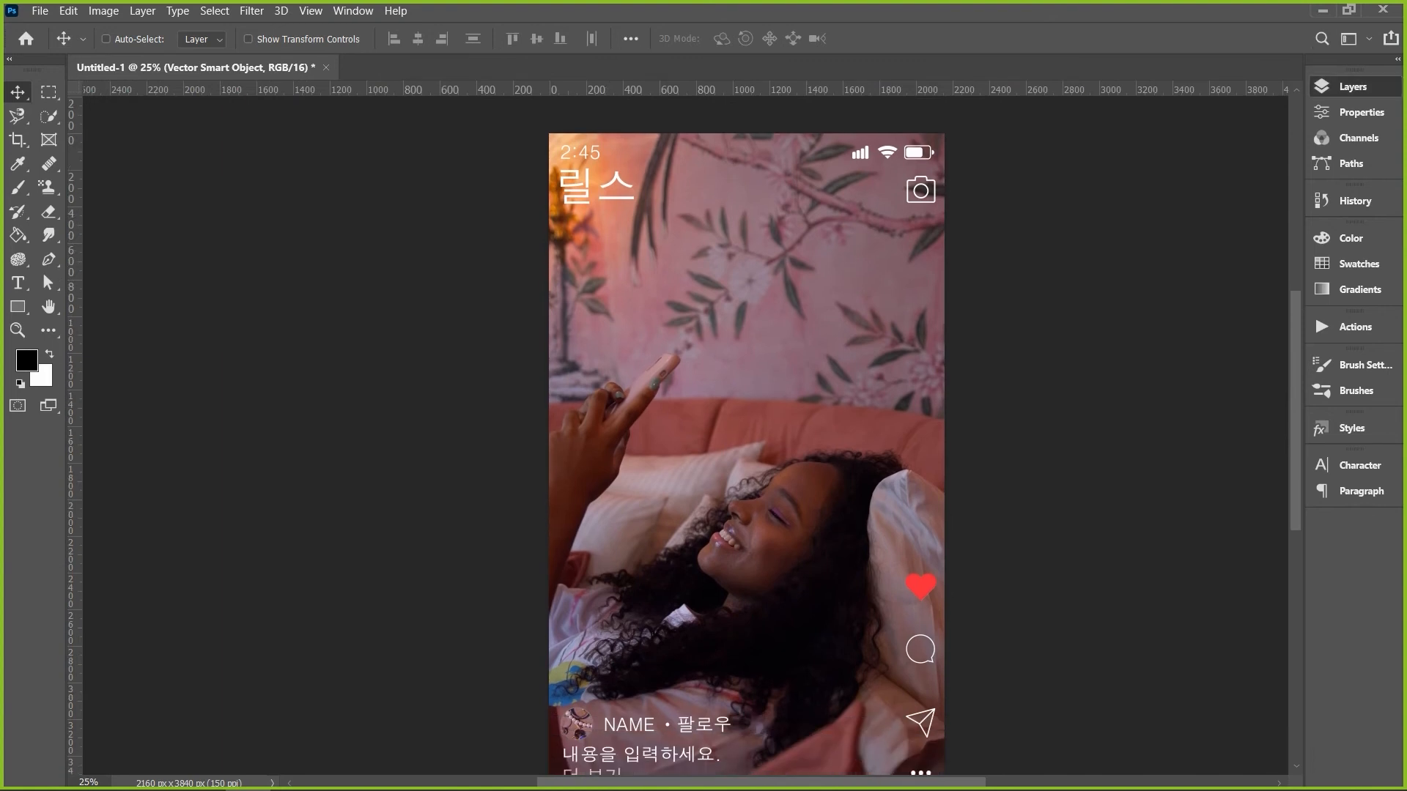
left_click(1352, 87)
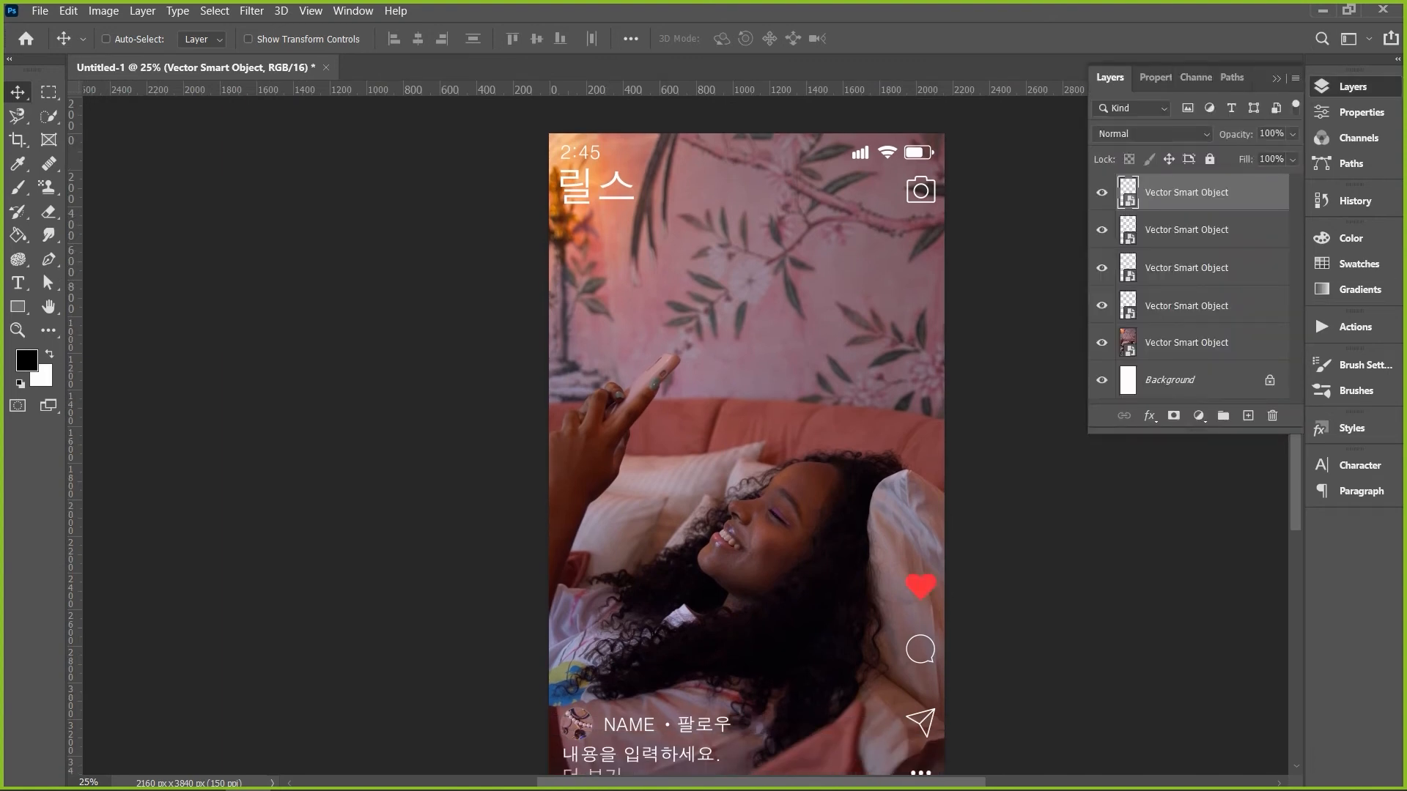
double_click(1186, 192)
type("Qkfrks")
key("BackSpace")
key("BackSpace")
key("BackSpace")
key("BackSpace")
key("BackSpace")
key("BackSpace")
type("빨강하트")
key("Return")
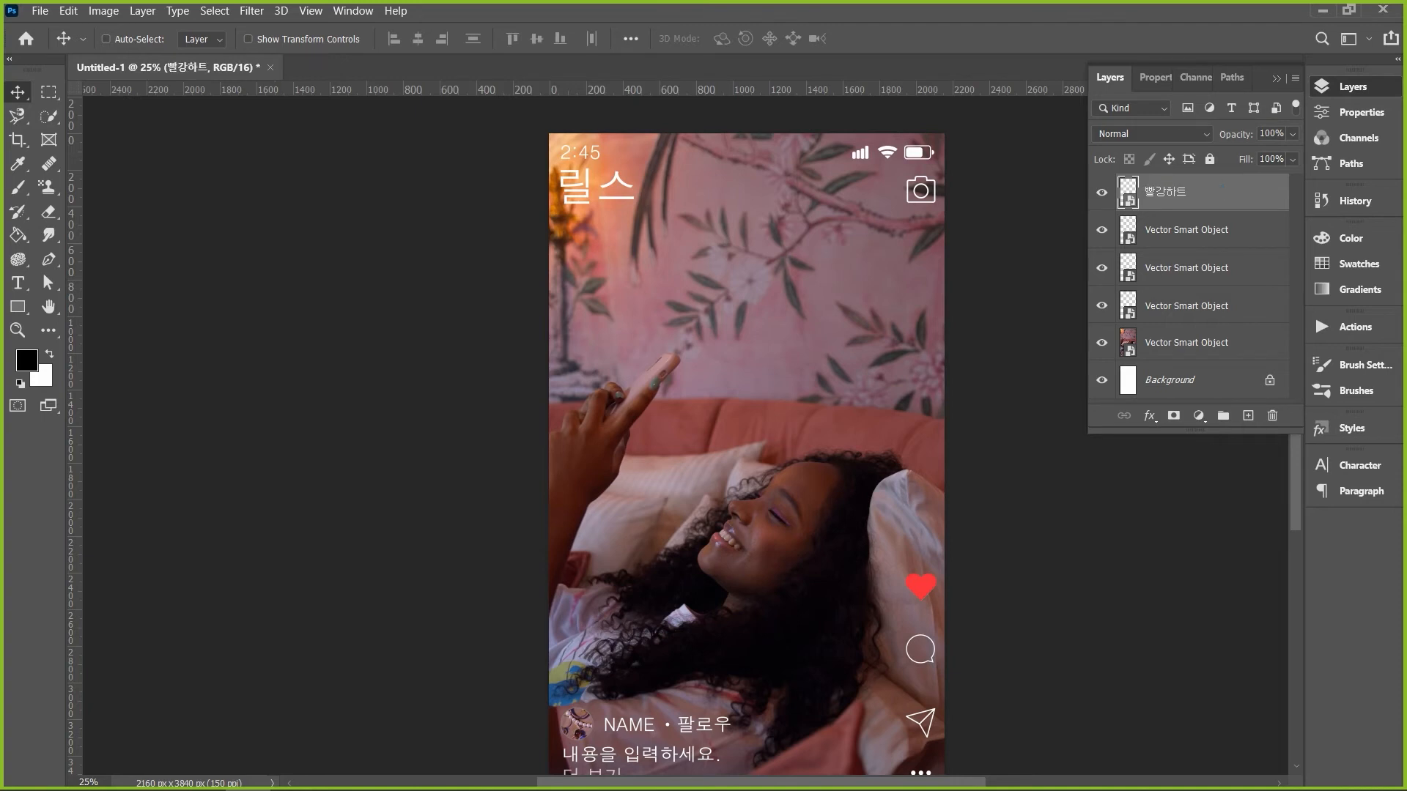
Rename the Vector Smart Object layer directly below 빨강하트 as 흰색하트
double_click(1186, 230)
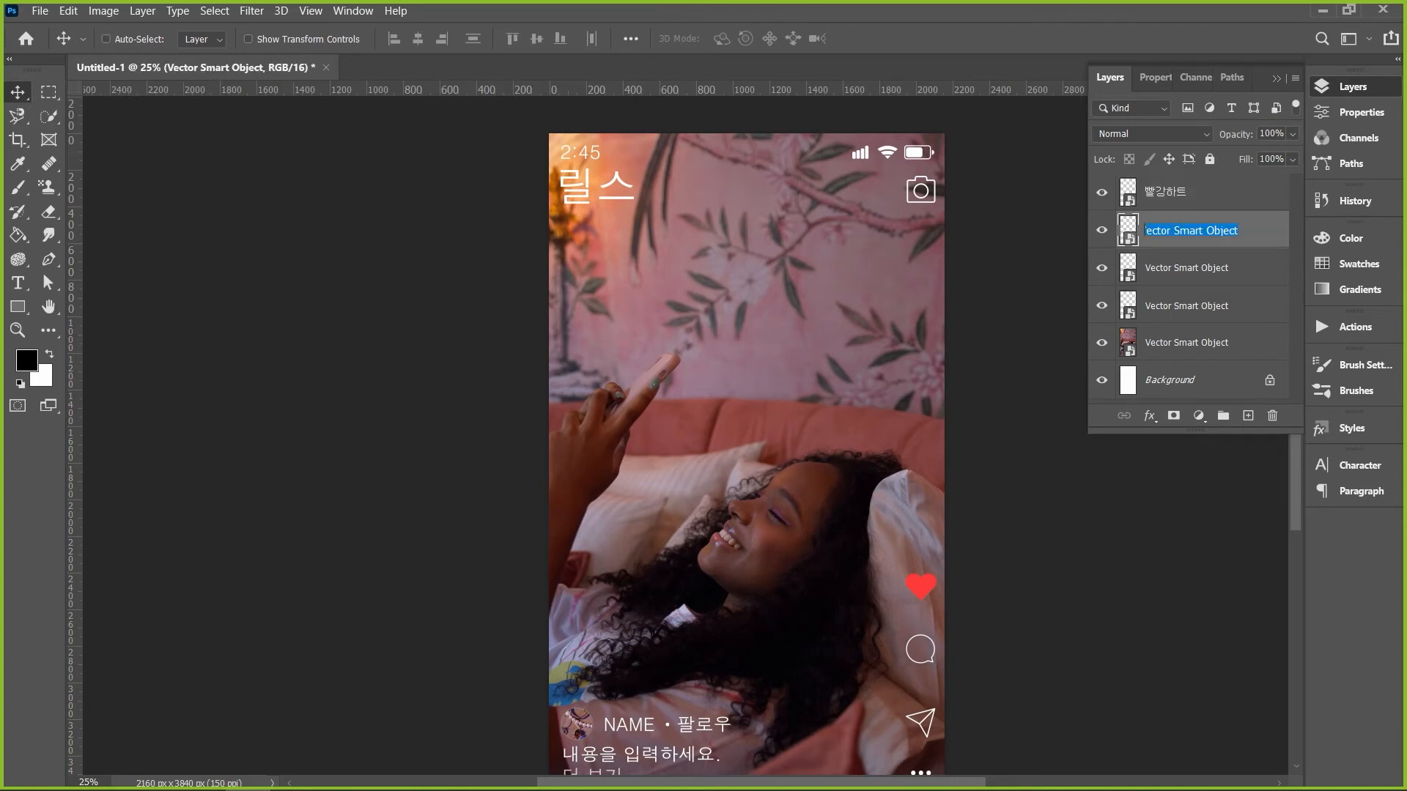
type("흰색하트")
key("Return")
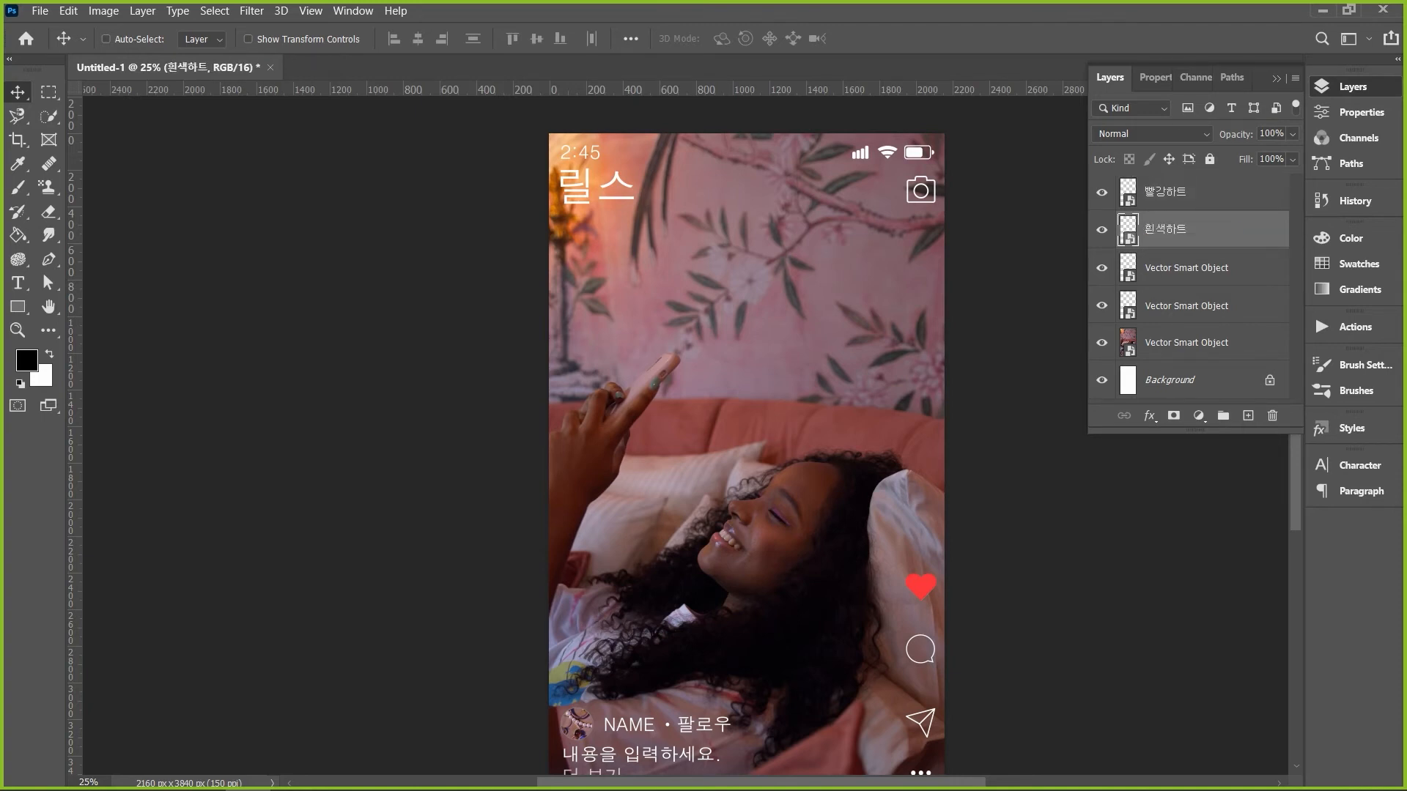
Rename the Vector Smart Object layer directly below 흰색하트 as 하단 아이콘
left_click(1186, 268)
double_click(1186, 268)
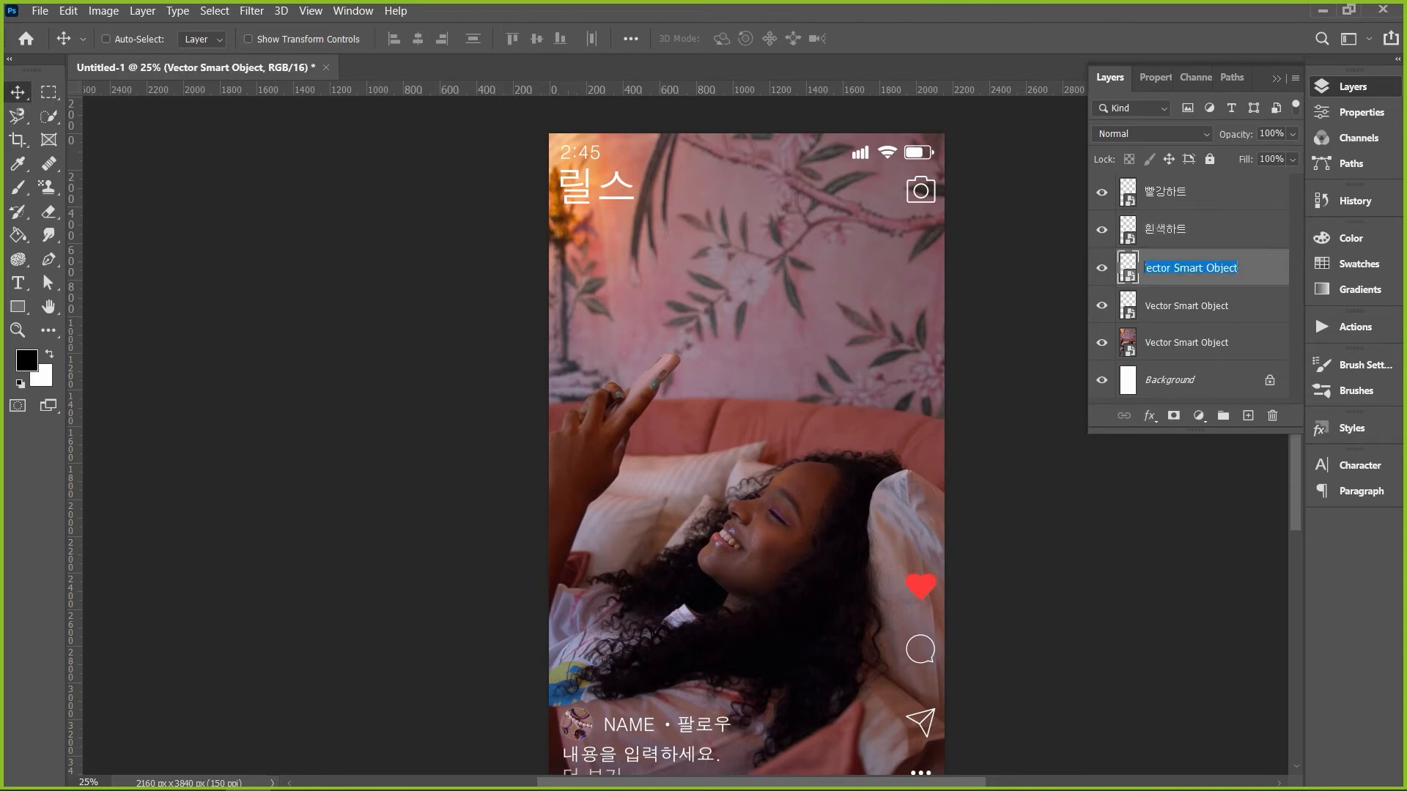
type("하다ㄴ아이")
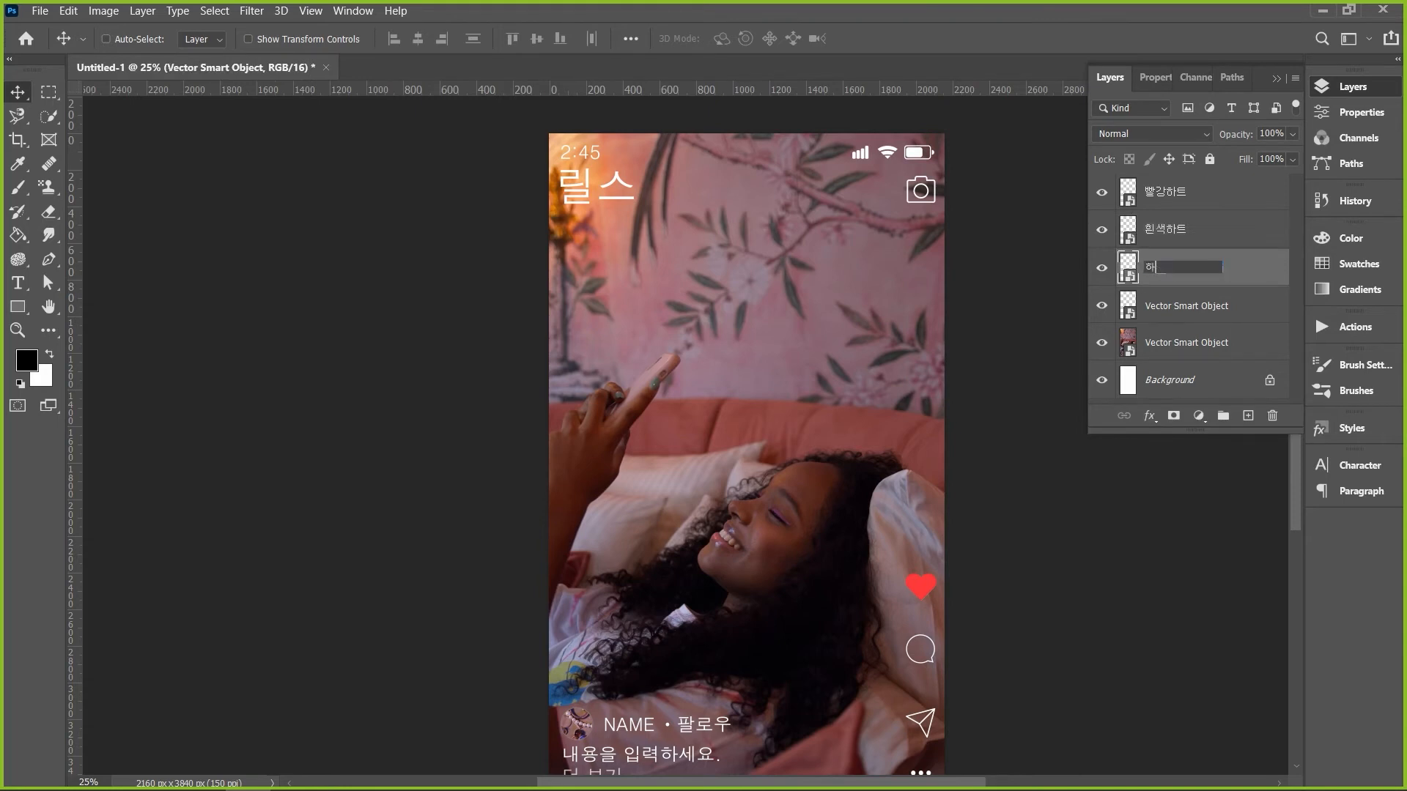
type("콘")
key("Left")
key("Left")
key("Left")
key("Return")
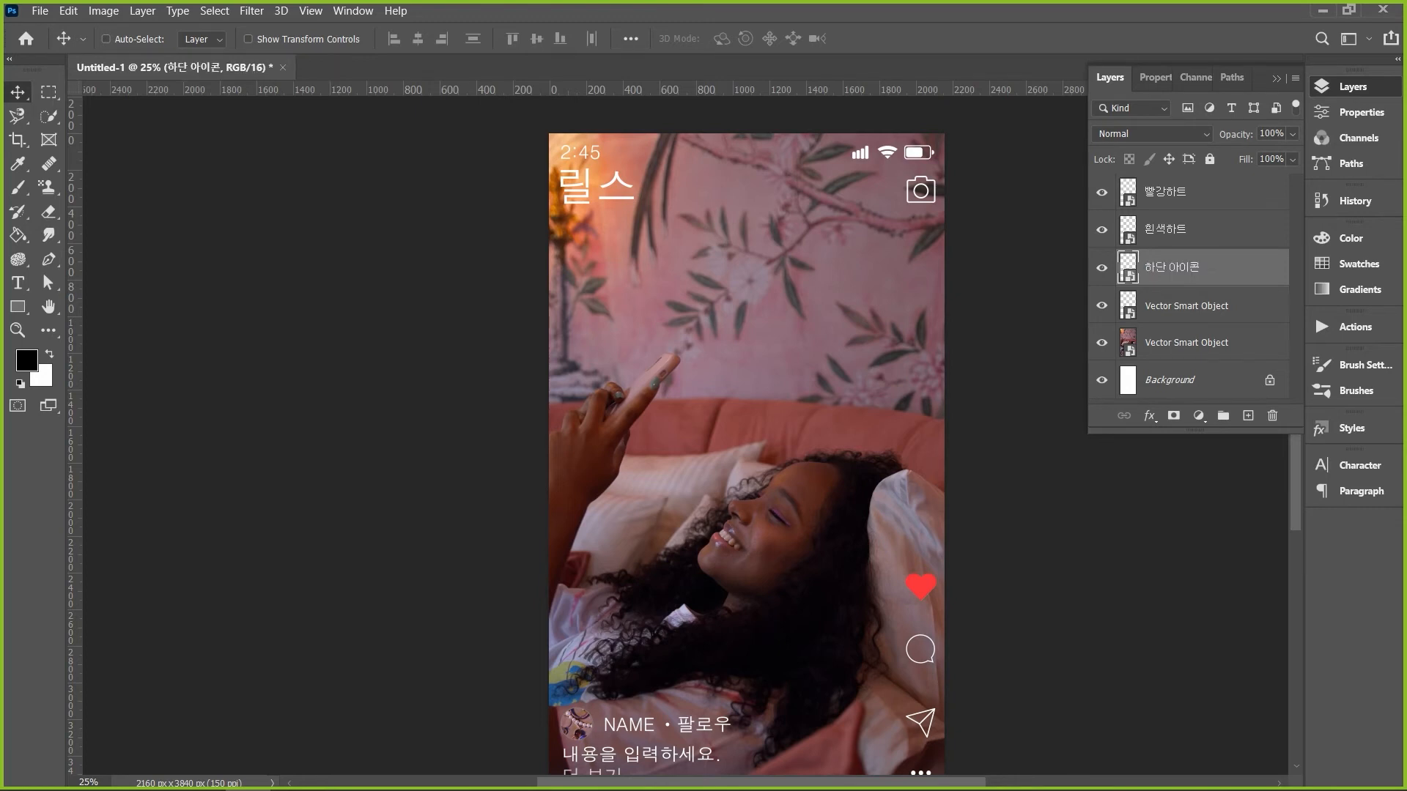
Rename the Vector Smart Object layer directly below 하단 아이콘 as 상단 아이콘
double_click(1186, 306)
type("상단 아이")
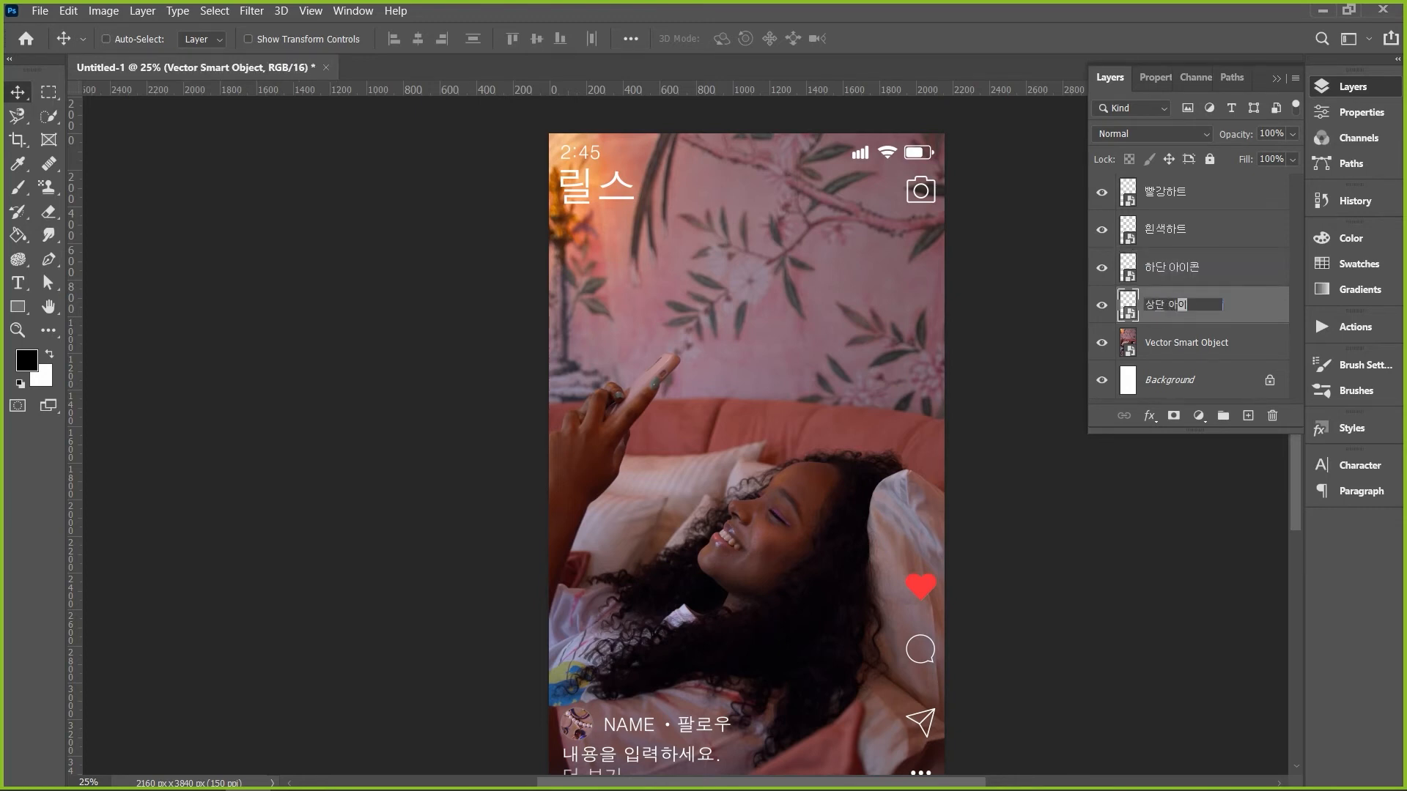
type("콘")
key("Return")
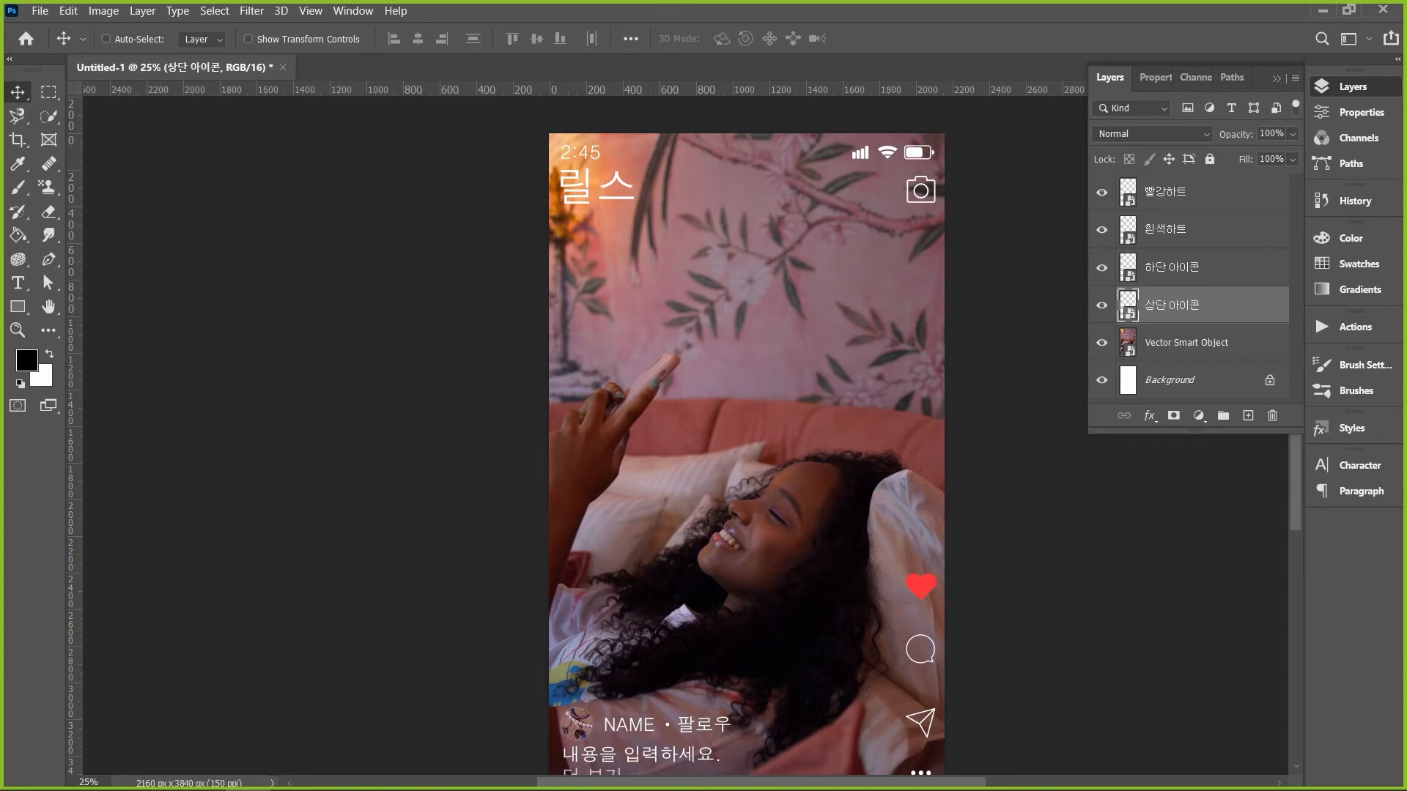
Hide and reshow the four named icon and heart layers to check what each one contains
left_click(1101, 305)
left_click(1102, 268)
left_click(1101, 230)
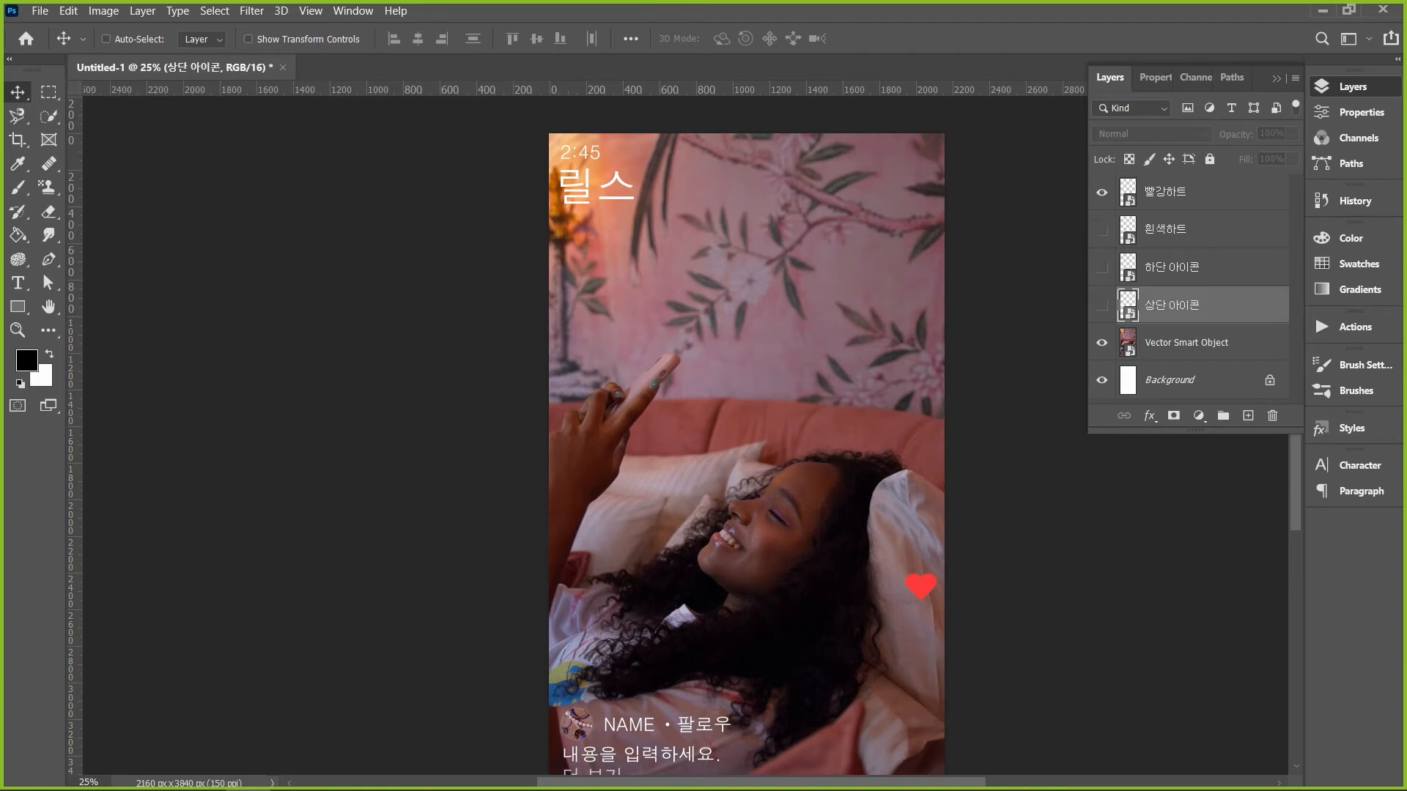
left_click(1102, 192)
left_click(1101, 193)
left_click(1102, 230)
left_click(1101, 268)
left_click(1102, 306)
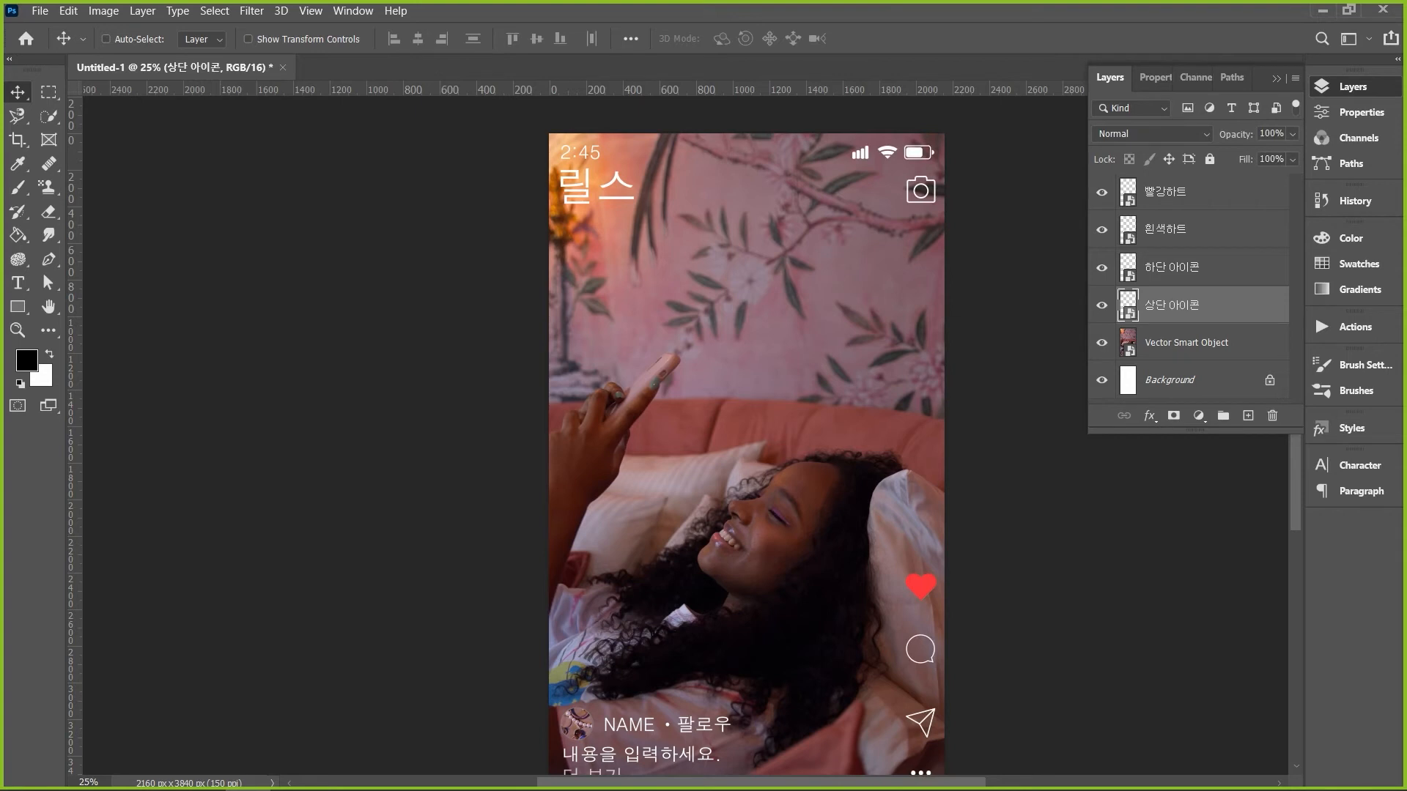
Delete the photo layer and the white Background layer, keeping only the four named icon layers
left_click(1186, 343)
key("Delete")
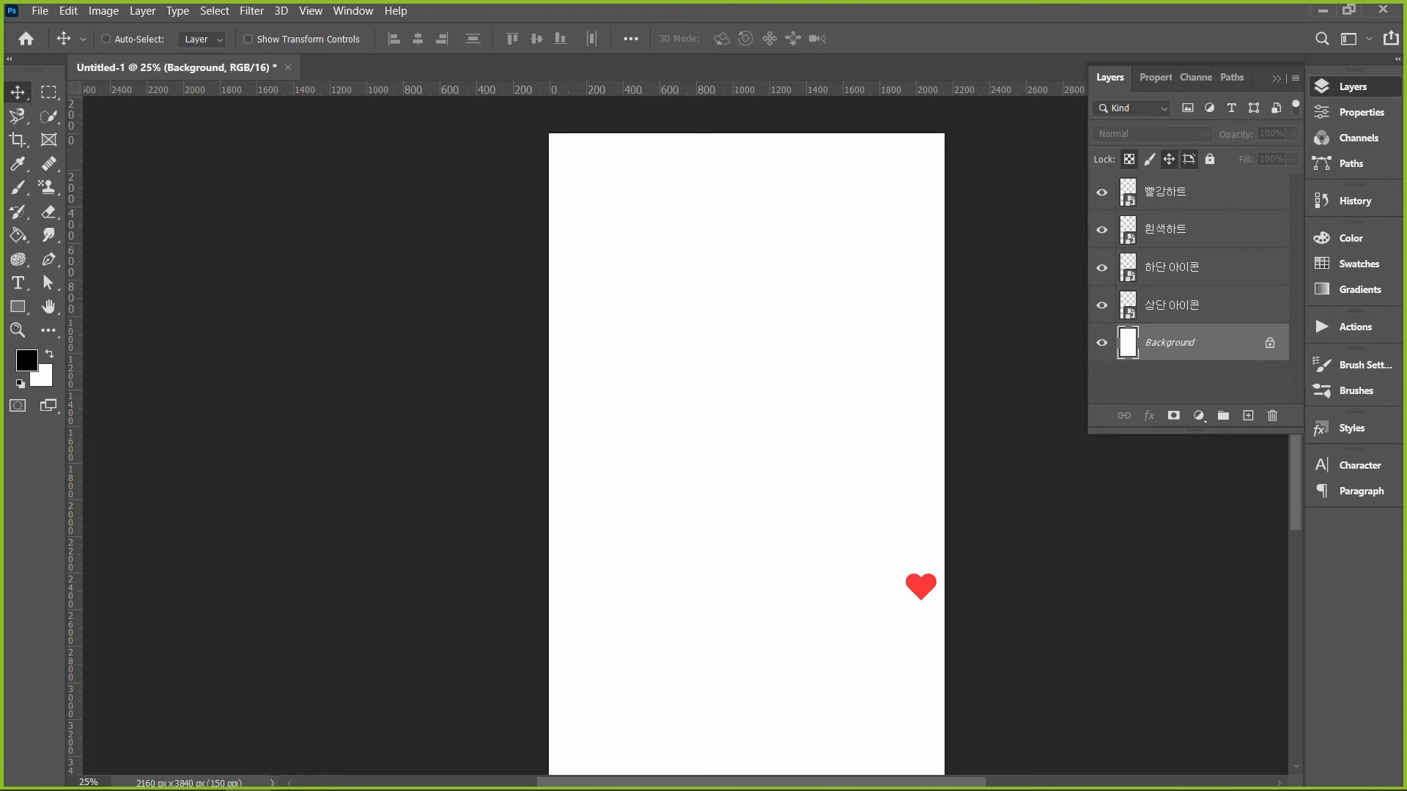
key("Delete")
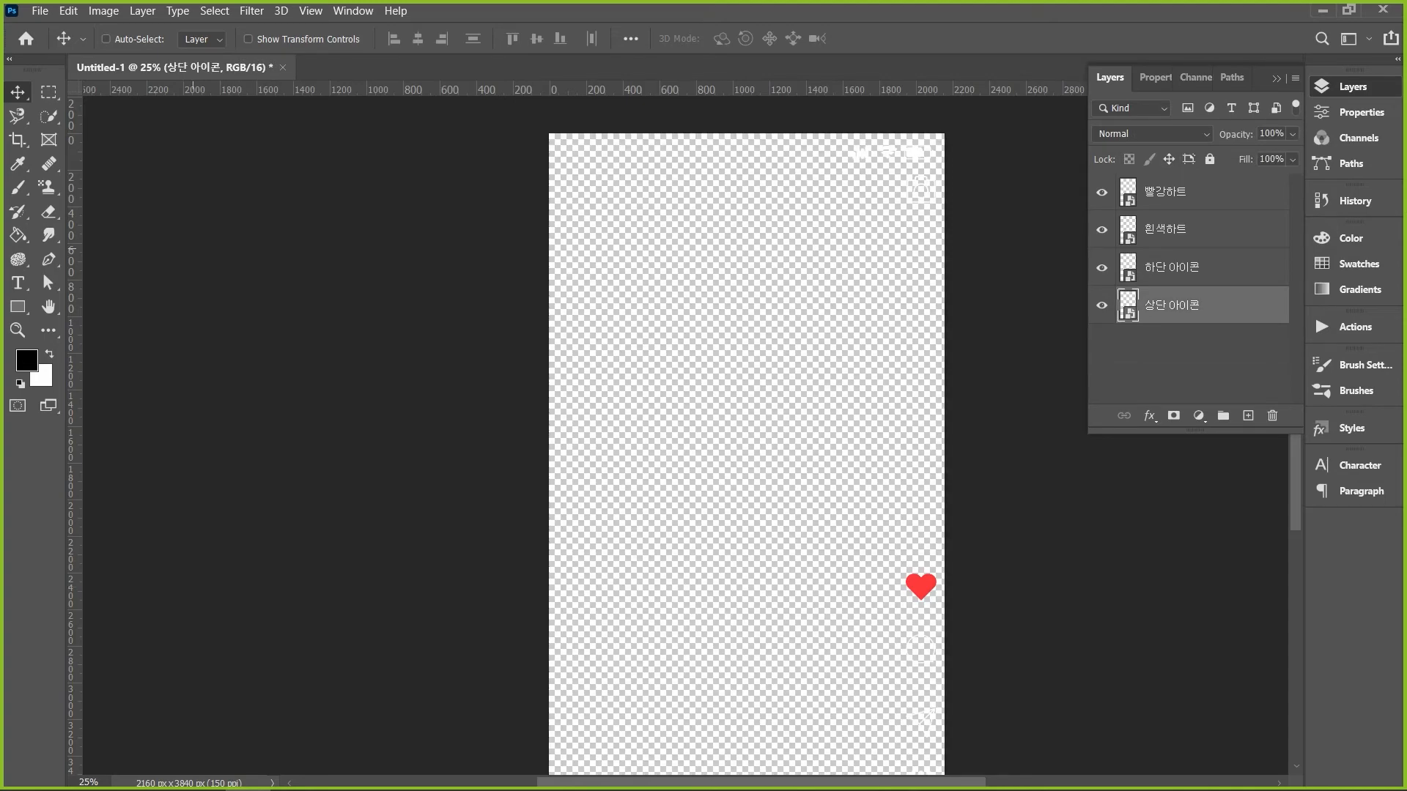
Save the document to the desktop as a layered Photoshop file named 릴스 레이아웃
left_click(39, 10)
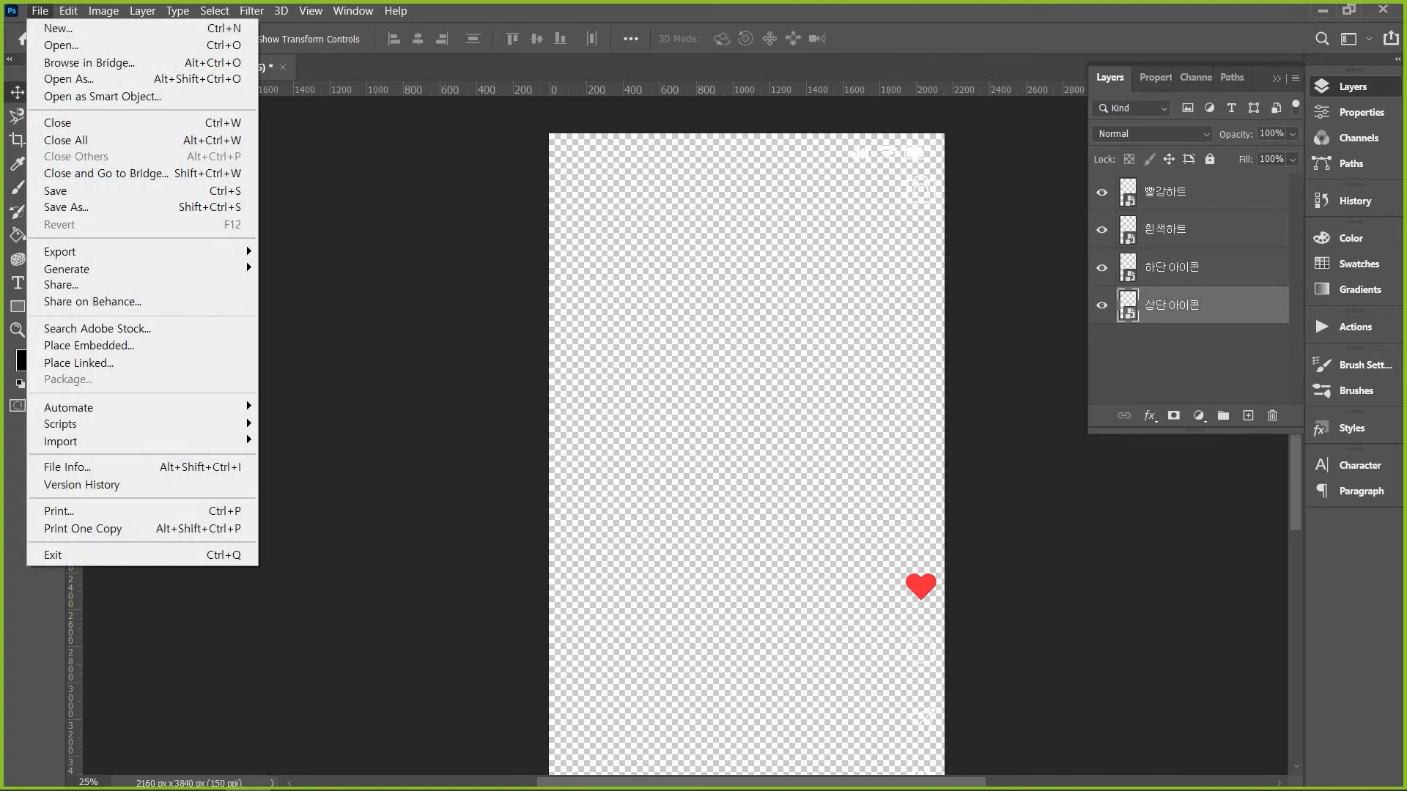
left_click(66, 207)
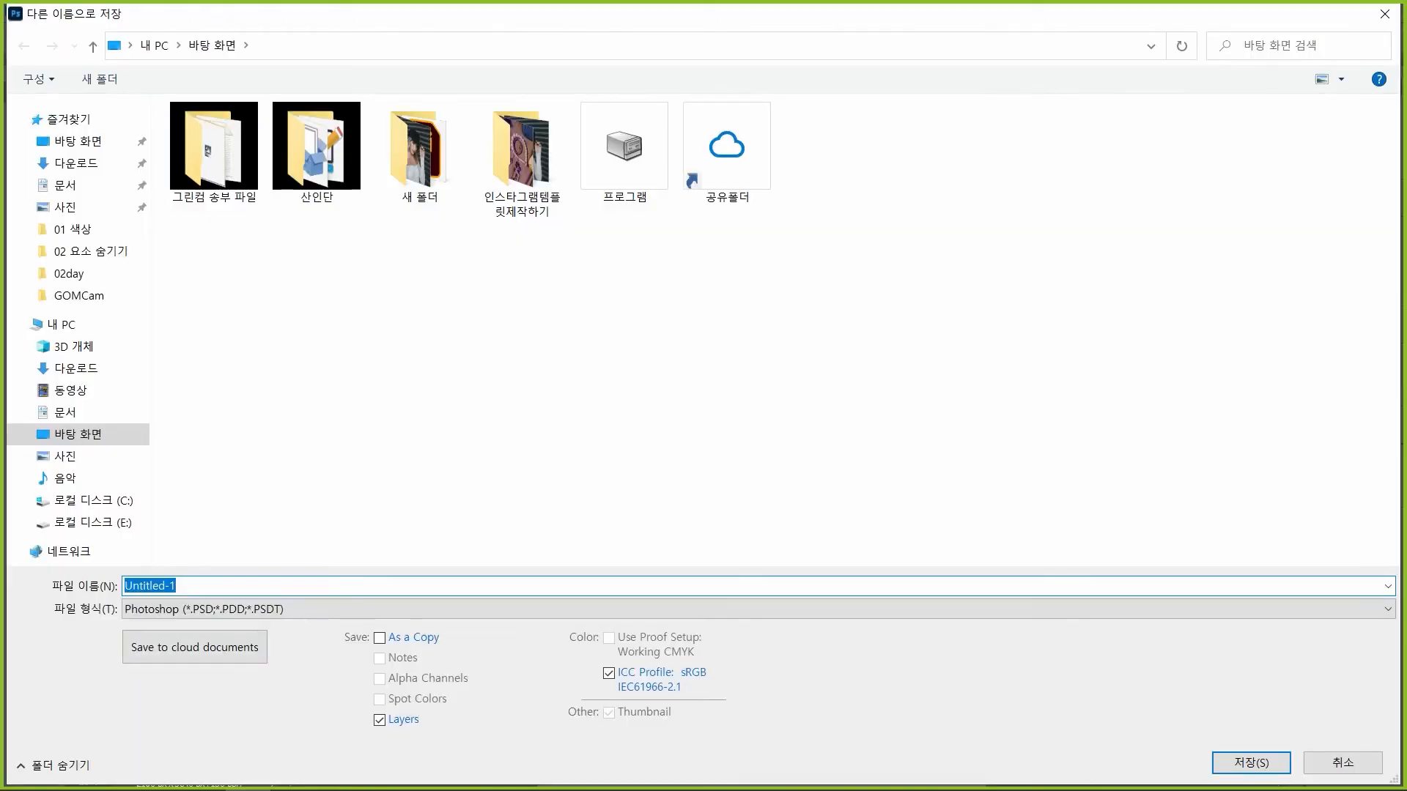
type("릴스 ")
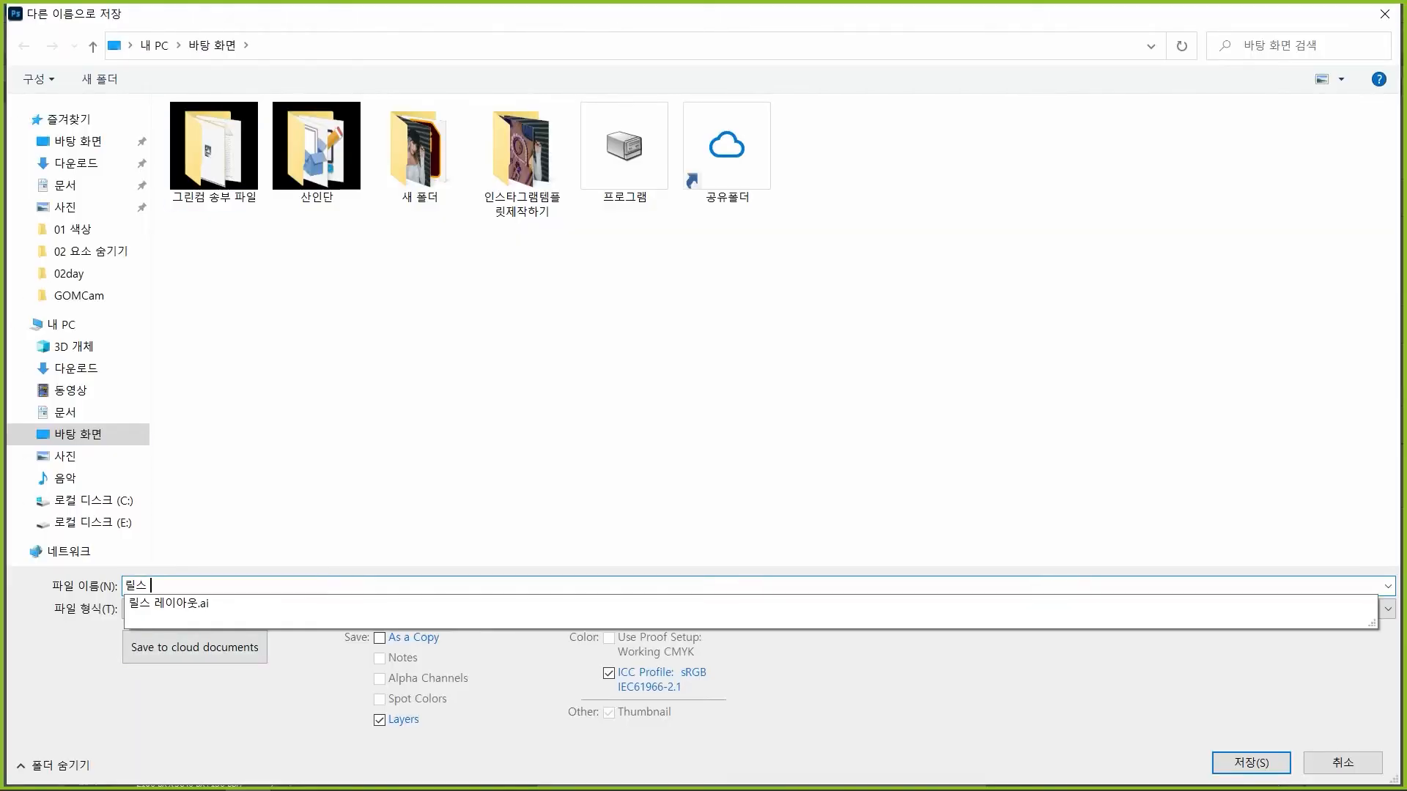
type("레이앙웃")
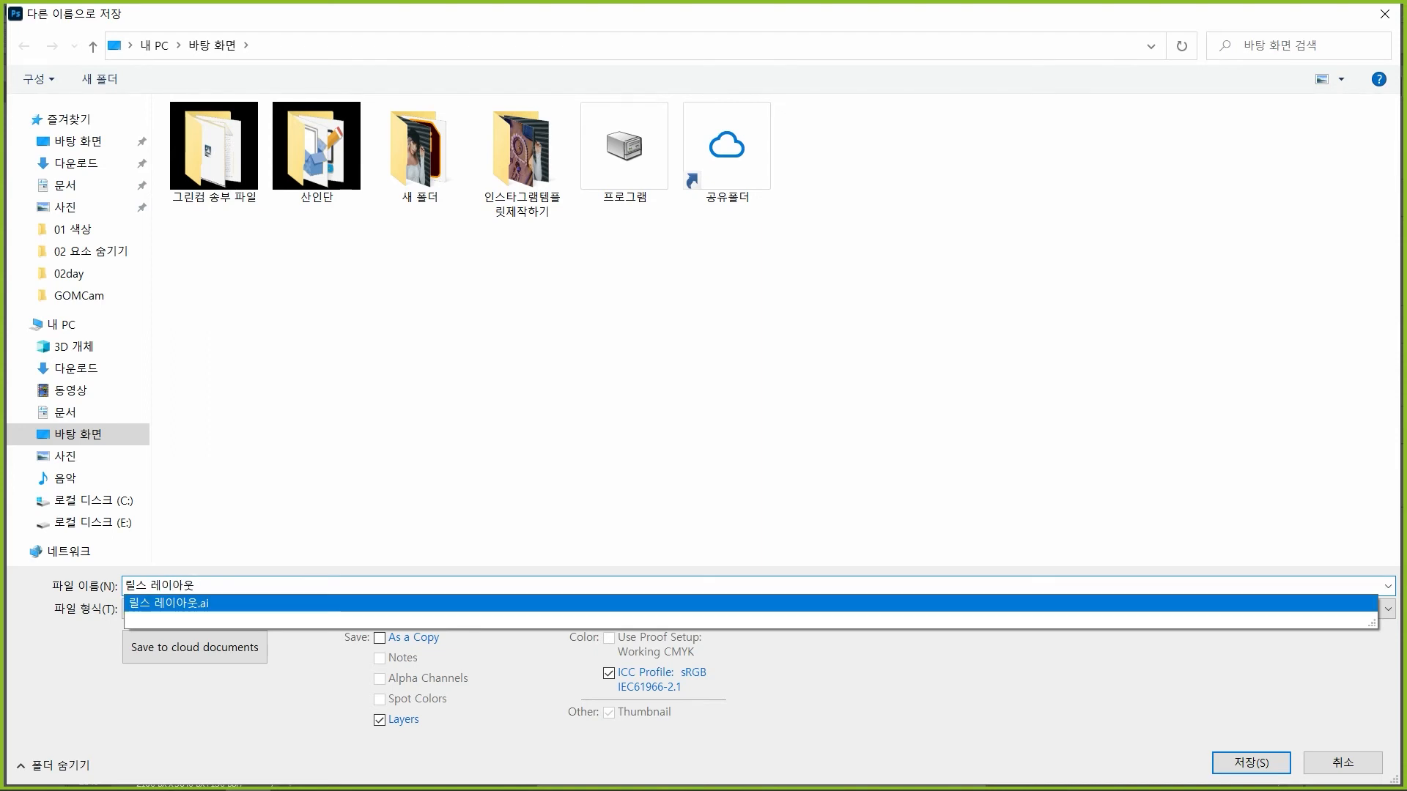
key("Return")
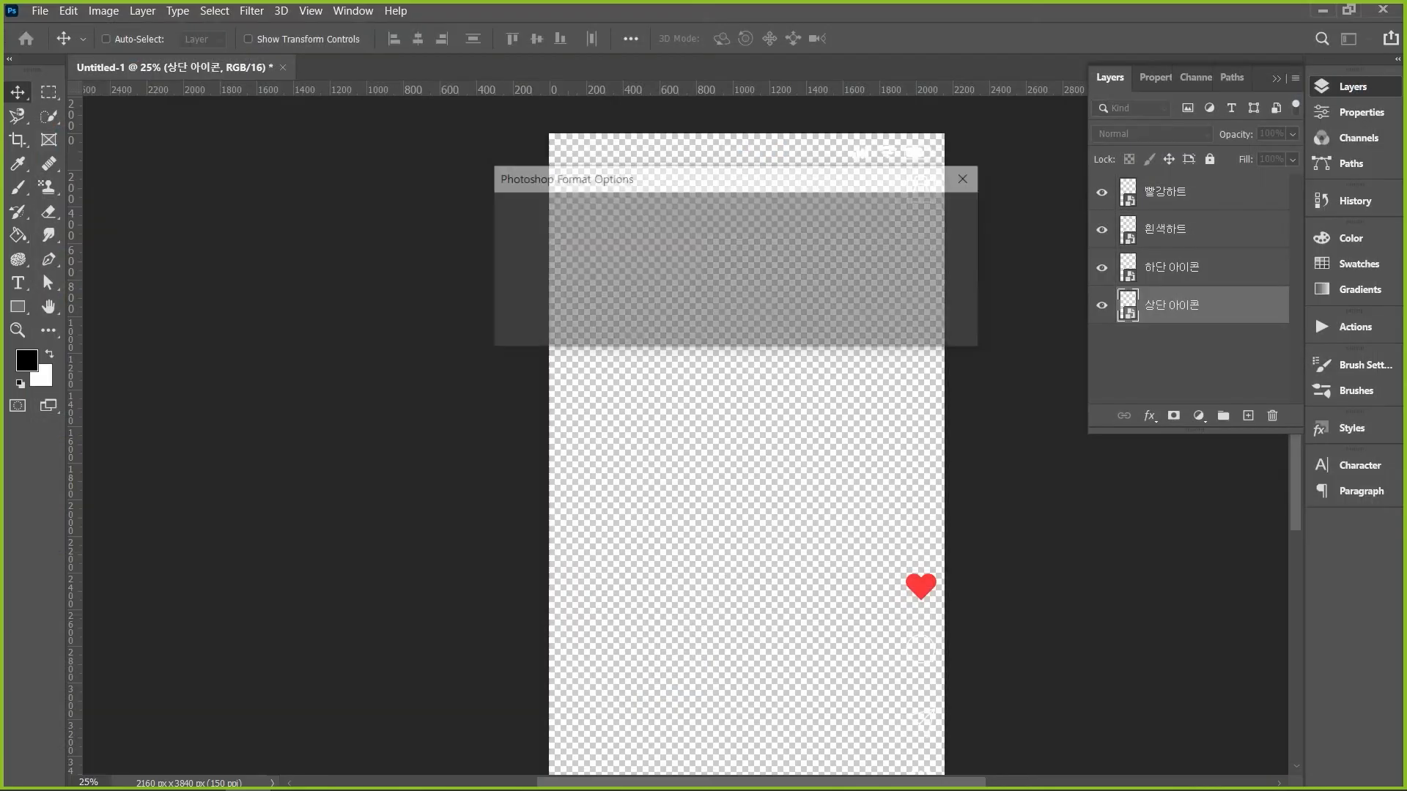
key("Return")
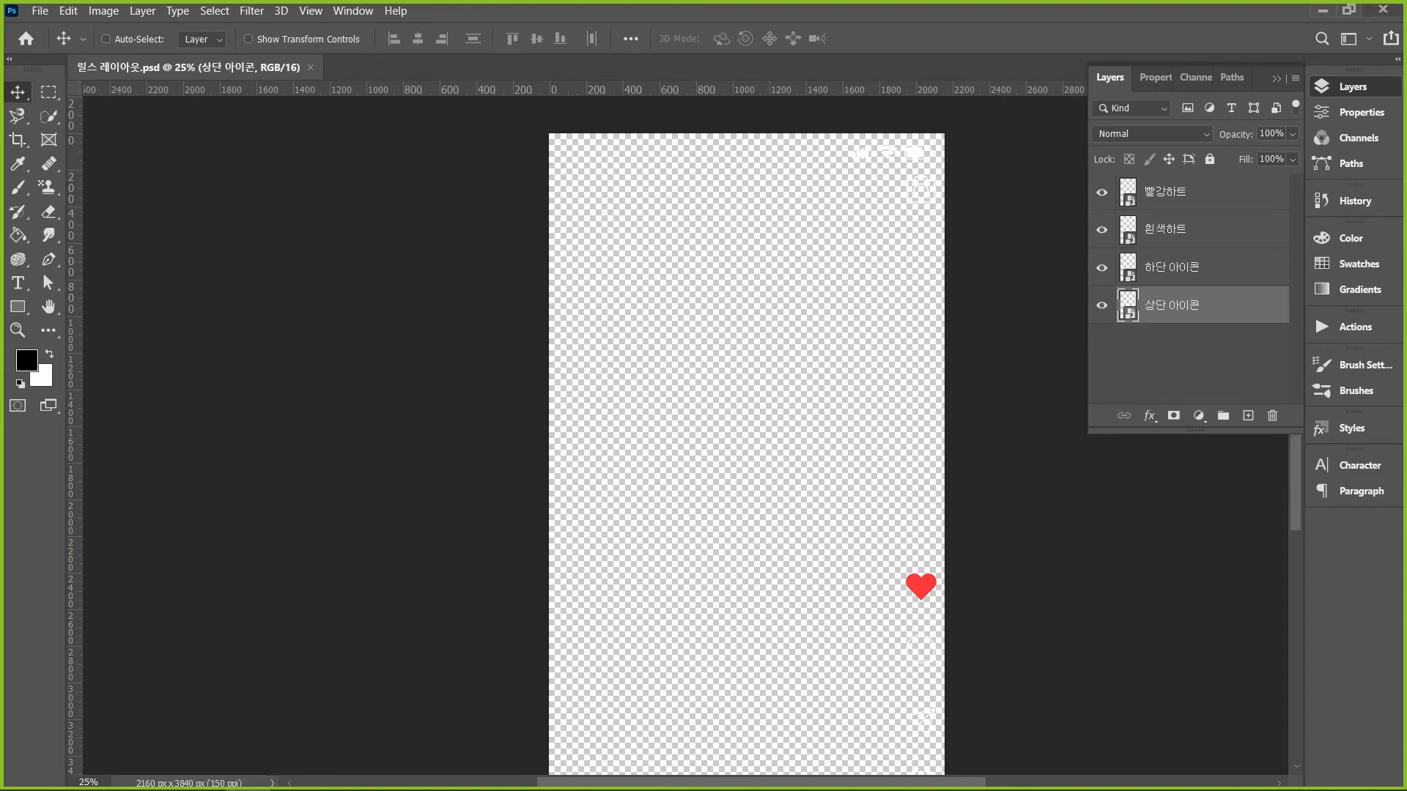
Close Photoshop and switch to the 인스타그램 템플릿 project in Premiere Pro
left_click(1382, 9)
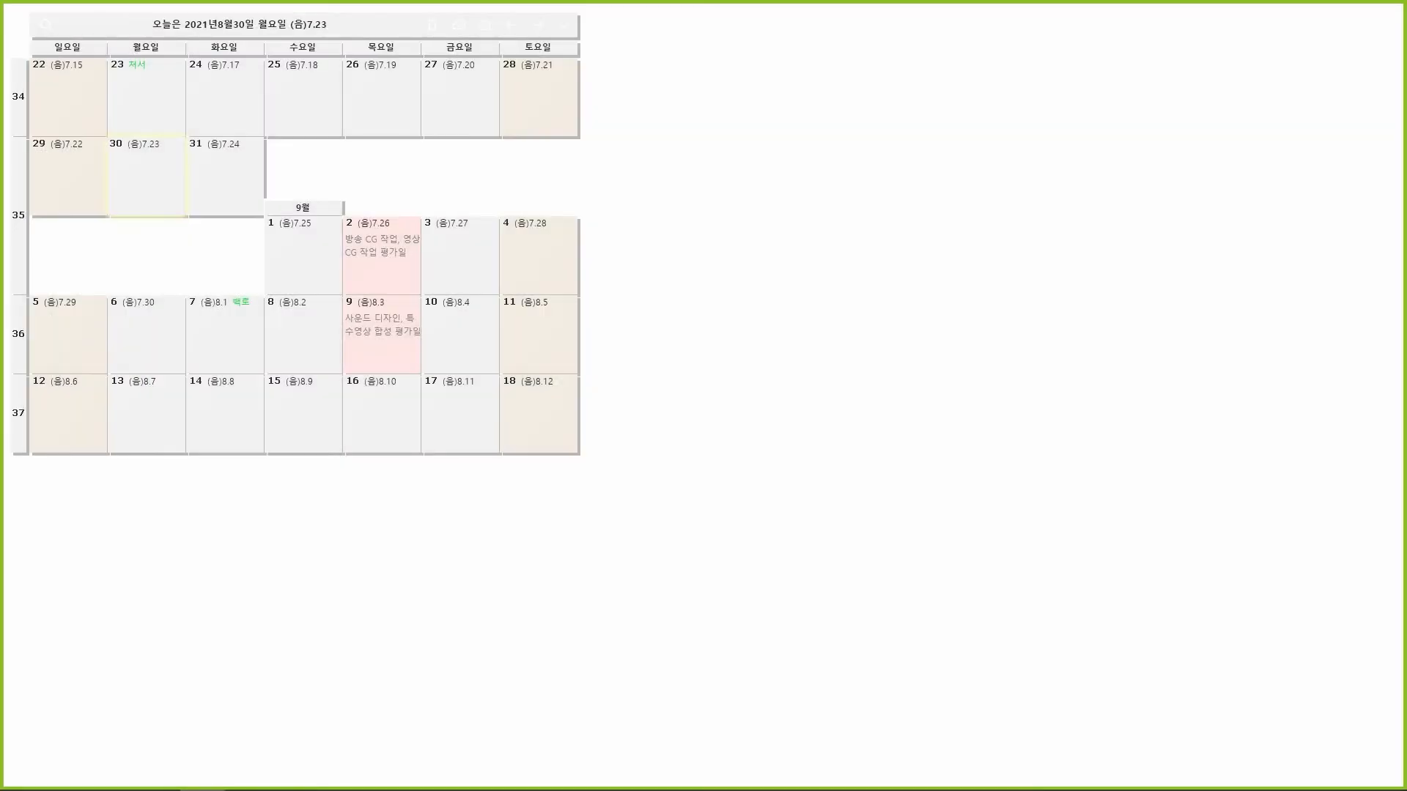
left_click(156, 790)
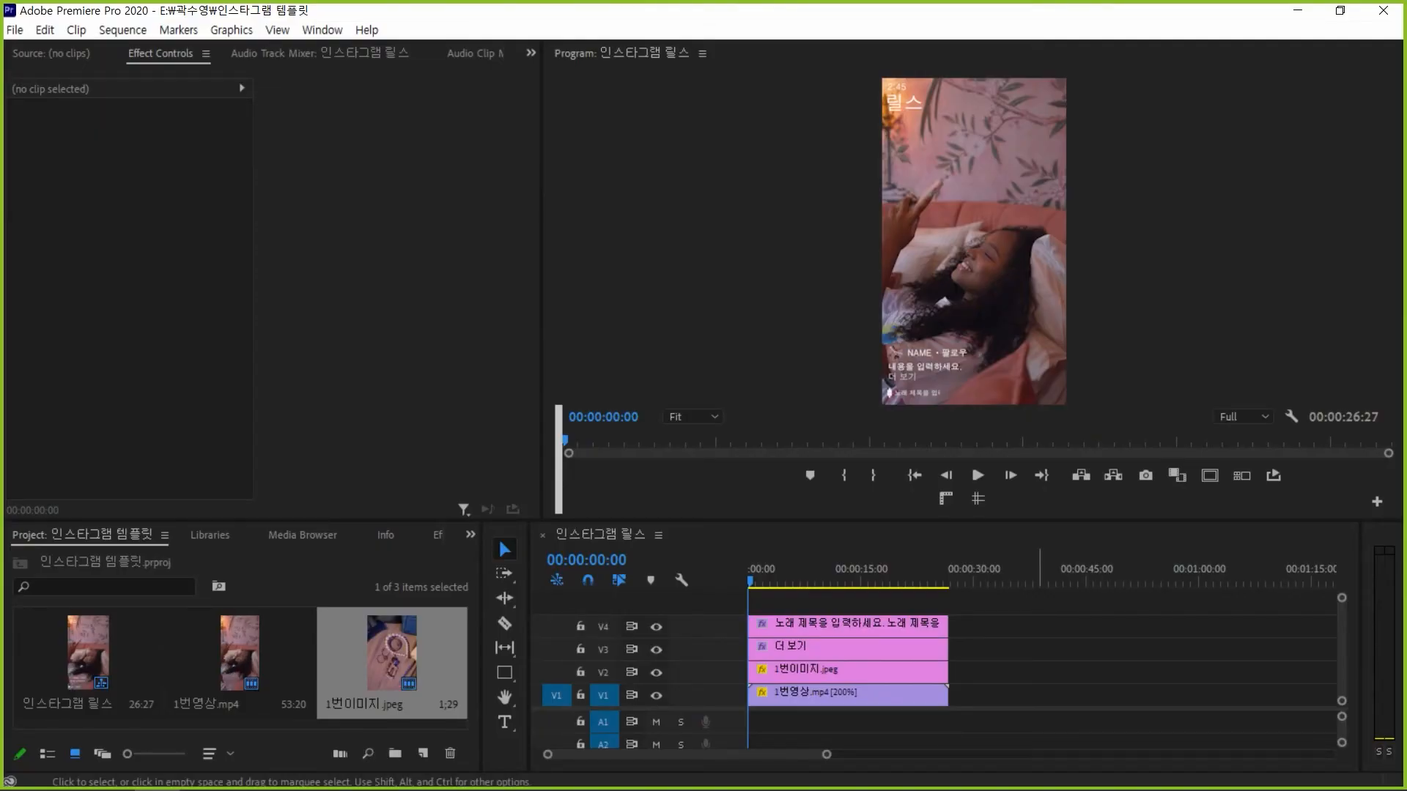
Scale down the 릴스 title text slightly in the Program monitor
left_click(1029, 658)
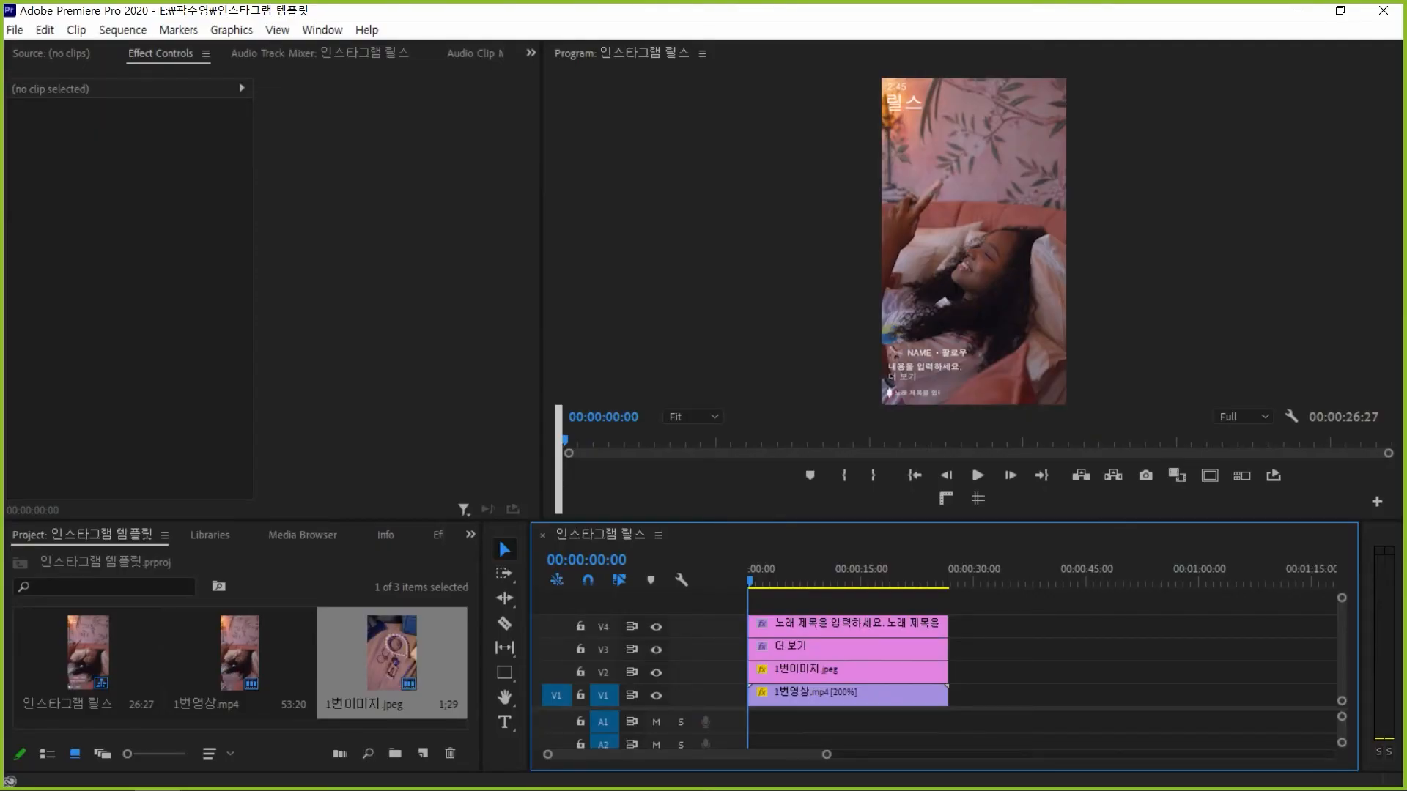
left_click(904, 103)
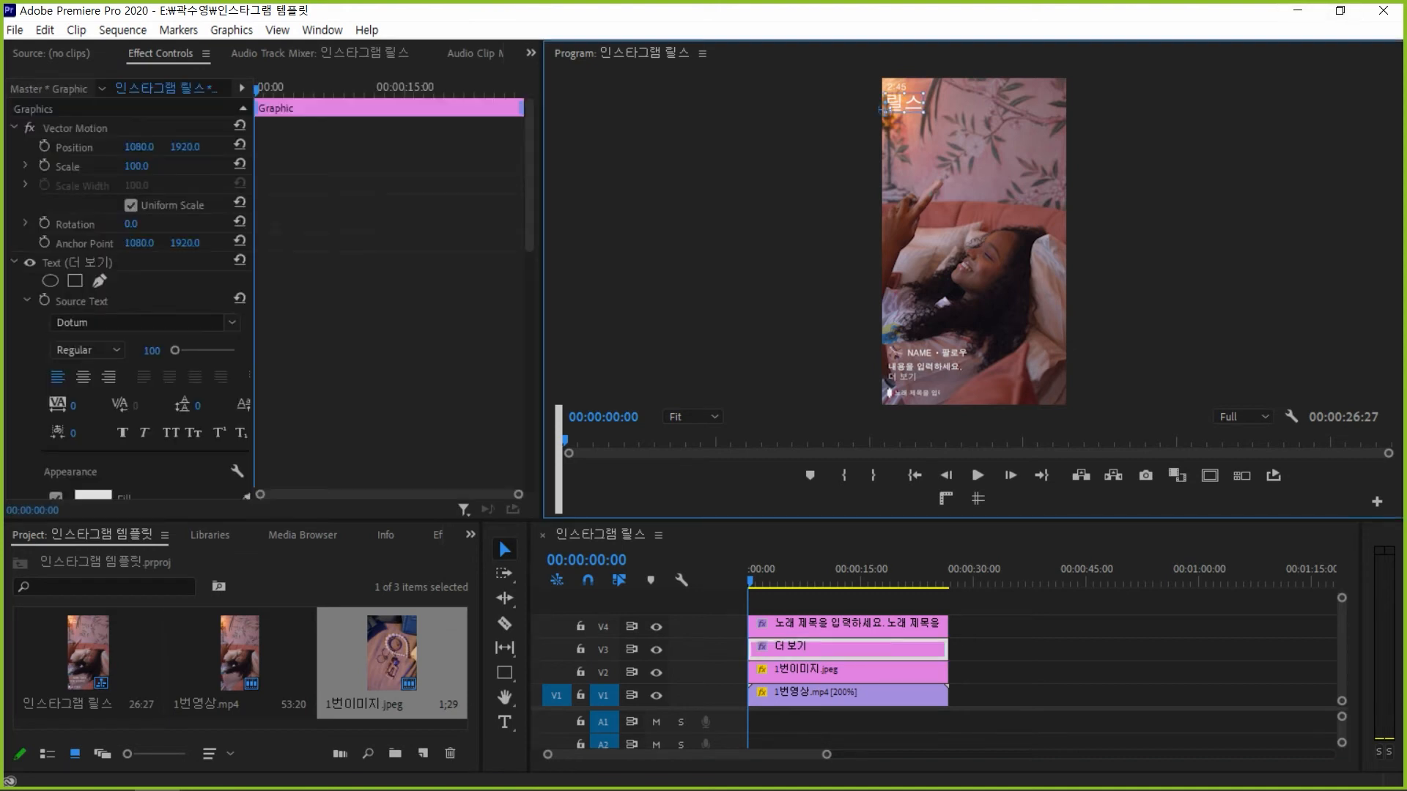
left_click_drag(923, 112, 910, 111)
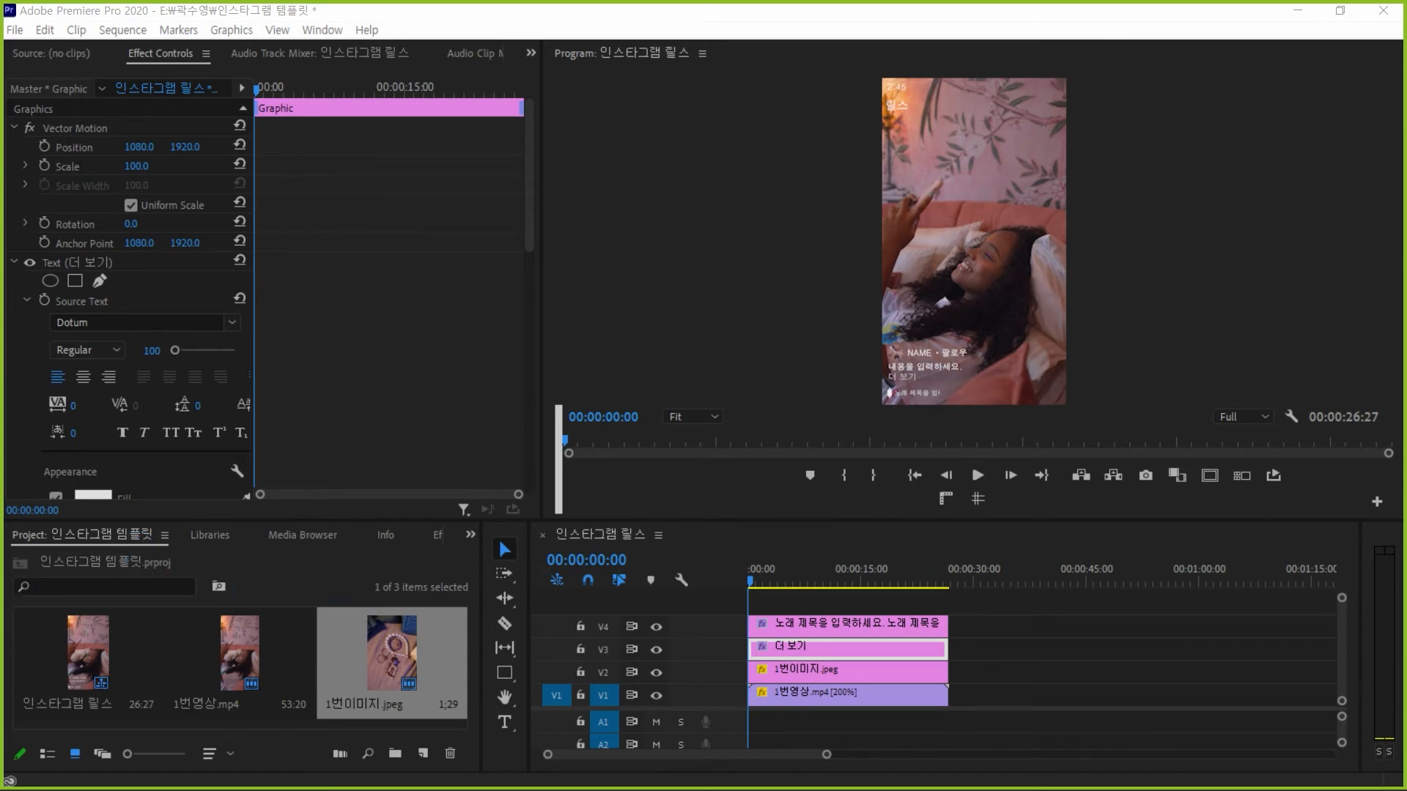
Start importing the 릴스 레이아웃 PSD file from the desktop into the project
left_click(392, 659)
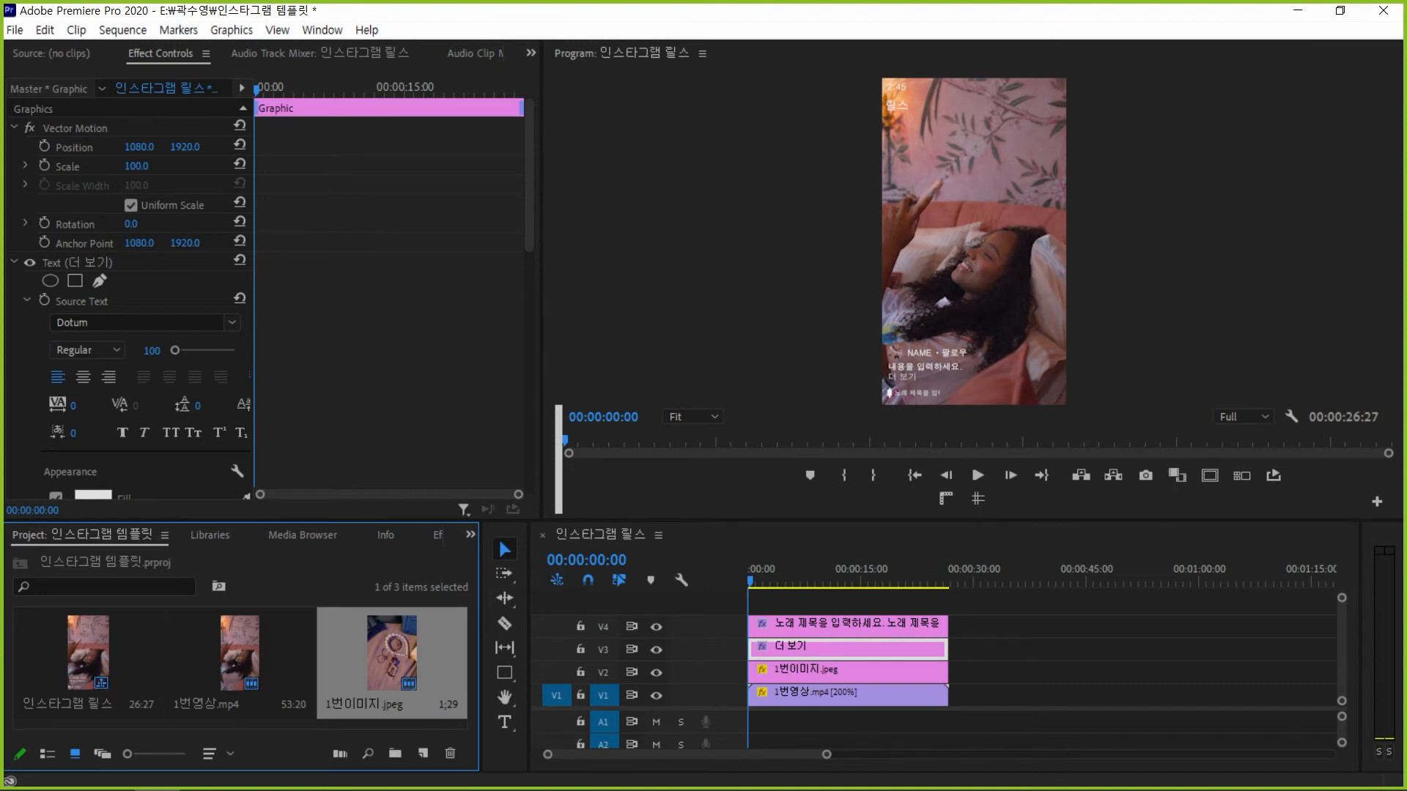
double_click(392, 725)
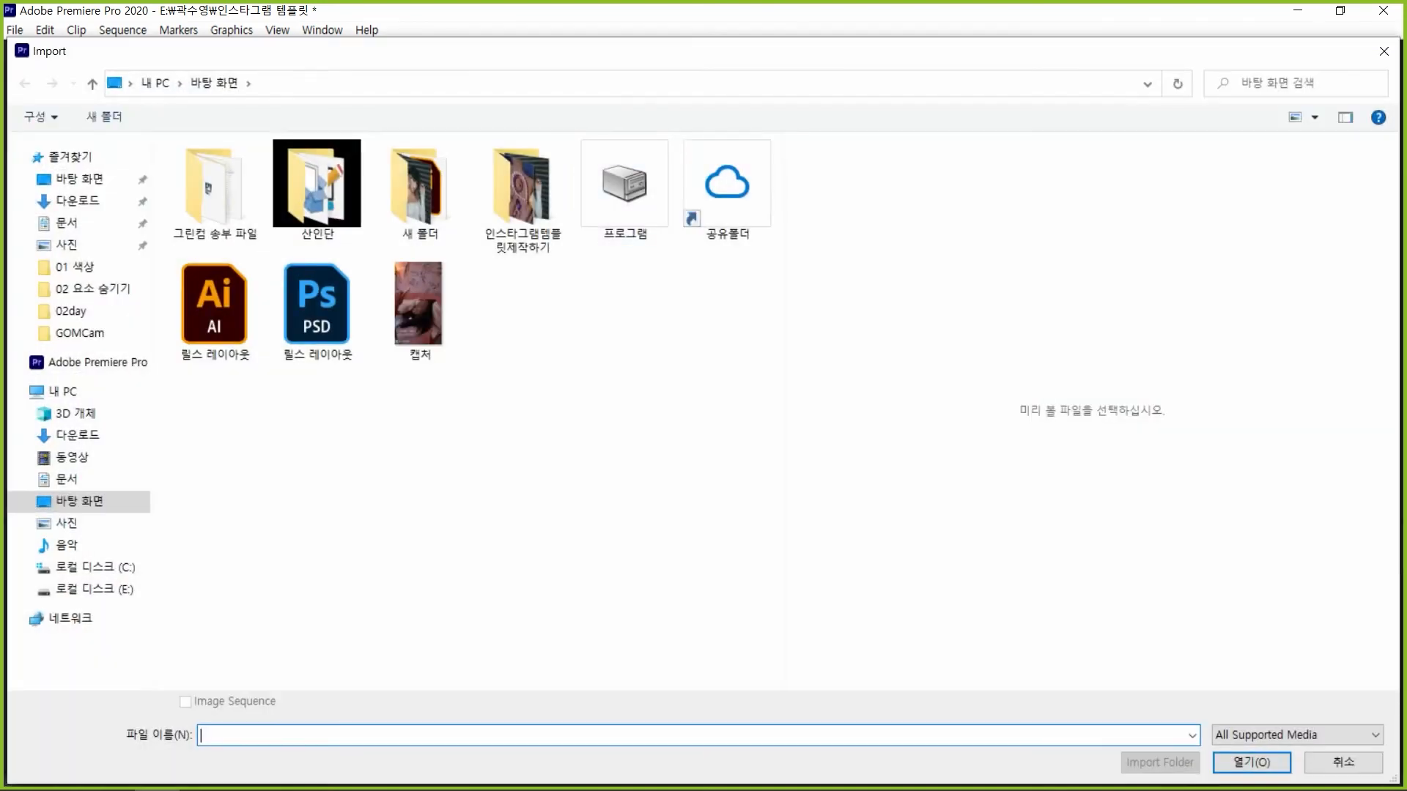
left_click(316, 311)
double_click(316, 311)
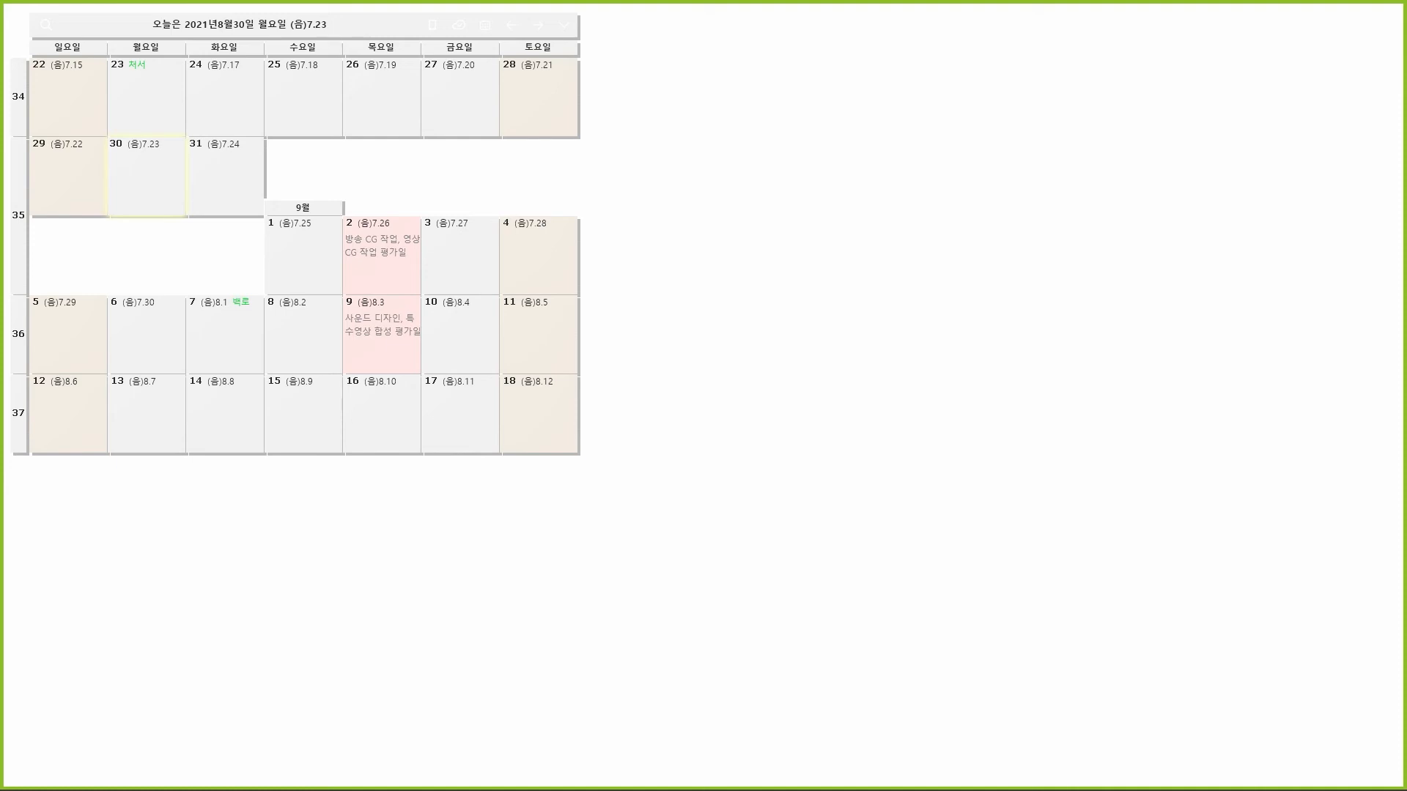
left_click_drag(1406, 135, 837, 136)
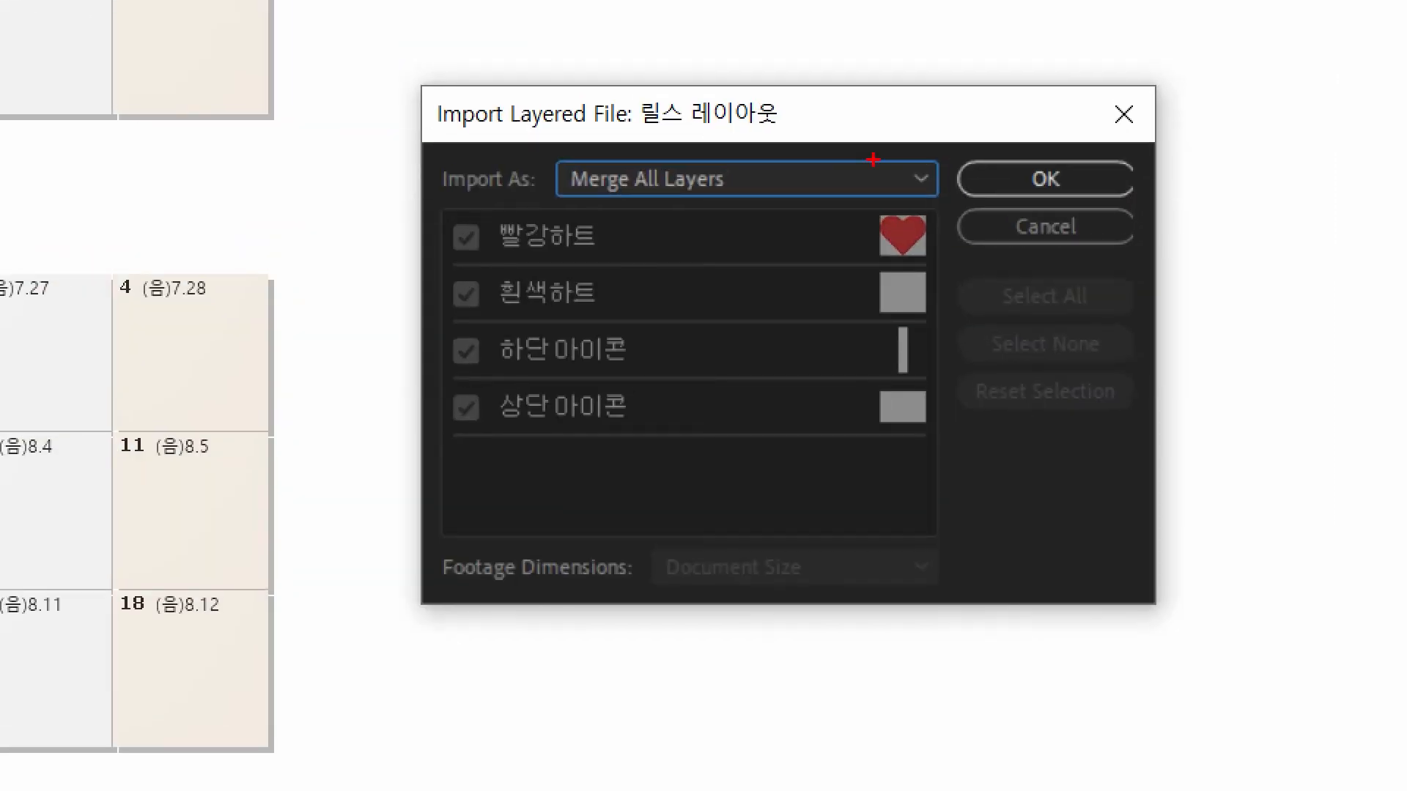
mouse_move(413, 162)
left_mouse_down()
mouse_move(567, 209)
mouse_move(551, 214)
mouse_move(789, 178)
left_mouse_up()
key("Escape")
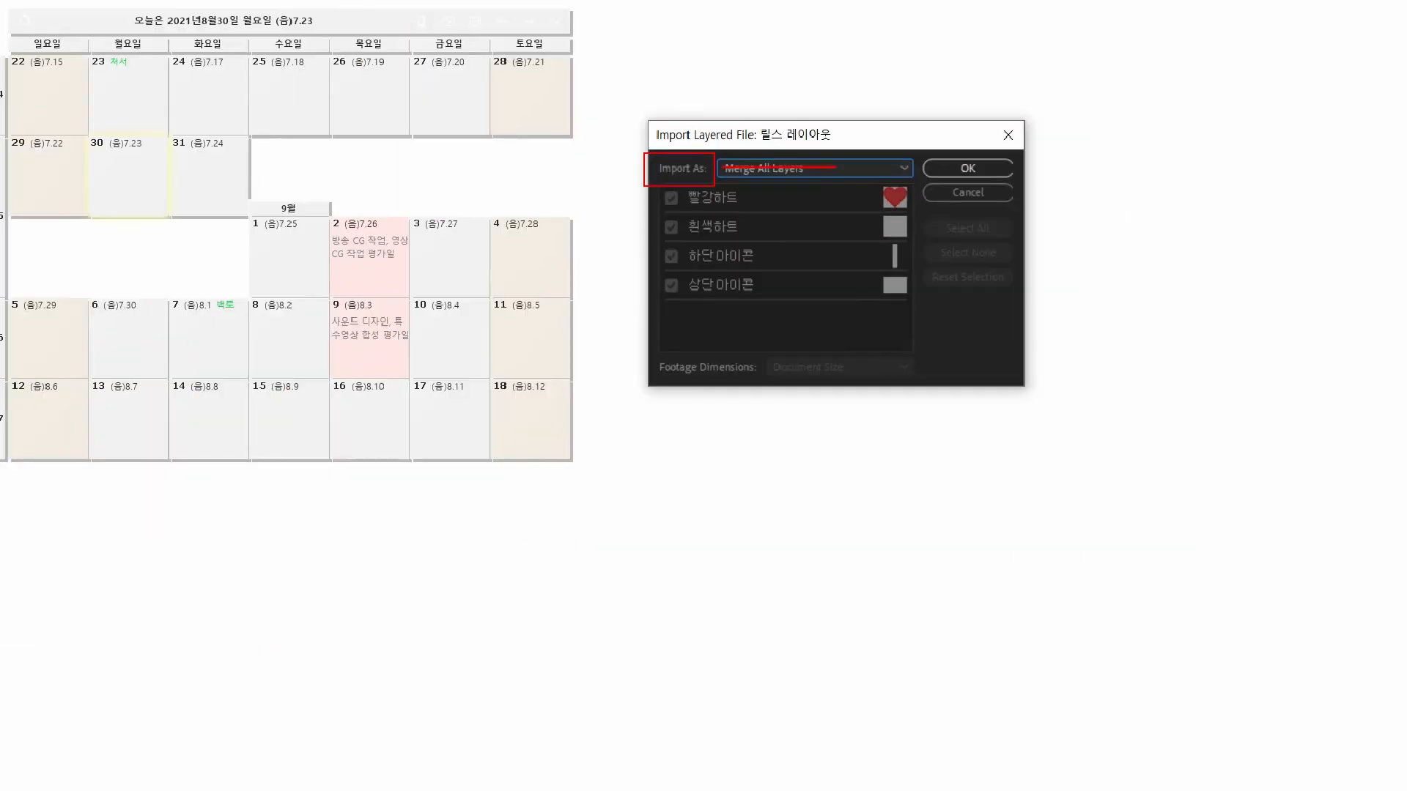
Set the layered file's import mode to Sequence
left_click(789, 174)
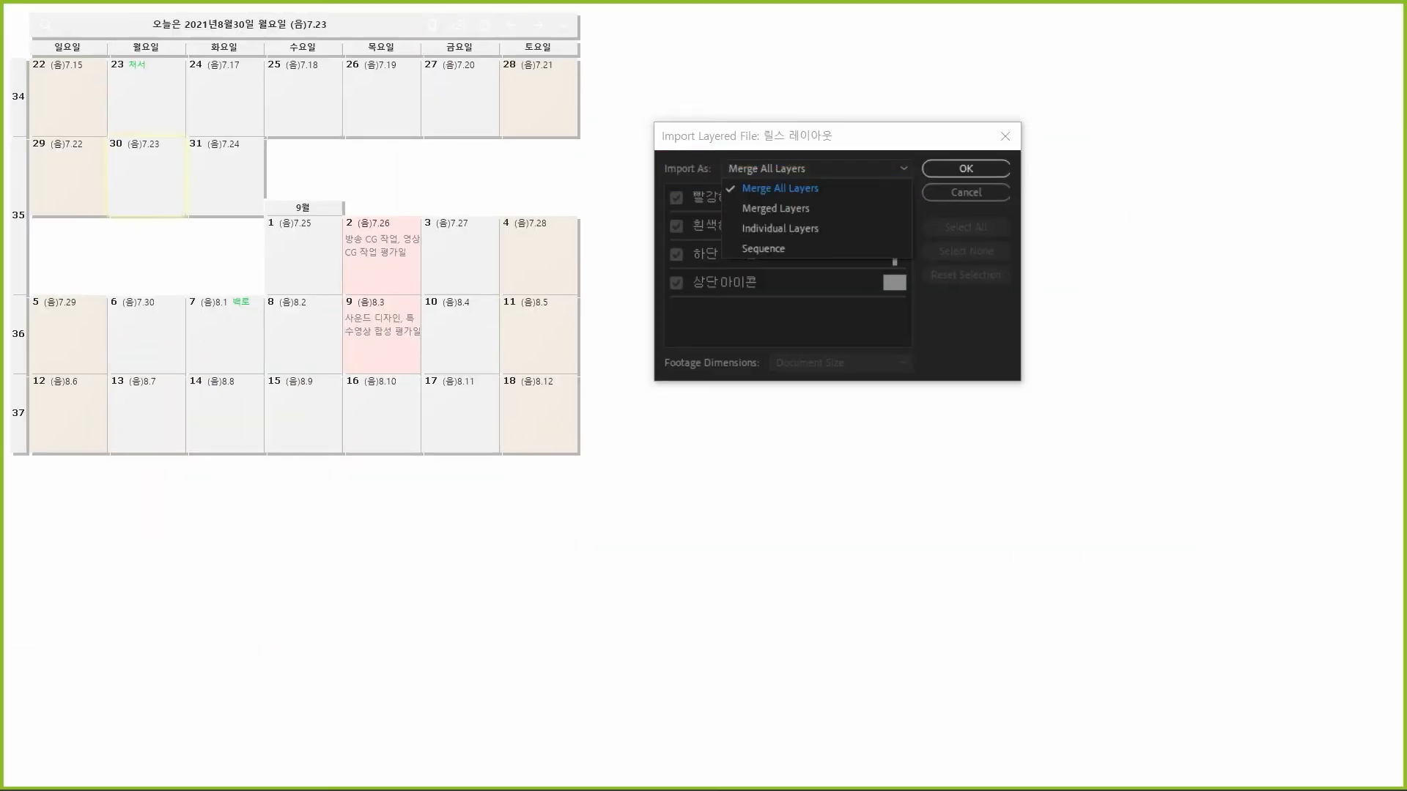
key("Down")
key("Down")
key("Down")
key("Return")
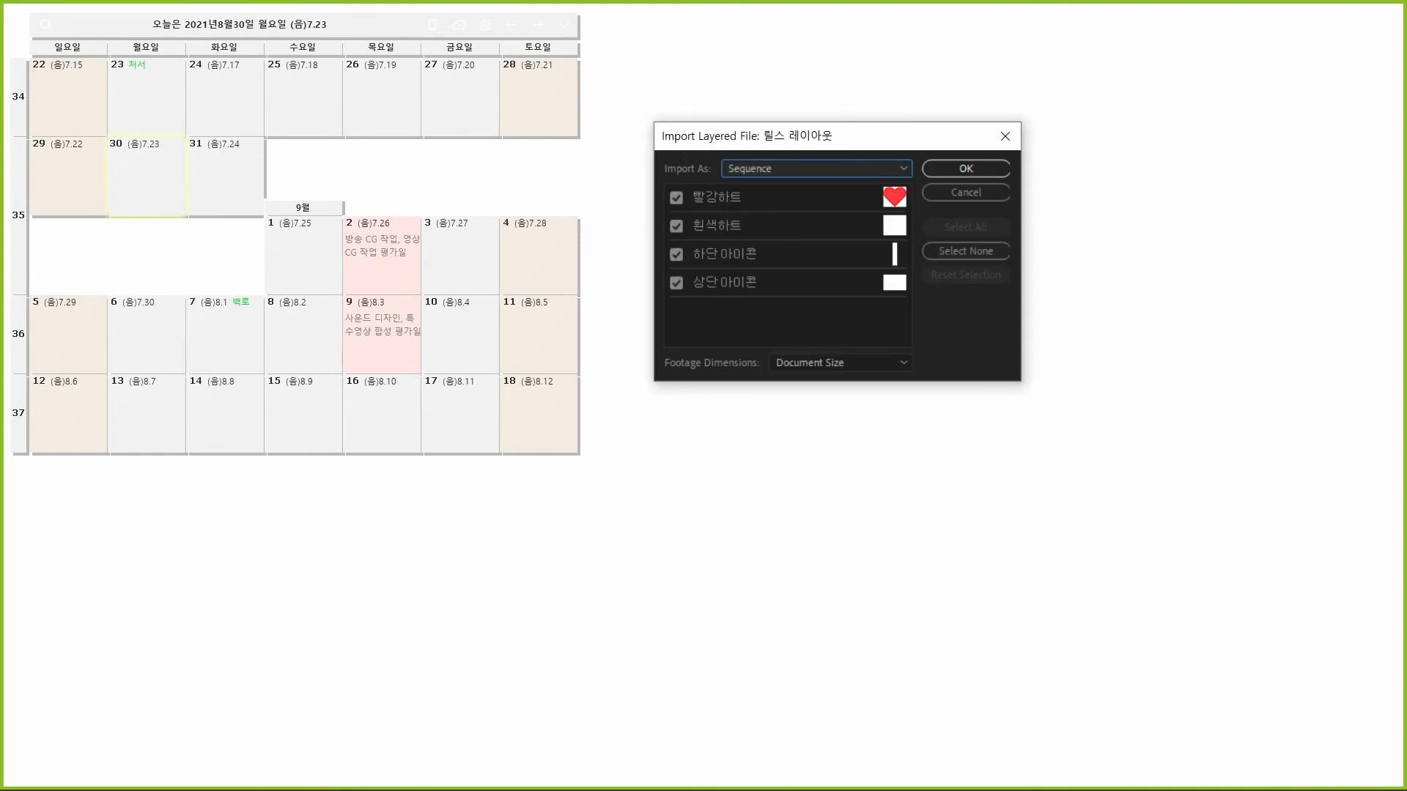
Import the layered file as Individual Layers with all four layers included
left_click(817, 168)
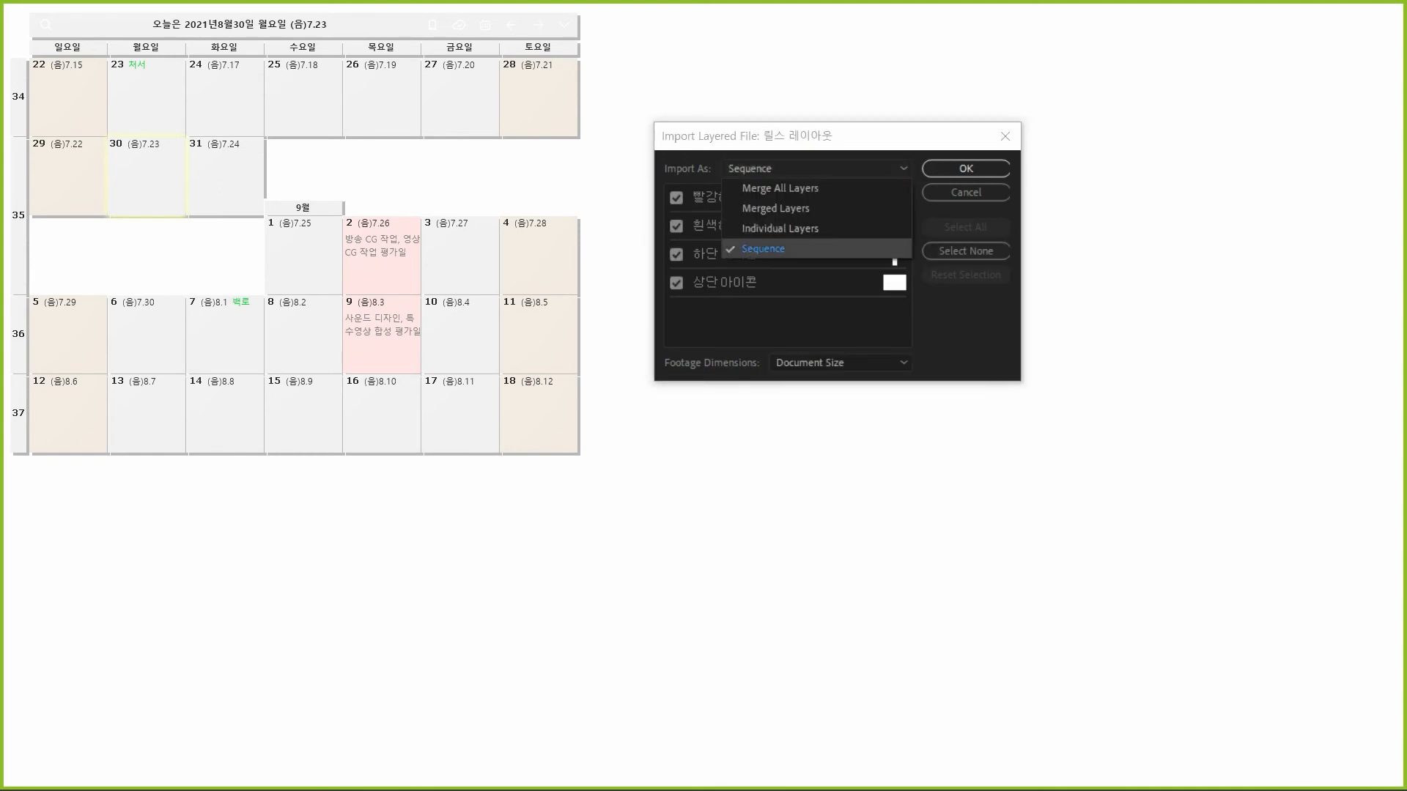
left_click(791, 228)
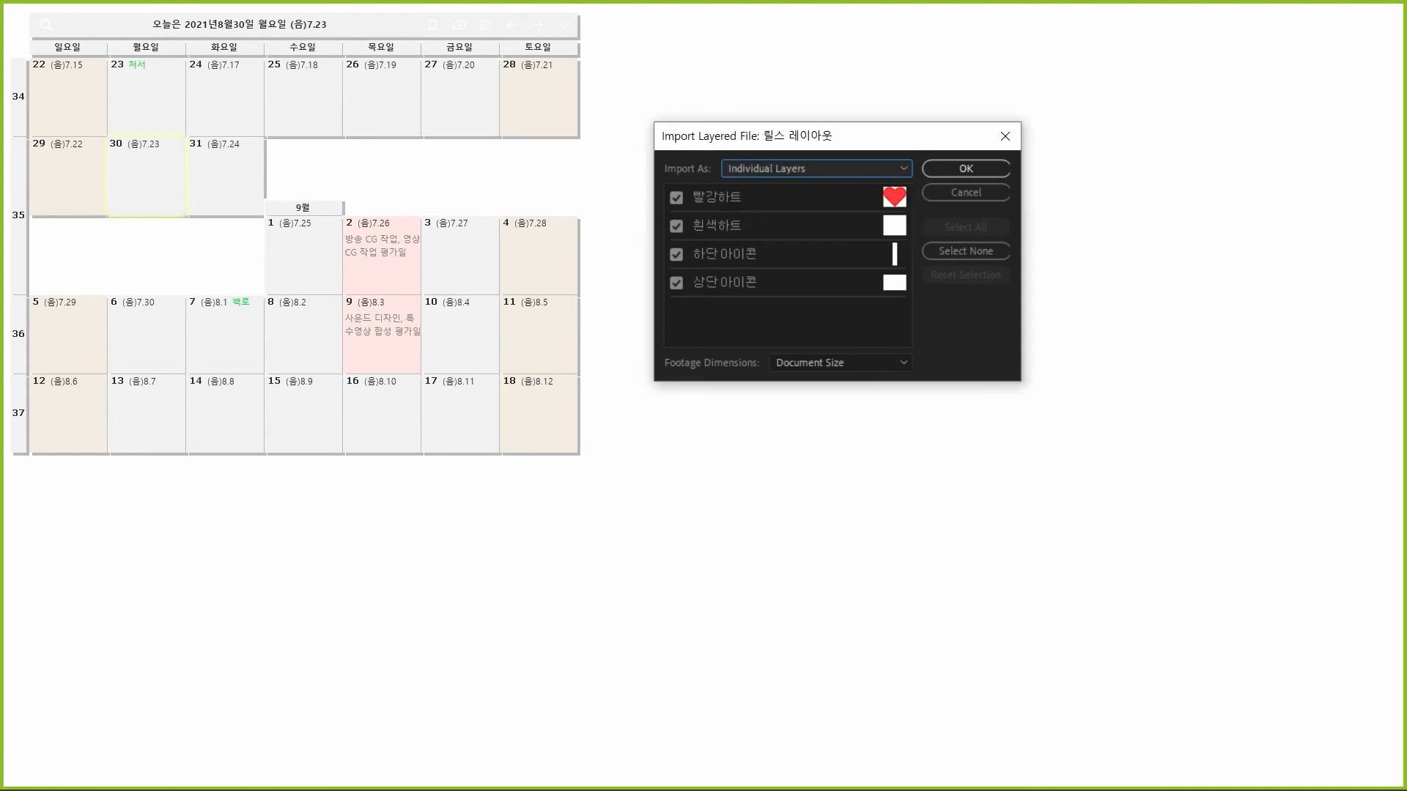
key("Return")
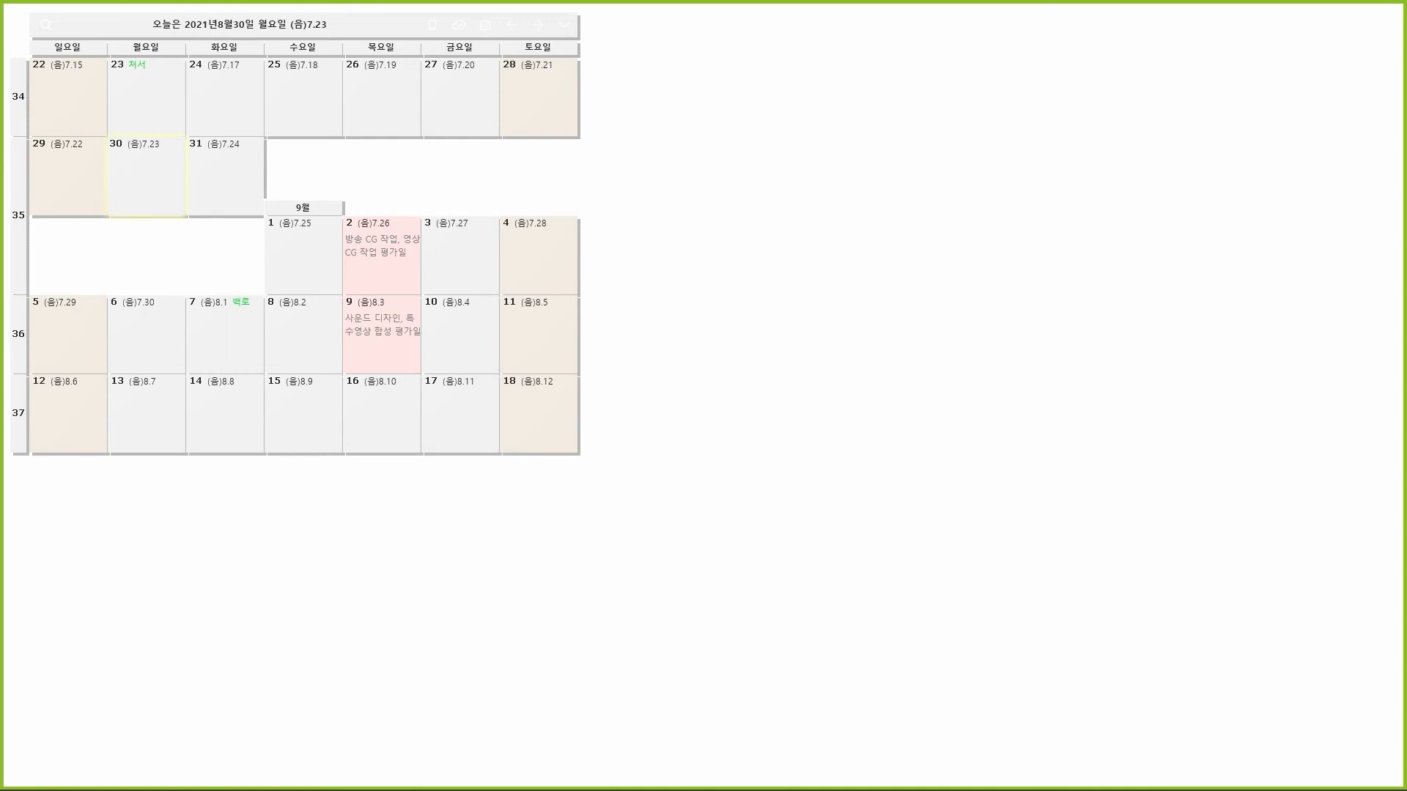
Return to the Premiere Pro project's root and locate the imported 릴스 레이아웃 bin
key("alt+Tab")
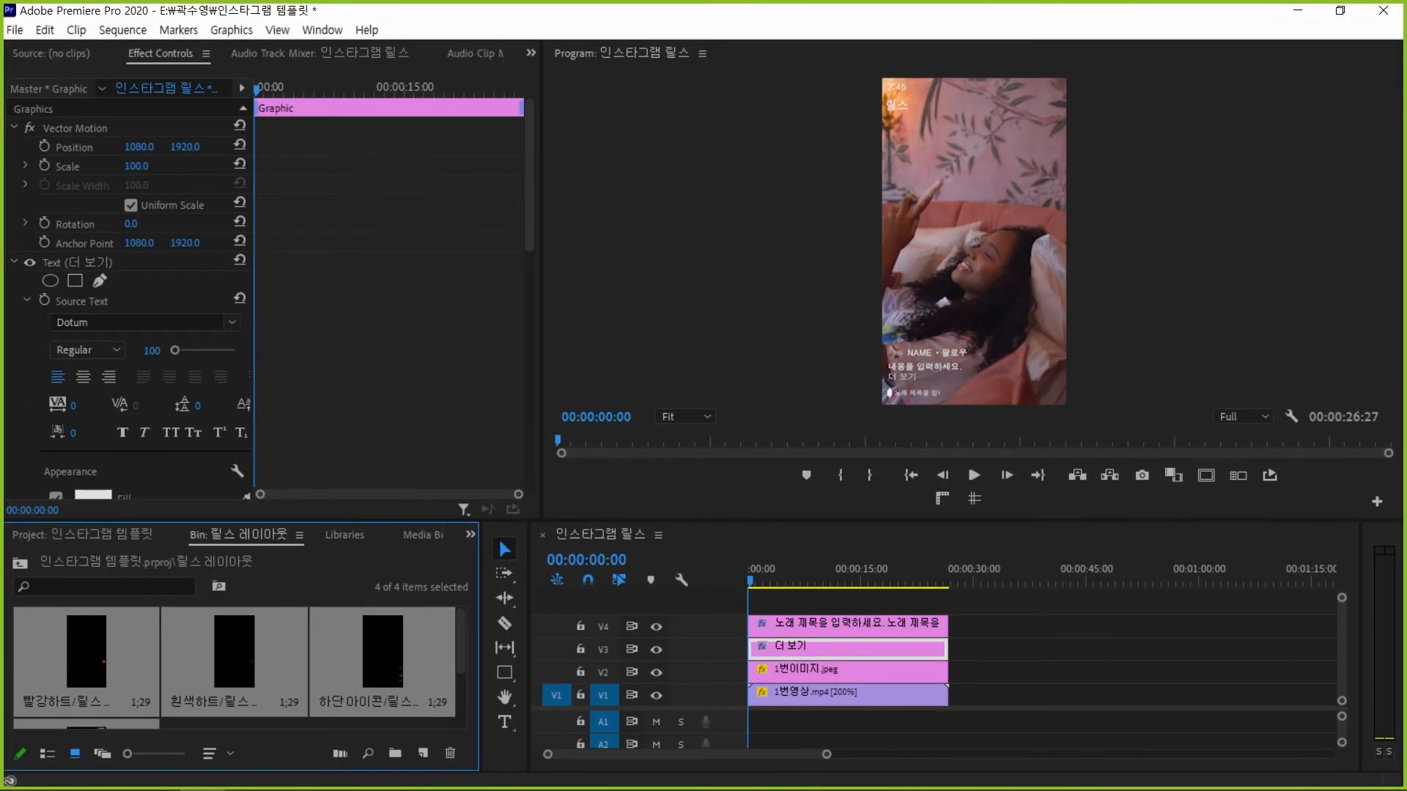
left_click(101, 535)
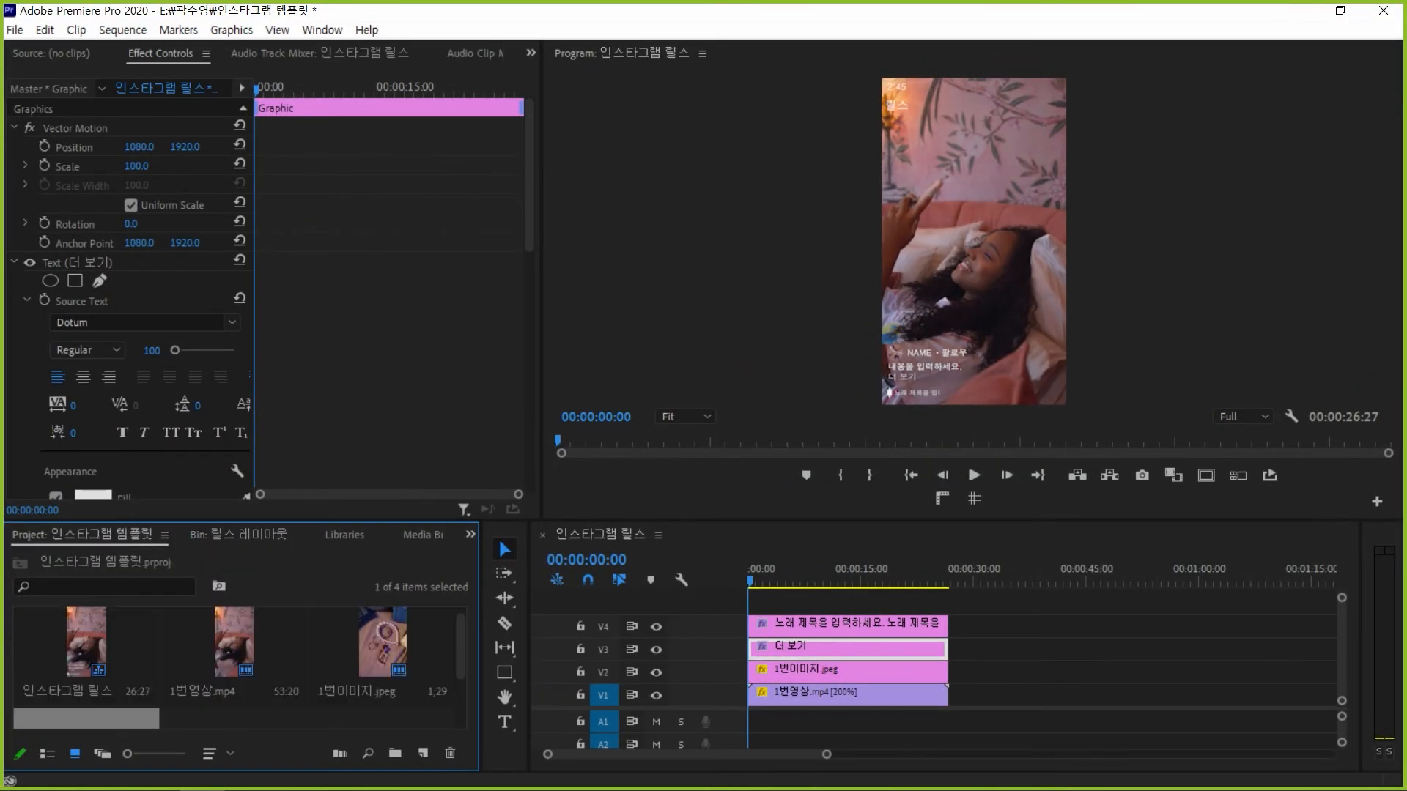
left_click_drag(461, 644, 461, 699)
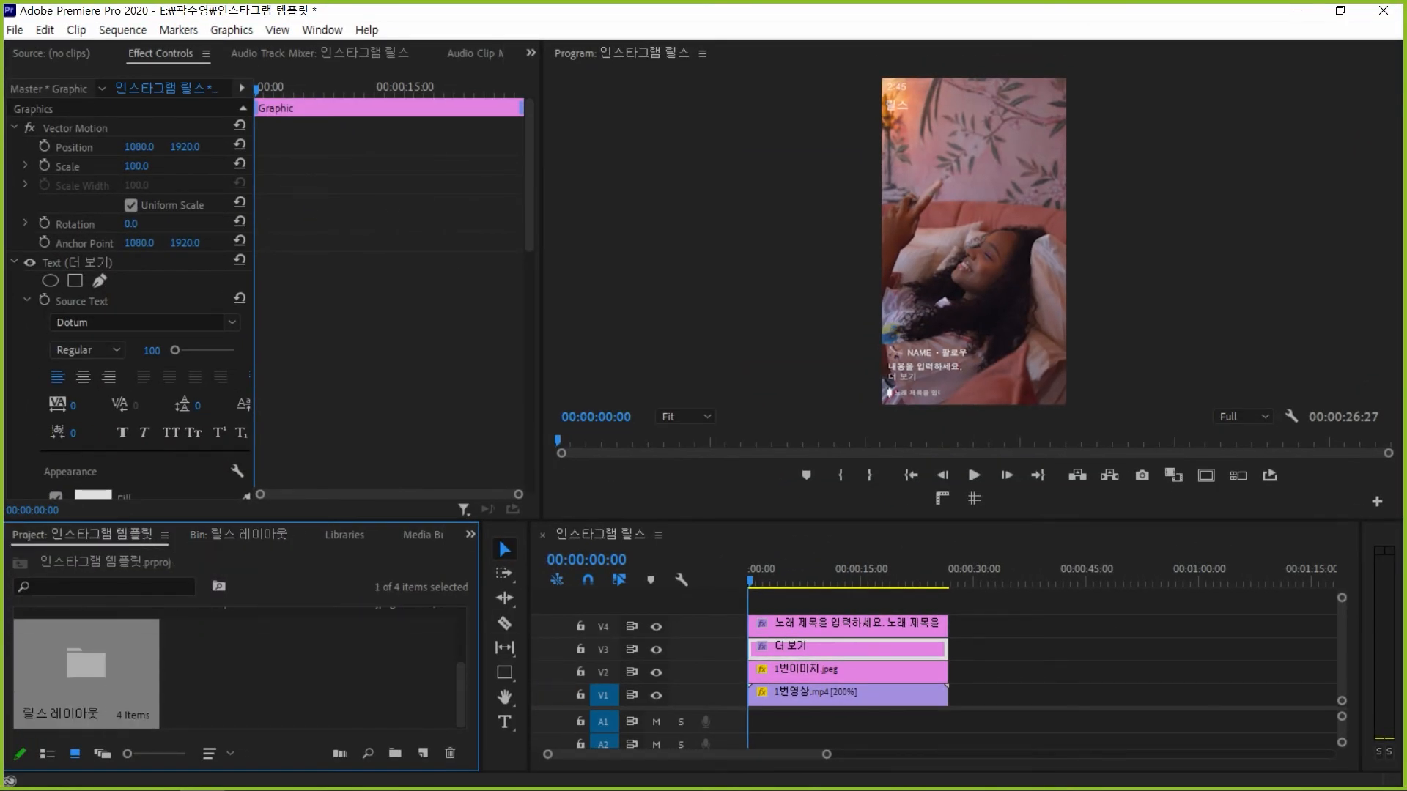
Place the 빨강하트 layer from the 릴스 레이아웃 bin at the start of V5 and extend it to the end of the other clips
double_click(85, 665)
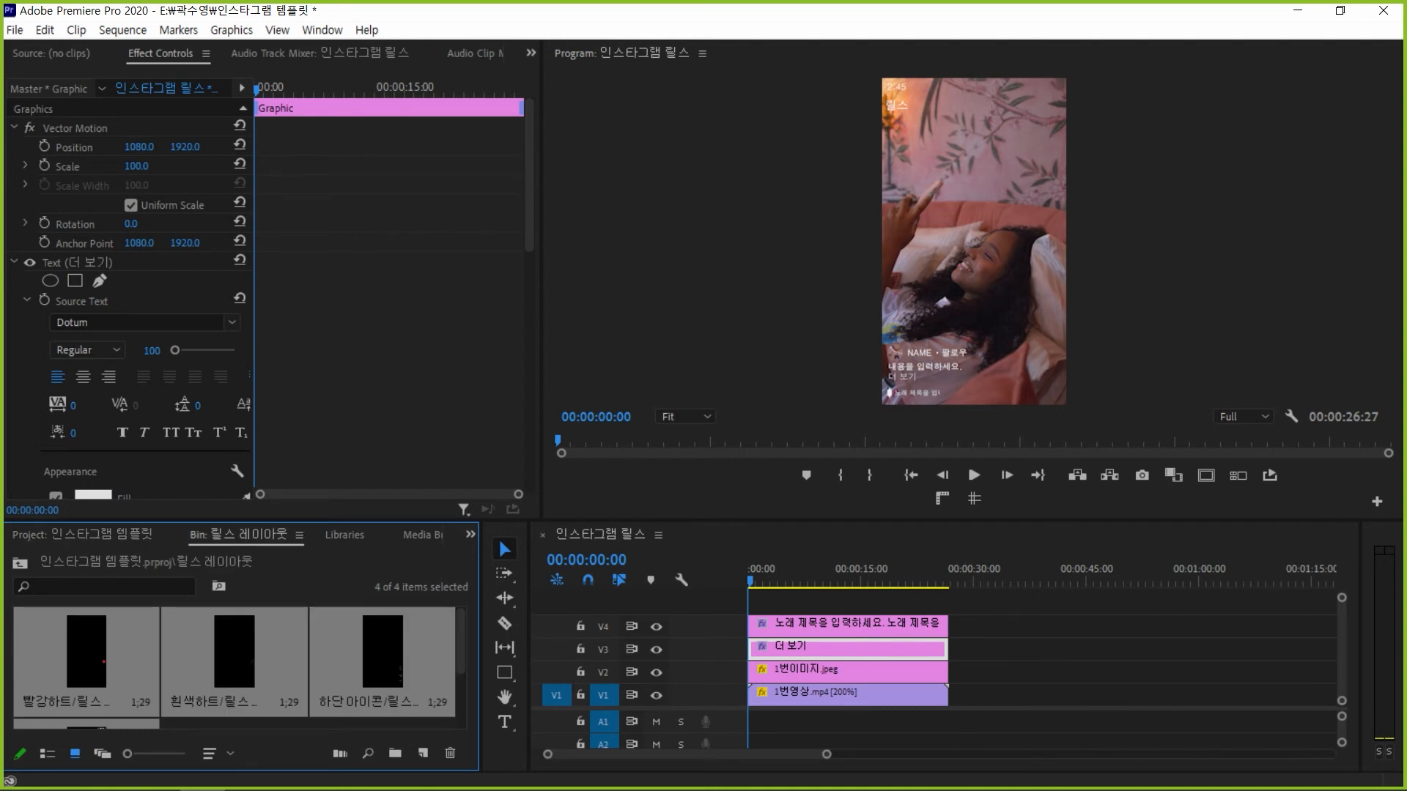
scroll(235, 663, "down", 2)
scroll(234, 663, "up", 2)
scroll(234, 663, "down", 2)
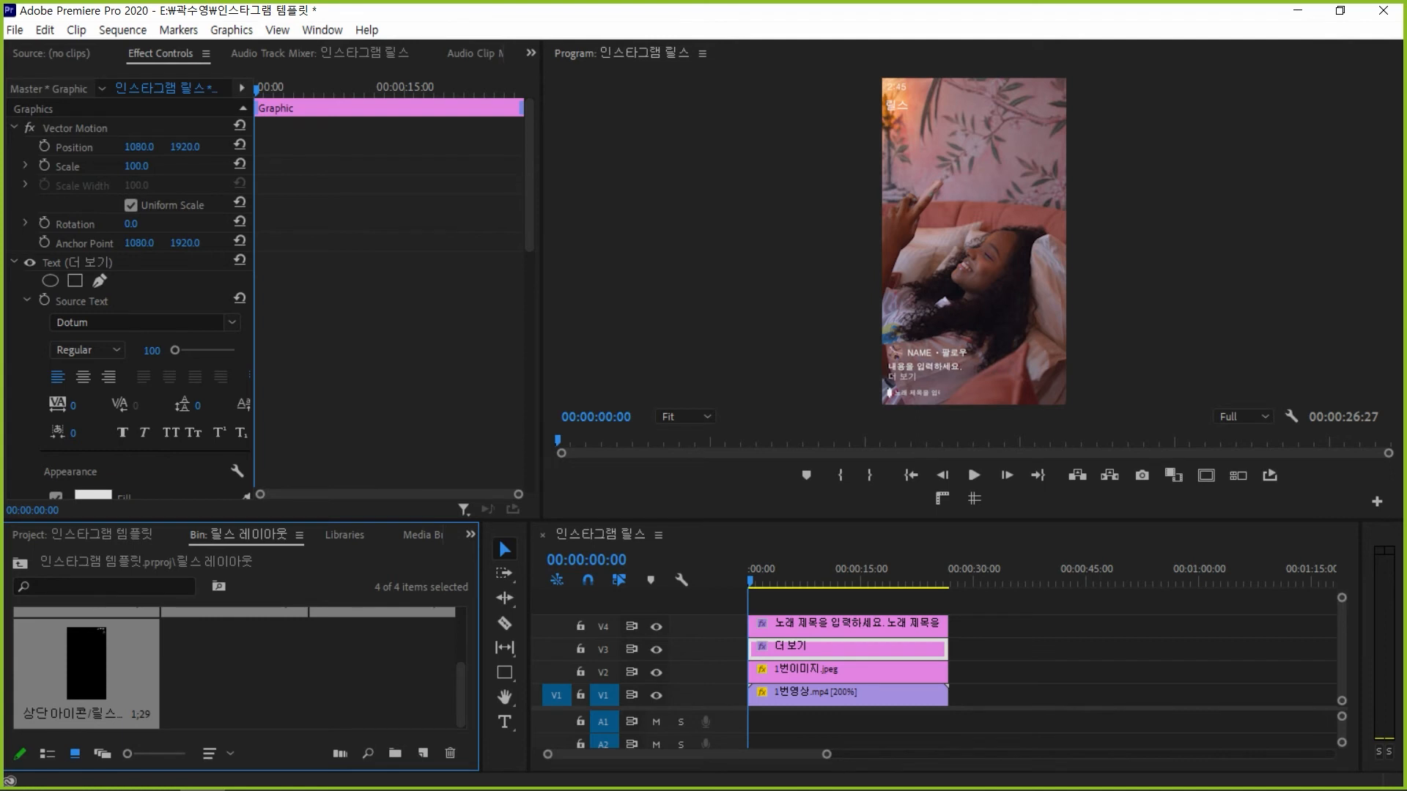
scroll(234, 663, "up", 2)
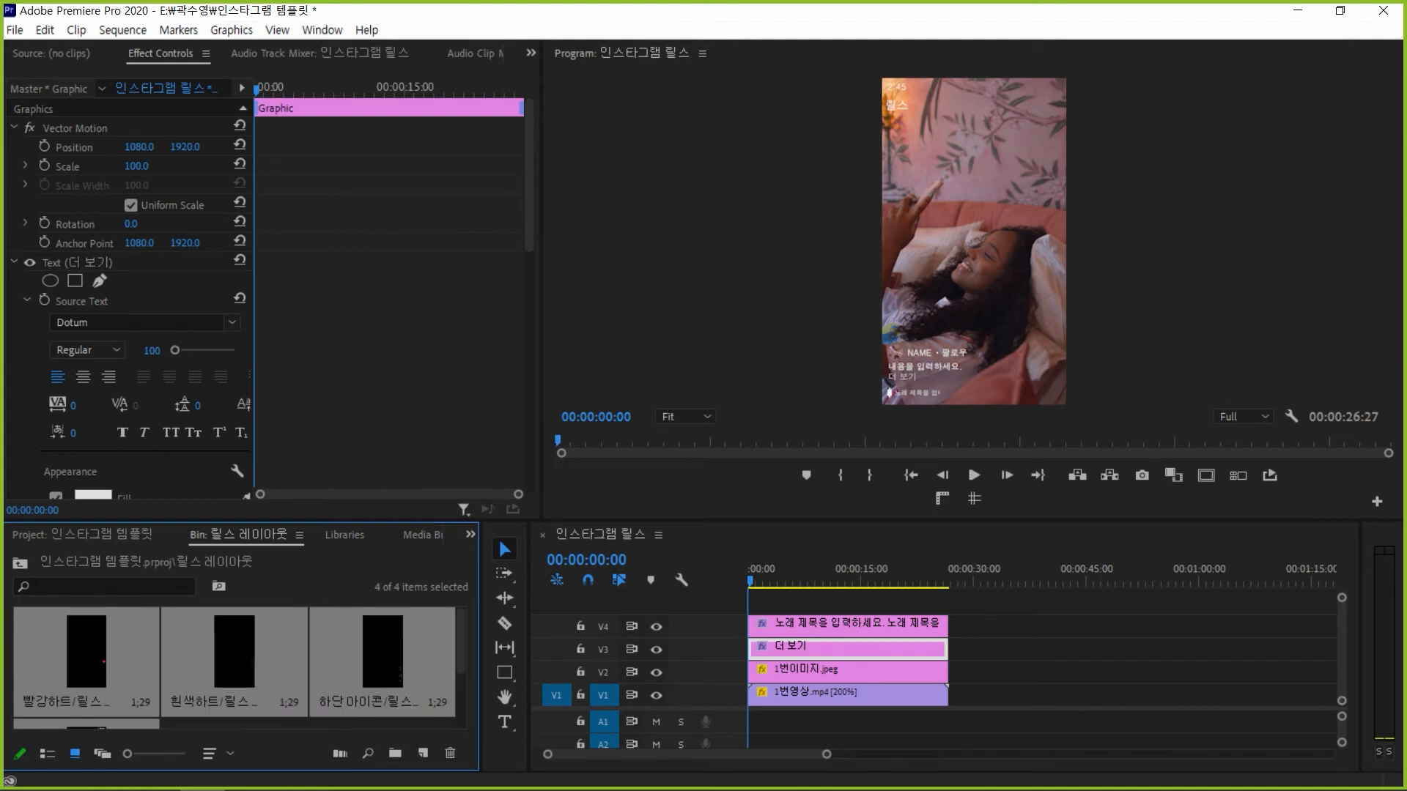
left_click_drag(86, 655, 755, 605)
left_click(308, 723)
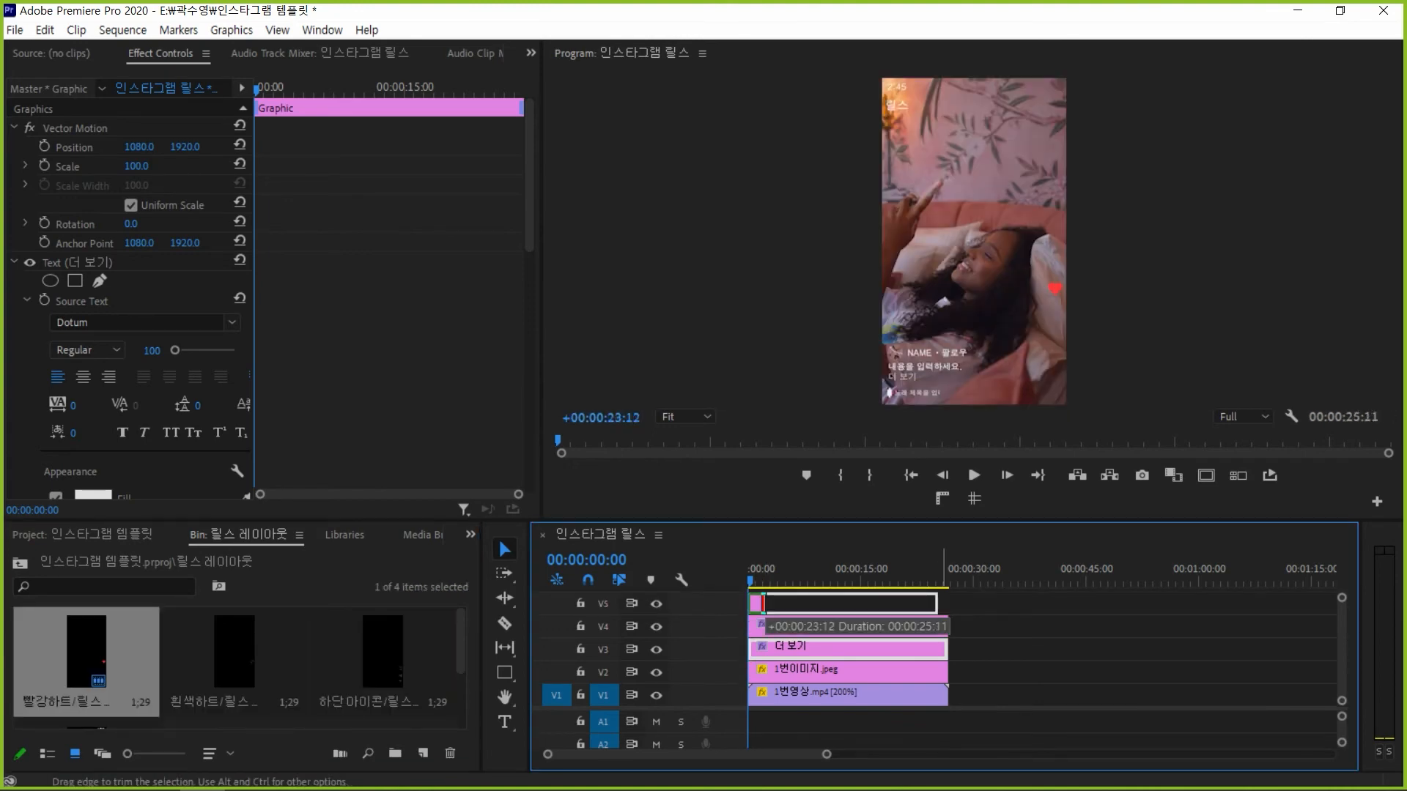
left_click_drag(1341, 649, 1342, 647)
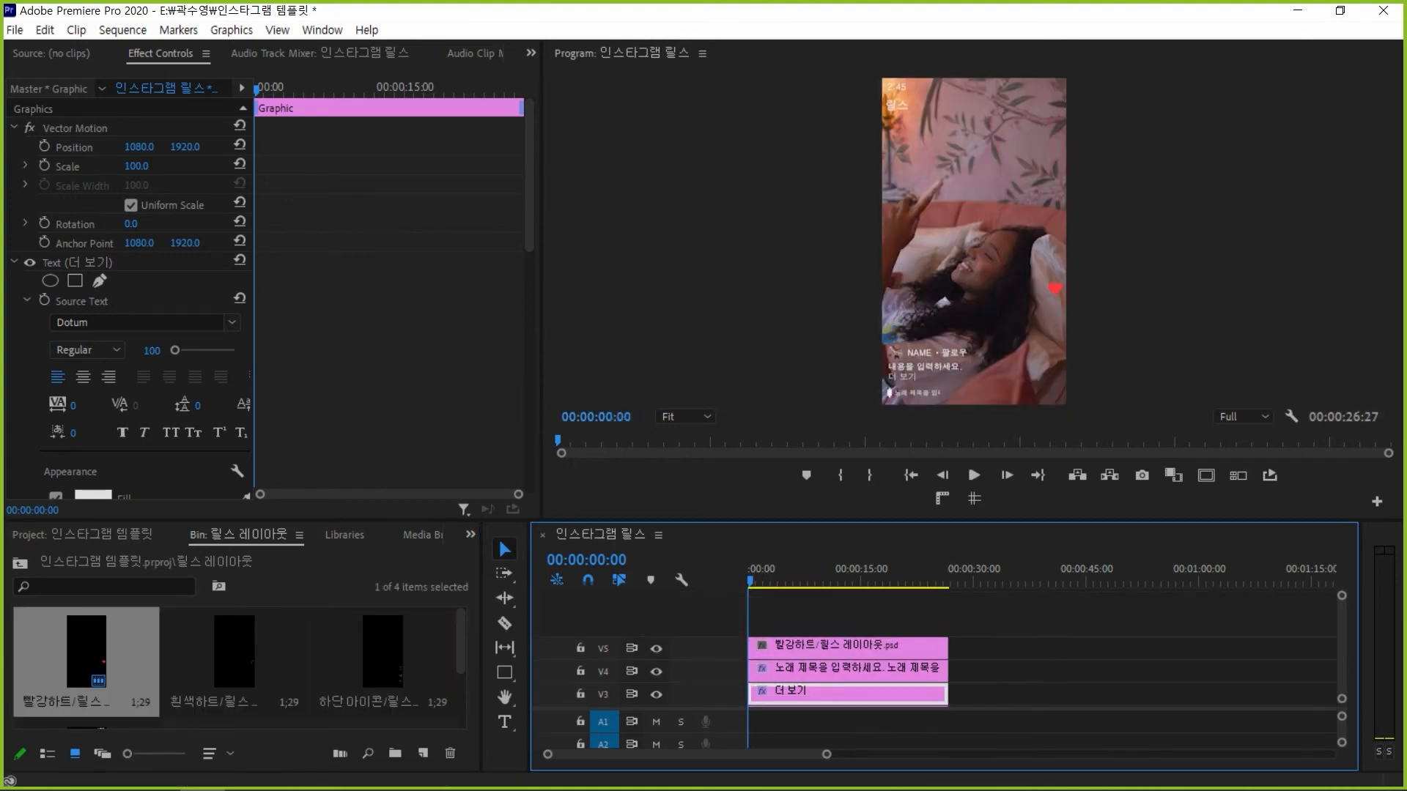
Add the 흰색하트 layer on V6 and the 하단 아이콘 layer on V7, both spanning the length of the existing clips
left_click_drag(234, 652, 952, 634)
scroll(795, 629, "up", 2)
left_click_drag(382, 652, 756, 612)
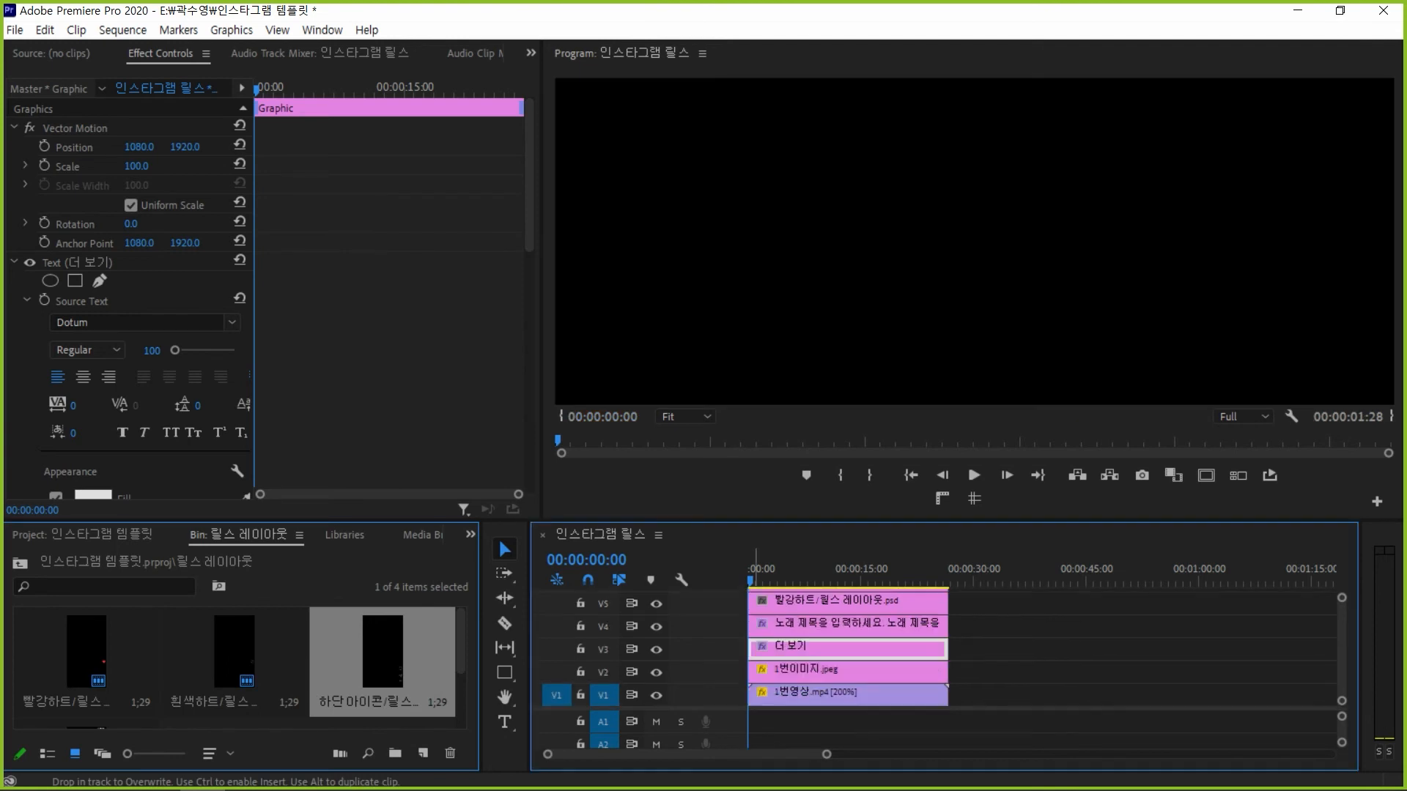
scroll(842, 645, "up", 3)
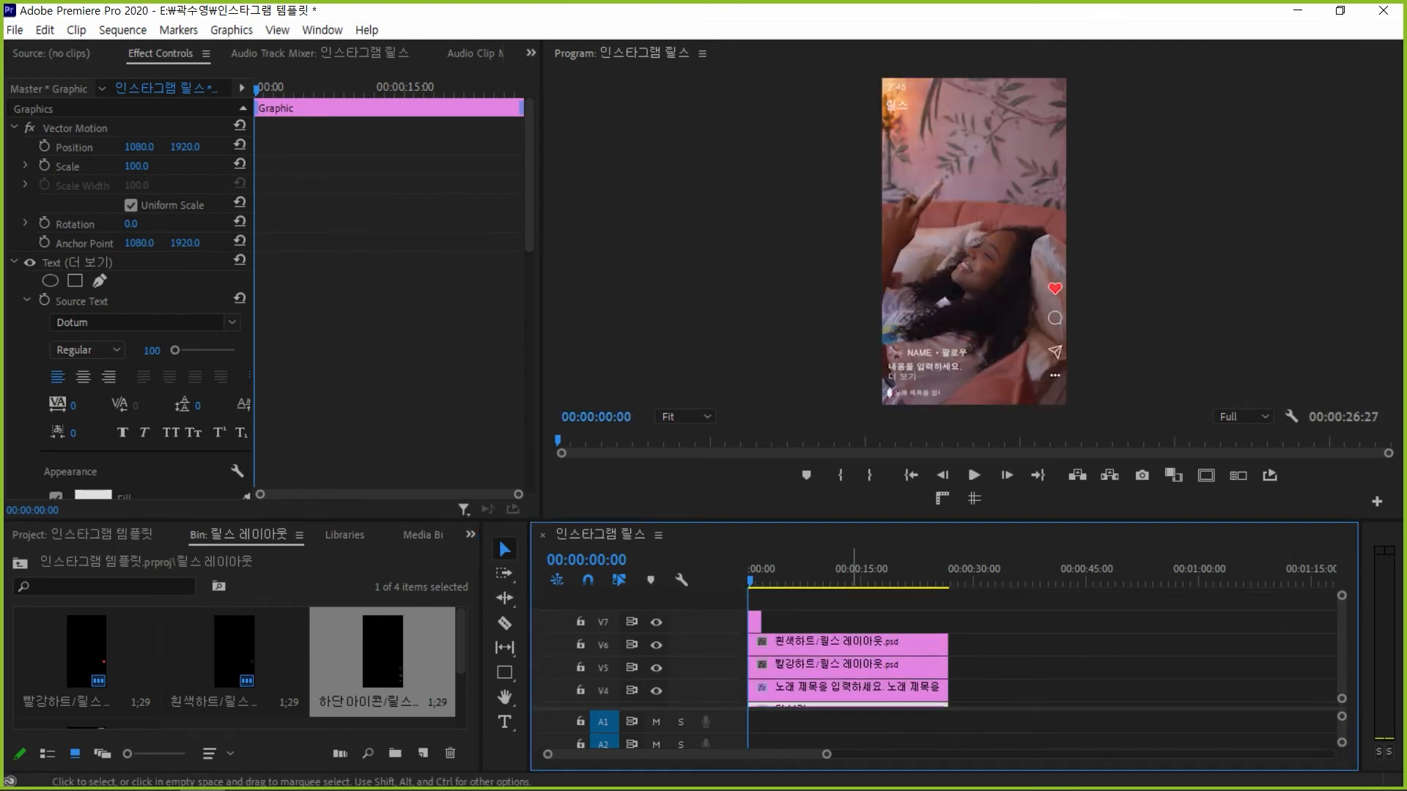
left_click_drag(763, 621, 949, 621)
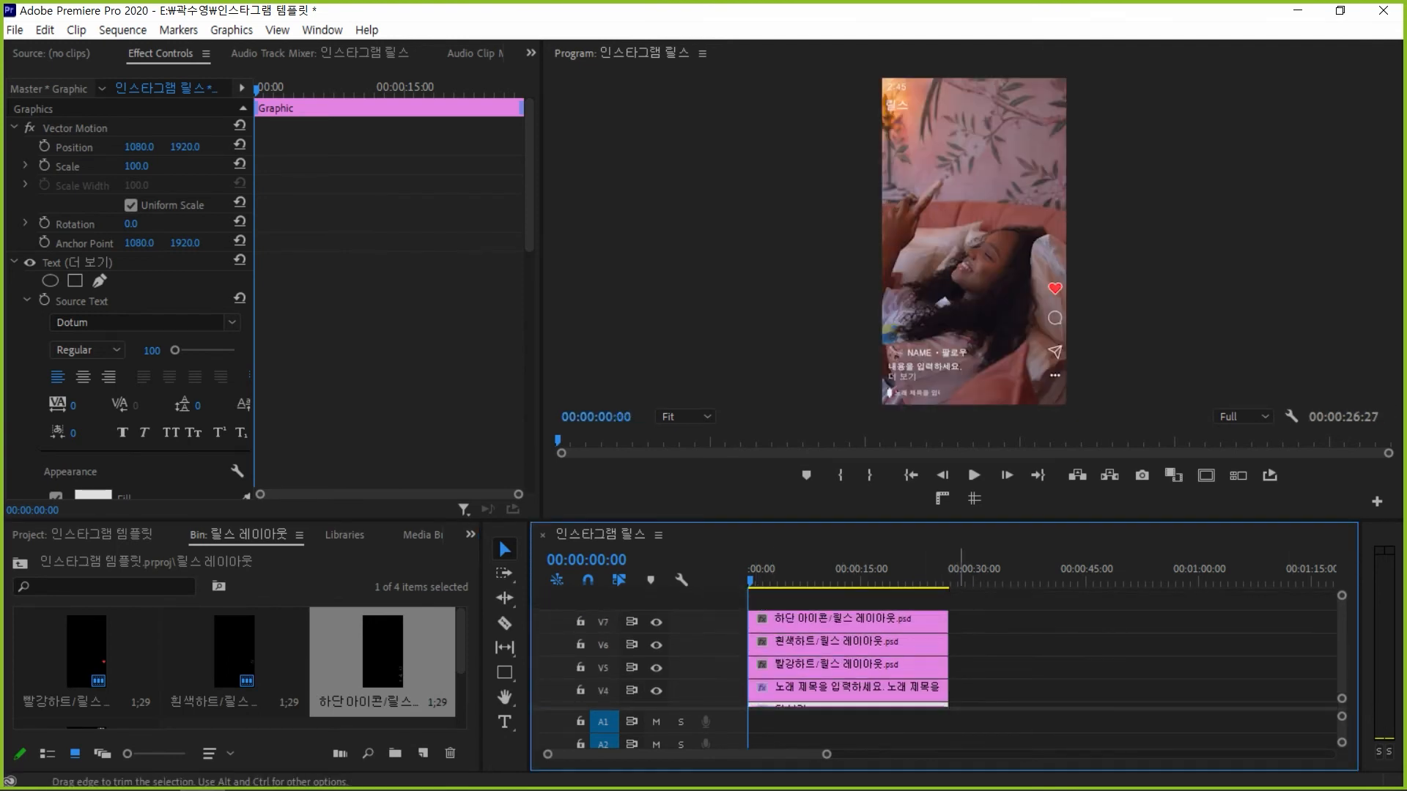
Restack the icon clips with 빨강하트 on V8, 흰색하트 on V7 and 하단 아이콘 on V6, leaving V5 empty
left_click(857, 664)
scroll(842, 645, "down", 3)
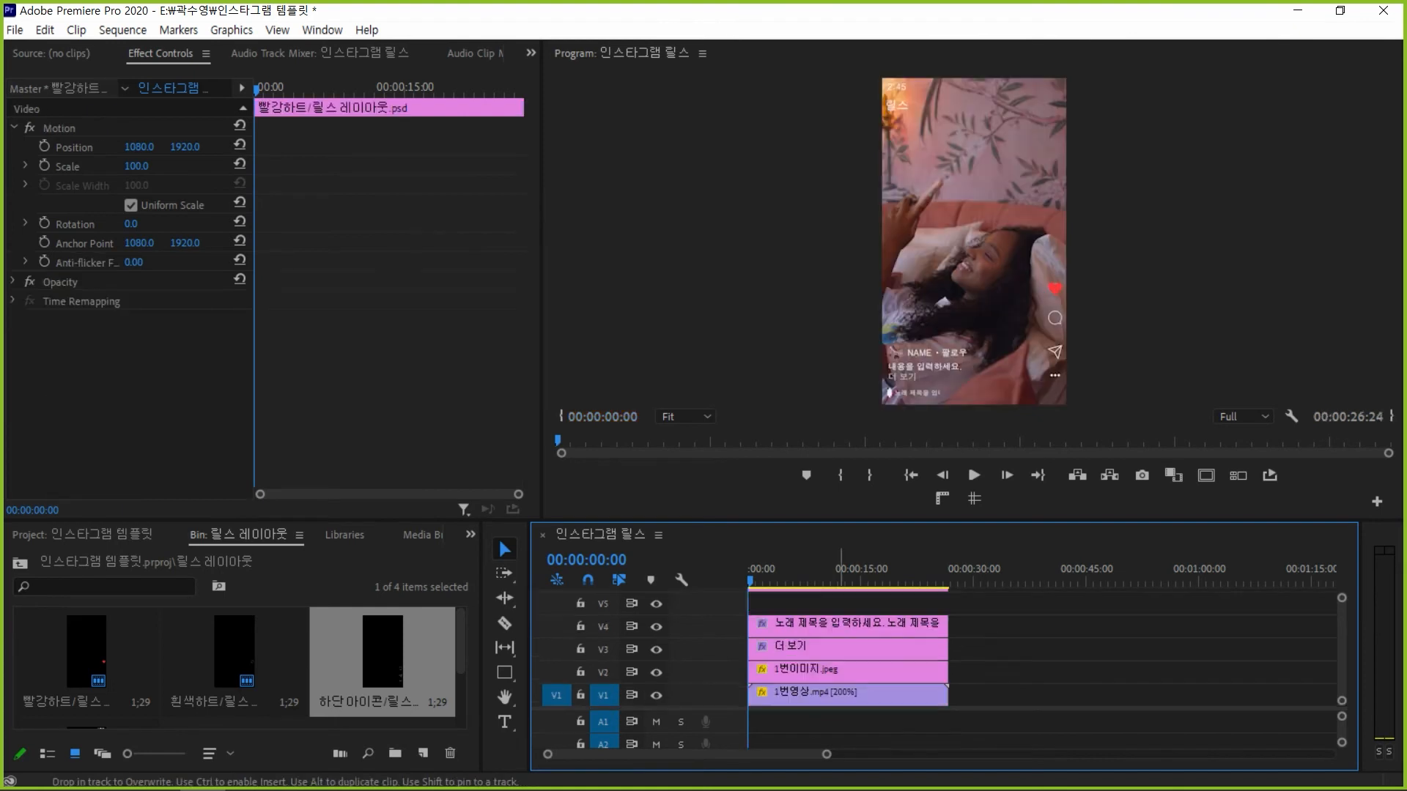
scroll(839, 644, "up", 3)
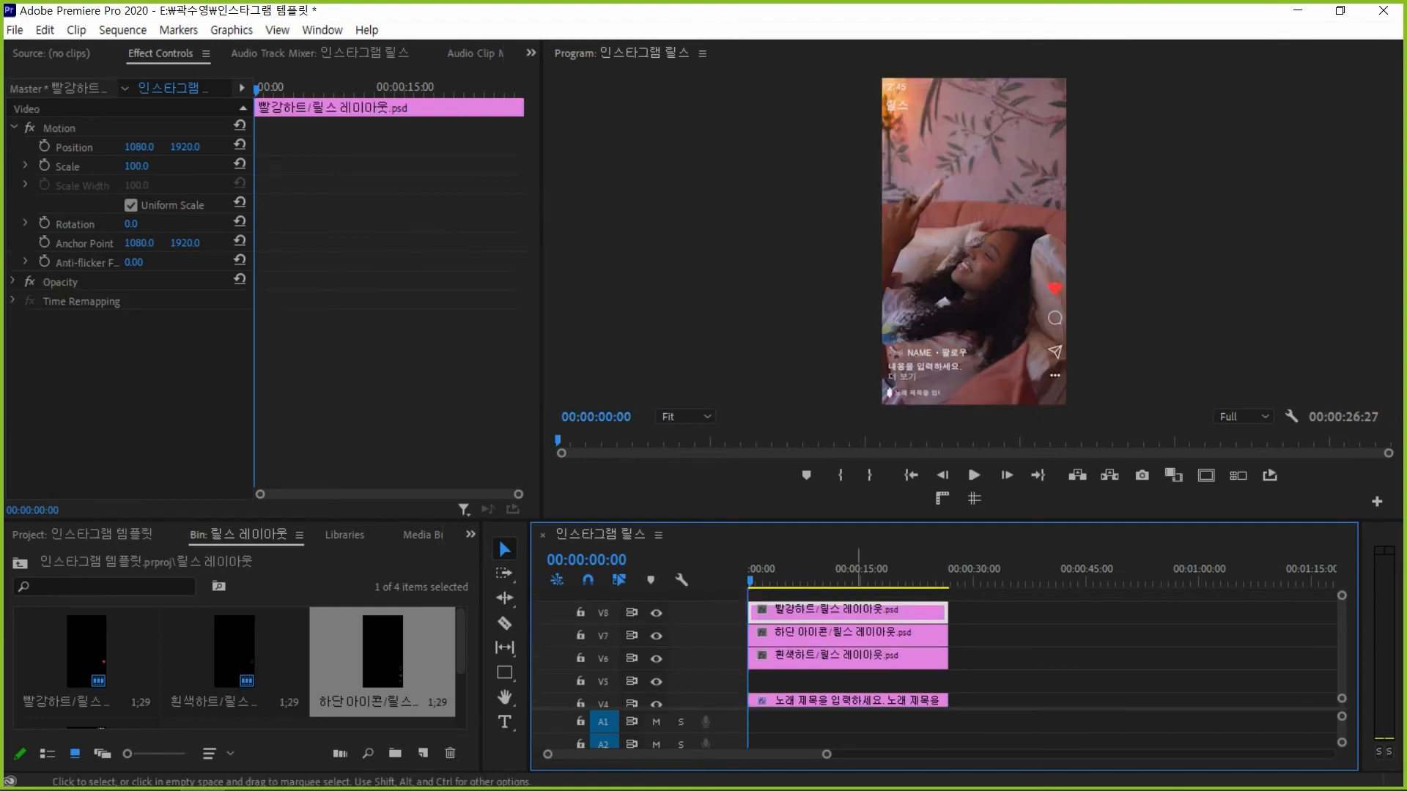
left_click_drag(840, 636, 835, 682)
key("ctrl+z")
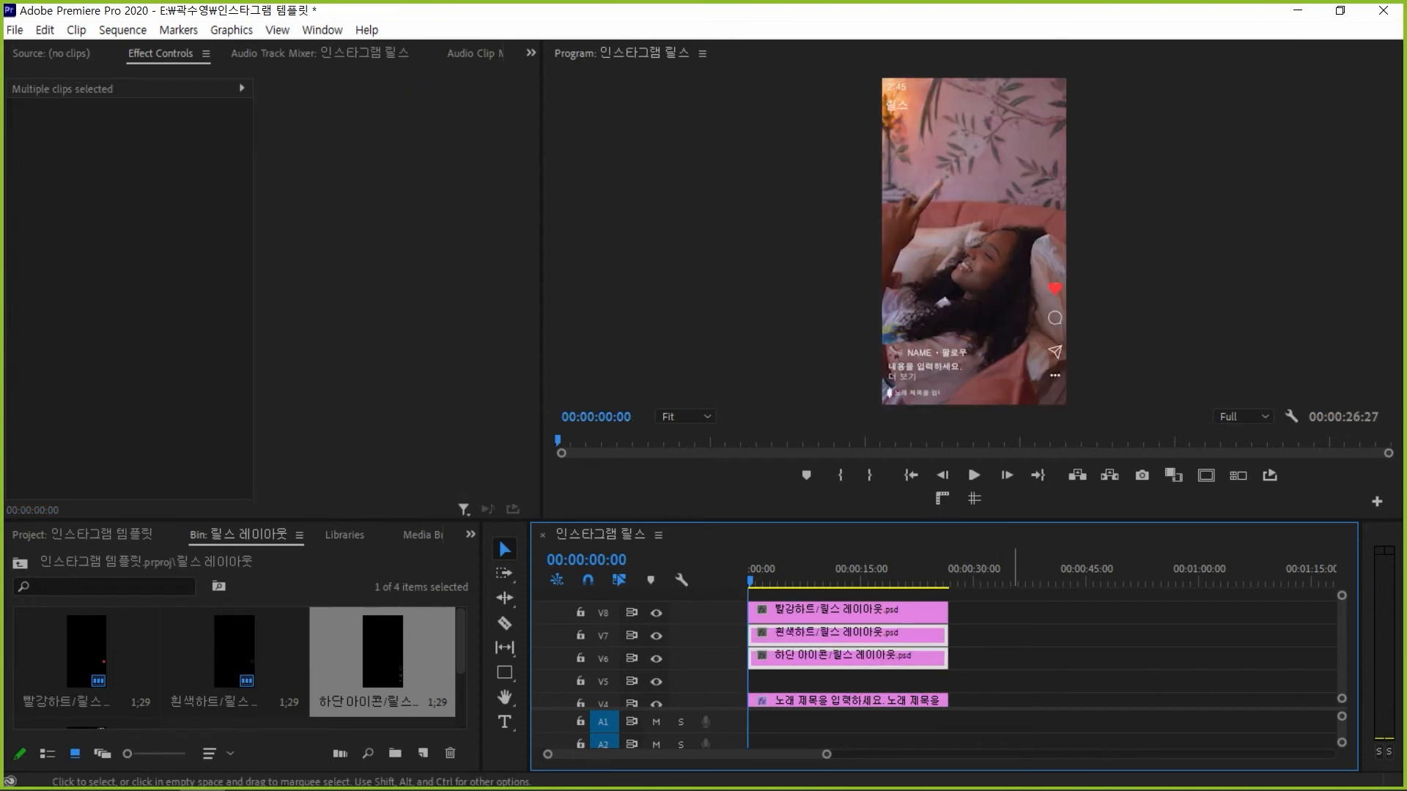
Place the 상단 아이콘 layer on the empty V5 track, spanning the length of the other clips
scroll(234, 663, "down", 2)
left_click_drag(87, 663, 758, 681)
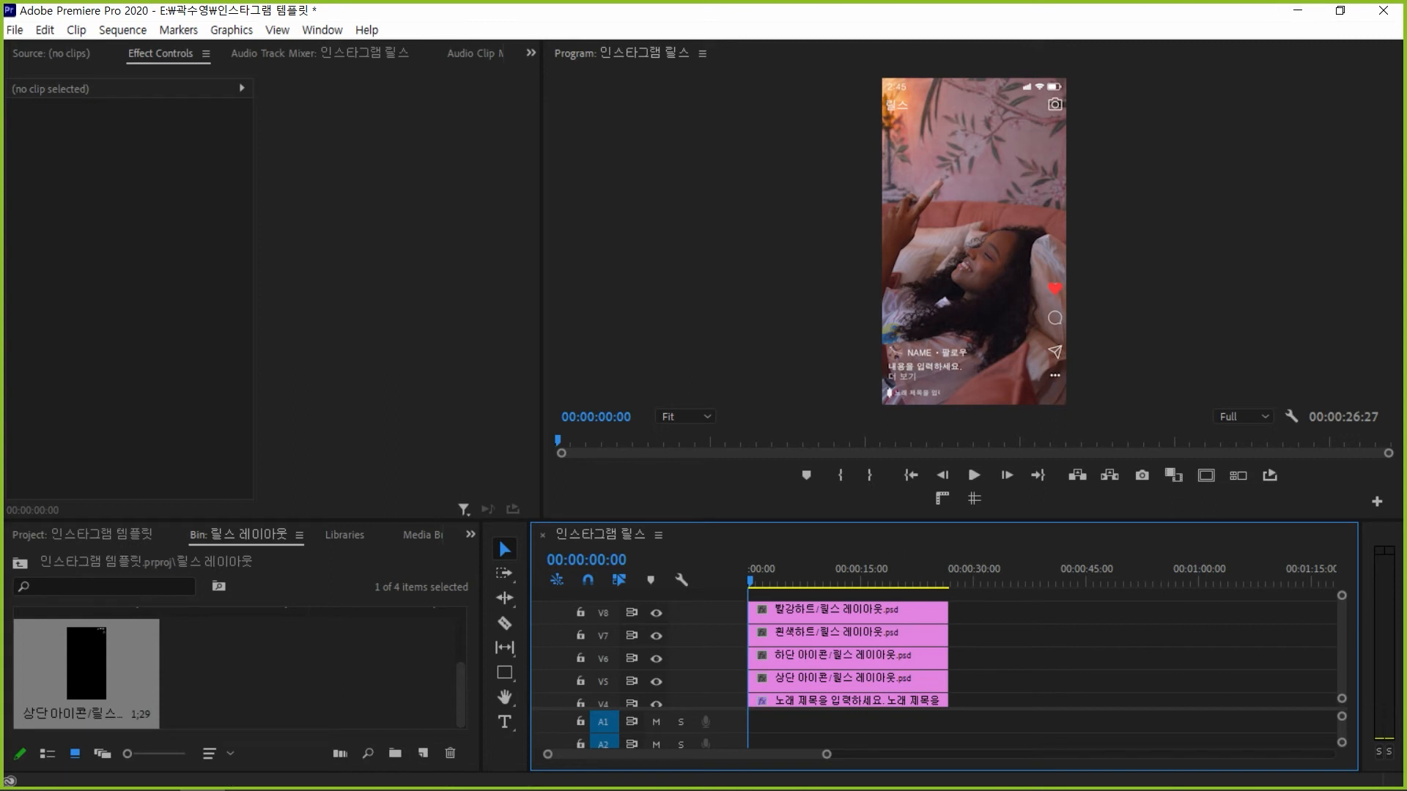
left_click(1186, 242)
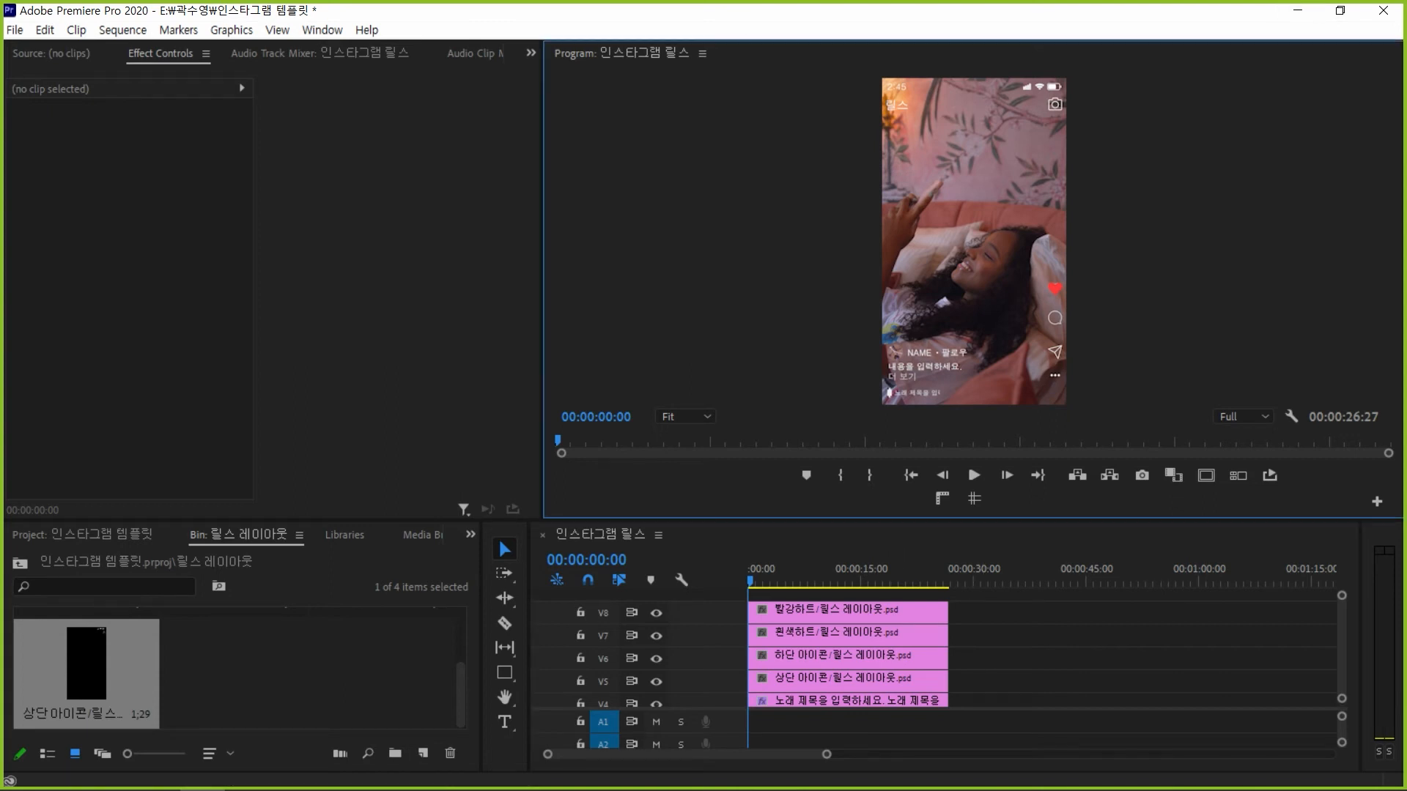
scroll(850, 652, "down", 3)
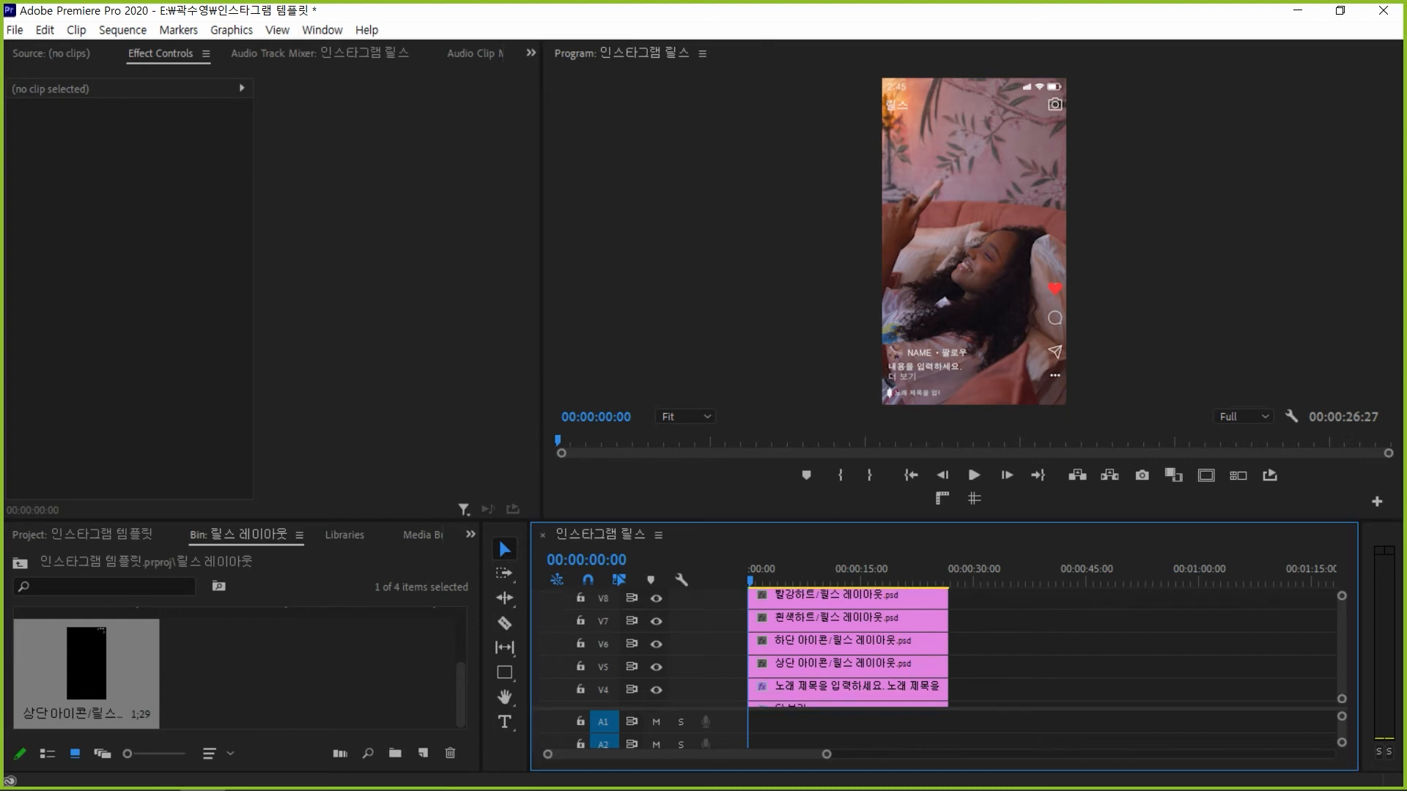
With the preview at 25%, nudge the 릴스 title slightly right and up beneath the 2:45 clock, in line with the camera icon
left_click(823, 649)
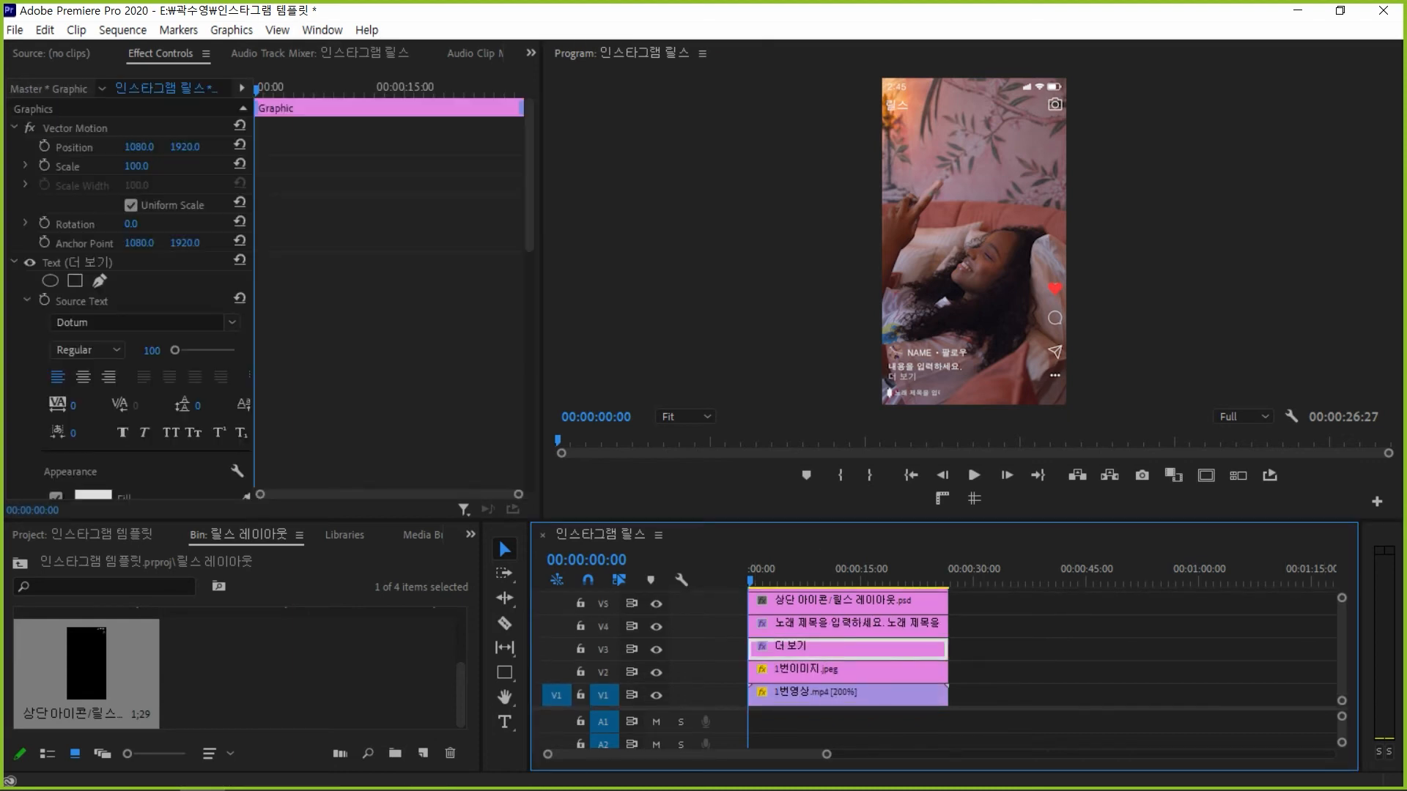
left_click(886, 107)
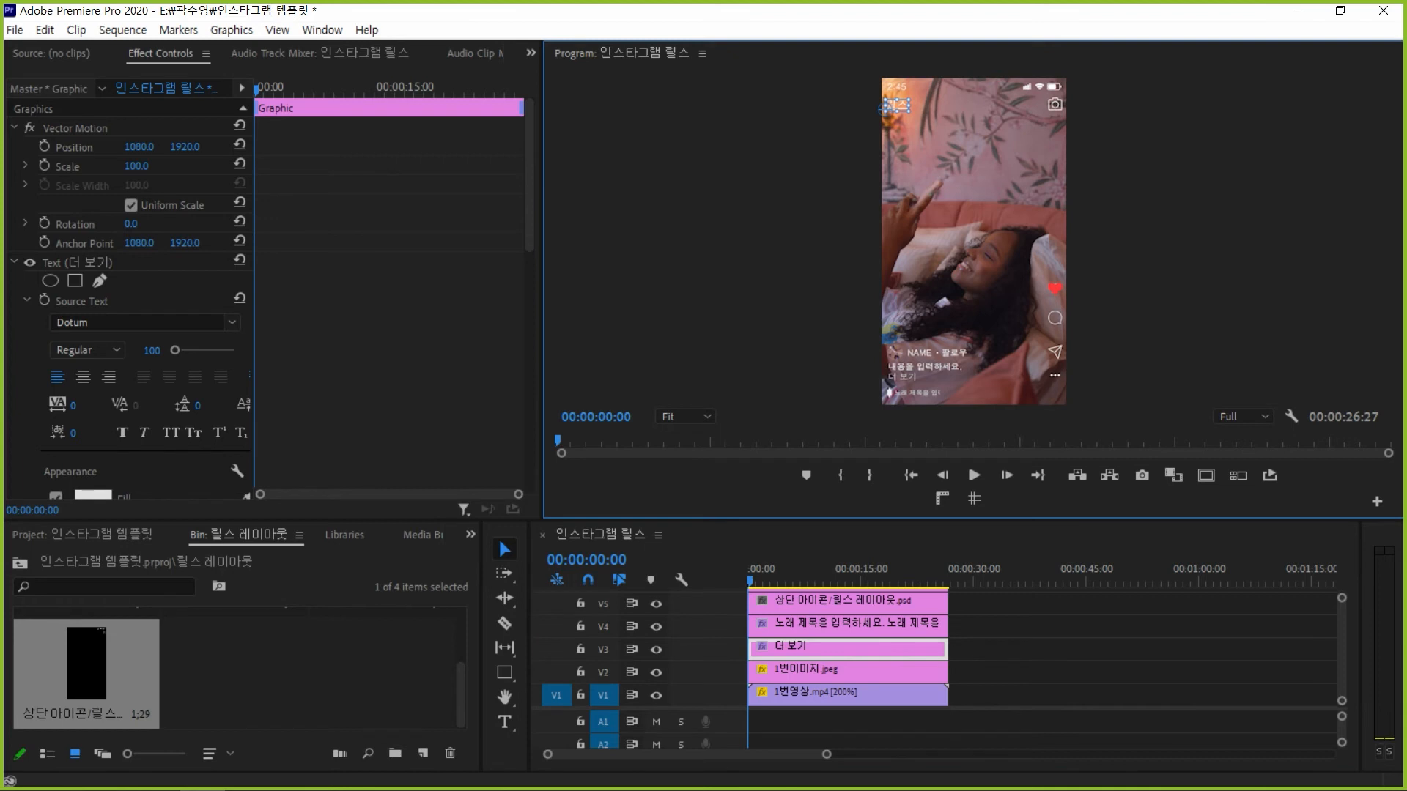
left_click(685, 416)
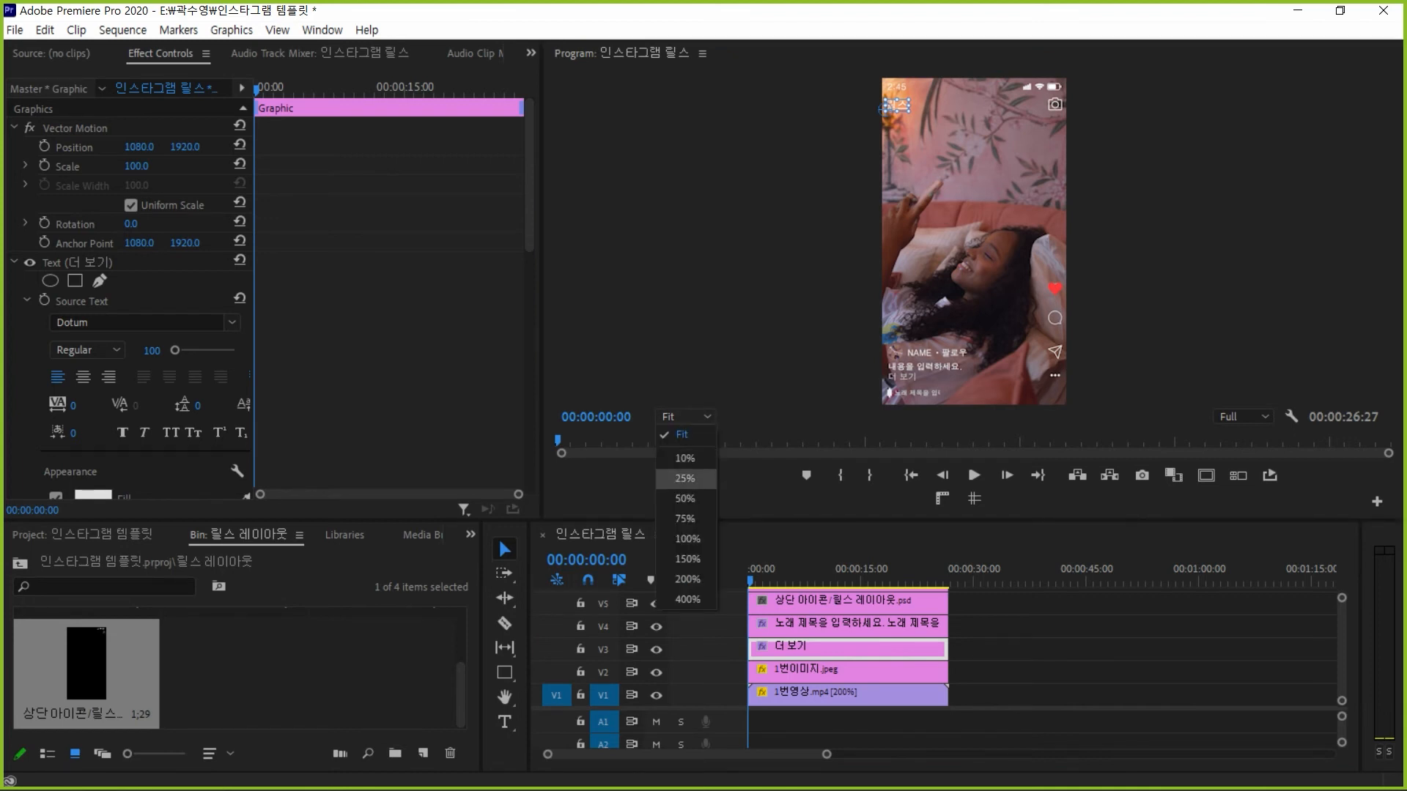
left_click(685, 479)
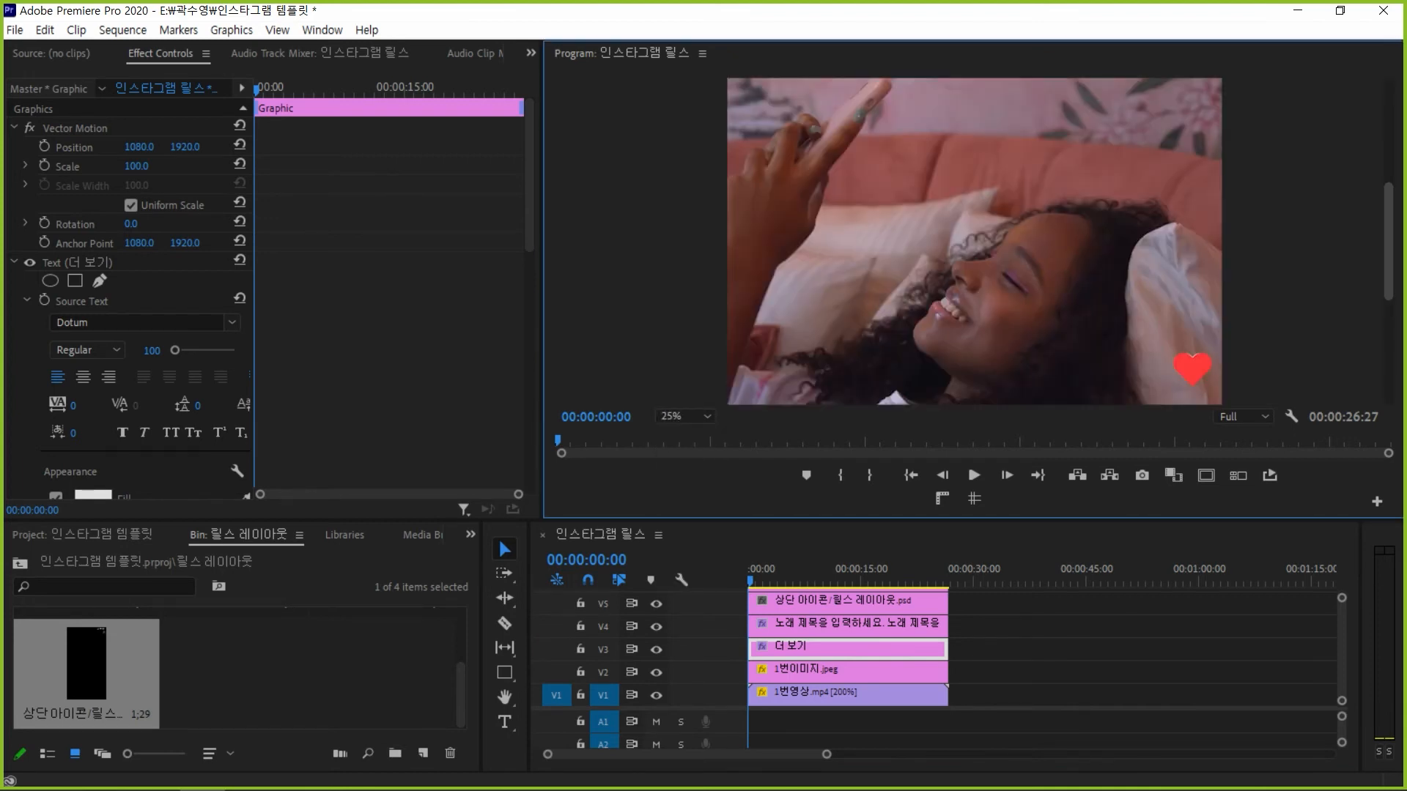
left_click_drag(1389, 242, 1388, 138)
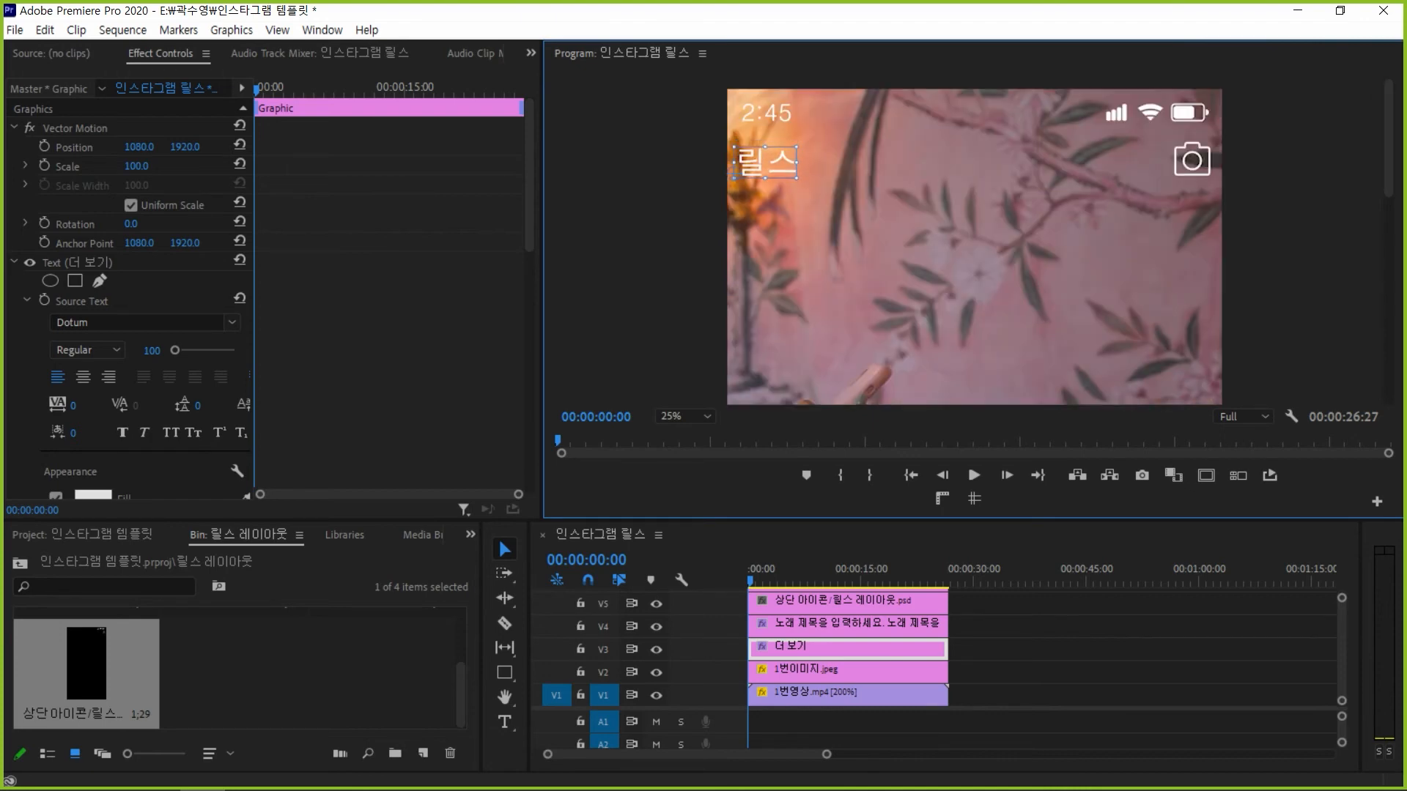
key("Right")
key("Right")
key("Right")
key("Right")
key("Right")
key("Right")
key("Right")
key("Right")
key("Right")
key("Right")
key("Right")
key("Right")
key("Right")
key("Down")
key("Down")
key("Down")
key("Down")
key("Down")
key("Down")
key("Down")
key("Down")
key("Down")
key("Down")
key("Down")
key("Down")
key("Down")
key("Down")
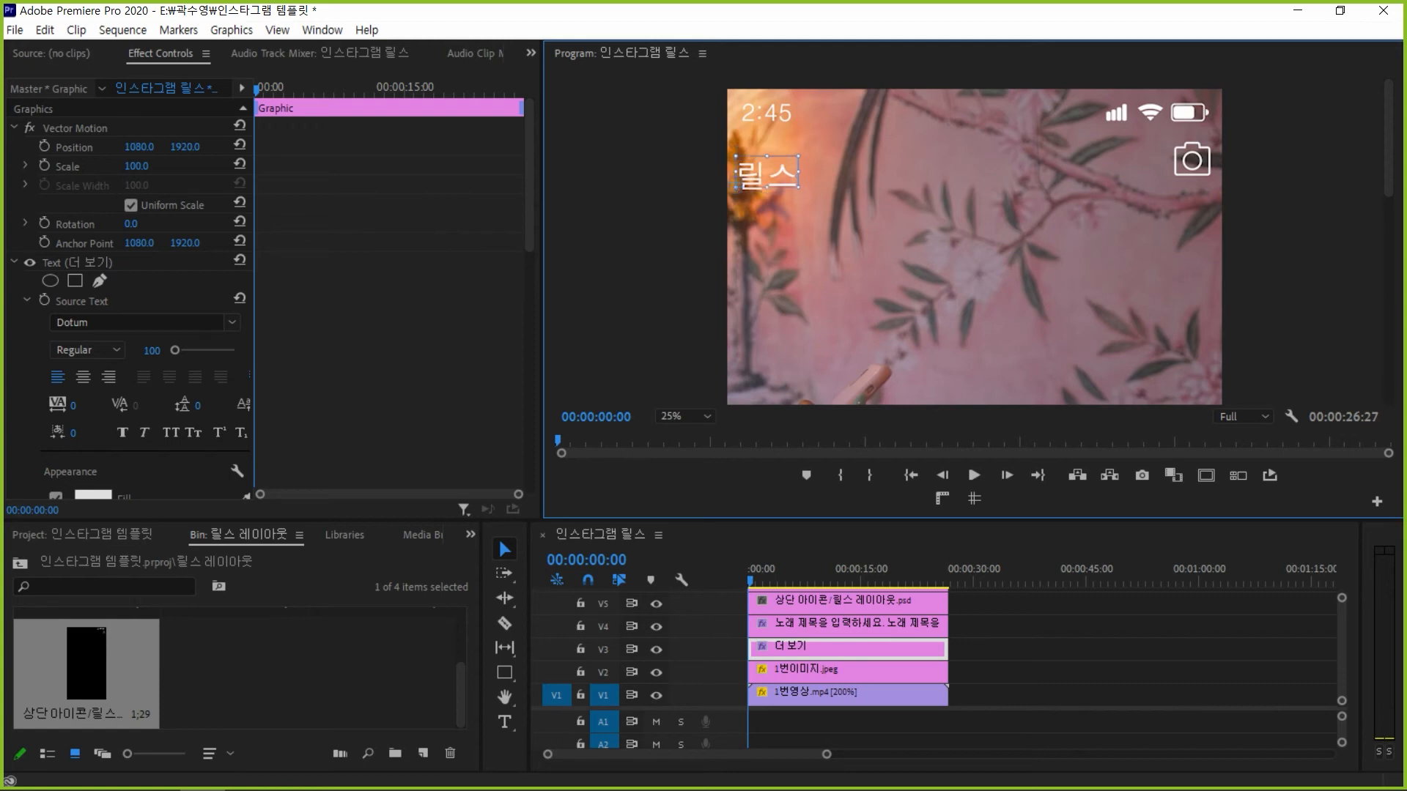
key("Up")
key("Up")
key("Up")
key("Up")
key("Up")
key("Up")
key("Up")
key("Up")
key("Up")
key("Up")
key("Up")
key("Up")
key("Up")
key("Up")
key("Up")
key("Up")
key("Up")
key("Up")
key("Up")
key("Up")
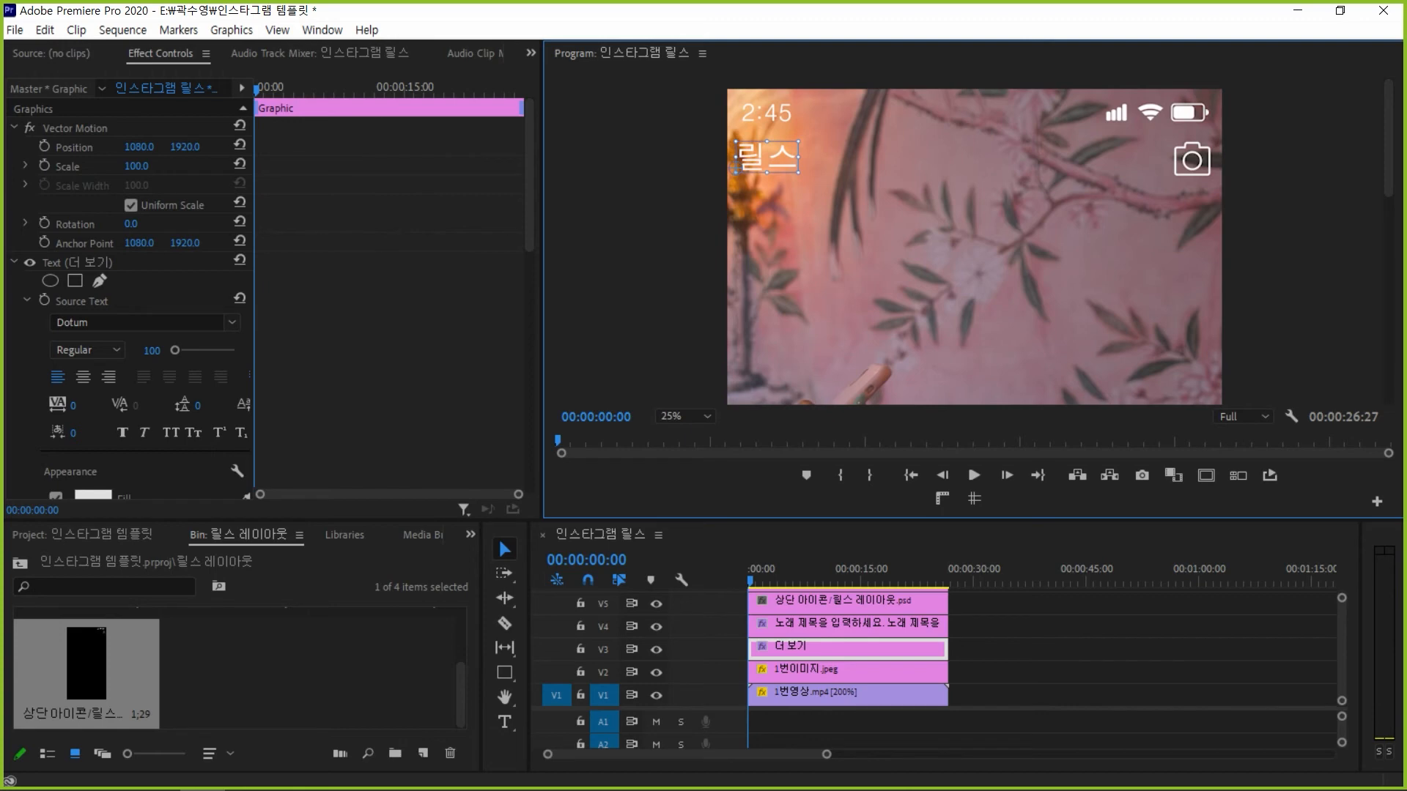
key("Right")
key("Right")
left_click_drag(800, 141, 801, 139)
key("Escape")
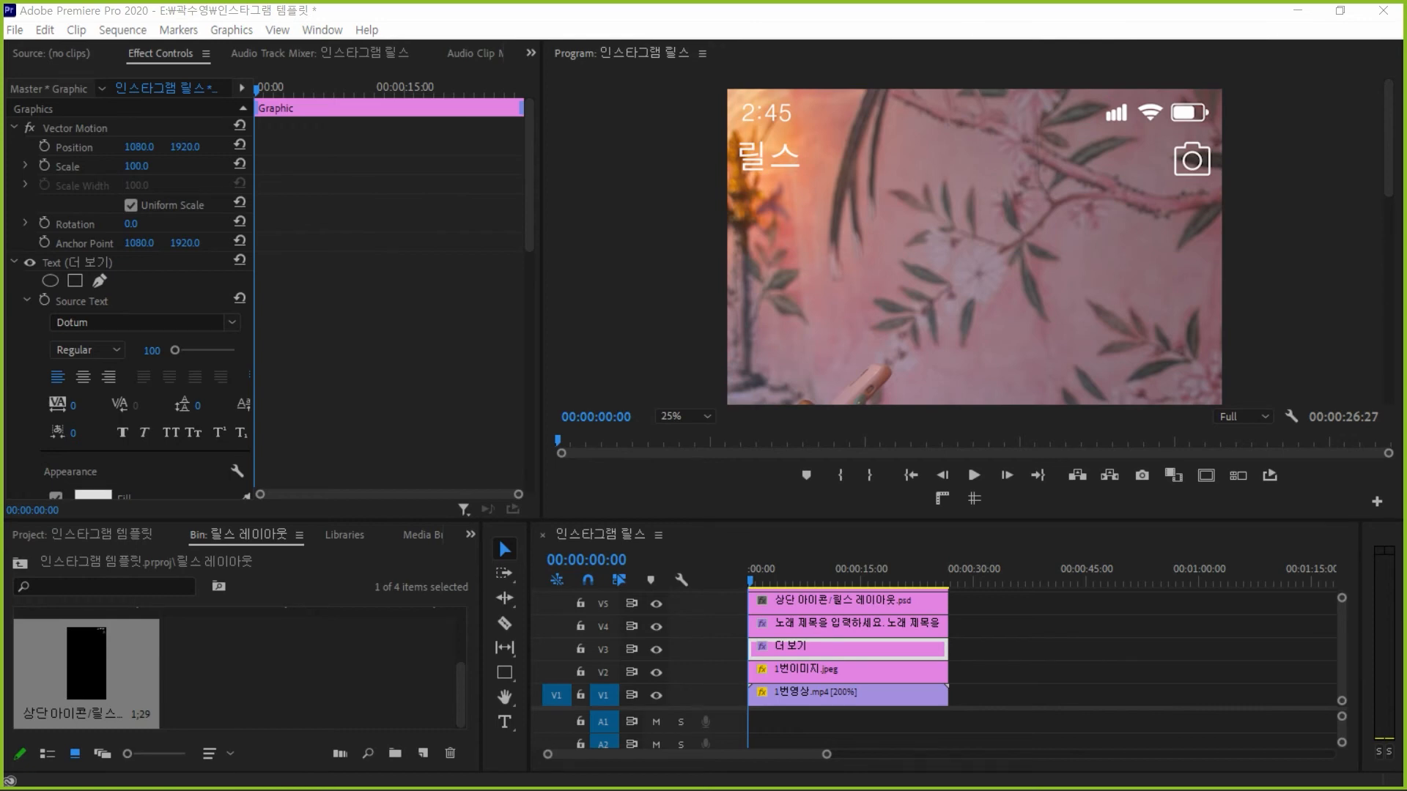
left_click(308, 671)
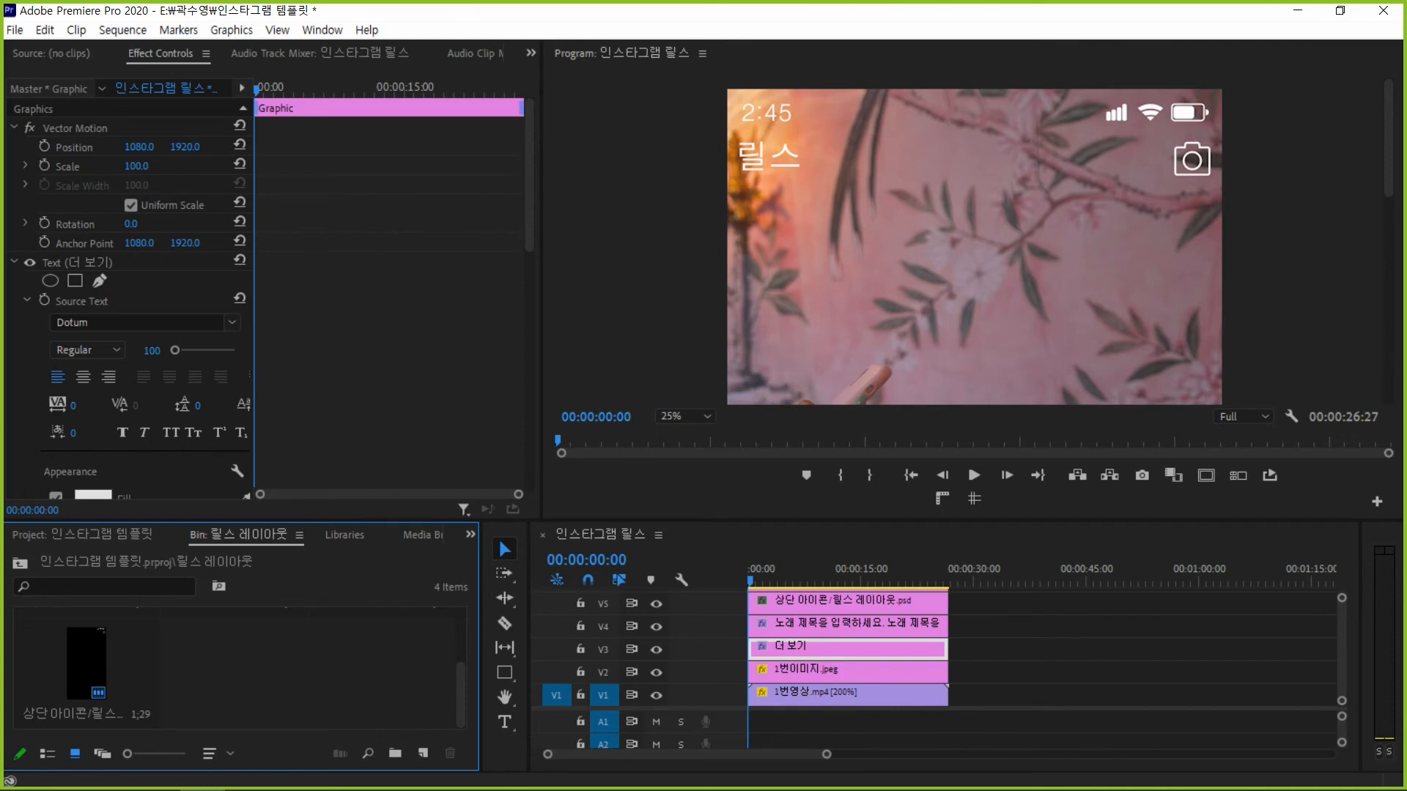
left_click(82, 535)
left_click(308, 670)
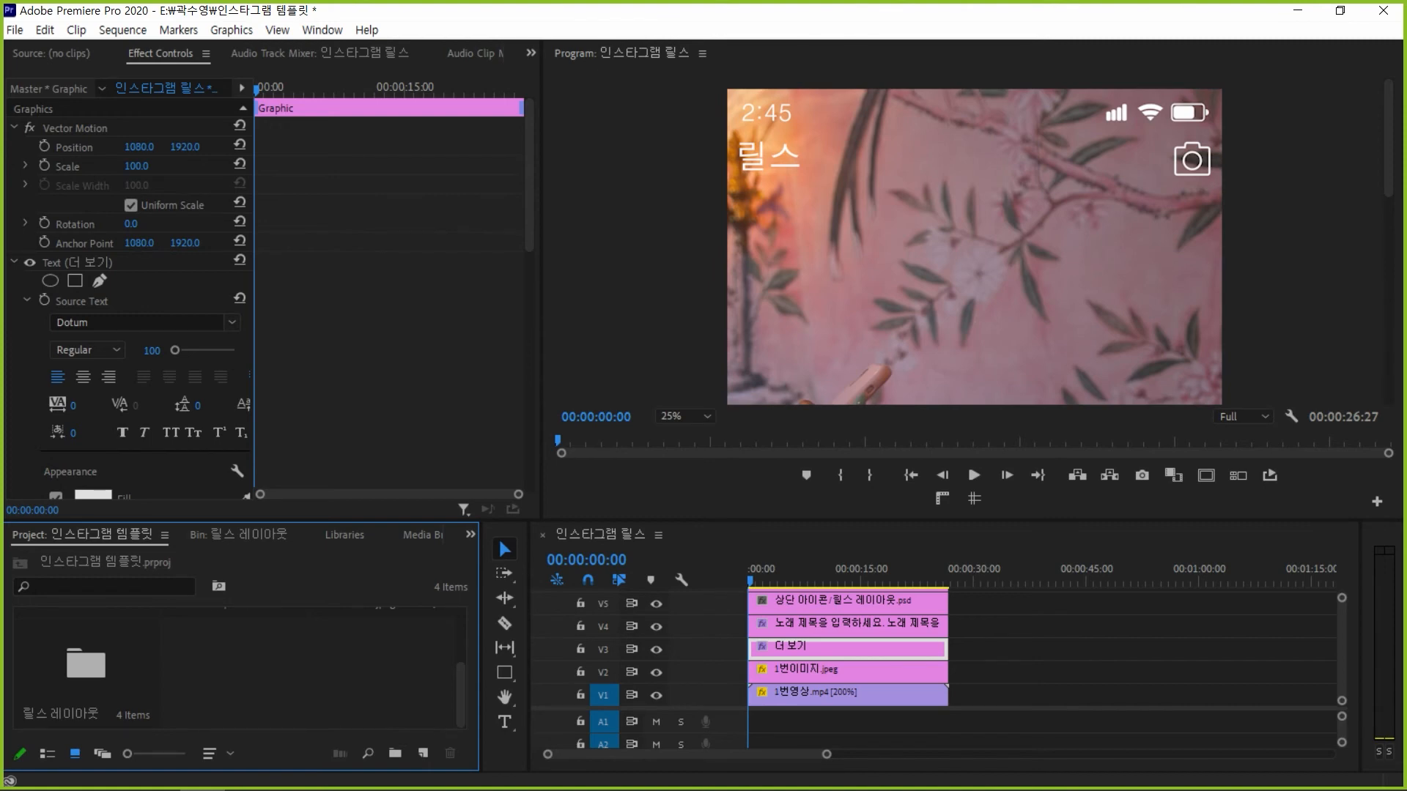
double_click(308, 671)
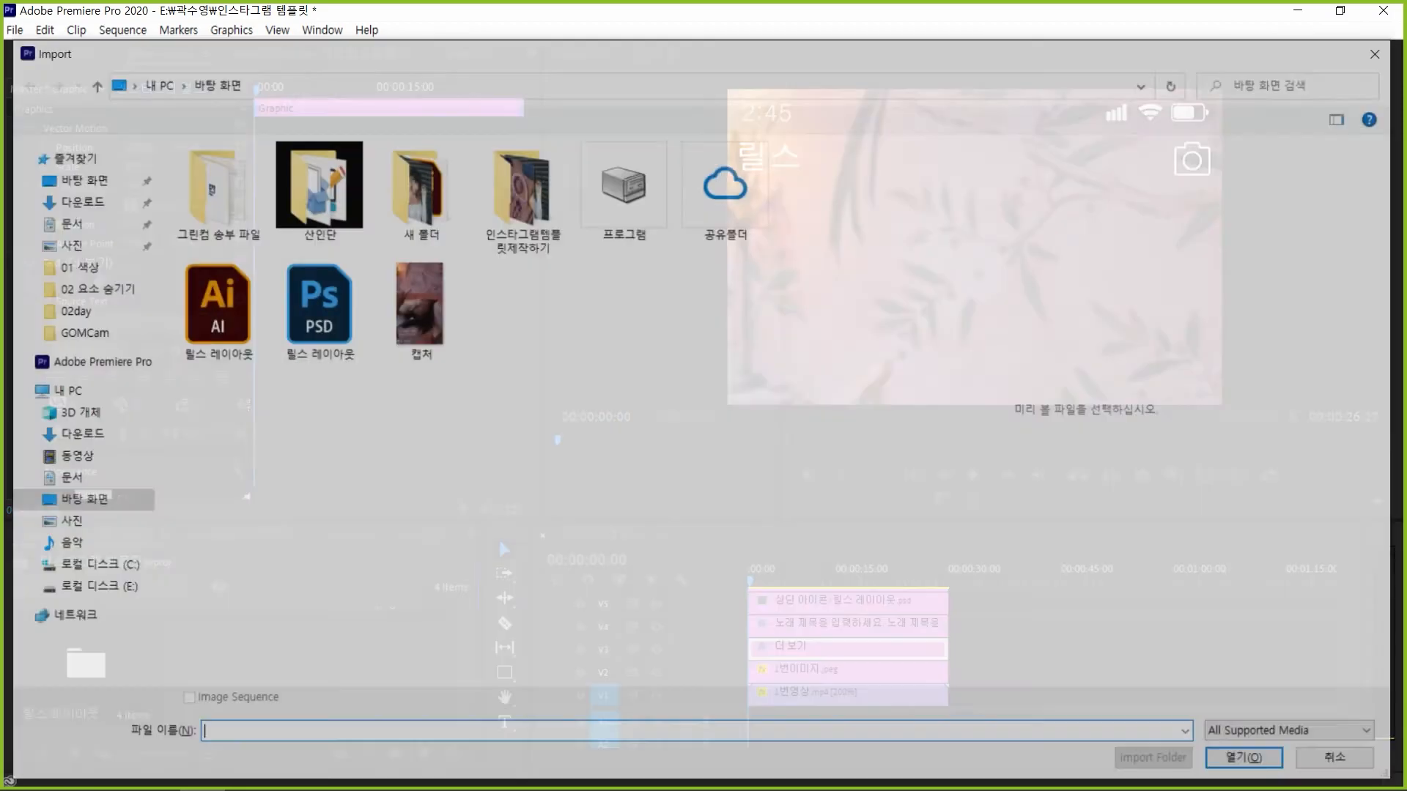
double_click(321, 309)
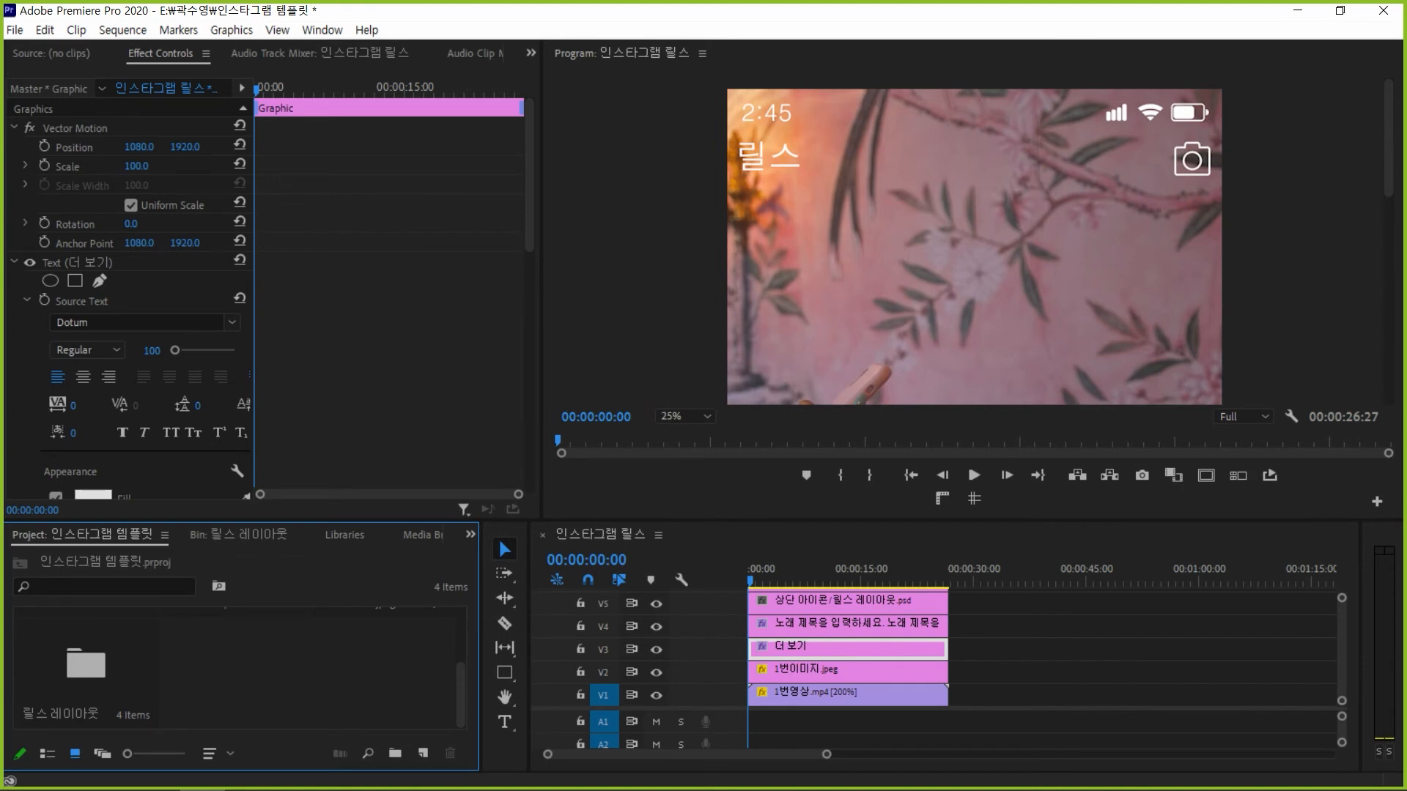
Examine the lower texts and the heart, comment and share icons of the Reels layout with the preview at 25%
left_click(685, 416)
left_click(681, 435)
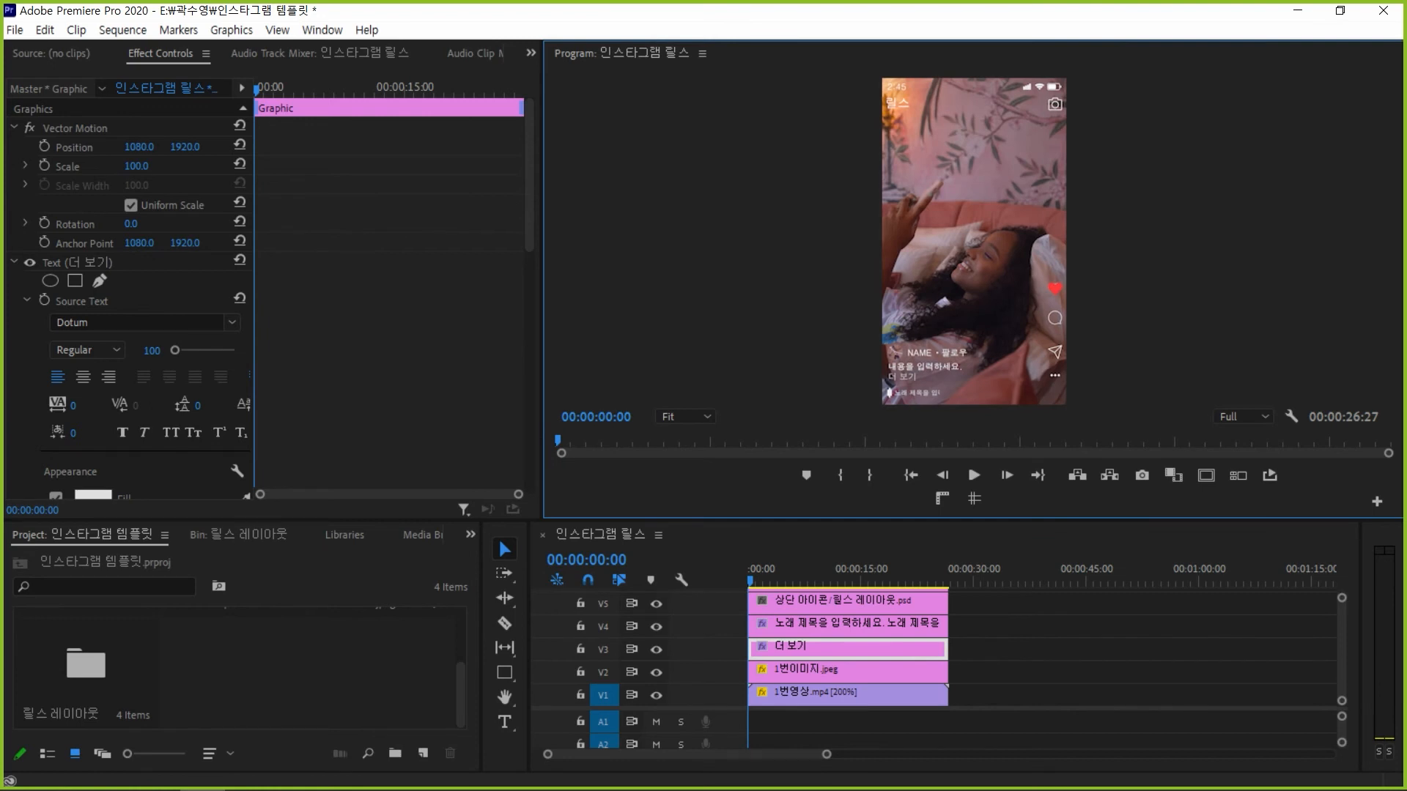
left_click(683, 416)
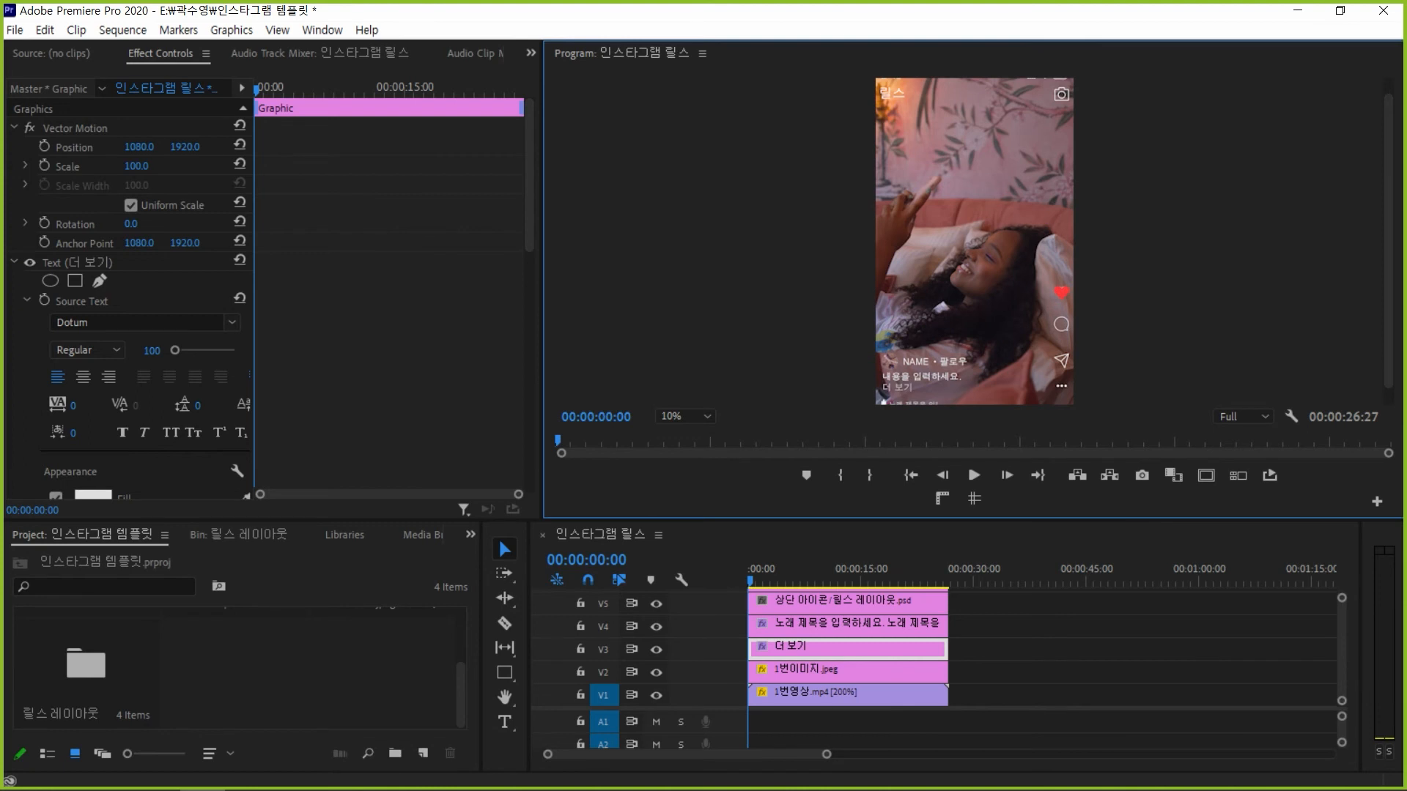
left_click(685, 416)
left_click(685, 479)
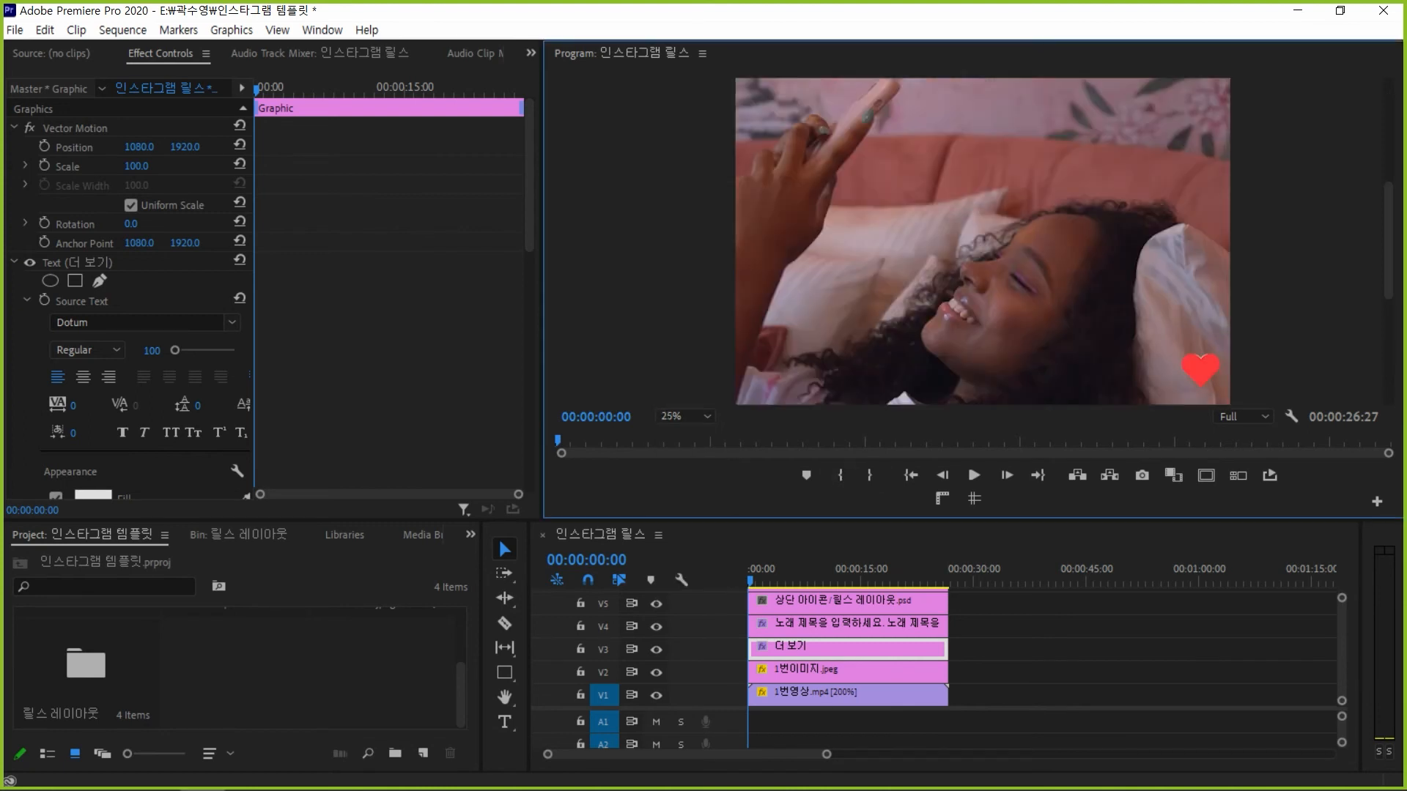
scroll(981, 242, "down", 5)
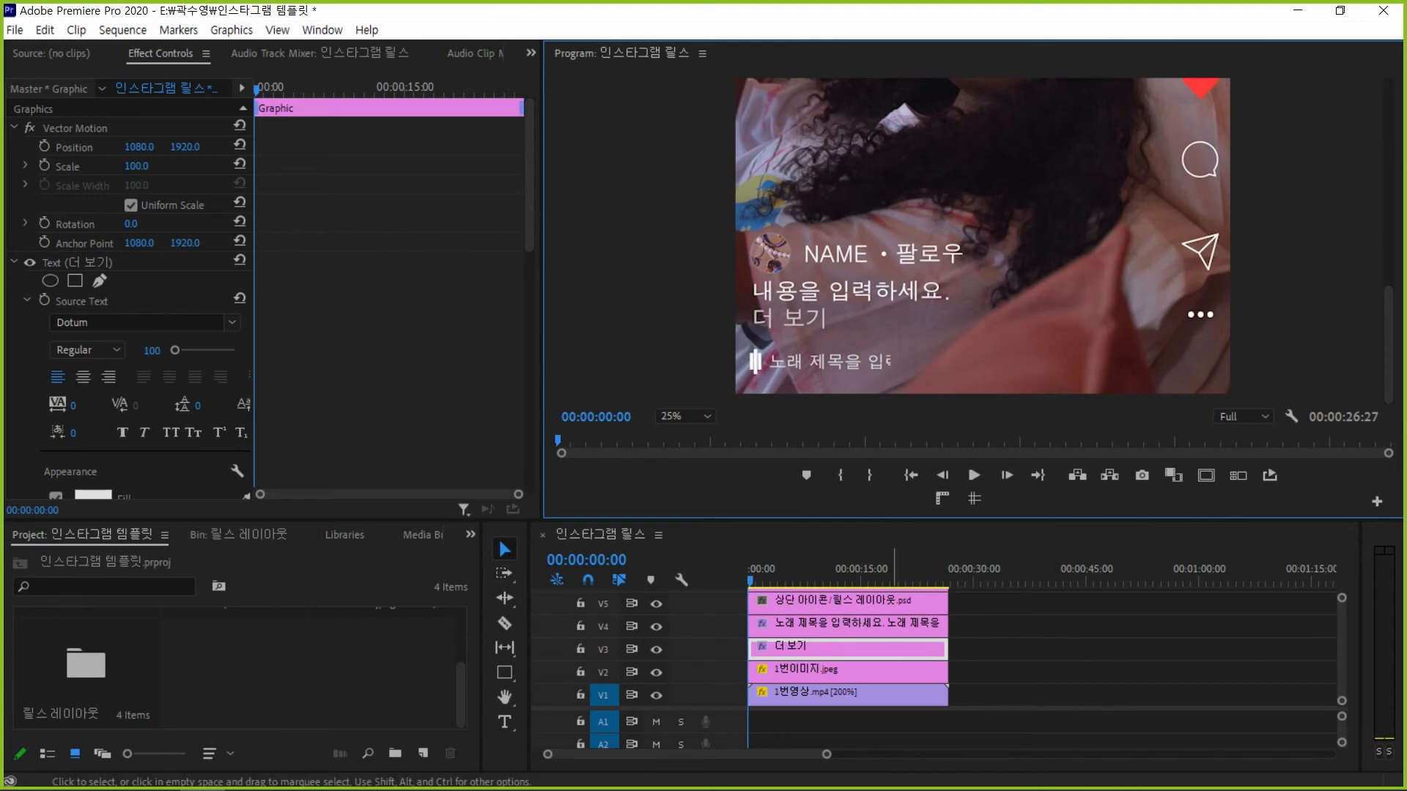
left_click(894, 603)
left_click(1158, 642)
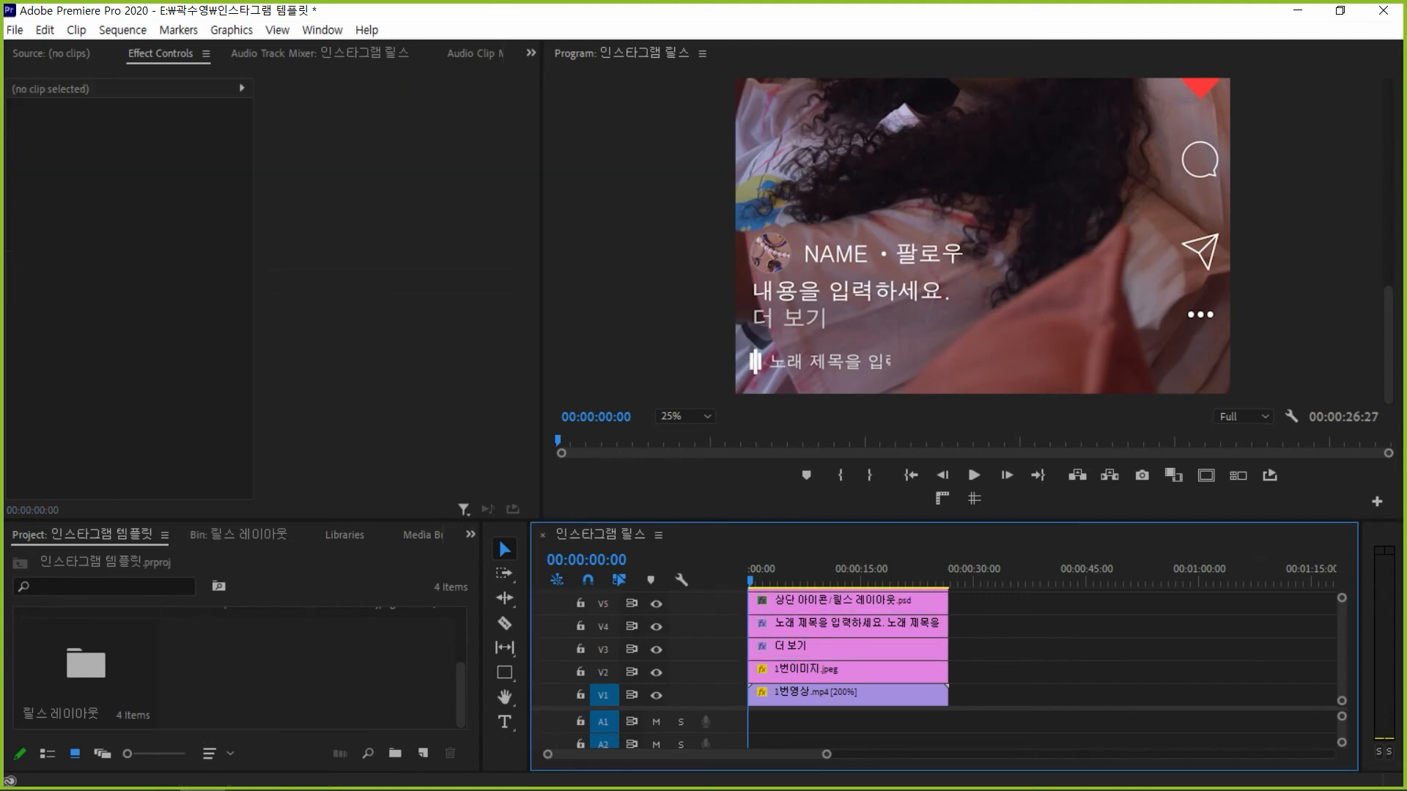
scroll(981, 241, "up", 3)
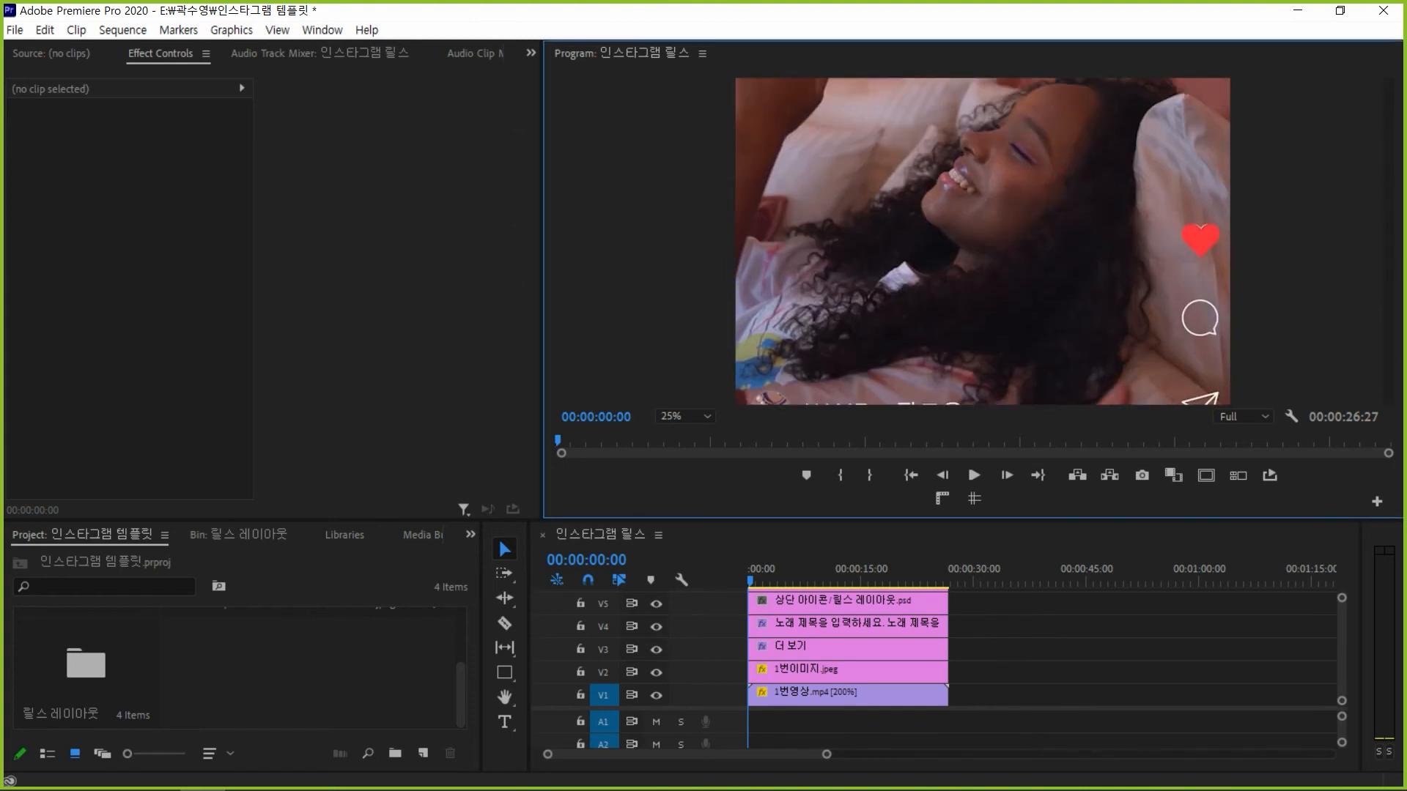
Shift the red heart up slightly by setting the vertical position of the 빨강하트 clip on V8 to 1917
key("ctrl+m")
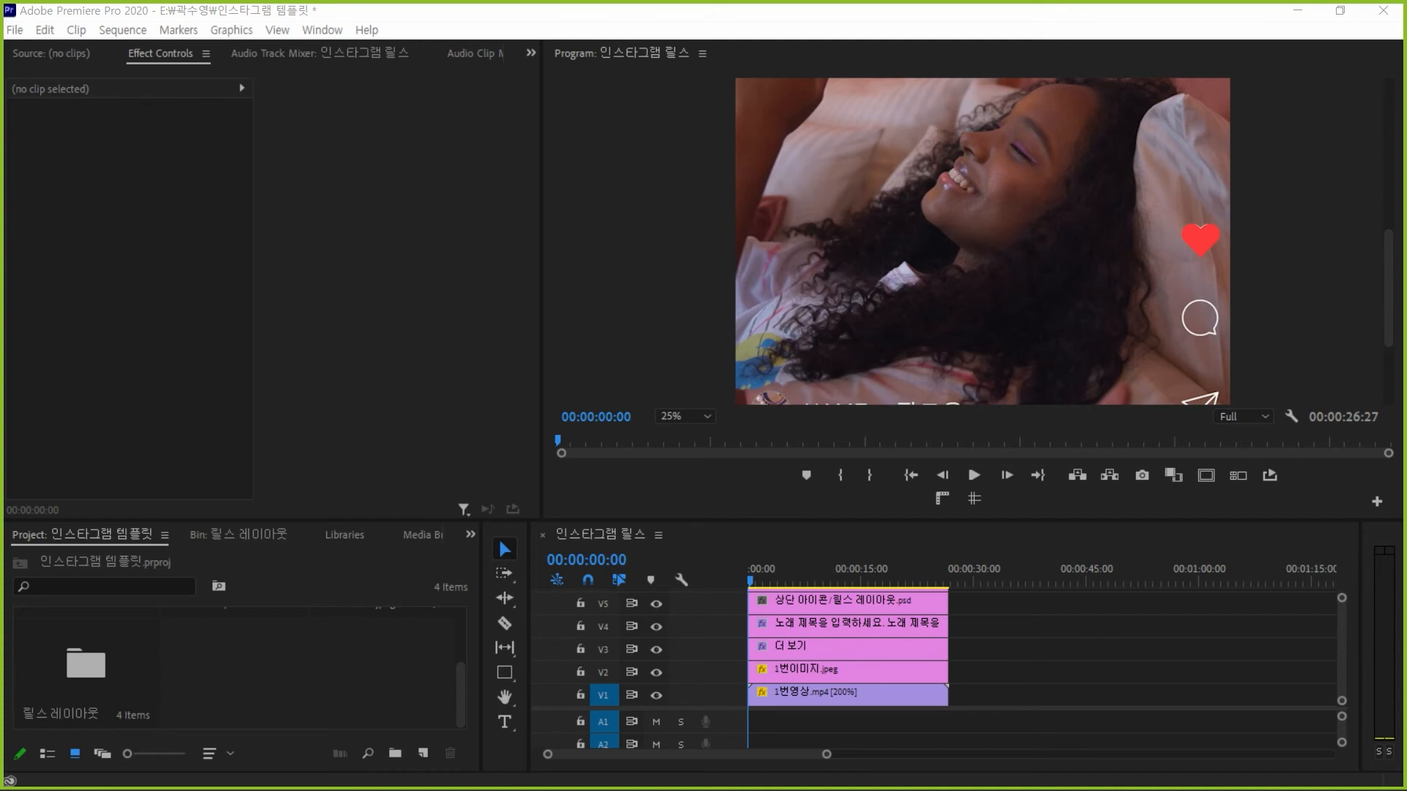
left_click_drag(1341, 650, 1341, 646)
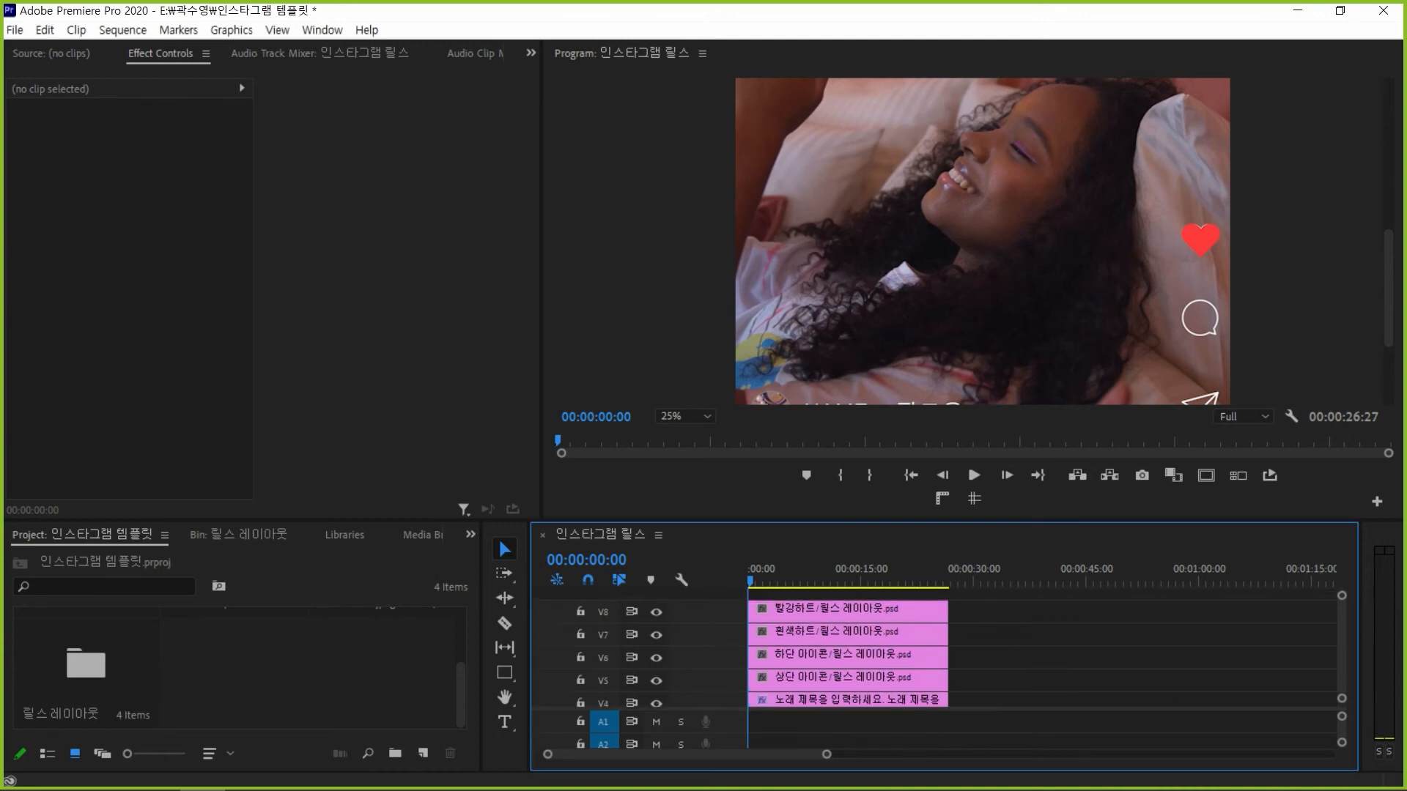
left_click(847, 612)
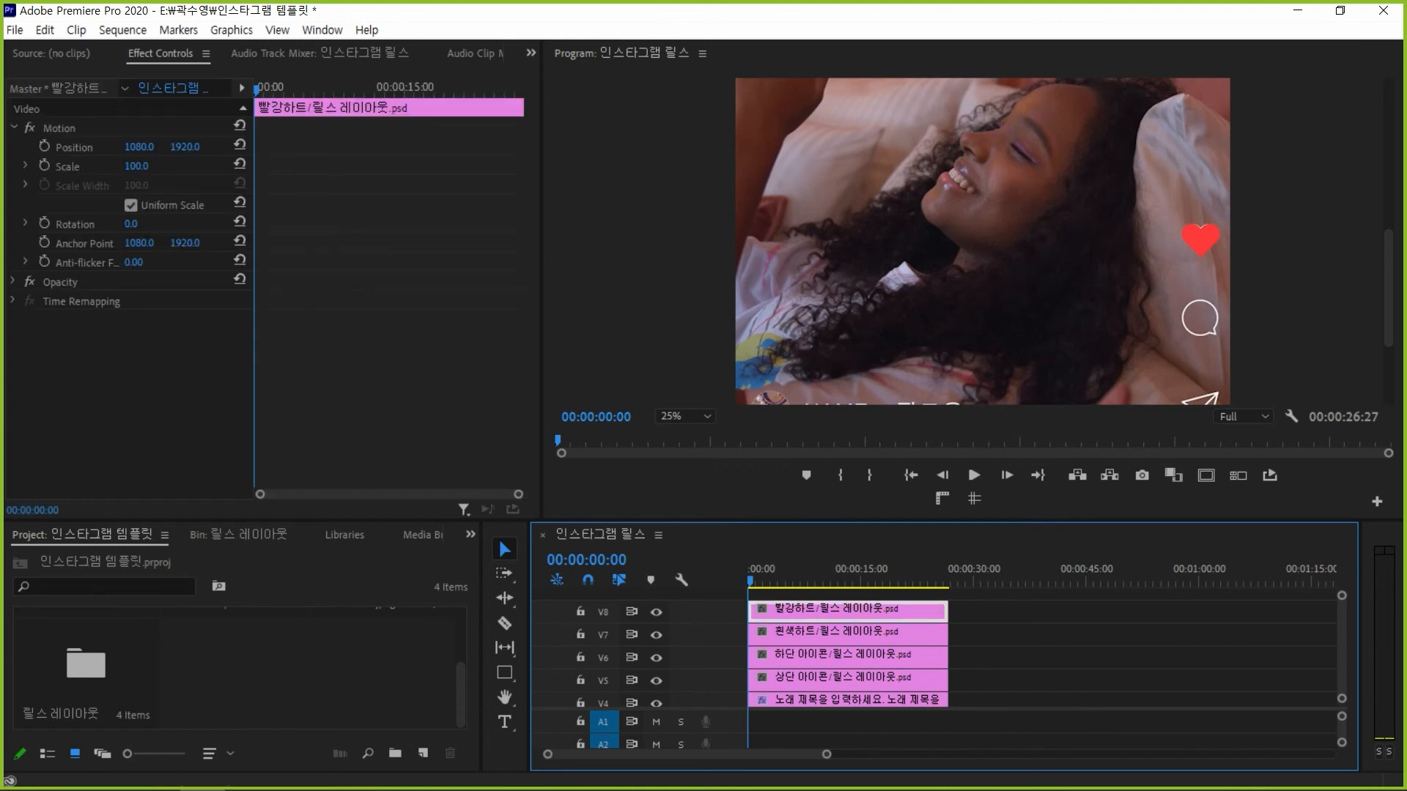
left_click(59, 129)
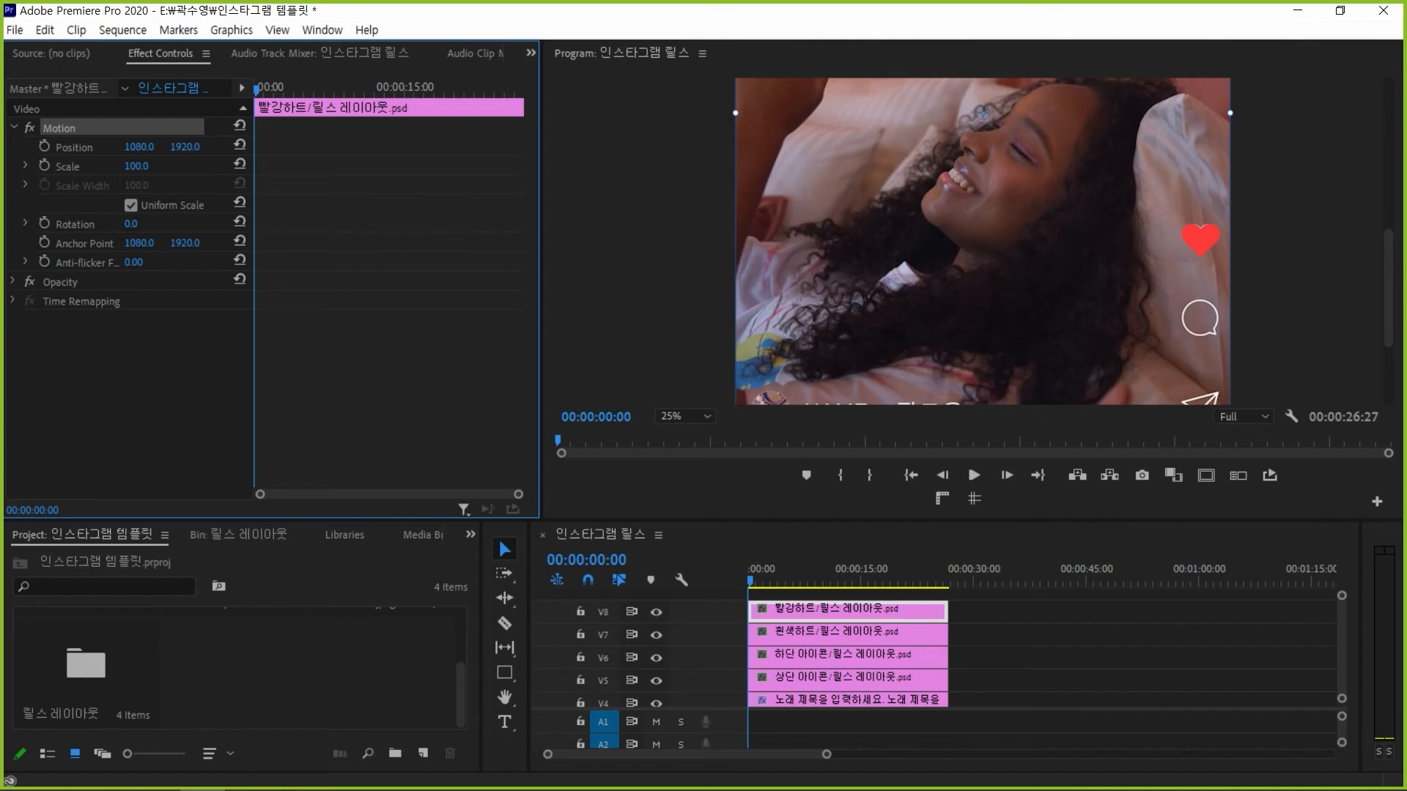
left_click_drag(1200, 240, 1201, 242)
left_click(185, 148)
type("1921")
key("Return")
left_click(185, 147)
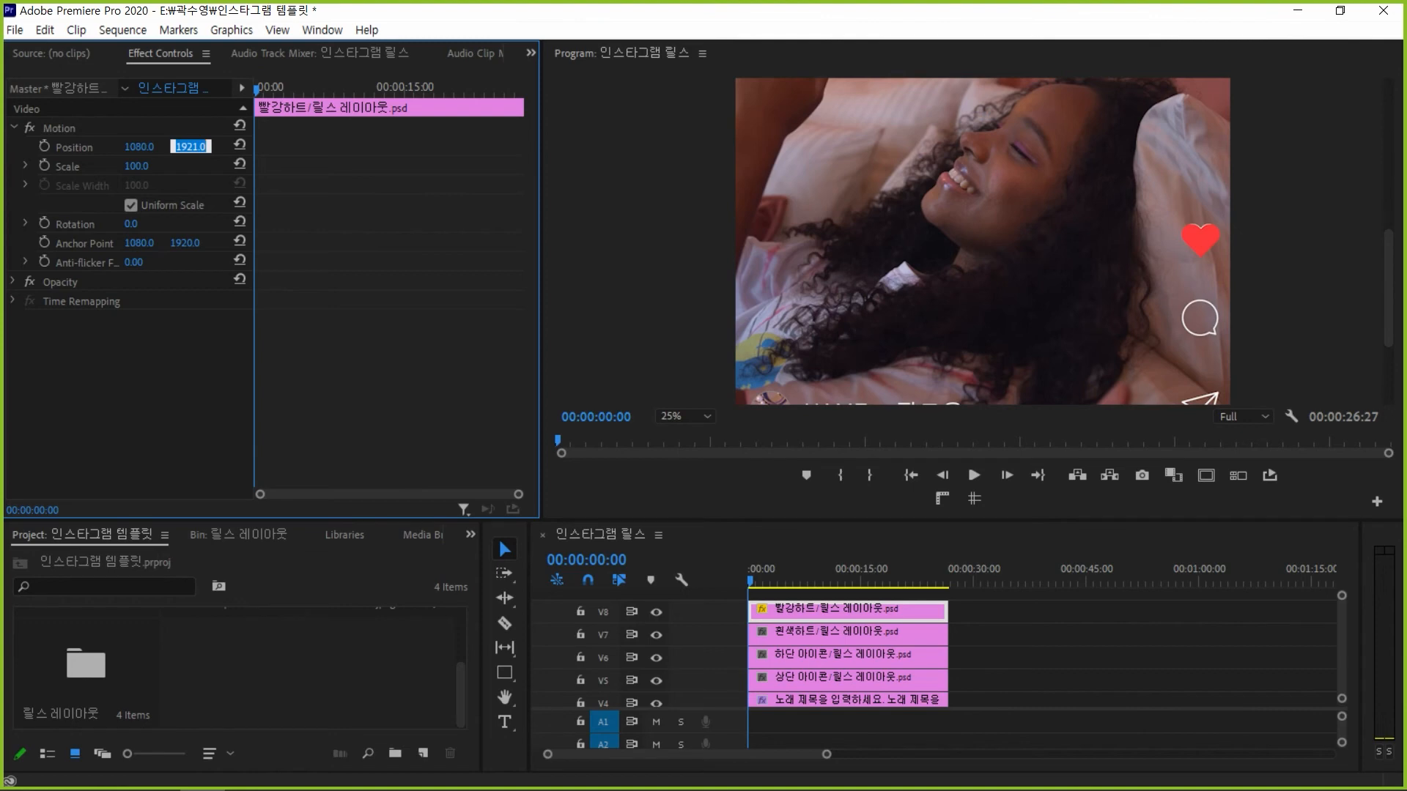
type("1919")
key("Return")
left_click(196, 146)
left_click(198, 147)
key("BackSpace")
type("7")
key("Return")
left_click(1157, 648)
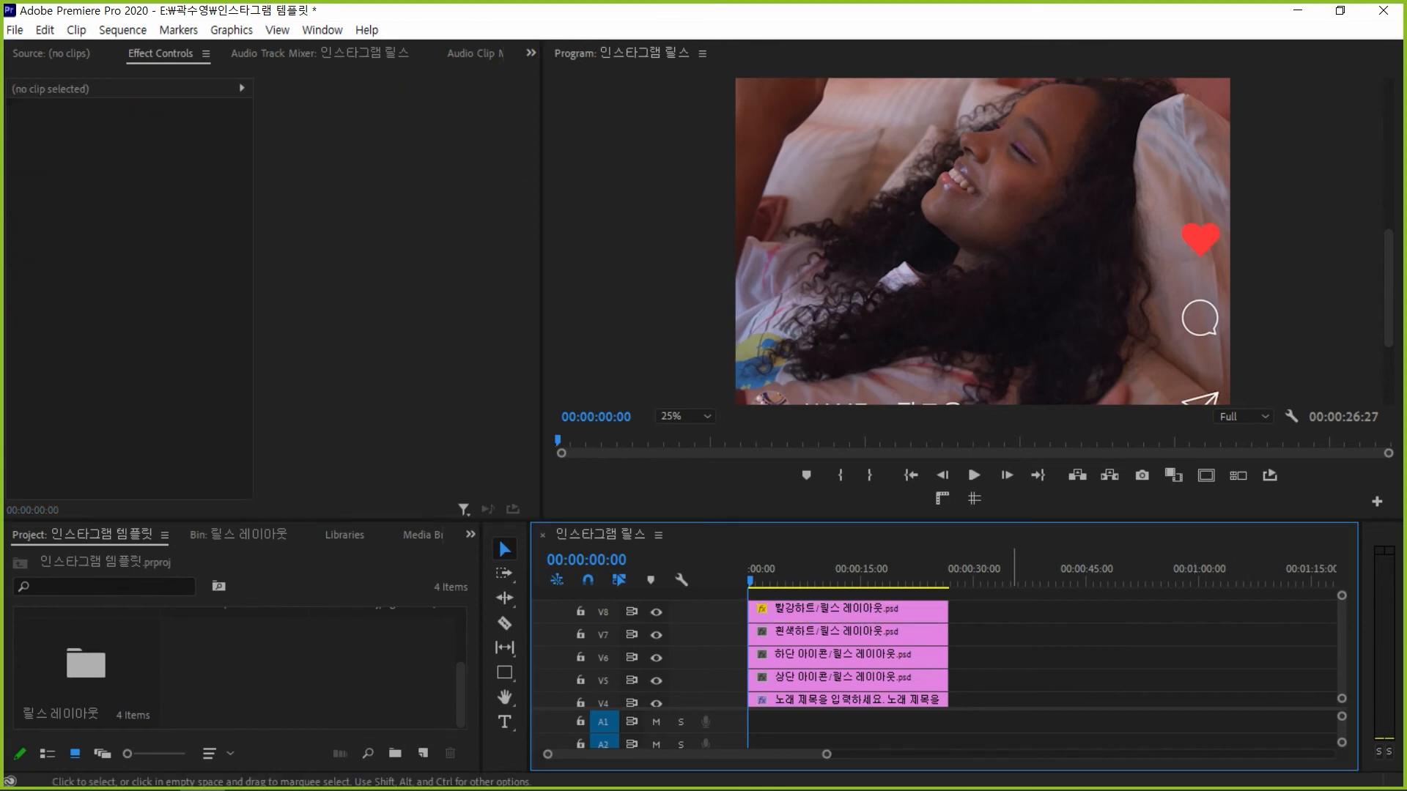
Move the anchor point of the 흰색하트 clip on V7 onto the centre of the heart icon, at about 2032, 2468
left_click(924, 633)
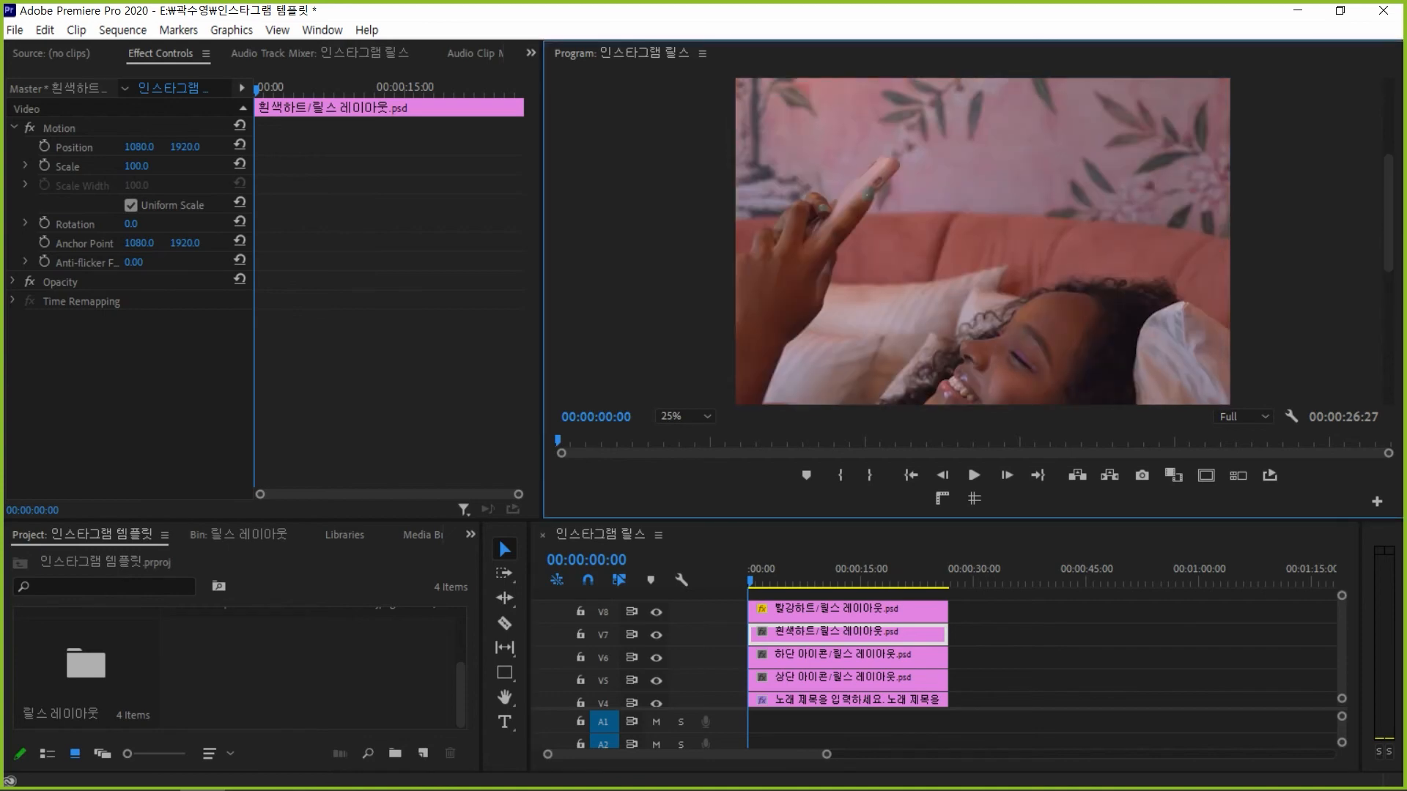
left_click(685, 416)
left_click(678, 442)
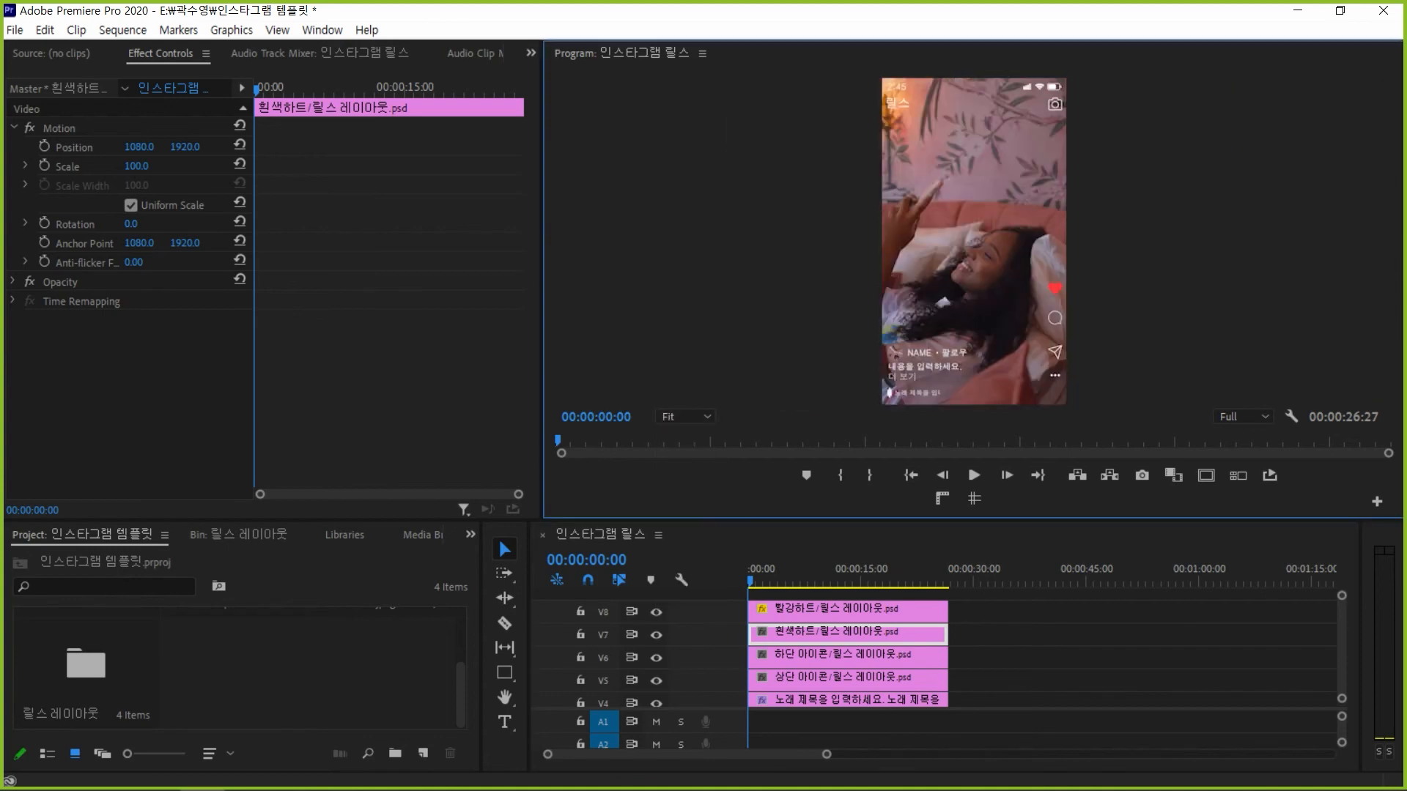
left_click(804, 635)
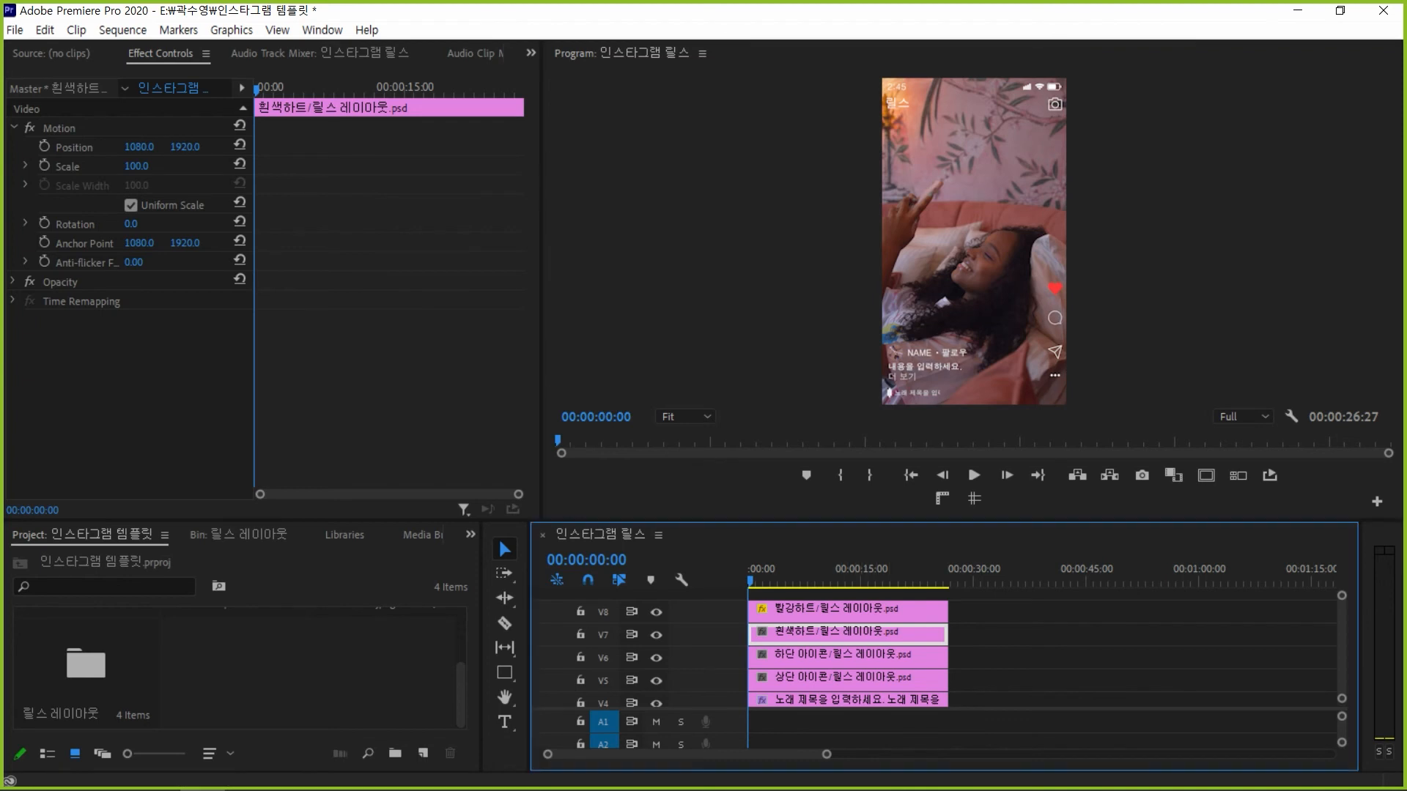
left_click(70, 127)
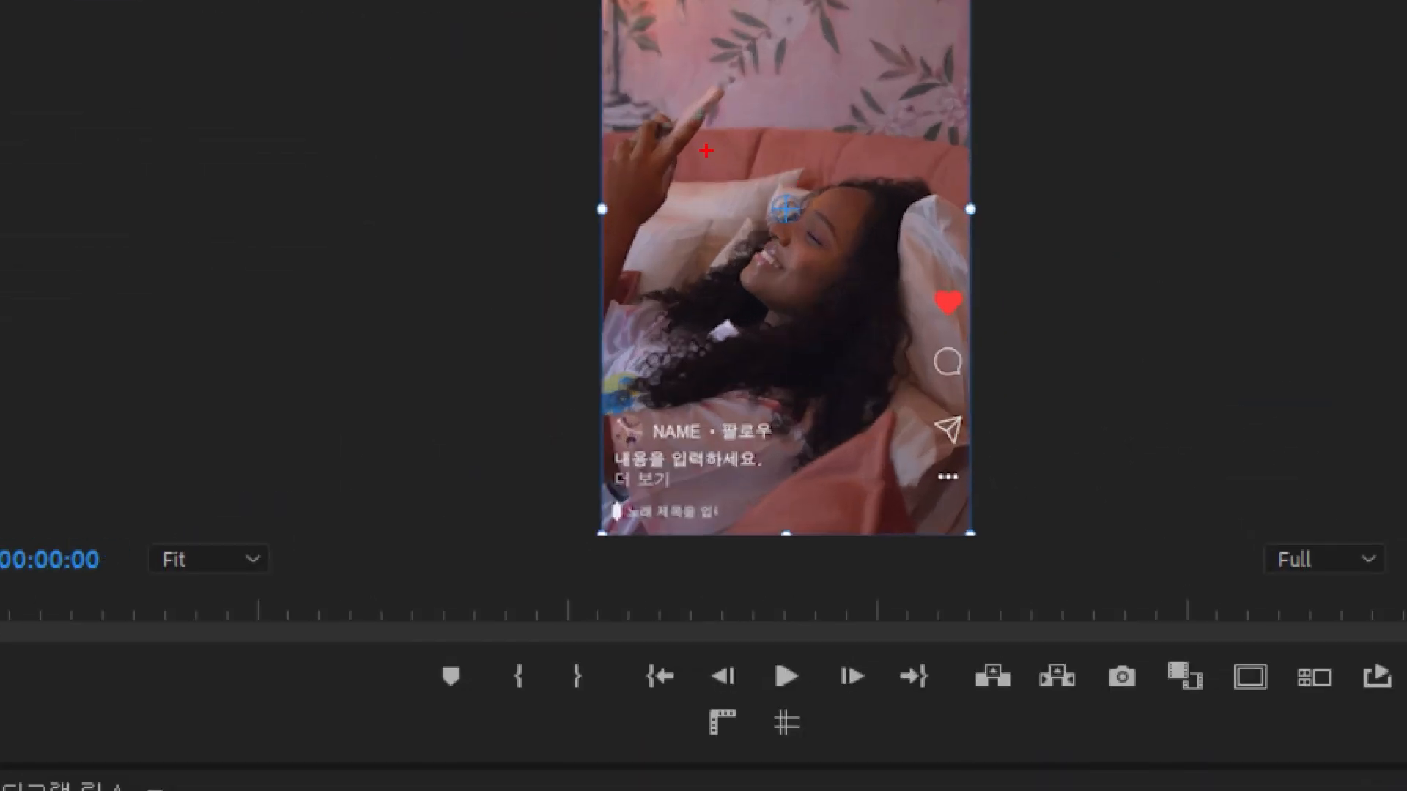
left_click_drag(805, 232, 822, 239)
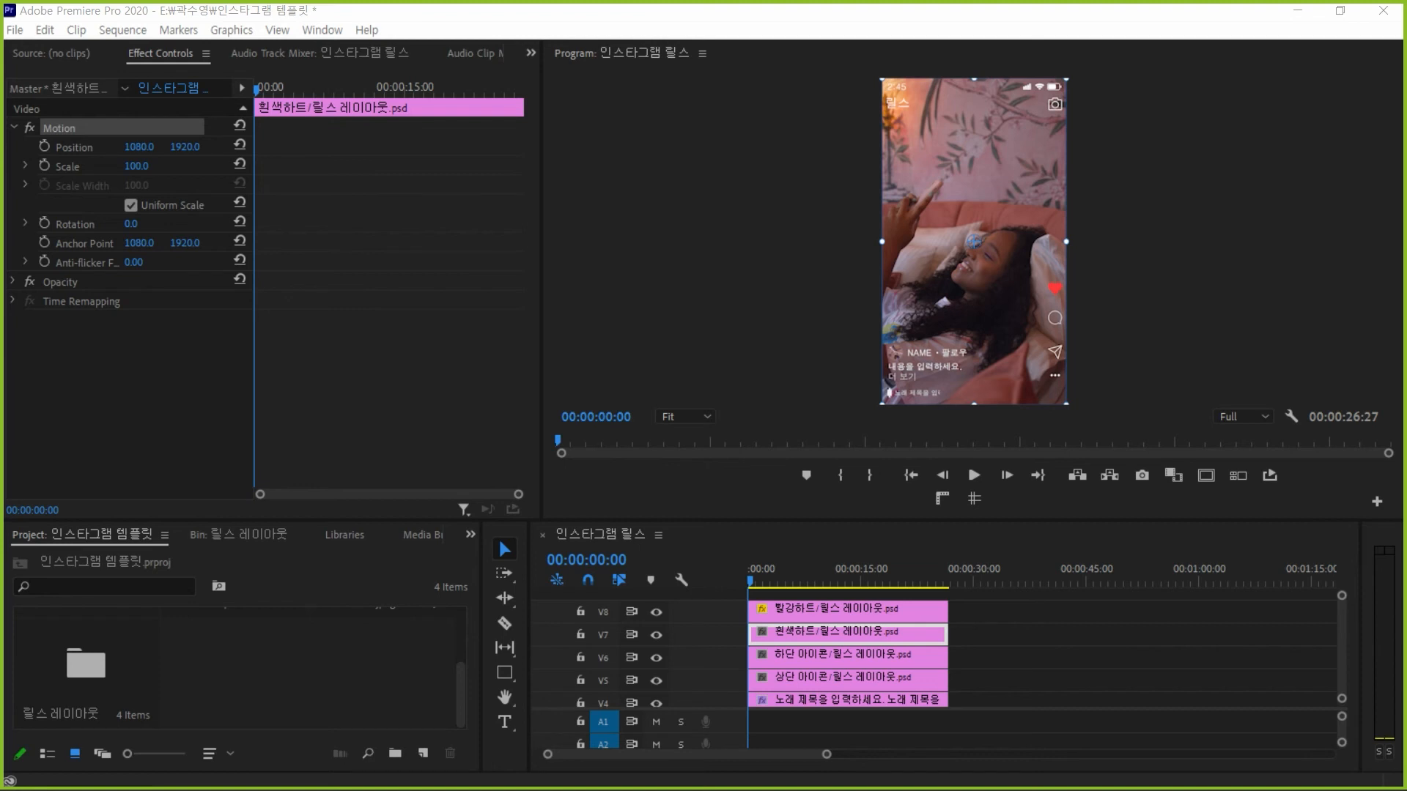
left_click_drag(973, 241, 1055, 287)
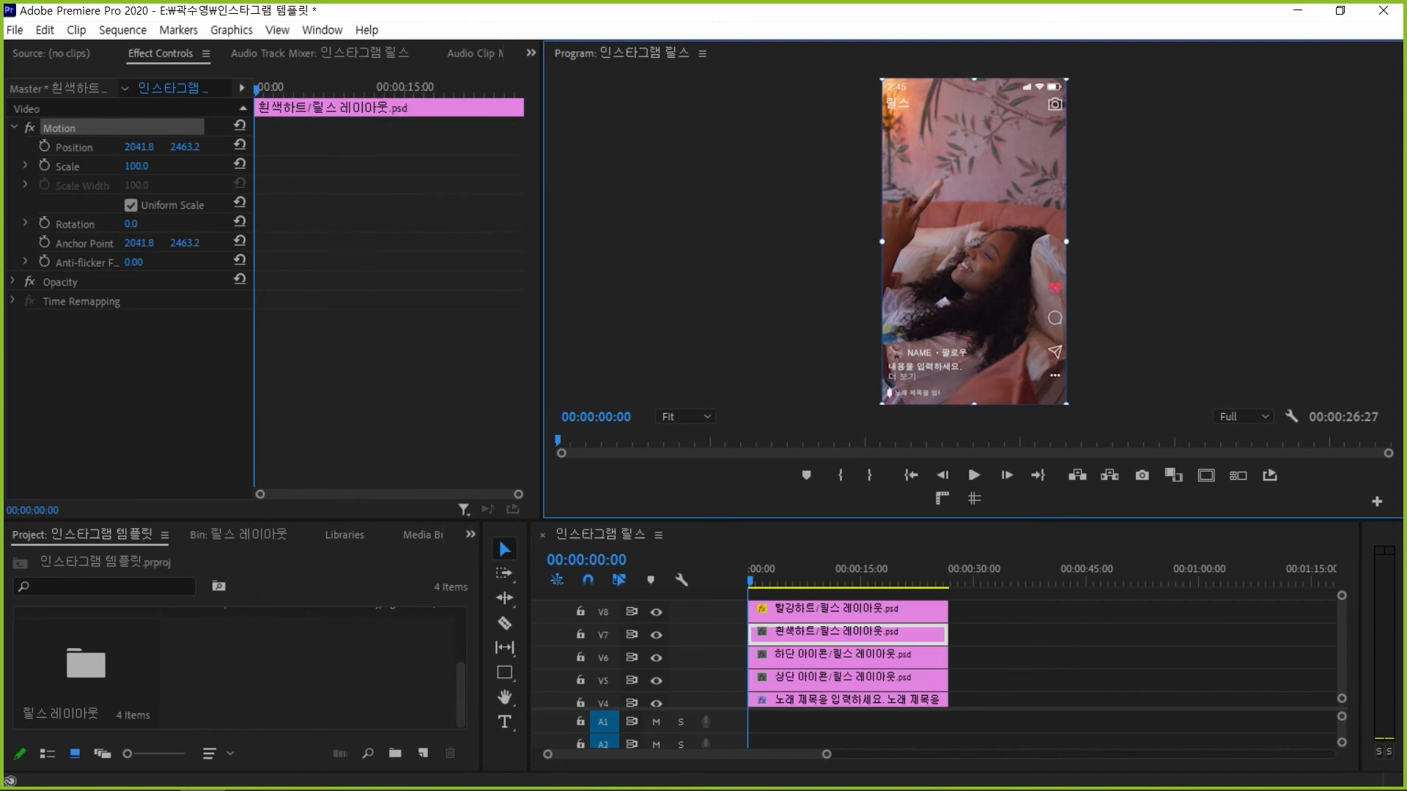
left_click(685, 416)
left_click(682, 477)
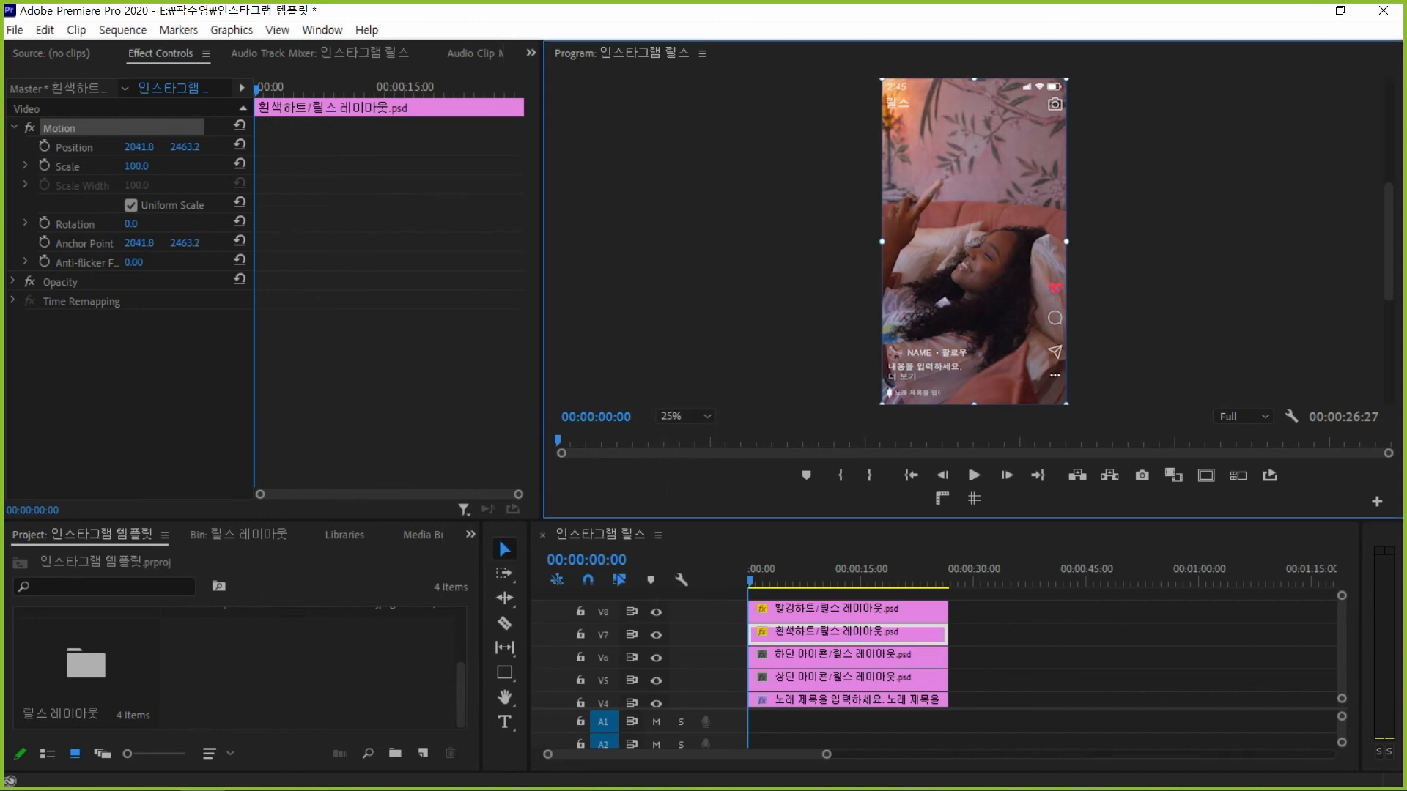
scroll(974, 242, "down", 4)
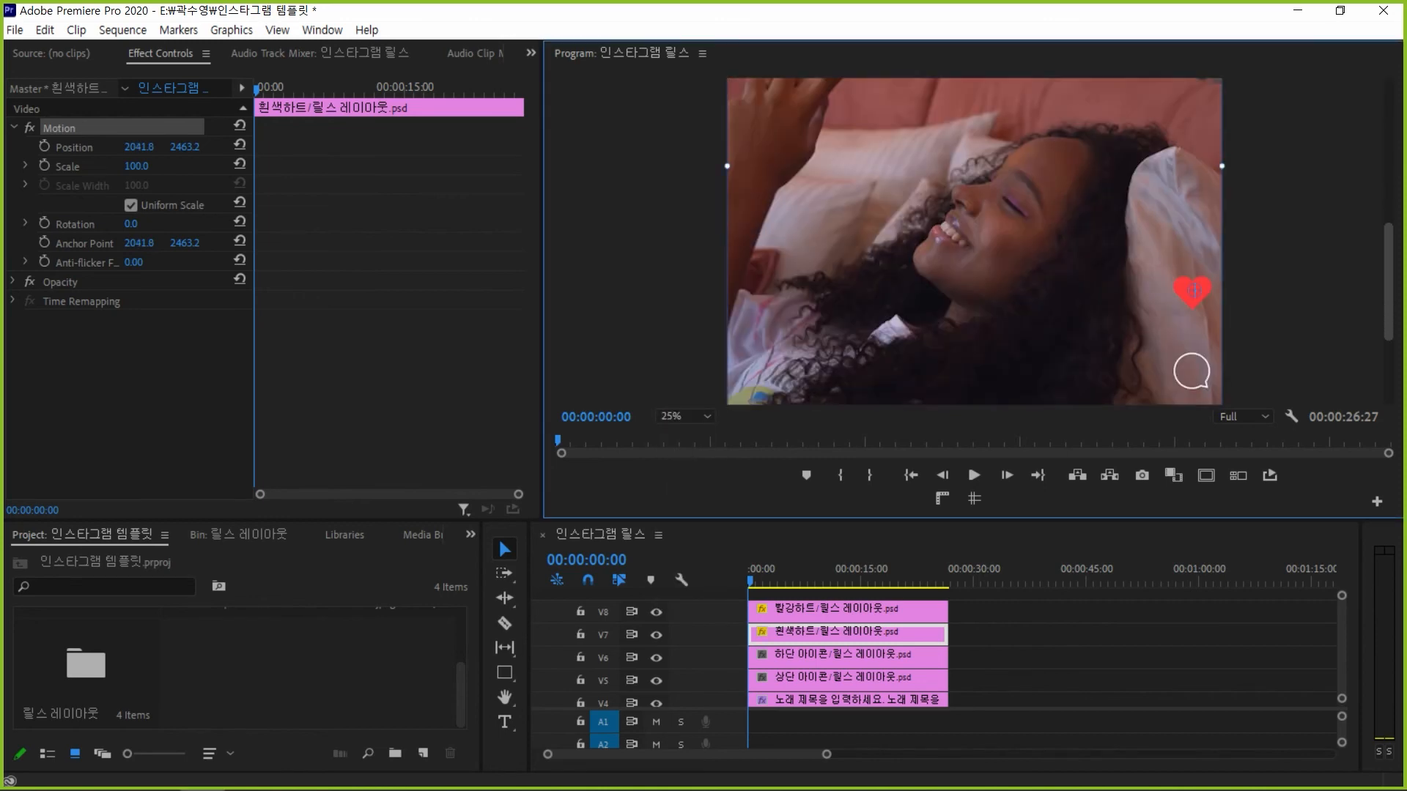
left_click_drag(1194, 254, 1193, 255)
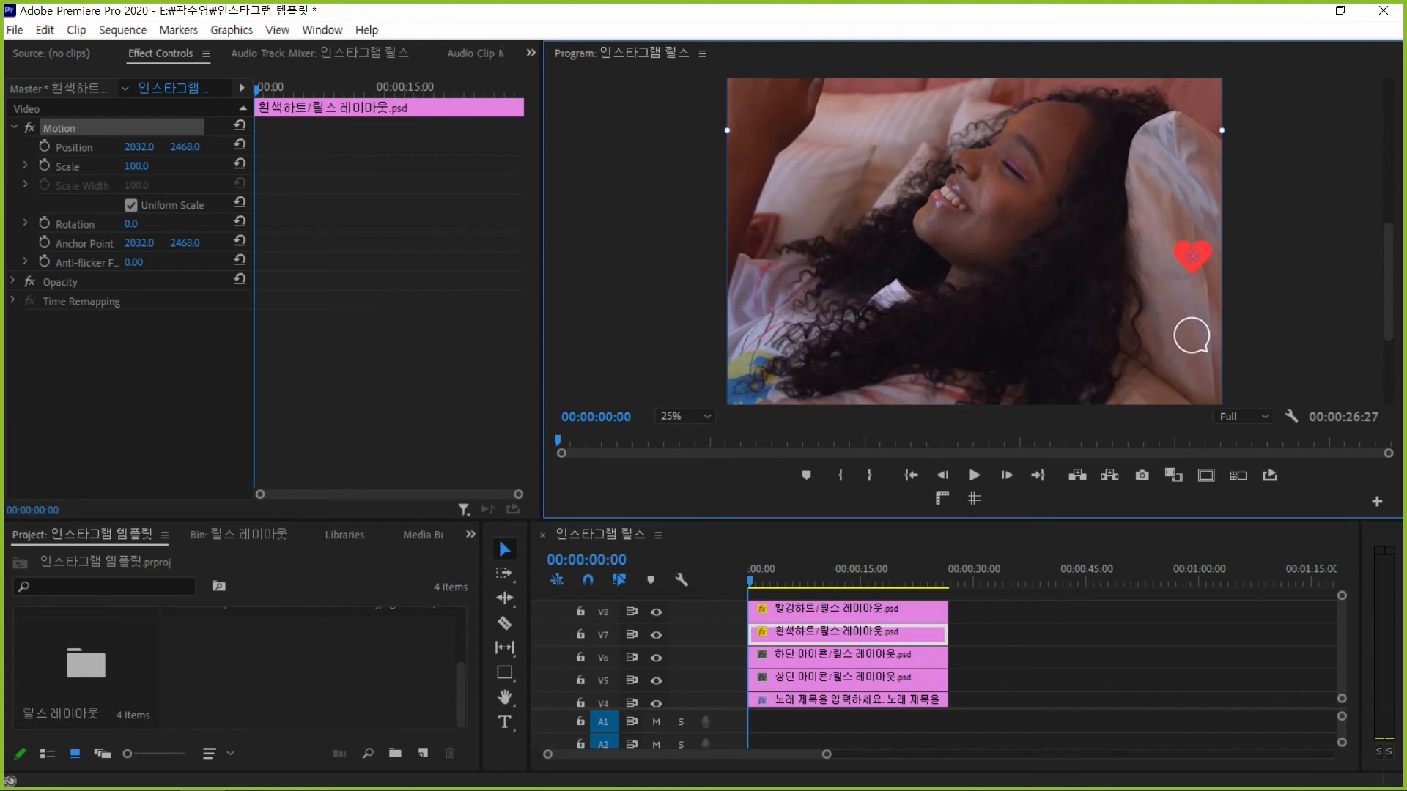
Move the anchor point of the 빨강하트 clip on V8 to the heart's centre, at about 2036, 2471
left_click(846, 611)
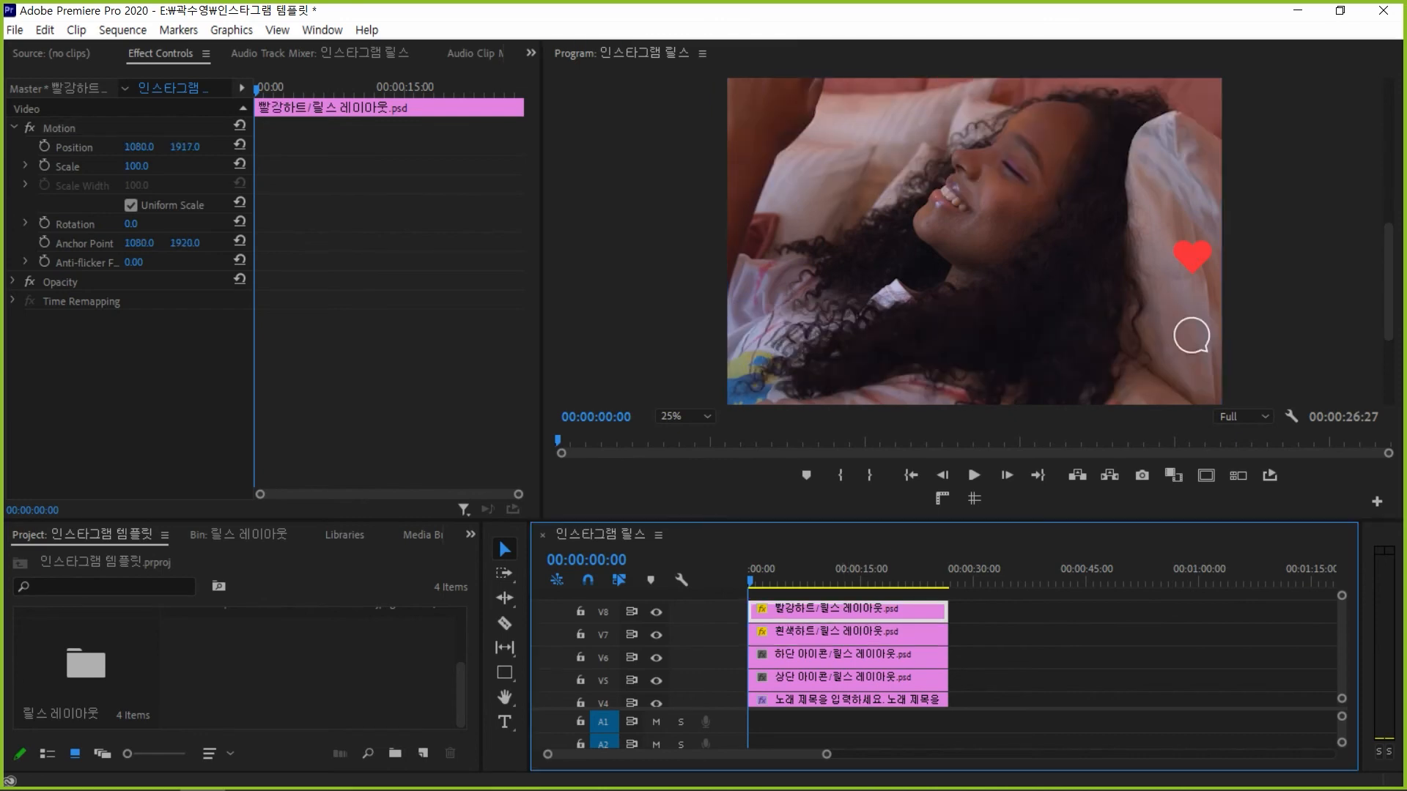
left_click(59, 128)
left_click_drag(975, 130, 1192, 256)
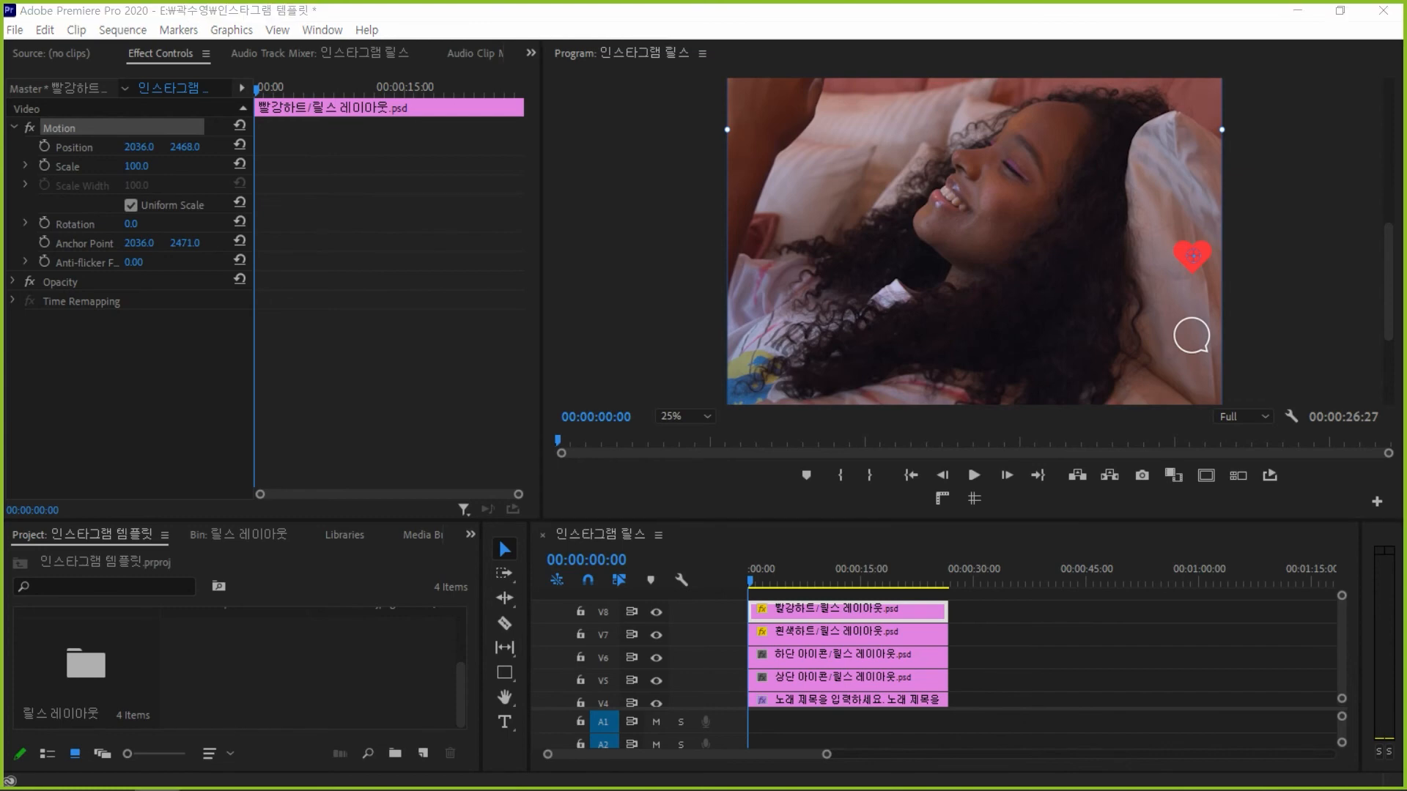
left_click(1120, 654)
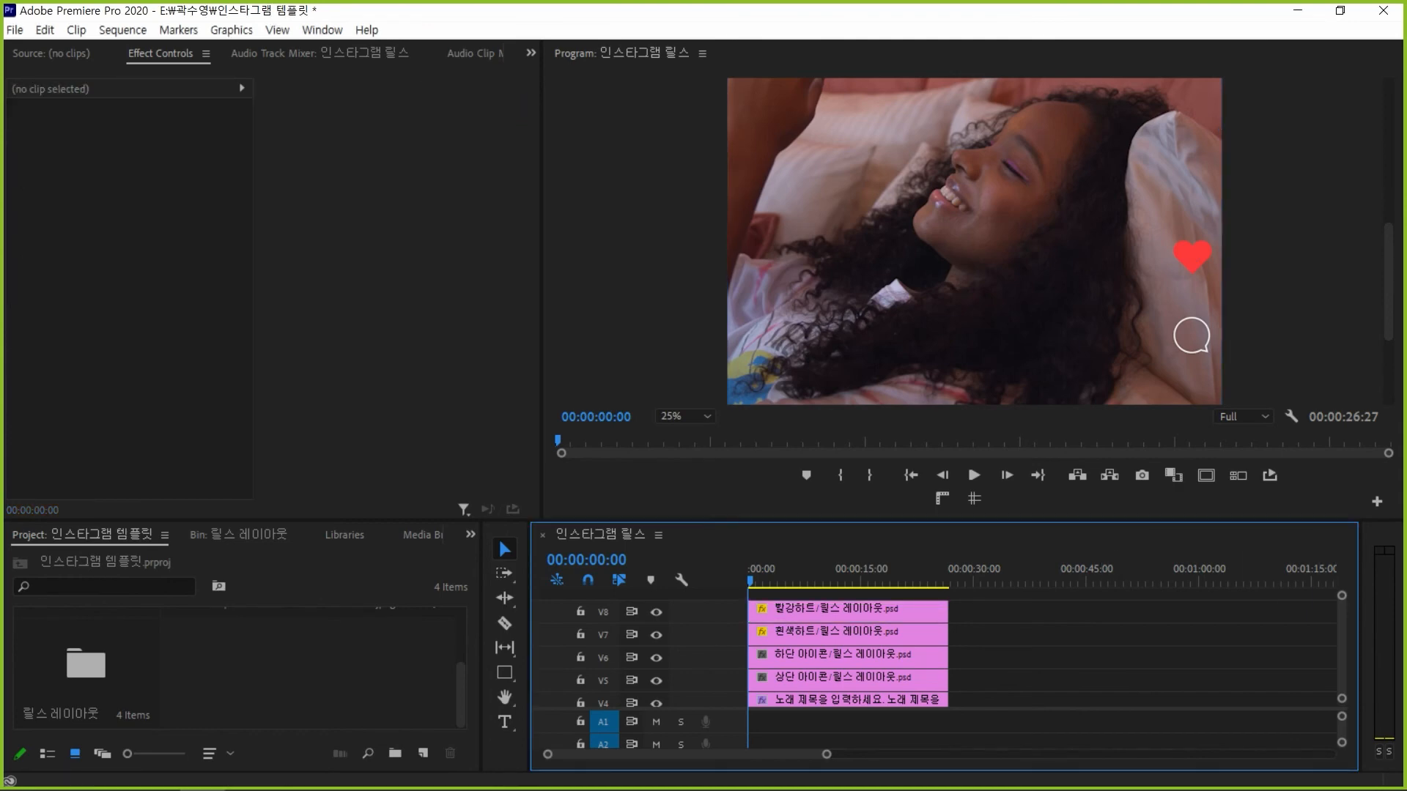
Select the 더 보기 text clip on V3 and toggle its track's visibility to check which texts it holds in the full-frame preview
scroll(1150, 645, "down", 3)
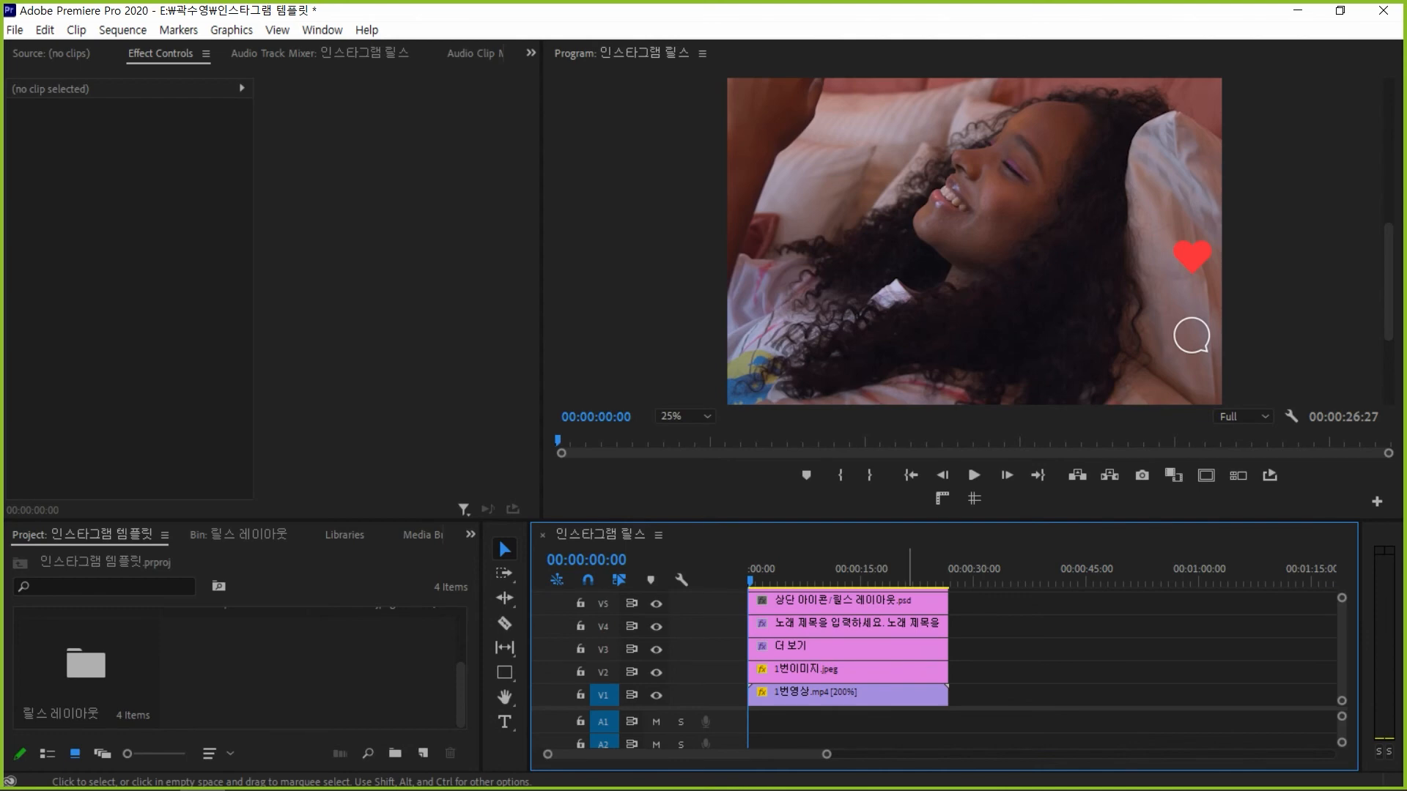
left_click(909, 648)
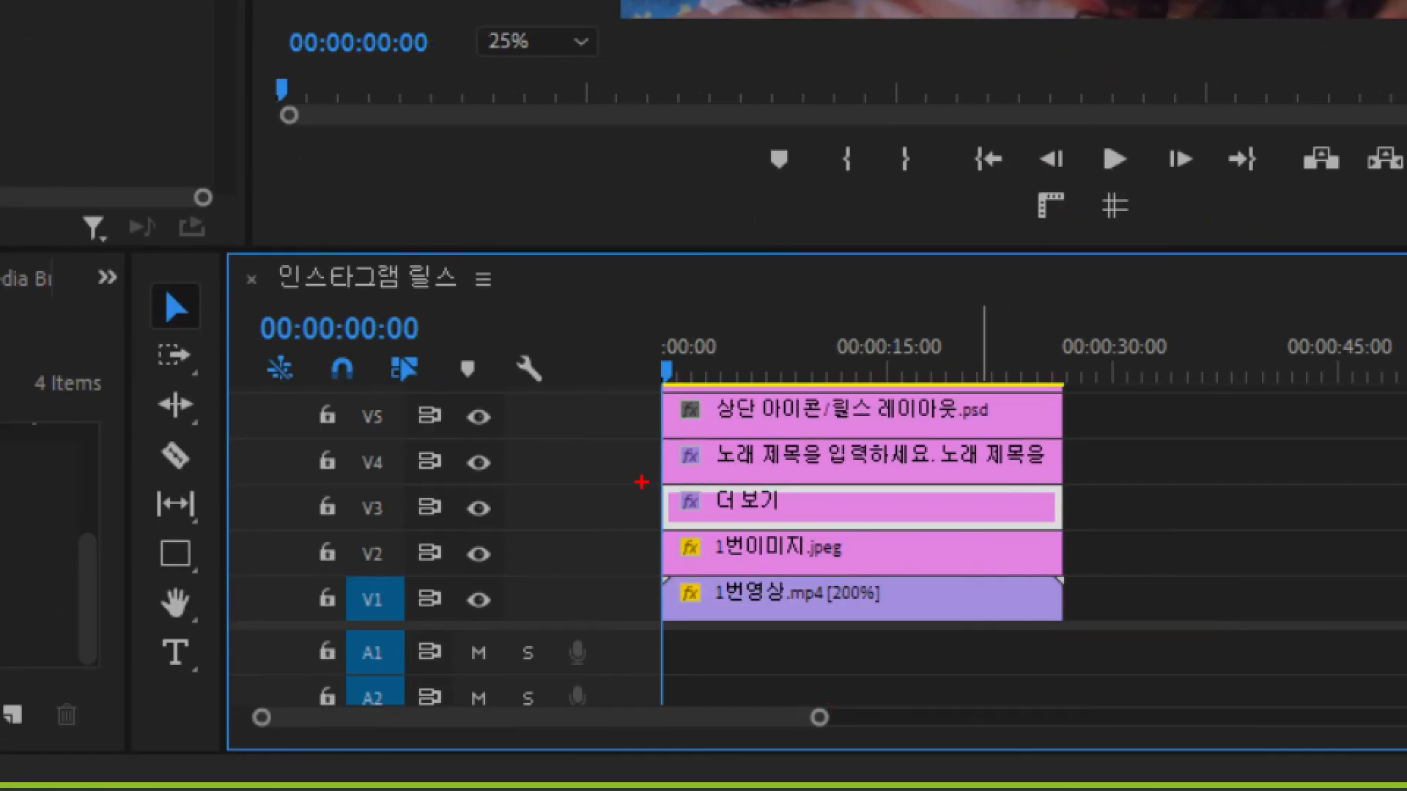
mouse_move(641, 482)
left_mouse_down()
mouse_move(911, 547)
mouse_move(1070, 525)
mouse_move(1076, 542)
left_mouse_up()
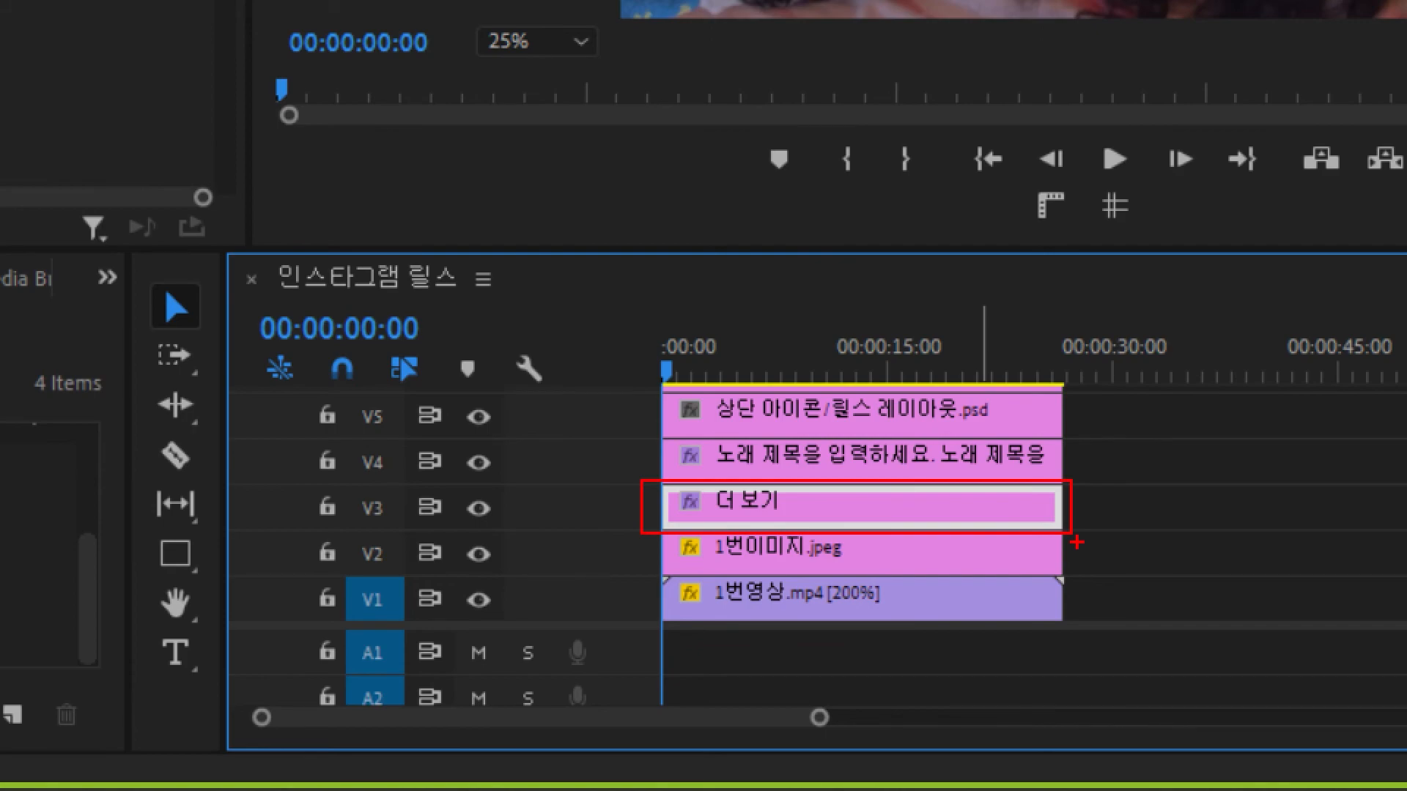
key("Escape")
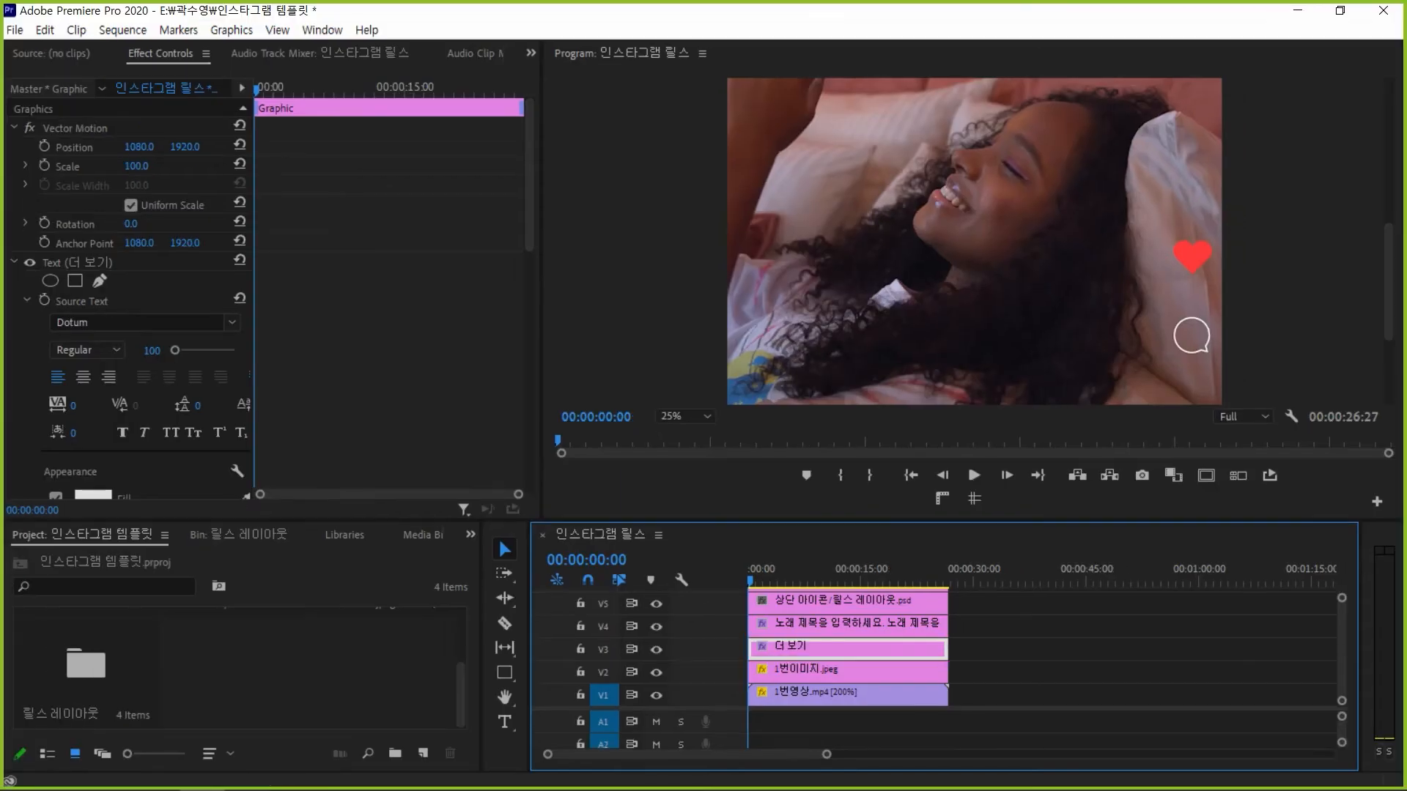
left_click(542, 42)
left_click(681, 435)
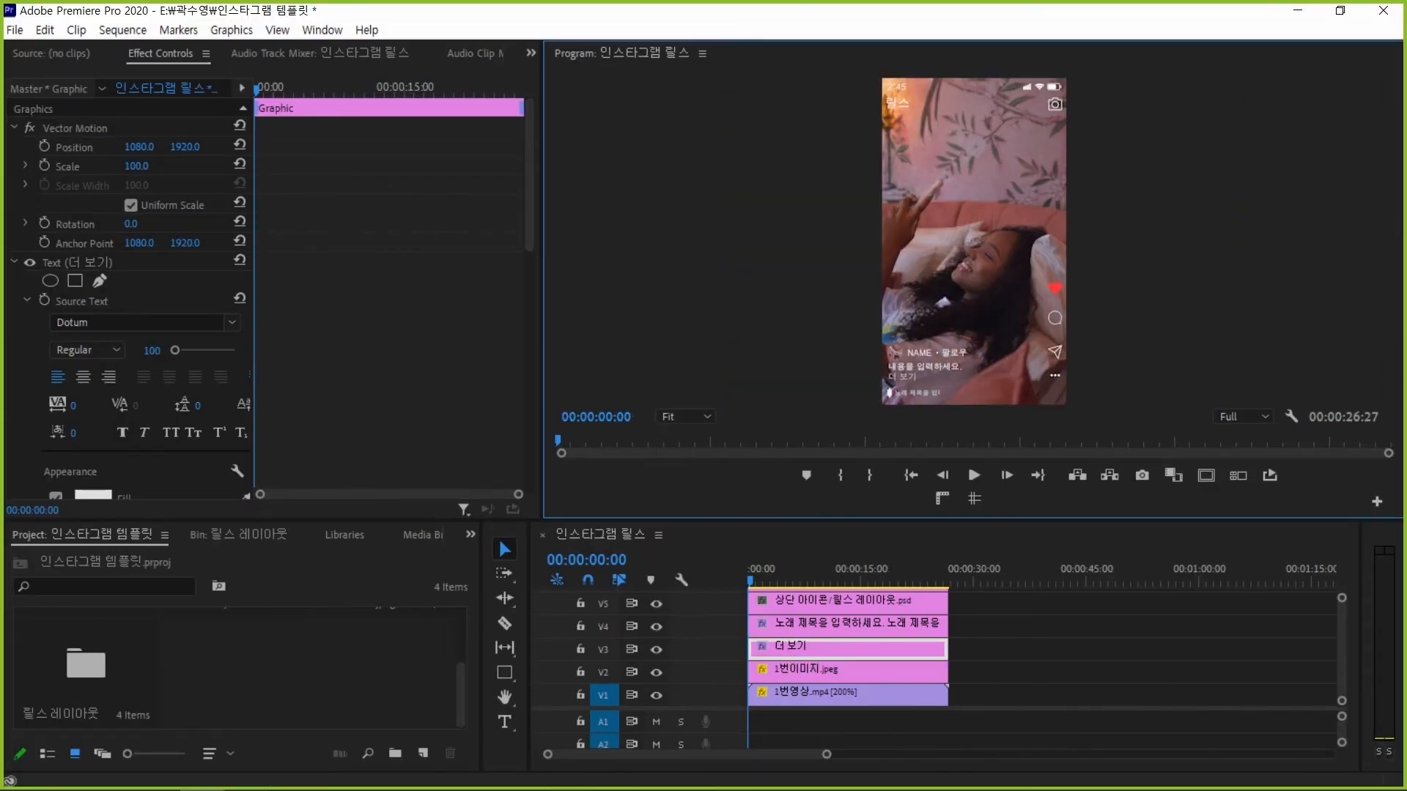
left_click(656, 649)
left_click(656, 650)
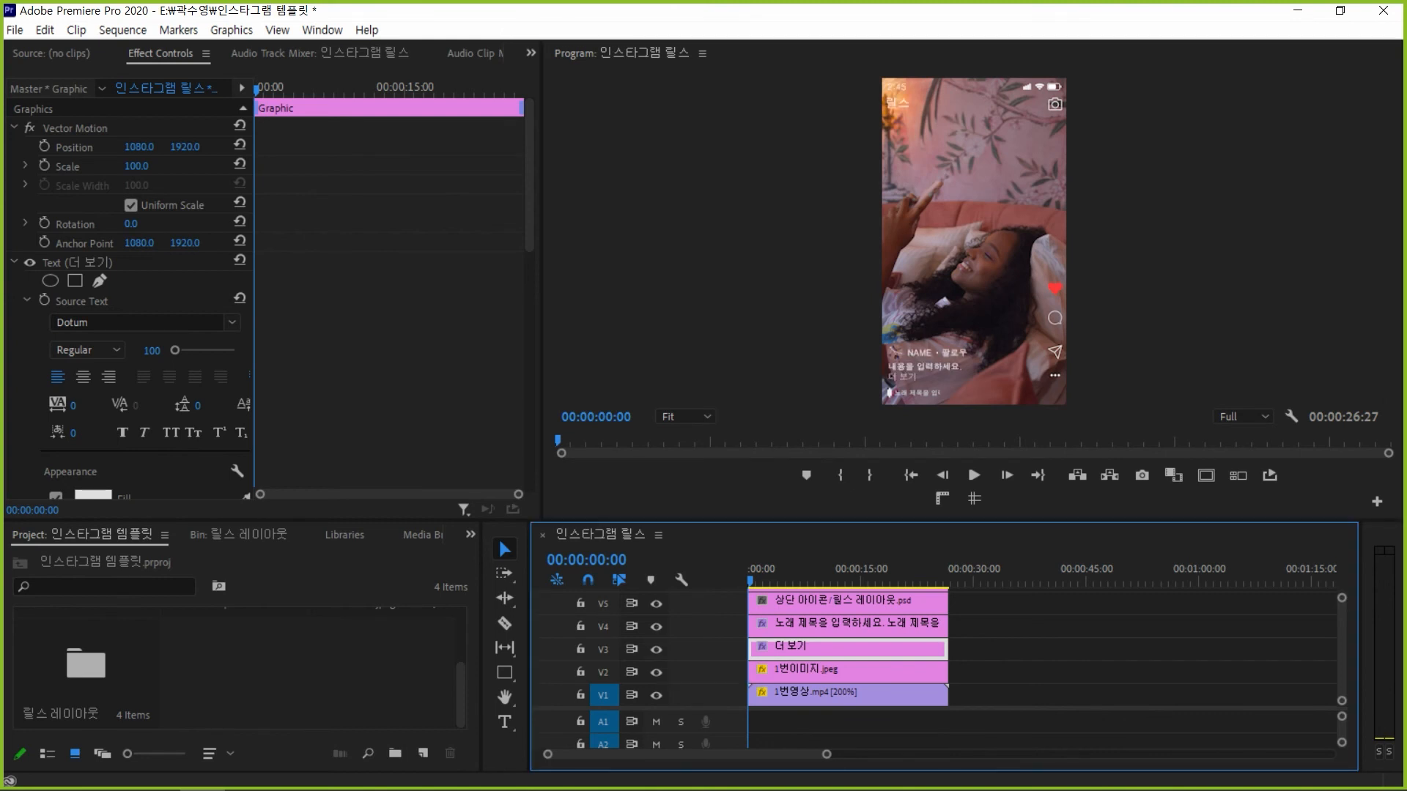
left_click(656, 650)
left_click(657, 650)
left_click(656, 650)
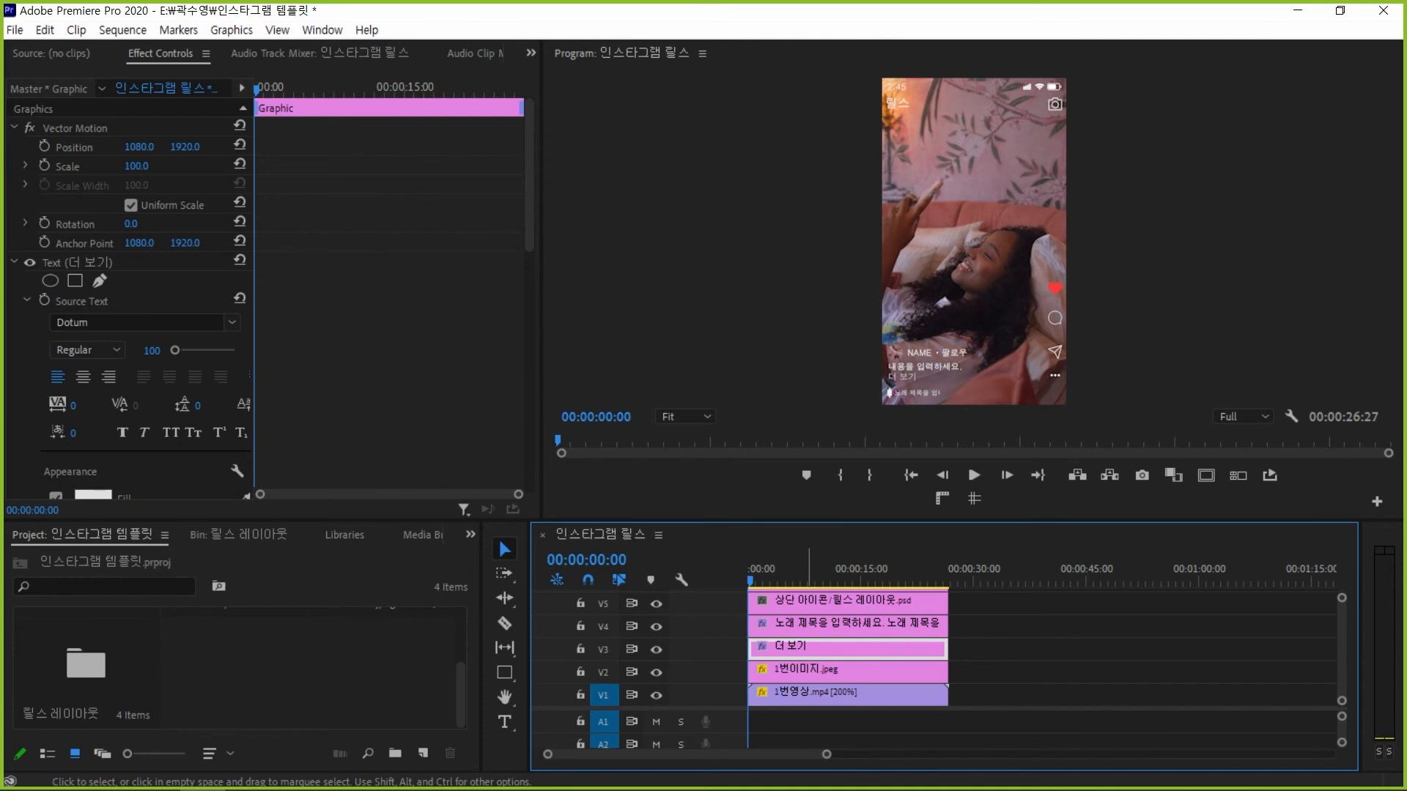
Add the text 123 to the selected V3 graphic and centre it just below the heart icon
left_click(504, 722)
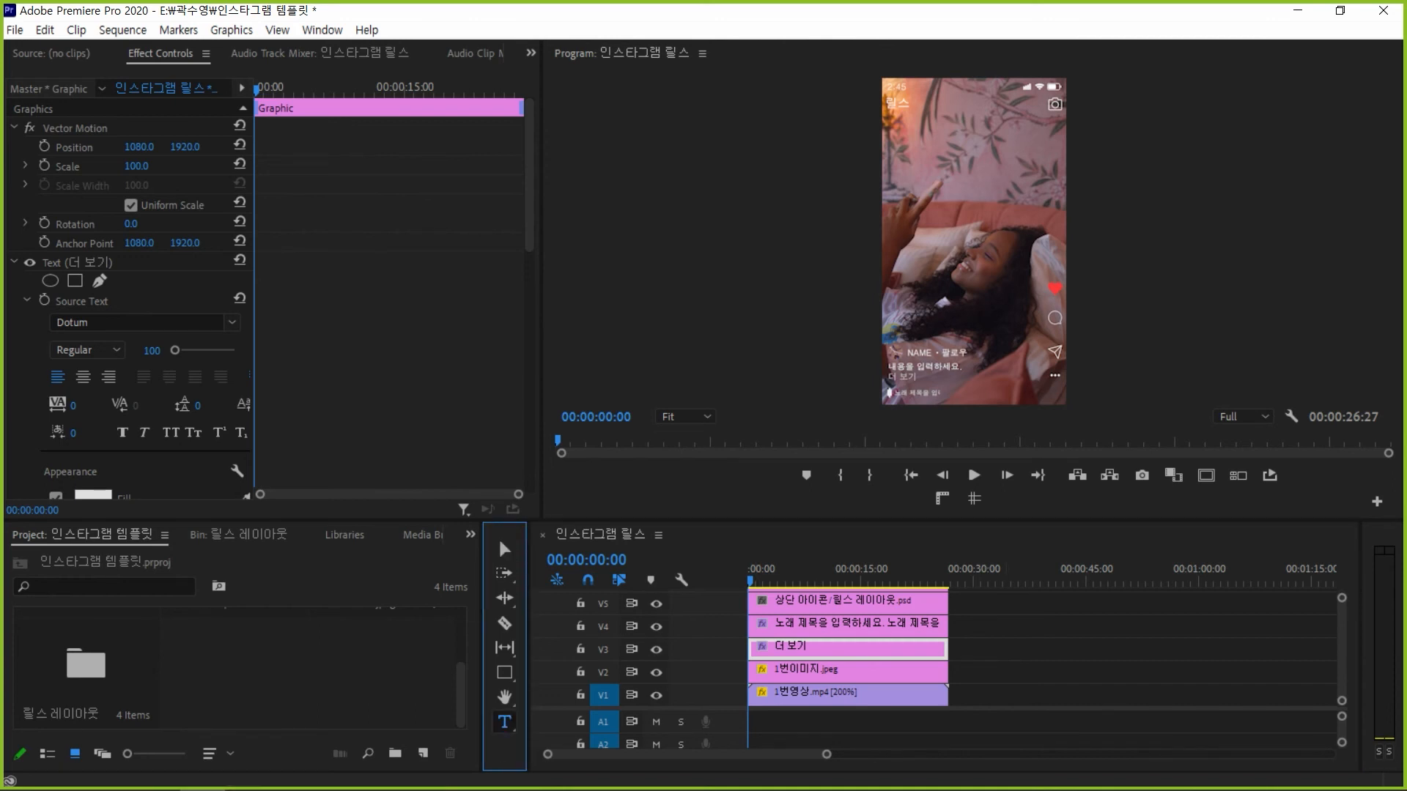
left_click(685, 416)
left_click(678, 480)
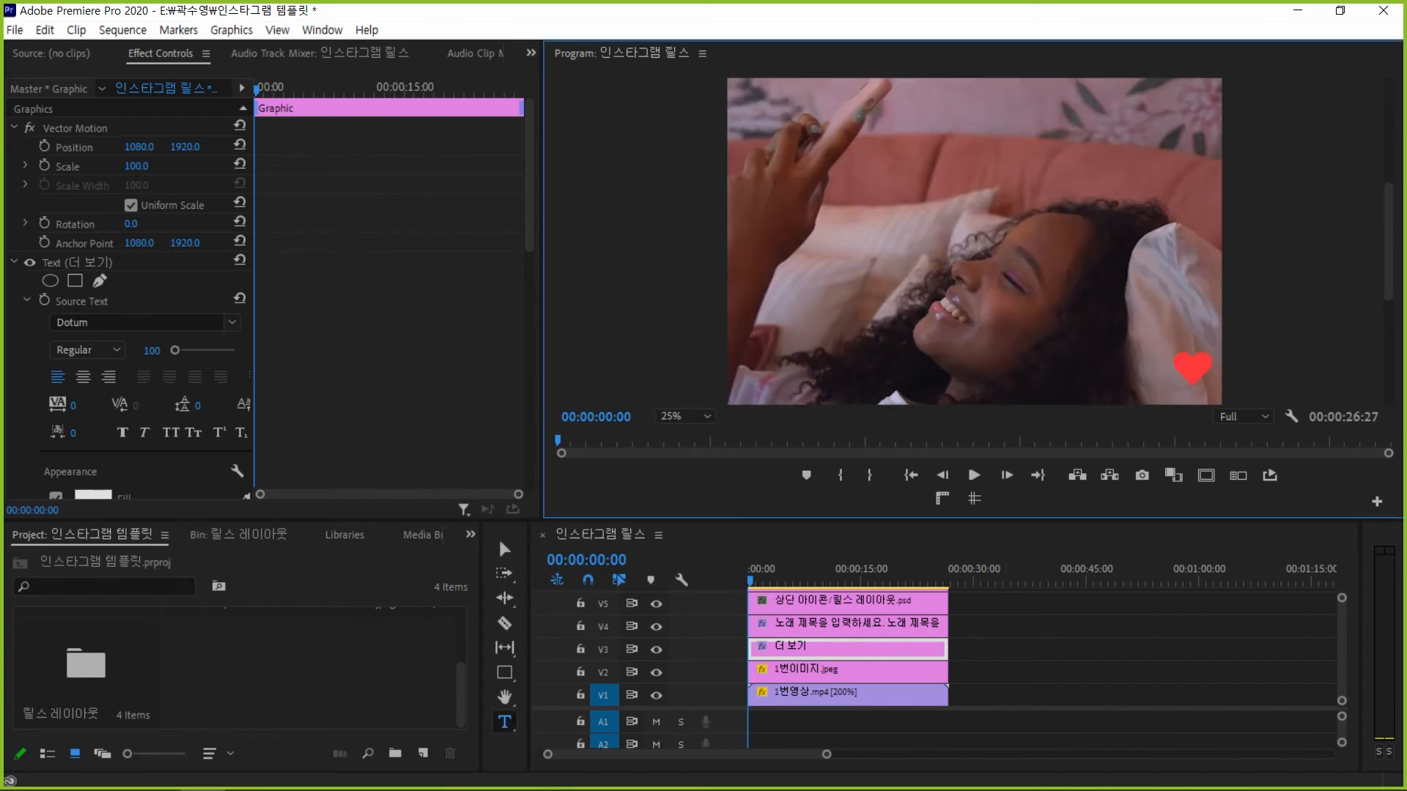
scroll(974, 242, "down", 5)
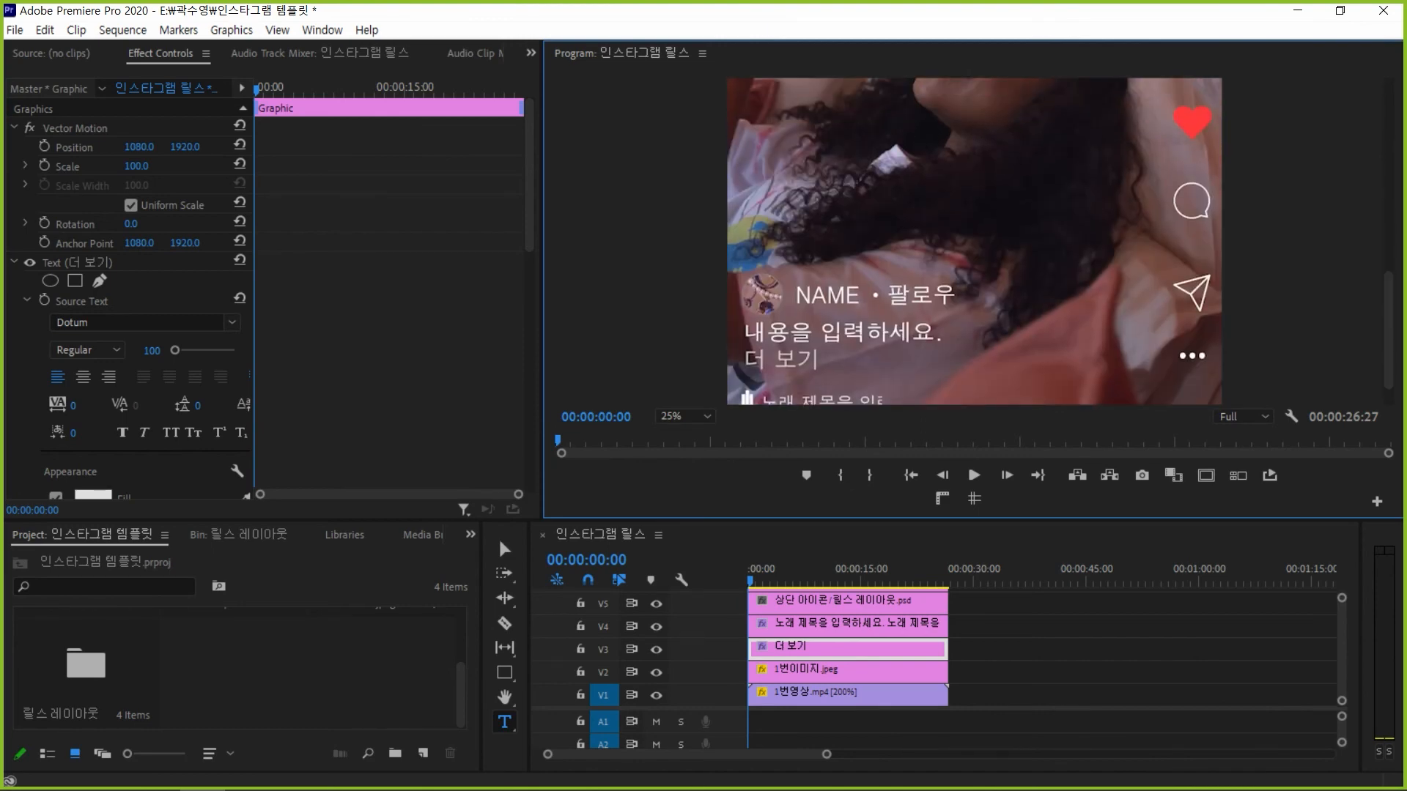
left_click(1198, 155)
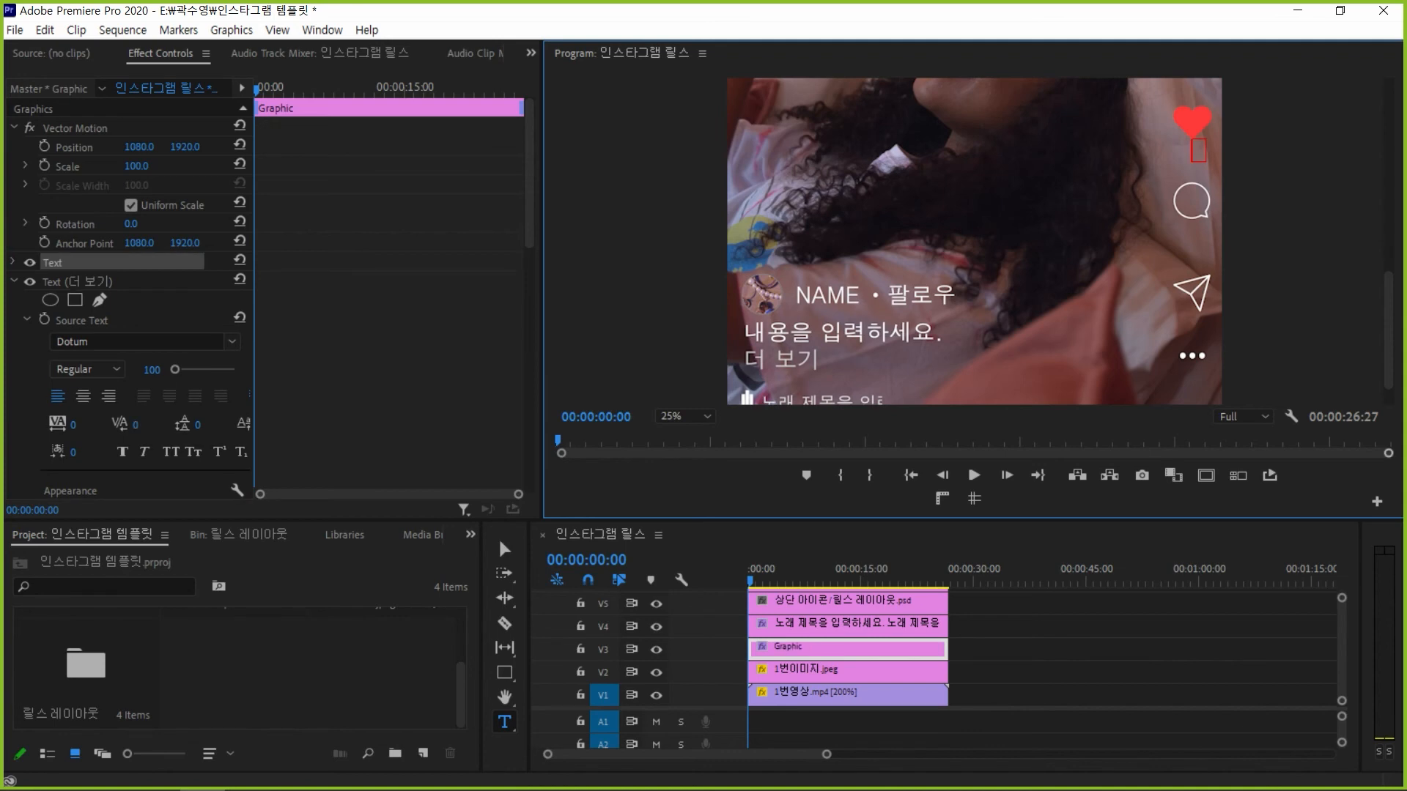
type("123")
left_click(504, 549)
left_click_drag(1210, 152, 1192, 158)
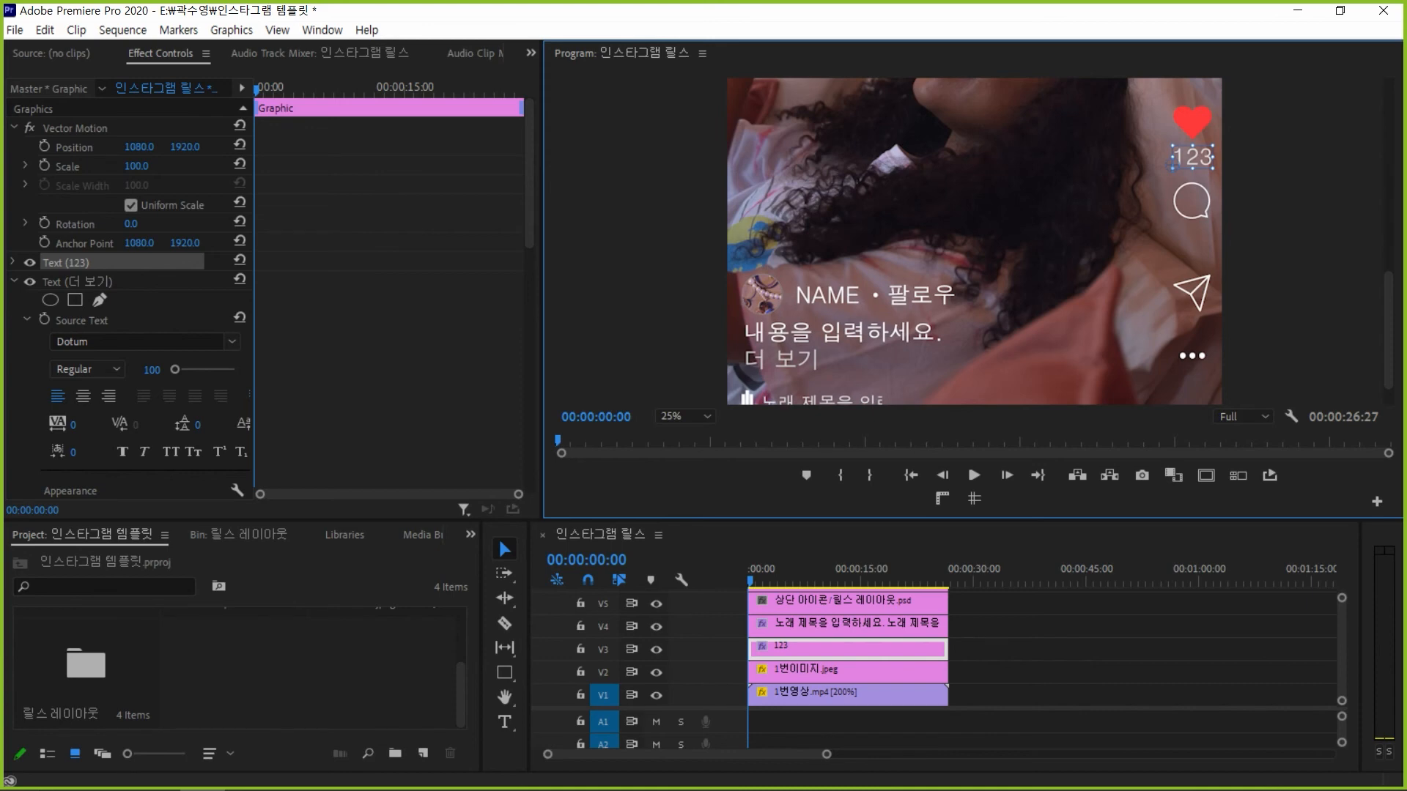
Duplicate the 123 text within the V3 graphic and place the copy directly below the comment icon
key("ctrl+v")
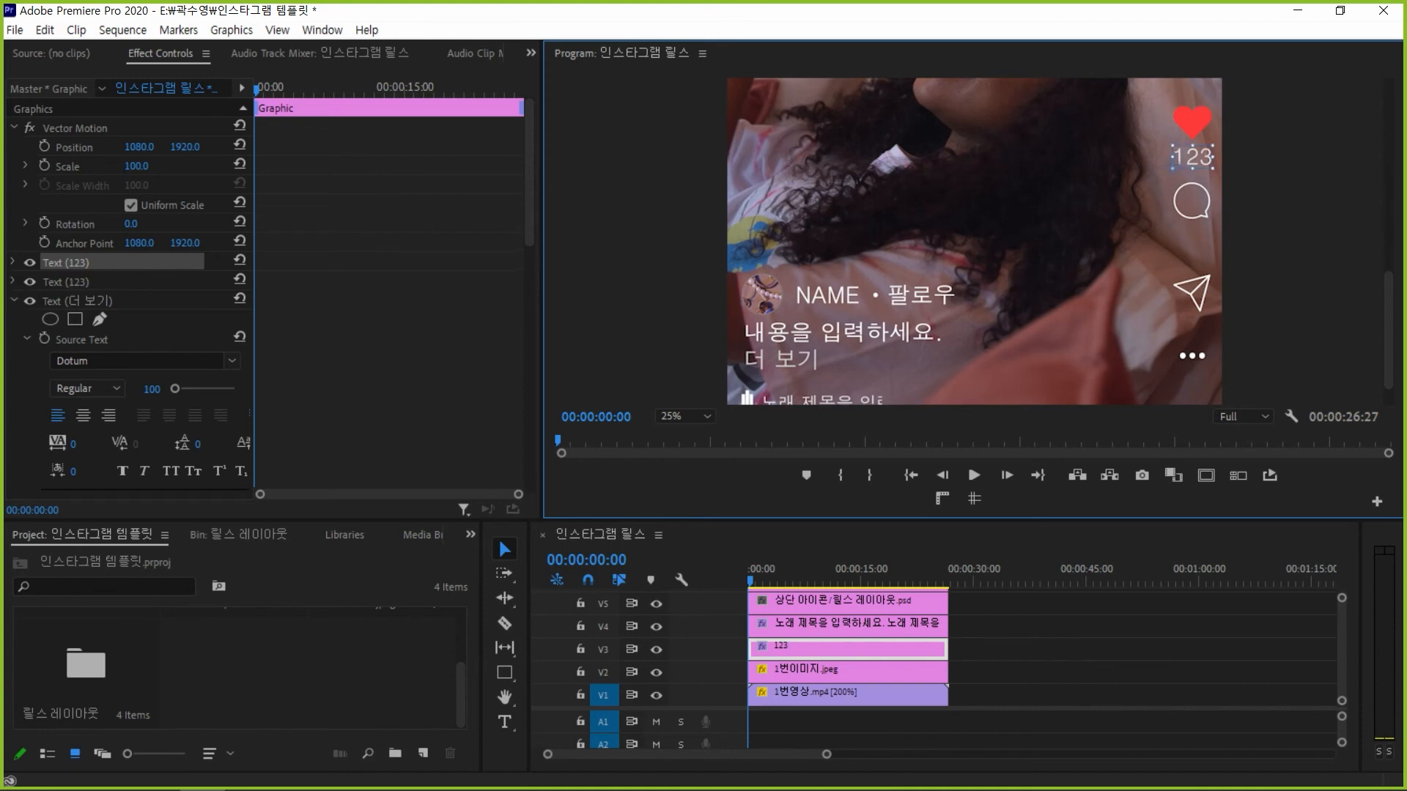
left_click_drag(1192, 158, 1192, 238)
left_click_drag(1387, 329, 1387, 310)
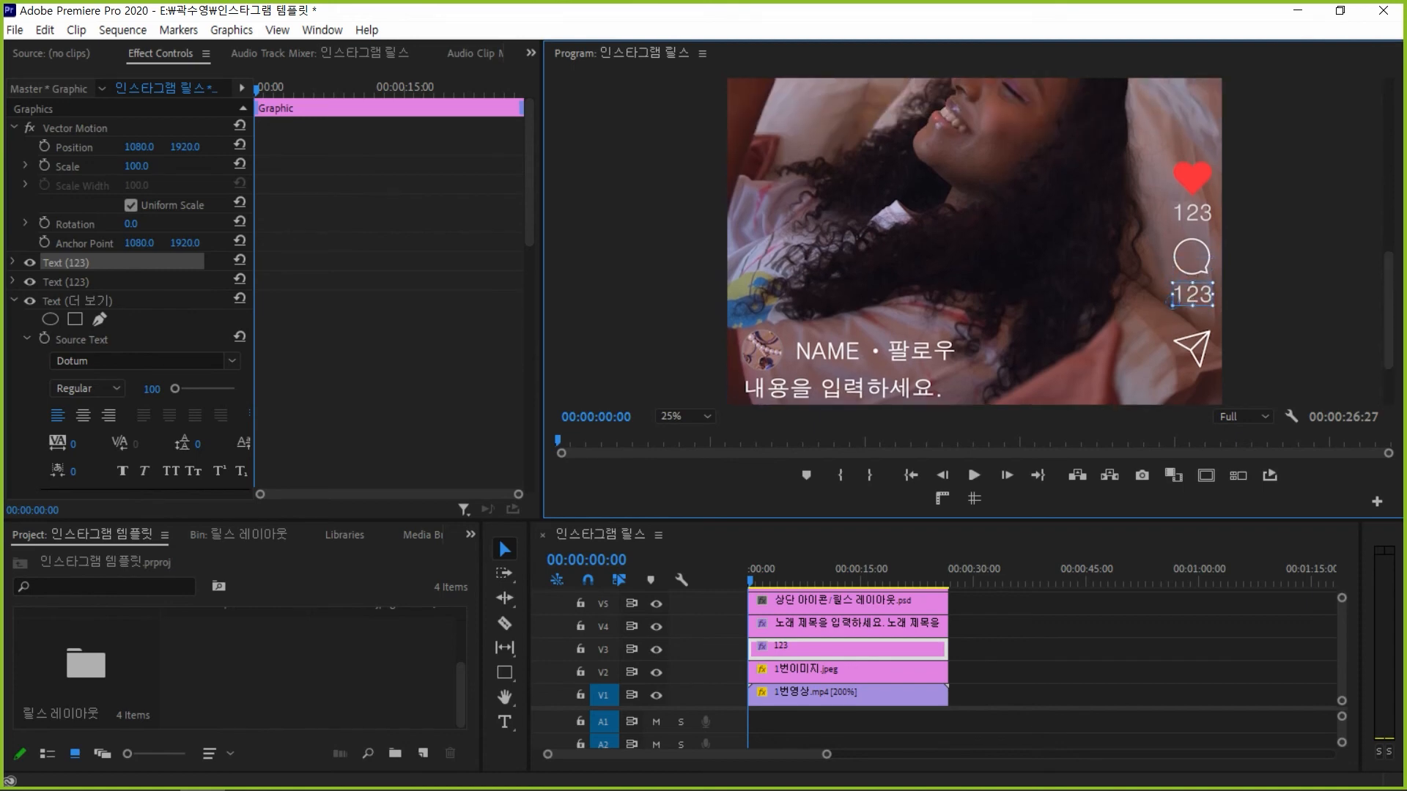
left_click(1301, 297)
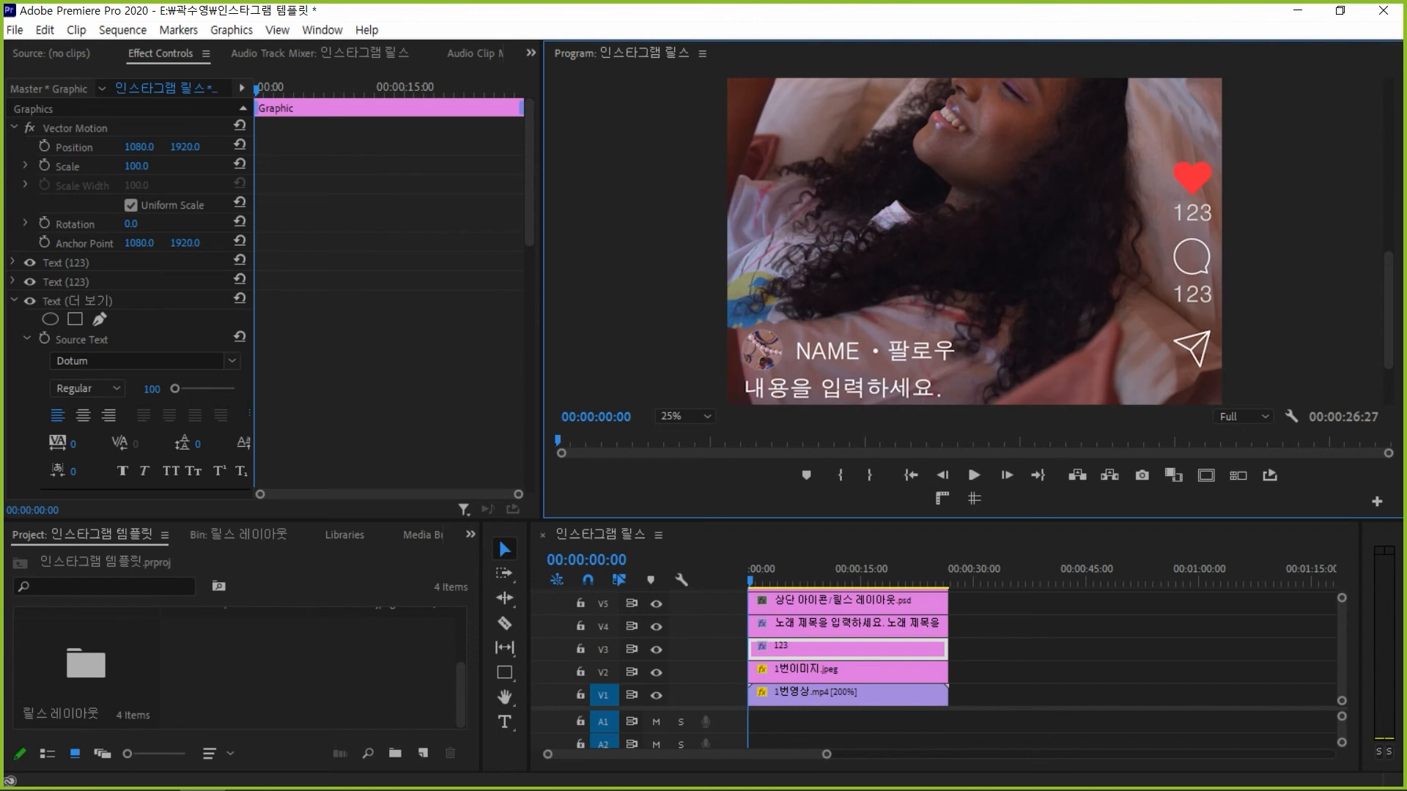
scroll(974, 242, "up", 1)
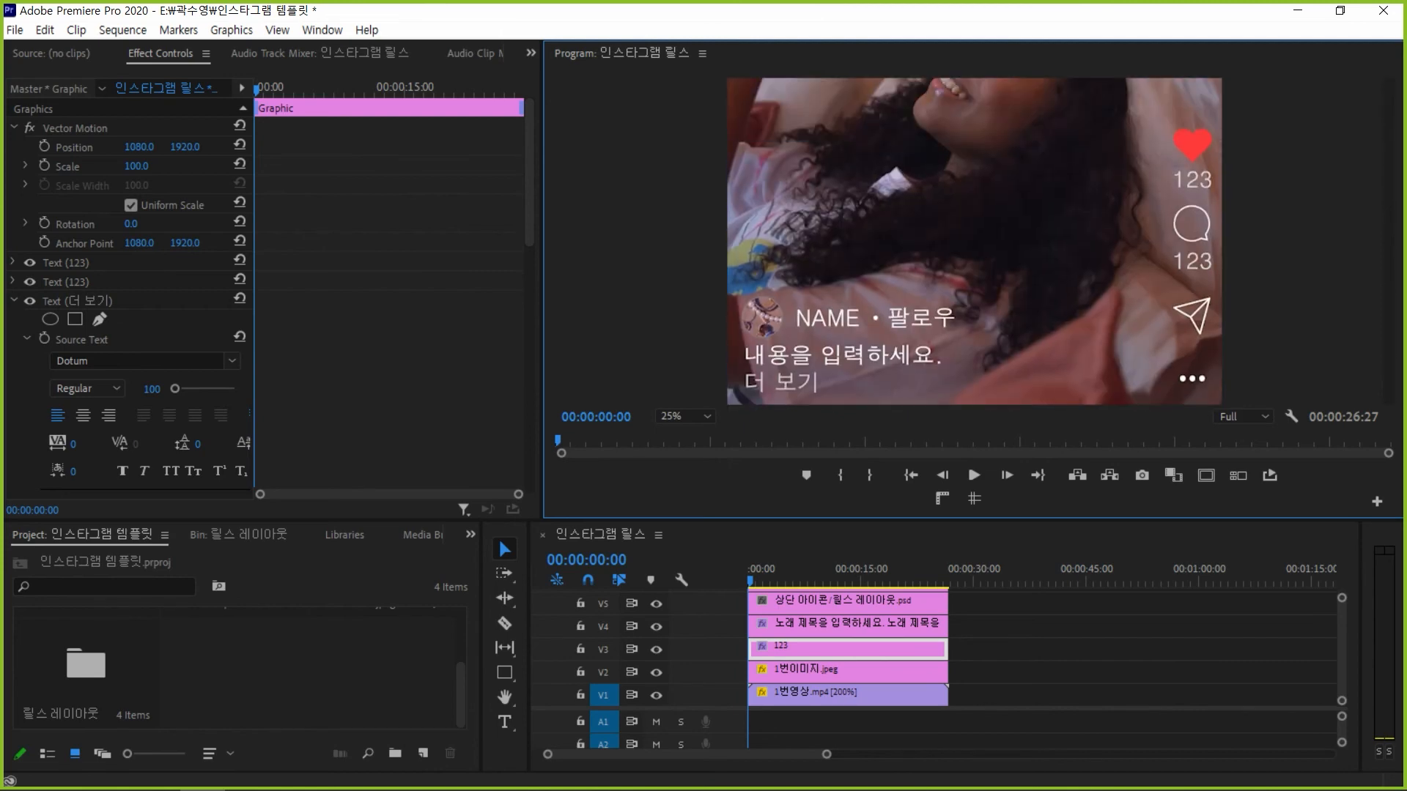
scroll(973, 242, "up", 1)
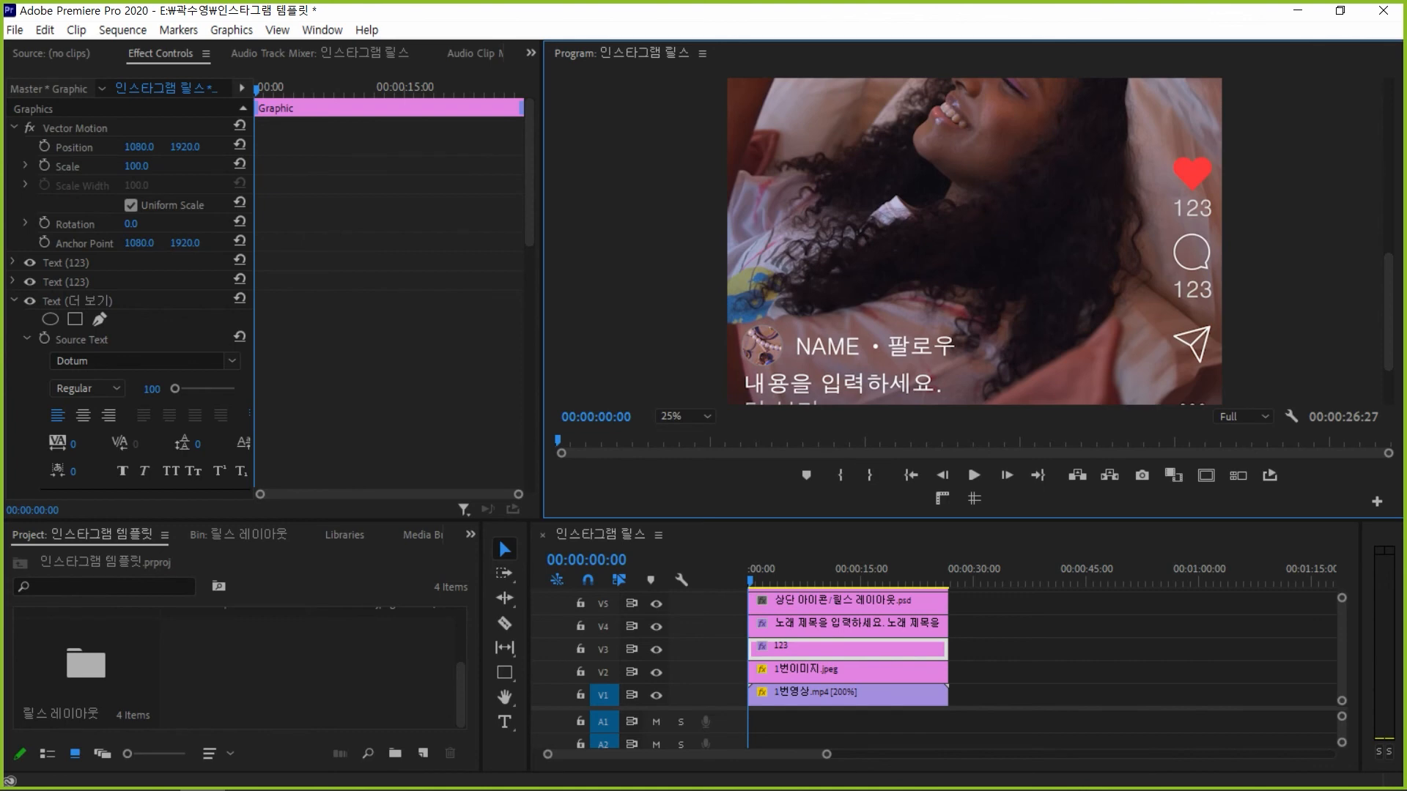
Fit the full frame in the preview and hide the 빨강하트 track V8
left_click(686, 416)
left_click(682, 435)
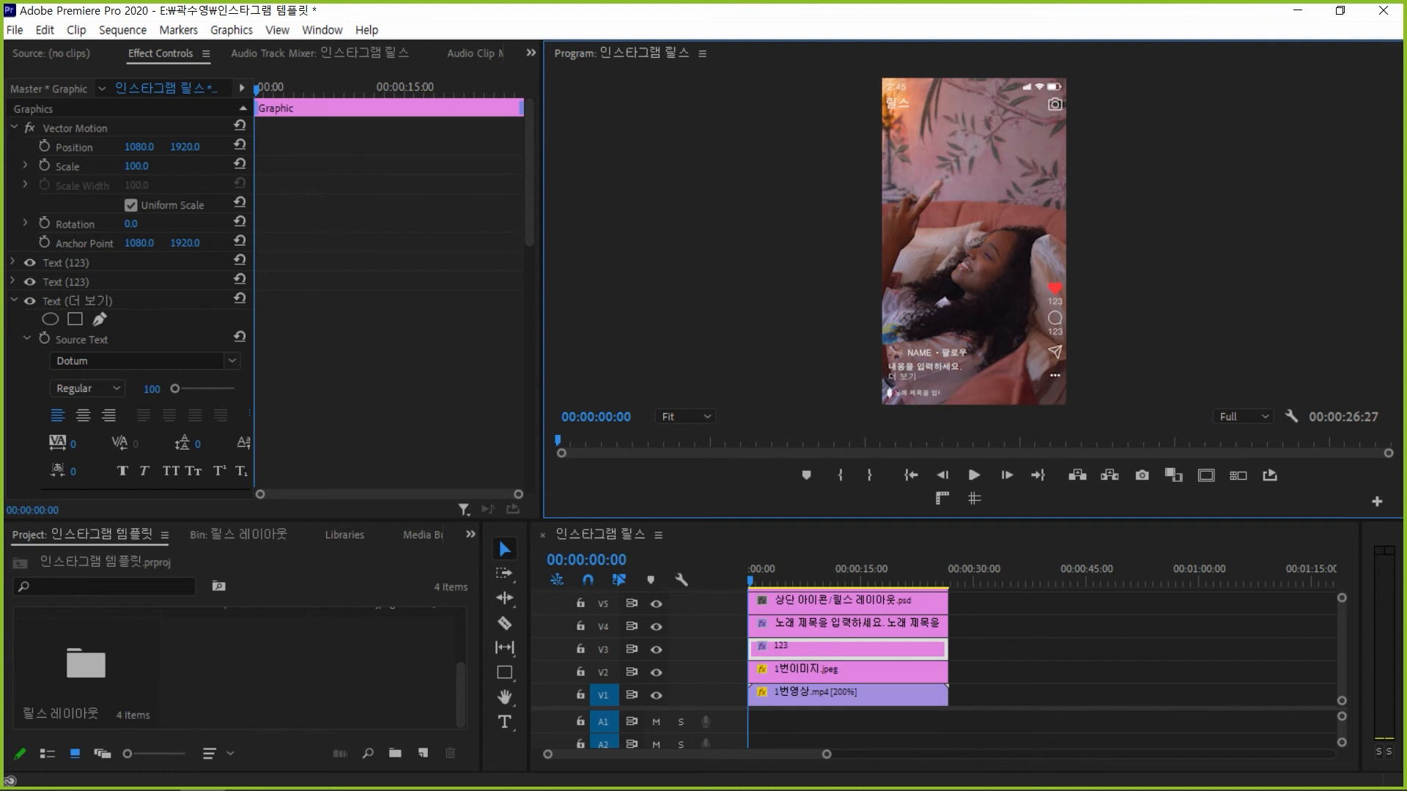
key("ctrl+m")
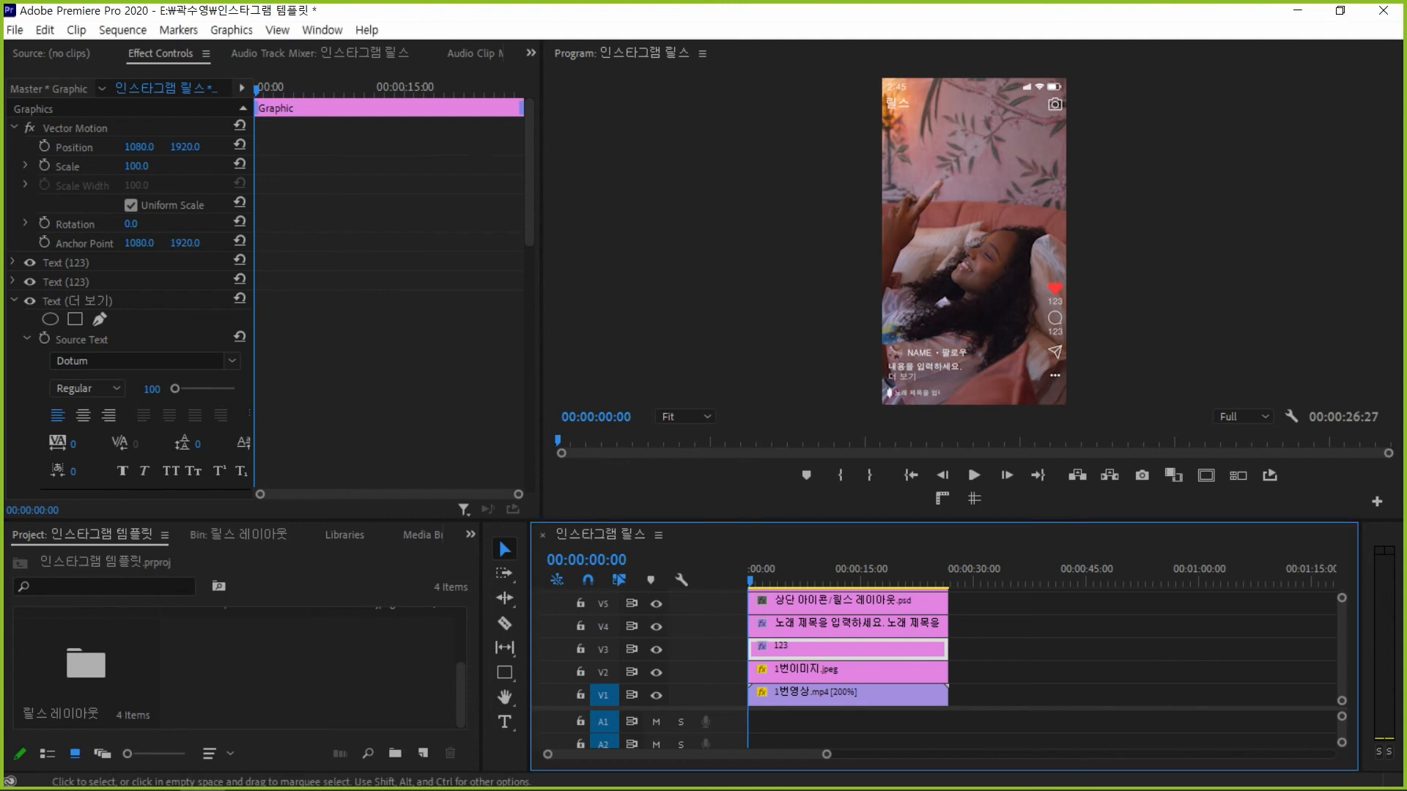
scroll(1026, 652, "up", 3)
left_click(656, 612)
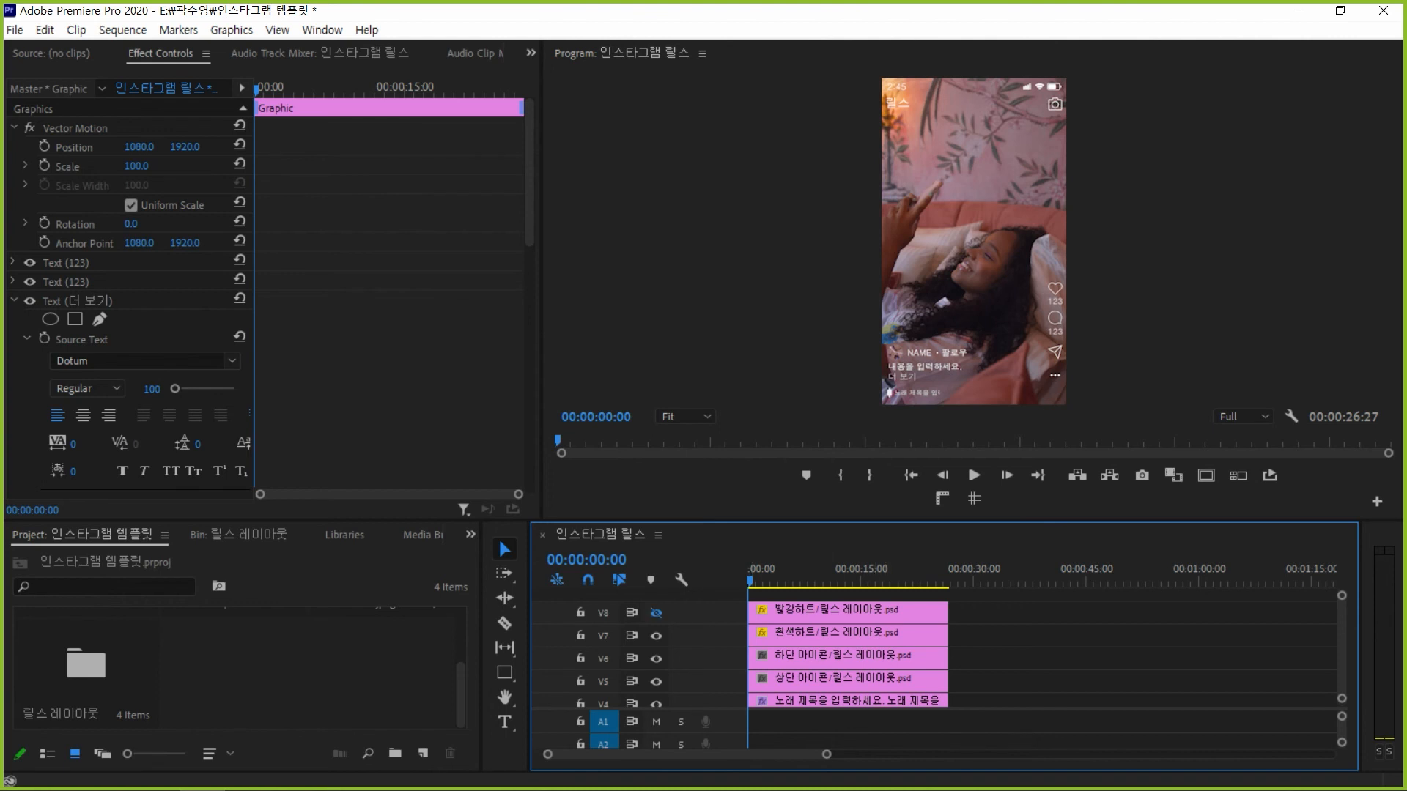
Move the playhead to 00:00:01:00, then play the sequence's opening seconds from the start with the white heart showing
left_click(586, 559)
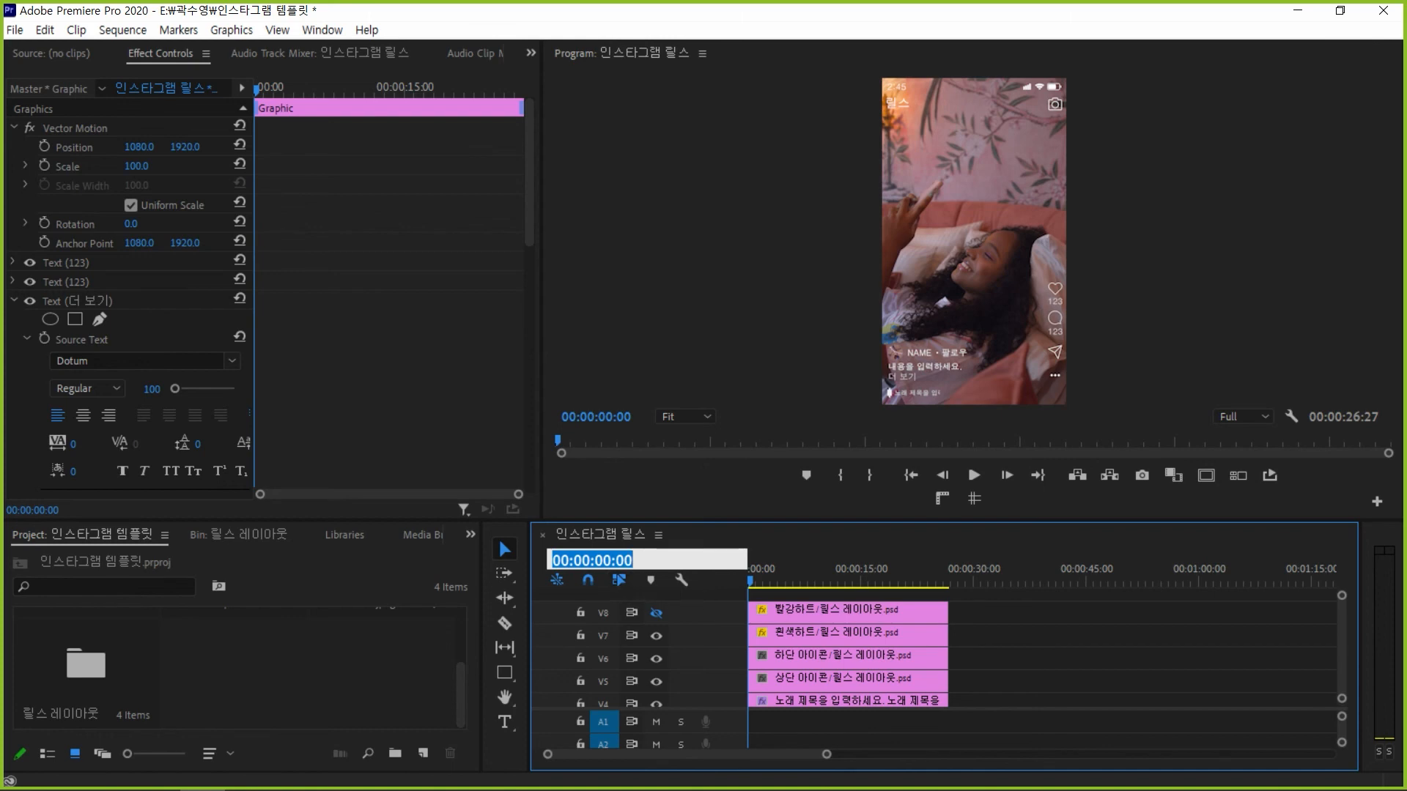
type("100")
key("Return")
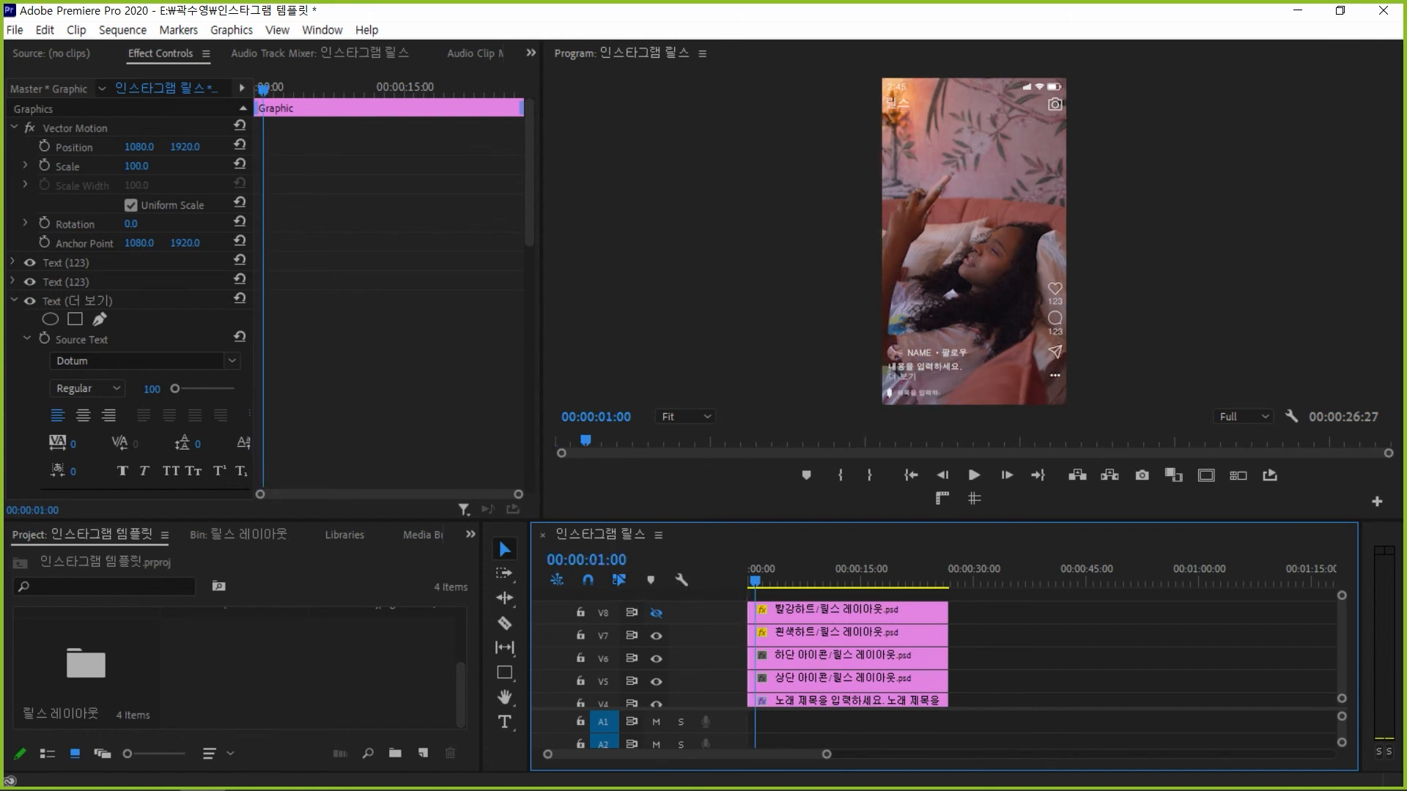
key("equal")
key("equal")
key("equal")
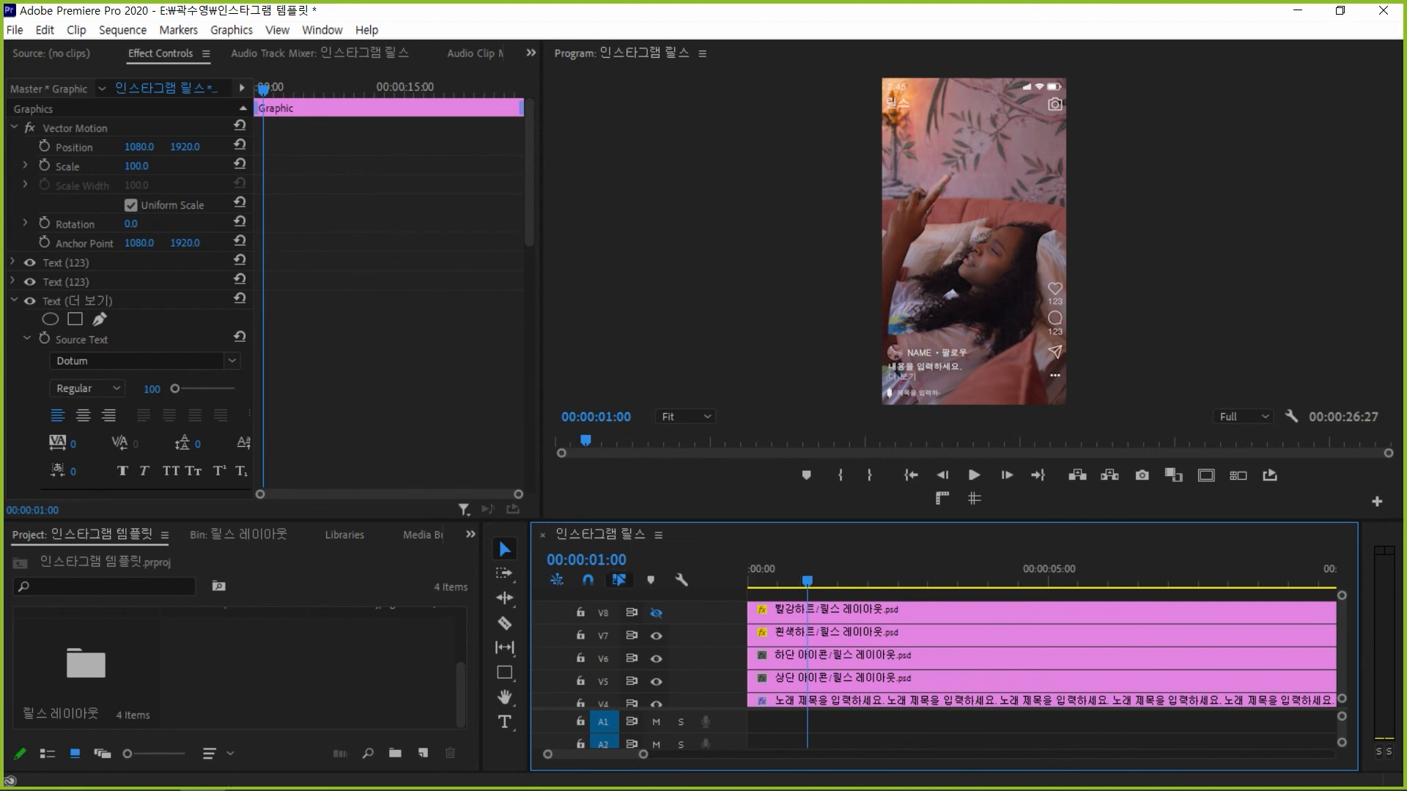
key("Home")
key("space")
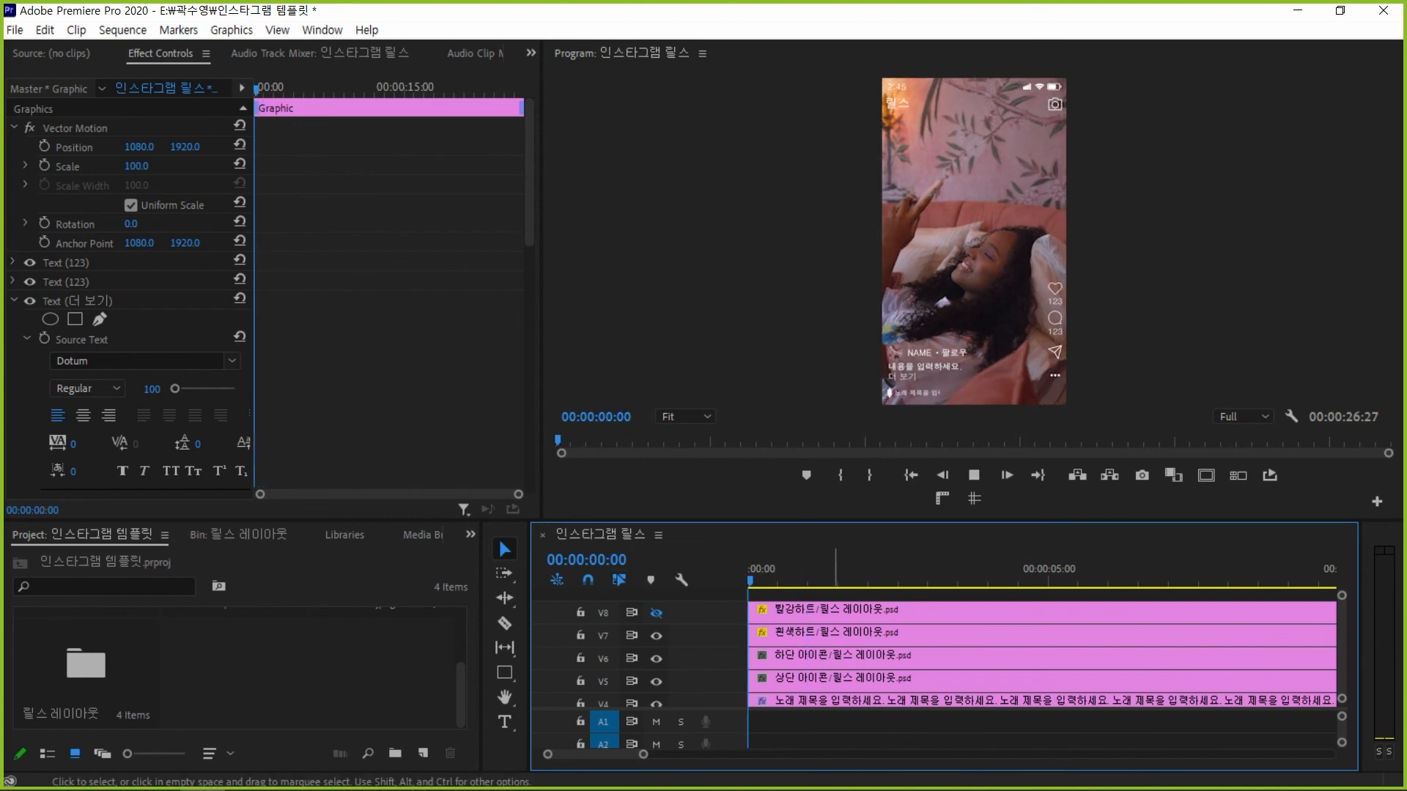
key("space")
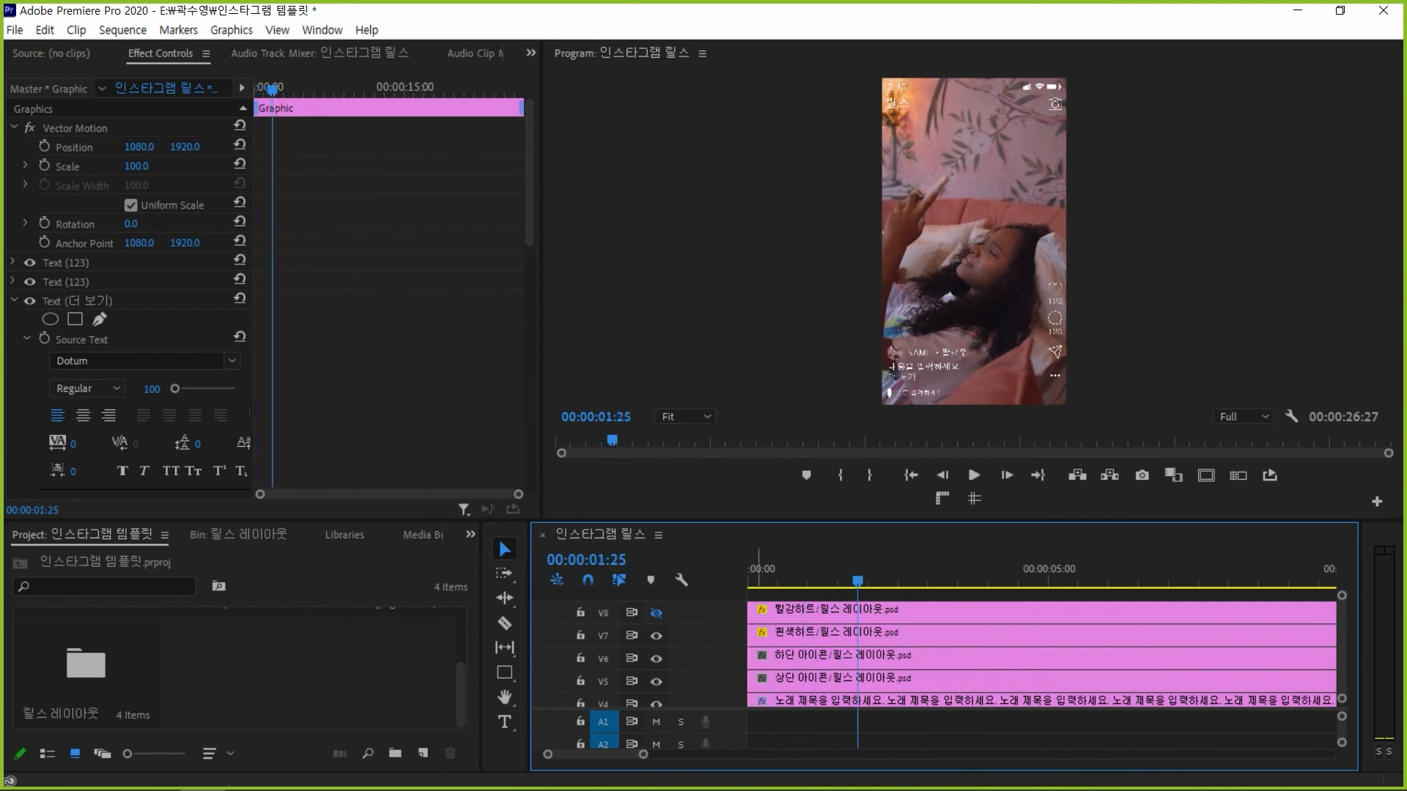
With the playhead at 00:00:02:00 and the 빨강하트 track V8 shown again, save the project
left_click(586, 560)
type("200")
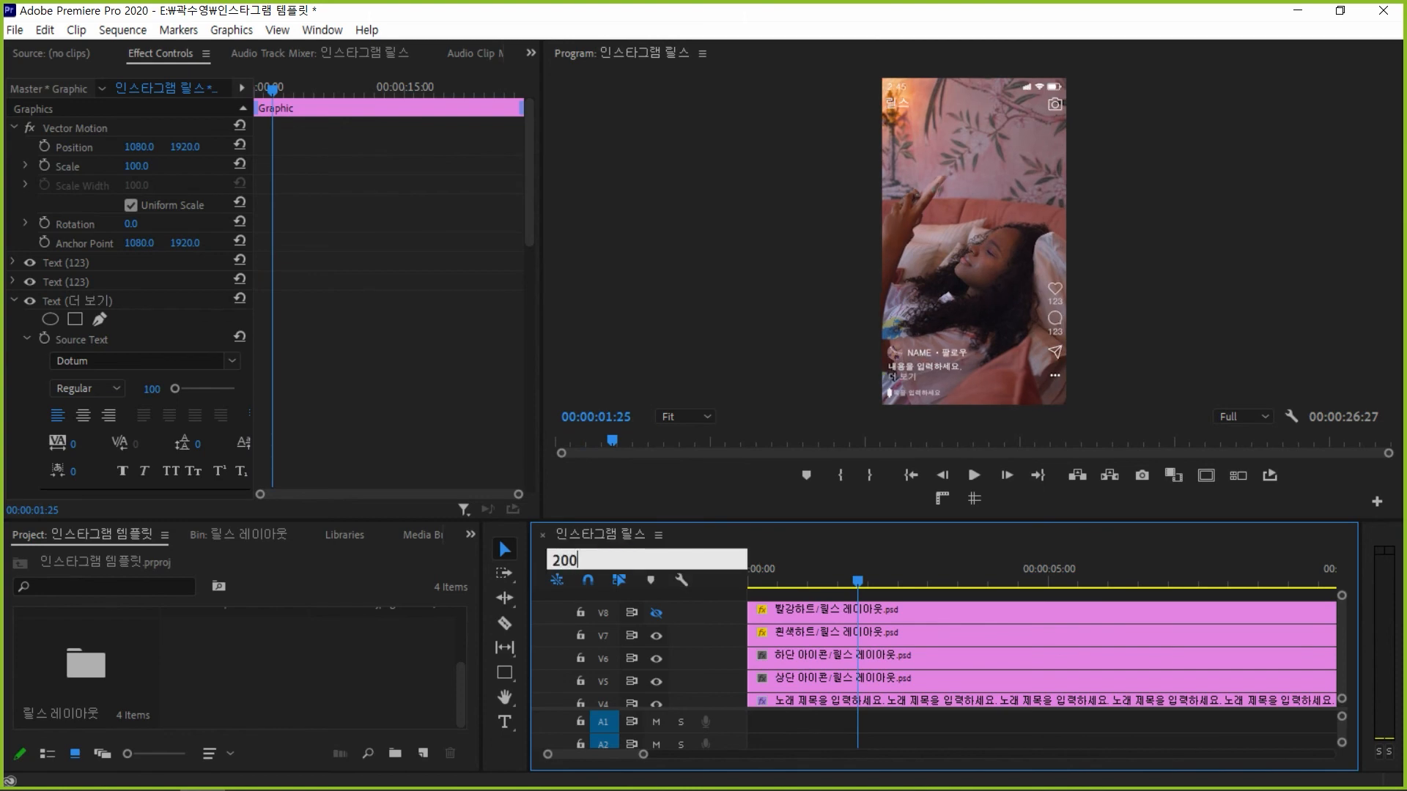
key("Return")
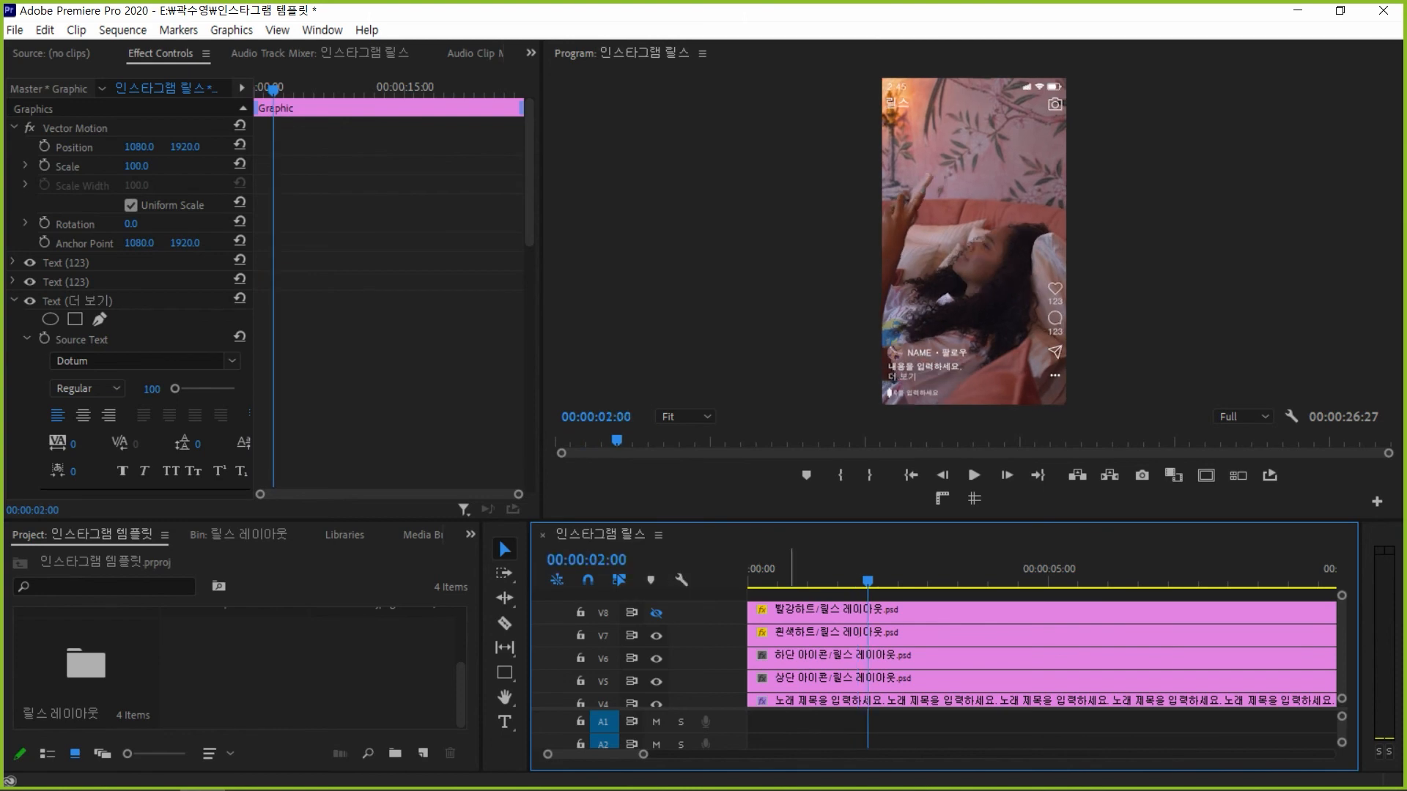
left_click(656, 612)
left_click(831, 614)
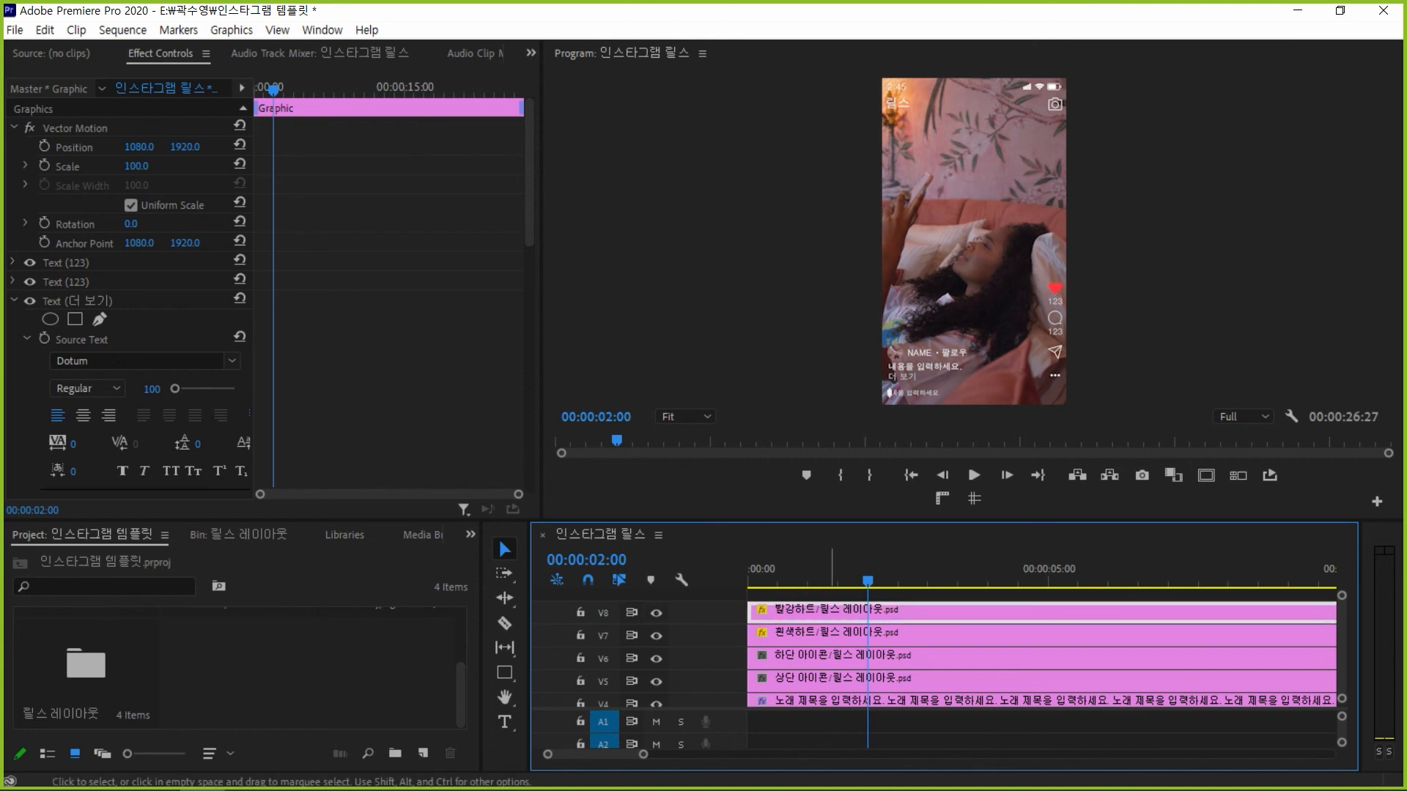
left_click(15, 30)
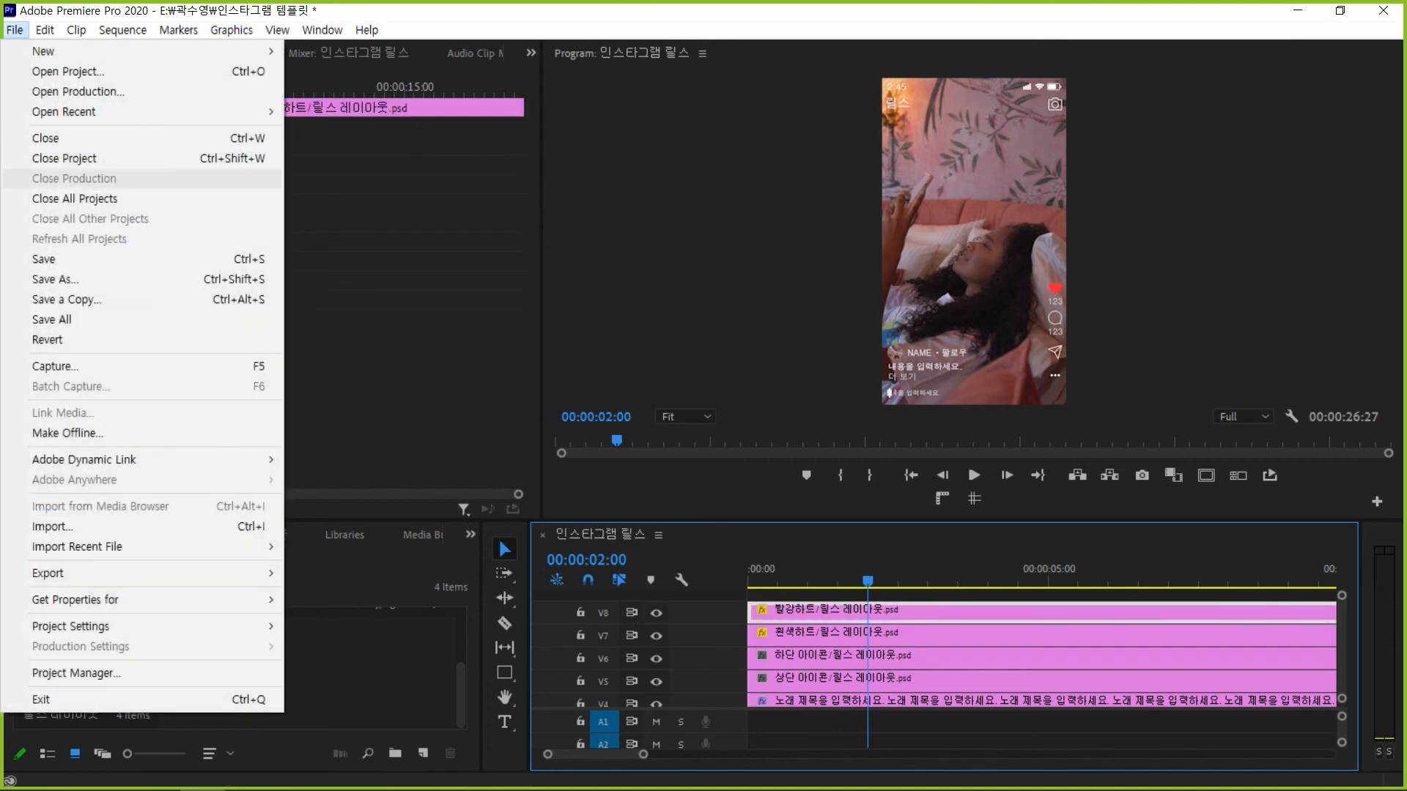
left_click(46, 260)
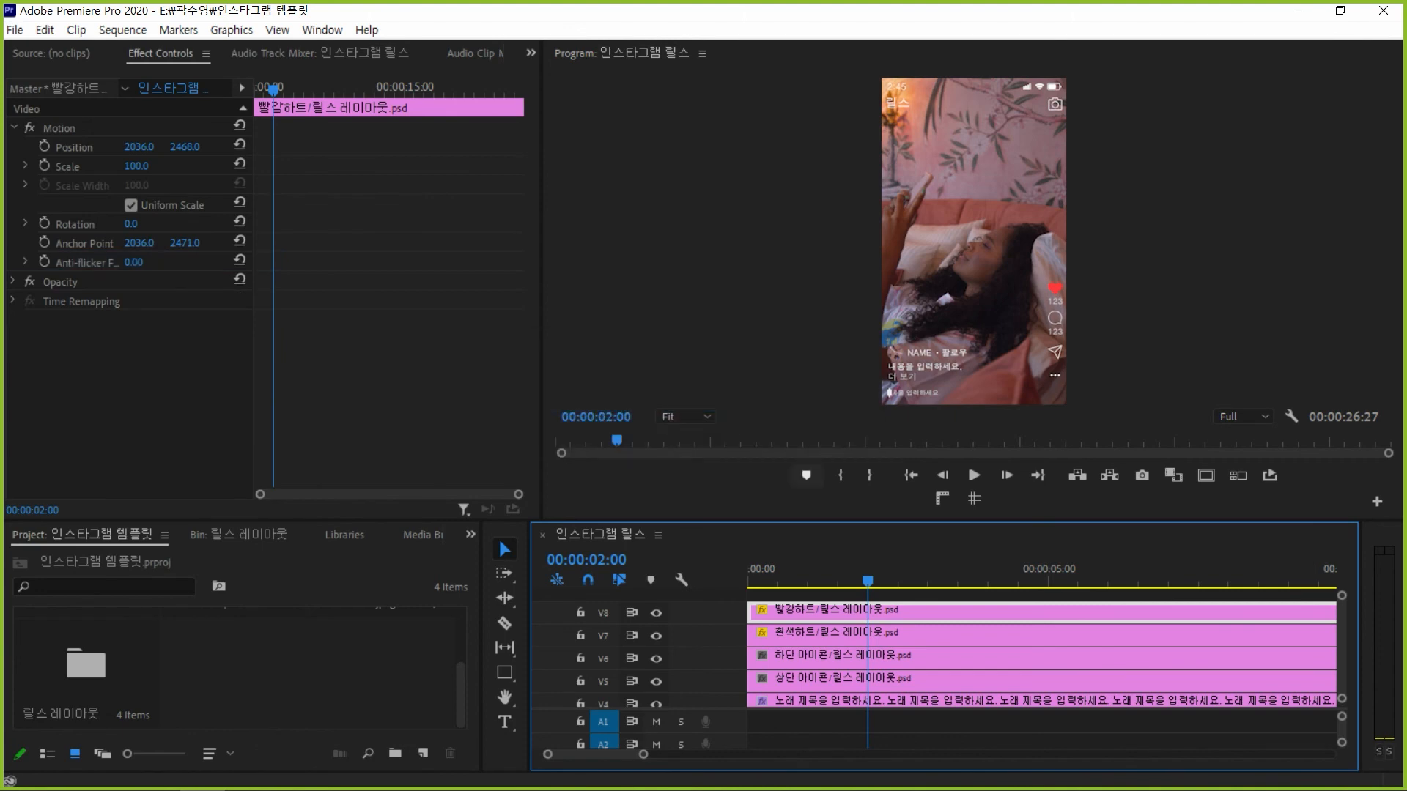
Enlarge the preview to 25% around the heart icon and hide the 빨강하트 track V8
left_click(686, 416)
left_click(677, 475)
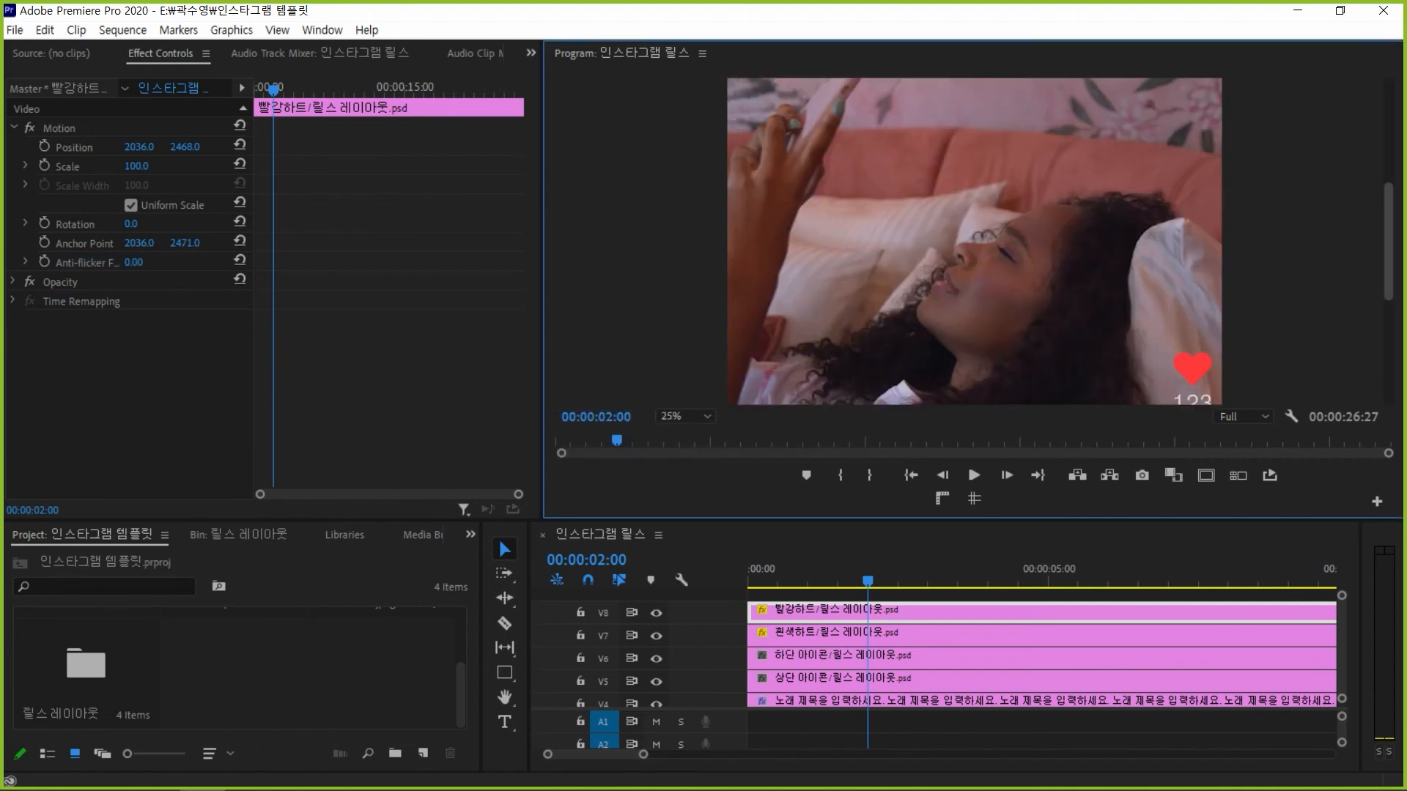
scroll(1388, 257, "down", 2)
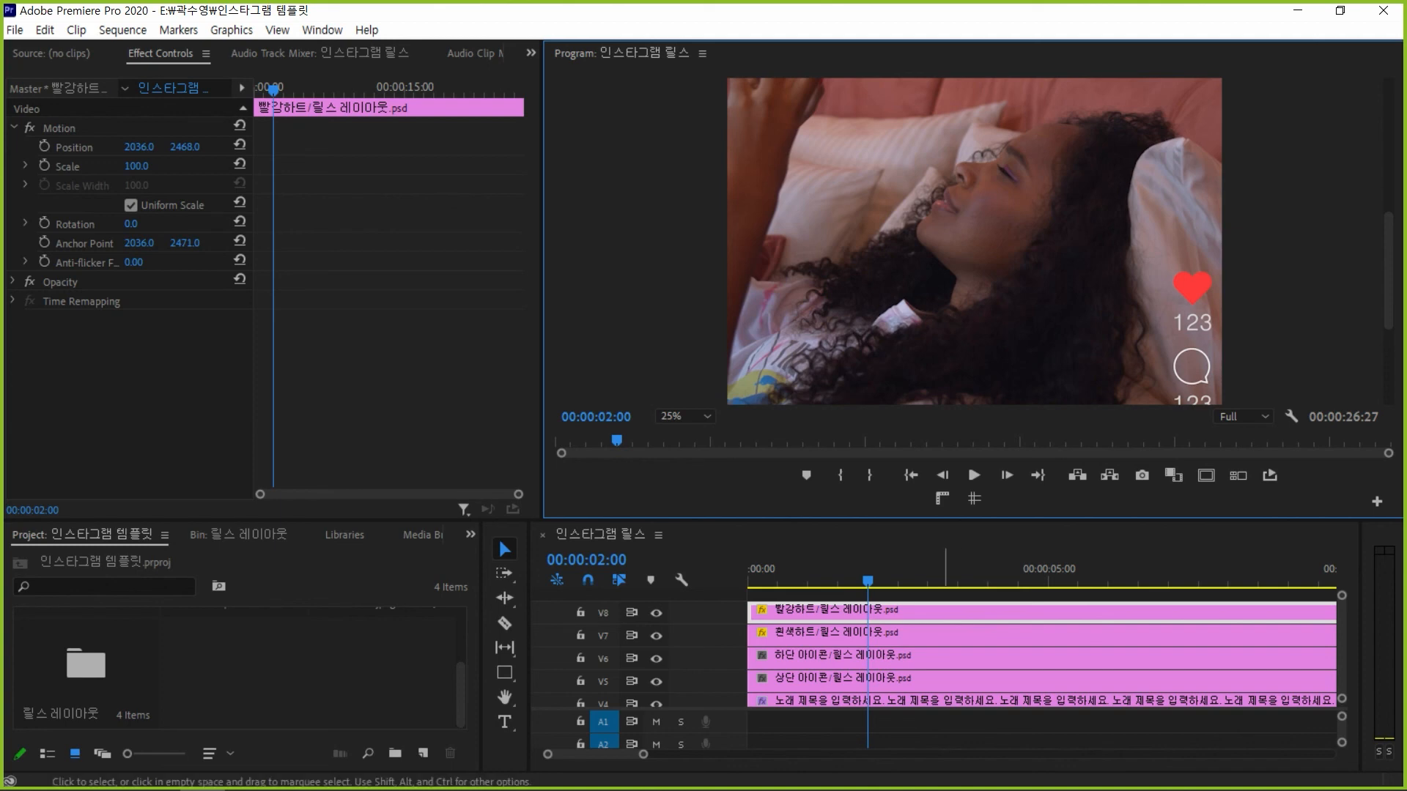
left_click(656, 612)
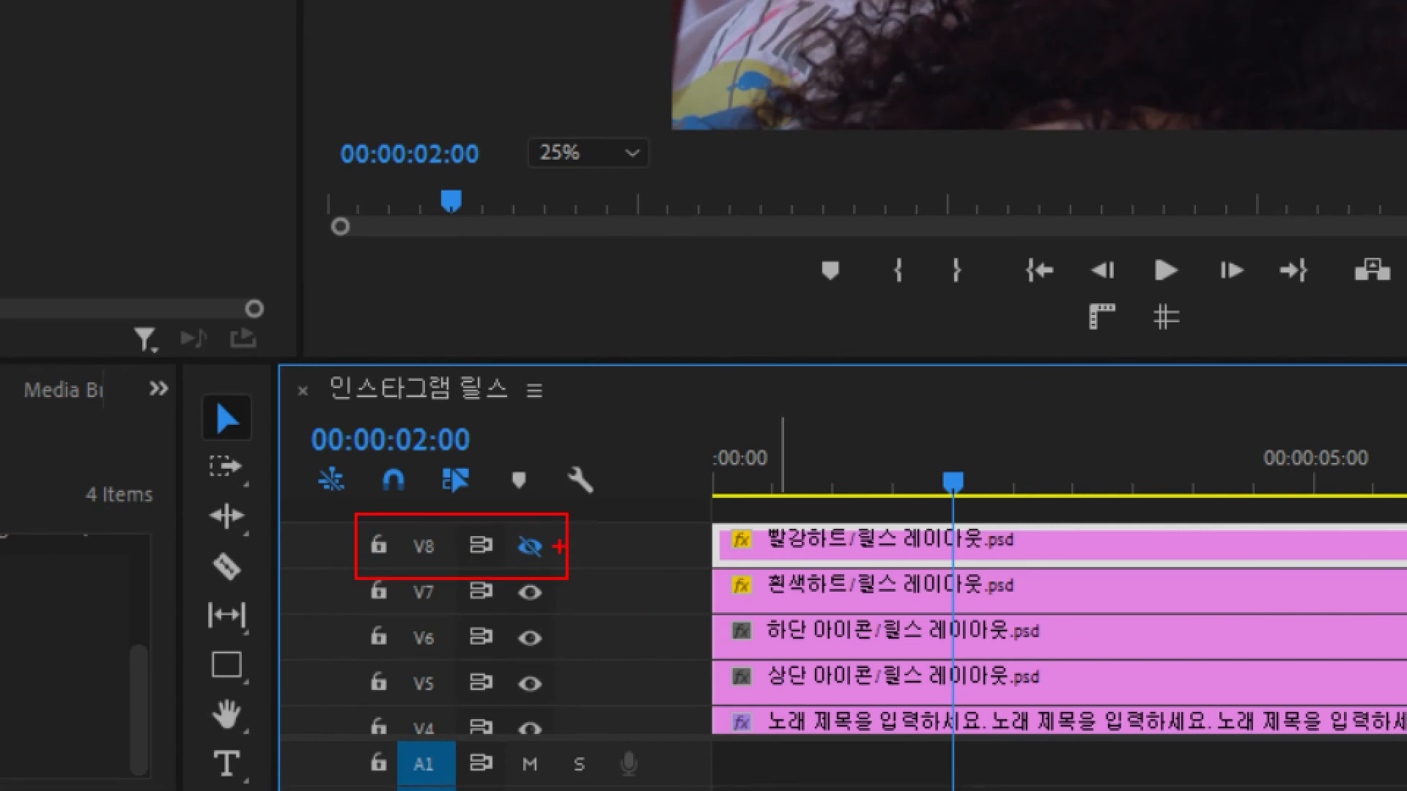
left_click_drag(515, 534, 548, 571)
key("Escape")
Start Scale keyframing on the 흰색하트 clip on V7 with a value of 100 at 00:00:02:00
left_click(1082, 592)
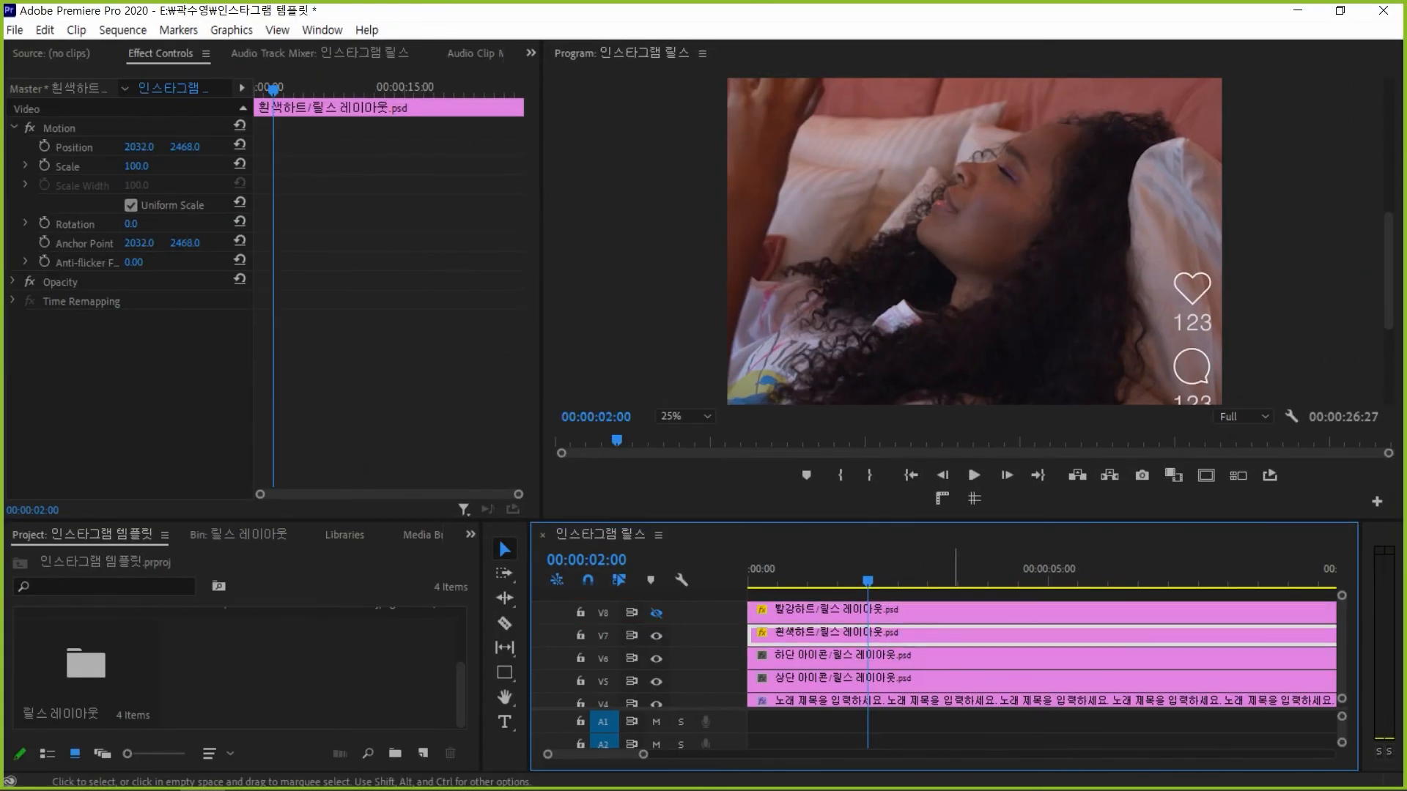
left_click(59, 128)
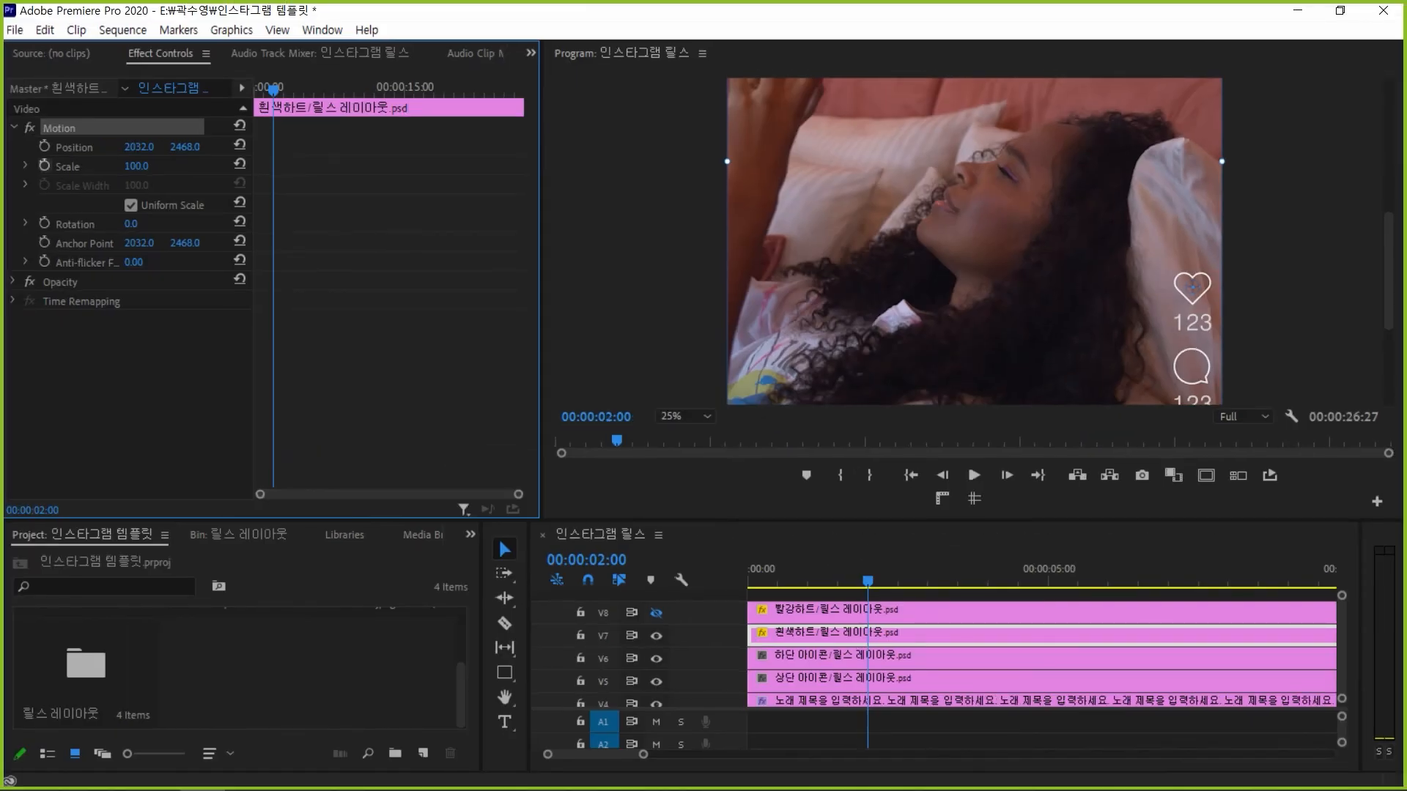
left_click(44, 165)
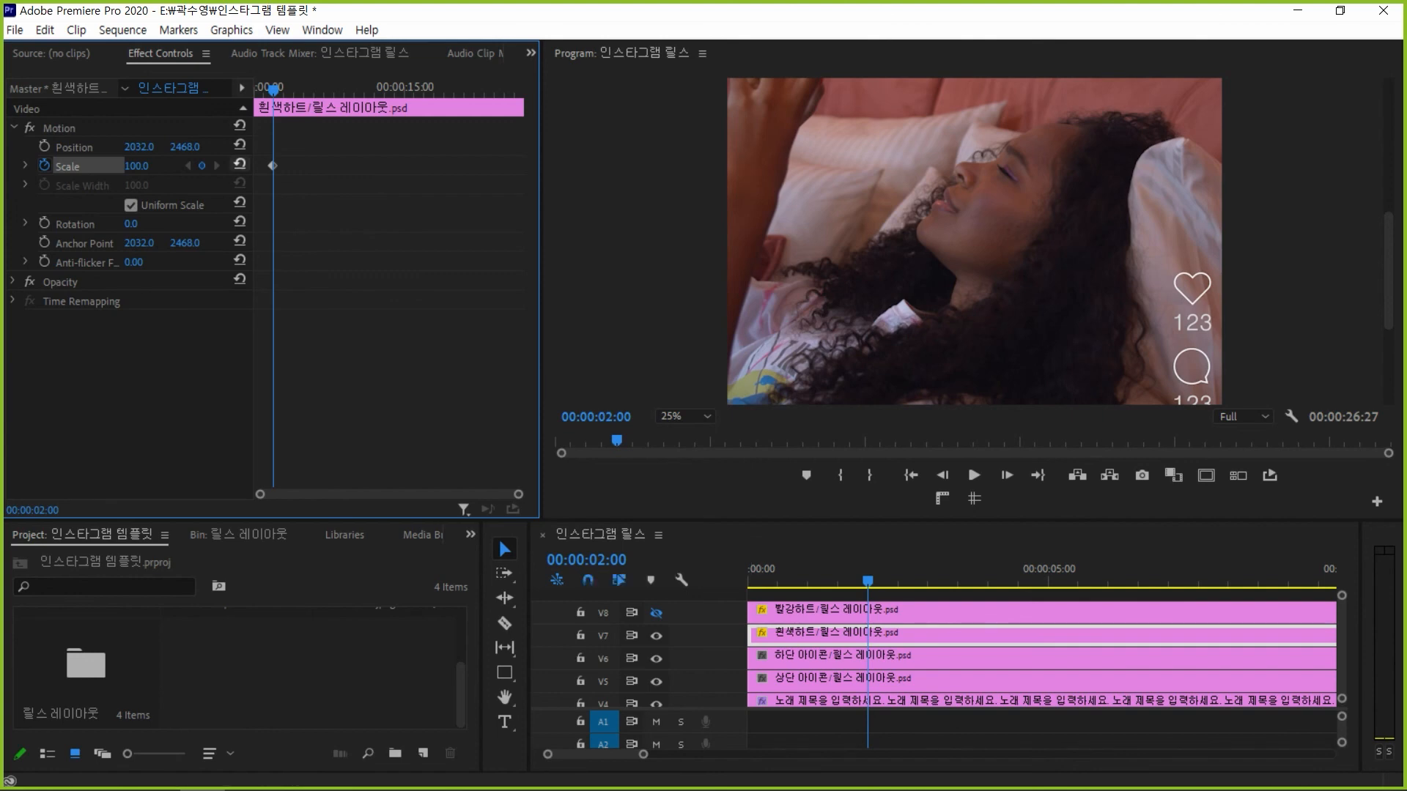
Add a Scale keyframe of 50 to the 흰색하트 clip at 00:00:03:00
left_click(588, 560)
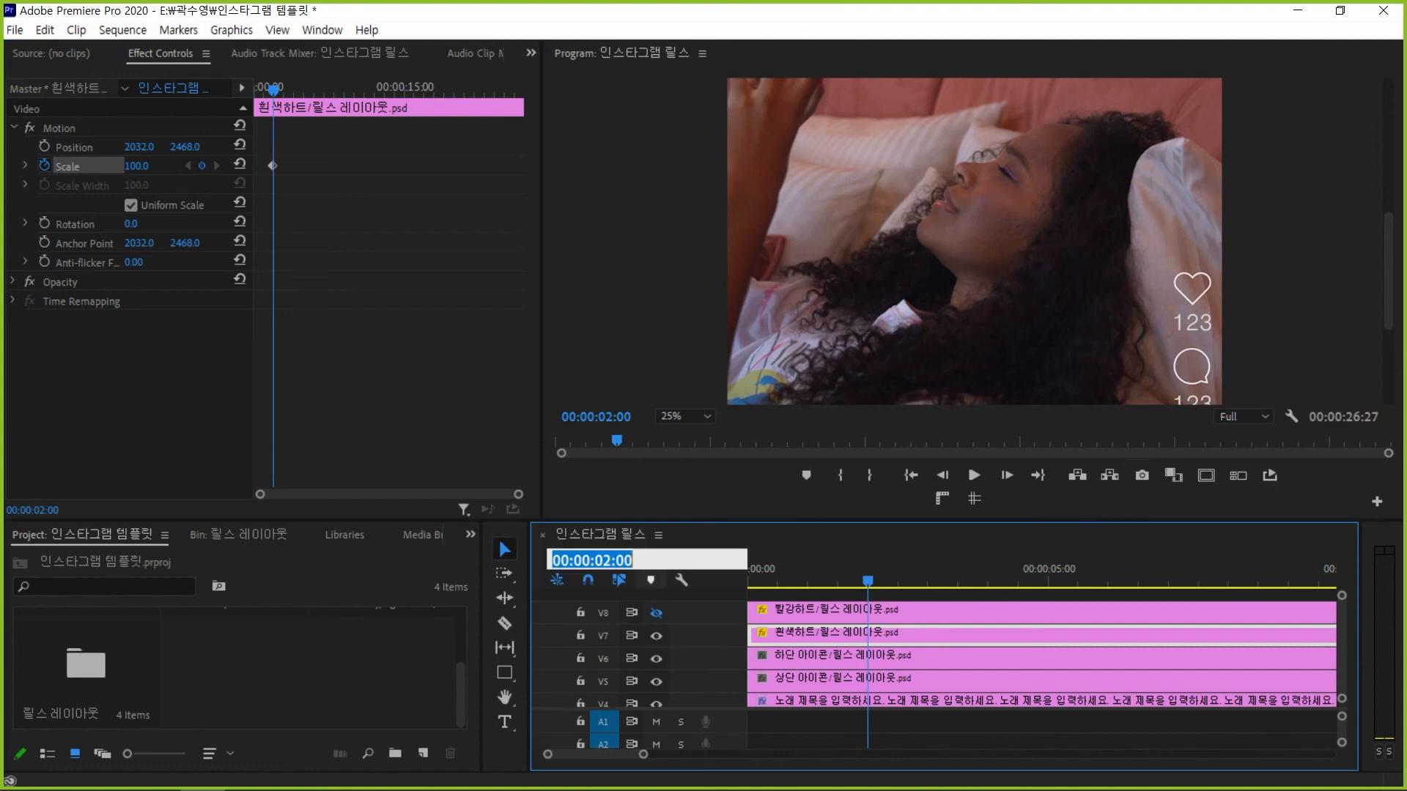
type("300")
key("Return")
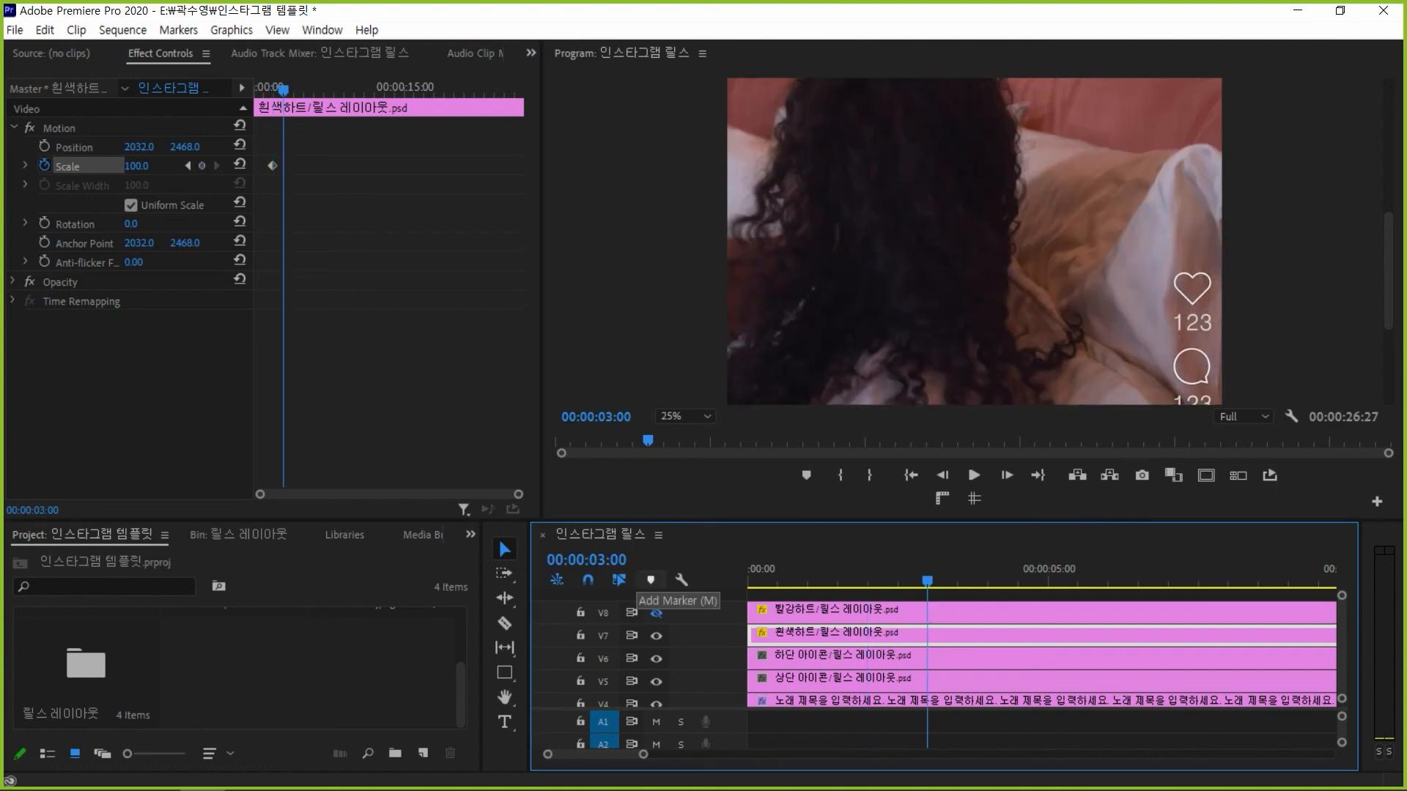
left_click(137, 167)
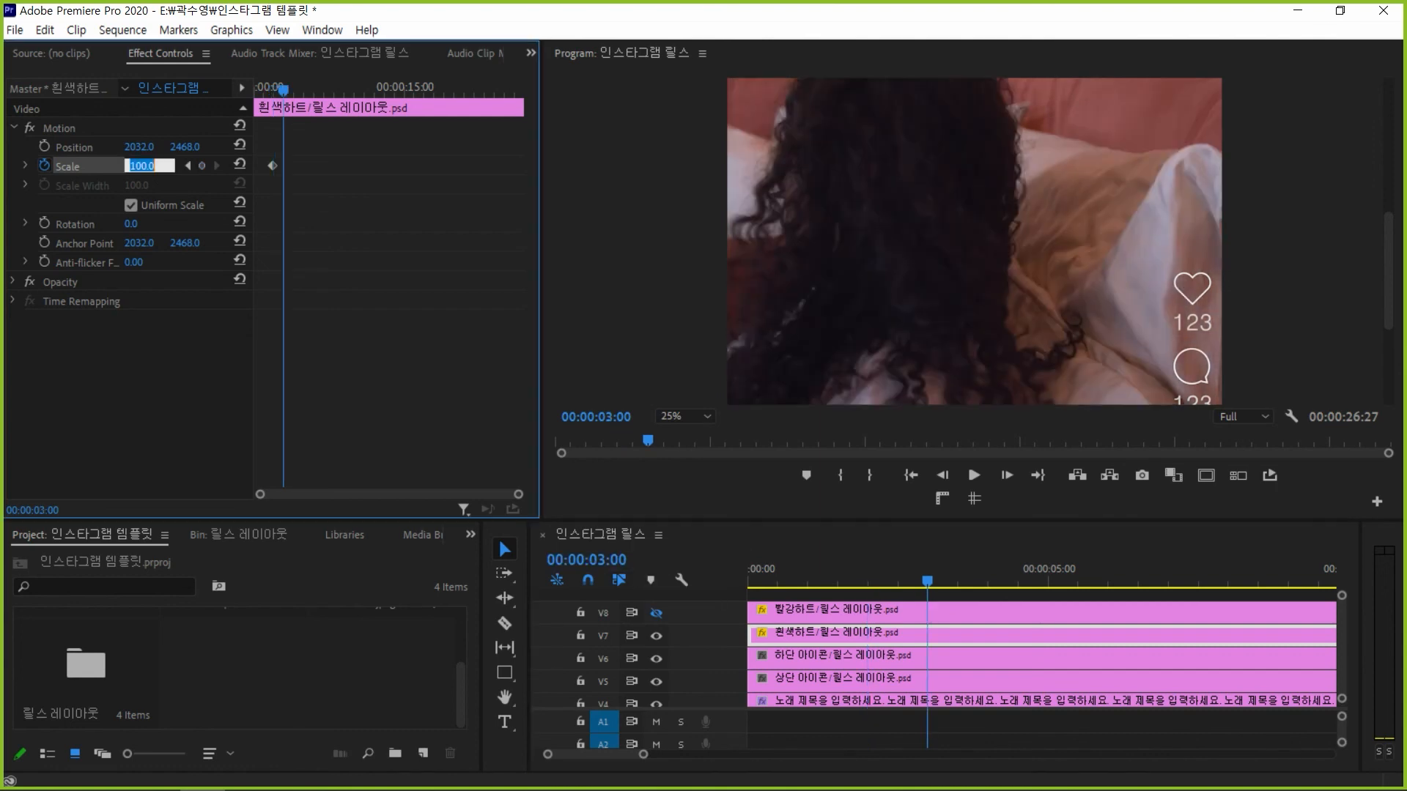
type("50")
key("Return")
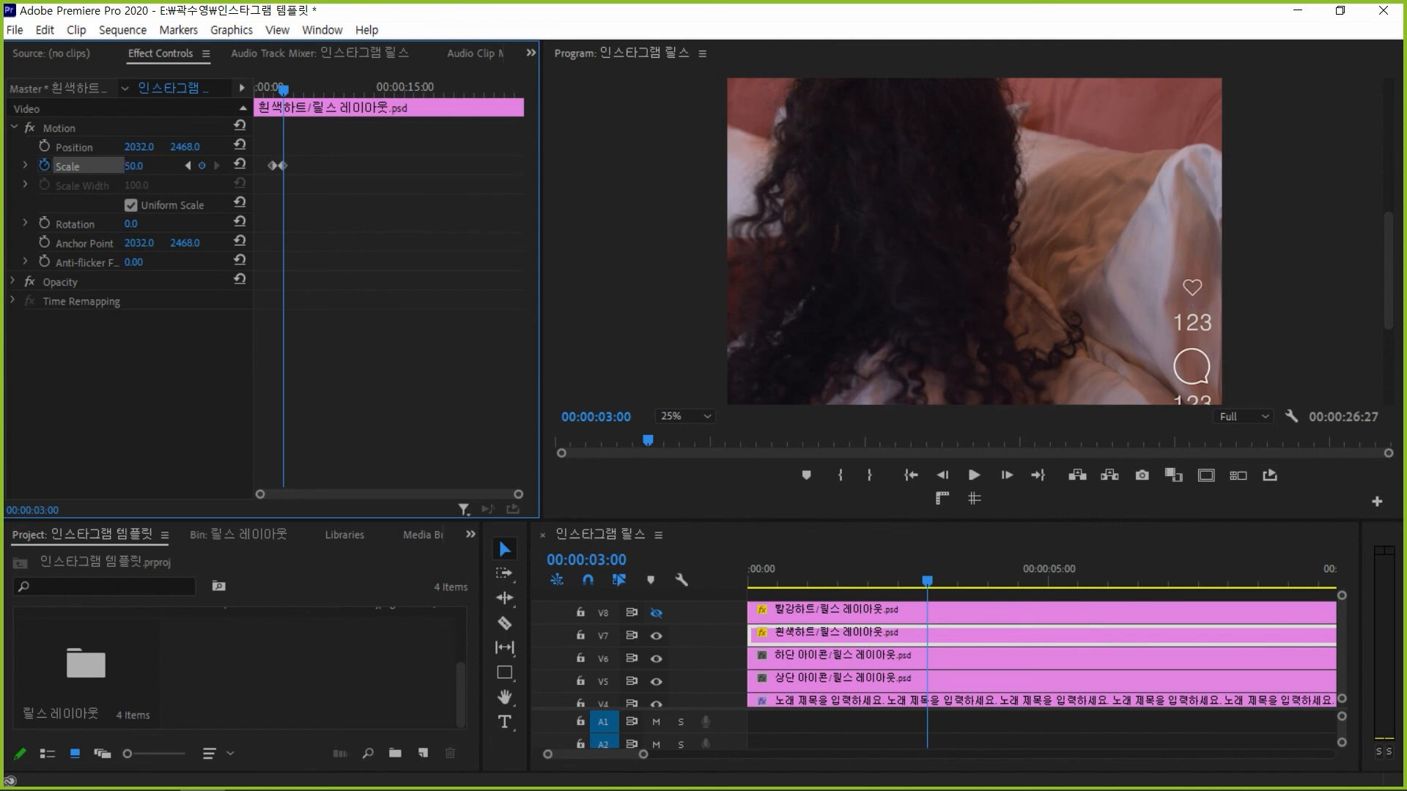
Play back the white heart's Scale animation from 00:00:02:00 and return to its first keyframe
key("shift+Left")
key("shift+Left")
key("shift+Left")
key("shift+Left")
key("shift+Left")
key("shift+Left")
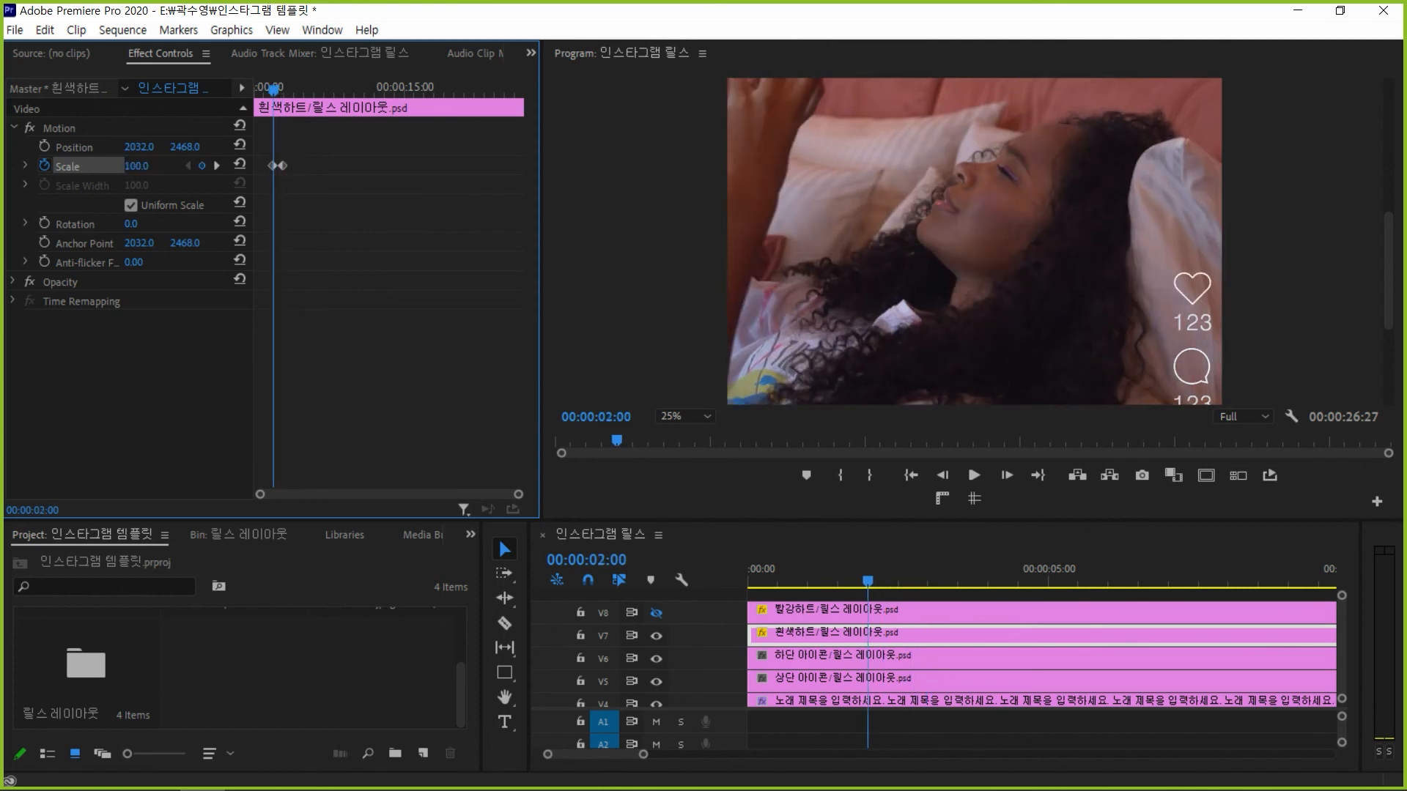
key("space")
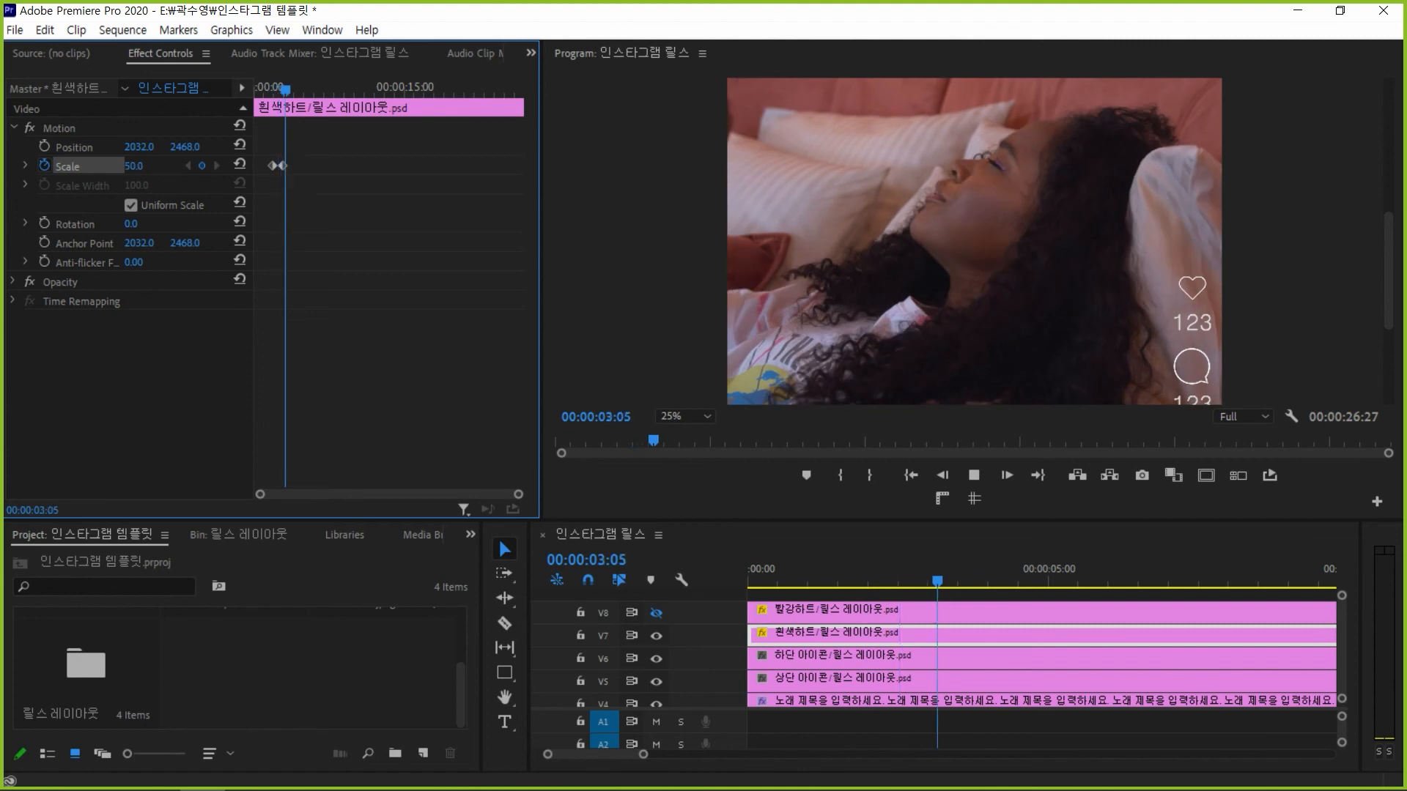
key("space")
double_click(187, 165)
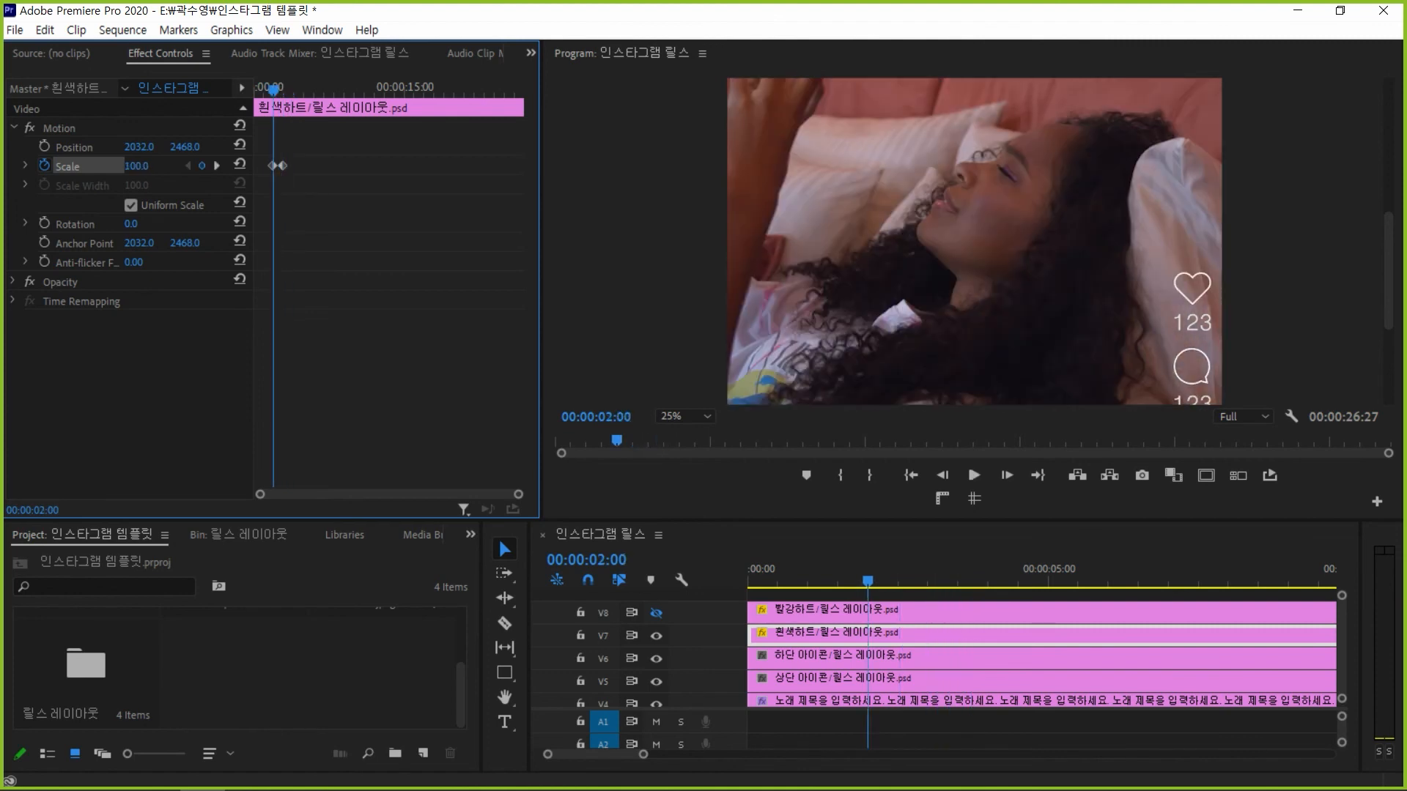
Enlarge the keyframe timeline and place the playhead at 00:00:02:15, midway between the two Scale keyframes
key("equal")
key("equal")
key("equal")
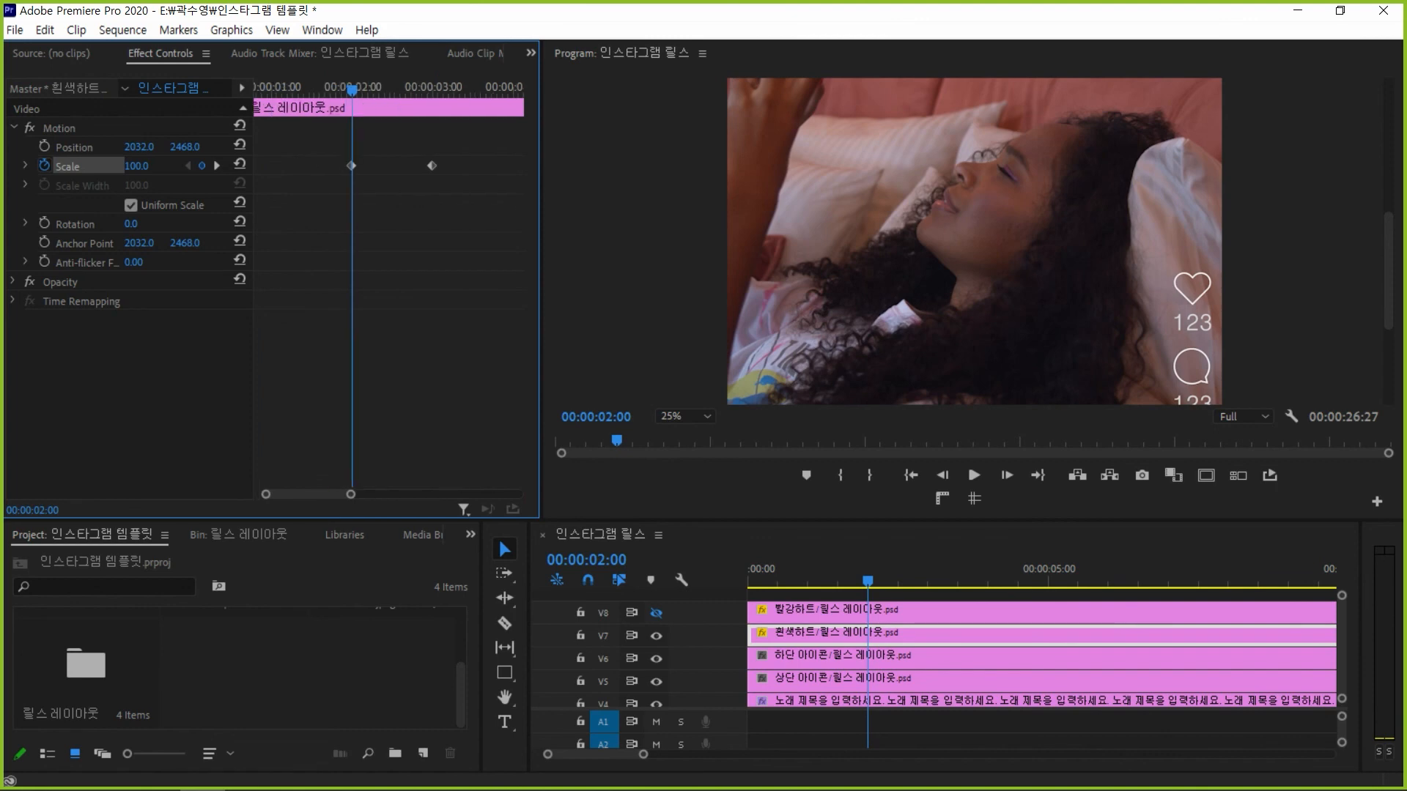
mouse_move(352, 89)
left_mouse_down()
mouse_move(444, 89)
mouse_move(351, 90)
left_mouse_up()
left_click(586, 560)
type("215")
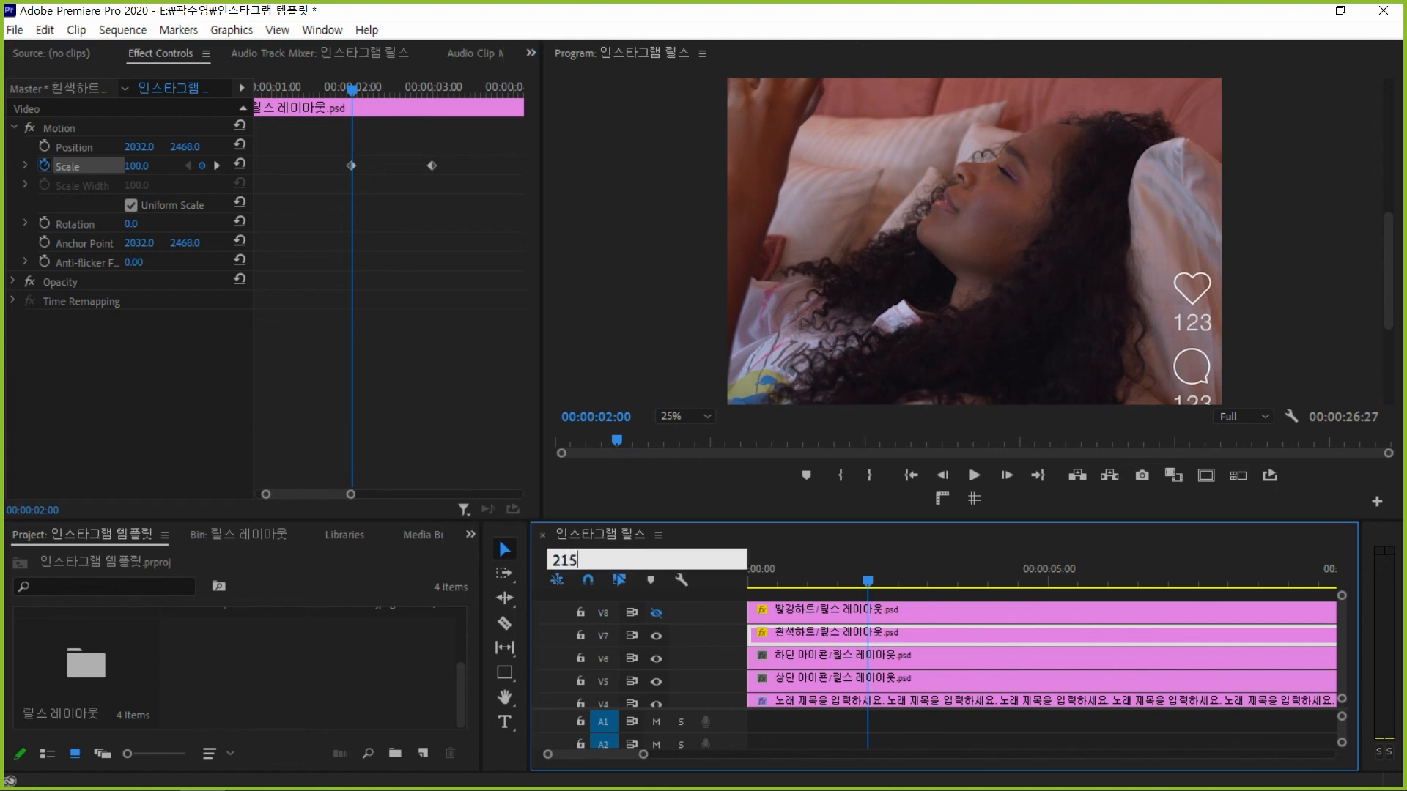
key("Return")
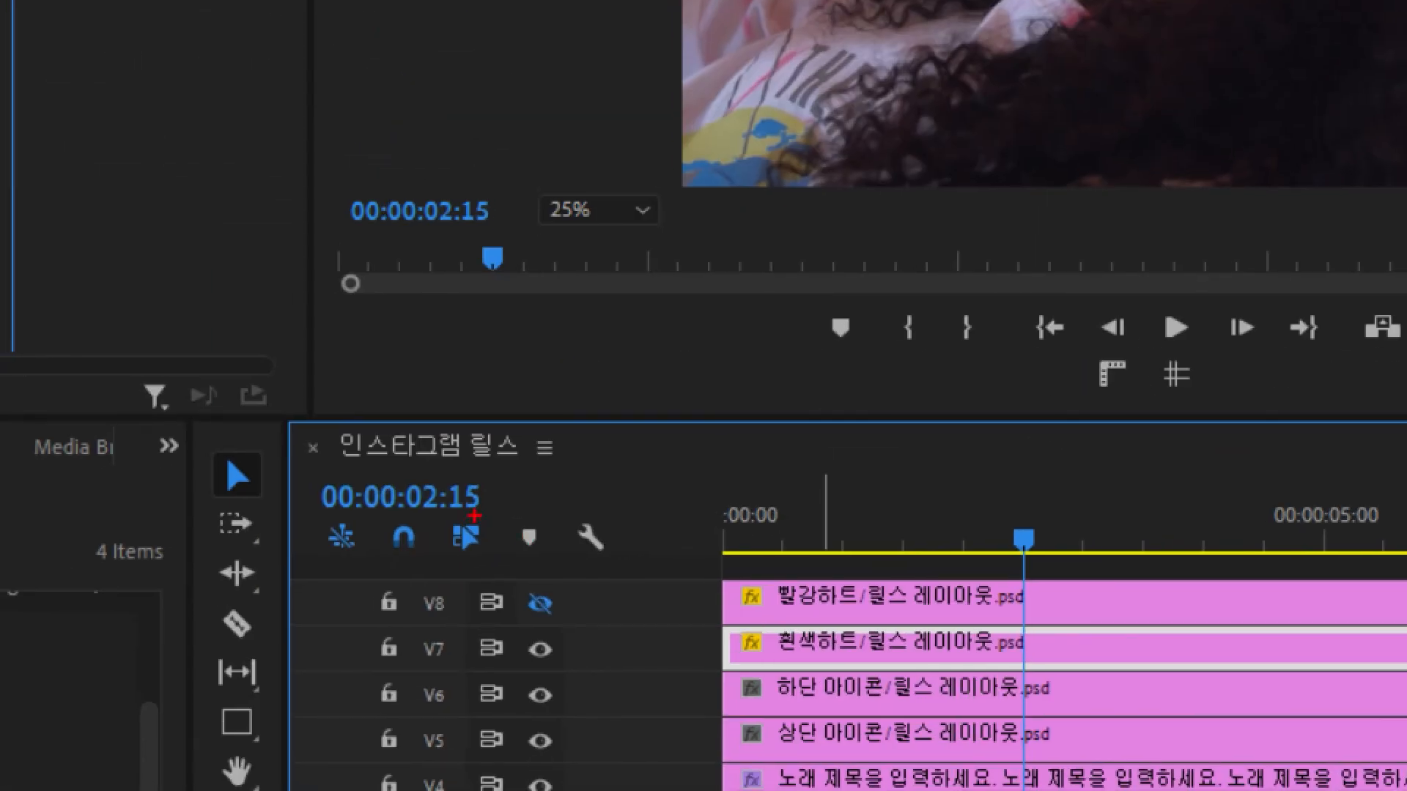
left_click_drag(308, 458, 539, 539)
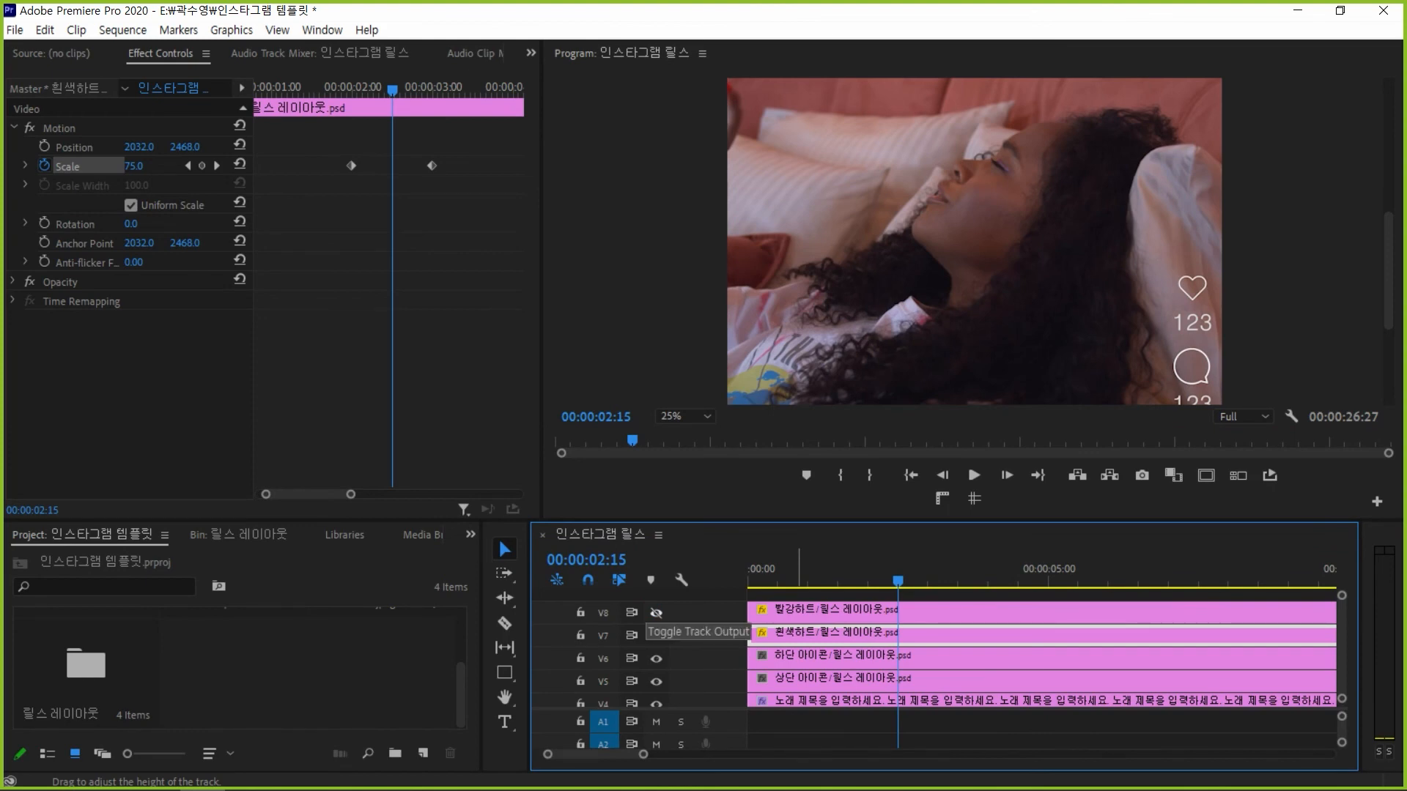
Start Opacity keyframing on the 흰색하트 clip on V7 with 100% at 00:00:02:15
left_click(953, 595)
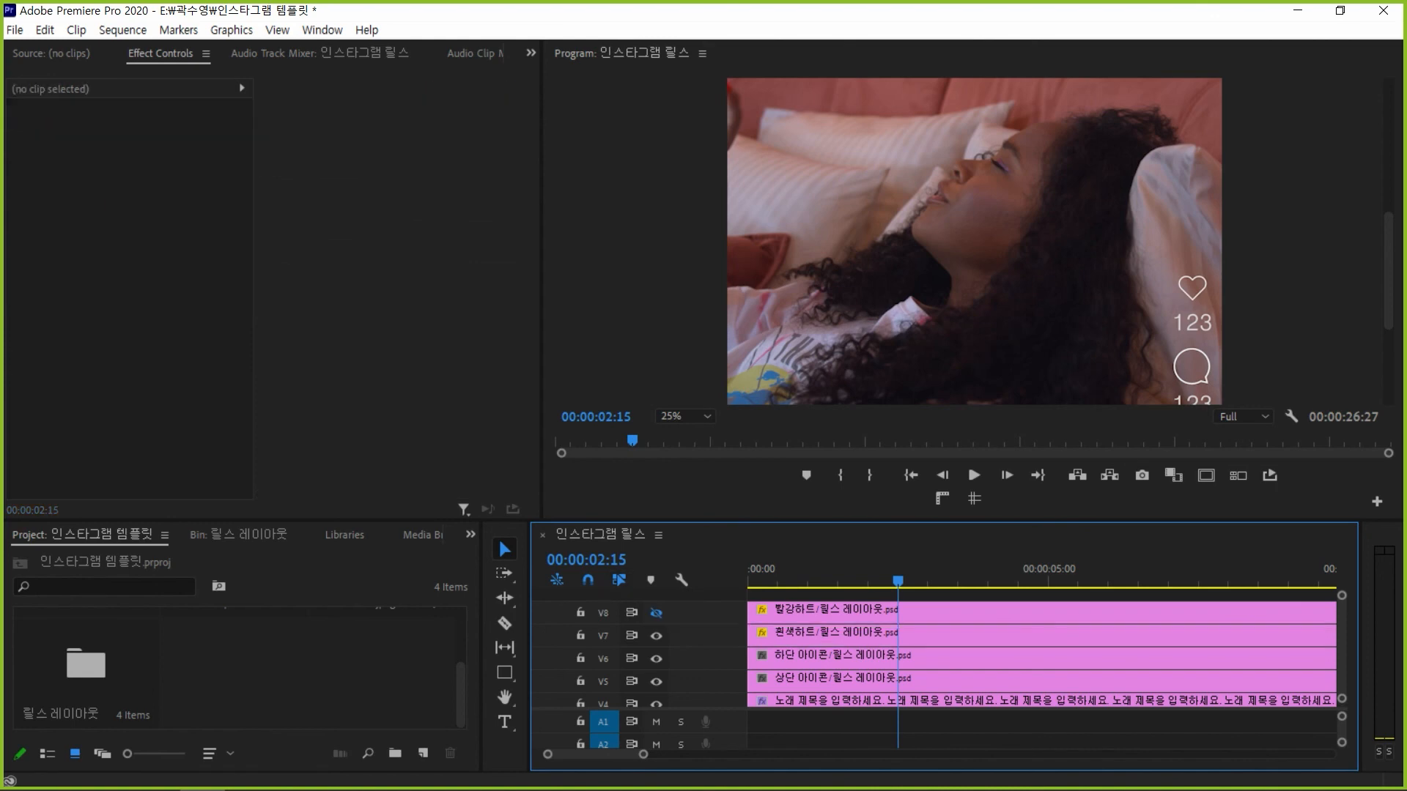
left_click(926, 636)
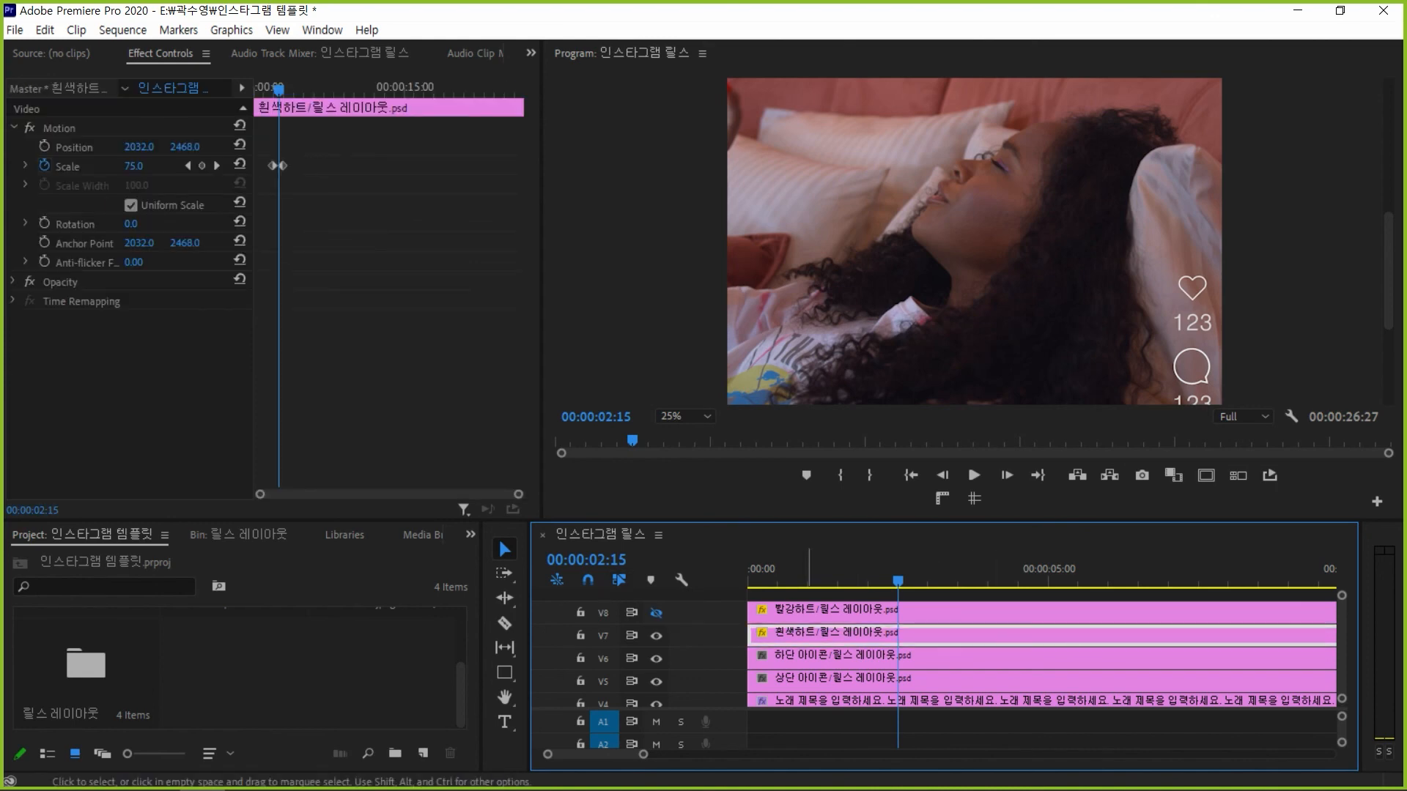
key("equal")
key("equal")
left_click(366, 329)
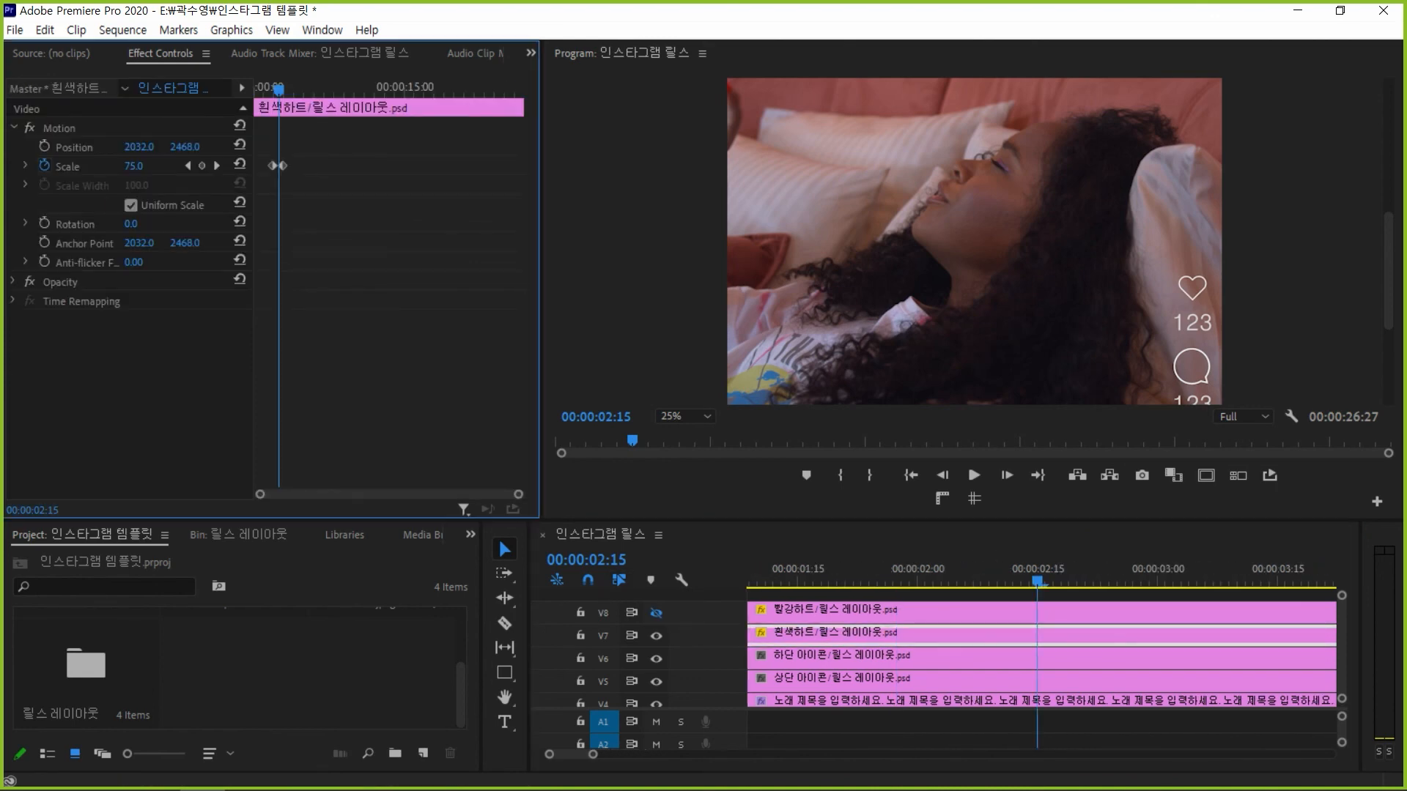
key("equal")
key("equal")
key("equal")
key("equal")
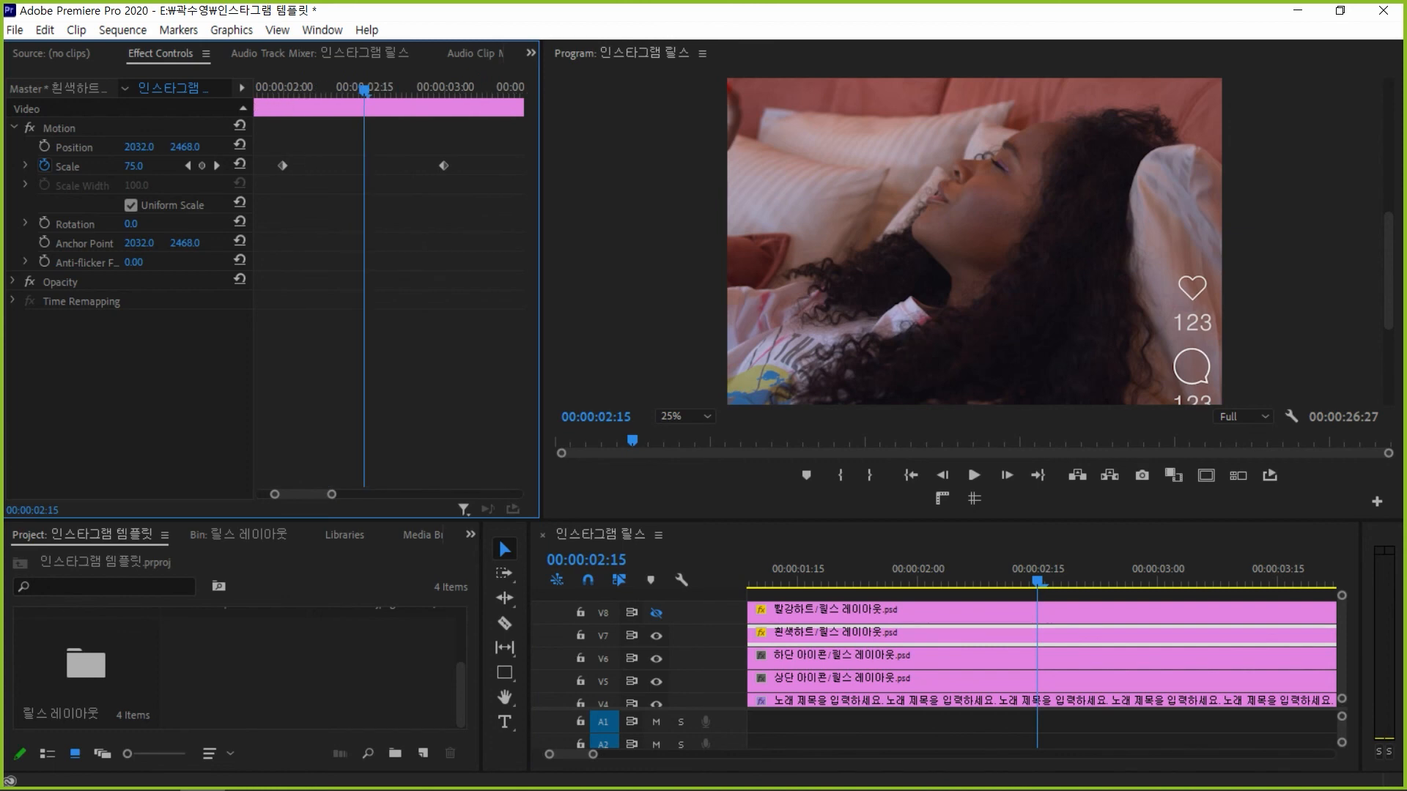
left_click(13, 281)
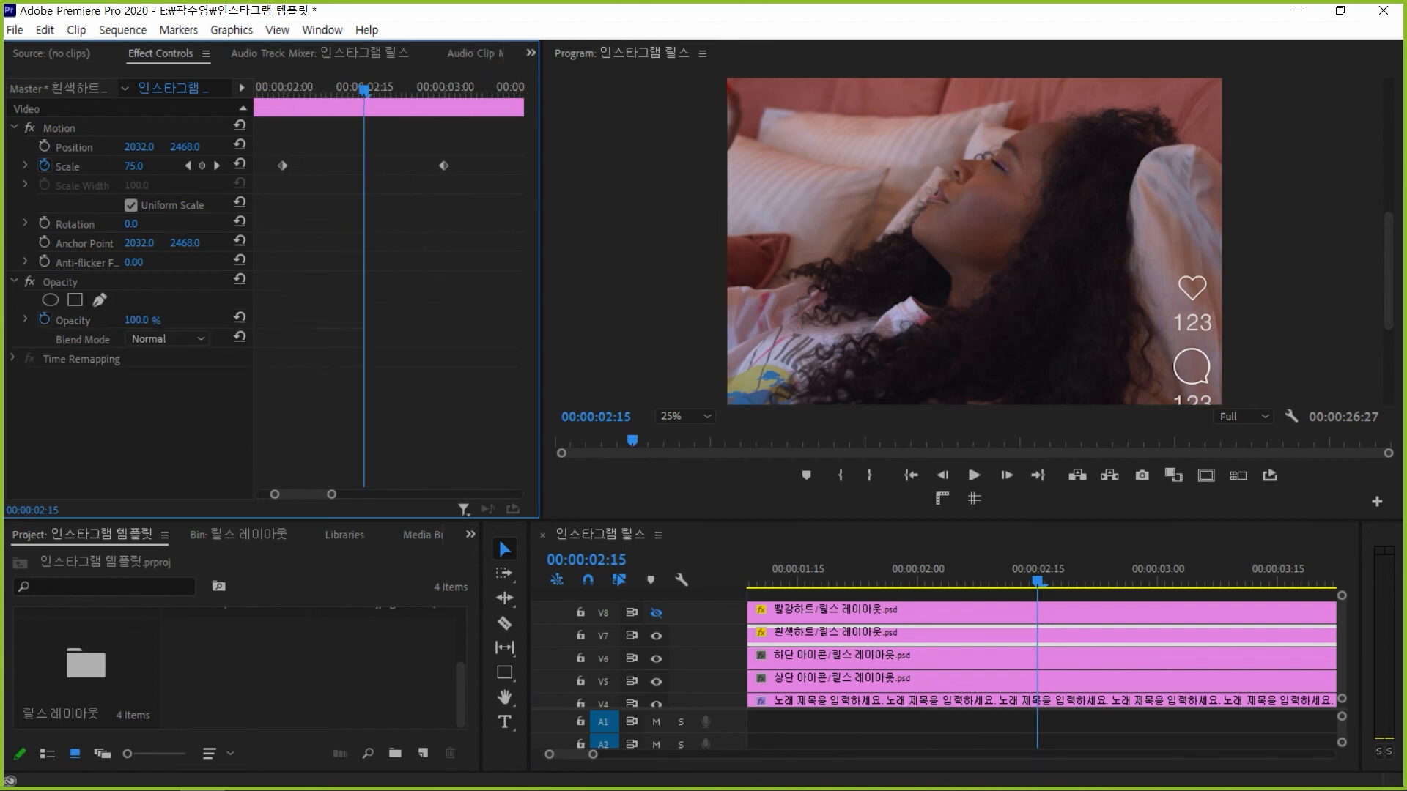
left_click(45, 319)
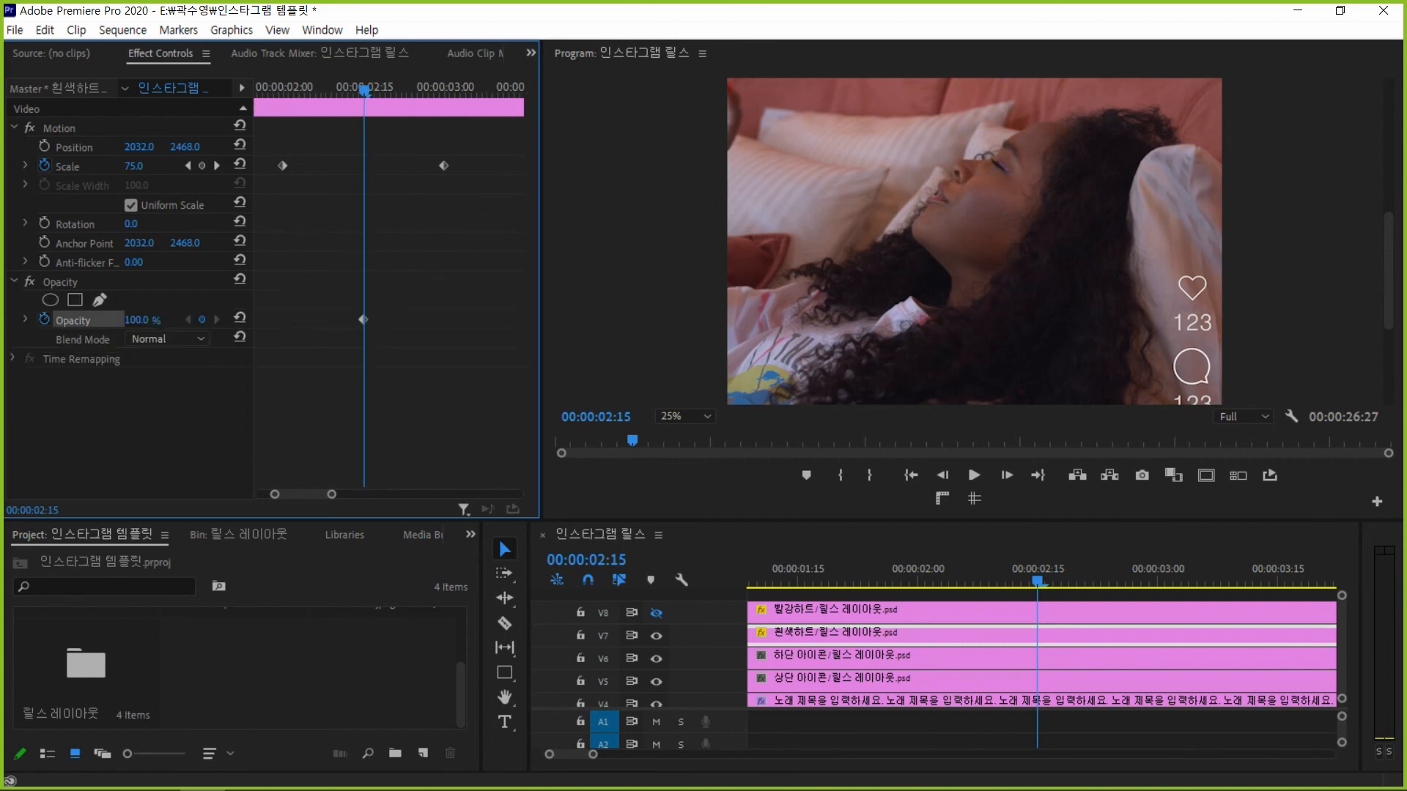
Add an Opacity keyframe of 0% to the 흰색하트 clip at 00:00:03:15
left_click(586, 560)
type("315")
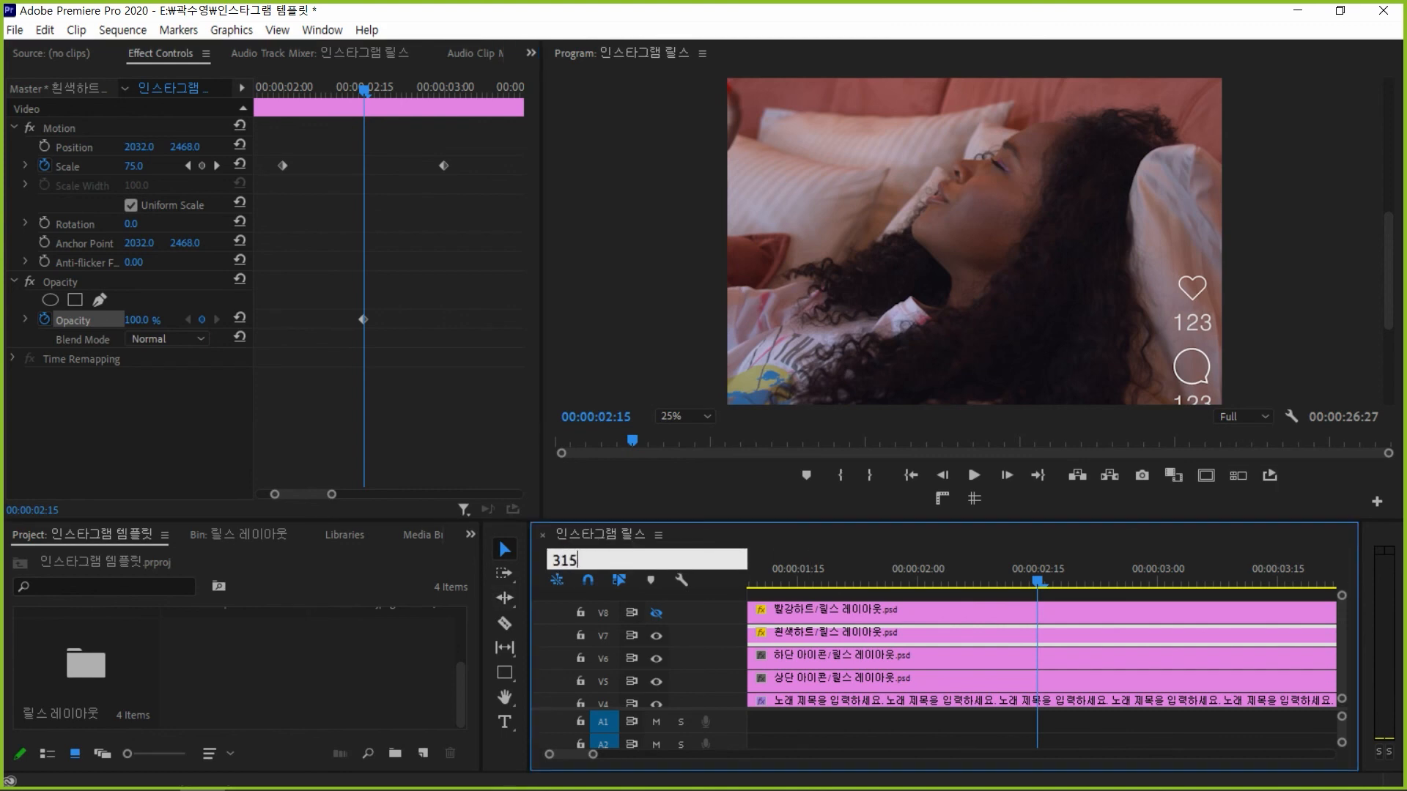
key("Return")
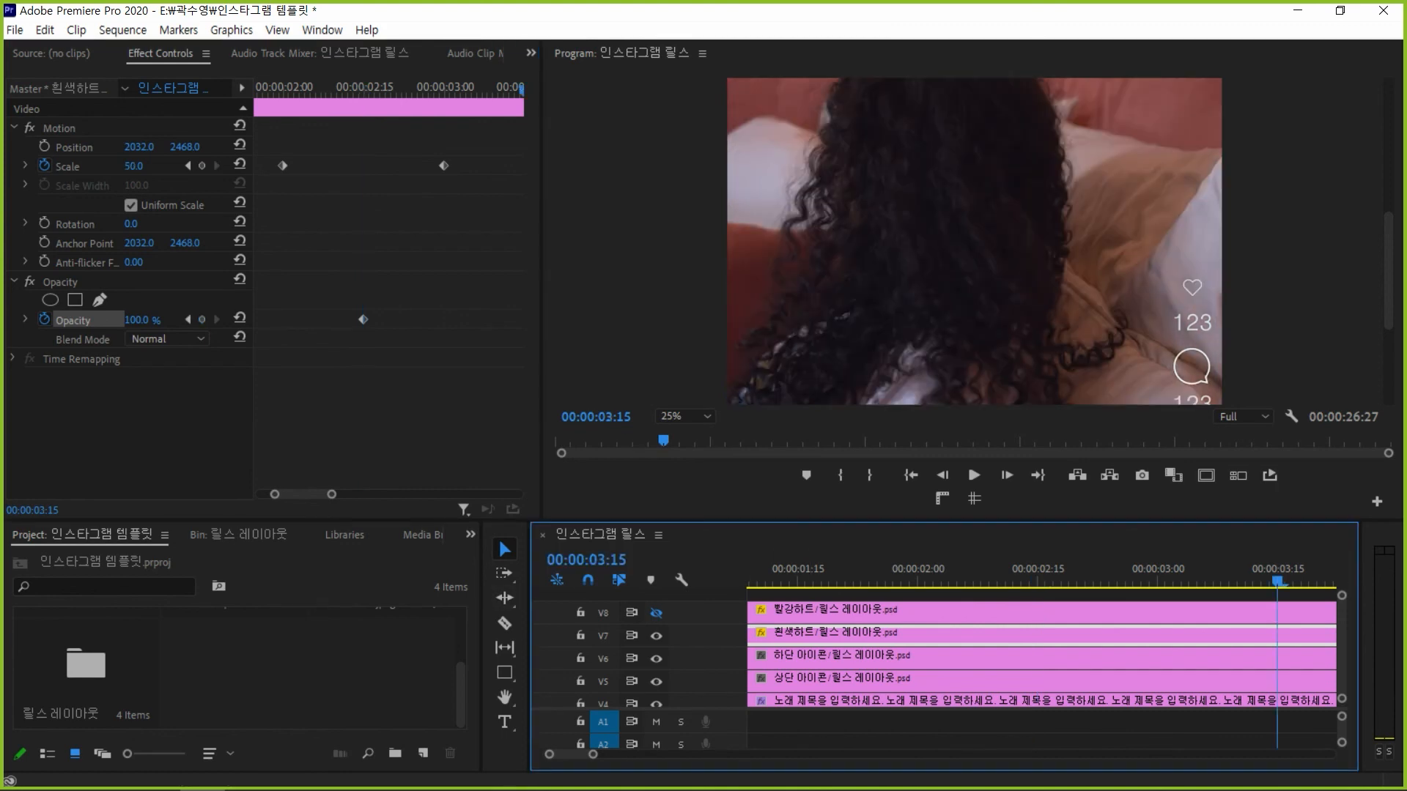
left_click_drag(137, 320, 60, 320)
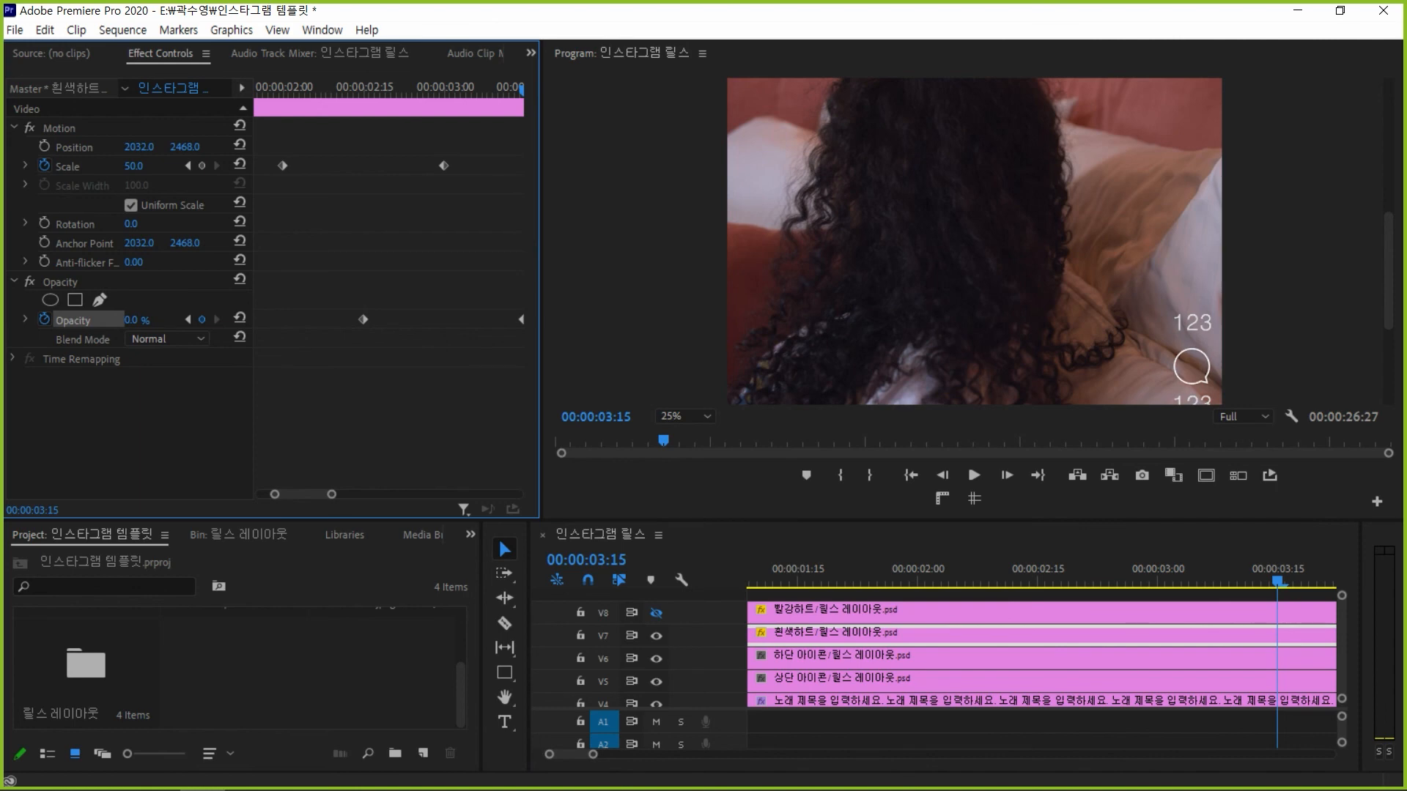
Play back the white heart's shrink and fade from the start and check the icons in the preview
key("Home")
key("space")
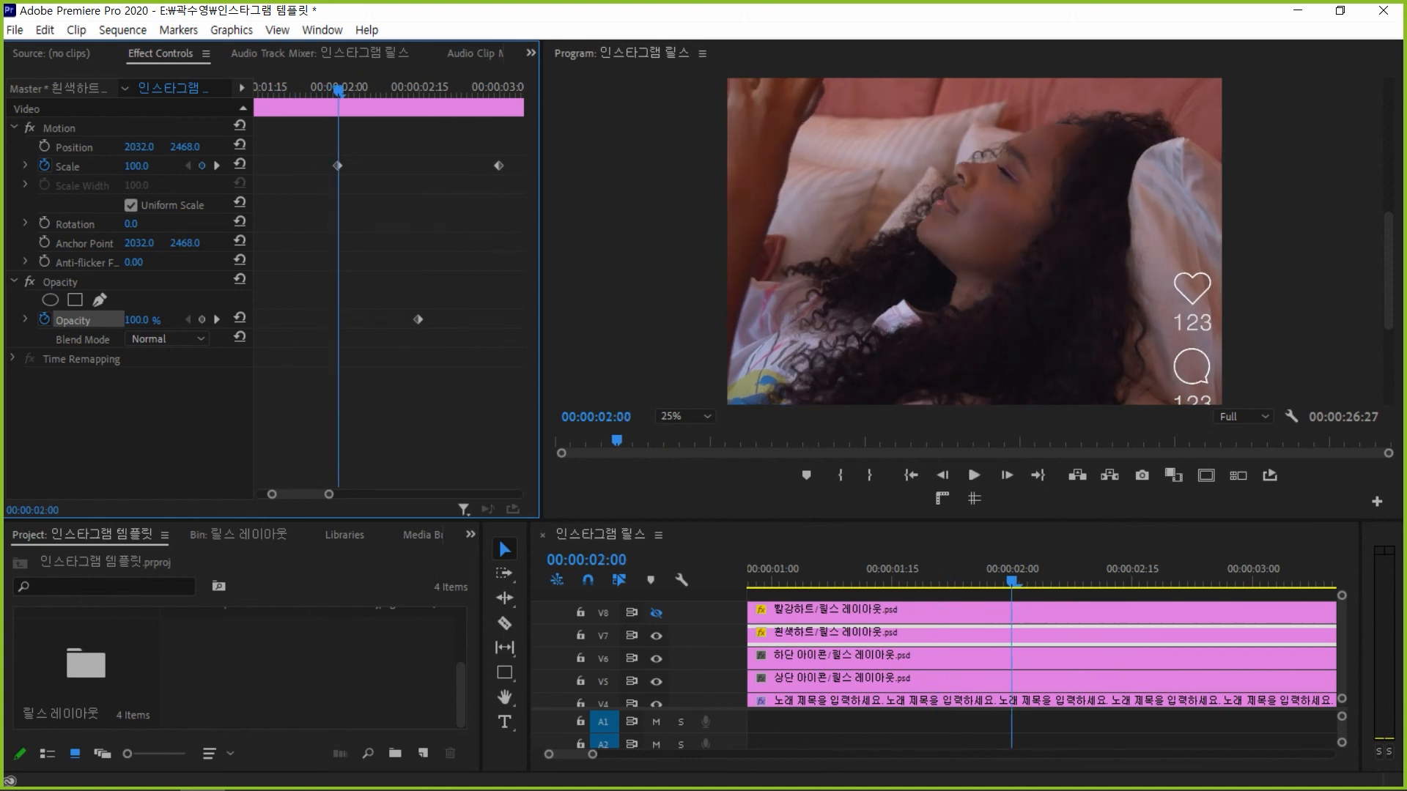
left_click(671, 417)
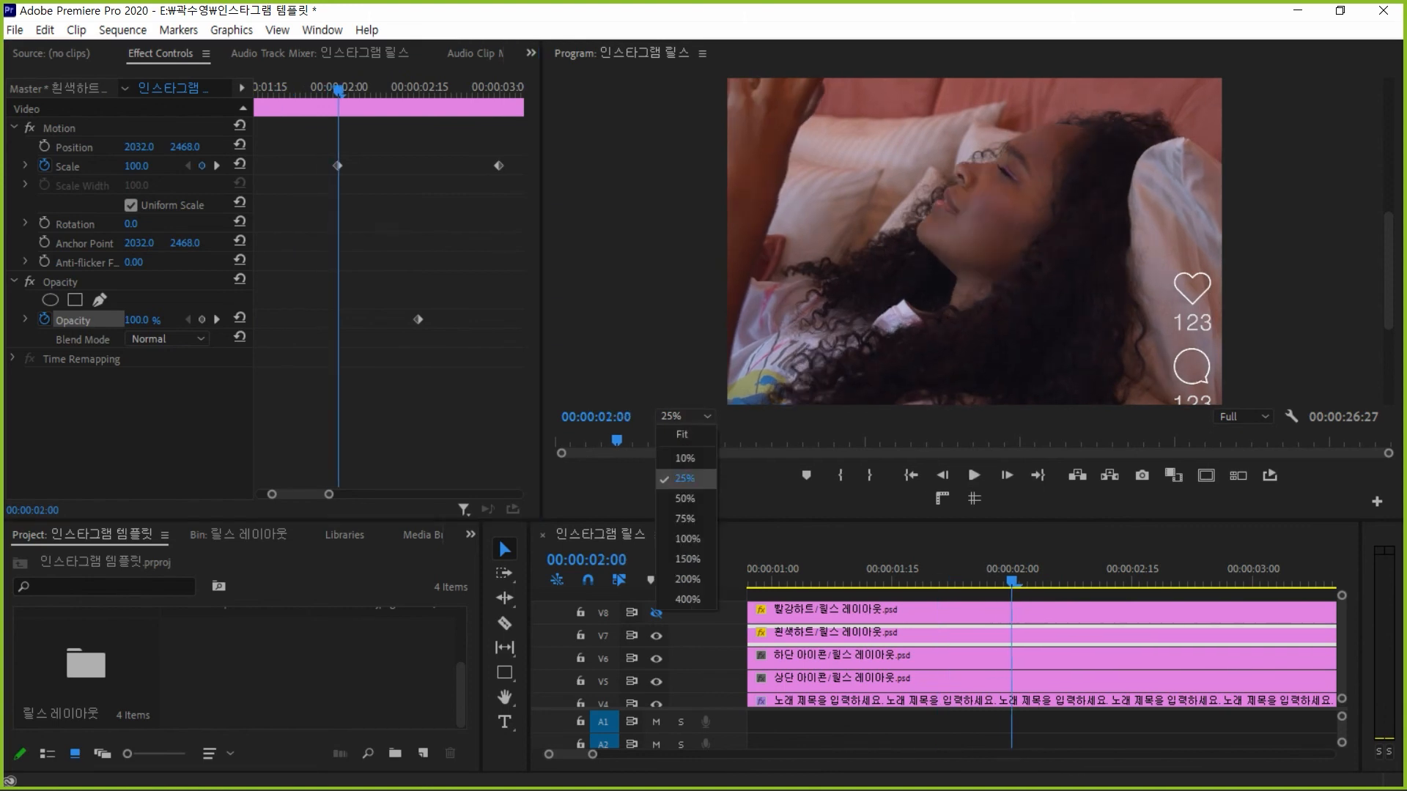
mouse_move(1388, 271)
left_mouse_down()
mouse_move(1387, 304)
mouse_move(1388, 288)
left_mouse_up()
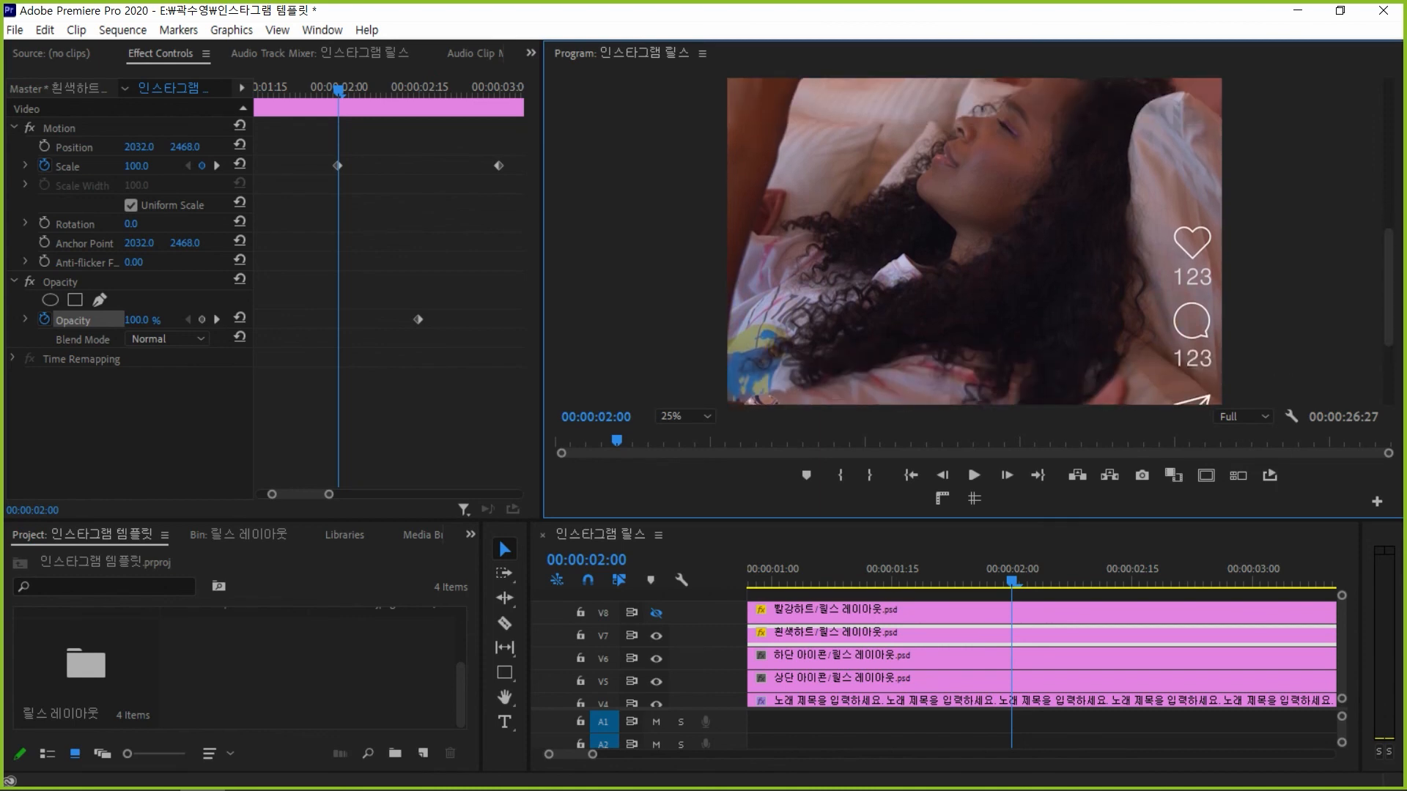
Show the V8 track and start Opacity keyframing on its 빨강하트 clip with 0% at 00:00:02:15
left_click_drag(317, 90, 424, 89)
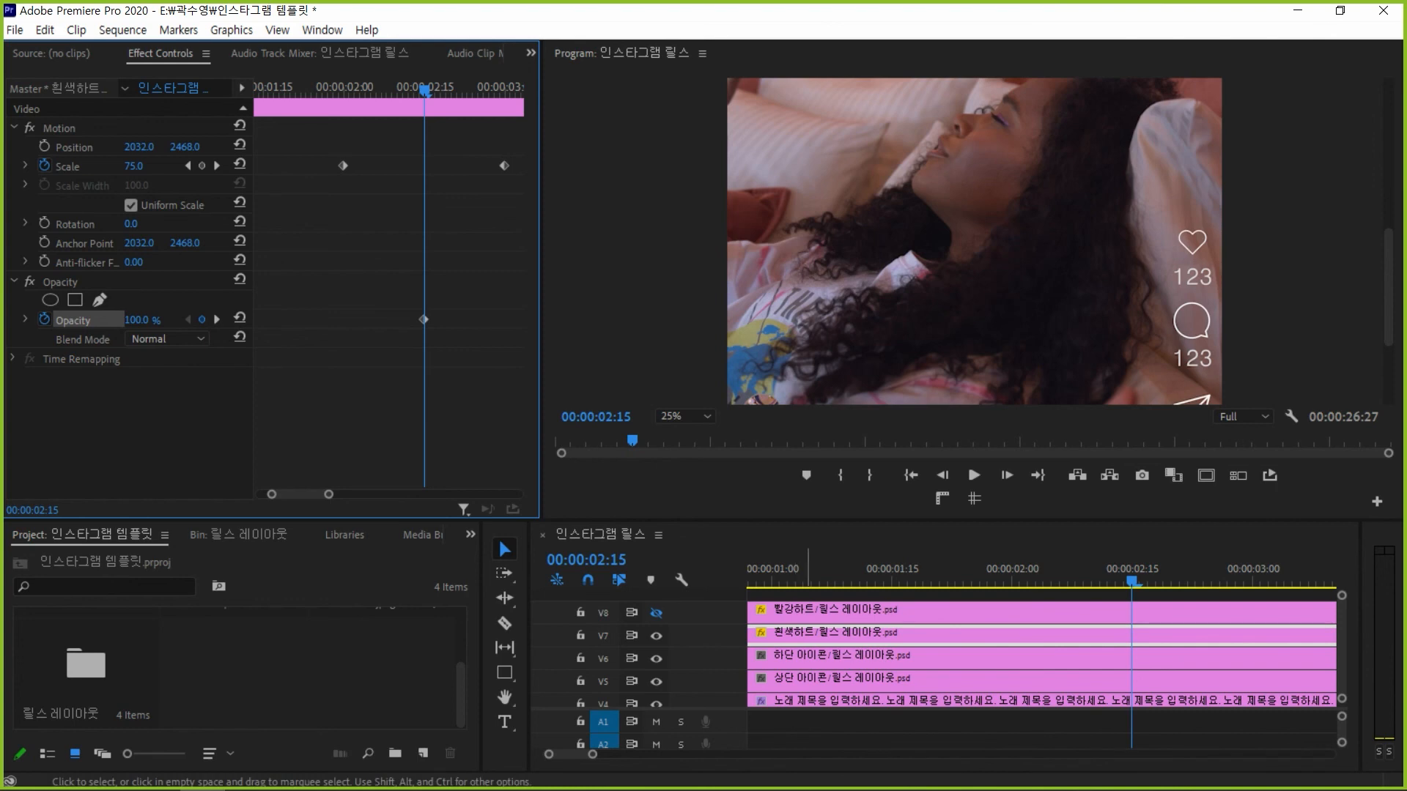
left_click(840, 614)
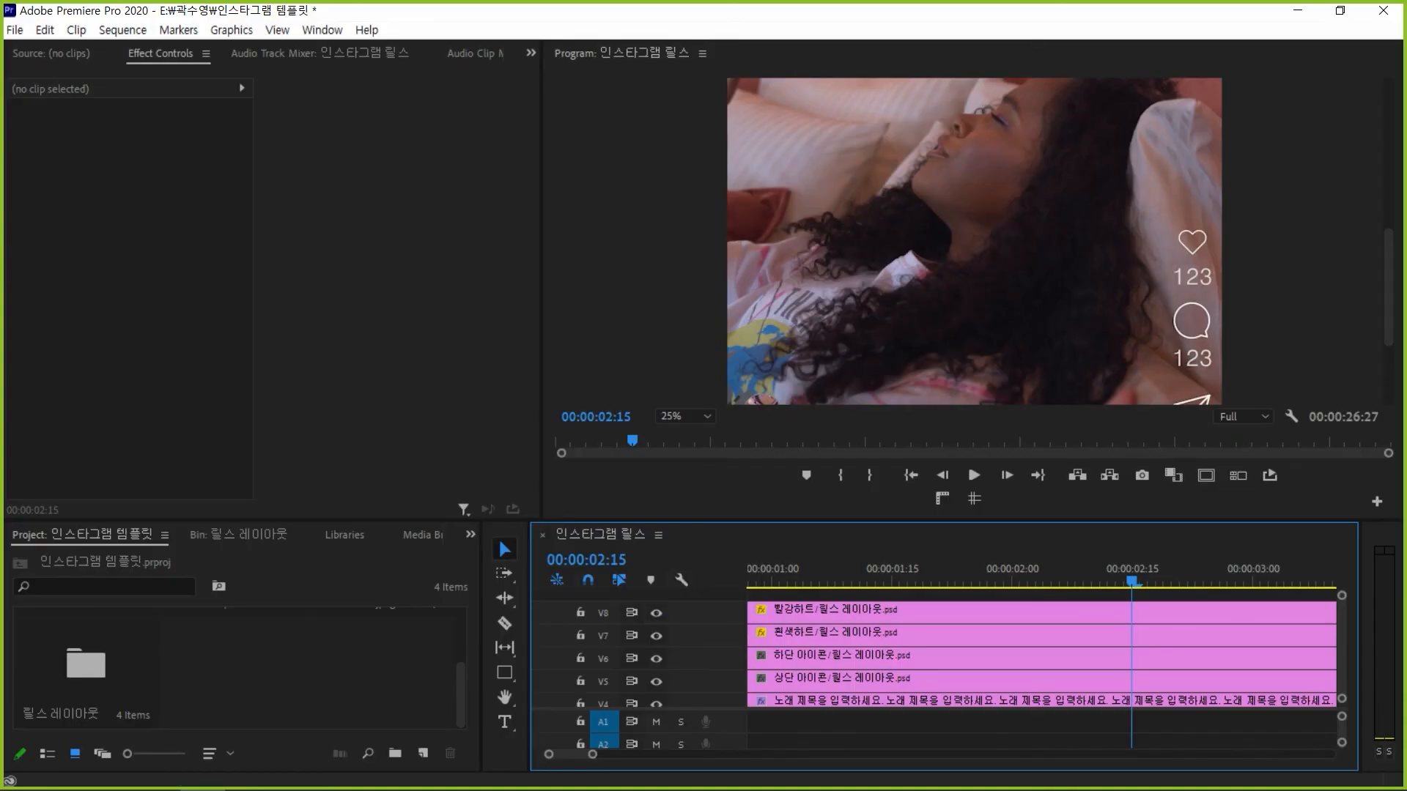
left_click(656, 613)
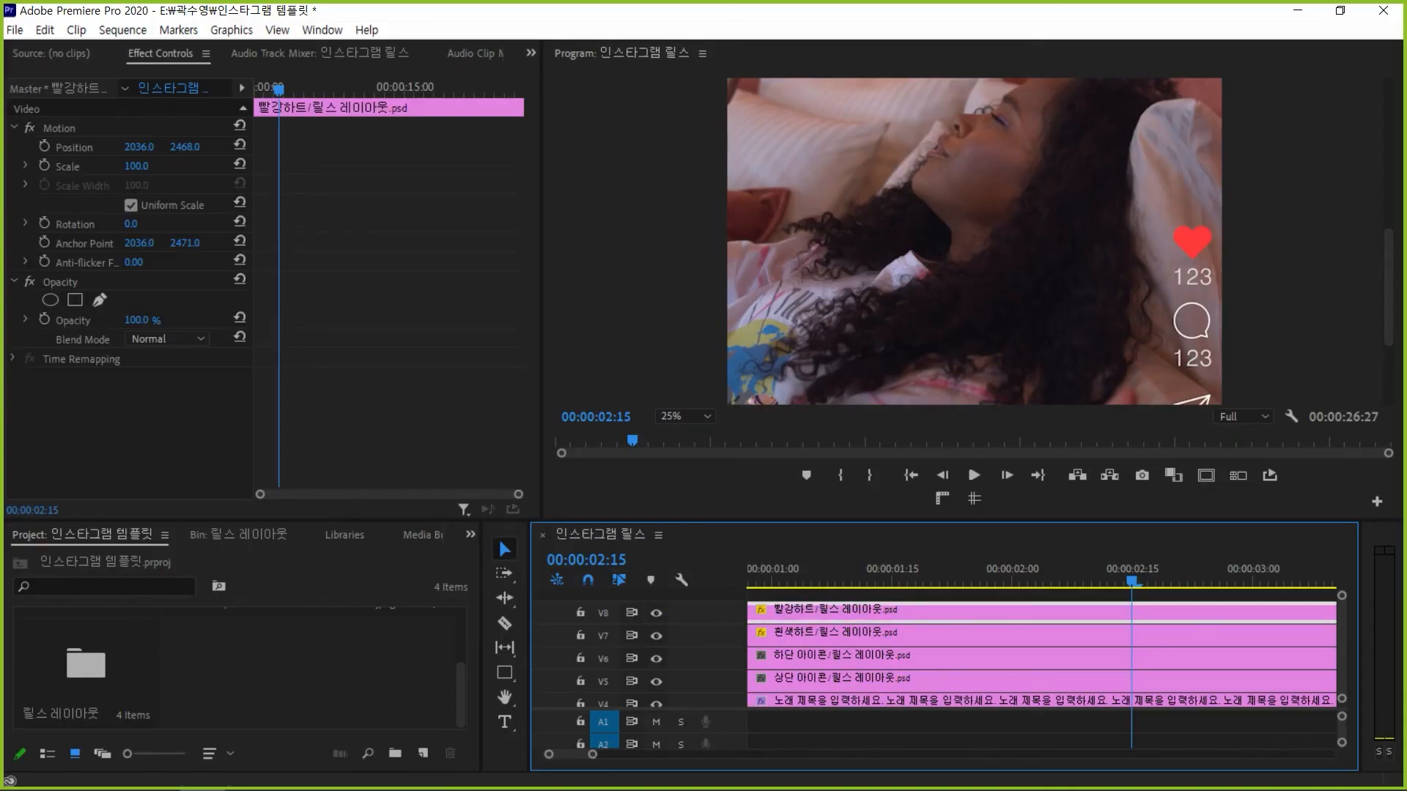
left_click_drag(137, 320, 61, 320)
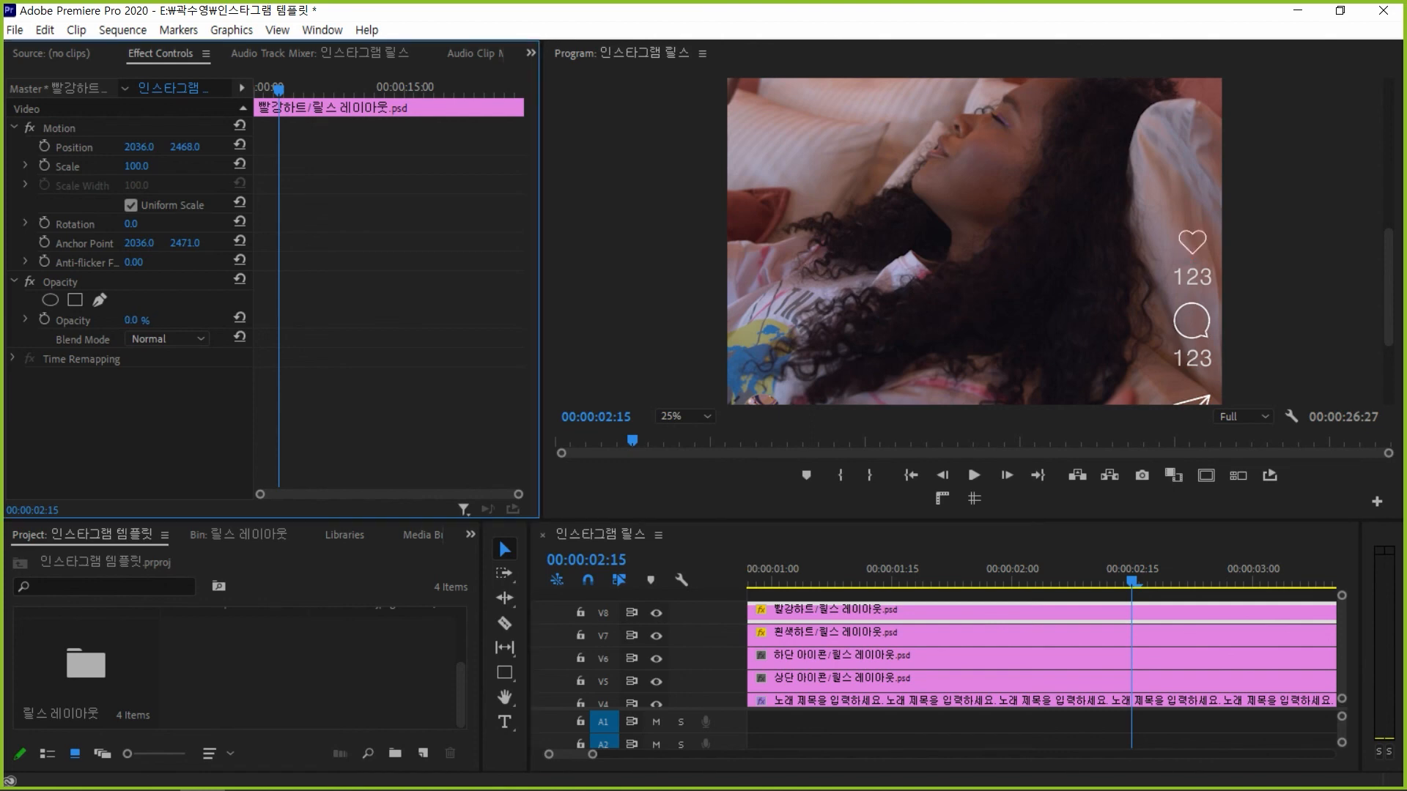
left_click(45, 319)
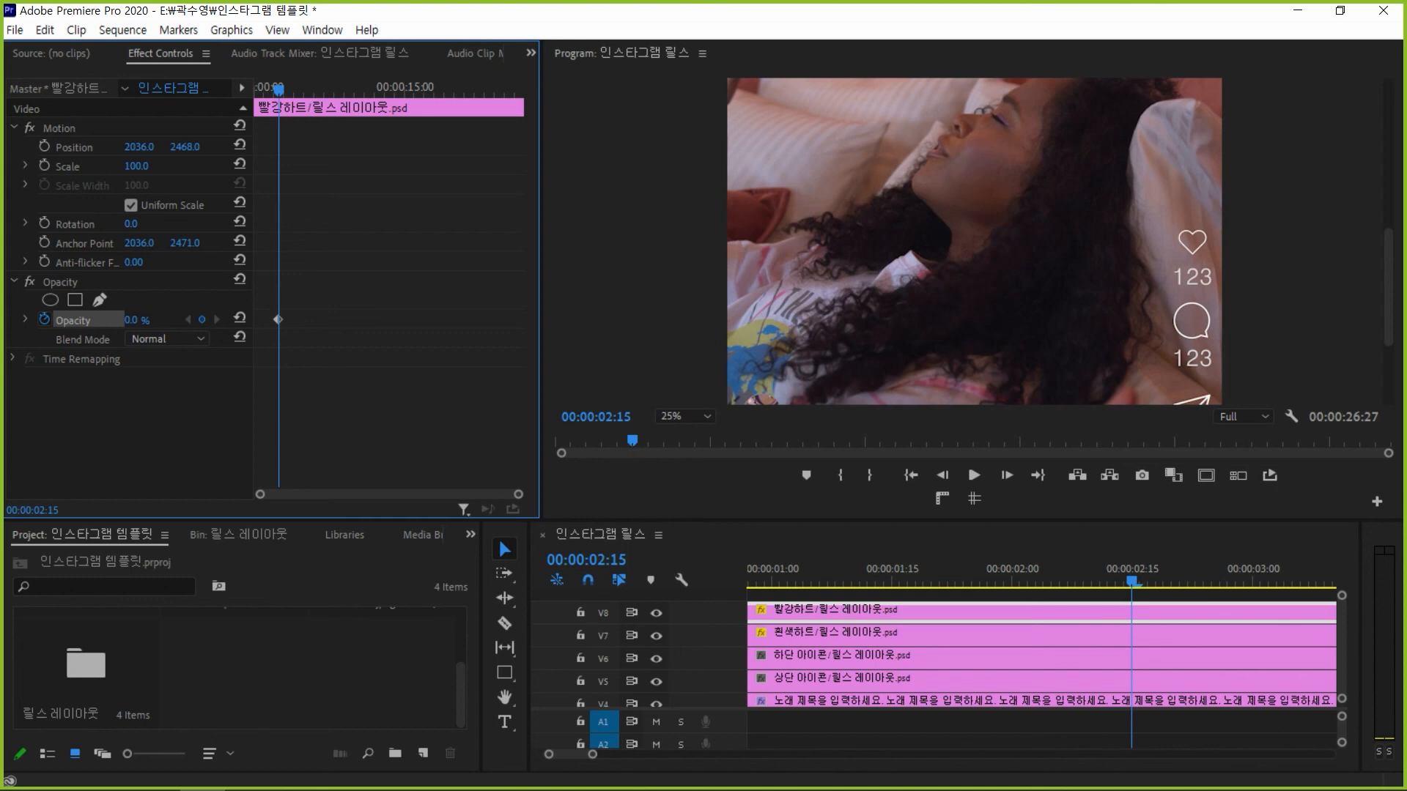
Add an Opacity keyframe of 100% to the 빨강하트 clip at 00:00:03:15
left_click(586, 559)
type("300")
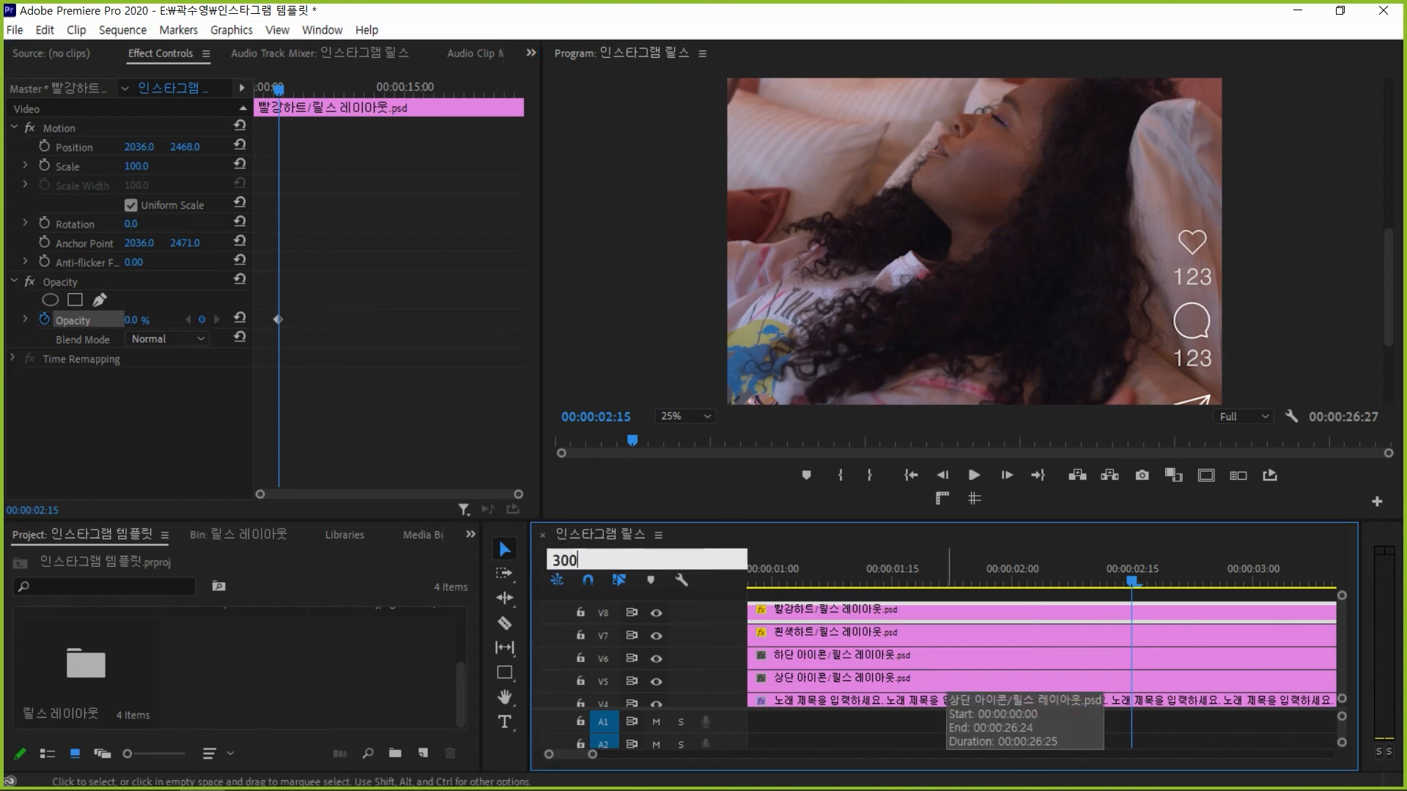
key("Return")
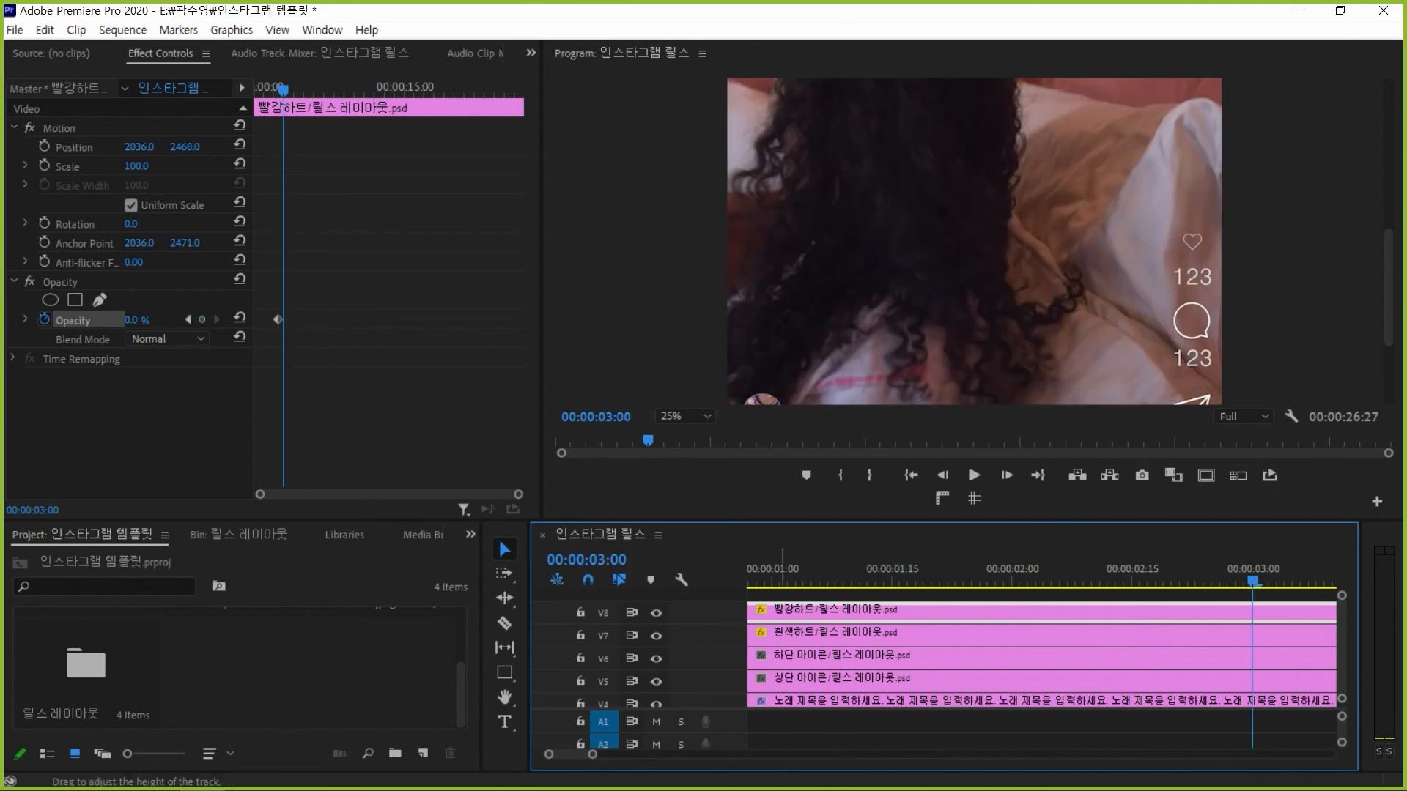
left_click(134, 320)
left_click(586, 559)
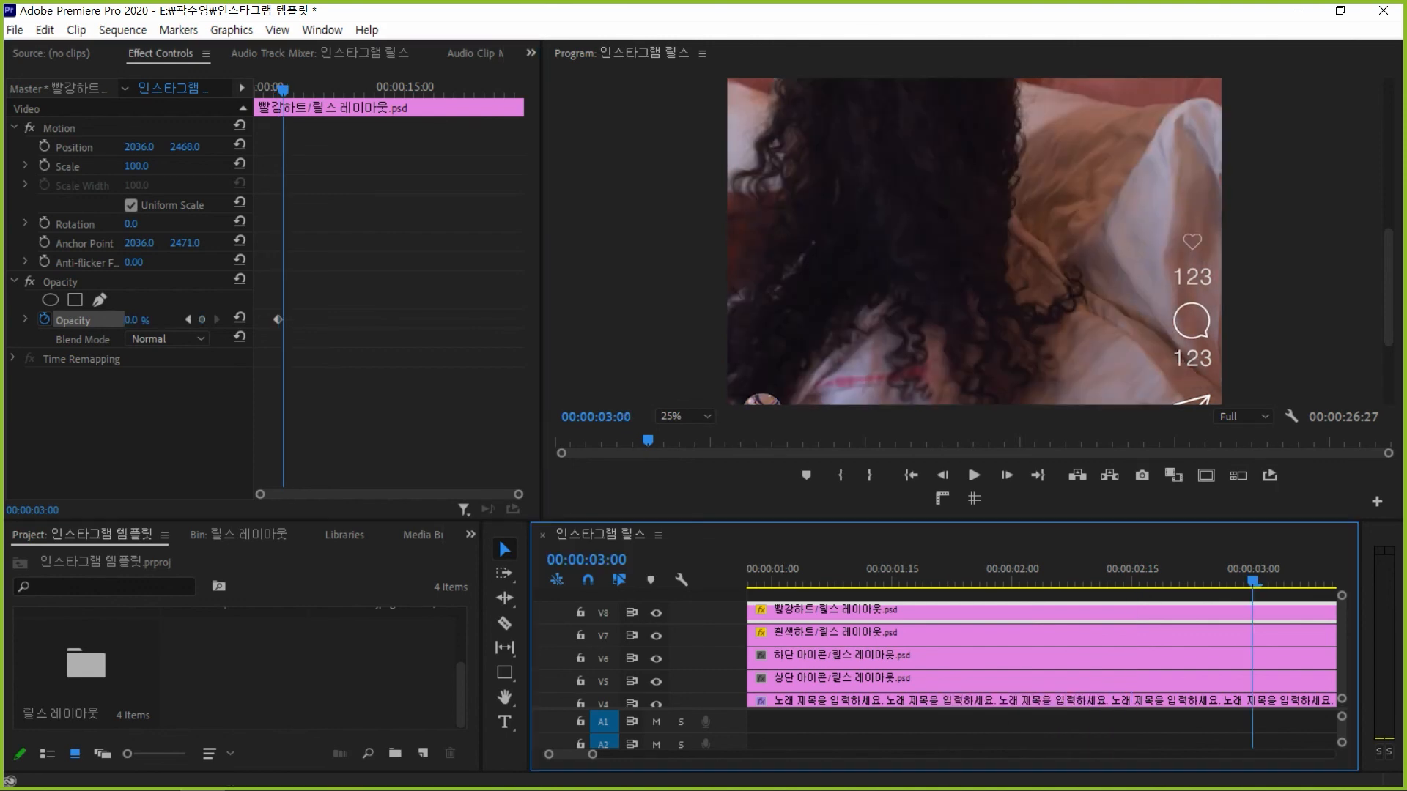
type("315")
key("Return")
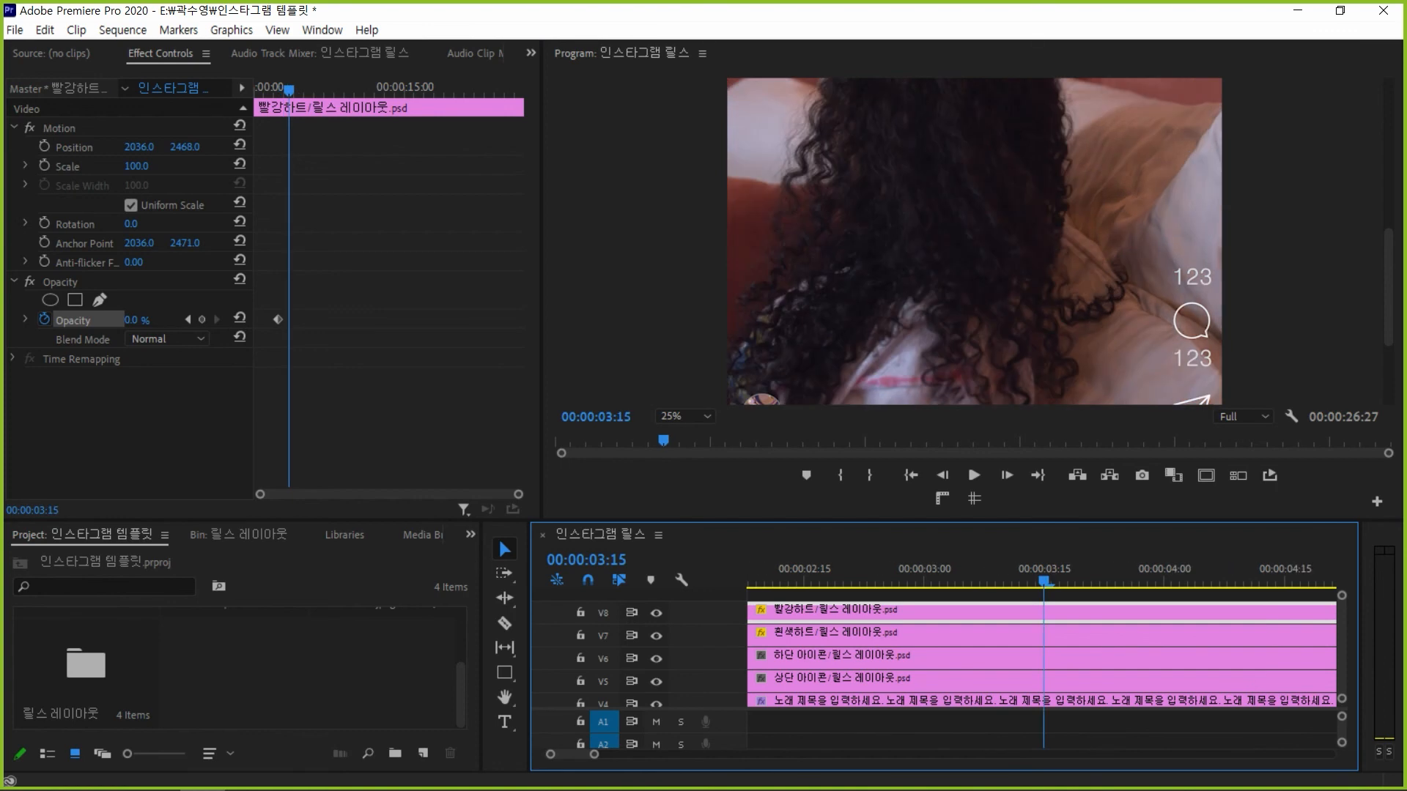
left_click(134, 320)
type("100")
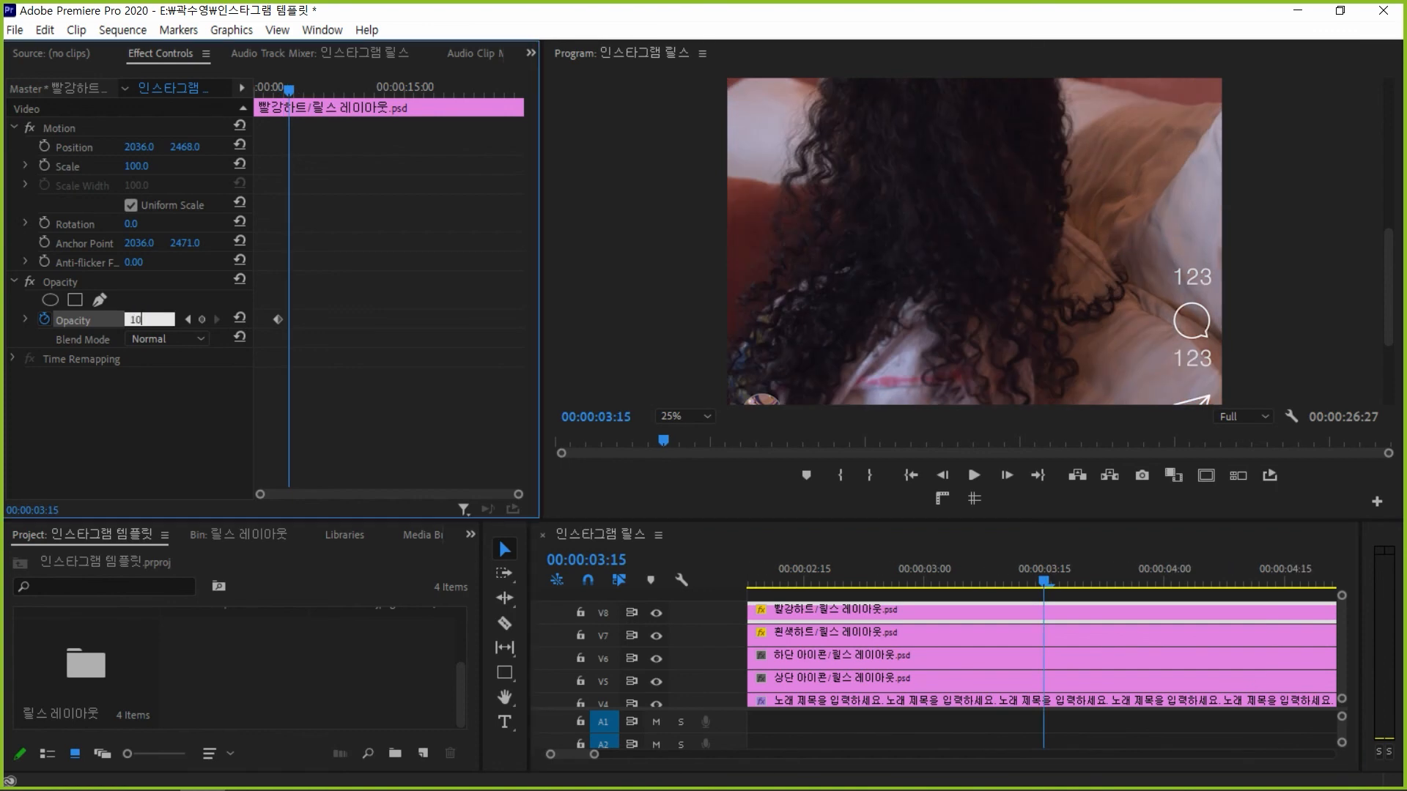
key("Return")
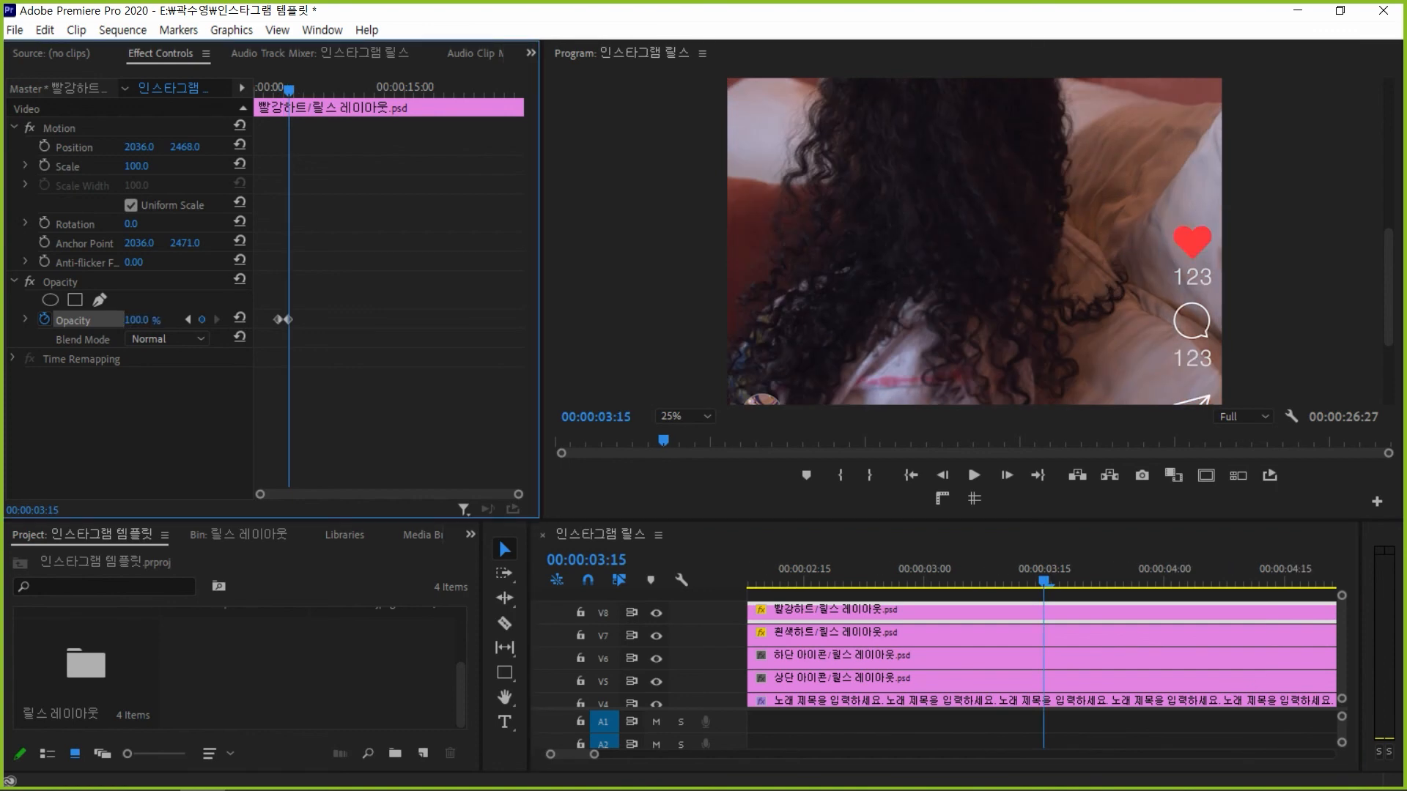
Start Scale keyframing on the 빨강하트 clip with a value of 40 at 00:00:03:00
key("equal")
key("equal")
mouse_move(284, 89)
left_mouse_down()
mouse_move(362, 89)
mouse_move(305, 89)
left_mouse_up()
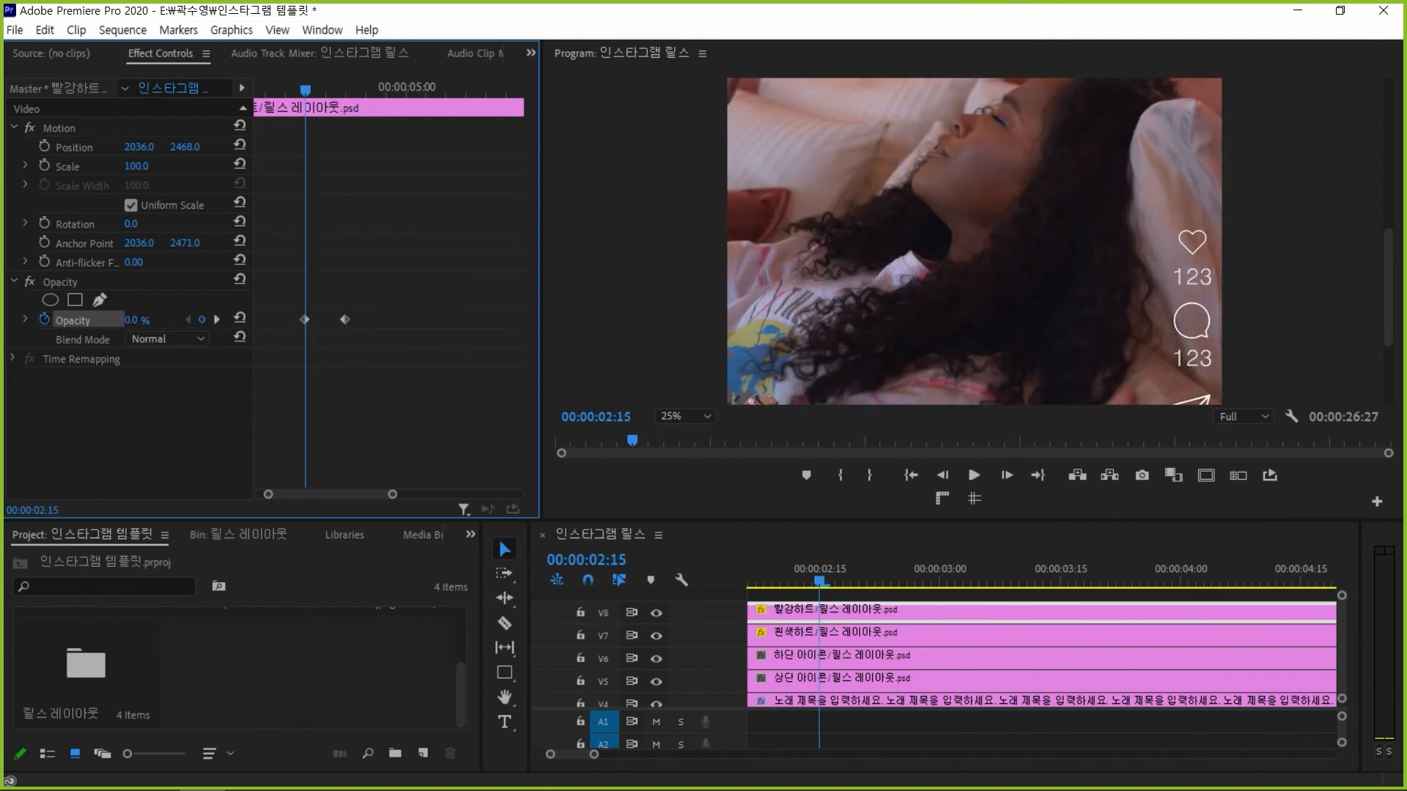
left_click(586, 560)
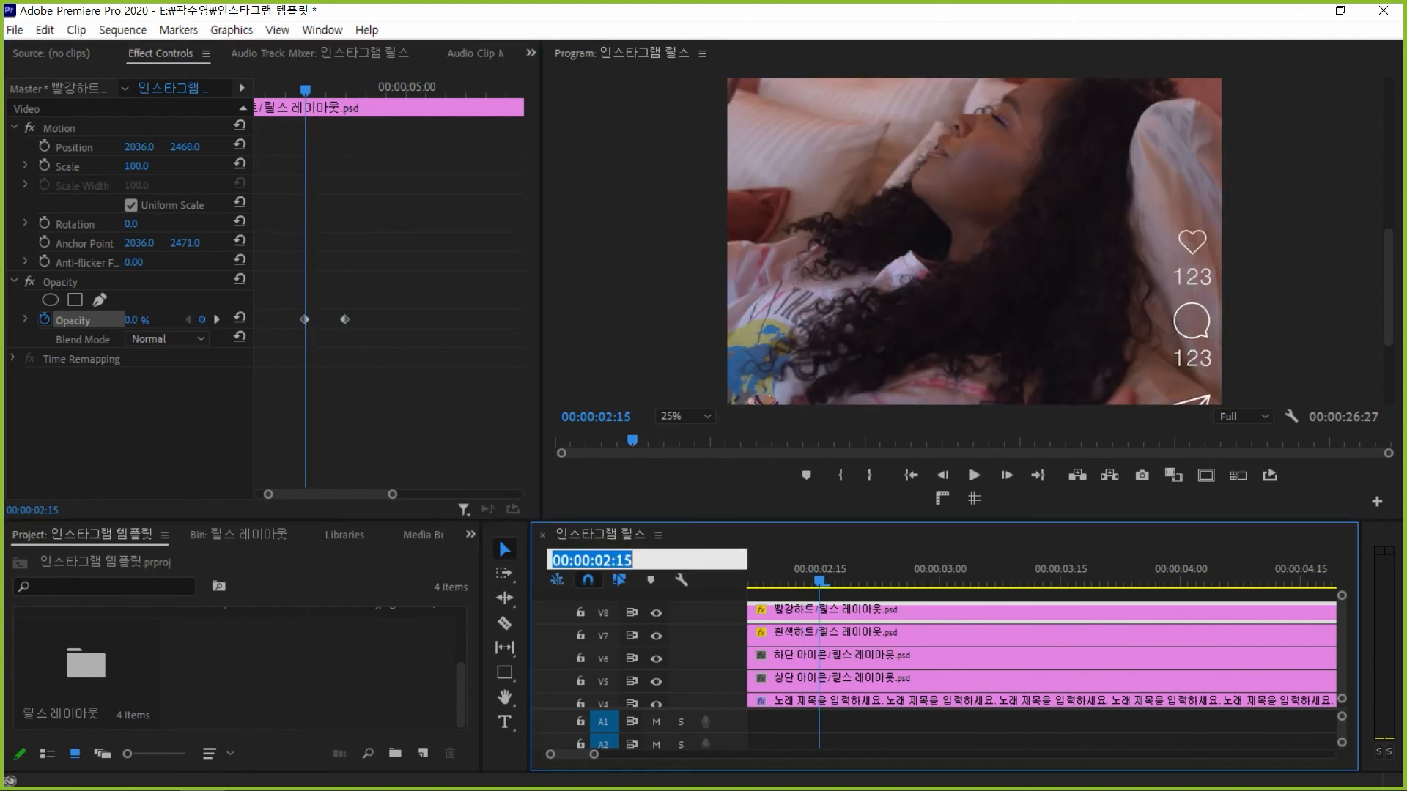
type("300")
key("Return")
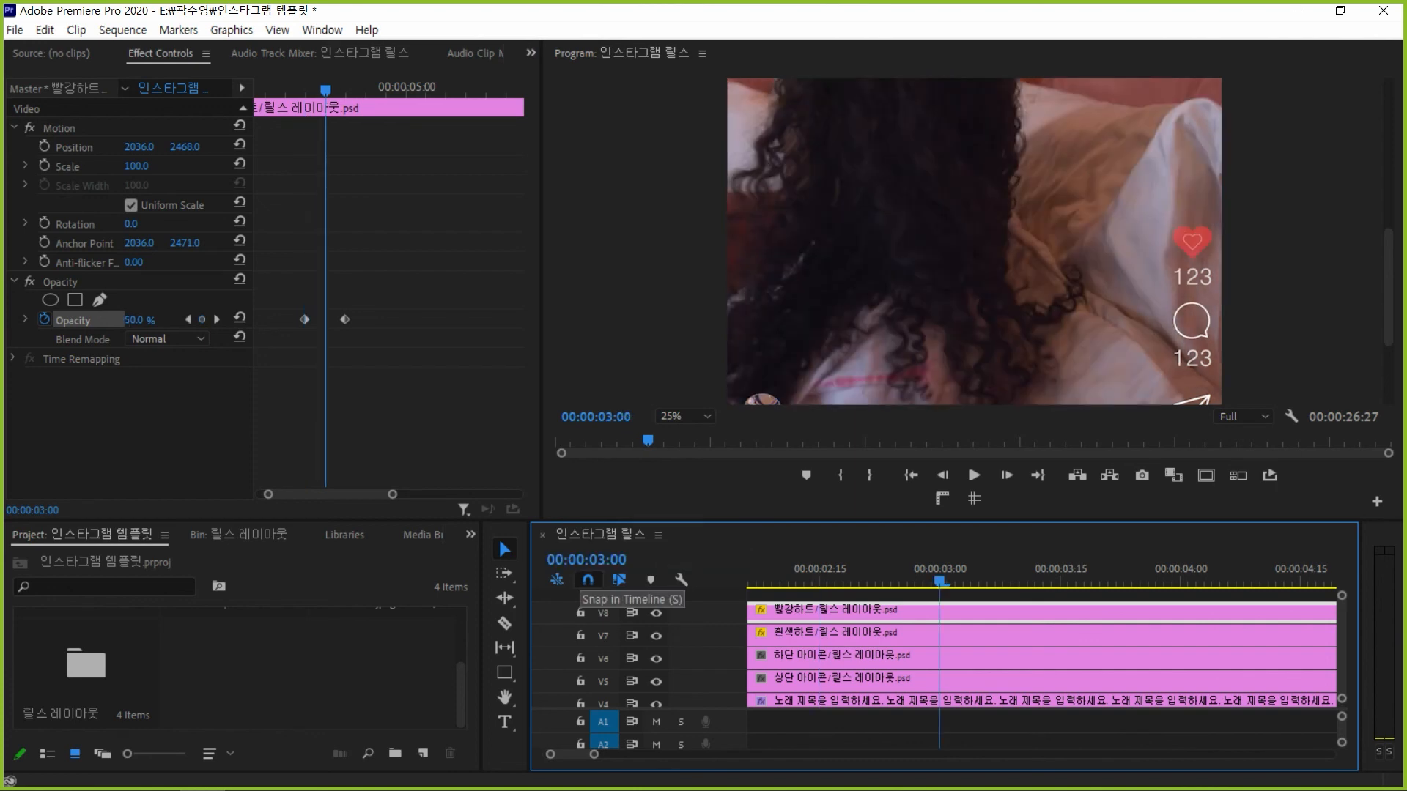
left_click(137, 165)
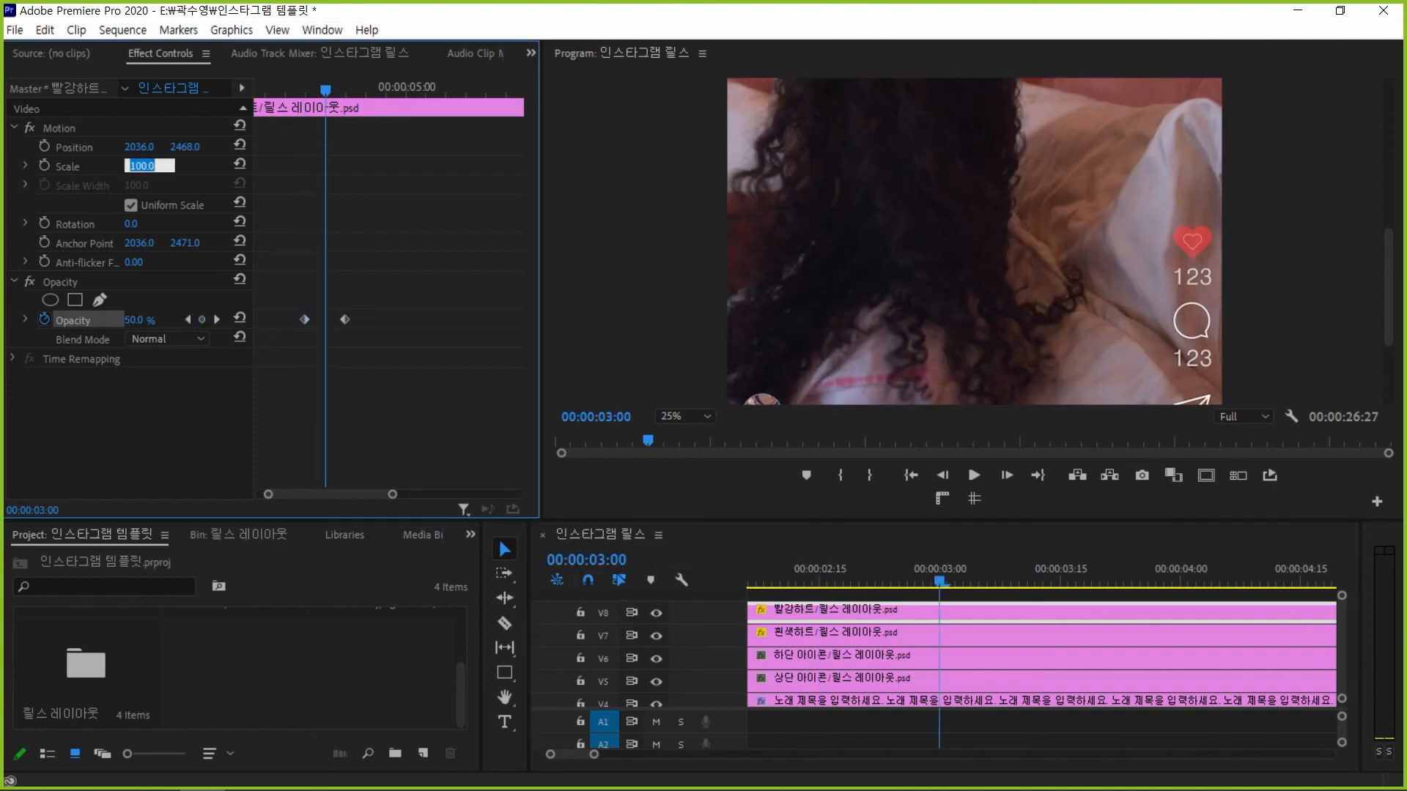
type("40")
key("Return")
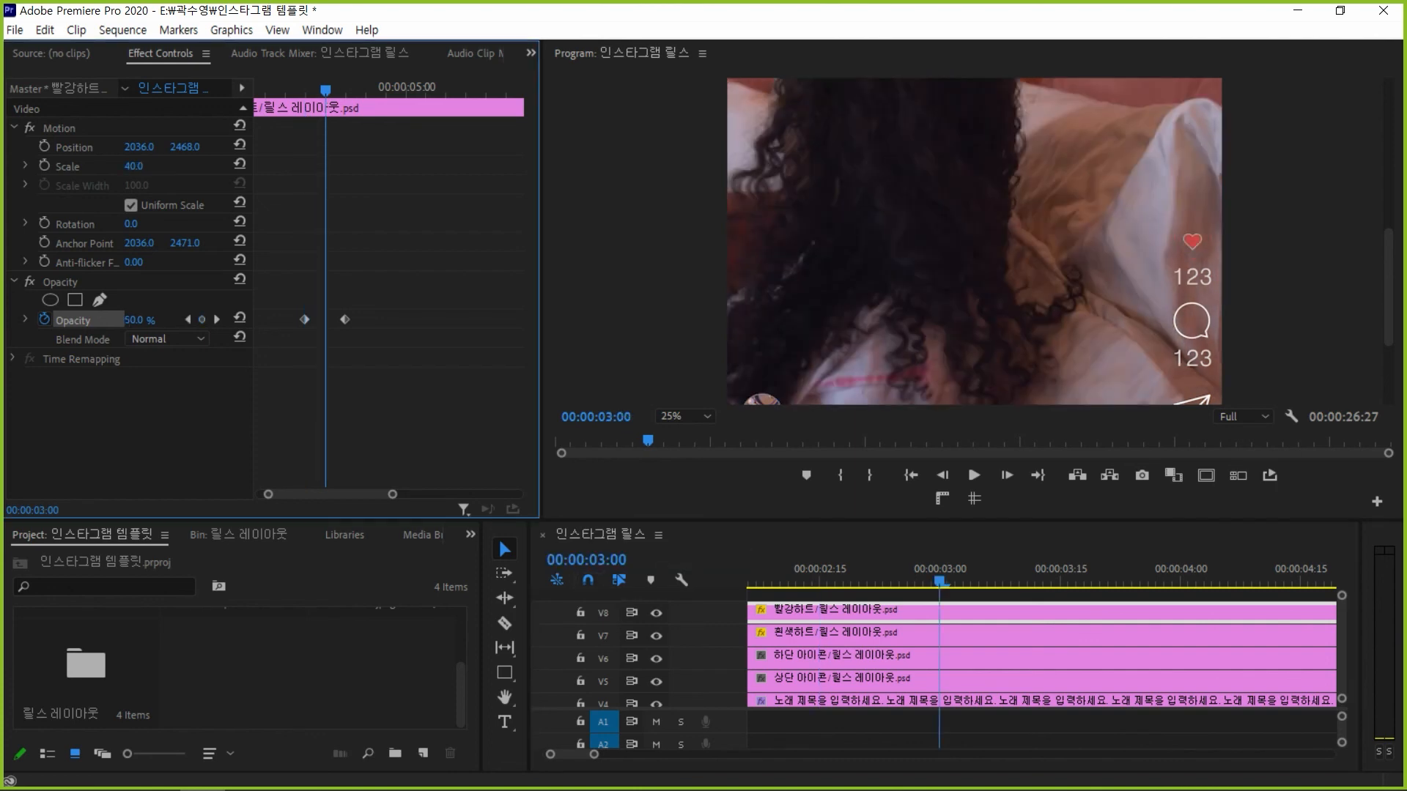
left_click(45, 166)
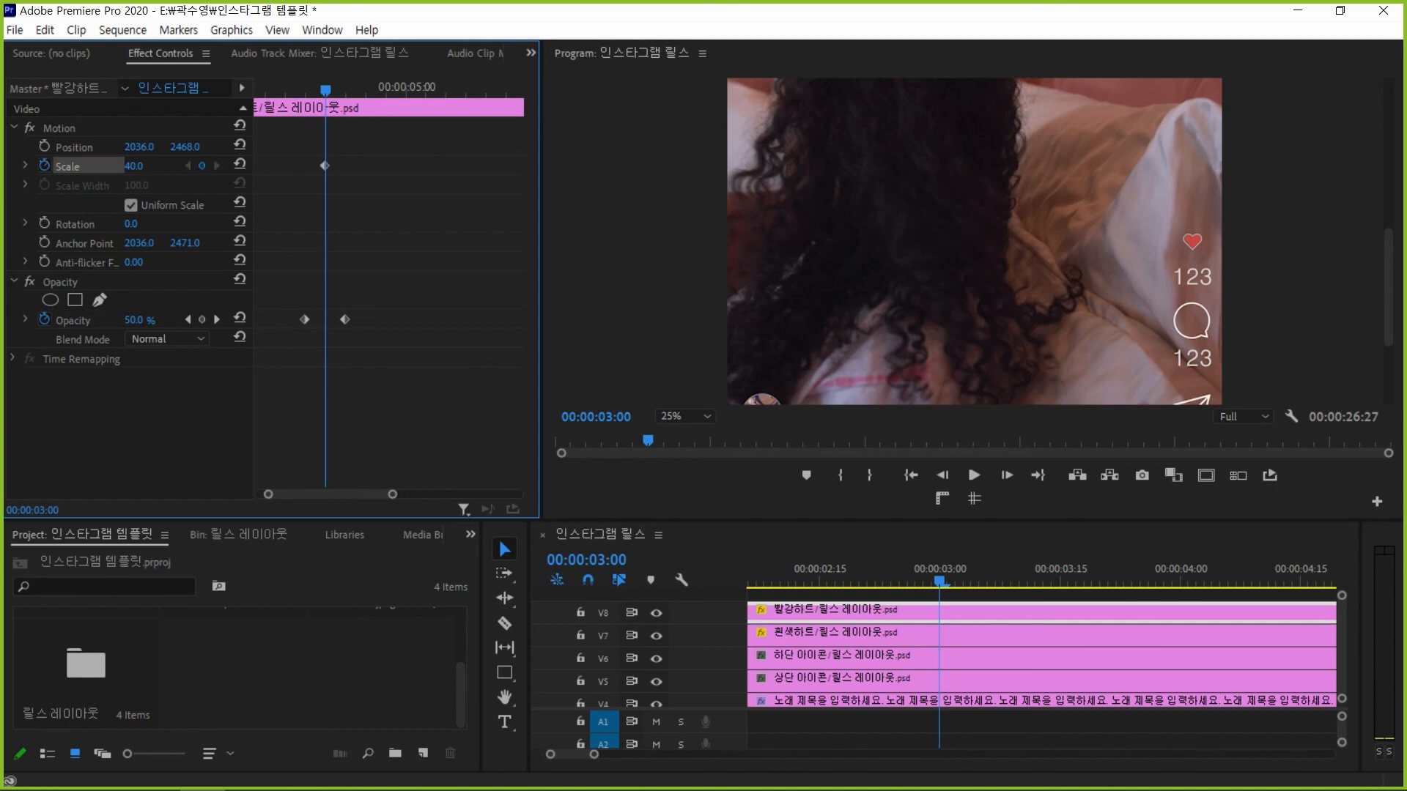
Add a Scale keyframe of 115 to the 빨강하트 clip at 00:00:04:00
left_click(586, 560)
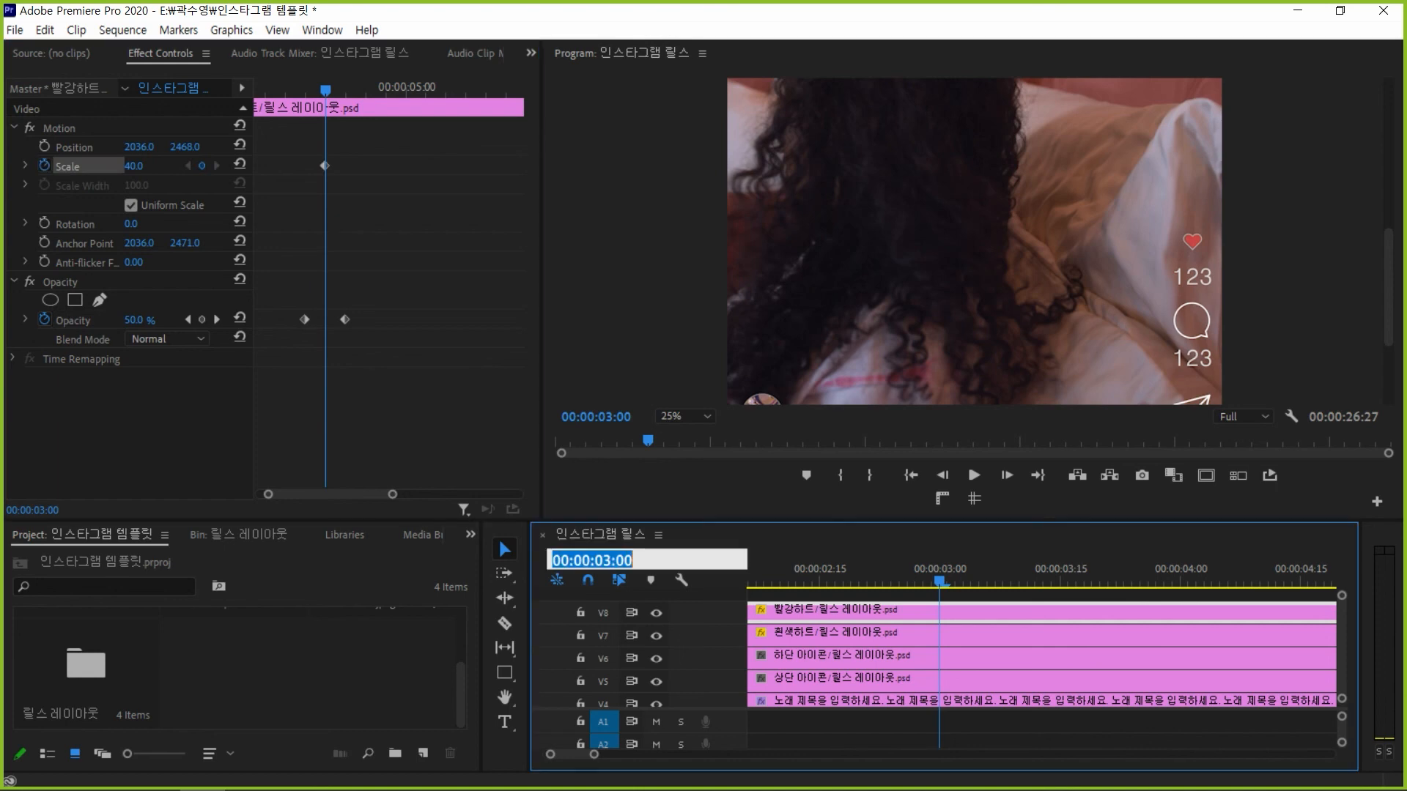
type("400")
key("Return")
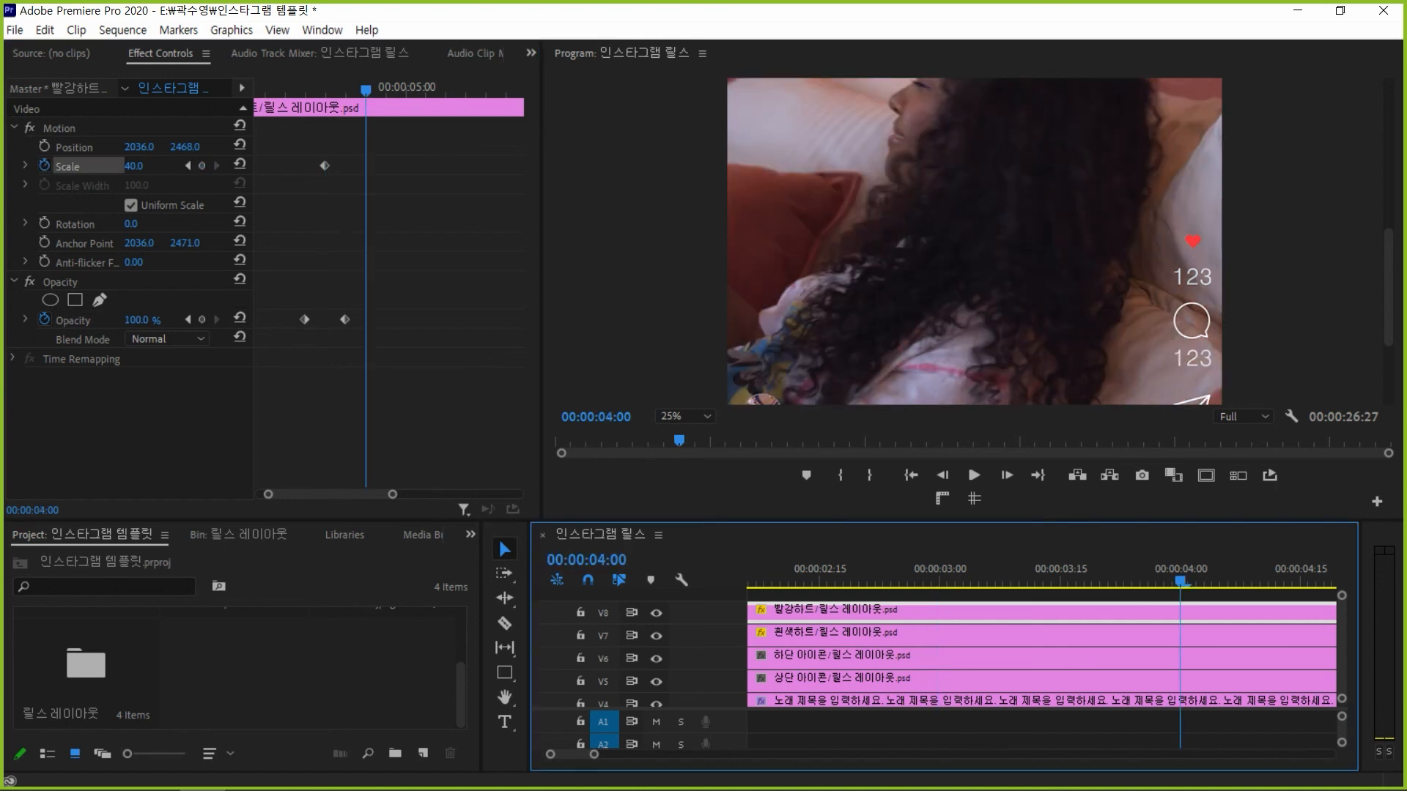
left_click(134, 166)
type("115")
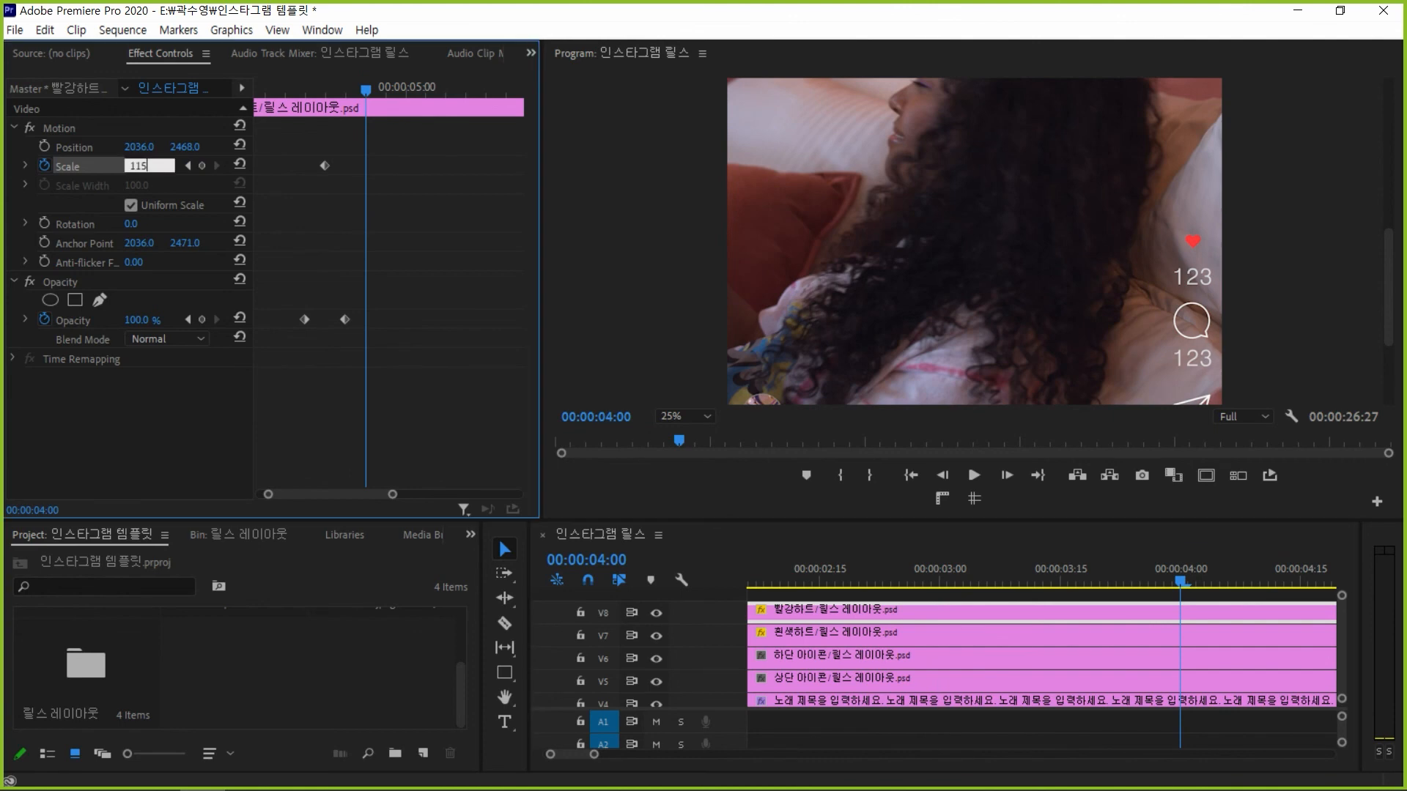
key("Return")
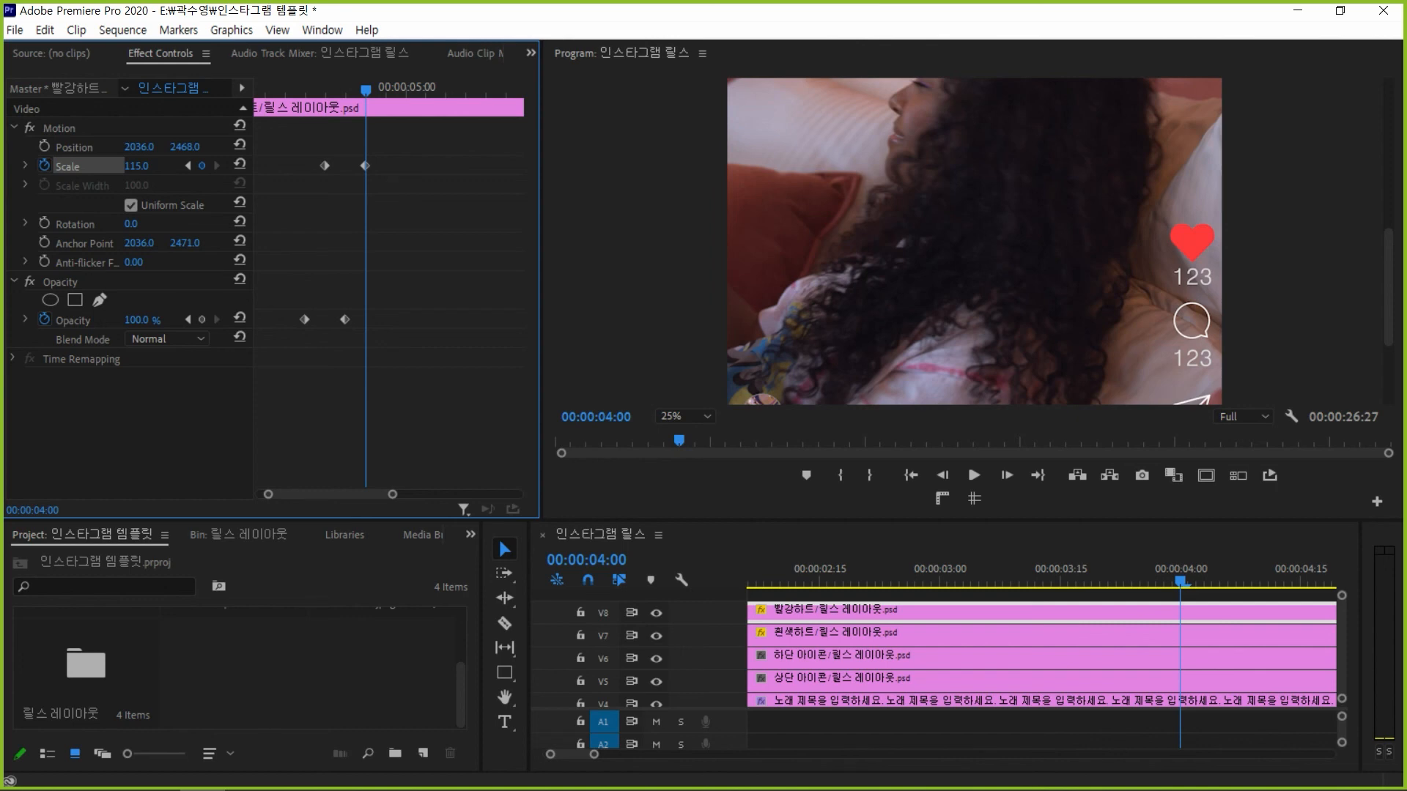
Add a Scale keyframe of 100 to the 빨강하트 clip at 00:00:04:15
left_click(586, 560)
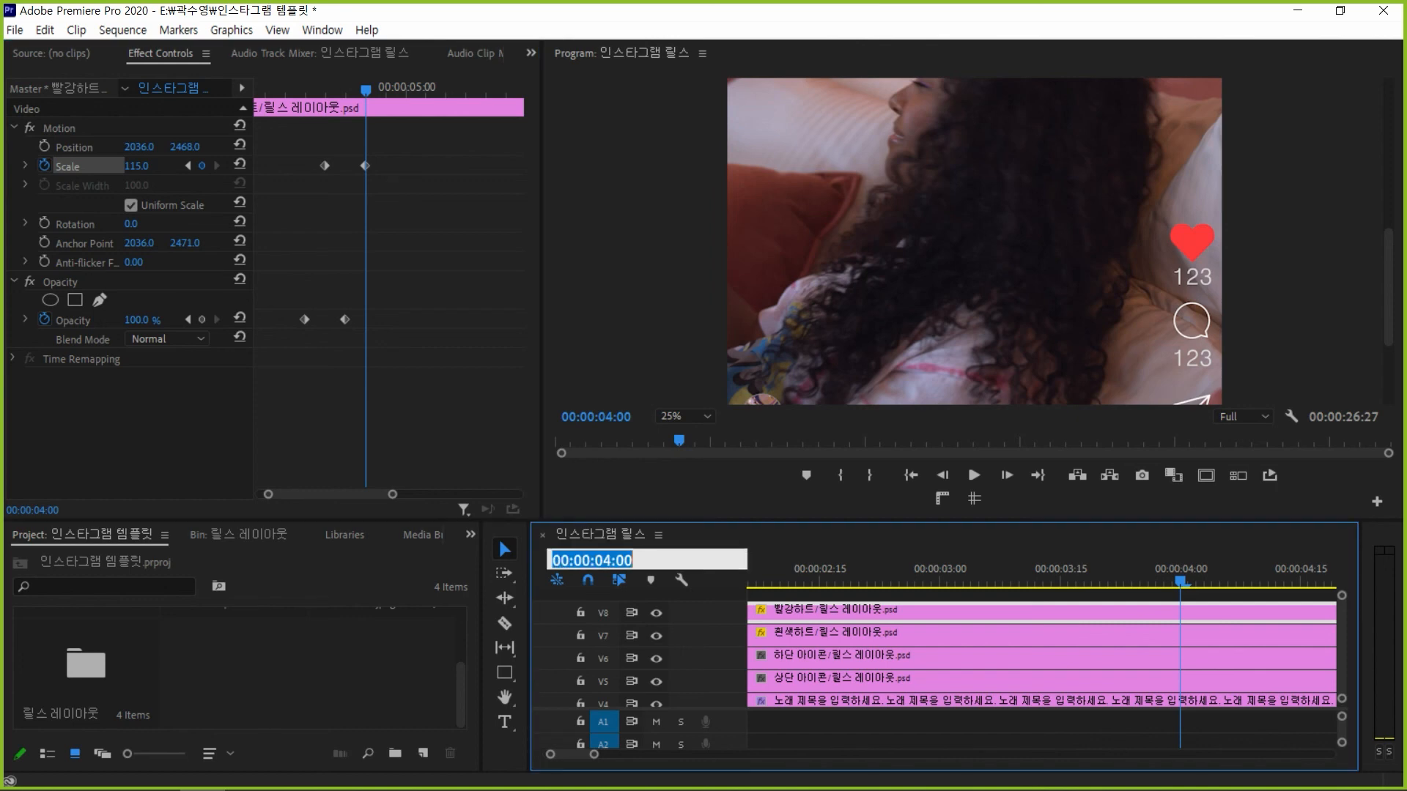
type("415")
key("Return")
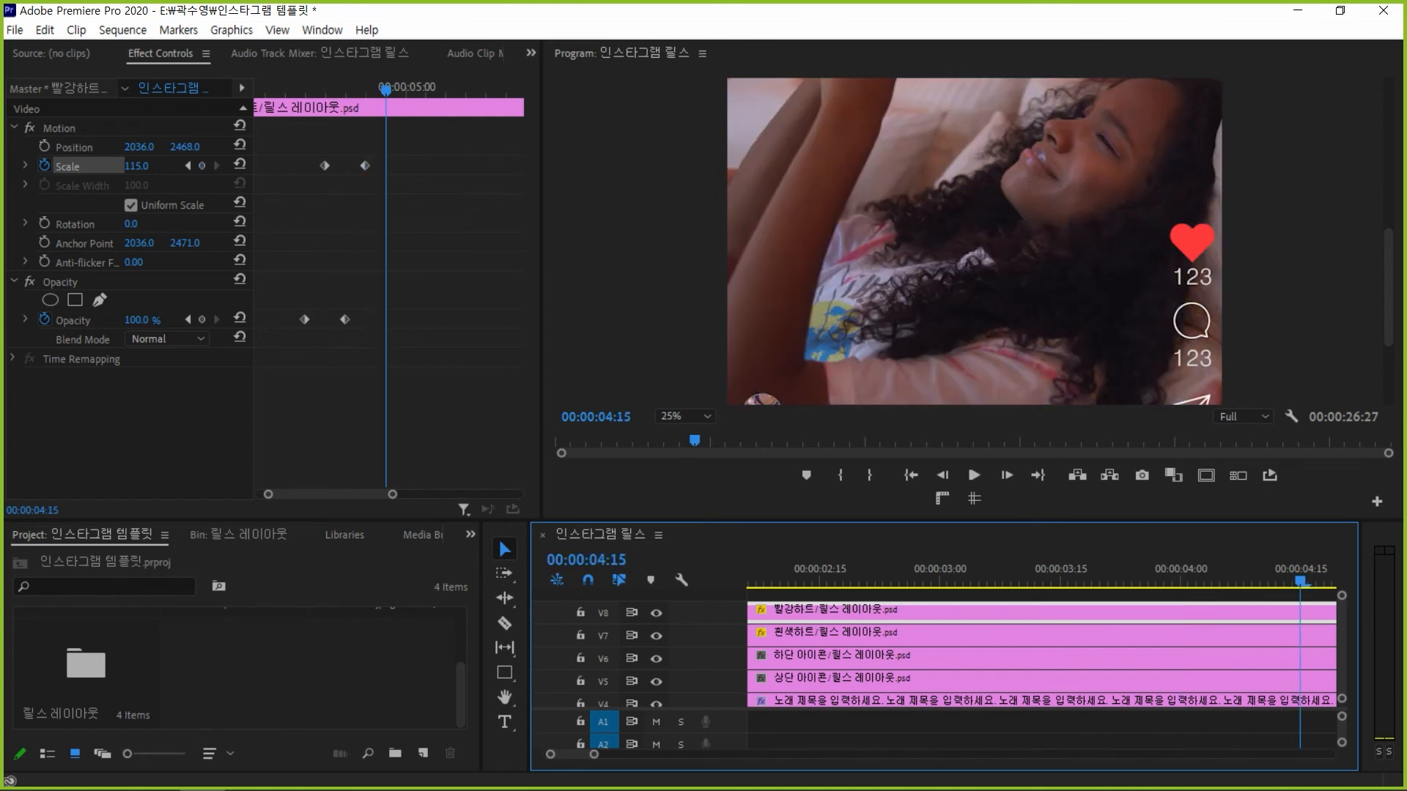
left_click(137, 166)
type("100")
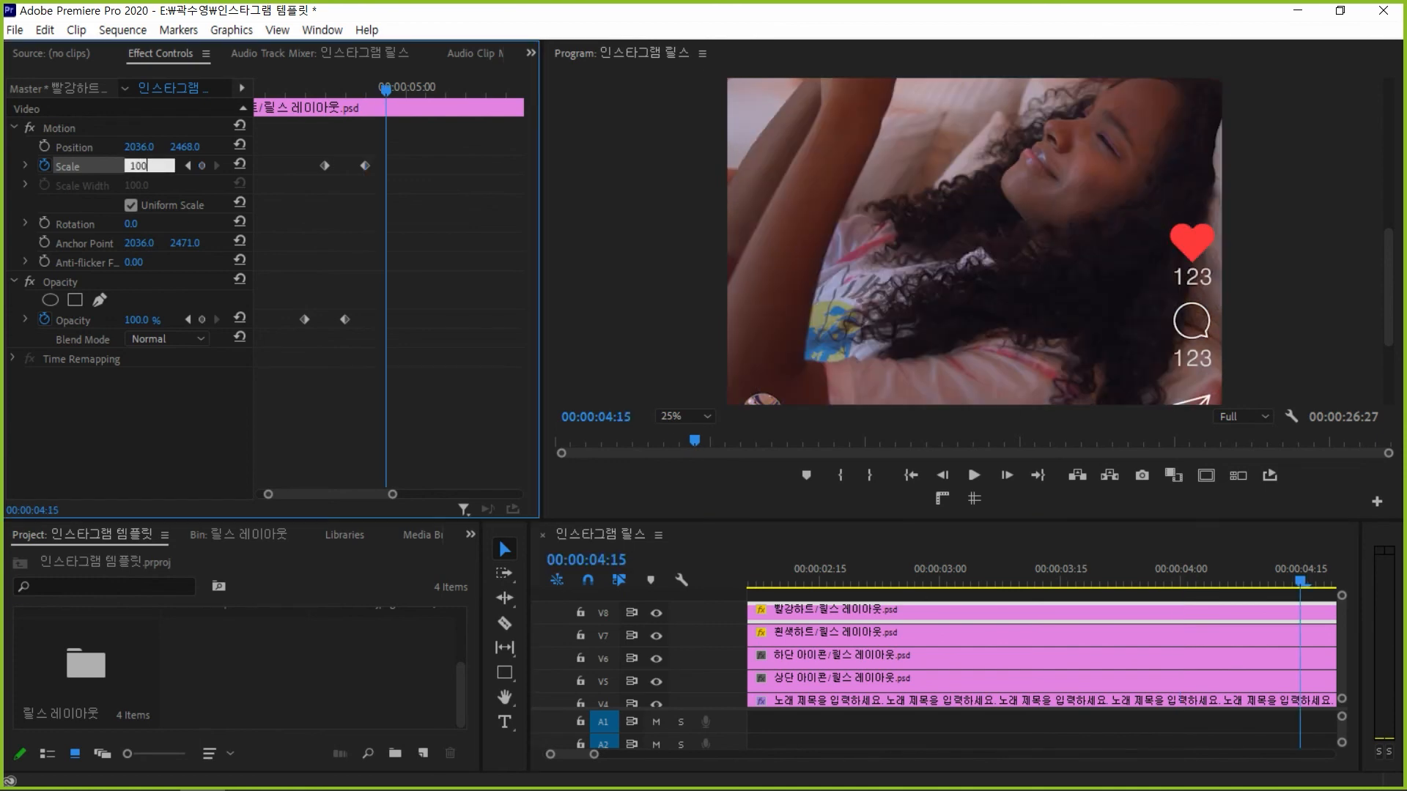
key("Return")
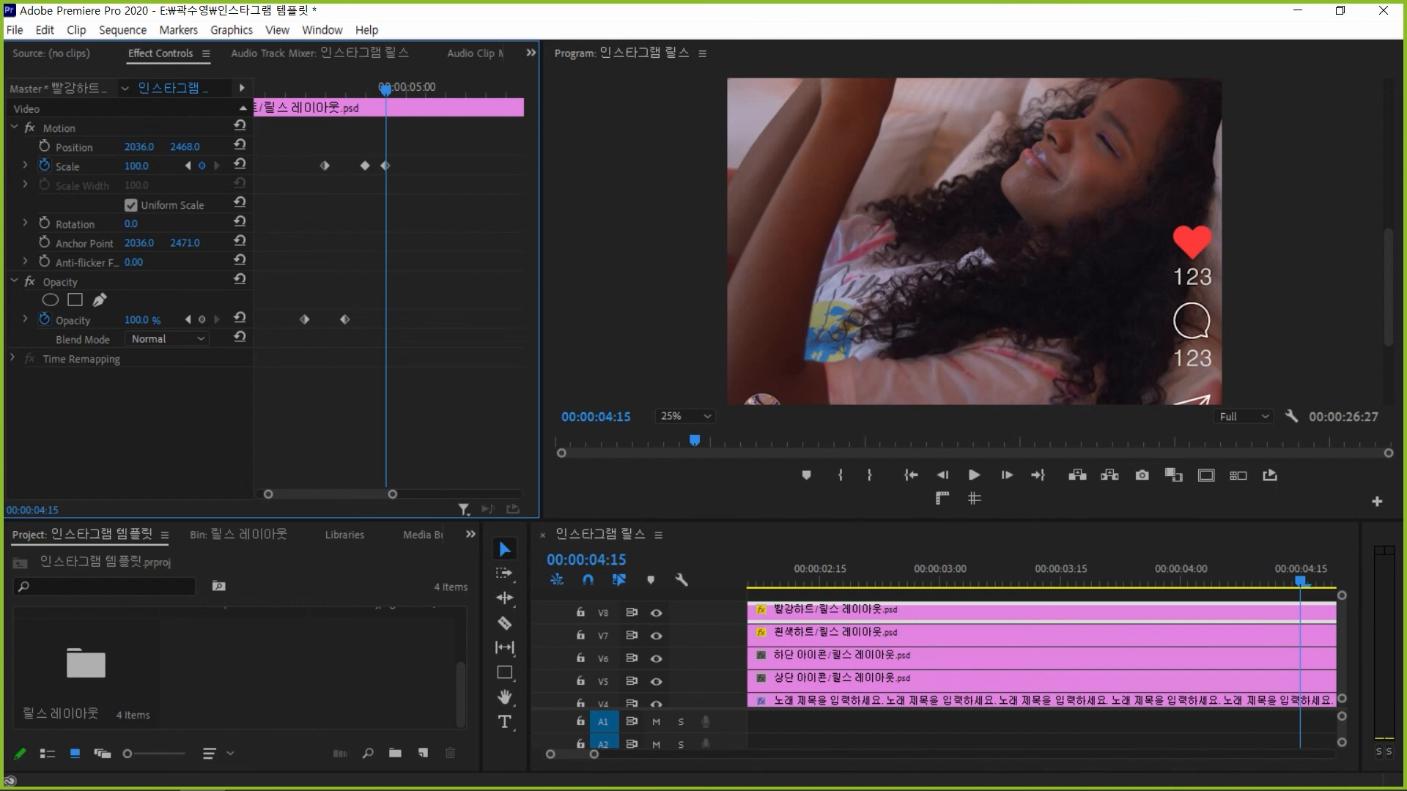
Play the sequence from the start to check the red heart's scale and opacity animation
left_click_drag(303, 89, 258, 90)
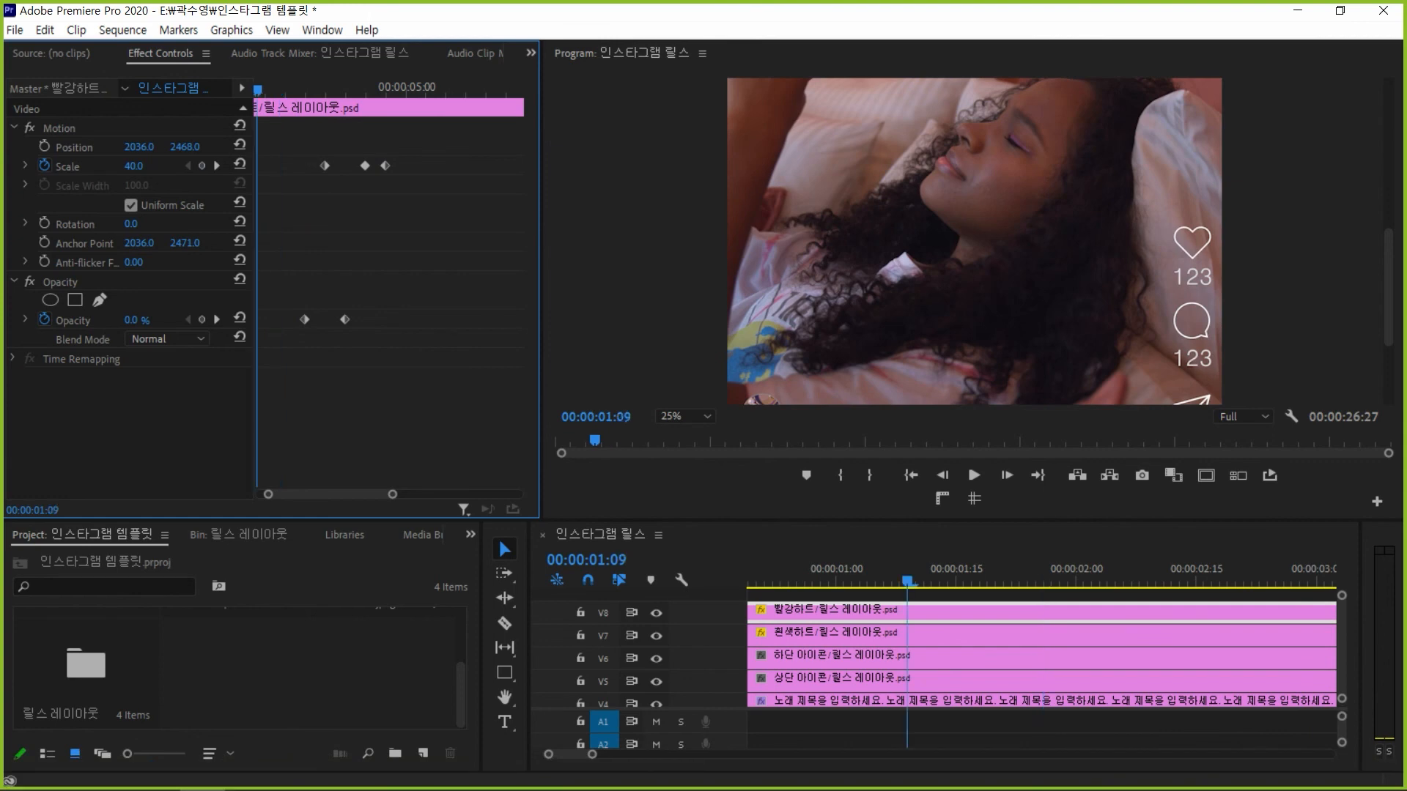
key("minus")
key("minus")
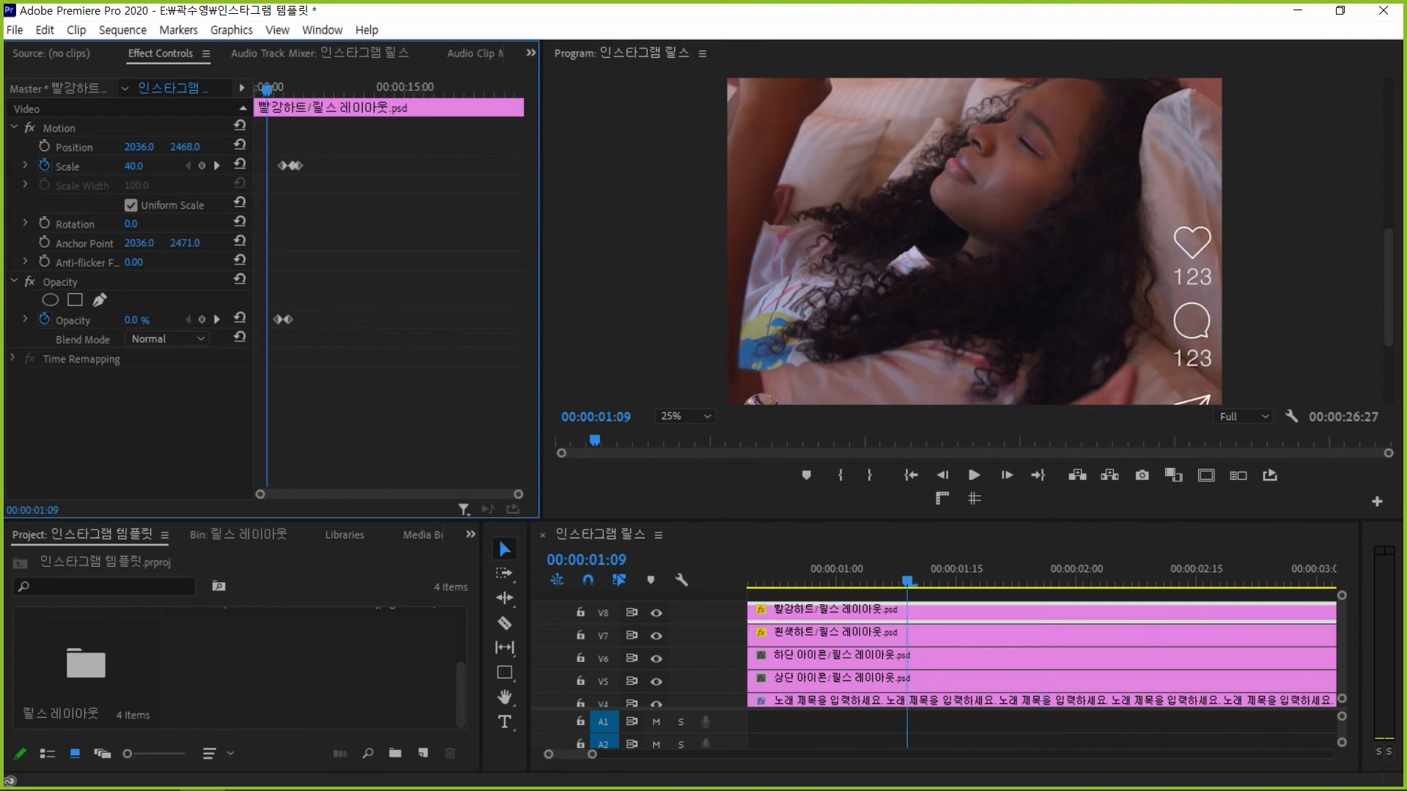
key("Home")
key("space")
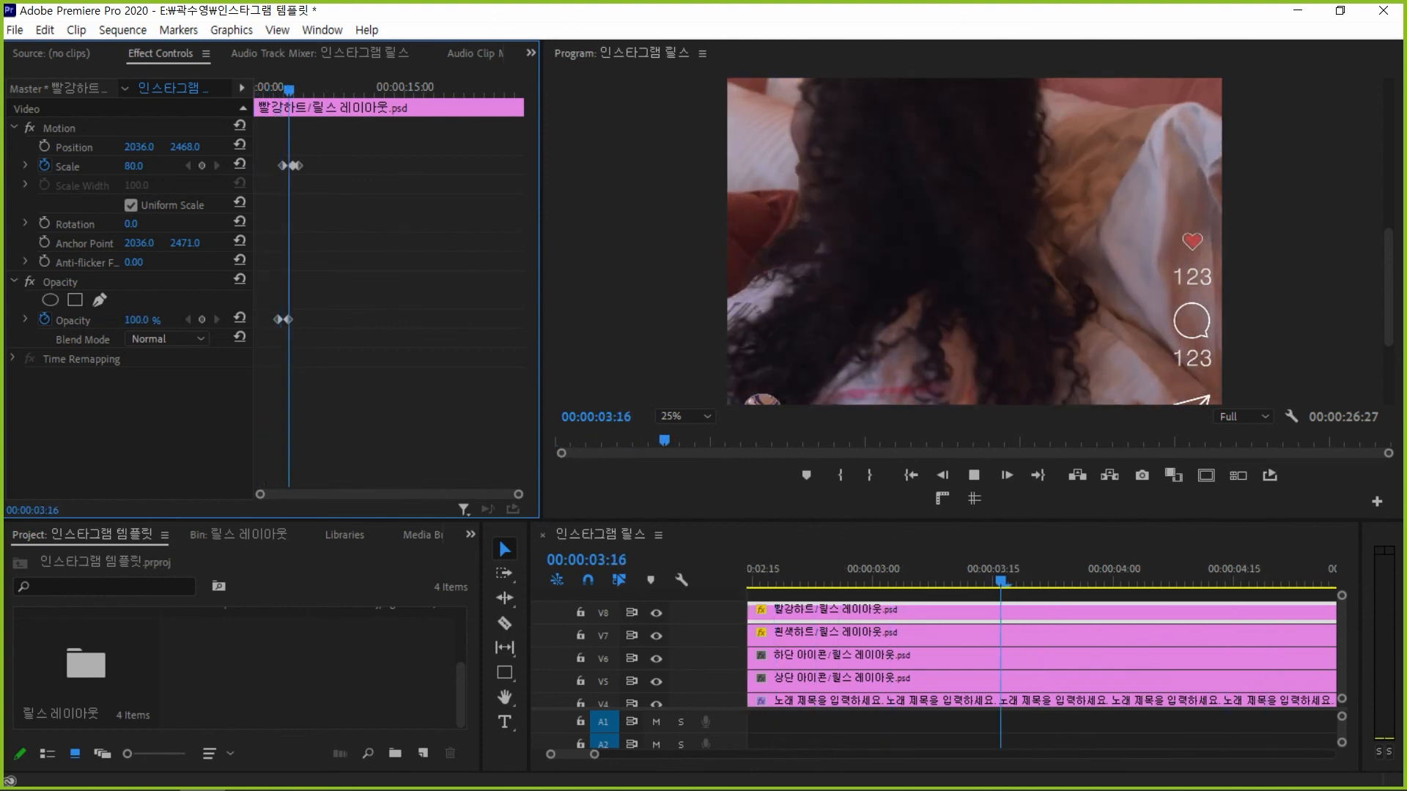
key("space")
left_click(256, 89)
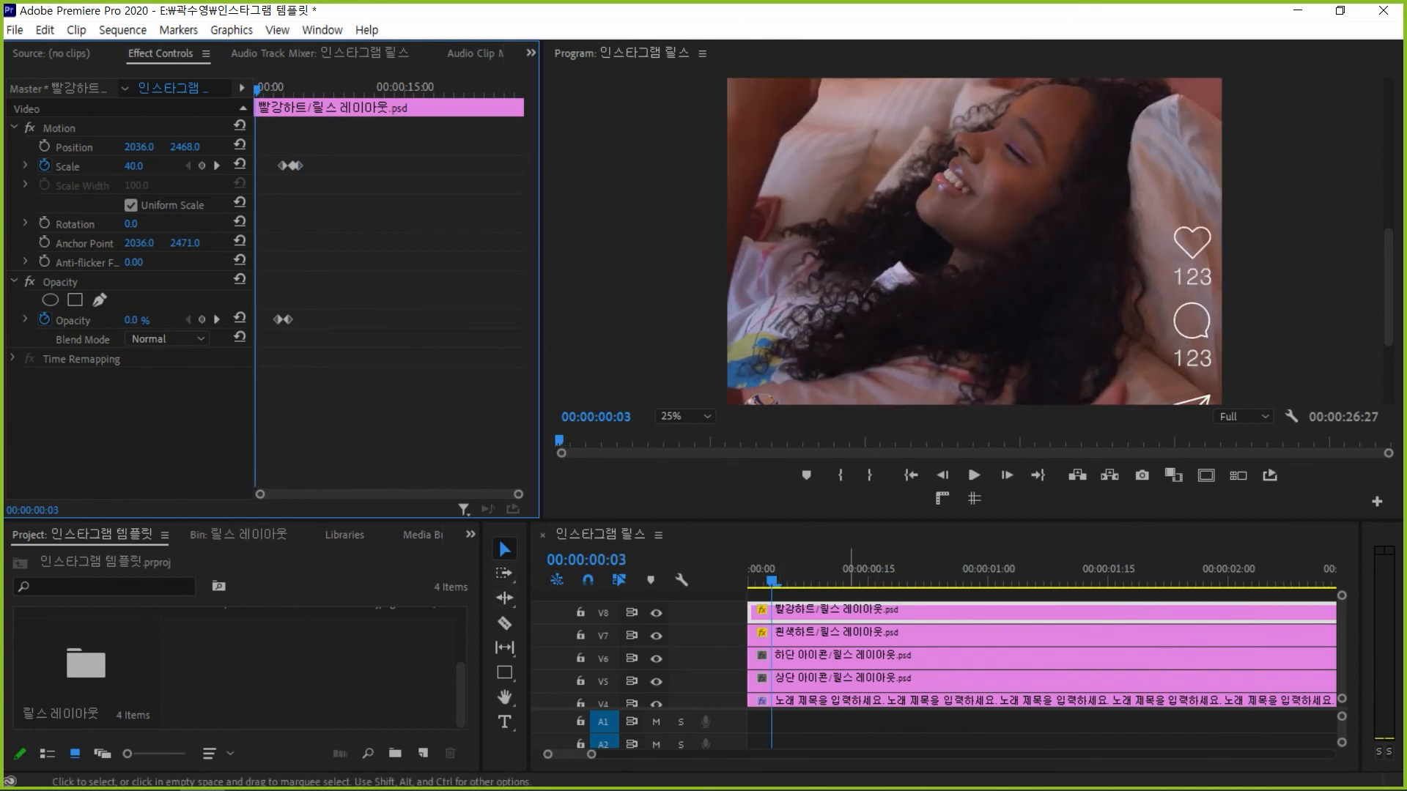
Deselect the heart clip and replay the sequence from the beginning several times to review the like-button animation
left_click(852, 733)
key("minus")
key("minus")
key("minus")
key("minus")
key("minus")
key("minus")
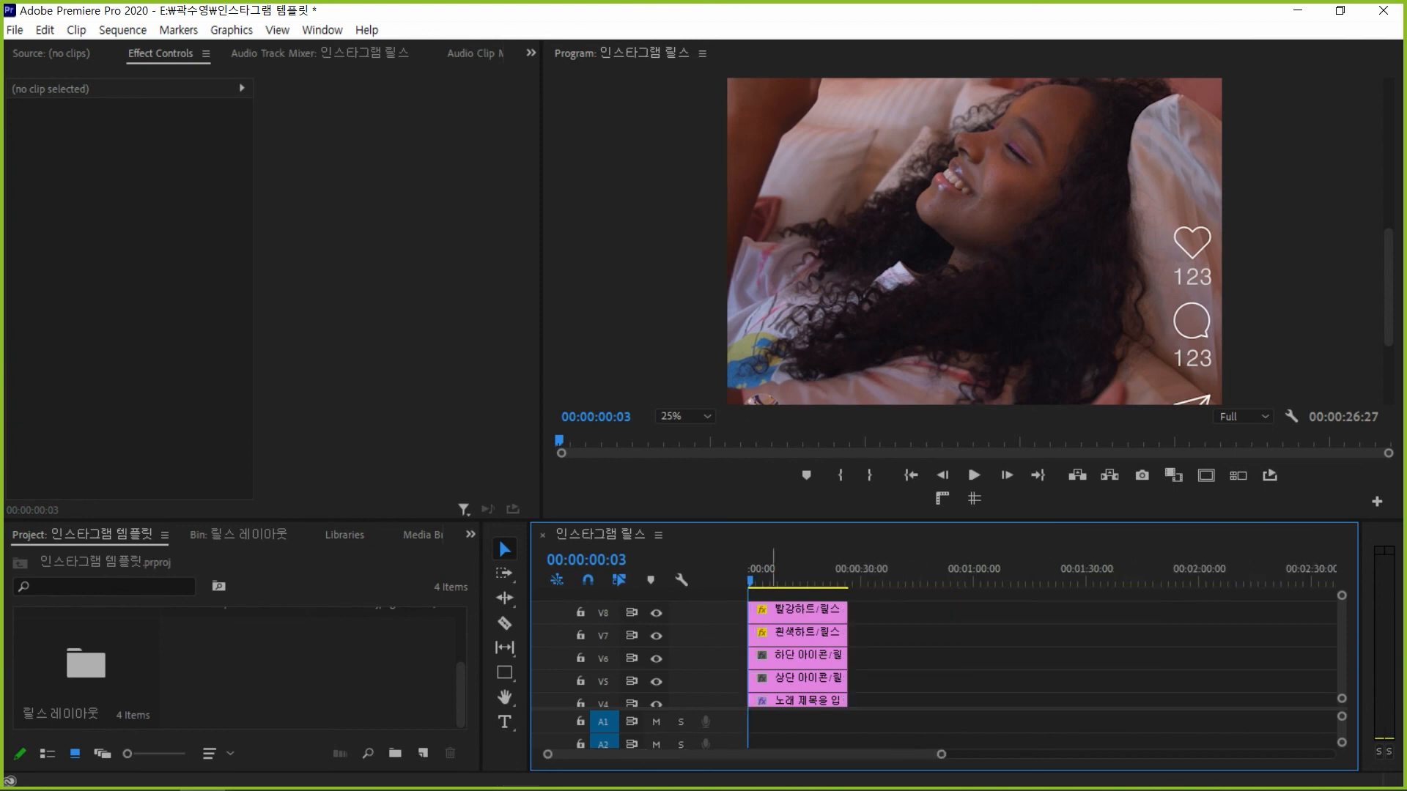
key("Home")
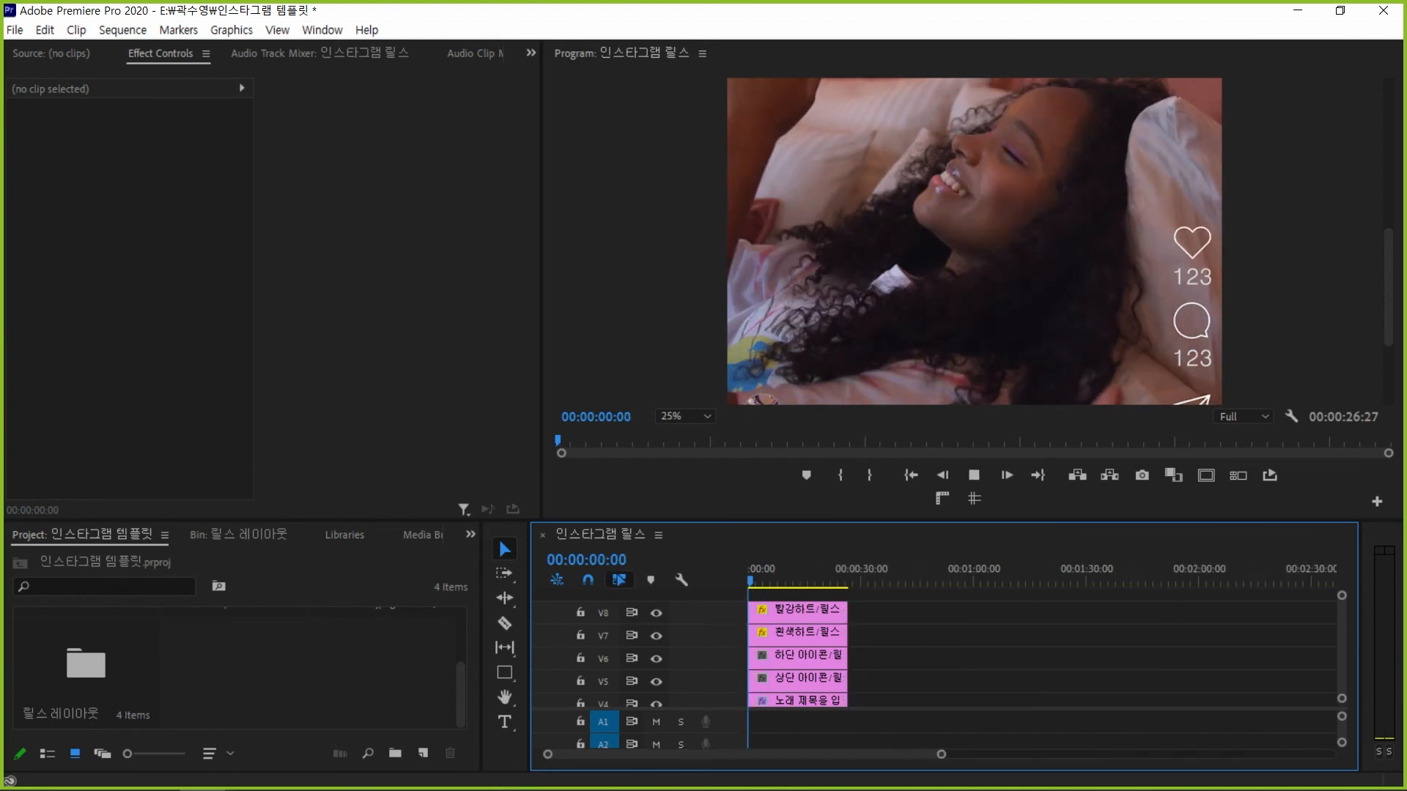
key("space")
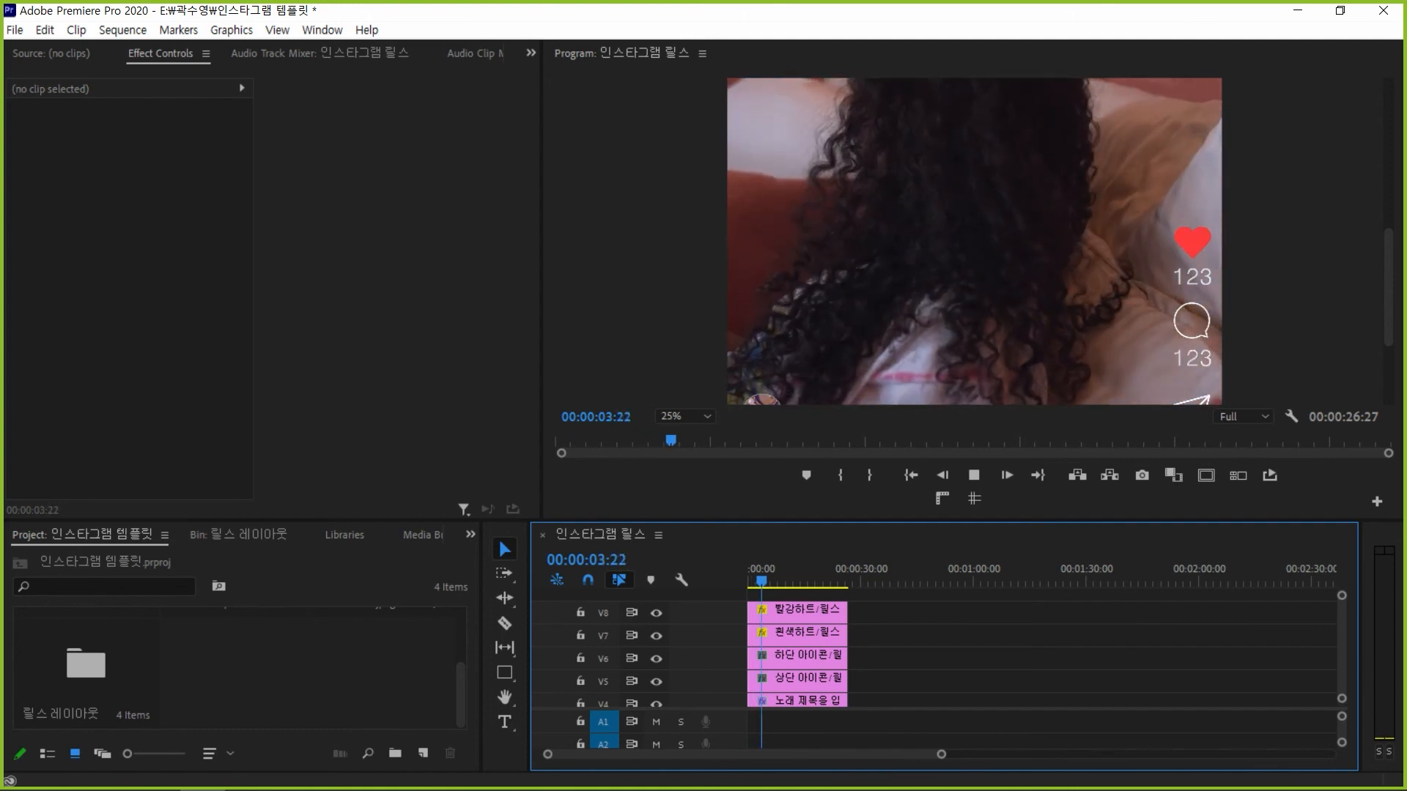
key("space")
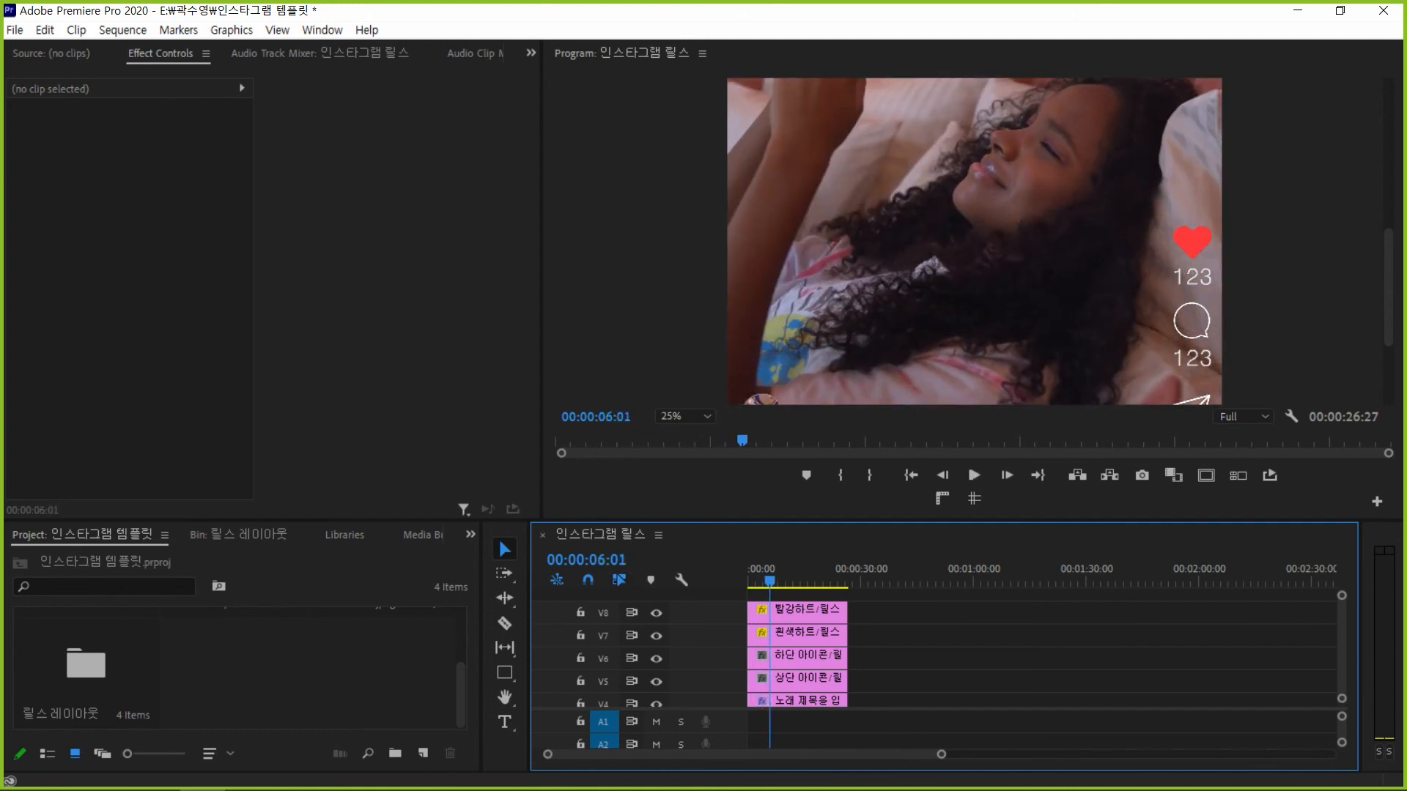
key("Home")
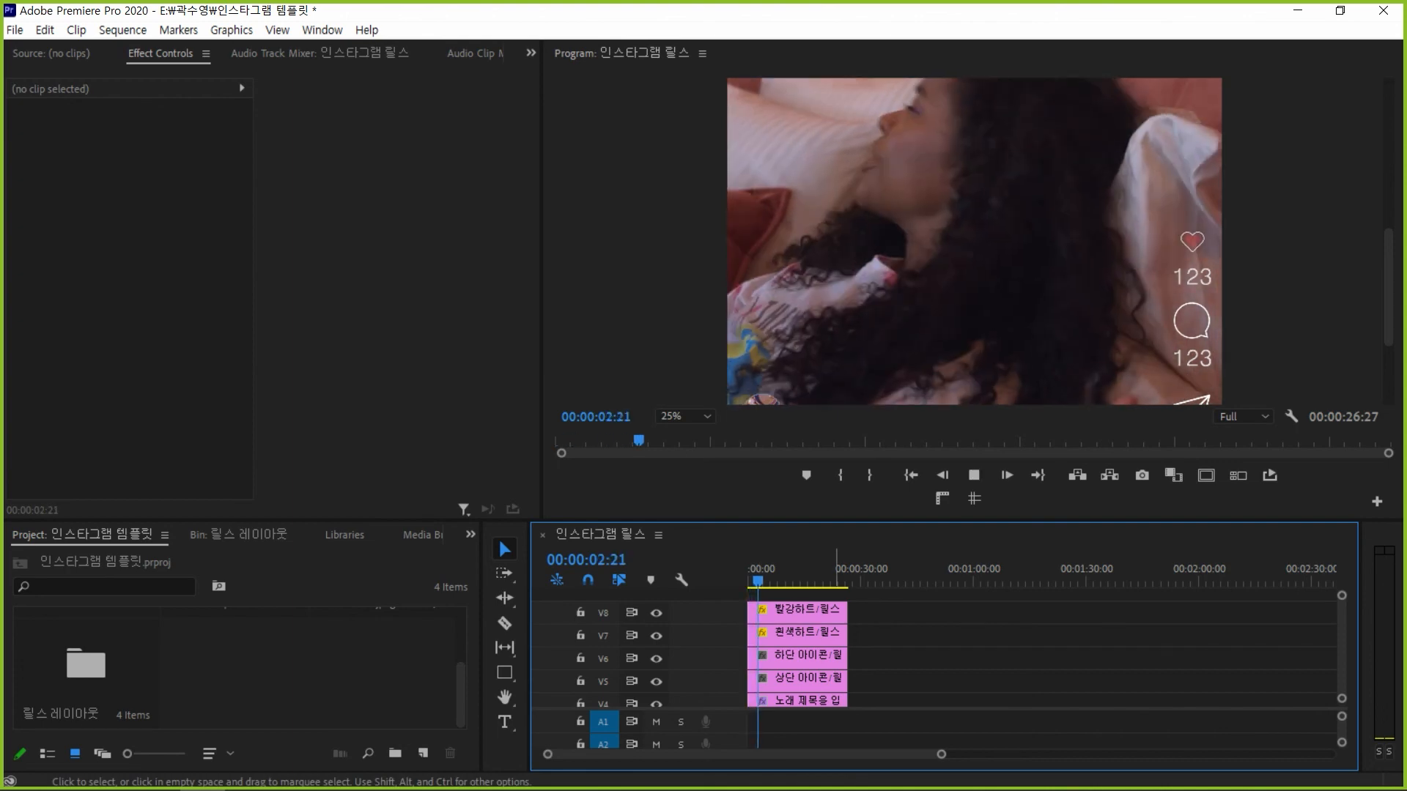
key("space")
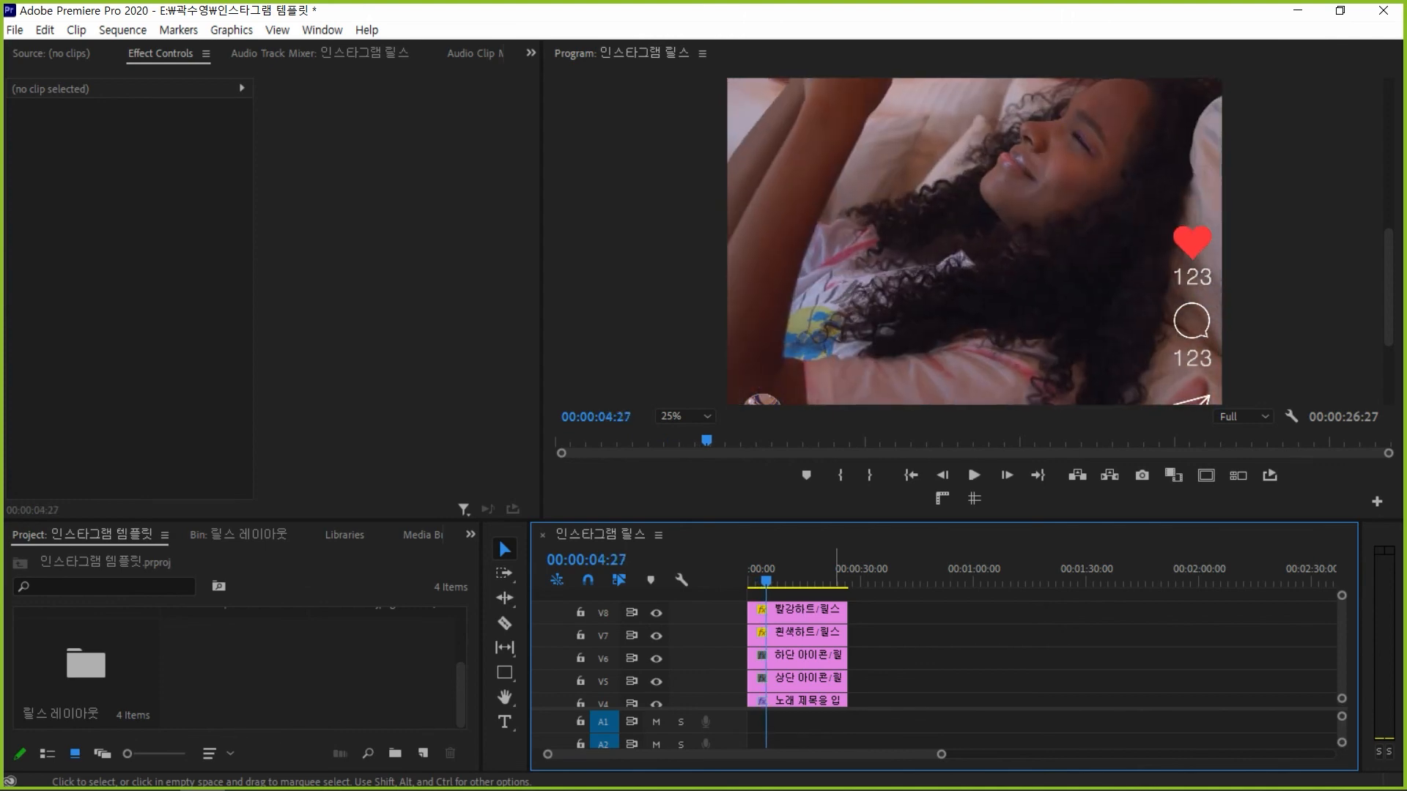
key("backslash")
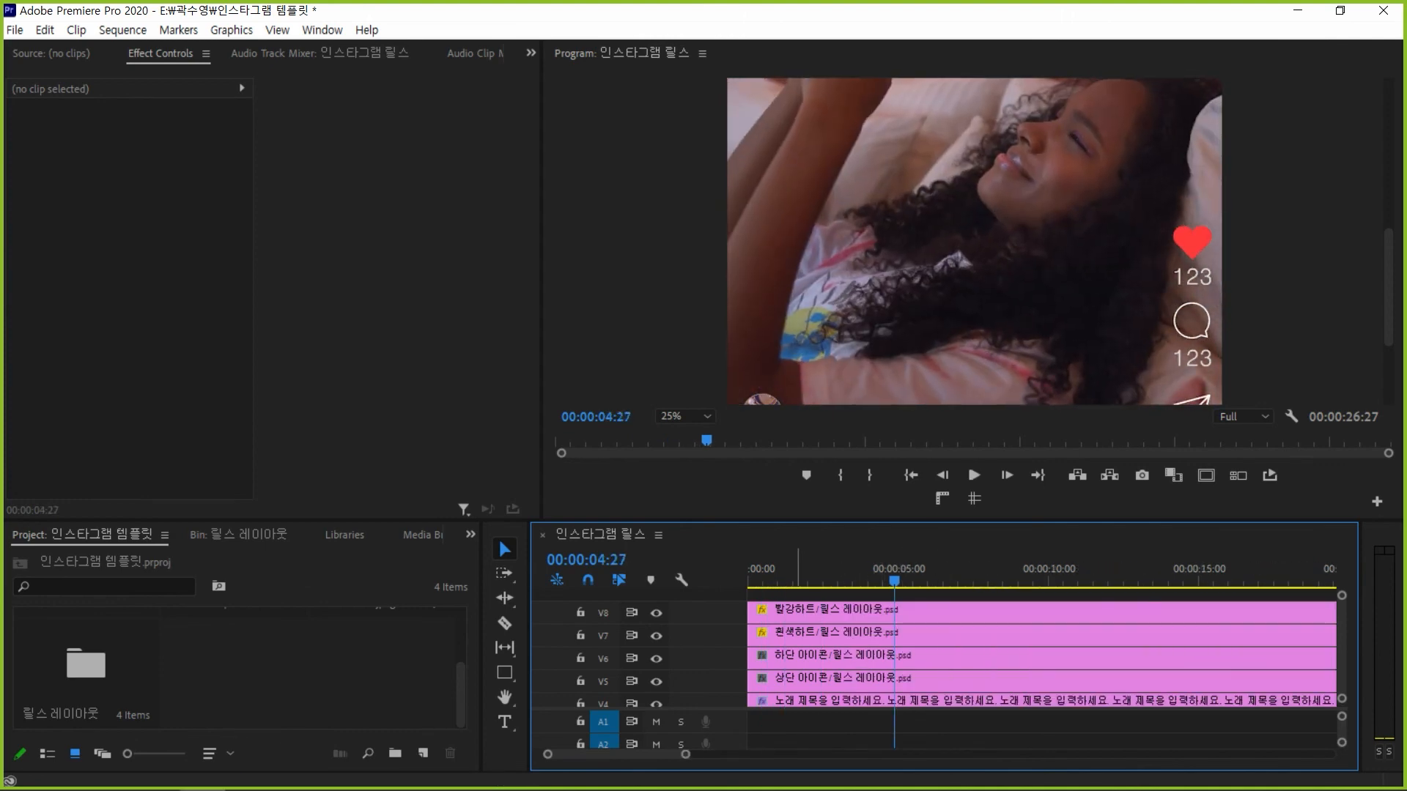
key("Home")
key("space")
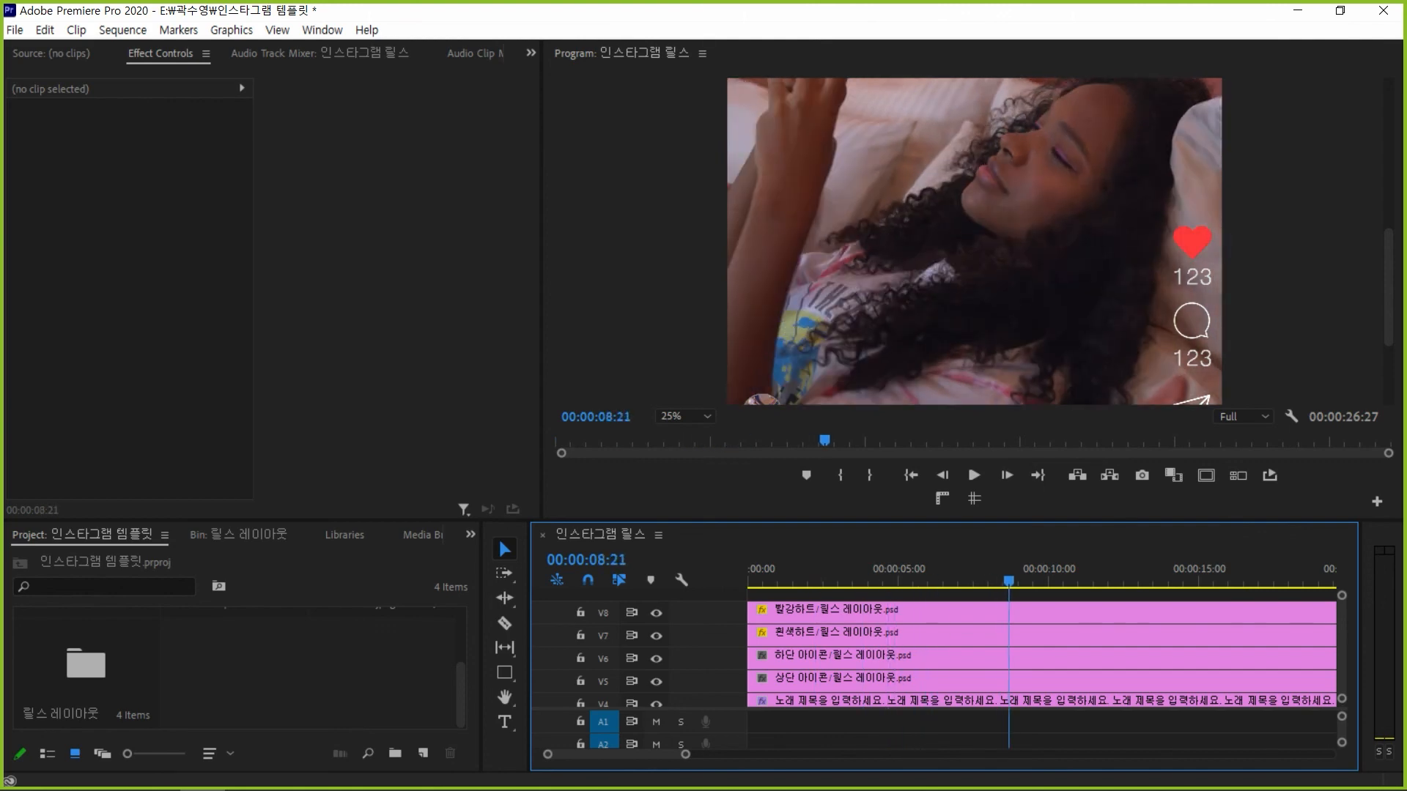
key("Home")
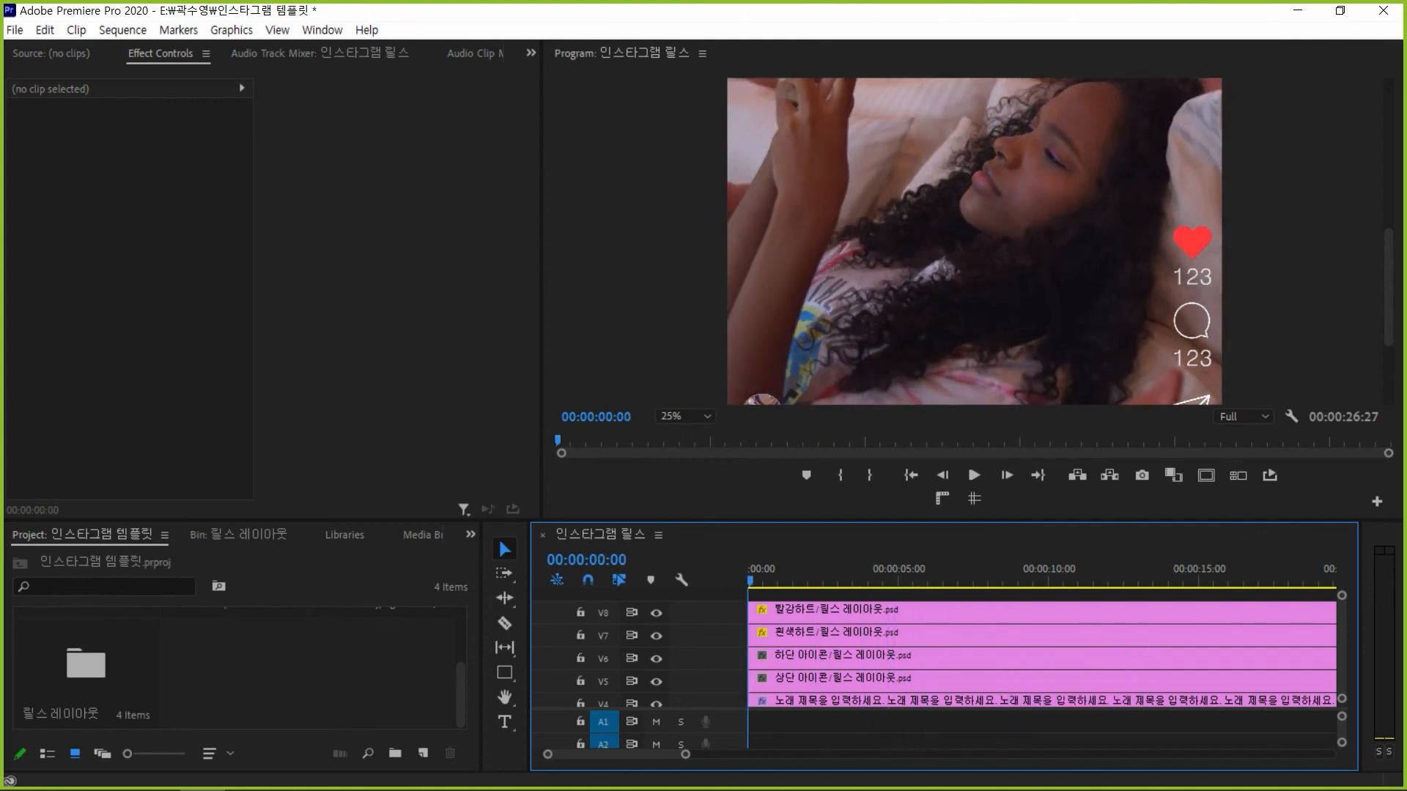
Set the program preview zoom to Fit and play the full-frame Reels layout with the heart animation
left_click(686, 416)
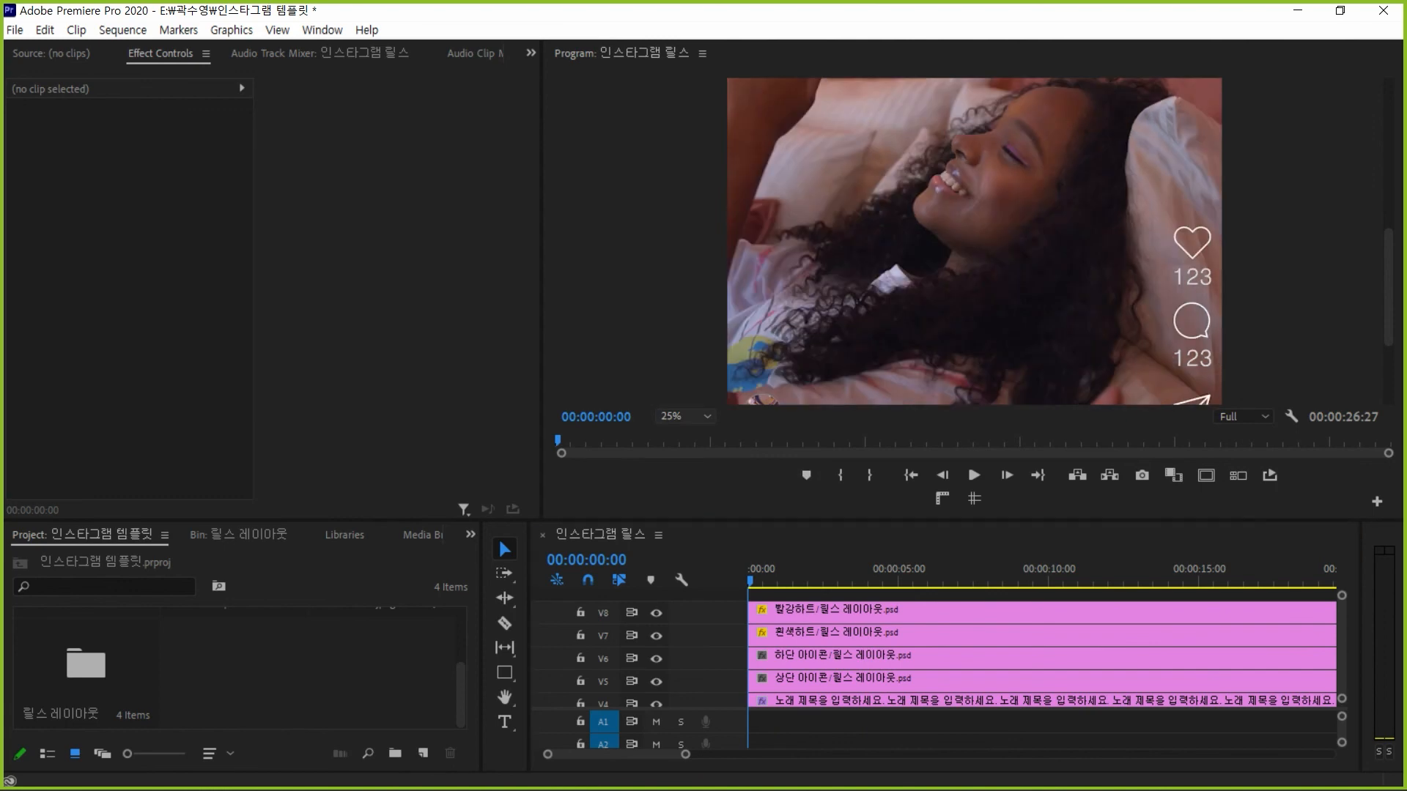
left_click(681, 434)
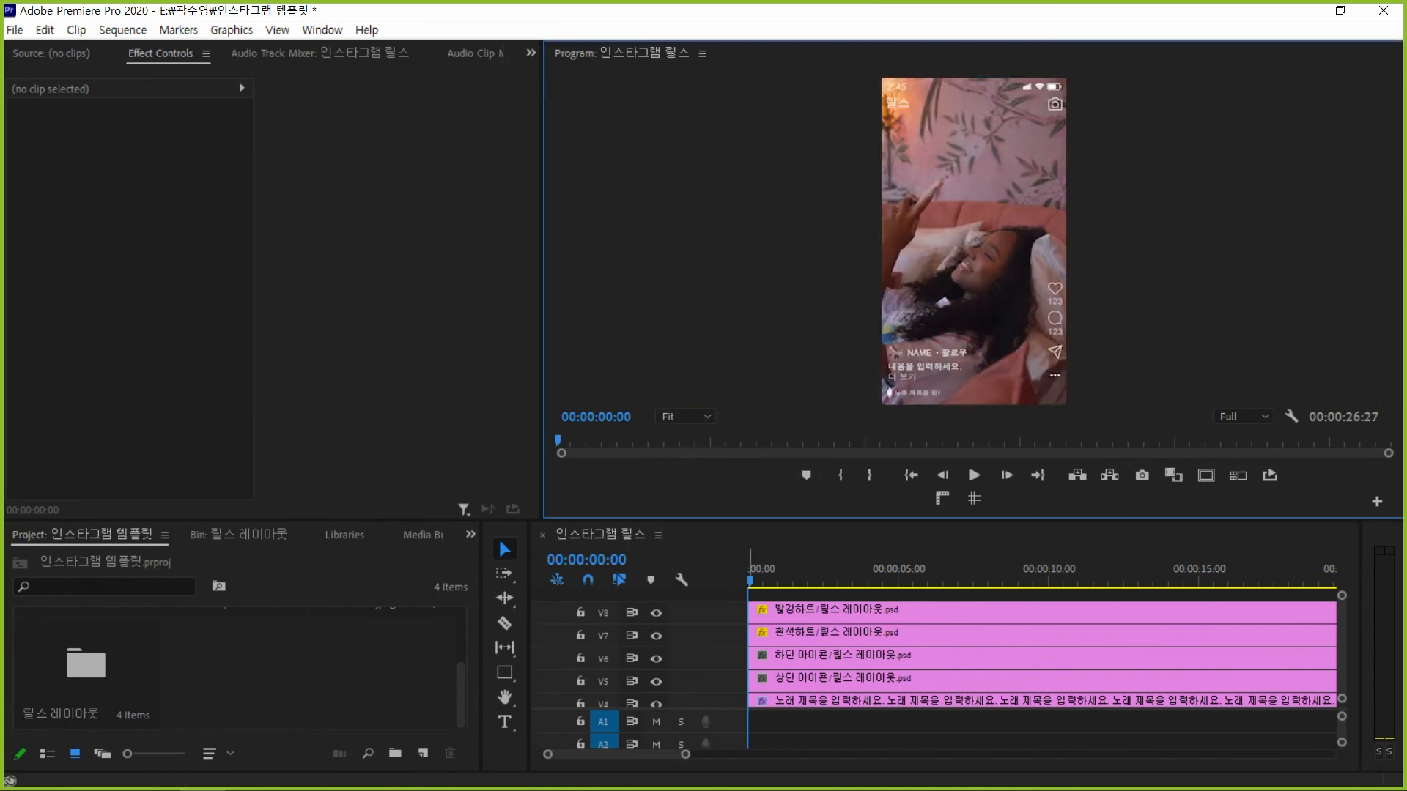
key("space")
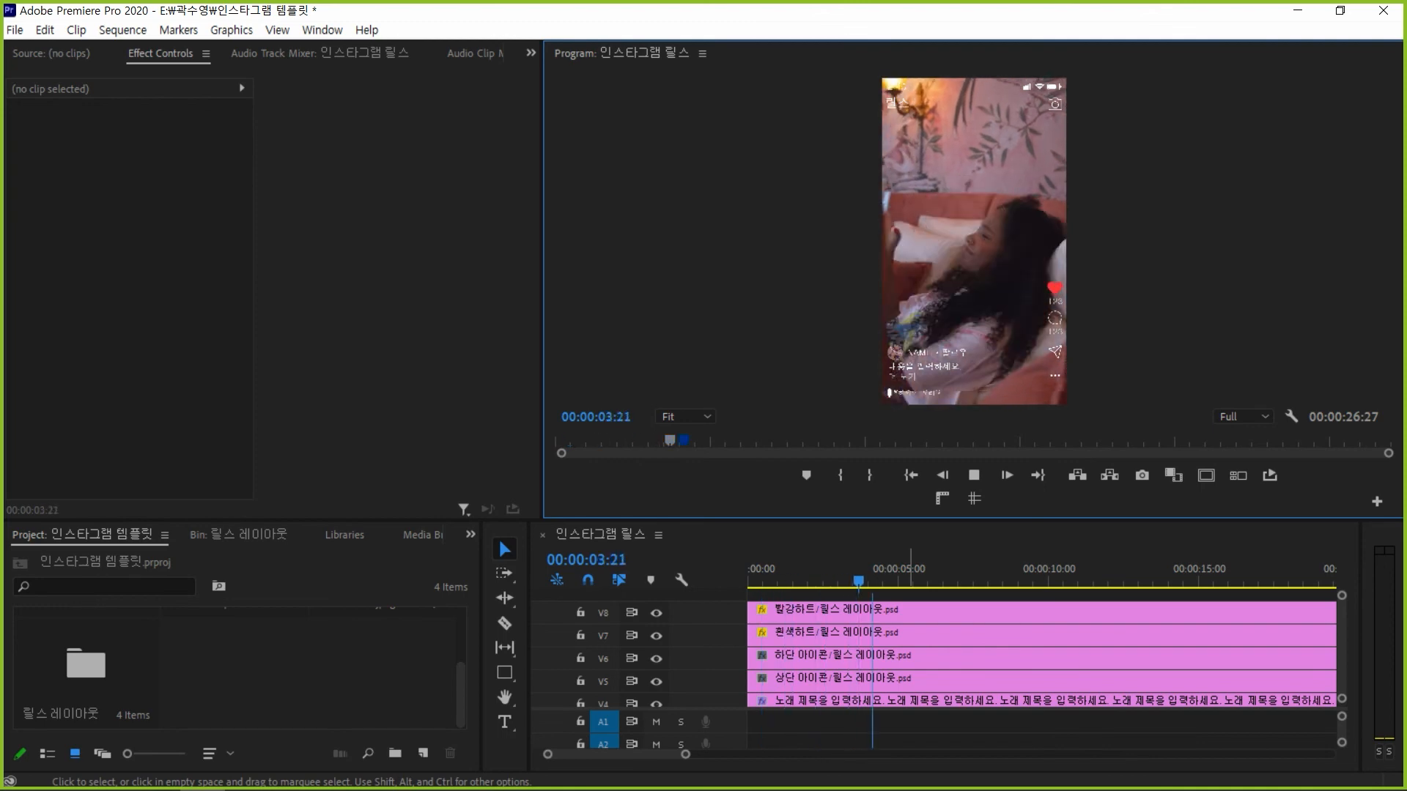
key("space")
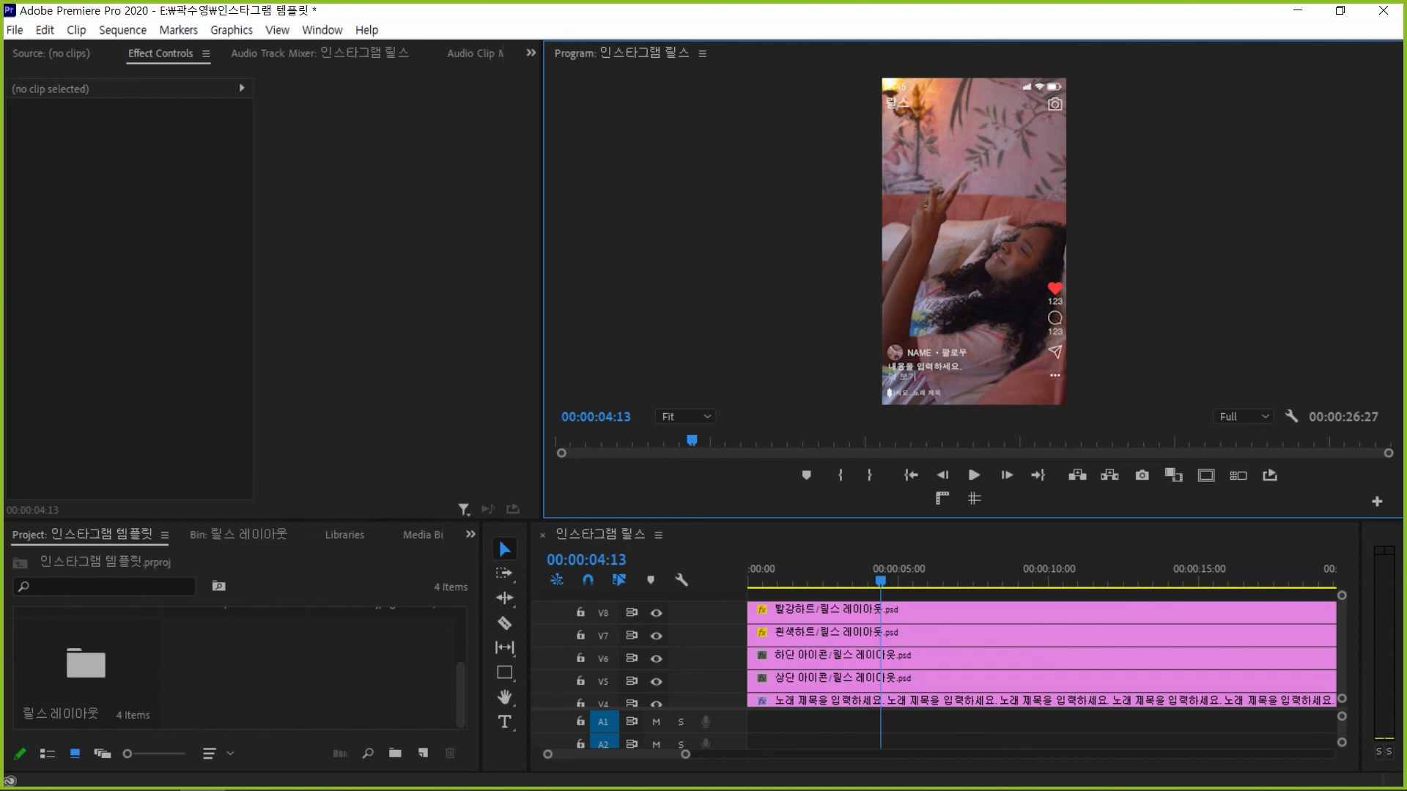
Mark the sequence range around the heart animation with an In point at 00:00:00:27 and an Out point at 00:00:04:25
left_click(775, 578)
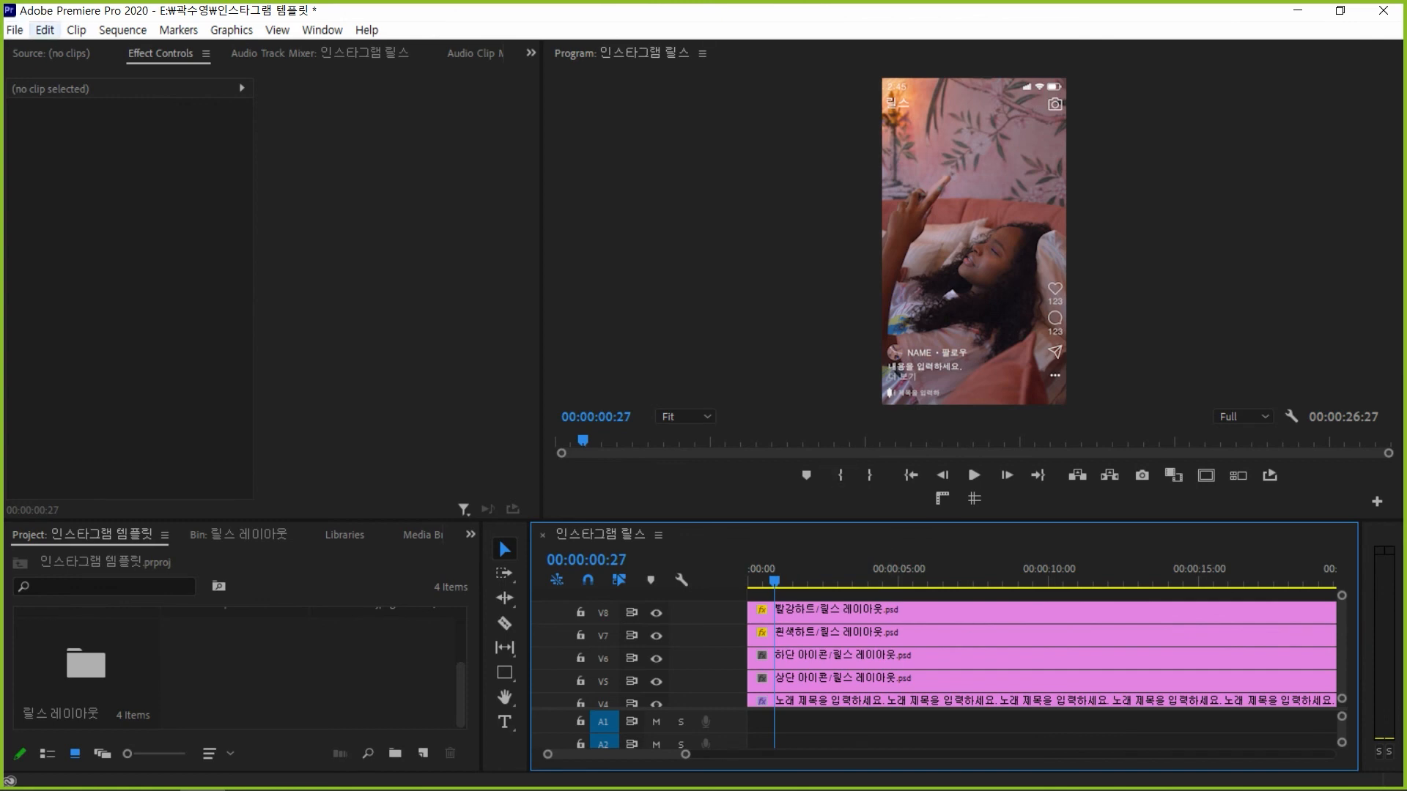
left_click(14, 29)
left_click(30, 259)
key("i")
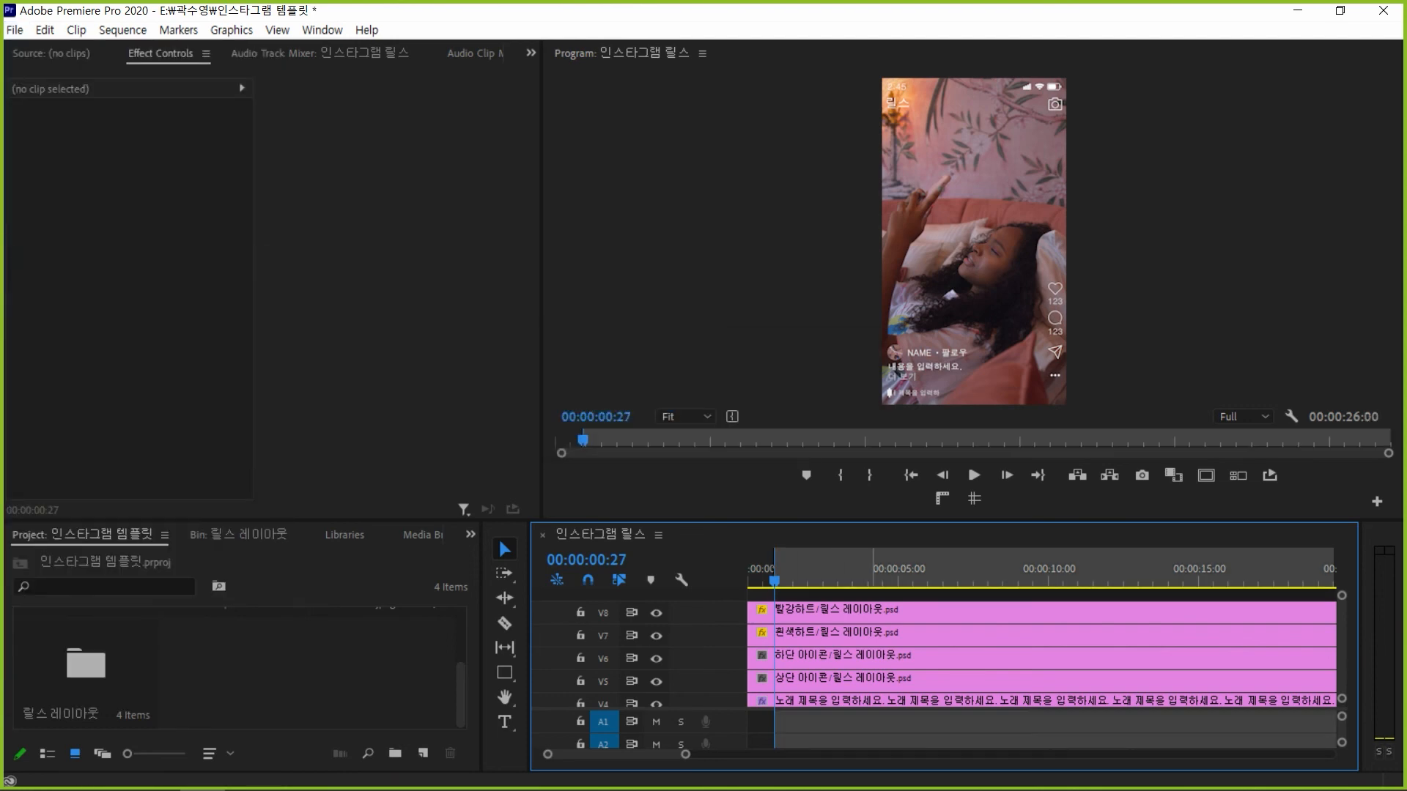
left_click_drag(774, 581, 892, 581)
key("o")
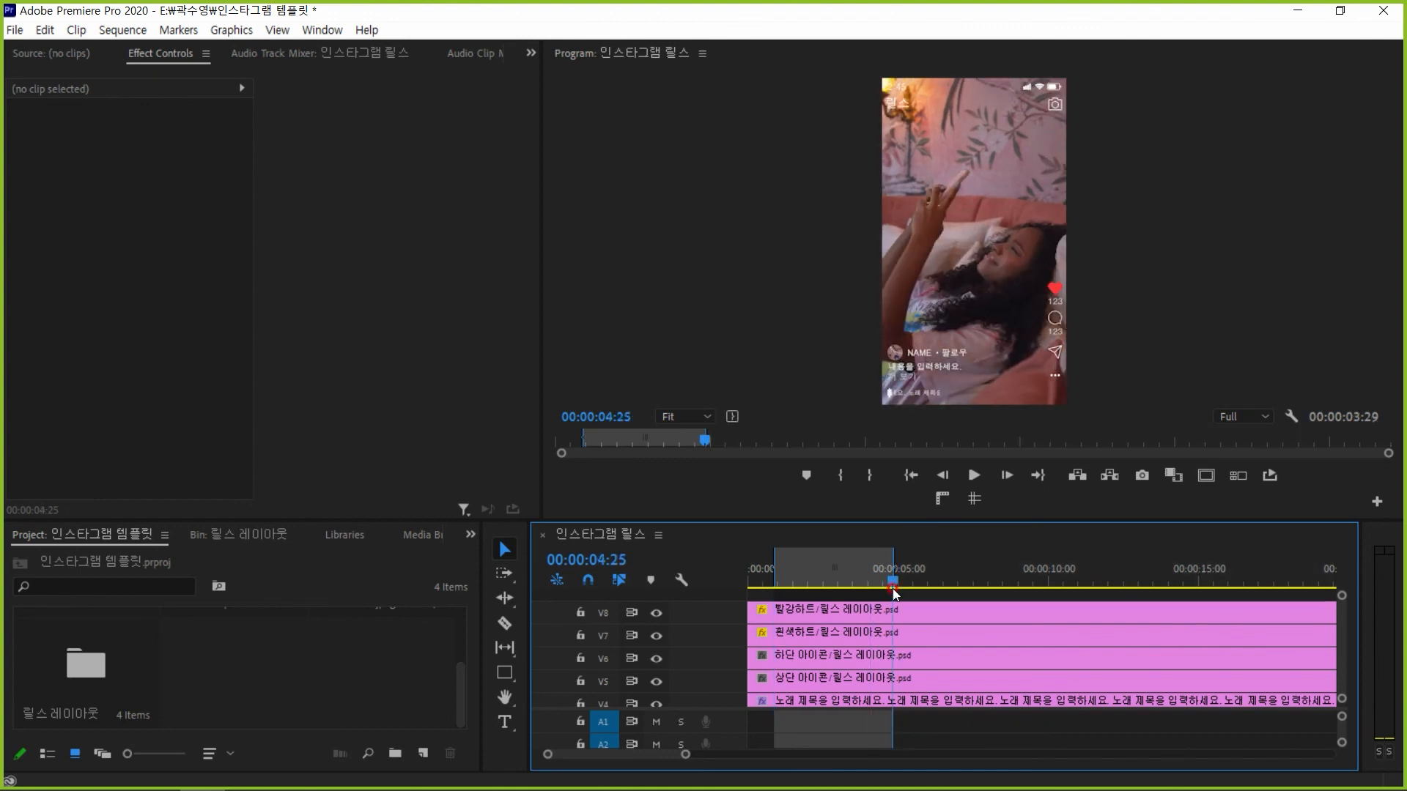
Open the media export settings for the marked range of the 인스타그램 릴스 sequence
key("ctrl+m")
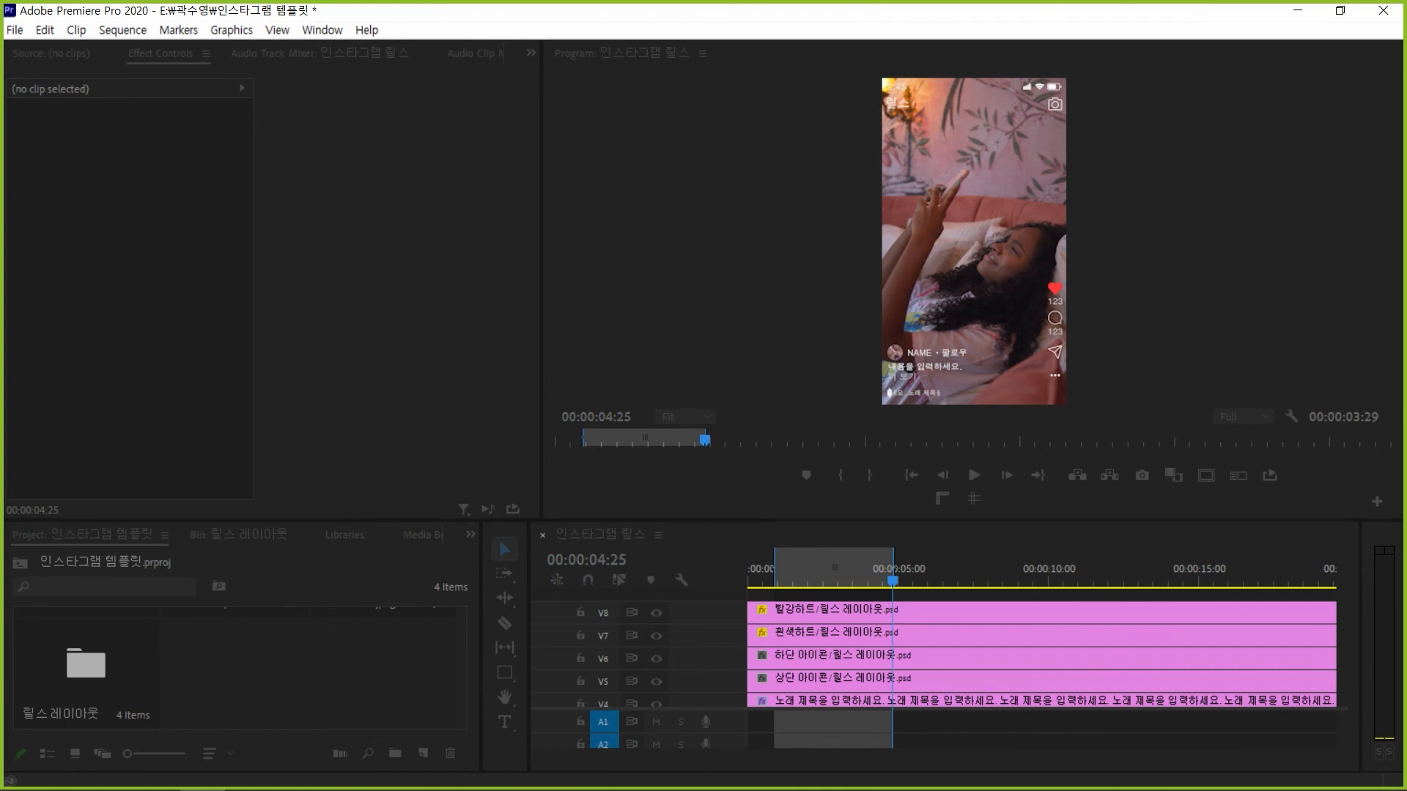